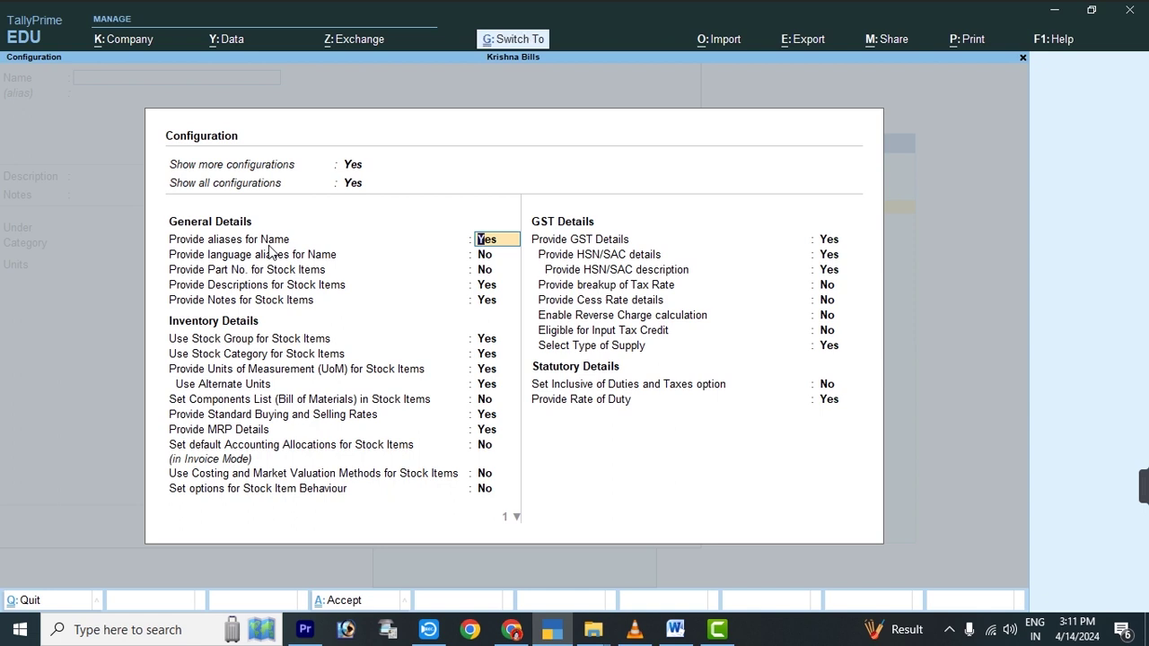
Step: Accept the configuration and enter the stock item's name as CPU with the alias Processer
key(ctrl+a)
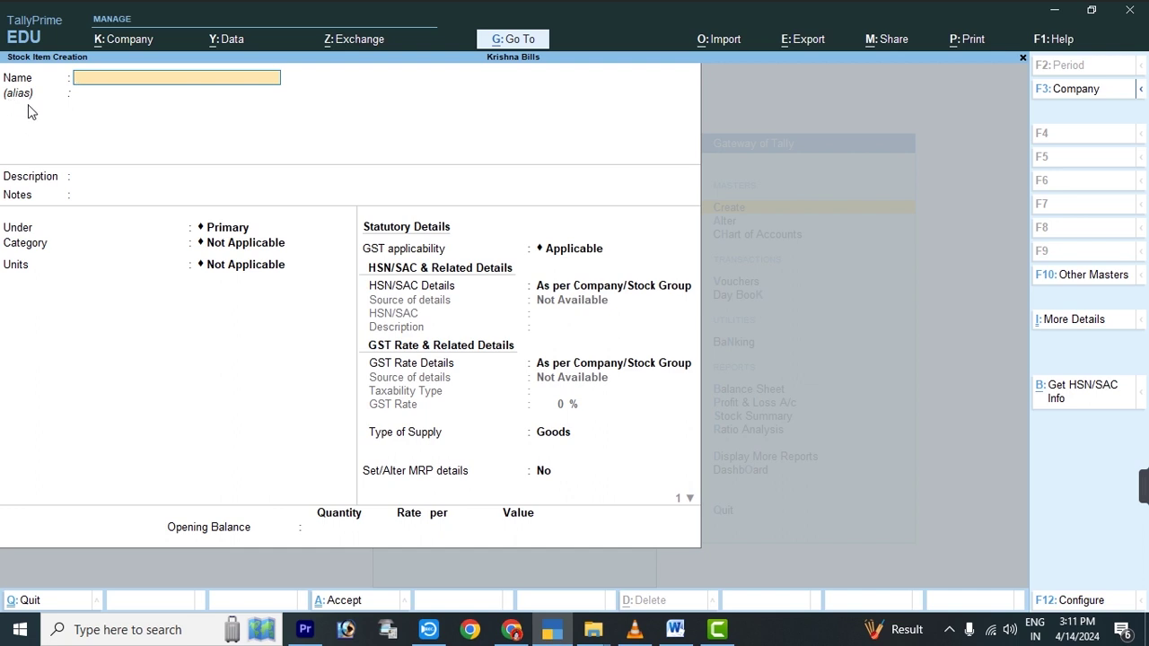
text(CPU)
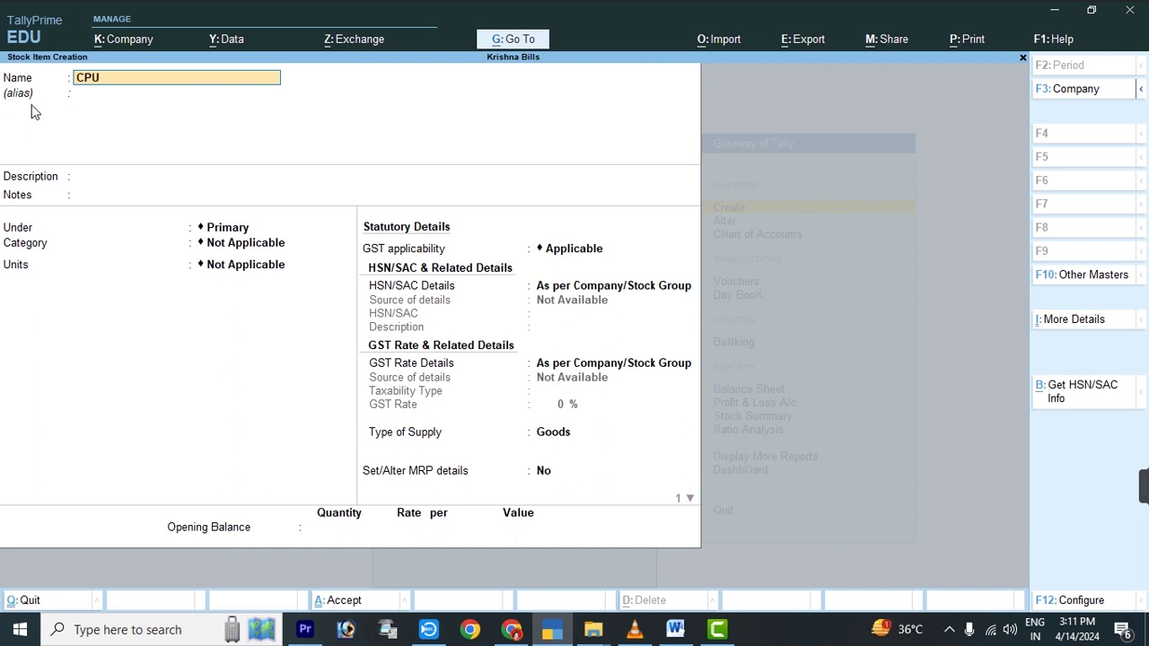
key(Return)
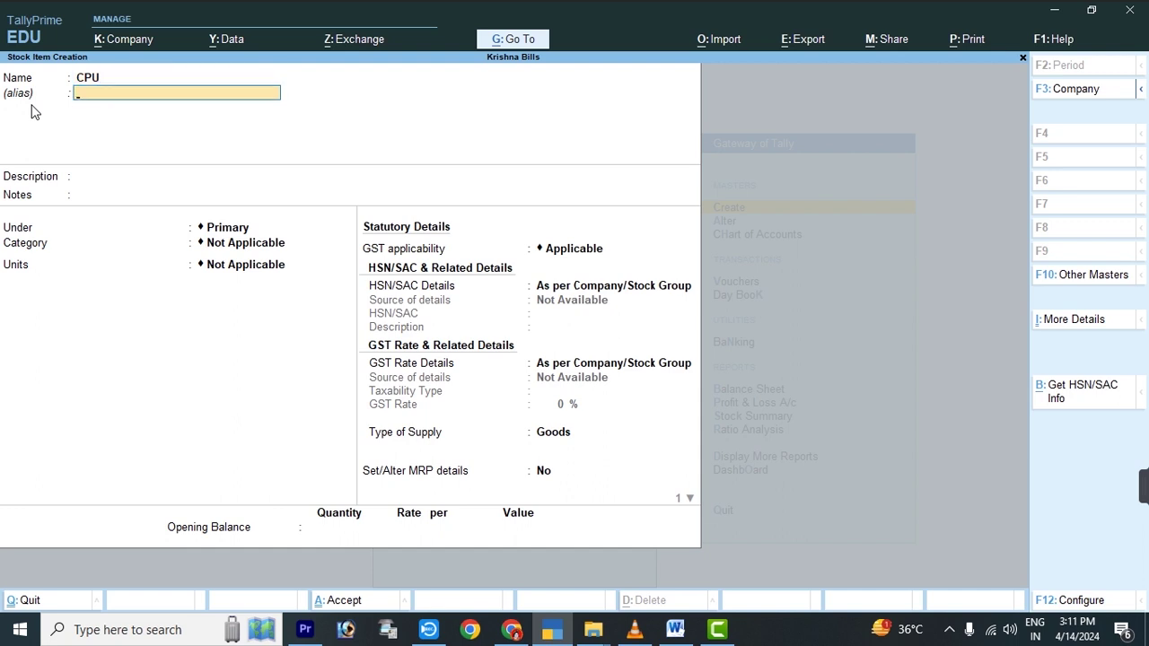
text(Processer)
Step: Disable aliases for the stock item name in the configuration and accept the CPU name
key(F12)
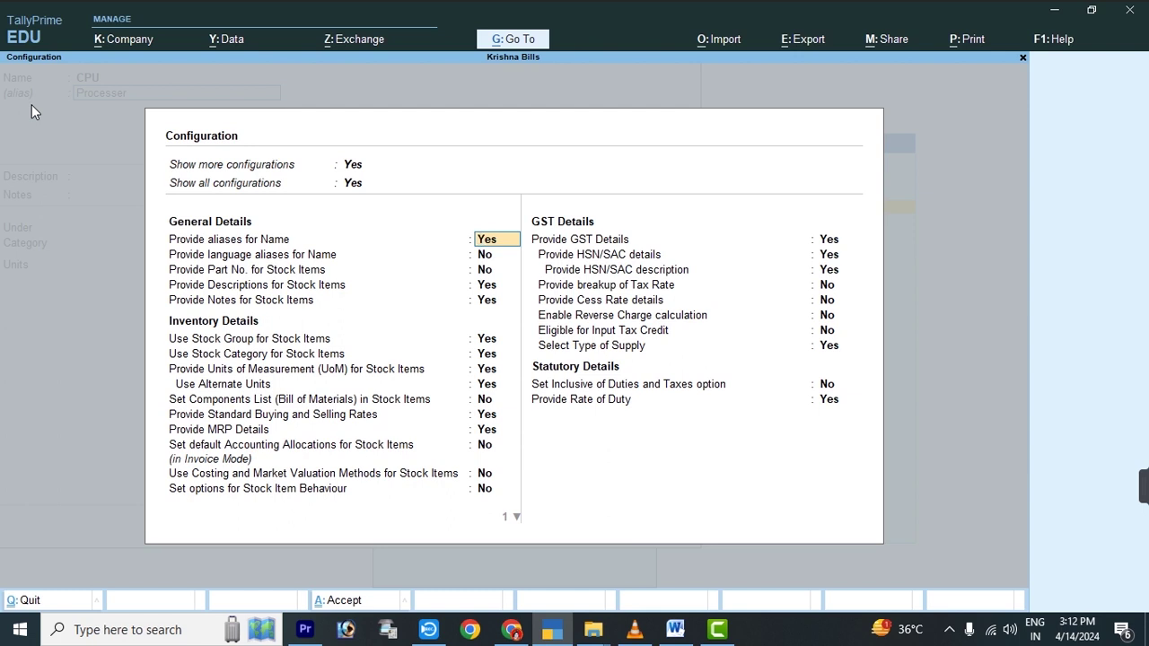
text(n)
key(Return)
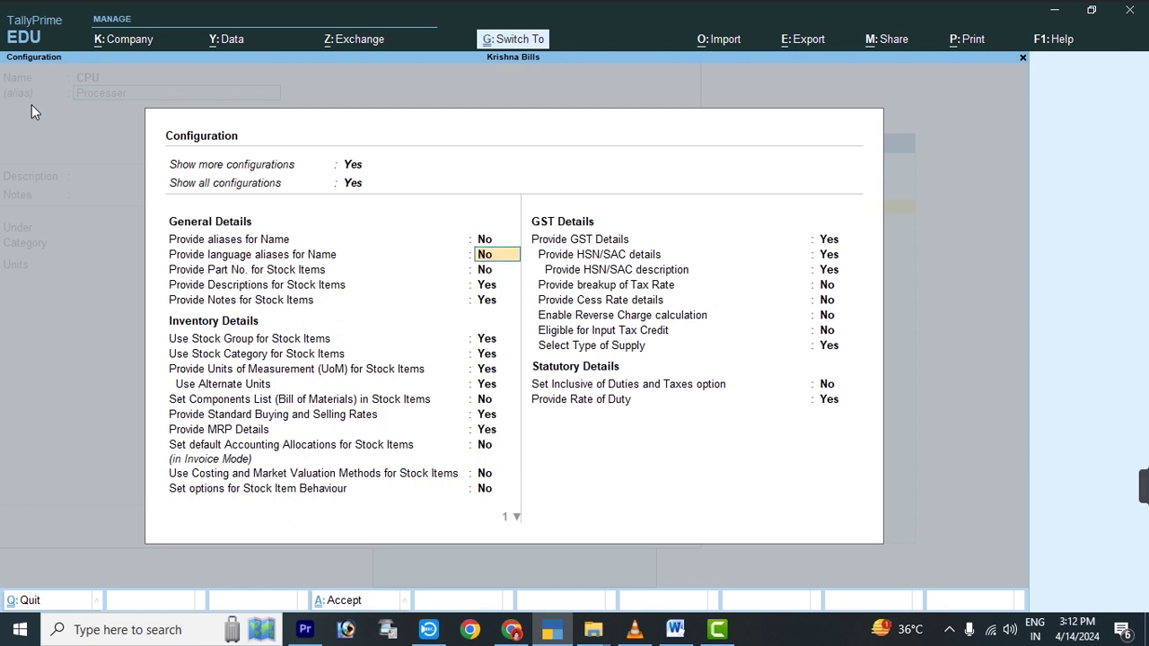
key(ctrl+a)
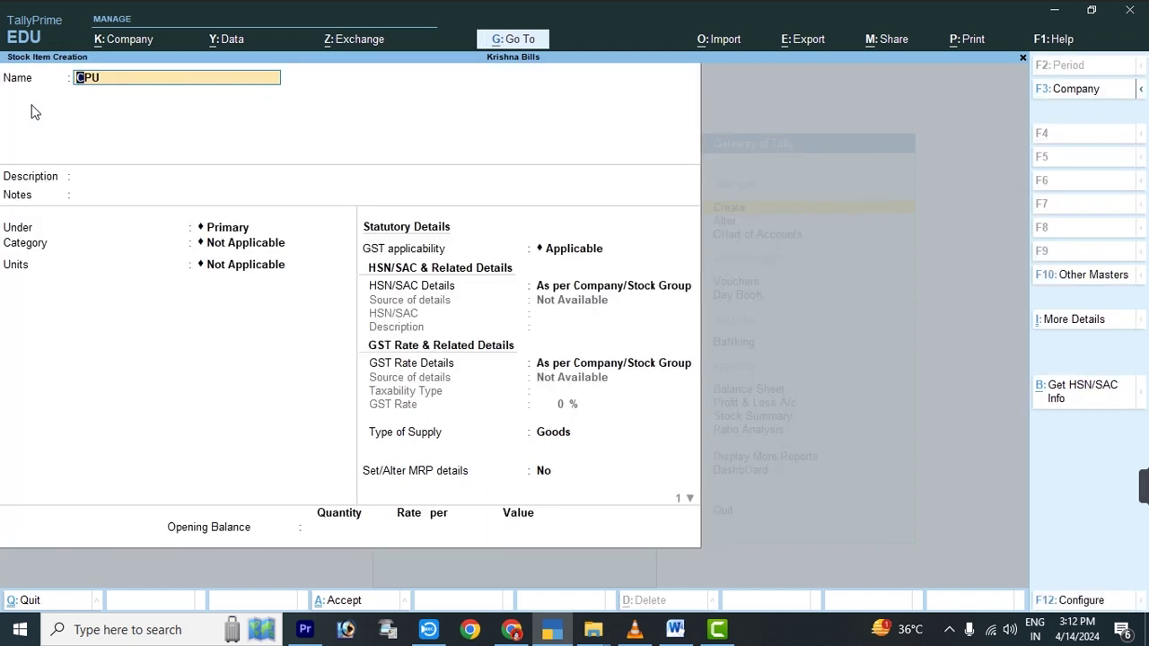
key(Return)
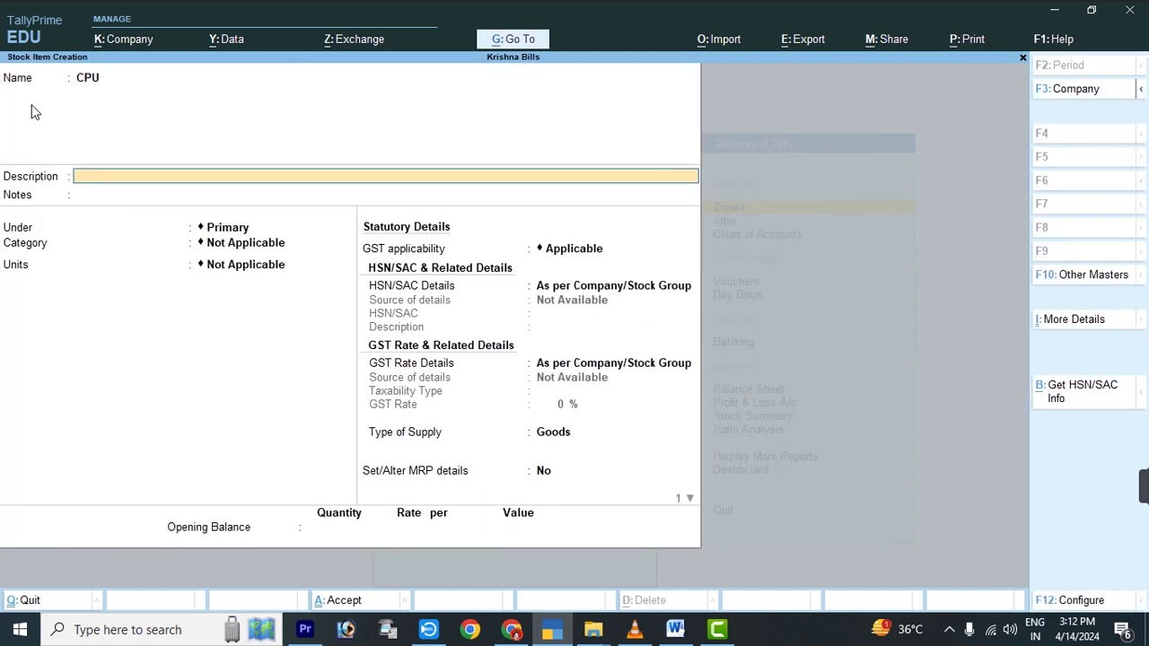
Step: Set both descriptions and notes for stock items to No in the stock item configuration
key(F12)
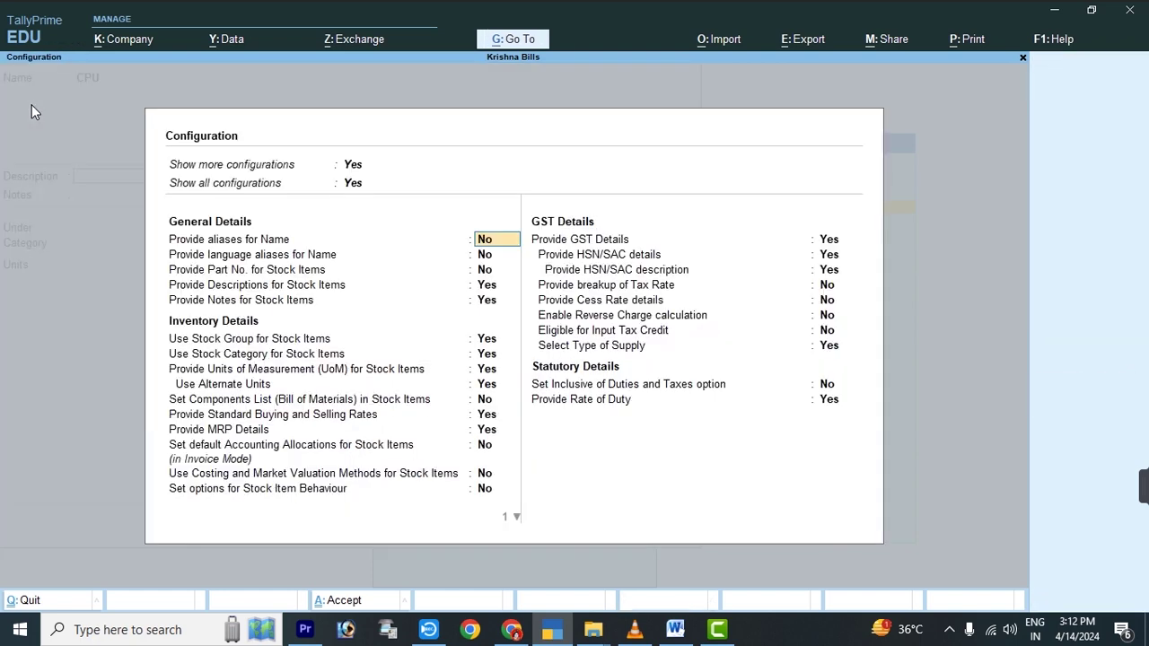
key(Down)
key(Down)
key(Down)
text(n)
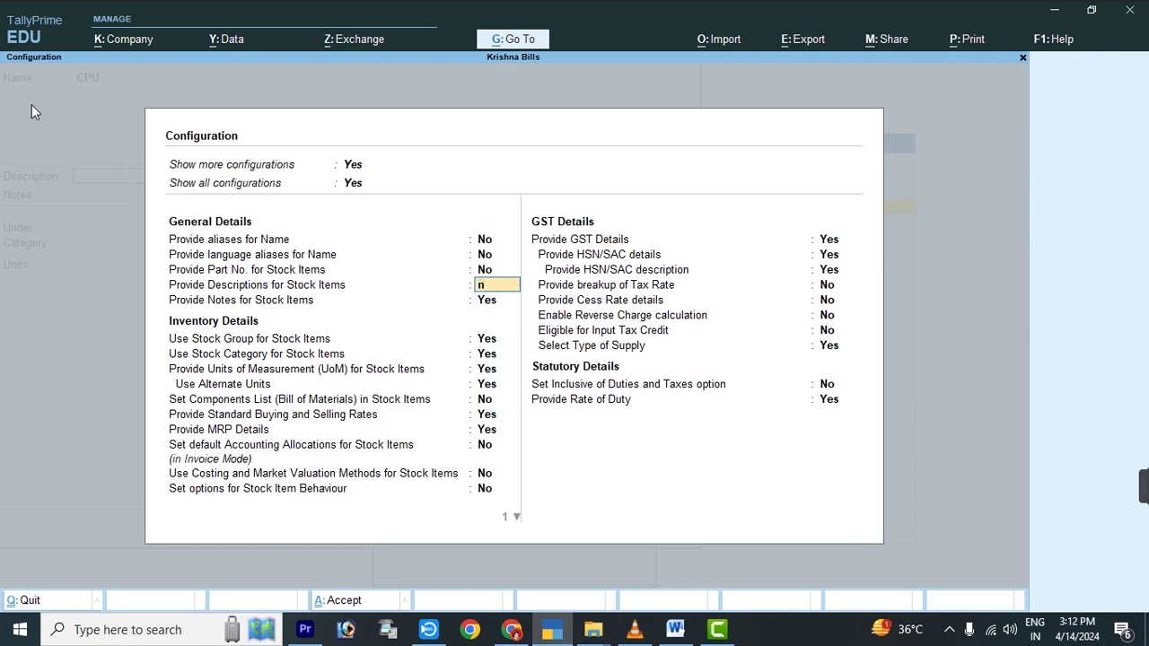
key(Return)
text(n)
key(Return)
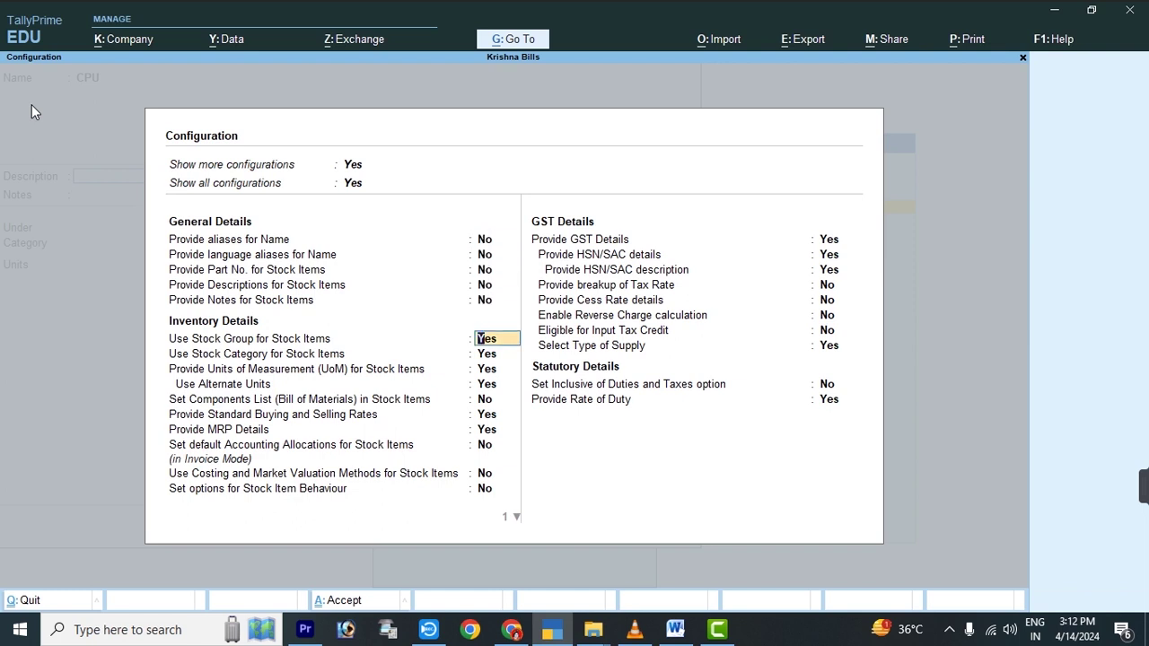
Step: Re-enable aliases for the stock item name and accept the configuration
key(Up)
key(Up)
key(Up)
key(Up)
key(Up)
text(y)
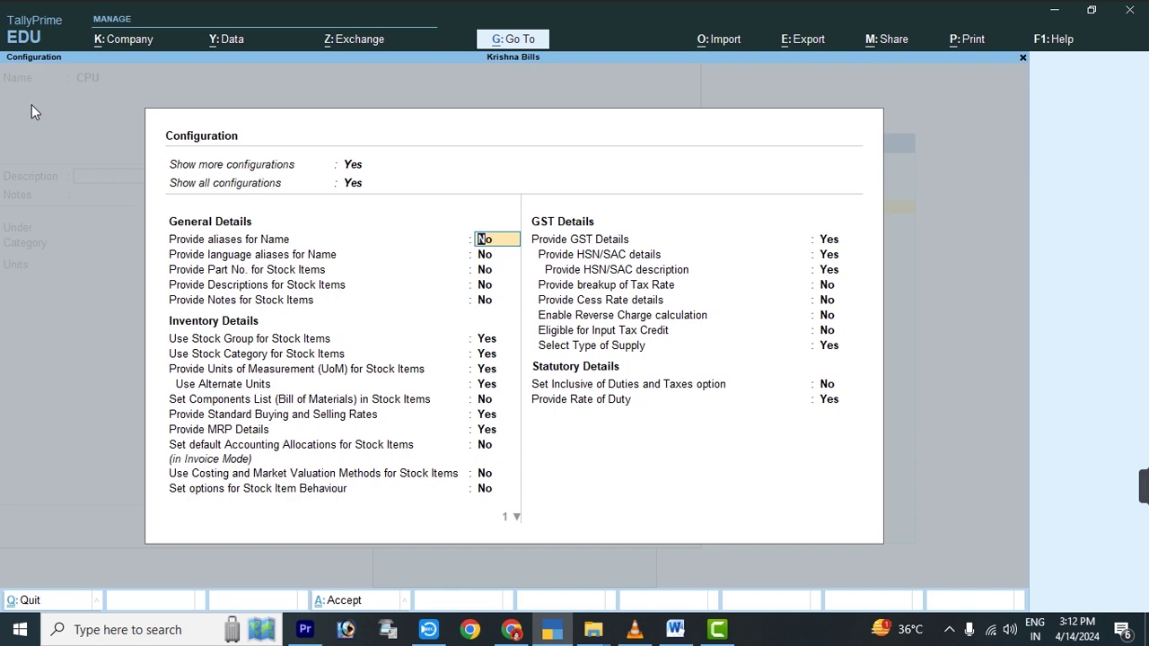
key(Return)
key(ctrl+a)
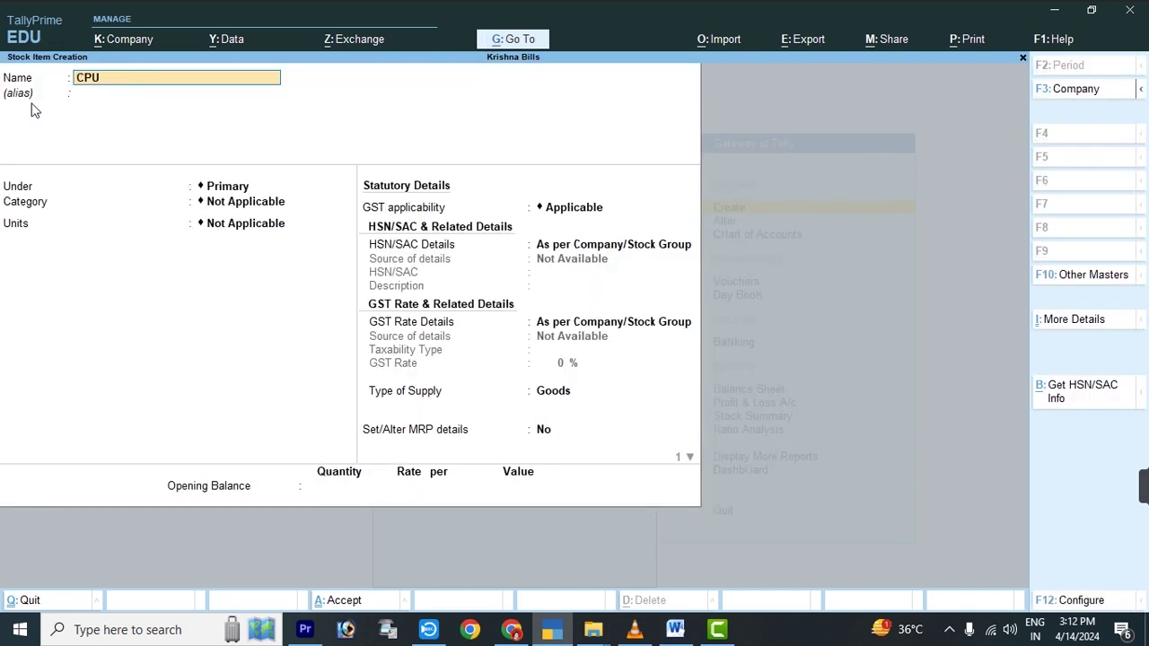
Step: Enable language aliases for the stock item name in the configuration and accept it
key(F12)
key(Return)
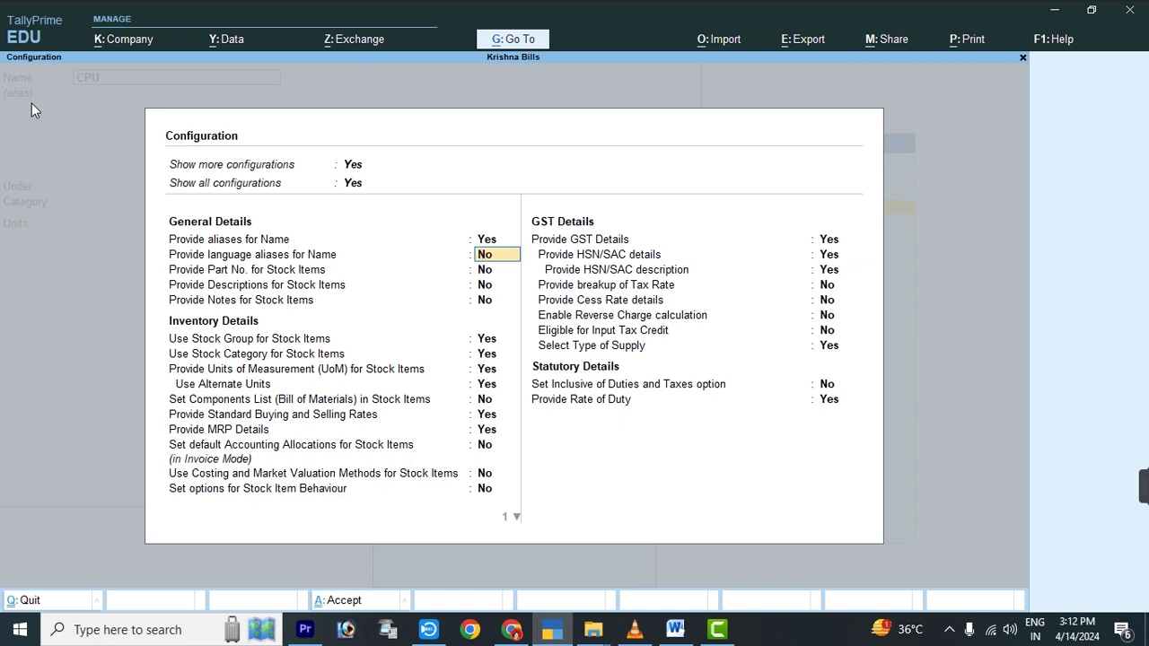
text(y)
key(Return)
key(ctrl+a)
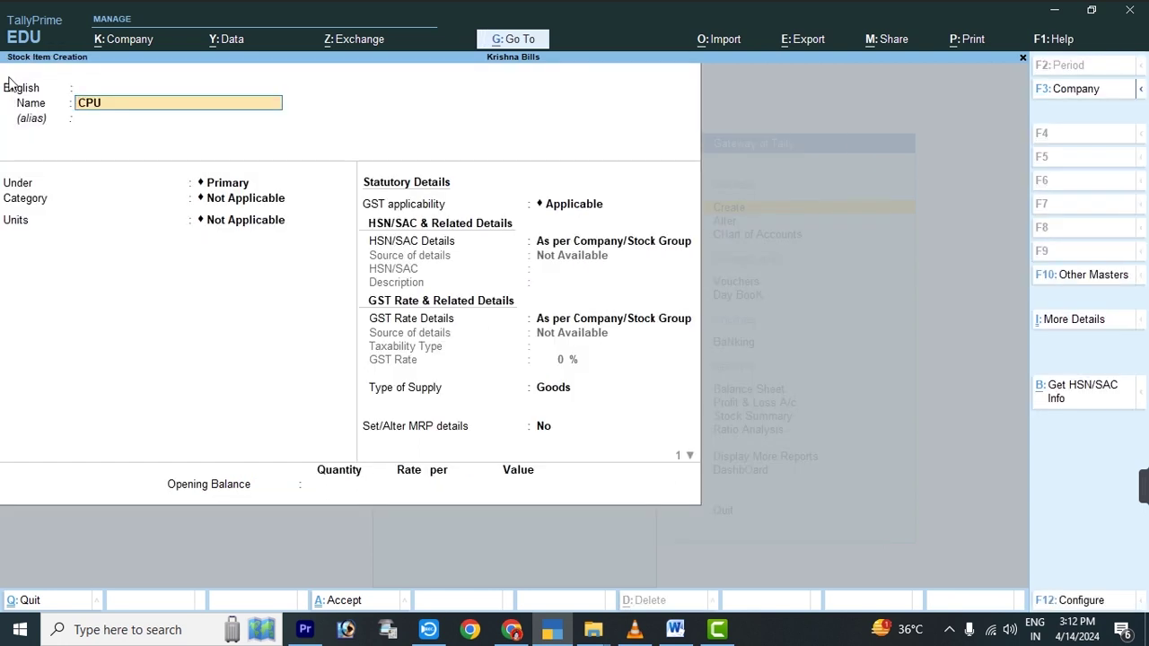
Step: Change the language of the stock item's name from English to Hindi (System)
click(11, 90)
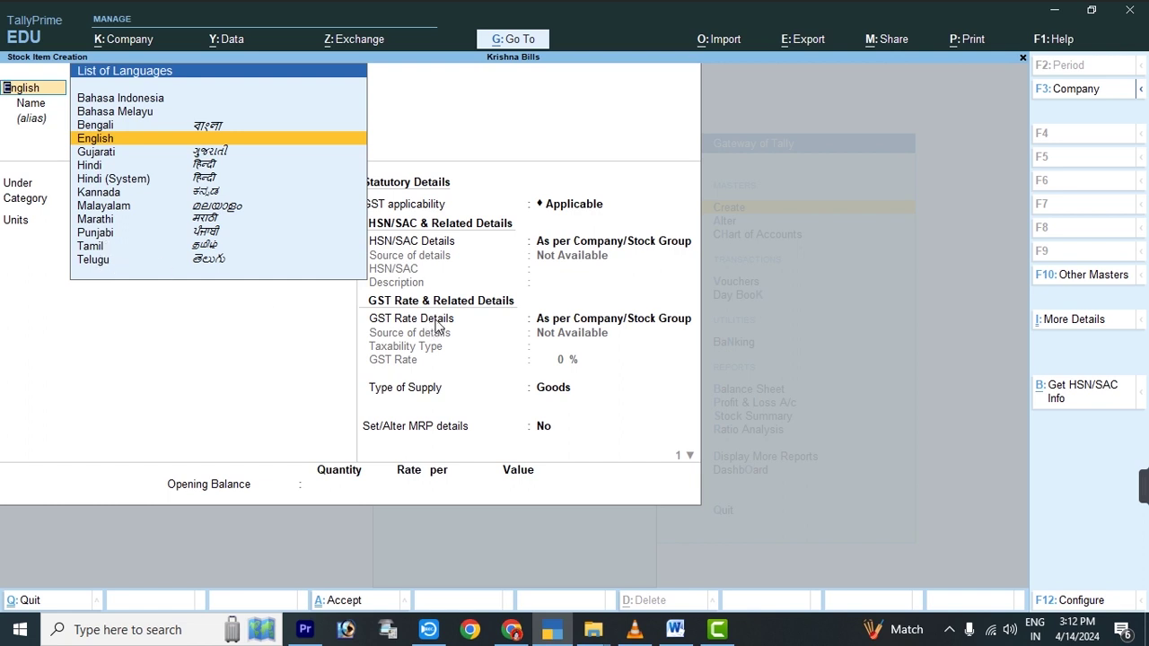
key(Down)
key(Down)
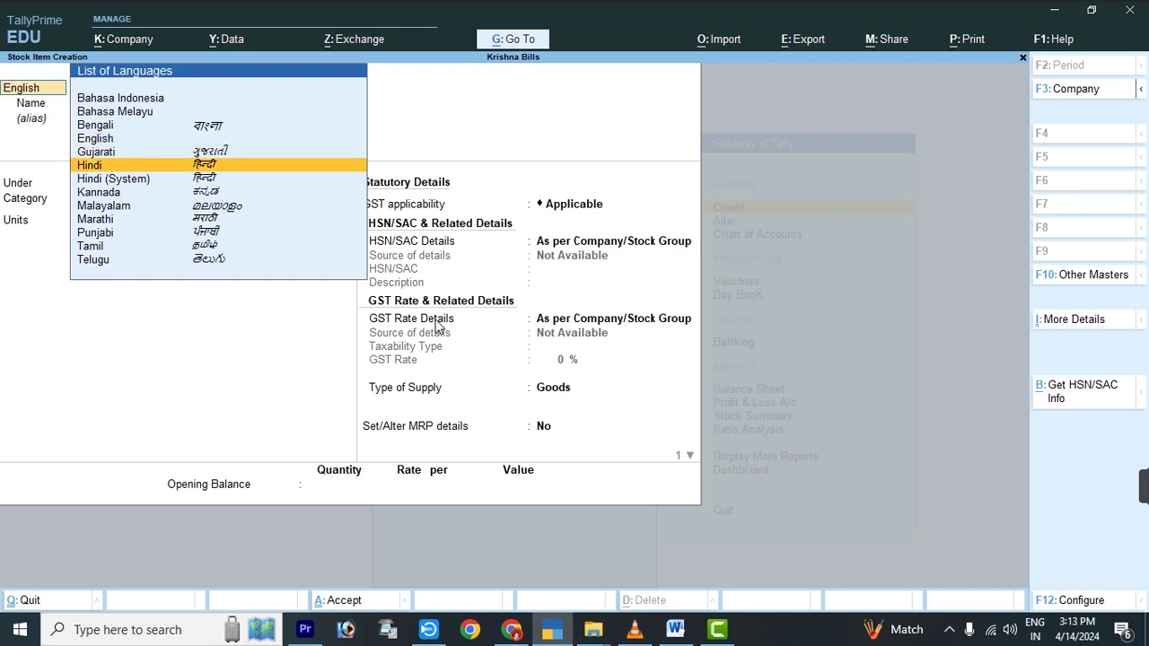
key(Down)
key(Up)
key(Down)
key(Up)
key(Down)
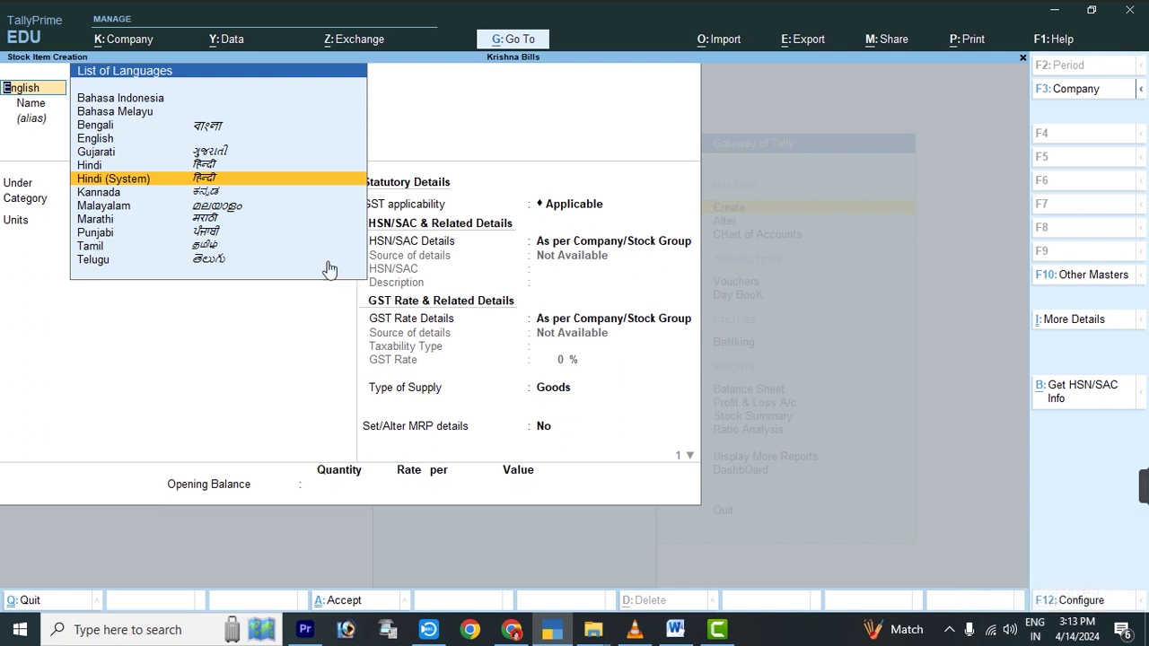
key(Return)
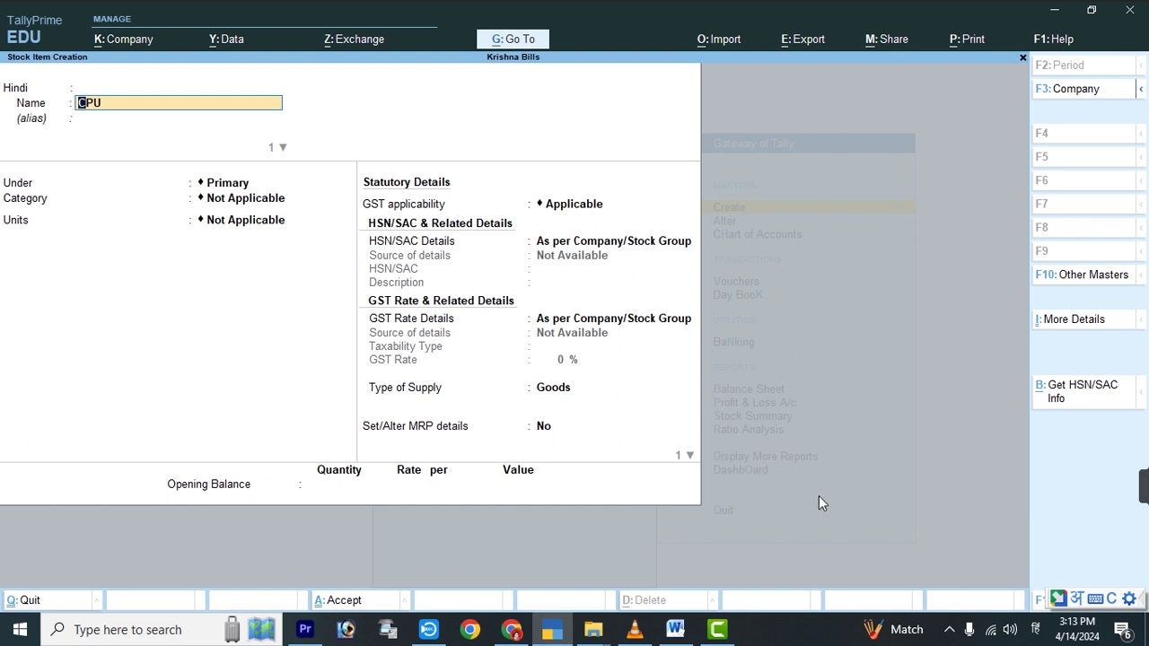
text(CPU)
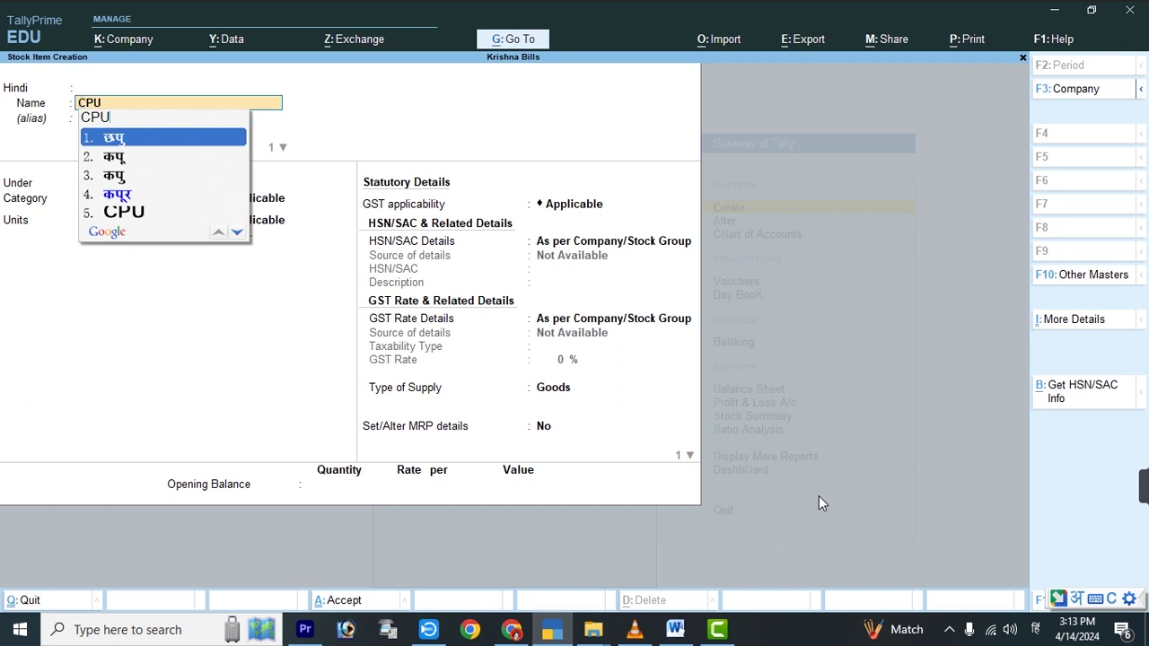
key(Down)
key(Down)
key(Down)
key(Down)
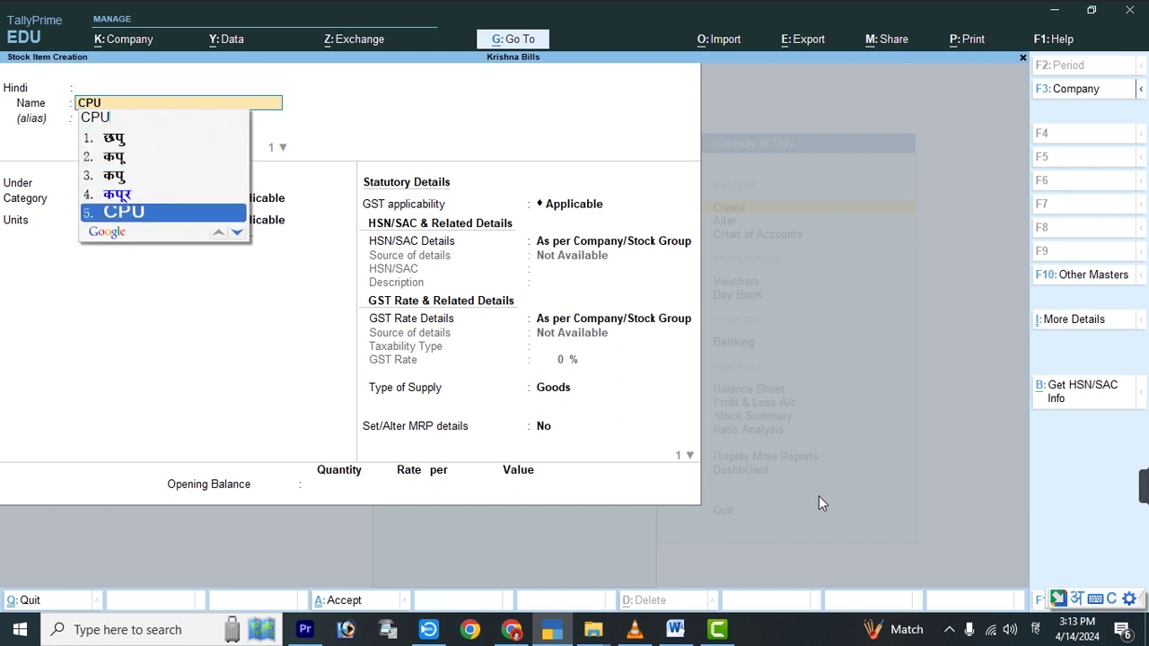
key(BackSpace)
key(BackSpace)
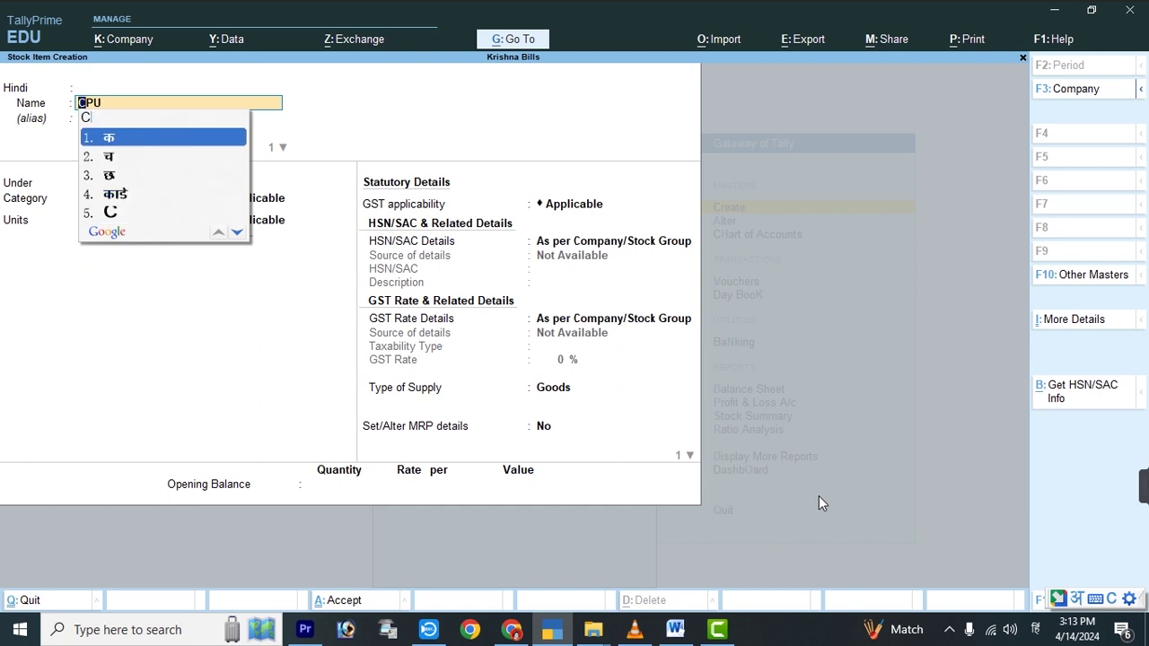
key(BackSpace)
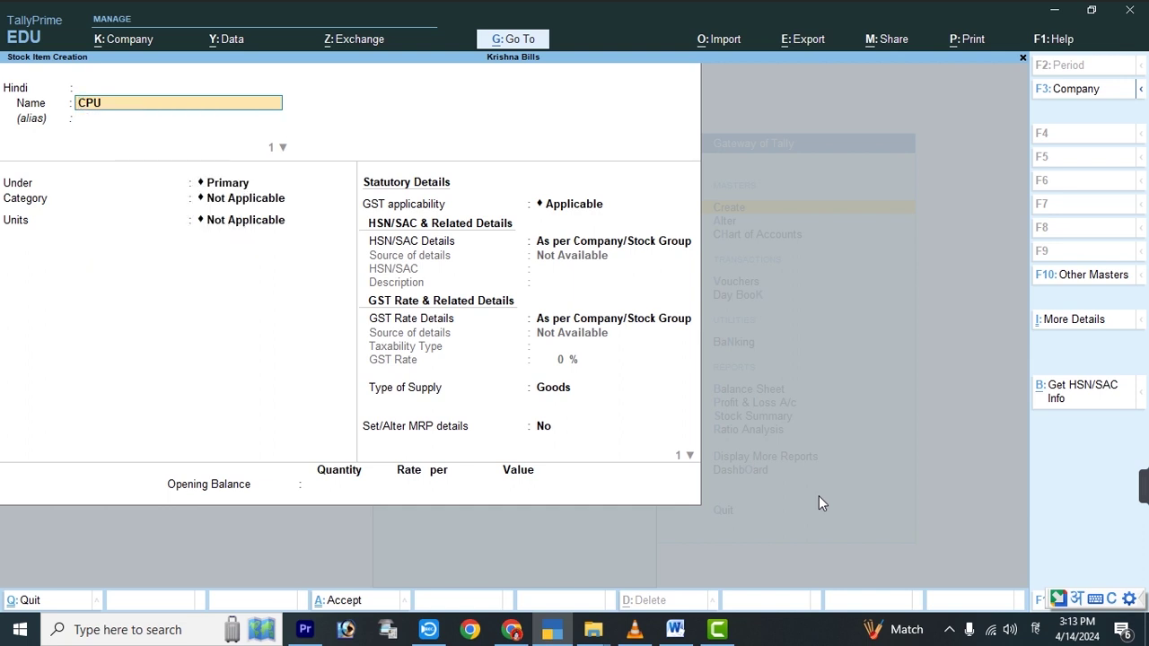
Step: Replace the stock item name with the Hindi transliteration of computer, कंप्यूटर
key(Delete)
key(Delete)
key(Delete)
text(computer)
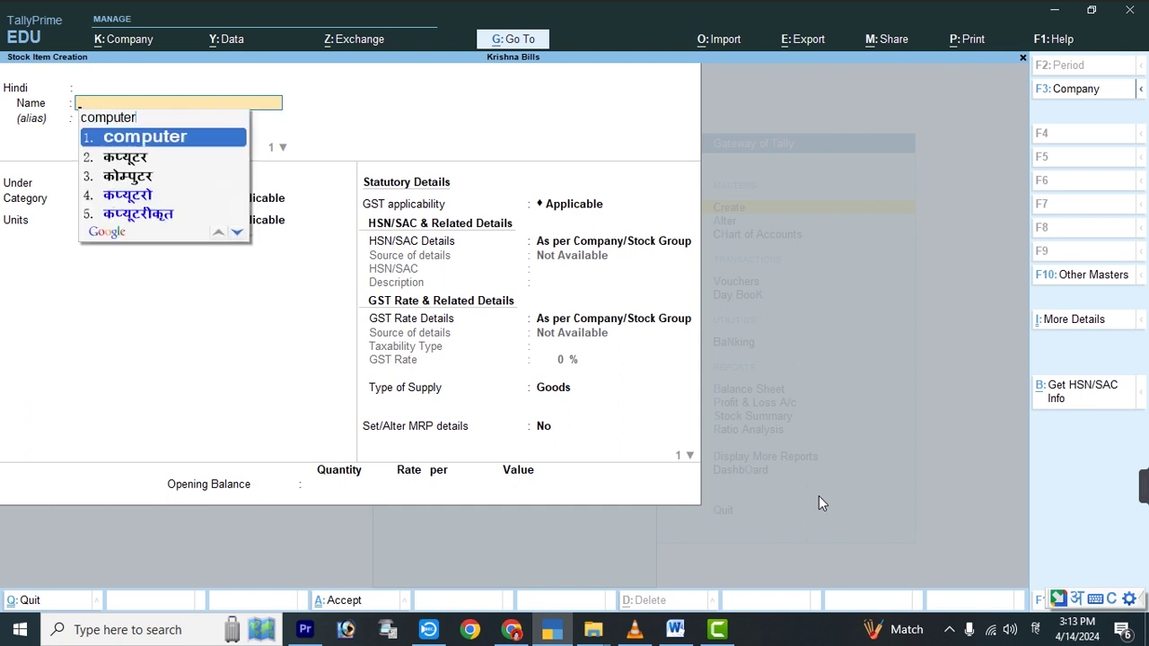
key(Down)
key(Down)
key(Down)
key(Down)
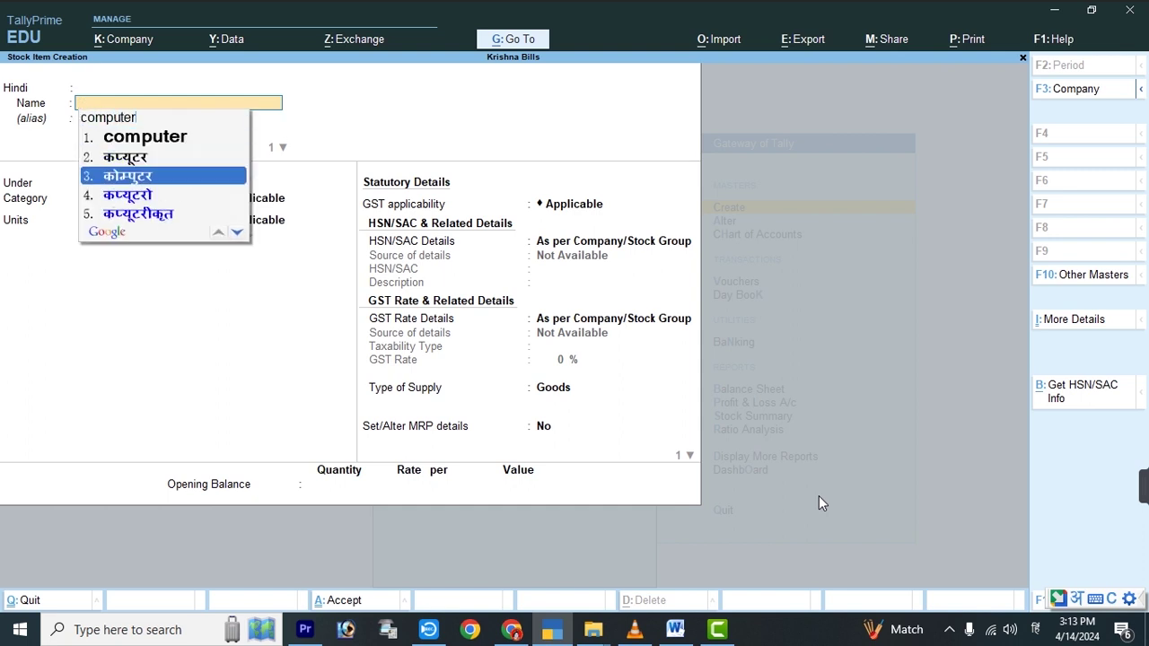
key(Up)
key(Up)
key(Up)
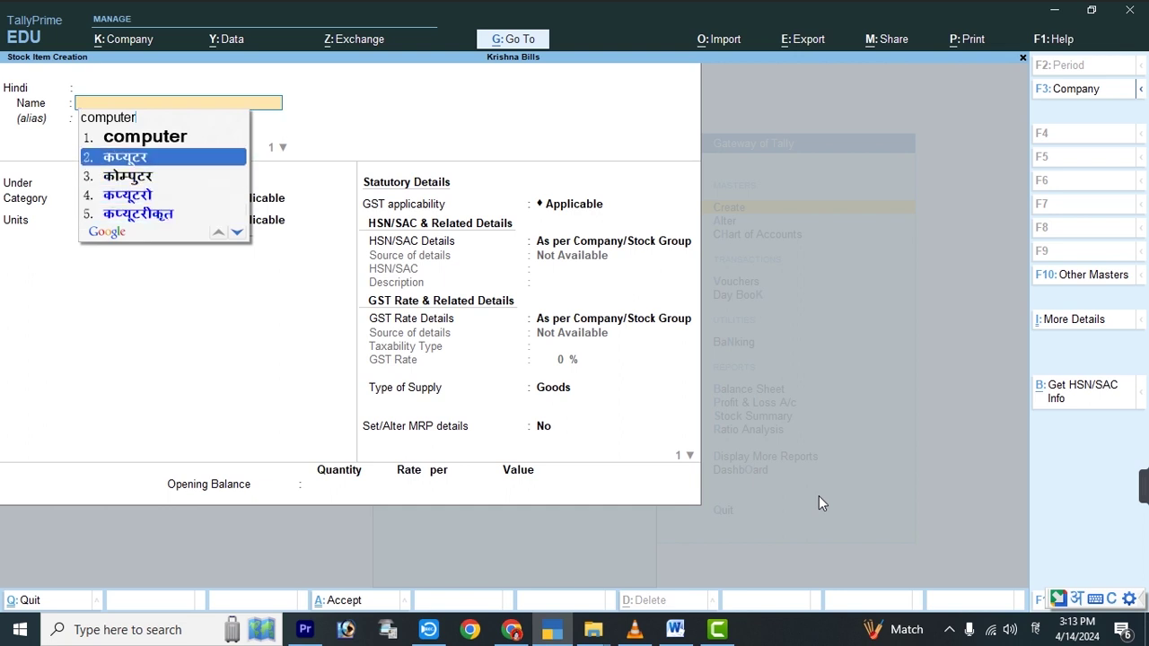
key(Return)
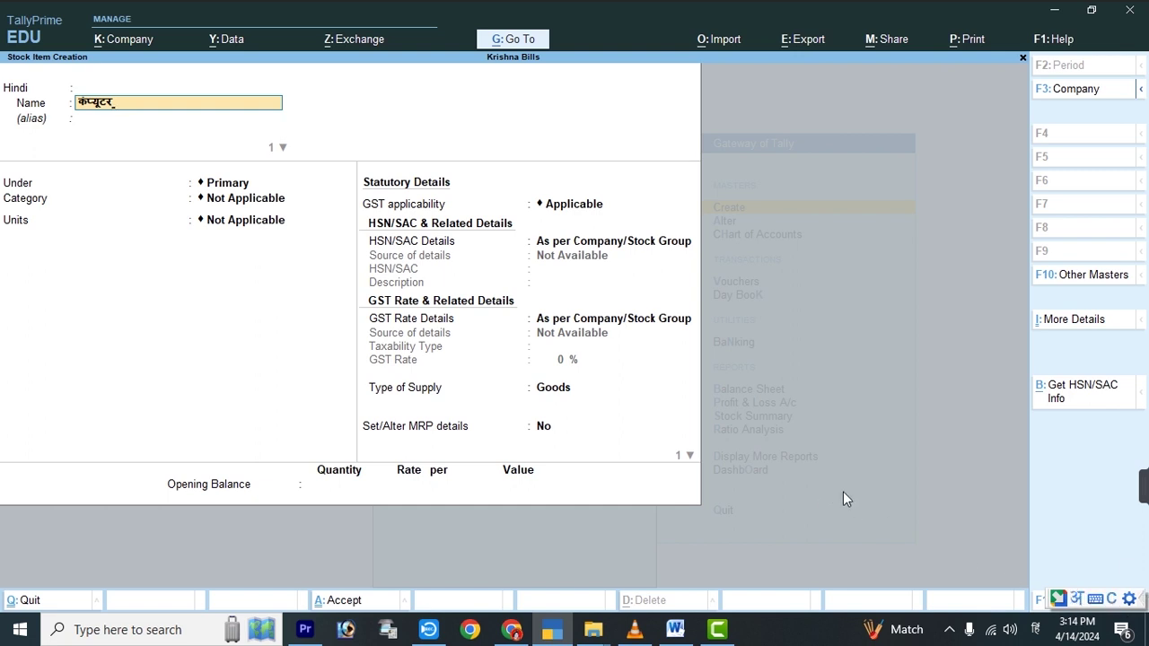
key(Return)
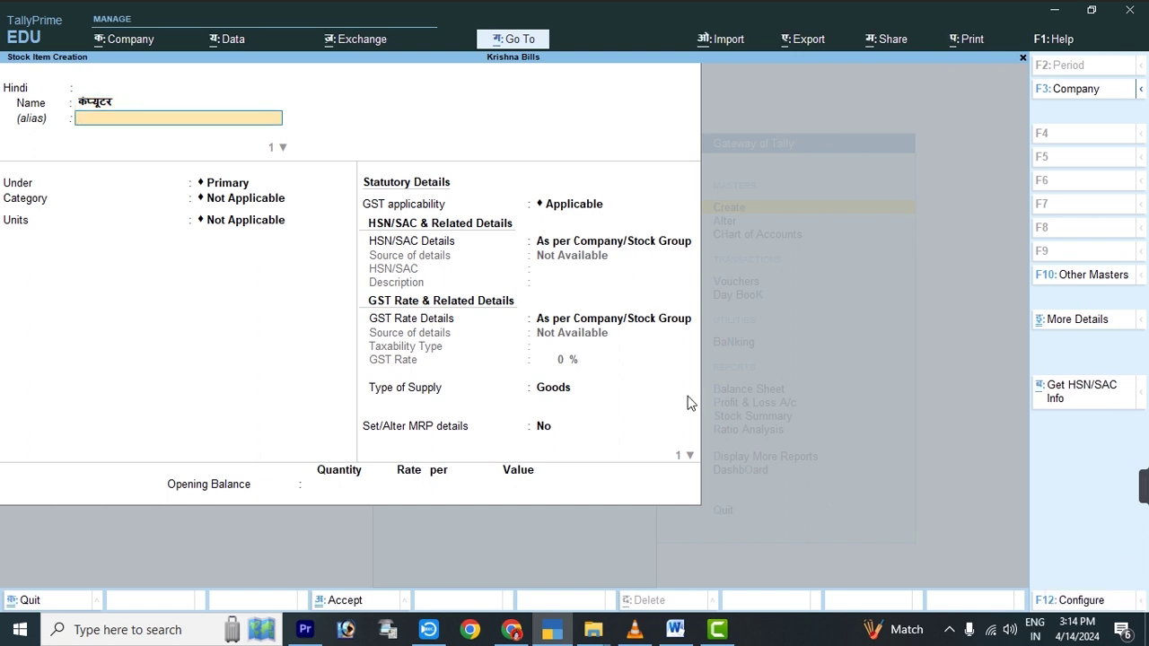
Step: In the stock item configuration, disable language aliases for names, enable part numbers, and accept the changes
key(F12)
key(Down)
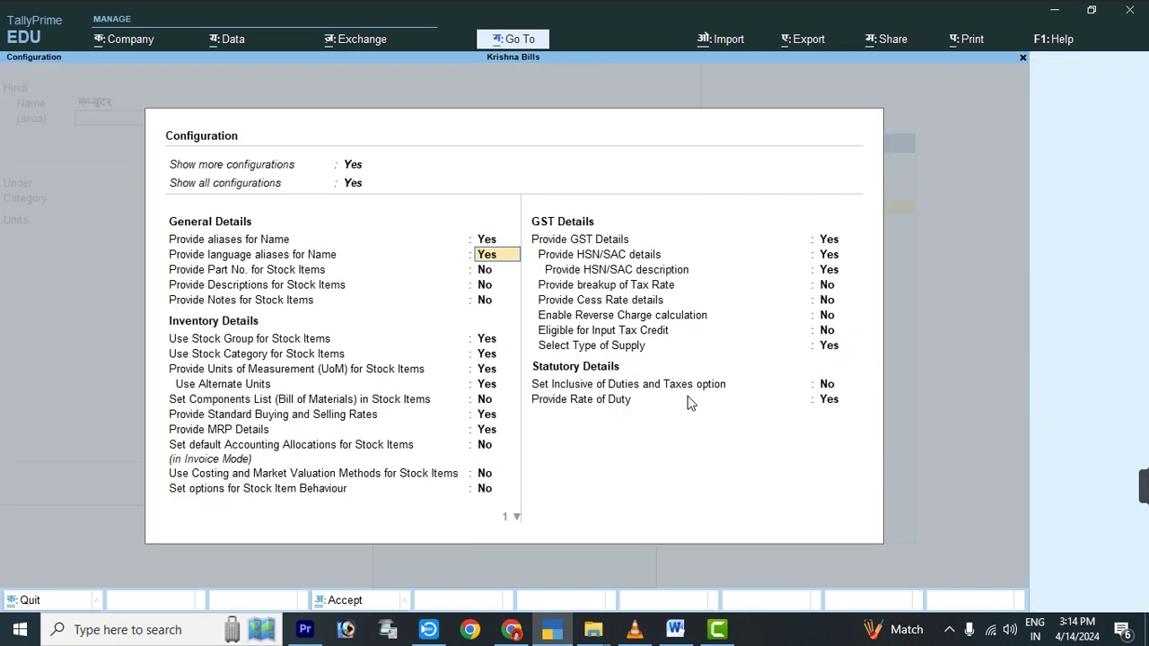
text(n)
key(Return)
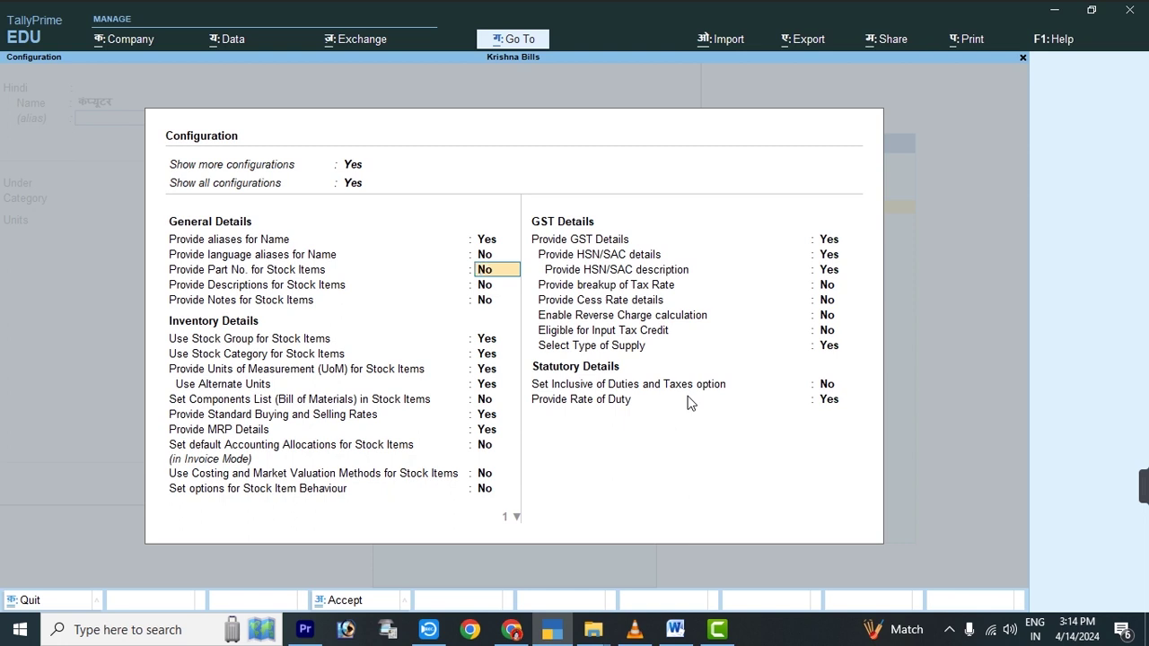
text(y)
key(Return)
key(Return)
key(Return)
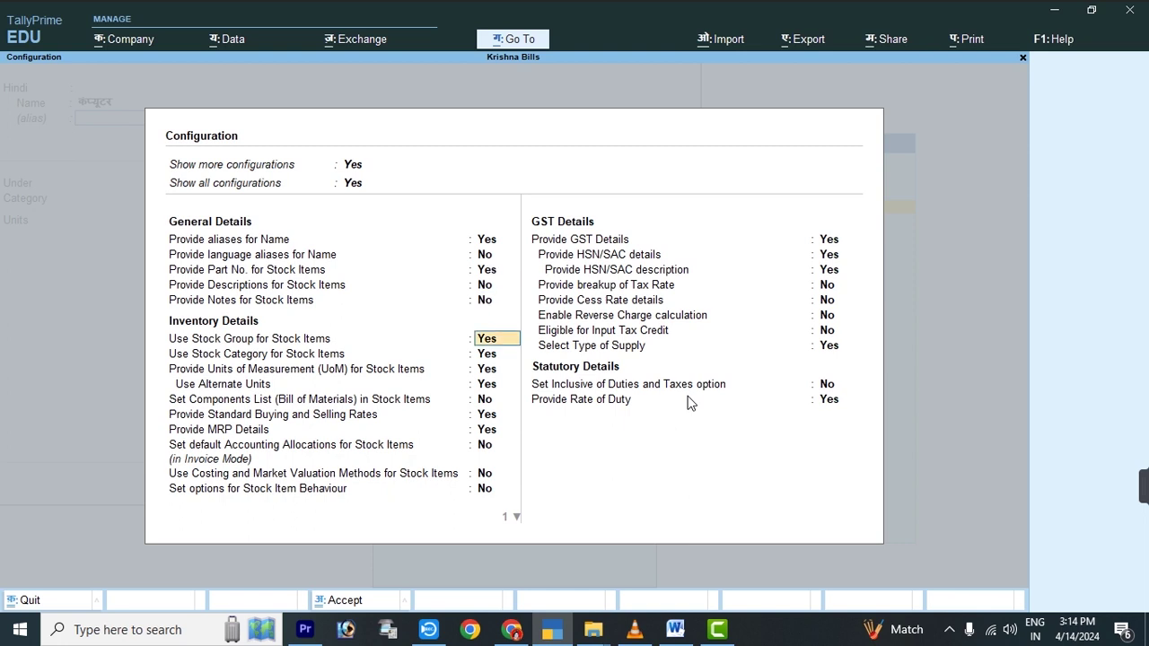
key(ctrl+a)
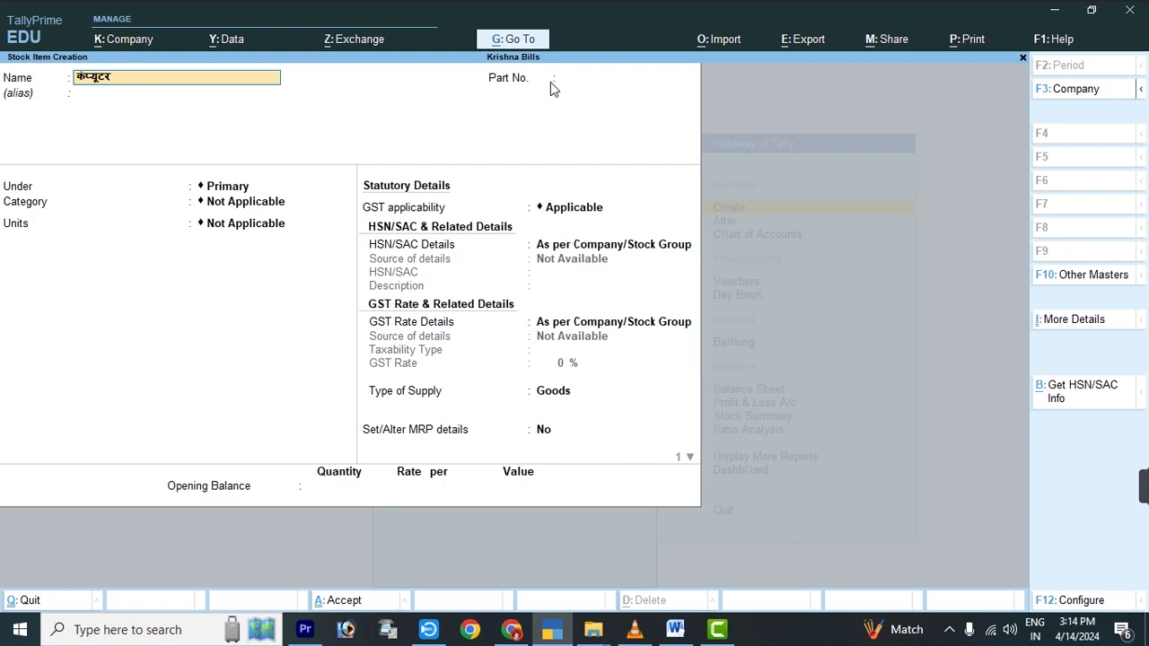
Step: Switch to Chrome and examine the markings on processors in the i3 processor image results, including the dynokart Intel Core i3-9100
click(512, 629)
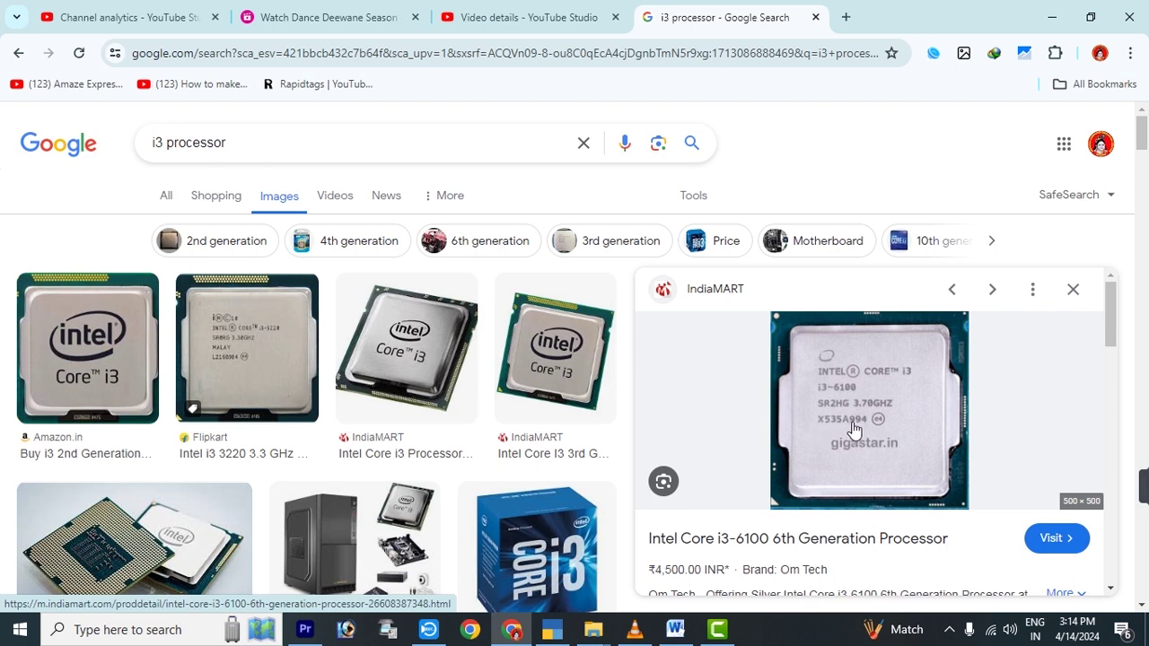
click(993, 289)
click(992, 290)
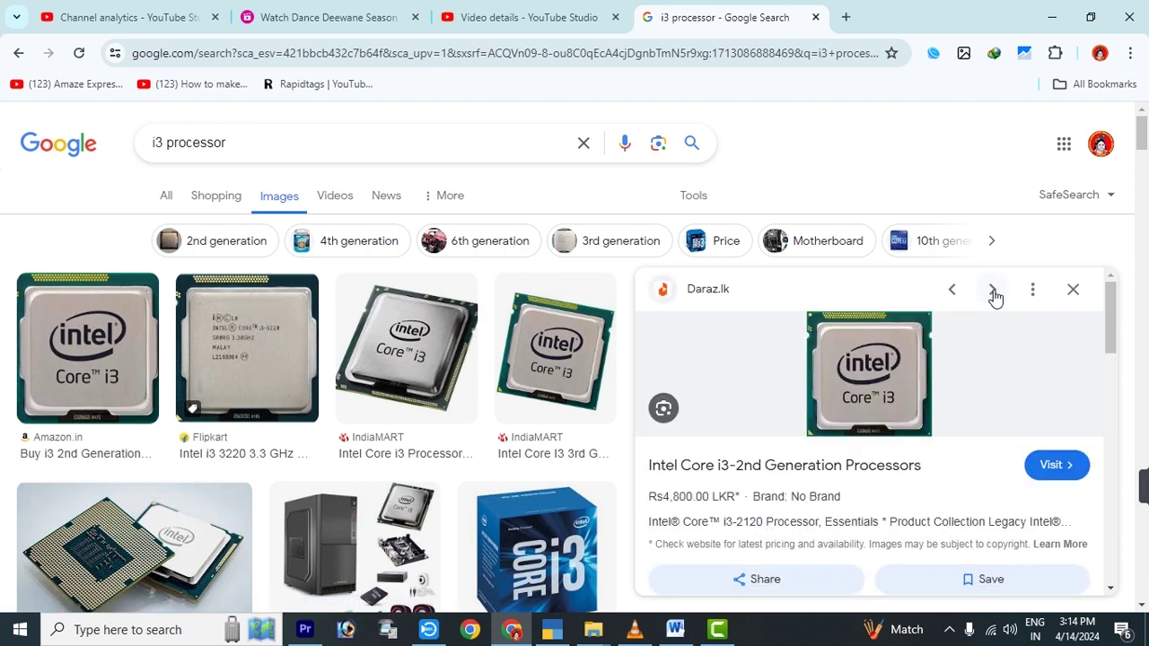
click(993, 290)
click(992, 290)
ctrl+scroll(397, 462, up, 3)
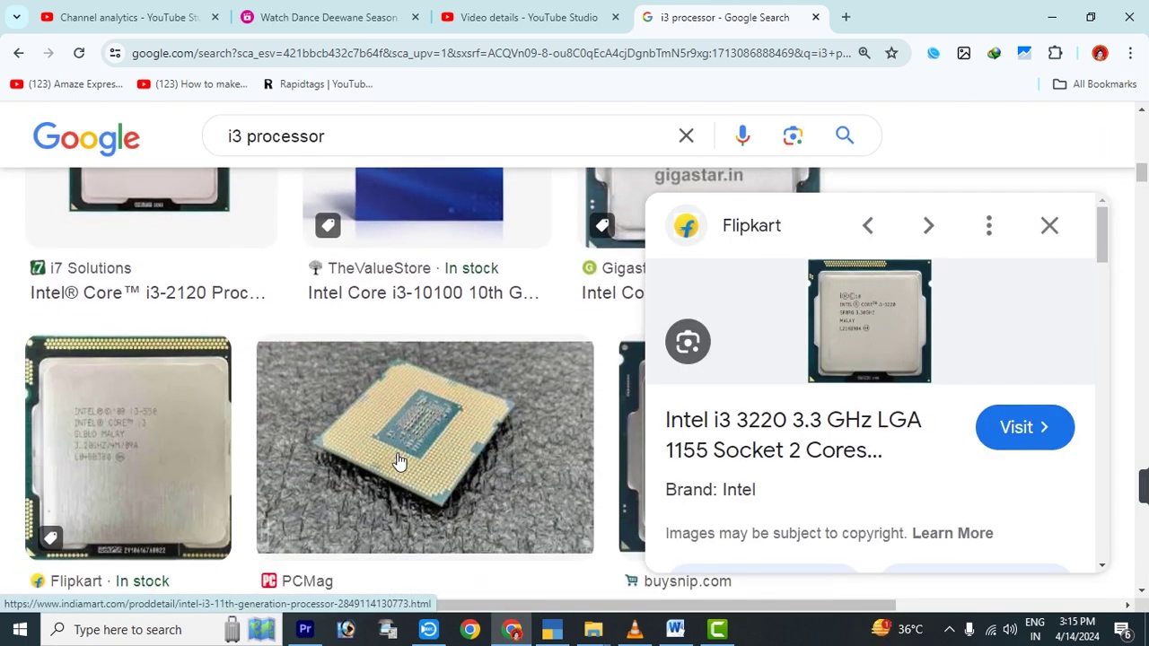
scroll(397, 461, down, 4)
click(154, 457)
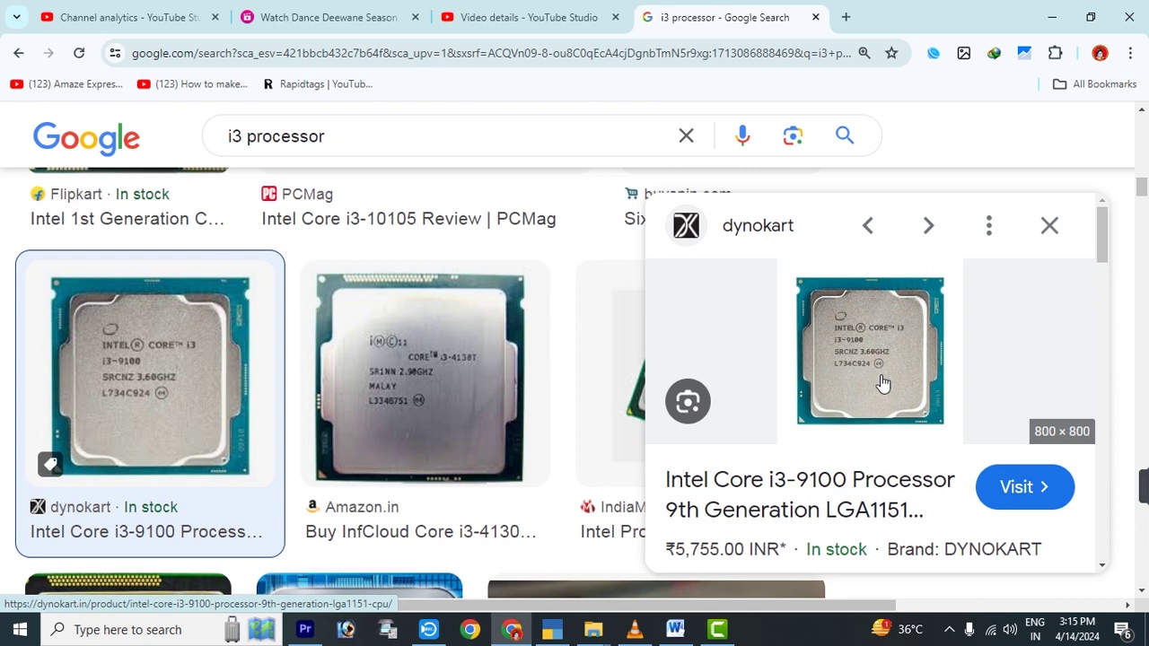
Step: Switch back to TallyPrime, name the stock item Cpu I3 and enter X123456 as its part number
key(alt+Tab)
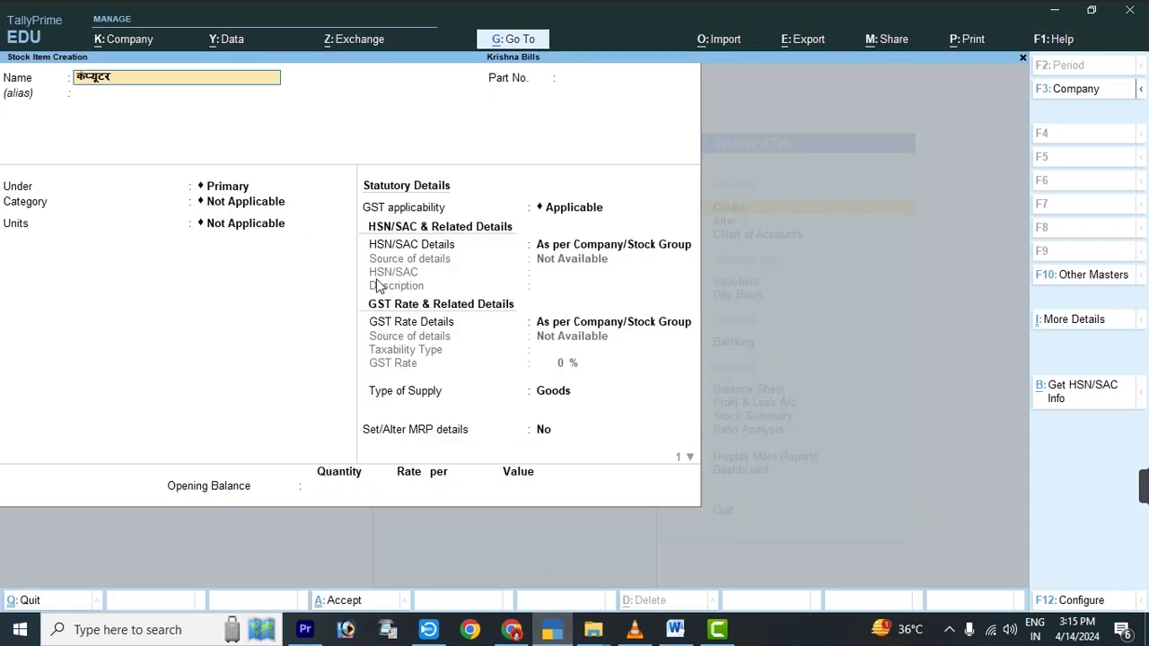
text(Cpu I3)
key(Return)
key(Return)
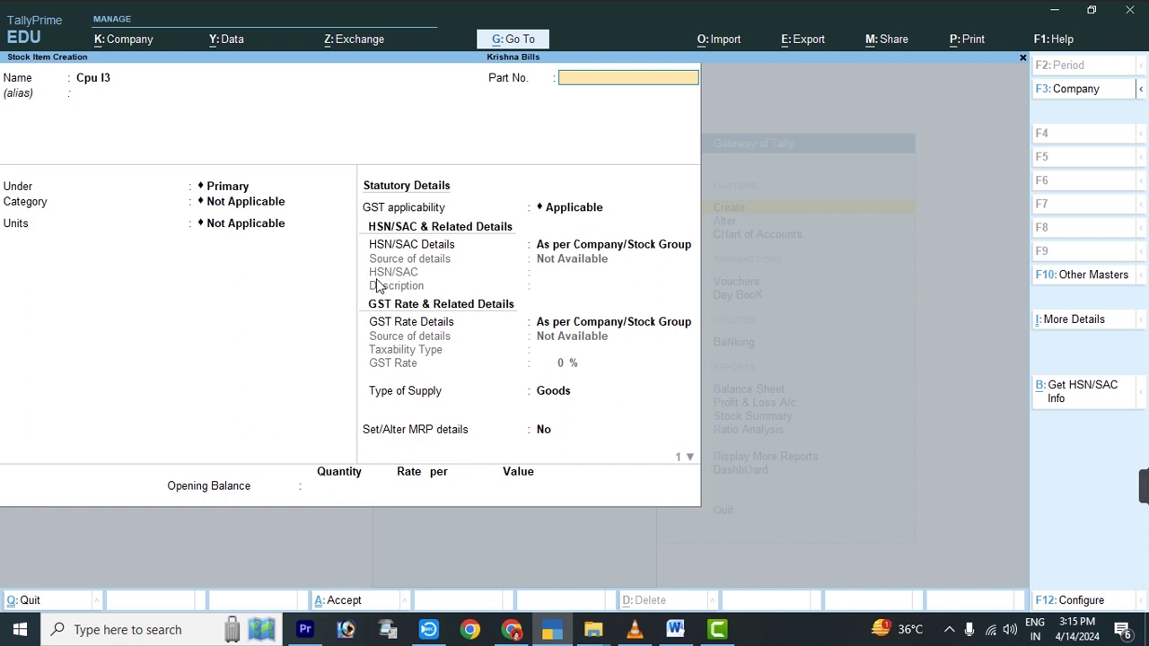
text(X123456)
key(Return)
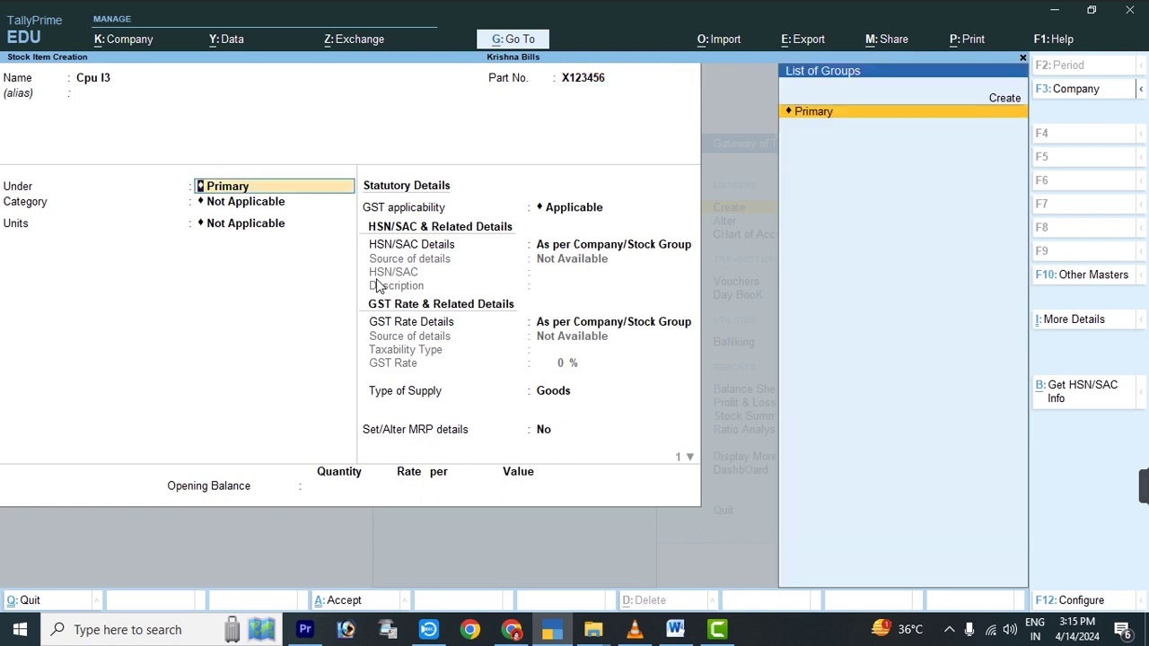
Step: Keep the stock item under Primary, set its units to p, save it and leave master creation
key(Return)
key(Return)
text(p)
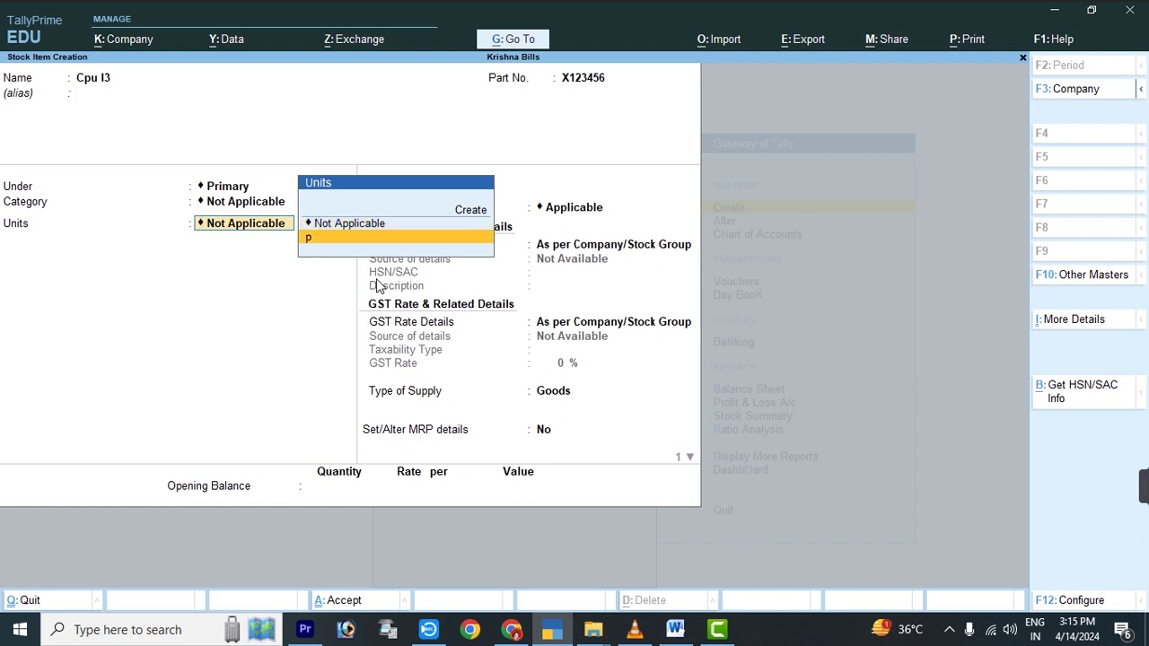
key(Return)
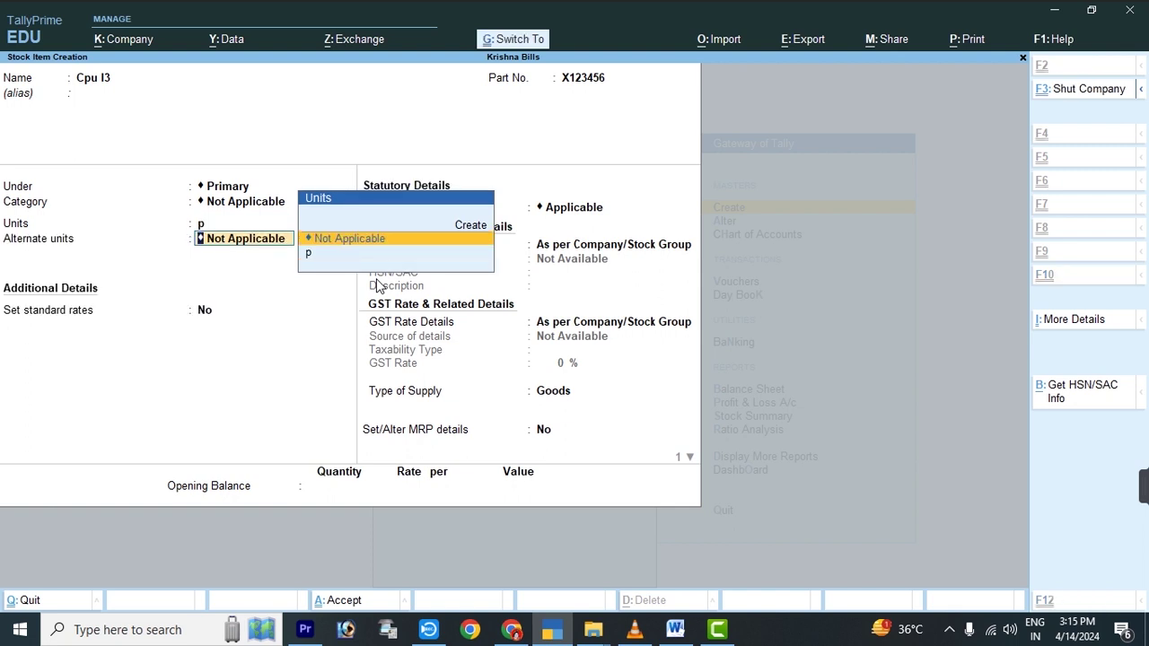
key(ctrl+a)
key(Escape)
key(Escape)
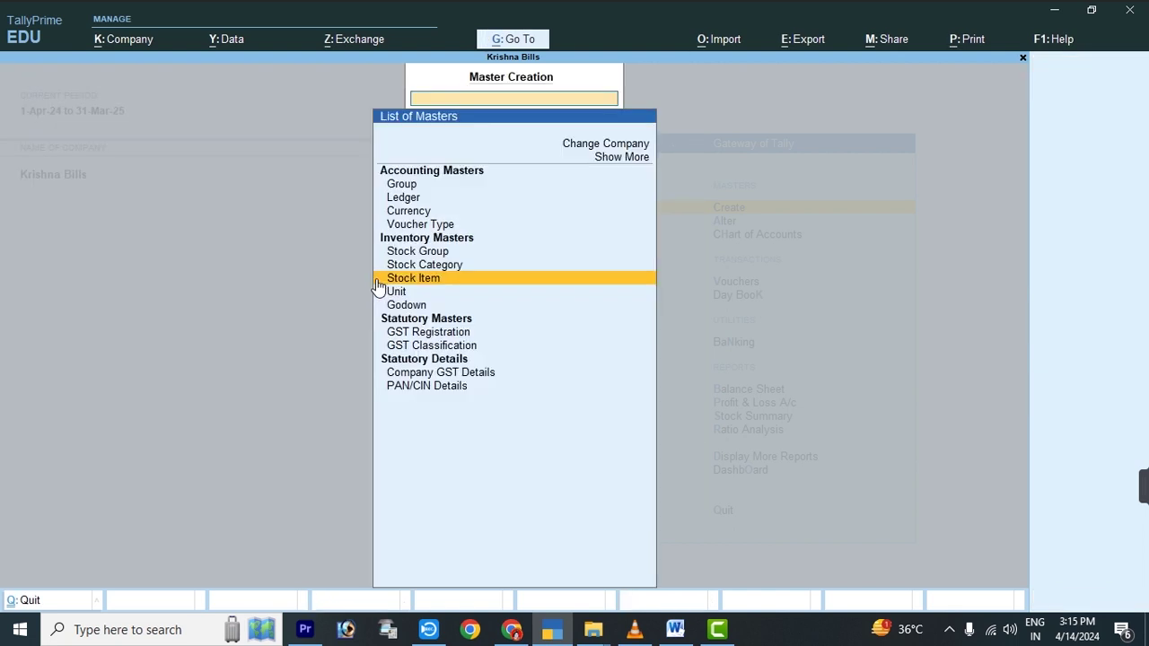
Step: Start a new sales voucher from the Gateway of Tally
key(Down)
key(Down)
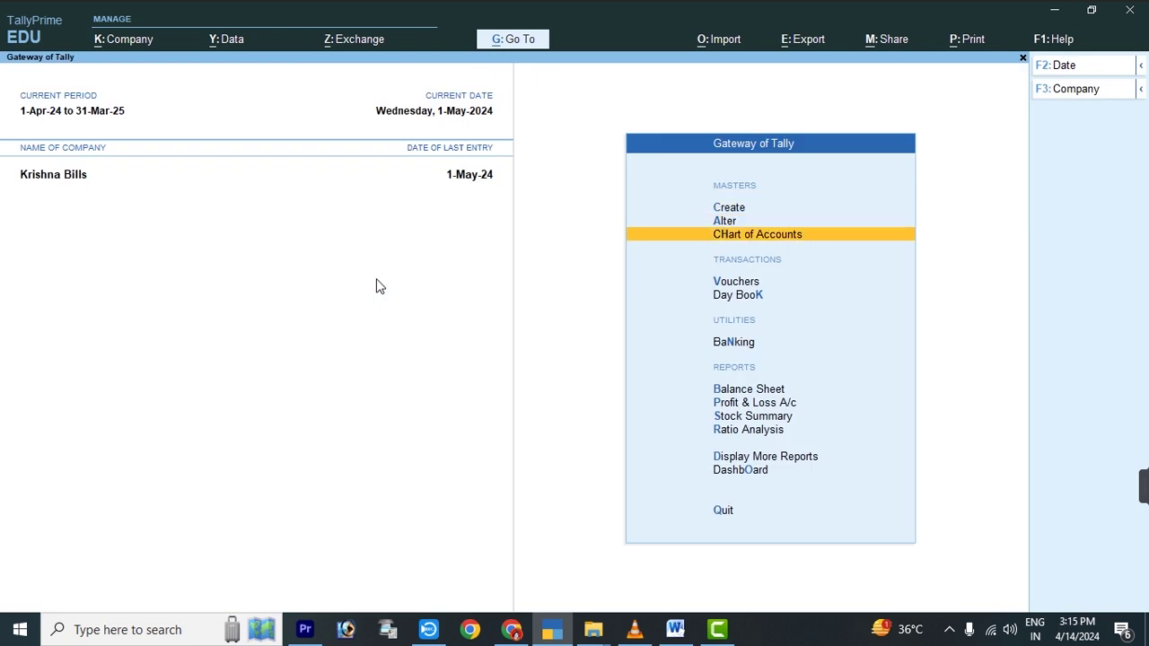
key(Down)
key(Return)
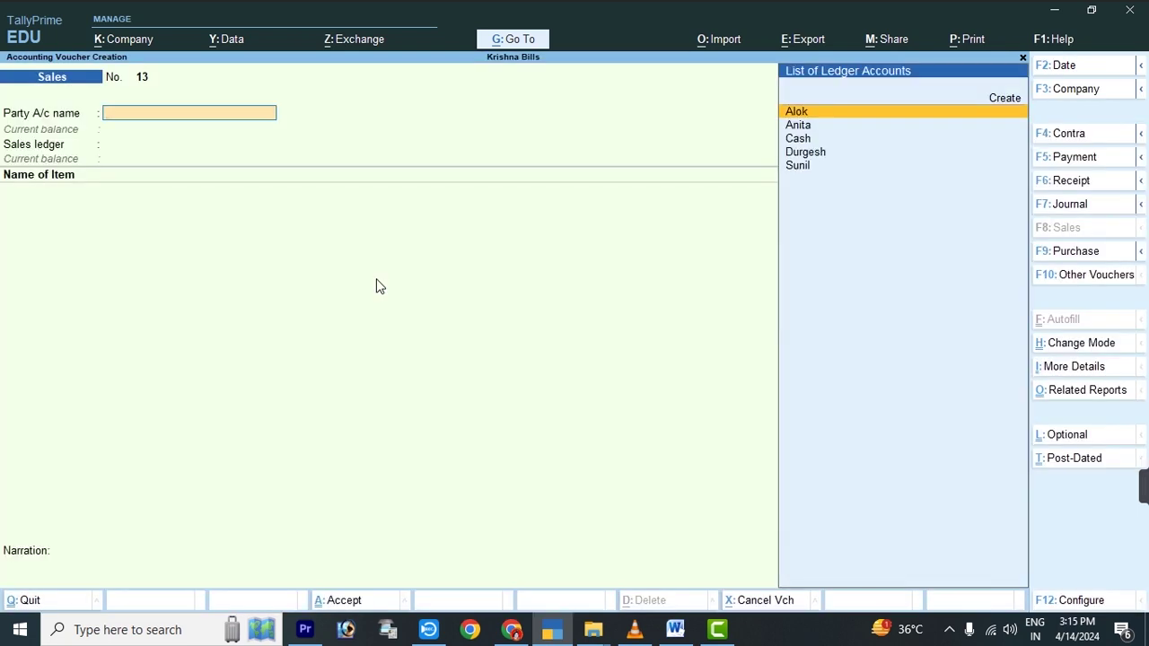
Step: Create a party ledger with the customer's name under Sundry Debtors from the sales voucher and save it
key(alt+c)
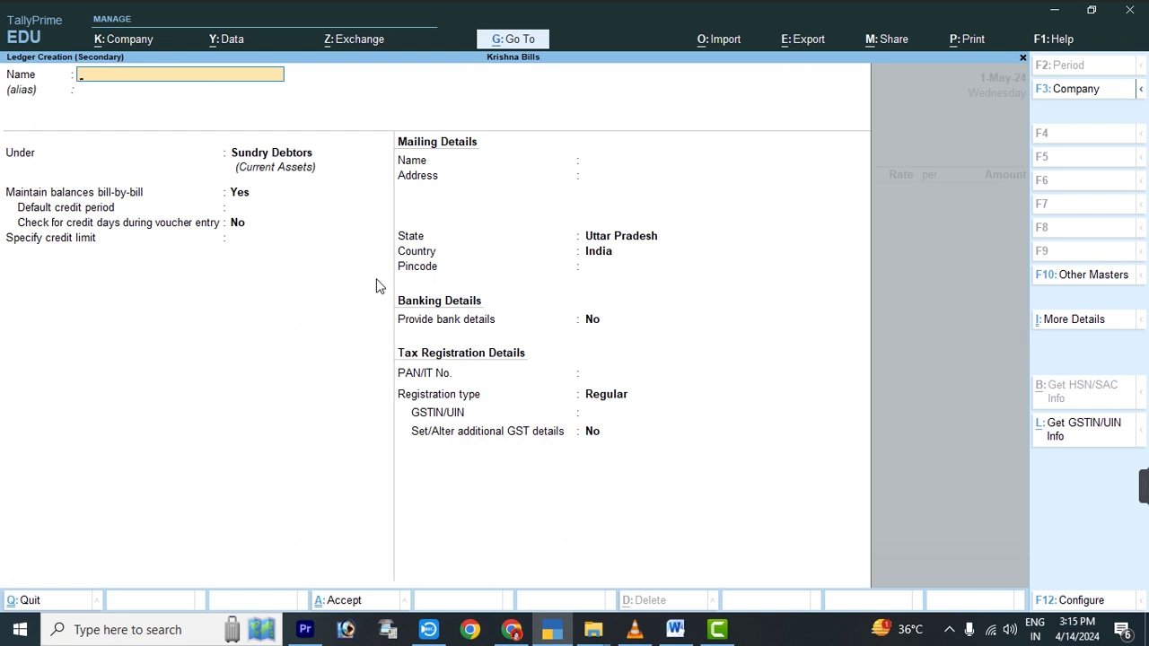
text(Raju)
key(Return)
key(Return)
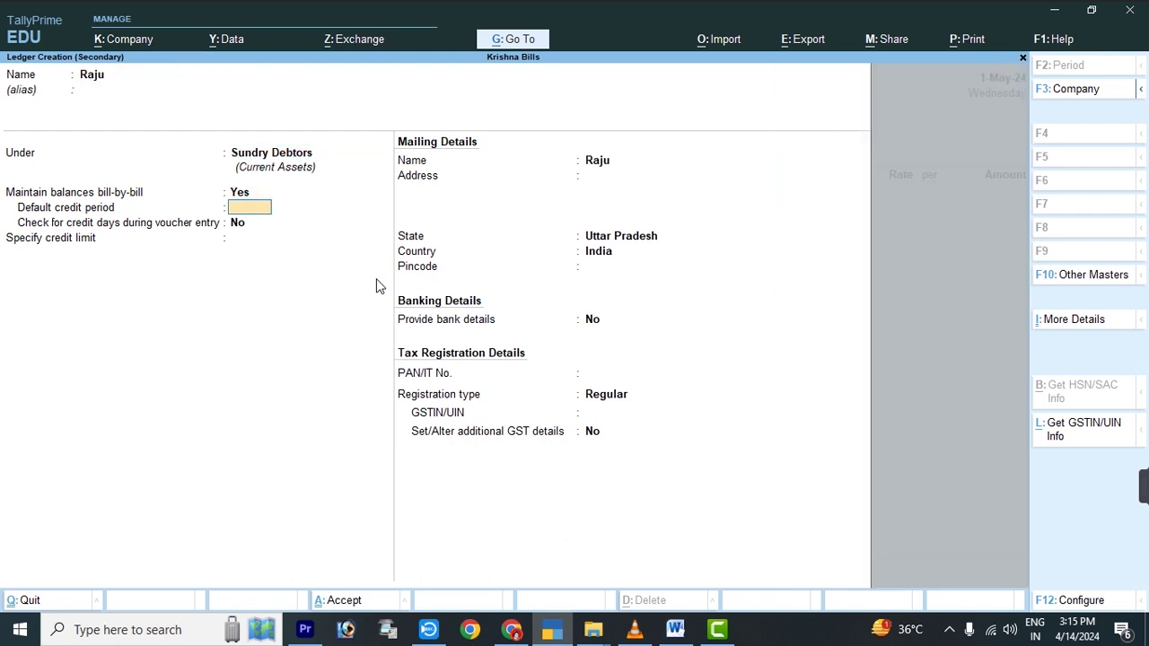
key(Return)
key(ctrl+a)
Step: Leave the dispatch details empty, accept the default party details and use Sale as the sales ledger
key(Return)
key(Return)
key(Return)
key(Return)
key(Return)
key(Return)
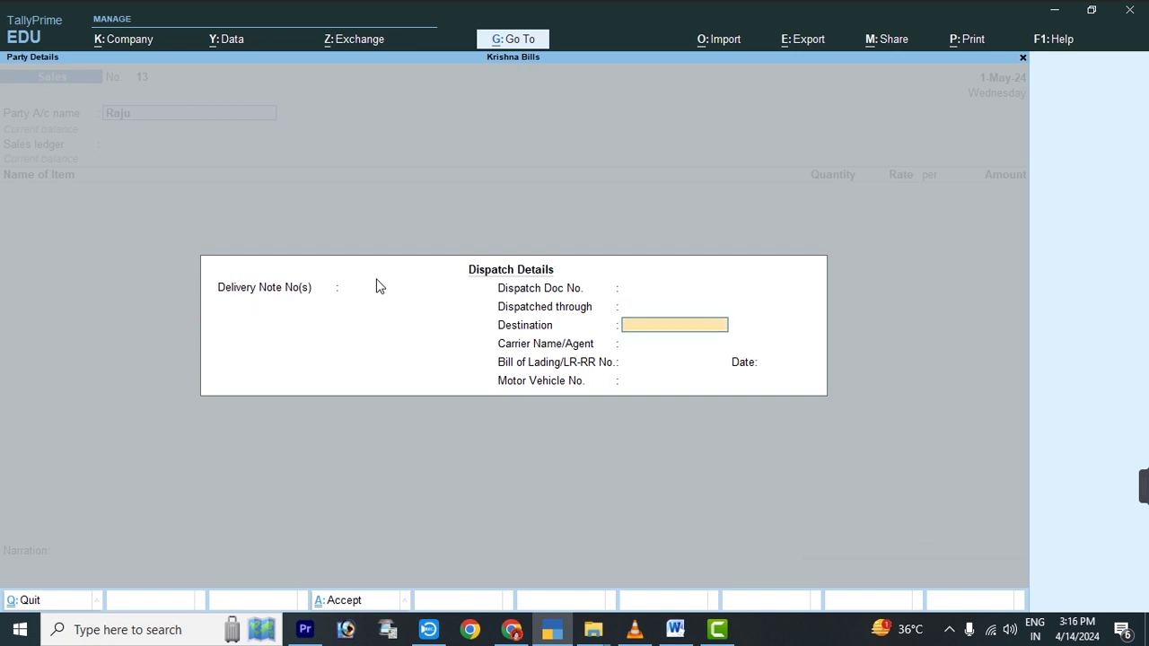
key(Return)
key(Return)
key(Return)
key(Return)
key(Return)
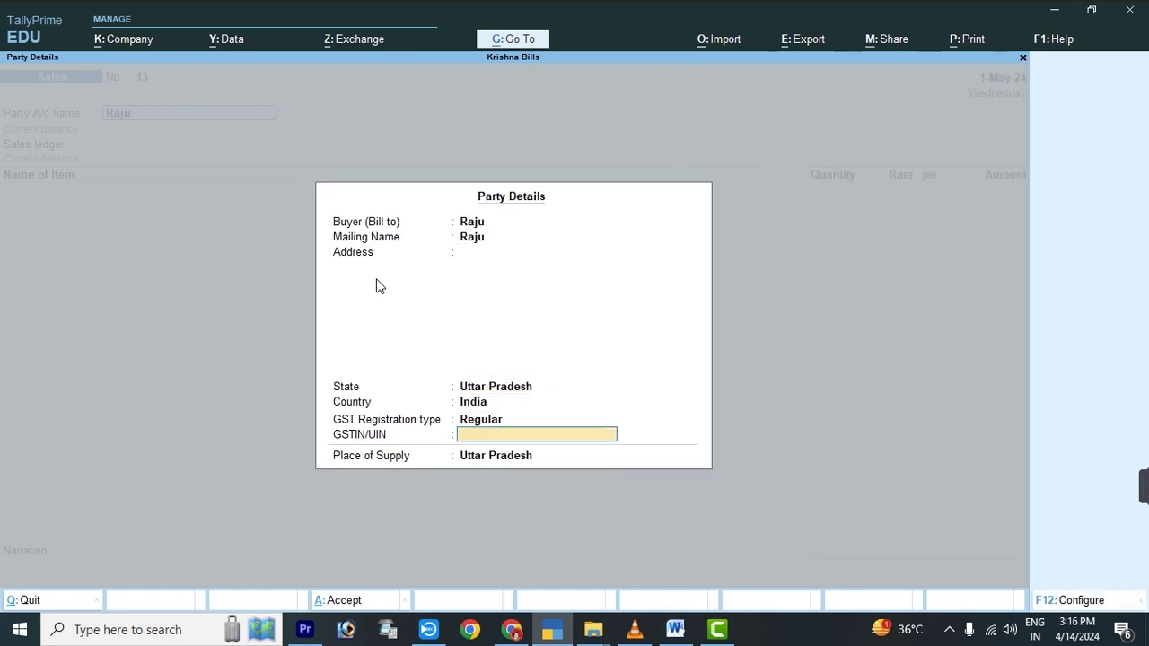
key(Return)
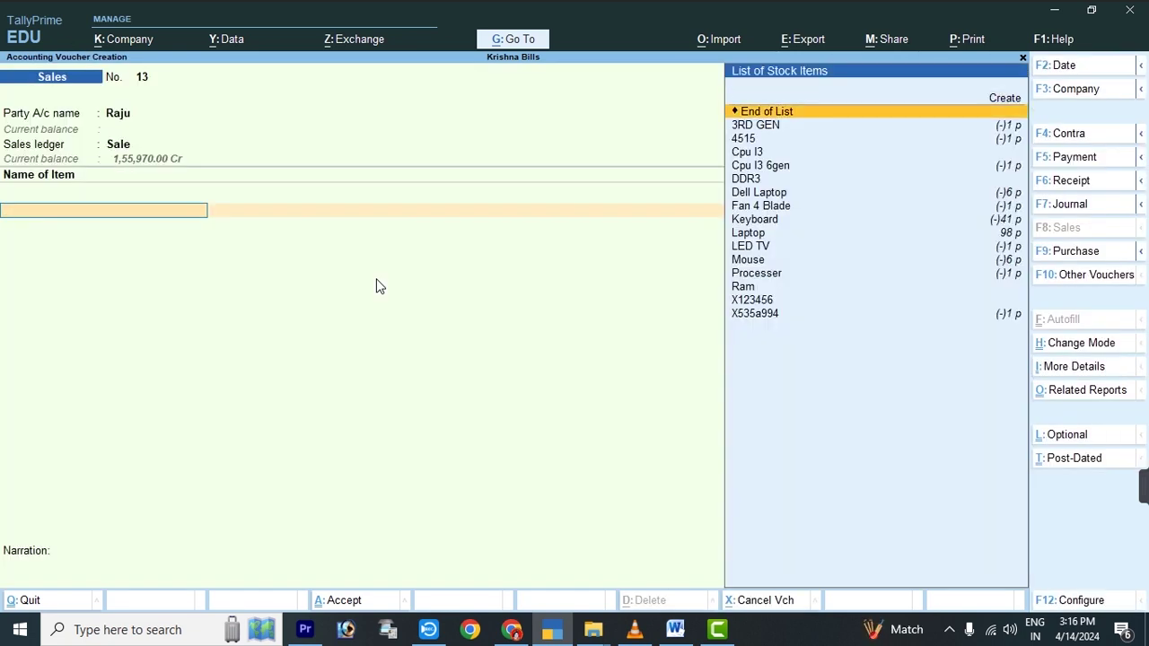
Step: Add the stock item Cpu I3 to the sales voucher with a quantity of 10 p
key(Down)
key(Down)
key(Down)
key(Return)
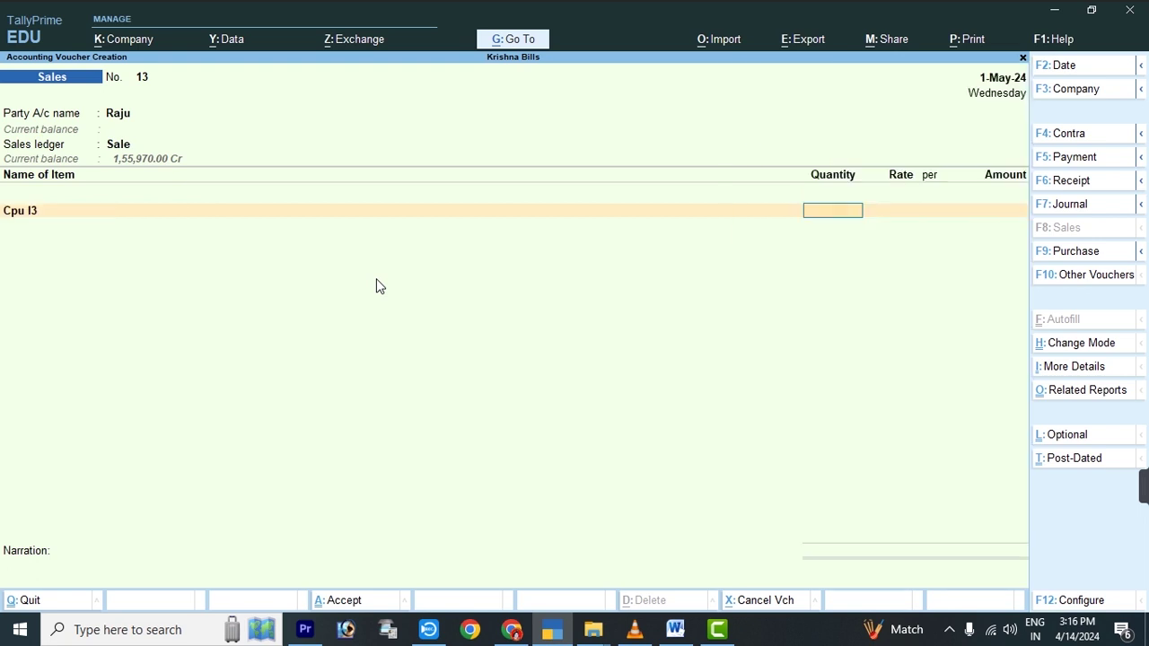
text(10)
key(Return)
key(Return)
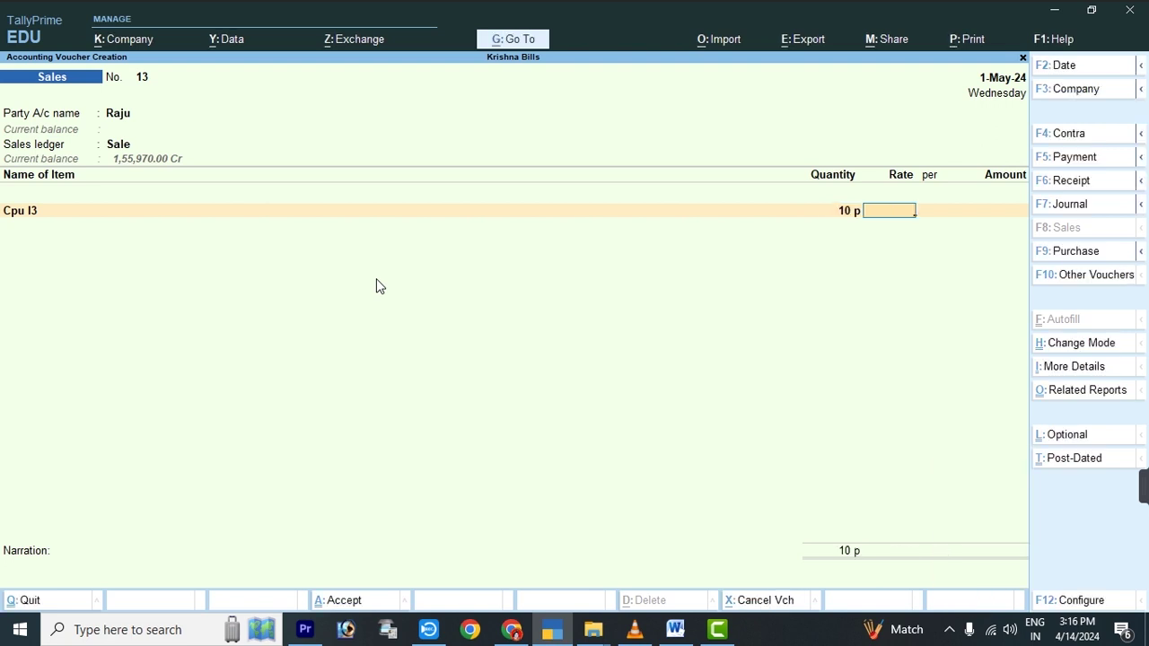
Step: Set the Cpu I3 rate to 2500 per p, save the sales voucher and return to the Gateway of Tally
text(2500)
key(Return)
key(Return)
key(Return)
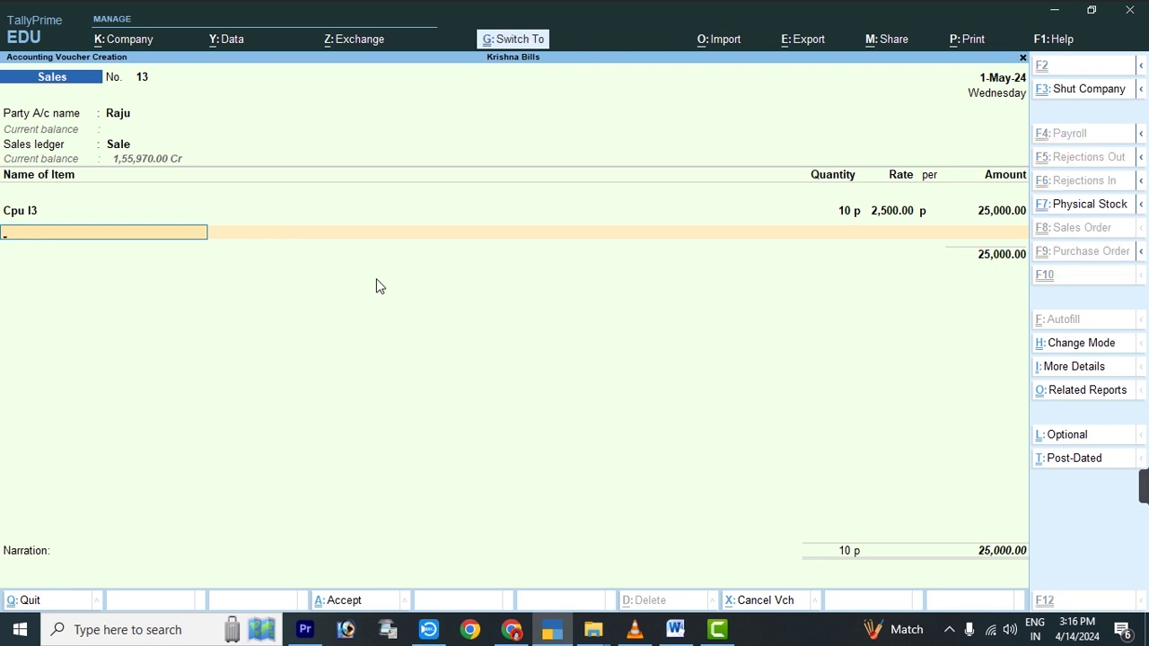
key(ctrl+a)
key(Escape)
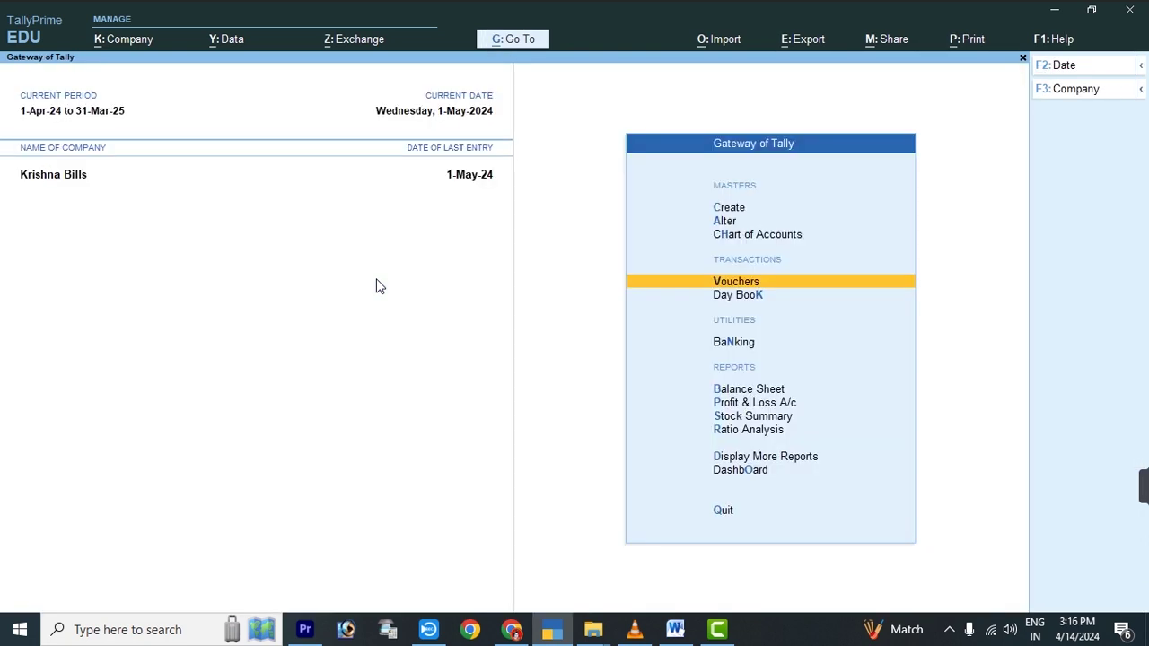
Step: Open the Display More Reports list from the Gateway of Tally
key(Down)
key(Down)
key(Down)
key(Down)
key(Down)
key(Down)
key(Down)
key(Down)
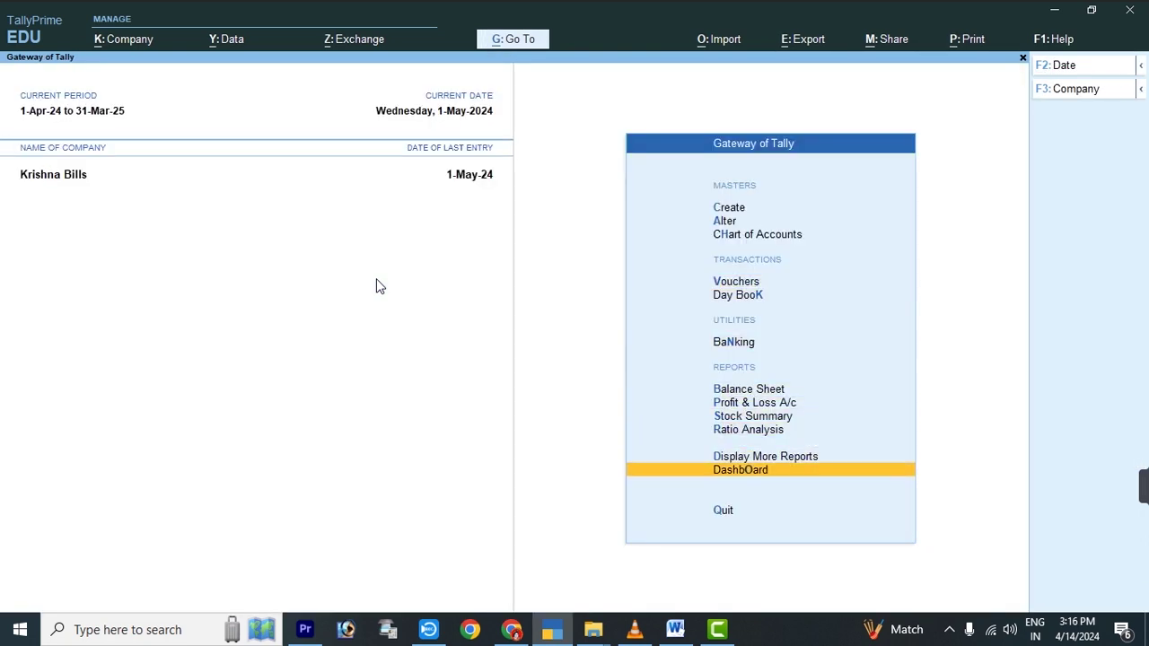
key(Up)
key(Return)
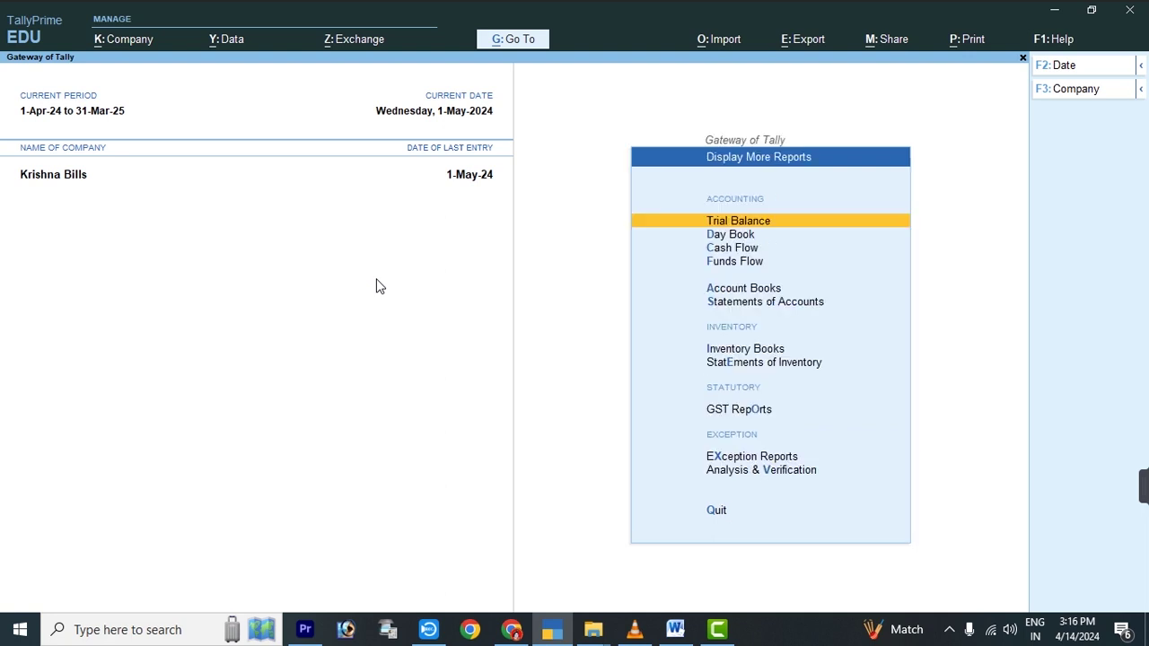
Step: Open the Stock Item report selection under Inventory Books
key(Down)
key(Down)
key(Down)
key(Down)
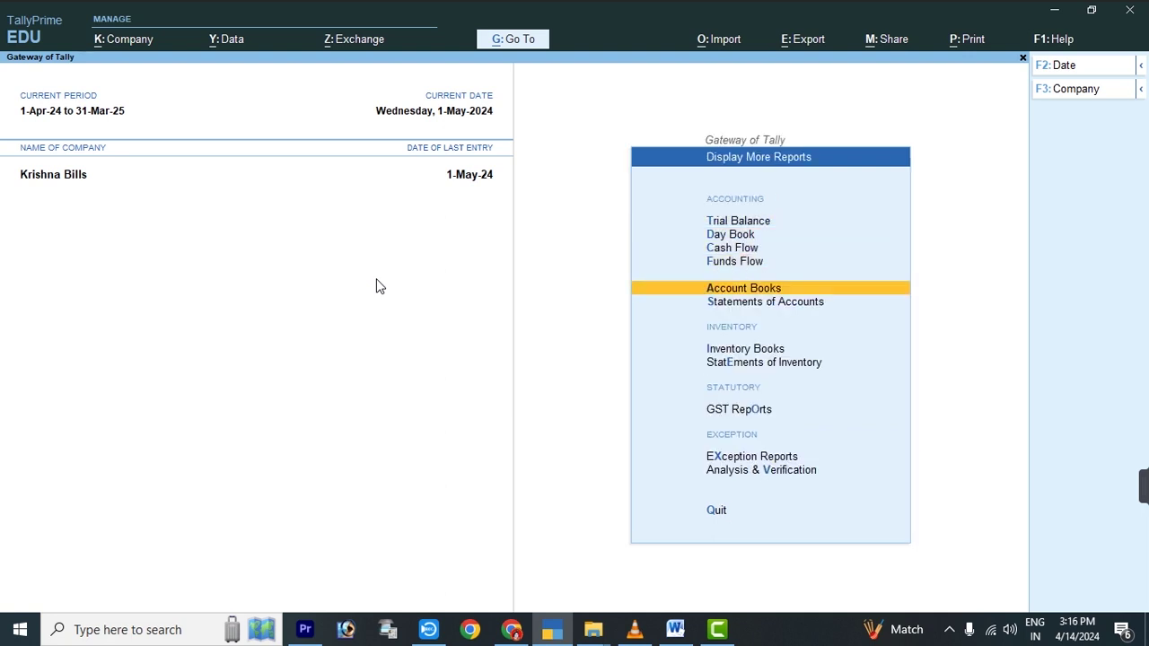
key(Down)
key(Down)
key(Down)
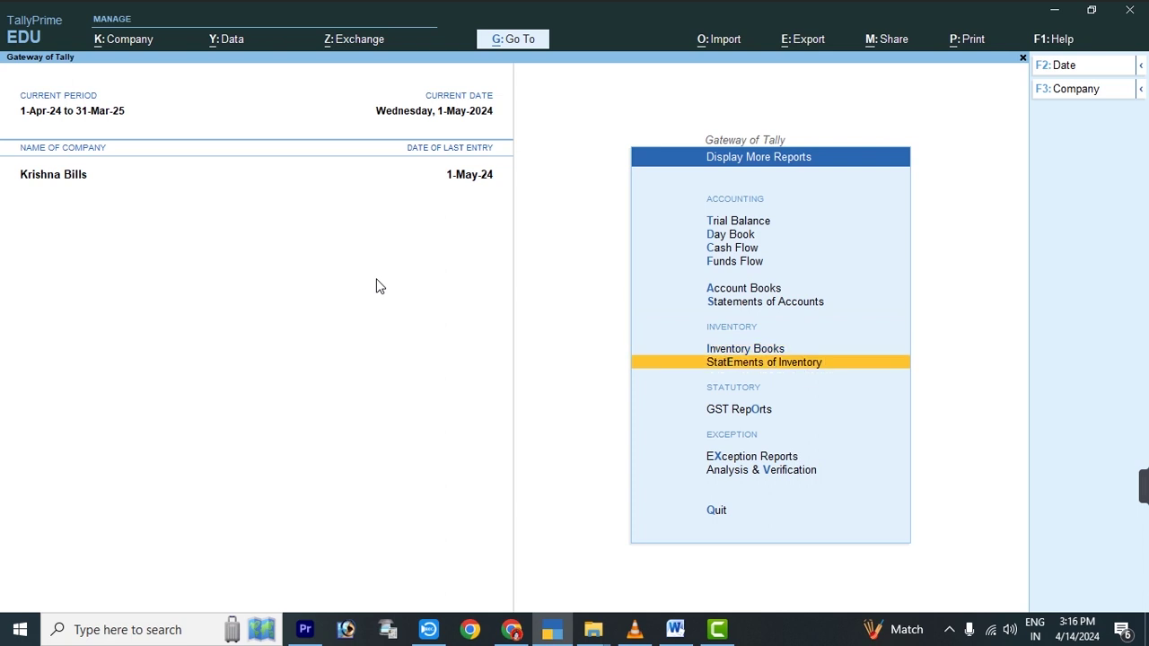
key(Up)
key(Return)
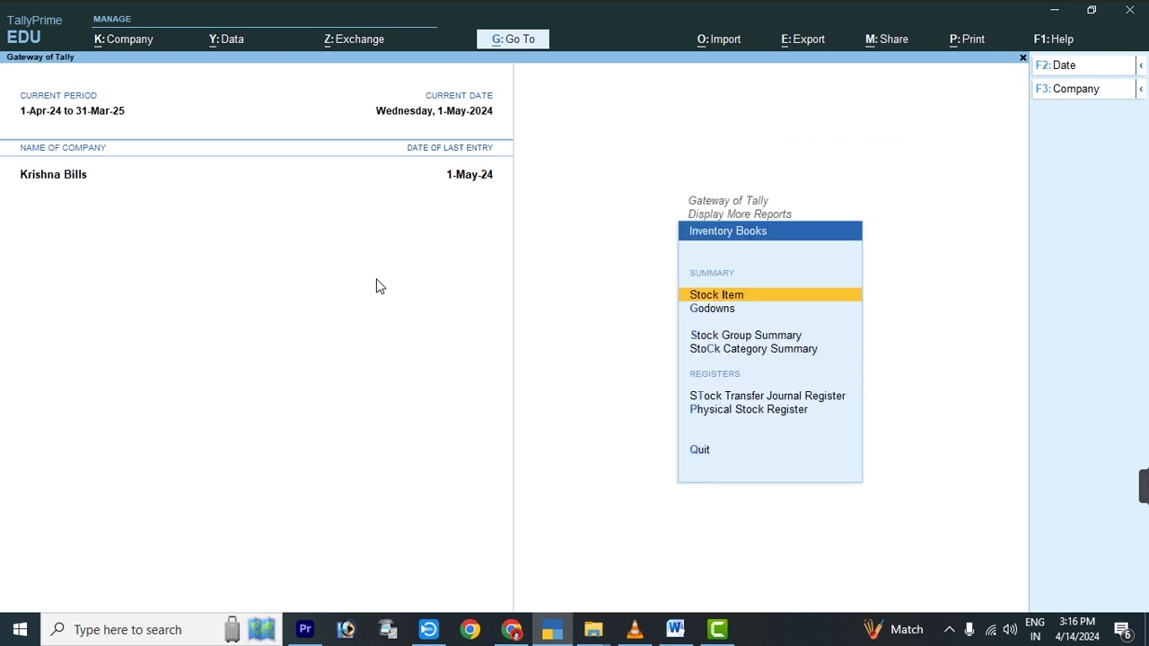
key(Return)
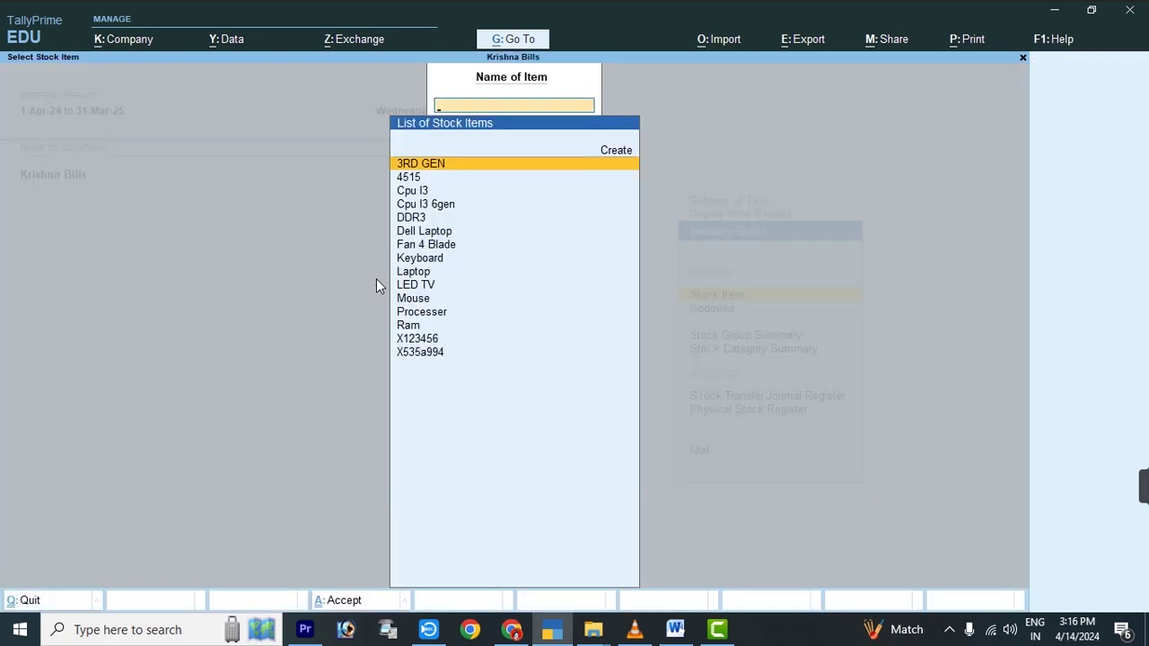
Step: Examine the stock vouchers for Cpu I3 and its sales voucher, and return to the further reports list
key(Down)
key(Down)
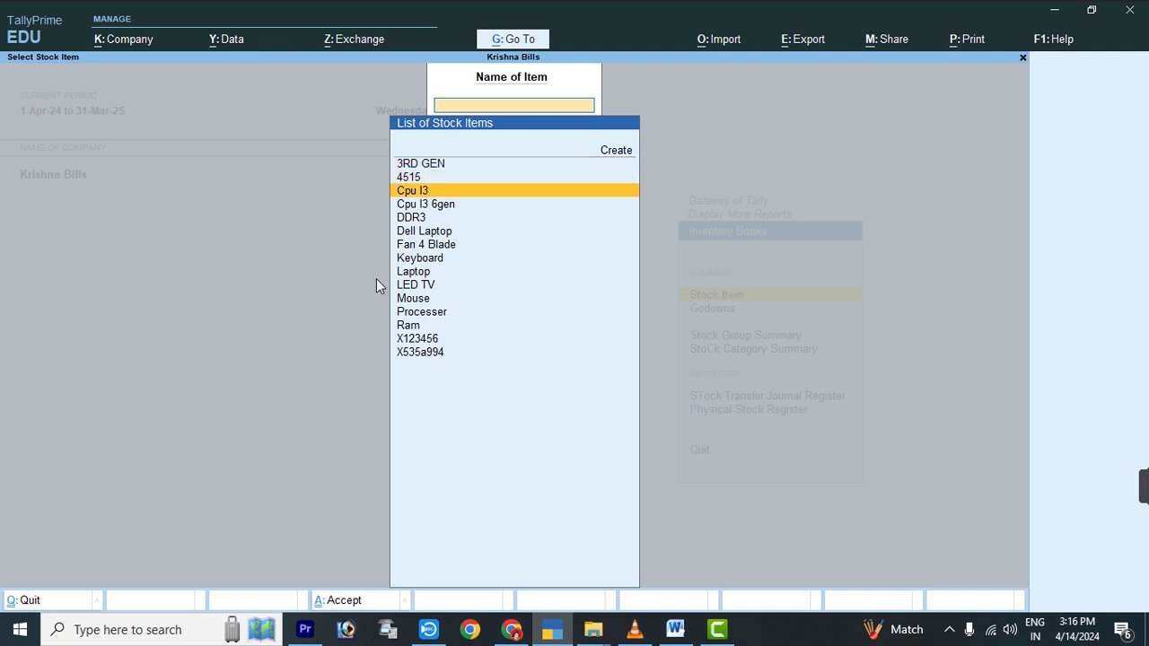
key(Return)
key(Return)
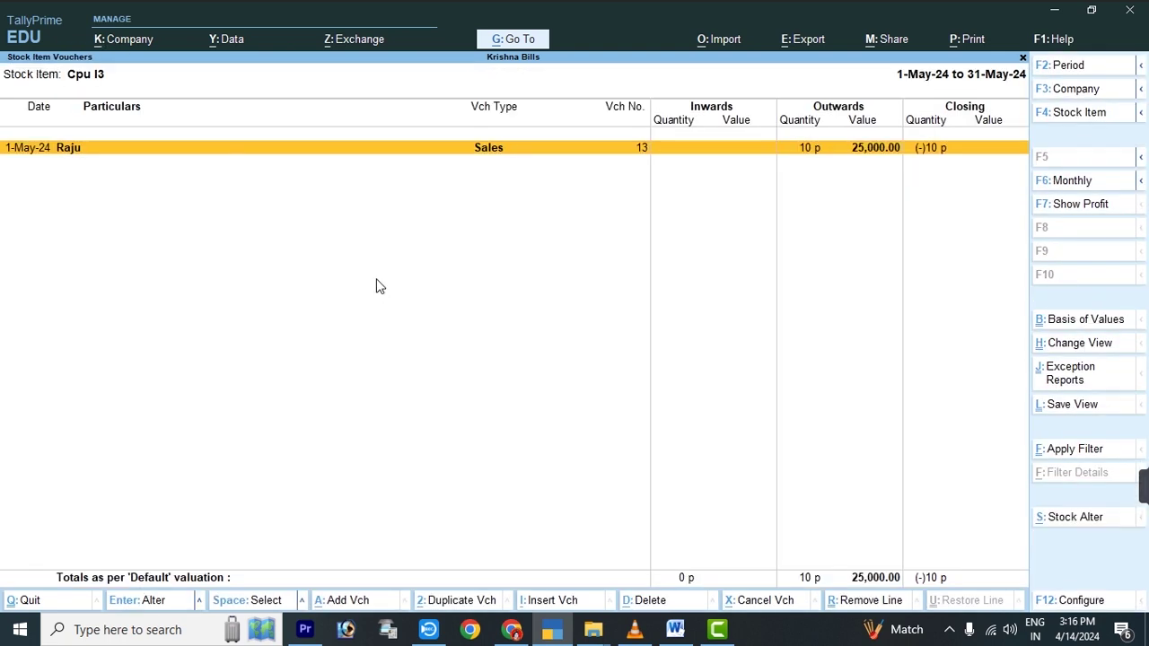
key(Return)
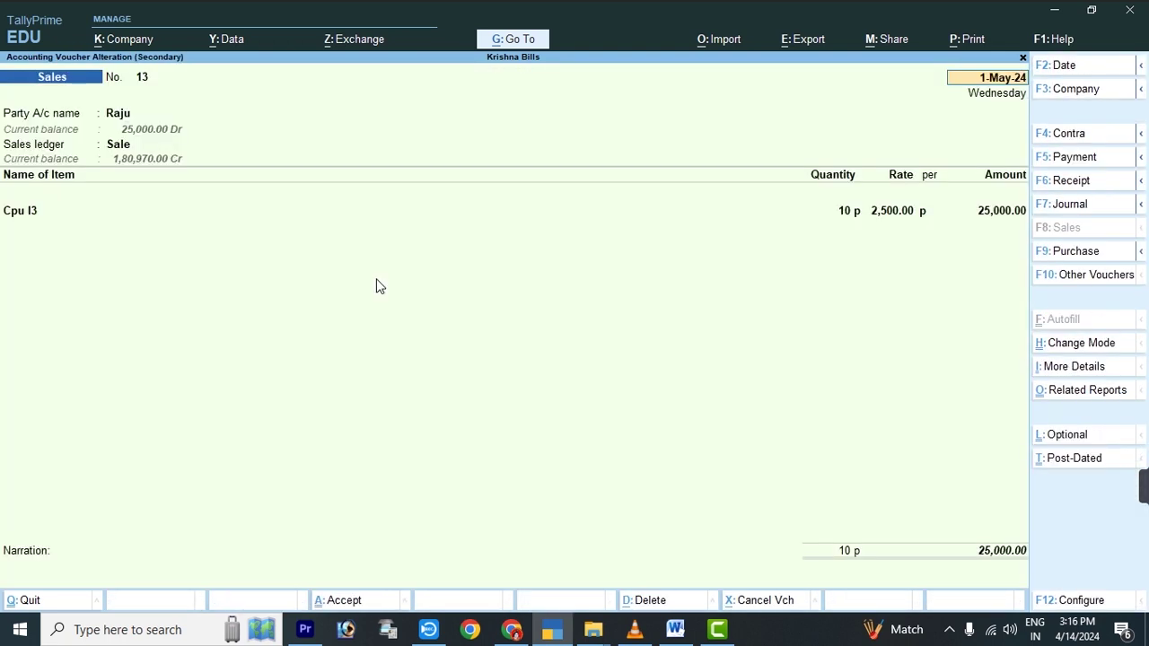
key(Escape)
key(Escape)
key(Escape)
key(Escape)
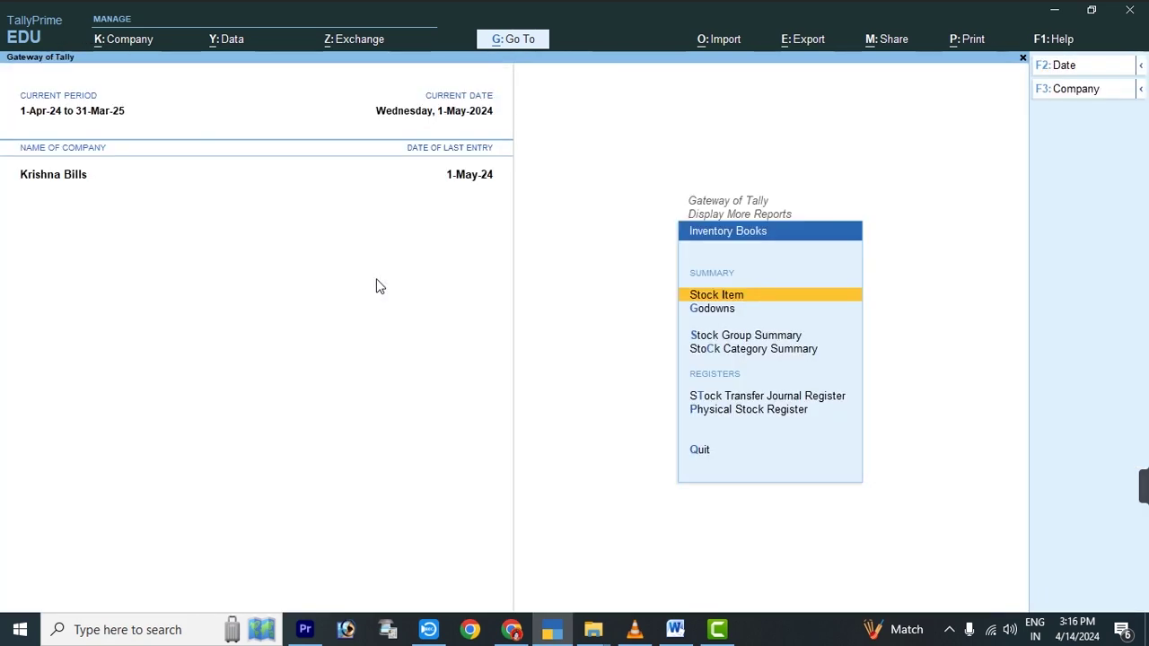
key(Escape)
Step: Open the Ledger report selection under Account Books
key(Up)
key(Up)
key(Up)
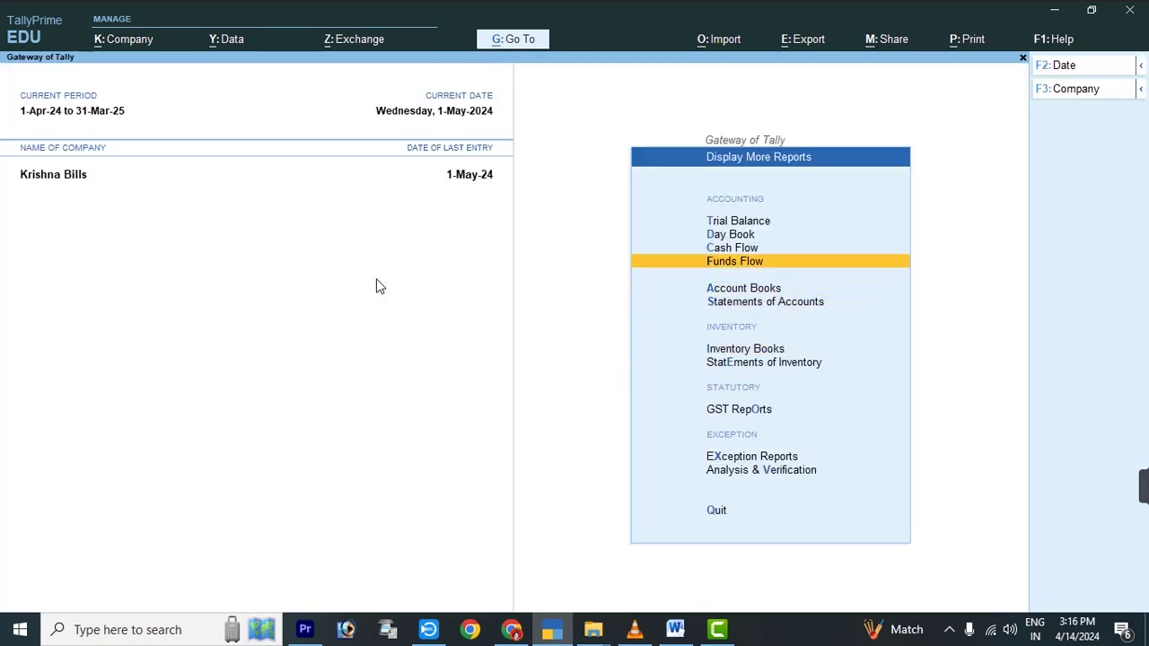
key(Down)
key(Return)
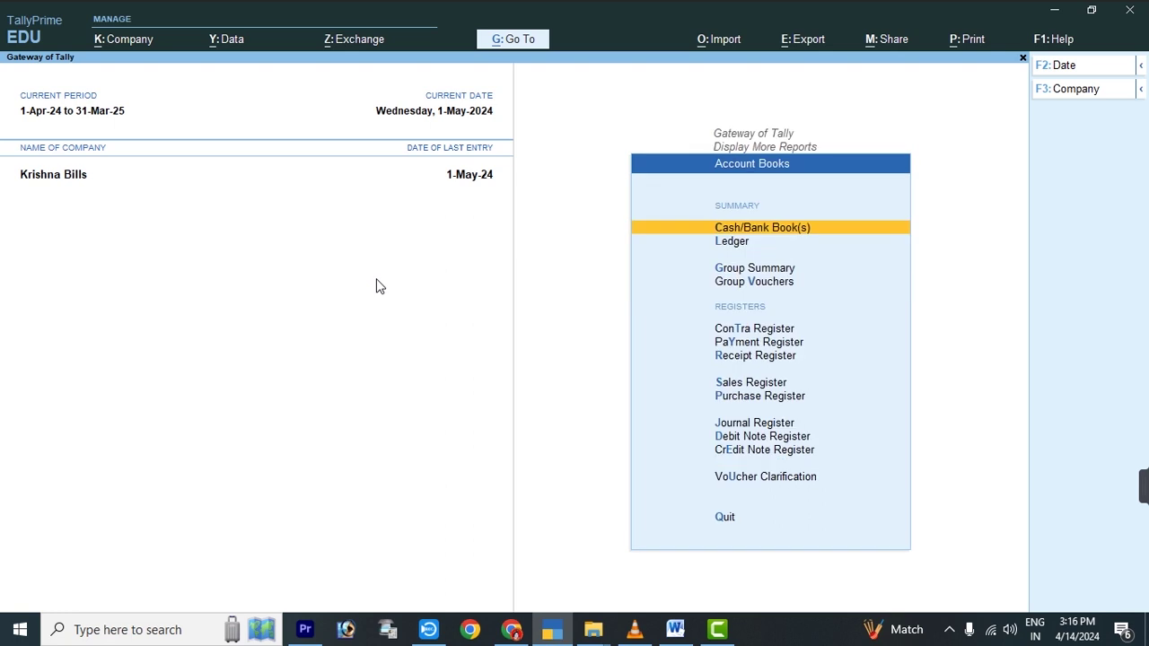
key(Down)
key(Return)
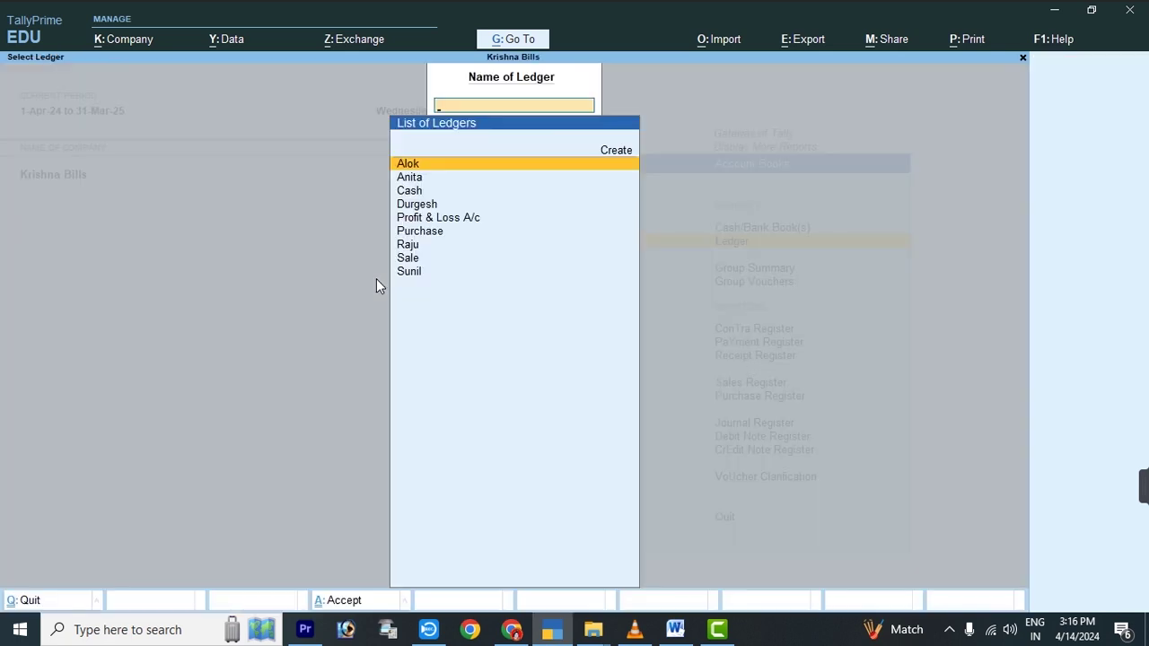
Step: Display the ledger vouchers of the newly created customer
key(Down)
key(Down)
key(Down)
key(Down)
key(Down)
key(Down)
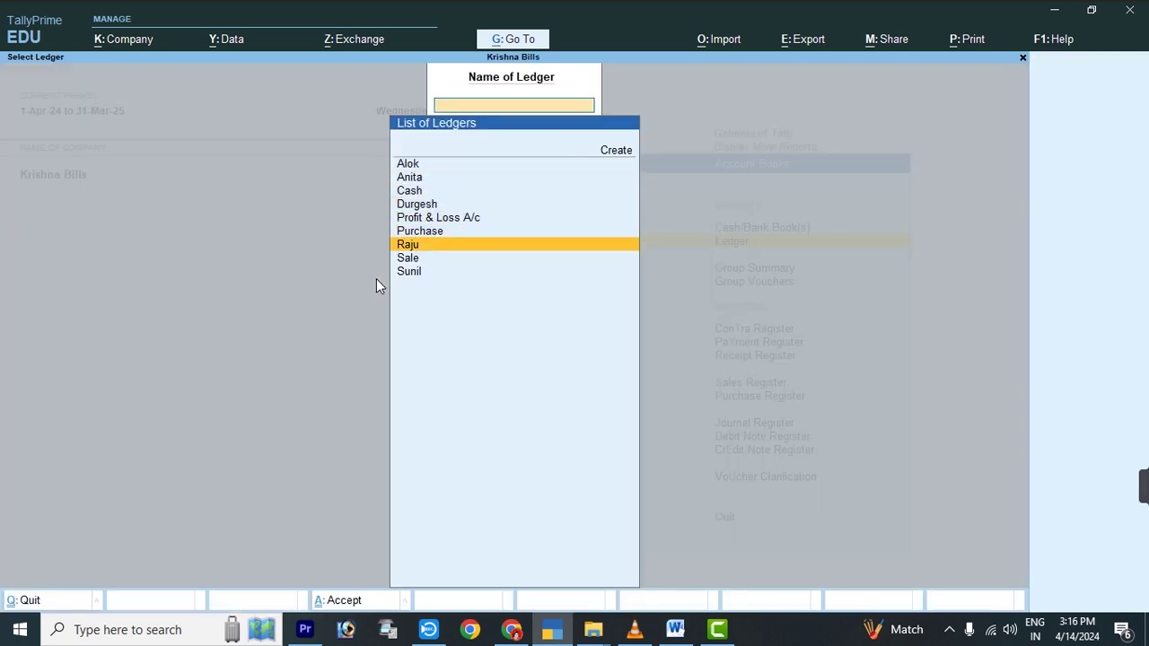
key(Return)
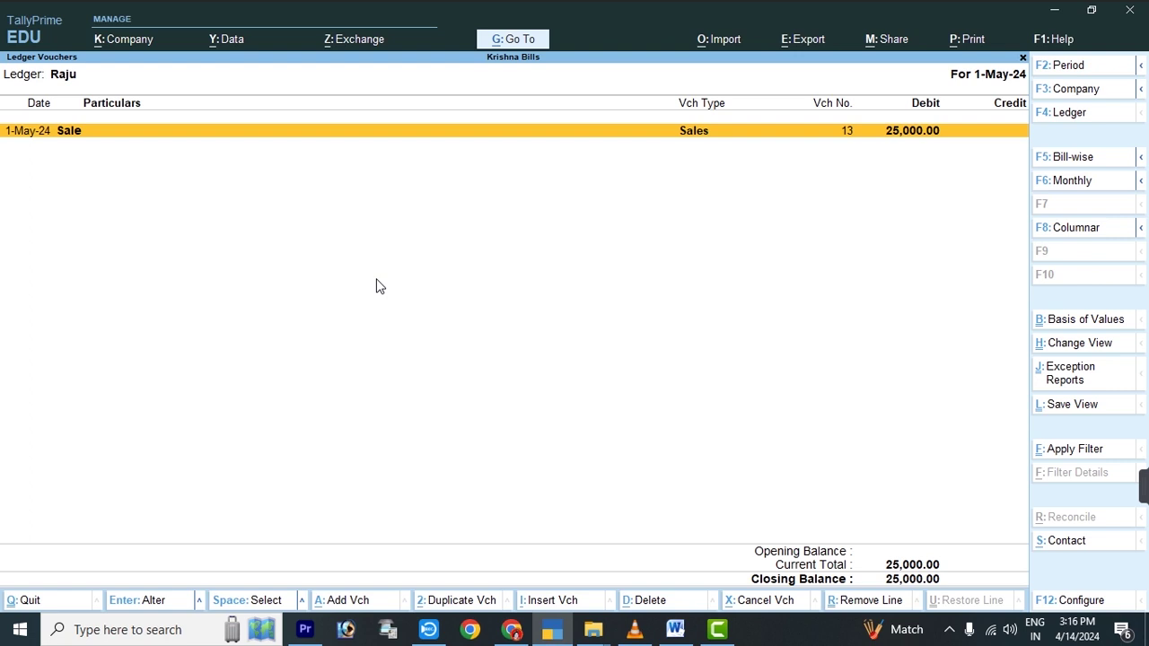
Step: Enable inventory details in the ledger voucher report's configuration
key(F12)
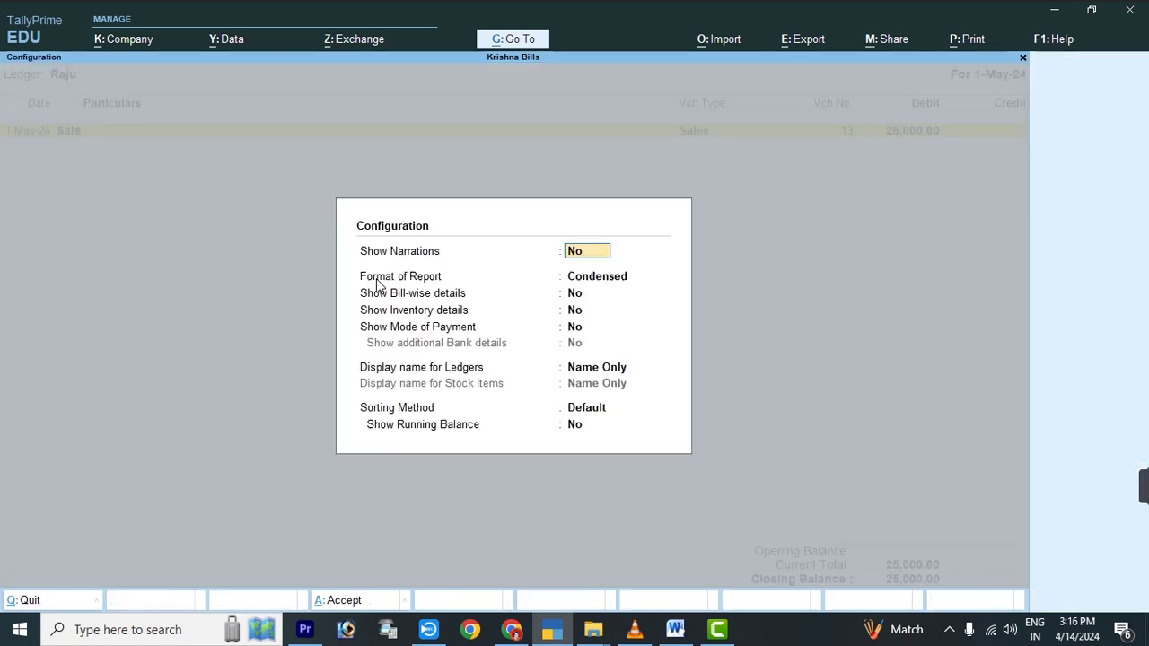
key(Return)
key(Return)
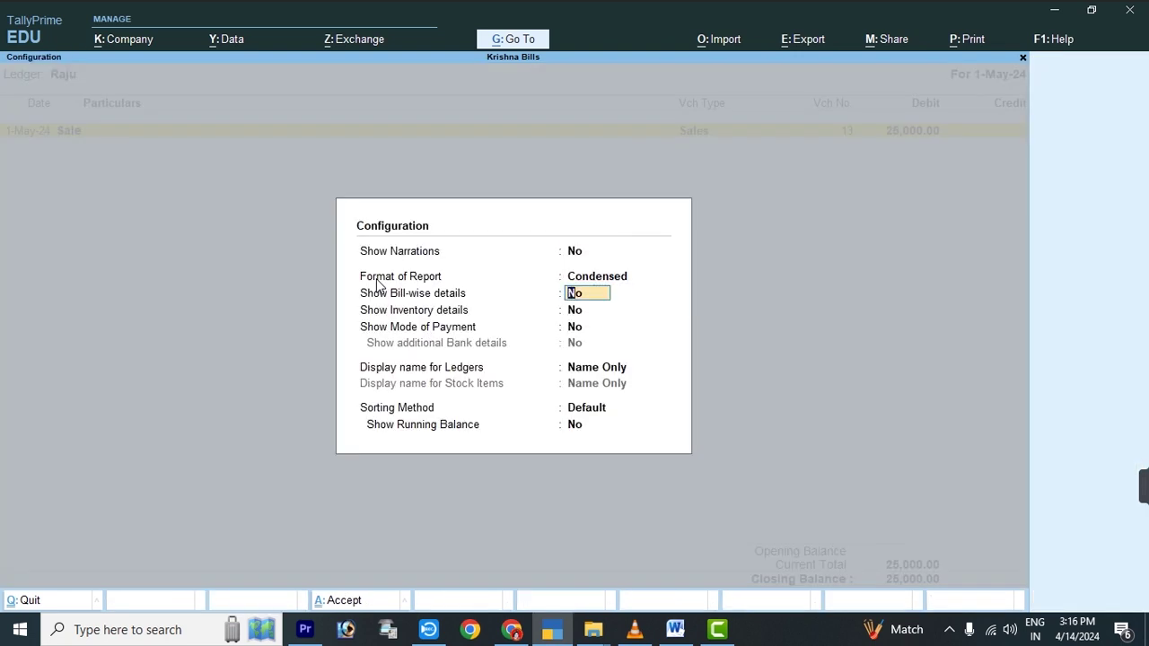
key(Return)
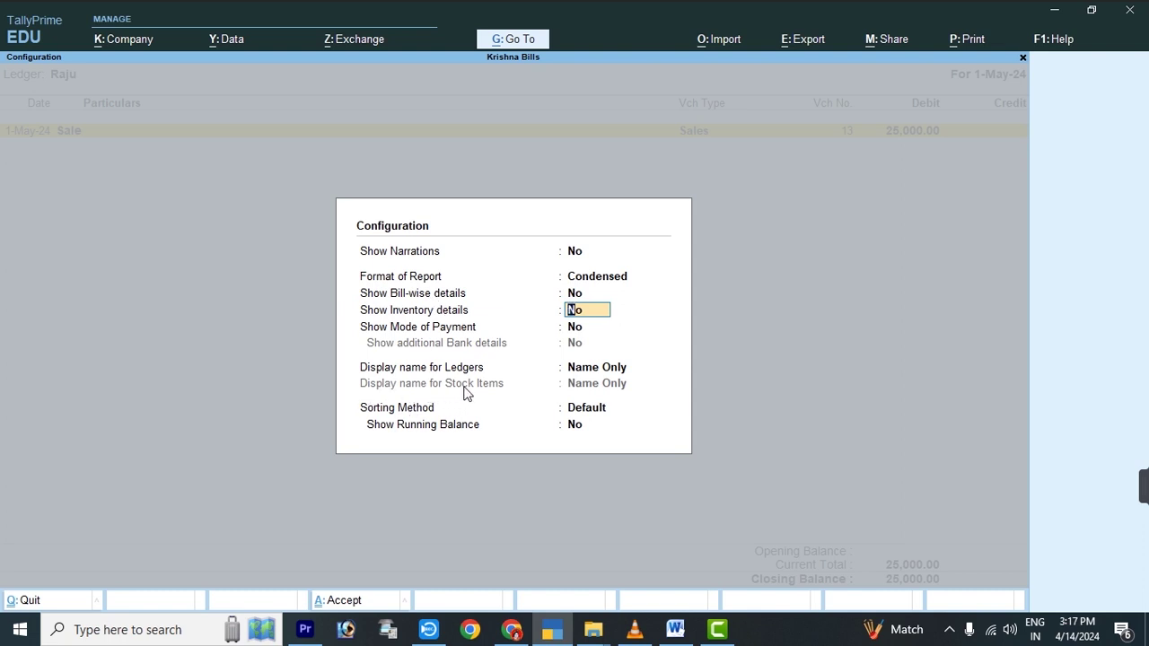
text(y)
key(Return)
Step: Set the display name for stock items to Name (Part No.) and apply the report configuration
key(Return)
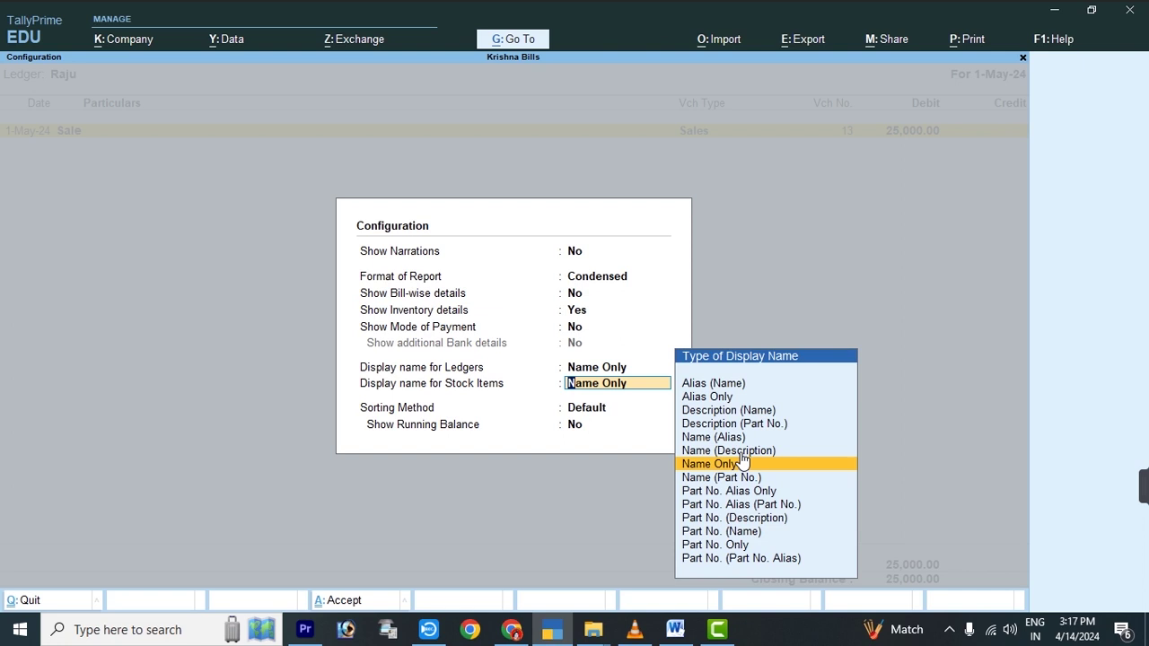
key(Down)
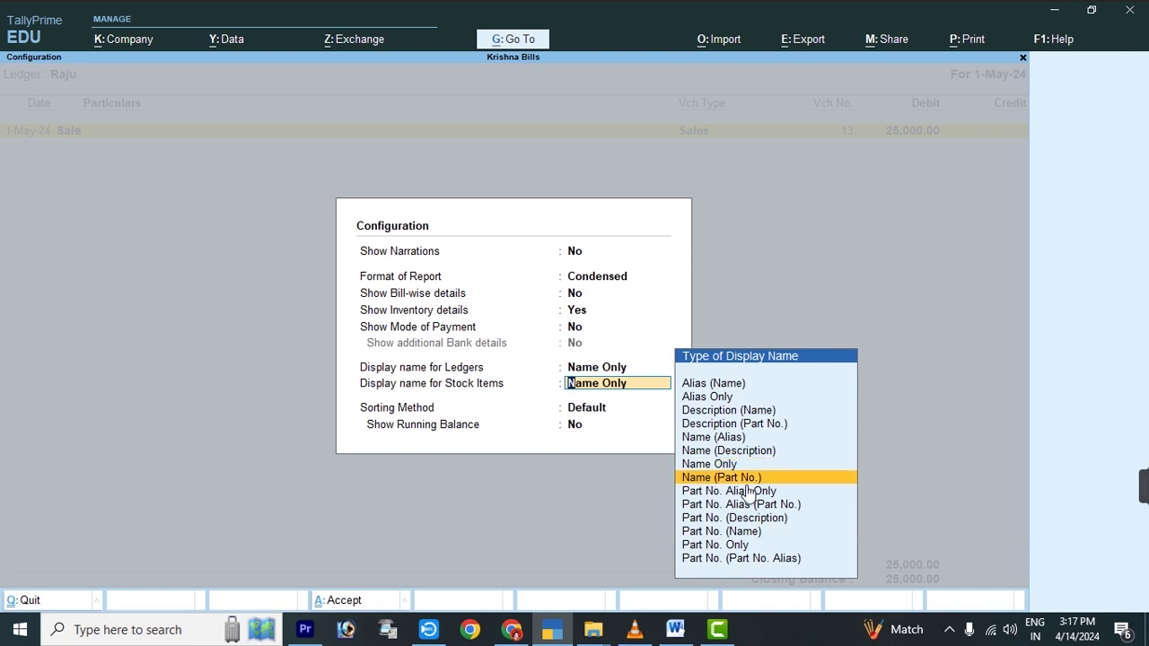
key(Return)
key(Return)
key(Return)
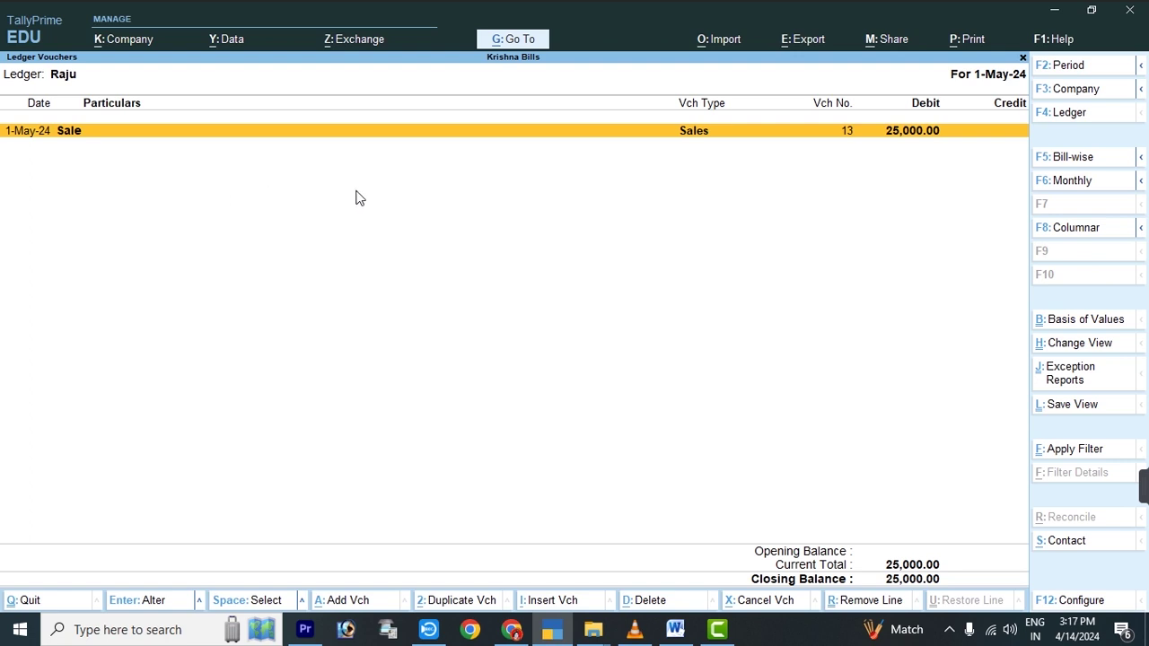
Step: Show the customer's ledger vouchers in detailed format, examine the stock item line, and return to the Gateway of Tally
key(alt)
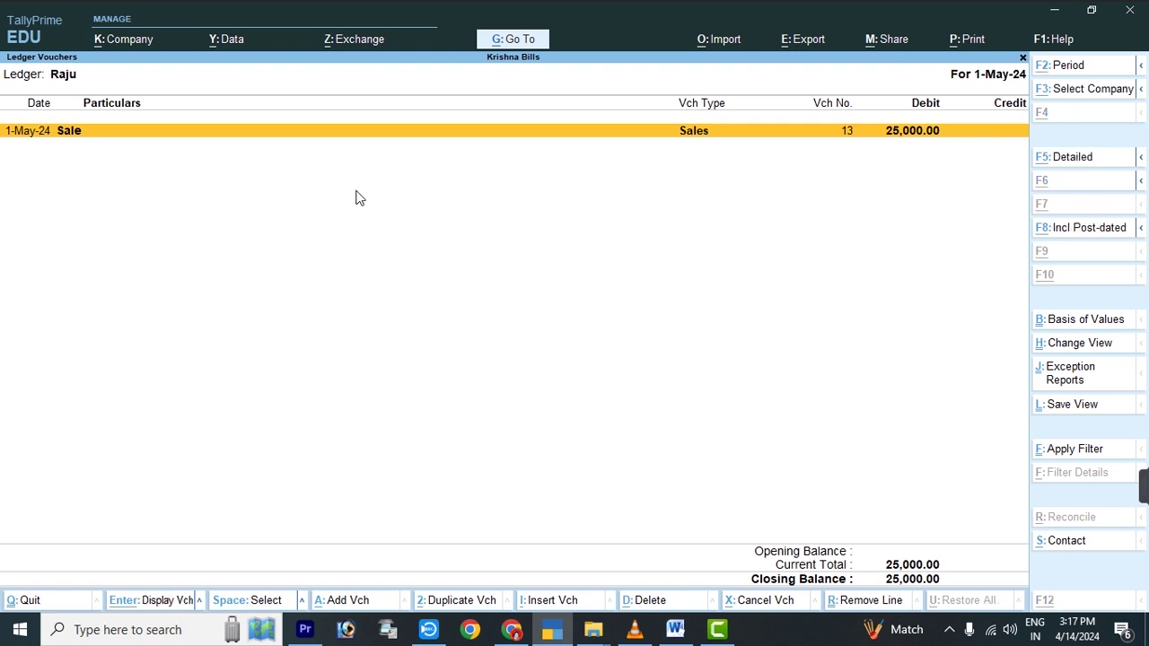
key(alt+F5)
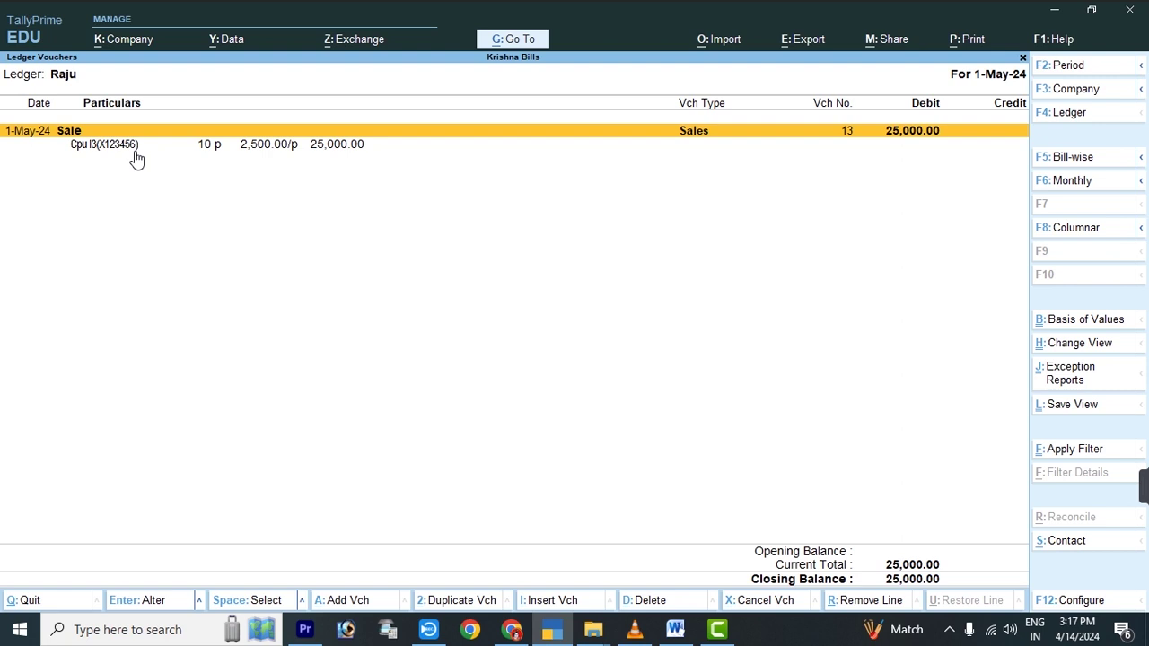
key(Escape)
key(Escape)
key(Escape)
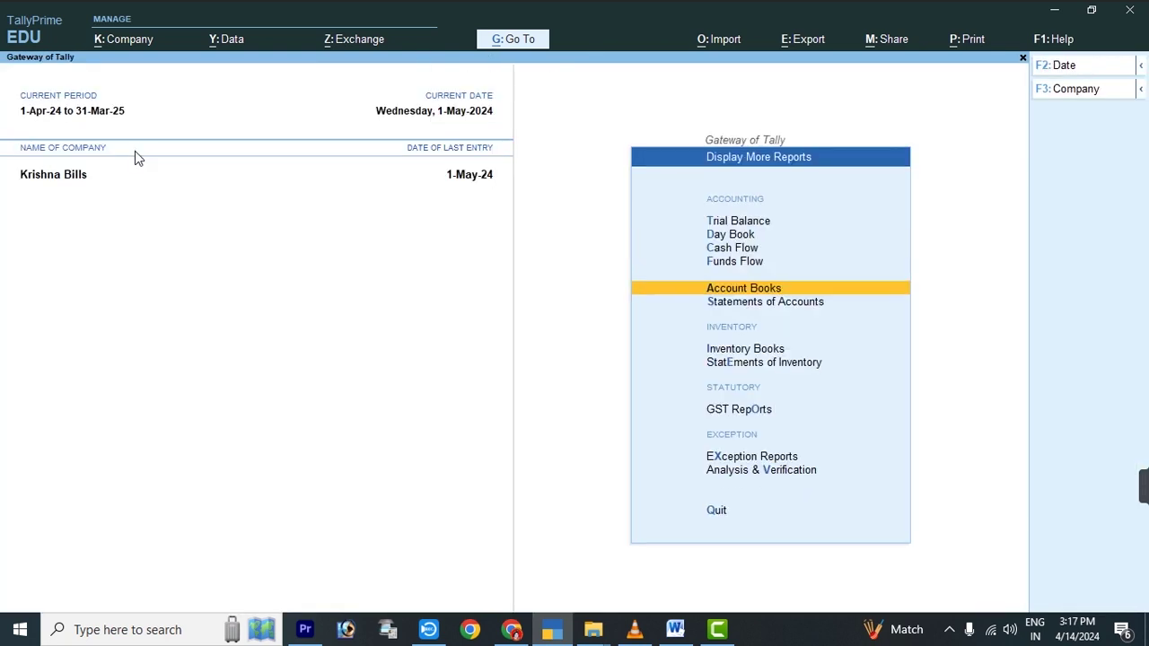
key(Escape)
key(Up)
key(Up)
key(Up)
key(Up)
key(Up)
key(Up)
key(Up)
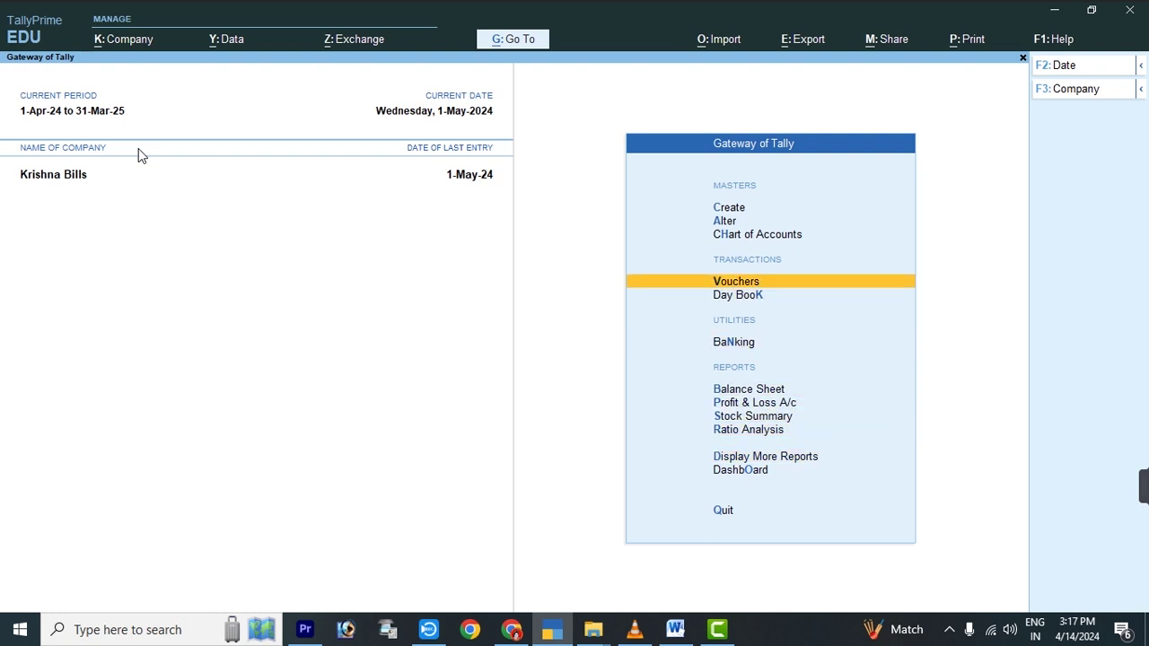
key(Up)
key(Up)
key(Up)
key(Return)
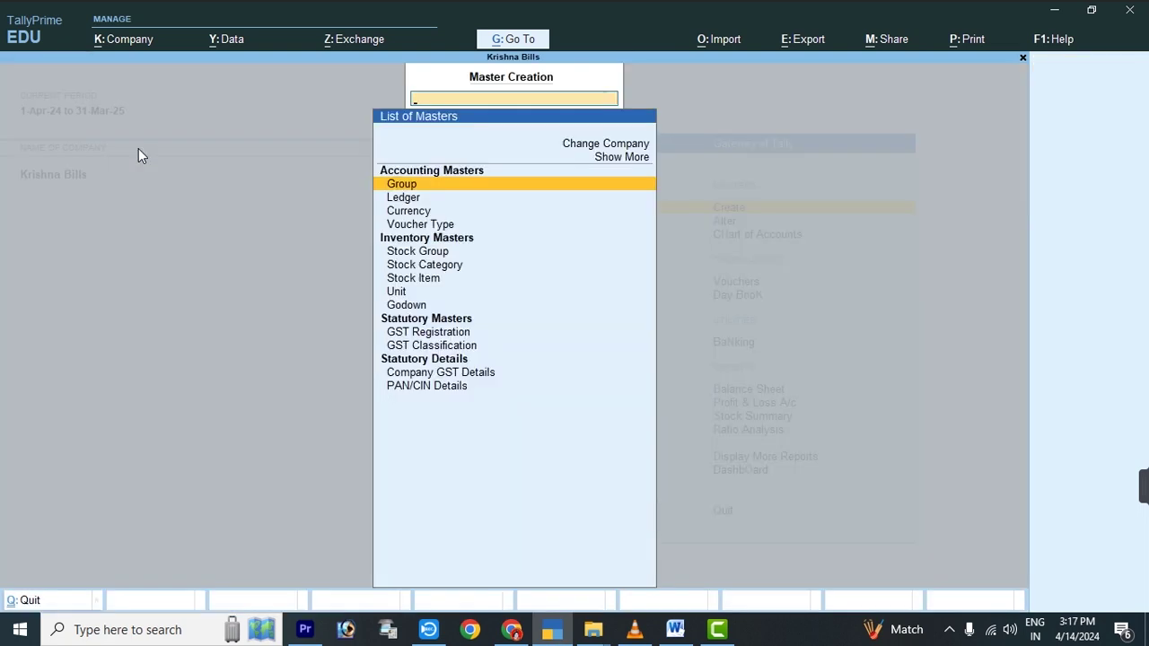
key(Down)
key(Down)
key(Down)
key(Down)
key(Escape)
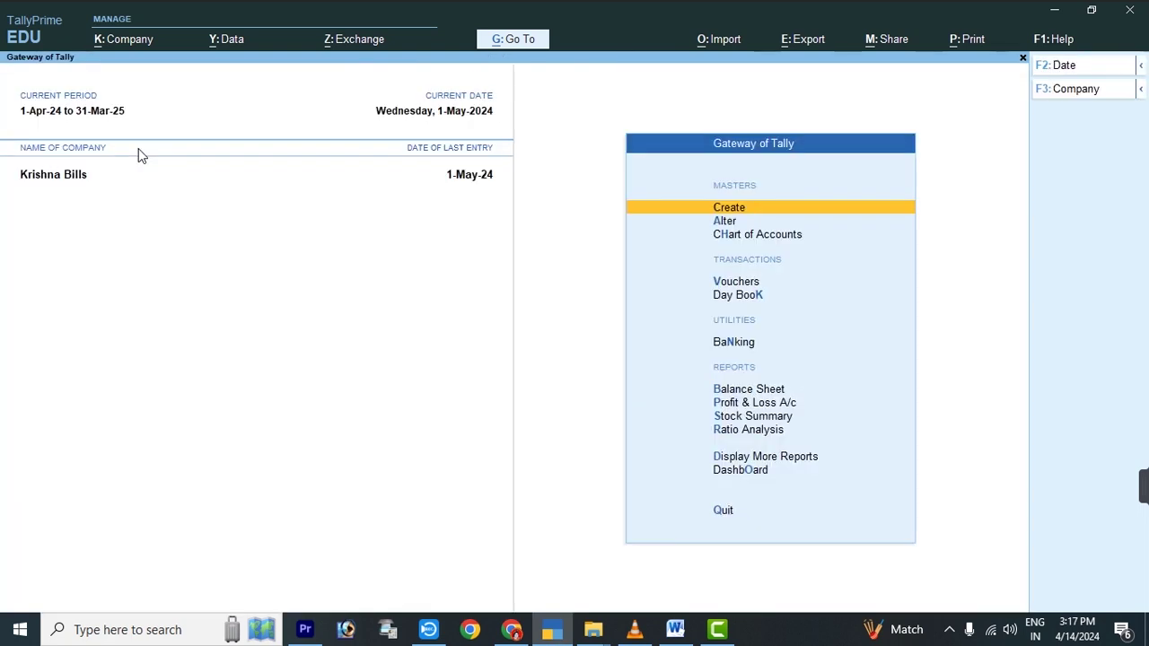
Step: Open the stock item Cpu I3 for alteration
key(Down)
key(Return)
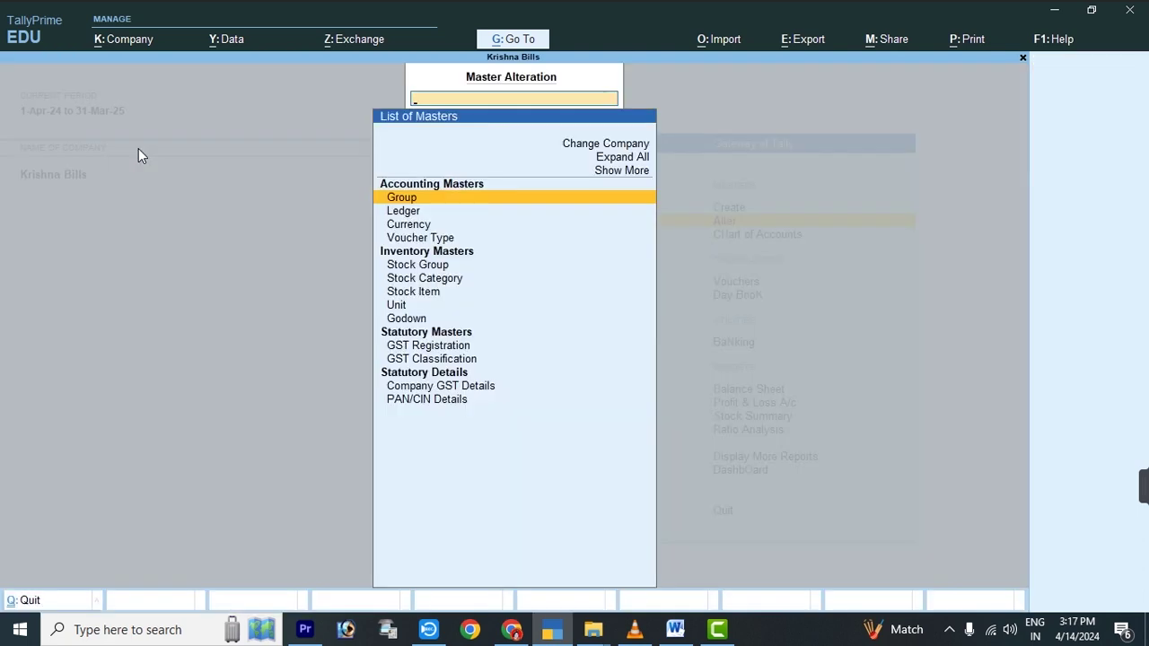
key(Down)
key(Down)
key(Down)
key(Down)
key(Down)
key(Down)
key(Return)
key(Down)
key(Down)
key(Down)
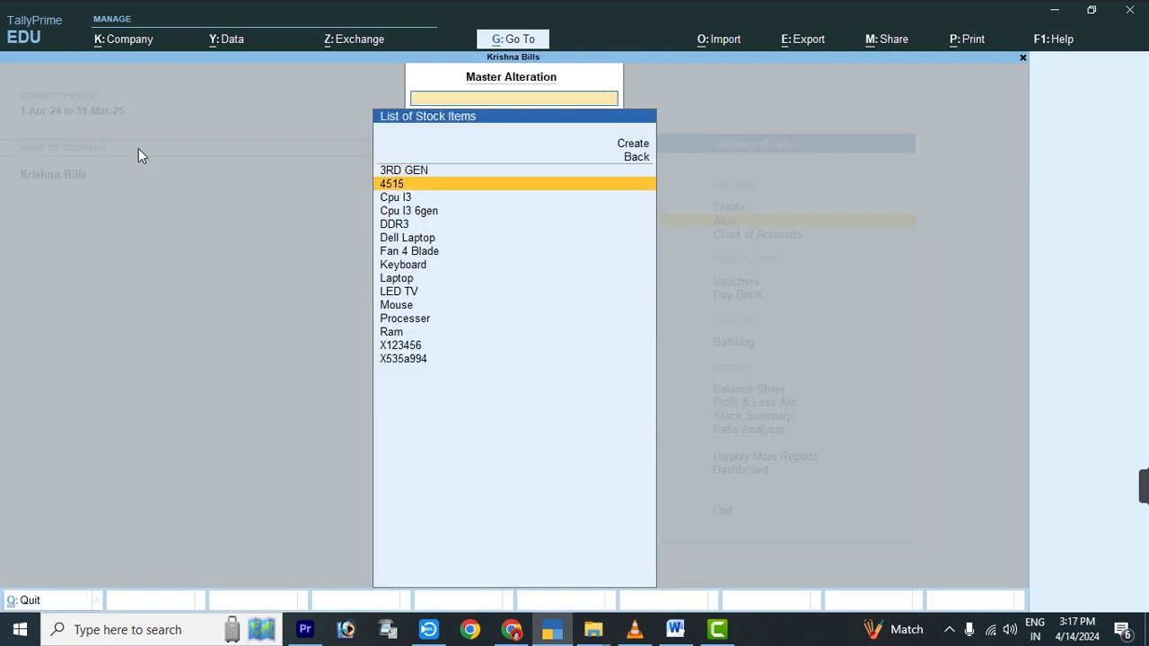
key(Up)
key(Return)
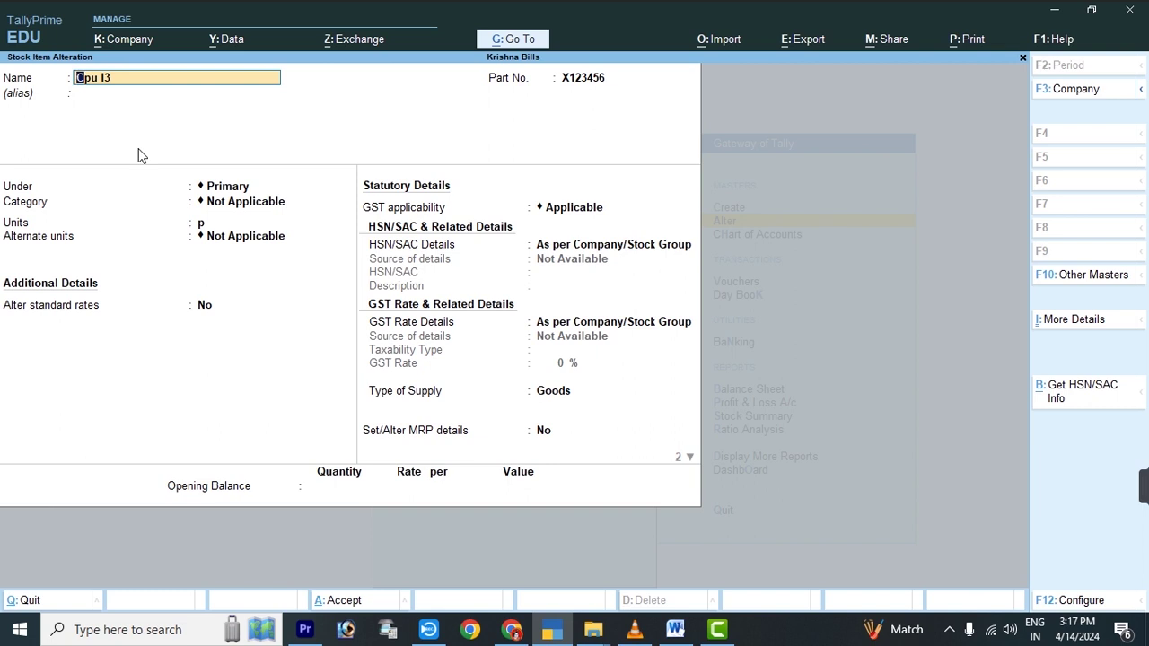
Step: Enable descriptions for stock items in the stock item configuration and accept it
key(Return)
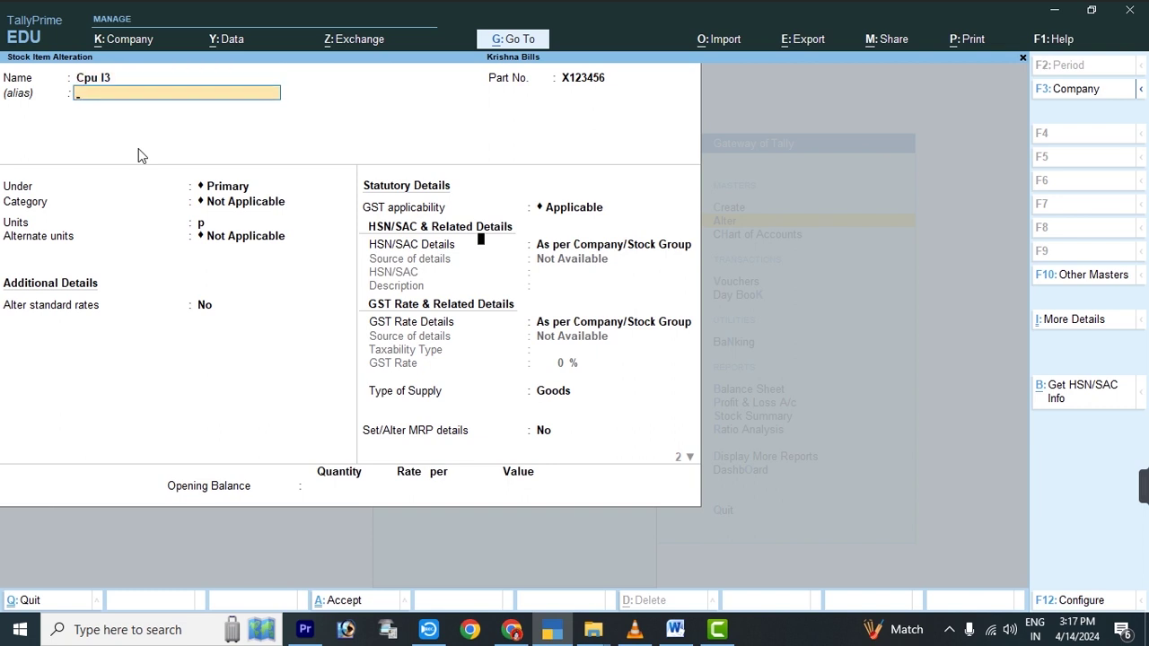
key(F12)
key(Down)
key(Down)
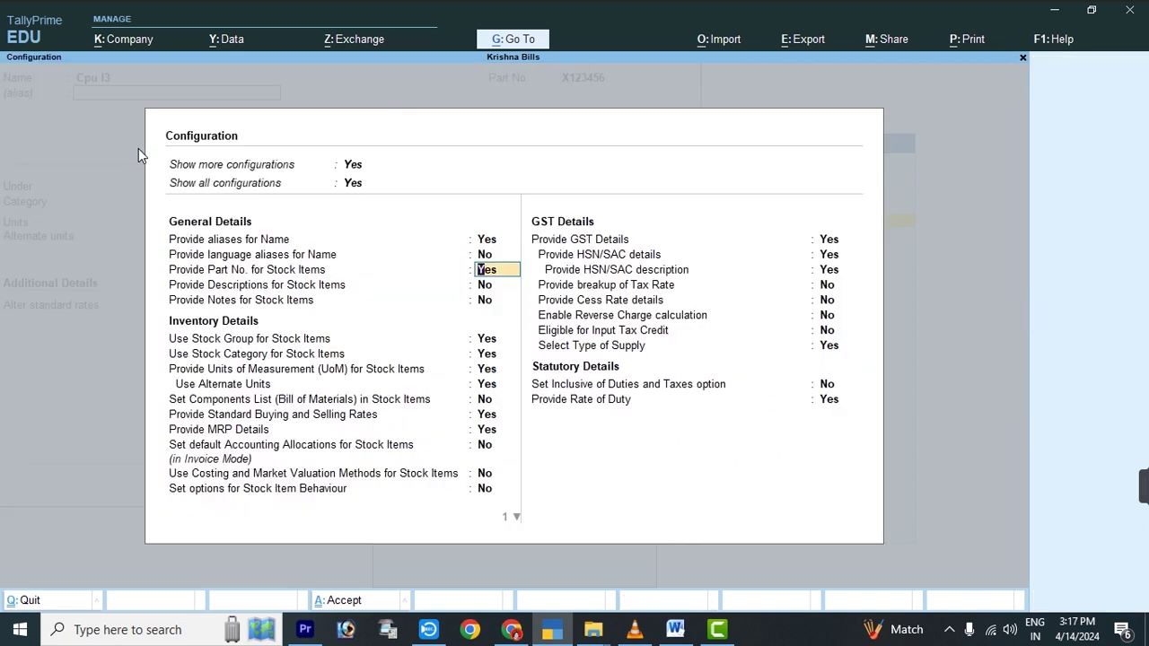
key(Down)
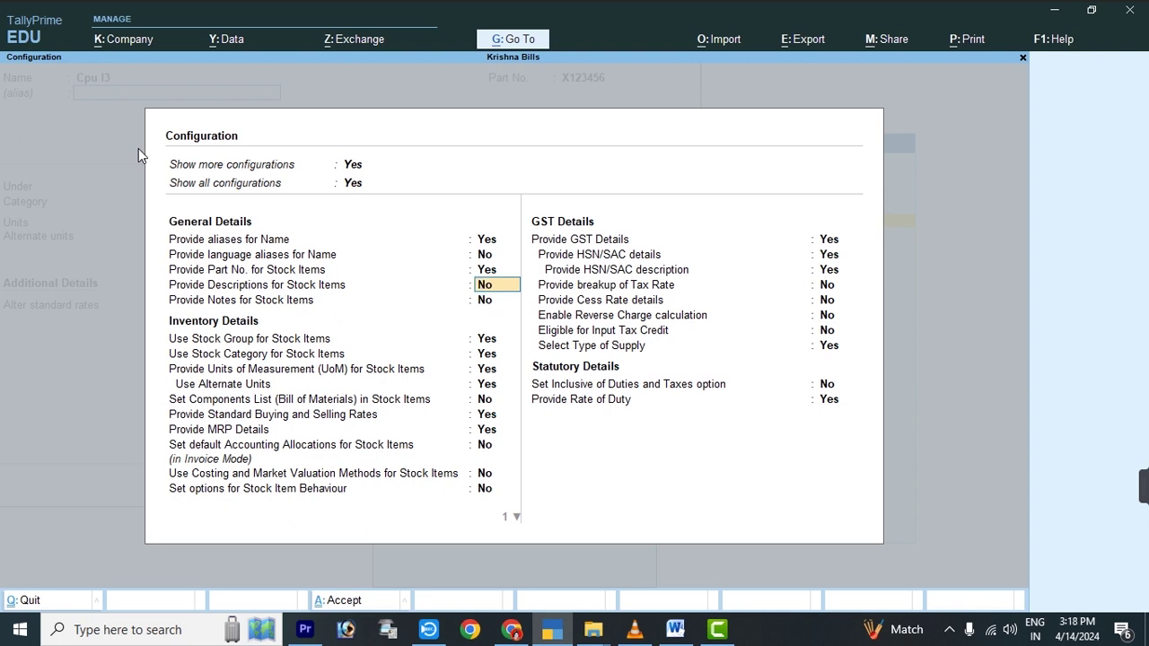
text(y)
key(Return)
key(Return)
key(Return)
key(Return)
key(Return)
key(Return)
key(Return)
key(Return)
key(Return)
key(Return)
key(Return)
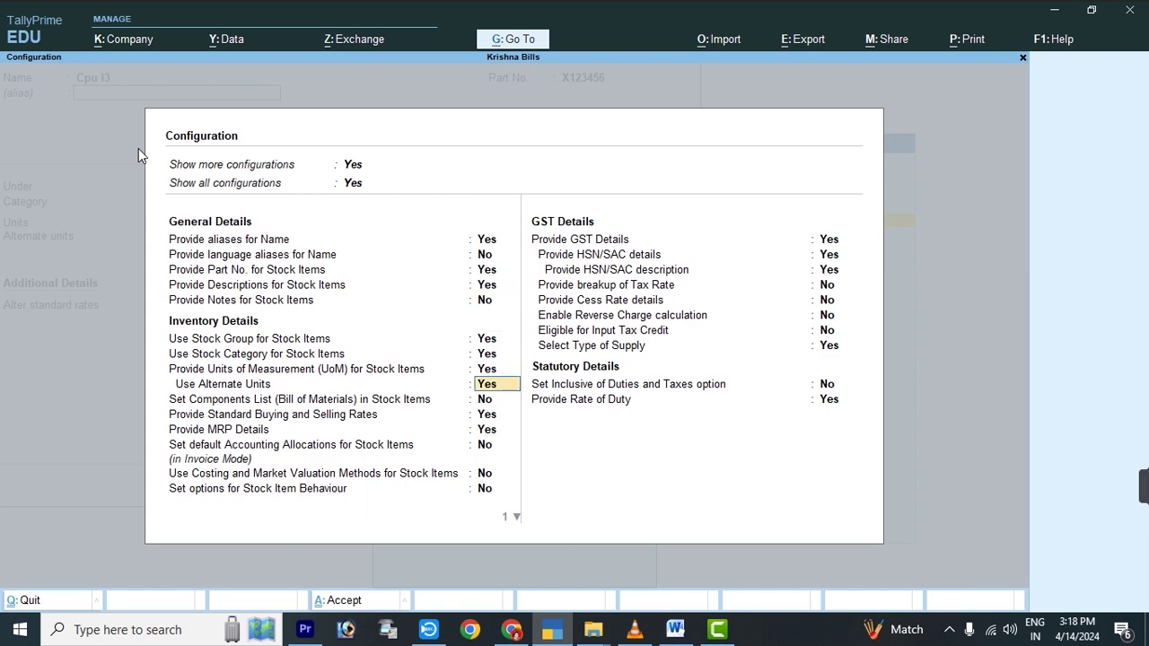
key(Return)
key(Return)
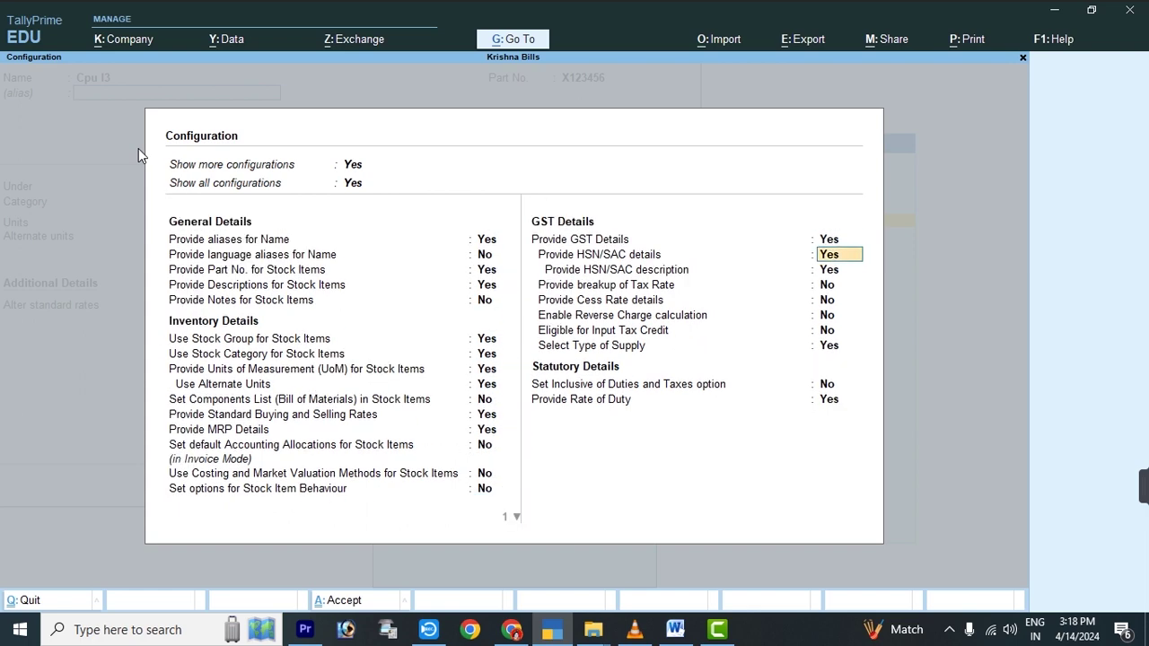
key(ctrl+a)
Step: Enter "Laptop Processer" as the description of the Cpu I3 stock item
key(Return)
key(Return)
key(Return)
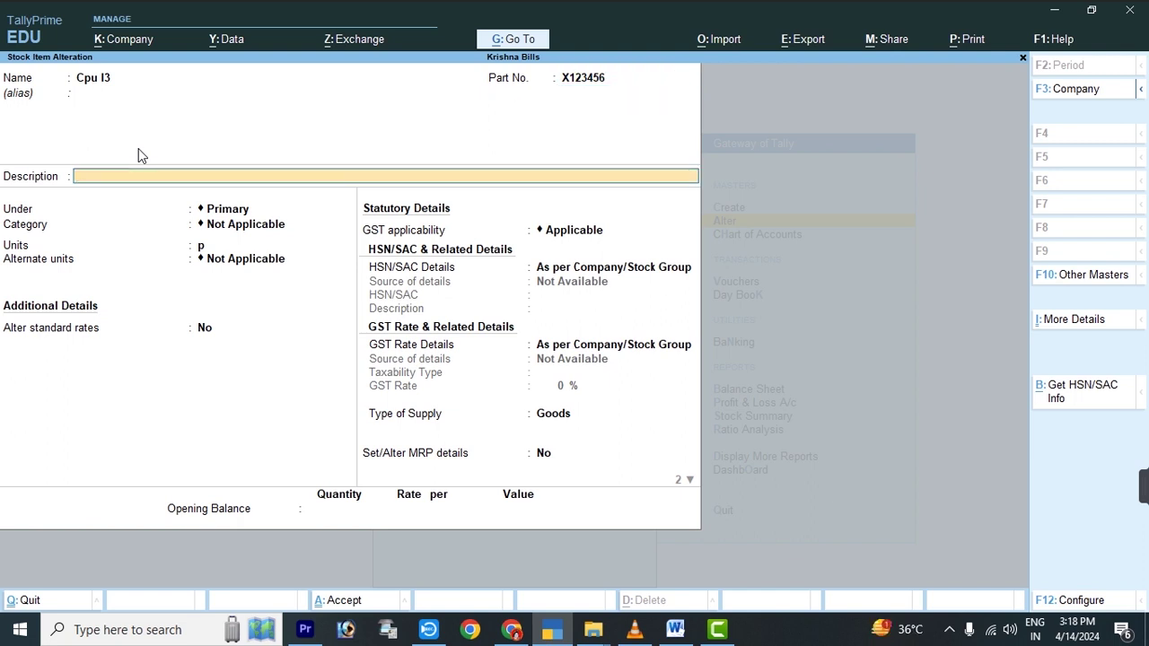
text(Laptop Processer)
key(Return)
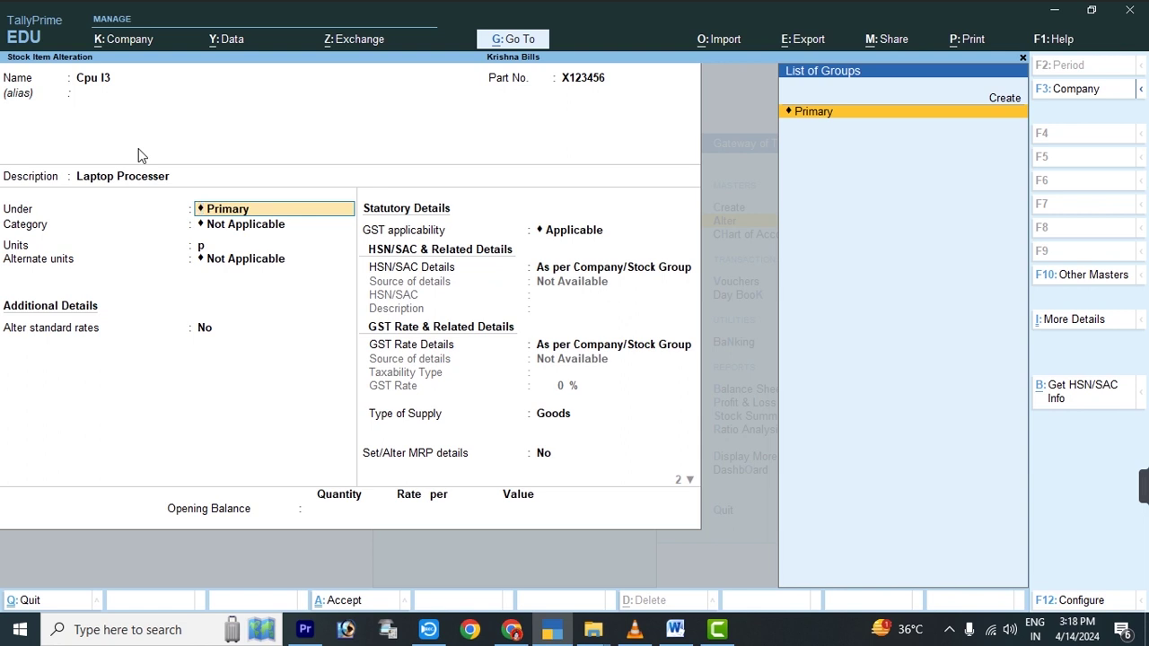
Step: Enable notes for stock items in the stock item configuration and accept it
key(F12)
key(Down)
key(Down)
key(Down)
key(Down)
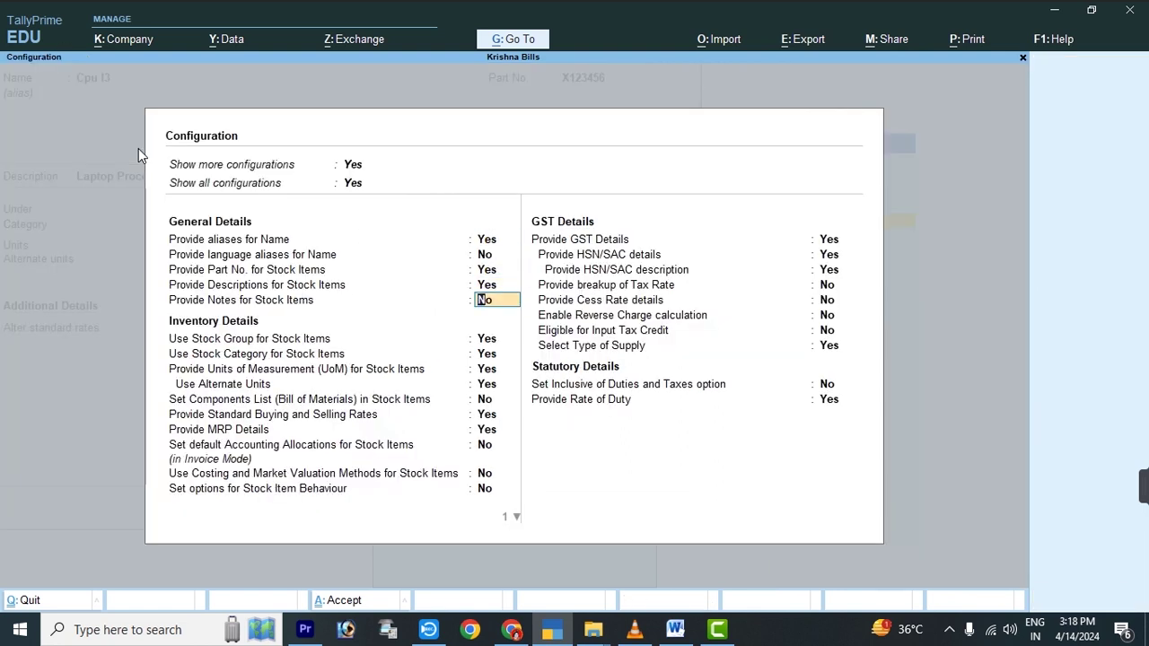
text(y)
key(Return)
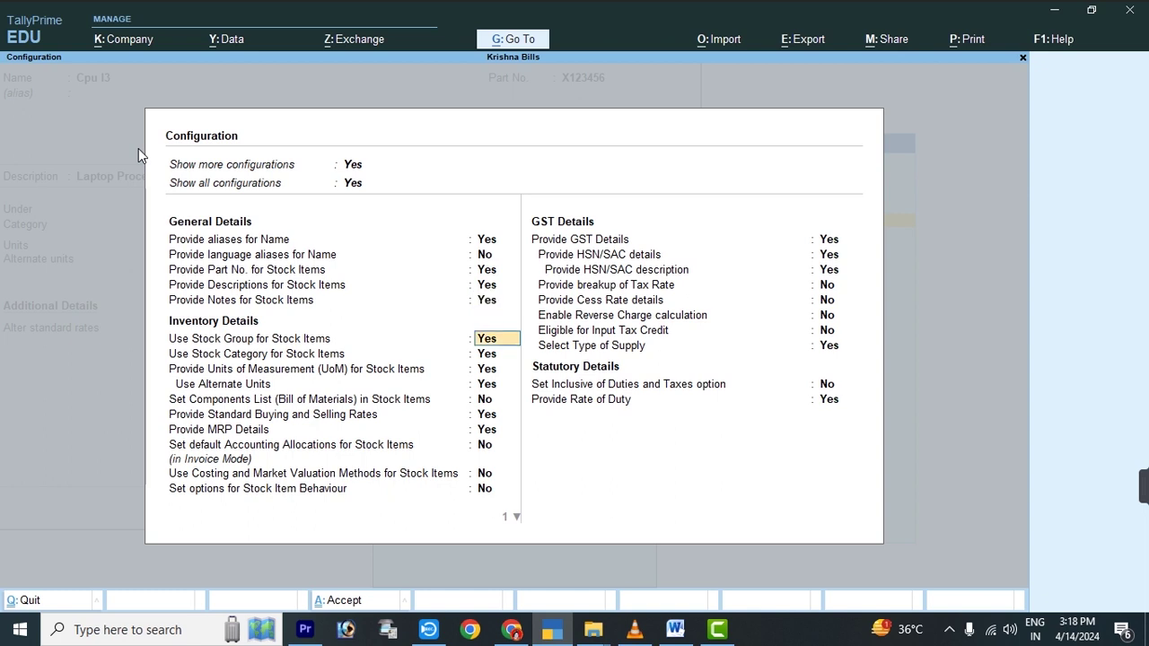
key(ctrl+a)
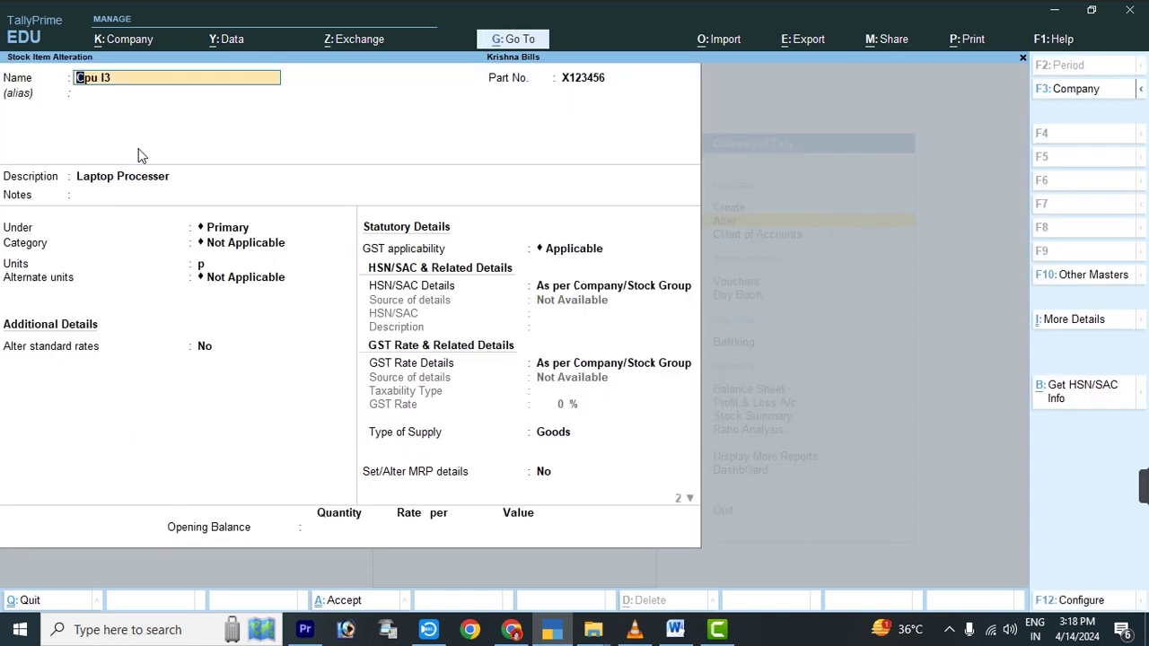
Step: Enter "Lapto I3 Processer 6 Gen ." as the notes of the Cpu I3 stock item
key(Return)
key(Return)
key(Return)
key(Return)
key(Return)
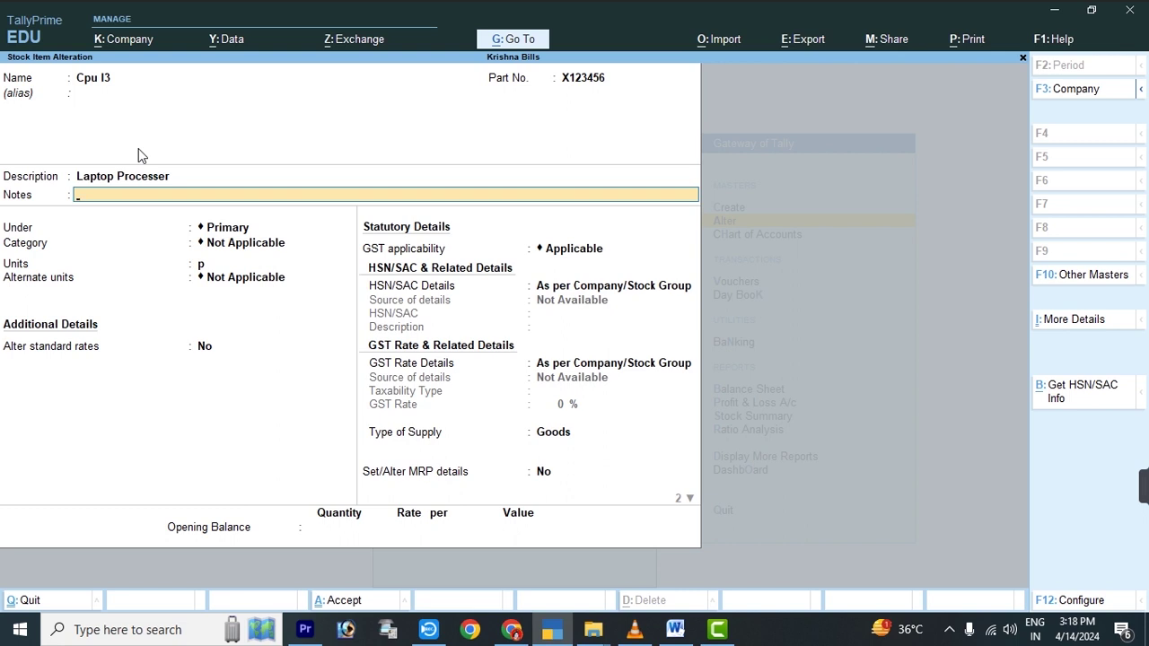
text(Lapto I3)
text(Processer 6 Gen .)
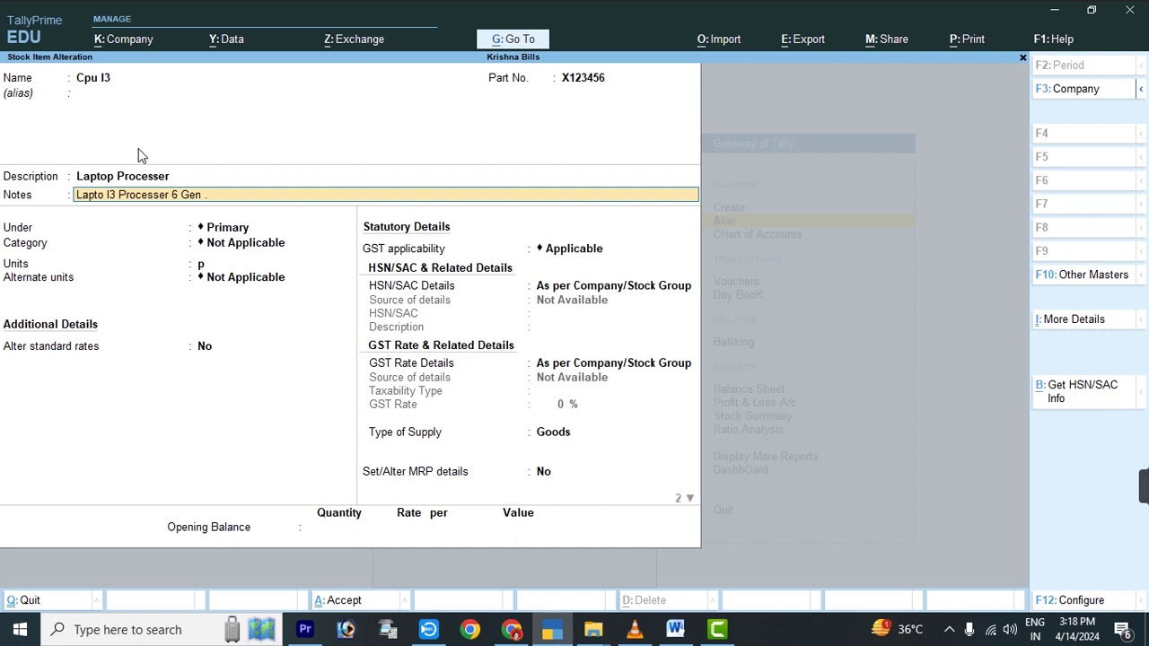
Step: Review the stock item configuration options and quit the Cpu I3 alteration back to the Gateway of Tally
key(F12)
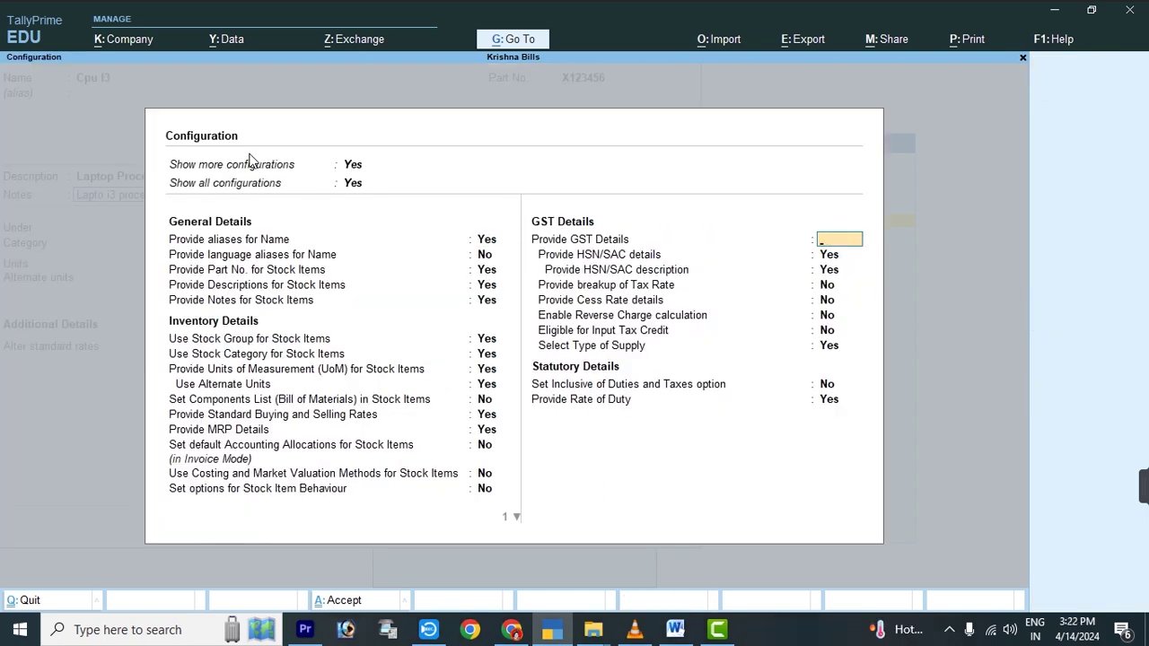
key(ctrl+a)
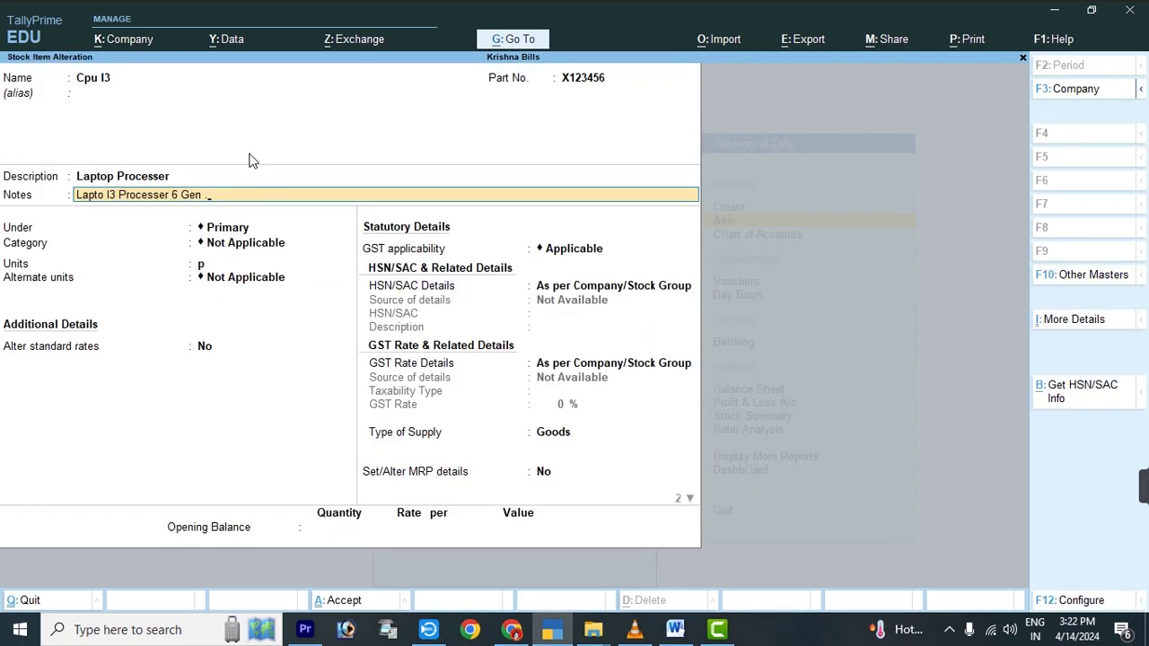
key(F12)
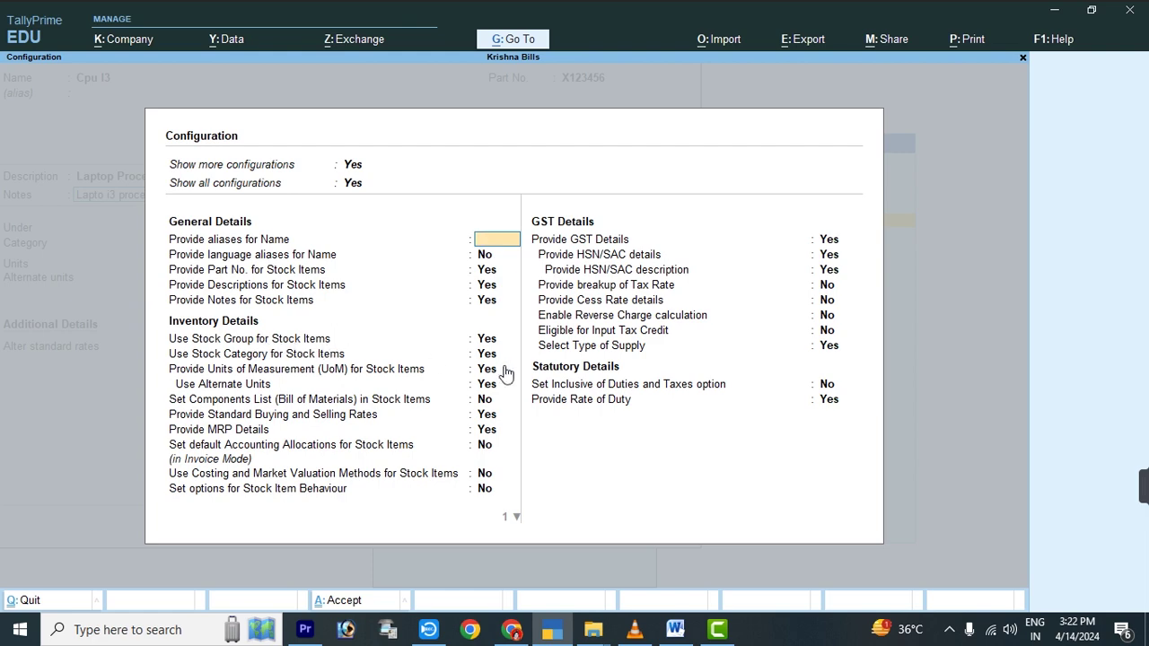
key(Escape)
key(ctrl+q)
key(ctrl+q)
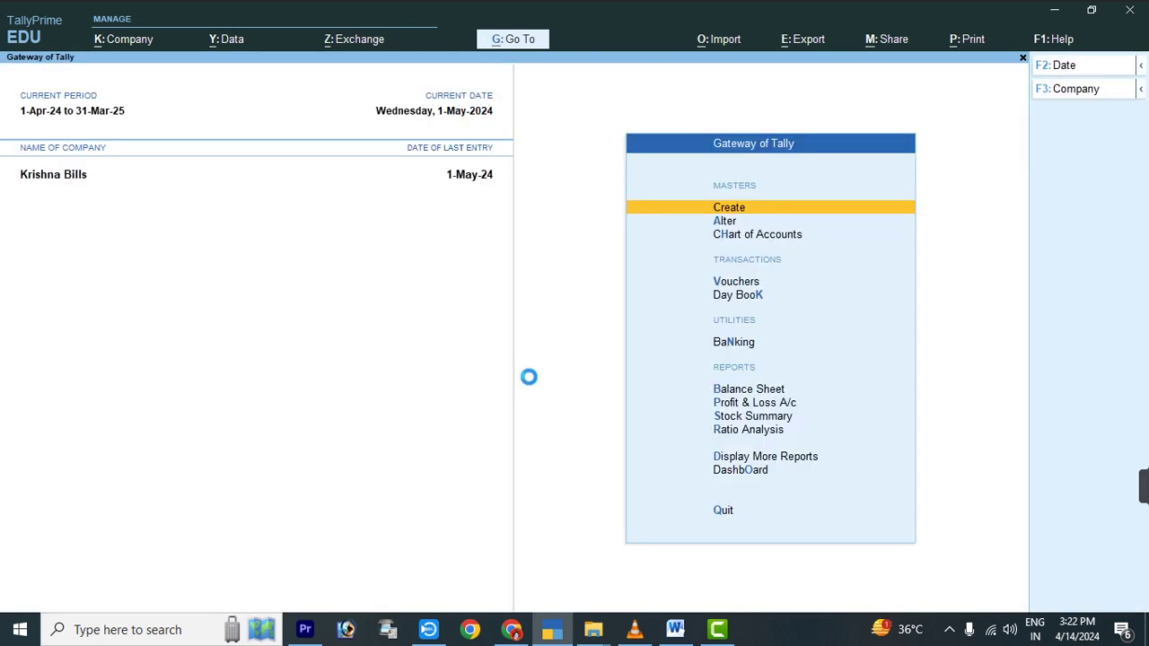
Step: Open a blank stock item creation form from the inventory masters
key(Down)
key(Down)
key(Down)
key(Down)
key(Down)
key(Down)
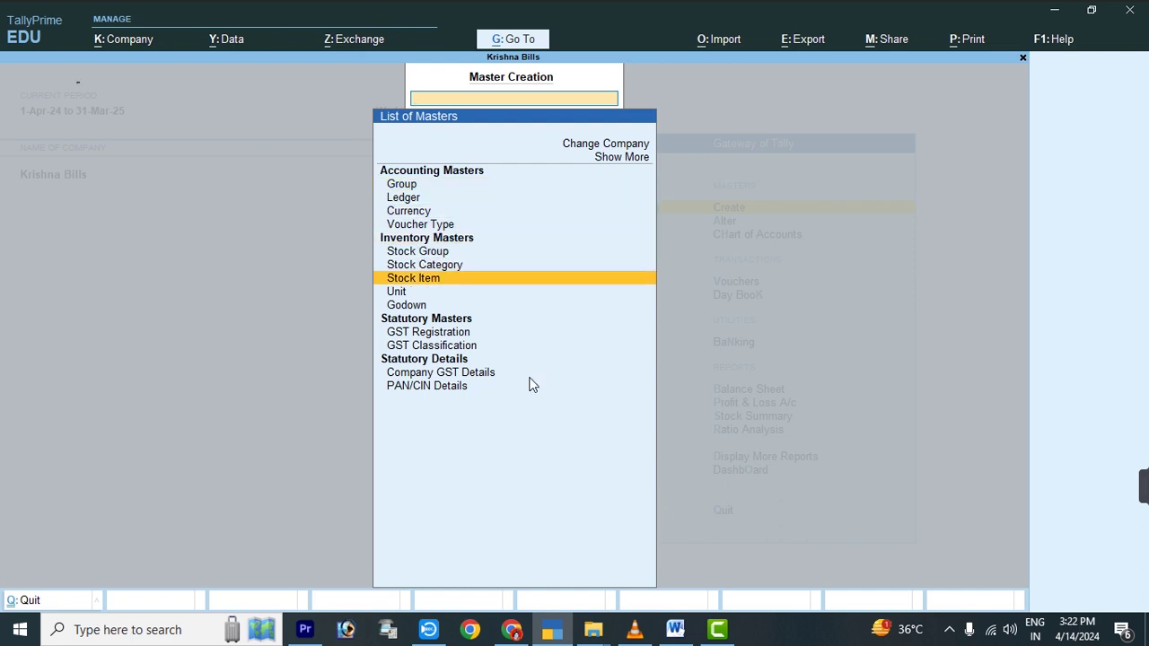
key(Return)
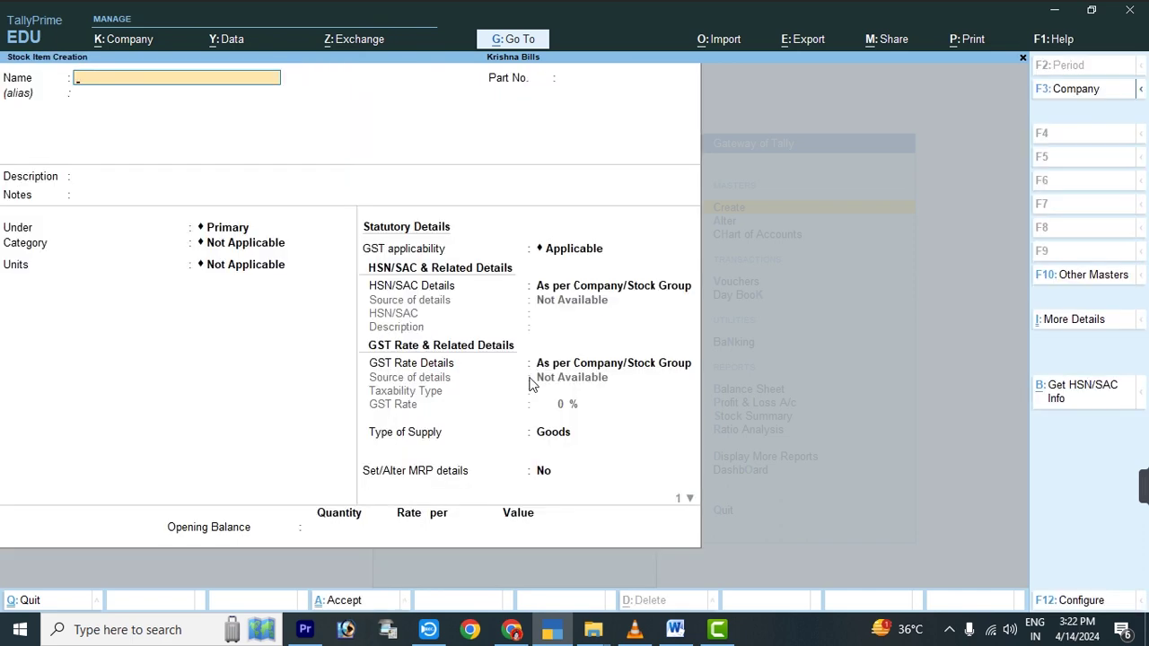
Step: Disable part numbers, descriptions and notes for stock items in the stock item configuration and accept it
key(F12)
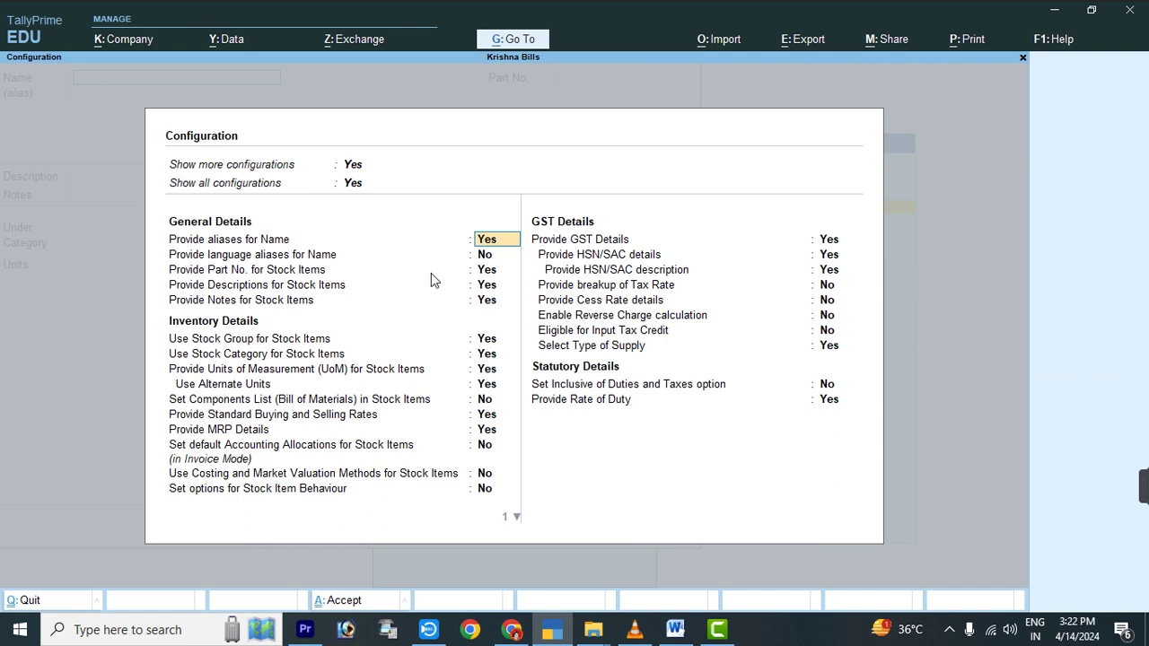
key(Down)
key(Return)
text(n)
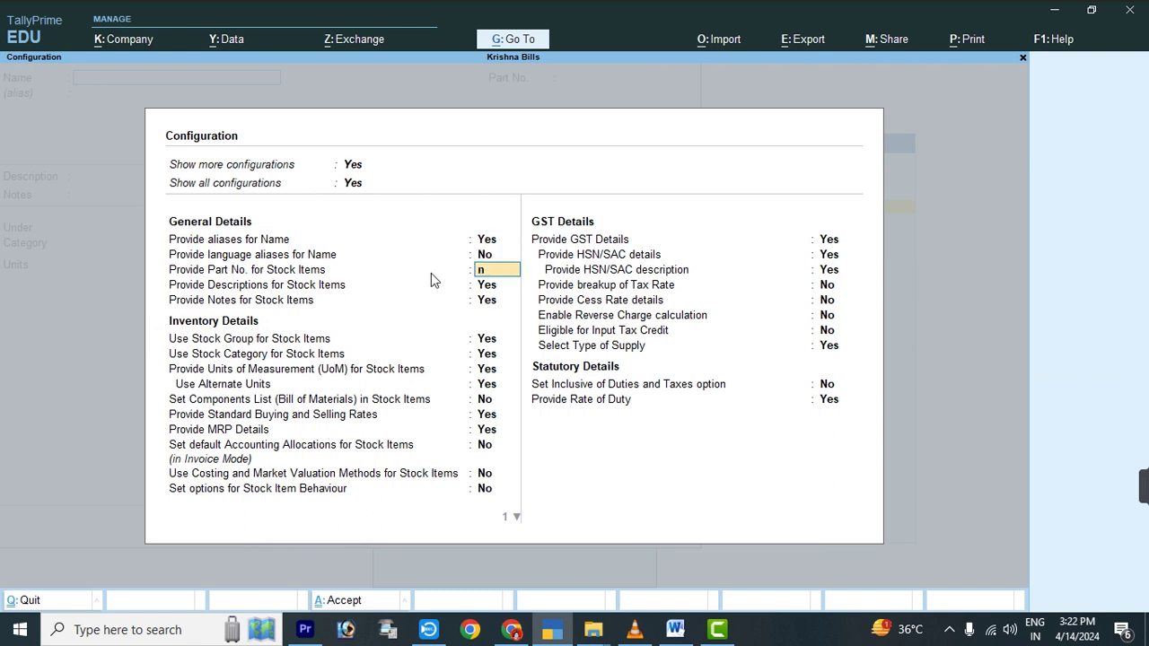
key(Return)
text(n)
key(Return)
text(n)
key(Return)
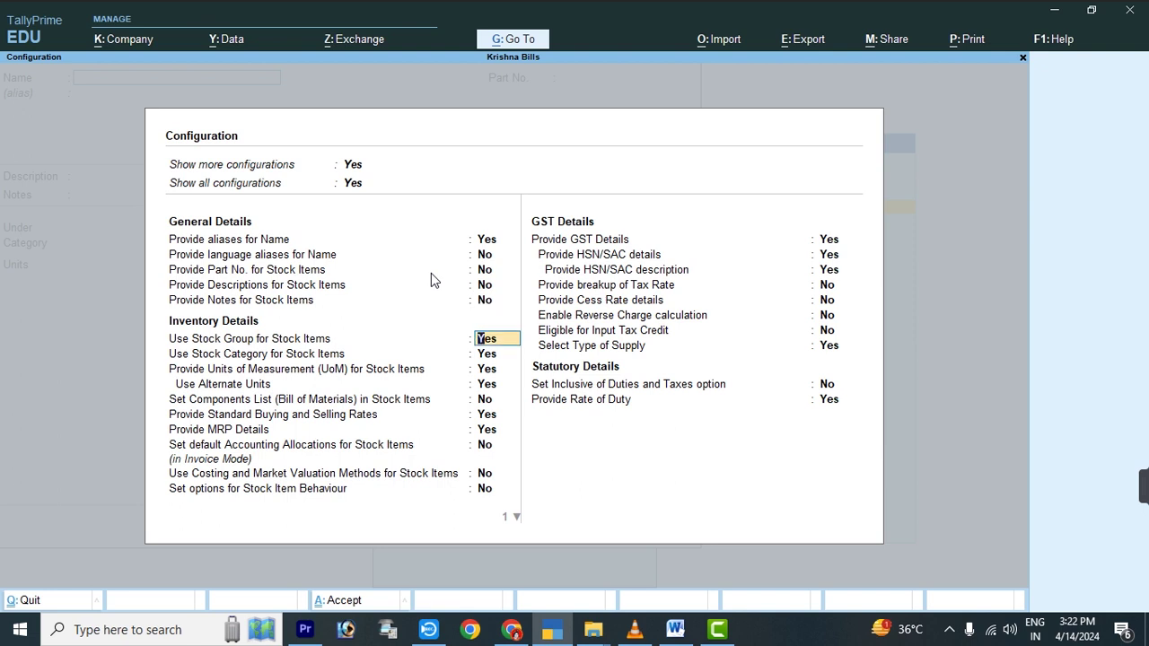
key(ctrl+a)
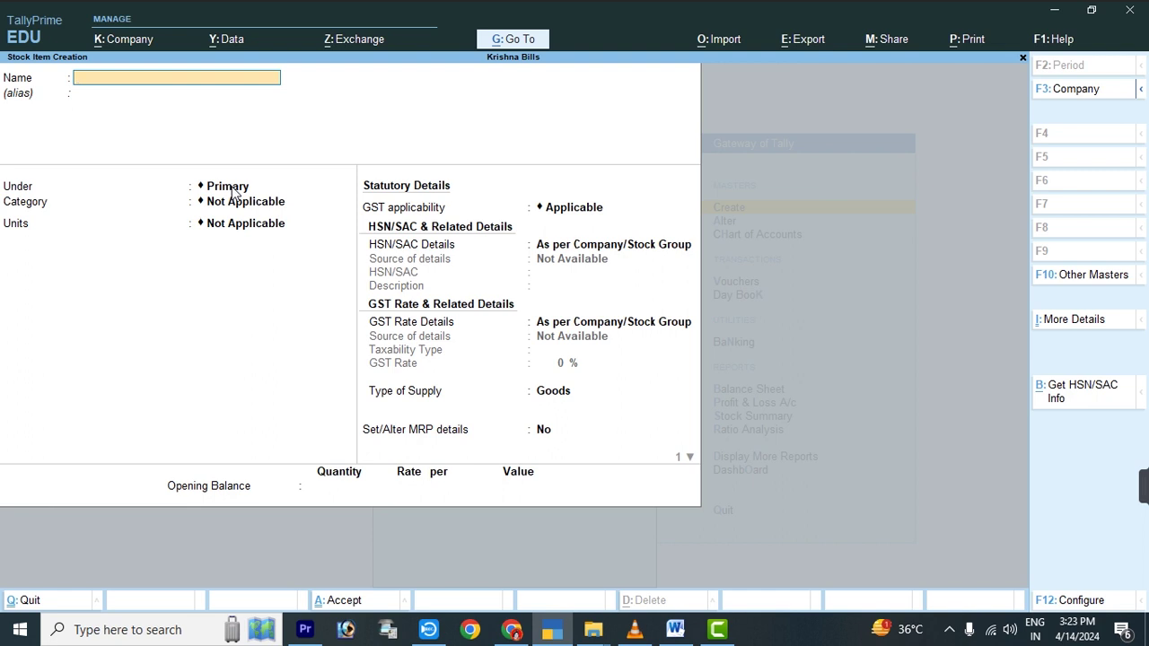
Step: Turn off the use of stock groups for stock items in the configuration and accept it
key(F12)
key(Down)
key(Down)
key(Down)
key(Down)
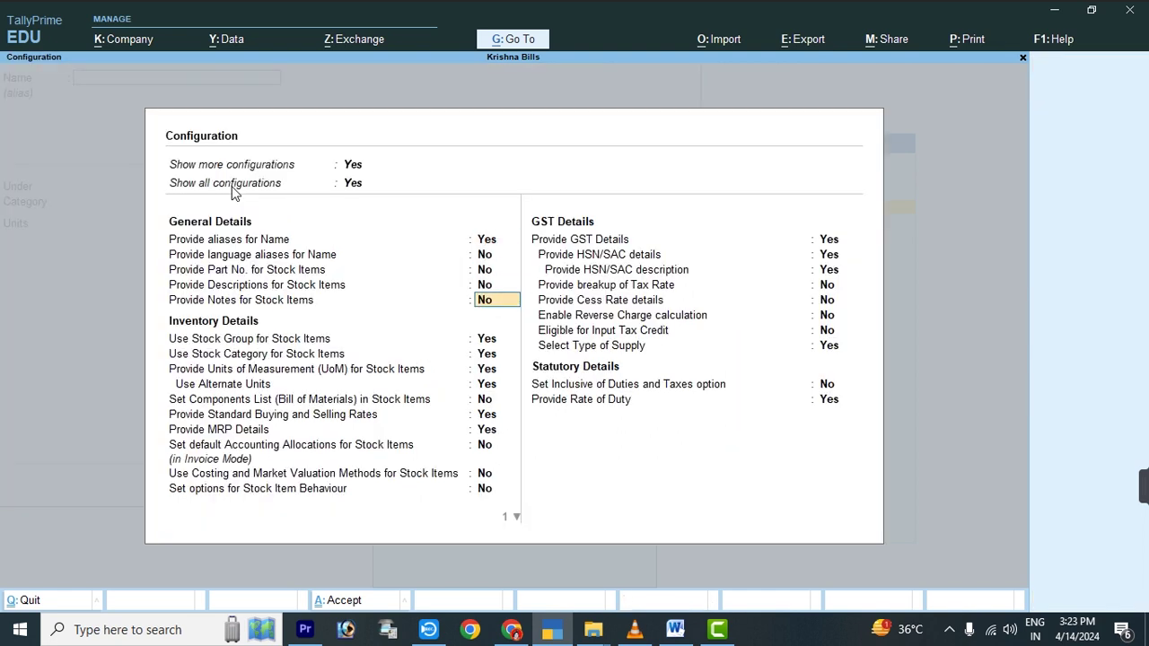
key(Down)
text(n)
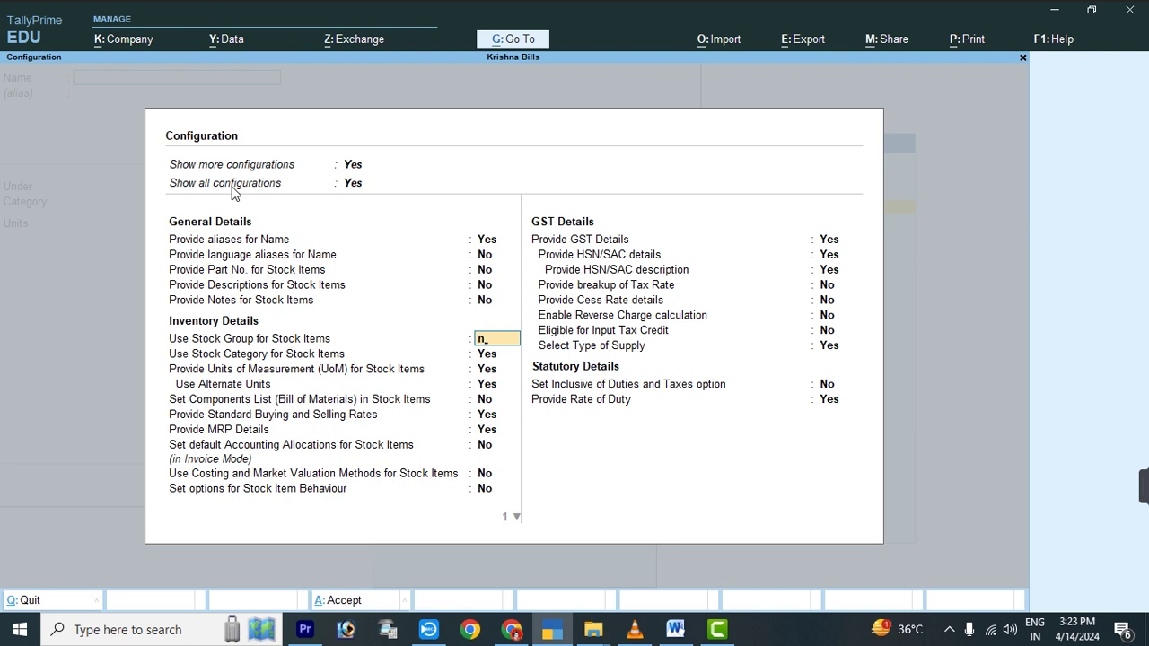
key(Return)
key(Down)
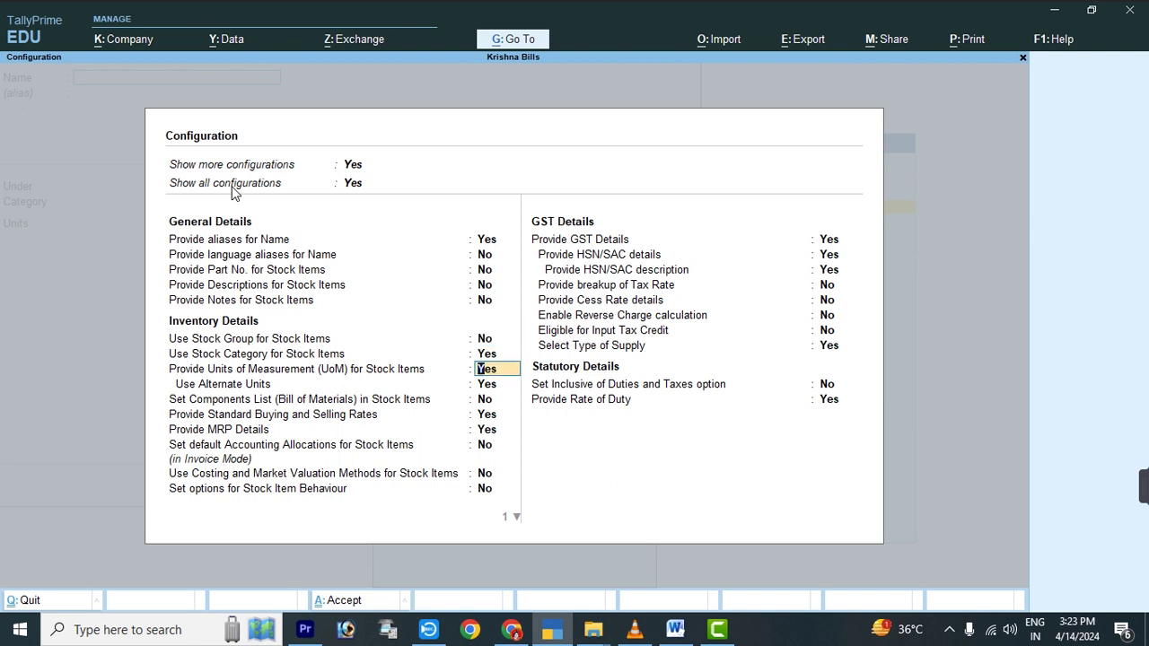
key(ctrl)
key(ctrl+a)
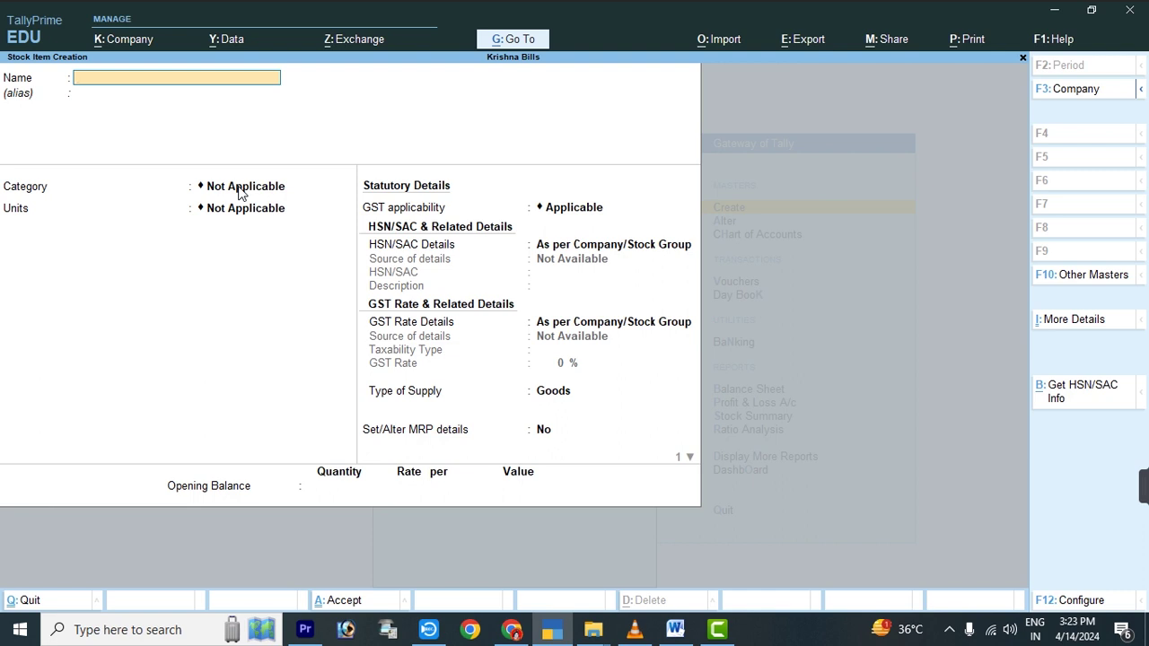
Step: Turn off the use of stock categories for stock items in the configuration and accept it
key(F12)
key(Down)
key(Down)
key(Down)
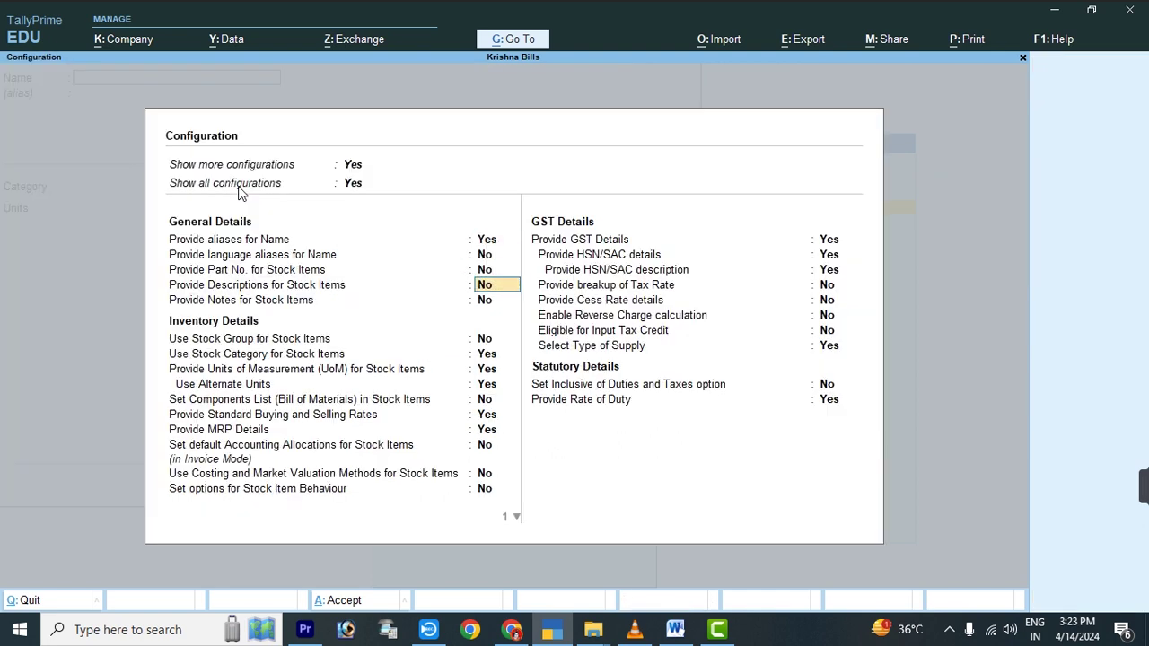
key(Down)
key(Down)
key(Down)
key(Down)
key(Up)
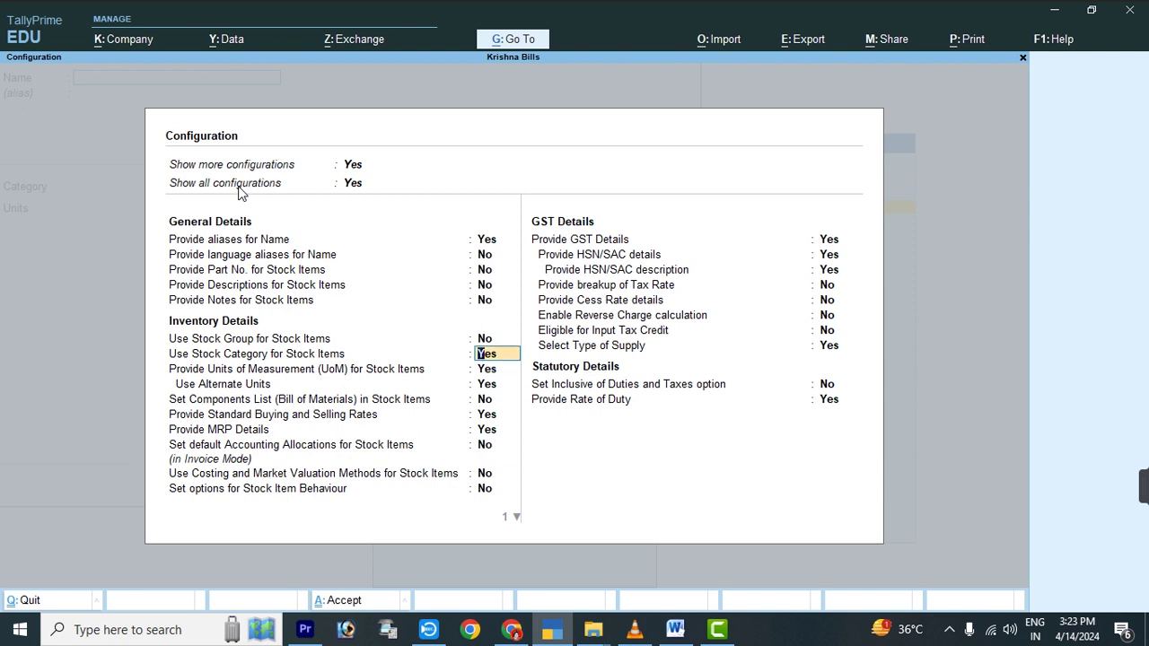
text(n)
key(Return)
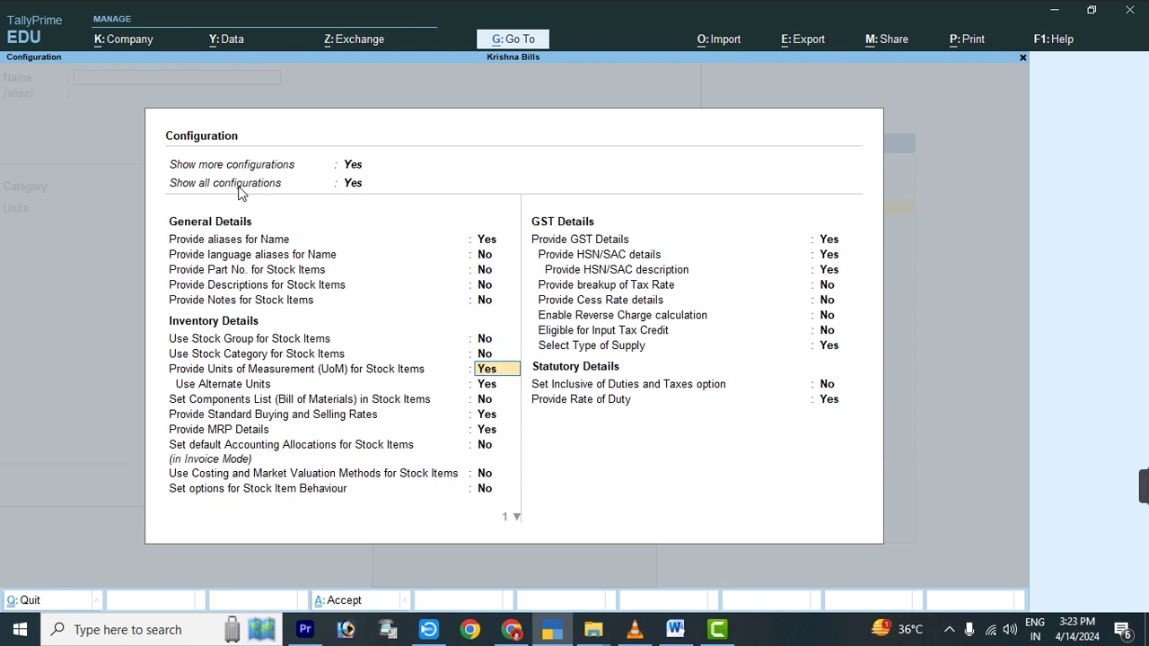
key(ctrl+a)
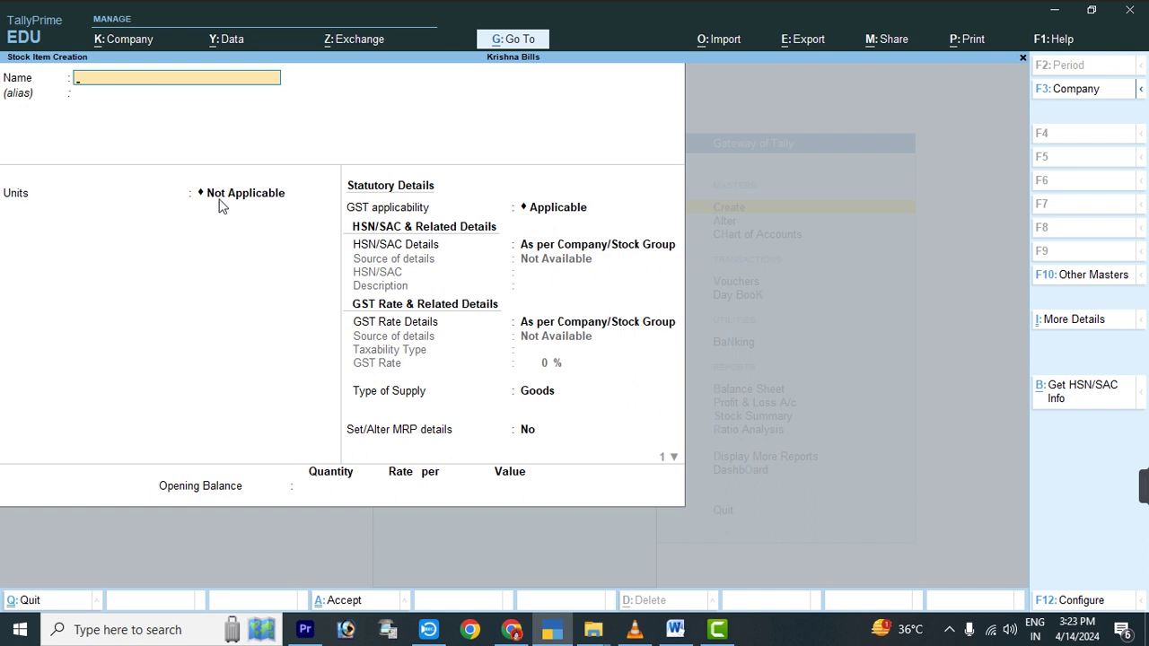
Step: Review the units of measurement option in the stock item configuration and return to the creation form
key(F12)
key(Down)
key(Down)
key(Down)
key(Down)
key(Down)
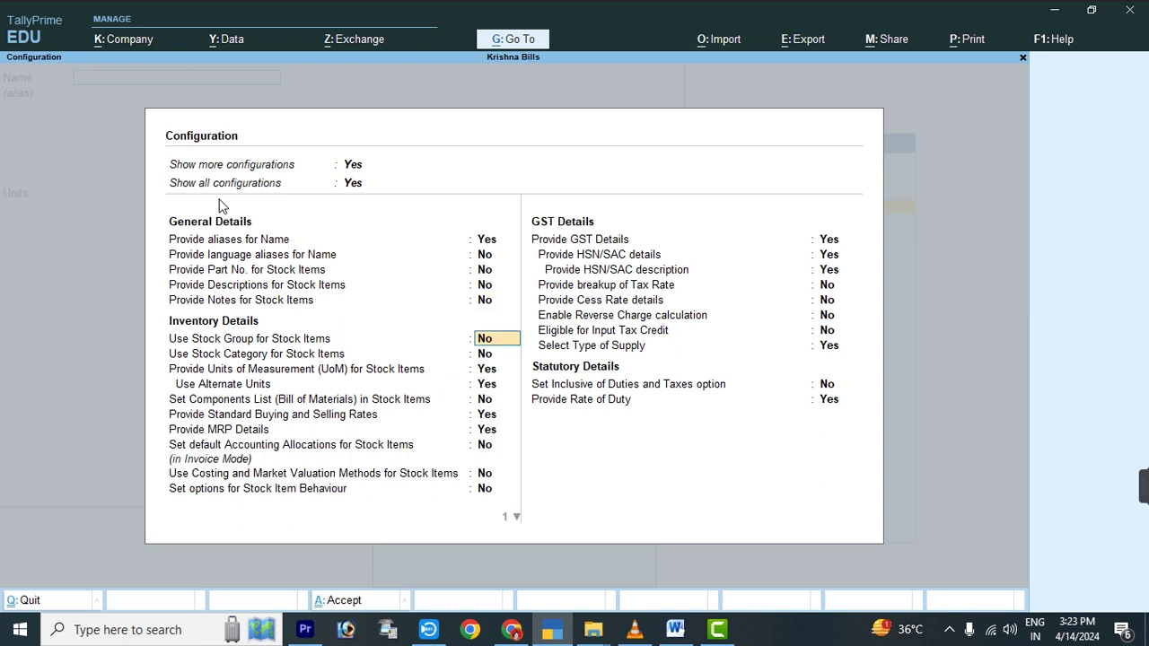
key(Down)
key(Down)
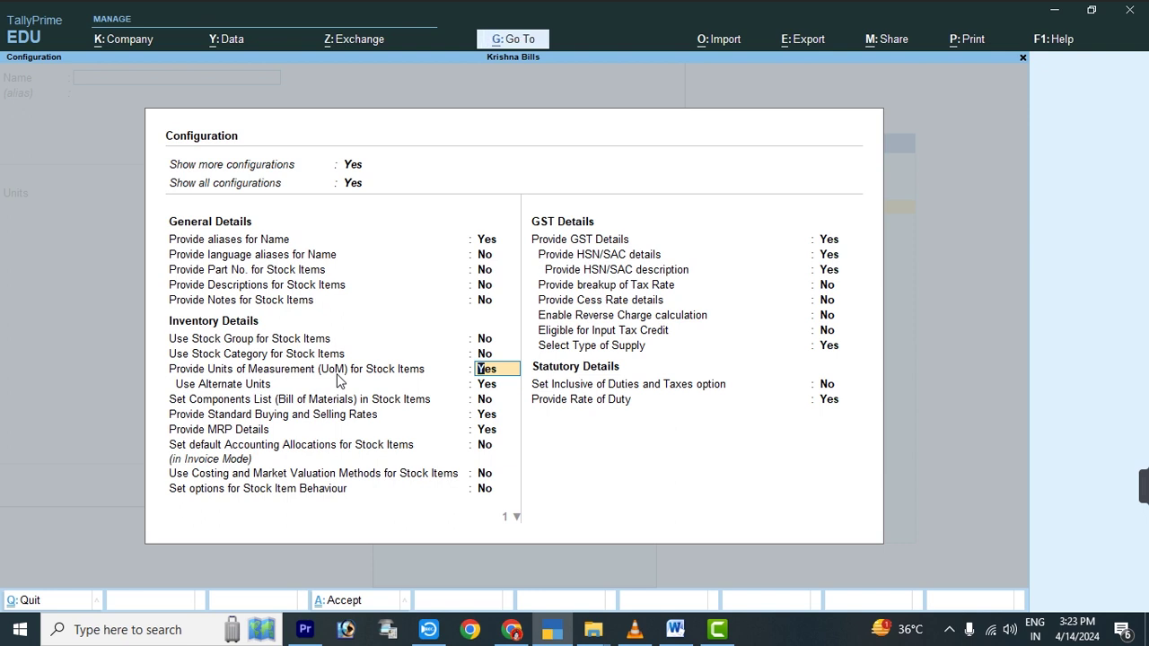
key(ctrl+a)
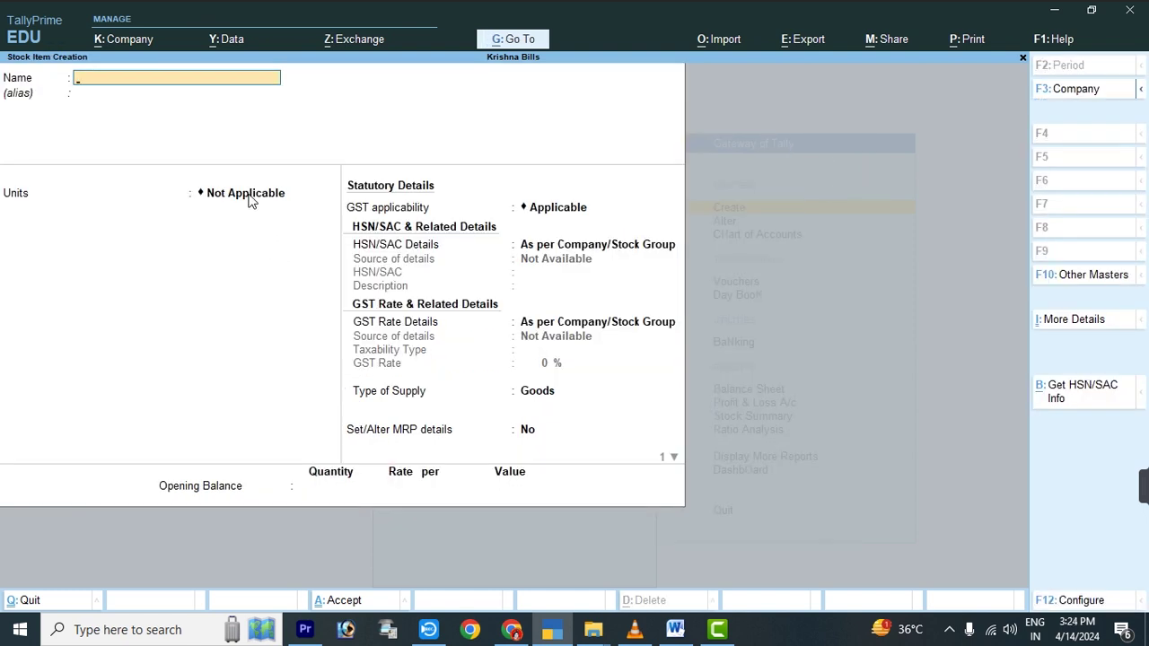
Step: Examine the fields of the unit creation form, including the Unit Quantity Code, and return to the Gateway of Tally
key(Escape)
key(Down)
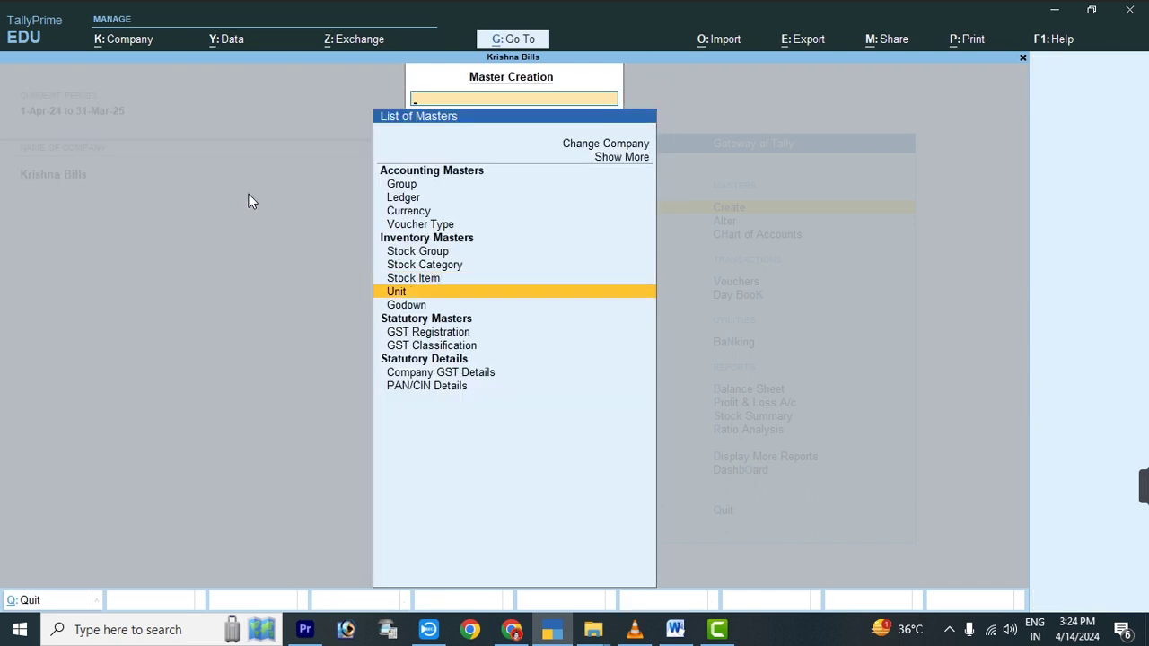
key(Return)
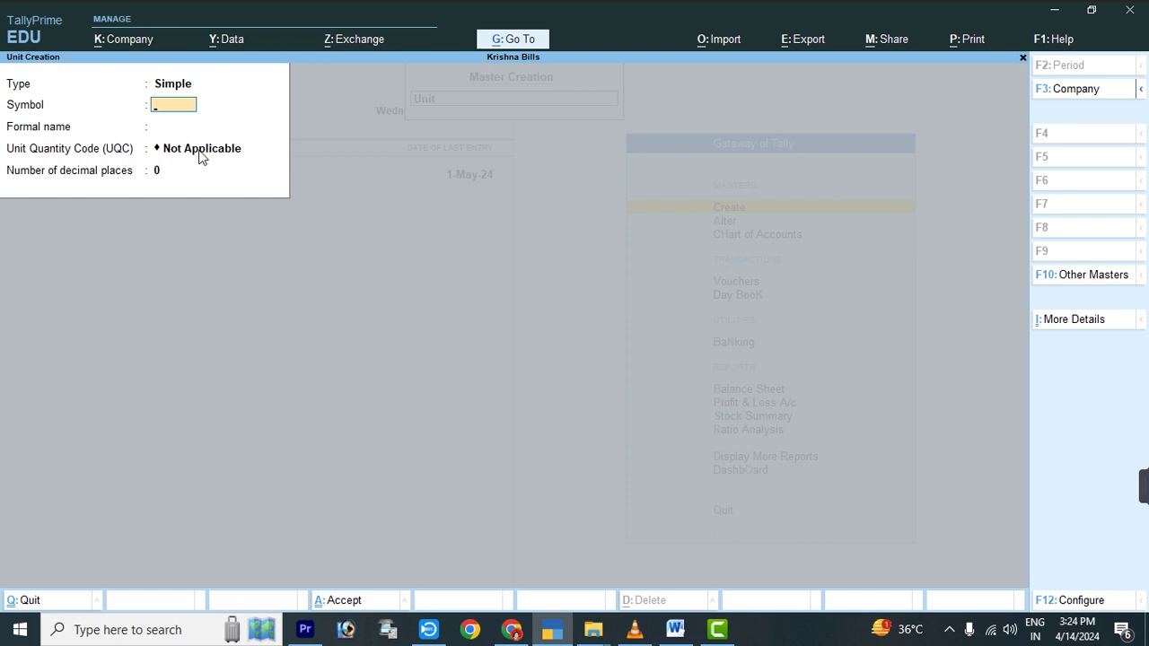
key(Escape)
key(Escape)
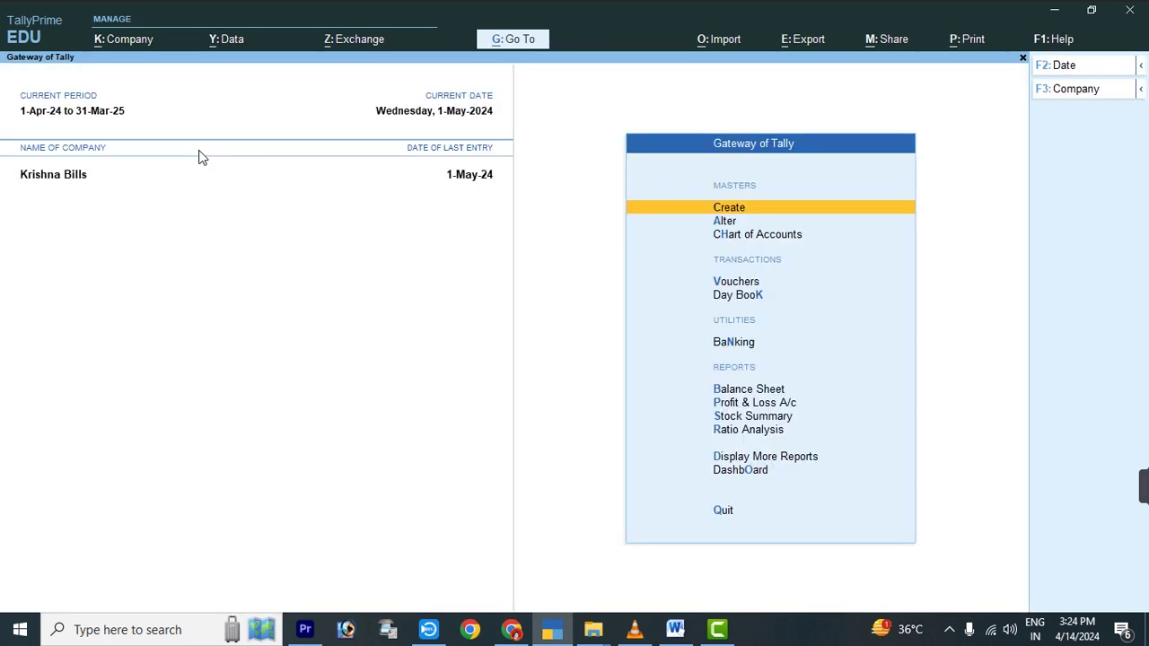
Step: Disable Goods and Services Tax (GST) in the company features and accept with the GST status of vouchers updated
key(F11)
key(Down)
key(Down)
key(Down)
key(Down)
key(Down)
key(Down)
key(Down)
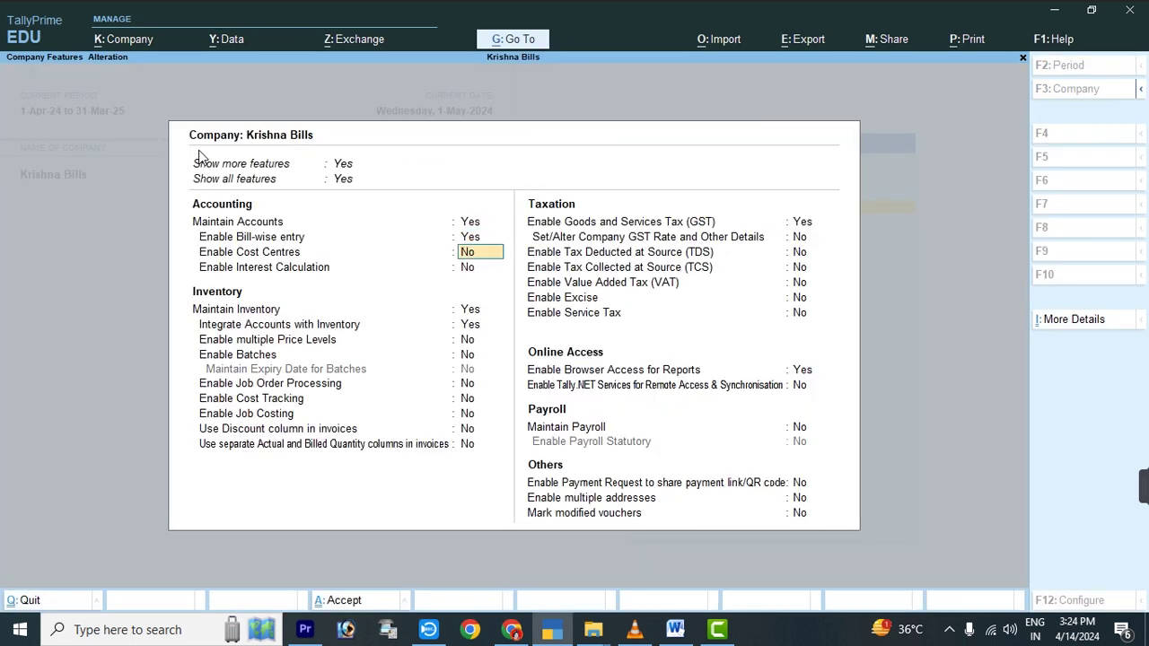
key(Down)
key(Down)
key(Down)
key(Down)
key(Down)
key(Down)
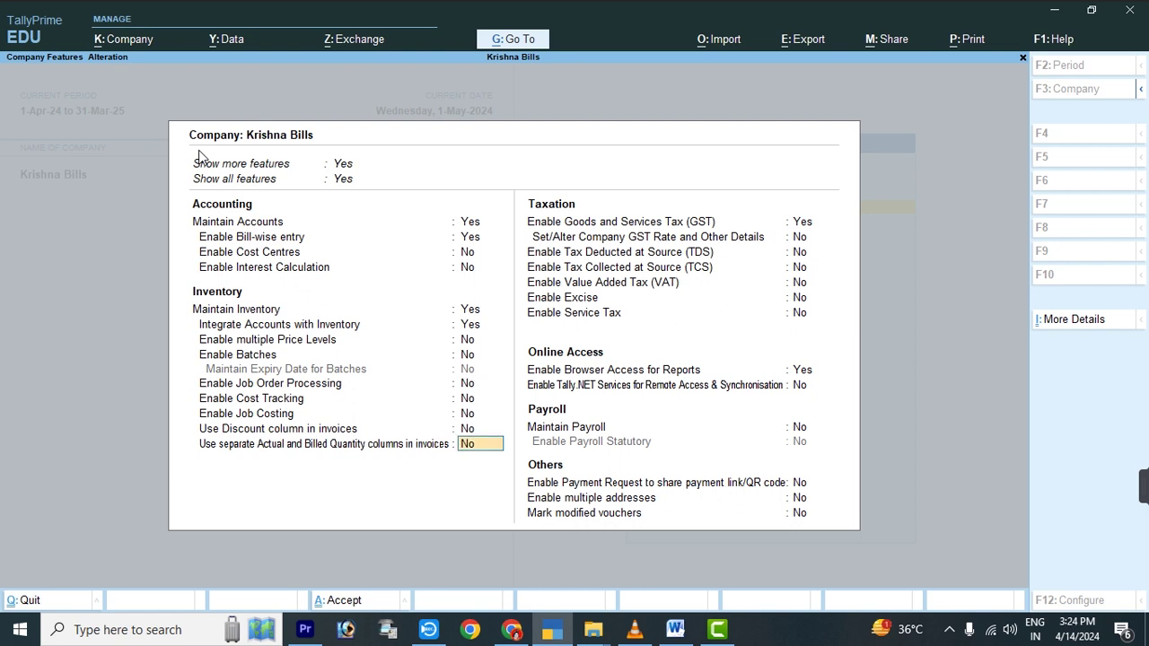
text(n)
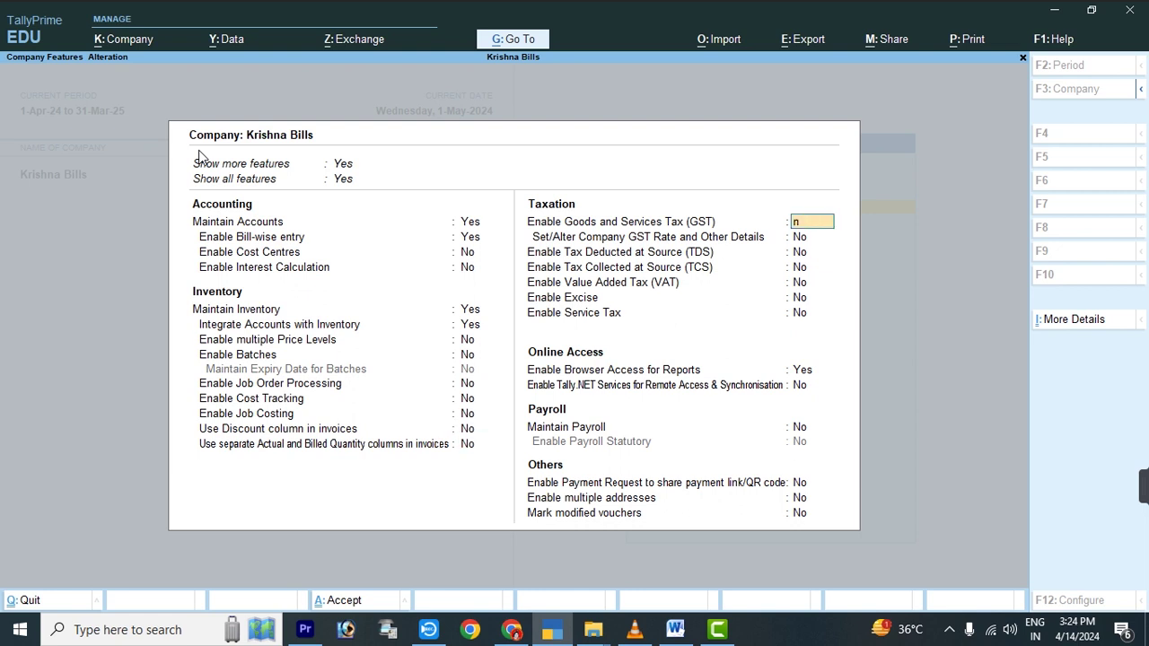
key(Return)
key(Down)
key(Down)
key(Down)
key(ctrl+a)
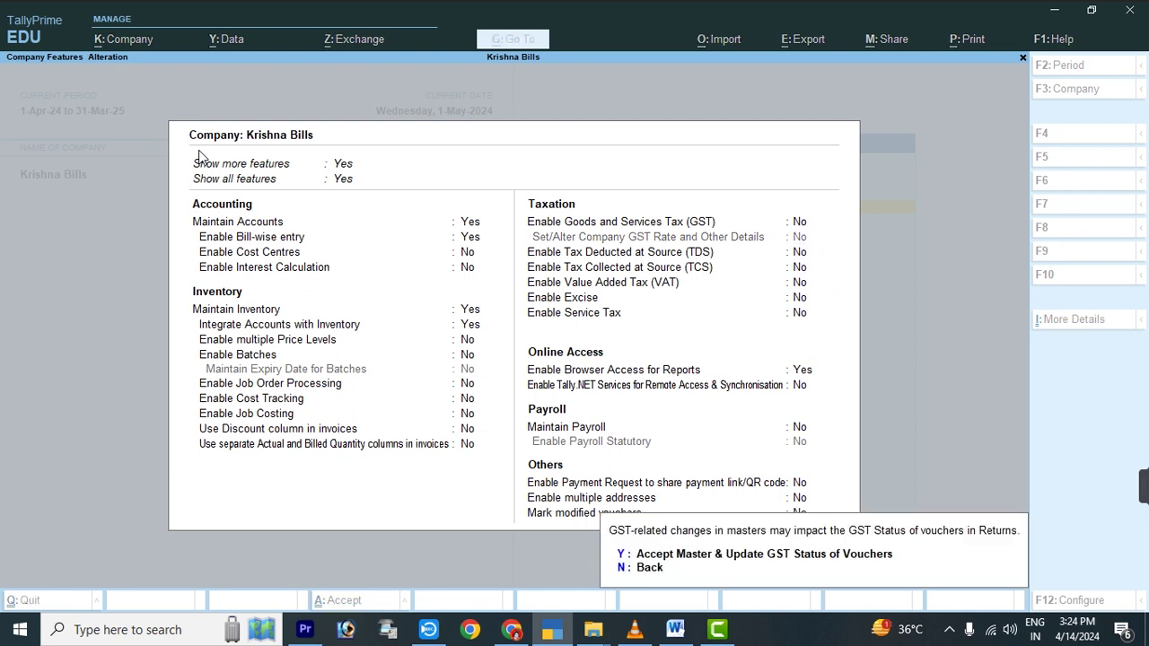
key(y)
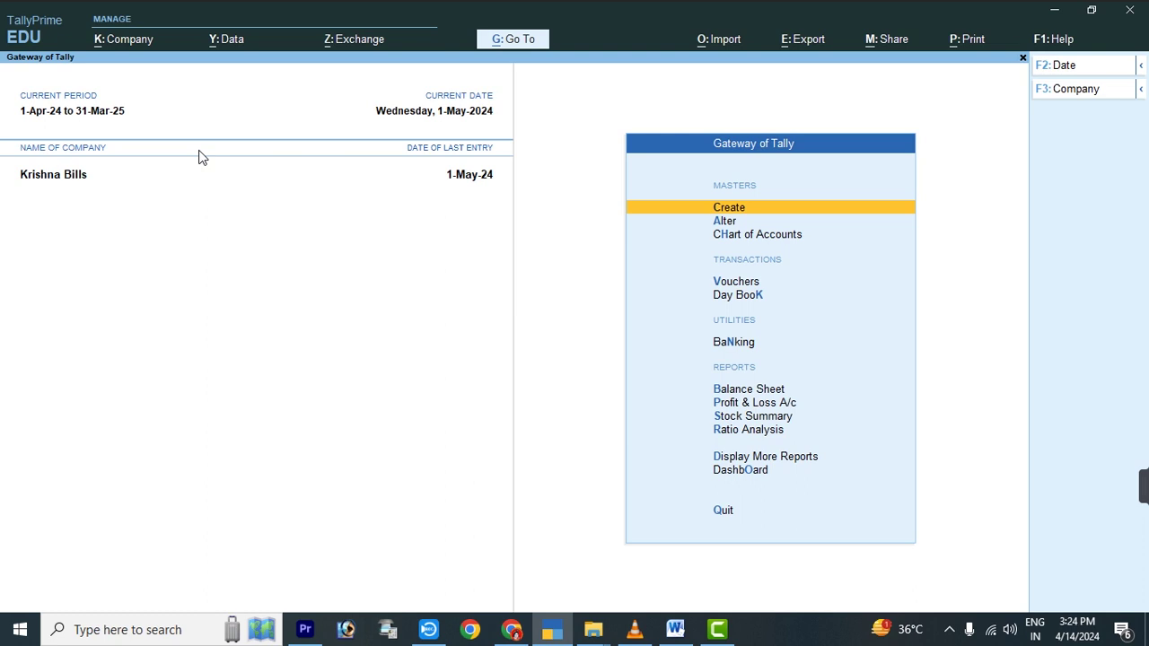
Step: Check the statutory details on a blank stock item creation form and return to the list of masters
key(Return)
key(Down)
key(Down)
key(Down)
key(Down)
key(Down)
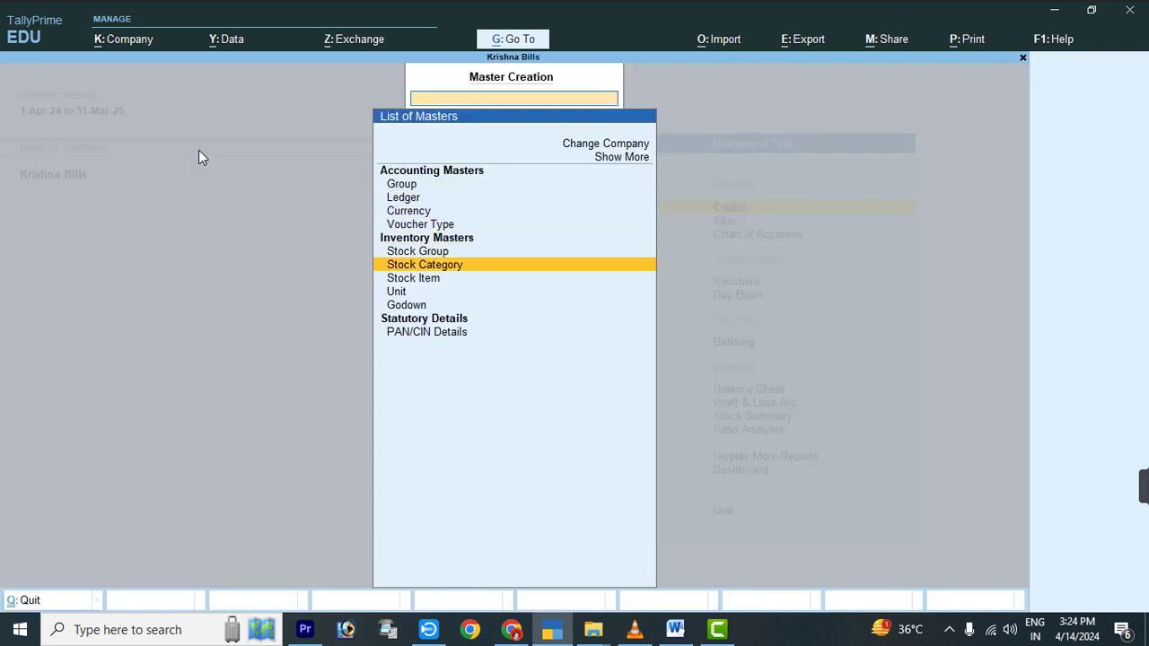
key(Down)
key(Return)
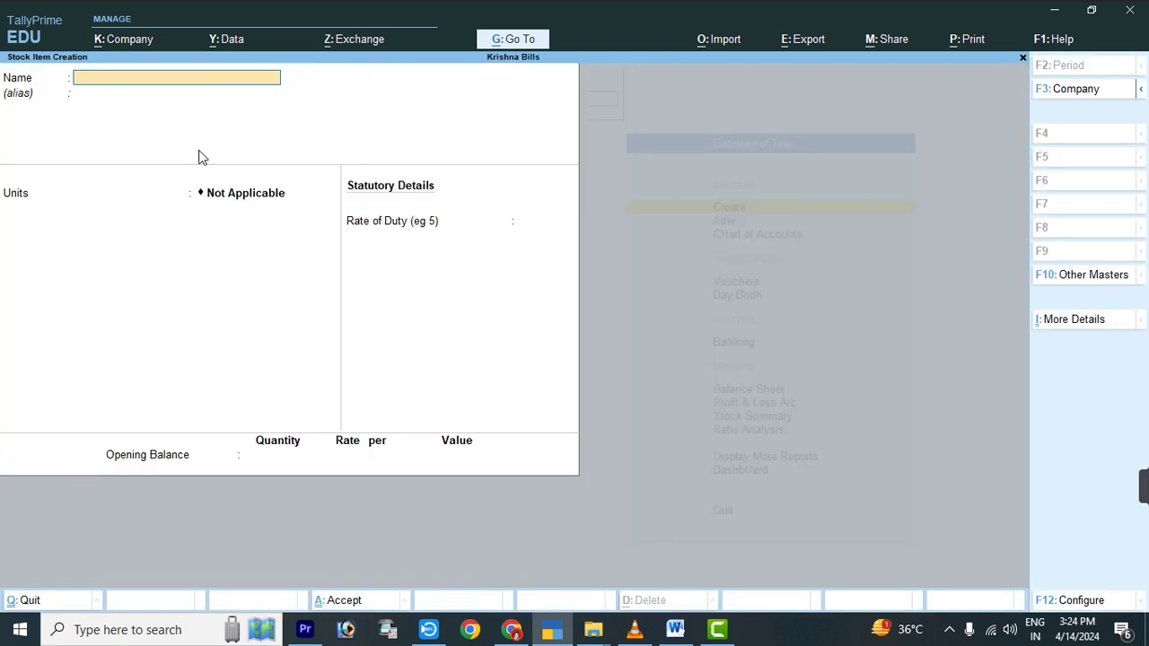
key(Escape)
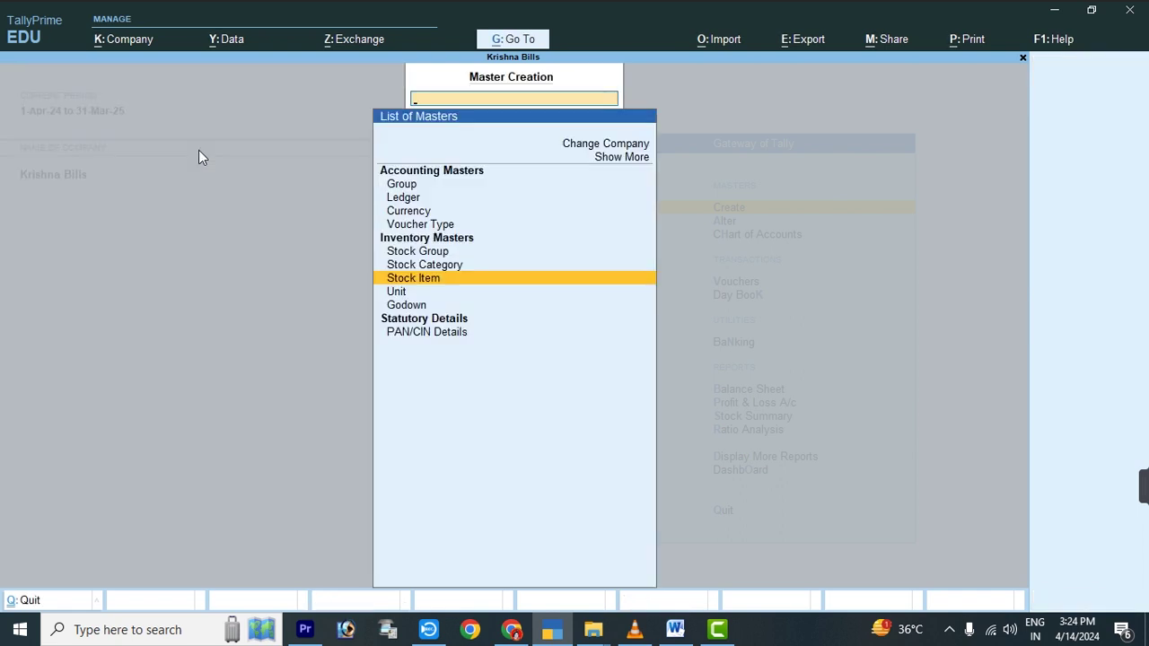
Step: Examine the unit creation form with GST disabled and quit back to the list of masters
key(Down)
key(Return)
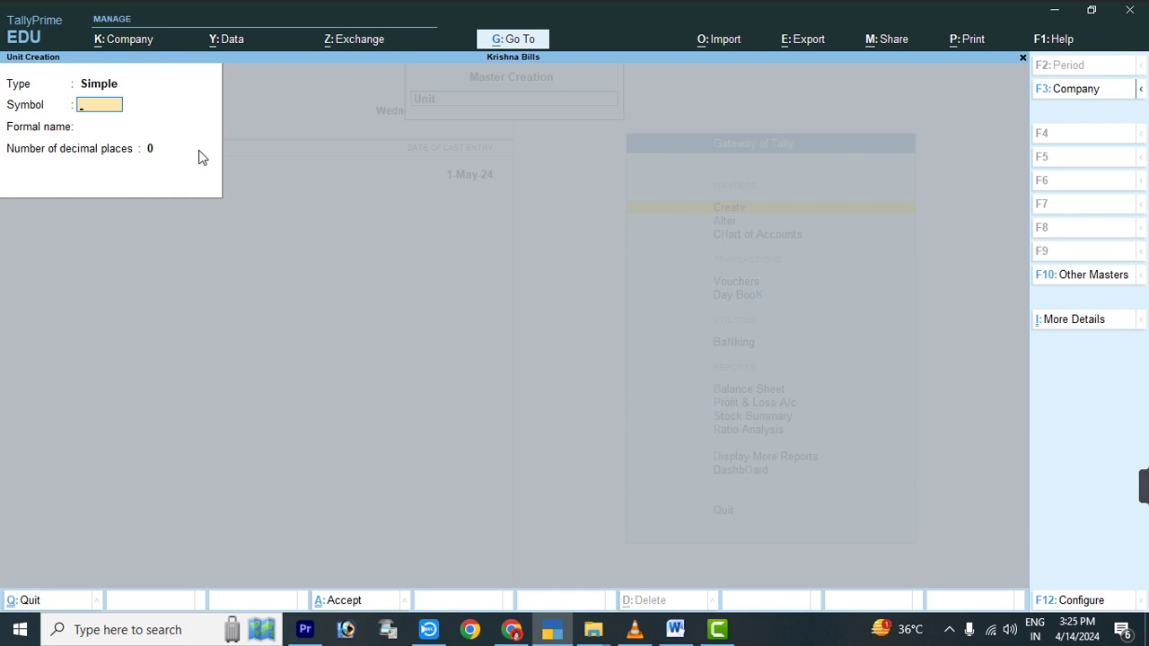
key(Escape)
key(y)
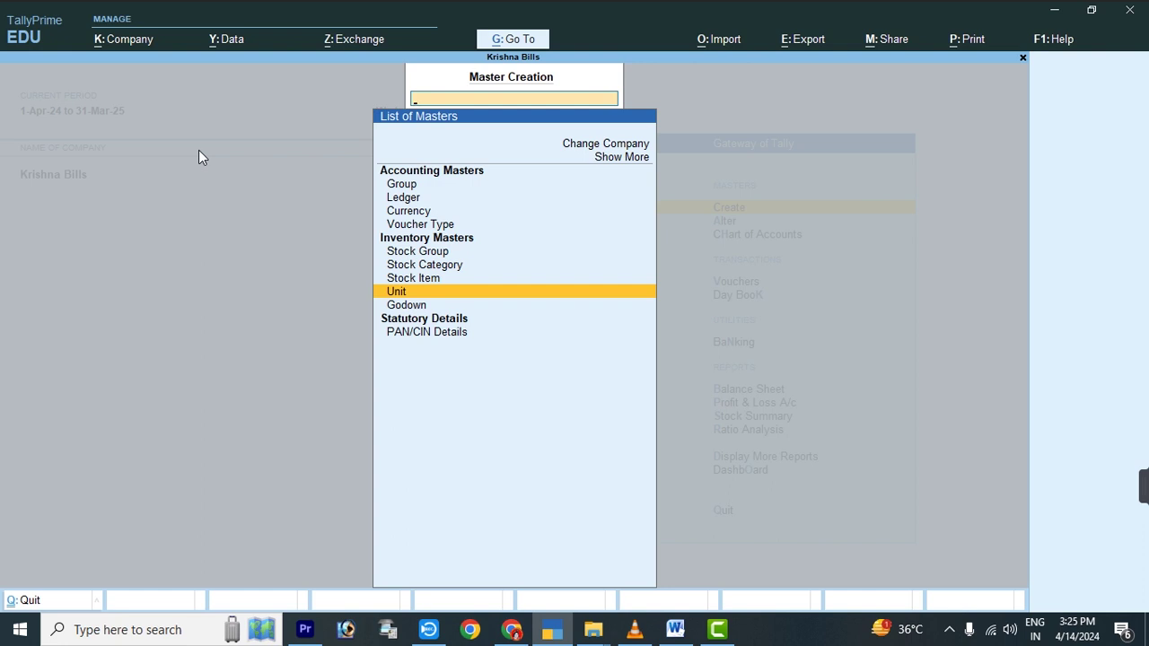
Step: Start a new stock item named "Motherboard" without an alias and set its unit to p
key(Up)
key(Return)
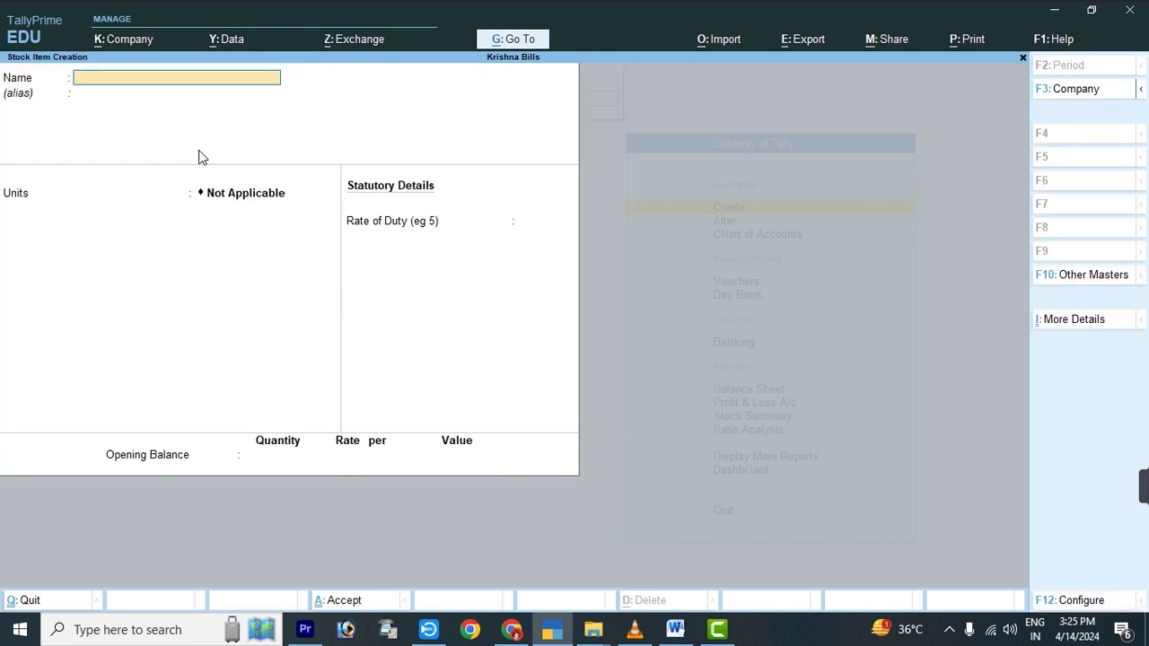
text(Motherboard)
key(Return)
key(Return)
text(p)
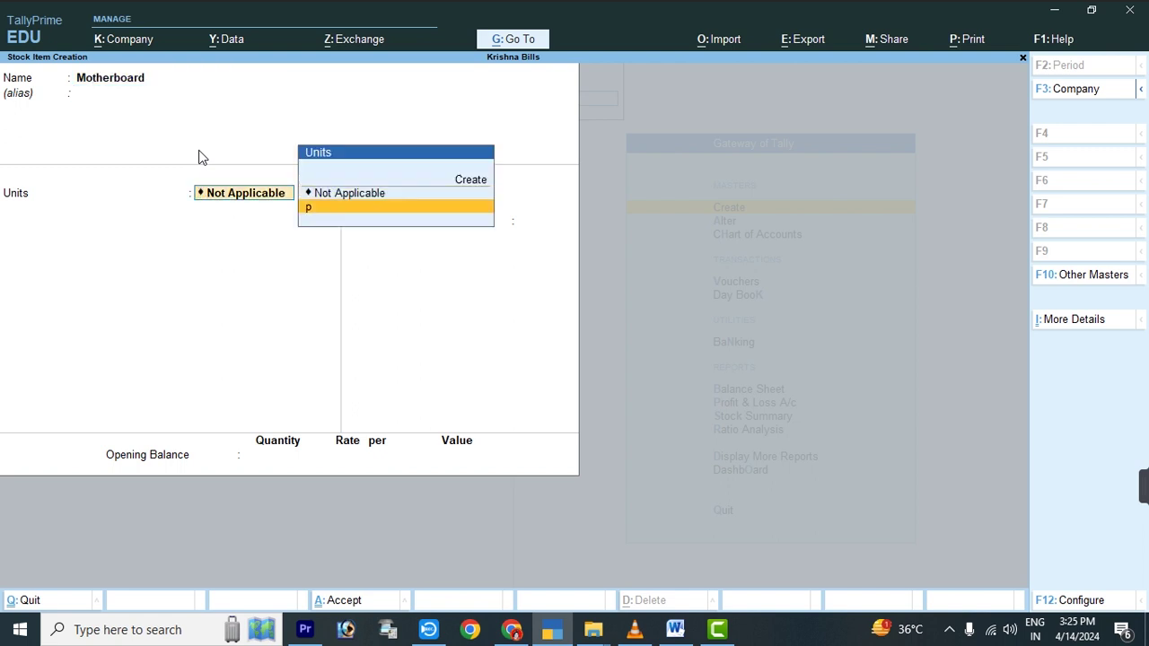
key(Return)
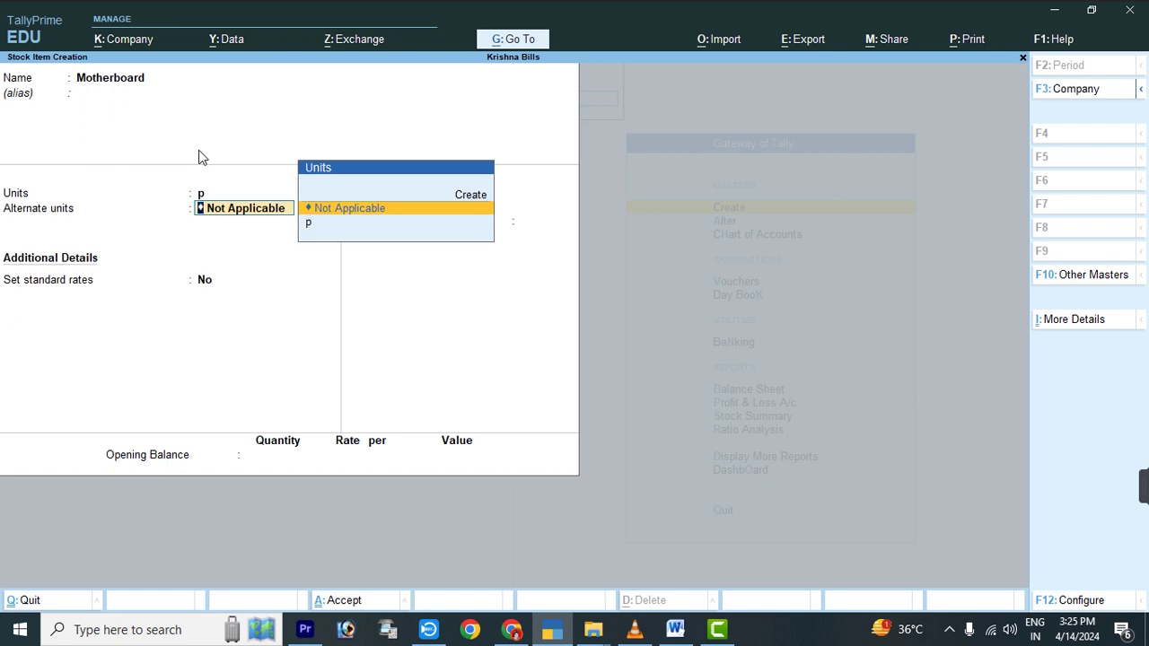
Step: Turn off the use of alternate units in the stock item configuration
key(F12)
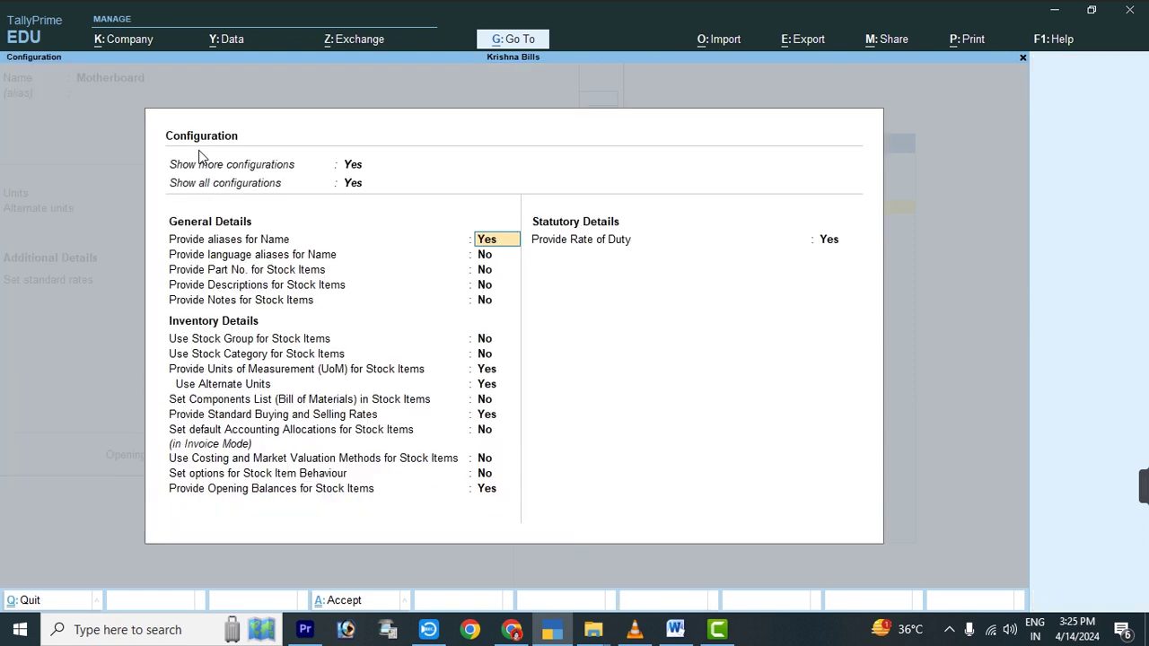
key(Down)
key(Down)
key(Down)
key(Down)
key(Down)
key(Down)
key(Down)
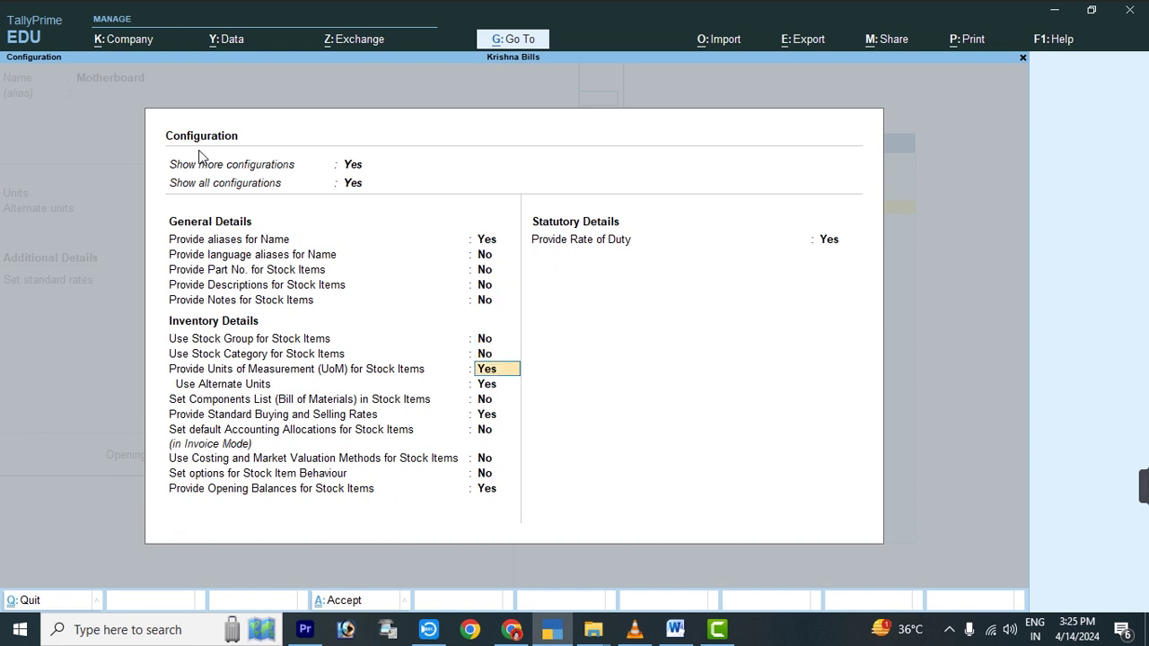
key(Down)
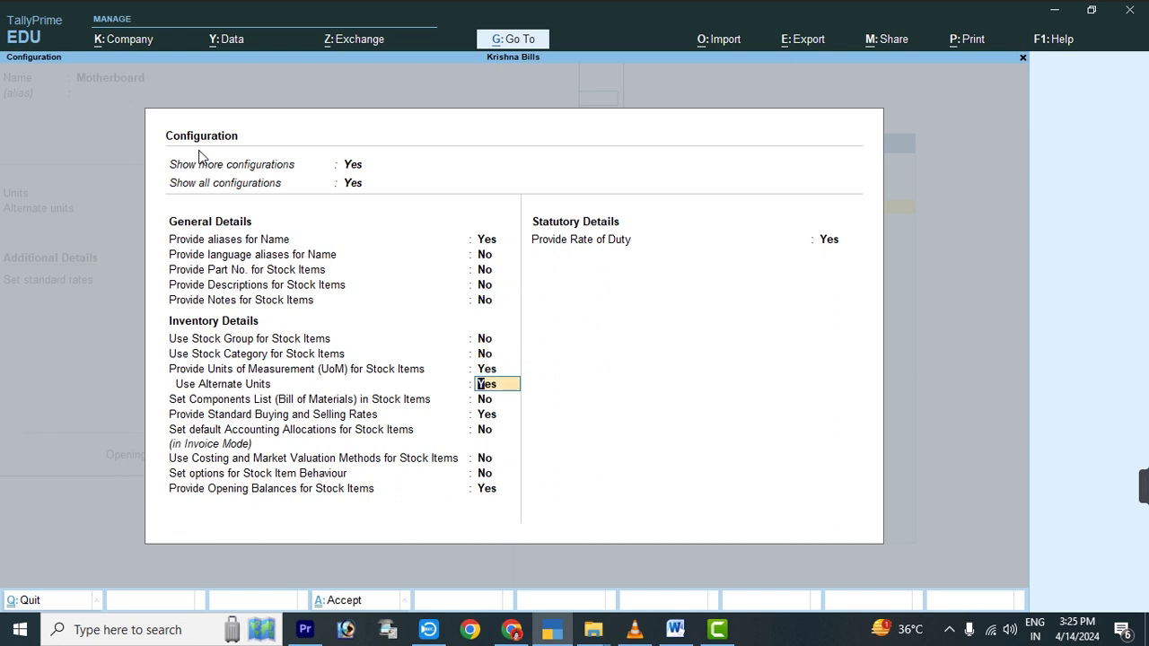
text(n)
key(Return)
Step: Disable standard buying and selling rates for stock items, keep the remaining options, and accept the configuration
key(Down)
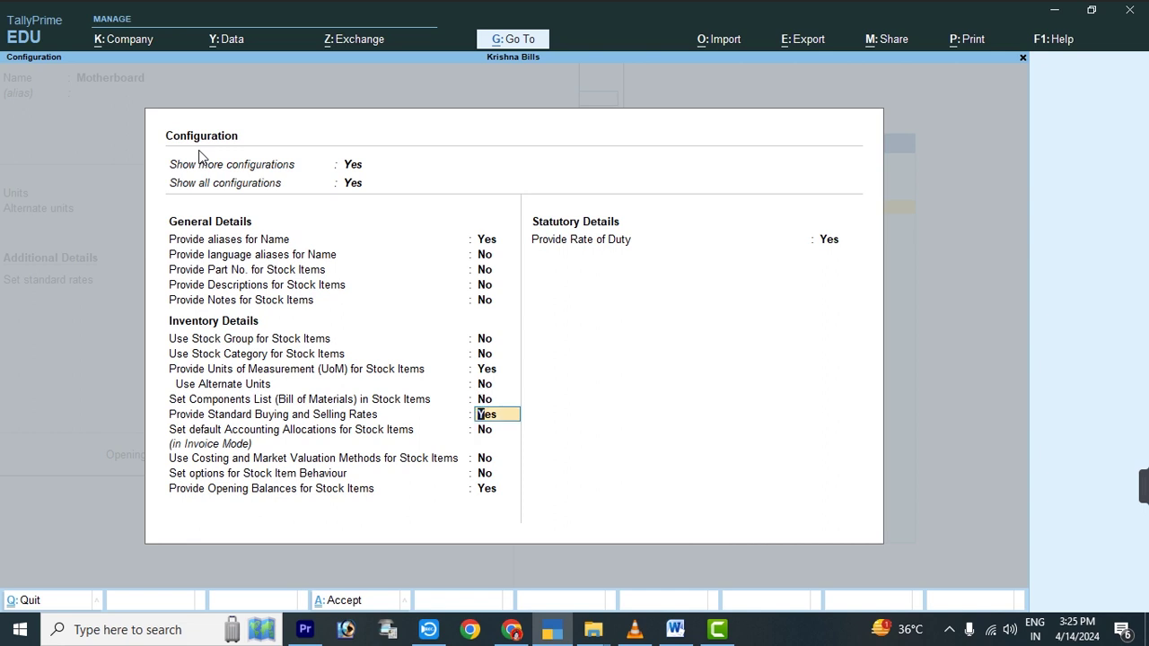
text(n)
key(Return)
key(Return)
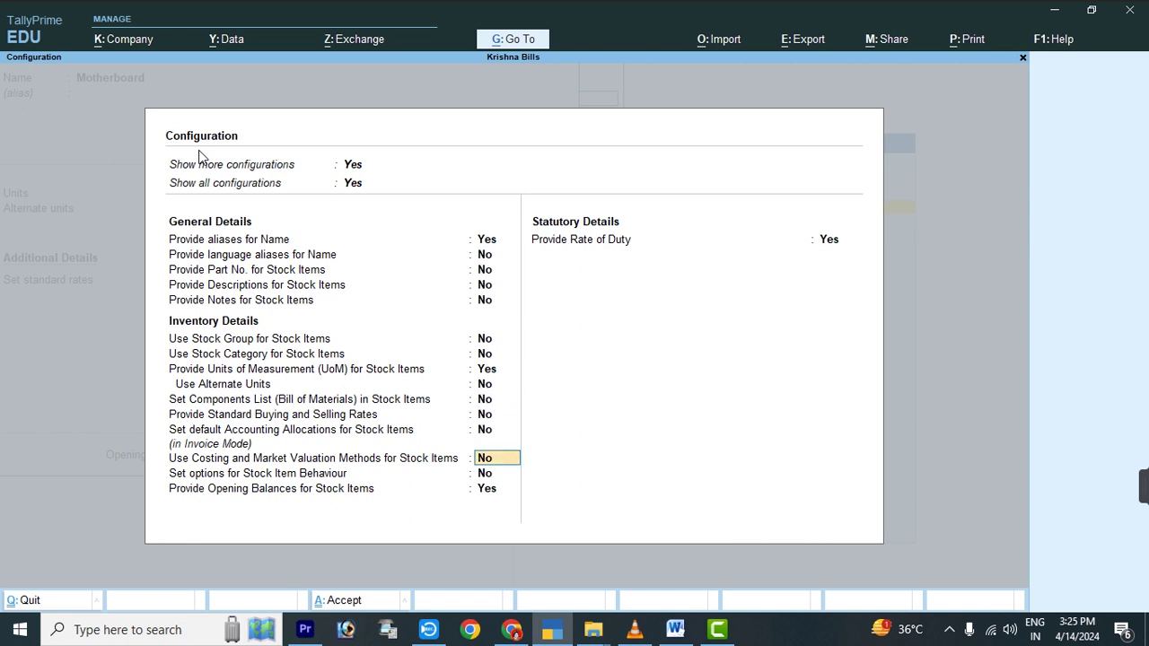
key(Return)
key(Return)
key(Return)
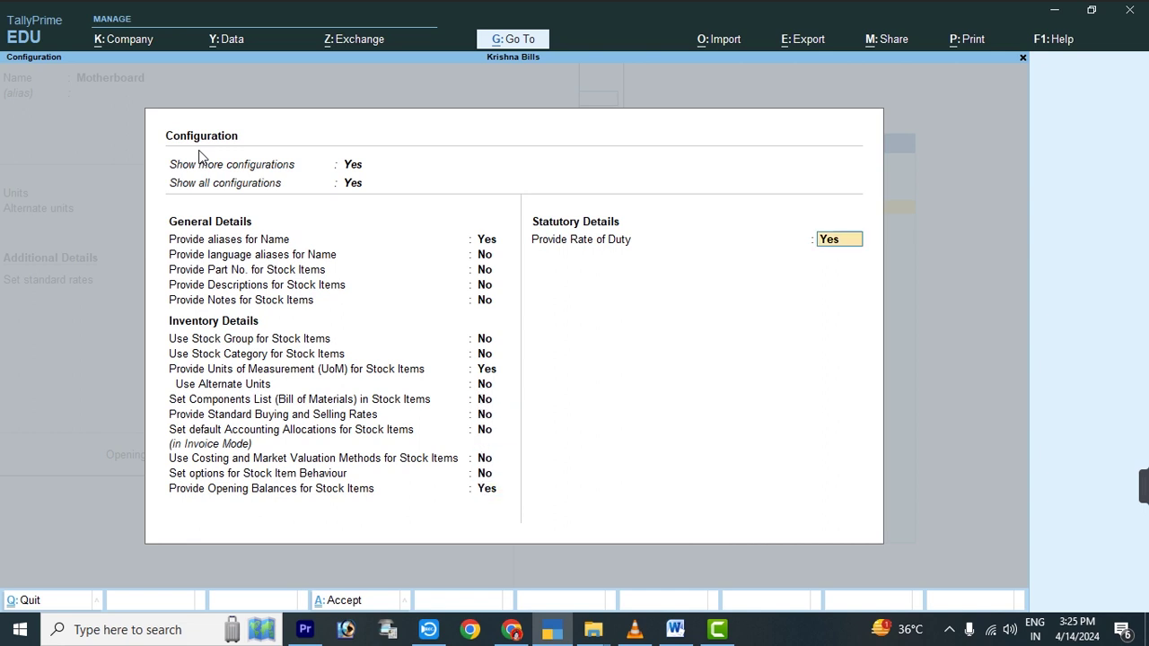
key(Return)
key(Return)
key(Return)
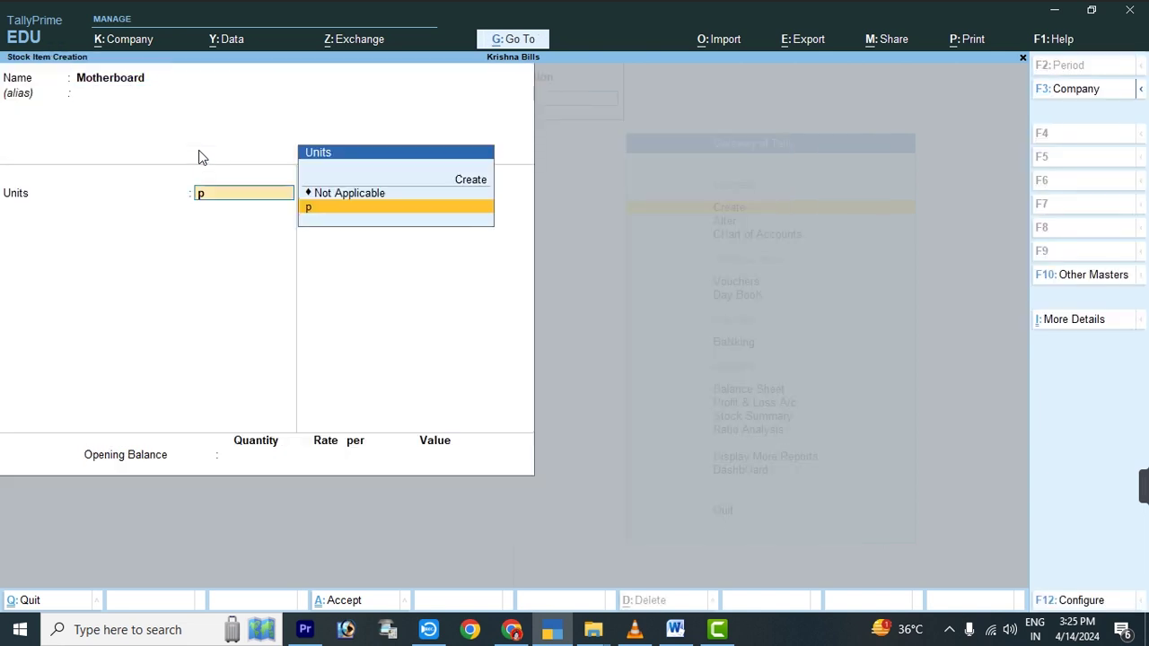
Step: Replace the stock item's name with "Sugar", leave the alias blank, and proceed to its units
key(Return)
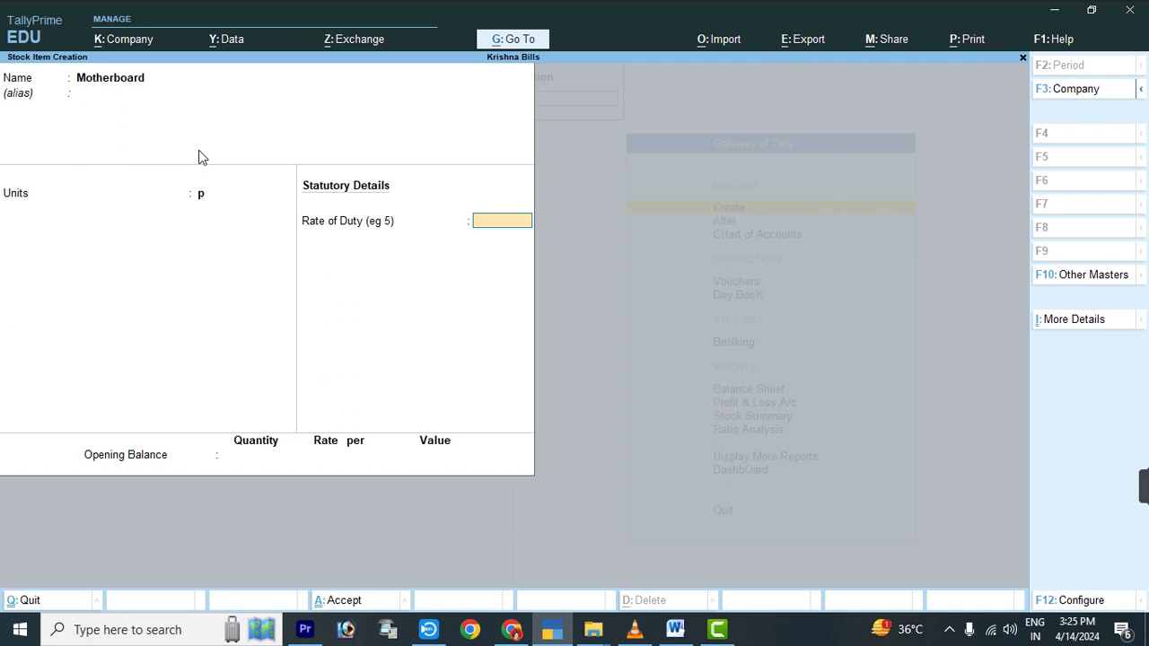
key(BackSpace)
key(BackSpace)
key(BackSpace)
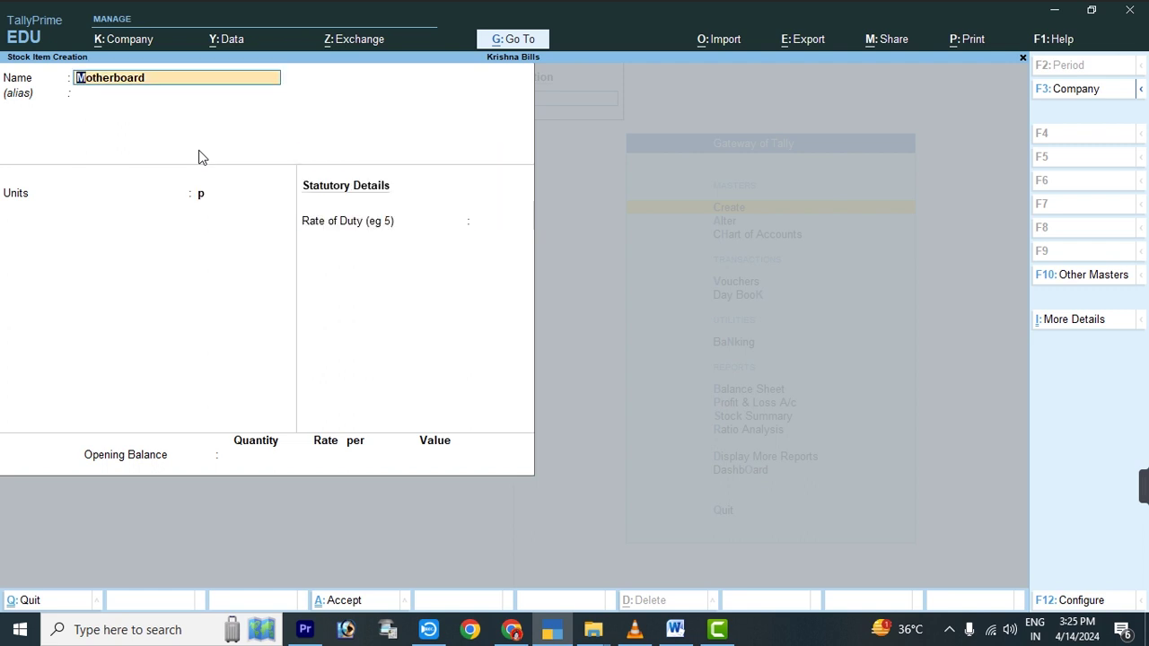
text(Suga)
key(Return)
key(Return)
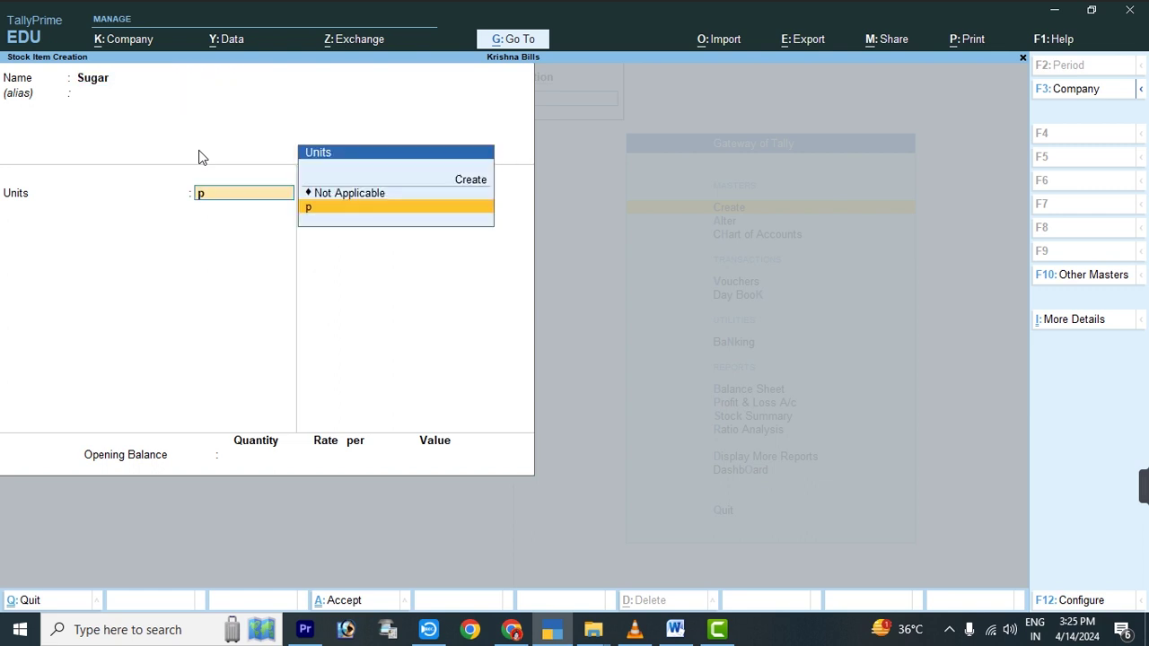
Step: Create a simple unit with symbol kg and 0 decimal places as the unit of Sugar
key(Up)
key(Up)
key(Return)
text(kg)
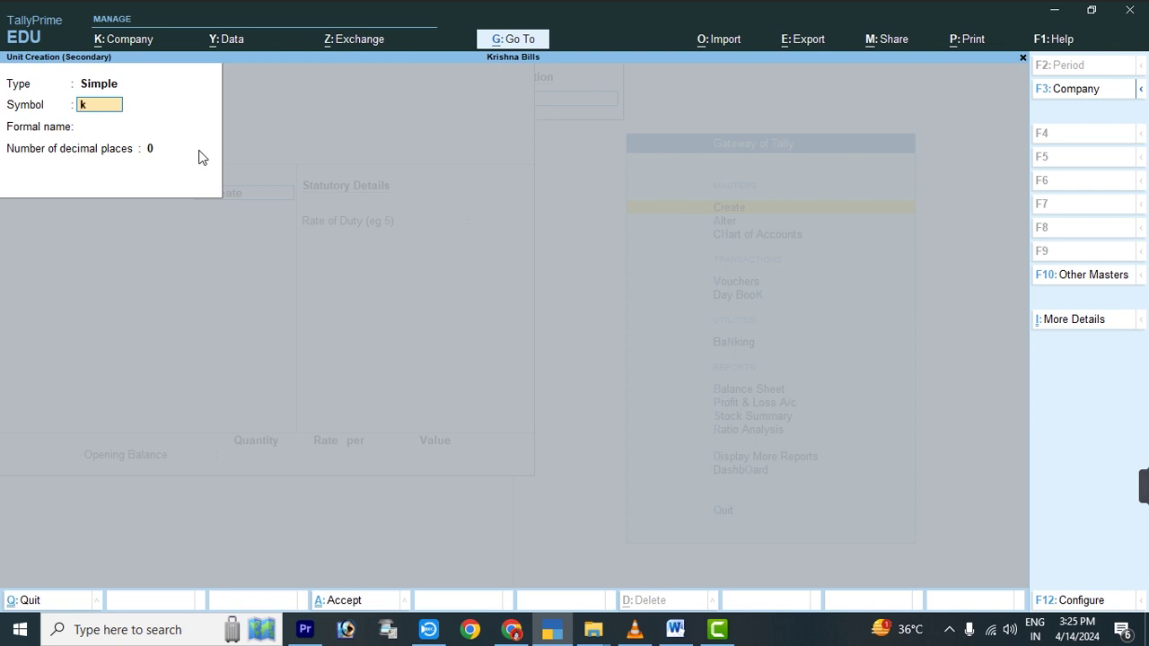
key(Return)
key(Return)
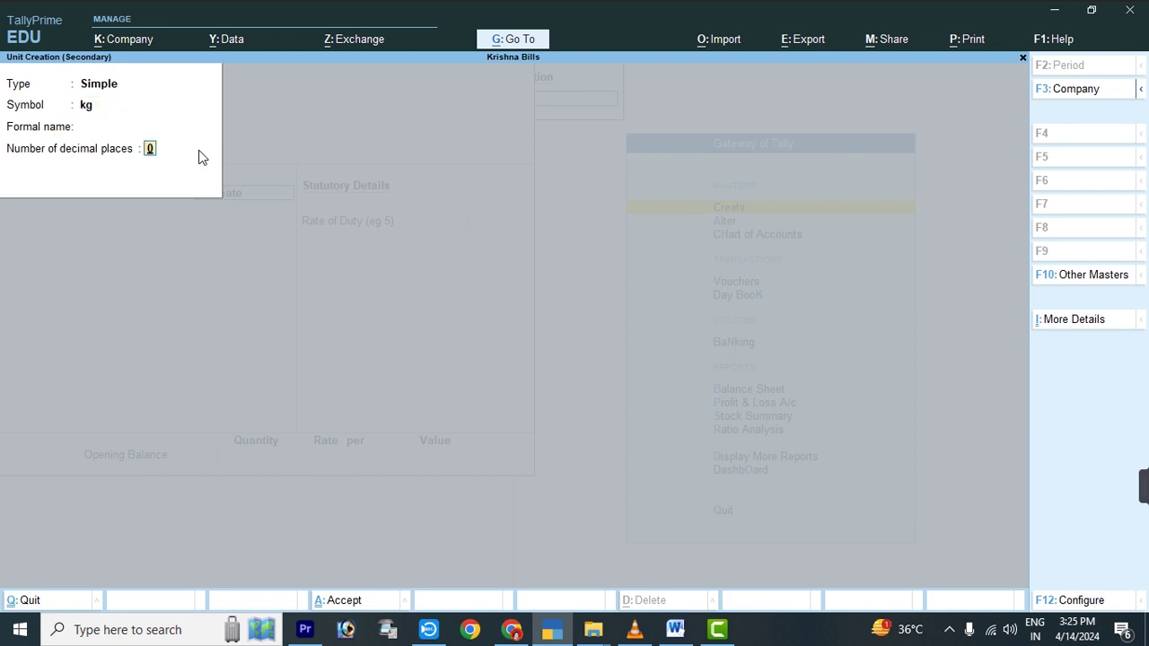
key(Return)
key(Return)
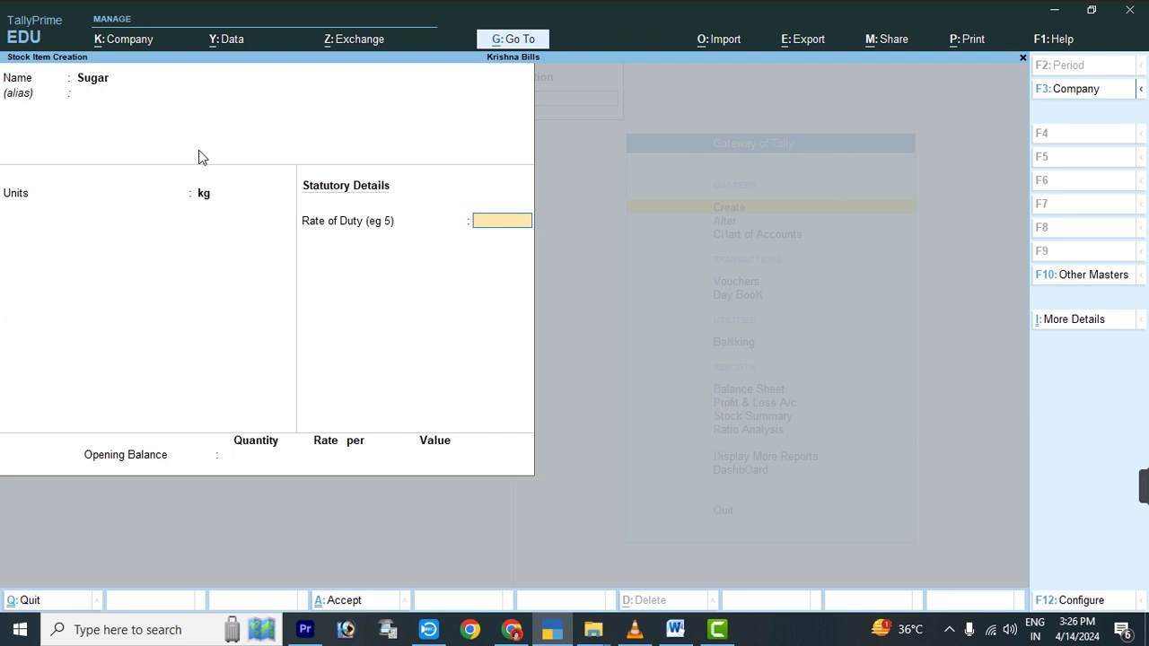
Step: Enable the use of alternate units in the stock item configuration and accept it
key(BackSpace)
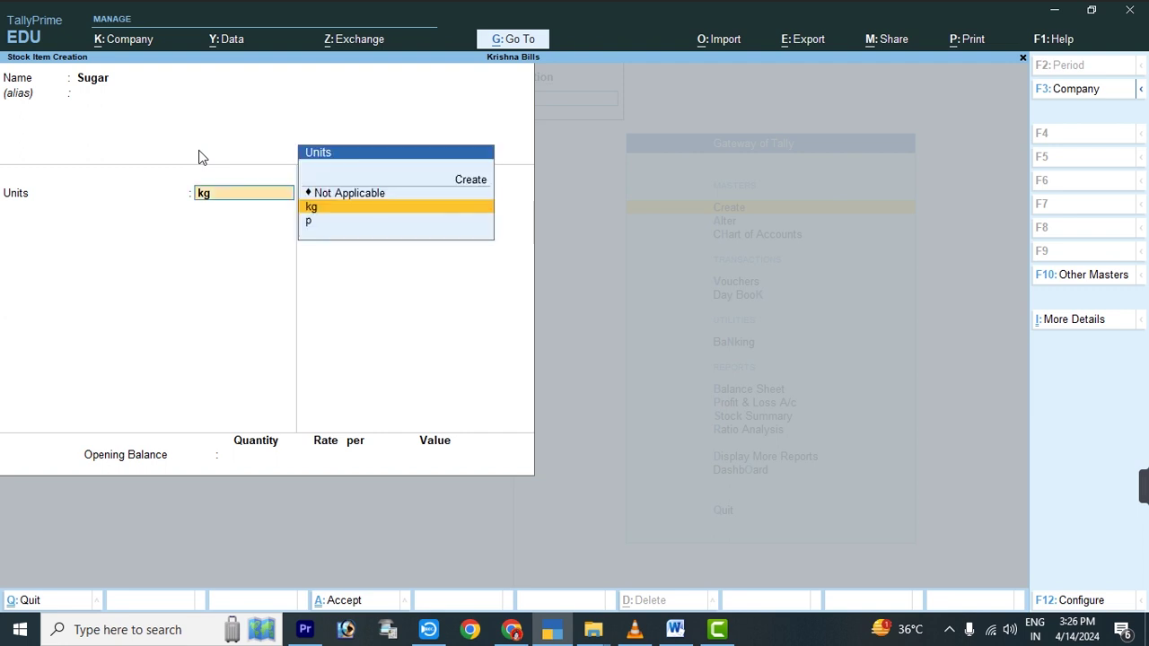
key(F12)
key(Down)
key(Down)
key(Down)
key(Down)
key(Down)
key(Down)
key(Down)
key(Down)
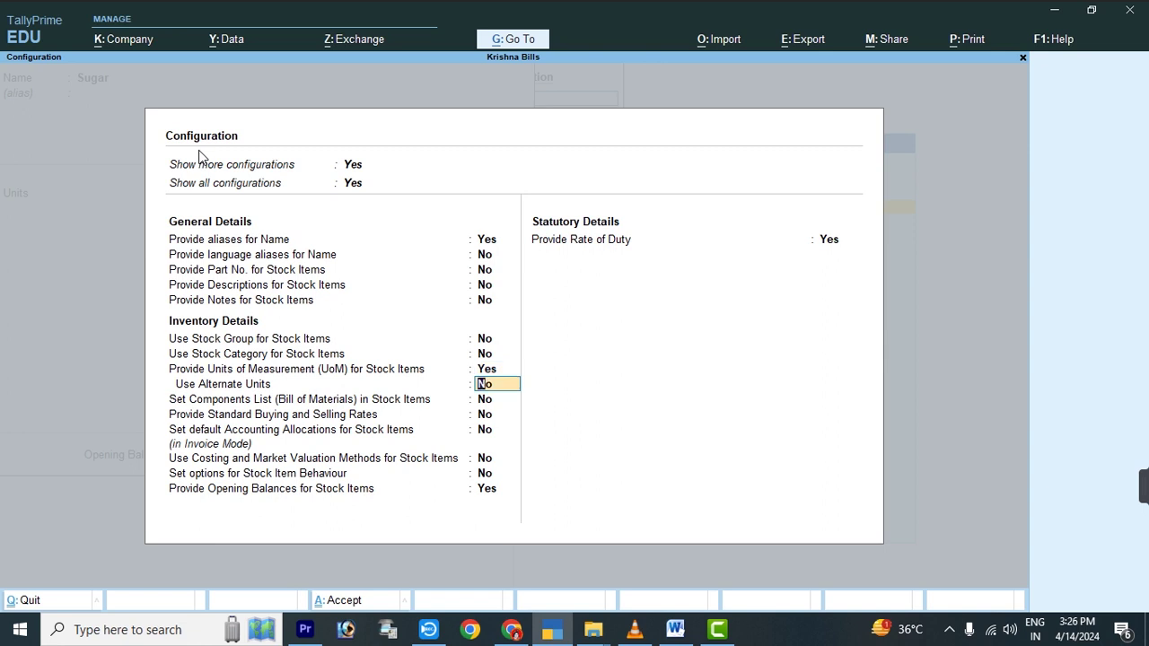
text(y)
key(Return)
key(ctrl+a)
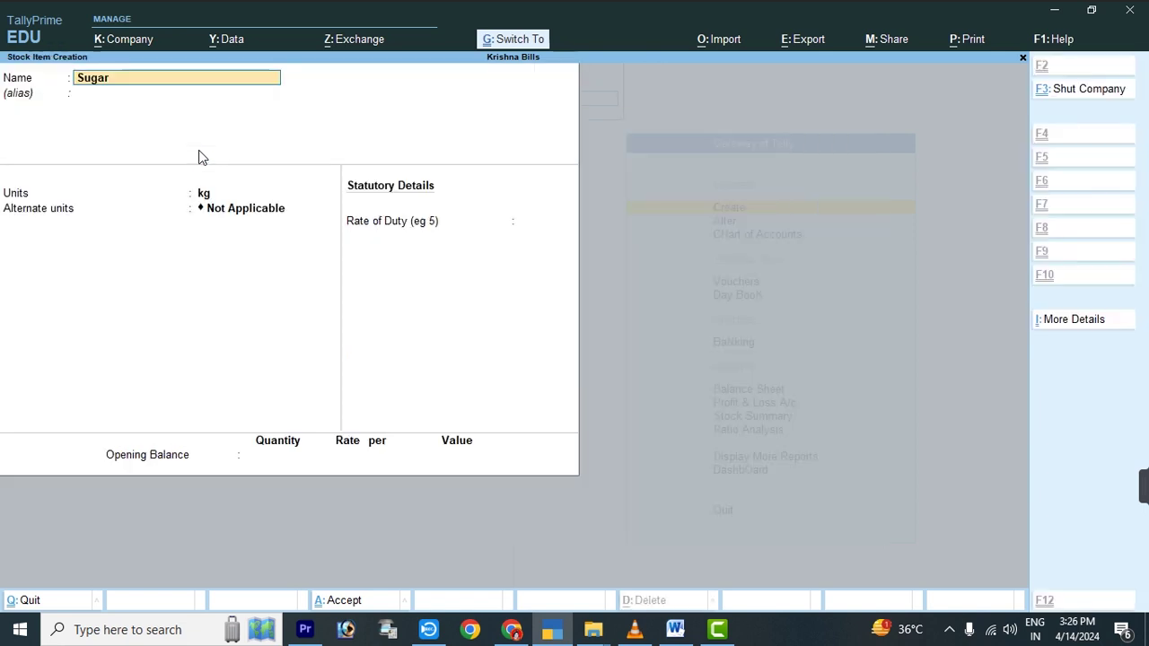
Step: Create a simple unit with symbol gm and 0 decimal places as the alternate unit of Sugar
key(Return)
key(Return)
key(Return)
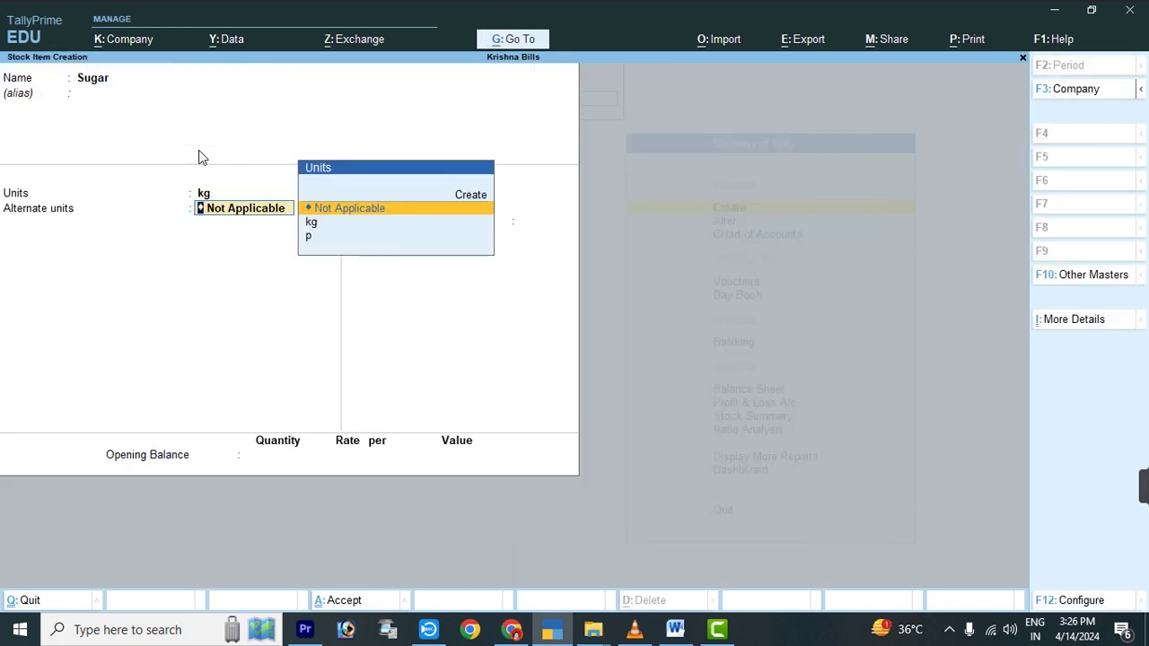
key(alt+c)
text(gm)
key(Return)
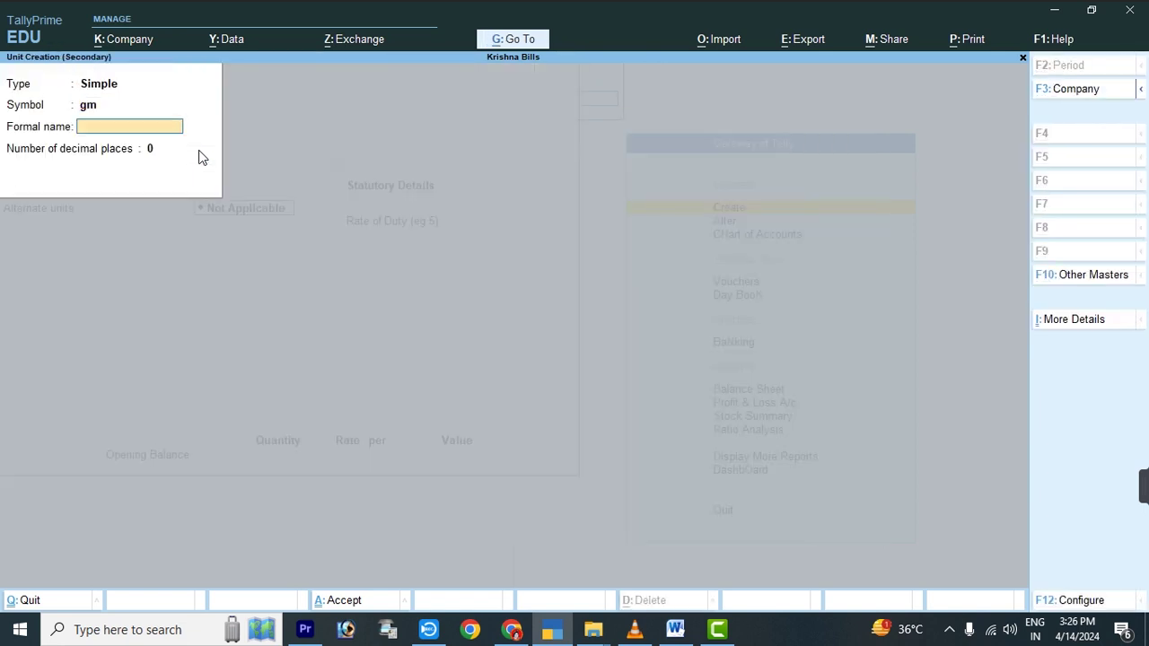
key(Return)
key(Return)
key(Return)
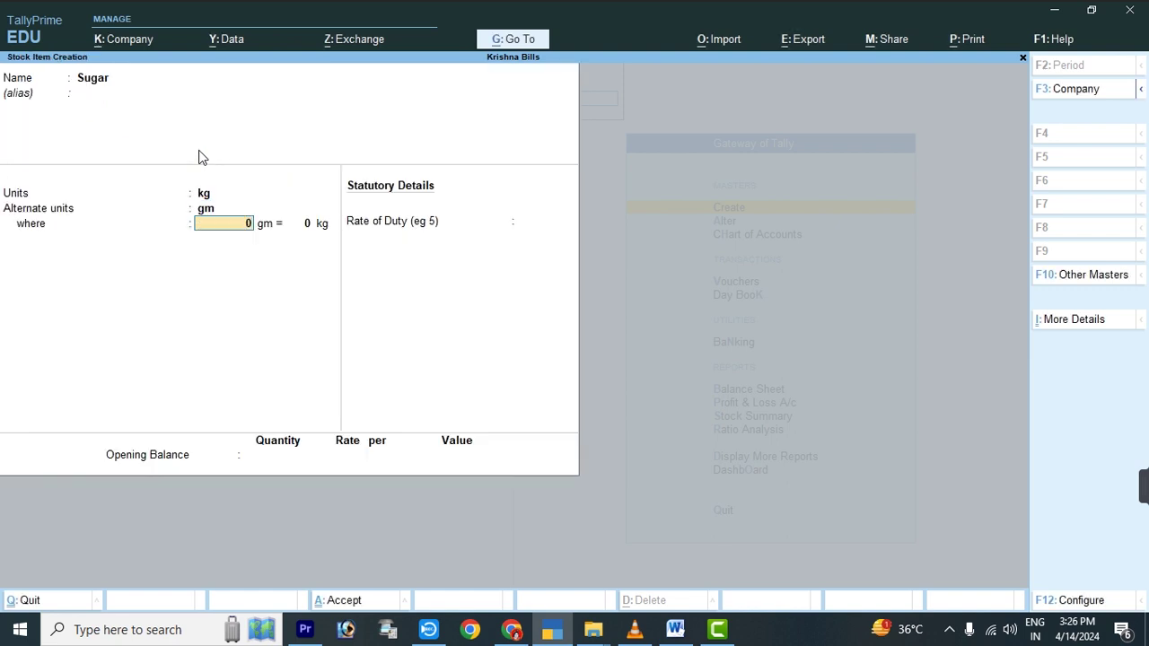
Step: Set the unit conversion to 1,000 gm = 1 kg and save Sugar without a rate of duty
text(1000)
key(Return)
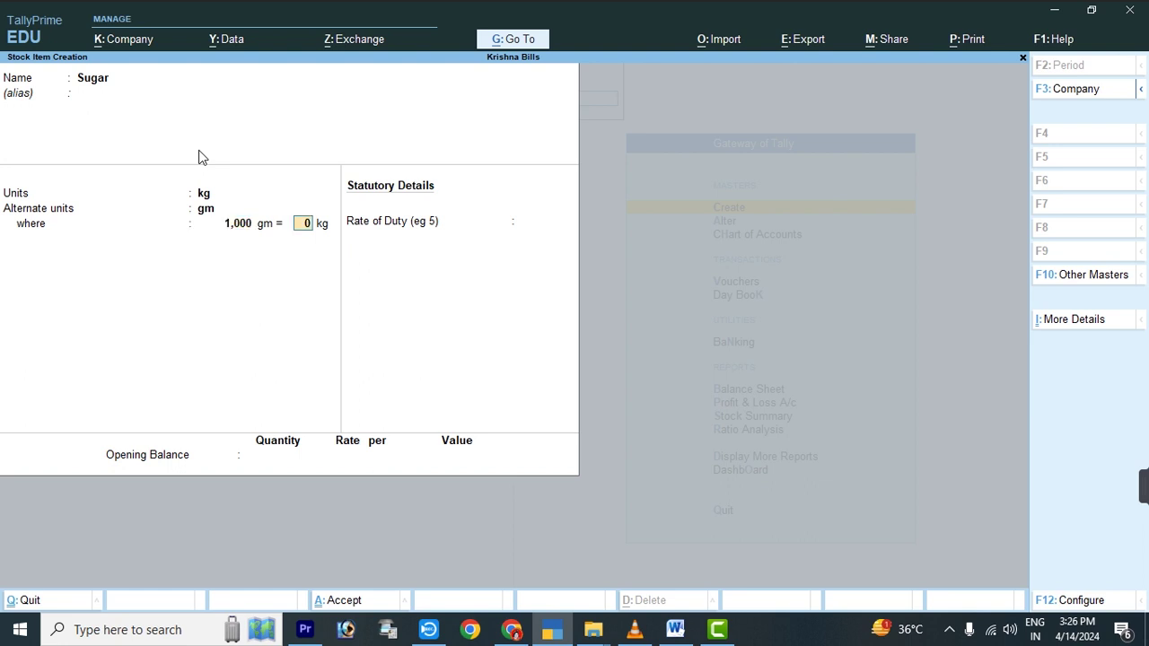
key(Return)
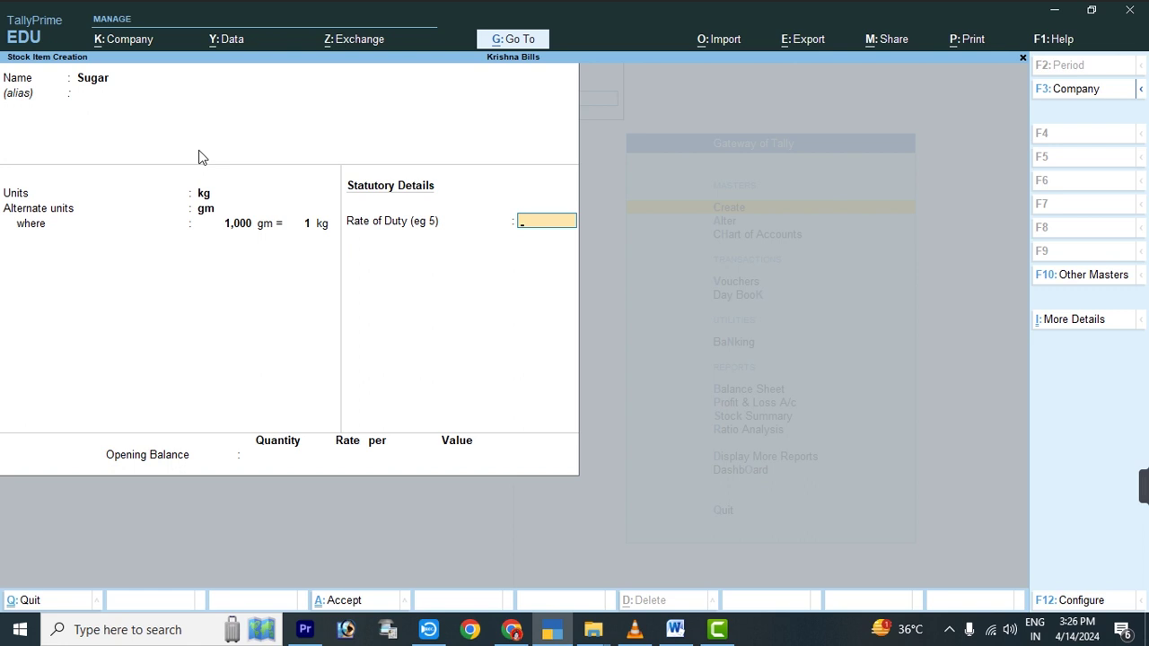
key(Return)
key(Return)
key(Return)
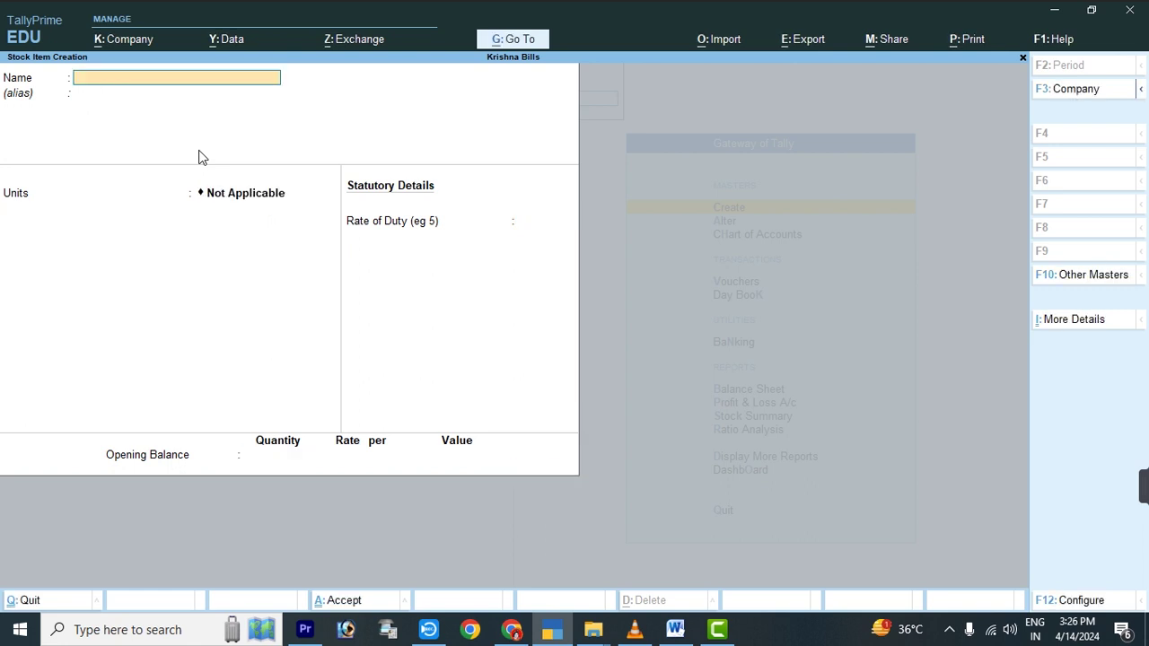
Step: Leave stock item creation for the Gateway of Tally and open a new sales voucher
key(Escape)
key(Escape)
key(Down)
key(Down)
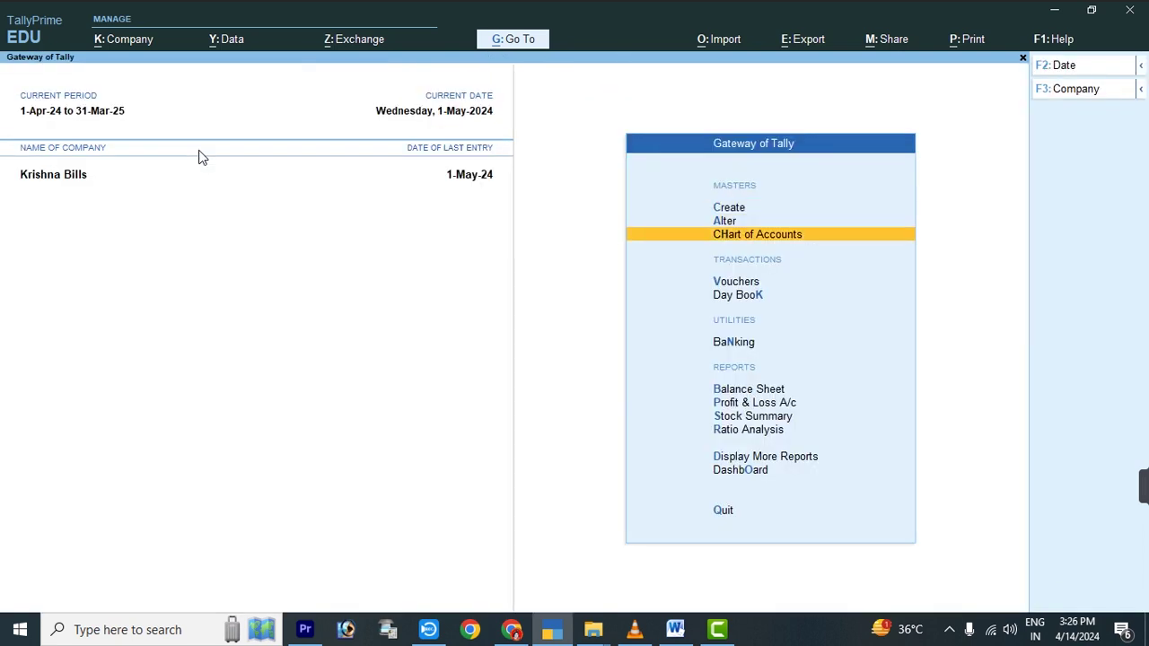
key(Down)
key(Return)
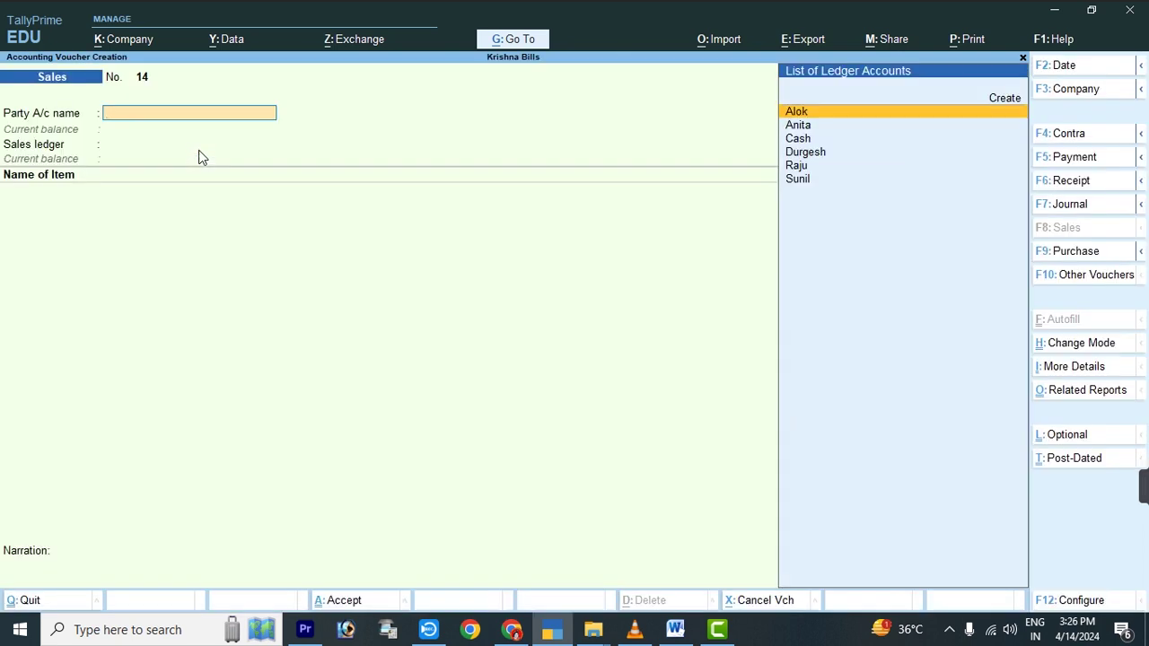
Step: Choose the second listed party account, keep its default dispatch and party details, and select the Sale ledger
key(Down)
key(Return)
key(Return)
key(Return)
key(Return)
key(Return)
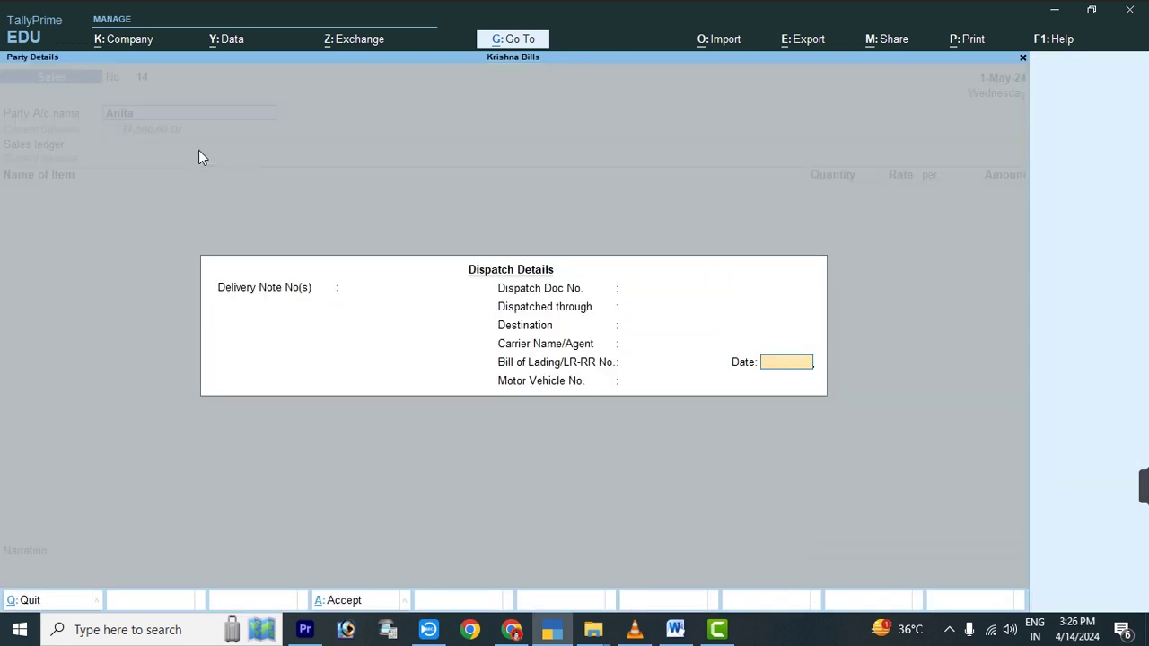
key(Return)
key(Return)
key(Return)
key(Return)
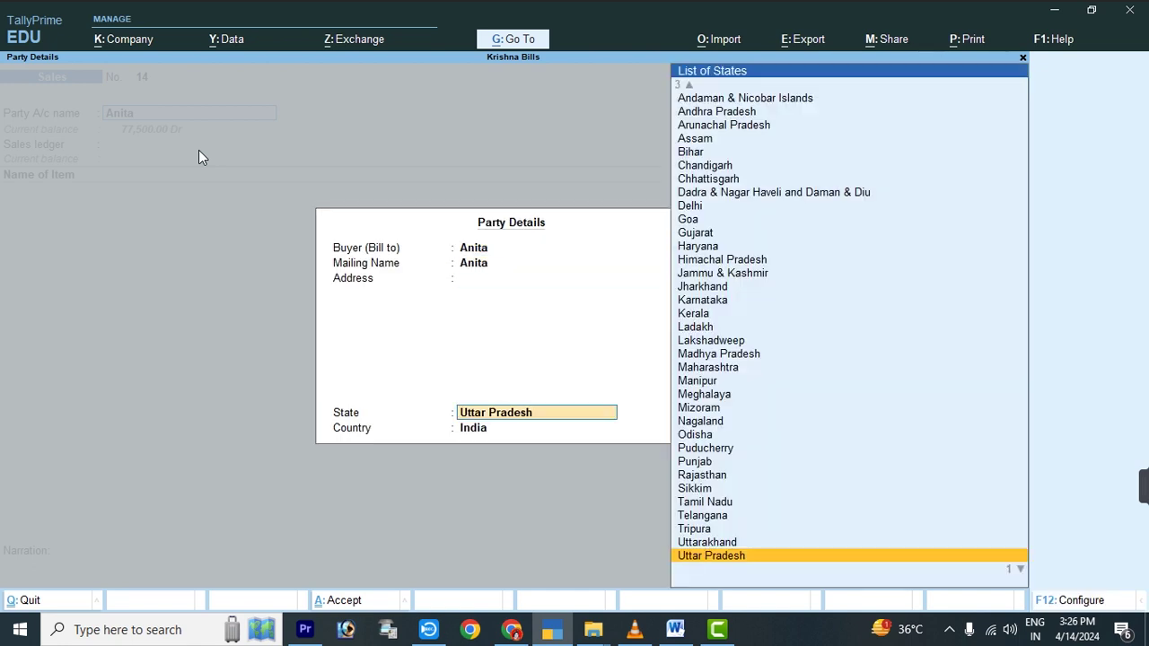
key(Return)
key(Return)
key(Return)
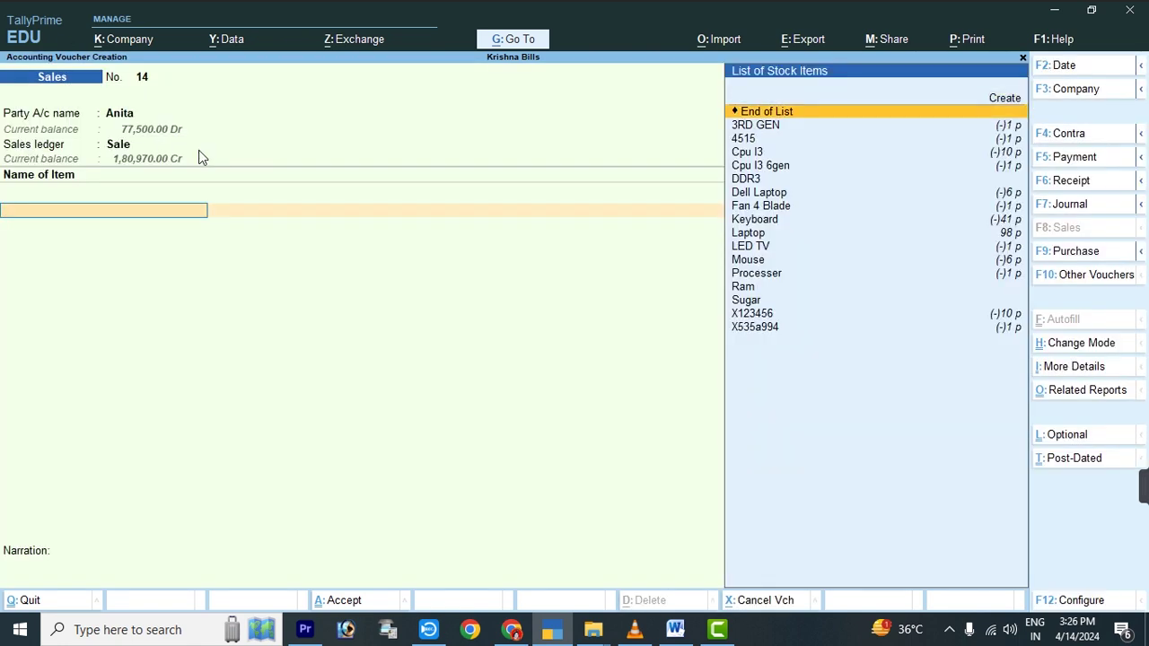
Step: Add the item Sugar to the sales voucher with a quantity of 2 kg
text(Suga)
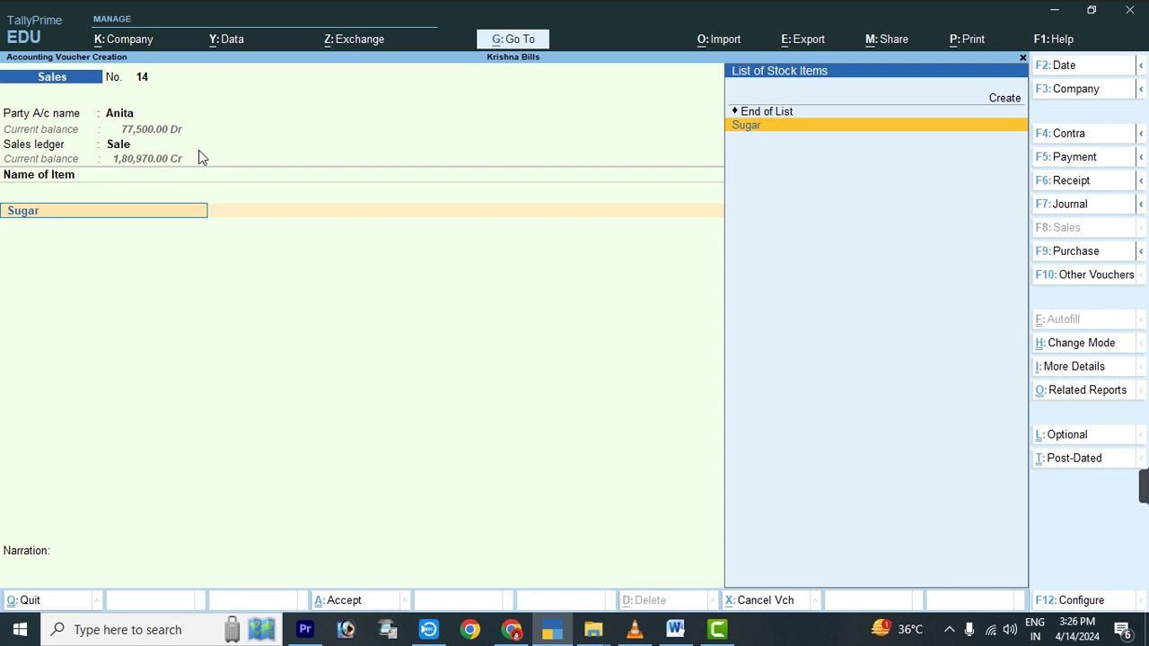
text(r)
key(Return)
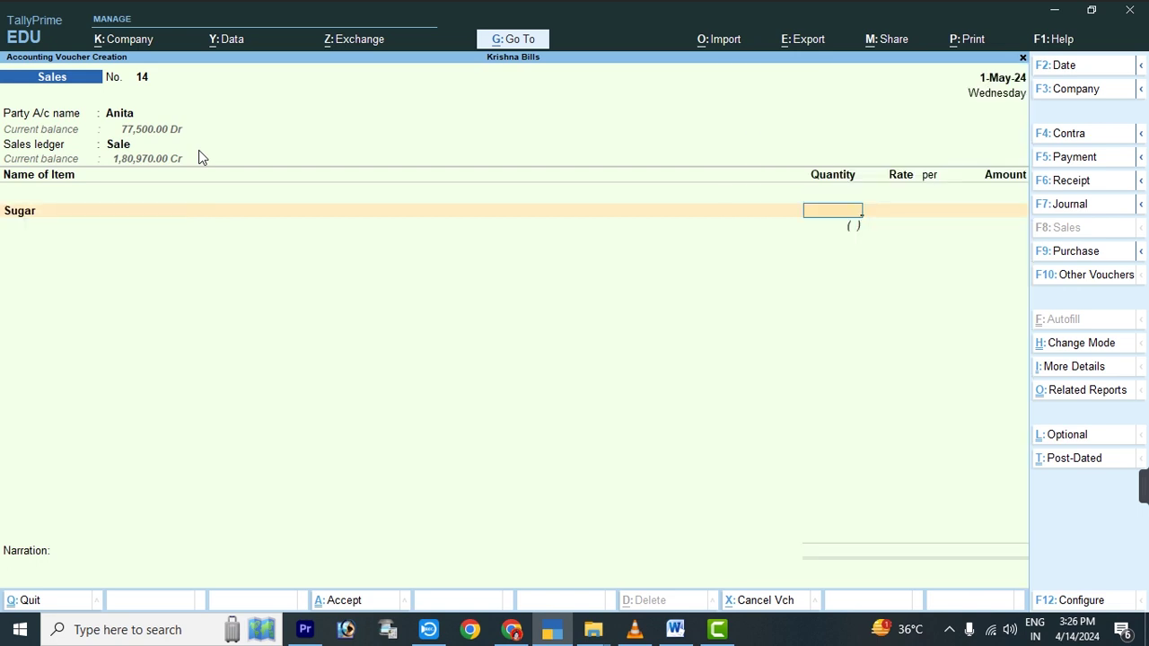
text(2)
key(Return)
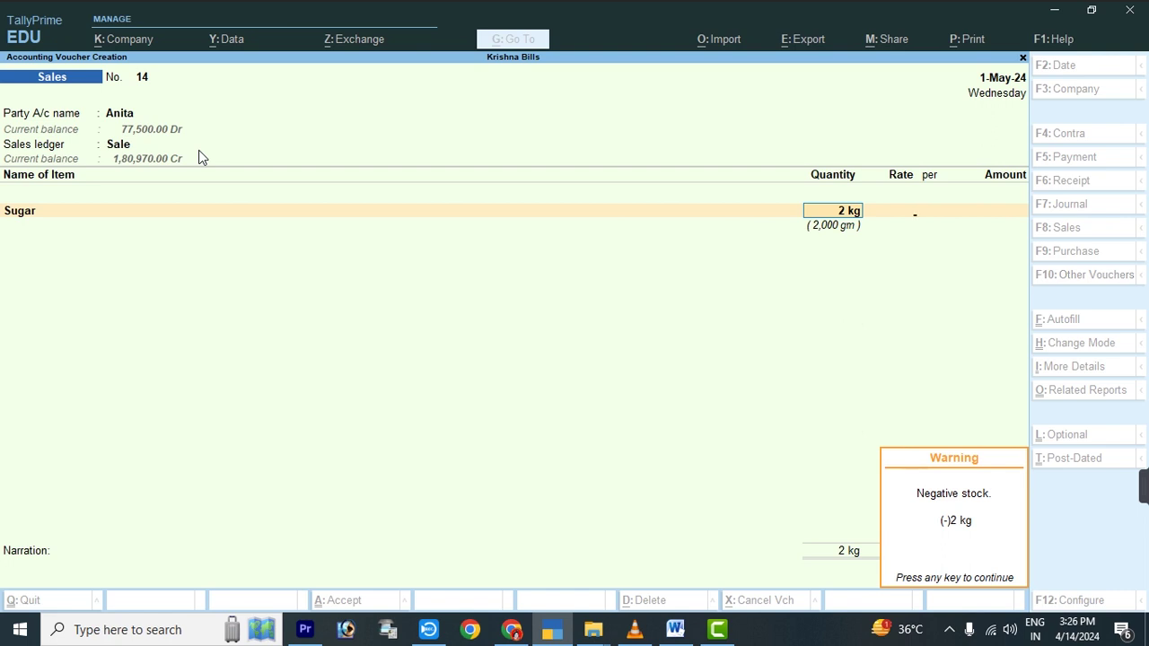
key(Return)
Step: Change Sugar's quantity in the voucher to 1.2
key(BackSpace)
text(1.2)
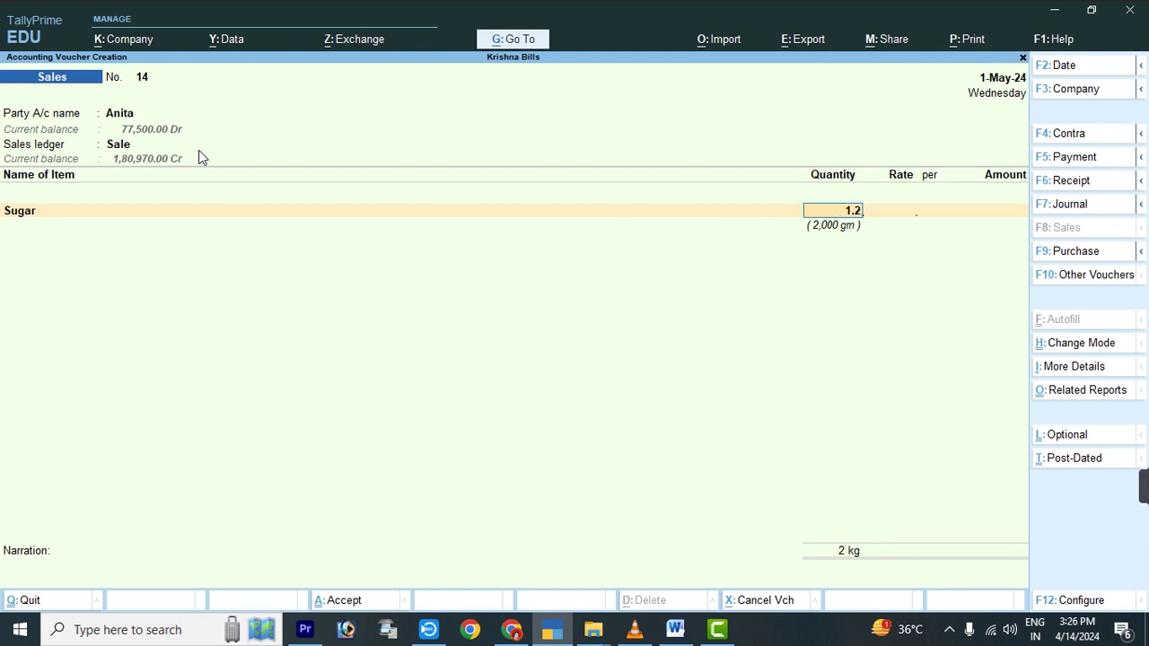
key(Return)
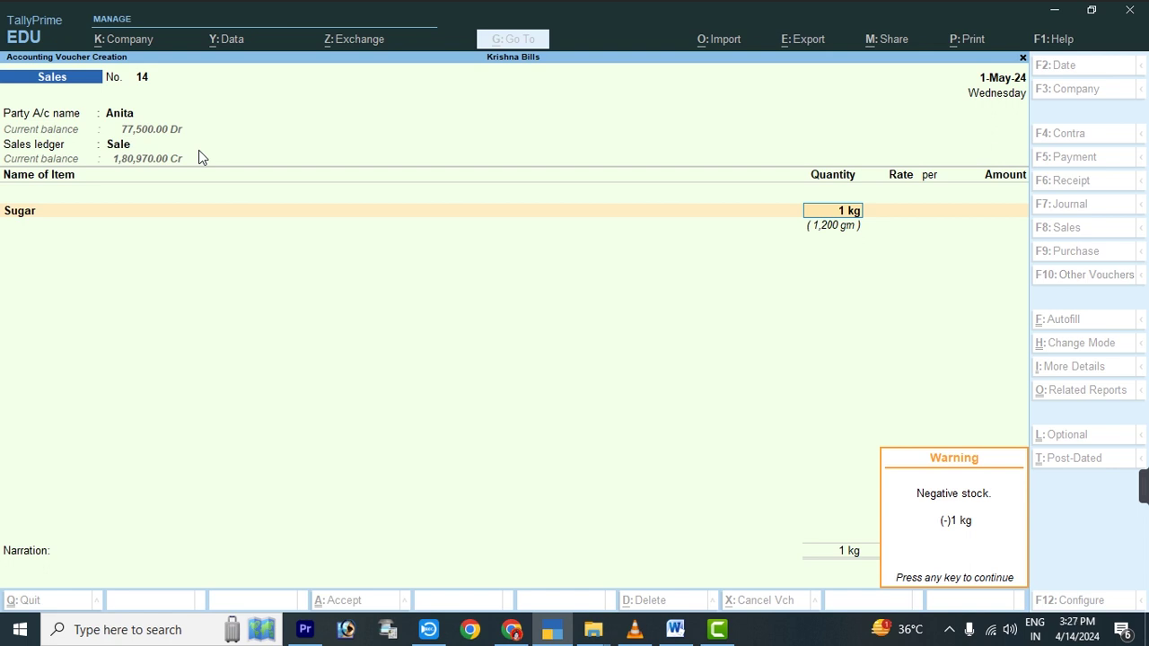
Step: Go back to the Sugar line in the voucher and open its stock item for alteration at the Units field
key(BackSpace)
key(BackSpace)
key(BackSpace)
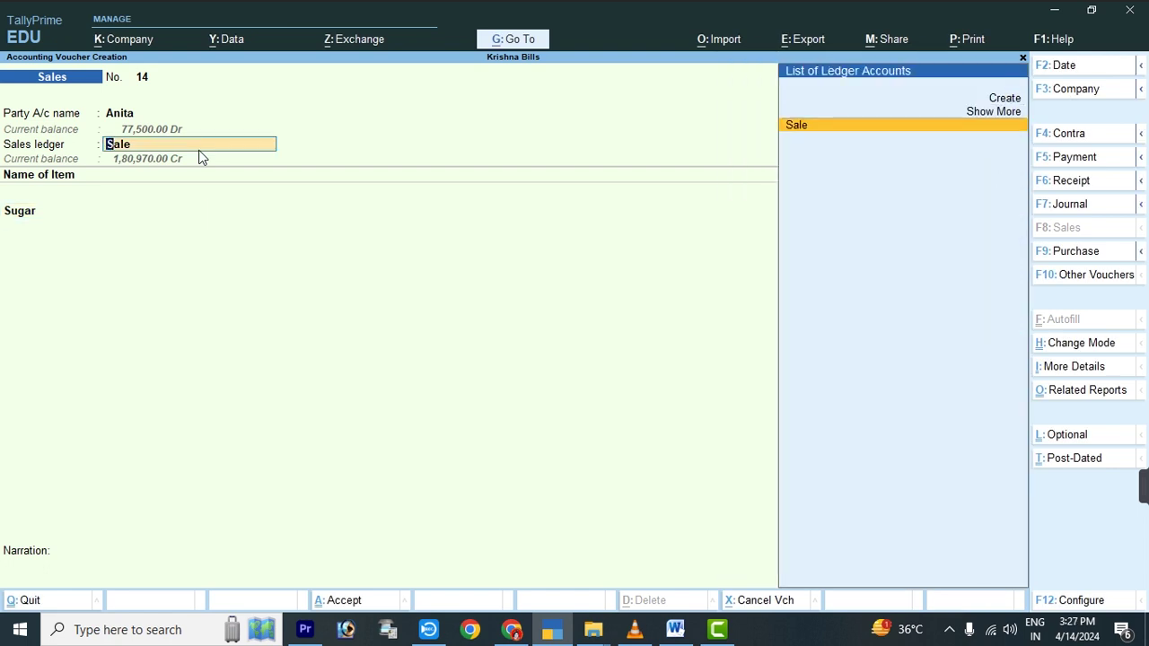
key(Return)
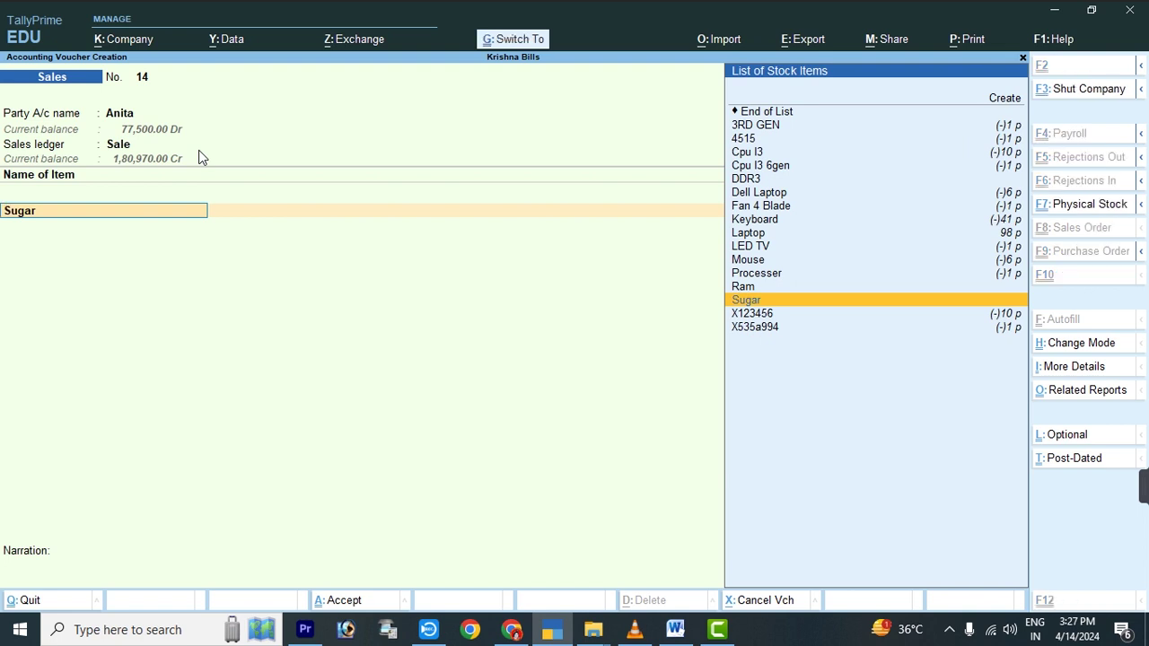
key(ctrl+Return)
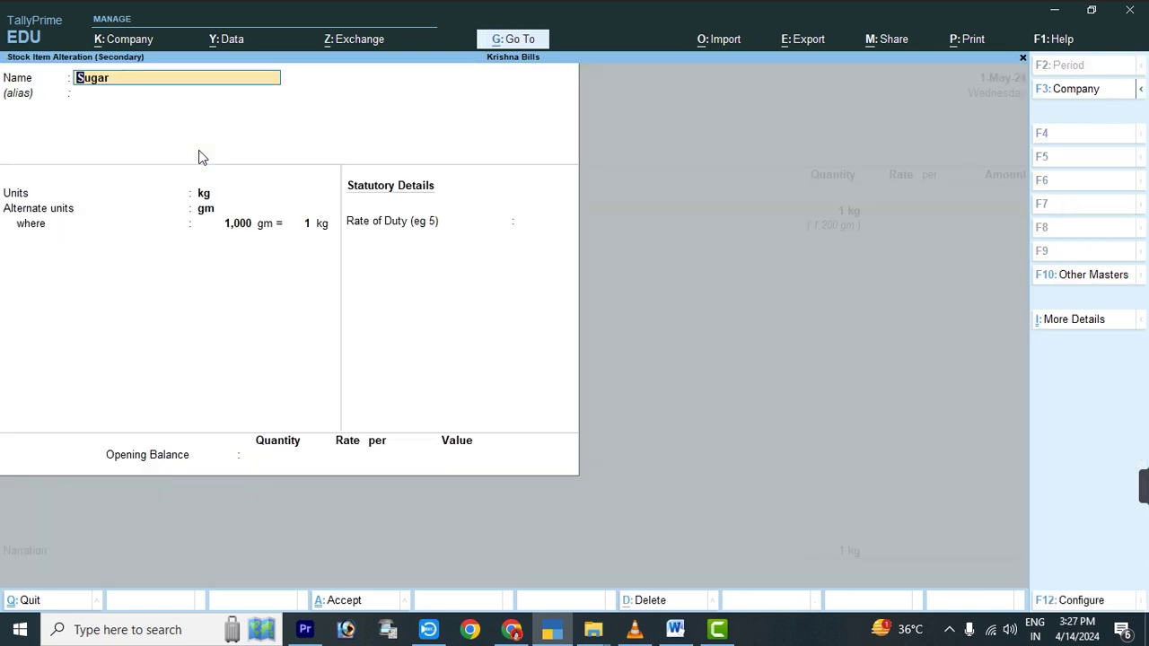
key(Return)
key(Return)
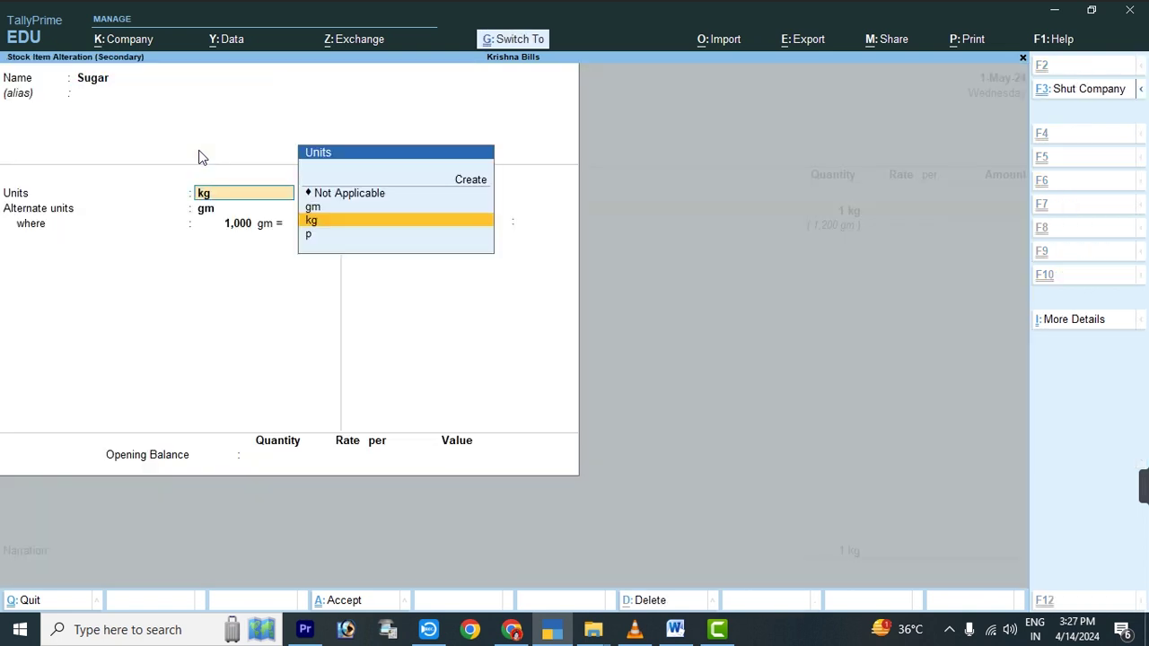
Step: Set the kg unit's number of decimal places to 3 and accept Sugar's remaining stock item details
key(ctrl+Return)
key(Return)
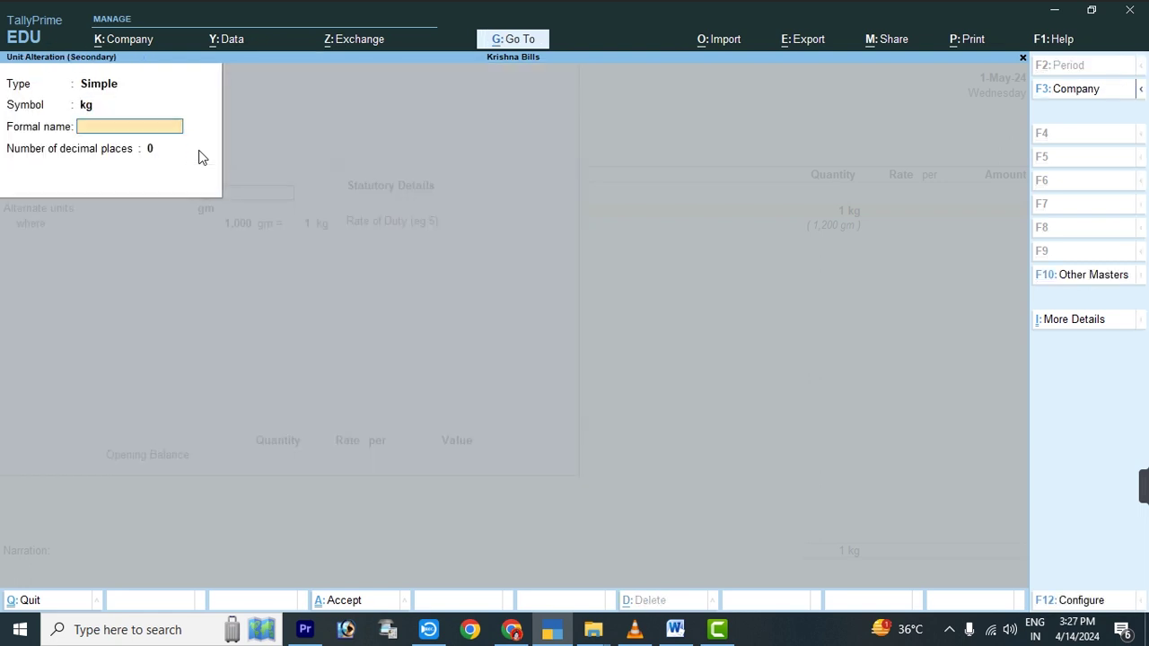
key(Return)
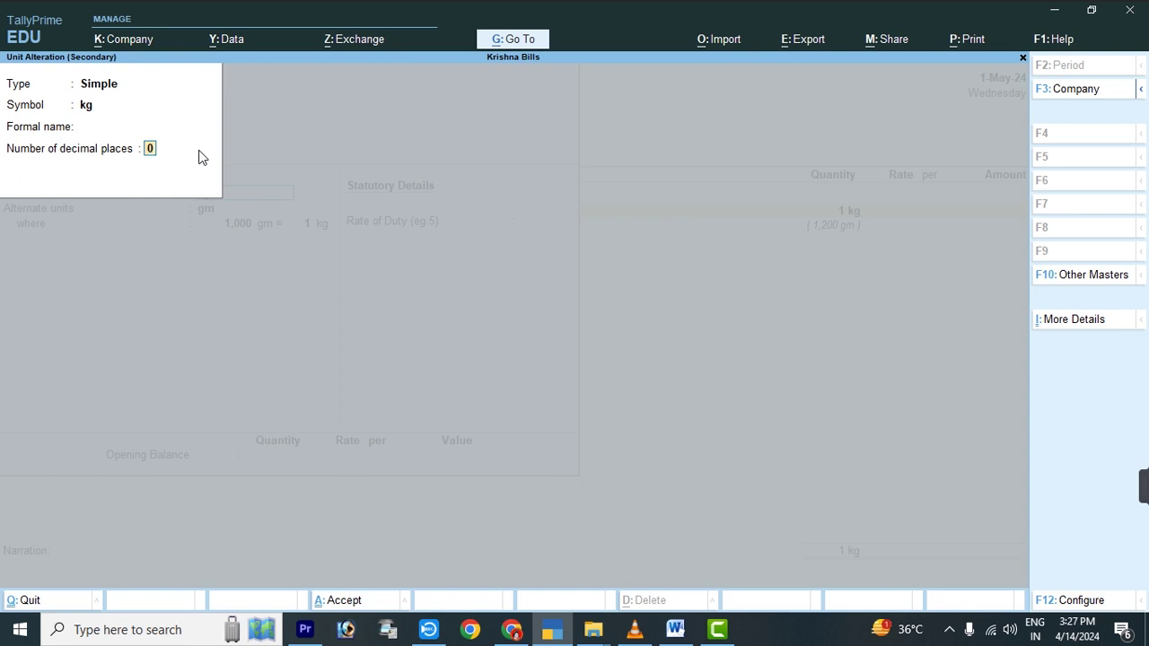
text(3)
key(Return)
key(Return)
key(Return)
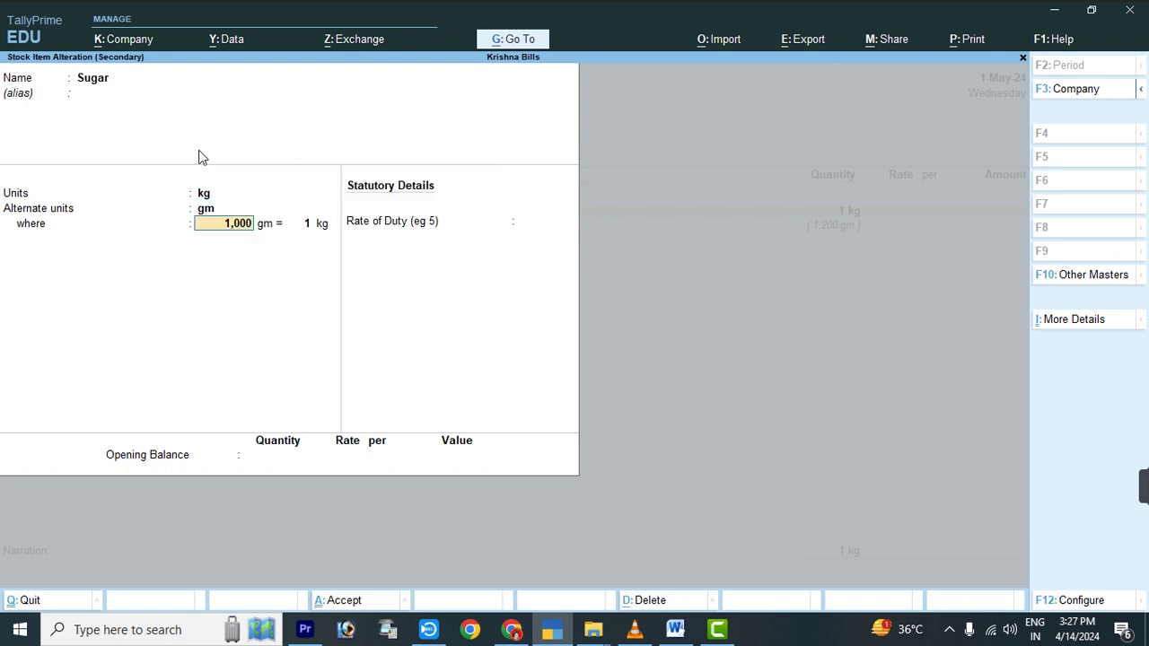
key(Return)
key(Return)
key(Return)
key(Return)
key(Return)
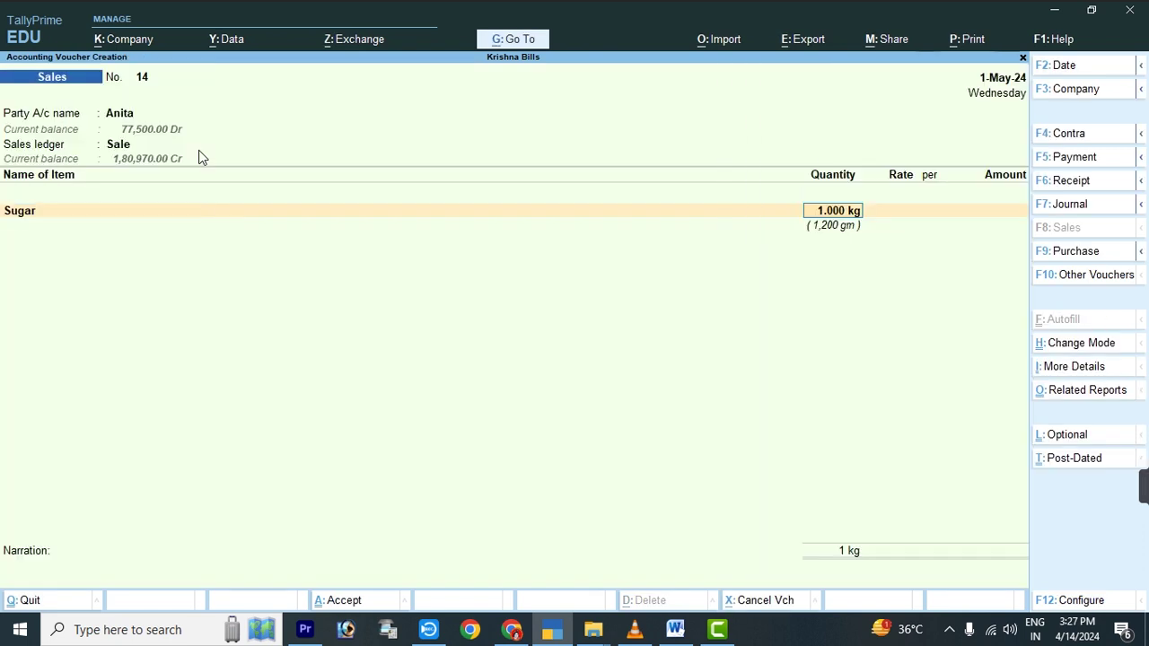
Step: Enter 1.2 kg as Sugar's quantity and 40 as its rate in the sales voucher
text(1.2)
key(Return)
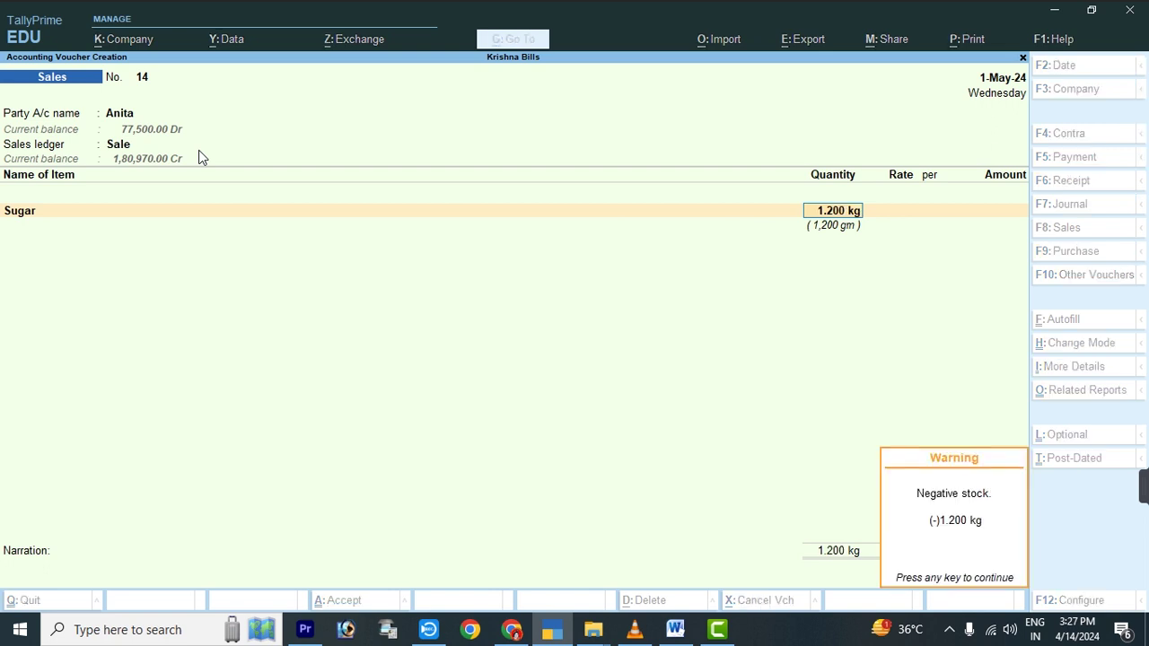
key(Return)
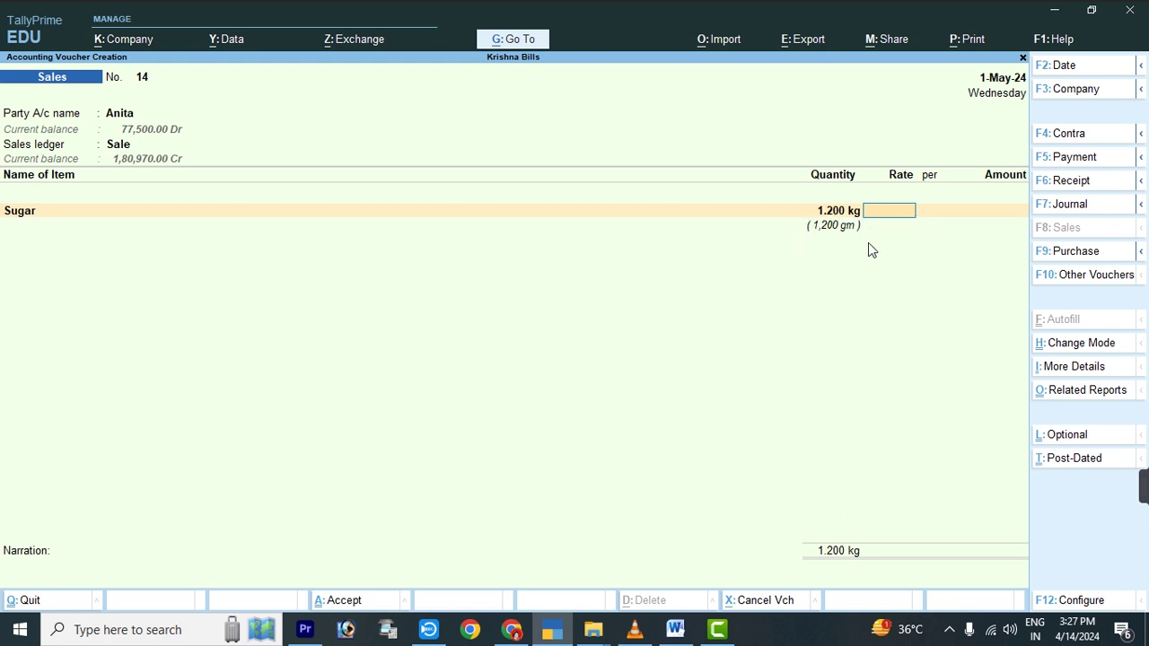
text(40)
key(Return)
key(Return)
key(Return)
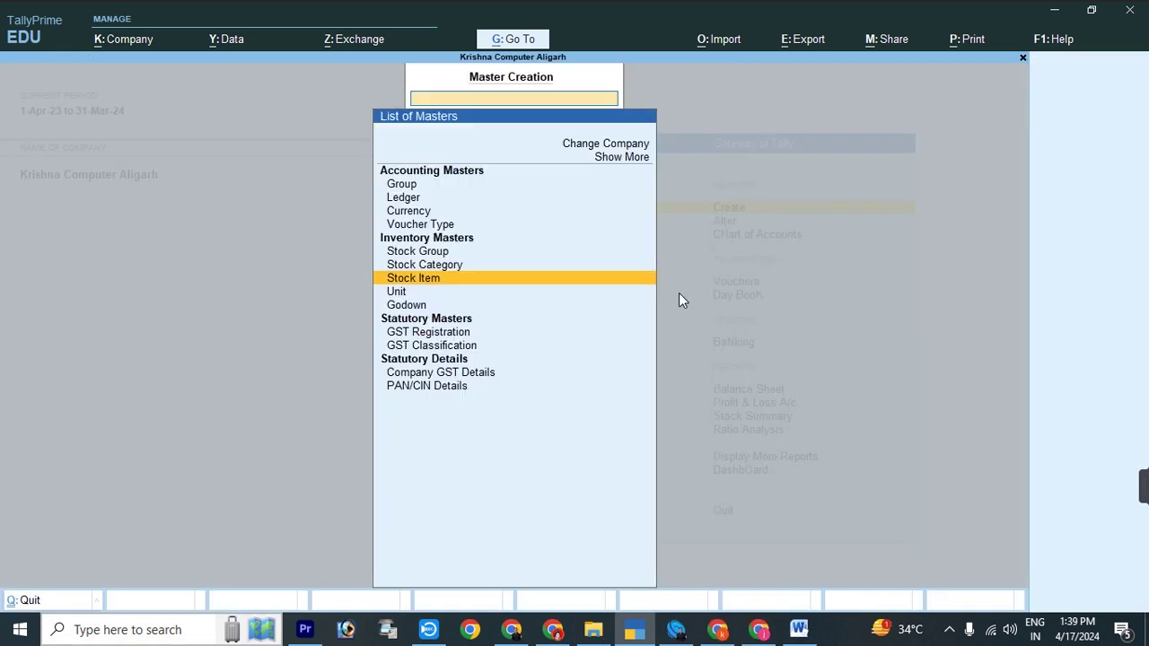
Step: Open the stock item creation configuration and go through its options to Set Components List (Bill of Materials)
key(Return)
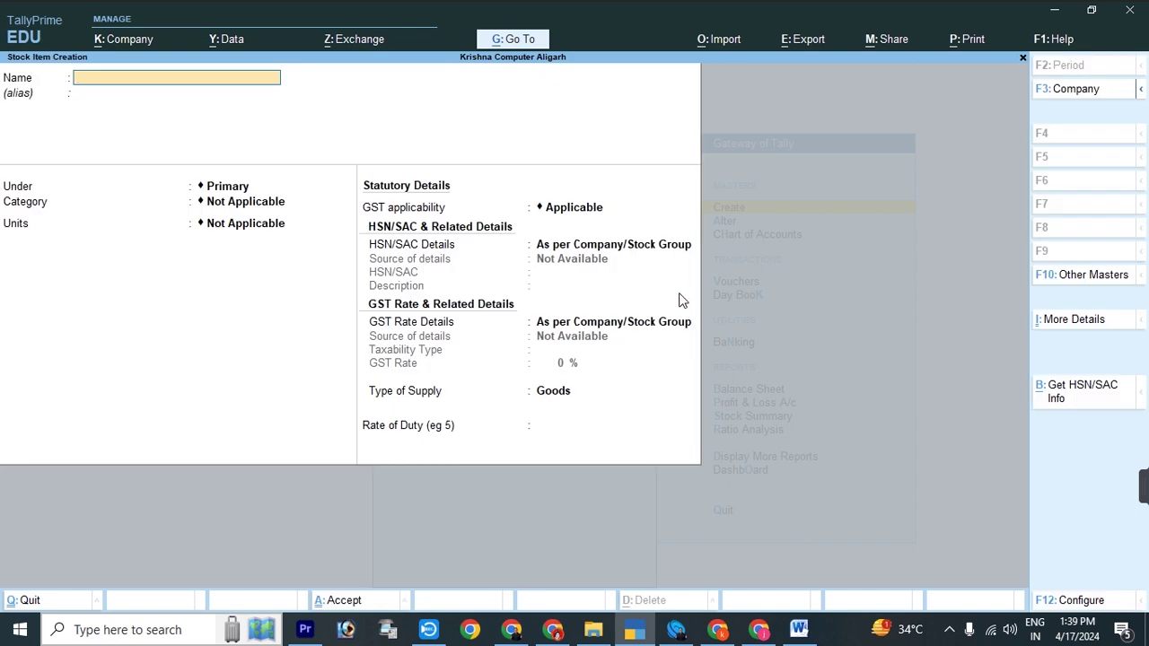
key(F12)
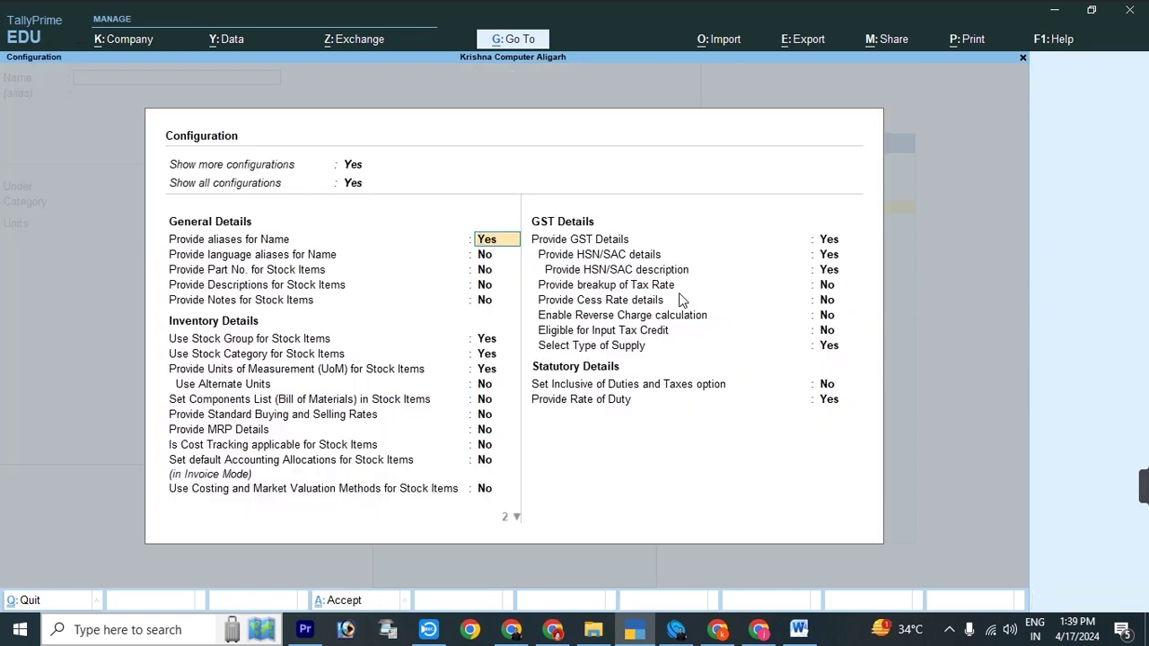
key(Return)
key(Return)
key(Return)
key(Return)
key(Return)
key(Return)
key(Return)
key(Return)
key(Return)
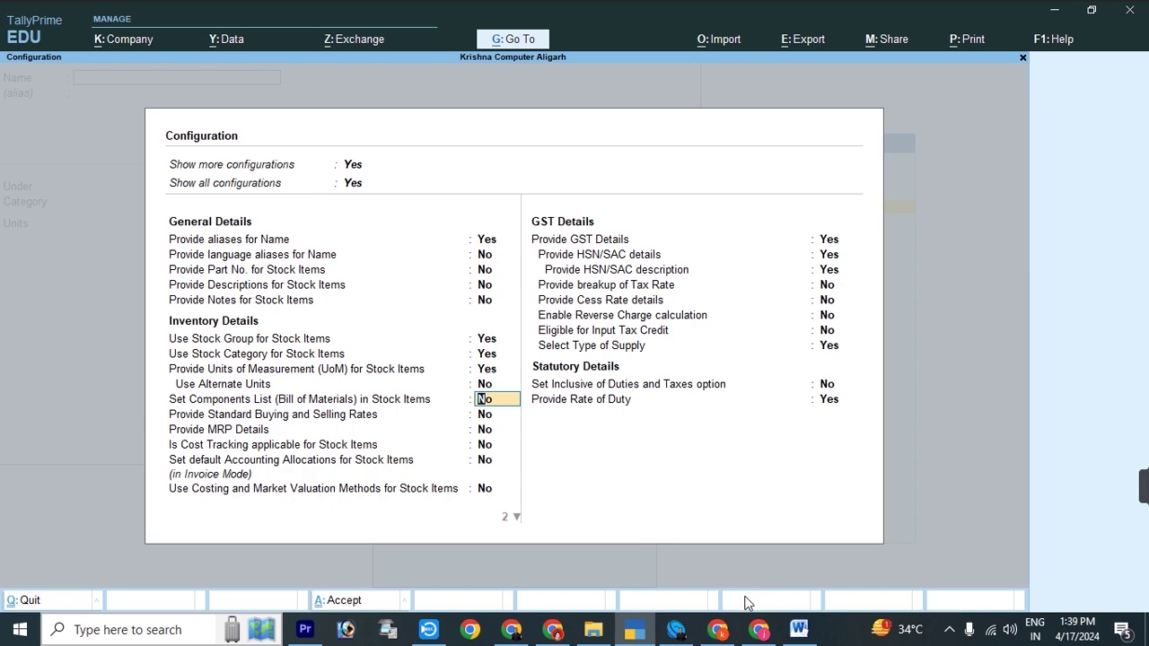
Step: Switch to the Word document, review the Purchase Stock and Assemble 10 Pcs Computer tables, and return to TallyPrime
click(802, 631)
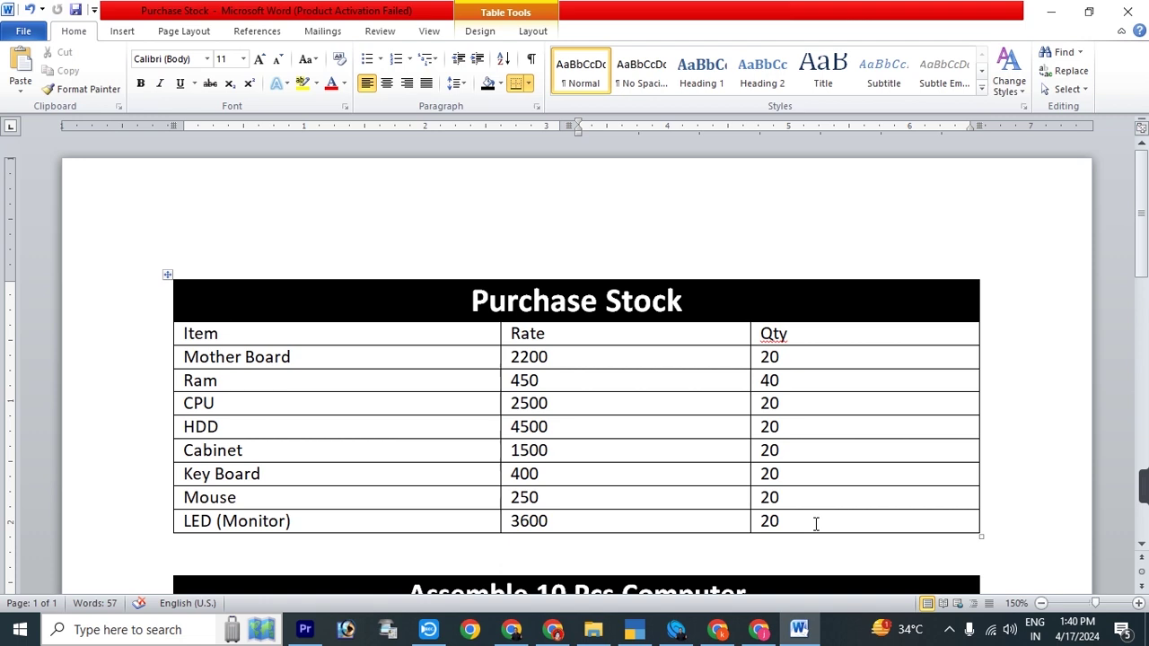
scroll(816, 525, down, 3)
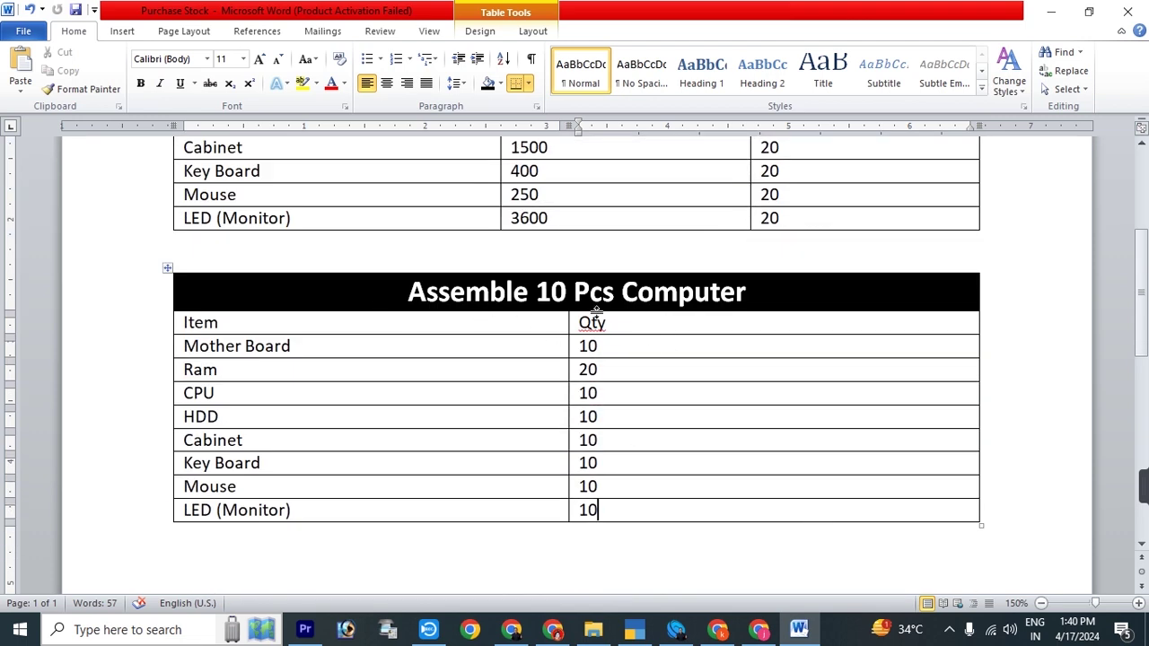
scroll(633, 316, up, 3)
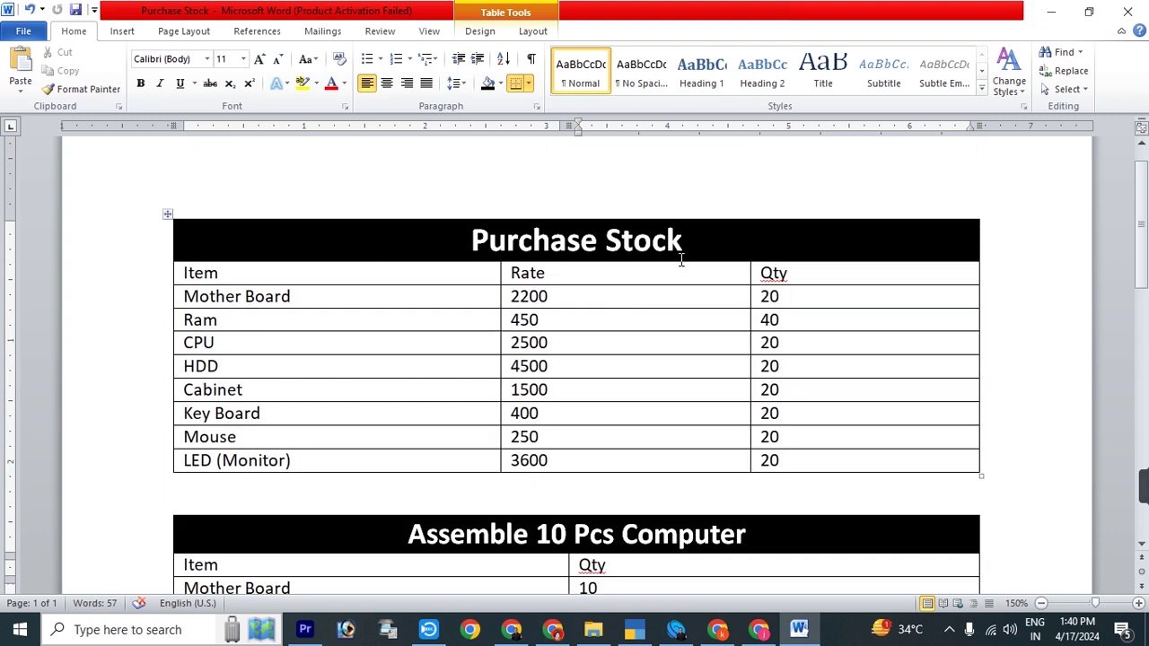
scroll(685, 476, down, 3)
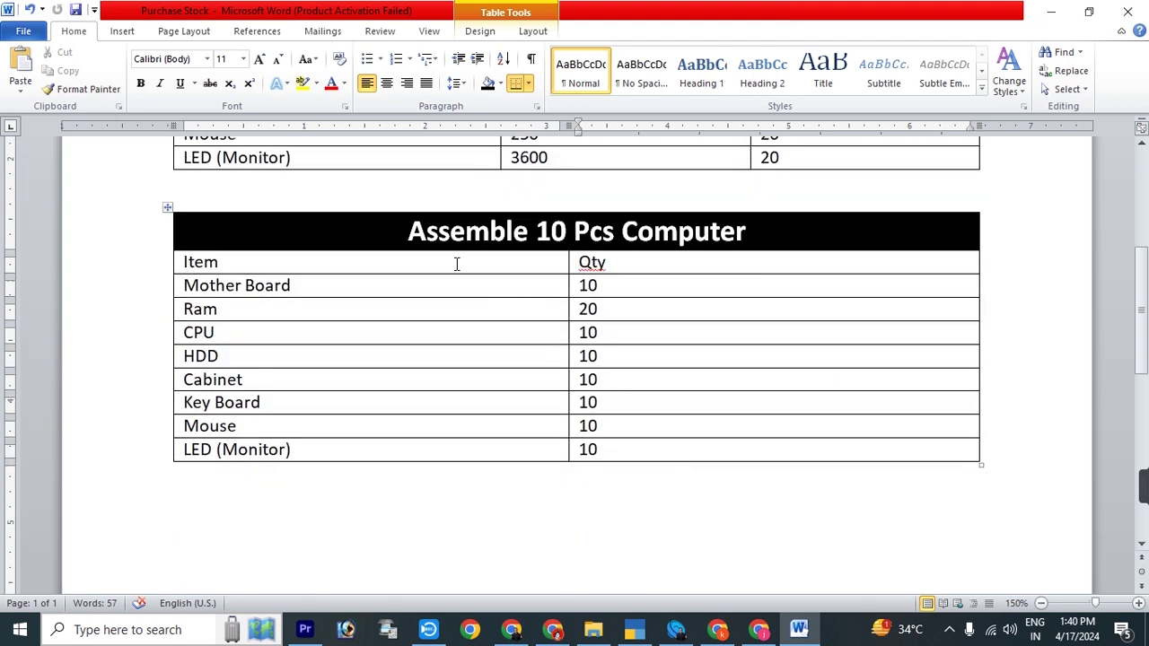
drag(408, 232, 722, 247)
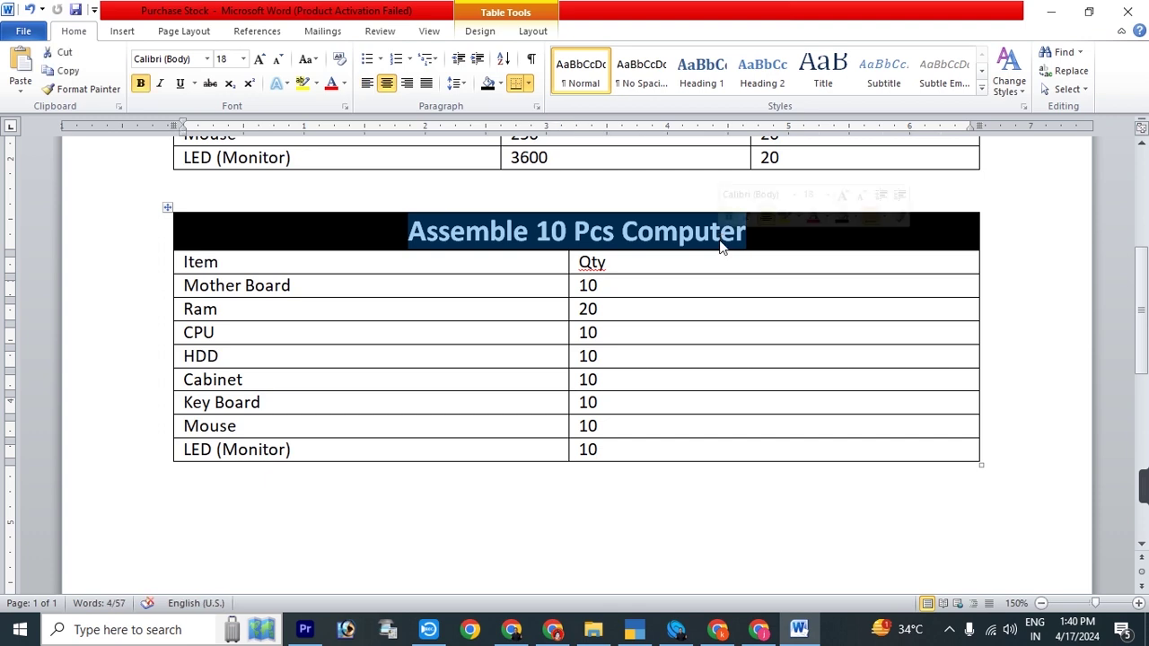
click(706, 310)
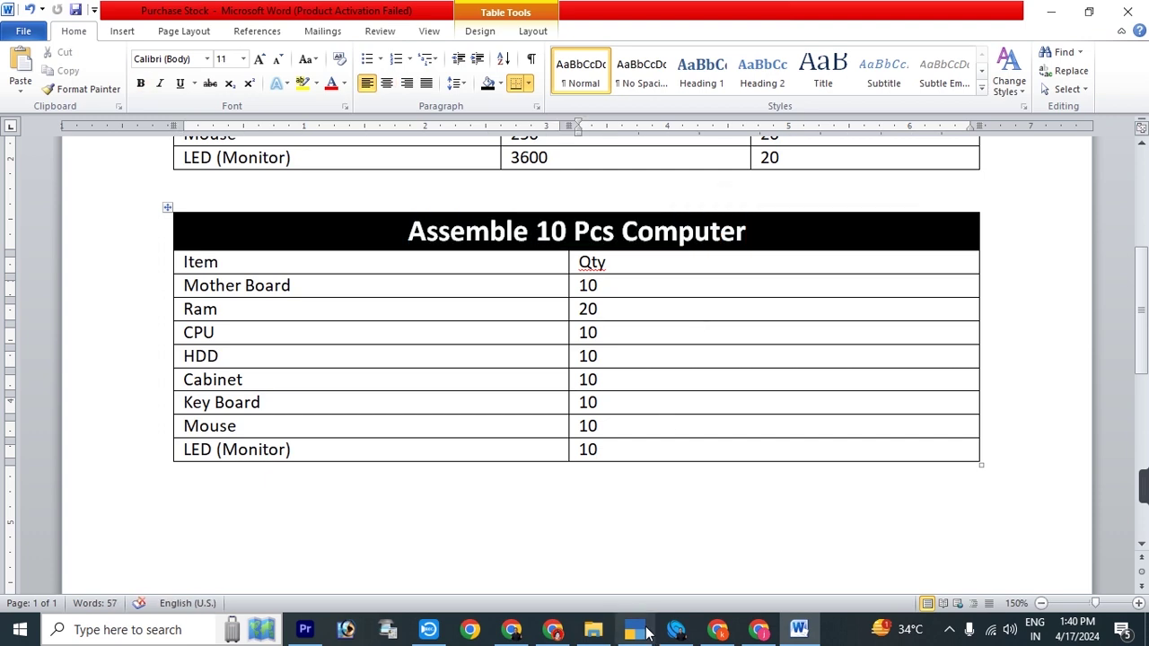
click(645, 631)
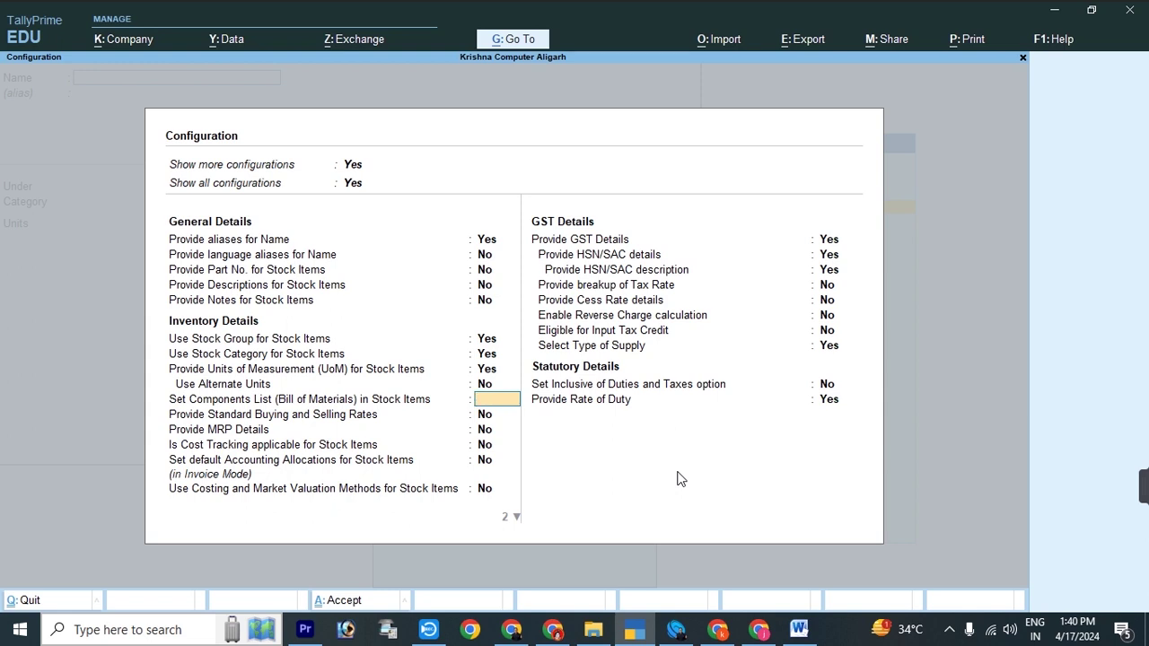
Step: Leave the stock item form without changes and start creating a new company from the Change Company list
key(Escape)
key(Escape)
key(Up)
key(Up)
key(Up)
key(Up)
key(Up)
key(Up)
key(Up)
key(Up)
key(Up)
key(Up)
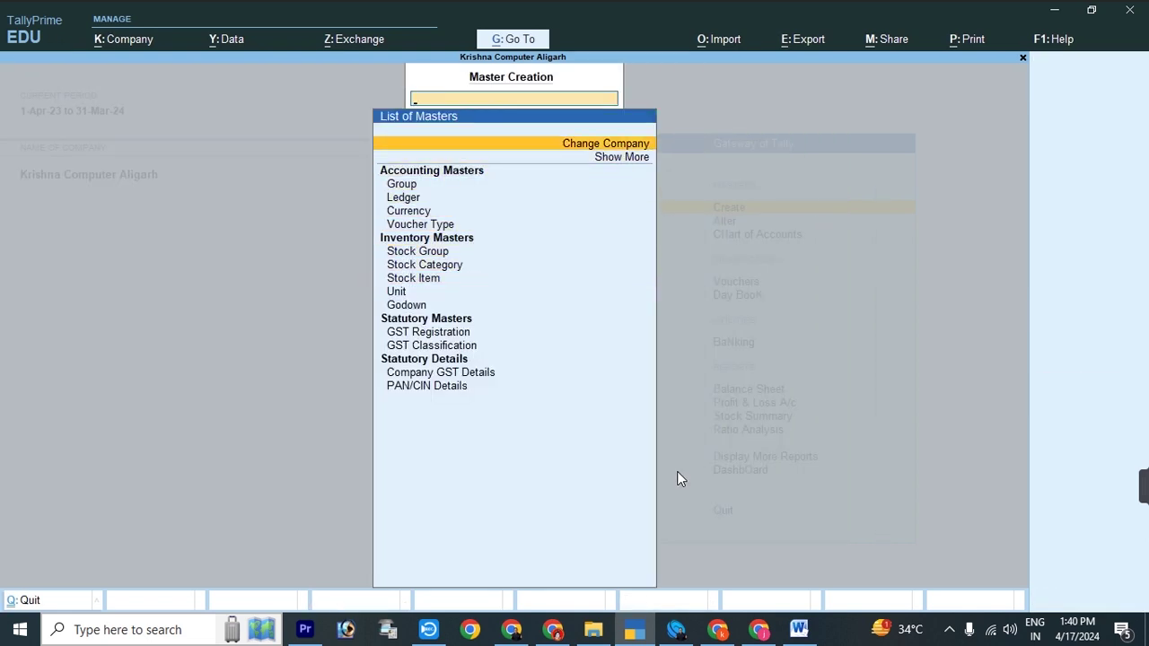
key(Return)
key(Up)
key(Up)
key(Up)
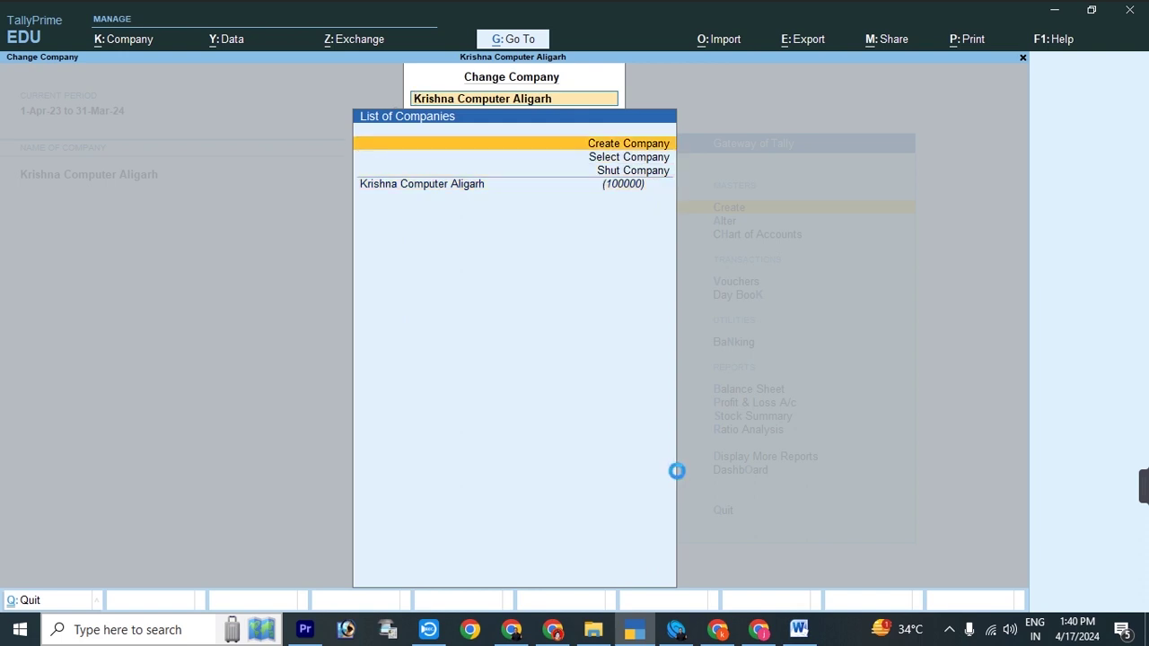
key(Return)
Step: Name the company BOM, keep the same mailing name without an address, and choose Uttar Pradesh as the state
text(O)
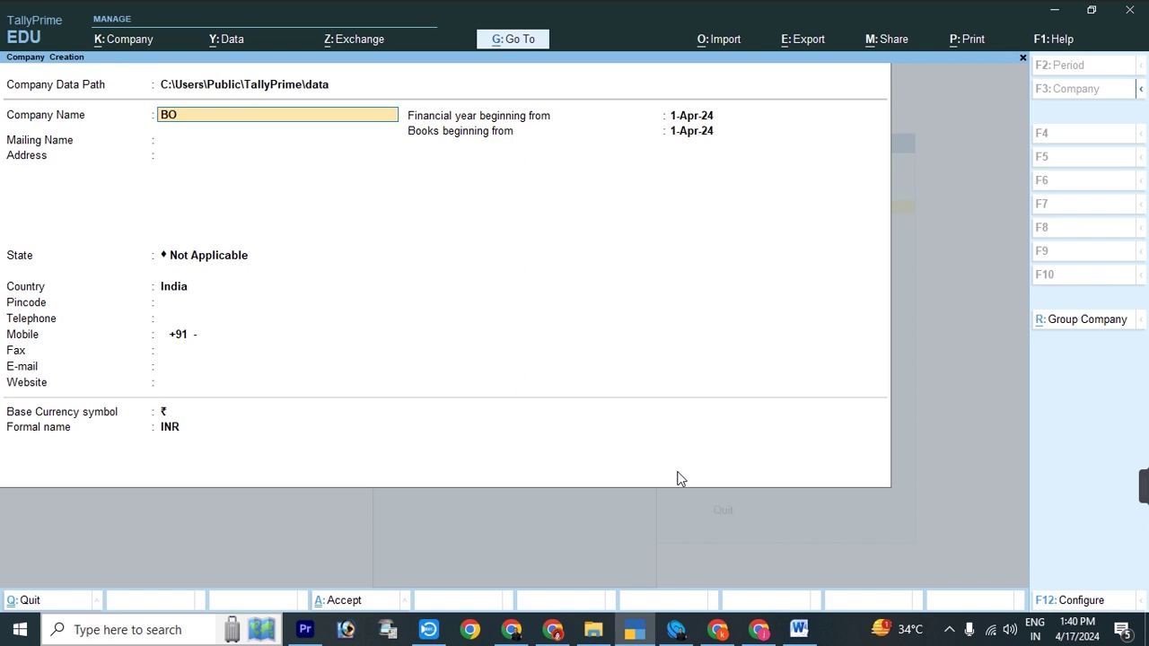
text(M)
key(Return)
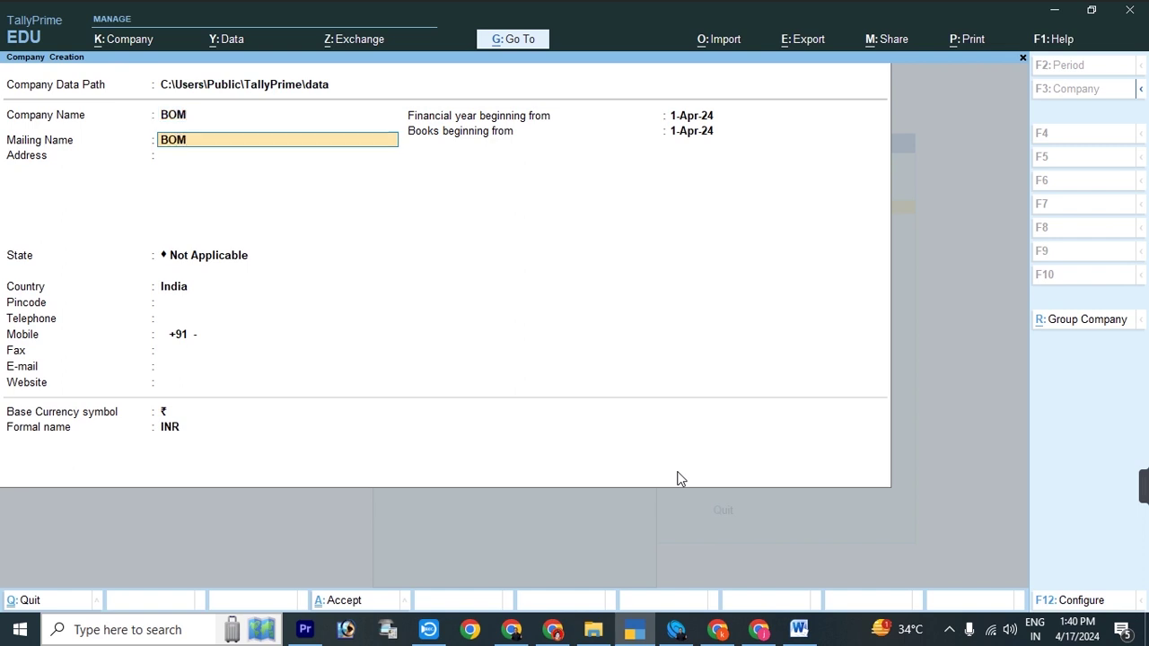
key(Return)
key(Return)
text(U)
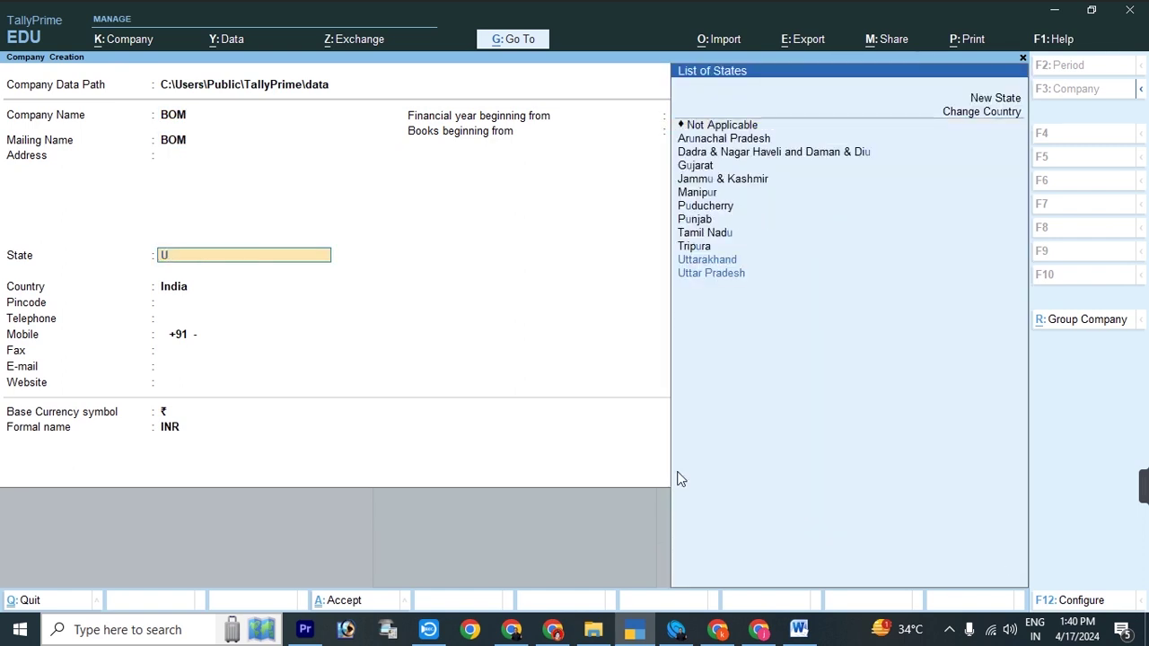
key(Down)
key(Down)
key(Return)
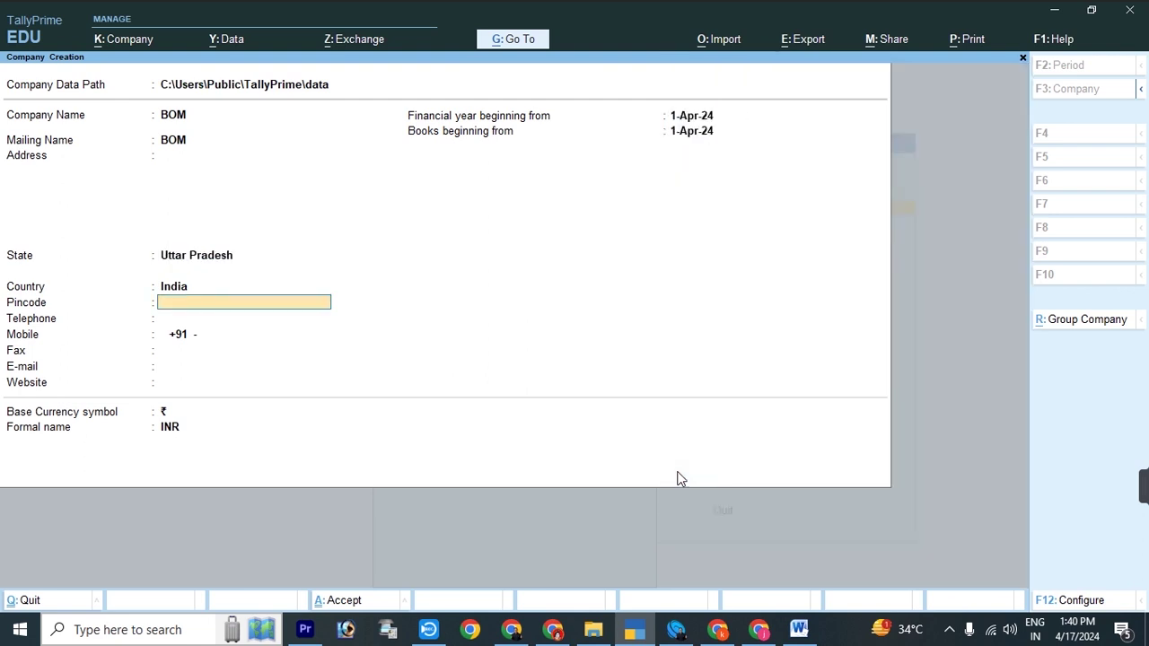
Step: Leave the contact details blank, keep the 1-Apr-24 dates and INR currency defaults, and create the company
key(Return)
key(Return)
key(Return)
key(Return)
key(Return)
key(Return)
key(Return)
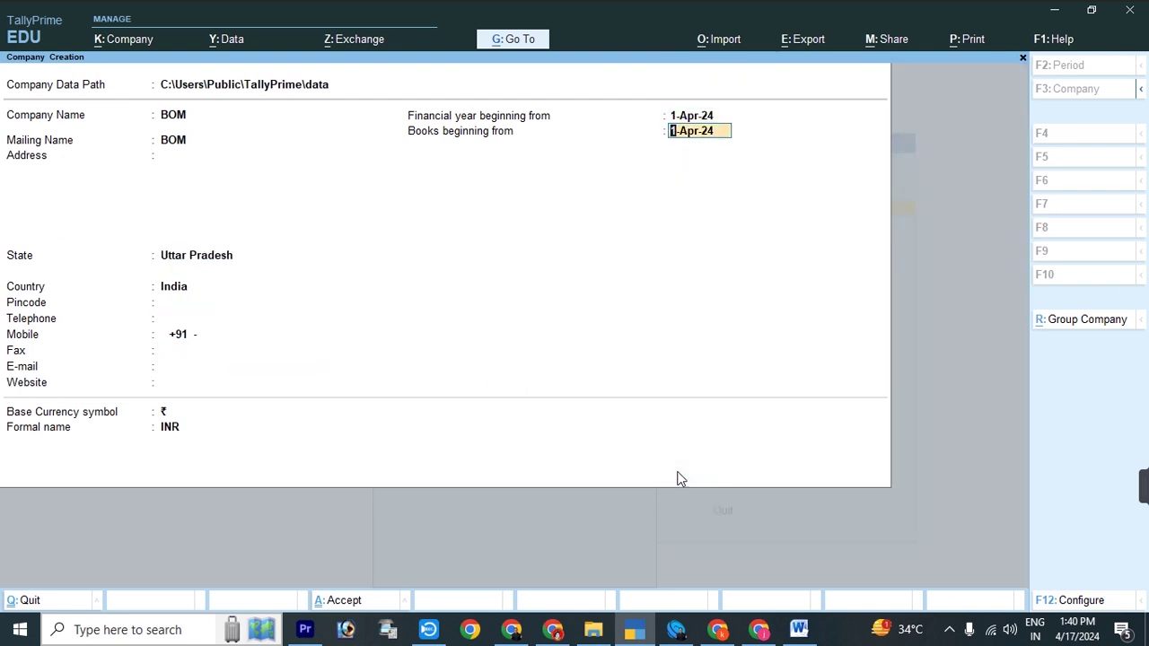
key(Return)
key(Return)
key(Return)
key(Return)
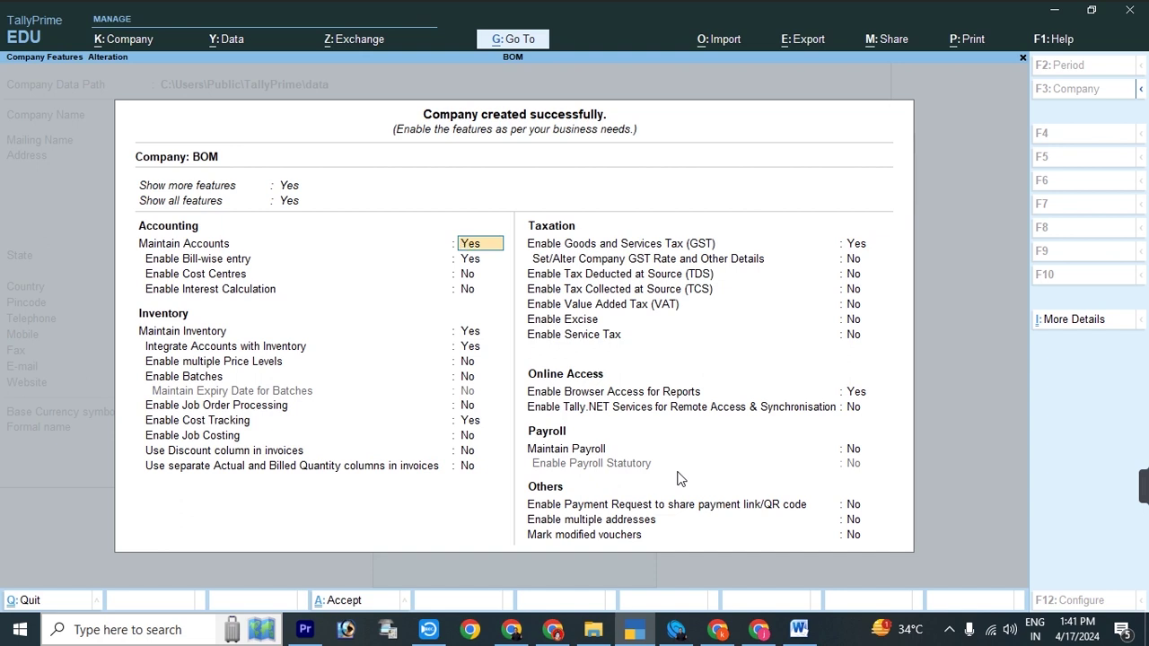
Step: Accept BOM's default company features and open the creation form for a new unit
key(ctrl+a)
key(Return)
key(Down)
key(Down)
key(Down)
key(Down)
key(Down)
key(Down)
key(Down)
key(Down)
key(Down)
key(Down)
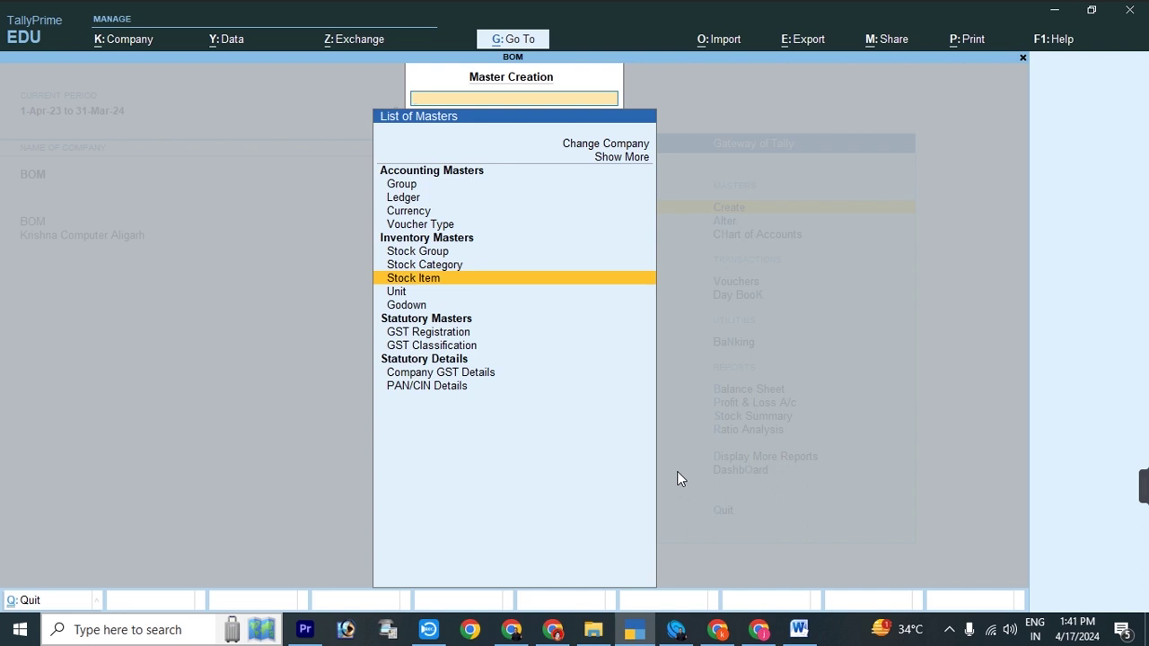
key(Down)
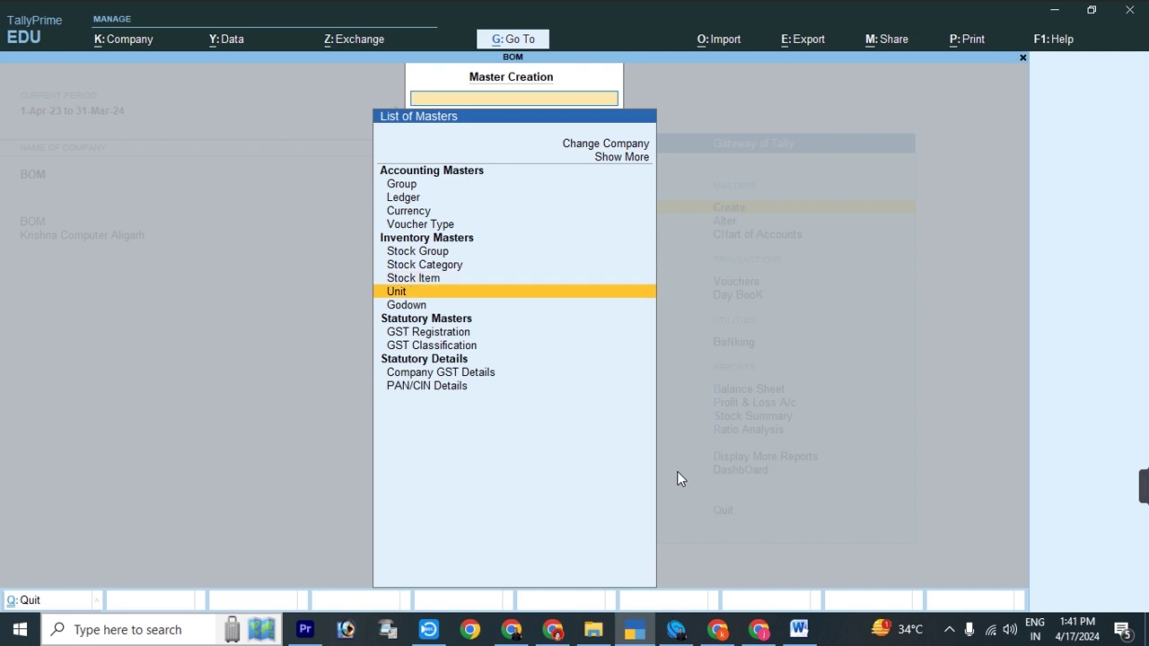
key(Return)
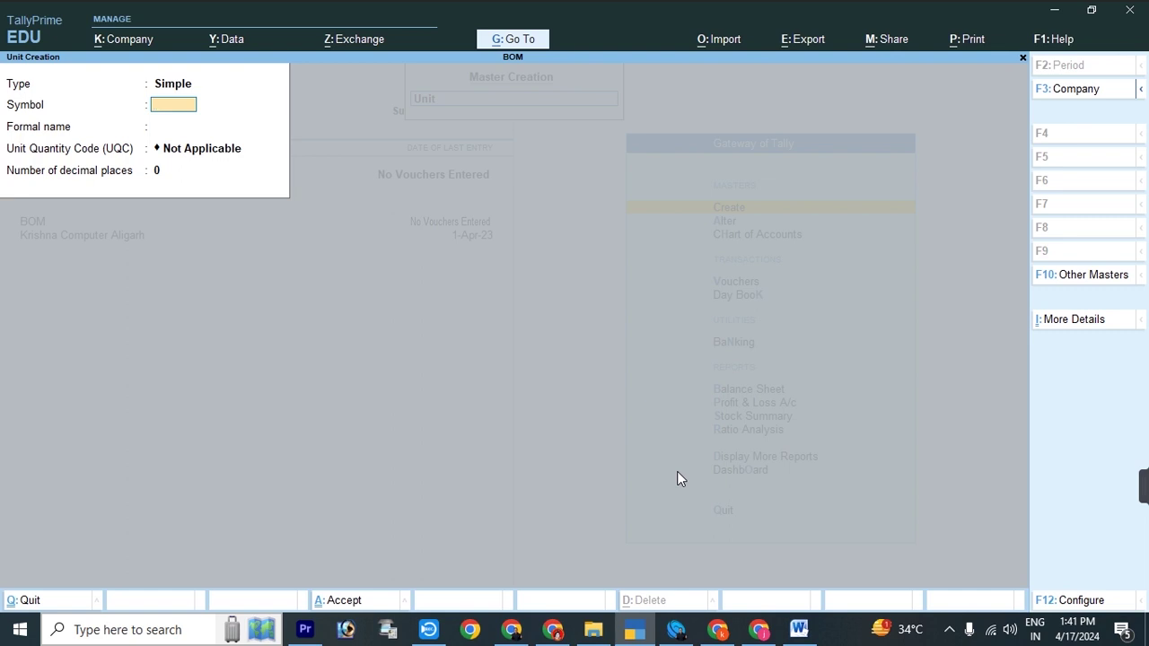
Step: Enter pcs as the new unit's symbol and leave the formal name blank
text(pcs)
key(Return)
key(Return)
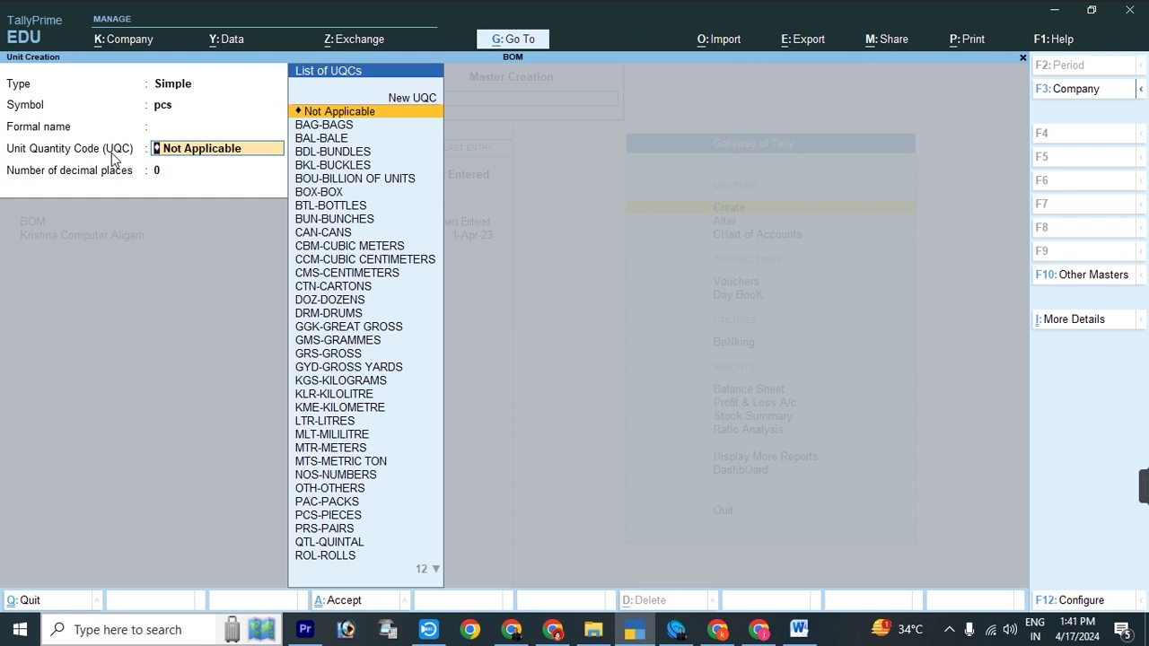
Step: Change the new unit's symbol to p and continue to the Unit Quantity Code
key(BackSpace)
key(BackSpace)
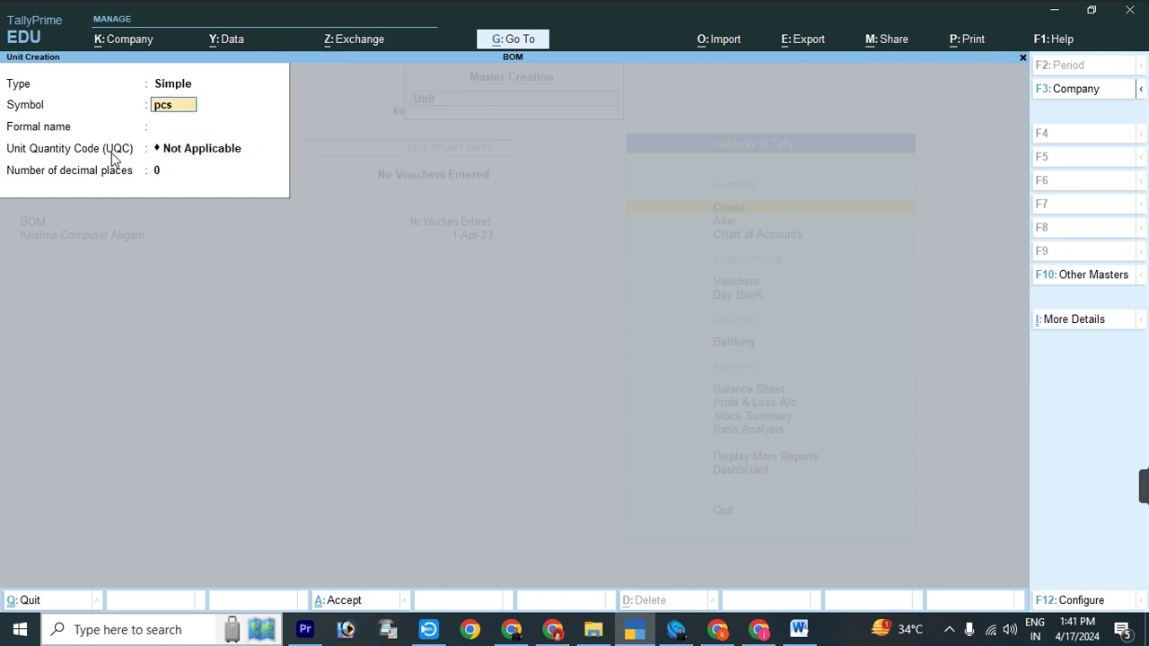
text(p)
key(Return)
key(Return)
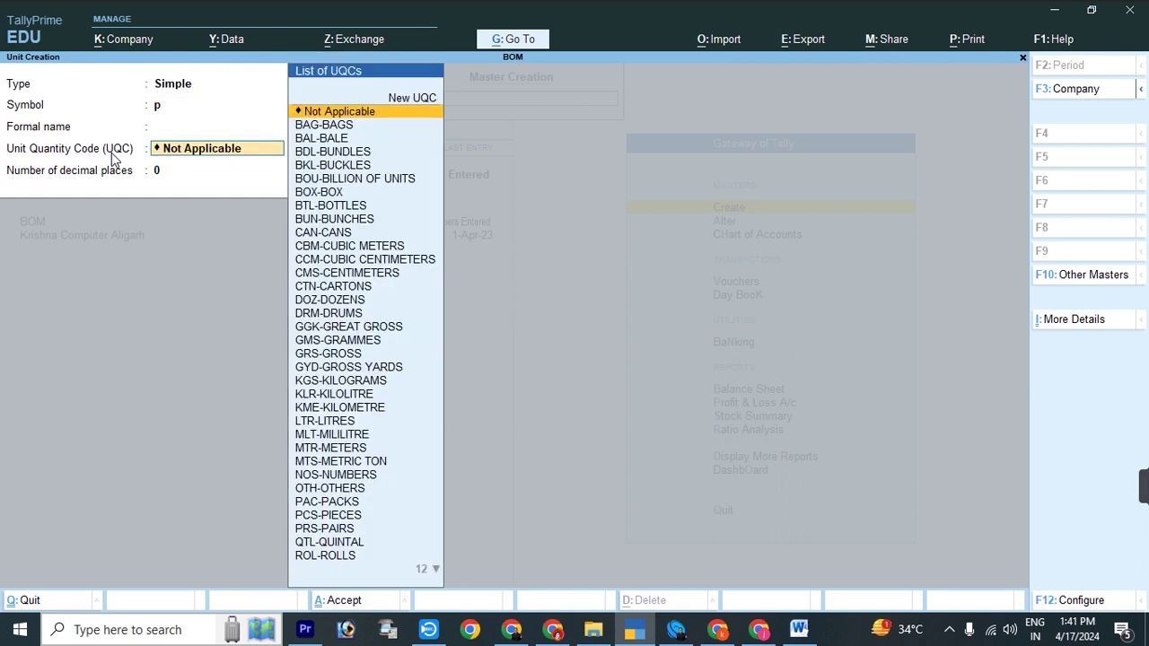
Step: Set the new unit's Unit Quantity Code to PCS-PIECES with 0 decimal places and save the unit
key(Return)
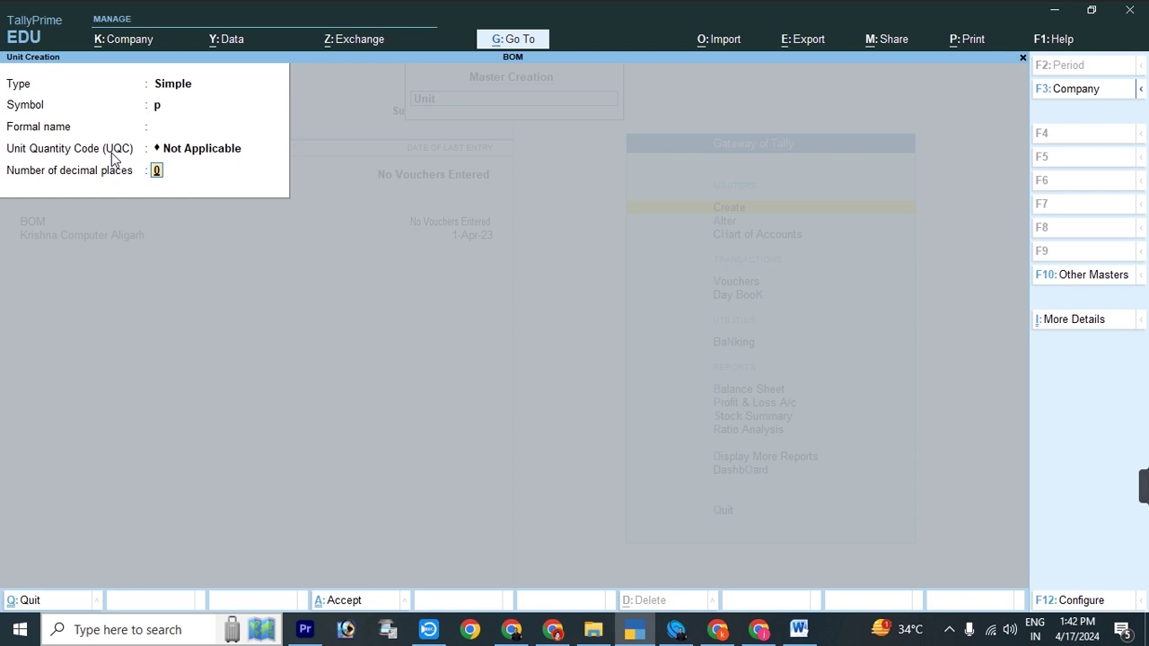
key(BackSpace)
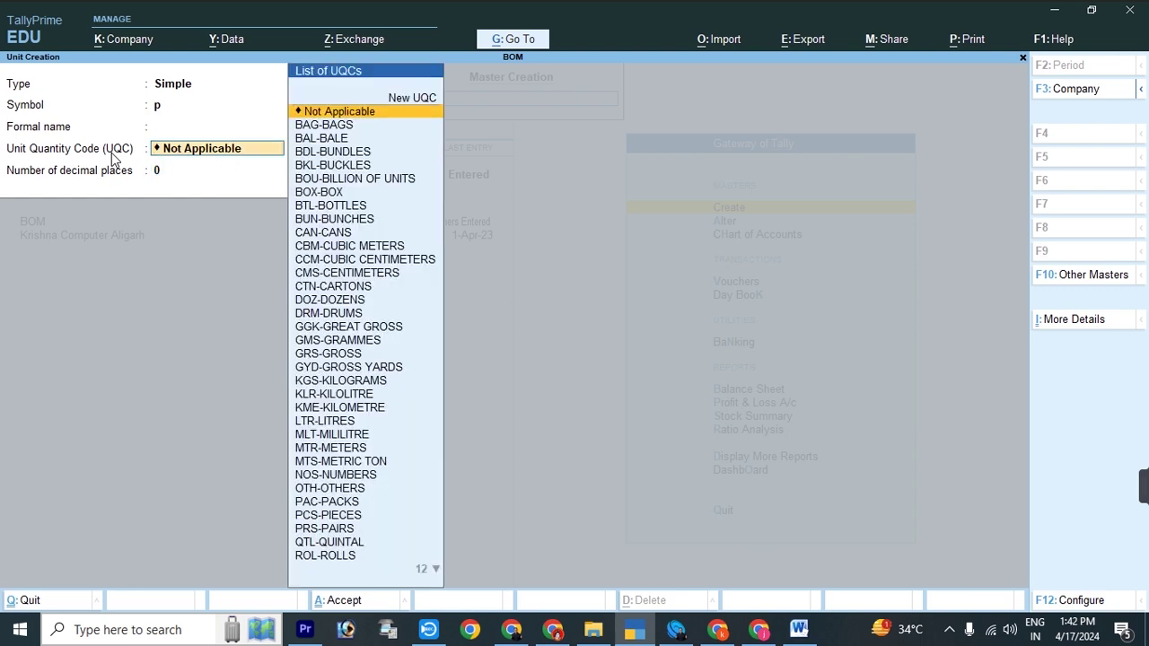
text(p)
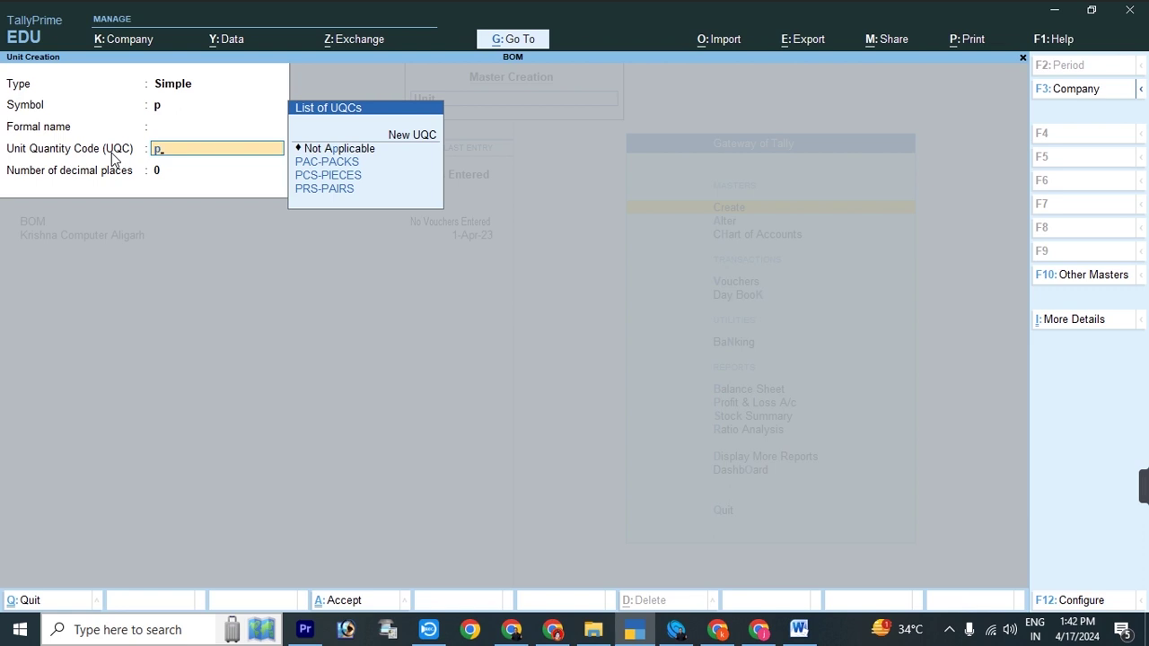
key(Down)
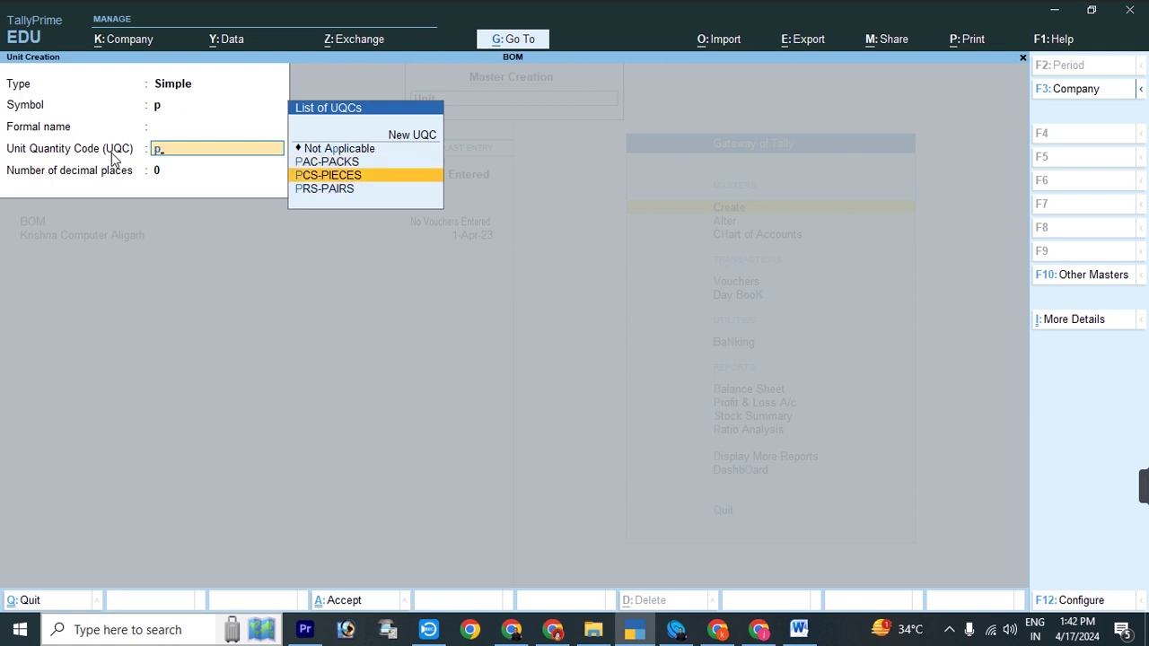
key(Return)
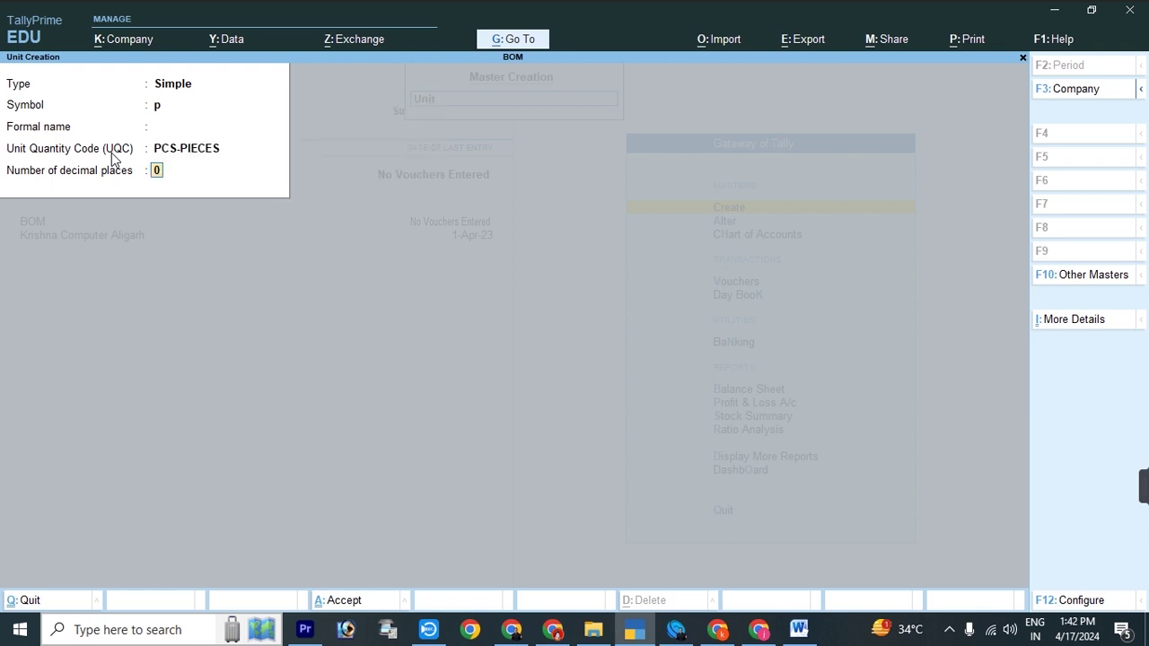
key(Return)
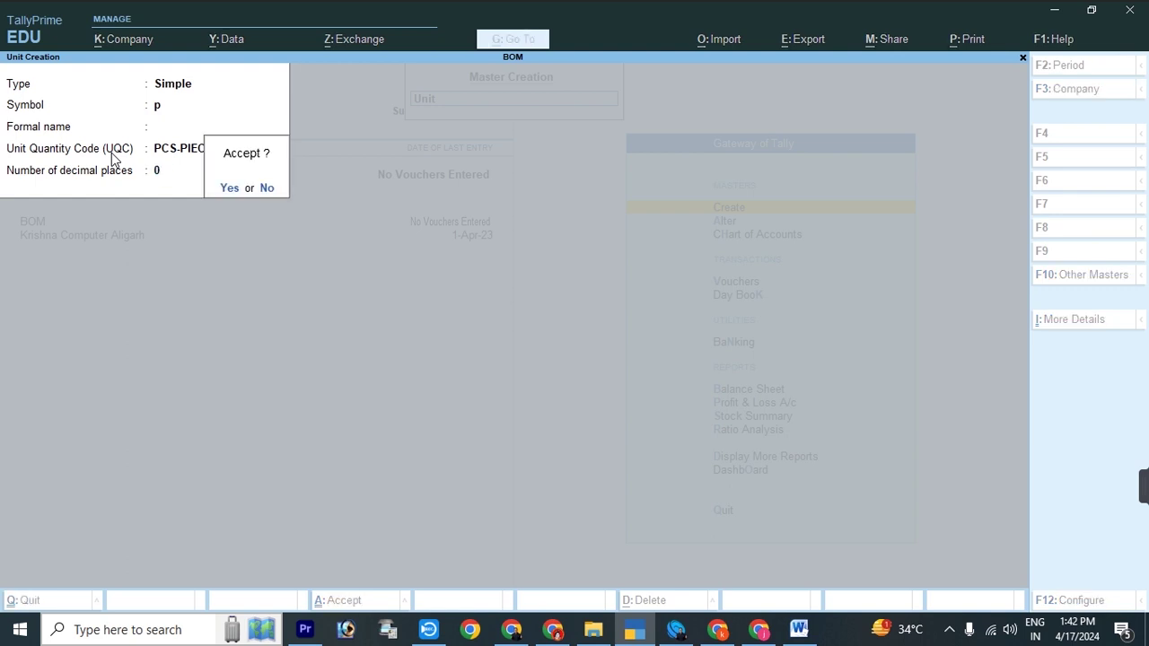
key(Return)
Step: Leave unit creation and open the creation form for a new stock item
key(Escape)
key(Down)
key(Down)
key(Down)
key(Down)
key(Down)
key(Down)
key(Down)
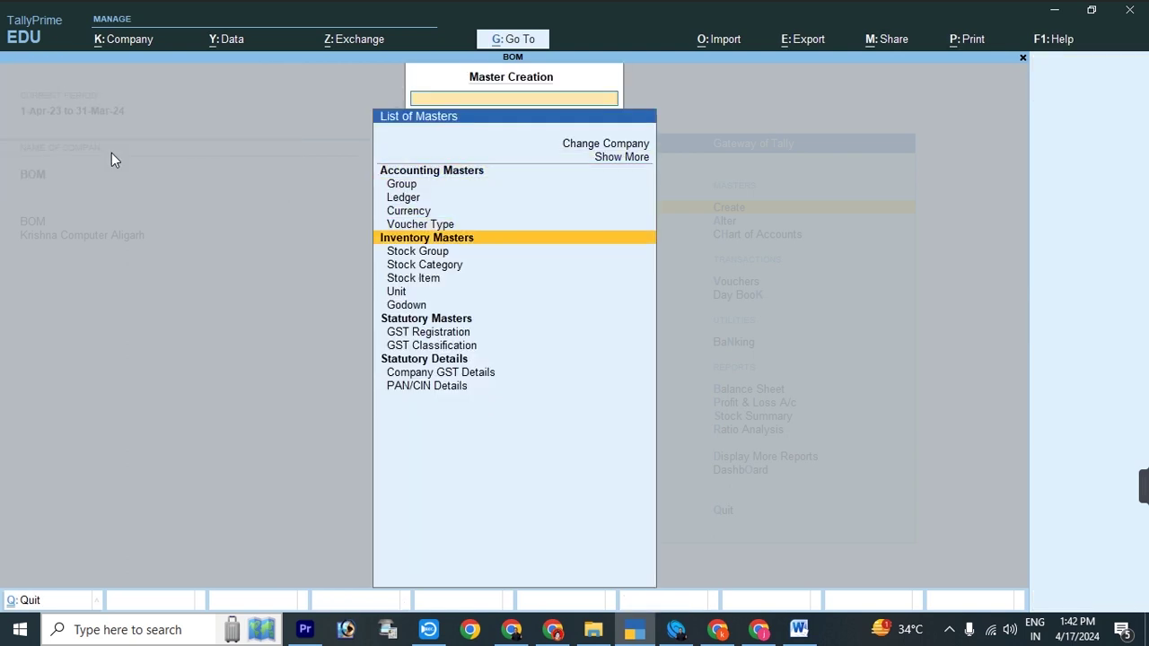
key(Return)
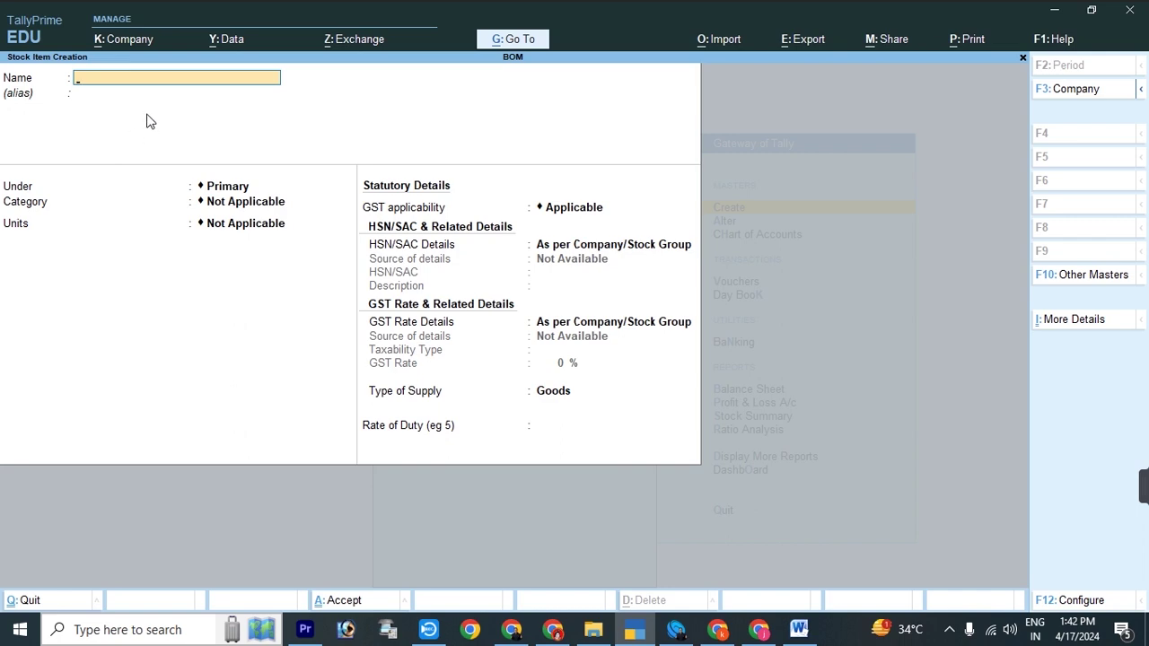
Step: Consult the Purchase Stock table in Word, return to TallyPrime and name the new stock item Mother Board under Primary
click(798, 629)
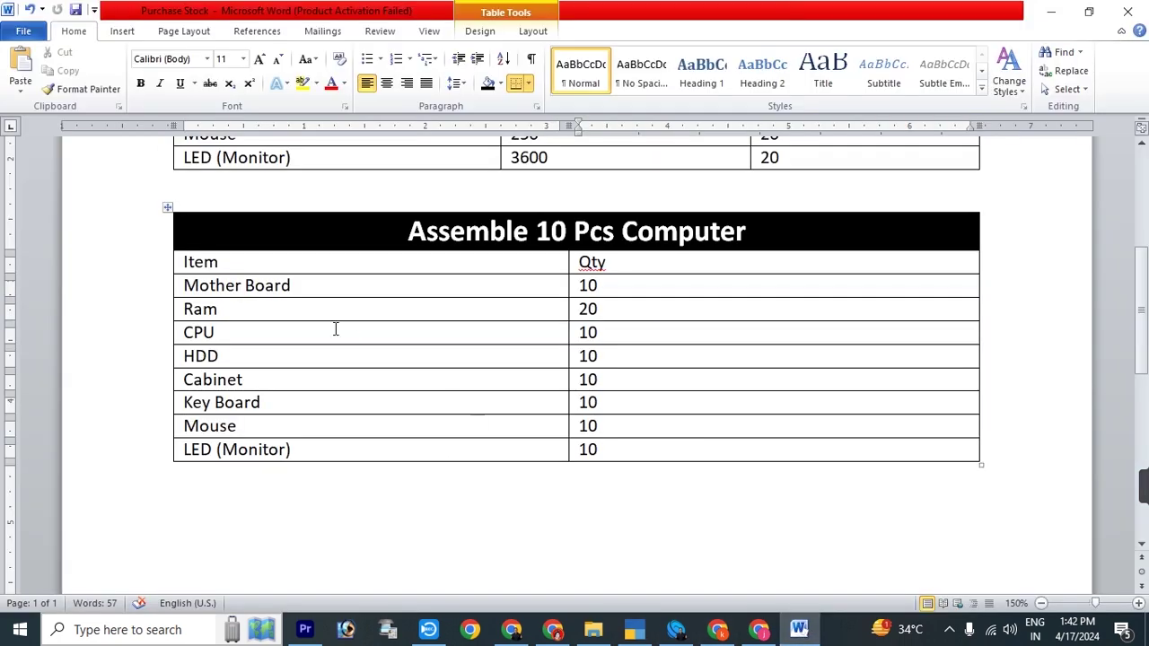
scroll(334, 329, up, 5)
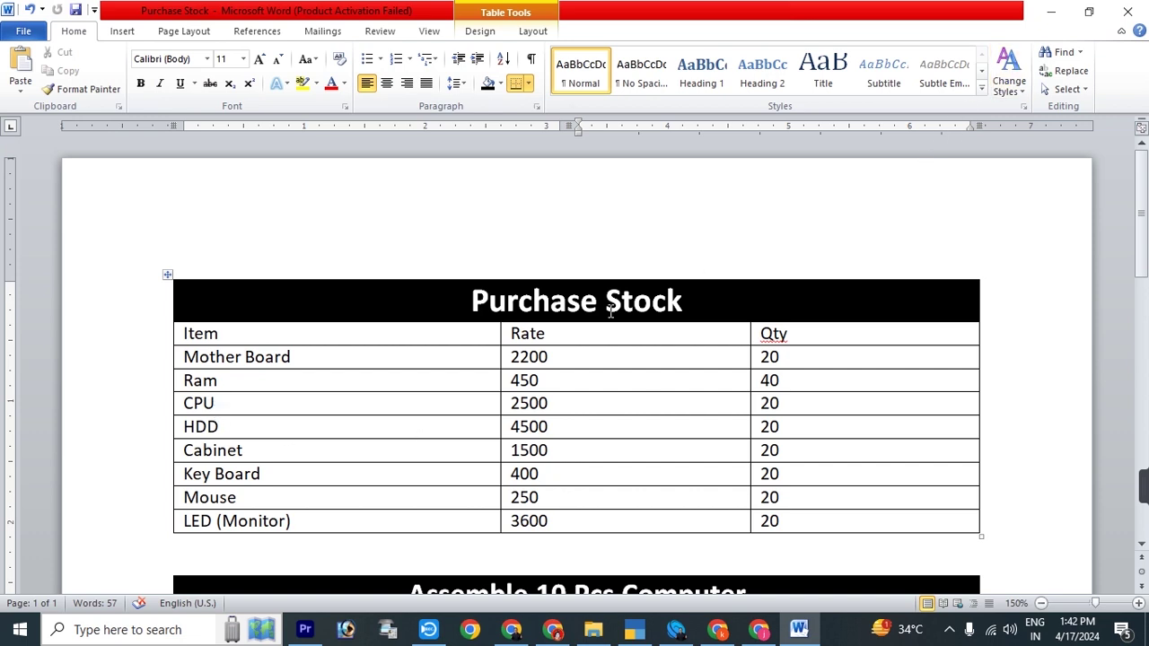
click(1052, 13)
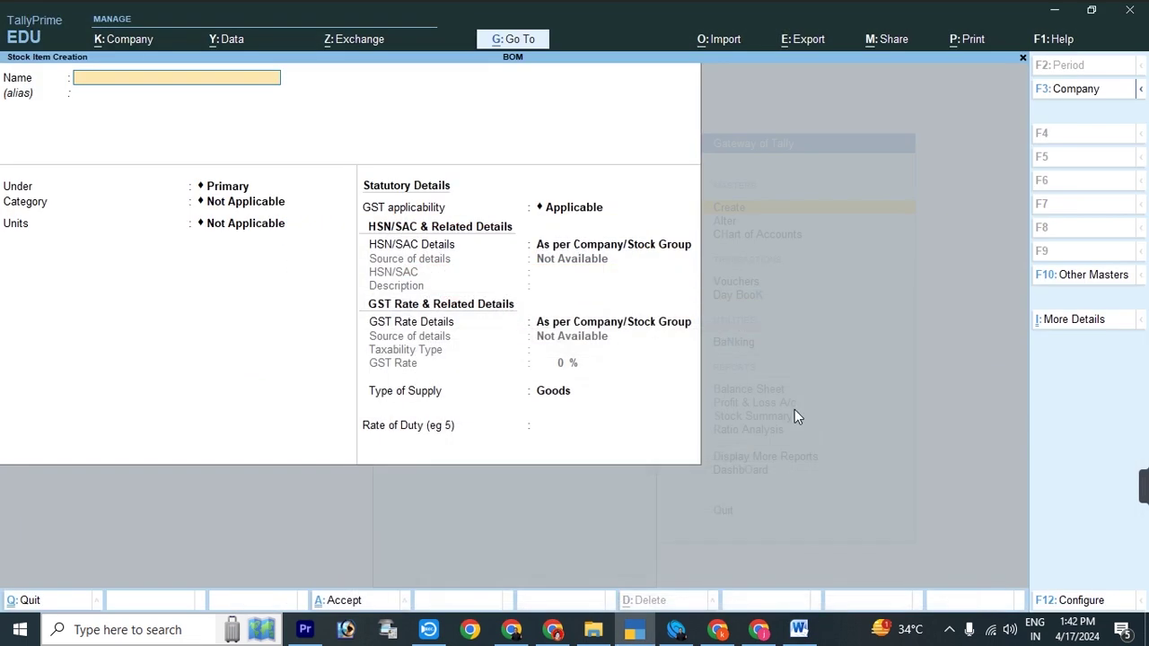
text(Mother Board)
key(Return)
key(Return)
key(Return)
key(Return)
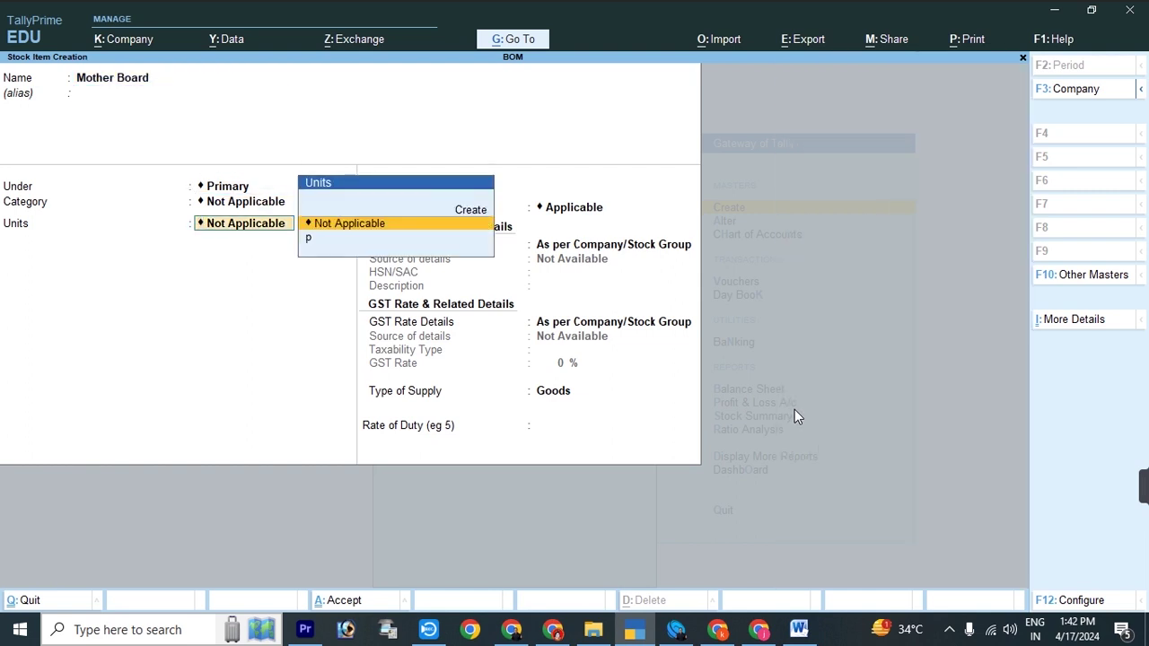
Step: Assign the unit p to the Mother Board item and save it
key(BackSpace)
key(BackSpace)
key(Return)
key(Return)
text(p)
key(Return)
key(ctrl+a)
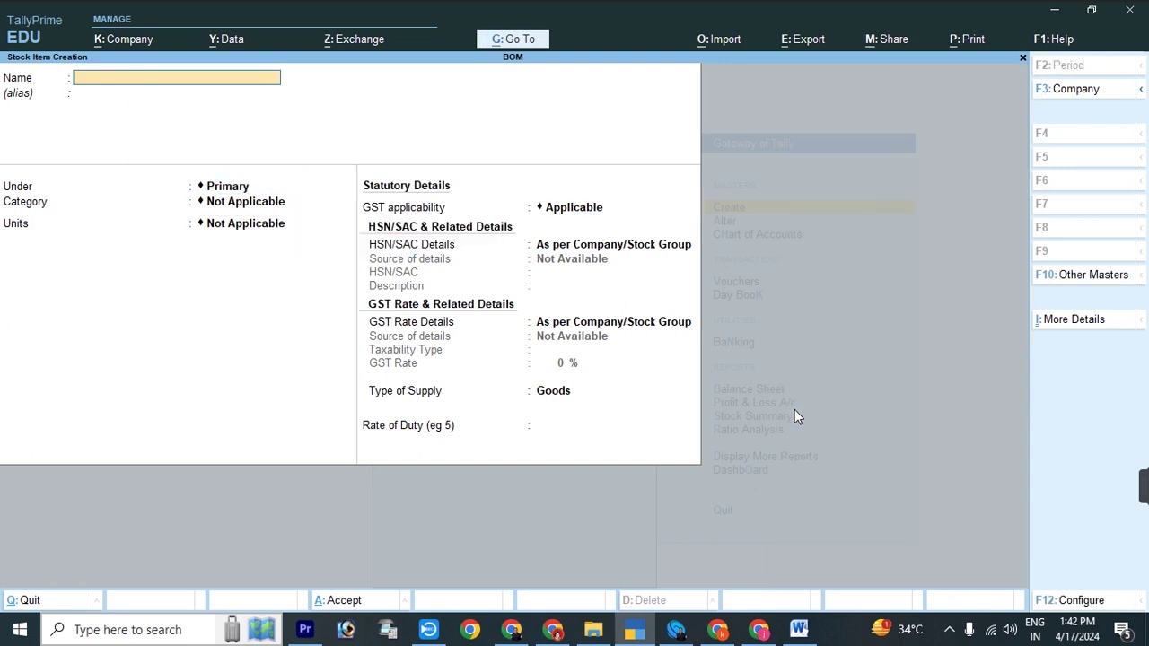
Step: Create the stock item Ram under Primary with p as its unit
click(806, 632)
click(805, 632)
text(Ram)
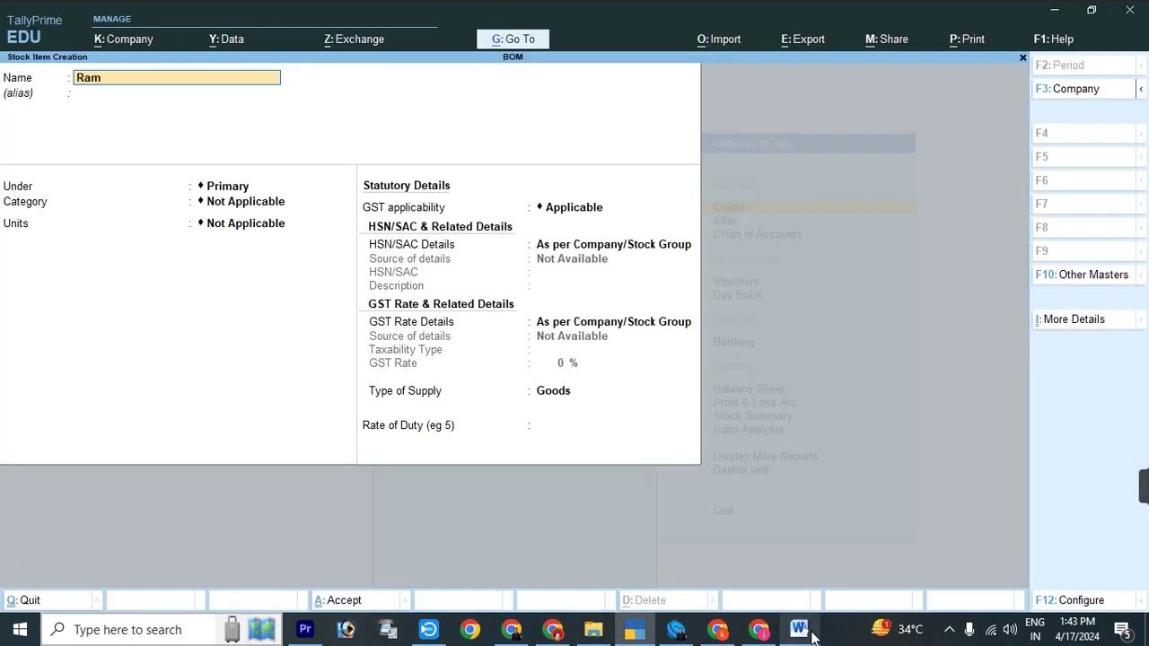
key(Return)
key(Return)
key(Return)
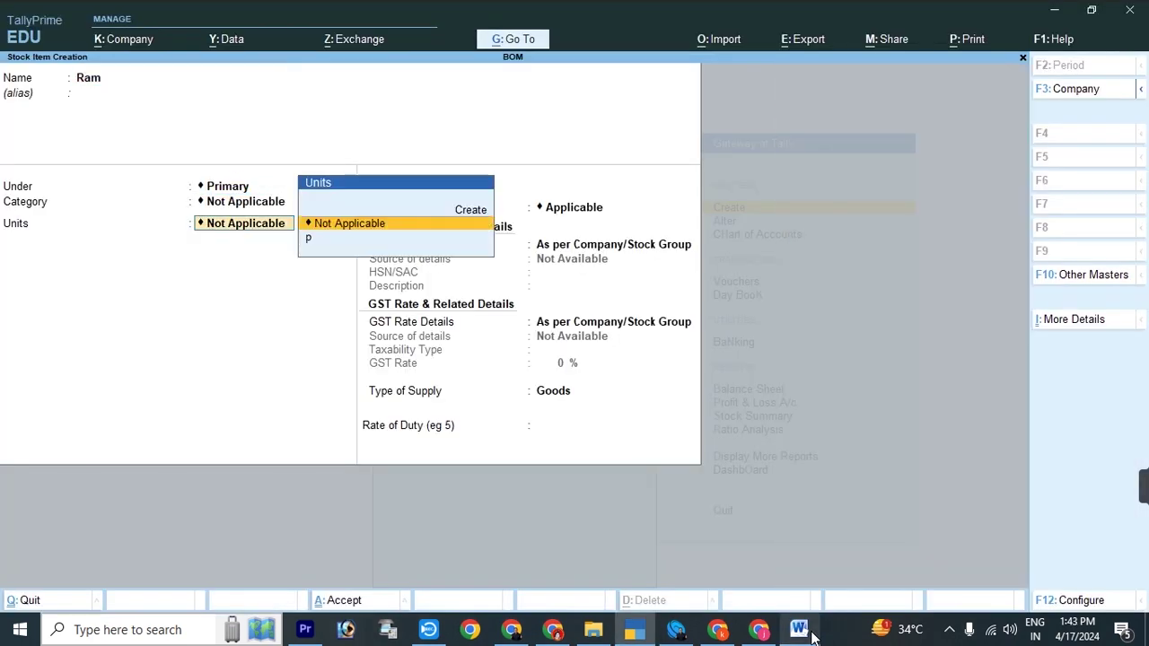
key(Down)
key(Return)
key(ctrl+a)
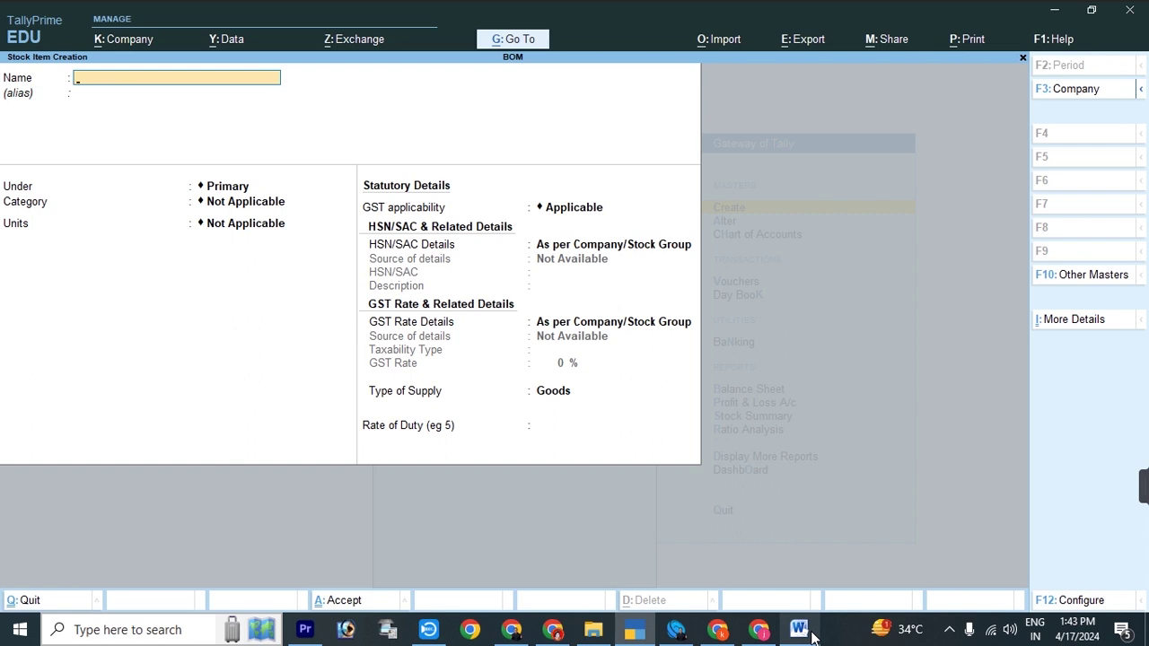
Step: Create the stock item Cpu under Primary with the unit p and the default GST details
text(Cpu)
key(Return)
key(Return)
key(Return)
key(Return)
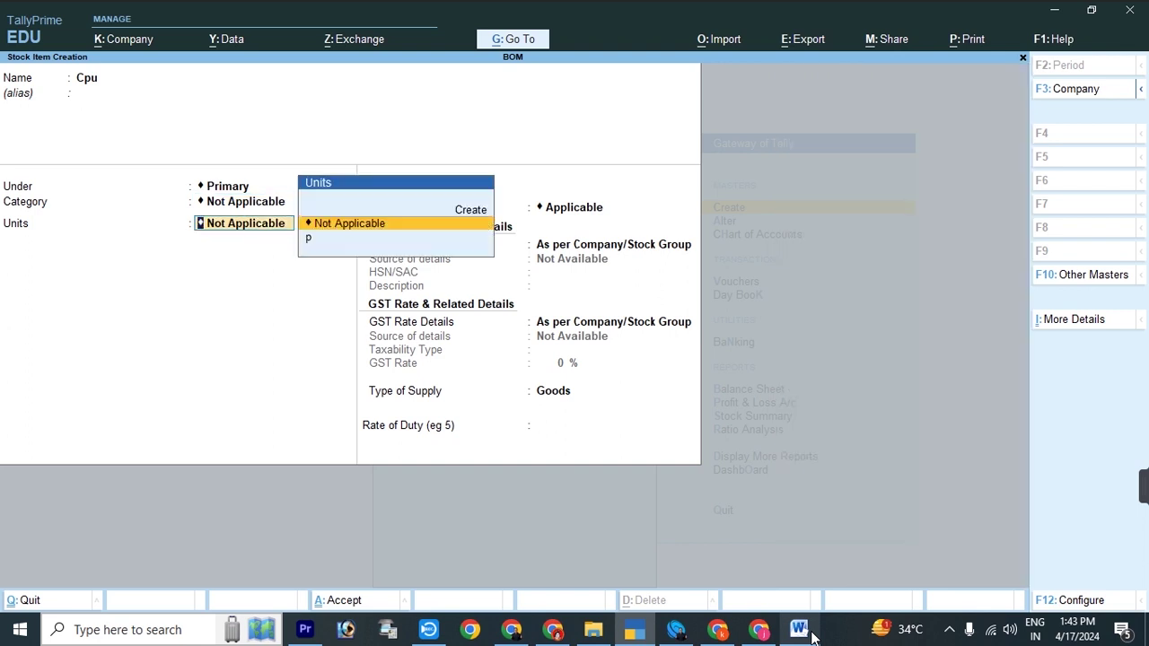
key(Down)
key(Return)
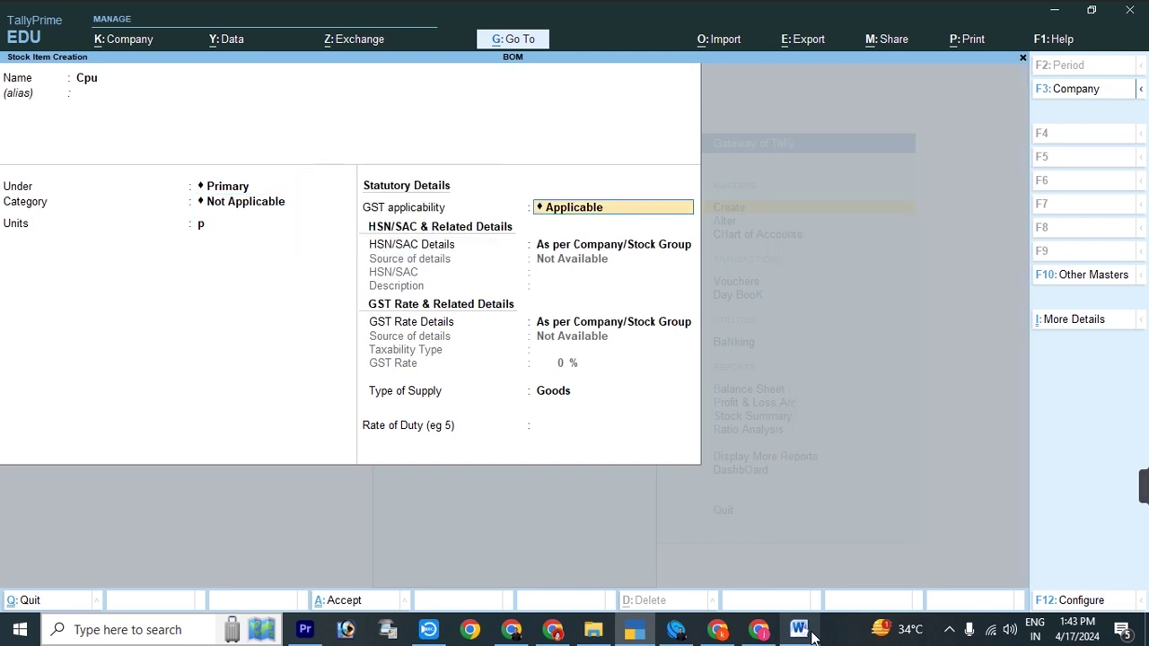
key(Return)
key(Return)
key(Return)
key(Return)
key(Return)
key(Return)
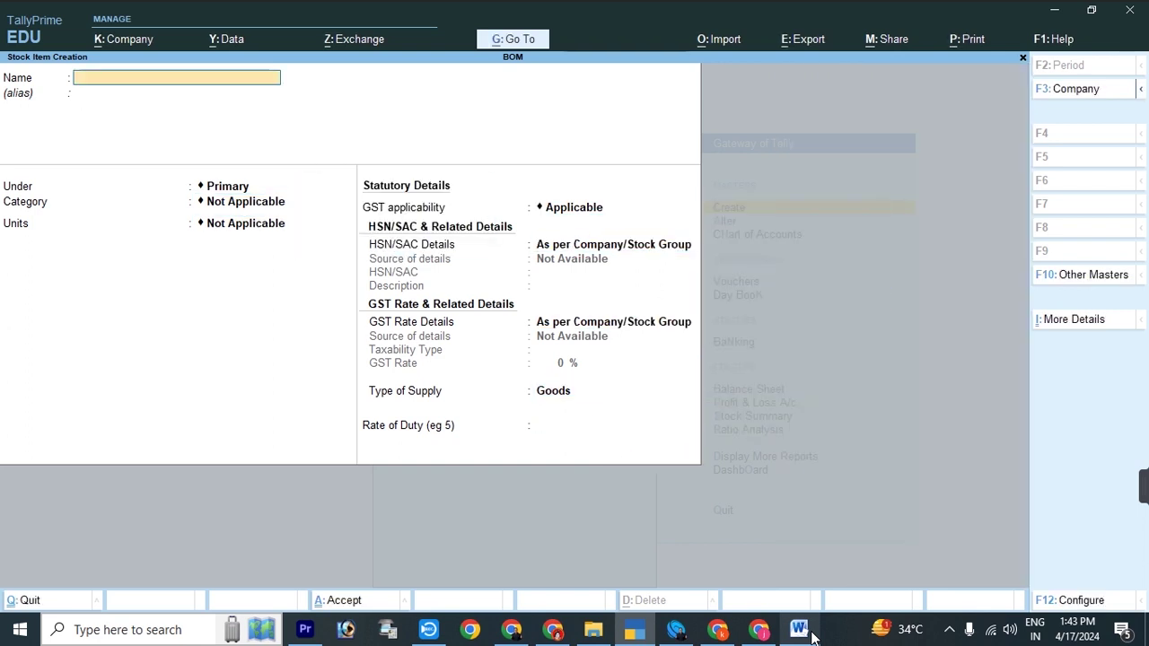
Step: Check the Purchase Stock list in Word for the next part and create the stock item Hdd in TallyPrime with the unit p
click(799, 630)
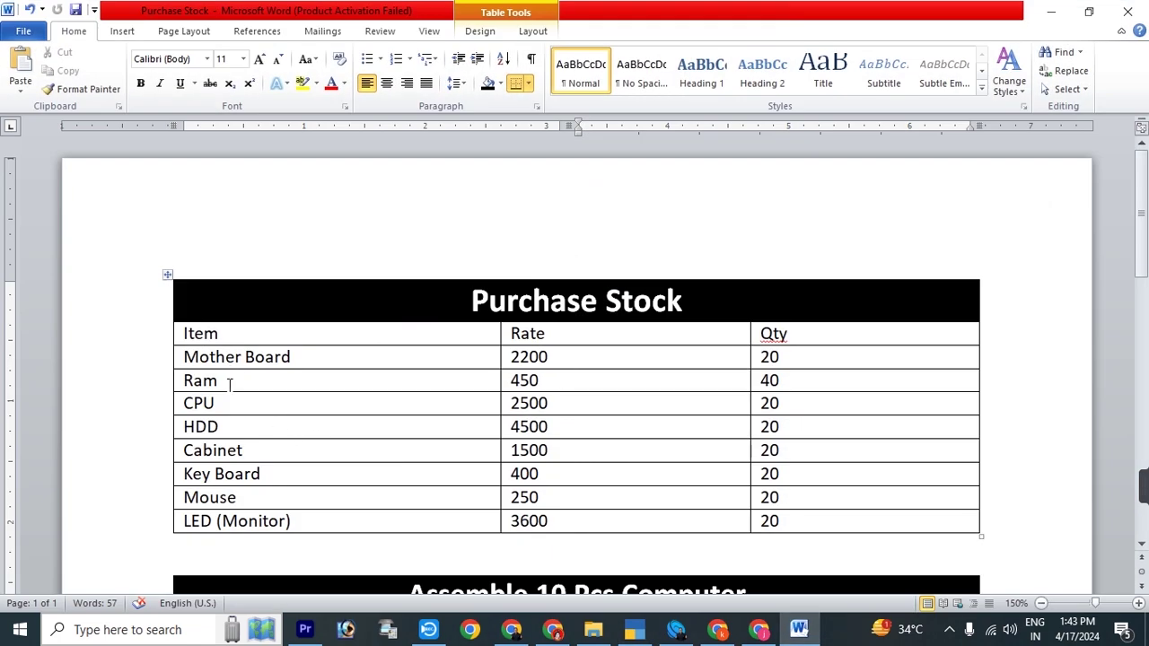
click(1051, 13)
text(Hdd)
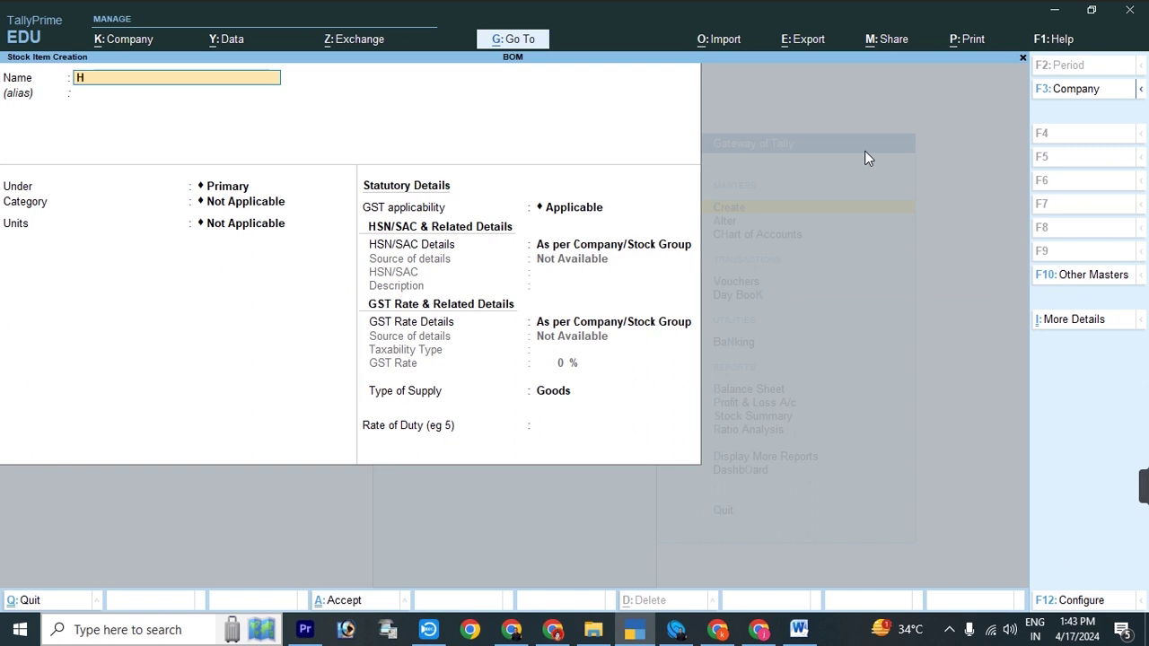
key(Return)
key(Return)
key(Return)
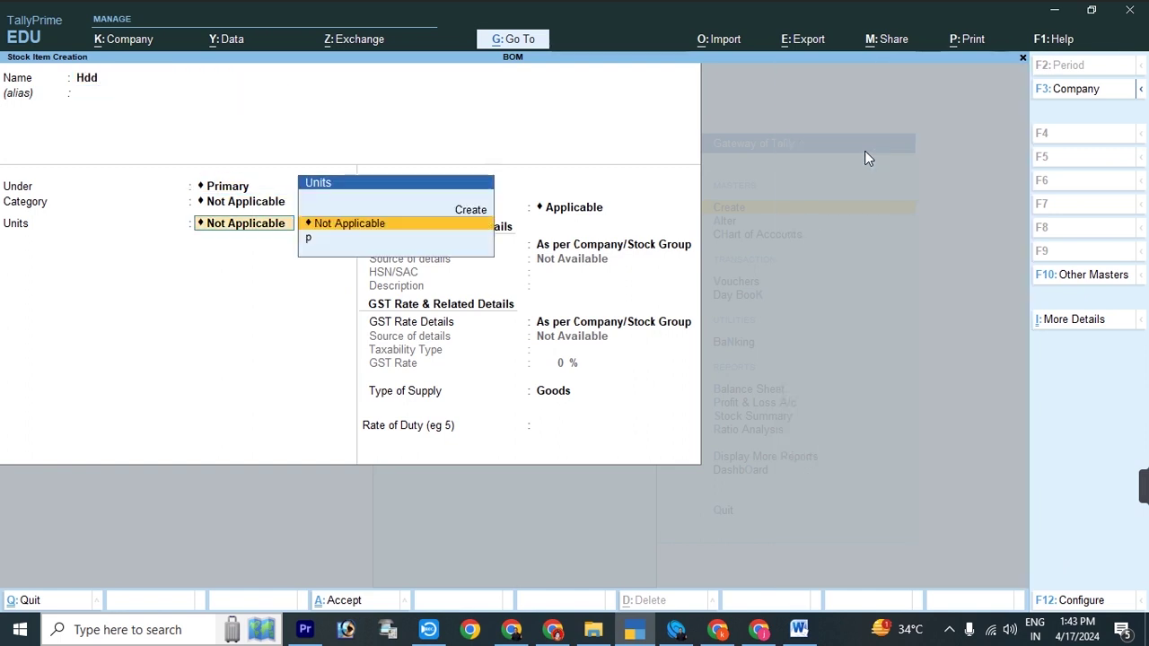
text(p)
key(Return)
key(Return)
key(Return)
key(Return)
key(Return)
key(Return)
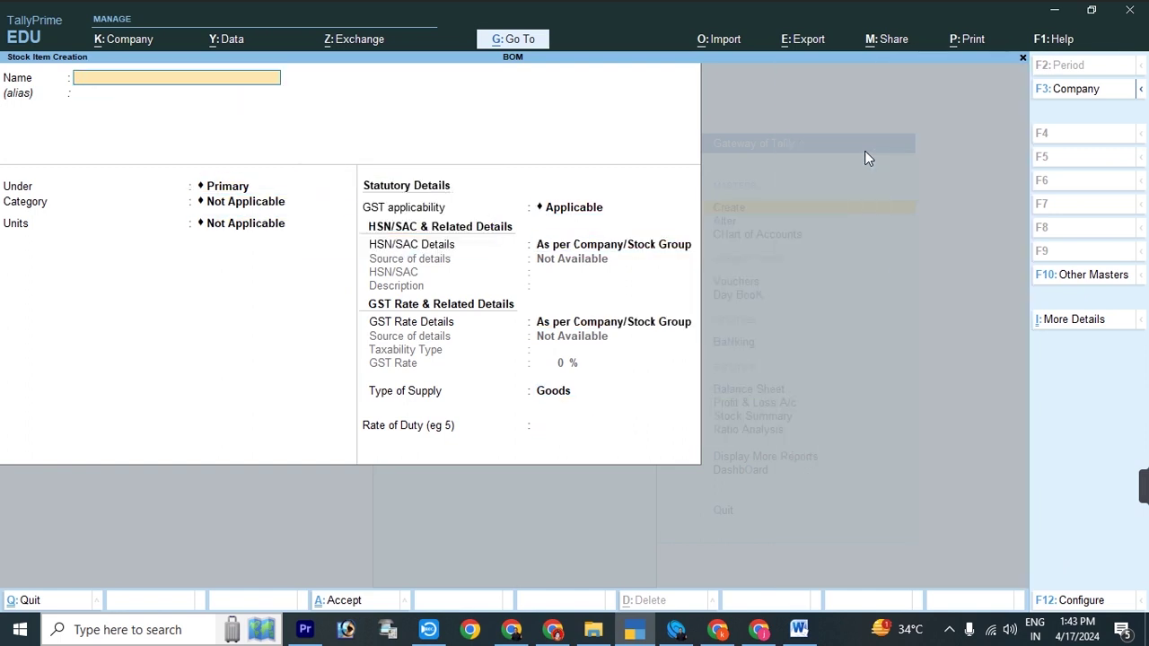
Step: Create the stock item Key Board under Primary with the unit p and the default GST details
text(Key Board)
key(Return)
key(Return)
key(Return)
text(p)
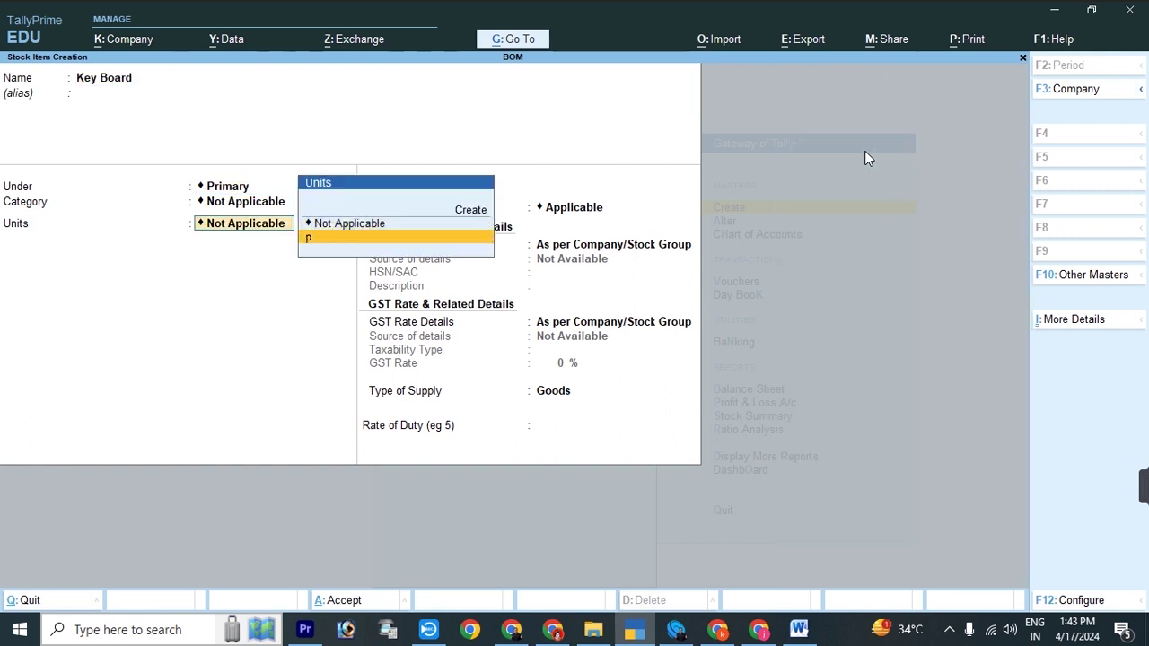
key(Return)
key(Return)
key(Return)
key(Return)
key(Return)
key(Return)
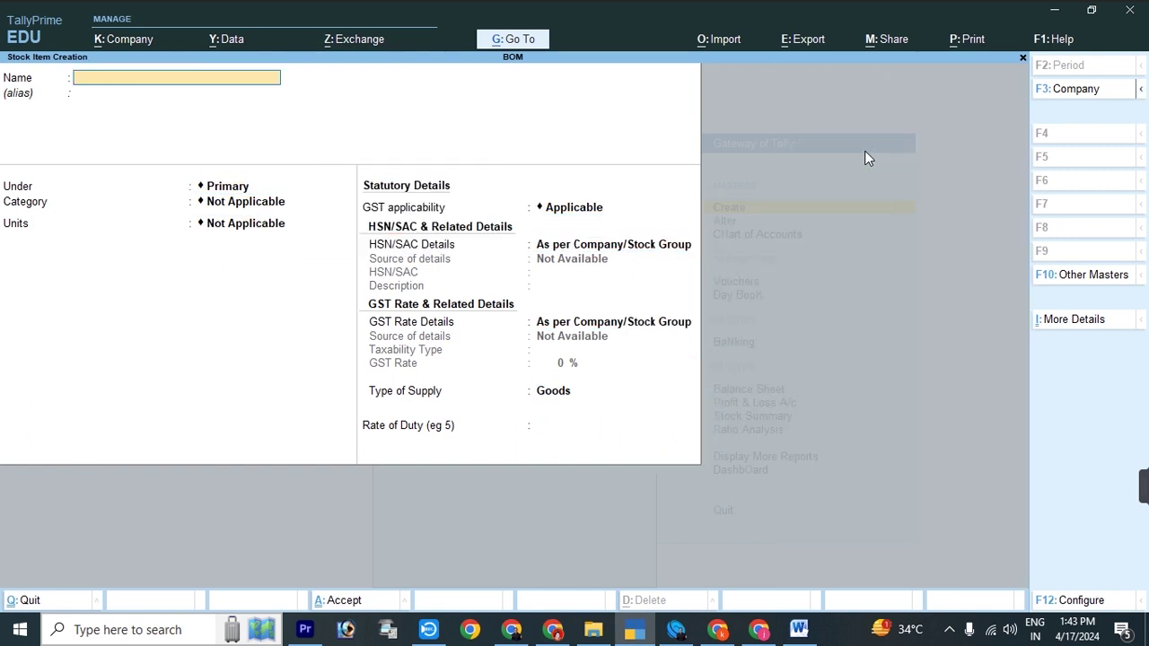
Step: Create the stock item Mouse under Primary with the unit p, leaving the rate of duty blank
text(Mouse)
key(Return)
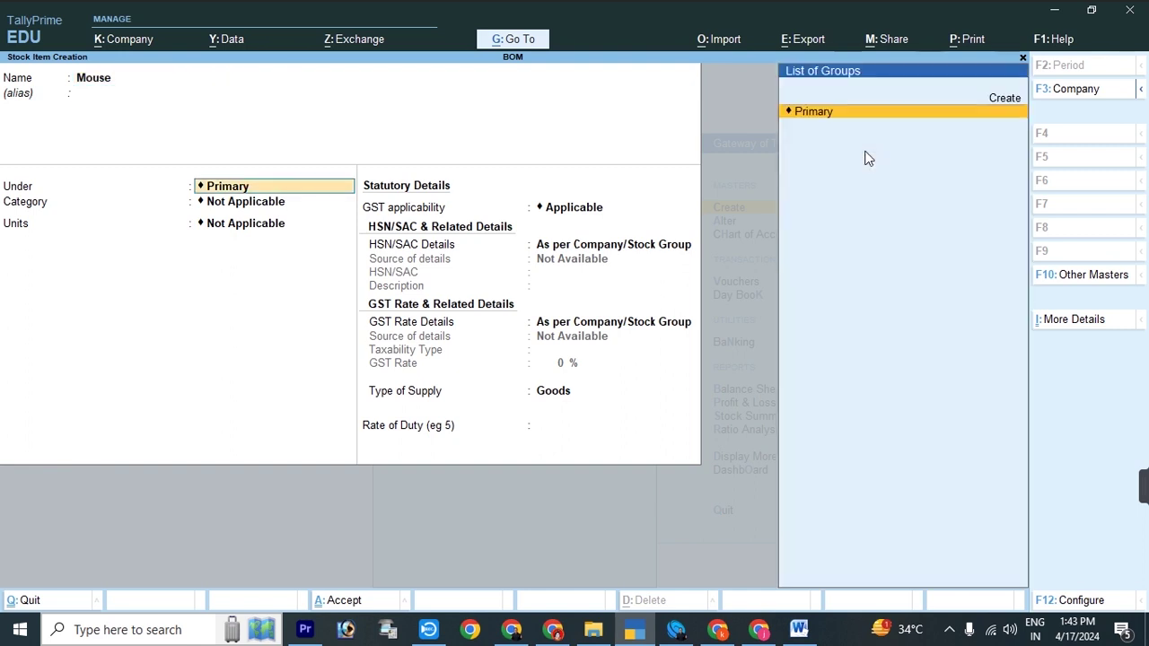
key(Return)
key(Return)
key(Down)
key(Return)
key(Return)
key(Return)
key(Return)
key(Return)
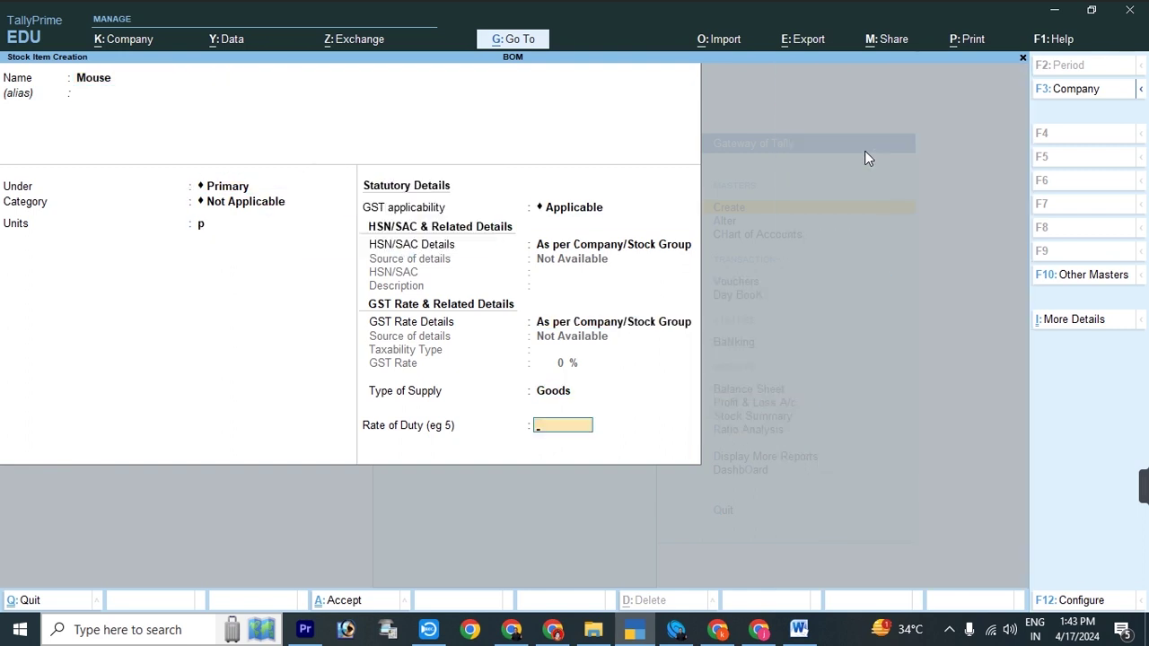
key(Return)
key(Return)
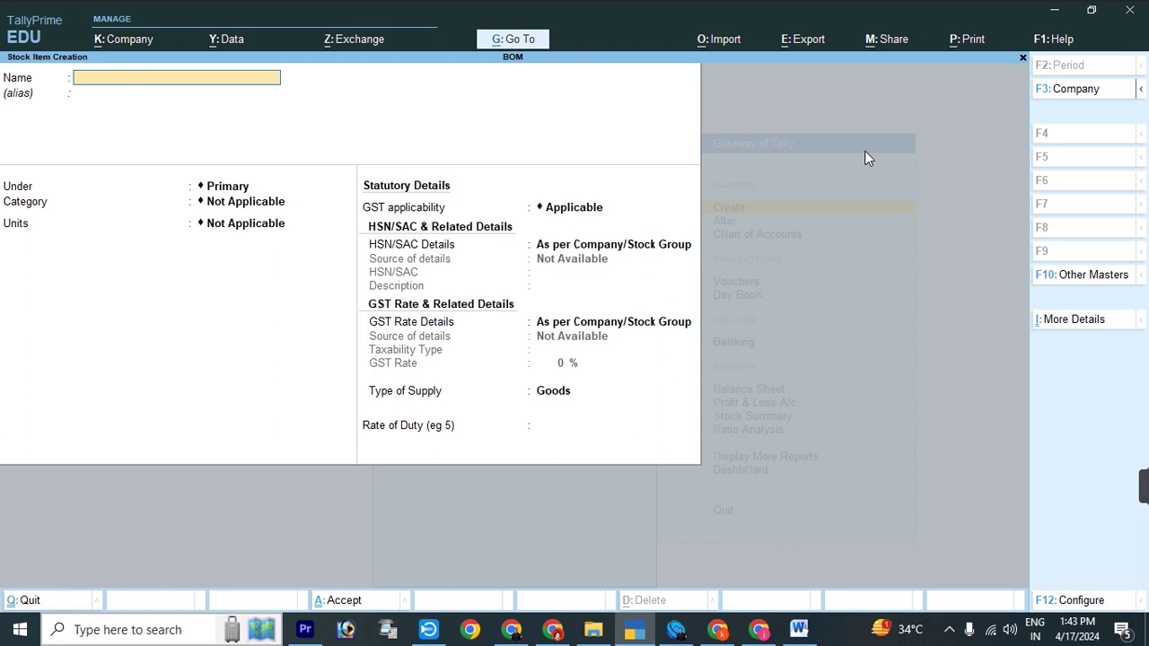
Step: Create the stock item Led under Primary with the unit p and leave master creation
text(T)
click(799, 629)
click(797, 630)
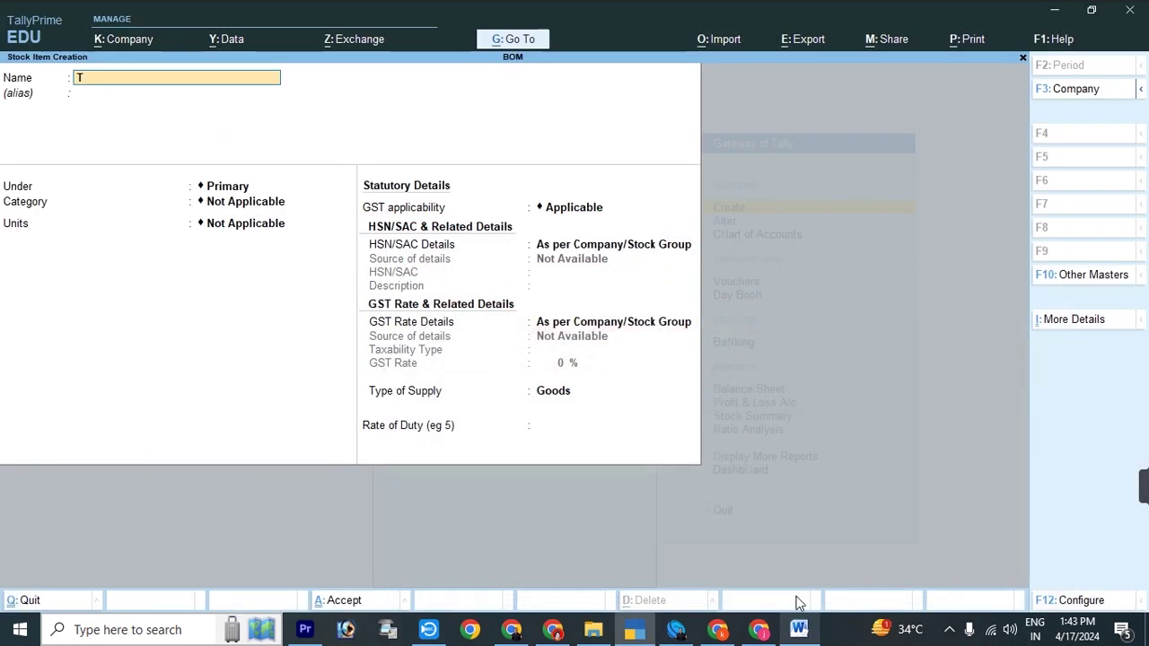
key(BackSpace)
text(Led)
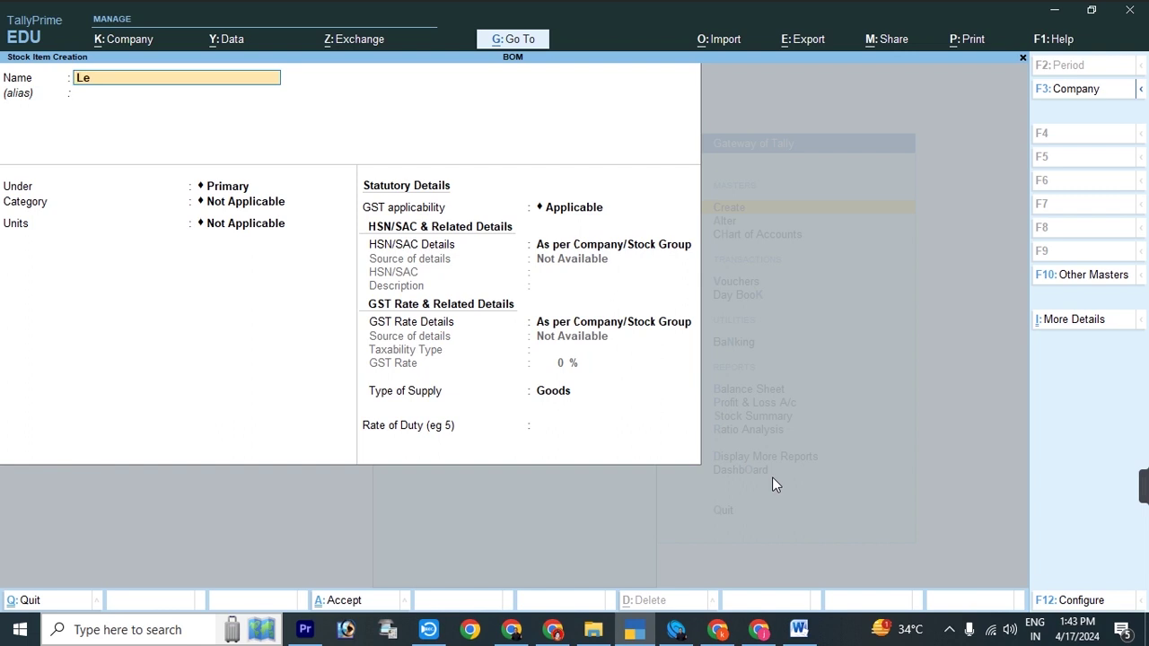
key(Return)
key(Return)
key(Return)
key(Down)
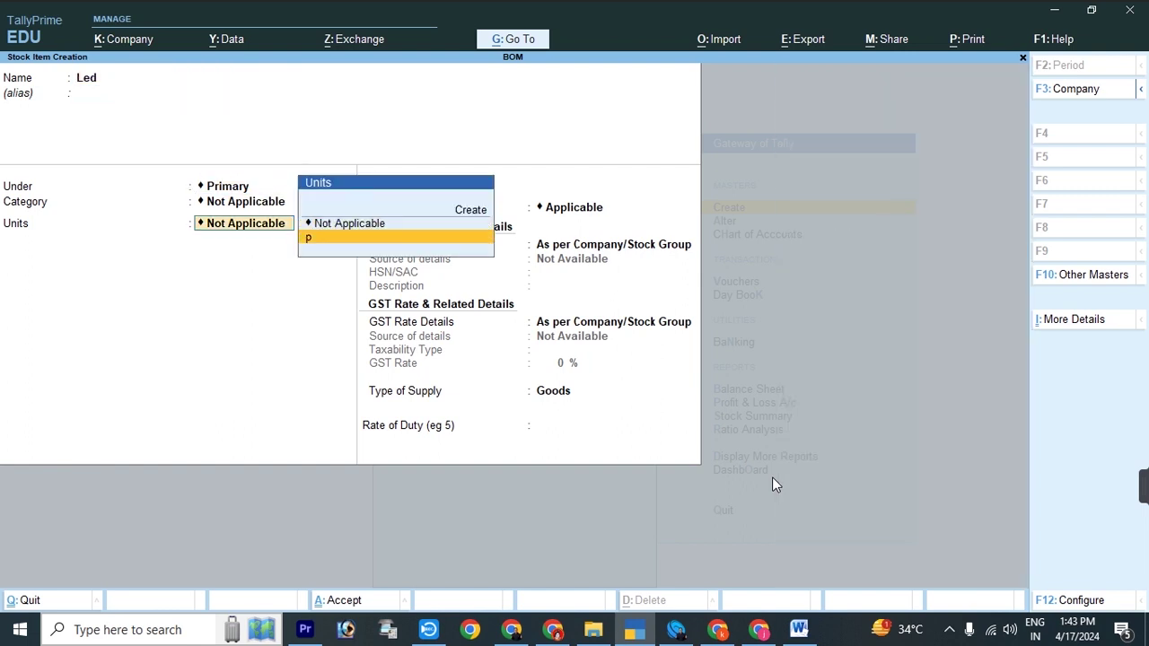
key(Return)
key(Return)
key(Return)
key(Return)
key(Return)
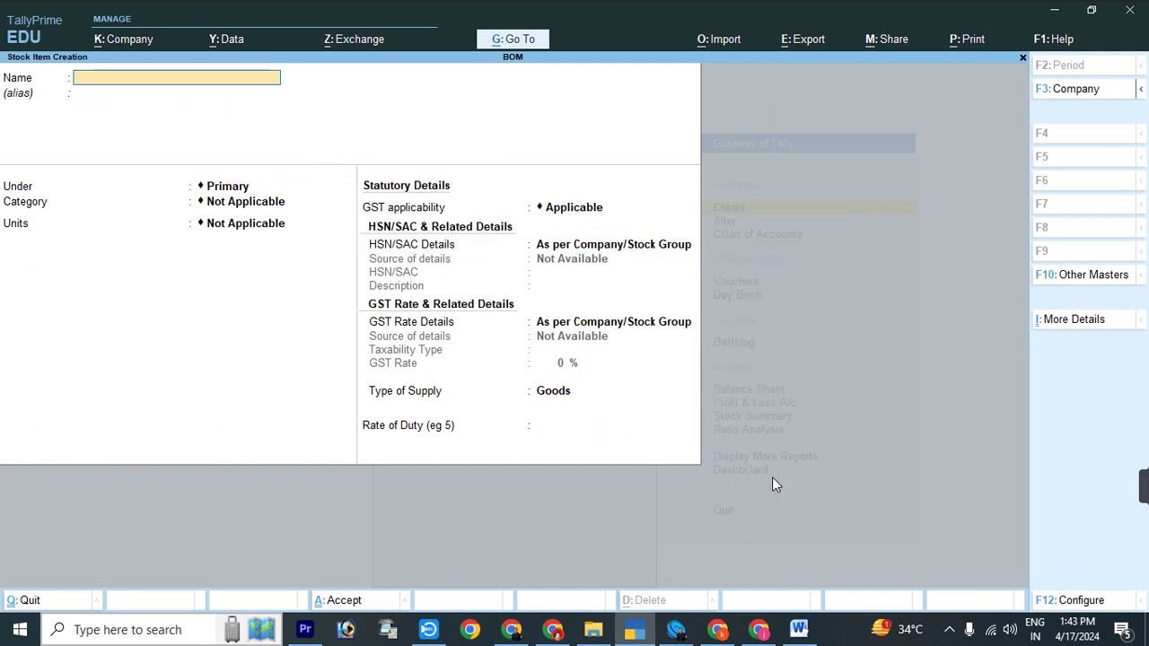
key(Escape)
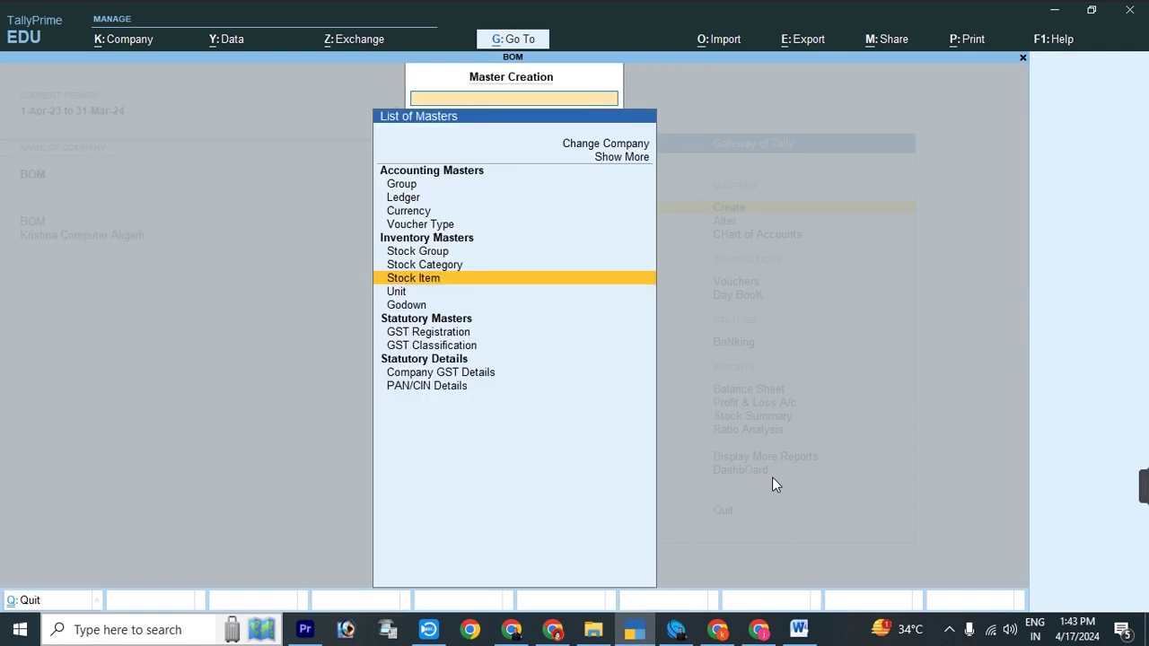
key(Escape)
Step: Switch to Word and review the items, rates and quantities in the Purchase Stock table
click(799, 630)
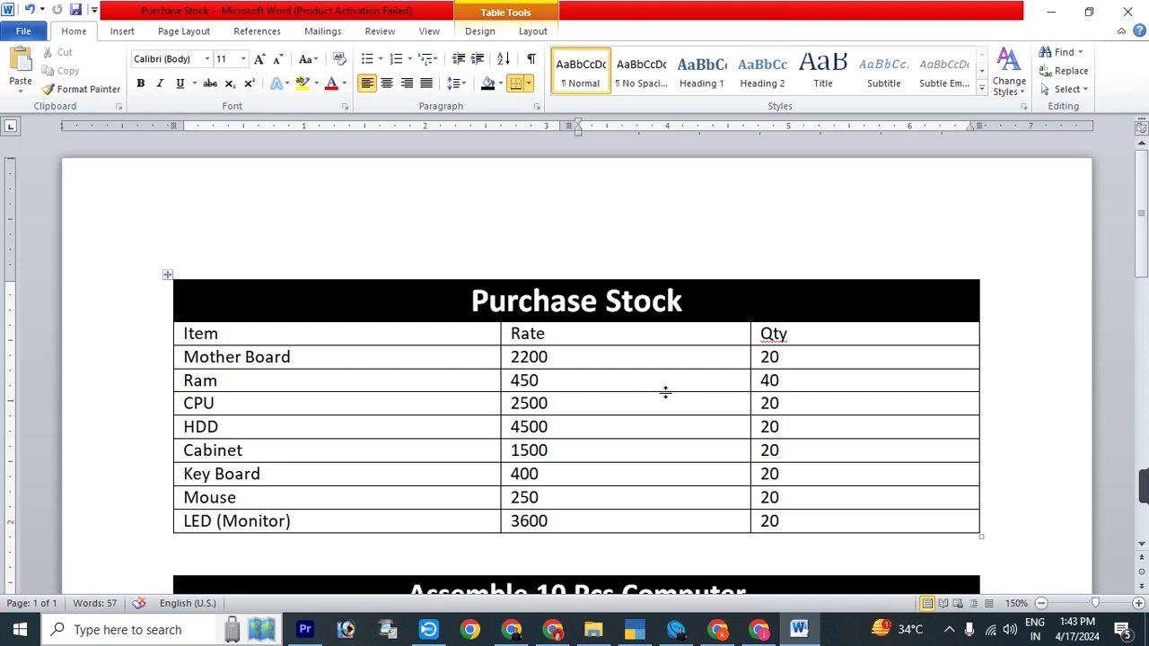
click(718, 630)
click(798, 629)
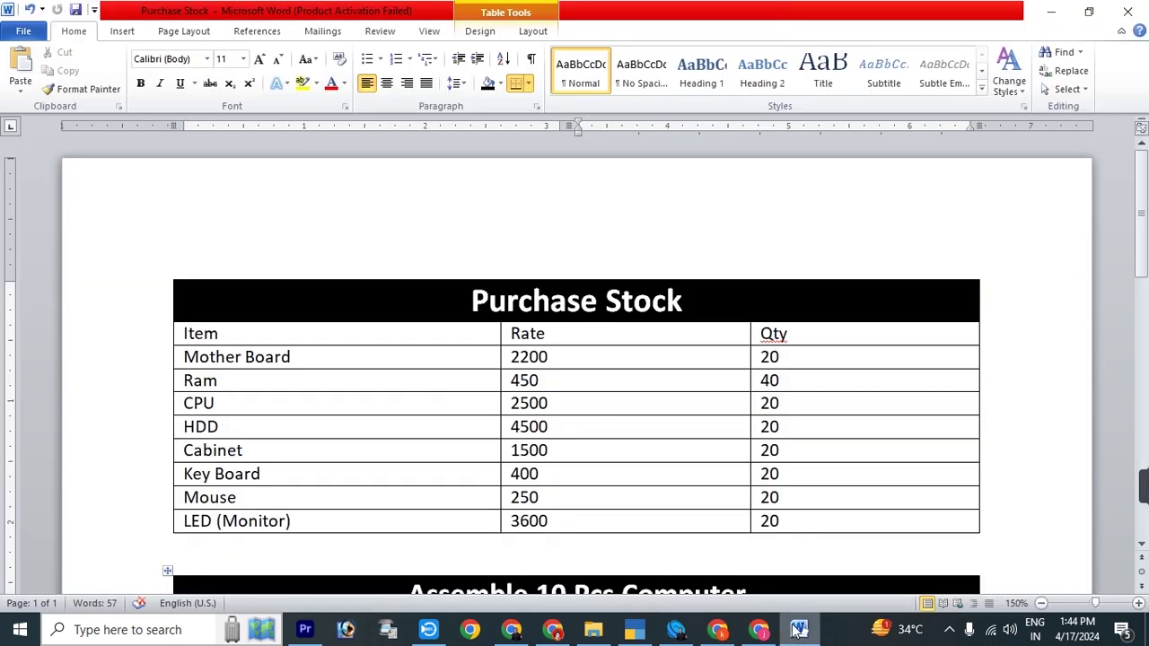
Step: Switch to TallyPrime
click(593, 629)
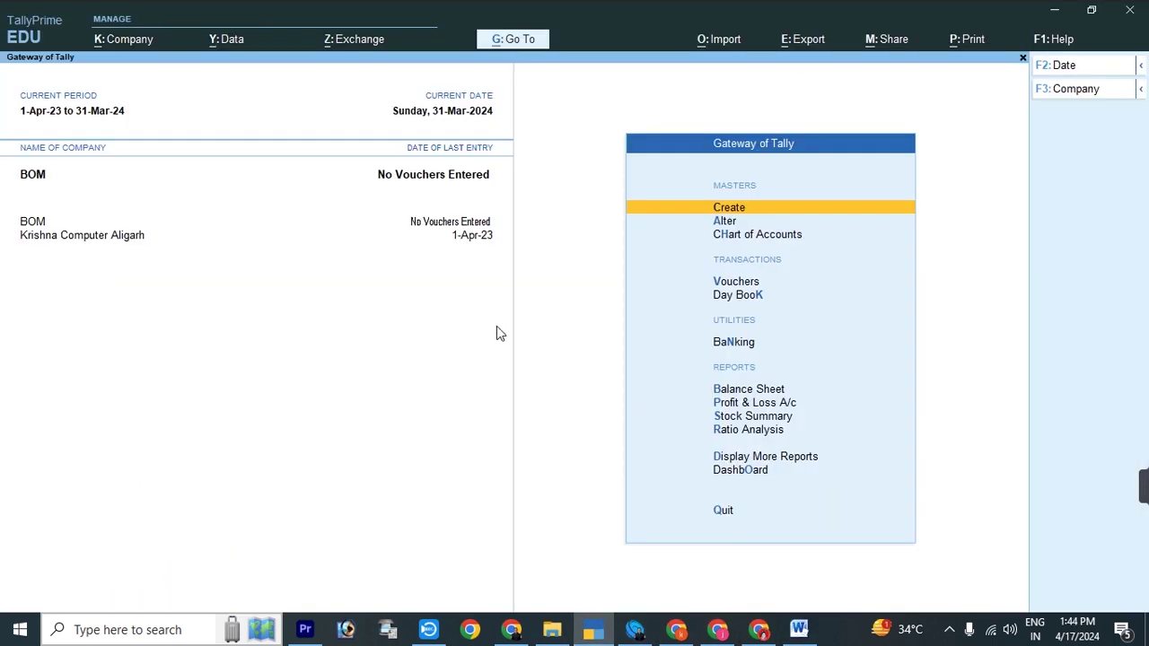
key(Return)
key(Down)
key(Down)
key(Down)
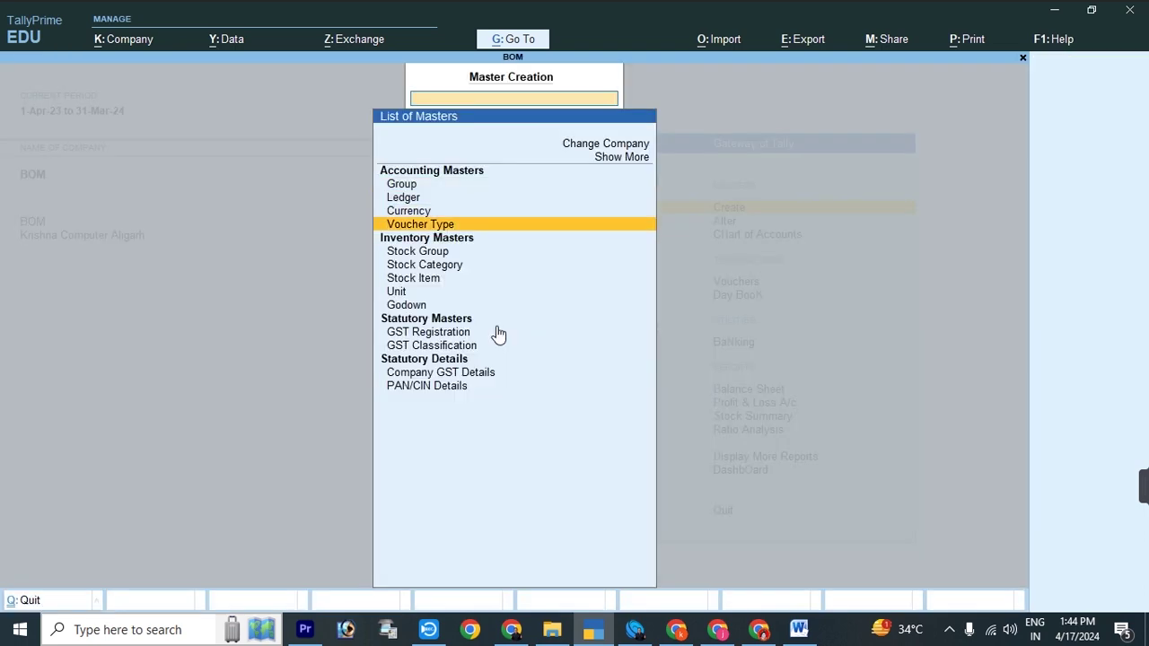
key(Escape)
Step: Open voucher entry and change the voucher type to Purchase
key(Down)
key(Down)
key(Down)
key(Down)
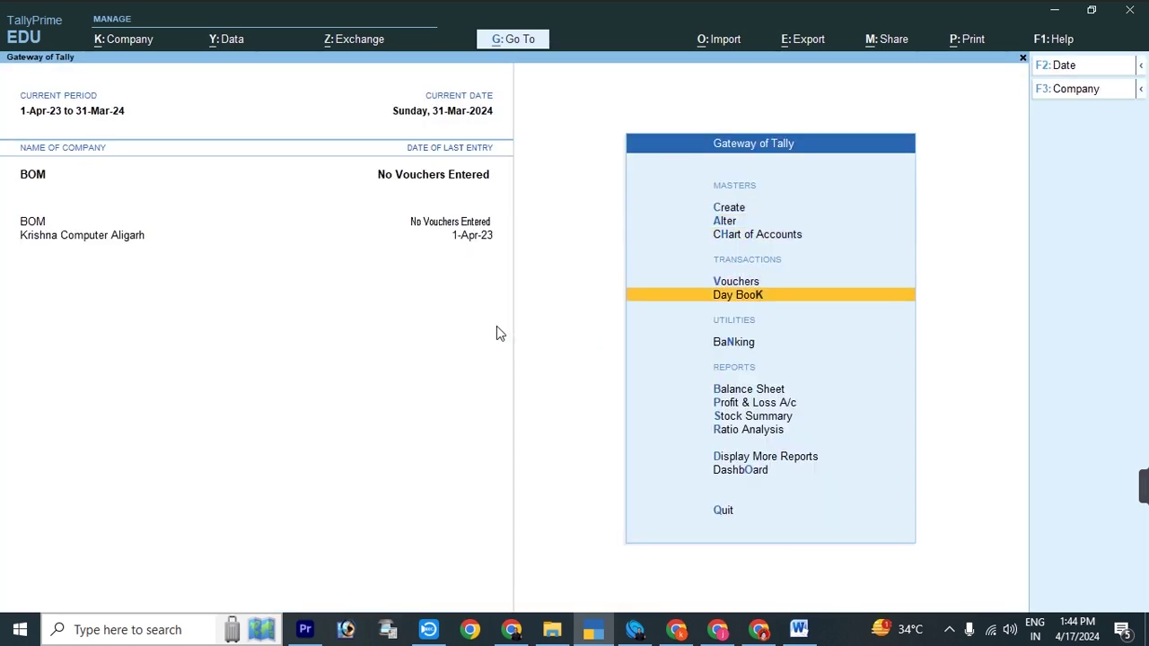
key(Up)
key(Return)
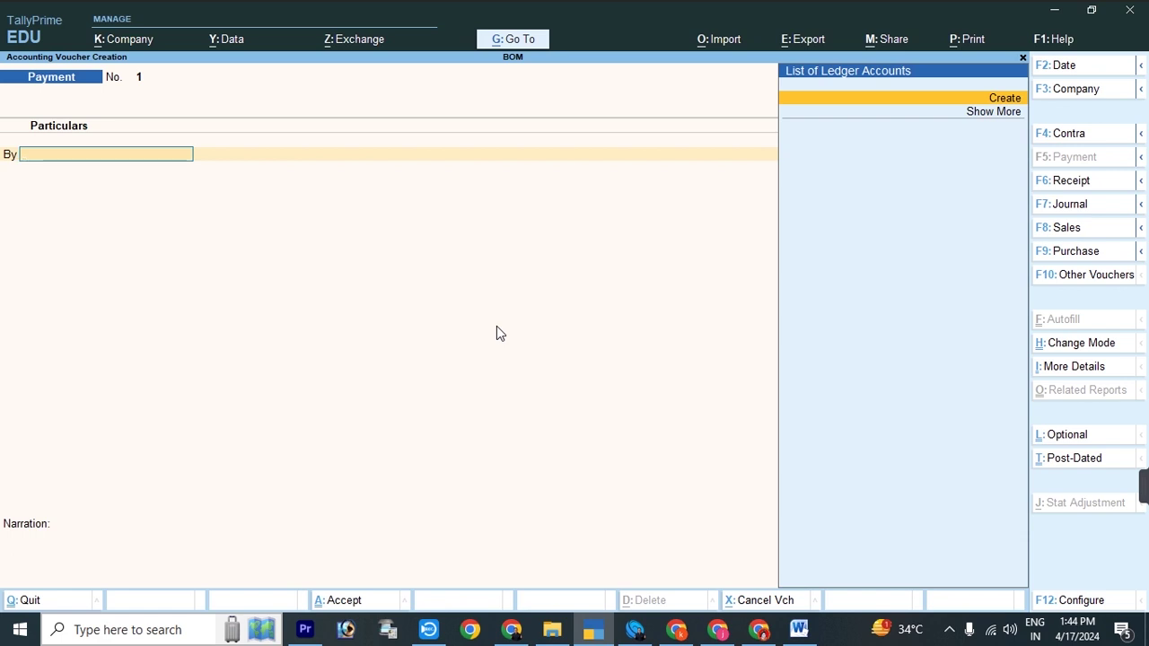
key(F9)
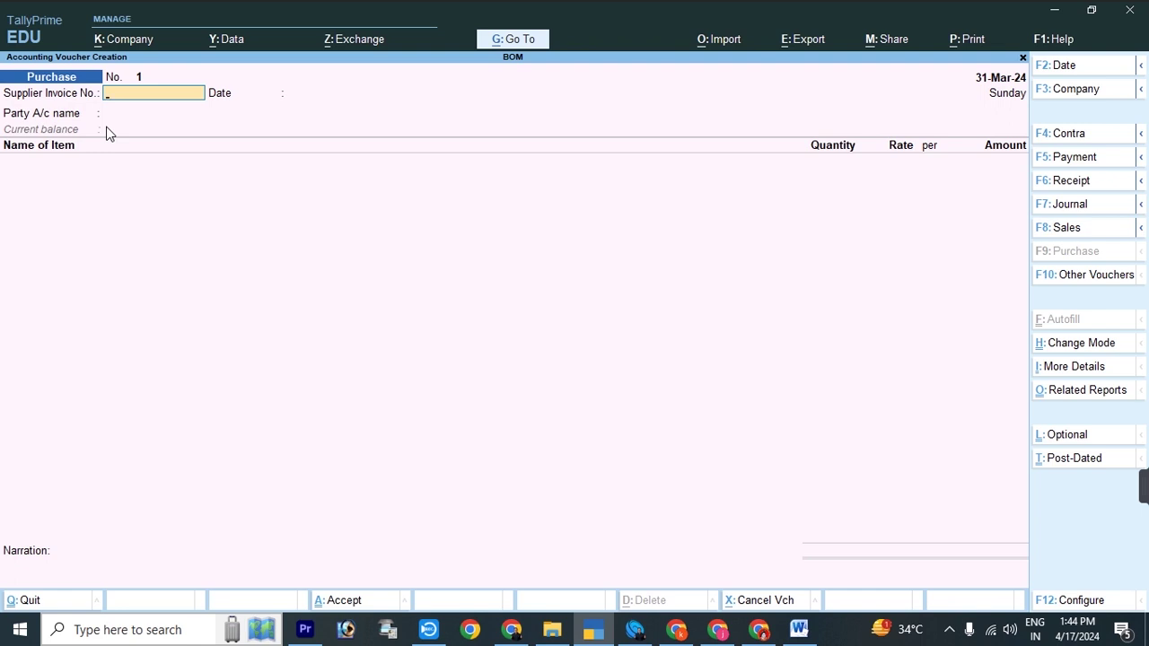
Step: Set Select common Ledger Account for Item Allocation to Yes in the purchase voucher configuration and save it
key(F12)
key(Down)
key(Down)
key(Down)
key(Down)
key(Down)
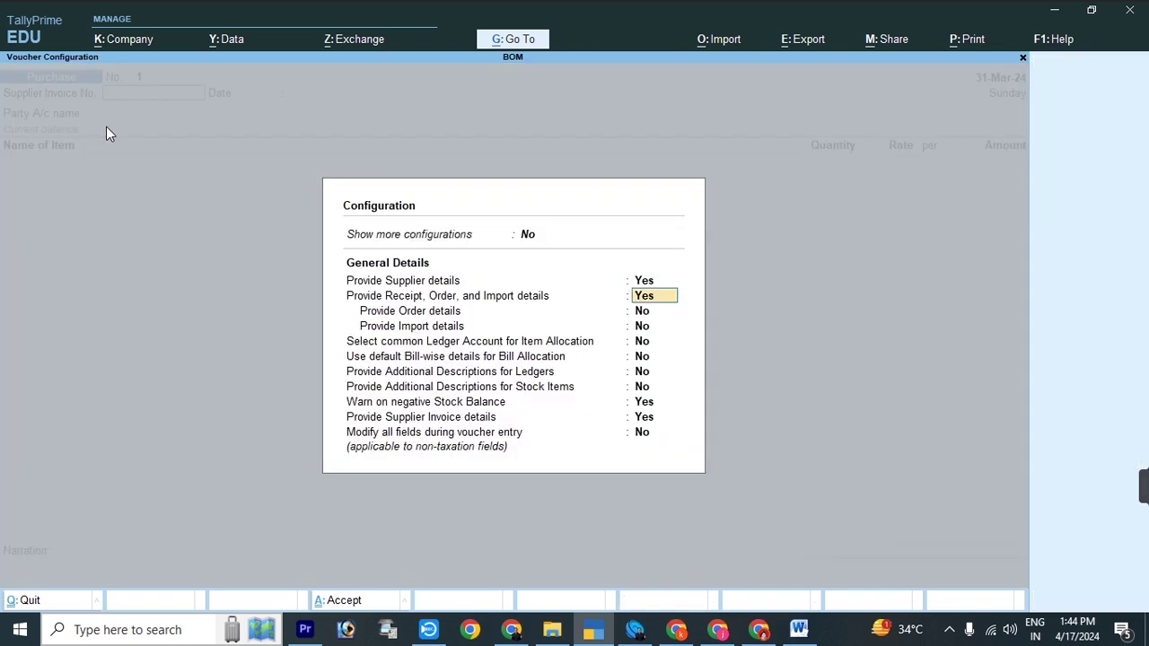
key(Up)
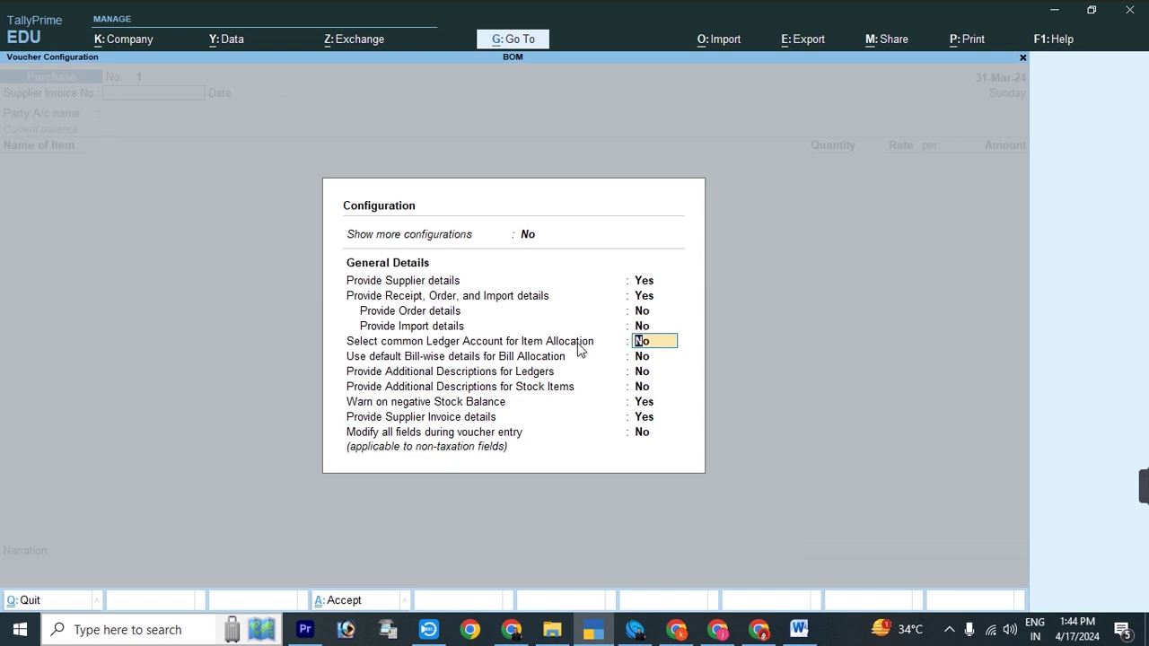
key(y)
key(Return)
key(Return)
key(Return)
key(Return)
key(Return)
key(Return)
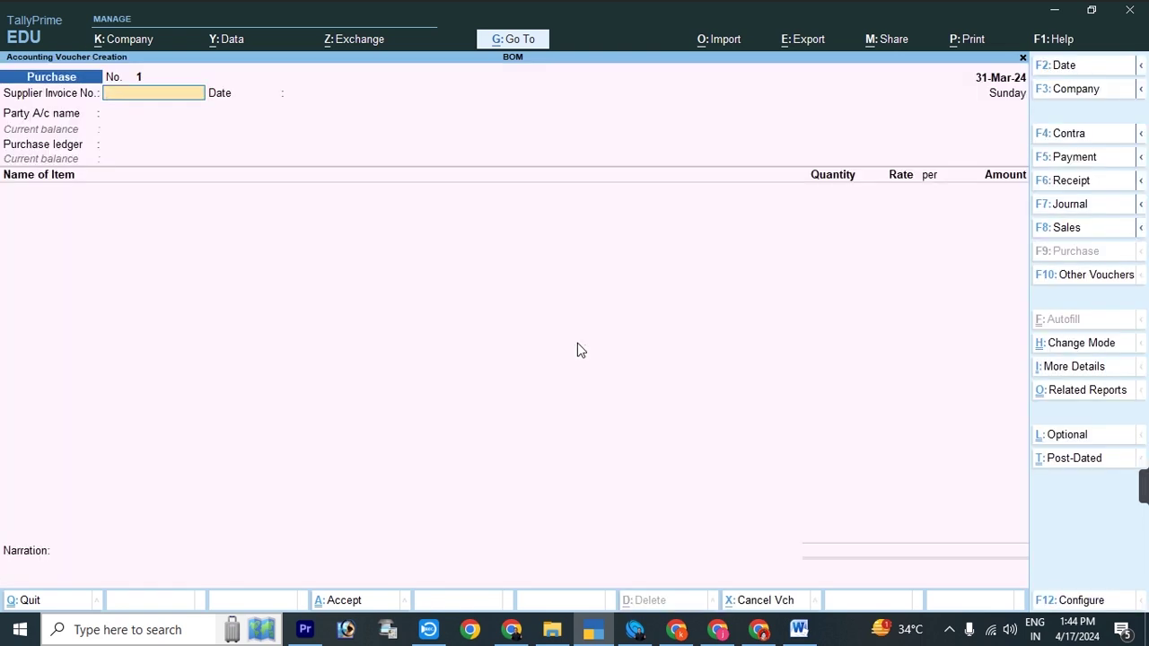
Step: Leave the supplier invoice number blank, choose Cash as the party account and accept the default receipt and party details
key(Return)
key(Return)
key(Escape)
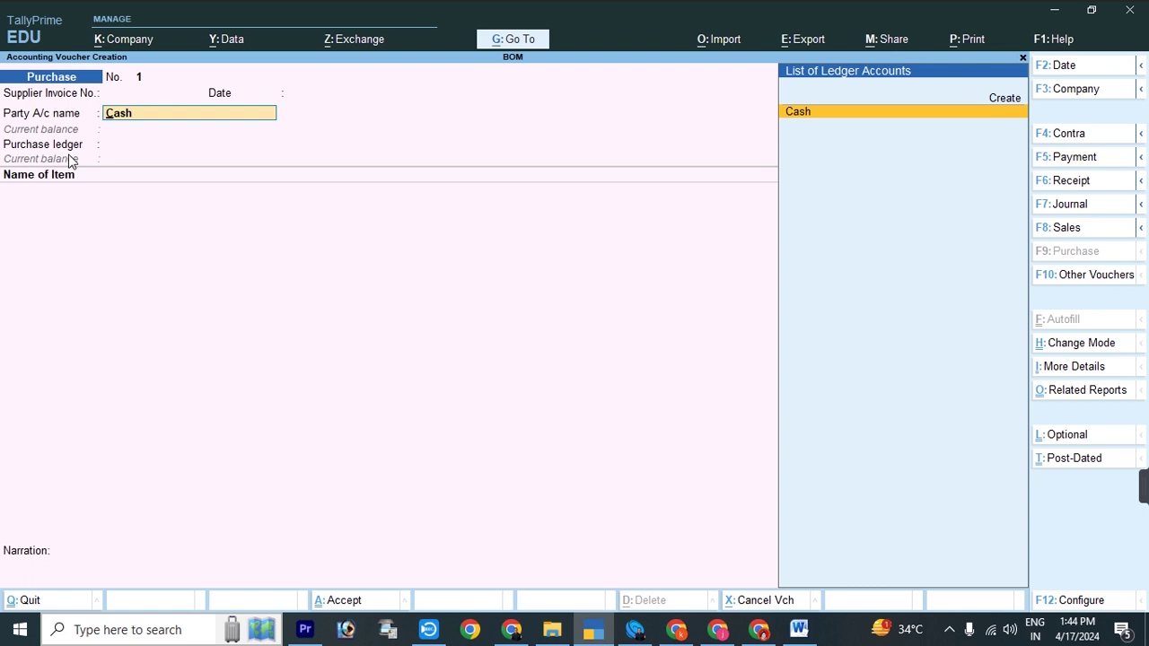
key(Return)
key(Return)
key(Return)
key(Return)
key(Return)
key(Return)
key(Return)
key(Return)
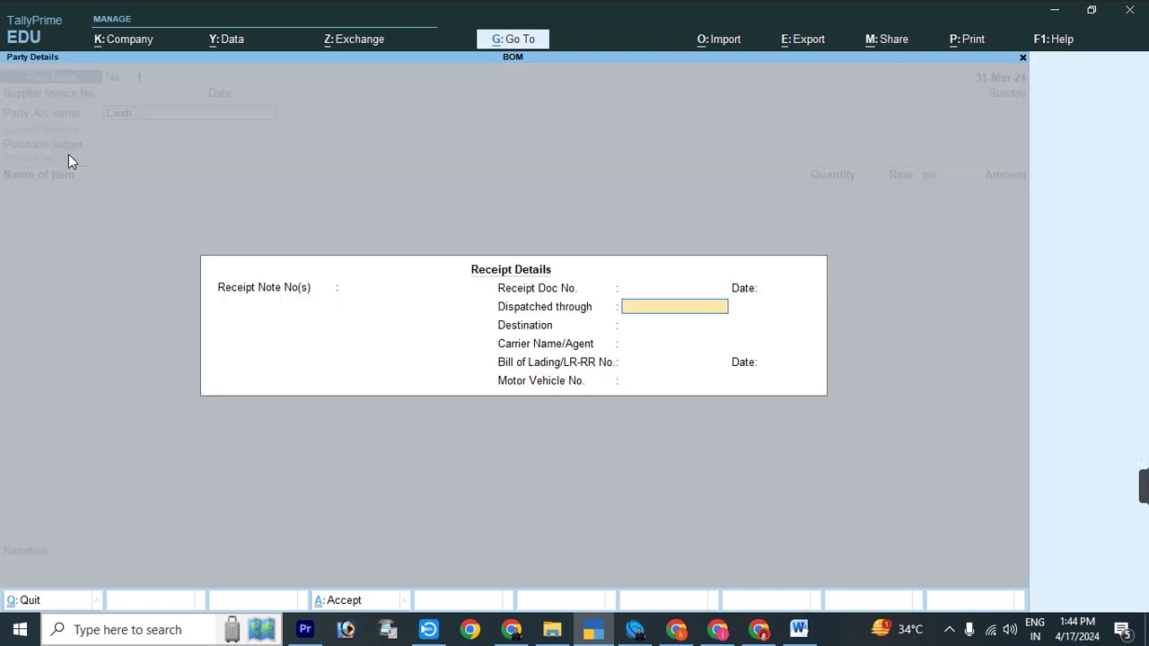
key(Return)
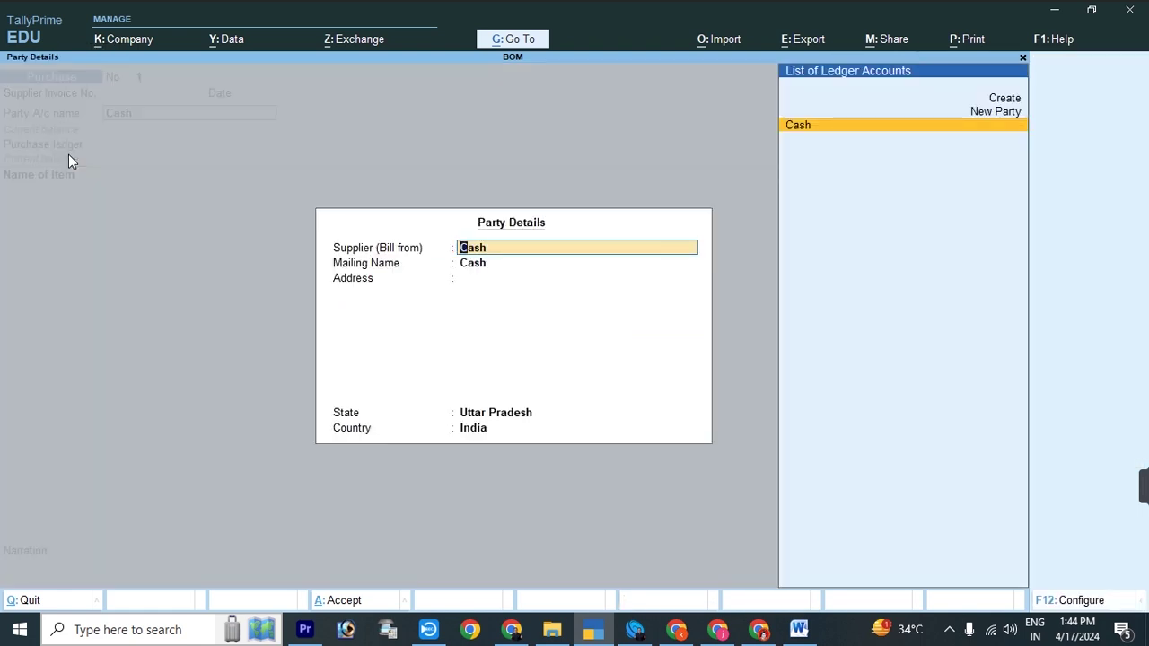
key(Return)
key(Return)
key(Return)
key(Return)
key(Return)
Step: Create the ledger Purchase under Purchase Accounts with default GST details for use as the voucher's purchase ledger
key(alt+c)
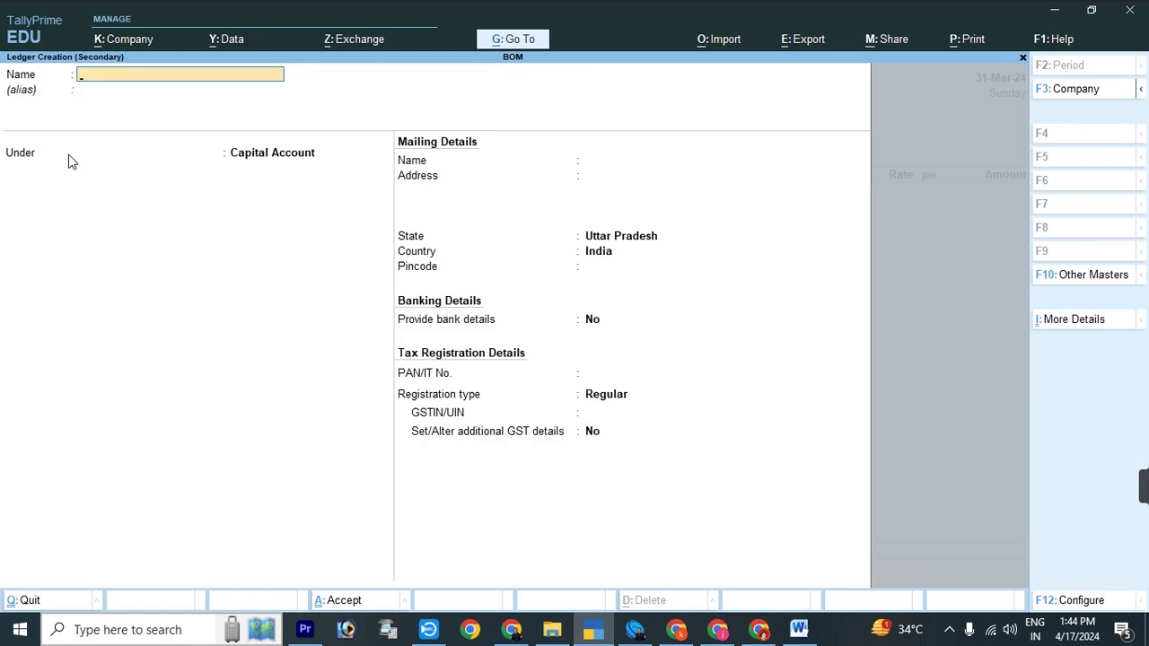
text(Sa)
text(Purchase)
key(Return)
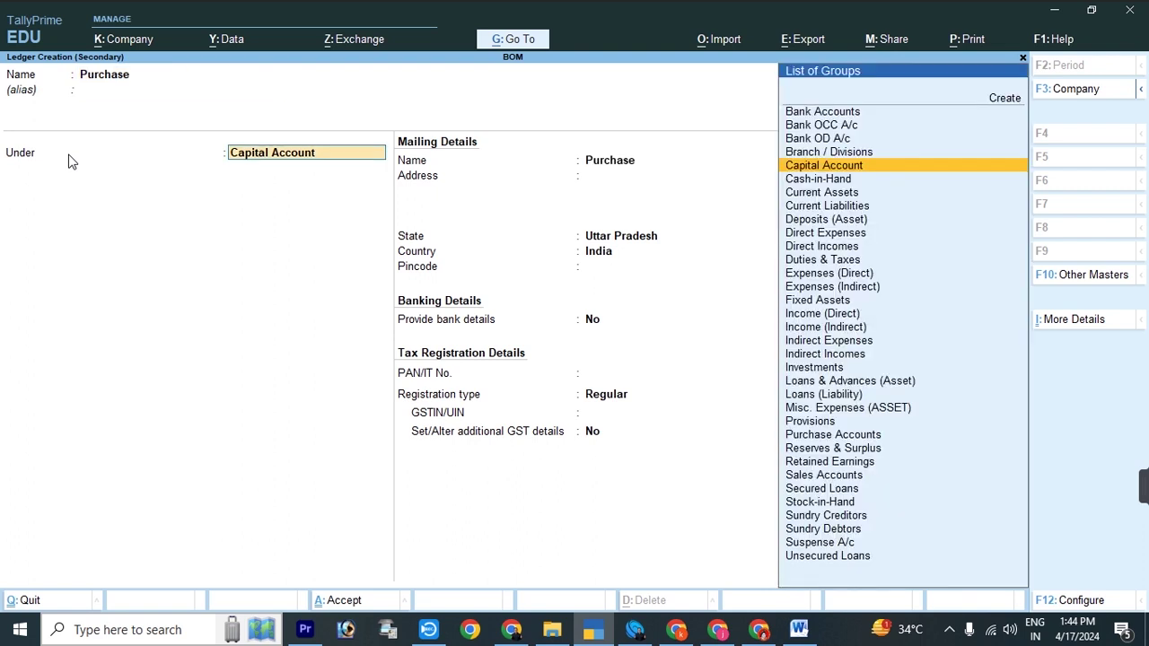
text(Pu)
key(Return)
key(Return)
key(Return)
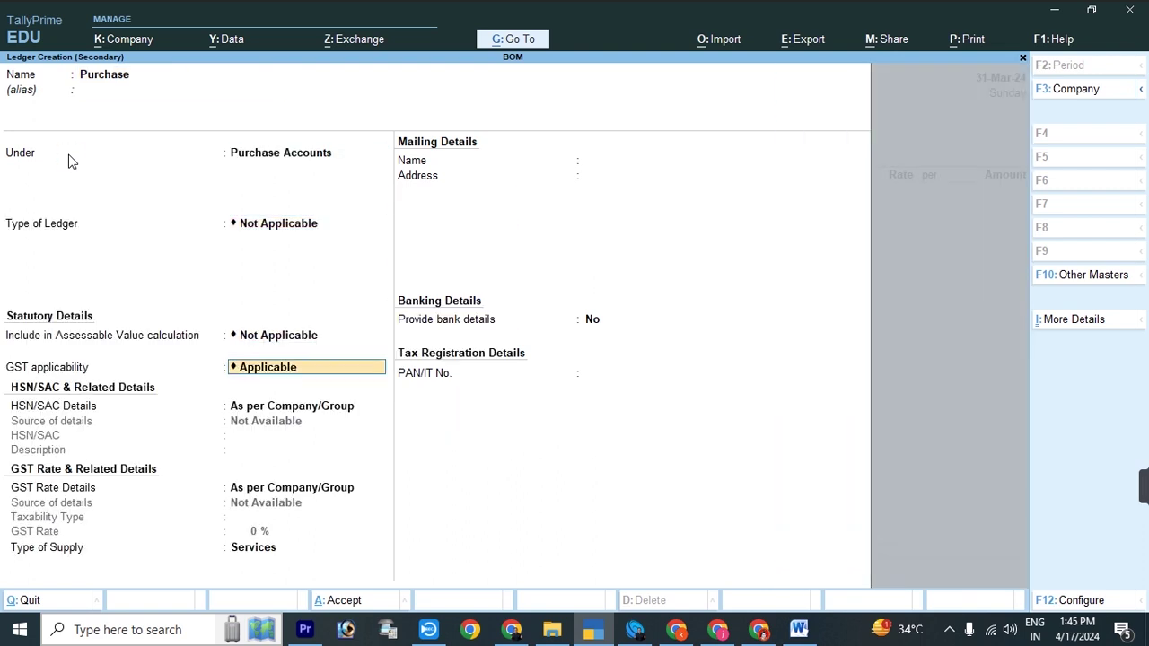
key(Return)
key(Return)
key(Return)
key(Return)
key(Return)
key(Return)
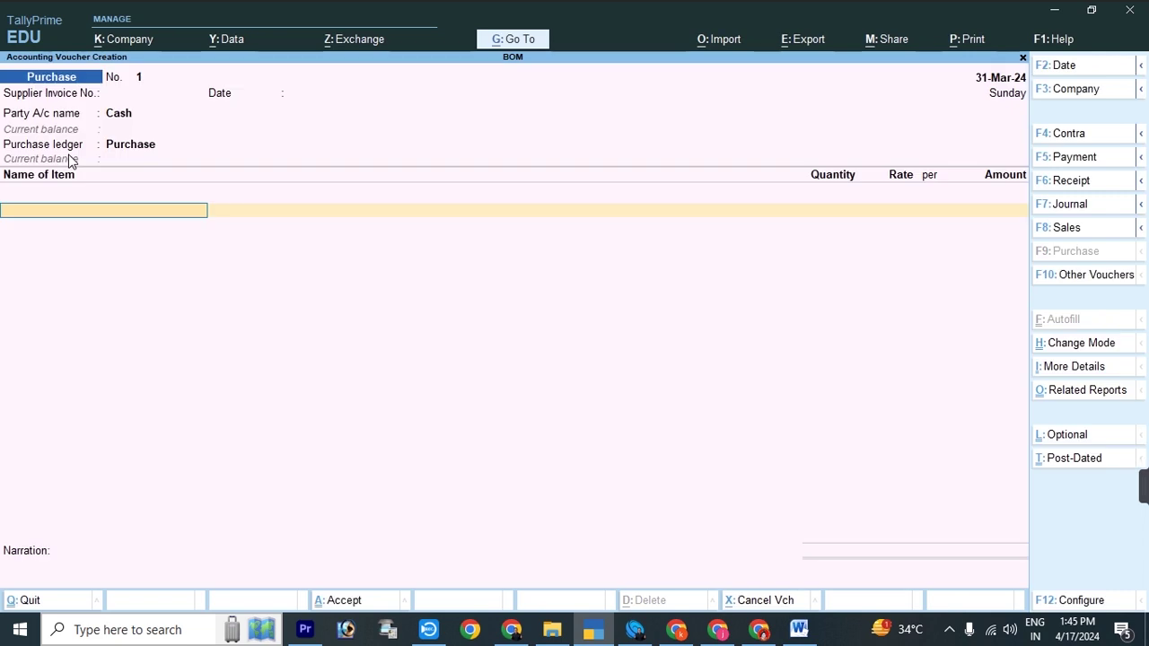
Step: Add Motherboard to the purchase voucher with quantity 20 and rate 2200, consulting the Purchase Stock table in Word
key(Down)
key(Down)
key(Down)
key(Down)
key(Down)
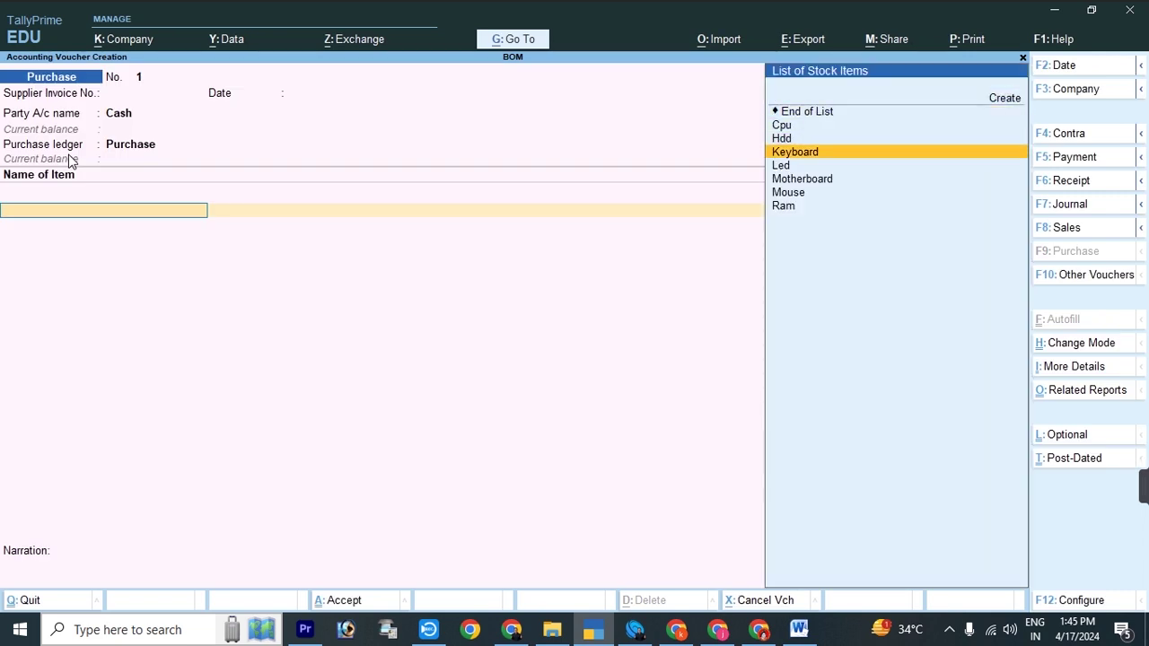
key(Return)
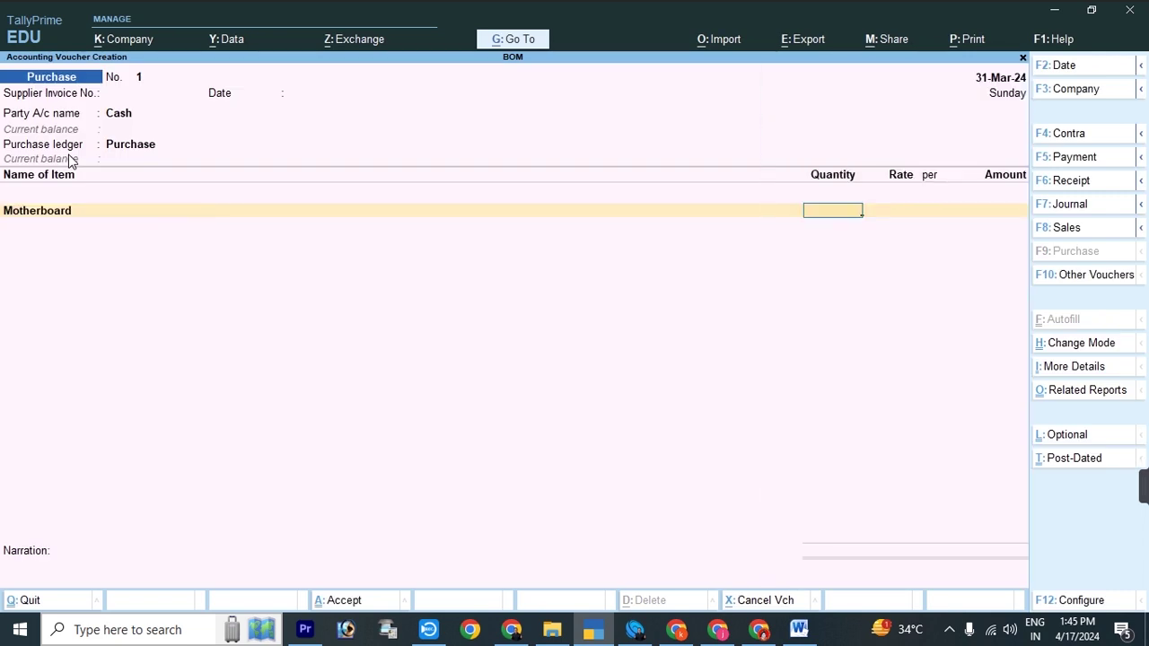
text(20)
click(798, 629)
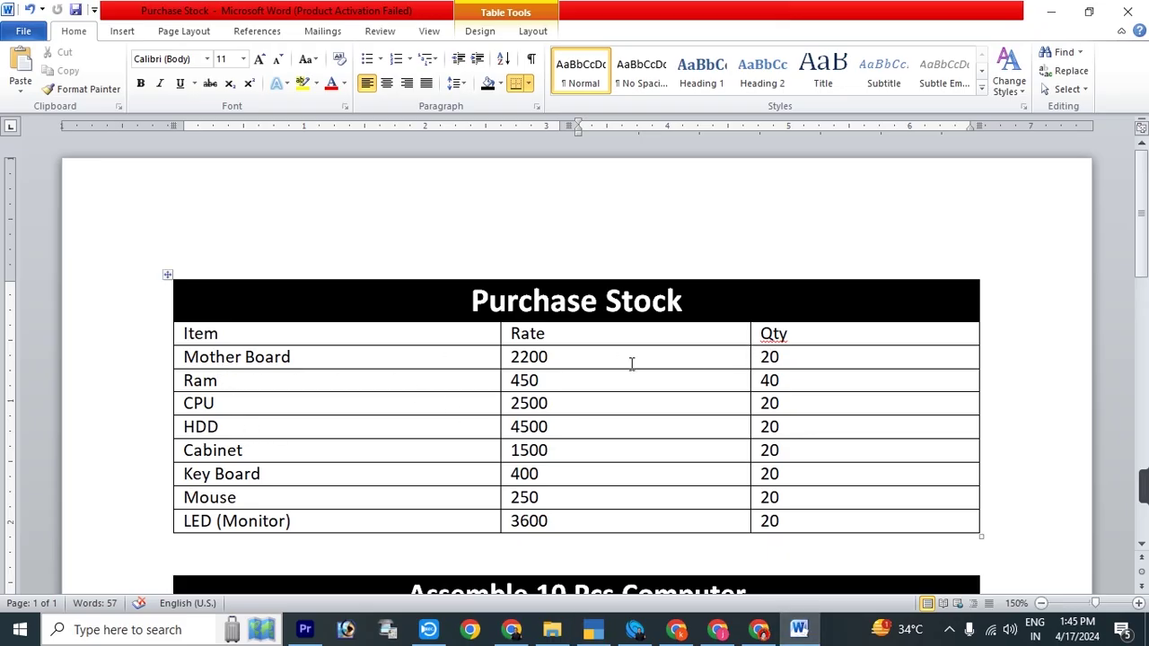
click(593, 629)
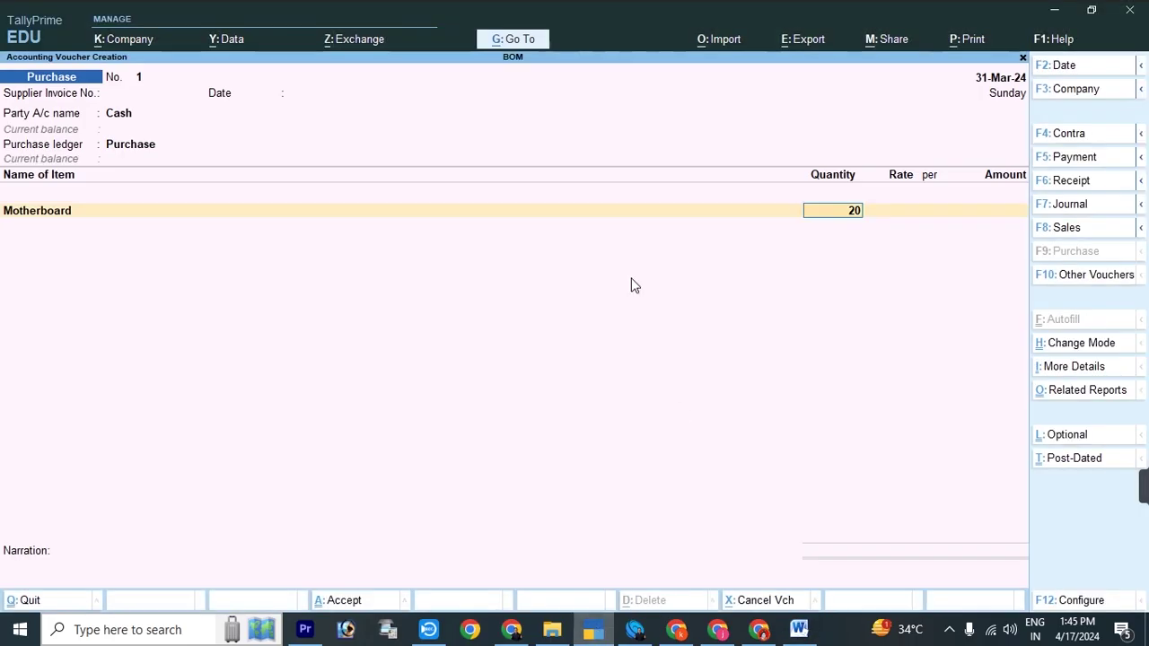
key(Return)
text(2200)
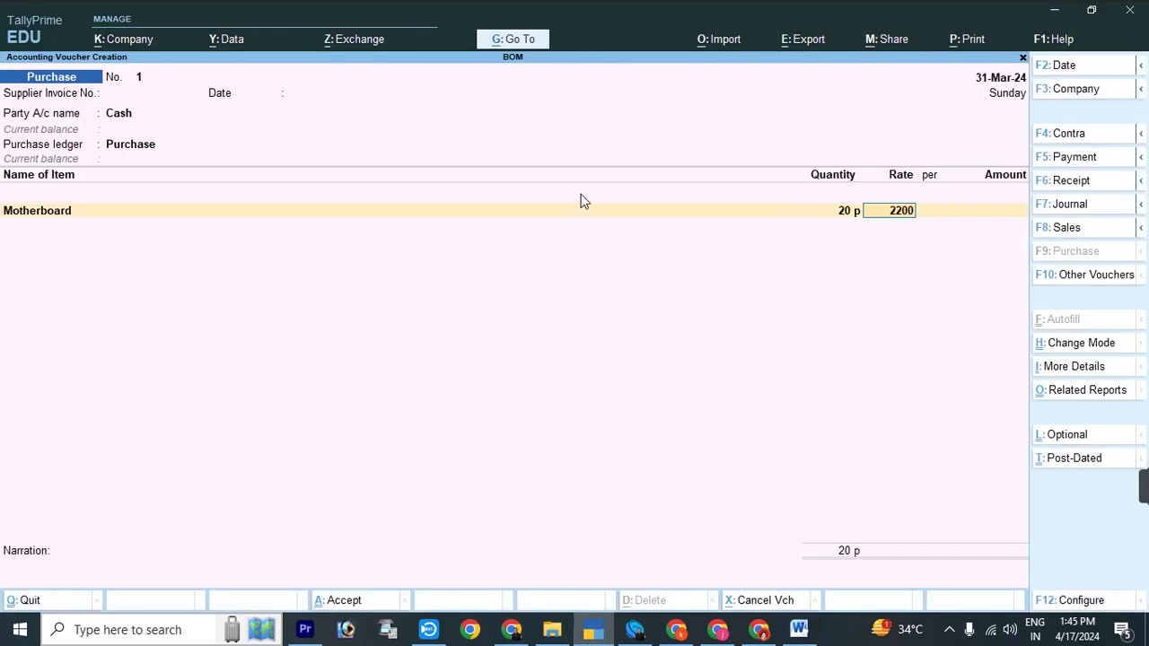
key(Return)
key(Return)
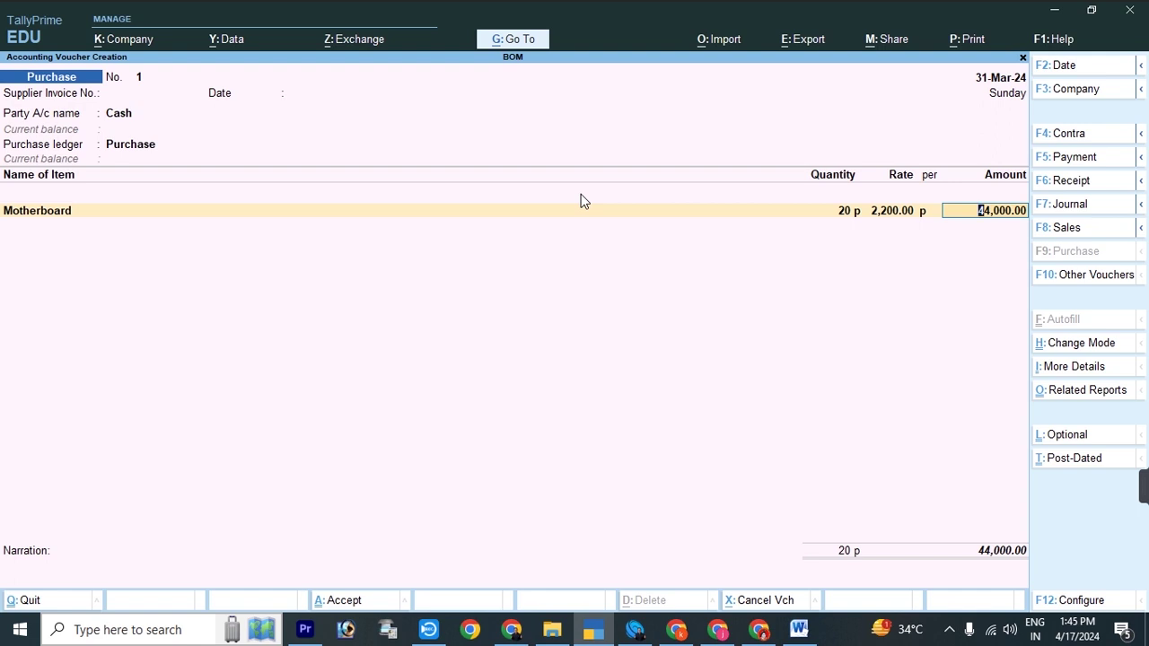
key(Return)
Step: Add Ram to the purchase voucher with quantity 40 and rate 450, consulting the Purchase Stock table in Word
text(Ram)
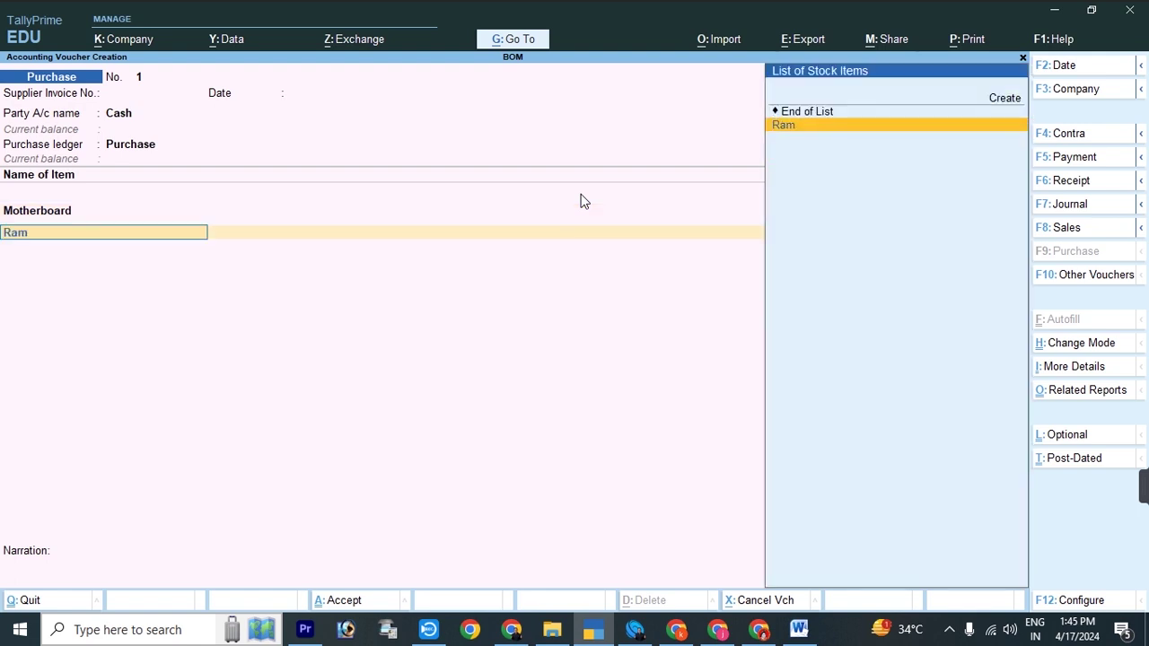
key(Return)
key(alt+Tab)
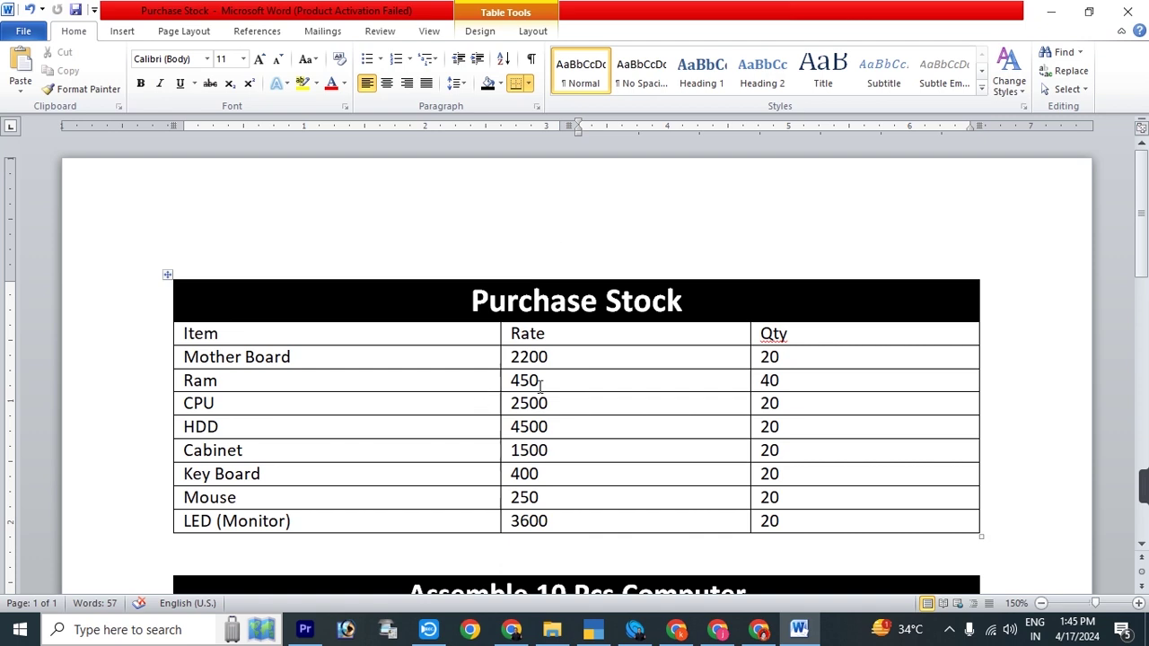
key(alt+Tab)
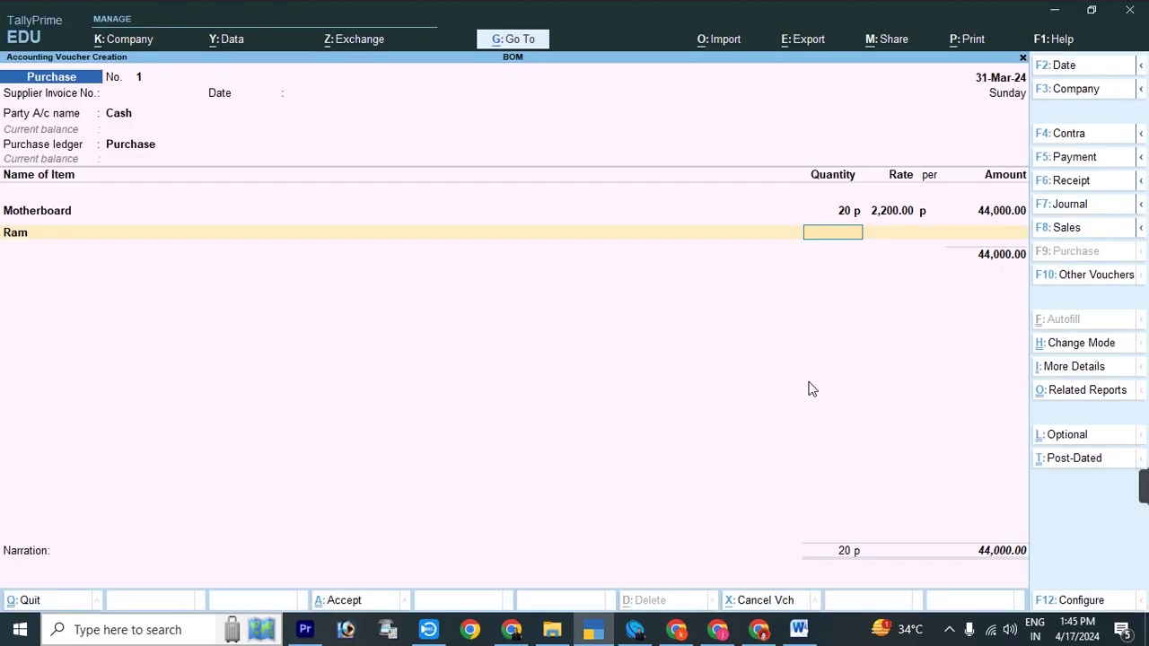
text(40)
key(Return)
text(450)
key(Return)
key(Return)
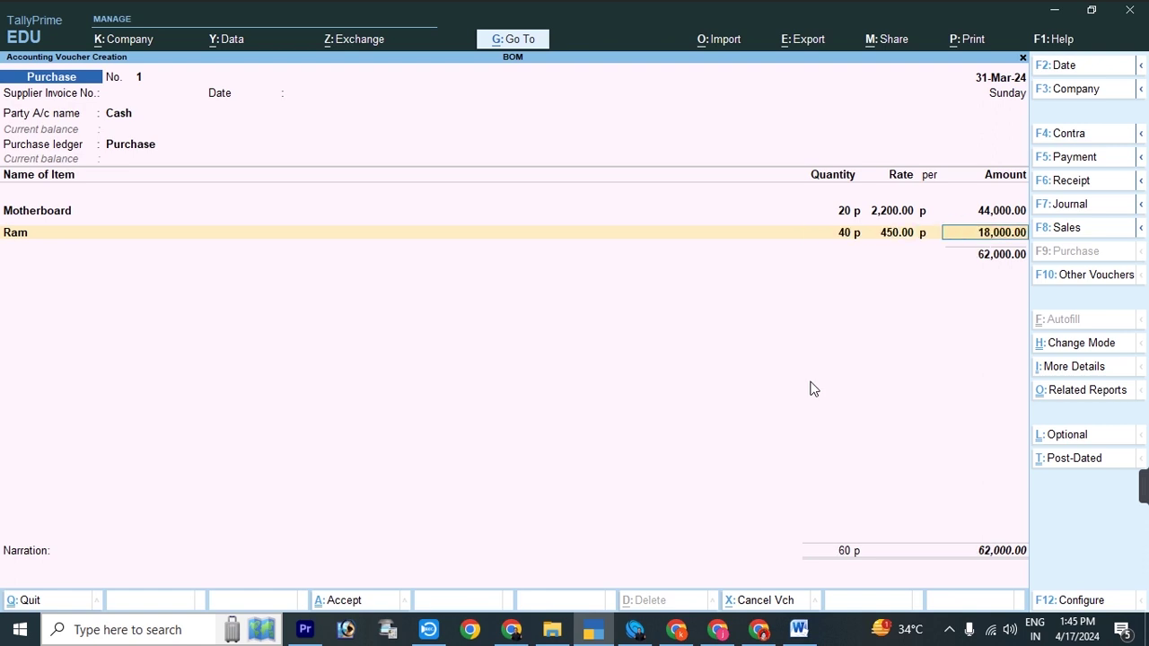
key(Return)
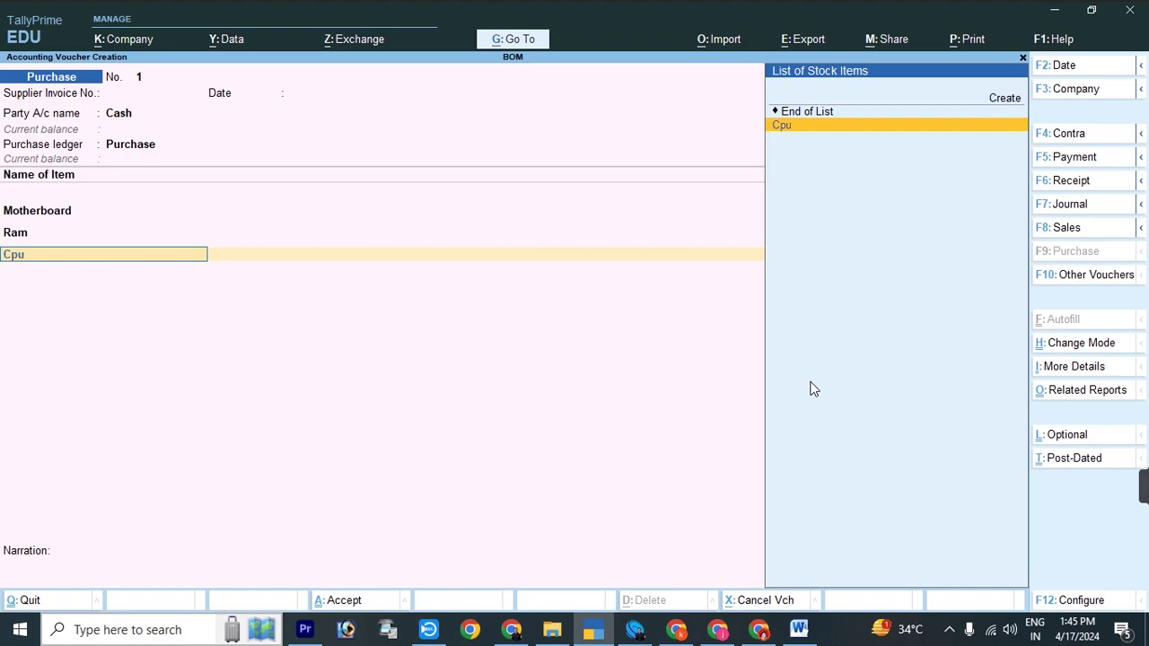
Step: Add Cpu to the purchase voucher with quantity 20 and rate 2500, consulting the Purchase Stock table in Word
key(alt+Tab)
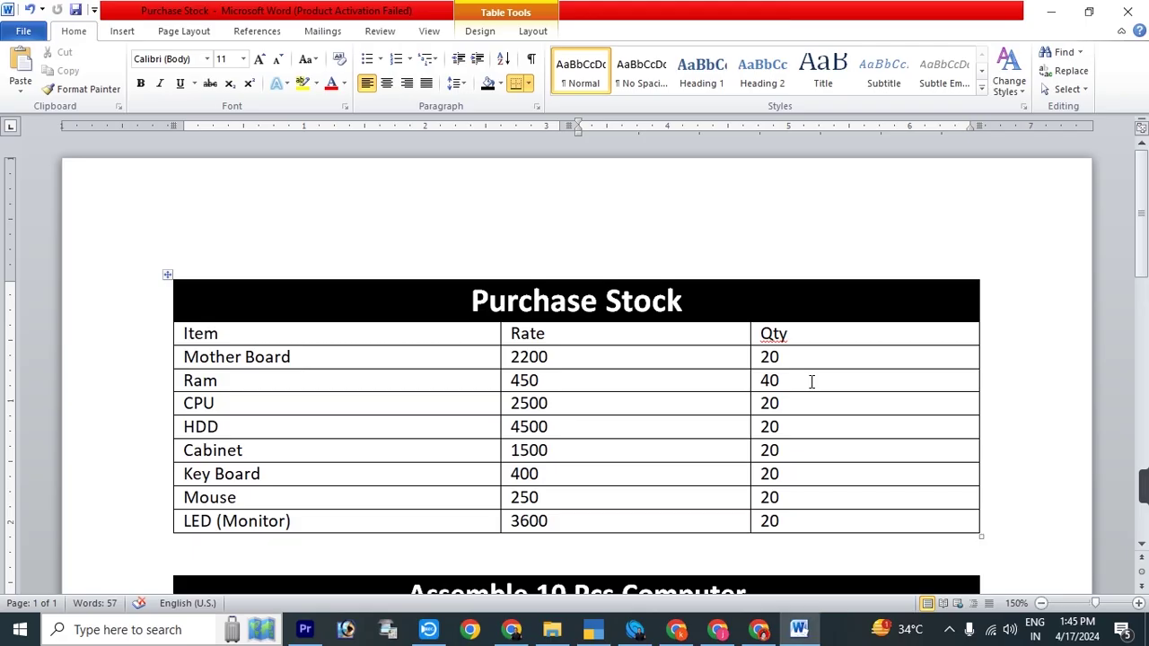
key(alt+Tab)
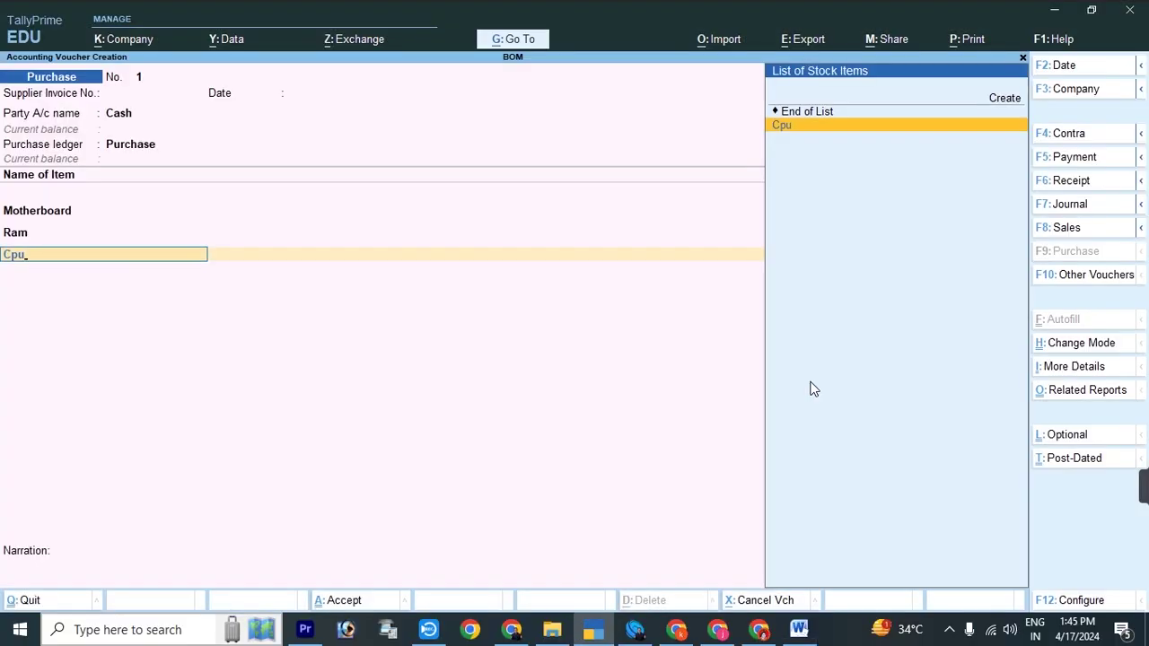
key(Return)
text(20)
key(Return)
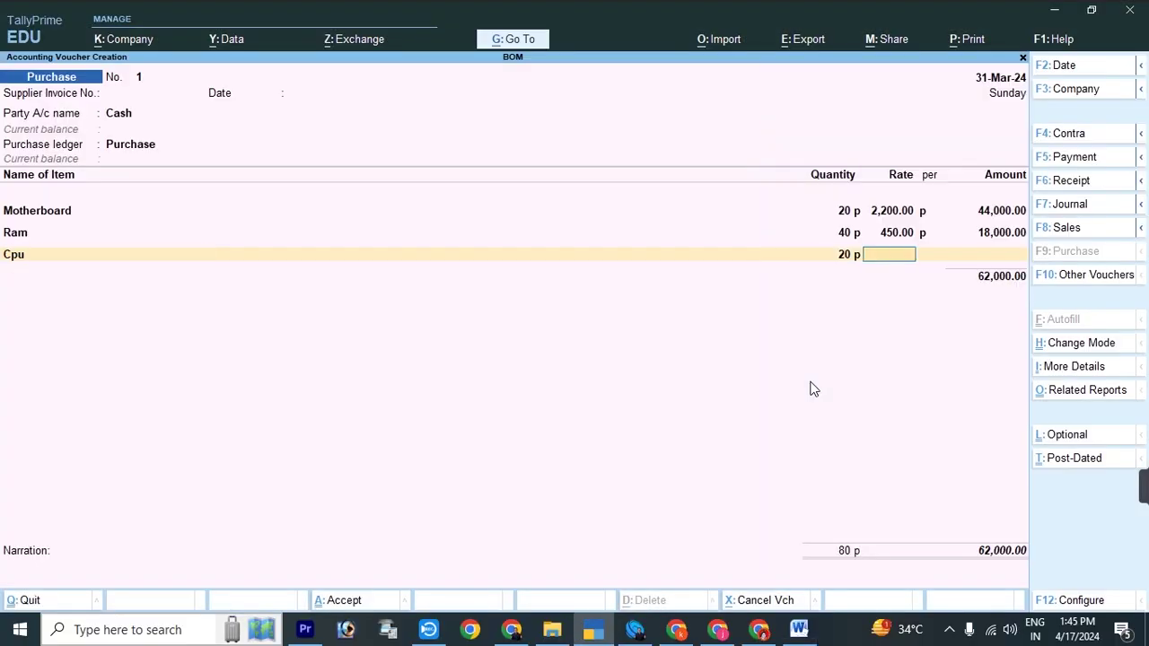
text(250000)
key(BackSpace)
key(BackSpace)
key(BackSpace)
text(0)
key(Return)
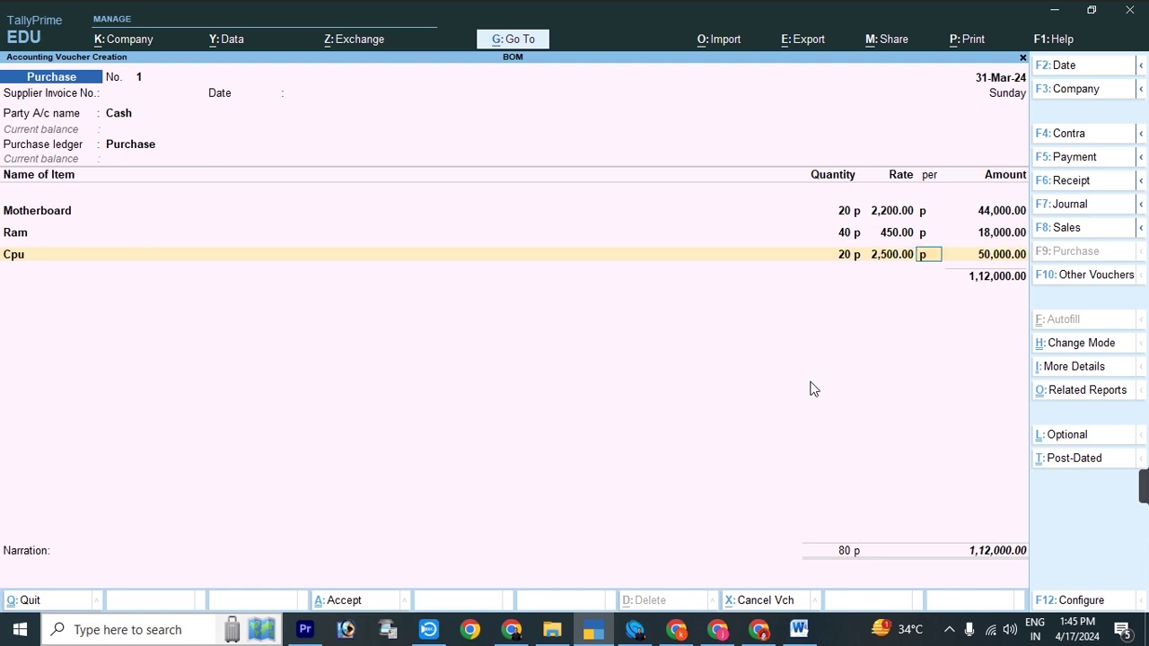
key(Return)
key(Return)
Step: Add Hdd to the purchase voucher with quantity 20 and rate 4500, consulting the Purchase Stock table in Word
key(alt+Tab)
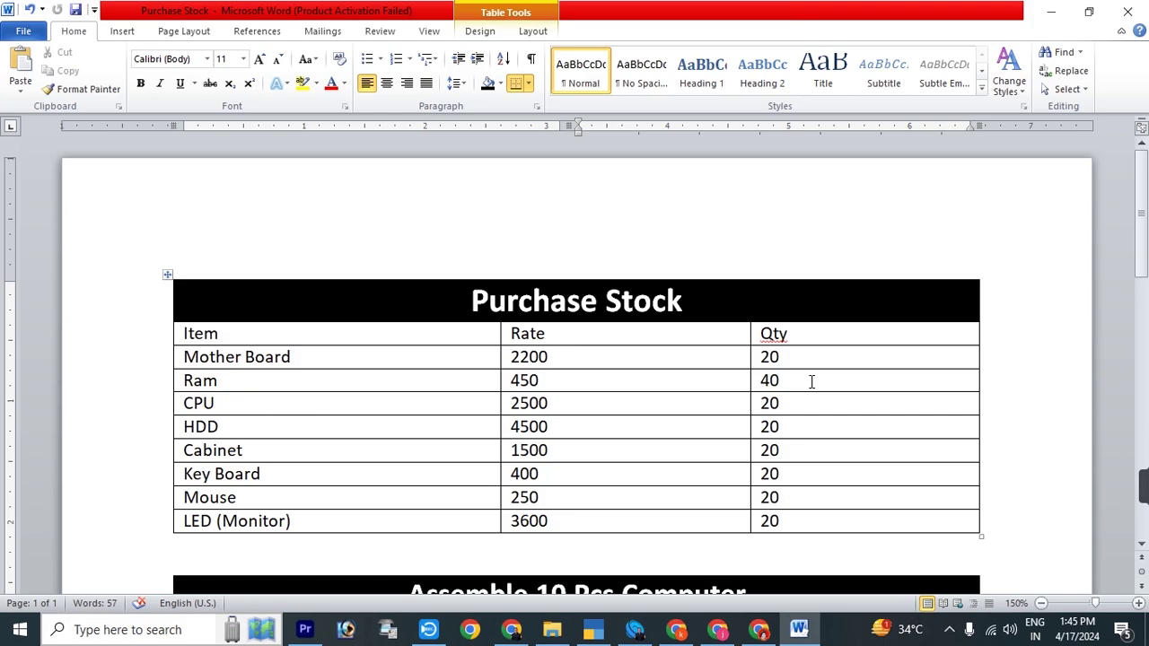
key(alt+Tab)
text(h)
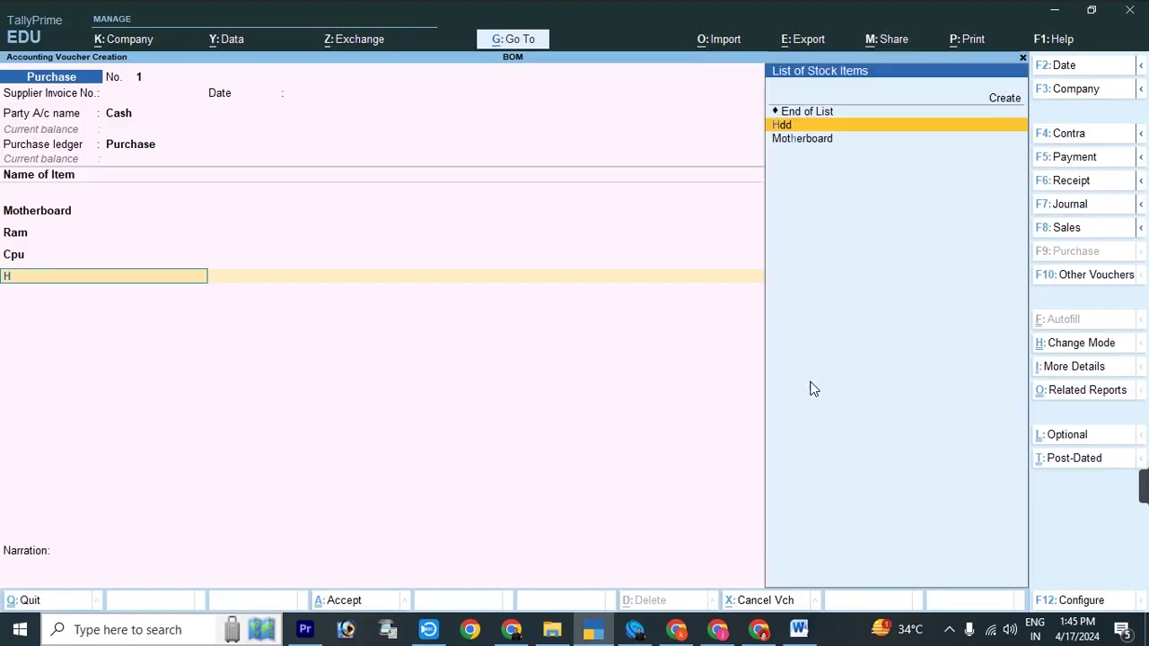
key(Return)
text(20)
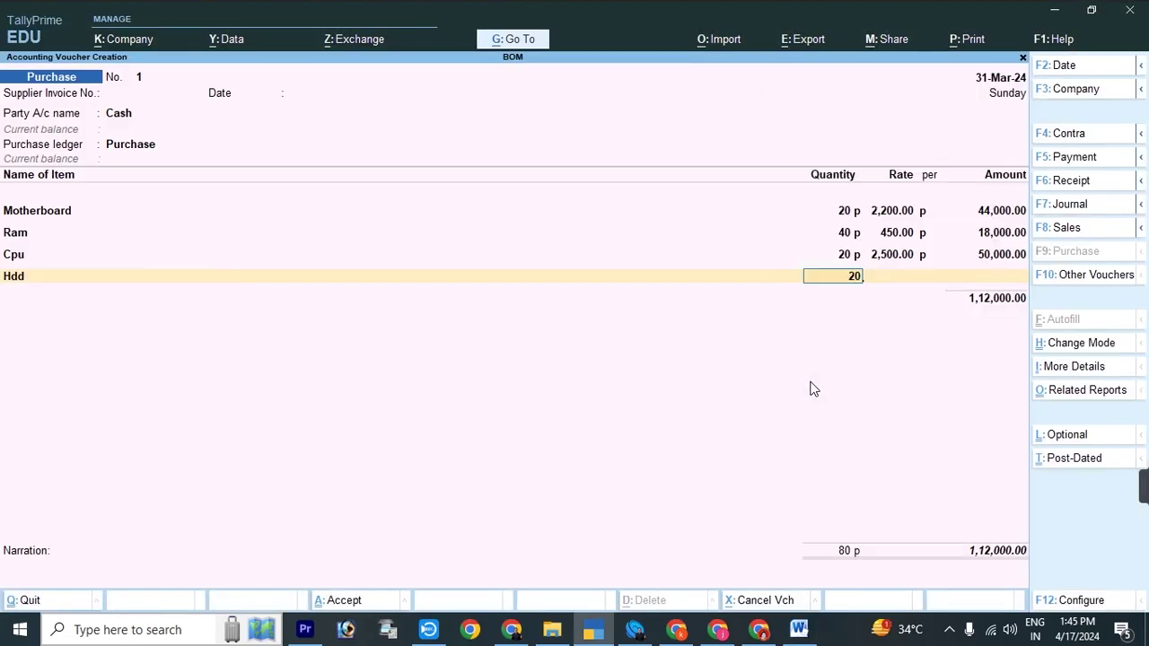
key(Return)
text(4,500)
key(Return)
key(Return)
key(Return)
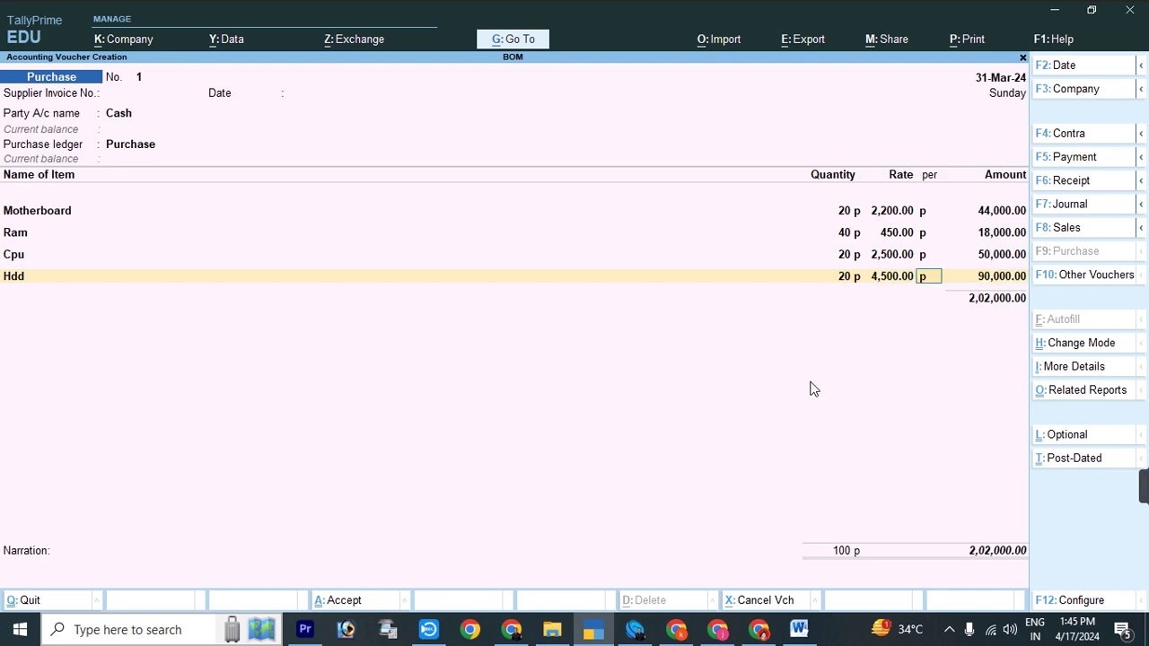
Step: Create a stock item named Cabinet with unit p from the purchase voucher's item list, taking the item from the Purchase Stock table in Word
key(alt+Tab)
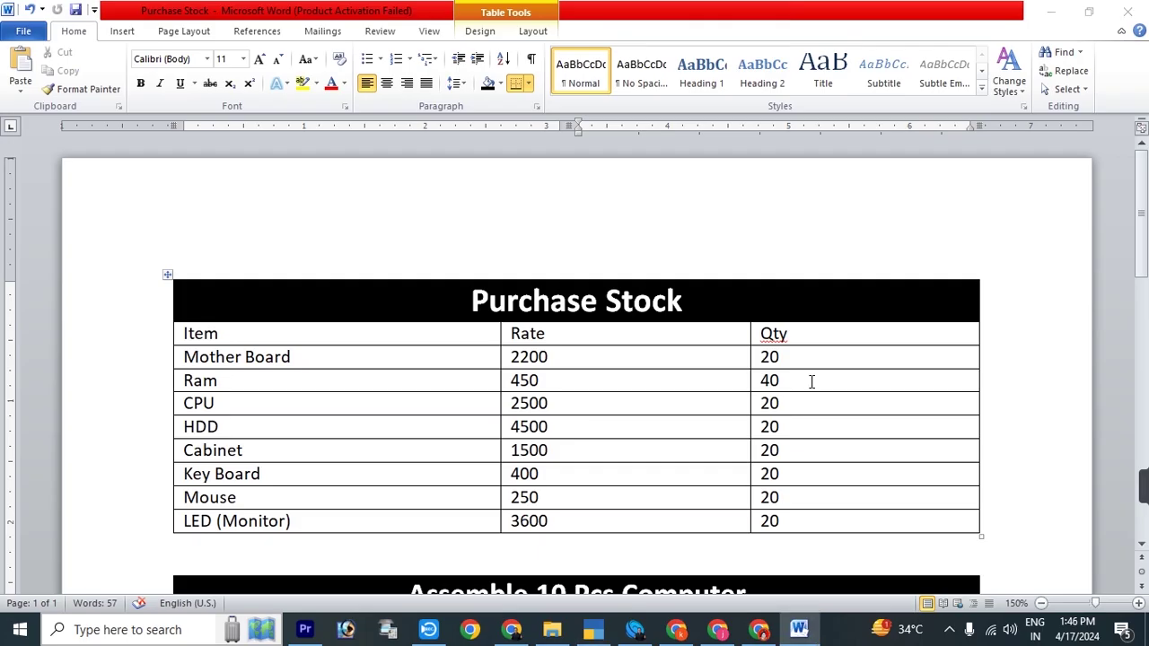
key(alt+Tab)
text(c)
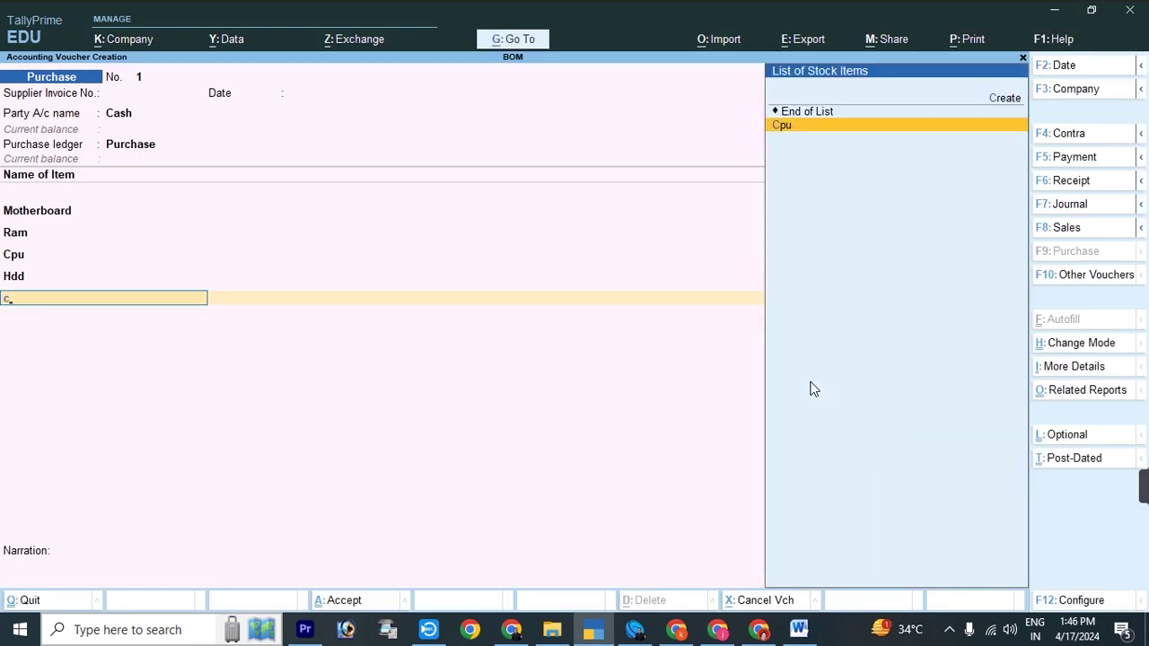
key(Up)
key(Up)
key(Return)
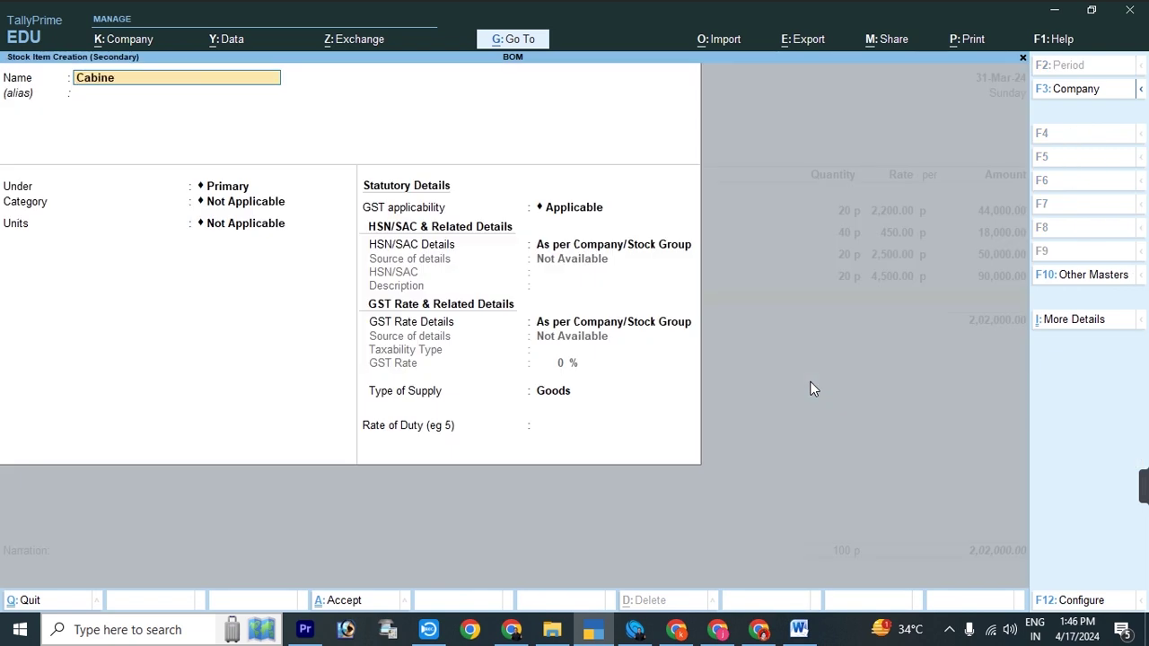
key(Return)
key(Return)
key(Return)
key(Return)
text(p)
key(Return)
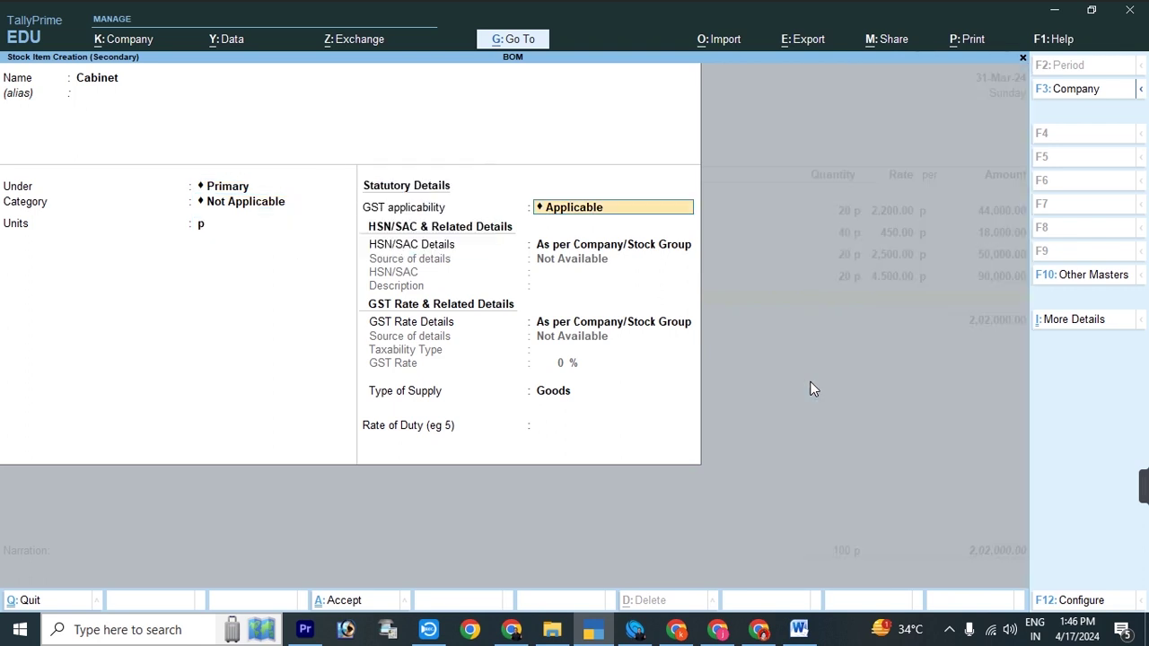
key(Return)
key(Return)
key(Return)
key(Return)
key(Return)
key(Return)
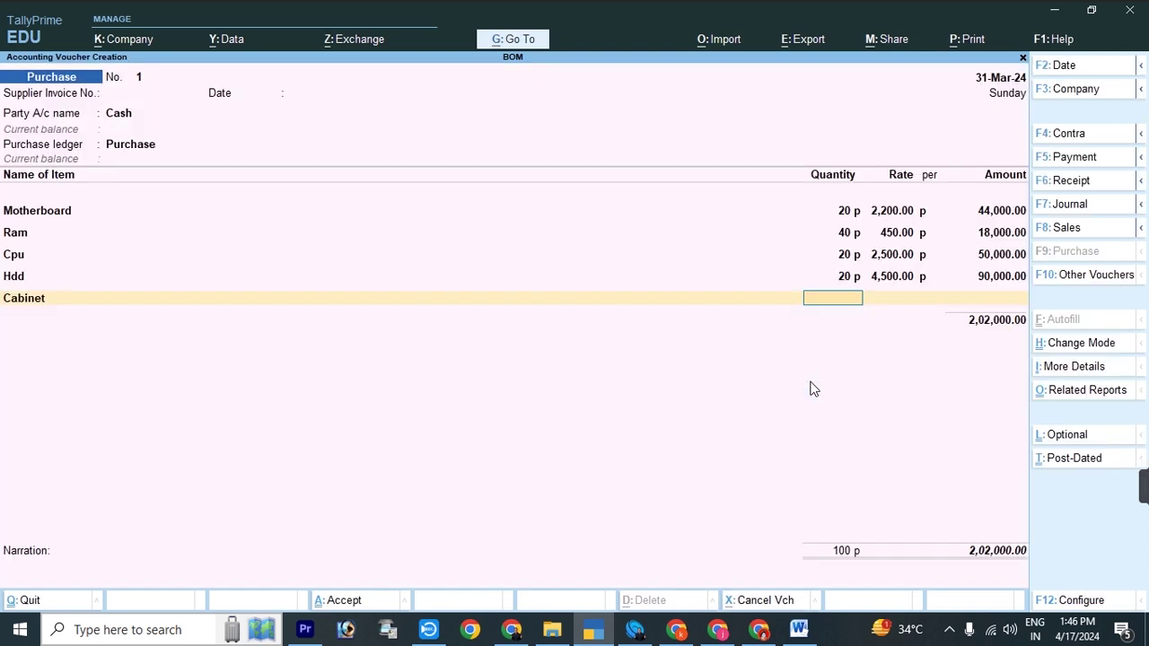
Step: Enter quantity 20 and rate 1500 for Cabinet in the purchase voucher, consulting the Purchase Stock table in Word
text(20)
key(Return)
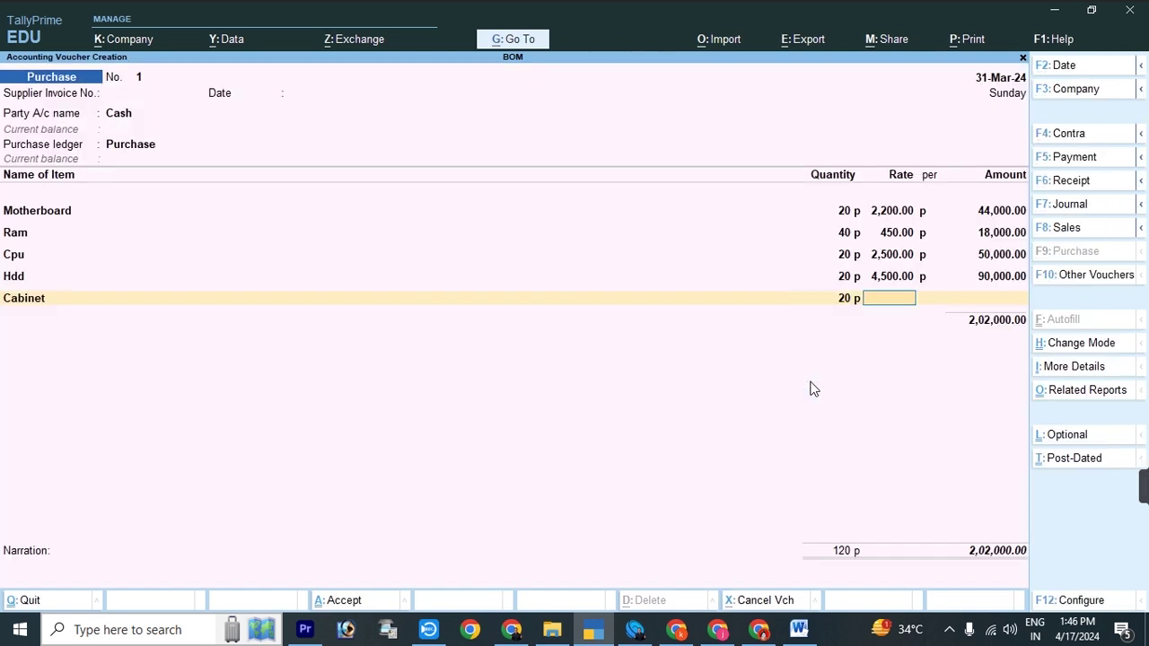
key(alt+Tab)
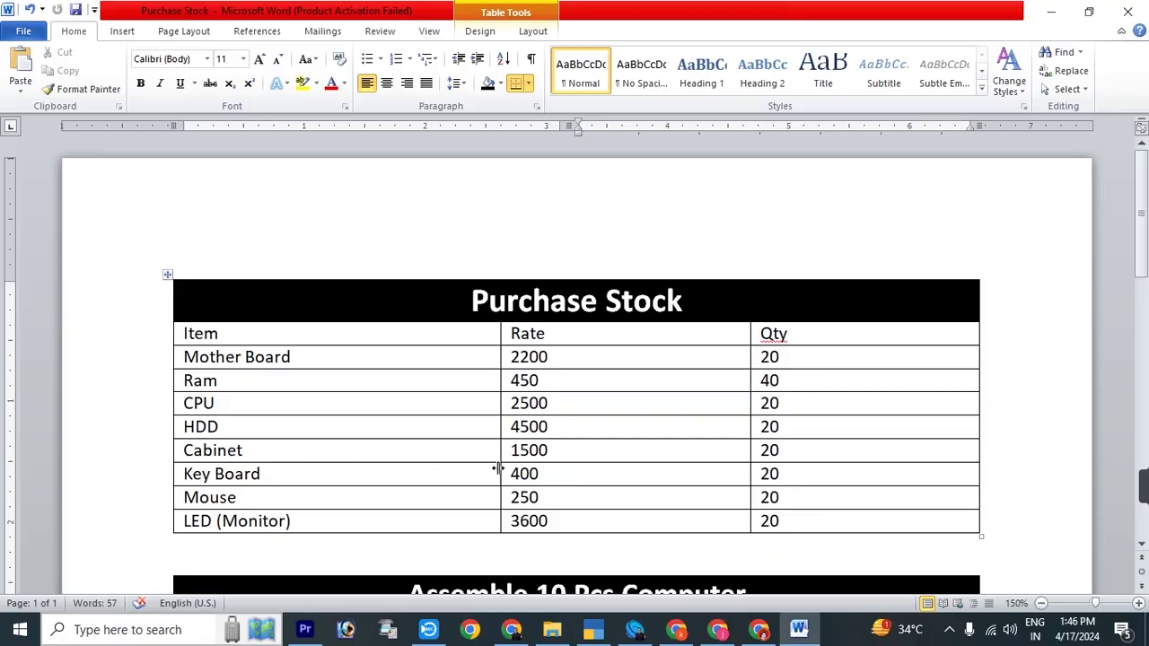
key(alt+Tab)
text(1500)
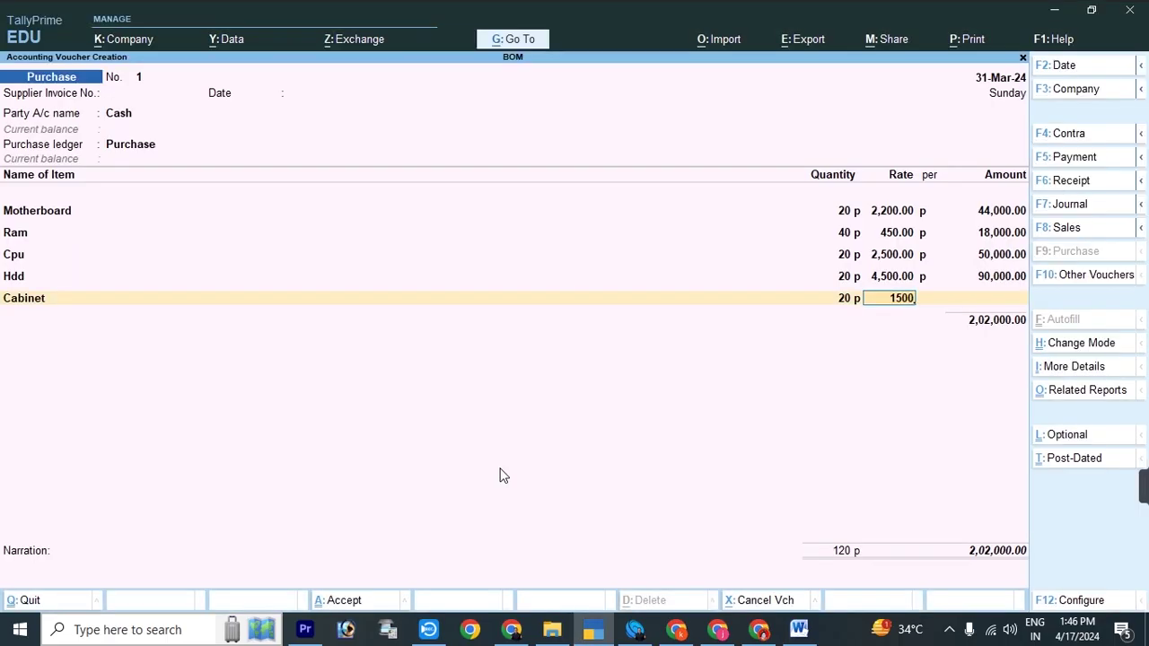
key(Return)
key(Return)
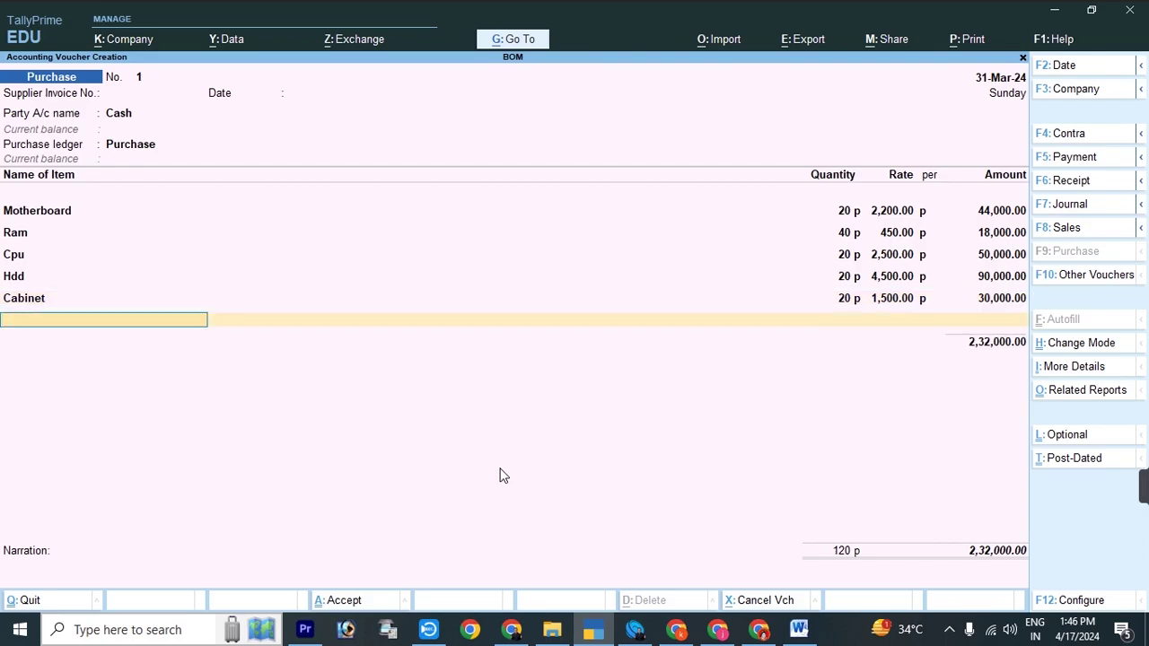
Step: Add Keyboard to the purchase voucher with quantity 20 and rate 400, consulting the Purchase Stock table in Word
key(alt+Tab)
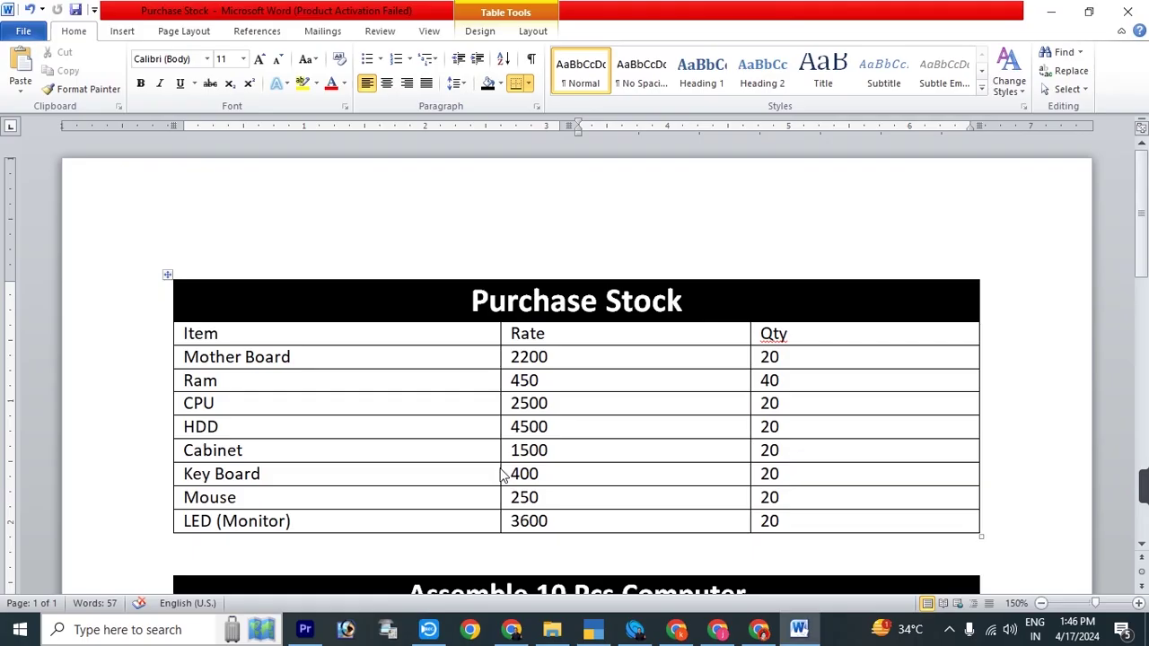
key(alt+Tab)
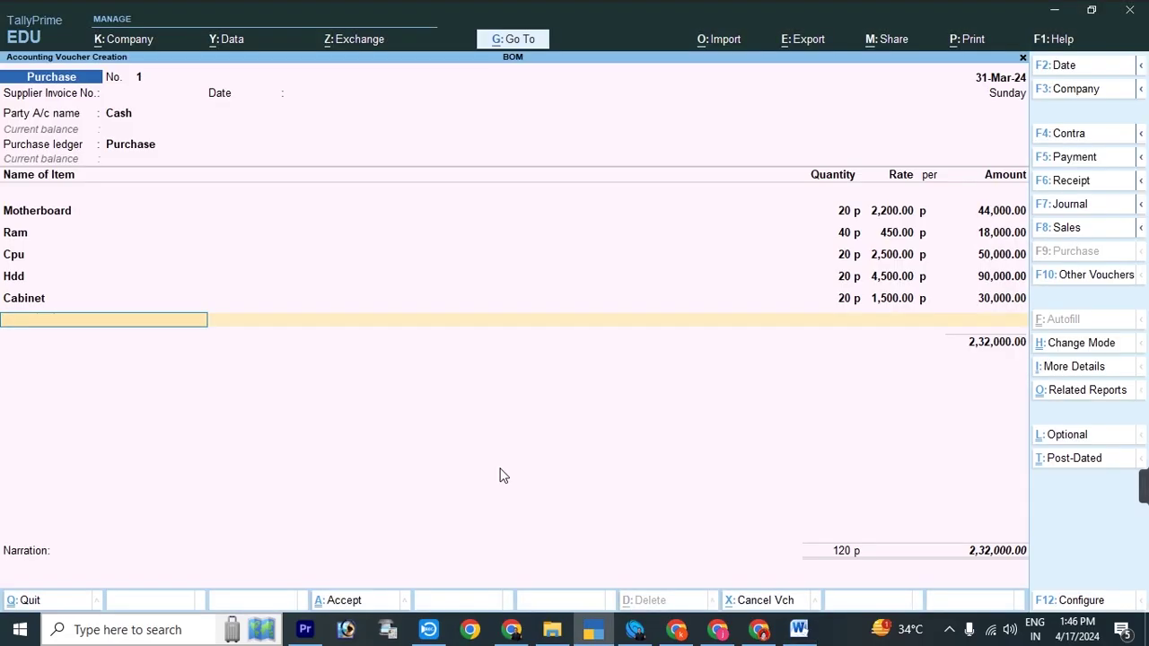
text(Key)
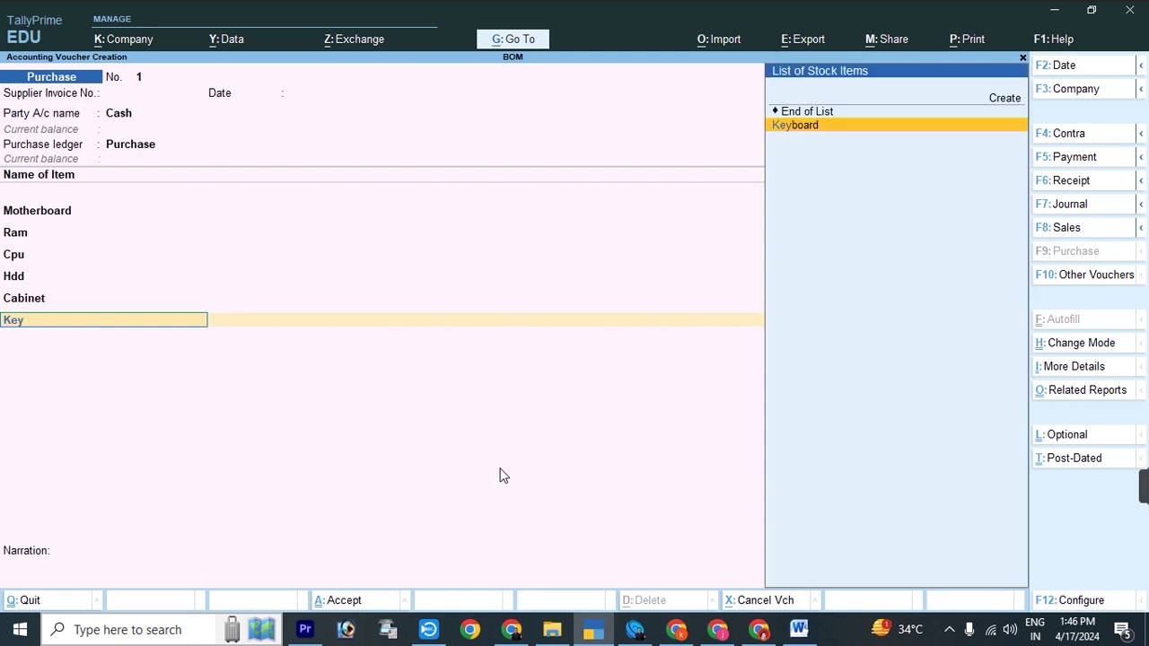
key(Return)
text(20)
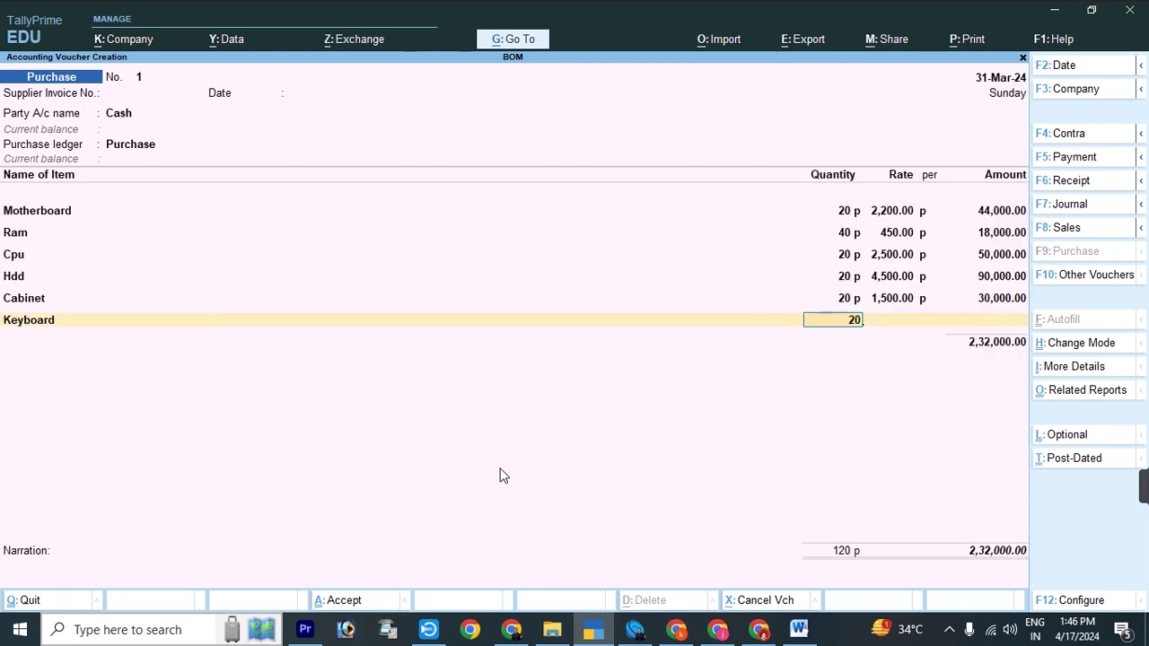
key(Return)
text(400)
key(Return)
key(Return)
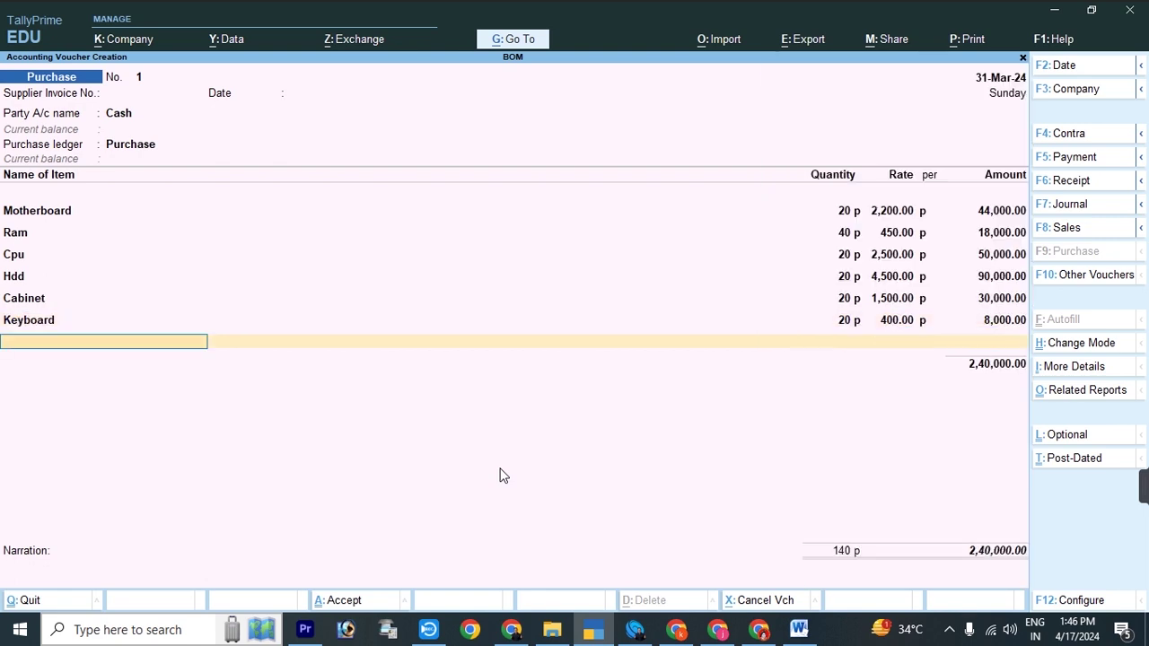
Step: Add Mouse to the purchase voucher with quantity 20 and a rate, consulting the Purchase Stock table in Word
key(alt+Tab)
key(alt+Tab)
text(Mouse)
key(Return)
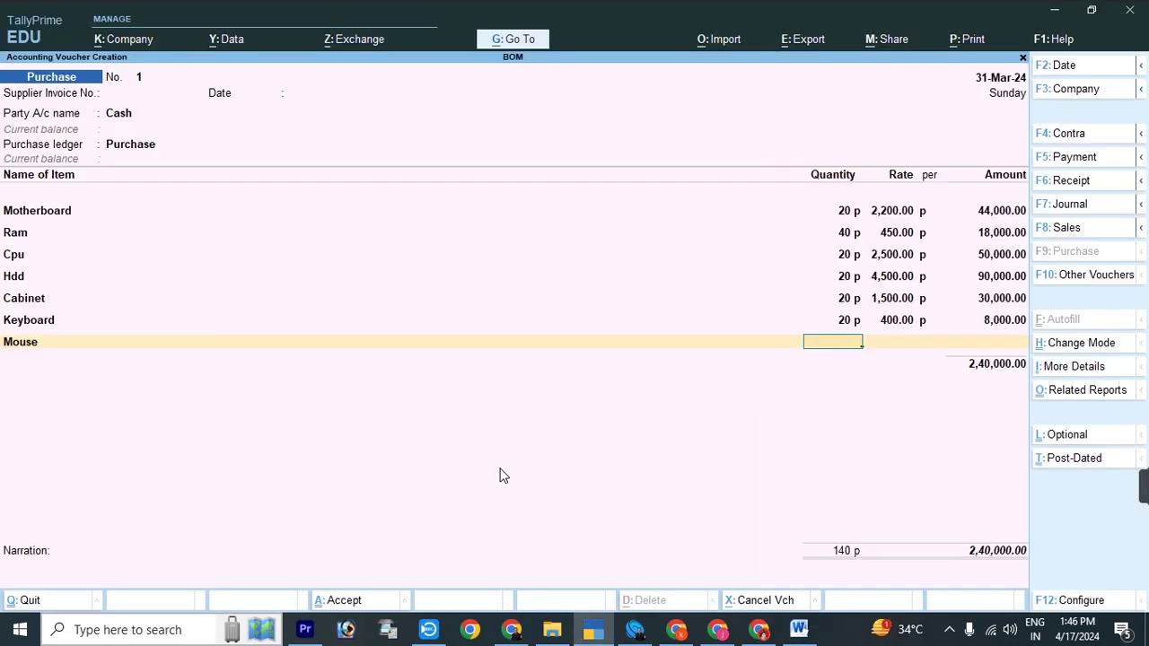
text(20)
key(Return)
text(250)
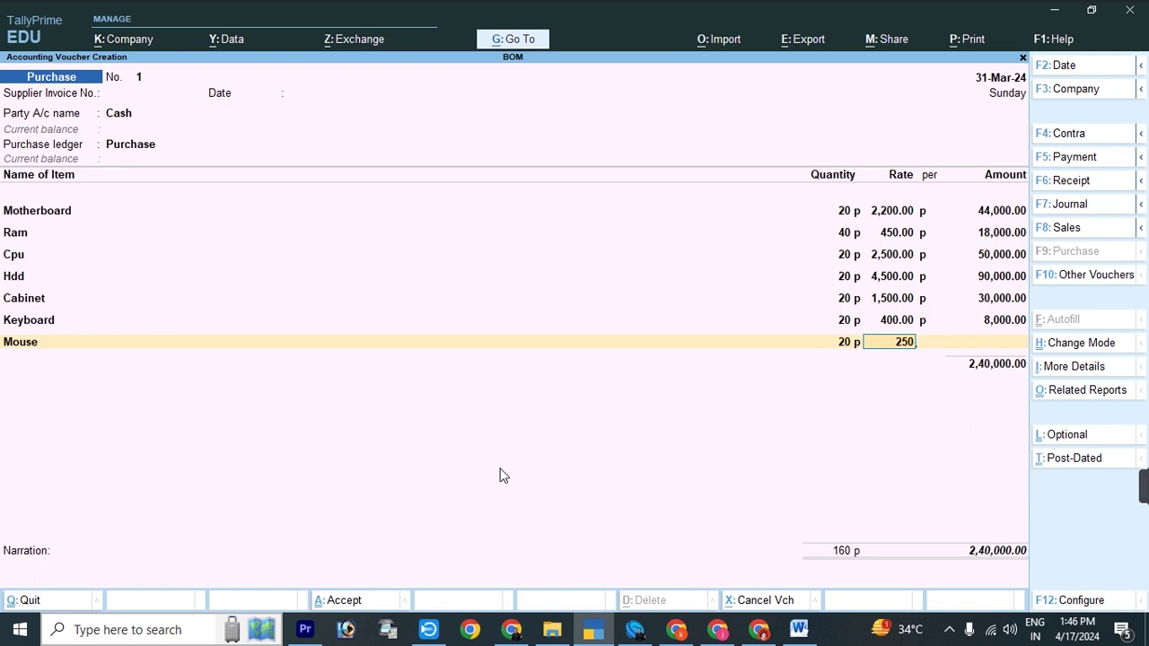
key(Return)
key(Return)
Step: Correct the Mouse line's rate to 250 in the purchase voucher
key(Up)
key(Up)
key(Down)
key(Return)
key(Return)
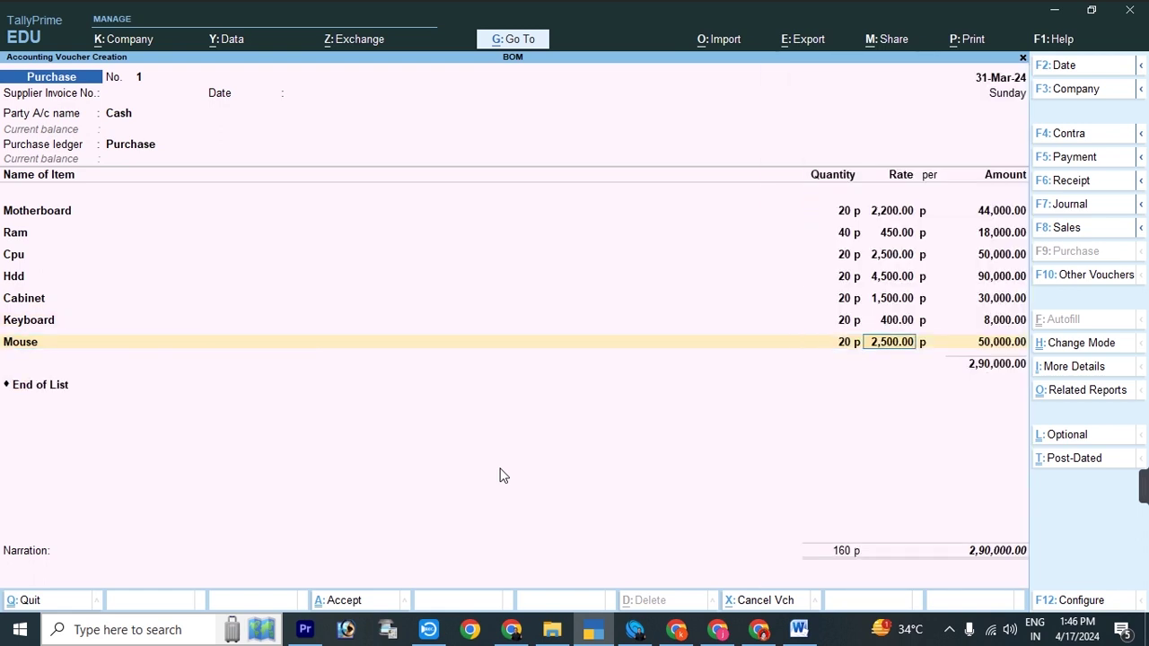
text(250)
key(Return)
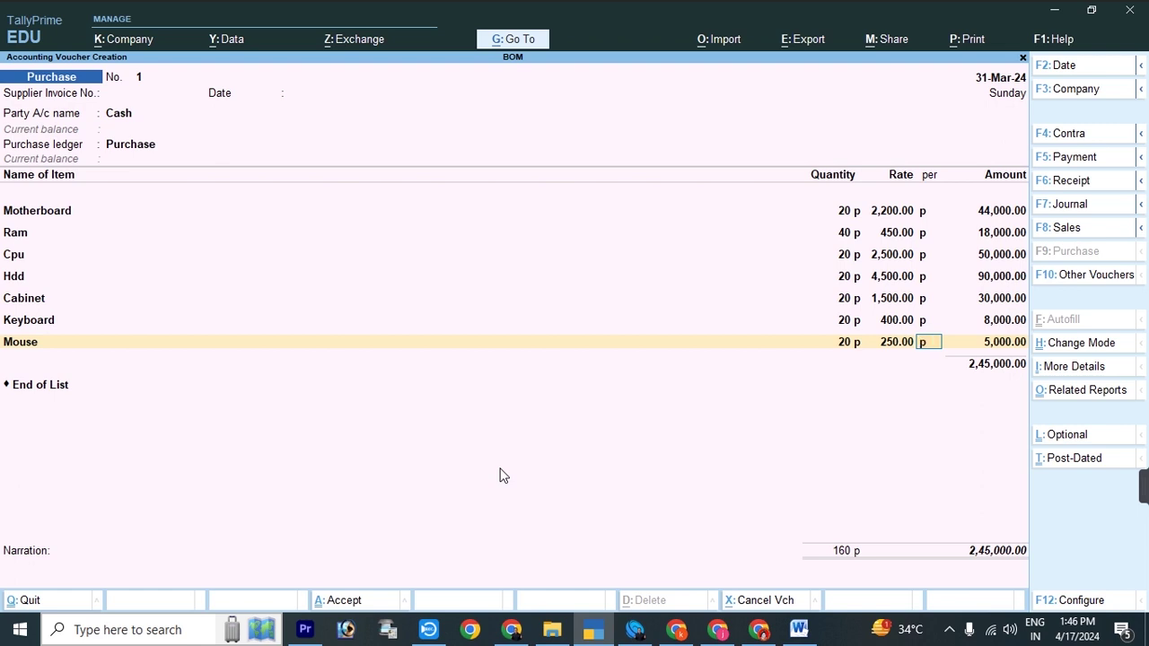
key(Return)
key(Return)
Step: Add Led to the purchase voucher with quantity 20 and rate 3600, consulting the Purchase Stock table in Word
text(L)
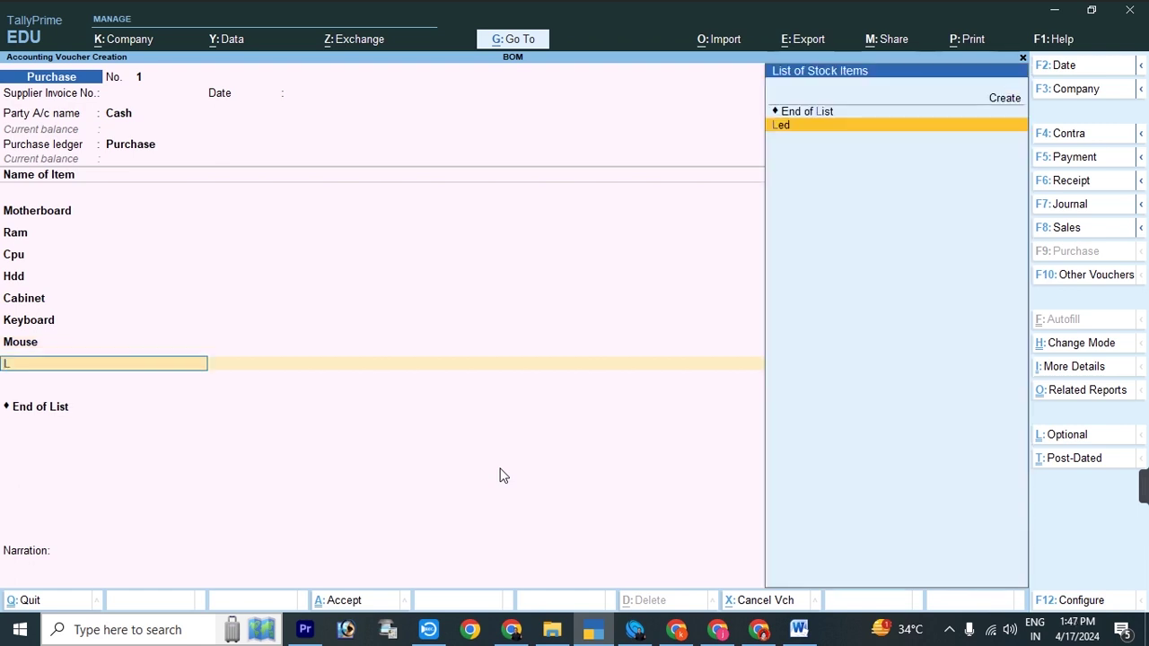
key(Return)
text(2)
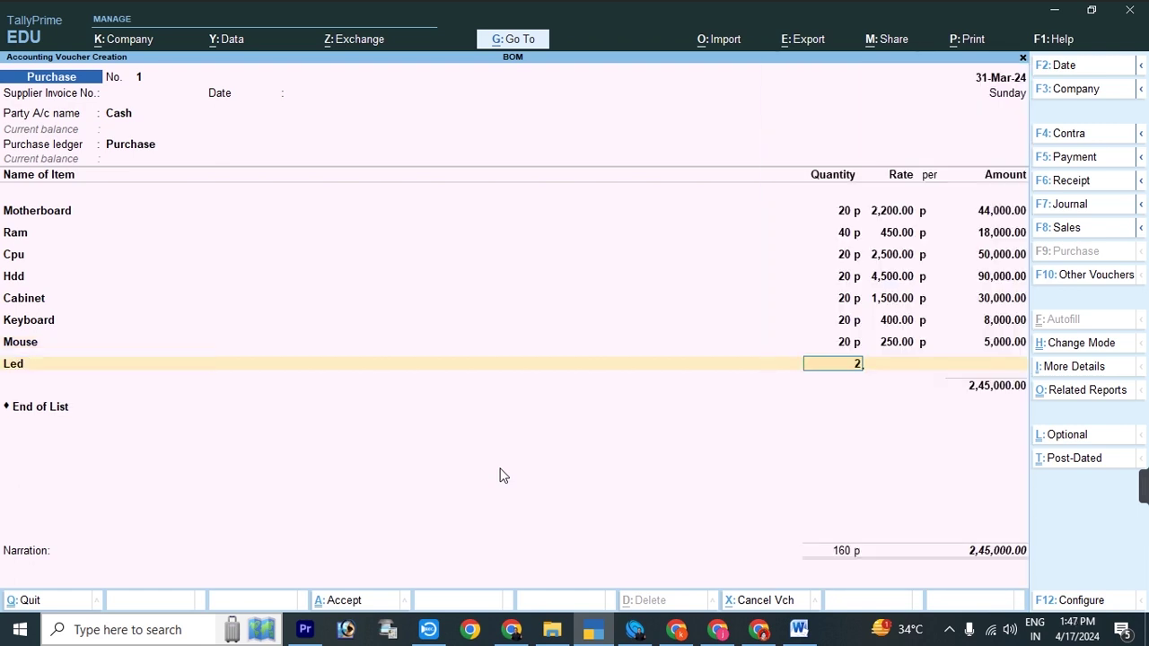
text(0)
key(Return)
key(alt+Tab)
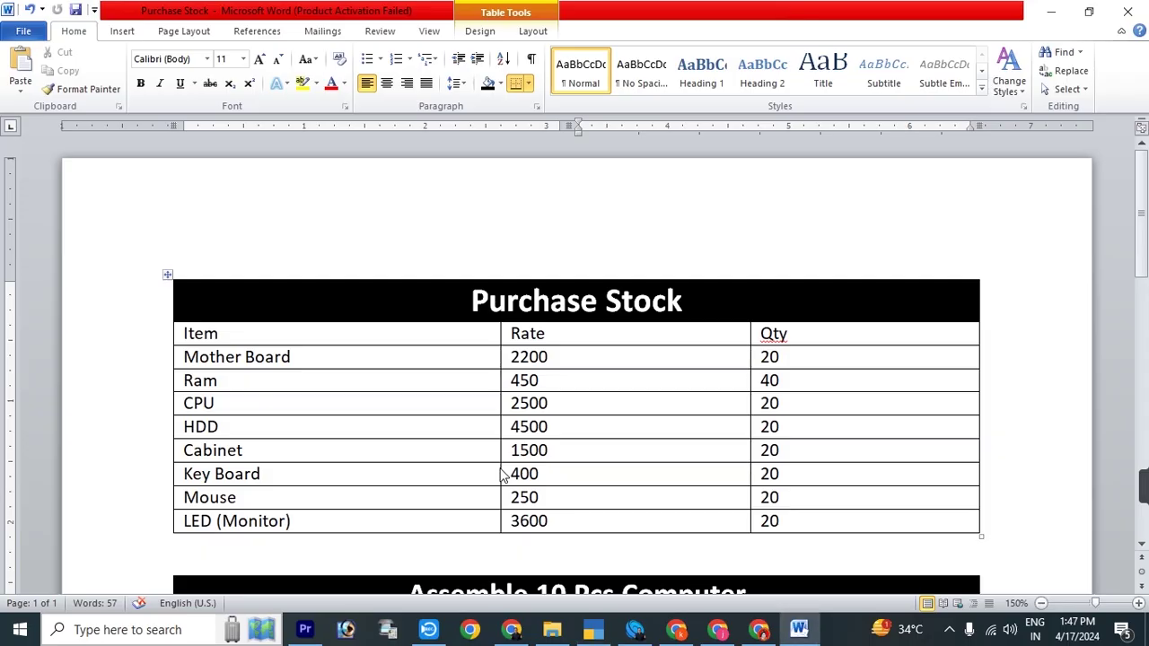
key(alt+Tab)
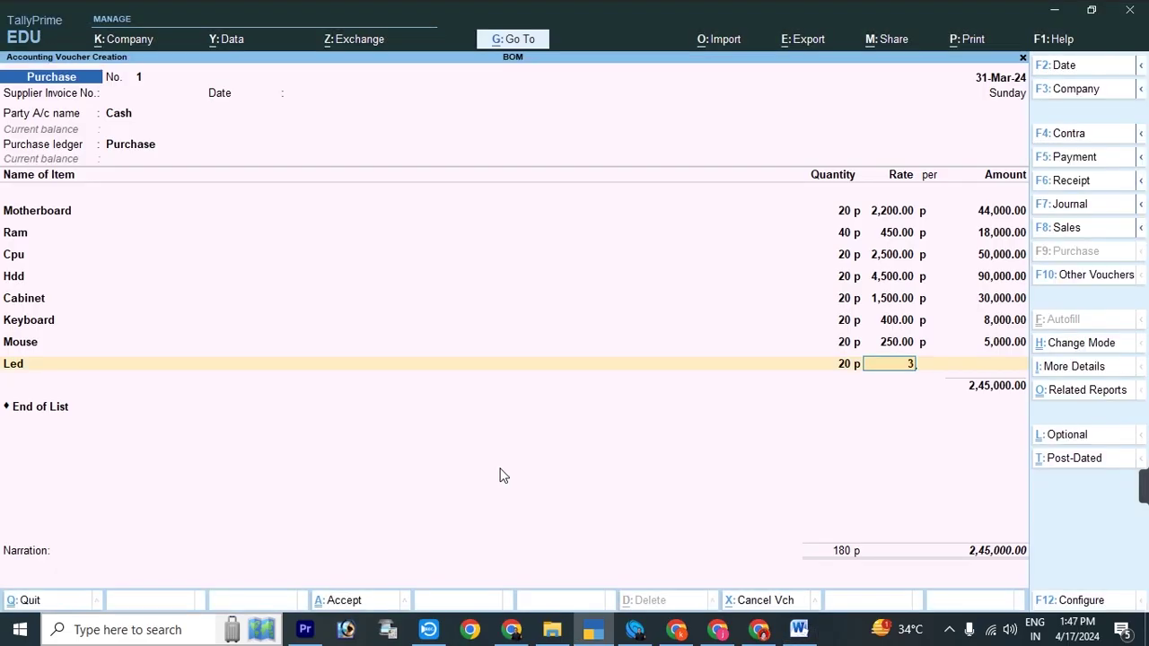
text(3,600)
key(Return)
key(Return)
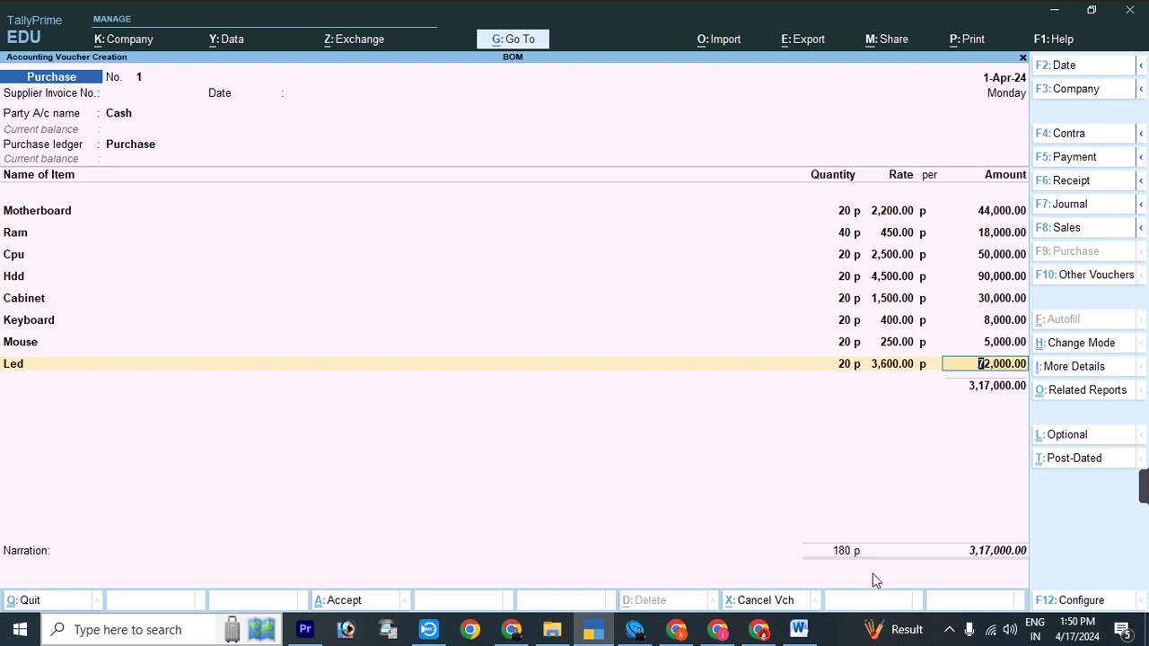
Step: End the item list, save the purchase voucher without a narration, and return to the Gateway of Tally
key(Return)
key(Return)
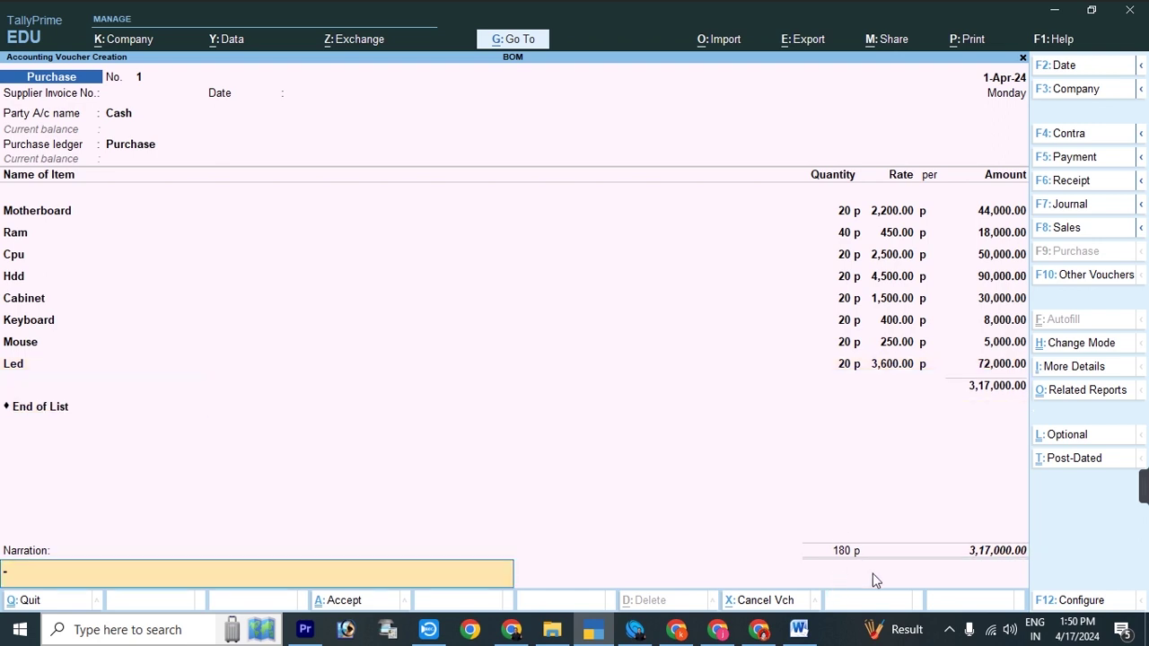
key(Return)
key(Return)
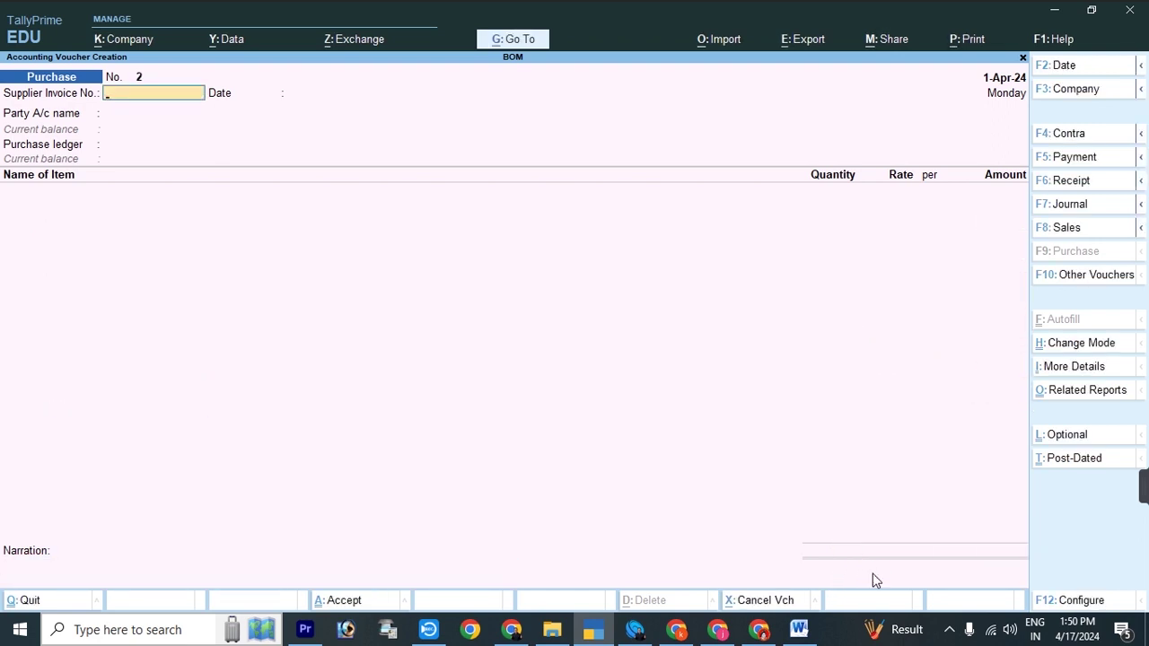
key(Escape)
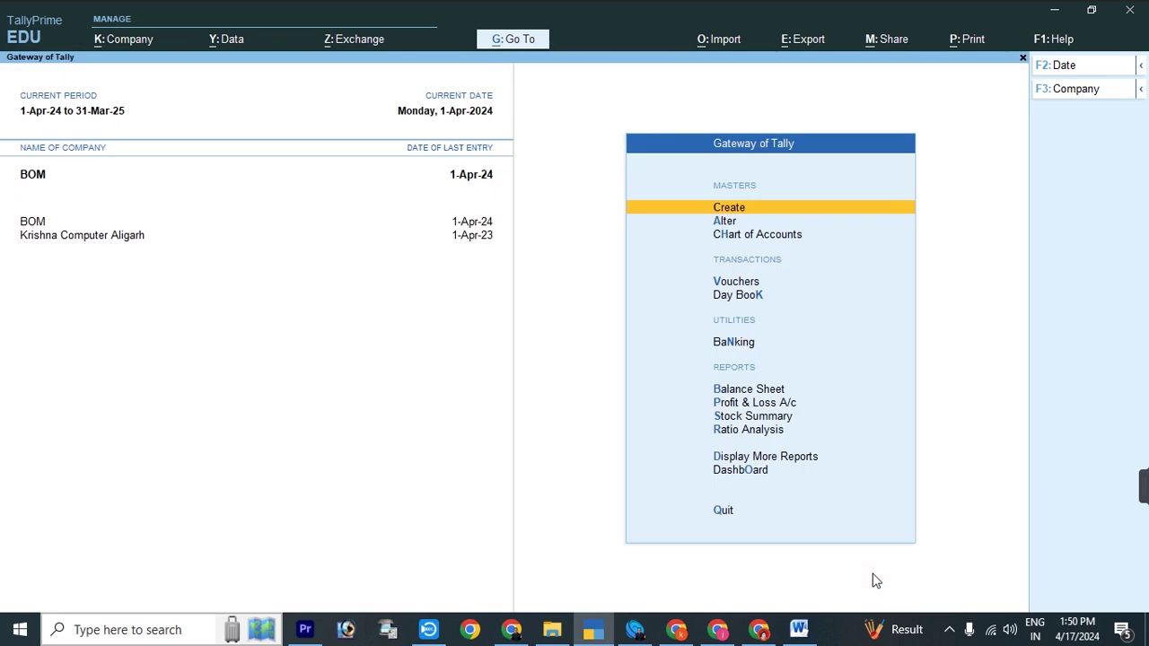
Step: Start creating a new Stock Item from the inventory masters
key(Return)
key(Down)
key(Down)
key(Down)
key(Down)
key(Down)
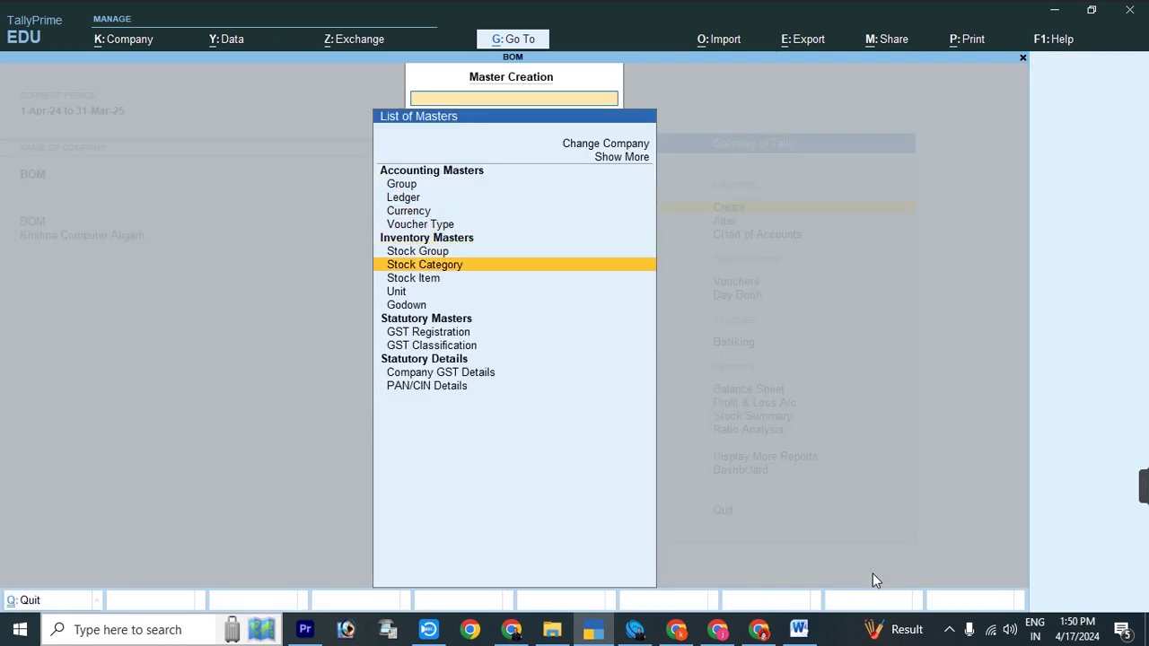
key(Down)
key(Return)
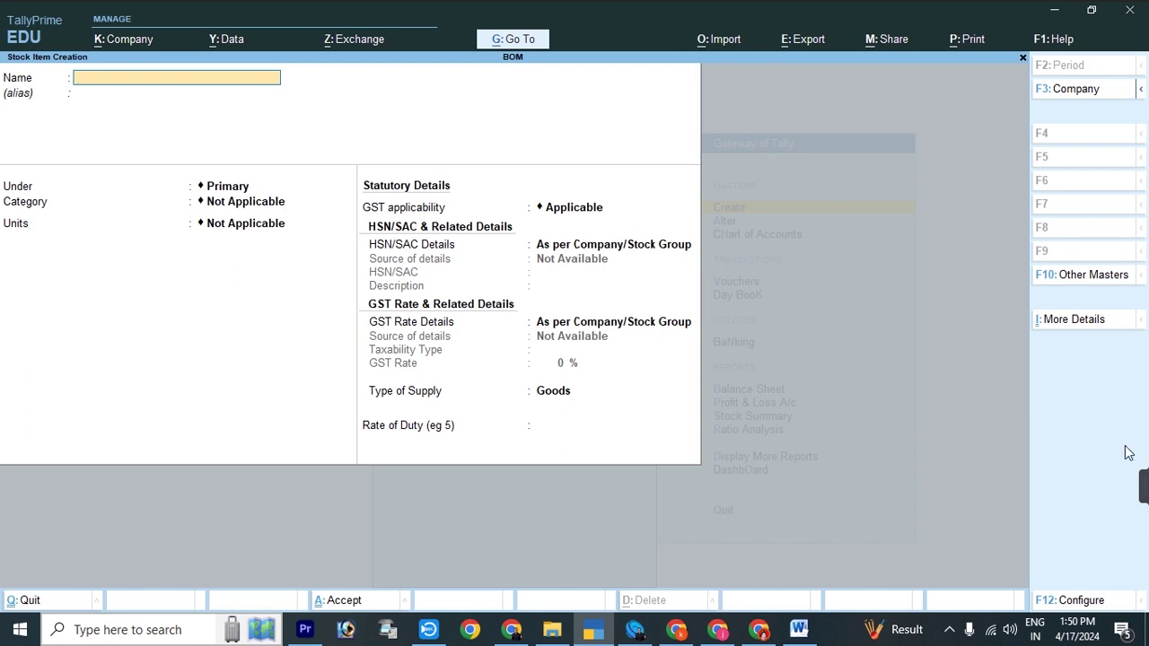
Step: Name the new stock item Computer under Primary with unit p, consulting the Assemble 10 Pcs Computer table in Word
click(798, 629)
scroll(600, 392, down, 3)
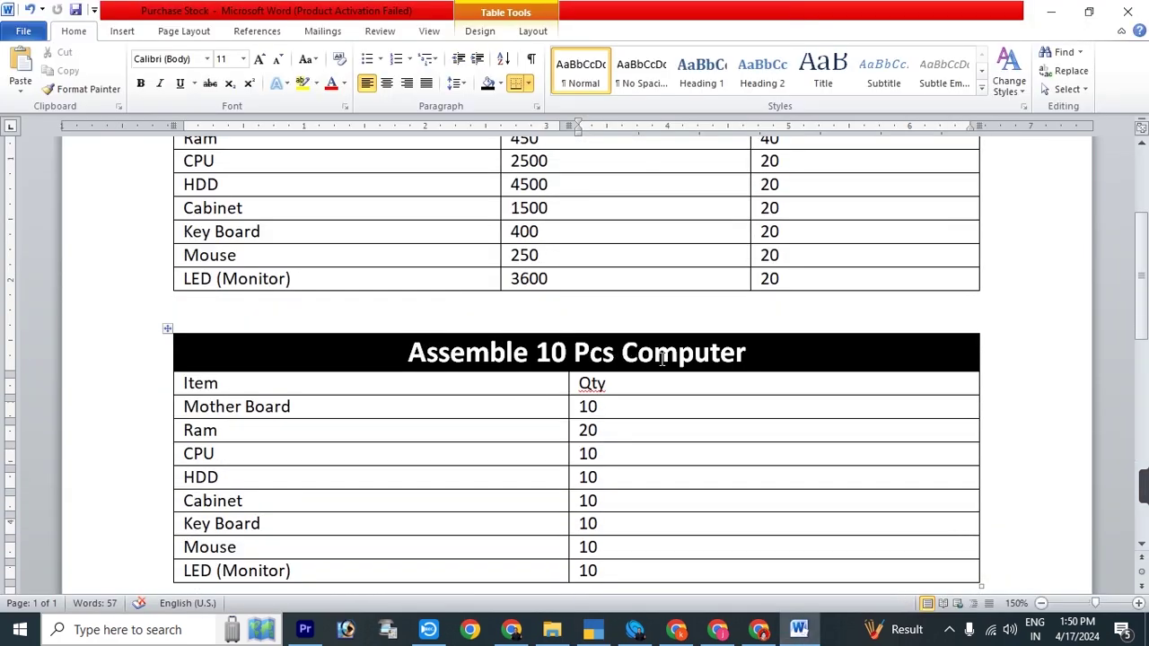
scroll(197, 291, up, 4)
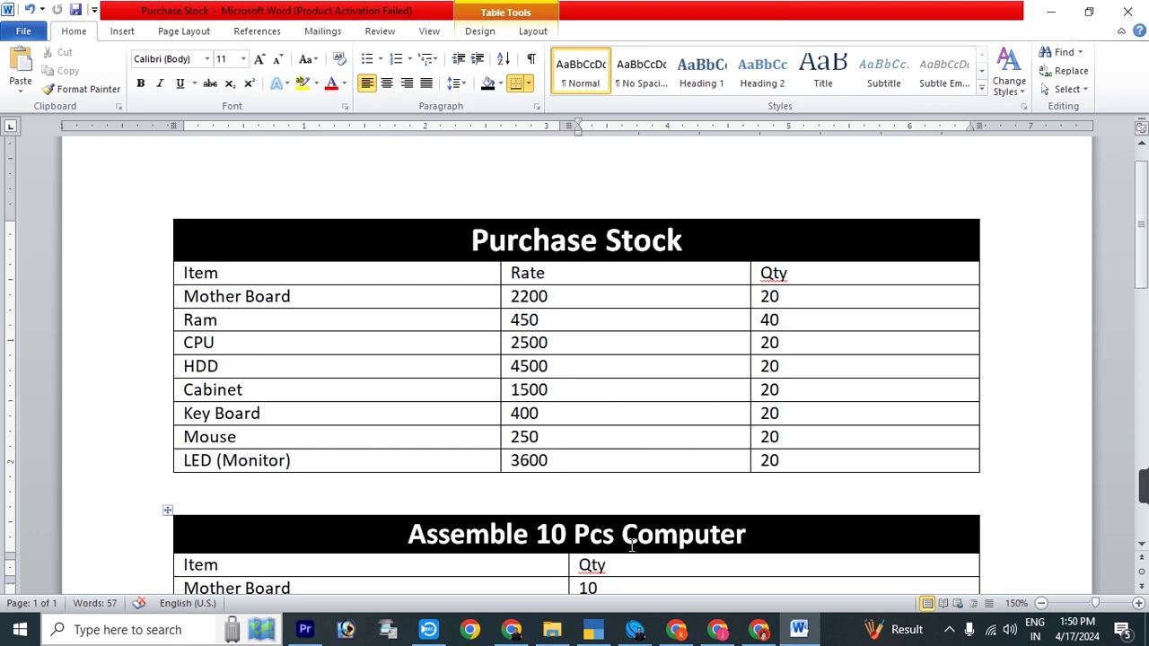
drag(622, 539, 1018, 542)
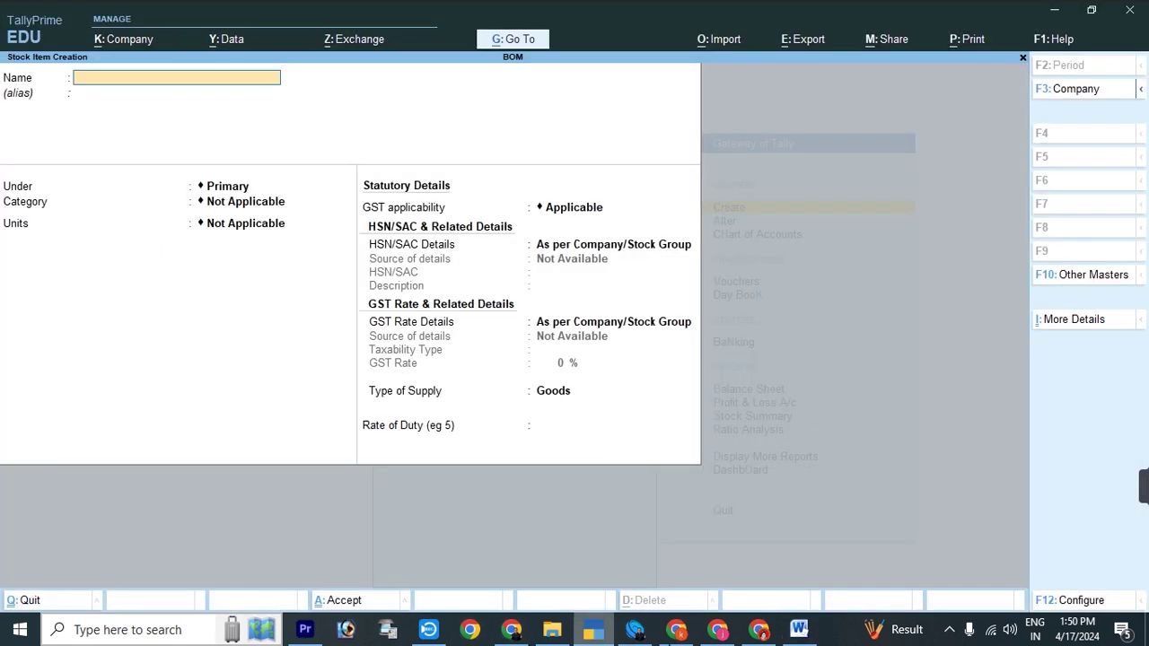
click(592, 630)
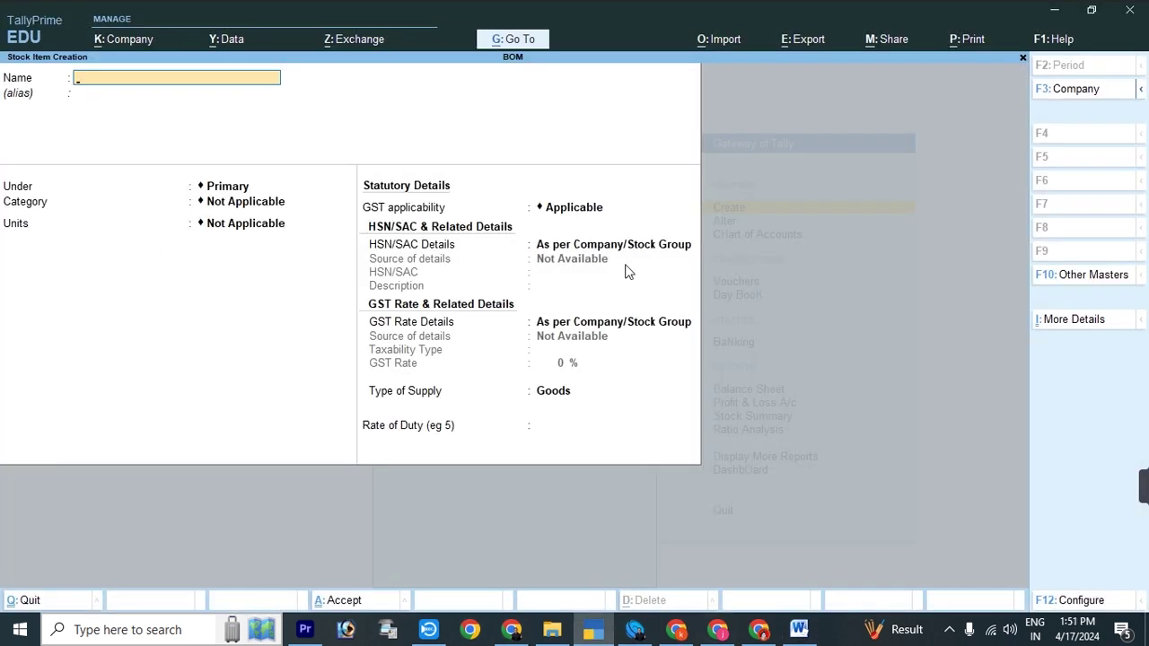
text(Computer)
key(Return)
key(Return)
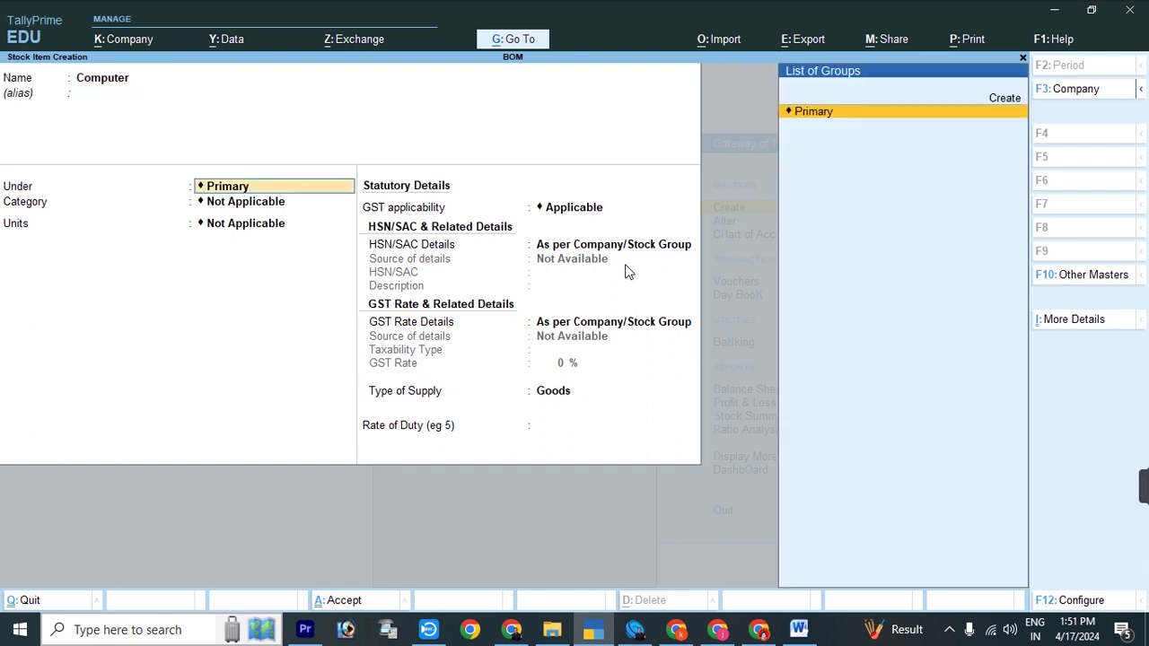
key(Return)
key(Return)
key(Down)
key(Return)
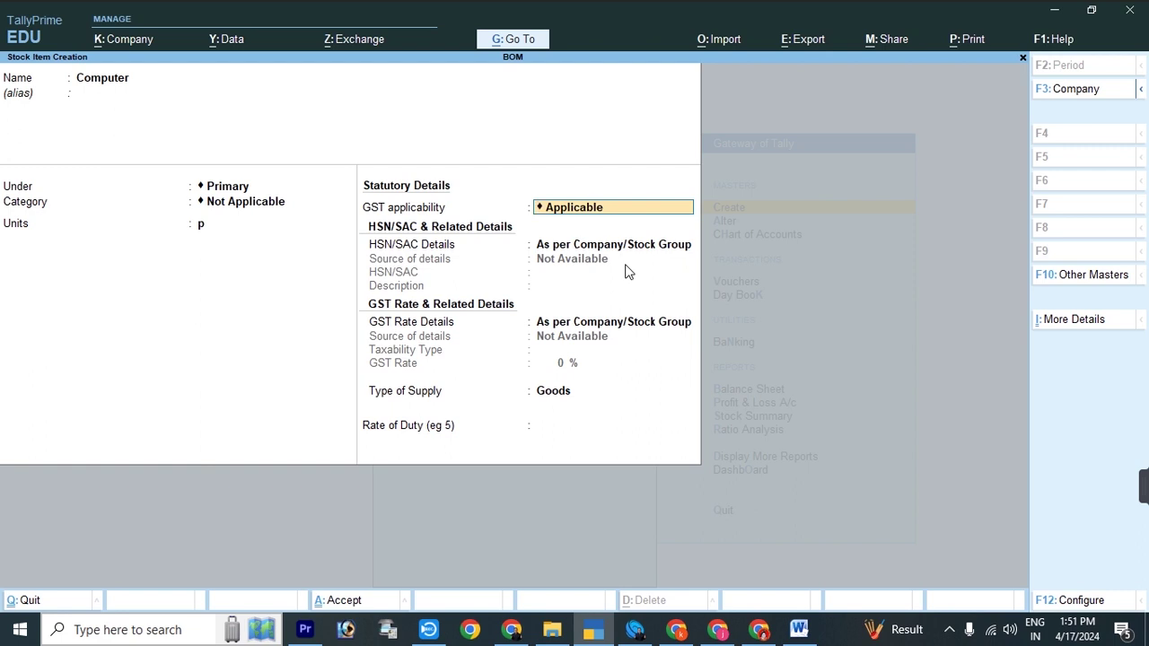
Step: Enable Set Components List (Bill of Materials) in the stock item configuration and save the configuration
key(F12)
key(Down)
key(Down)
key(Down)
key(Down)
key(Down)
key(Down)
key(Down)
key(Down)
key(Down)
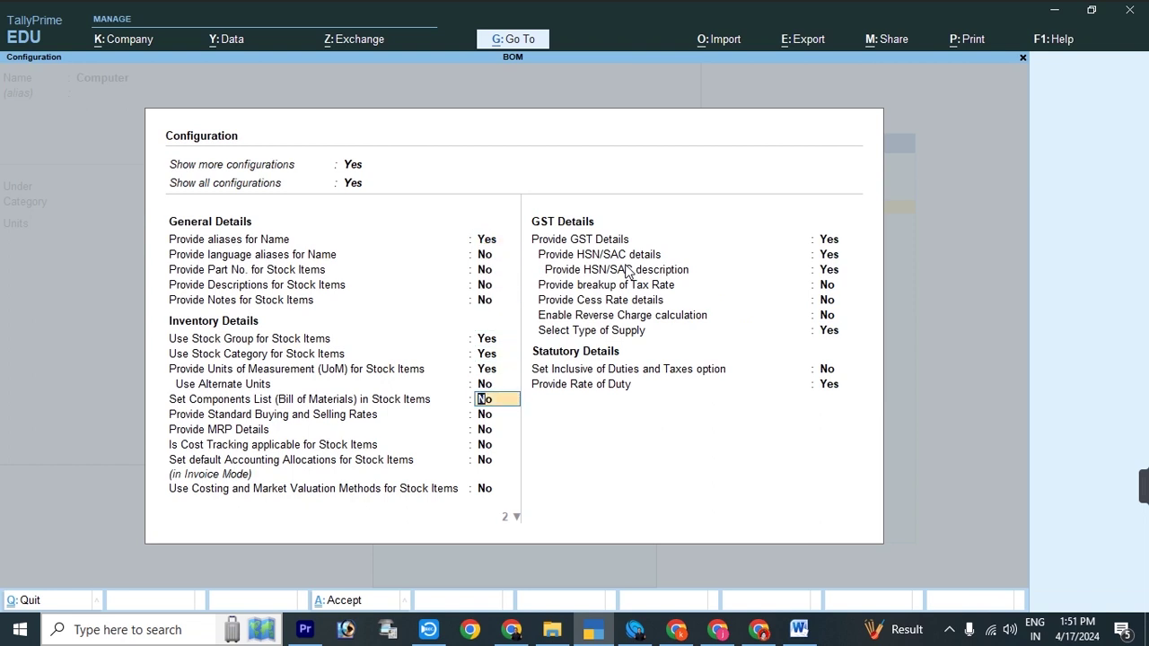
text(y)
key(Return)
key(ctrl+a)
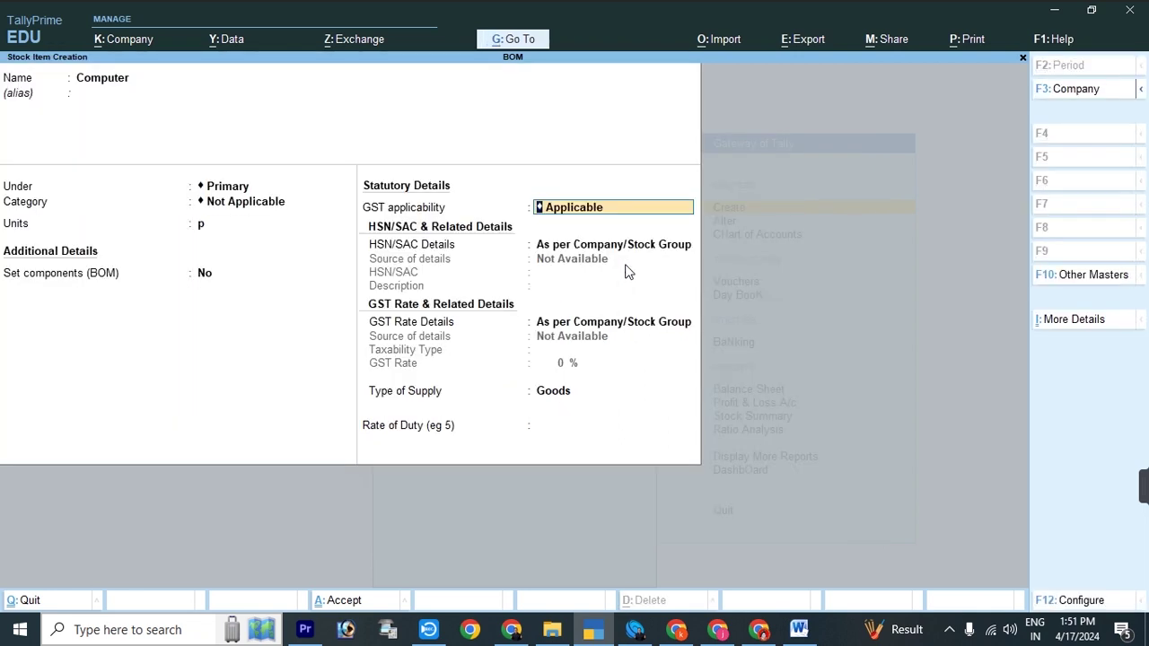
Step: Turn on Set components (BOM) for Computer and name its BOM Computer I3 with a unit of manufacture of 1
key(BackSpace)
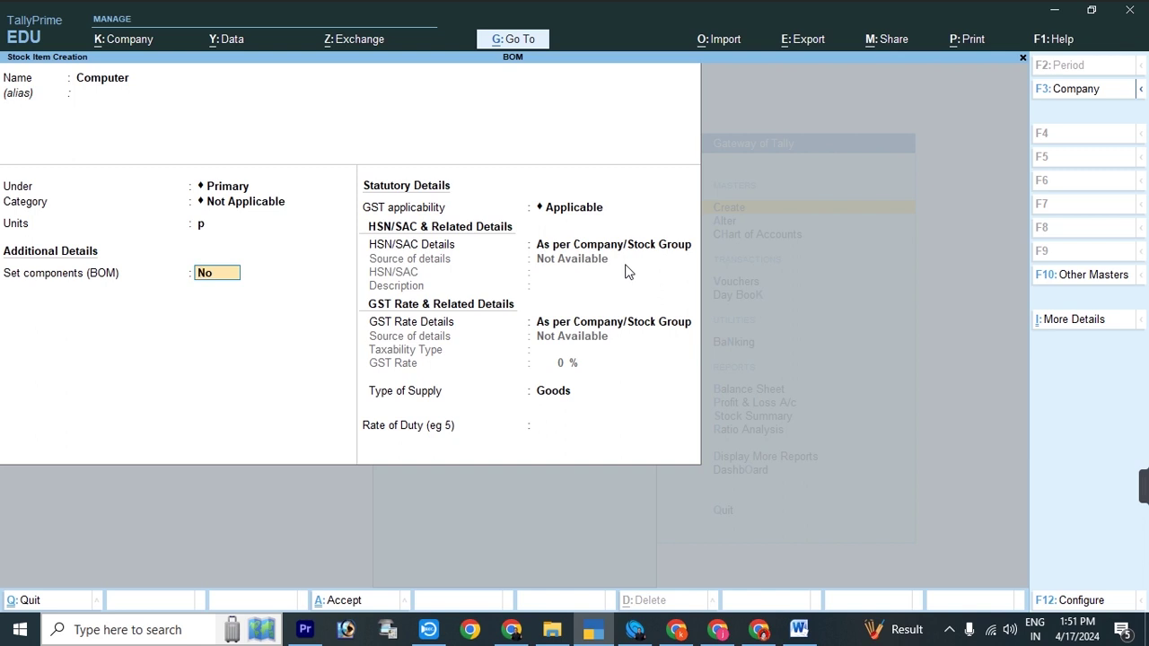
text(y)
key(Return)
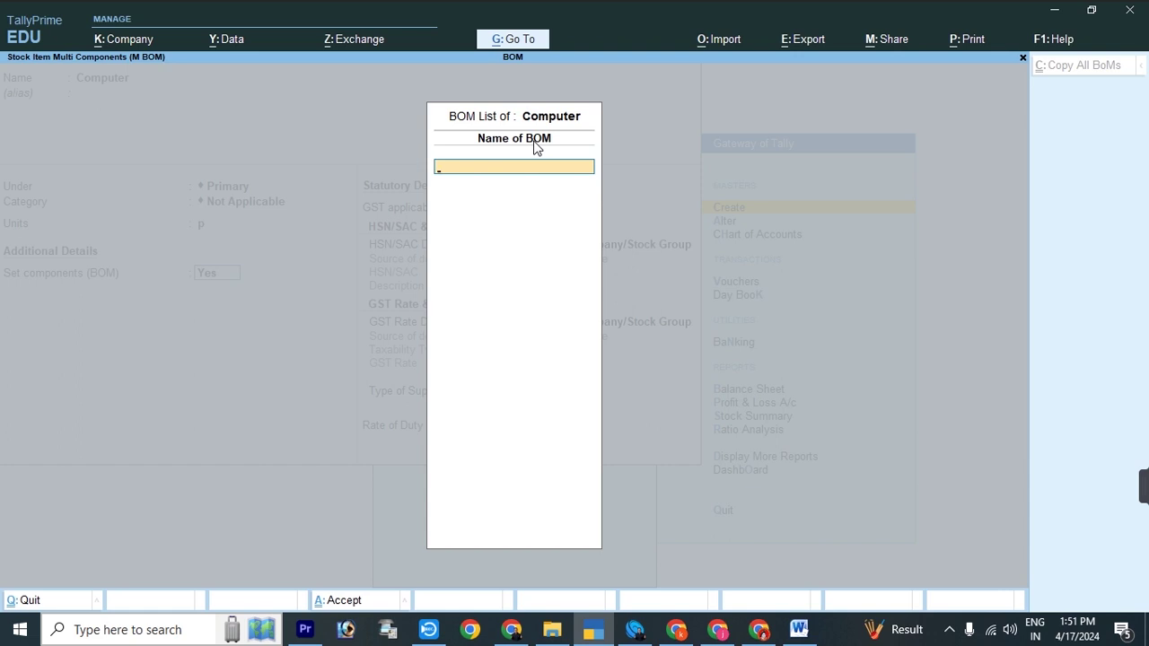
text(Computer I3)
key(Return)
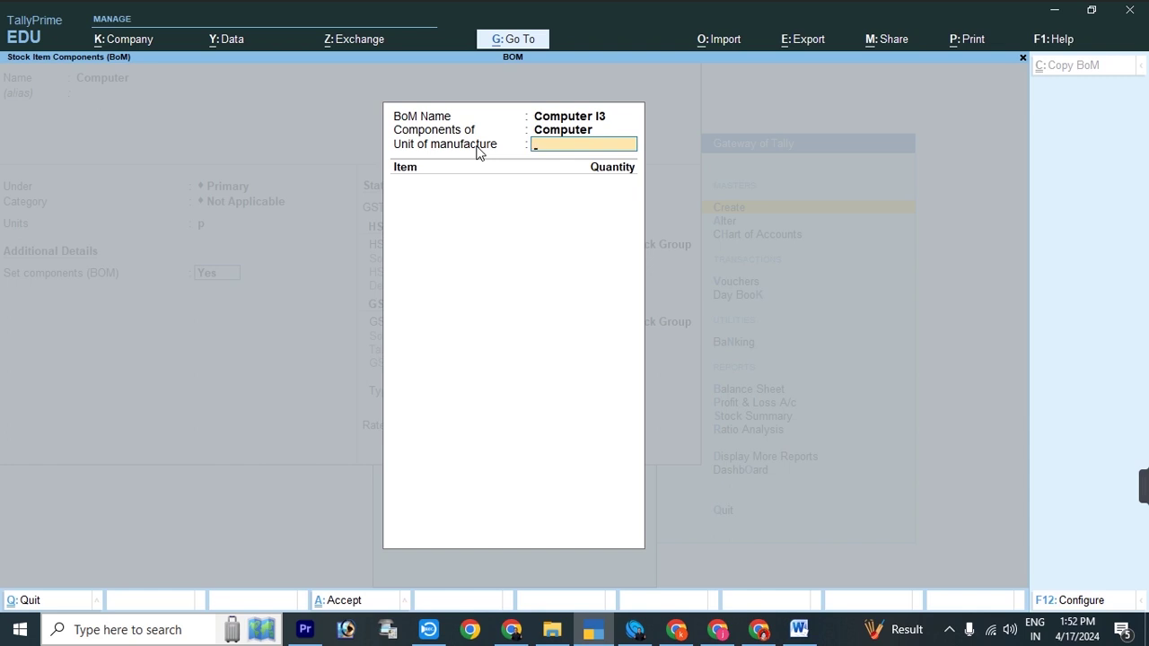
text(1)
key(Return)
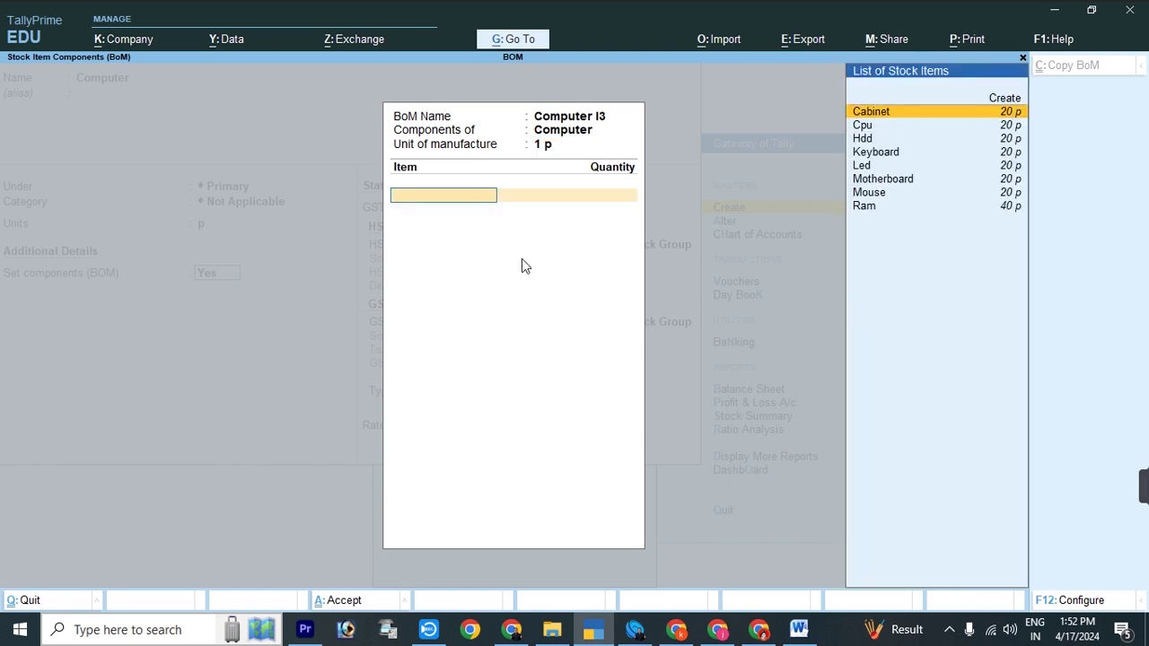
Step: Switch to Word and duplicate the Assemble 10 Pcs Computer table in the Purchase Stock document
click(799, 629)
scroll(653, 409, down, 5)
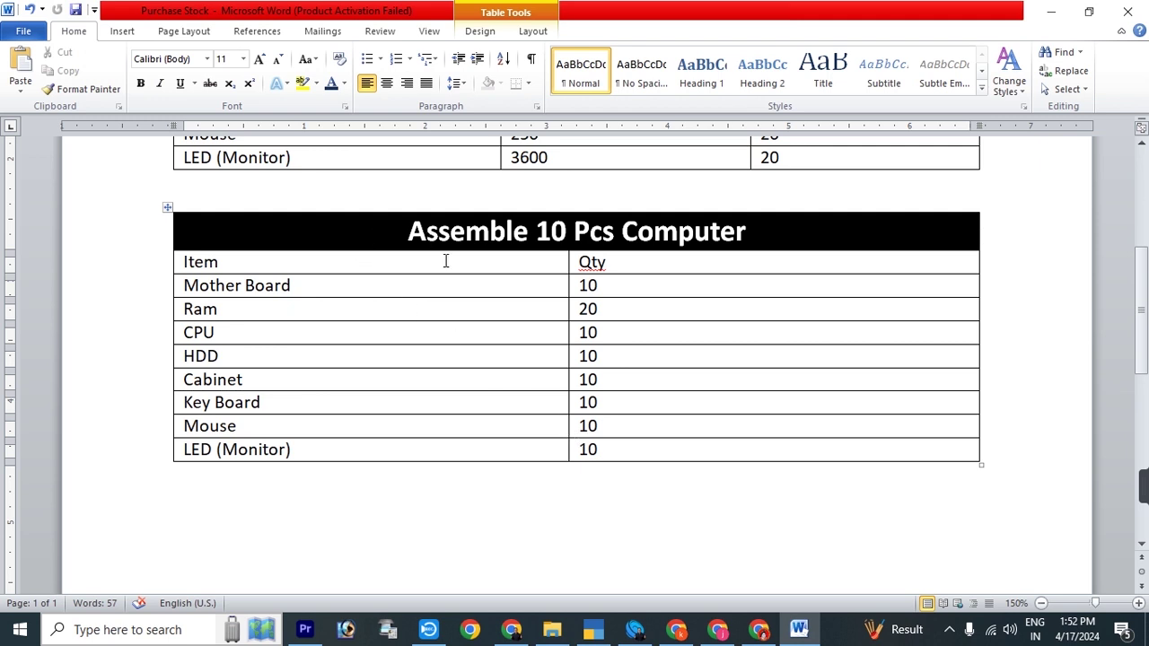
drag(398, 224, 647, 449)
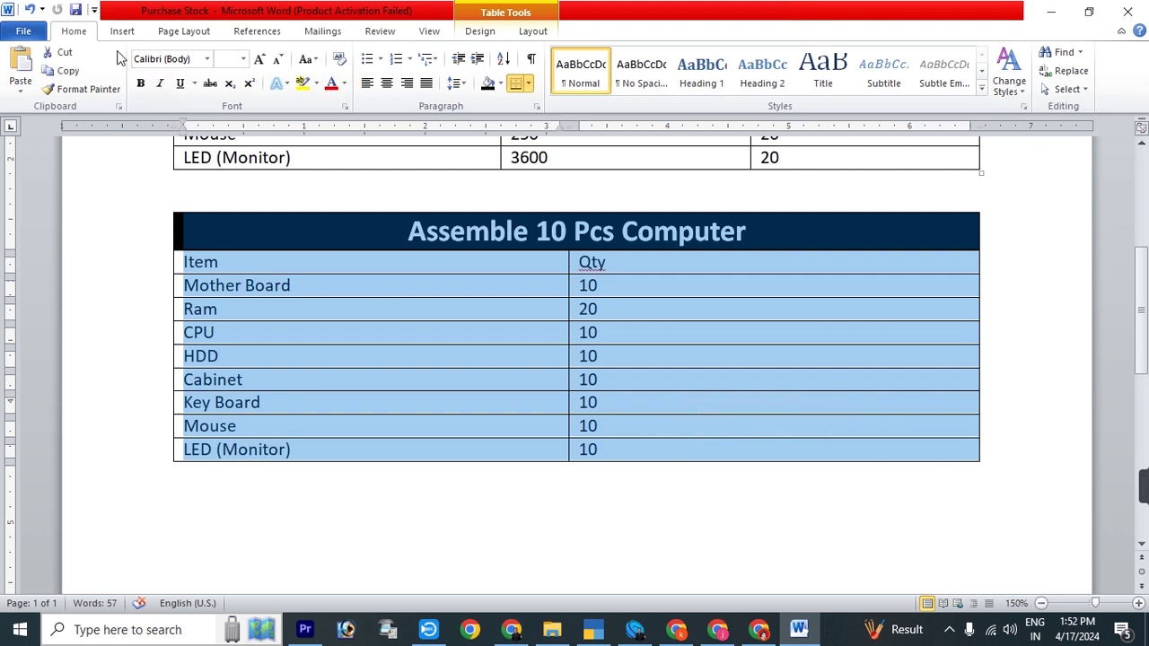
click(67, 72)
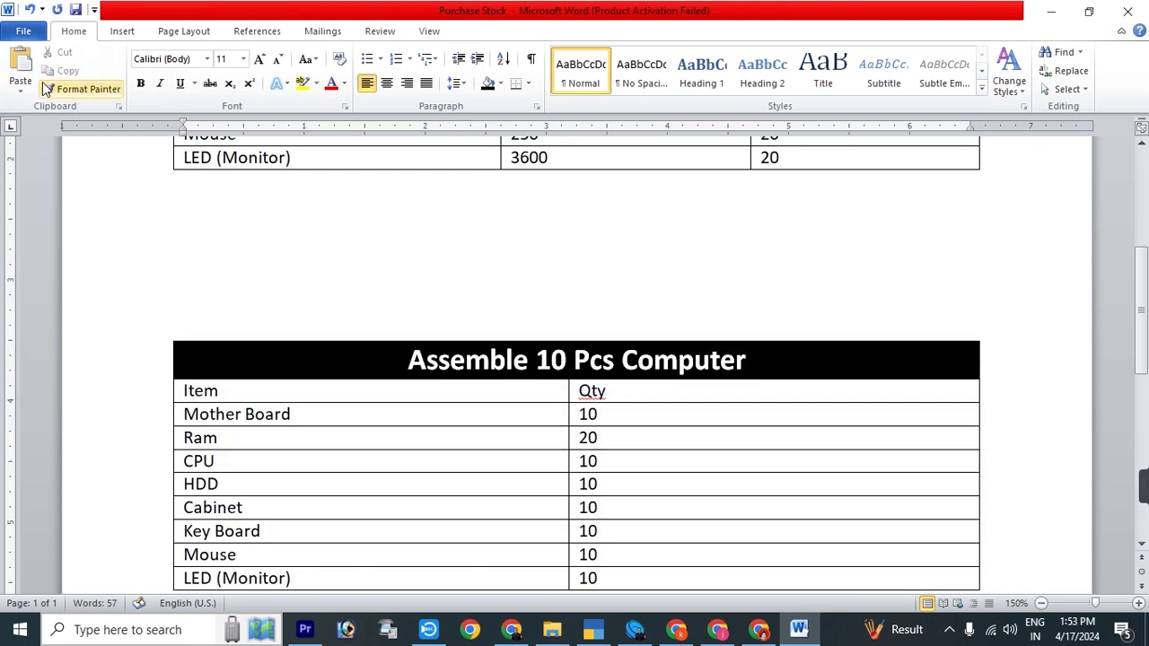
click(21, 70)
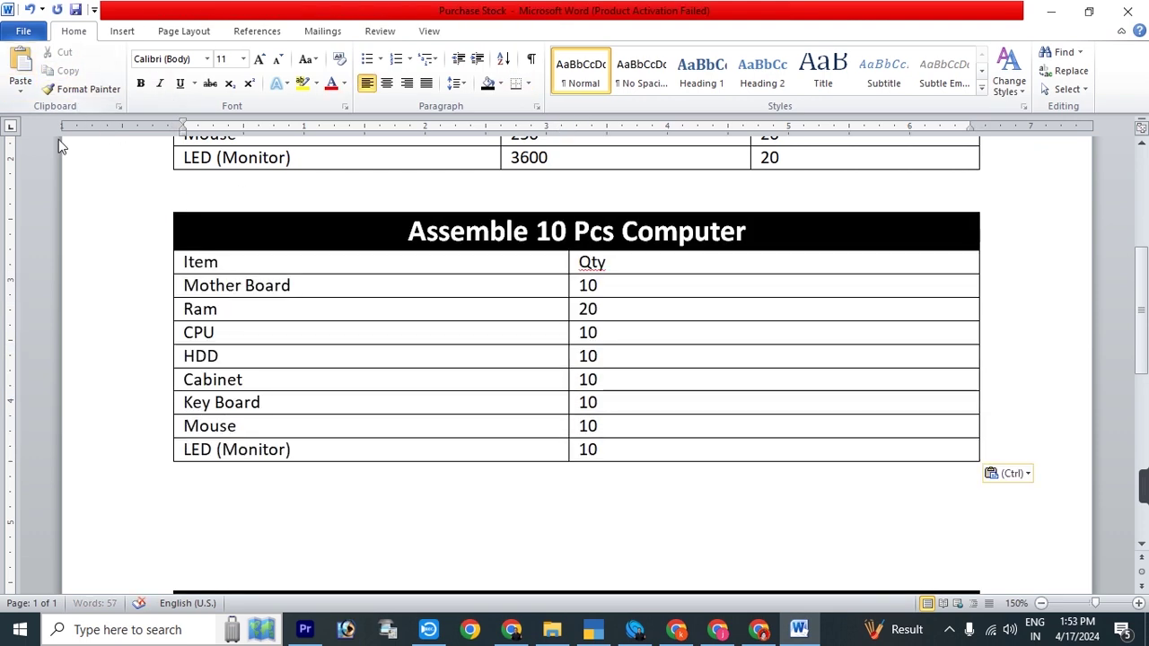
Step: In the upper table copy, set the quantities to 1 for Mother Board, 2 for Ram, and 1 each for CPU and HDD
double_click(588, 285)
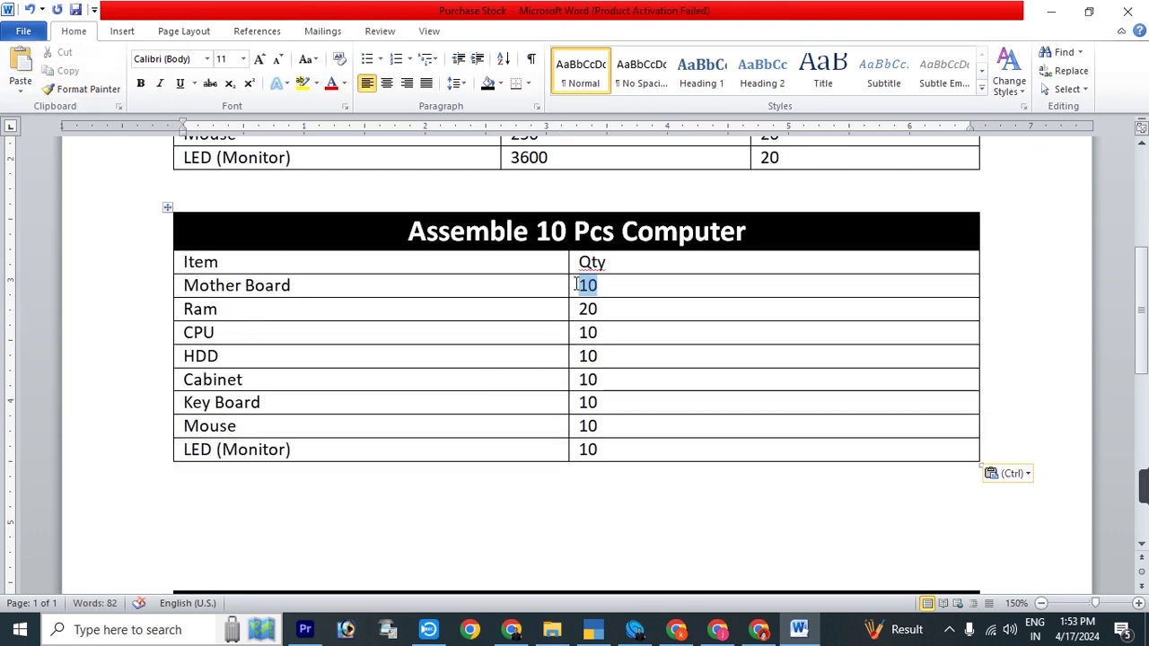
text(1)
drag(607, 309, 575, 379)
text(2 1 1 )
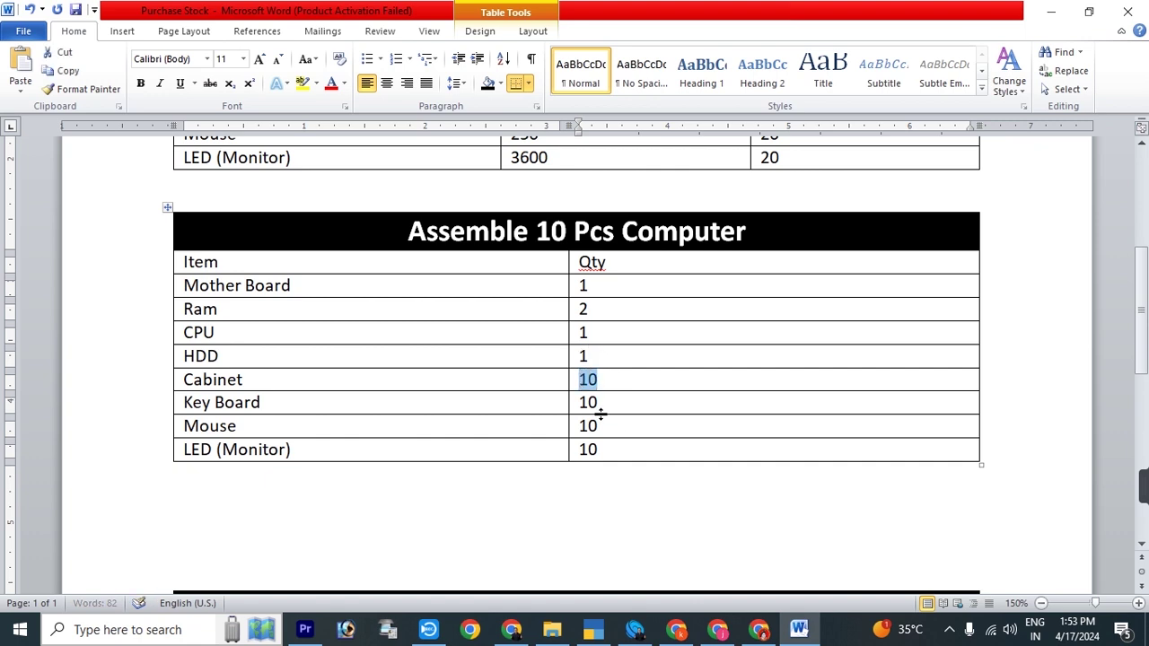
Step: Set Cabinet, Key Board, Mouse and LED (Monitor) to quantity 1 and shorten the table heading to Assemble Computer
text(1)
double_click(604, 401)
text(1)
double_click(606, 427)
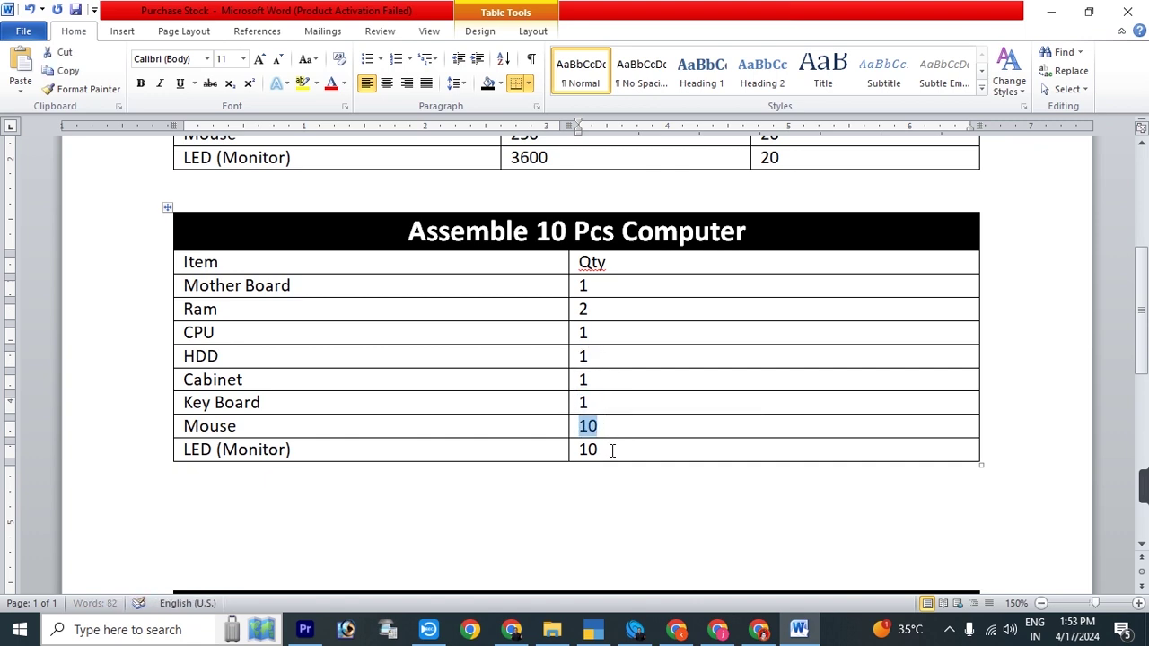
text(1)
double_click(593, 449)
text(1)
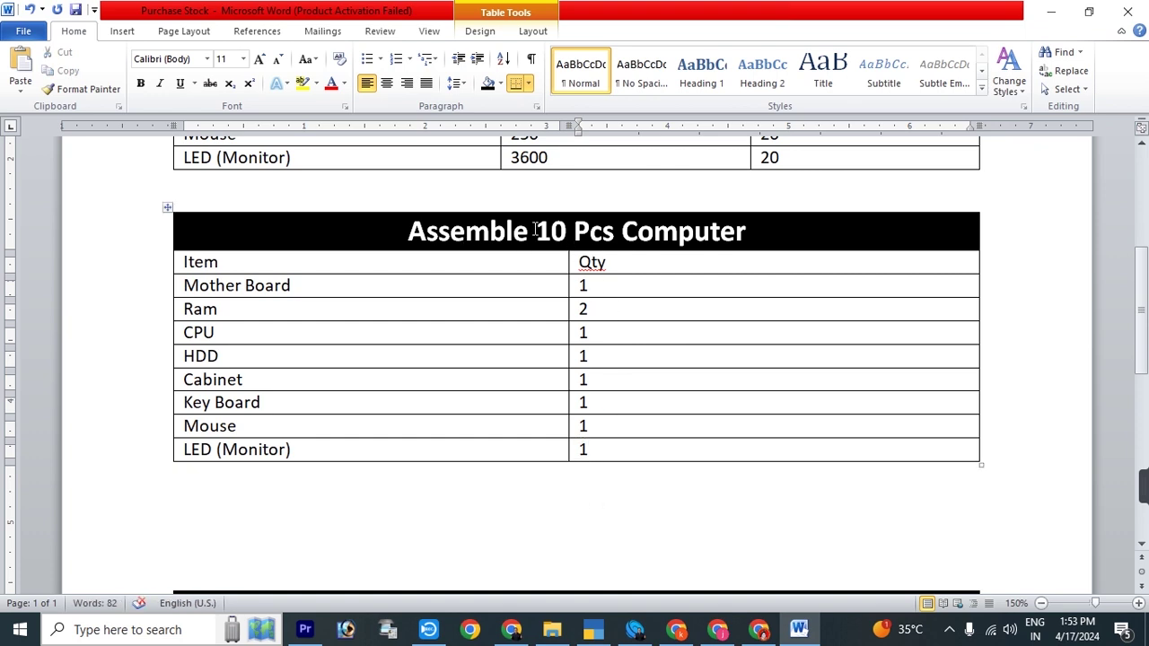
drag(535, 233, 614, 234)
key(Delete)
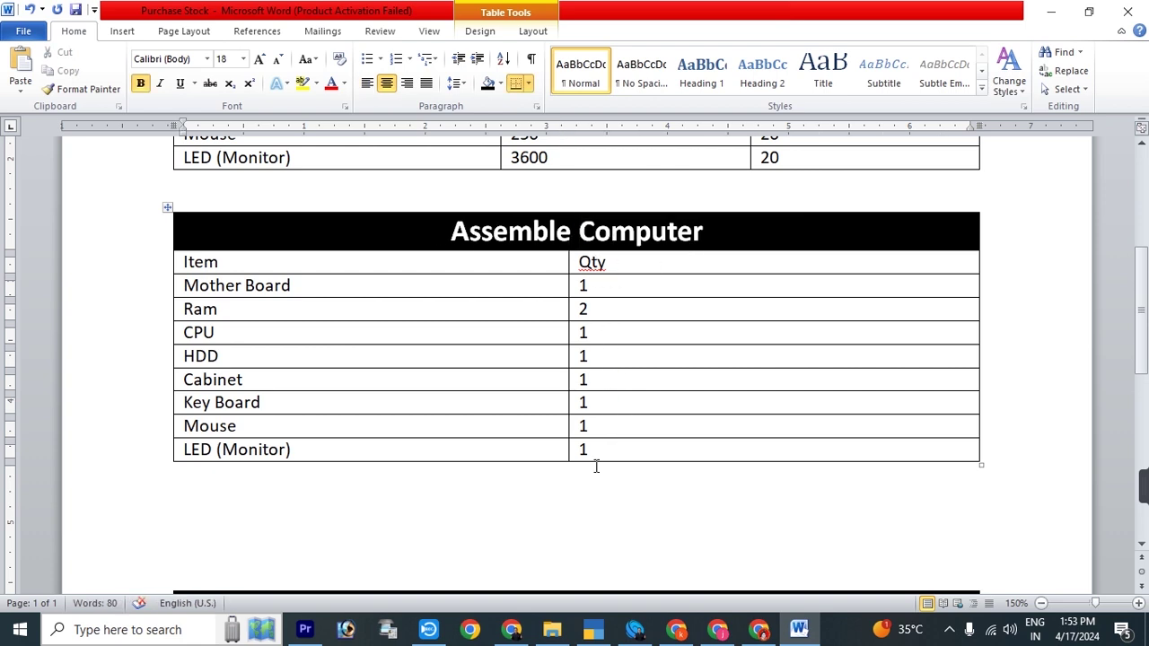
Step: Switch back to TallyPrime and add Cabinet with quantity 1 to the Computer I3 components
click(592, 629)
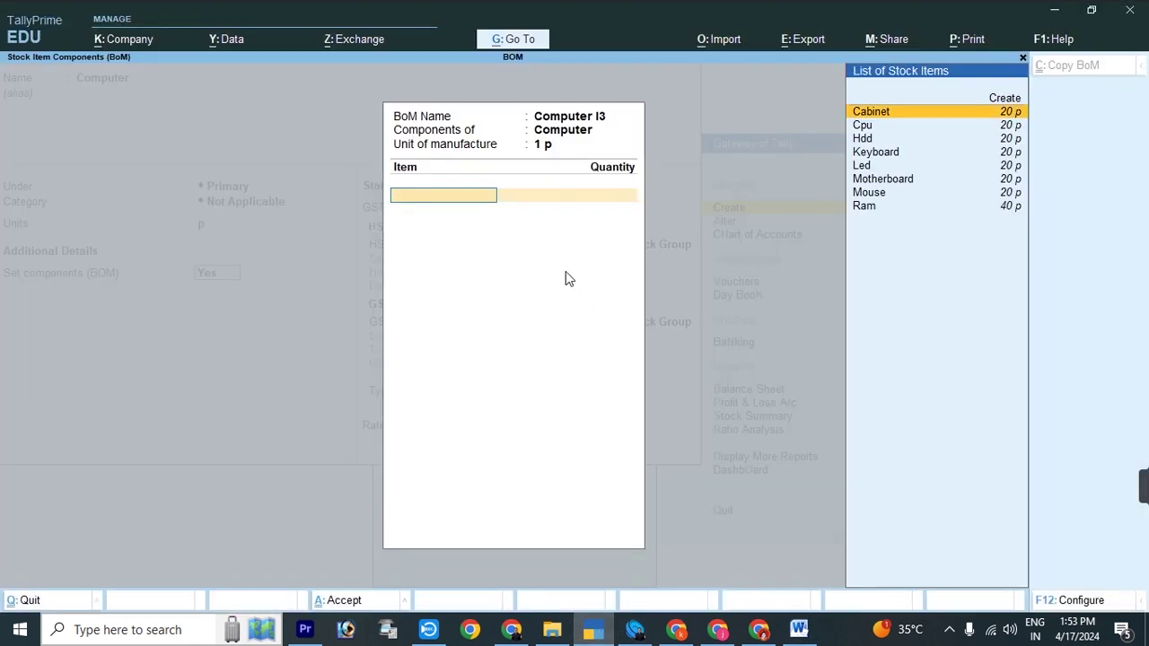
key(Return)
text(1)
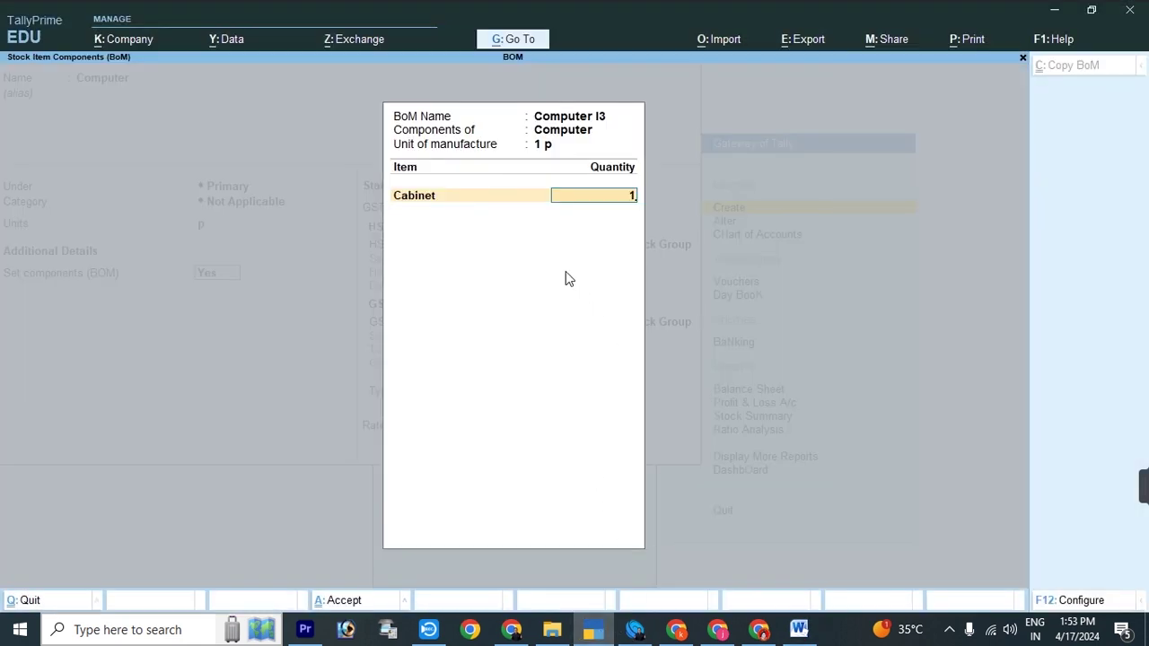
key(Return)
Step: Add Cpu with quantity 1 to the Computer I3 components
key(Down)
key(Down)
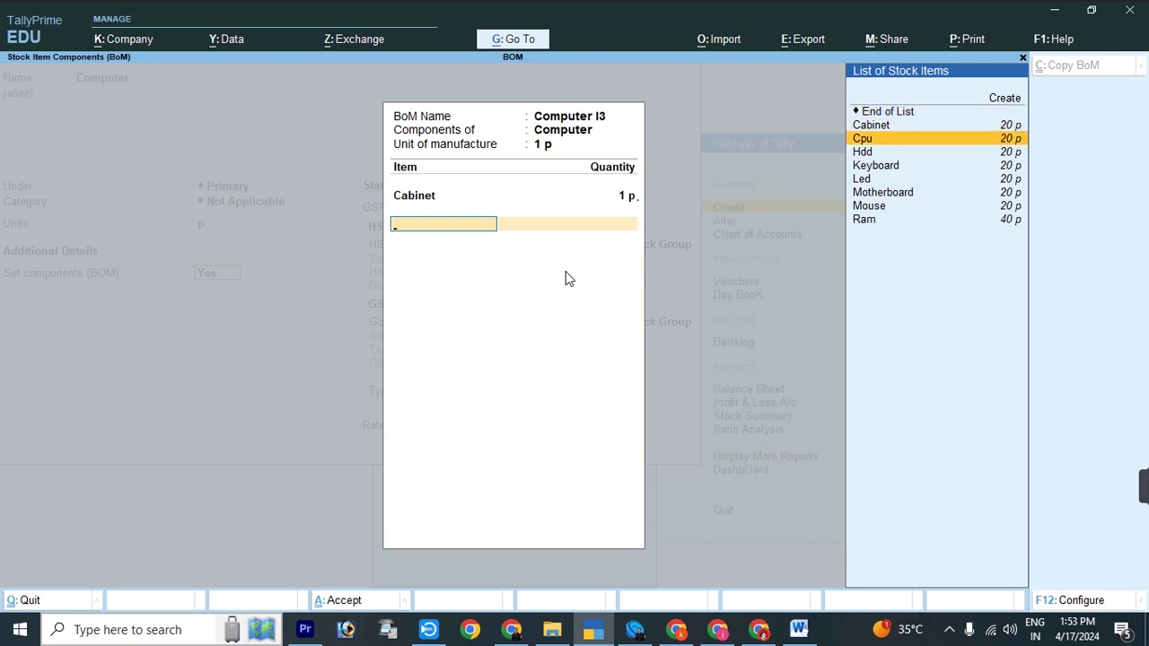
key(Return)
text(1)
key(Return)
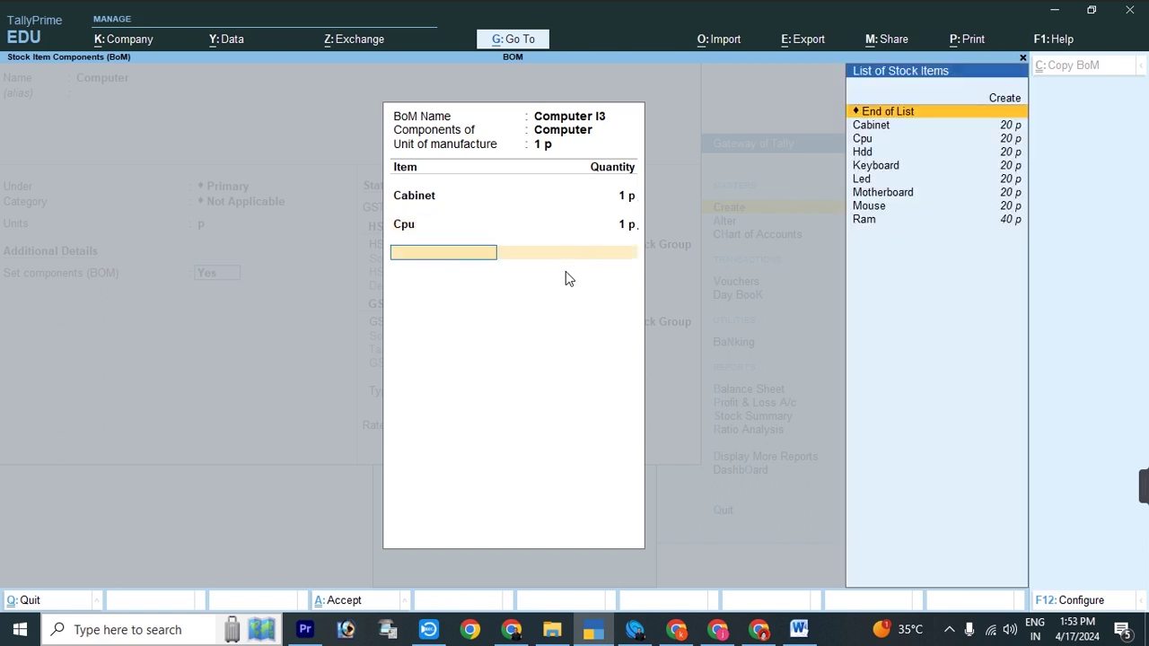
Step: Add Hdd with quantity 1 to the Computer I3 components
key(Down)
key(Down)
key(Down)
key(Return)
text(1)
key(Return)
Step: Add Keyboard with quantity 1 to the Computer I3 components
key(Down)
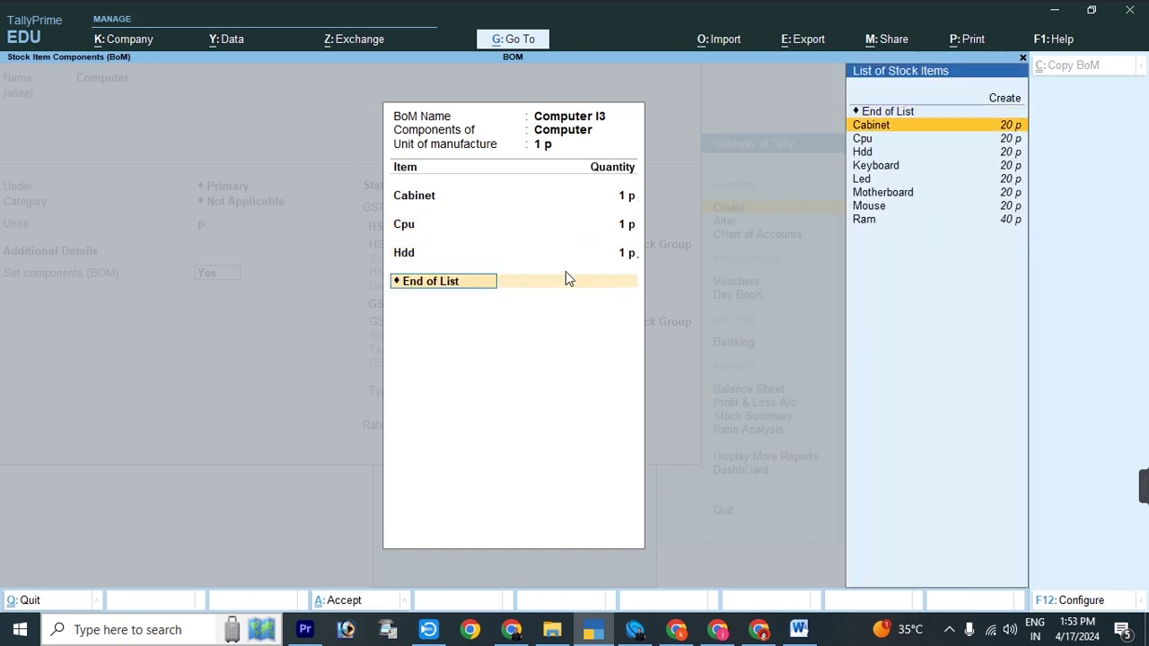
key(Down)
key(Down)
key(Down)
key(Return)
text(1)
key(Return)
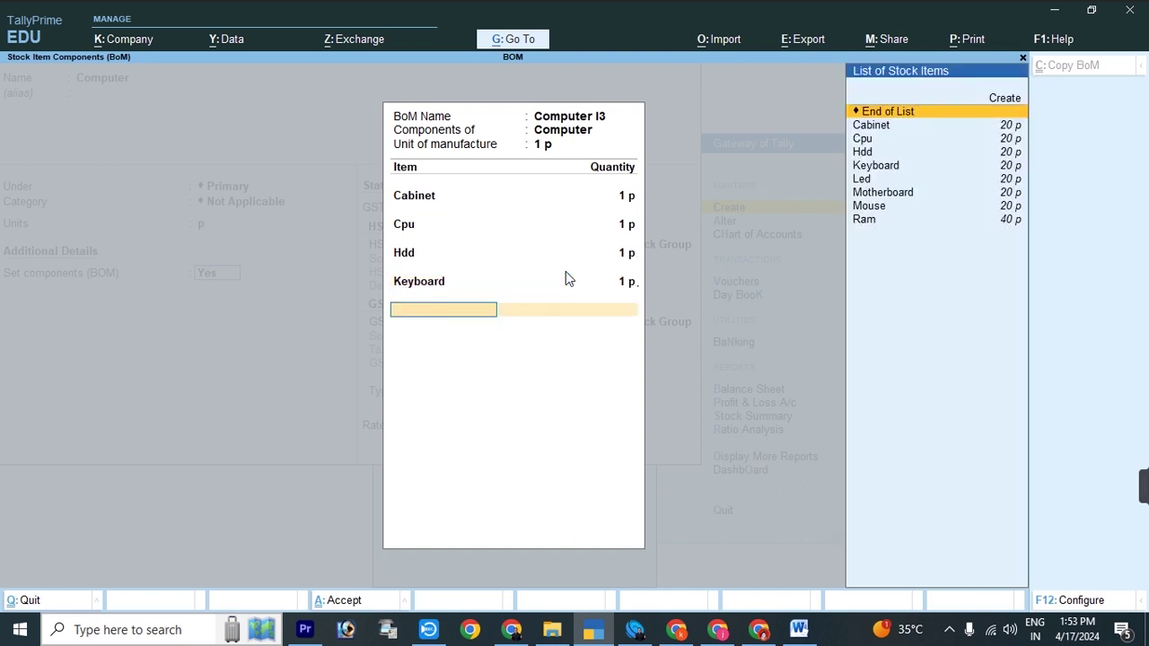
Step: Add Led with quantity 1 to the Computer I3 components
key(Down)
key(Down)
key(Down)
key(Down)
key(Down)
key(Return)
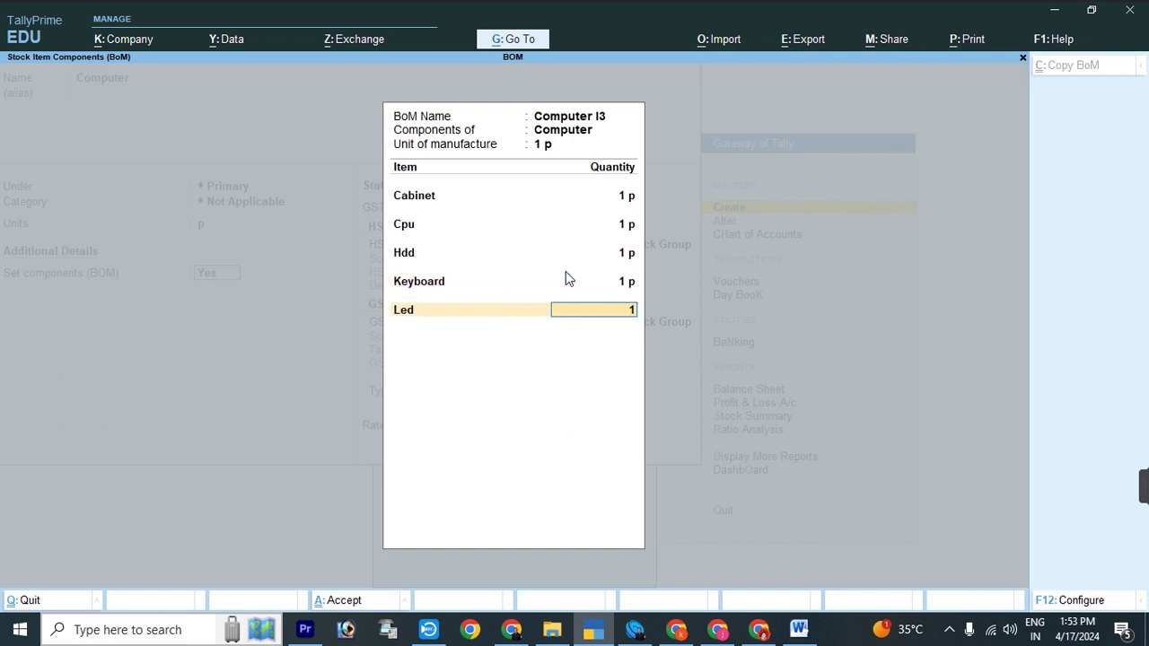
text(1)
key(Return)
Step: Add Motherboard with quantity 1 to the Computer I3 components
key(Down)
key(Down)
key(Down)
key(Down)
key(Down)
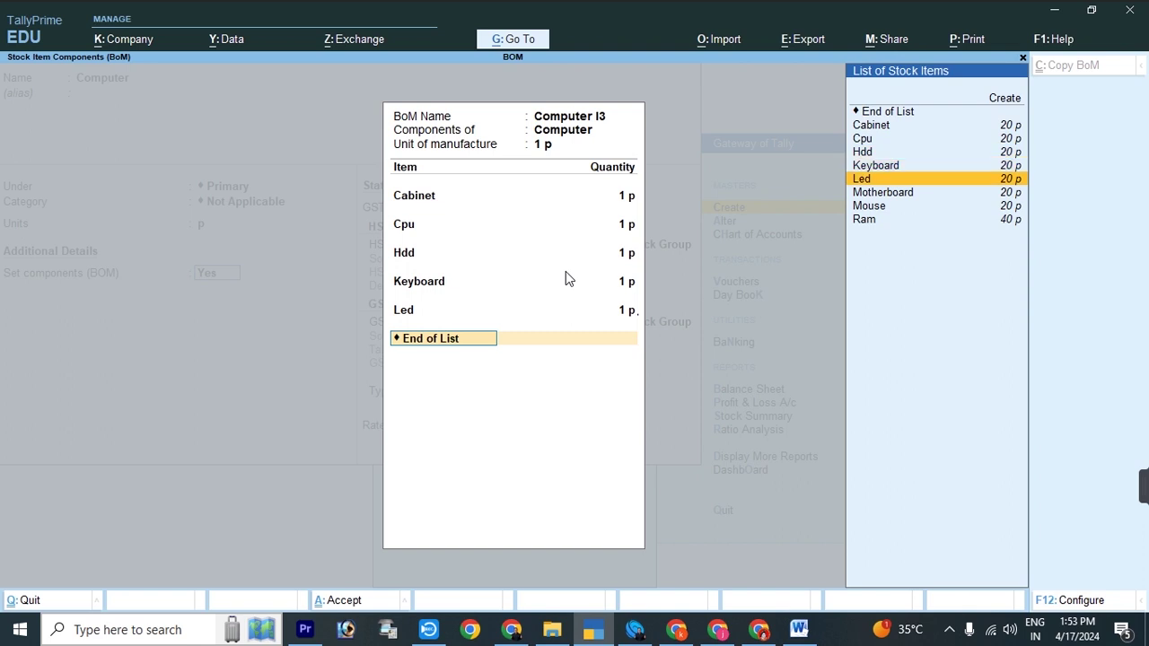
key(Down)
key(Return)
text(1)
key(Return)
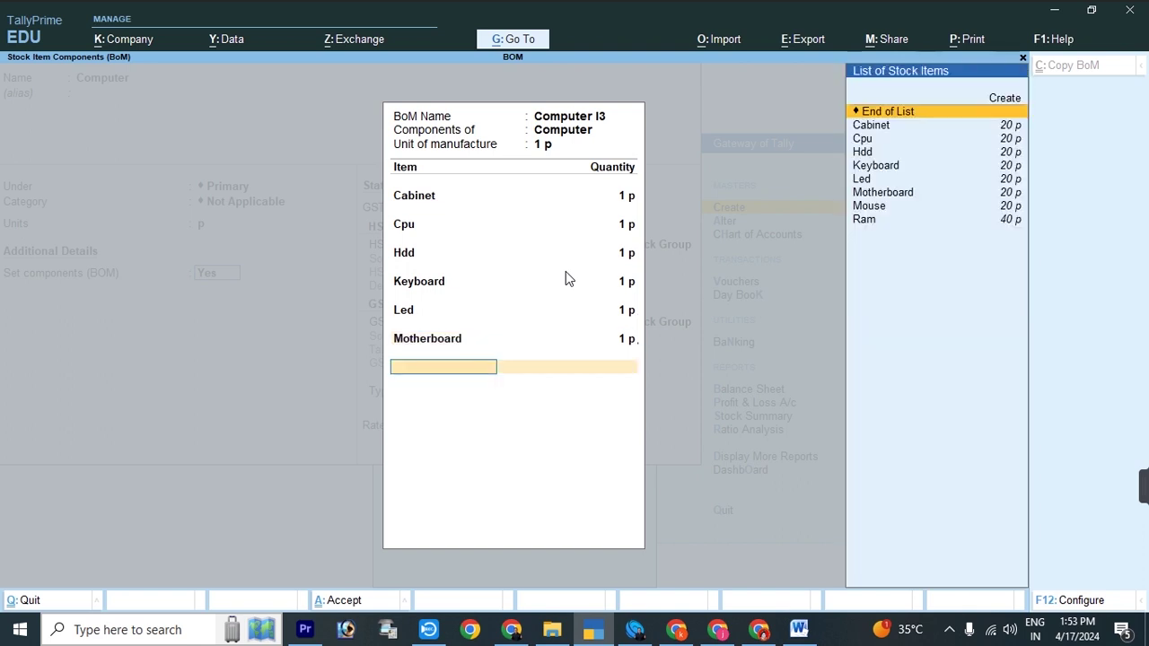
Step: Add Mouse with quantity 1 to the Computer I3 components
key(Down)
key(Down)
key(Down)
key(Down)
key(Down)
key(Down)
key(Down)
key(Return)
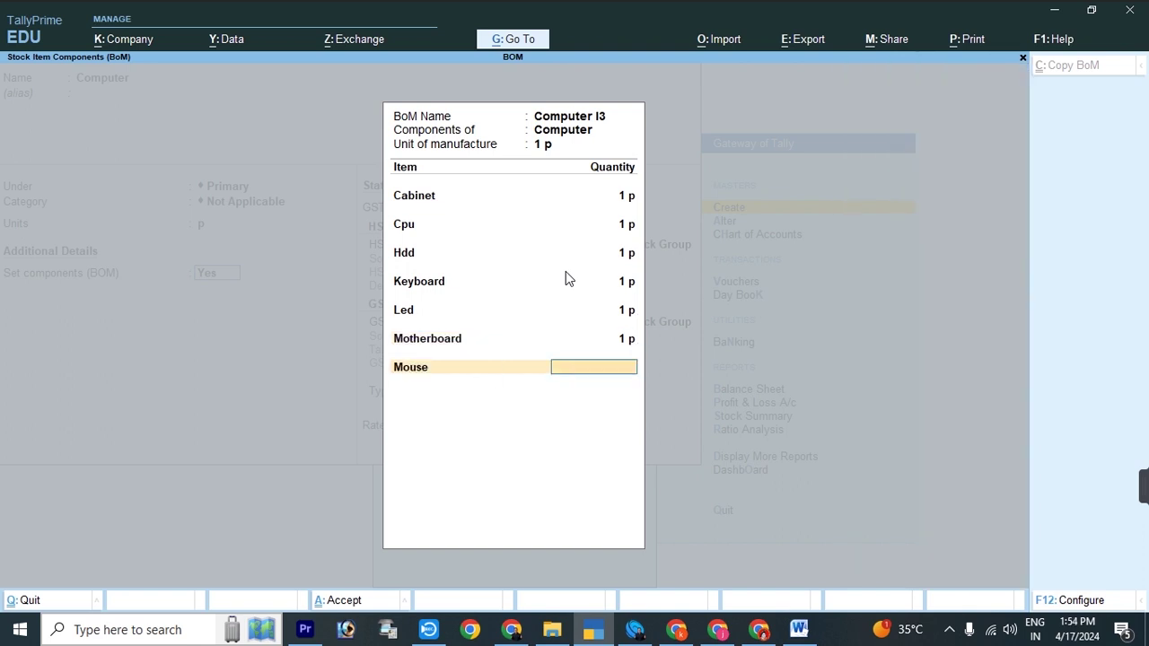
text(1)
key(Return)
Step: Add Ram with quantity 2 to the Computer I3 components
key(Down)
key(Down)
key(Down)
key(Down)
key(Down)
key(Down)
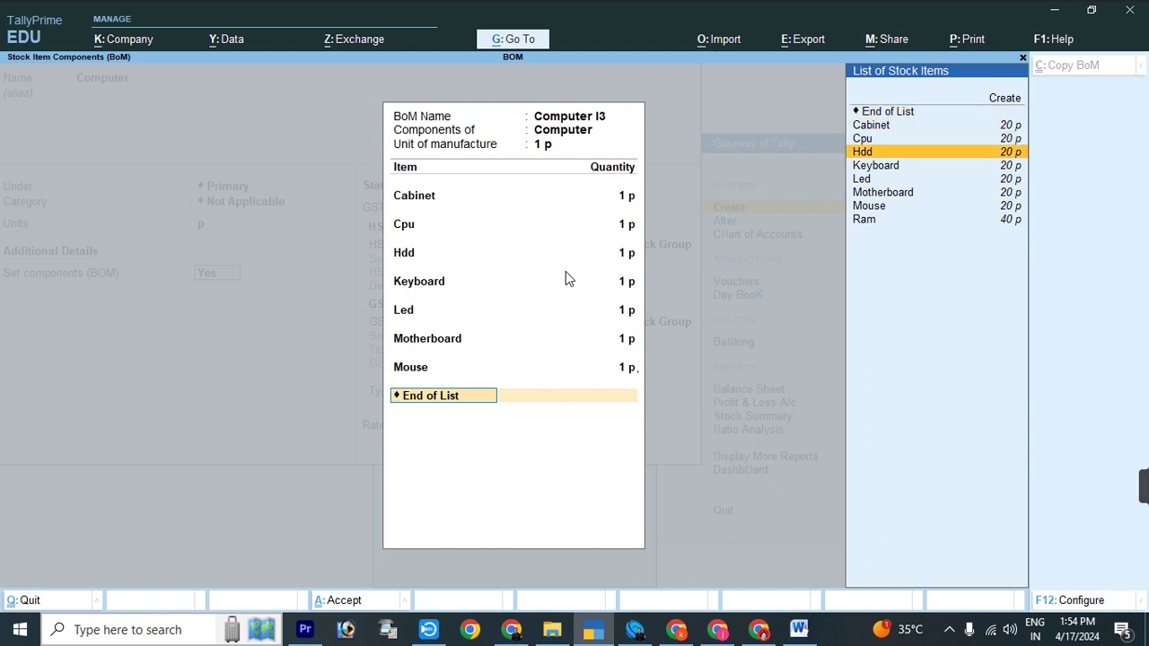
key(Down)
key(Down)
key(Return)
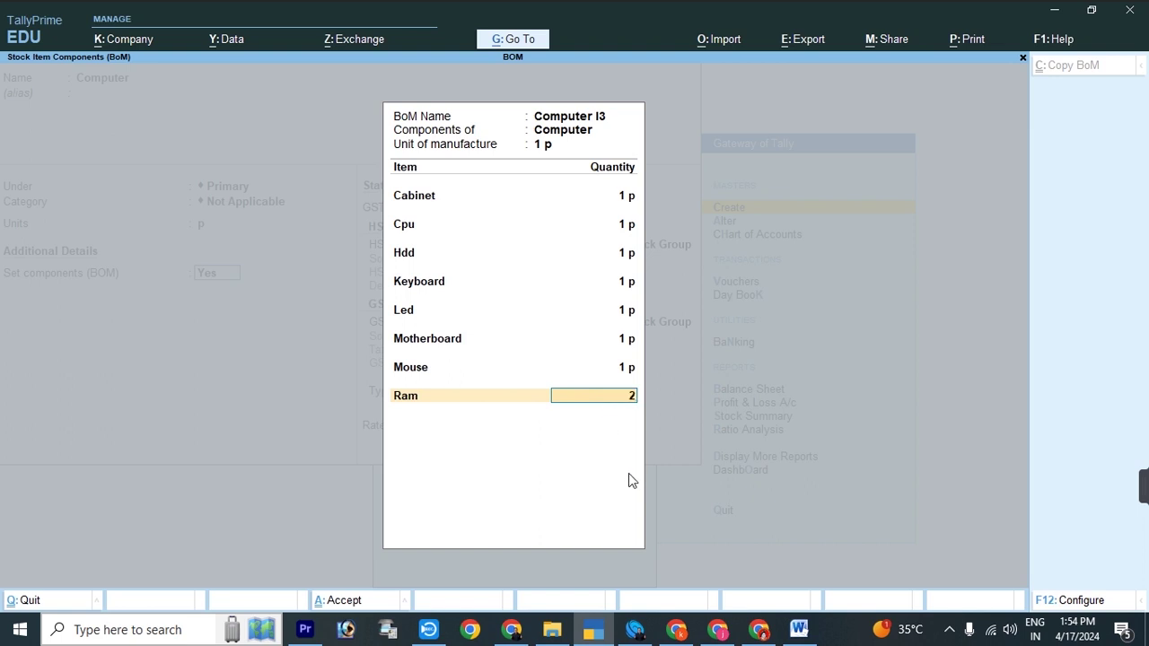
key(Return)
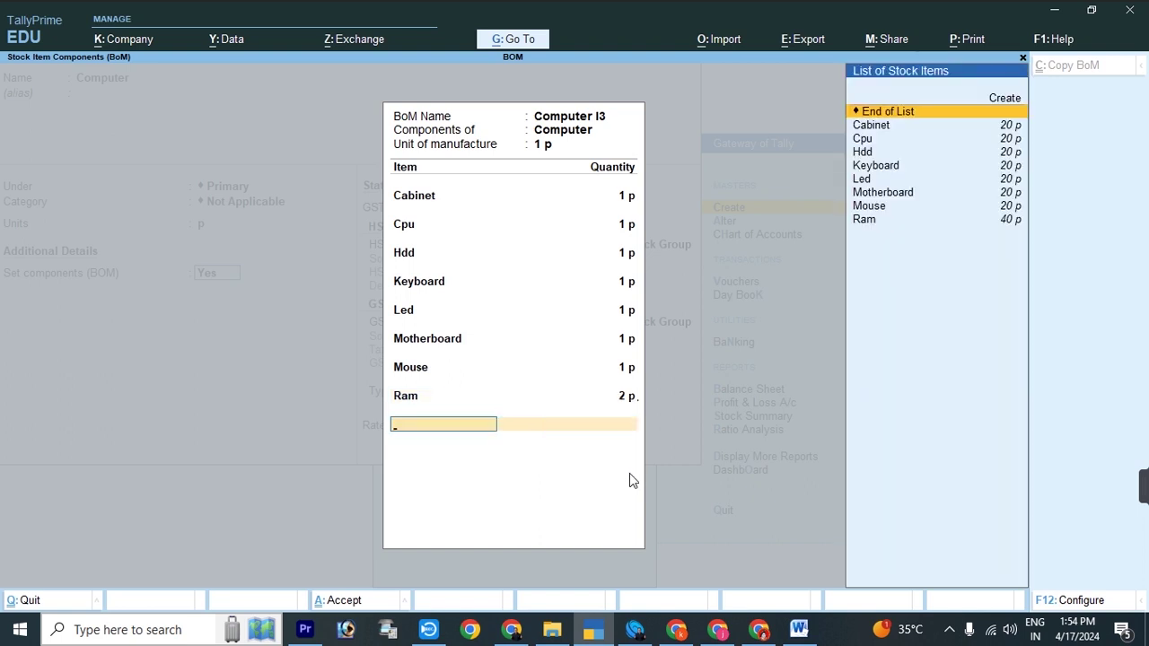
Step: End the component and BOM lists, keep the default GST details, and save the Computer stock item
key(Return)
key(Return)
key(Return)
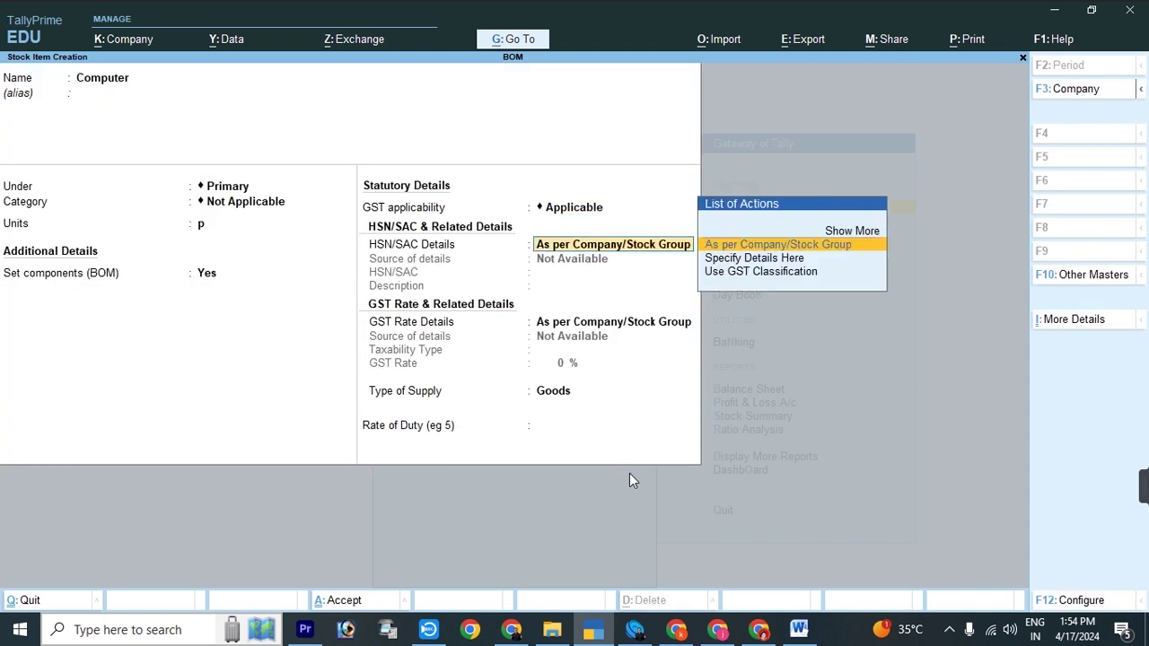
key(Return)
key(Return)
key(Return)
key(Return)
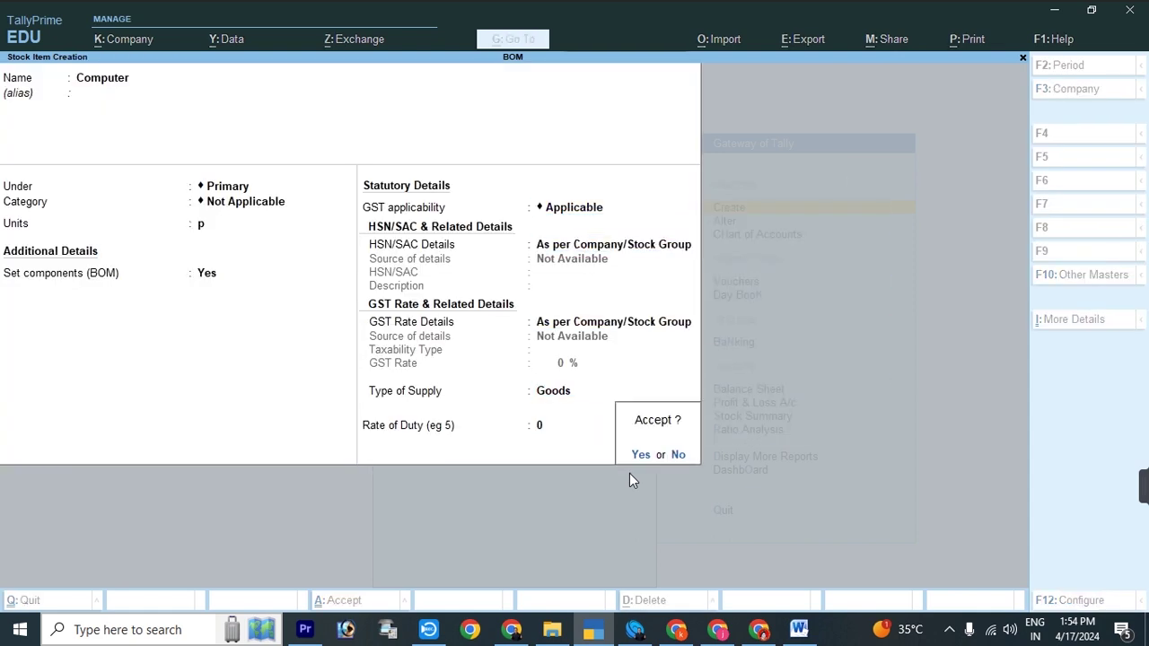
key(Return)
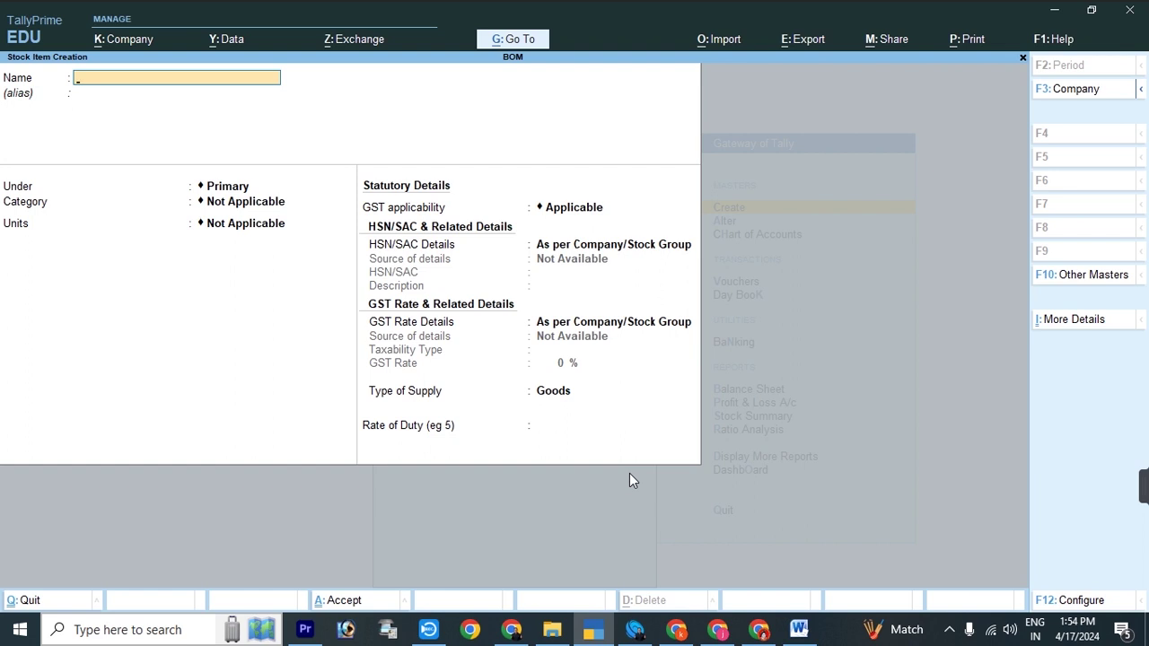
Step: Leave stock item creation and return to the Gateway of Tally
key(Escape)
key(y)
key(Escape)
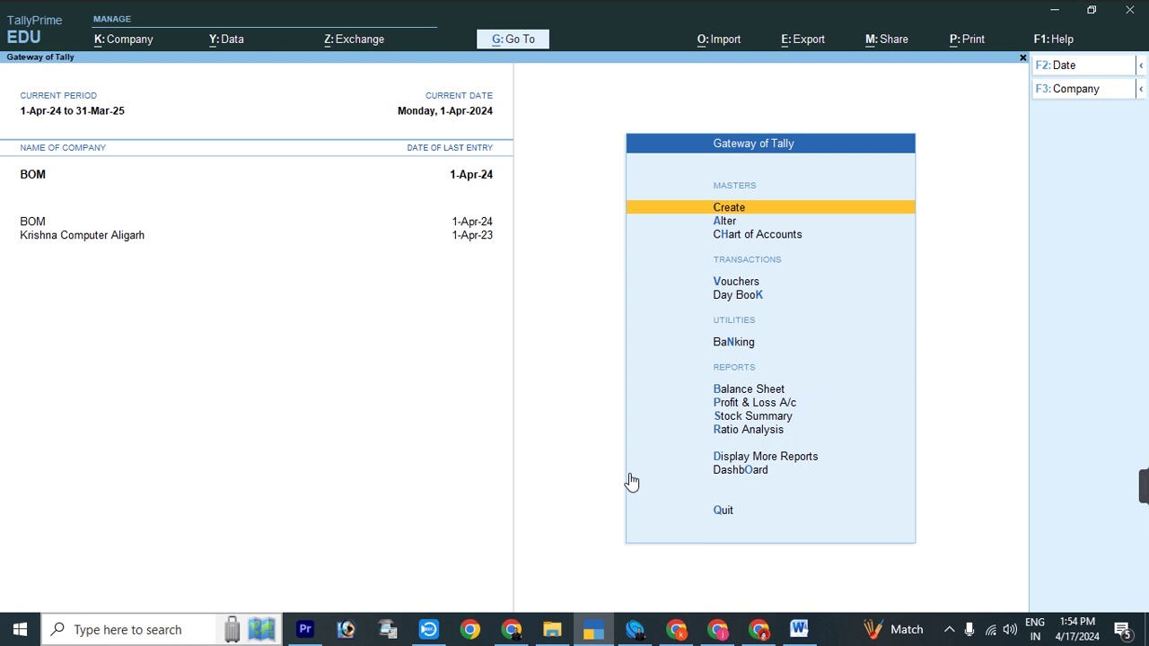
Step: Open the existing Stock Journal voucher type for alteration from the company's masters
key(Down)
key(Down)
key(Down)
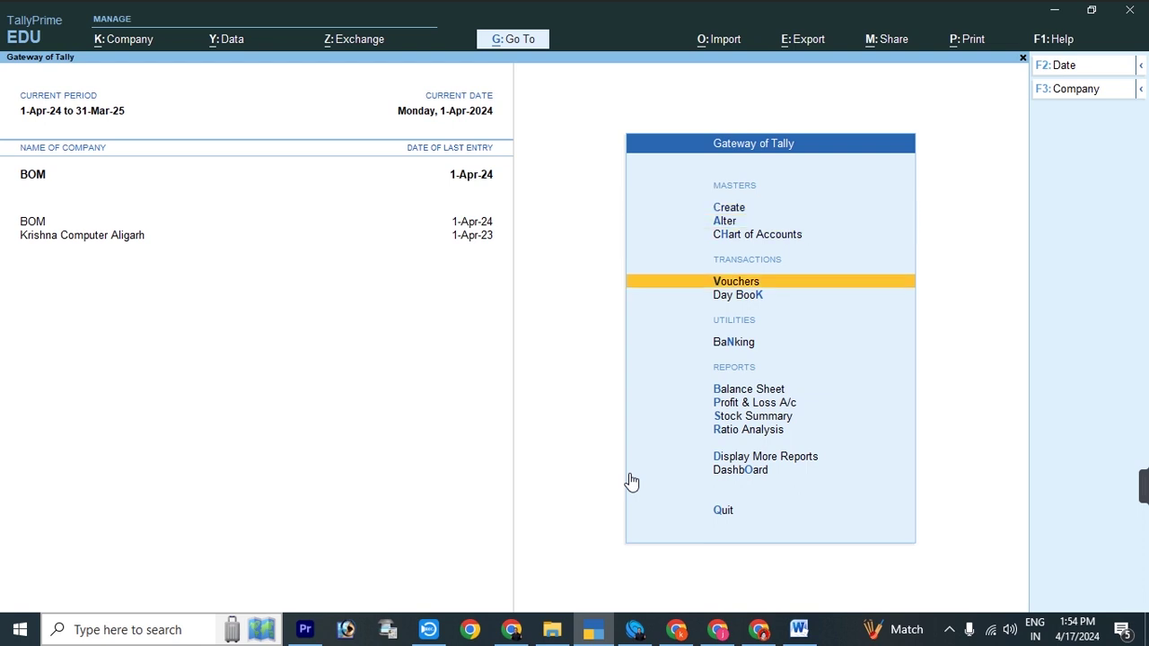
key(Up)
key(Up)
key(Return)
key(Down)
key(Down)
key(Down)
key(Down)
key(Down)
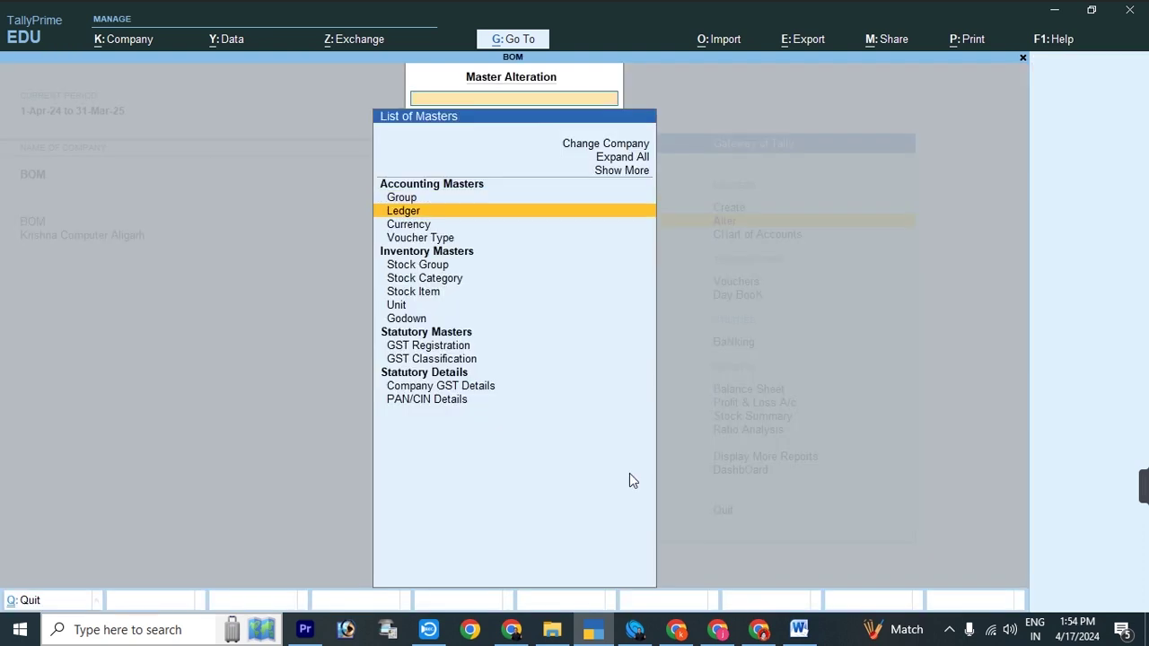
key(Down)
key(Down)
key(Down)
key(Down)
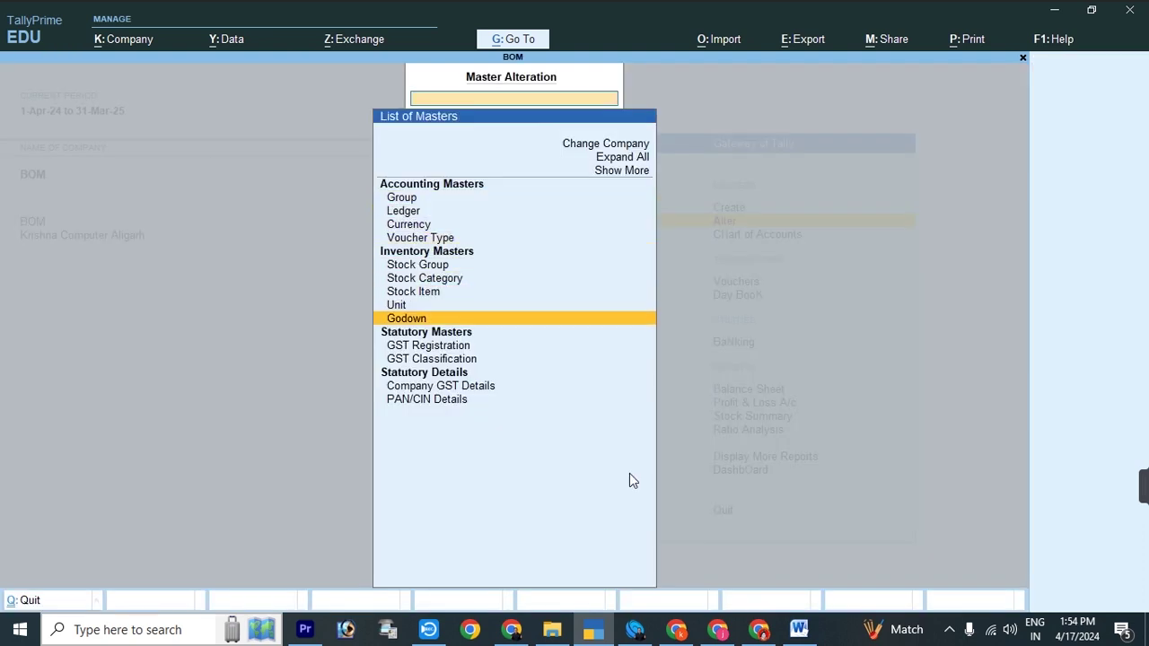
key(Up)
key(Up)
key(Up)
key(Up)
key(Up)
key(Up)
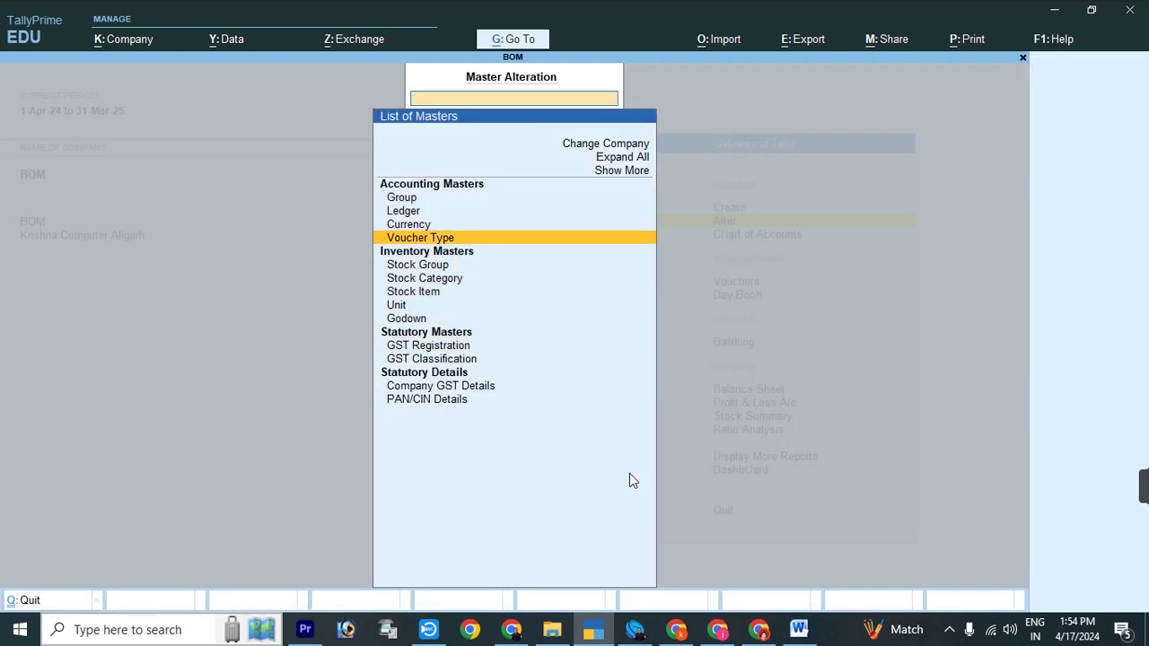
key(Return)
key(Down)
key(Down)
key(Down)
key(Down)
key(Down)
key(Down)
key(Down)
key(Down)
key(Down)
key(Down)
key(Down)
key(Down)
key(Down)
key(Down)
key(Down)
key(Down)
key(Down)
key(Down)
key(Down)
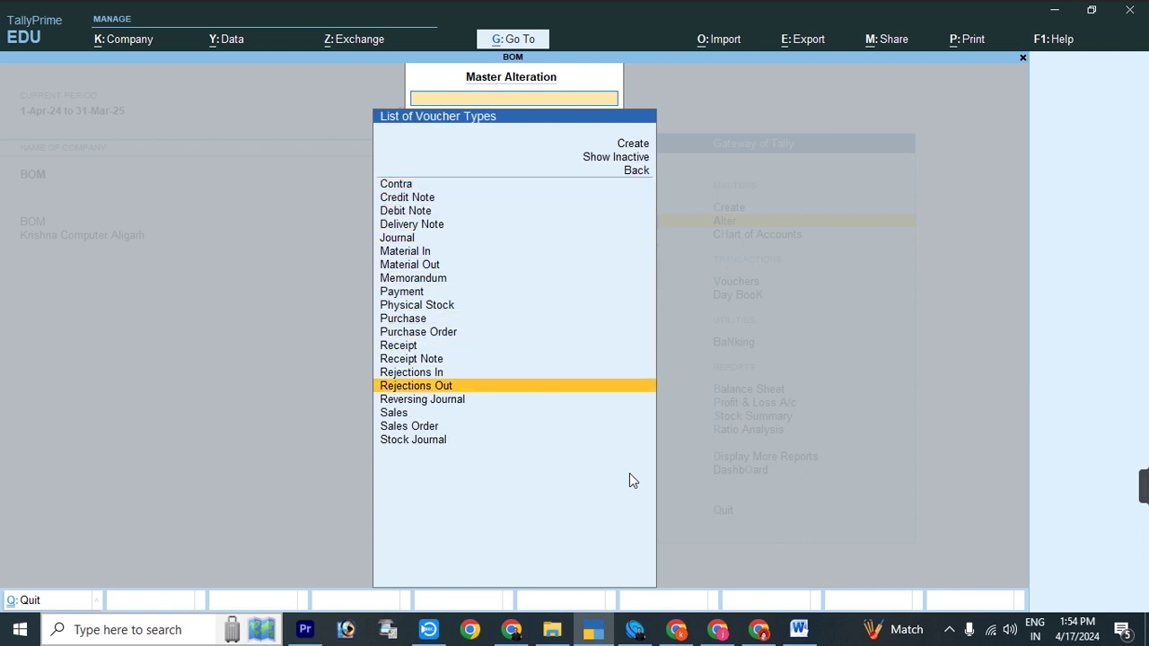
key(Return)
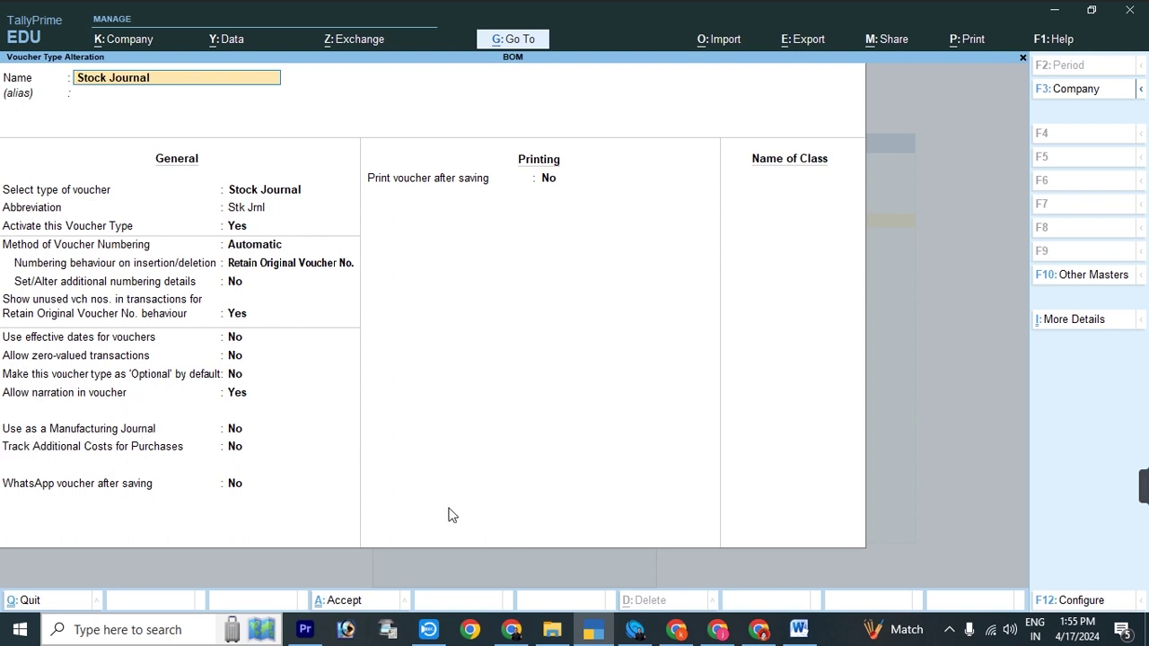
Step: Review the Stock Journal voucher type's settings, including manufacturing journal use and additional cost tracking, and return to the Gateway of Tally without saving
key(Return)
key(Return)
key(Return)
key(Return)
key(Return)
key(Return)
key(Return)
key(Return)
key(Return)
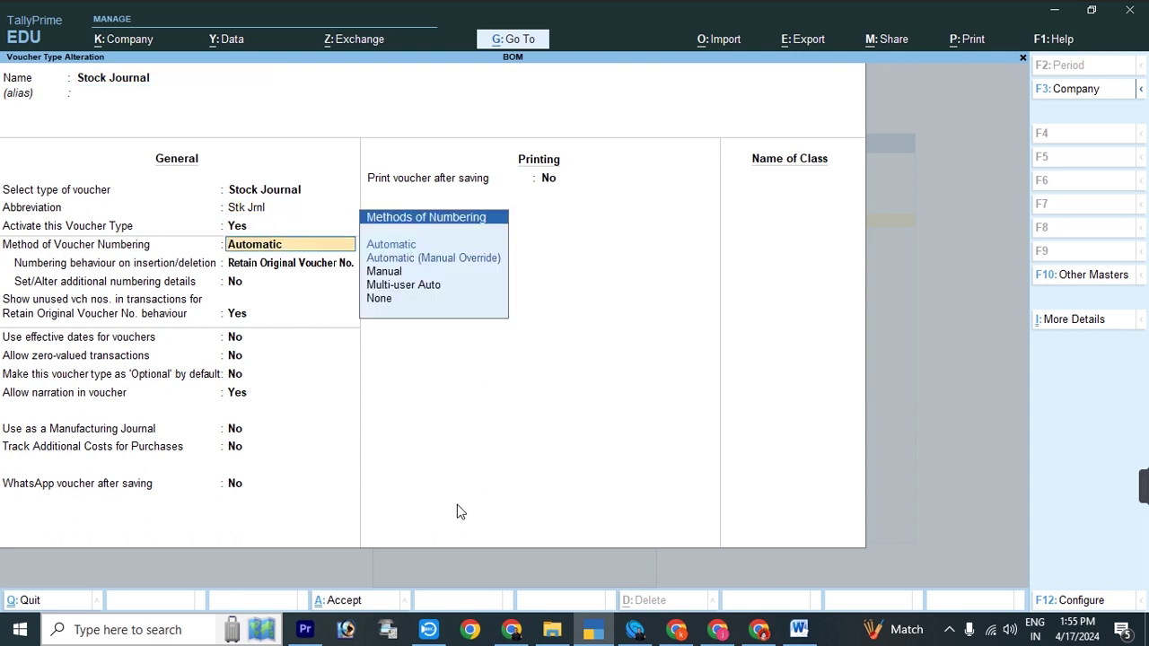
key(Return)
key(Return)
key(Return)
key(Return)
key(Return)
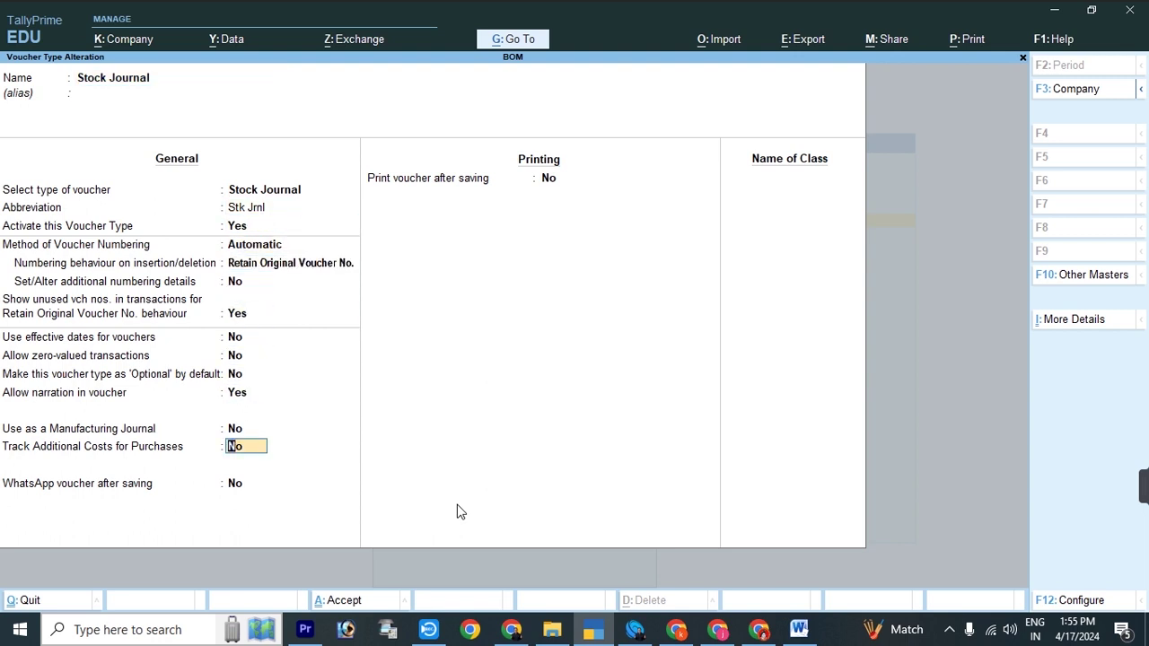
key(Up)
key(Up)
key(Return)
key(Return)
key(Up)
key(Up)
key(Return)
key(Return)
key(BackSpace)
key(Escape)
key(y)
key(Escape)
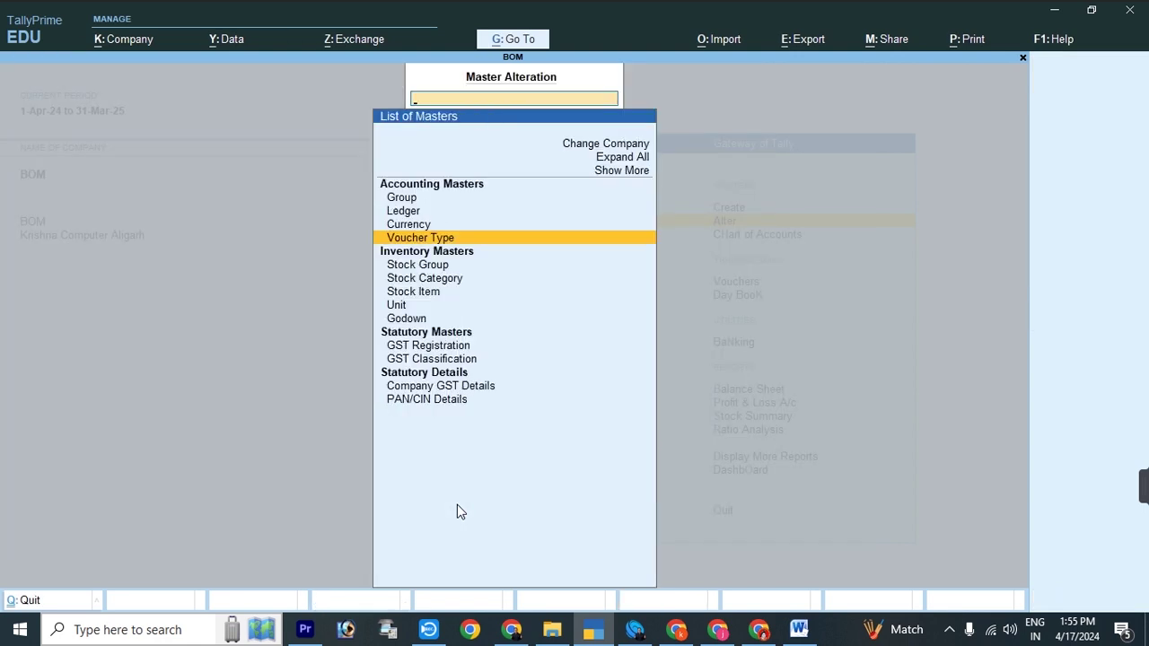
key(Escape)
Step: Start creating a new voucher type master named Manufacturing Stock
key(Up)
key(Return)
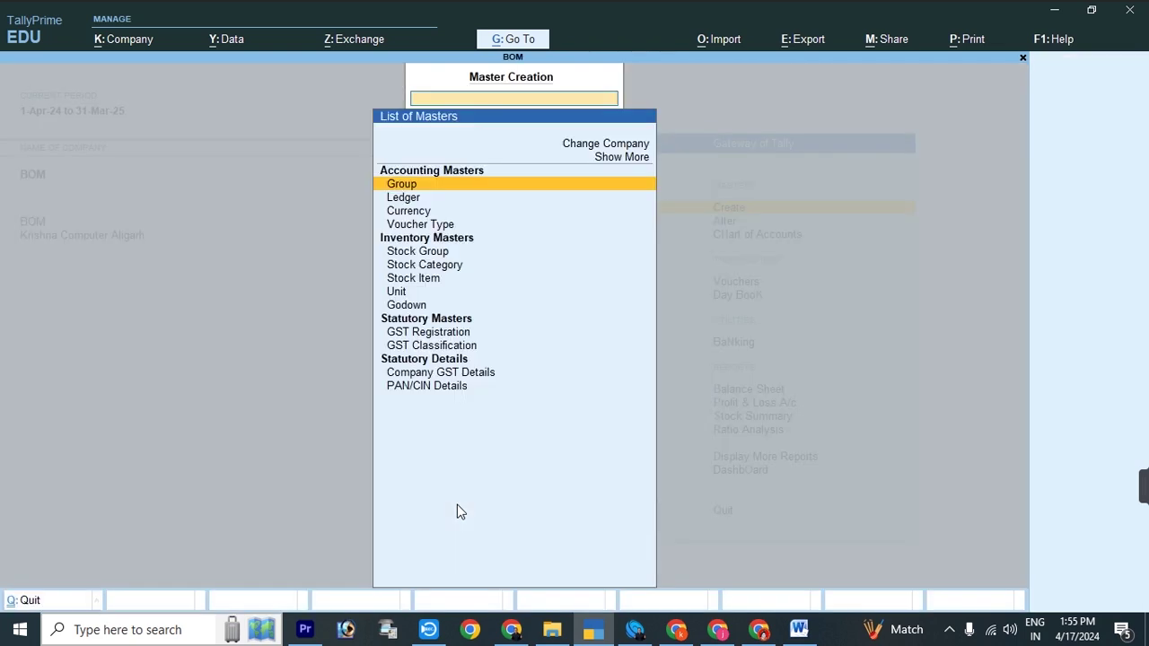
key(Down)
key(Down)
key(Down)
key(Down)
key(Return)
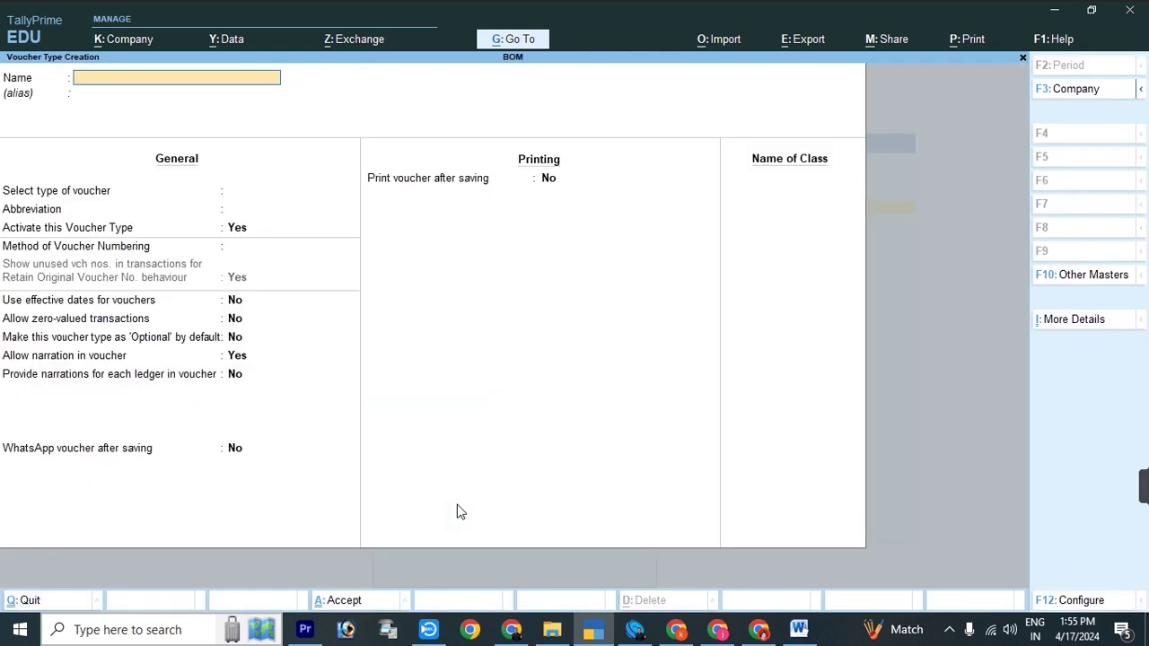
text(Manufacturing Stock)
key(Return)
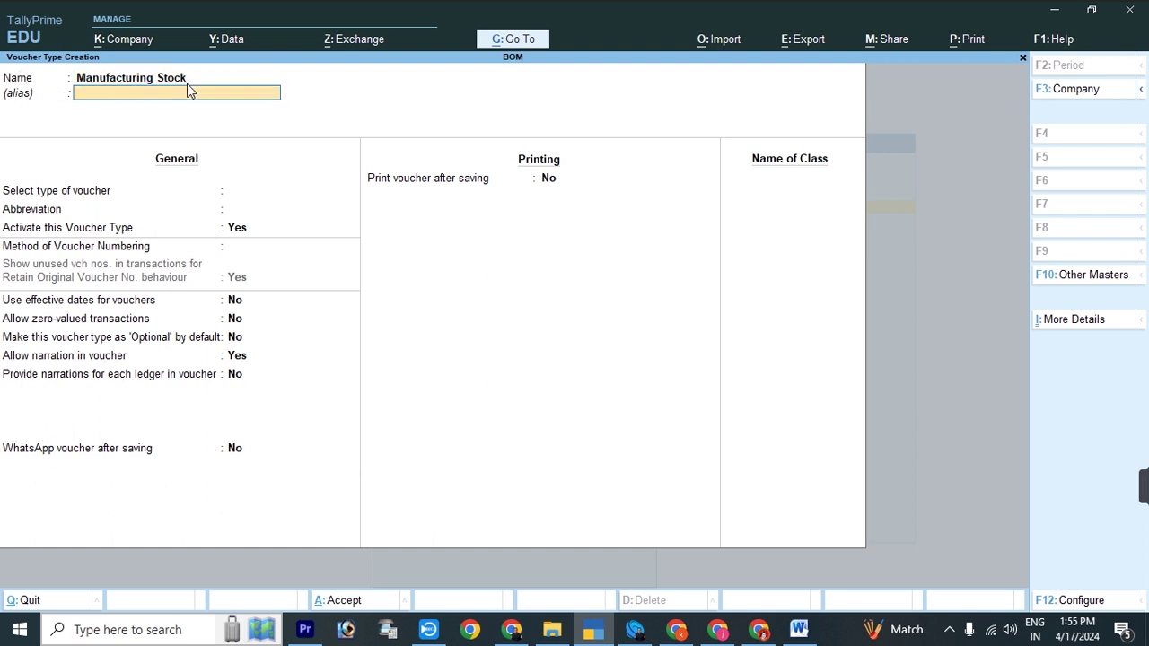
Step: Leave the alias blank and base the Manufacturing Stock voucher type on Stock Journal
key(Return)
key(Down)
key(Down)
key(Down)
key(Down)
key(Down)
key(Down)
key(Down)
key(Down)
key(Down)
key(Down)
key(Down)
key(Down)
key(Down)
key(Down)
key(Down)
key(Down)
key(Down)
key(Down)
key(Down)
key(Down)
key(Down)
key(Down)
key(Down)
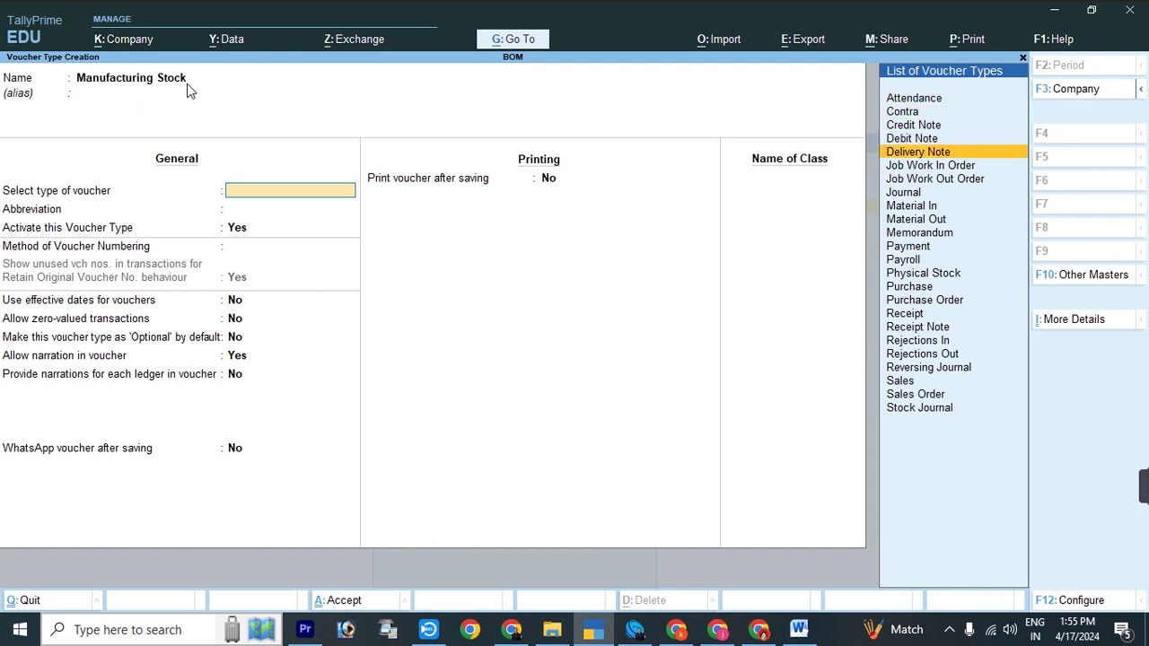
key(Return)
Step: Keep the default abbreviation and activation, choose Automatic voucher numbering, and accept the default voucher options up to the manufacturing journal setting
key(Return)
key(Return)
key(Return)
key(Return)
key(Return)
key(Return)
key(Return)
key(Return)
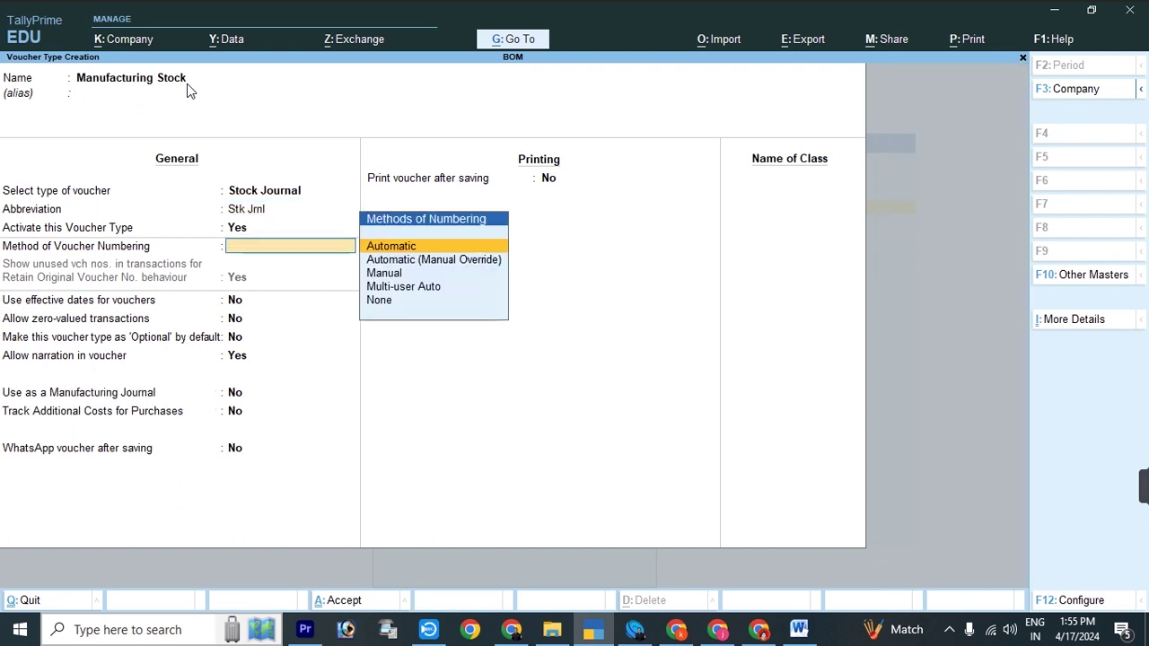
key(Return)
key(Return)
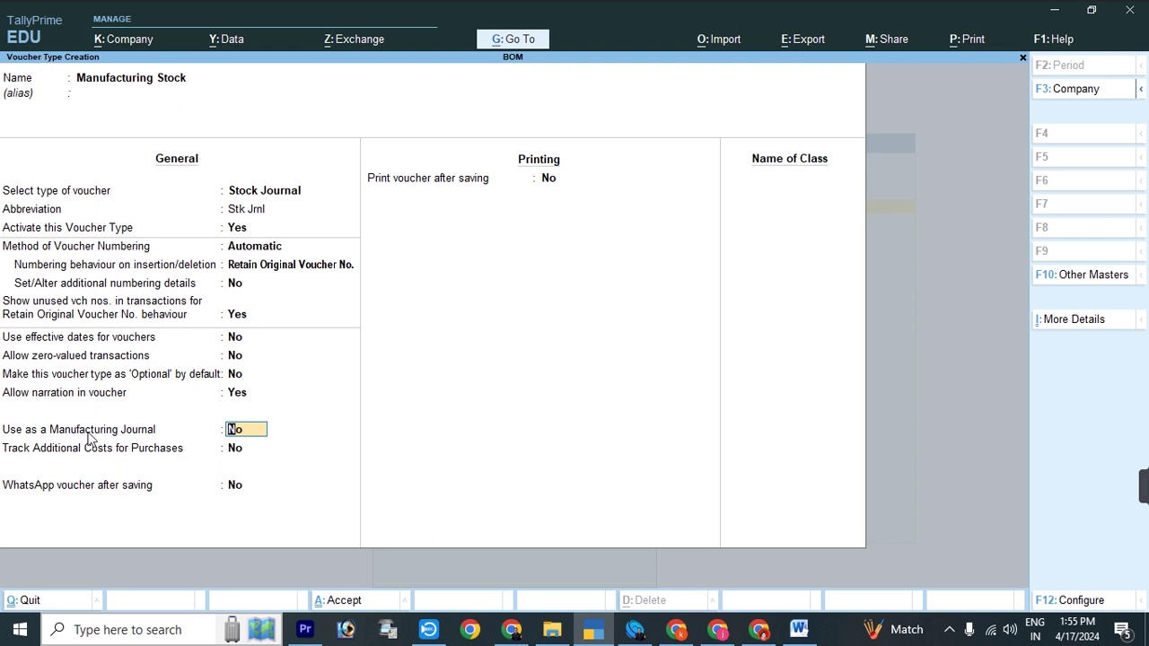
Step: Enable Use as a Manufacturing Journal, save the Manufacturing Stock voucher type, and return to the Gateway of Tally
text(y)
key(Return)
key(Return)
key(Return)
key(Return)
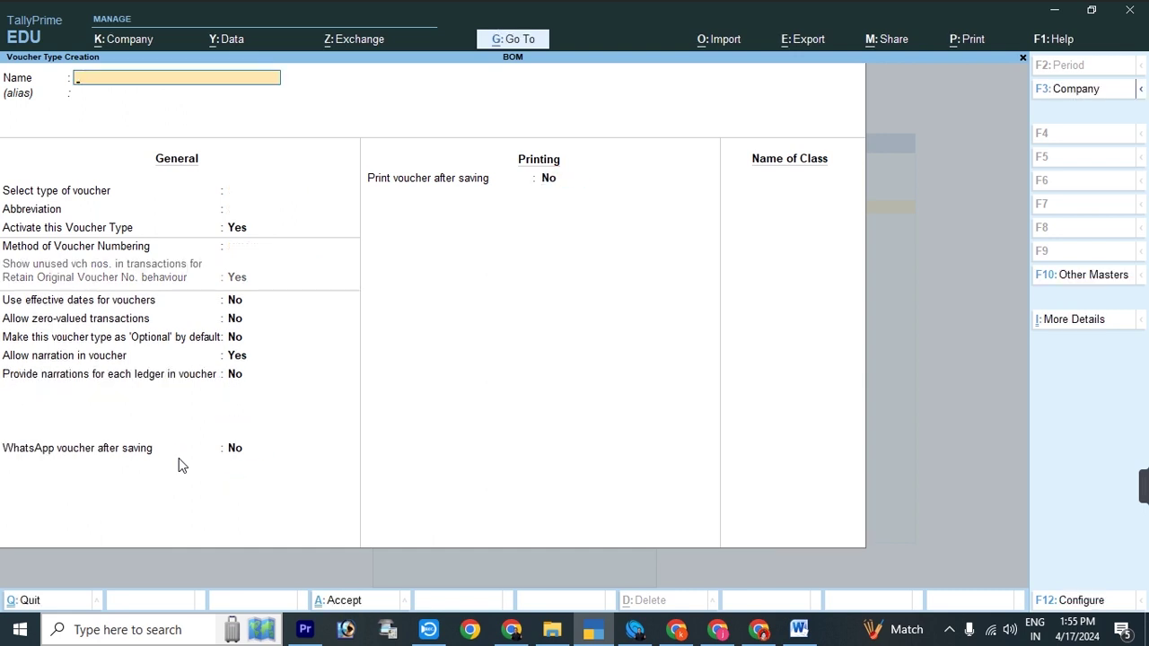
key(Escape)
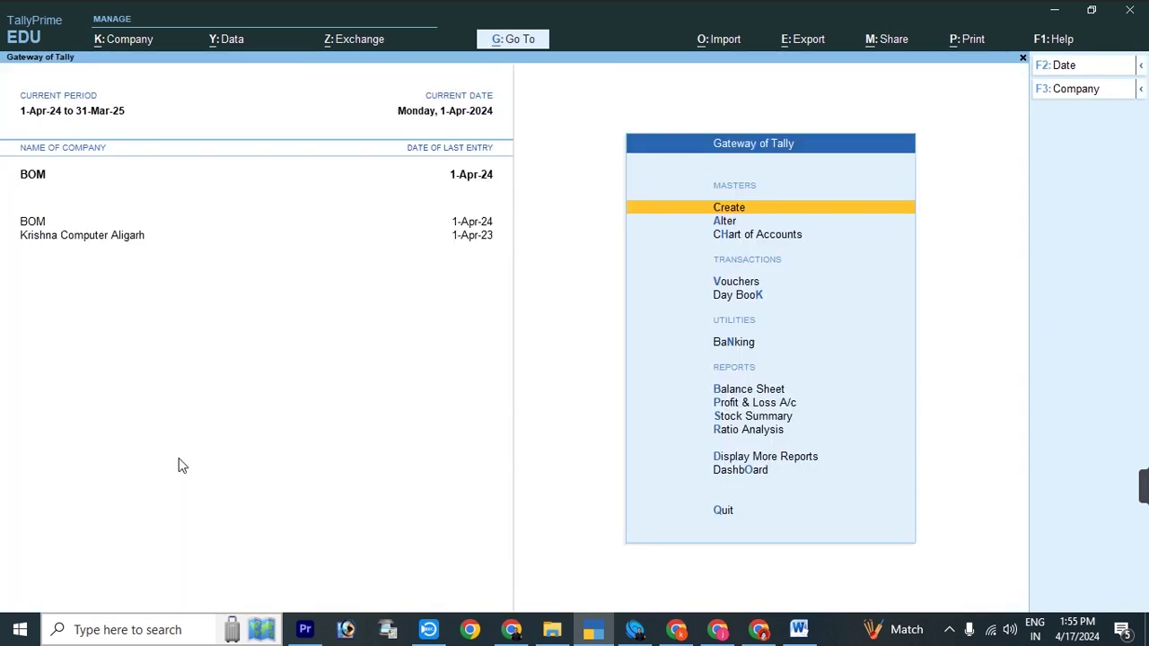
Step: Open voucher entry and change the voucher from Purchase to Stock Journal
key(Down)
key(Down)
key(Down)
key(Return)
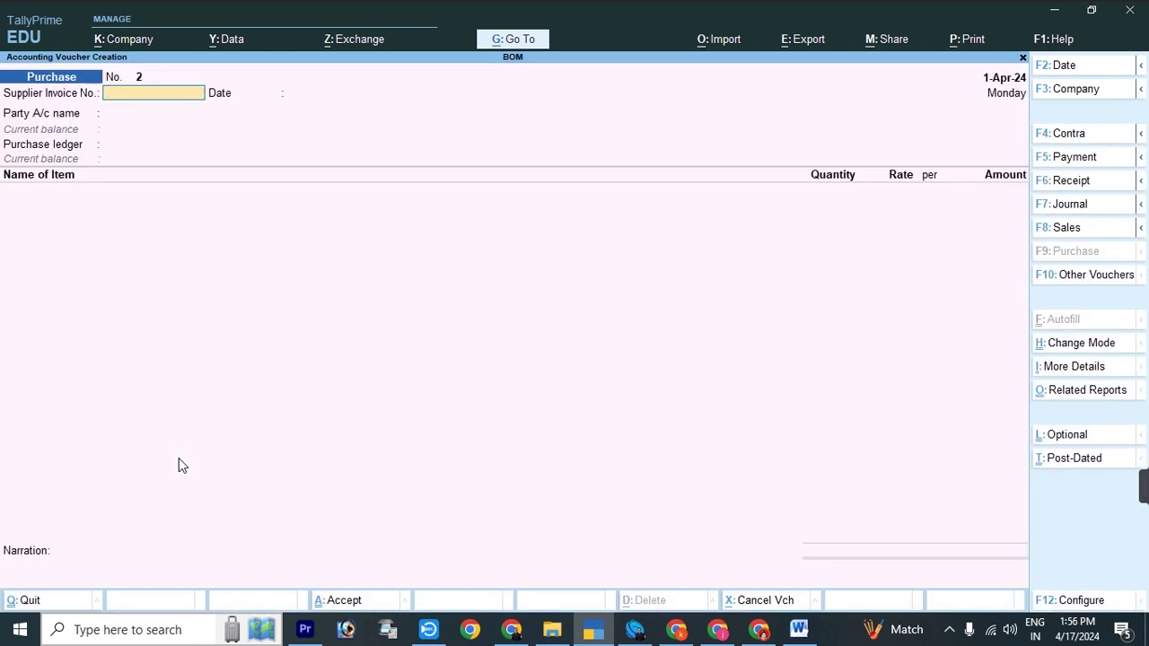
key(F7)
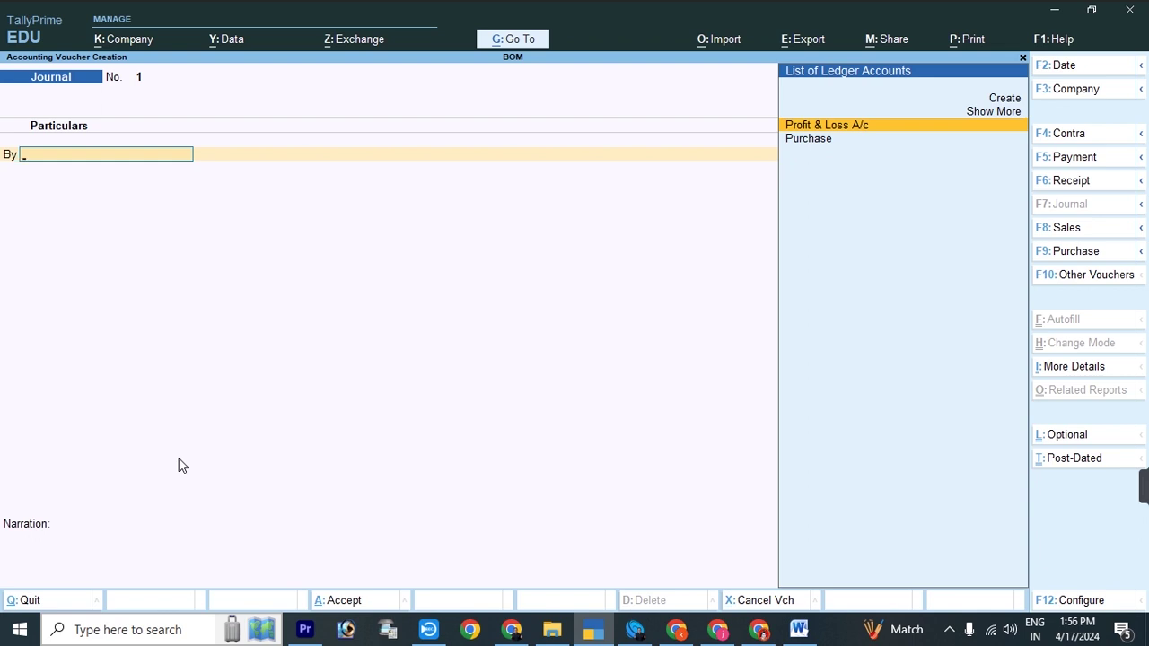
key(alt)
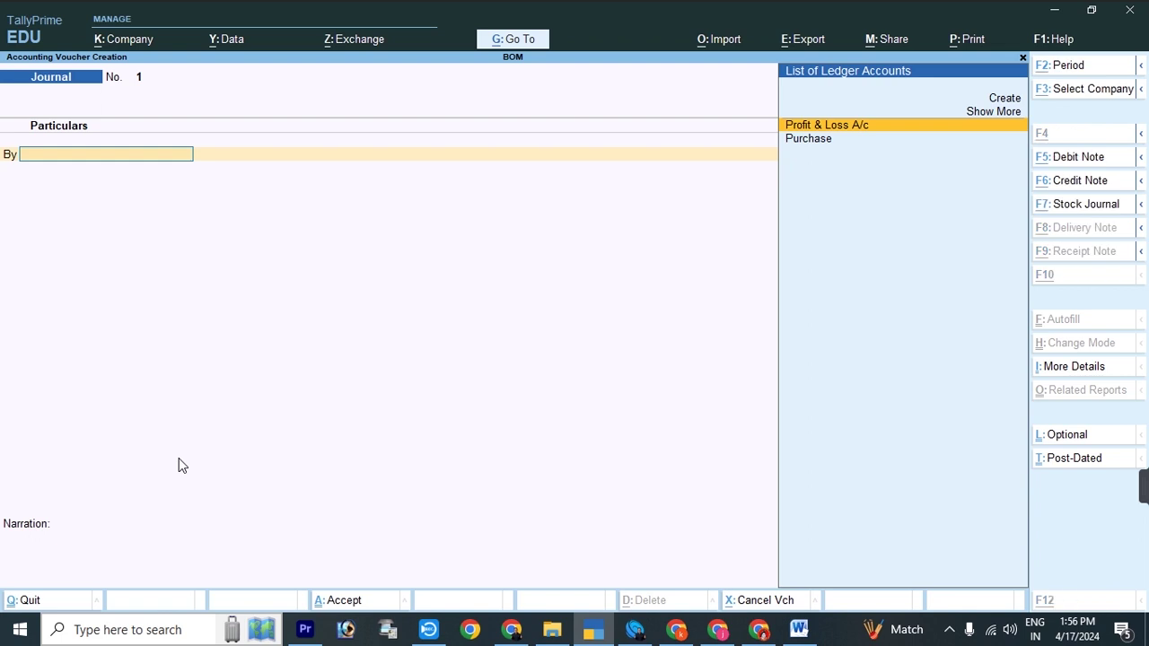
Step: Change the voucher type from Journal to the Manufacturing Stock type of stock journal
key(alt+F7)
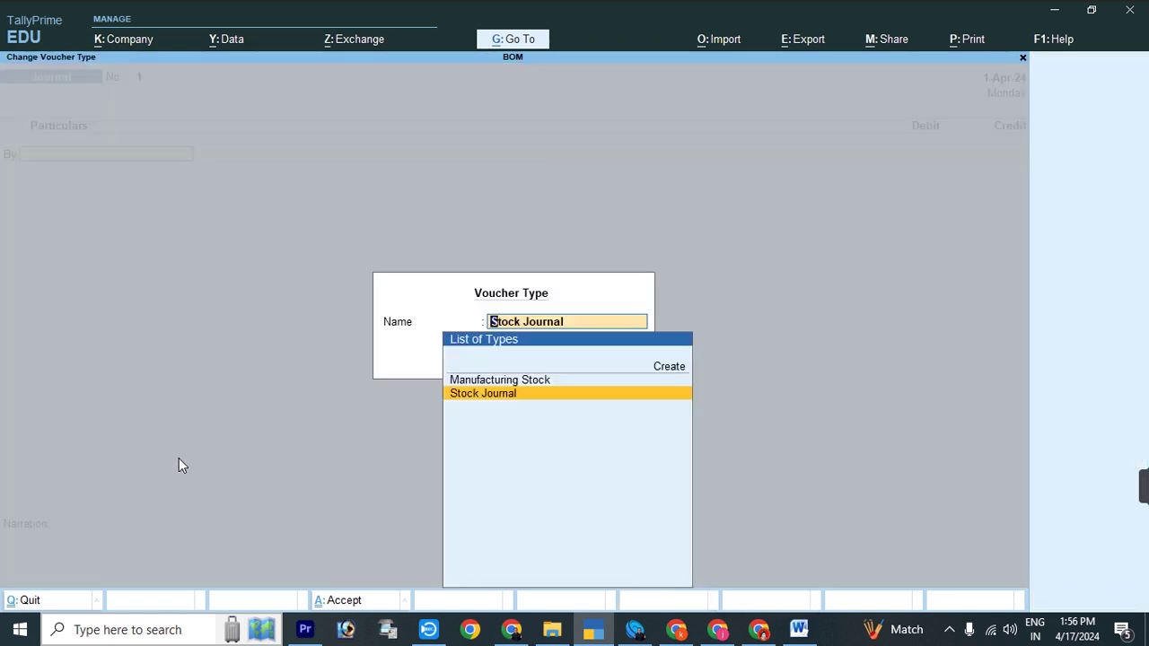
key(Up)
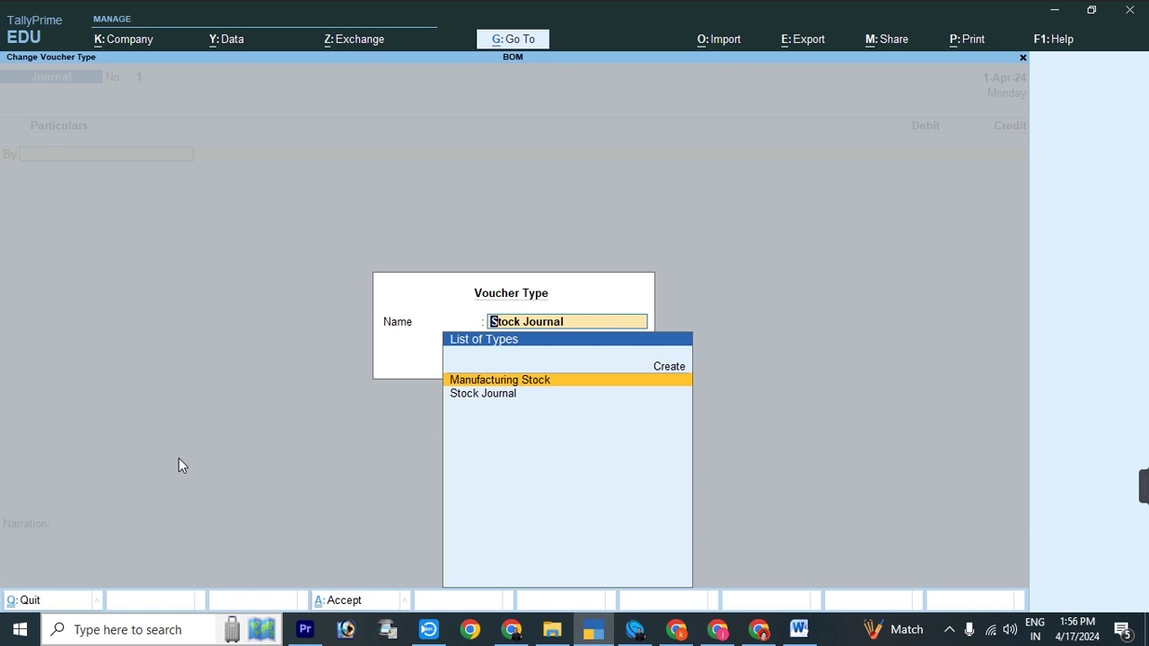
key(Return)
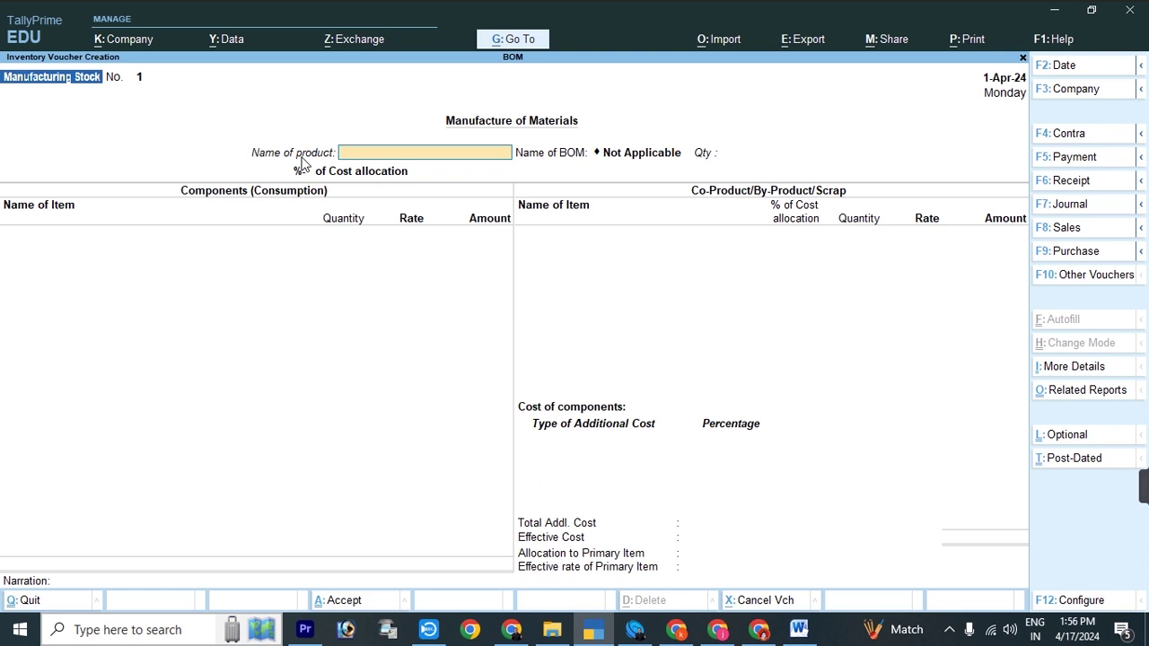
Step: Set the product to Computer with the Computer I3 BOM and a quantity of 10
text(C)
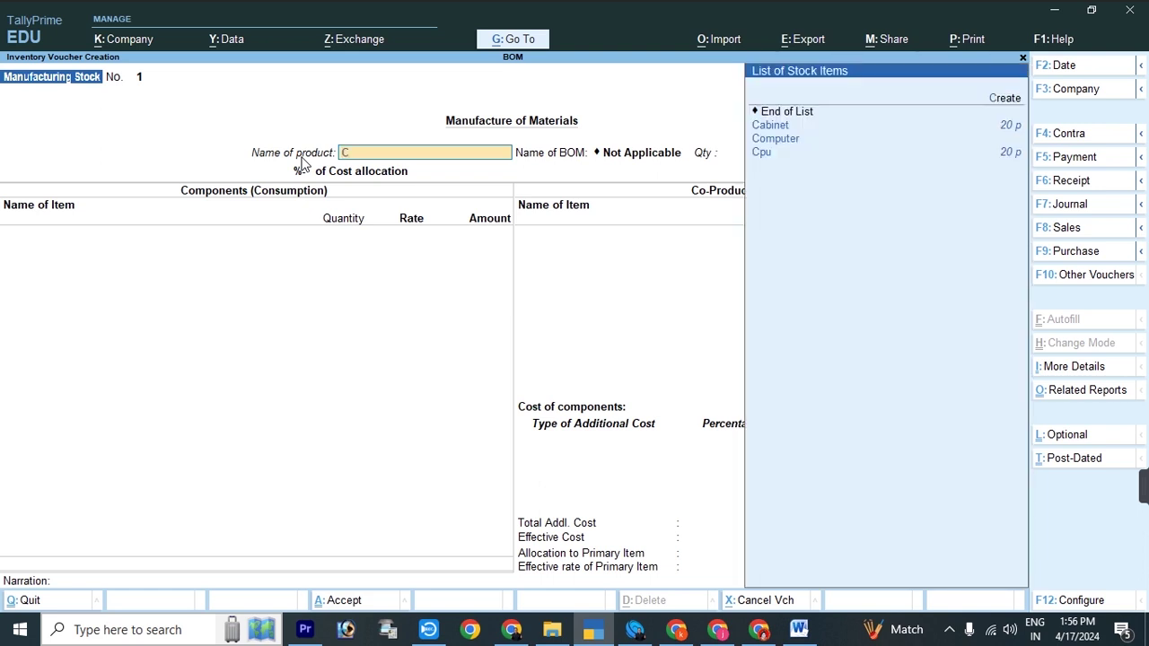
key(Down)
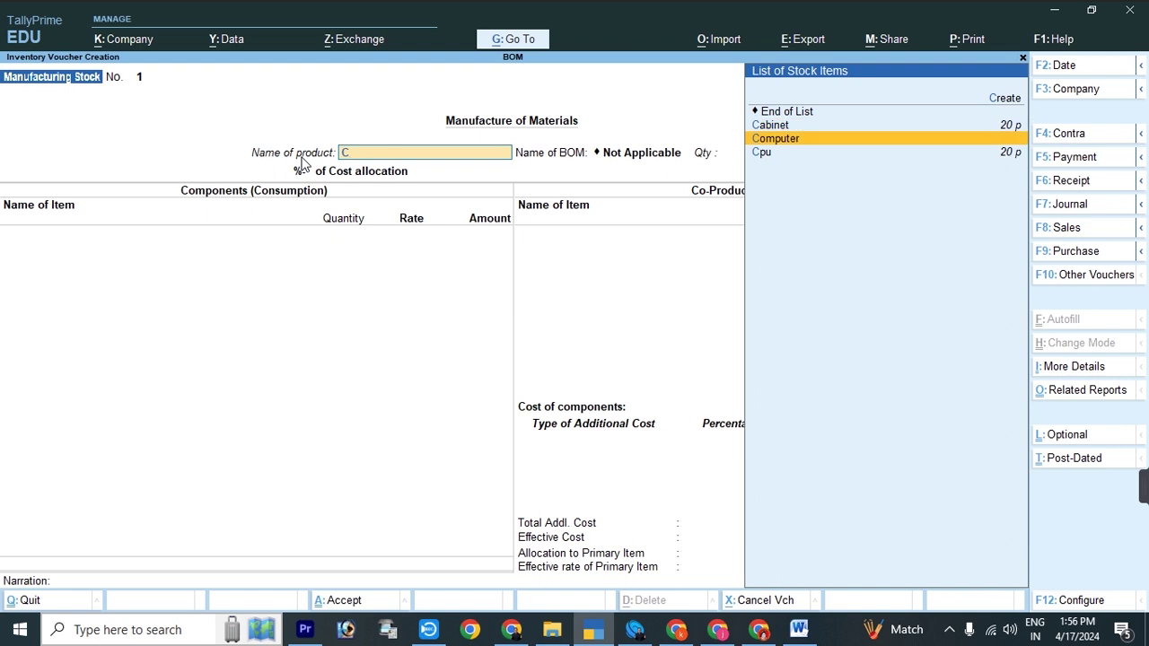
key(Return)
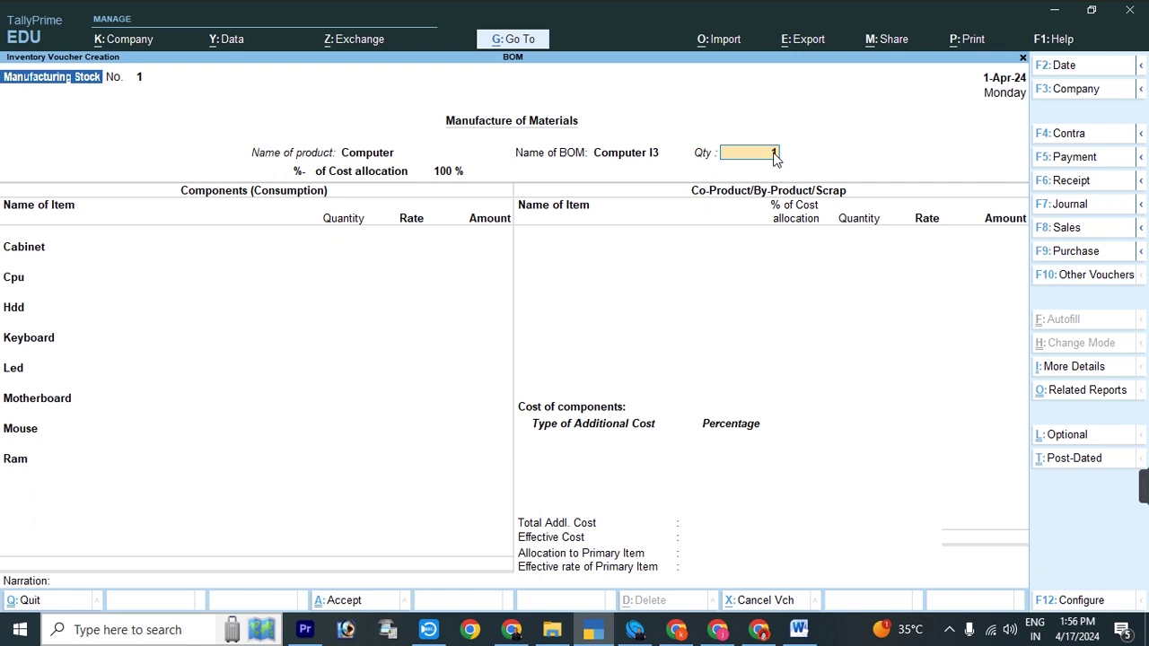
text(0)
key(Return)
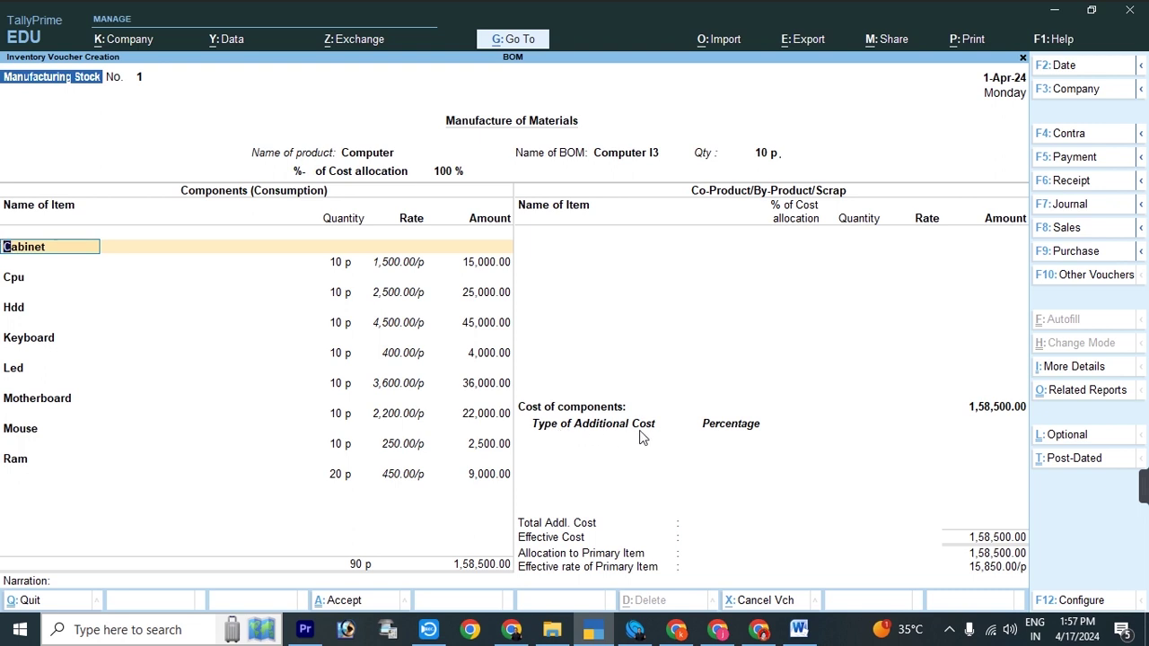
Step: Accept all component lines from Cabinet to Ram as filled in and end the co-product list without entries
key(Return)
key(Return)
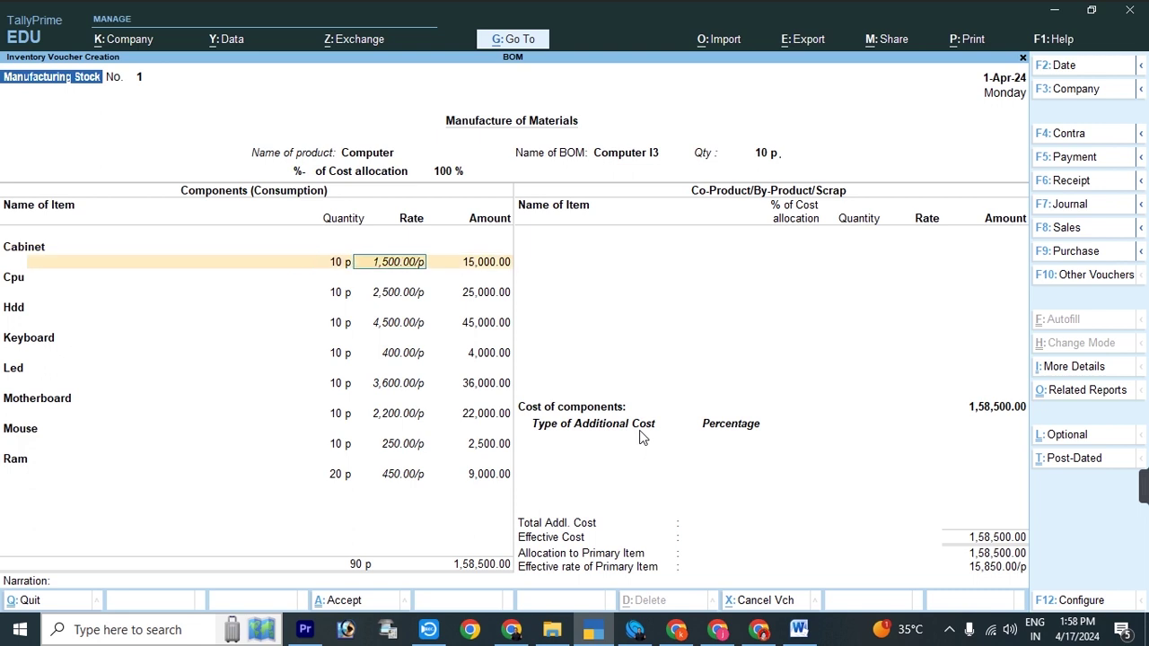
key(Return)
key(Return)
key(Return)
key(Return)
key(Return)
key(Return)
key(Return)
key(Return)
key(Return)
key(Return)
key(Return)
key(Return)
key(Return)
key(Return)
key(Return)
key(Return)
key(Return)
key(Return)
key(Return)
key(Return)
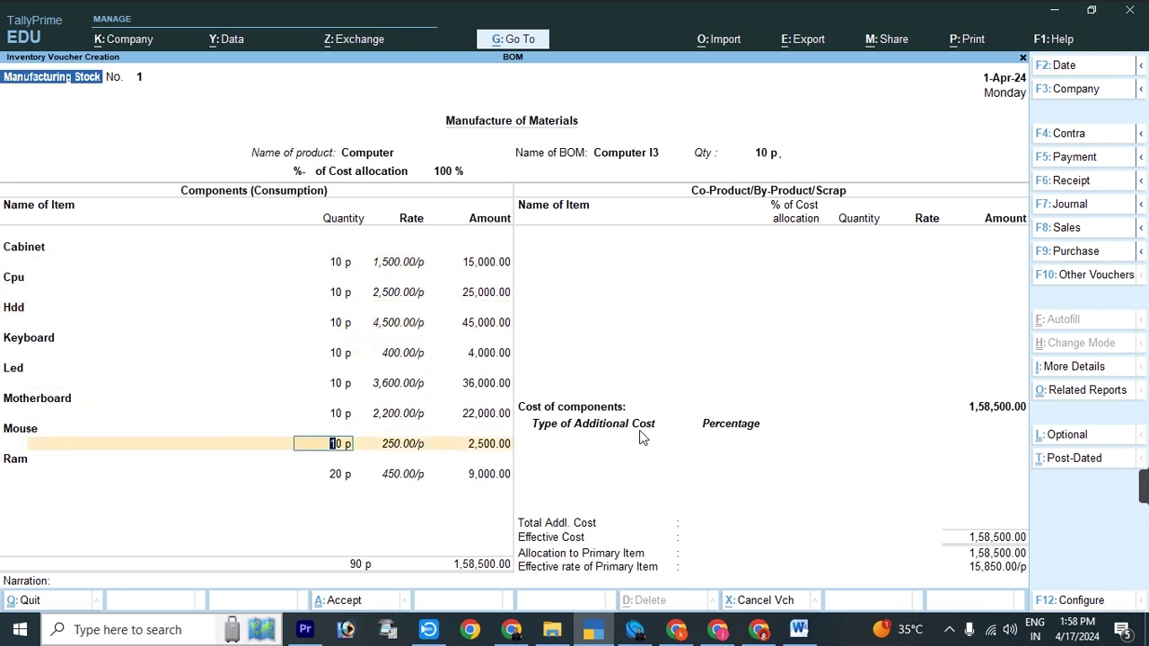
key(Return)
key(Return)
key(Return)
key(Return)
key(Return)
key(Return)
key(Return)
key(Return)
key(Return)
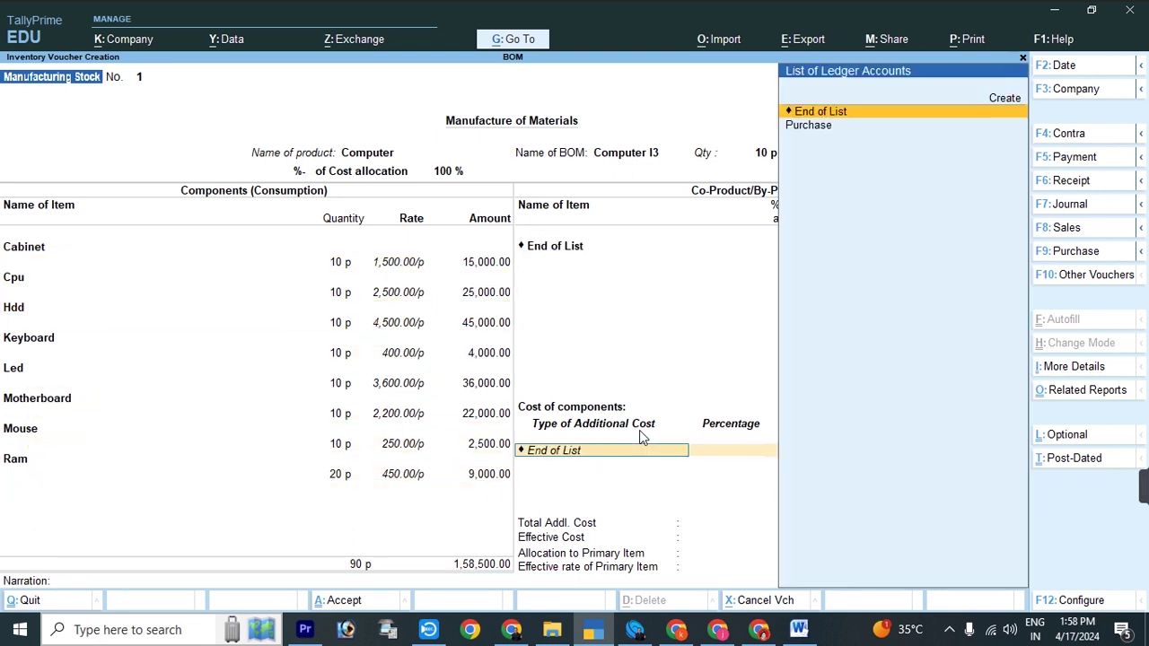
key(Return)
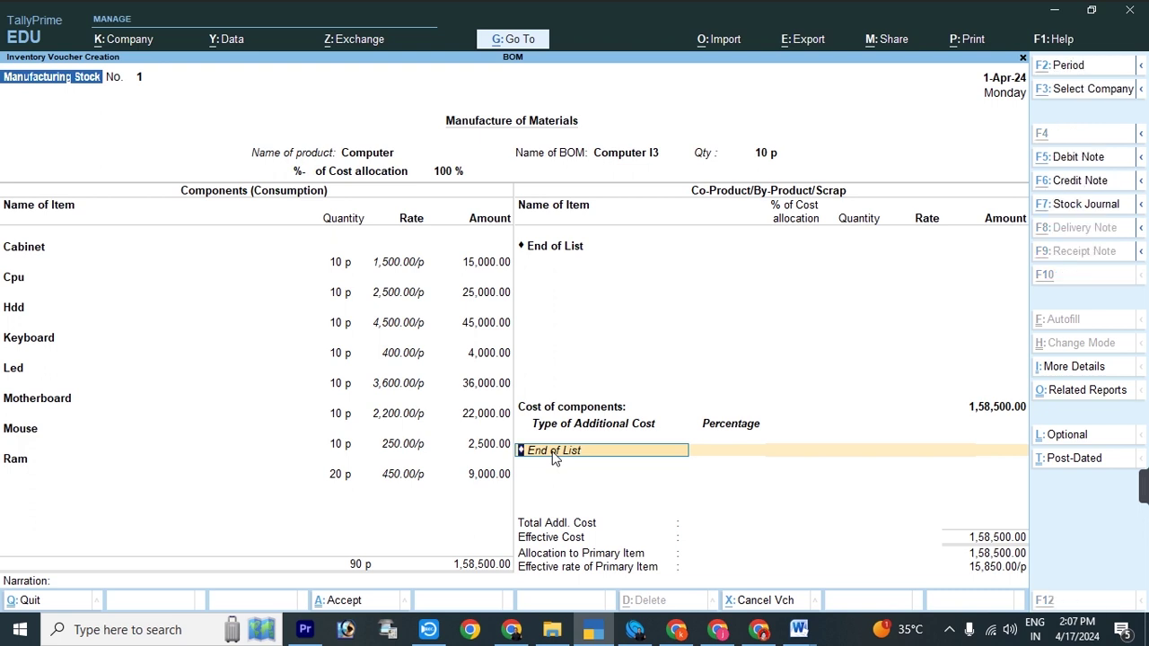
Step: Create a ledger named Tansport Charge under Indirect Expenses as the first additional cost
key(alt+c)
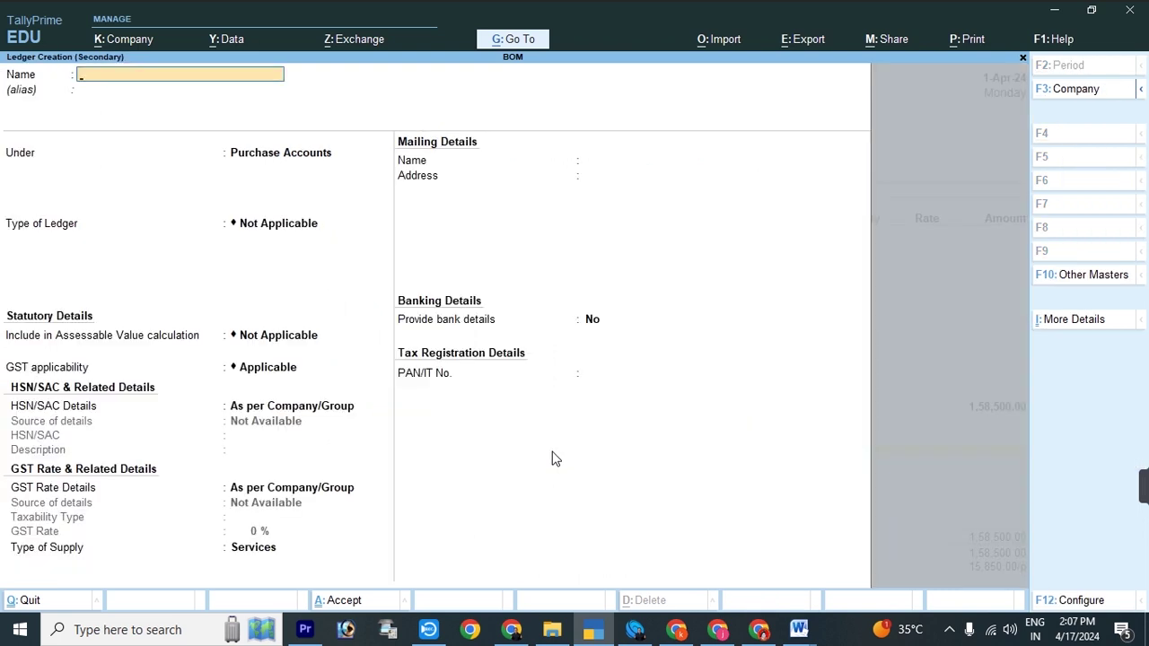
text(Tansport Cha)
key(BackSpace)
key(BackSpace)
text(ge)
key(Return)
text(In)
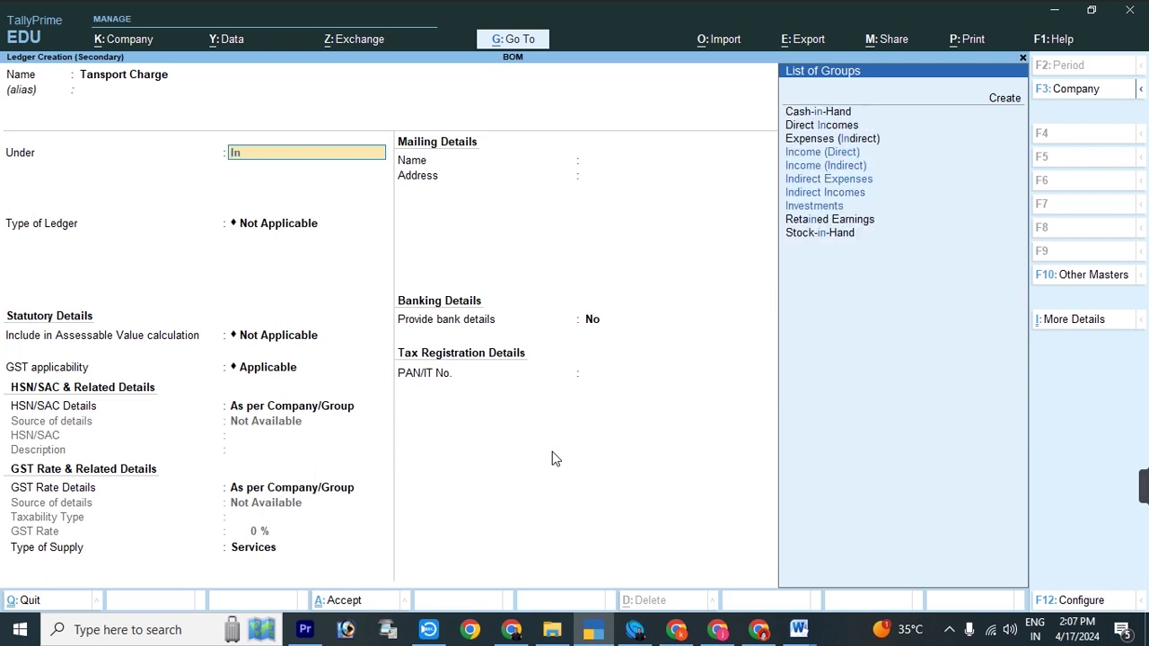
key(Down)
key(Down)
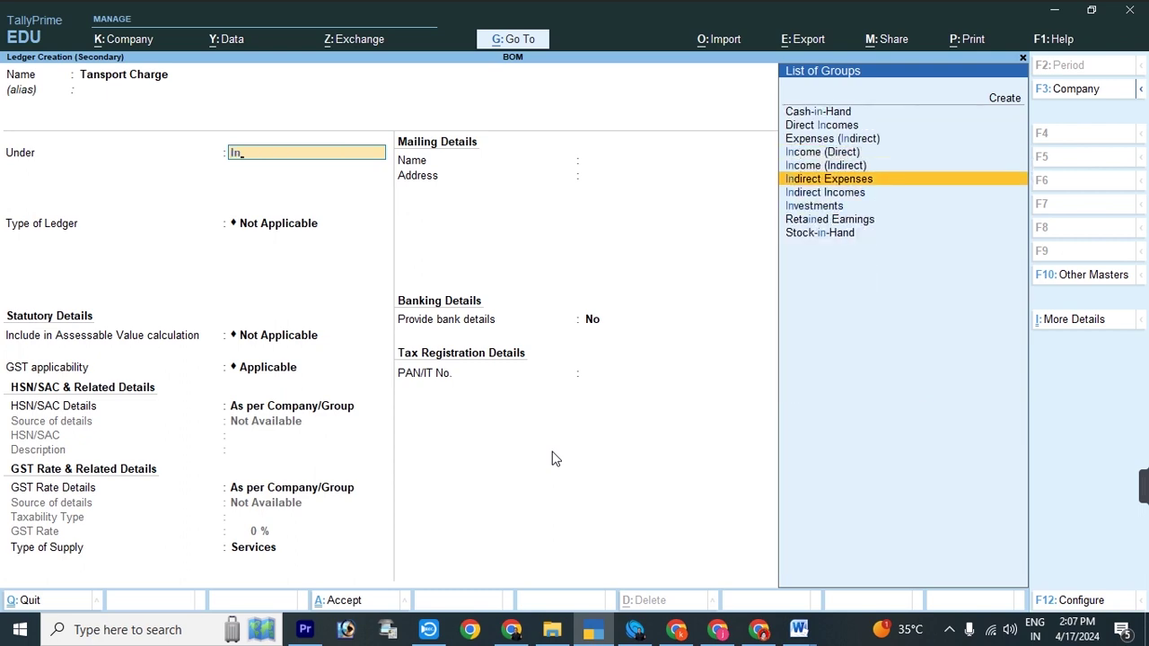
key(Return)
key(ctrl+a)
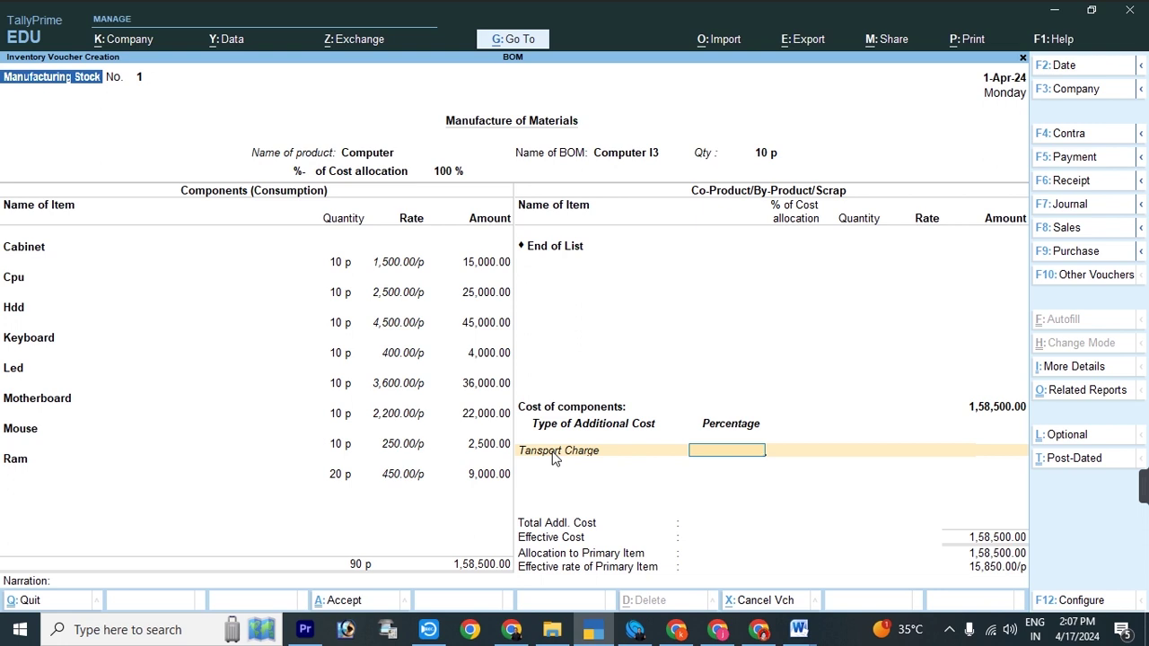
Step: Set the Tansport Charge amount to 500, leaving its percentage empty
key(Return)
text(500)
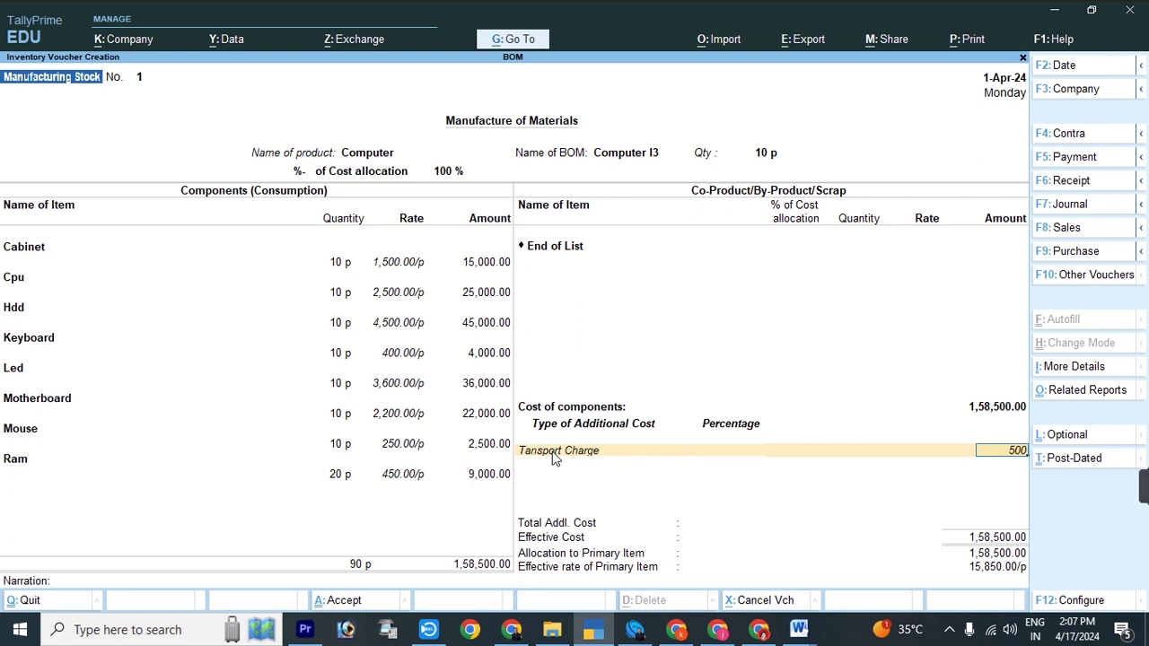
key(Return)
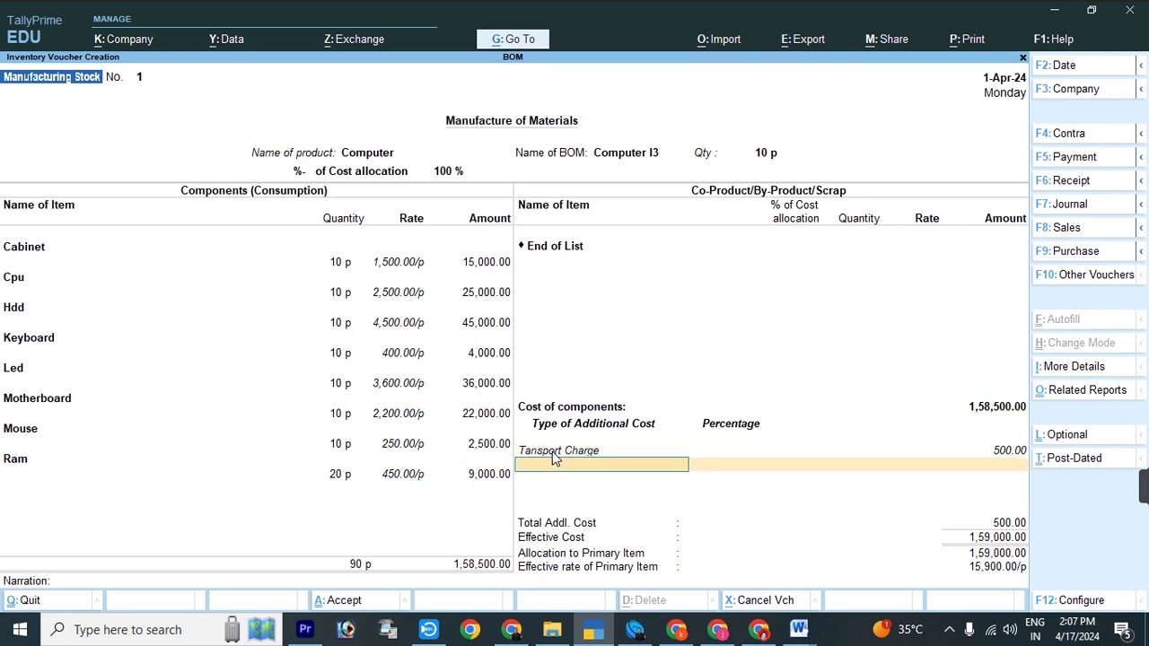
Step: Create a ledger named Installing under Indirect Expenses as the second additional cost
key(alt+c)
text(ns)
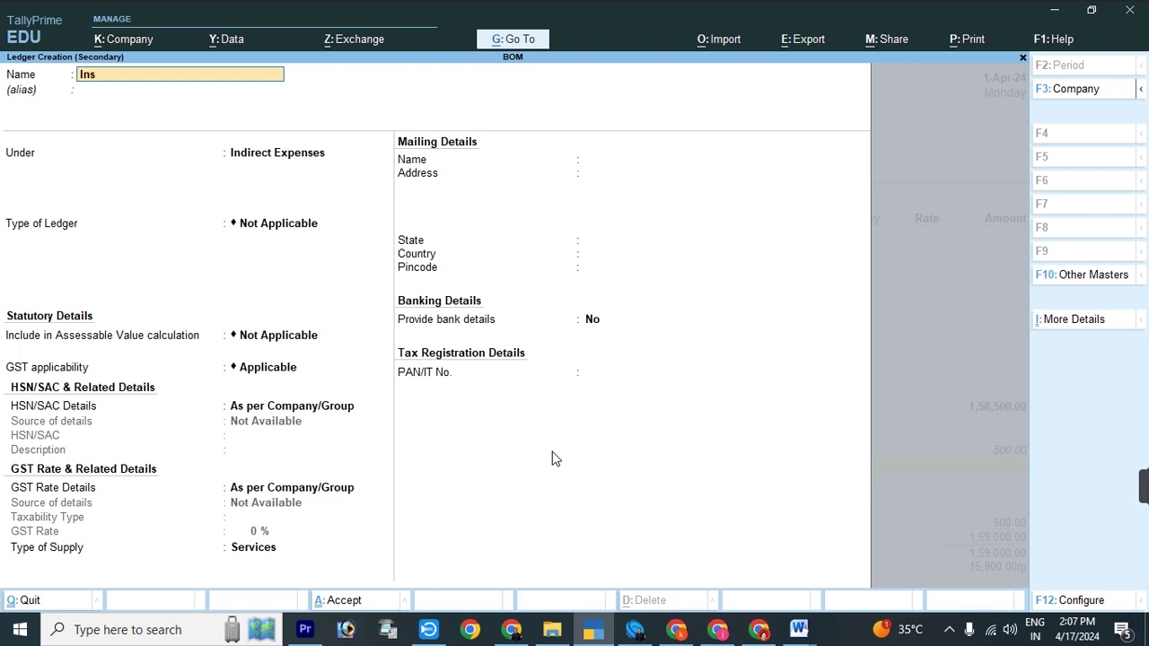
text(talling)
key(Return)
key(Return)
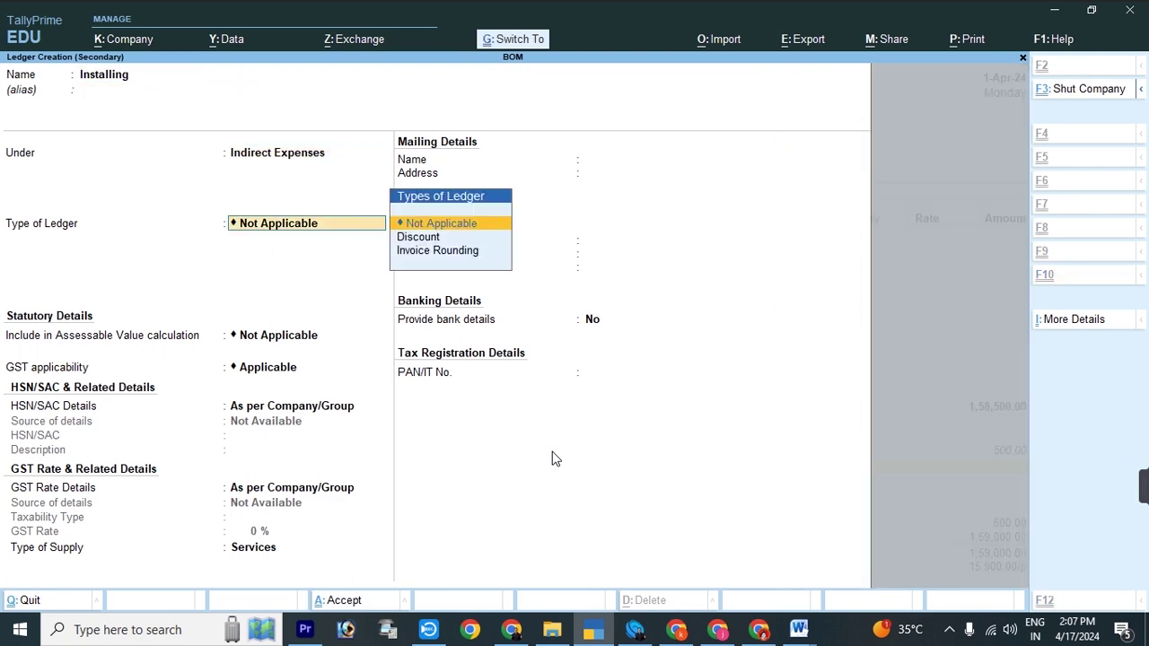
key(ctrl+a)
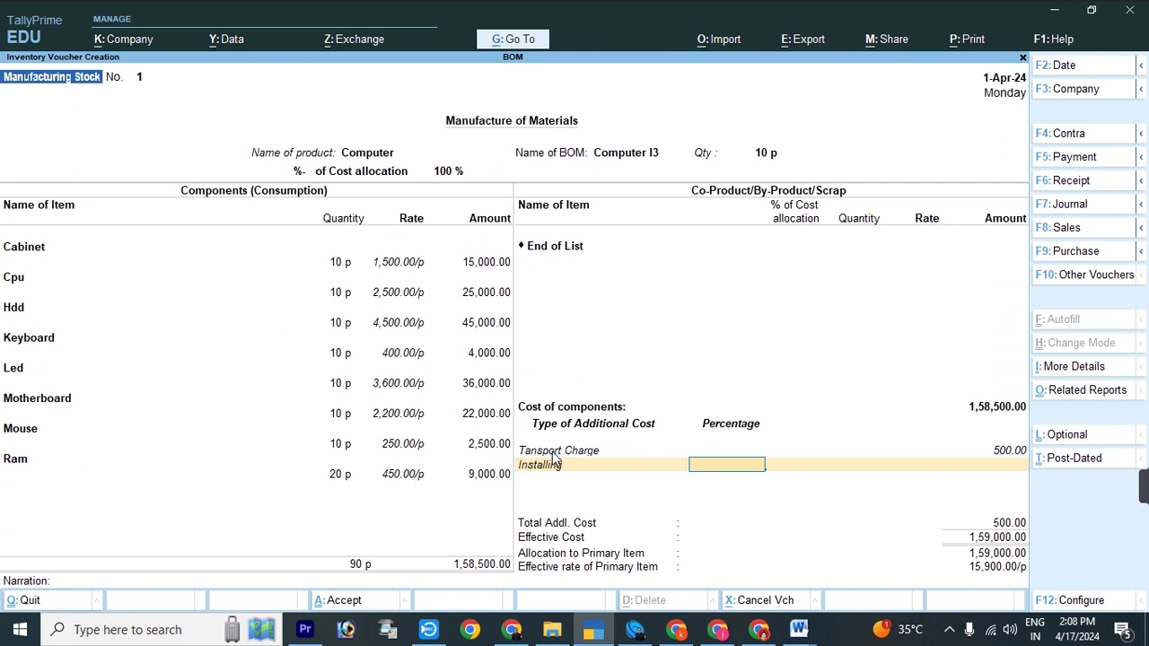
Step: Set the Installing cost to 2 % and accept the calculated amount
text(2)
key(Return)
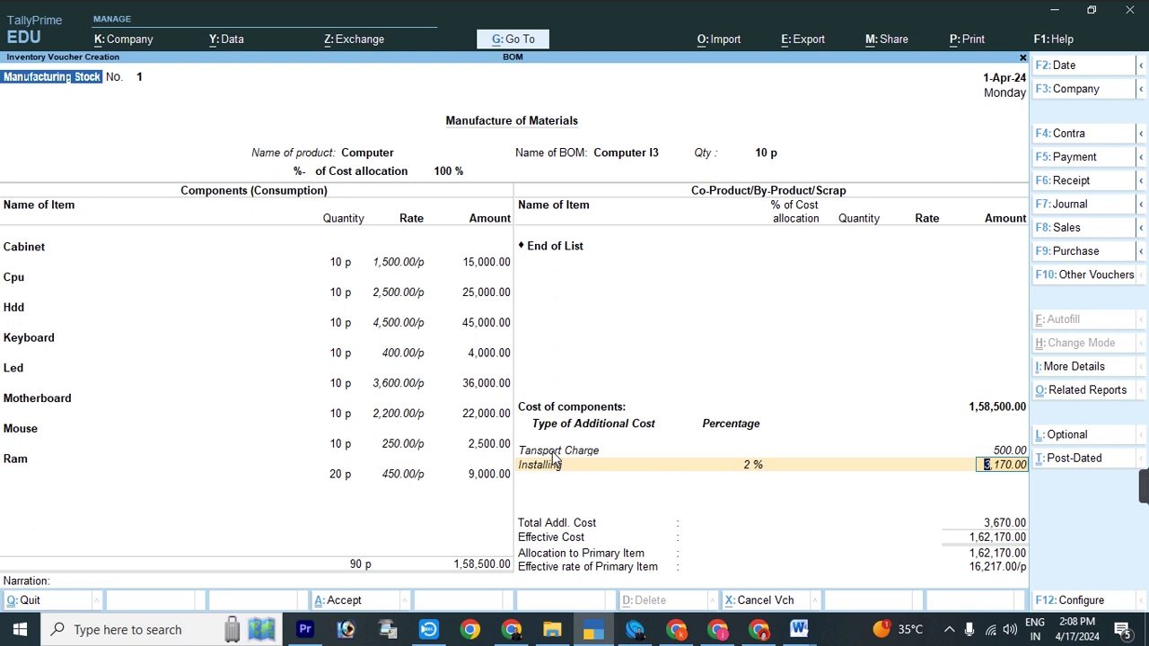
key(Return)
Step: Create a ledger named Light Charge under Indirect Expenses with the default settings as the third additional cost
key(alt+c)
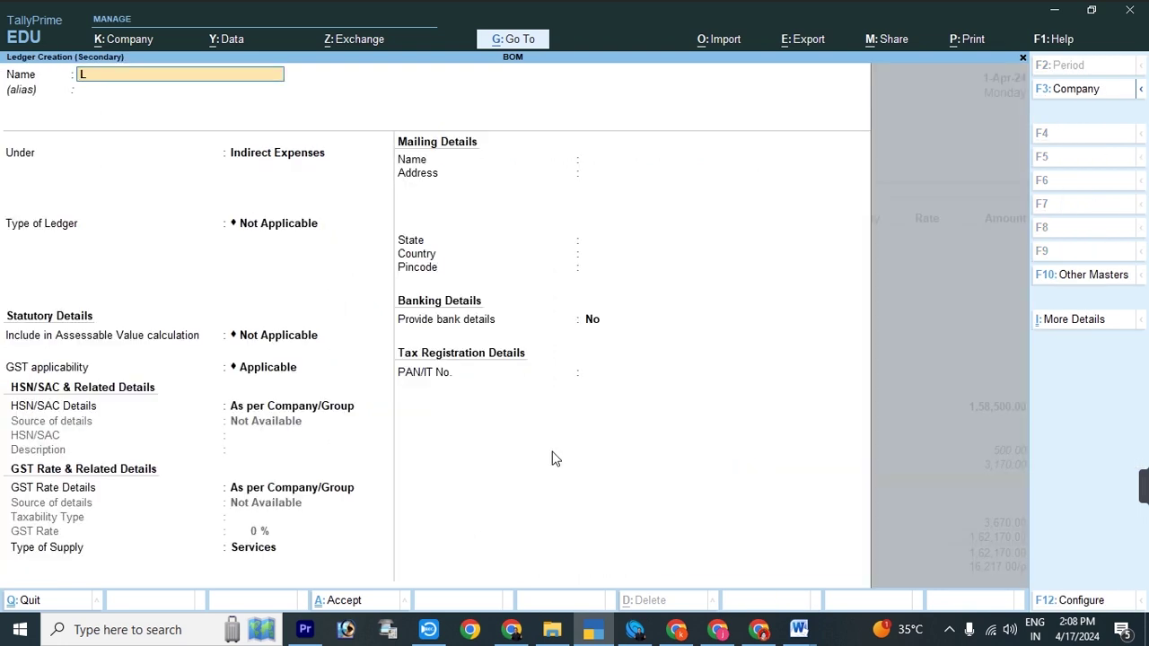
text(Ligh)
text(t Bi)
key(BackSpace)
key(BackSpace)
text(Charge)
key(Return)
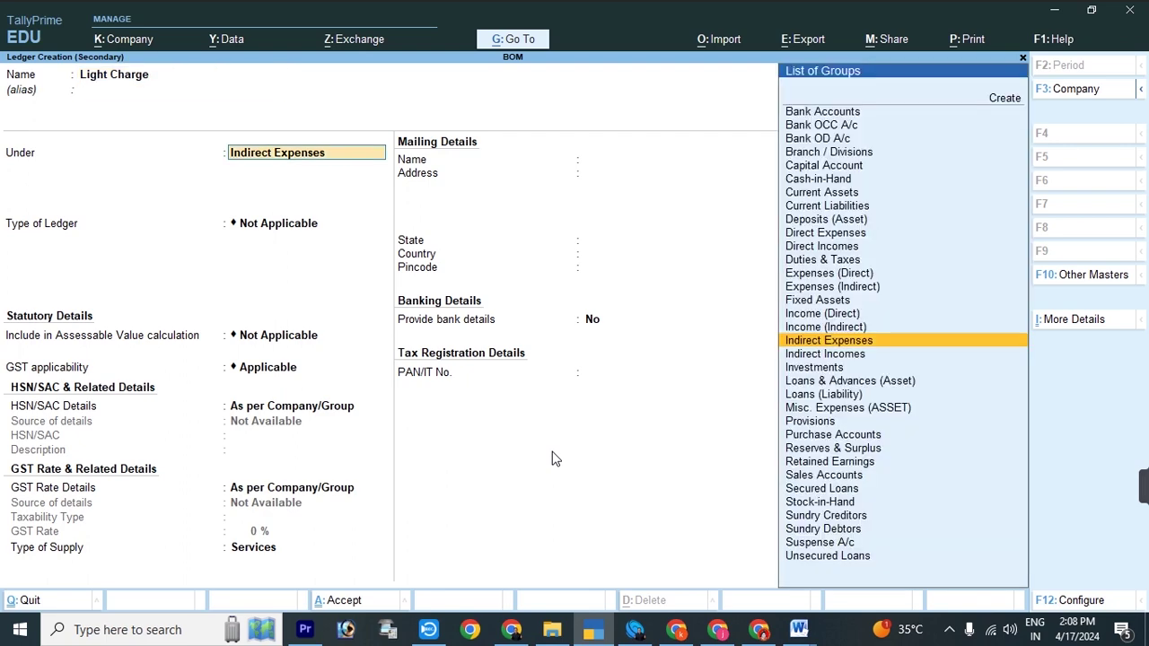
key(Return)
key(Return)
key(Return)
key(Return)
key(Return)
key(Return)
key(Return)
key(Return)
key(Return)
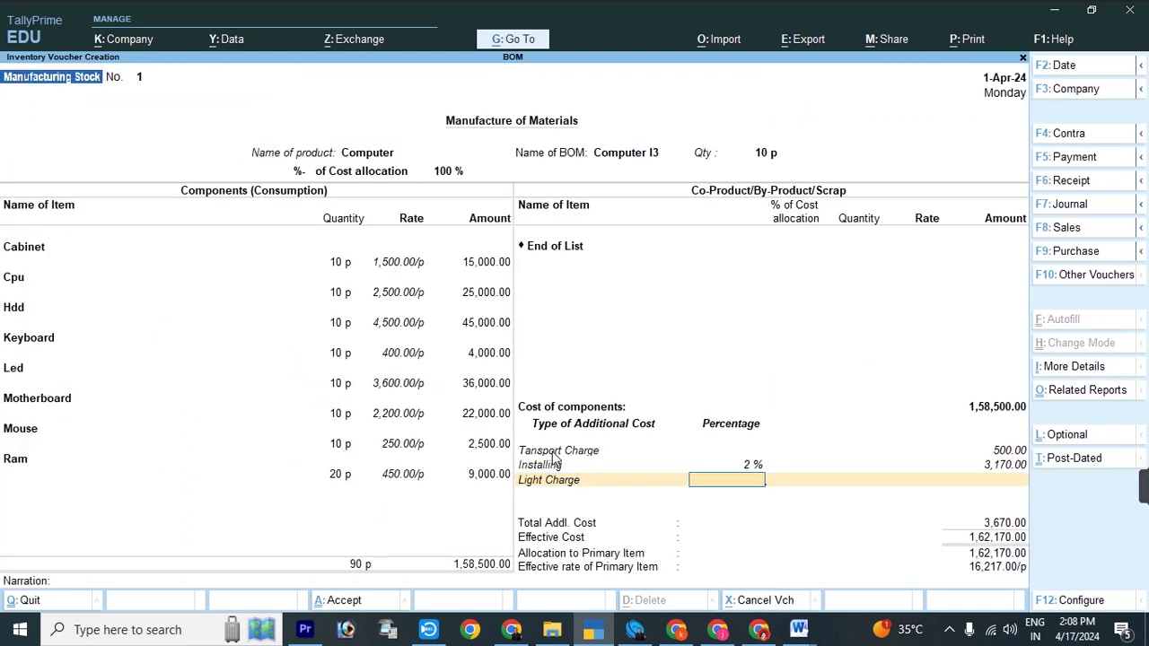
Step: Set the Light Charge amount to 500, leaving its percentage empty
key(Return)
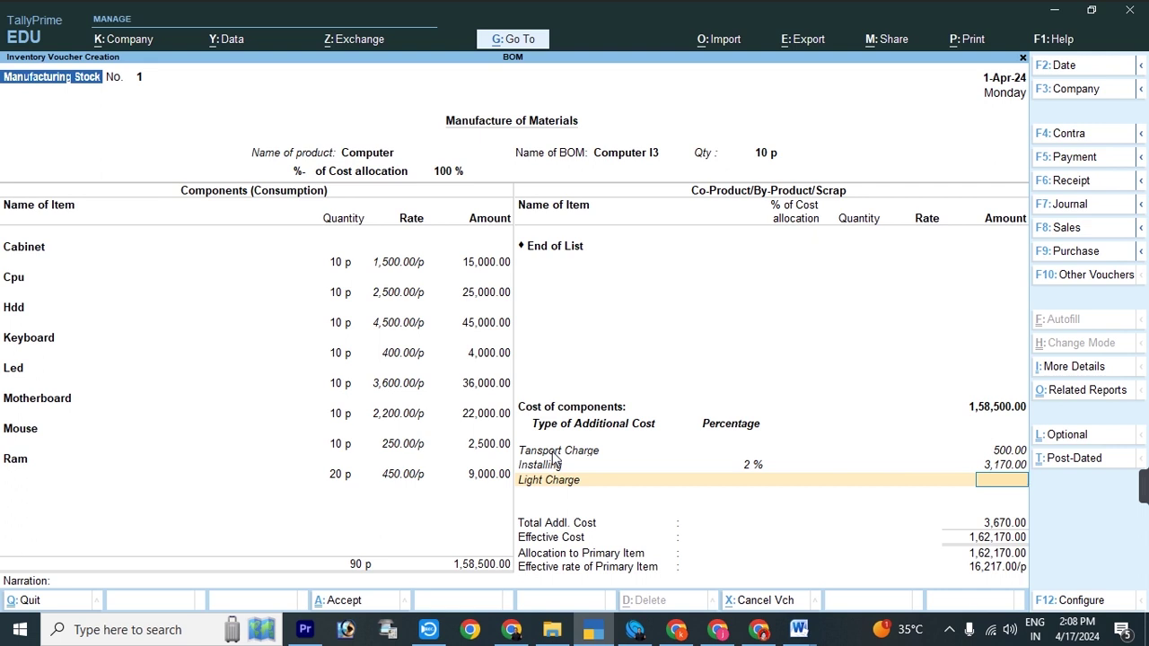
text(500)
key(Return)
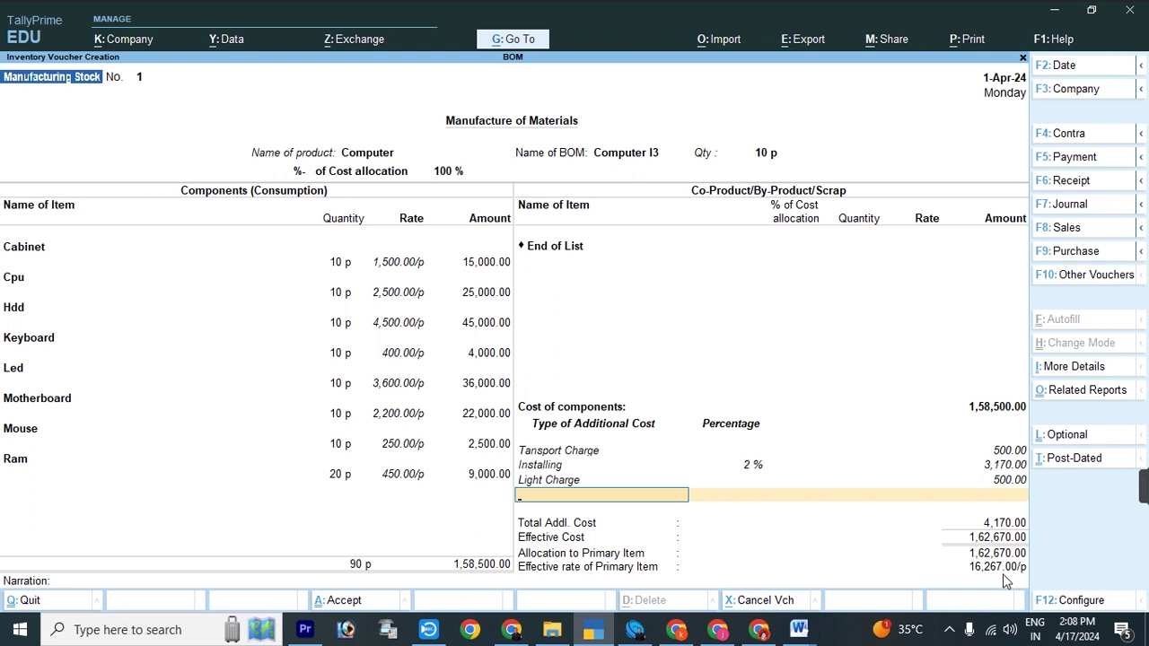
Step: Create a ledger named Profite under Direct Incomes as the fourth additional cost line
text(P)
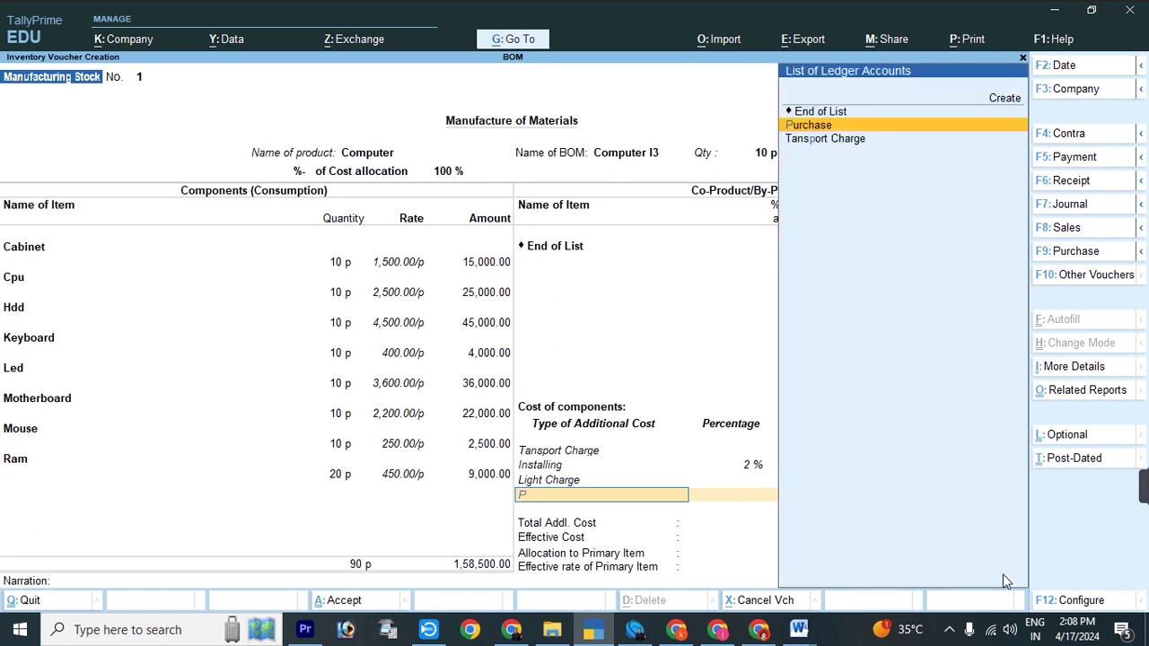
text(o)
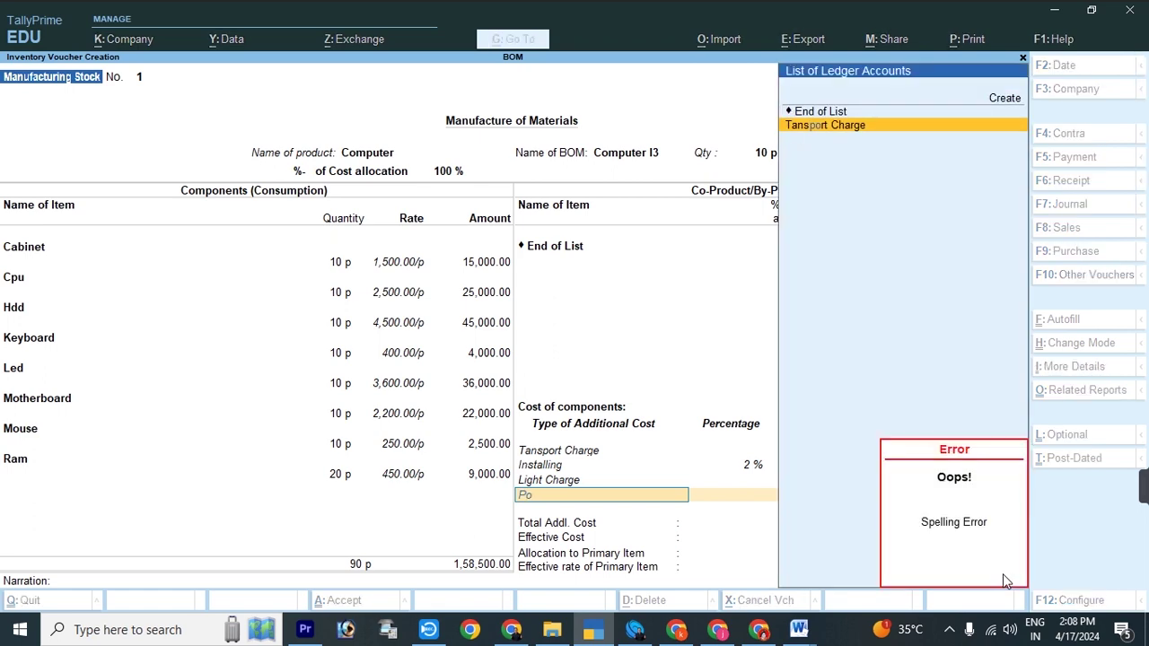
key(alt+c)
text(Profite)
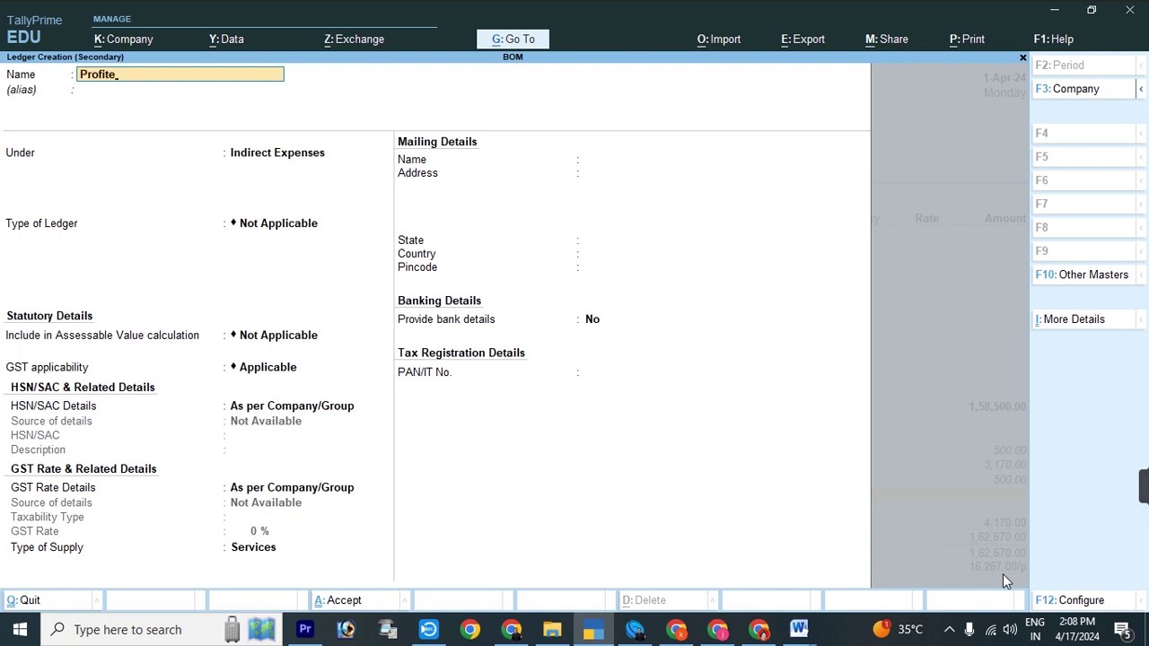
key(Return)
text(Dir)
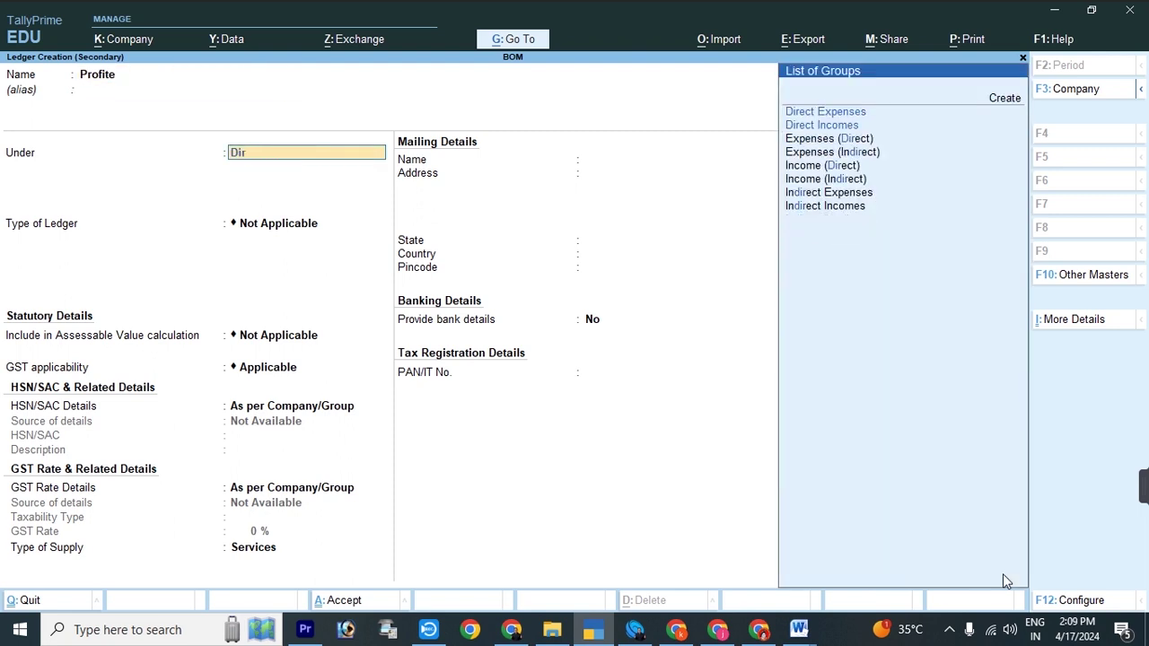
key(Down)
key(Return)
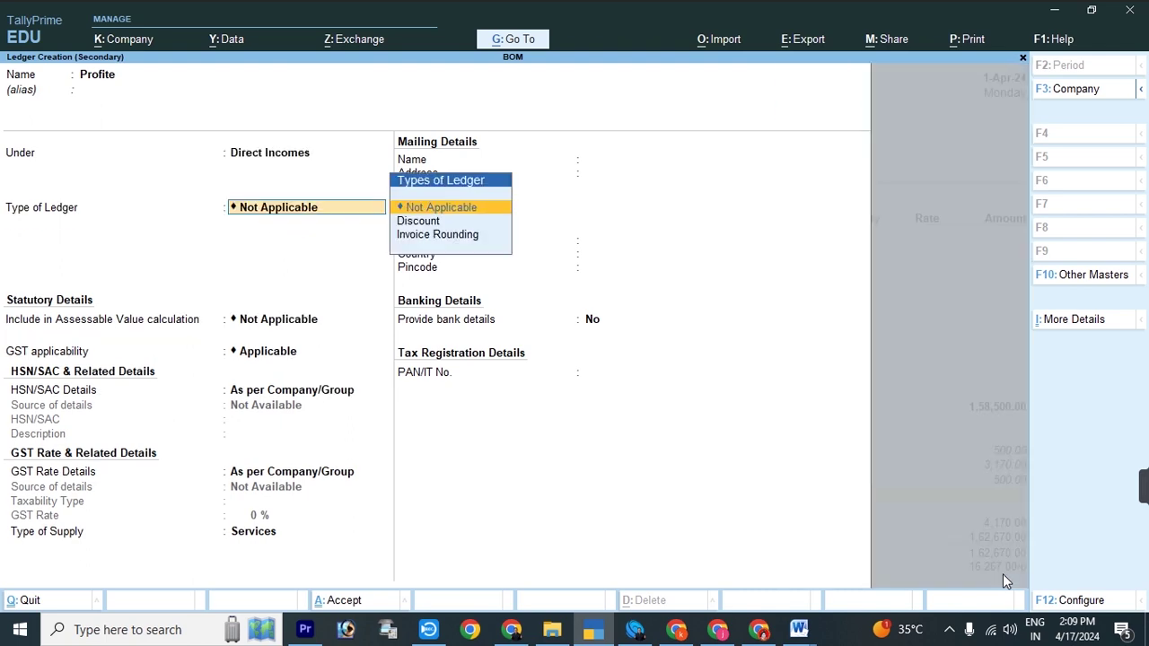
key(ctrl+a)
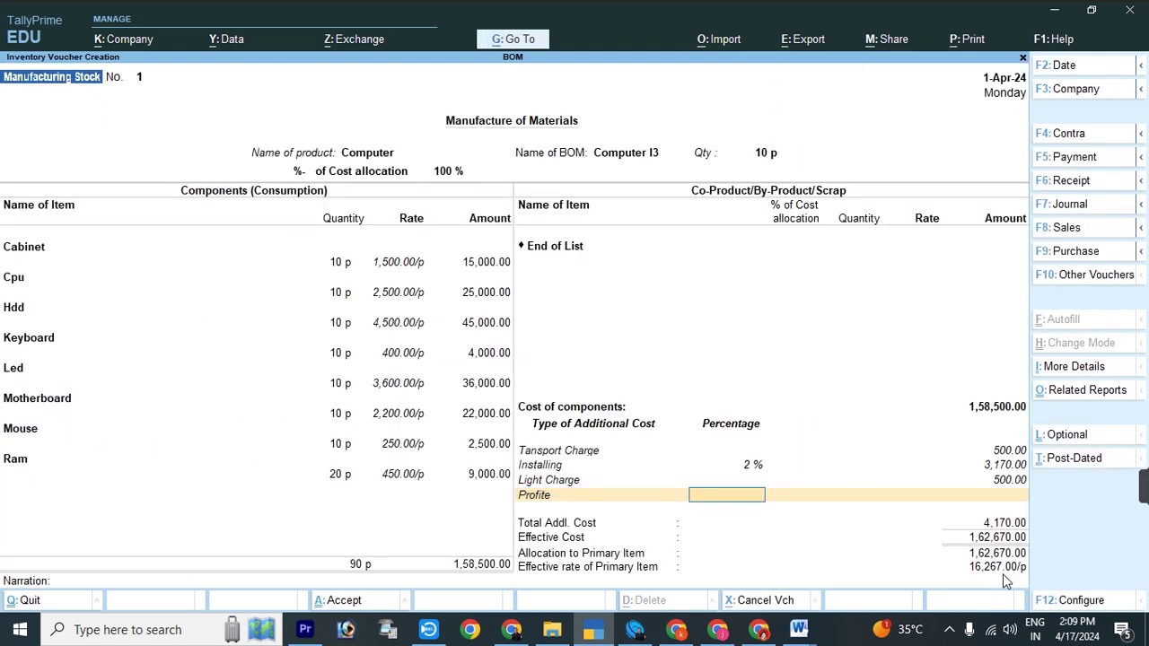
Step: Set the Profite percentage to 10 % and save the manufacturing voucher
text(10)
key(Return)
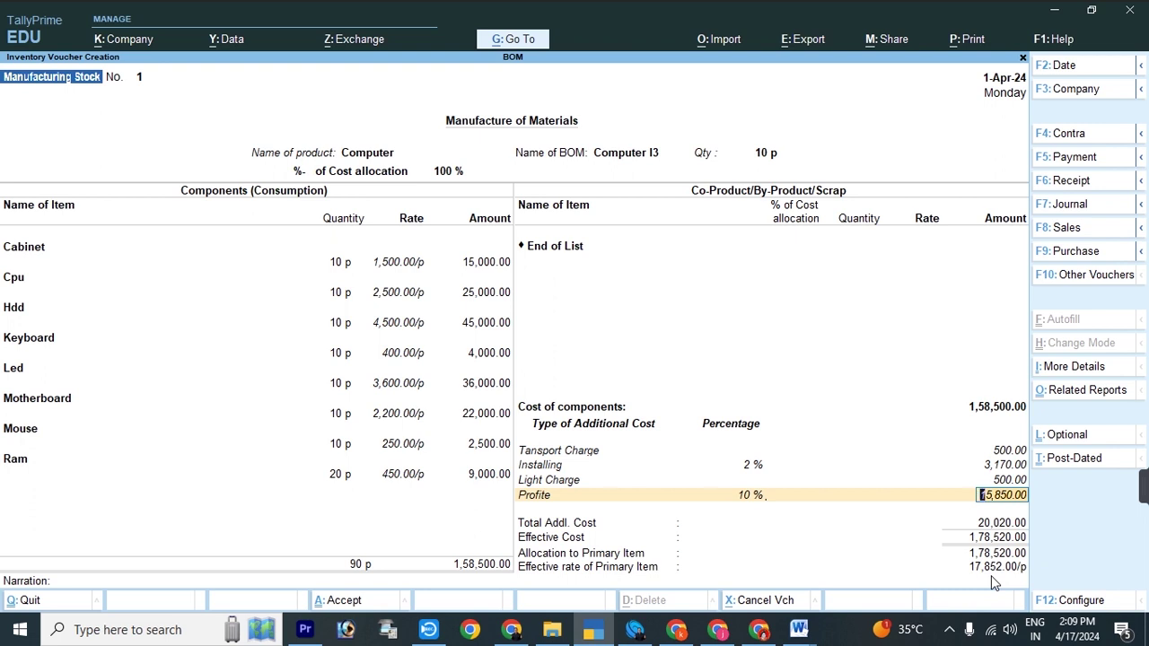
key(ctrl+a)
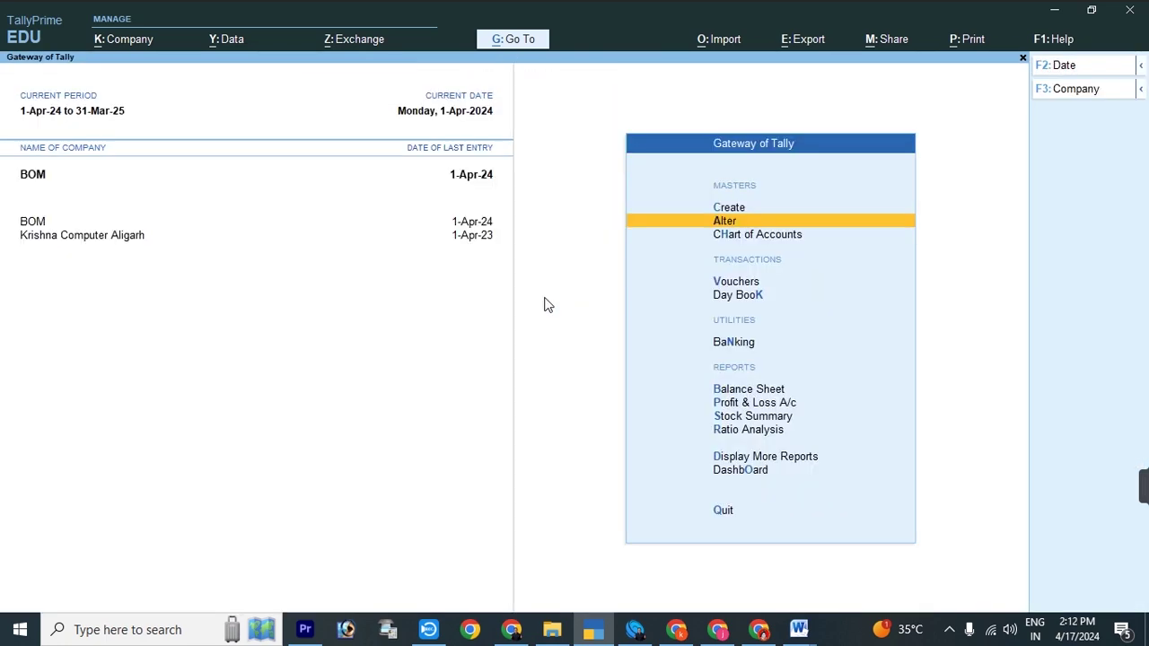
Step: Start a sales voucher with Cash as the party, leaving the dispatch and party details at their defaults
key(Down)
key(Down)
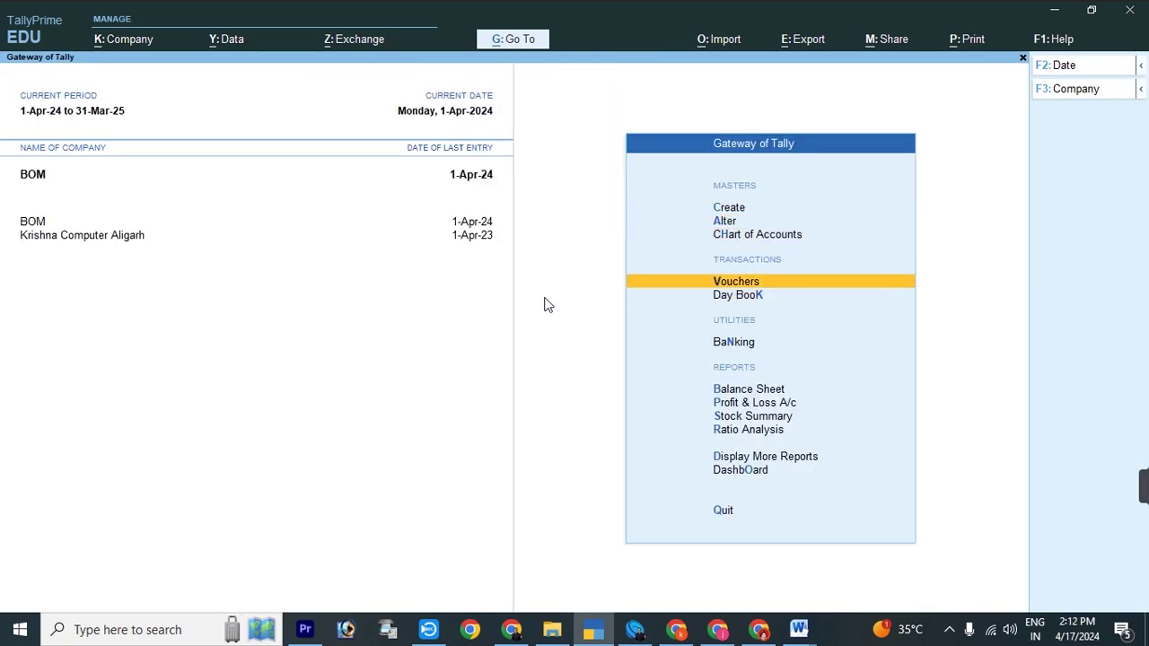
key(Return)
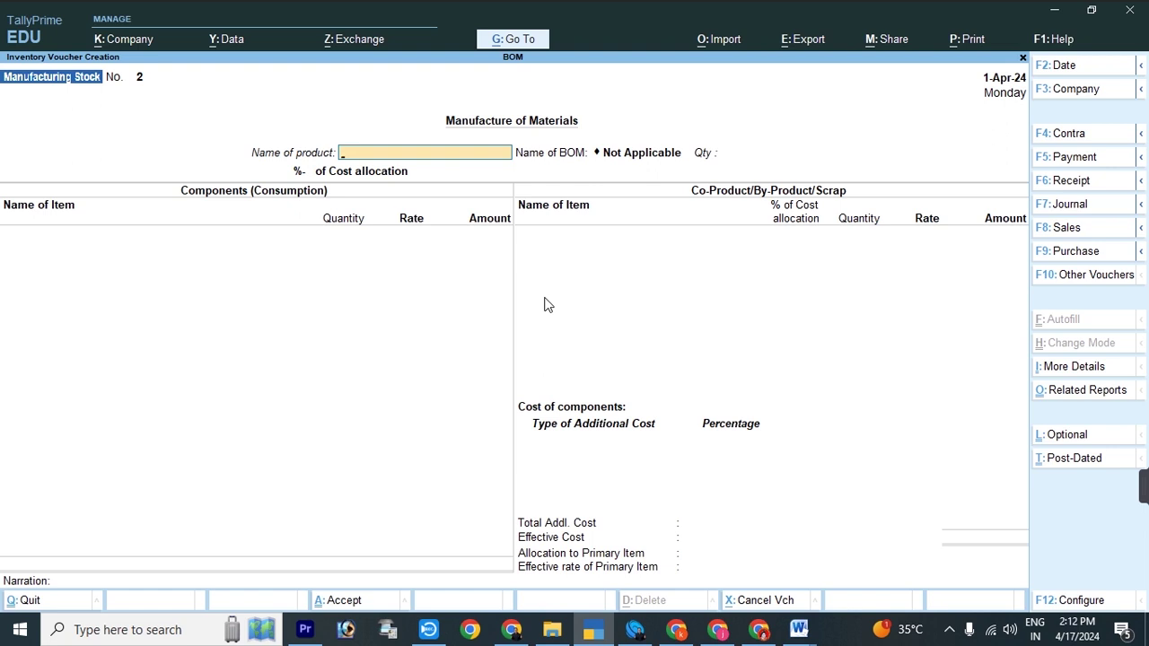
key(F8)
key(Return)
key(Return)
key(Return)
key(Return)
key(Return)
key(Return)
key(Return)
key(Return)
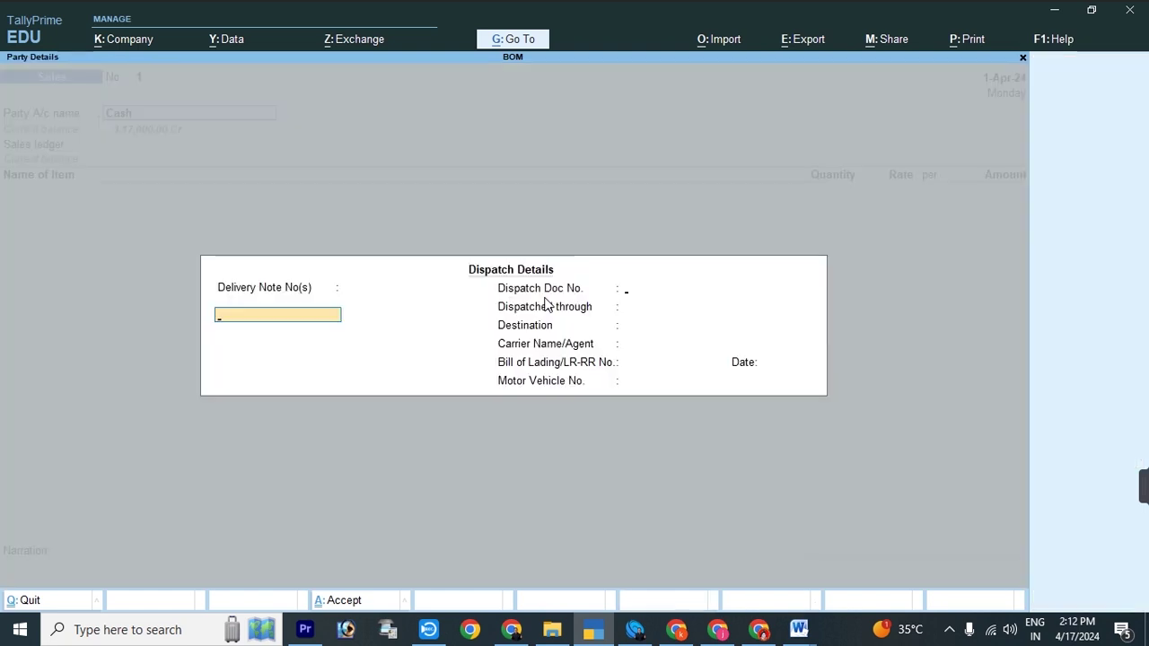
key(Return)
key(Return)
key(Return)
key(Return)
key(Return)
key(Return)
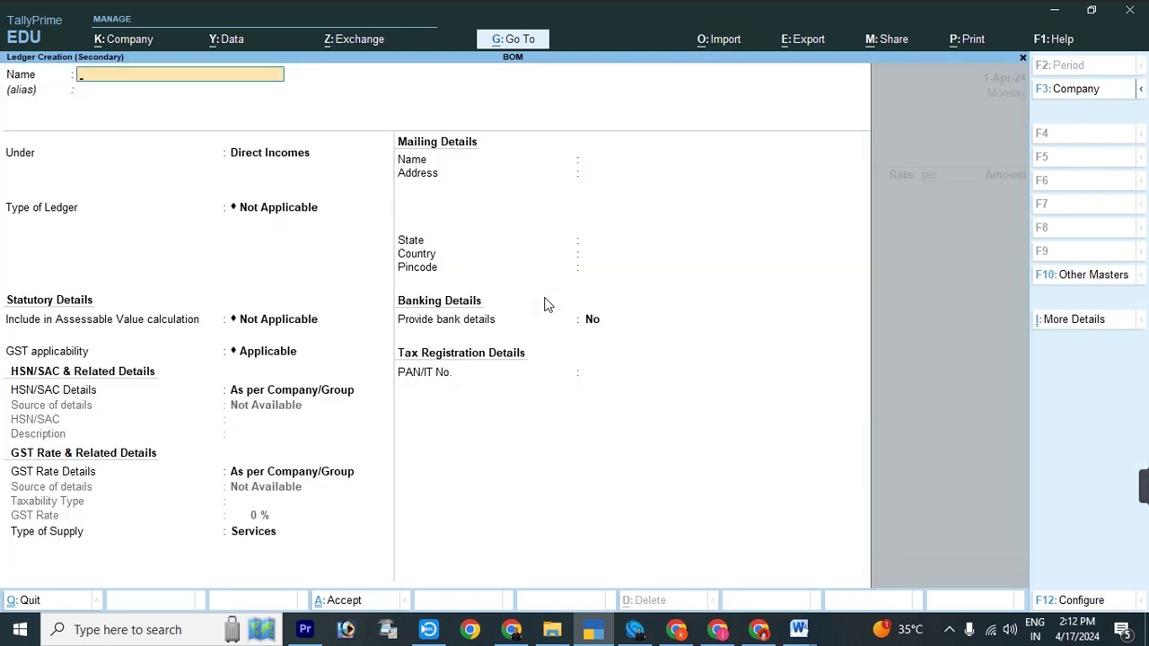
Step: Create a ledger named Sale under Sales Accounts with the default settings as the voucher's sales ledger
text(Sale)
key(Return)
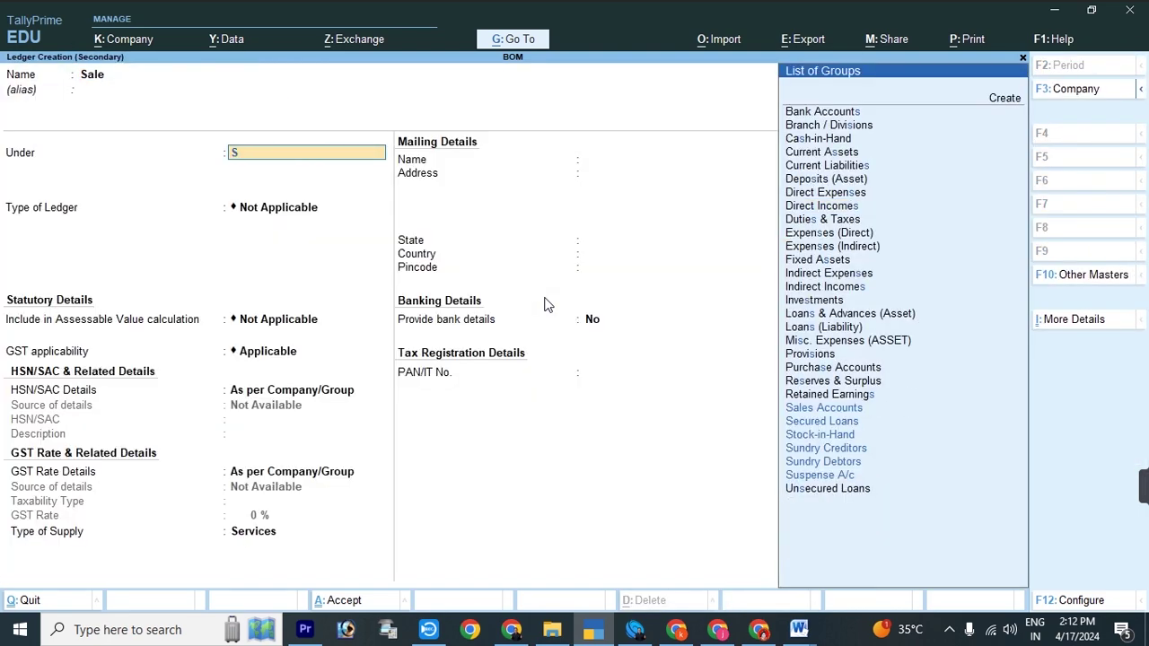
text(Sal)
key(Return)
key(Return)
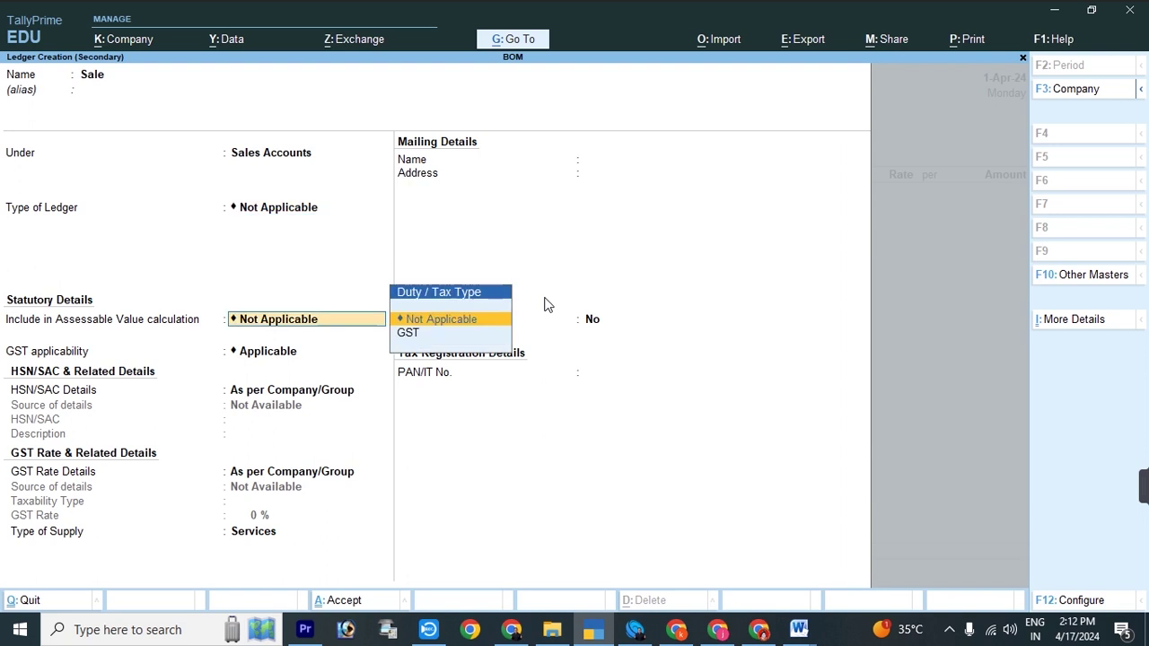
key(ctrl+a)
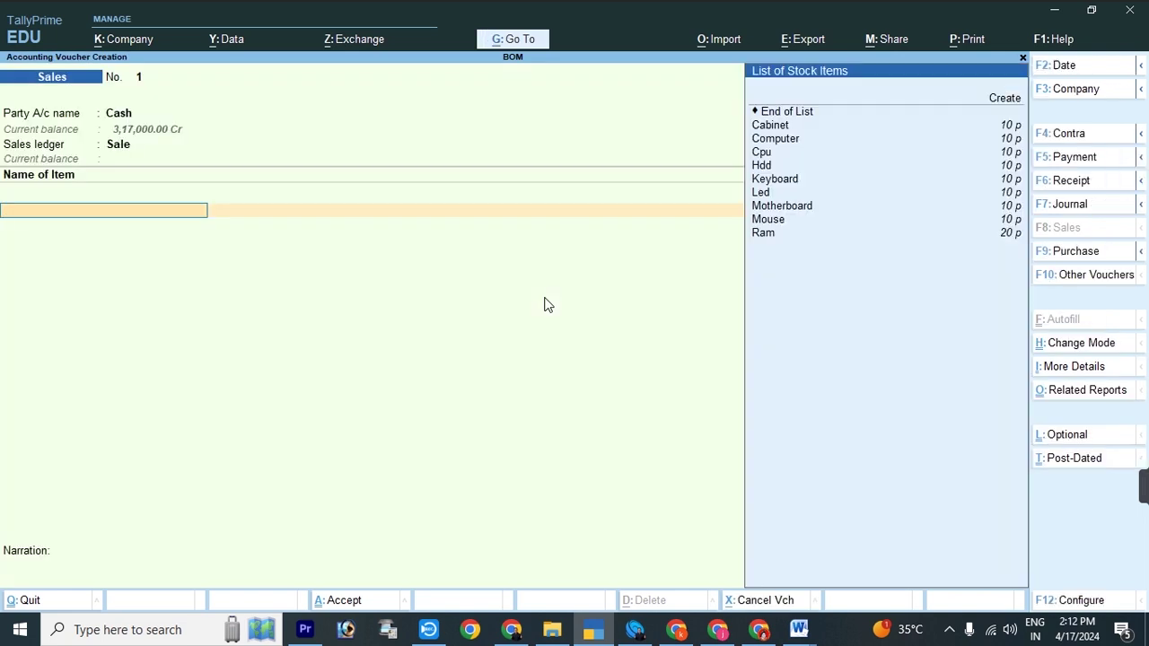
Step: Add the stock item Computer to the sales voucher with a quantity of 1
key(Down)
key(Down)
key(Return)
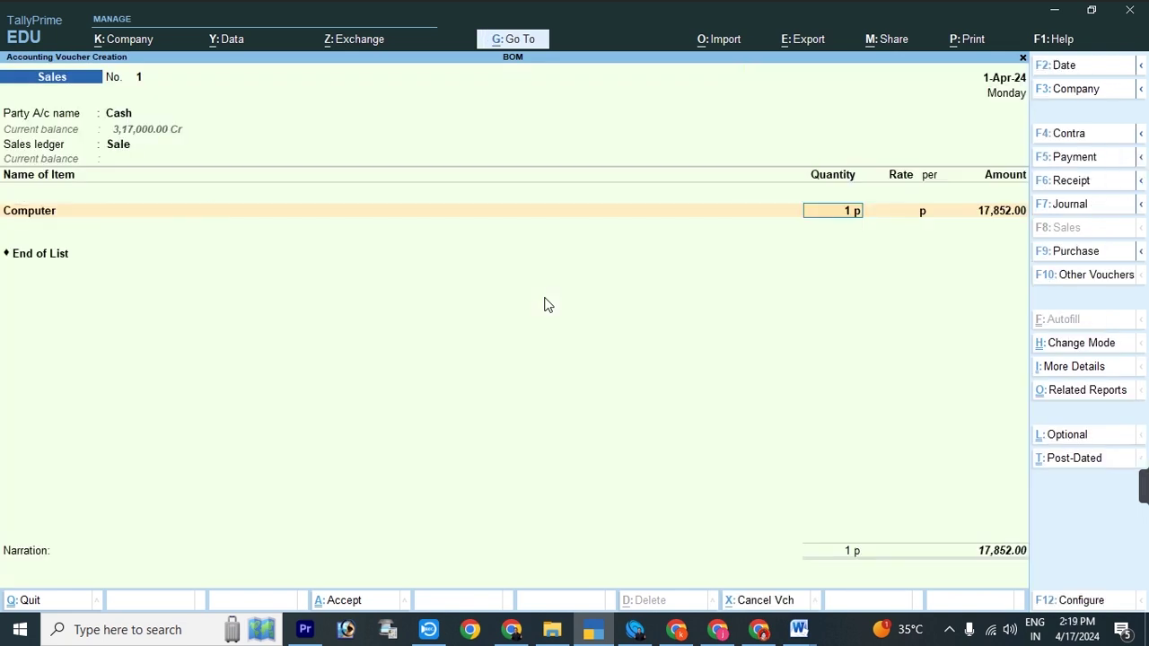
key(Return)
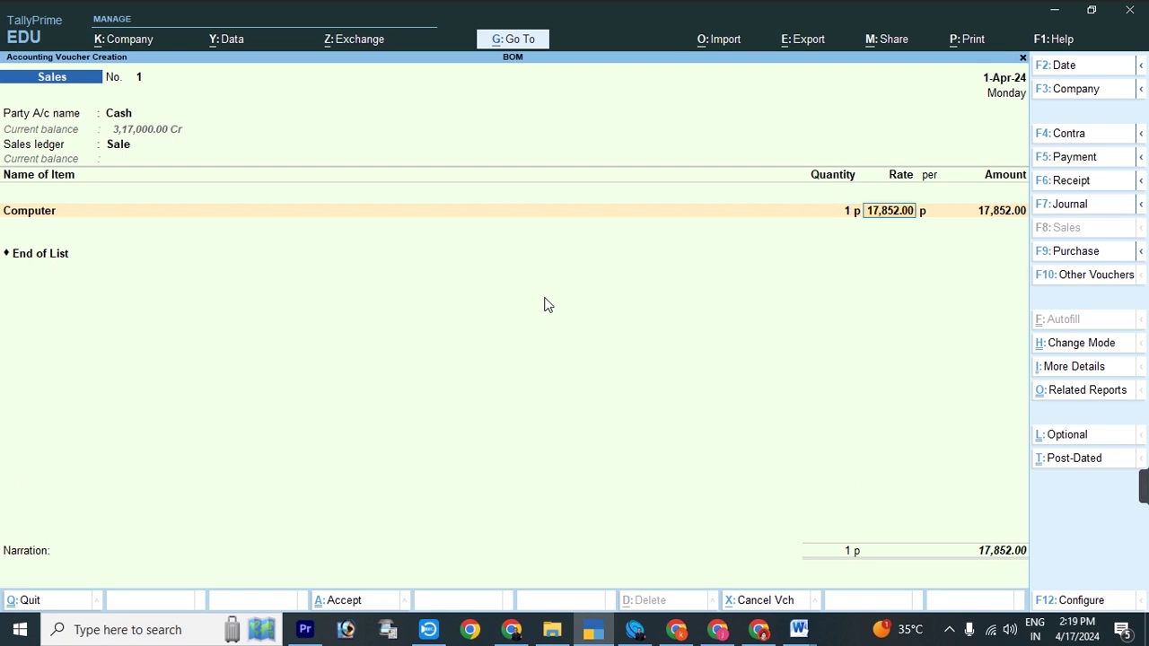
Step: Set the Computer rate to 17,852 per piece and save the sales voucher
key(Delete)
key(Return)
key(Return)
key(BackSpace)
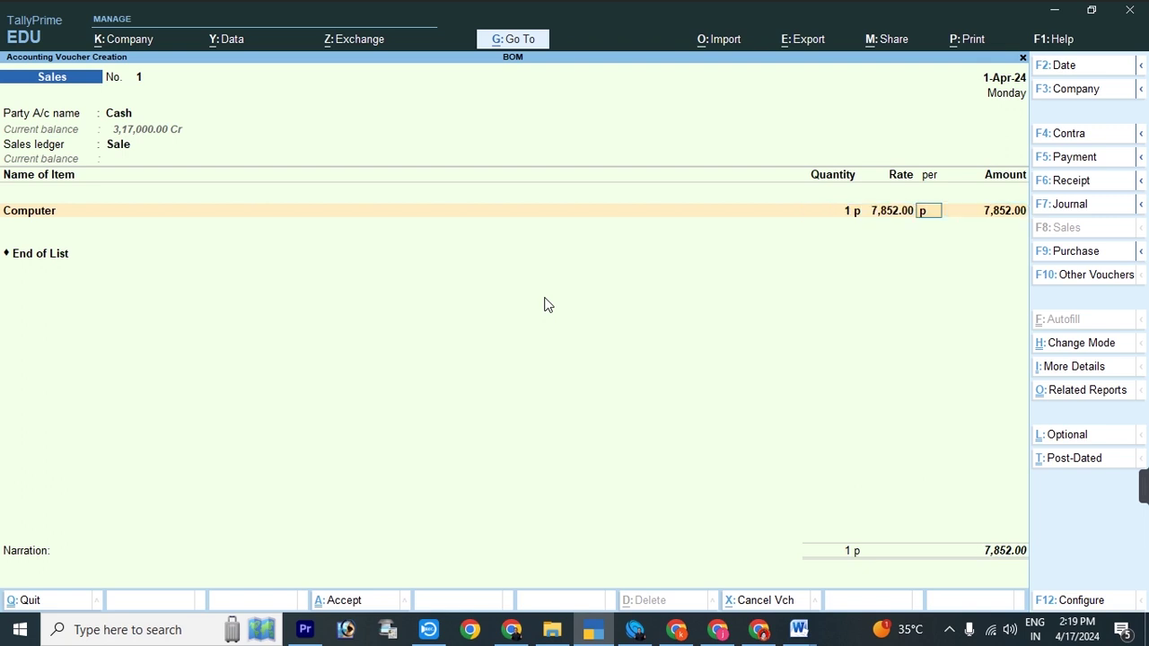
key(BackSpace)
text(1)
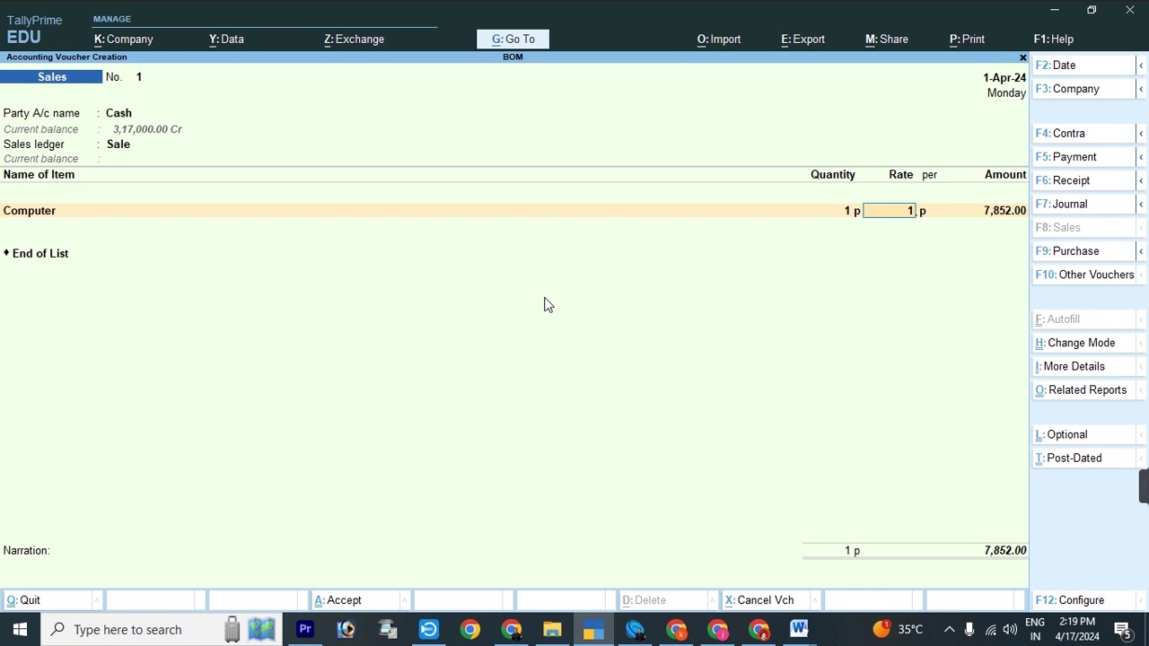
text(7,852)
key(Return)
key(Return)
key(Return)
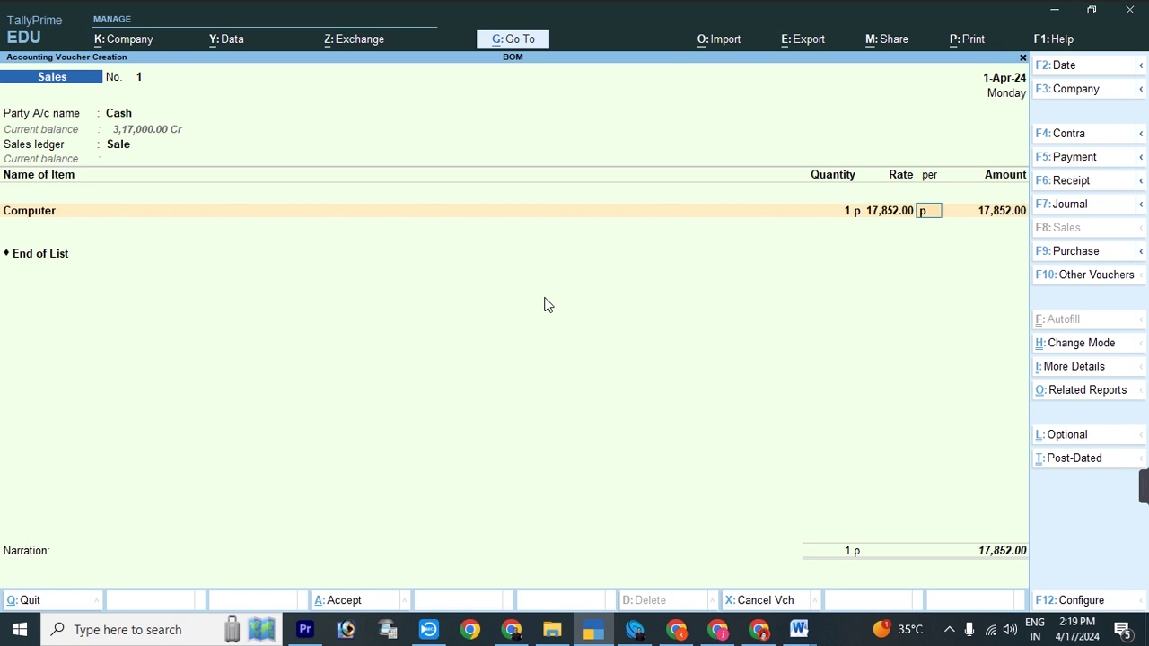
key(Return)
key(Return)
key(Return)
key(Return)
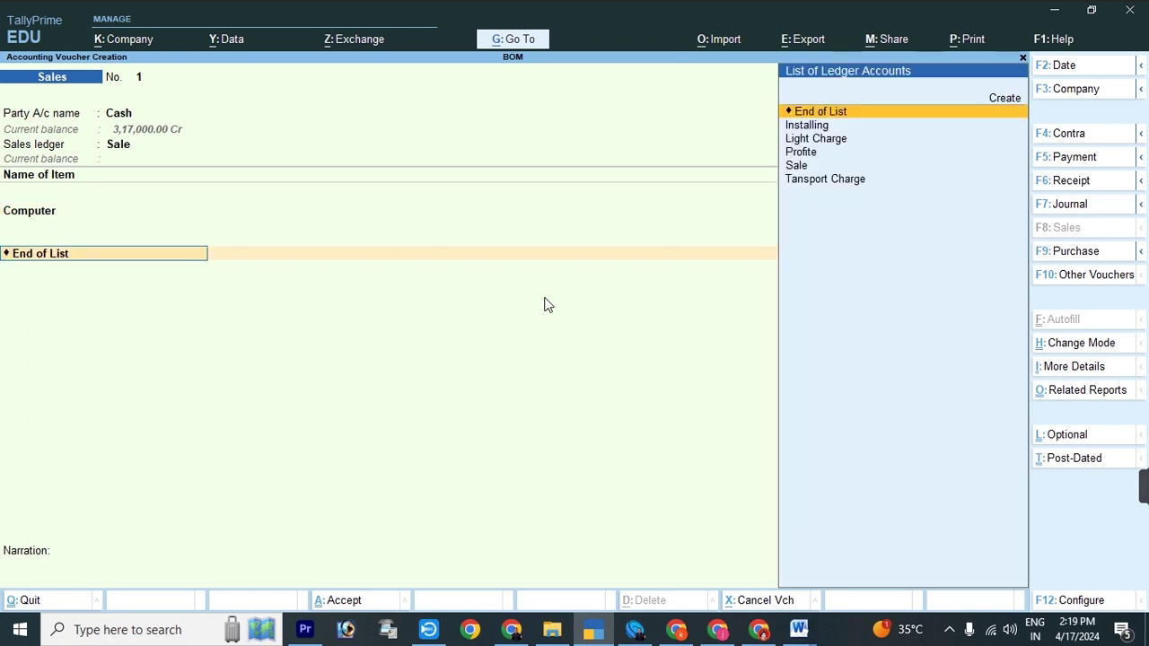
key(y)
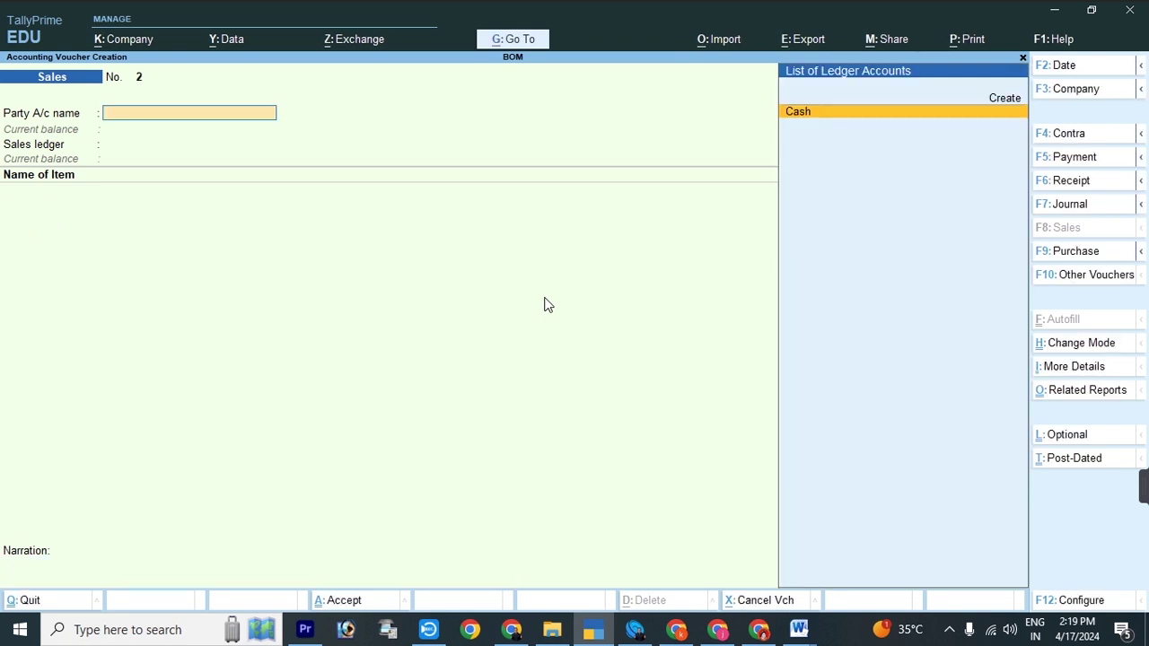
Step: Leave the voucher entry and open the Stock Summary report
key(Escape)
key(Down)
key(Down)
key(Down)
key(Down)
key(Down)
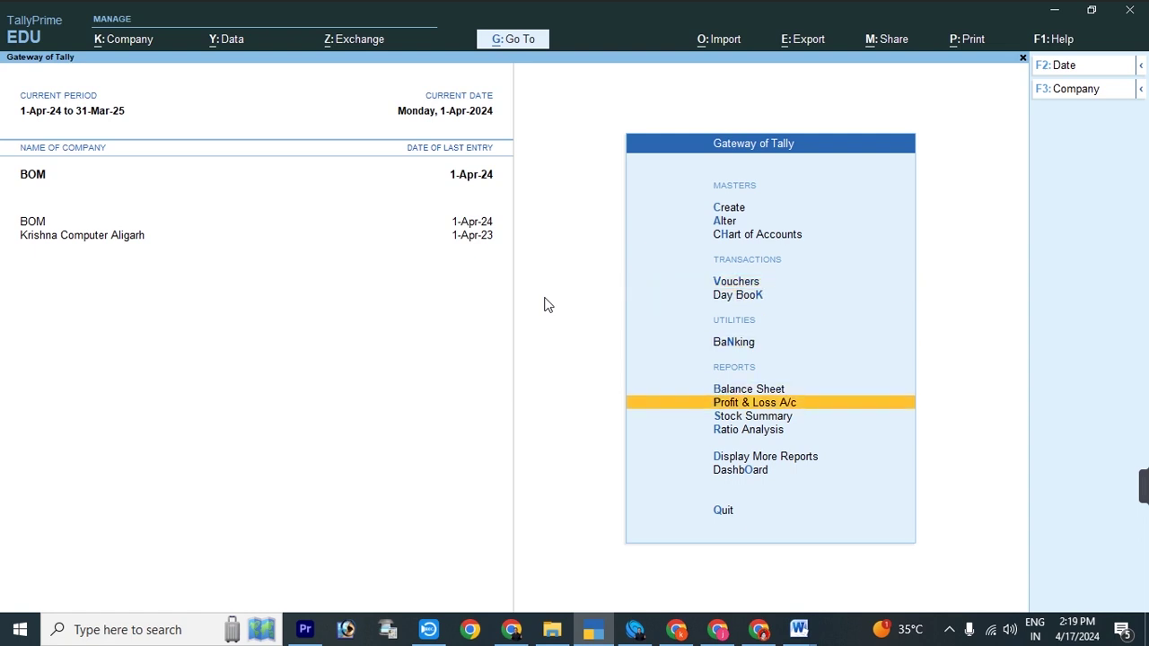
key(Return)
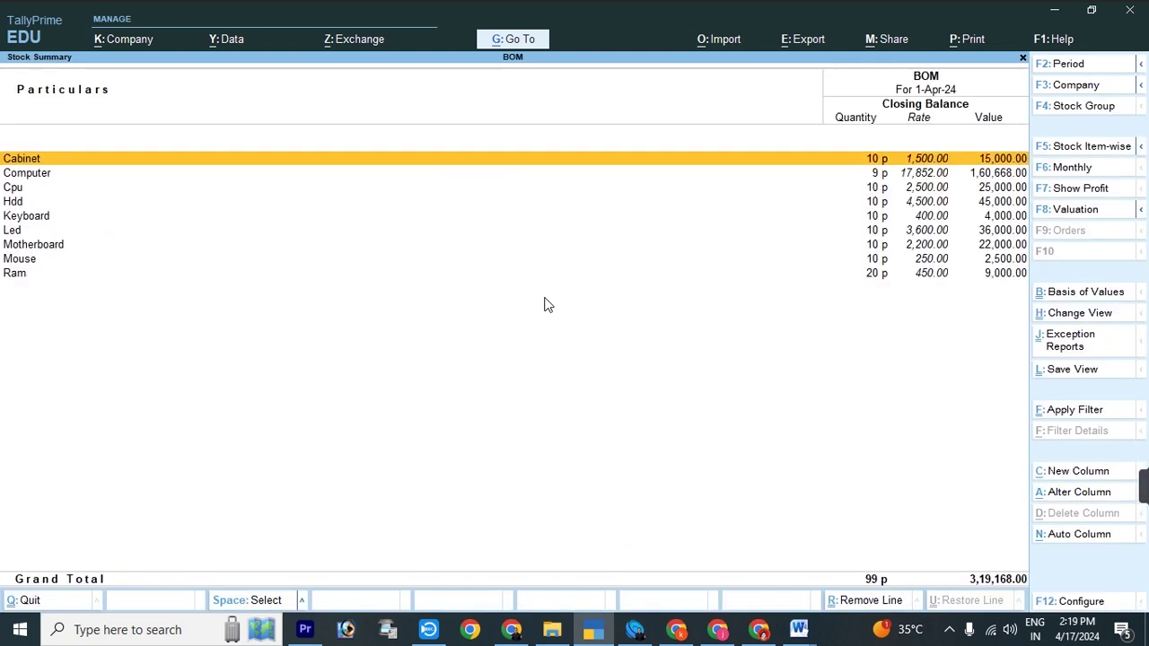
Step: Examine the closing quantities, rates and values of the stock items from Cabinet to Ram, and return to the gateway
key(Down)
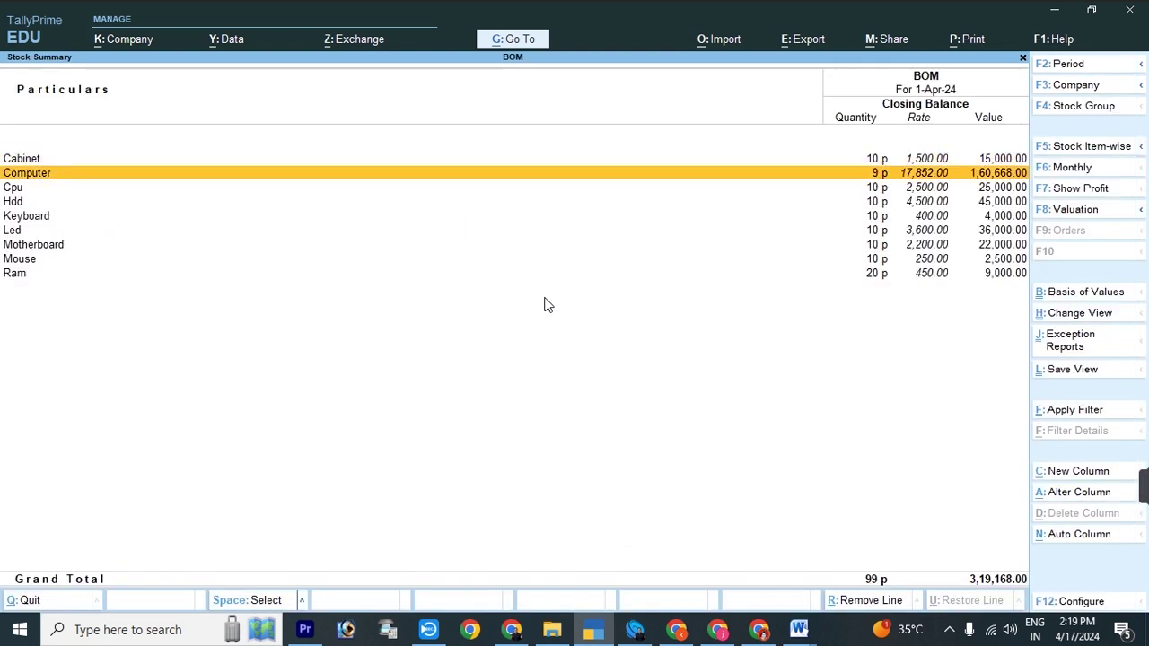
key(Up)
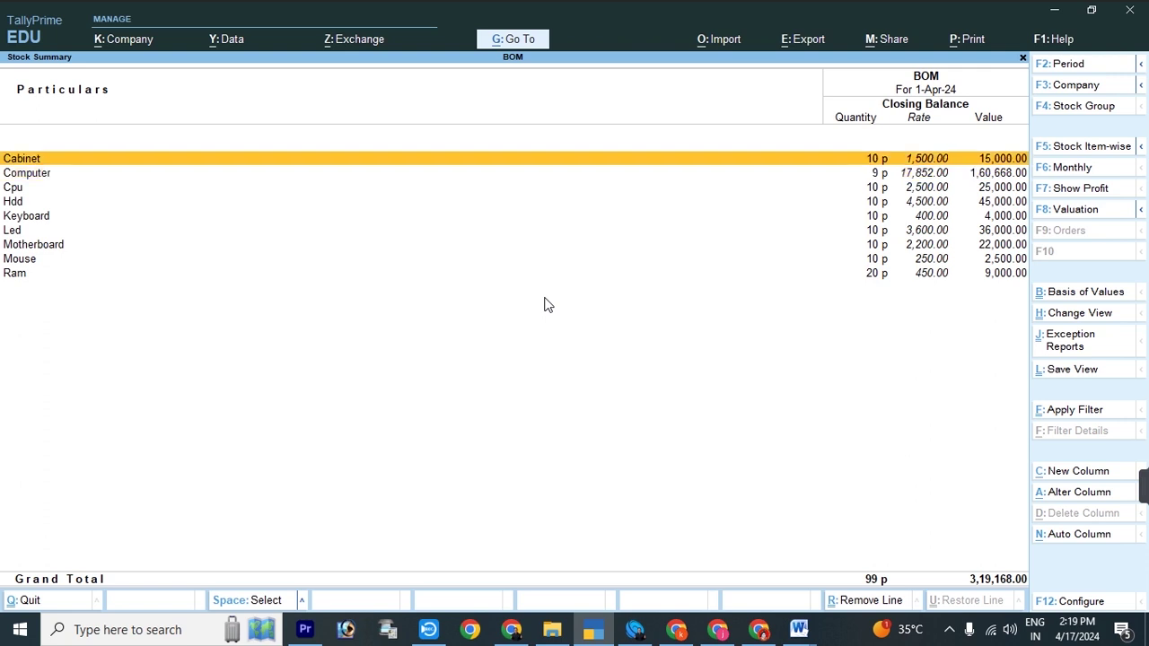
key(Down)
key(Down)
key(Down)
key(Down)
key(Down)
key(Down)
key(Down)
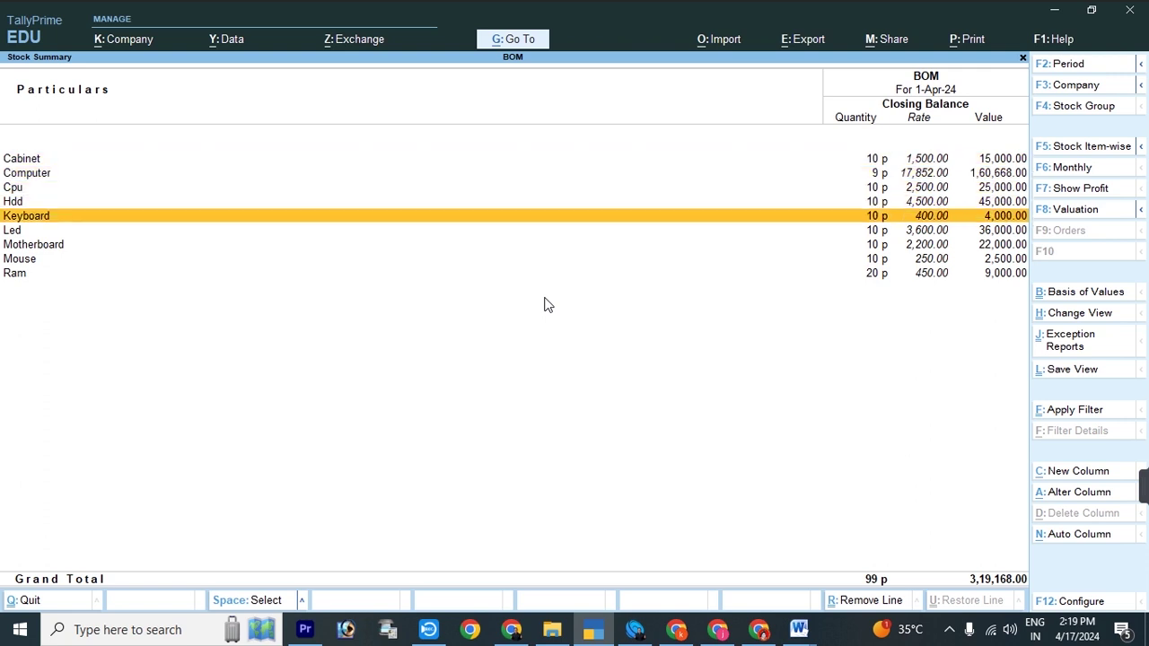
key(Down)
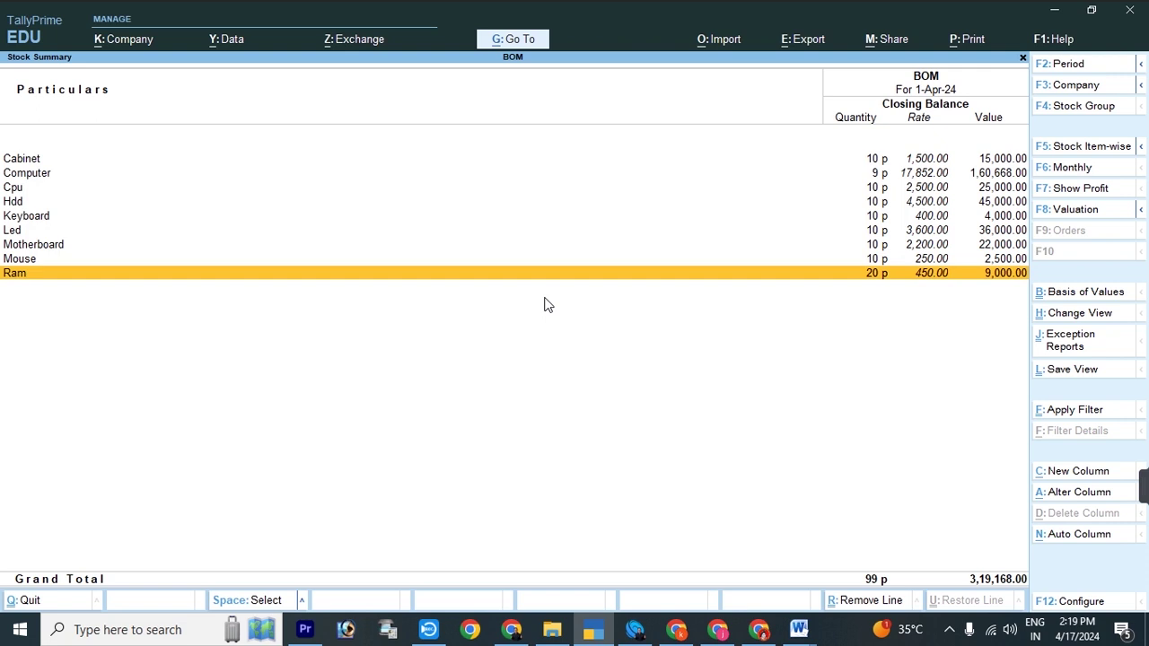
key(Up)
key(Up)
key(Up)
key(Up)
key(Up)
key(Up)
key(Up)
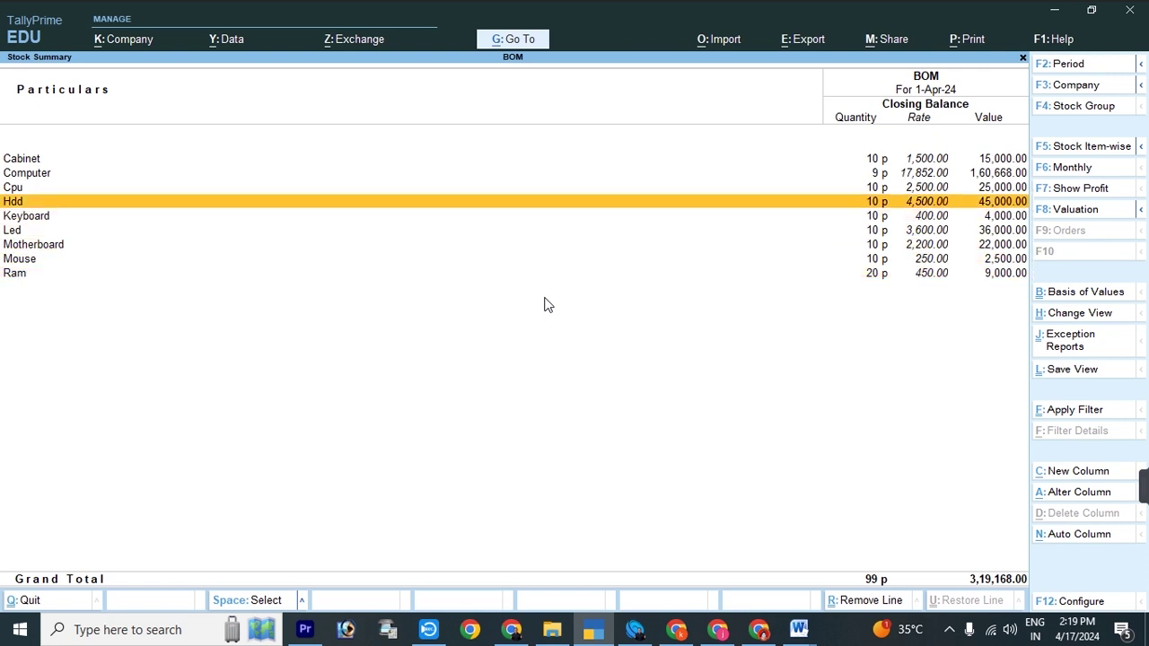
key(Escape)
key(Escape)
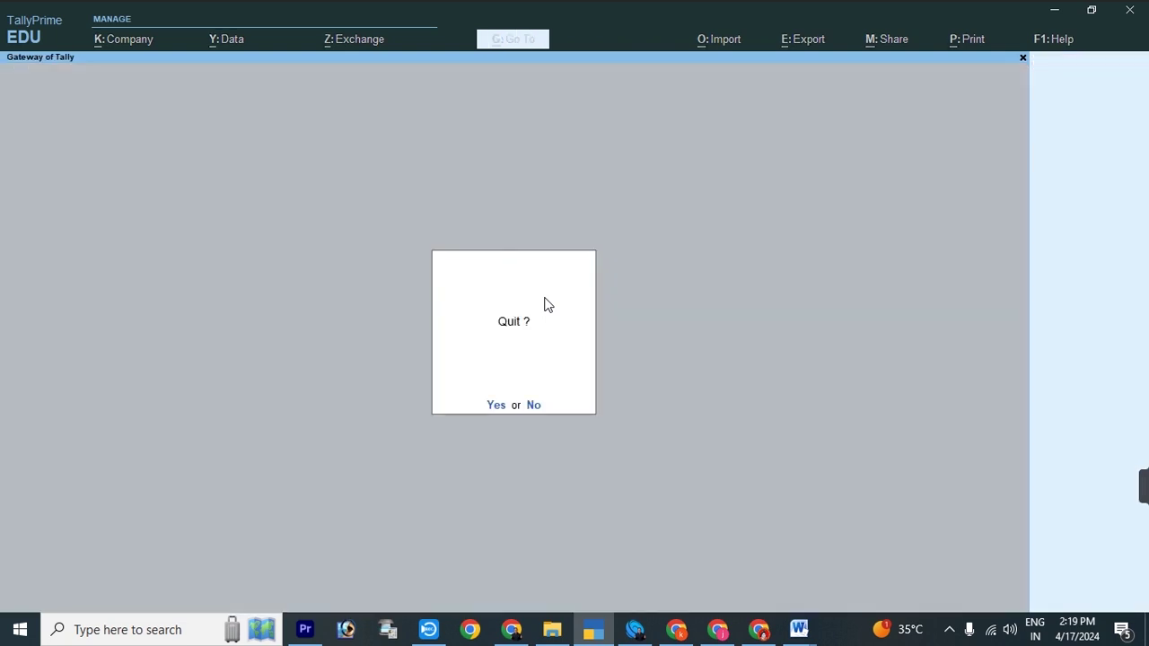
key(Escape)
Step: Start a second sales voucher with Cash as the party and Sale as the sales ledger, leaving the dispatch details empty
key(Down)
key(Down)
key(Down)
key(Down)
key(Up)
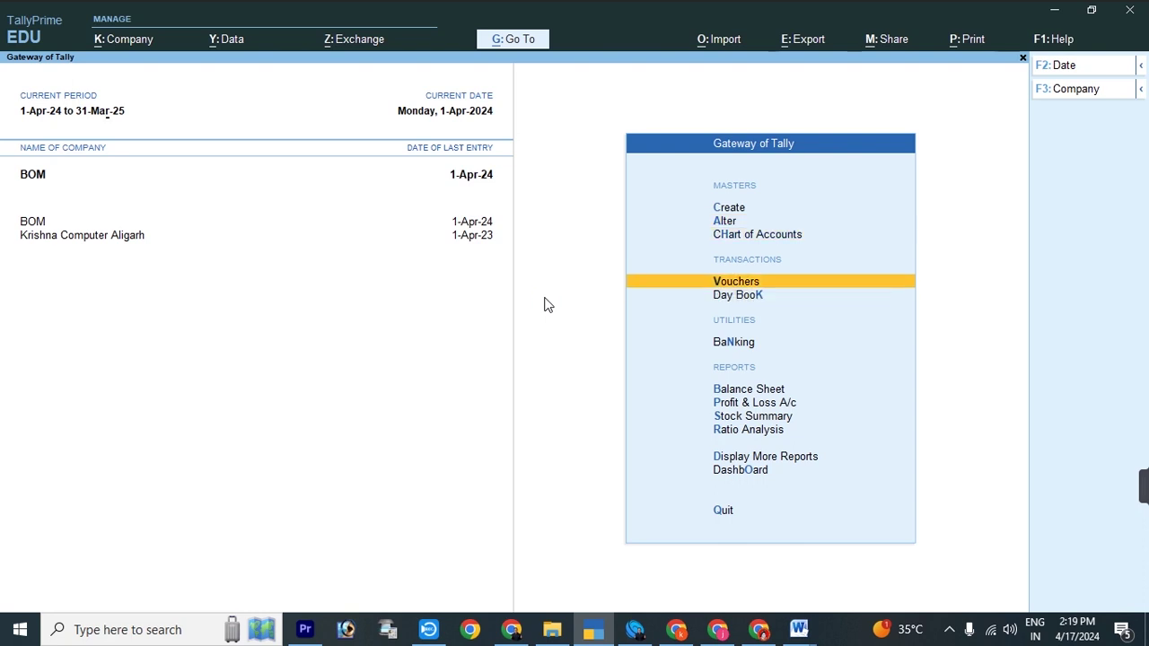
key(Return)
key(Return)
key(Return)
key(Return)
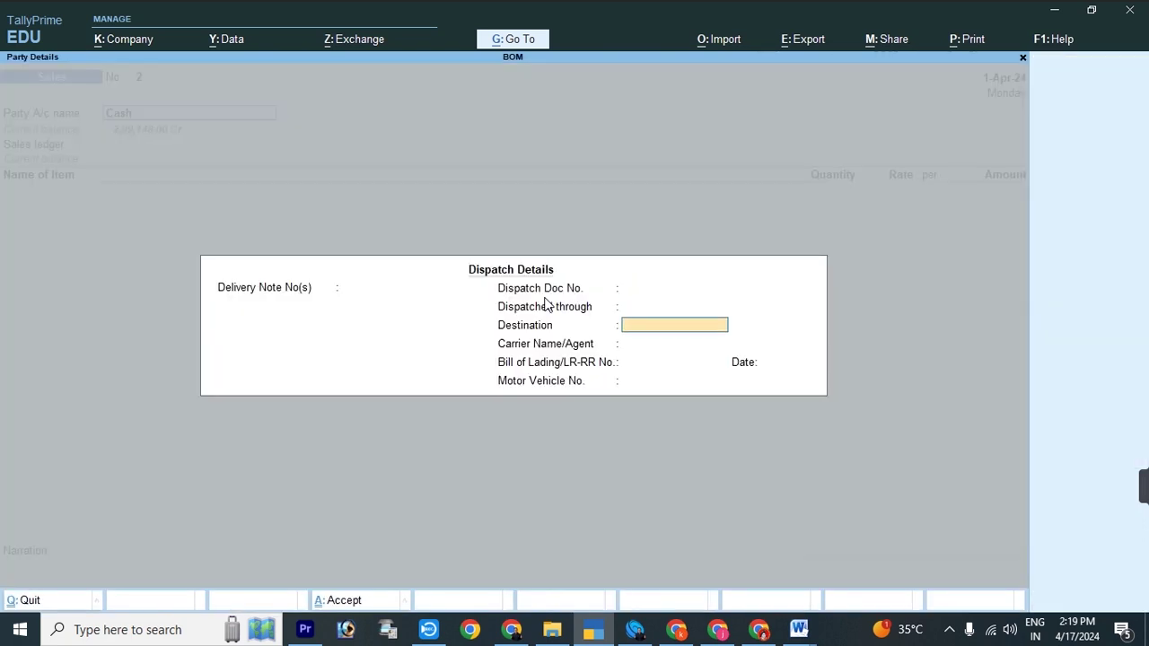
key(Return)
key(Return)
key(Return)
key(Return)
key(Return)
key(Return)
key(Return)
key(Return)
key(Return)
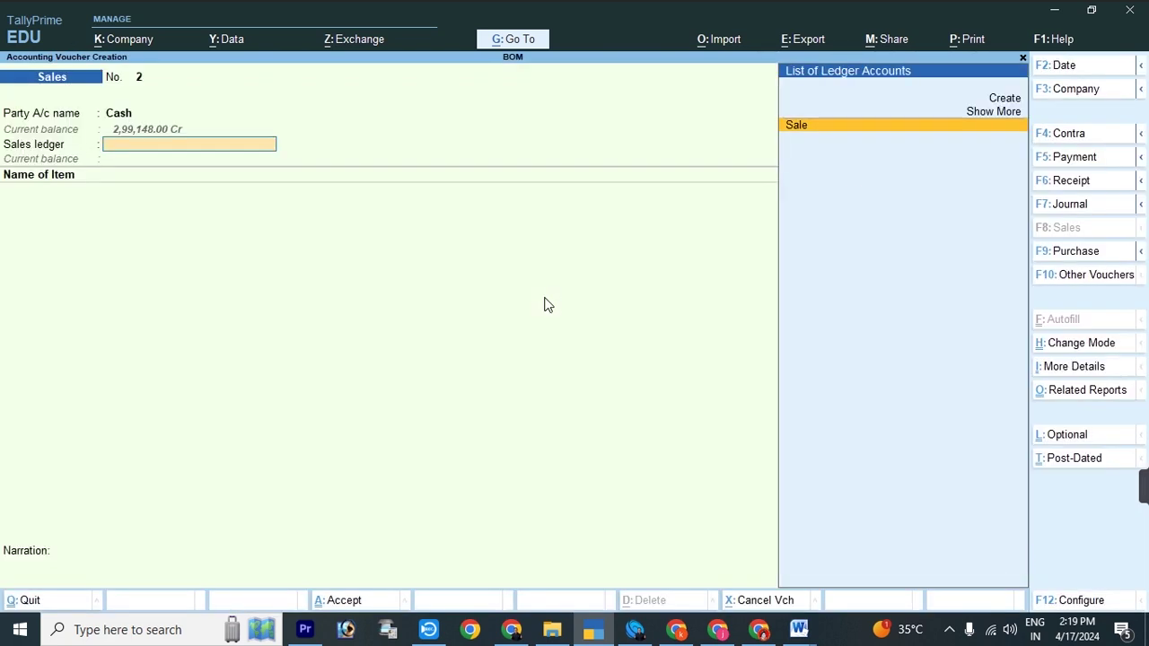
key(Return)
Step: Add 2 pieces of Computer at a rate of 17,852 and save the sales voucher
key(Down)
key(Down)
key(Return)
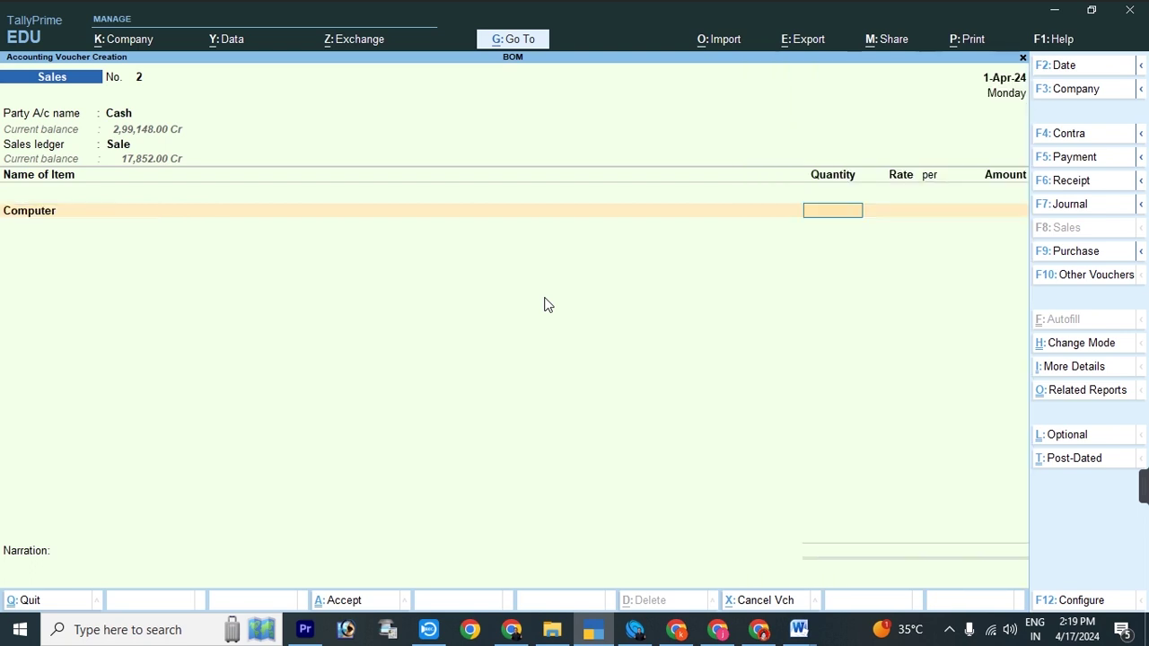
text(2)
key(Return)
key(Return)
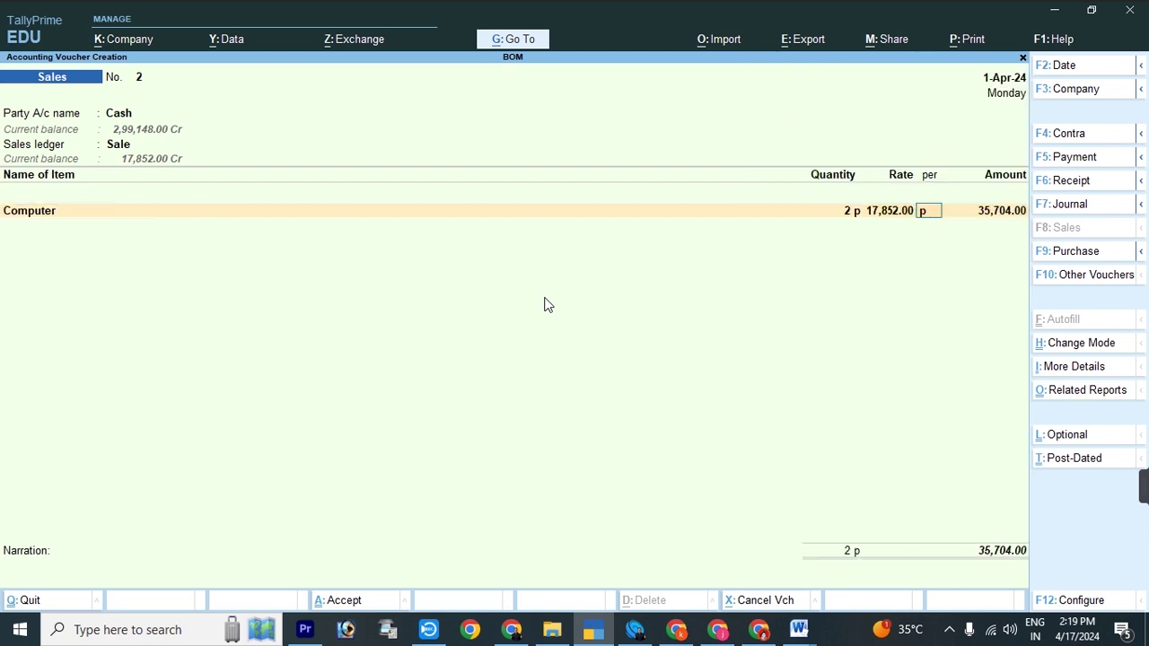
key(Return)
key(Return)
key(Return)
key(Return)
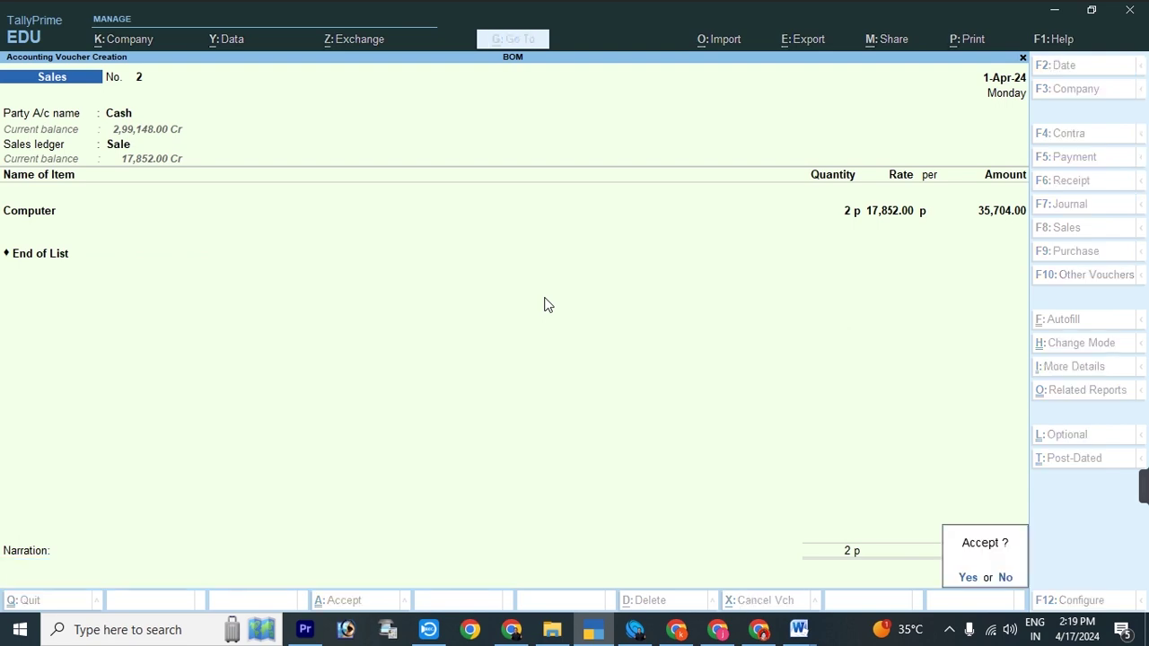
key(Return)
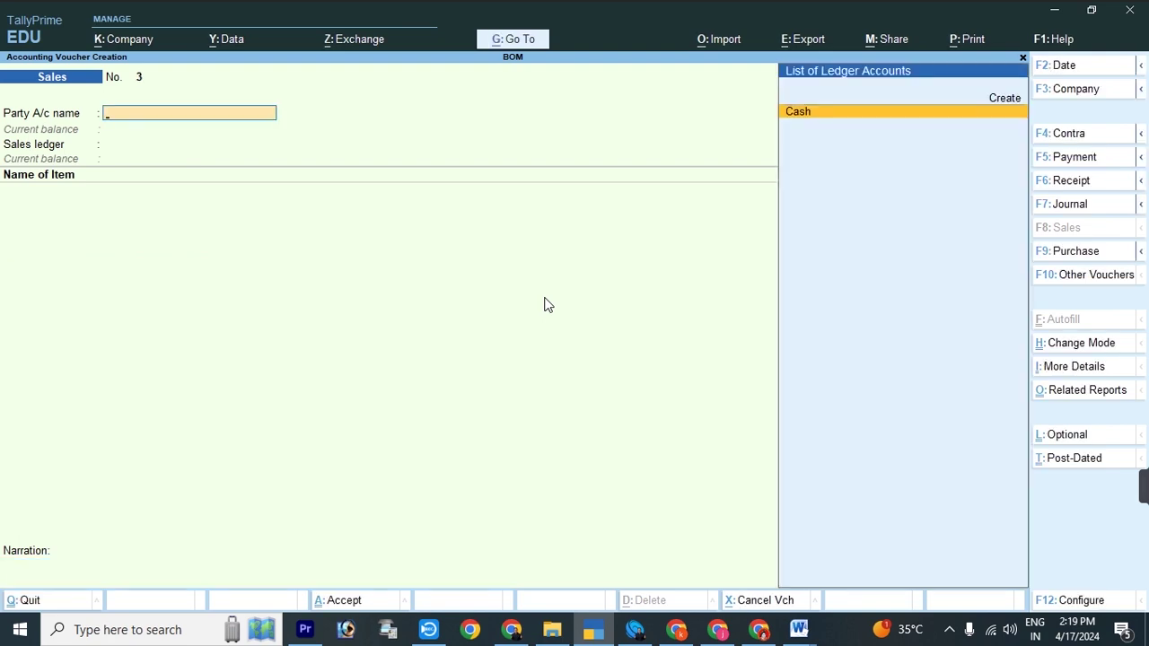
Step: Reopen the Stock Summary report to check the stock after the second sale
key(Escape)
key(Down)
key(Down)
key(Down)
key(Down)
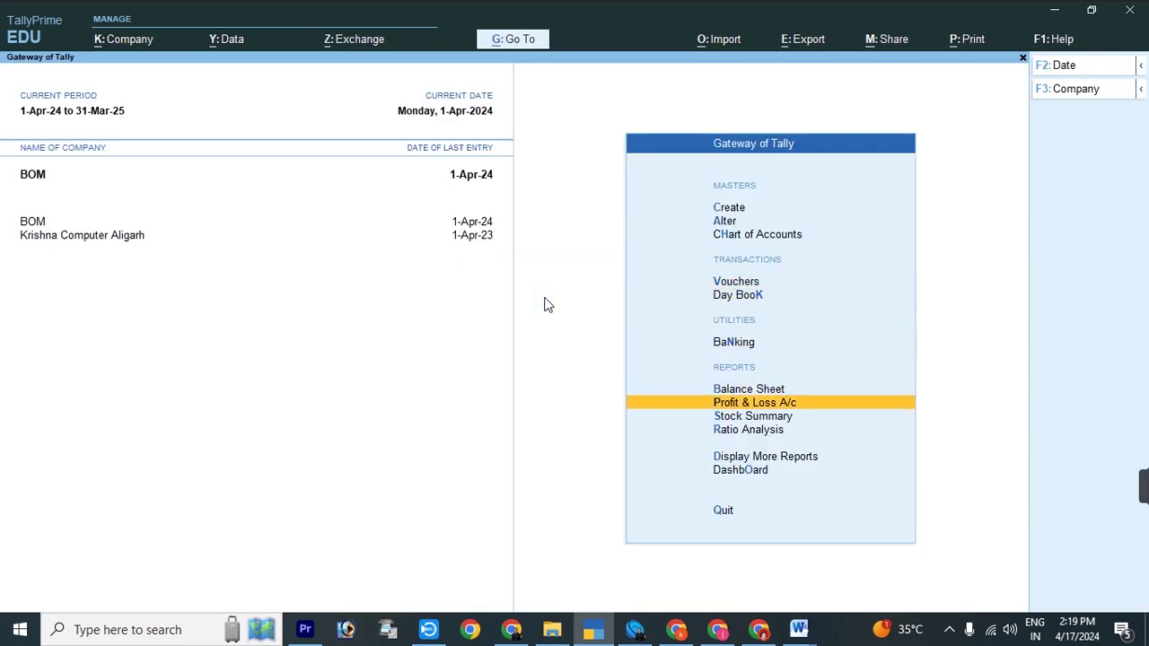
key(Down)
key(Return)
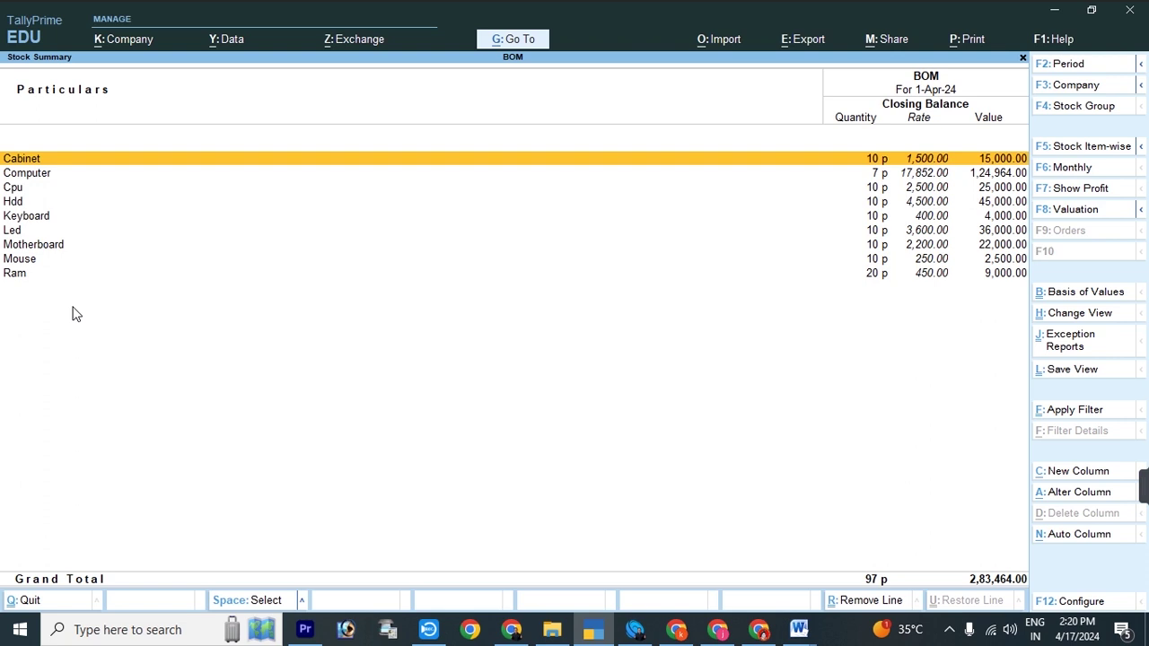
Step: Configure the Stock Summary to show both goods inwards and goods outwards
key(F12)
key(Down)
key(Down)
key(Down)
key(Down)
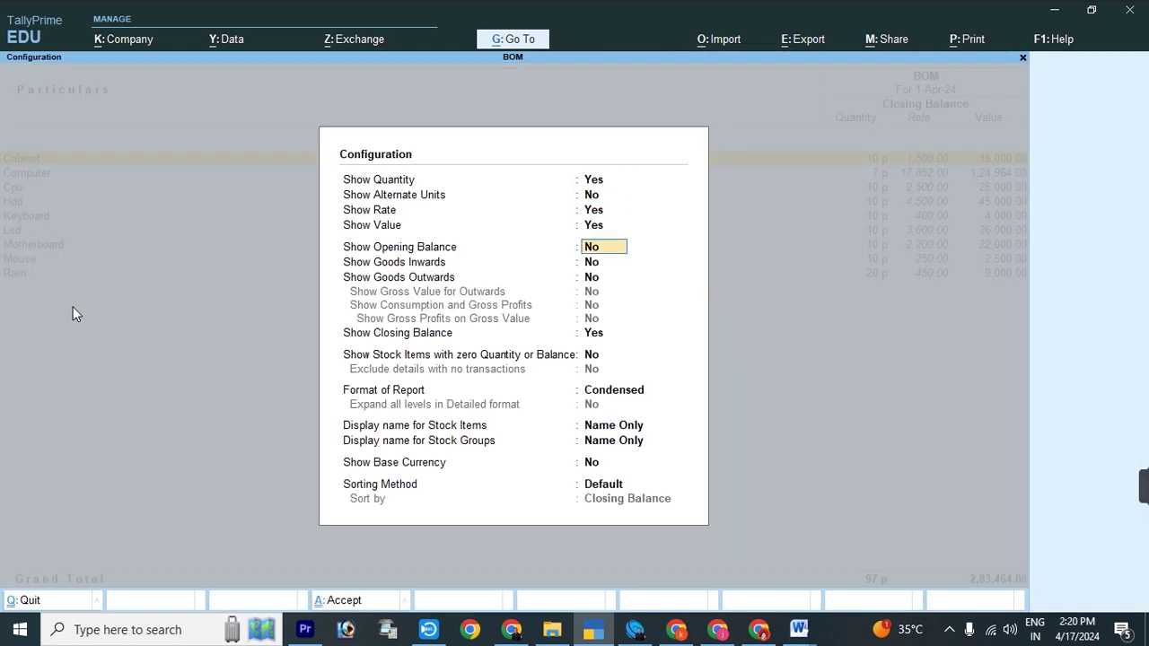
key(Down)
text(y)
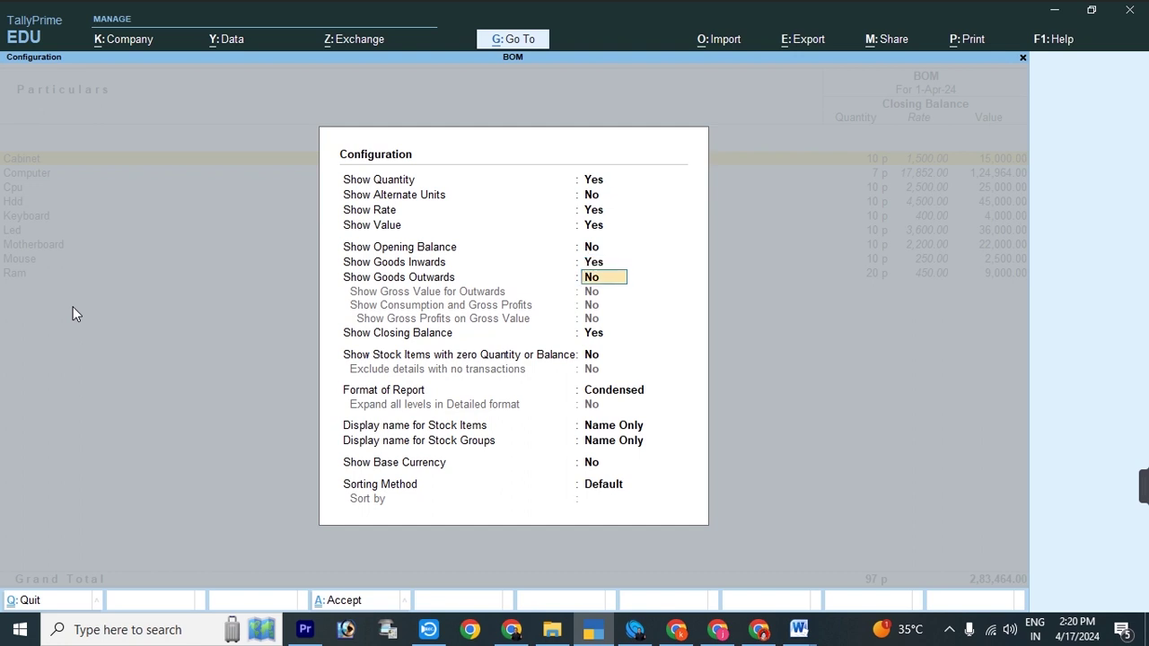
text(y)
key(Return)
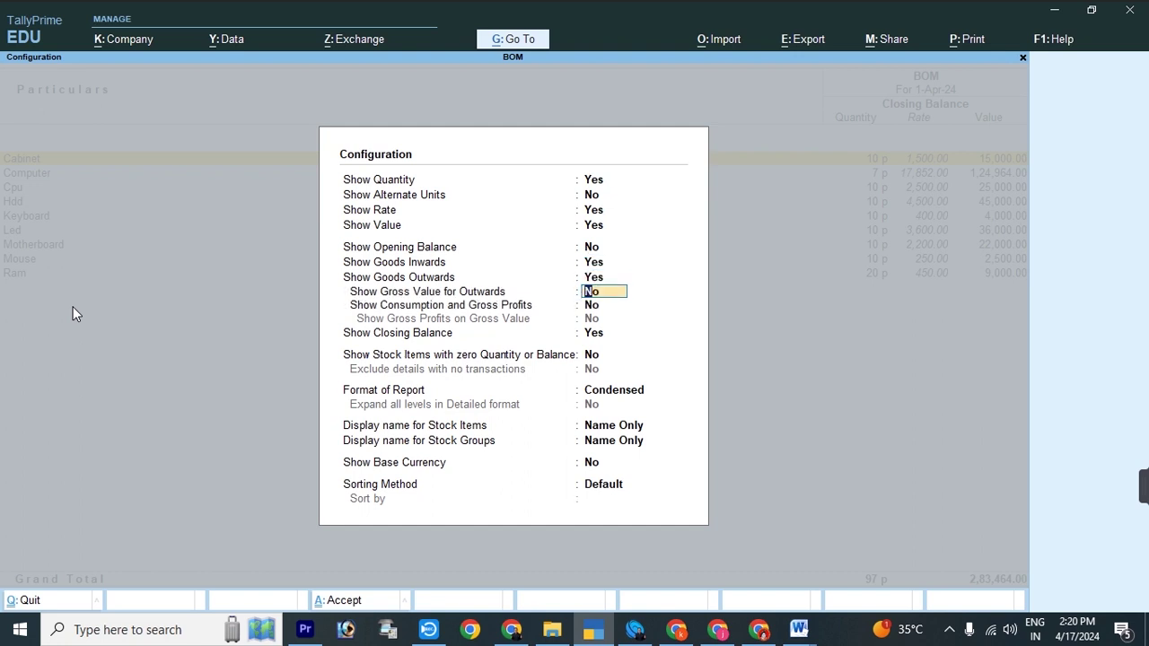
key(ctrl+a)
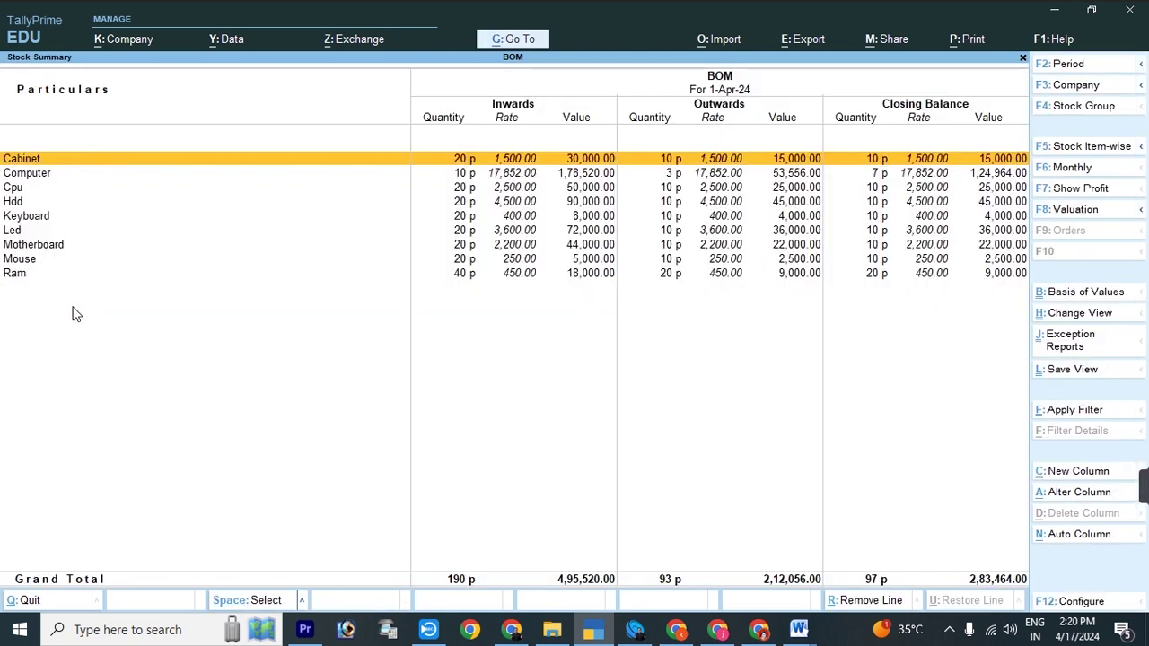
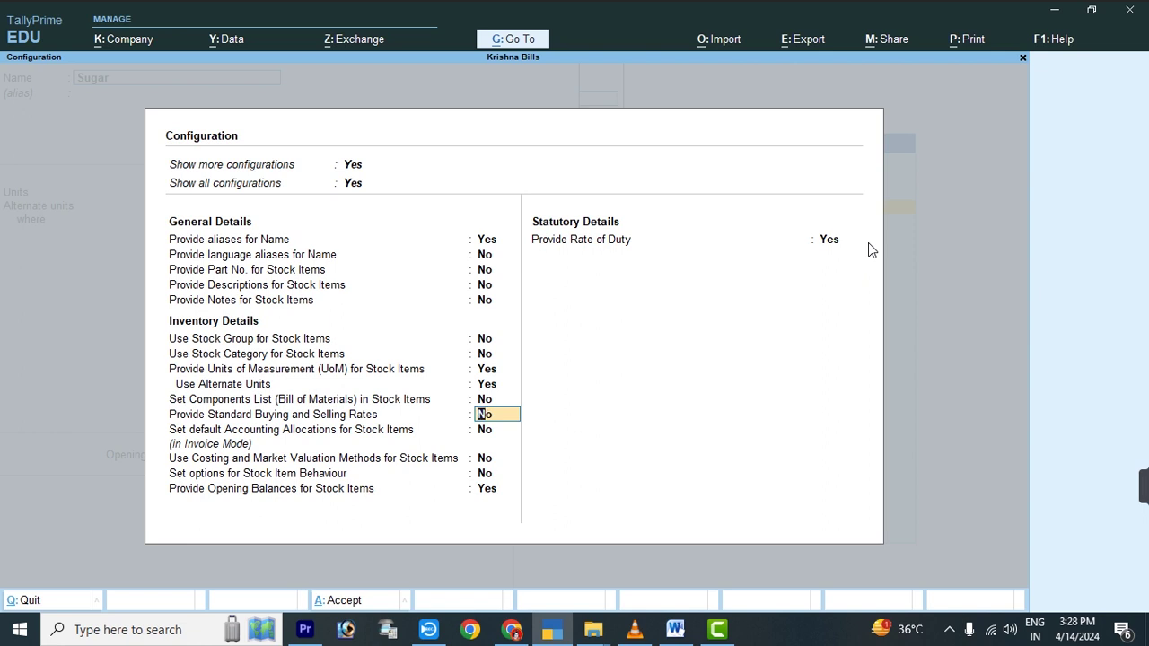
Step: Enable standard buying and selling rates in the stock item configuration for Sugar and accept the configuration
text(y)
key(Return)
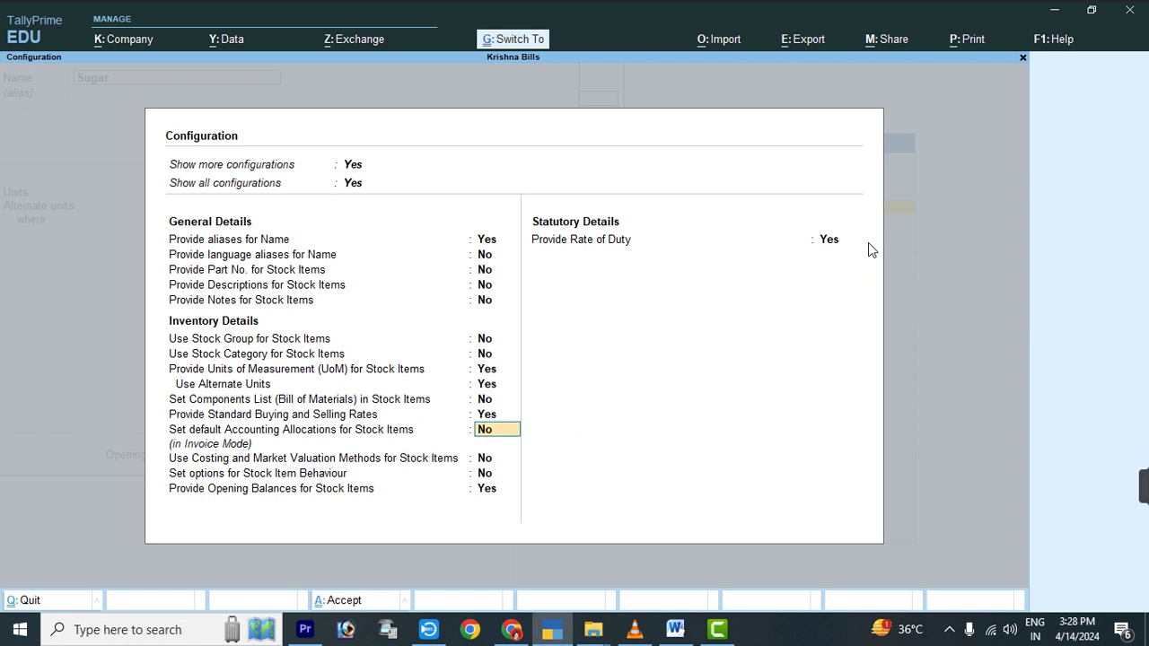
key(ctrl+a)
key(Return)
key(Return)
key(Return)
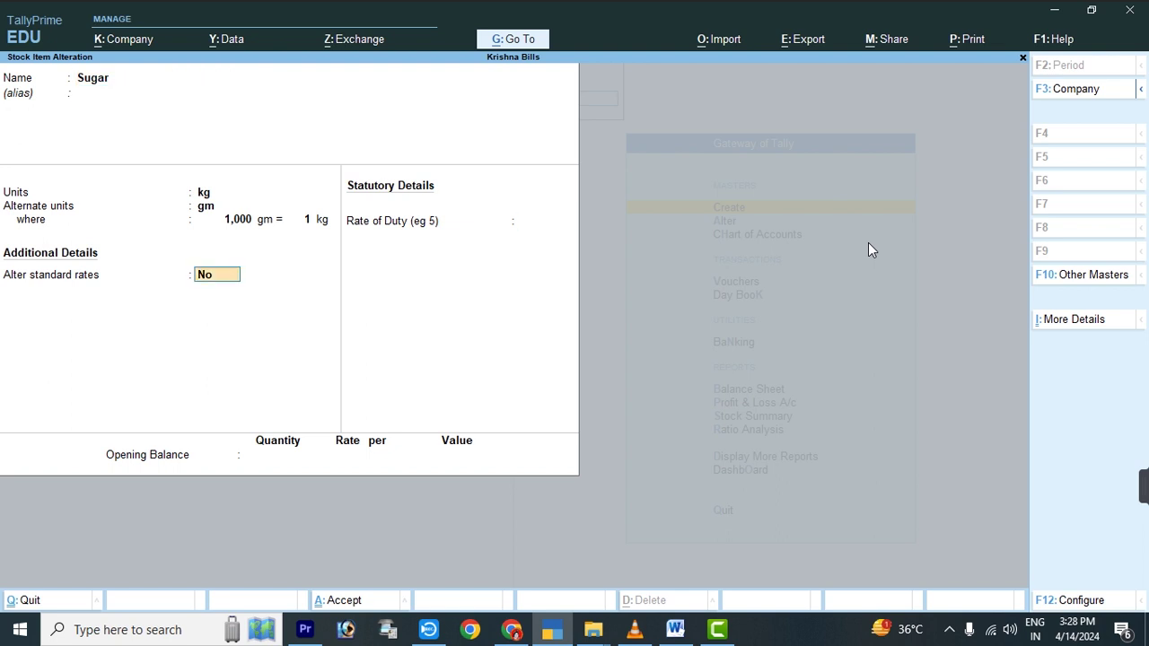
Step: Turn on altering standard rates for Sugar and set its standard cost to 36.50 per kg, applicable from 1-Apr-24
key(BackSpace)
text(y)
key(Return)
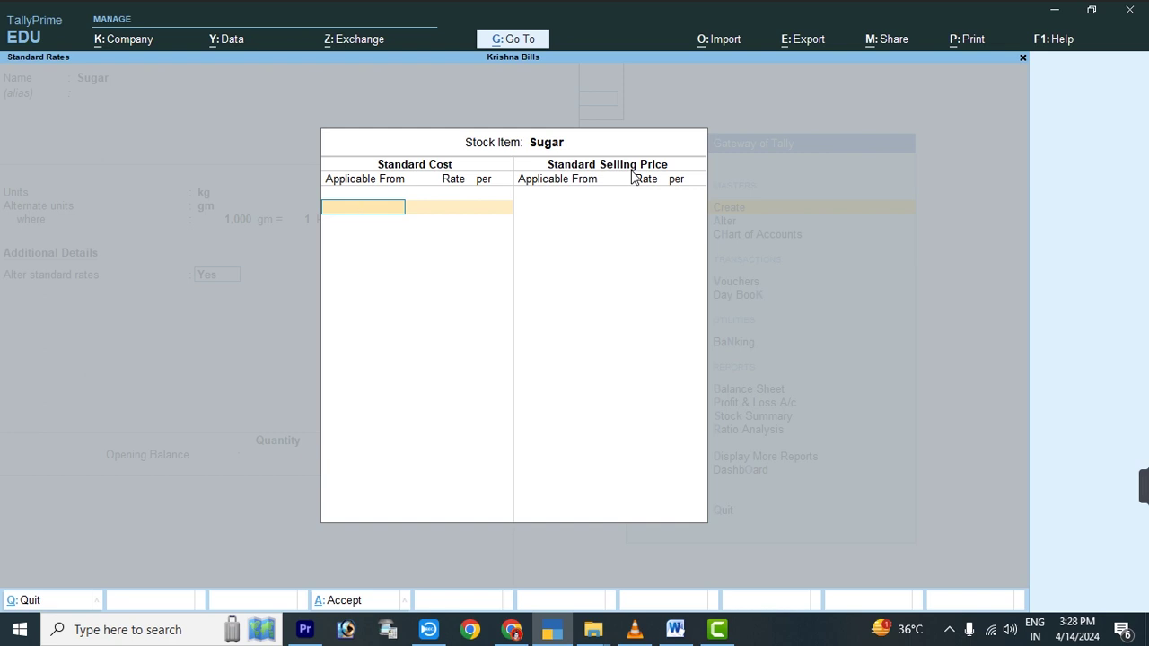
text(6.5)
key(BackSpace)
key(BackSpace)
key(BackSpace)
key(BackSpace)
key(Return)
key(BackSpace)
text(1)
key(Return)
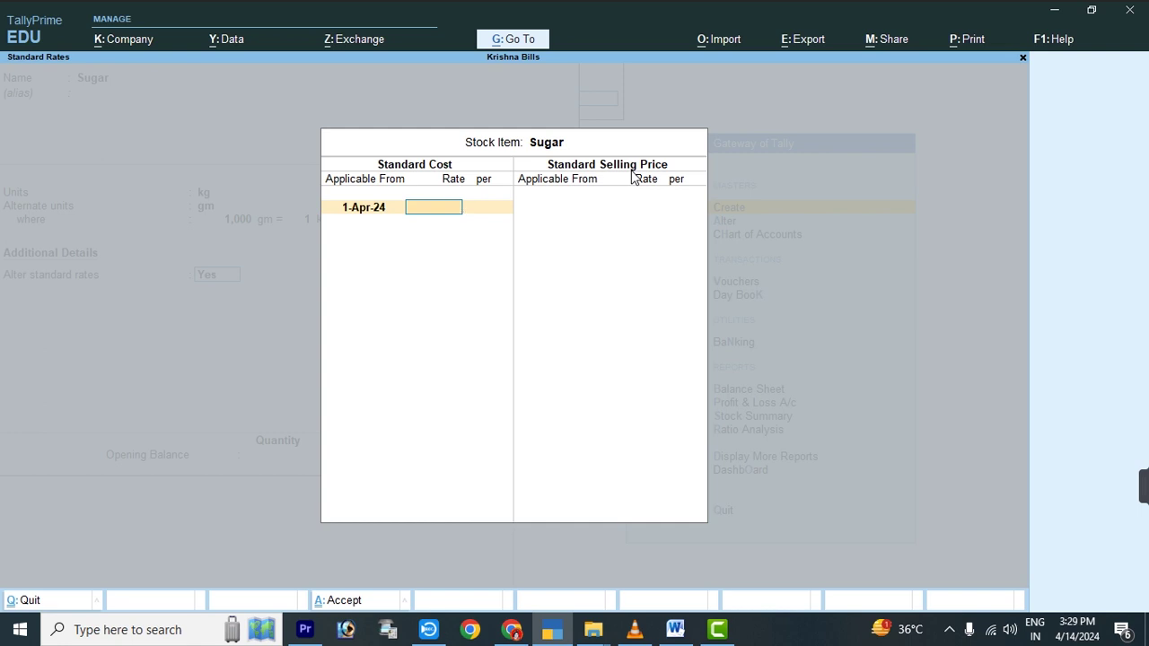
text(36.5)
key(Return)
key(Return)
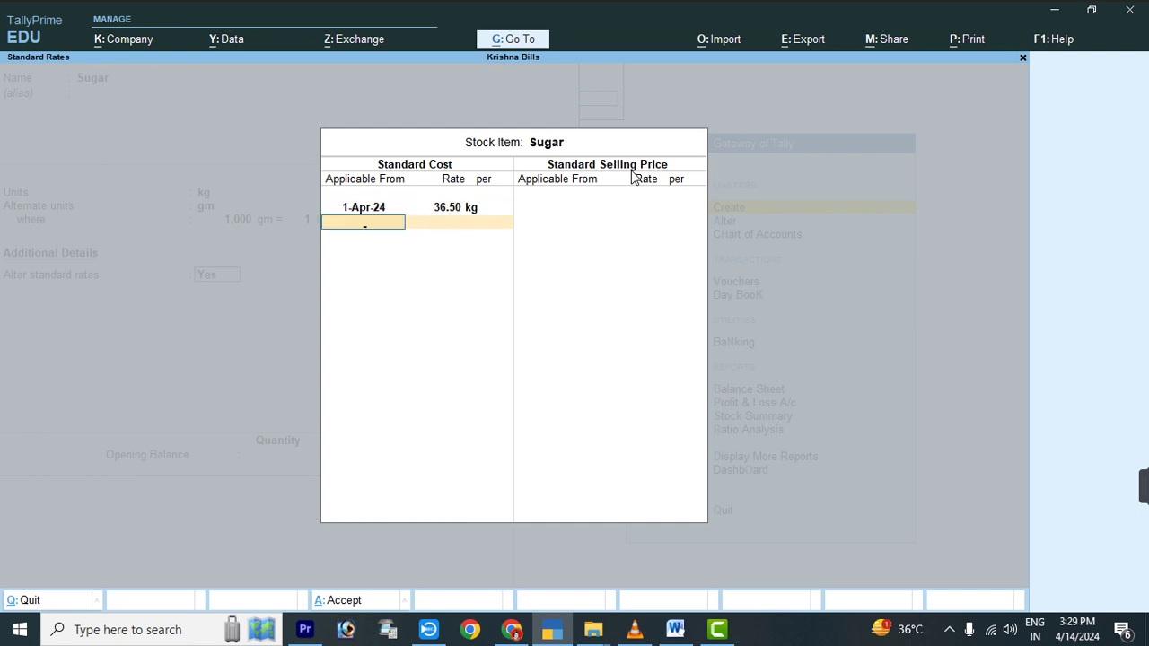
key(Return)
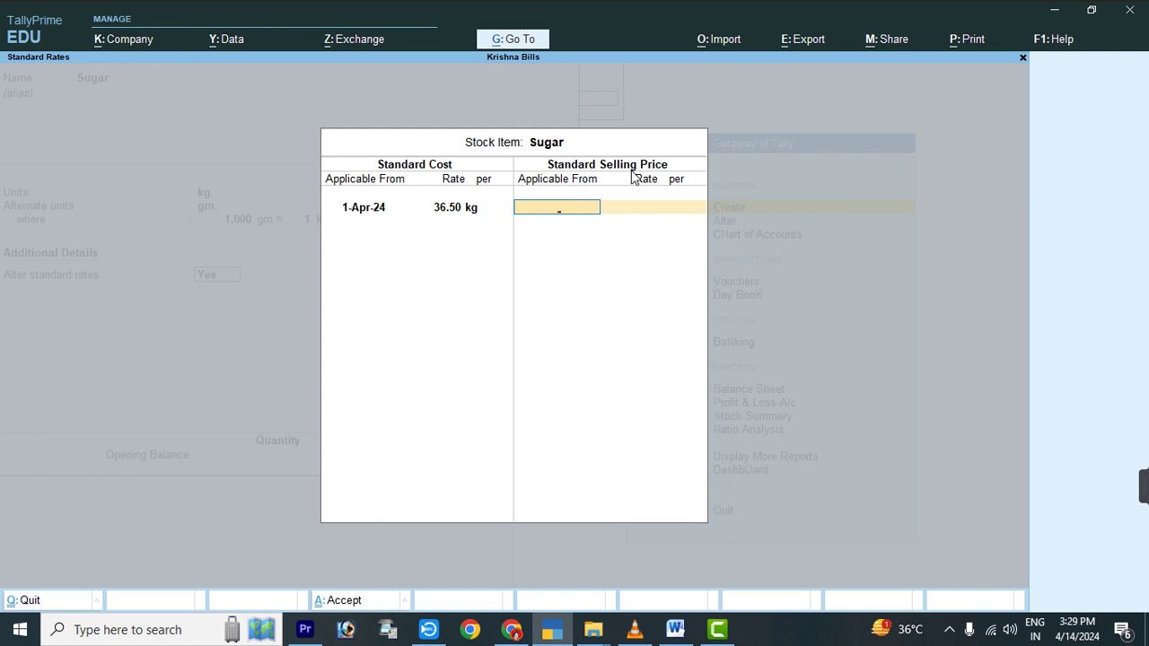
Step: Set Sugar's standard selling price to 40 per kg from 1-Apr-24 and save the stock item
text(1)
key(Return)
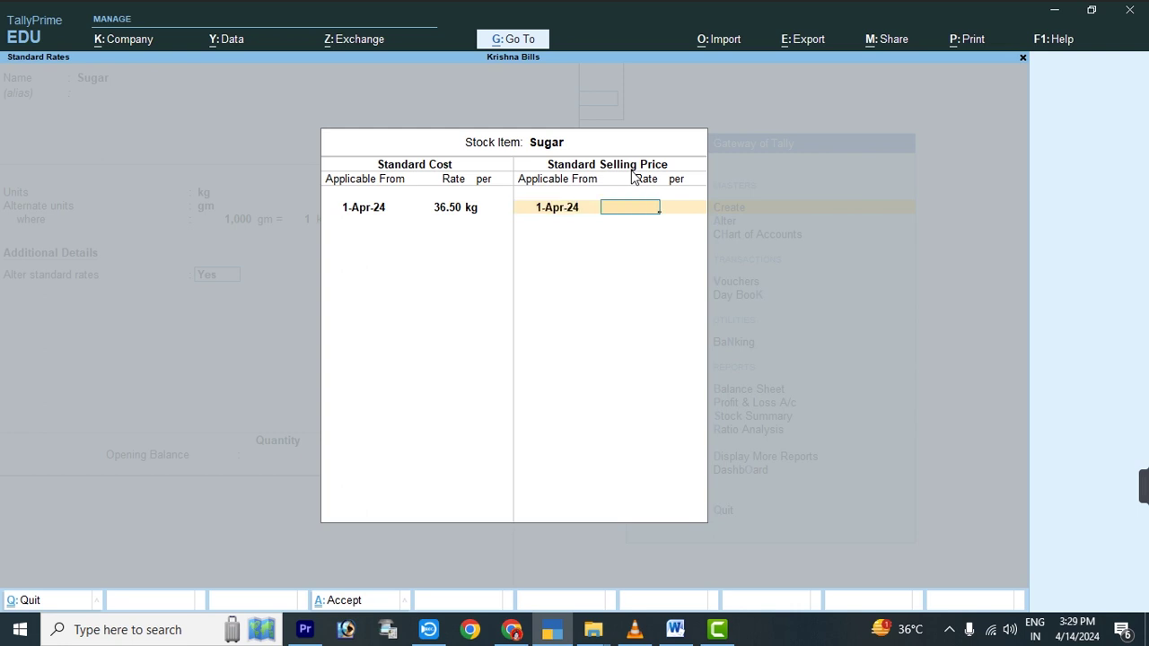
text(40)
key(Return)
key(Return)
key(Return)
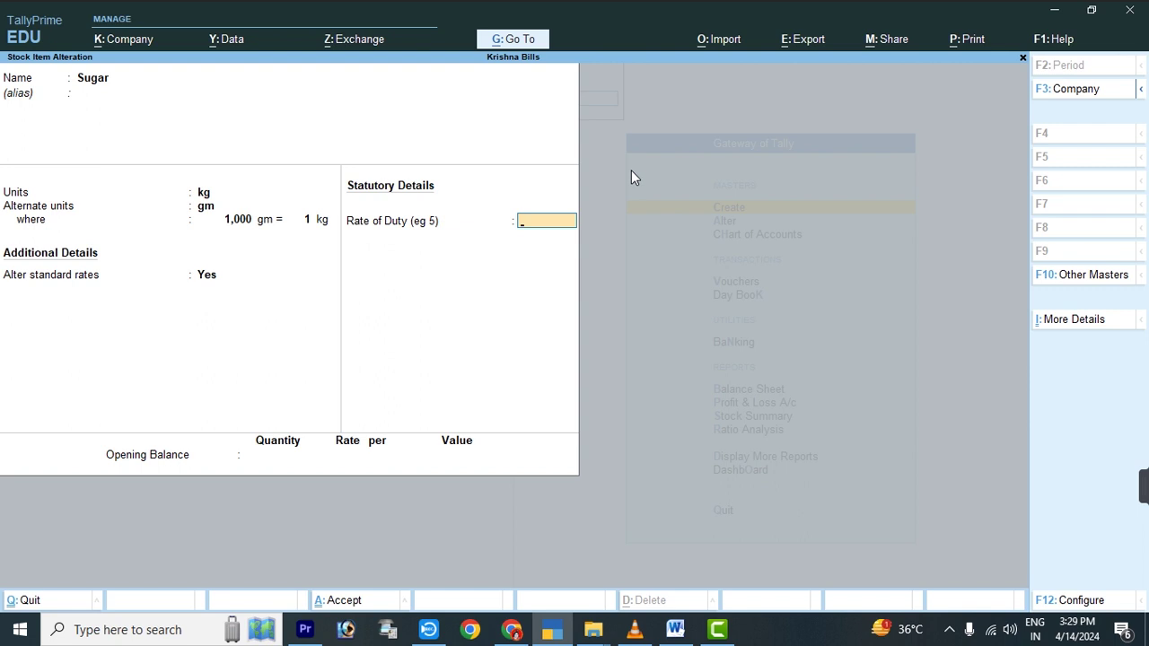
key(ctrl+a)
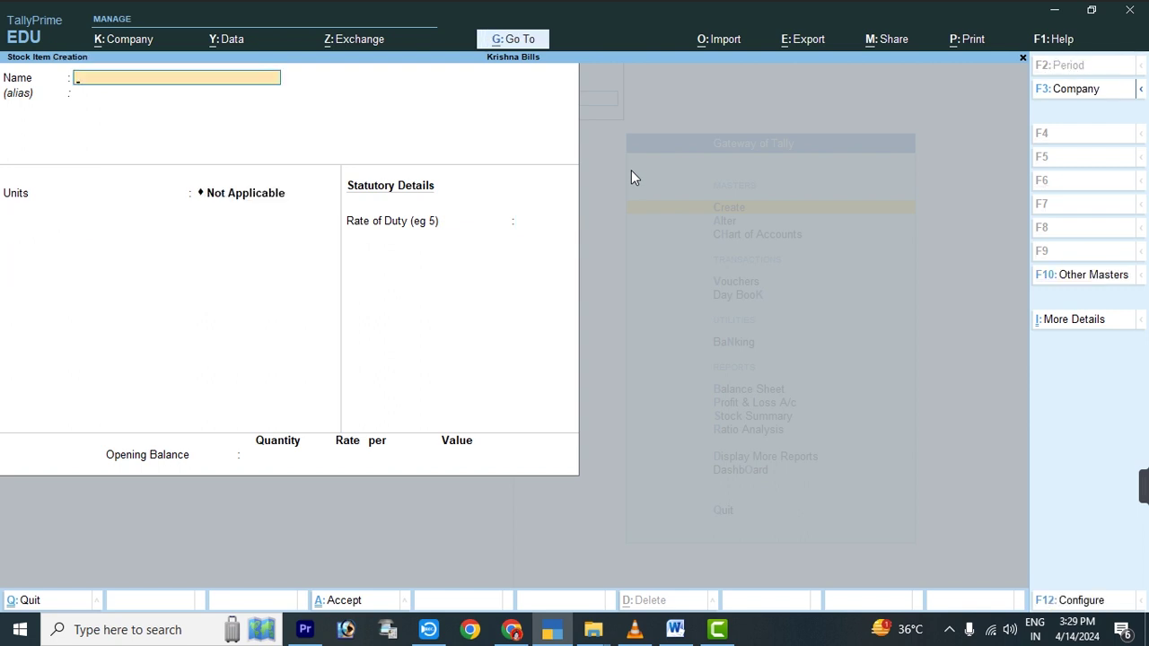
Step: Leave stock item creation and open a new sales voucher
key(Escape)
key(Escape)
key(Down)
key(Down)
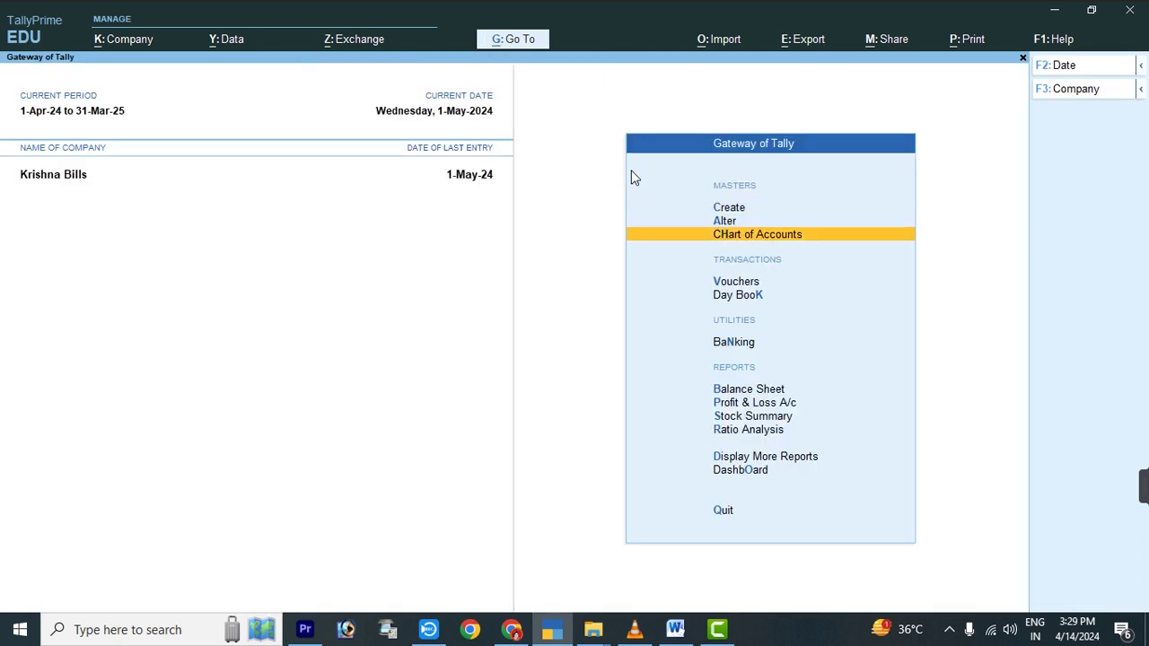
key(Down)
key(Return)
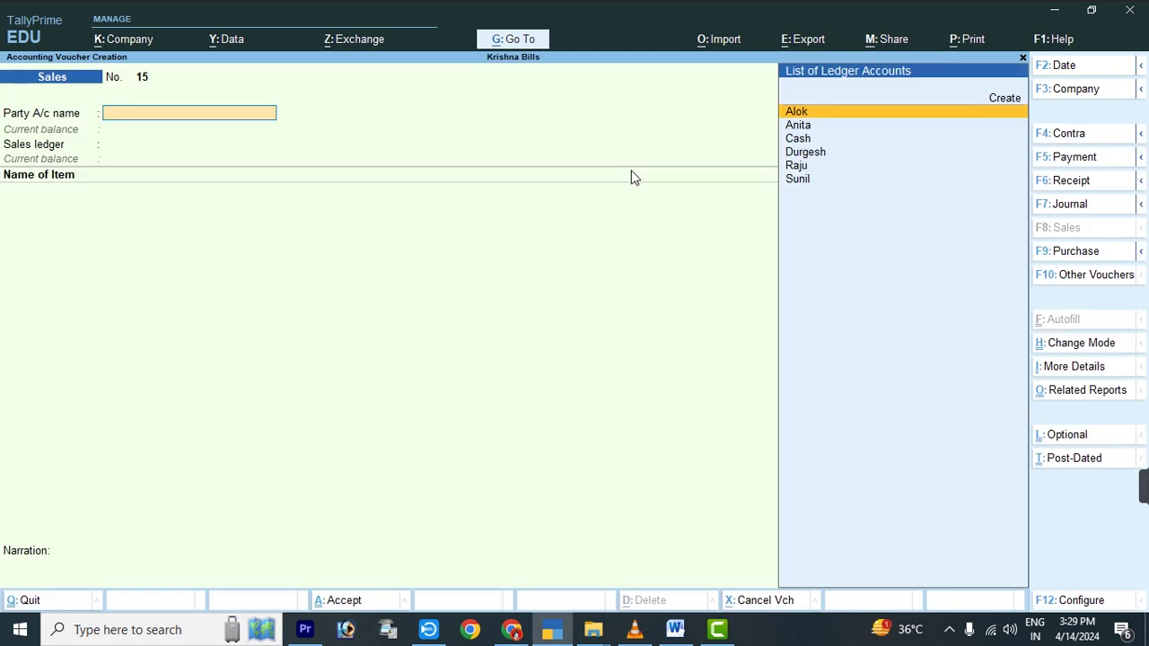
Step: Choose Cash as the party and Sale as the sales ledger, leaving the dispatch details empty
key(Down)
key(Down)
key(Return)
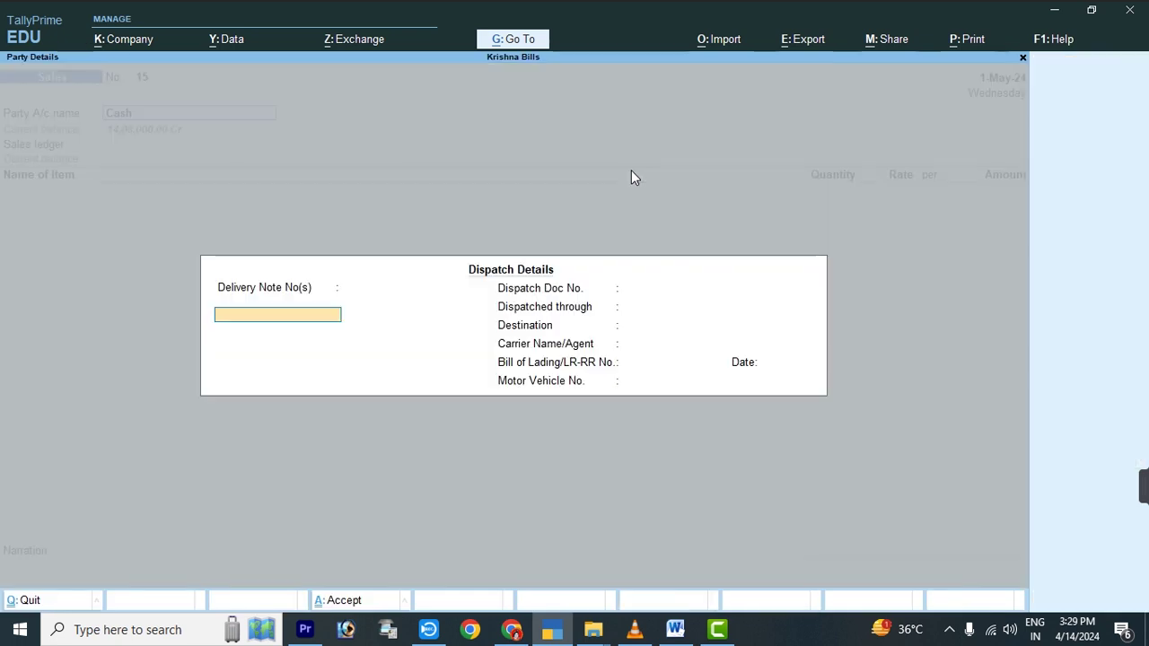
key(Return)
key(Return)
key(Return)
key(Return)
key(Return)
key(Return)
key(Return)
key(Return)
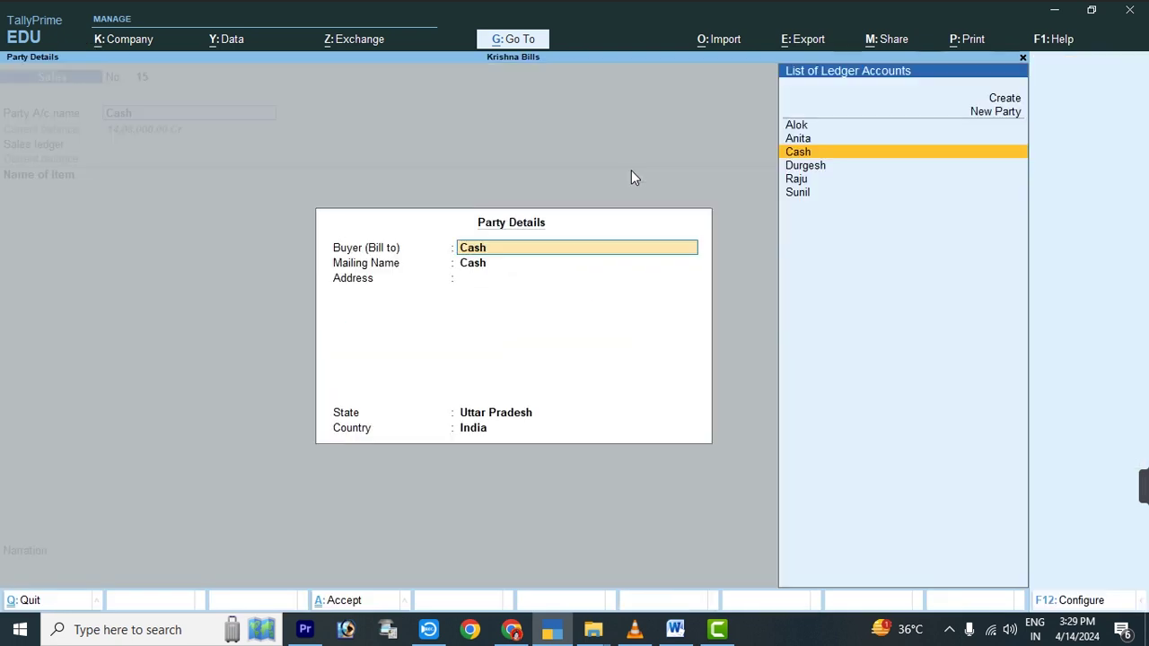
key(Return)
key(Return)
key(Return)
key(Return)
key(Return)
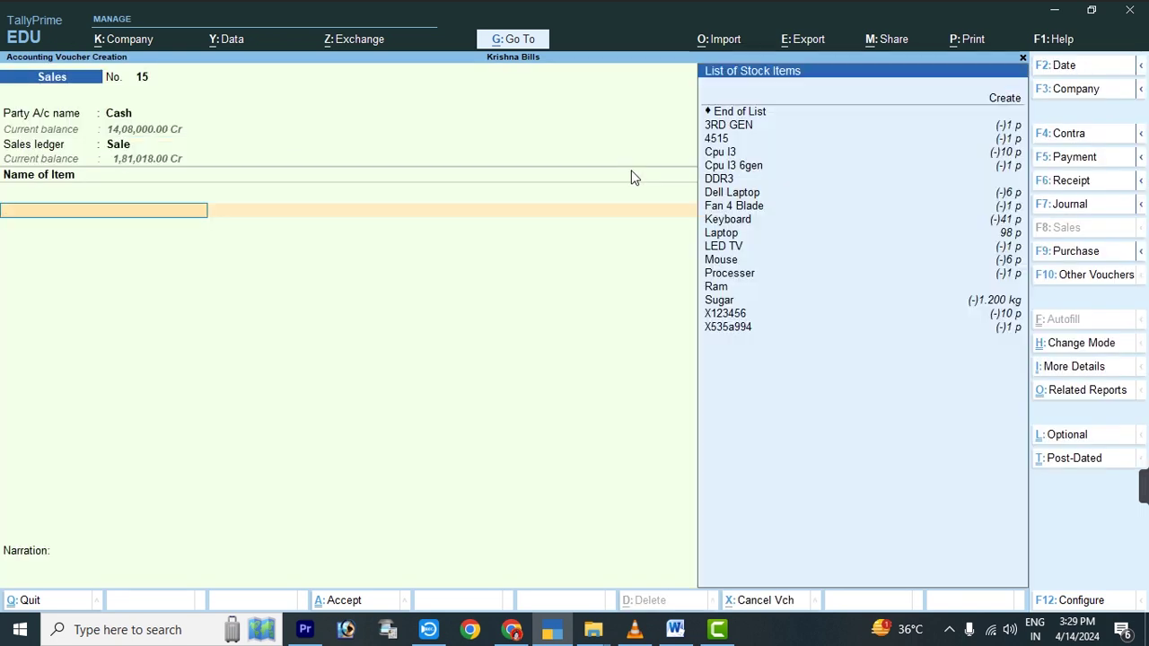
Step: Add Sugar to the sales voucher with a quantity of 3.2 kg
key(Down)
key(Down)
key(Down)
key(Down)
key(Down)
key(Down)
key(Down)
key(Down)
key(Down)
key(Down)
key(Down)
key(Down)
key(Down)
key(Down)
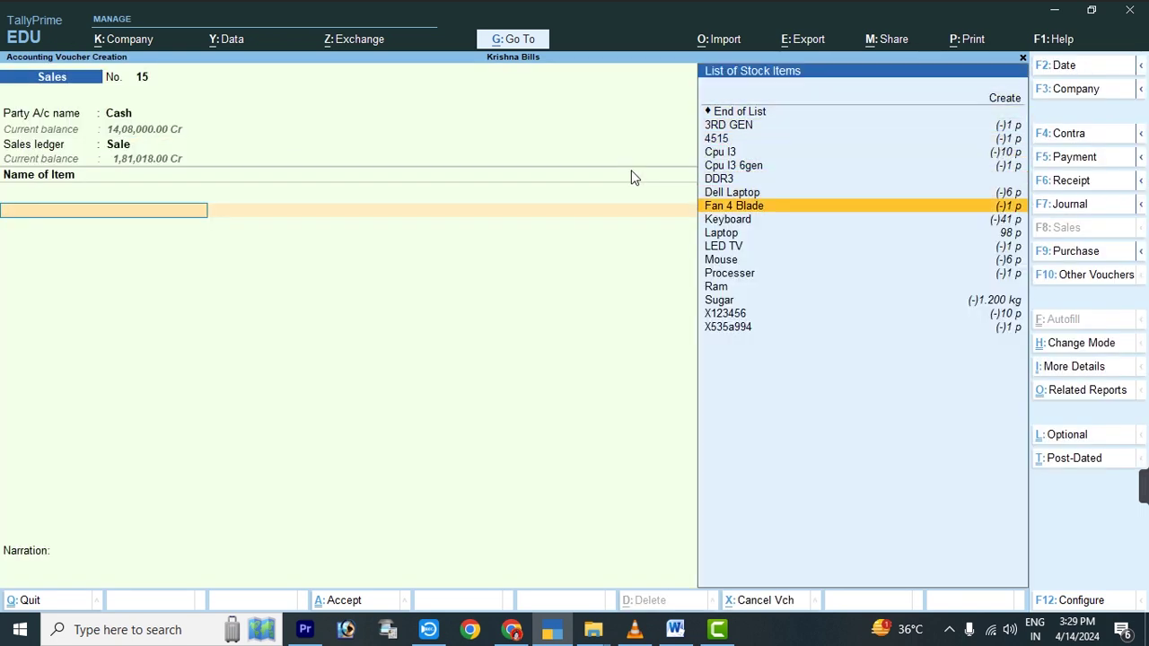
key(Down)
key(Return)
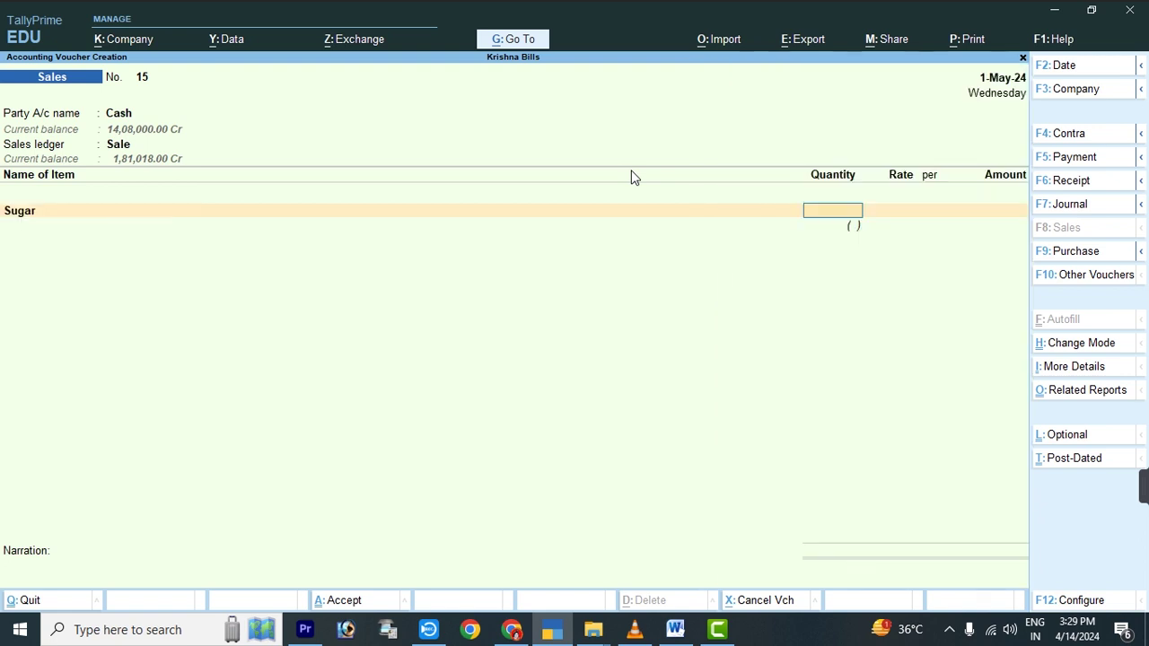
text(3.2)
key(Return)
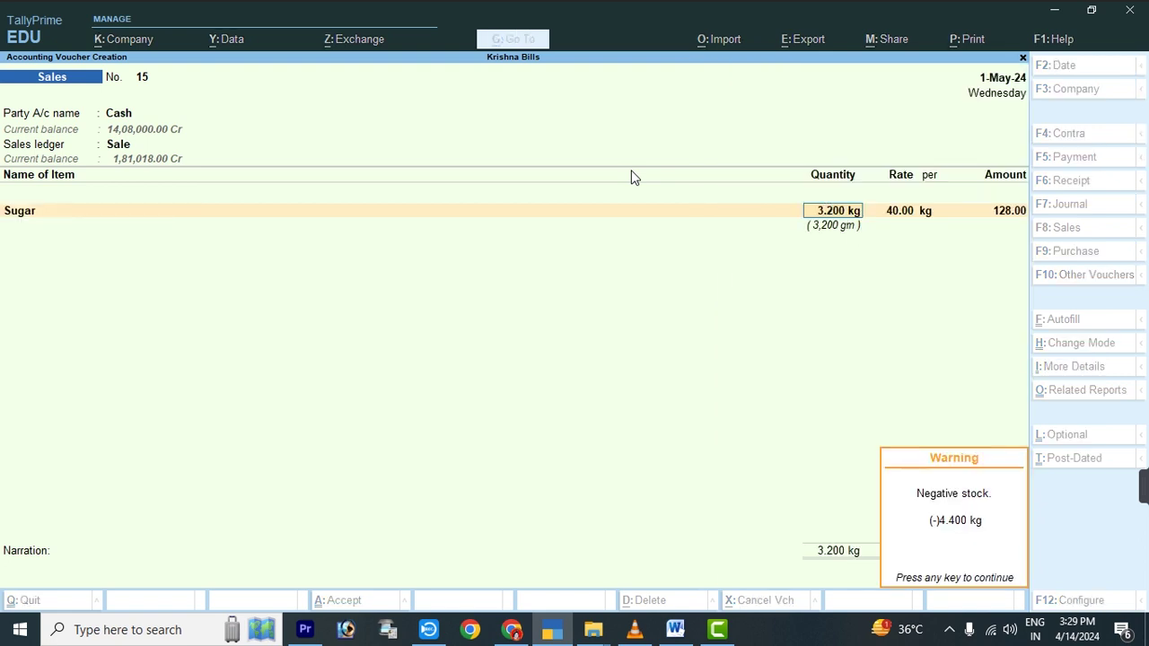
key(Return)
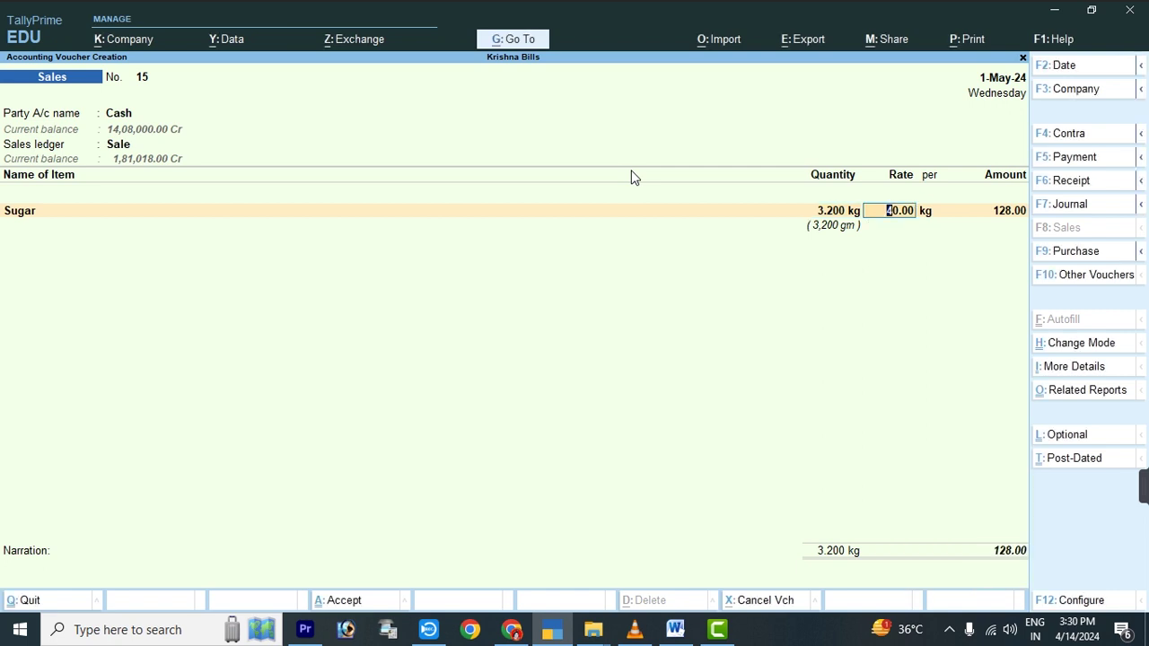
Step: Open the Sugar item for alteration from the voucher line and bring up its standard rates
key(BackSpace)
key(BackSpace)
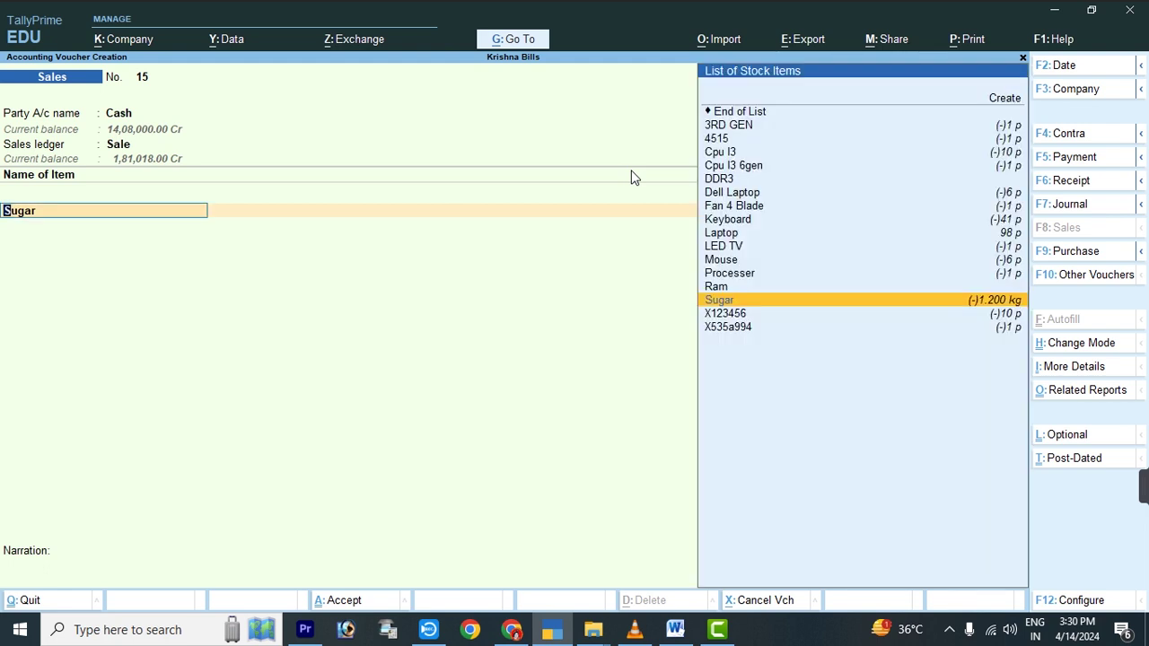
key(ctrl+Return)
key(Return)
key(Return)
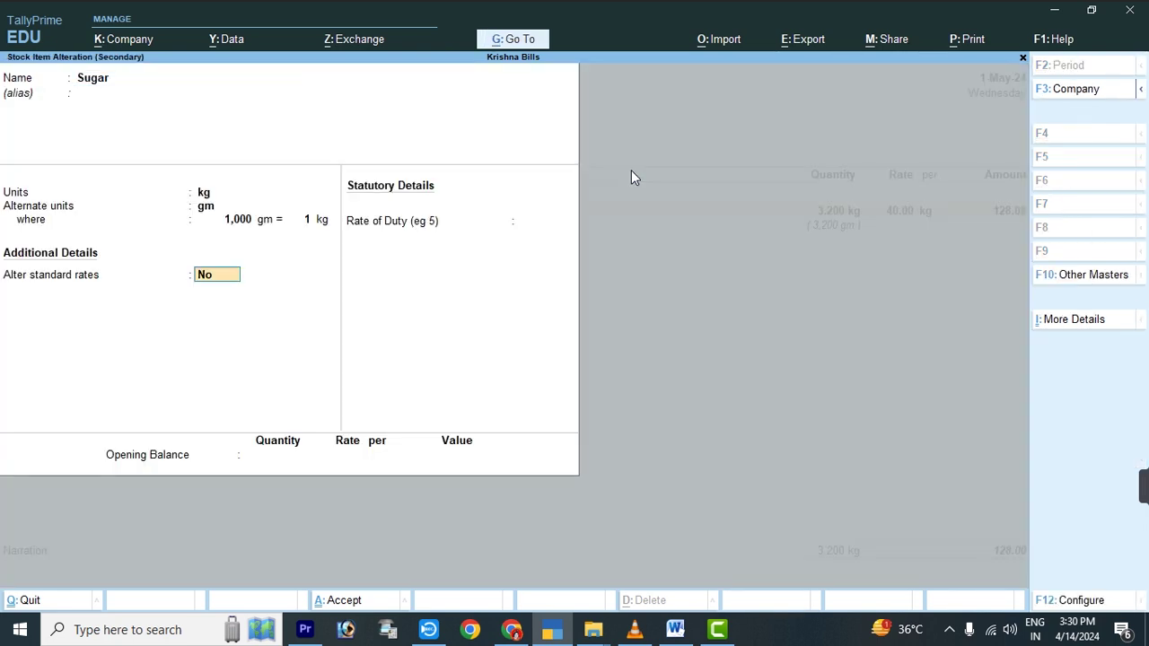
key(Return)
key(BackSpace)
key(y)
key(Return)
key(Return)
key(Return)
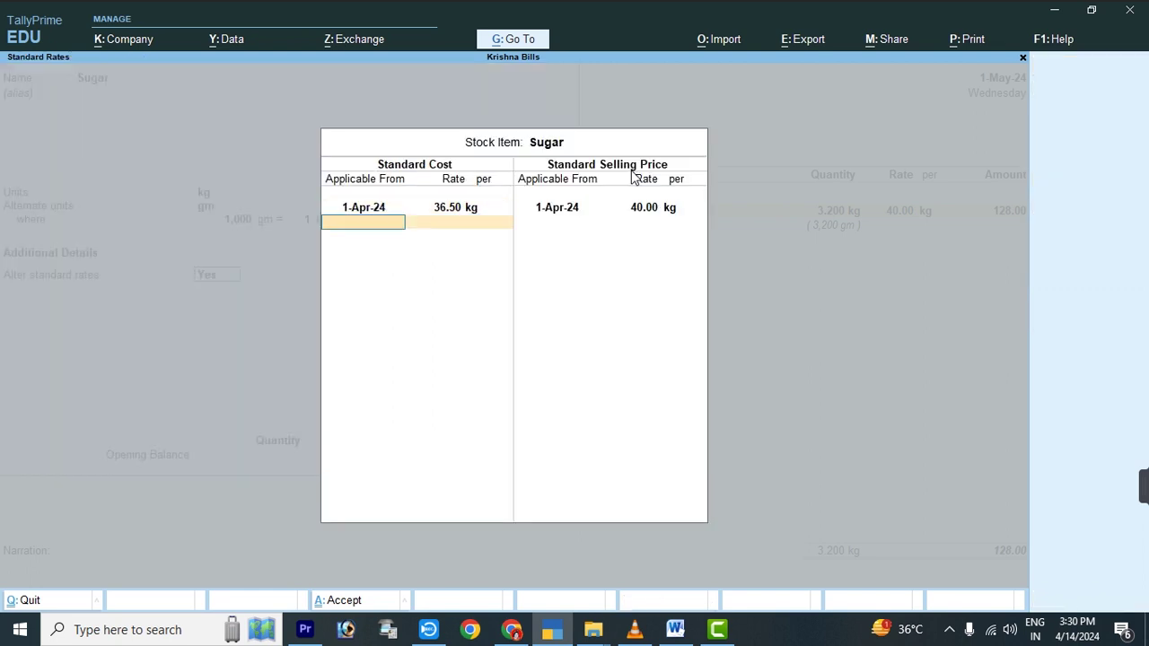
Step: Set Sugar's standard selling price to 43 per kg from 1-Apr-24 and save the stock item
key(Return)
key(Return)
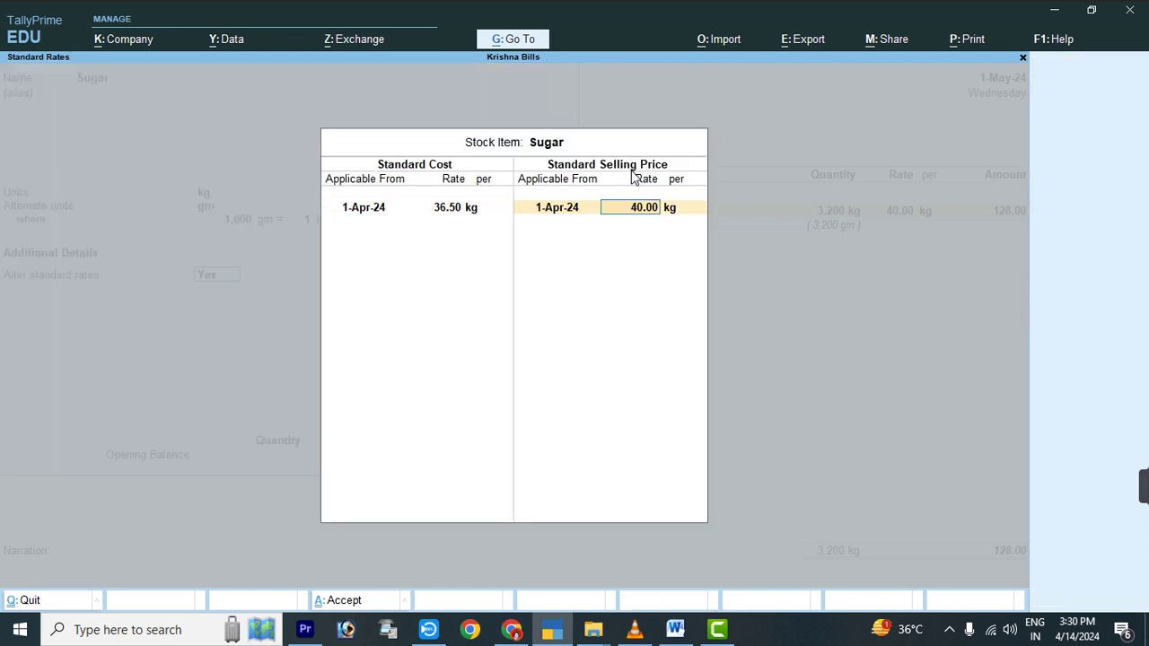
text(43)
key(Return)
key(Return)
key(Return)
key(Return)
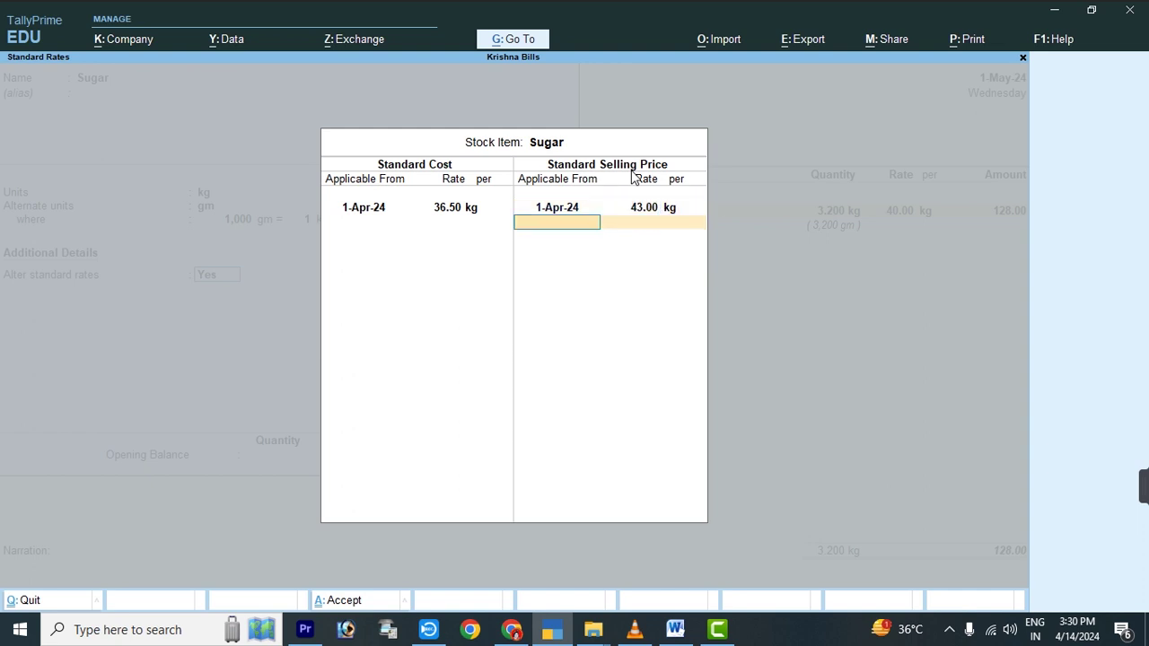
key(Return)
key(Return)
key(Return)
key(Return)
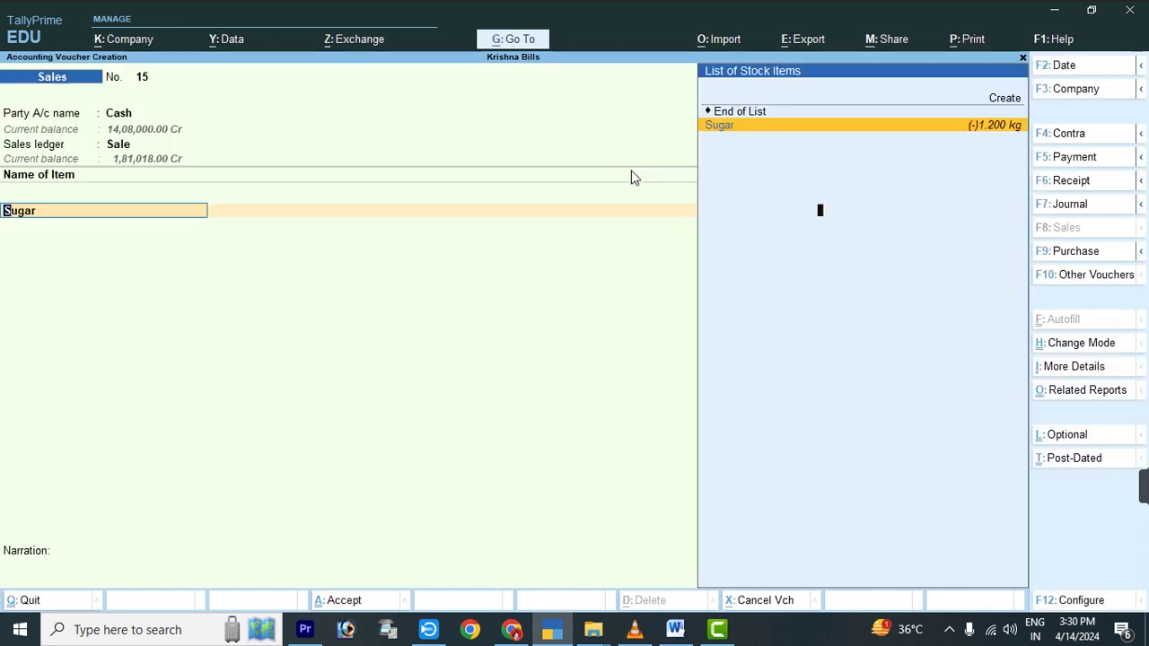
Step: Return to the rate on the Sugar line and discard the sales voucher without saving
key(Return)
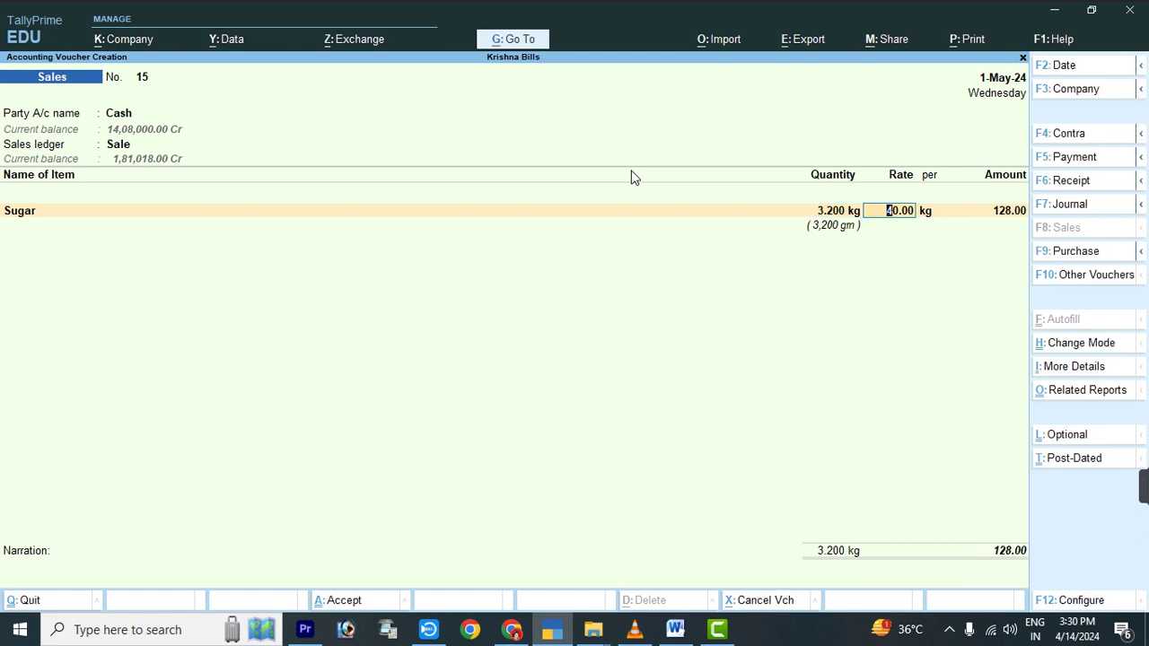
key(BackSpace)
key(Escape)
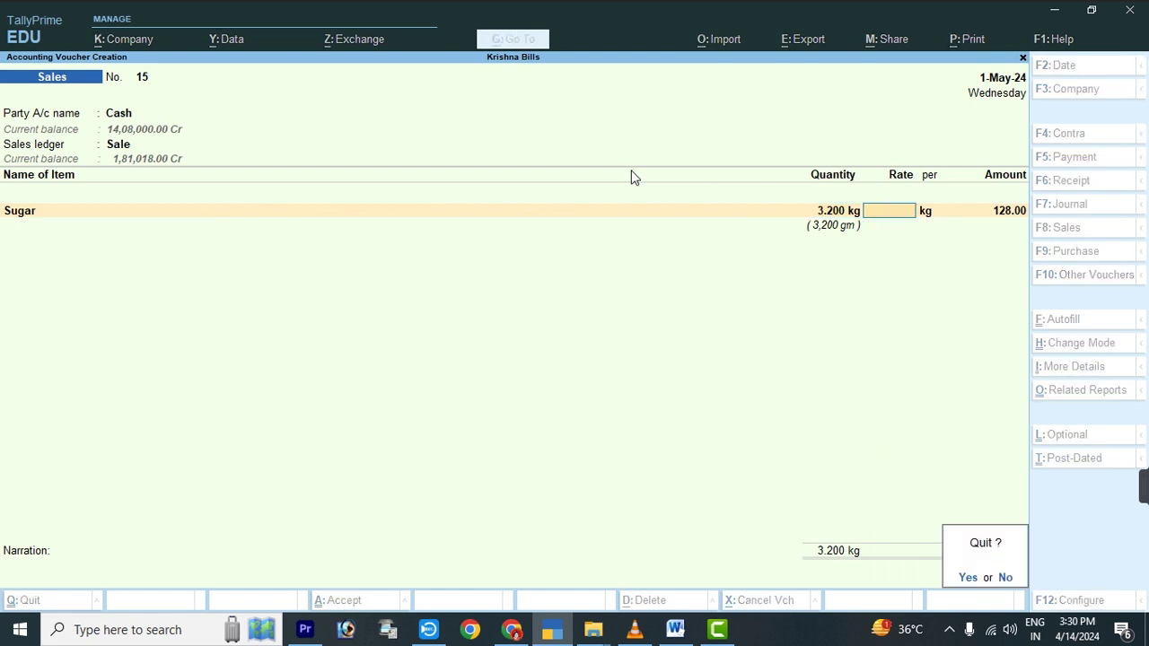
key(Return)
key(Return)
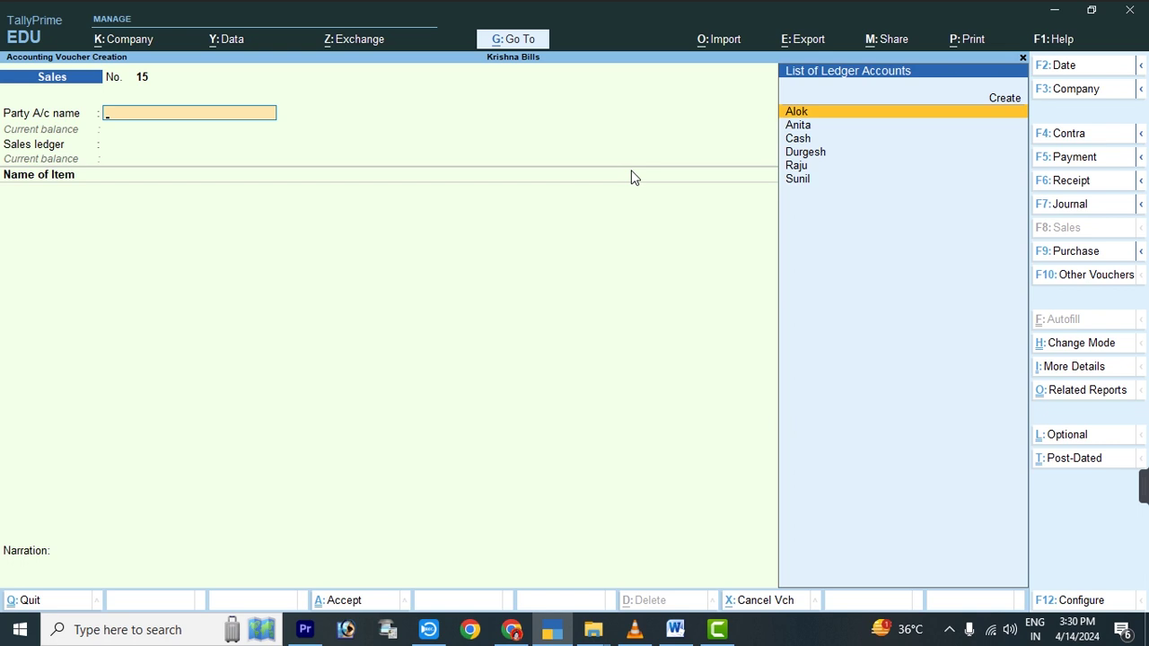
Step: Start the sales voucher again with Cash as the party and Sale as the sales ledger, without dispatch details
key(Down)
key(Down)
key(Return)
key(Return)
key(Return)
key(Return)
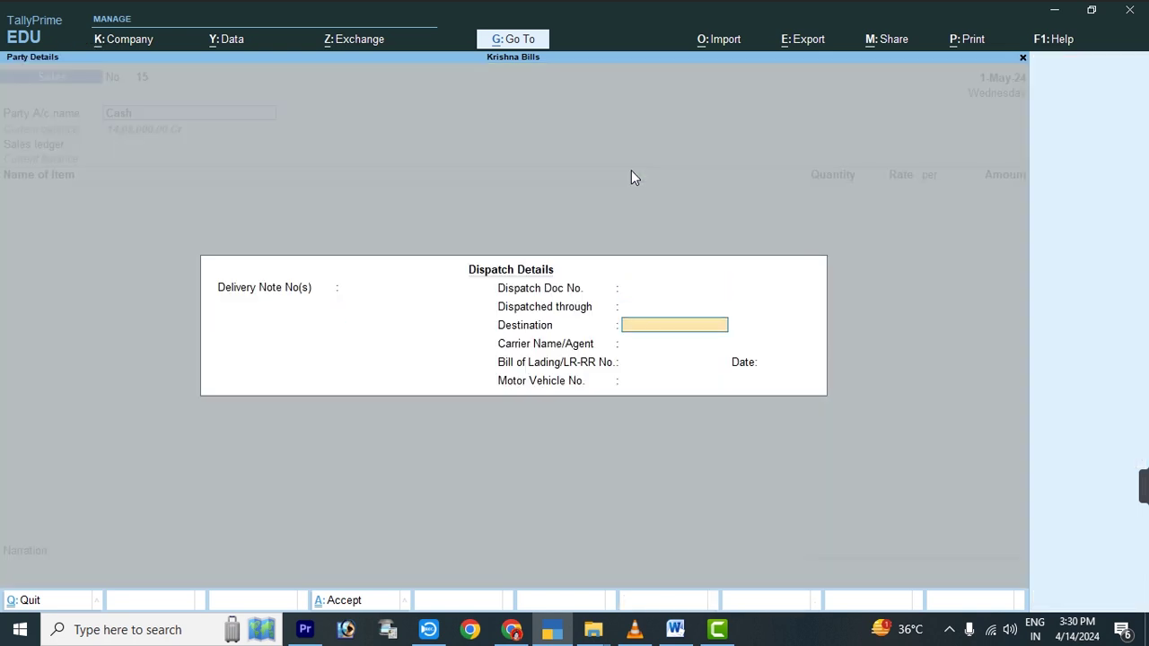
key(Return)
key(Return)
key(Return)
key(Return)
key(Return)
key(Return)
key(Return)
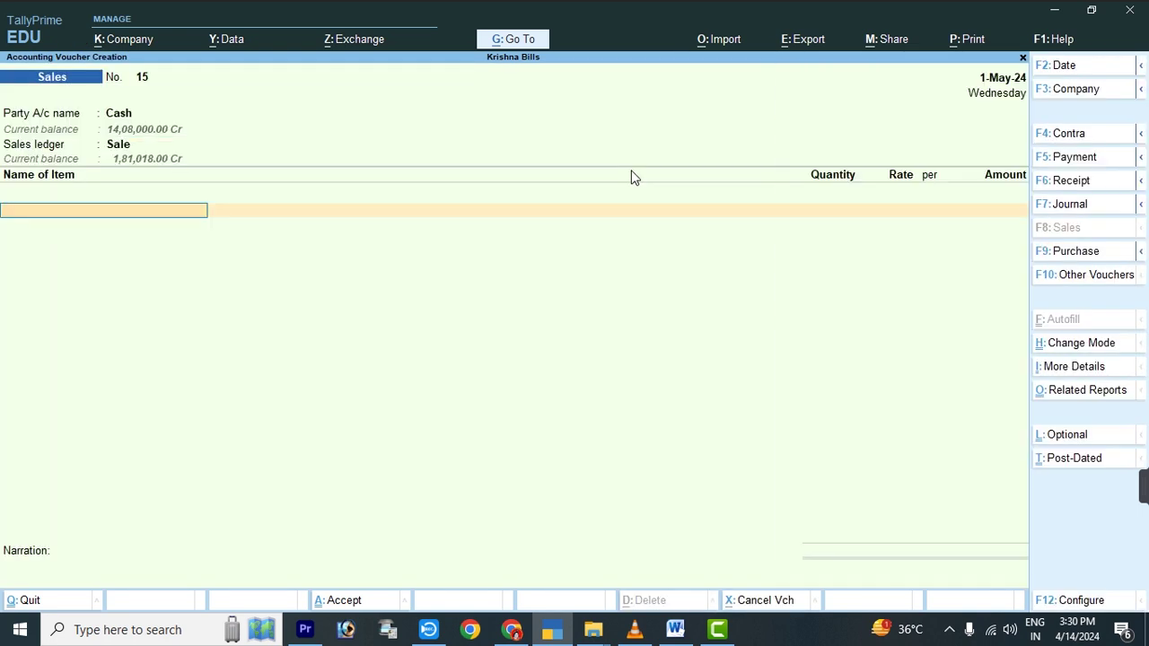
Step: Enter 3.2 kg of Sugar to check the rate filled in from the standard selling price, and leave the voucher
key(Return)
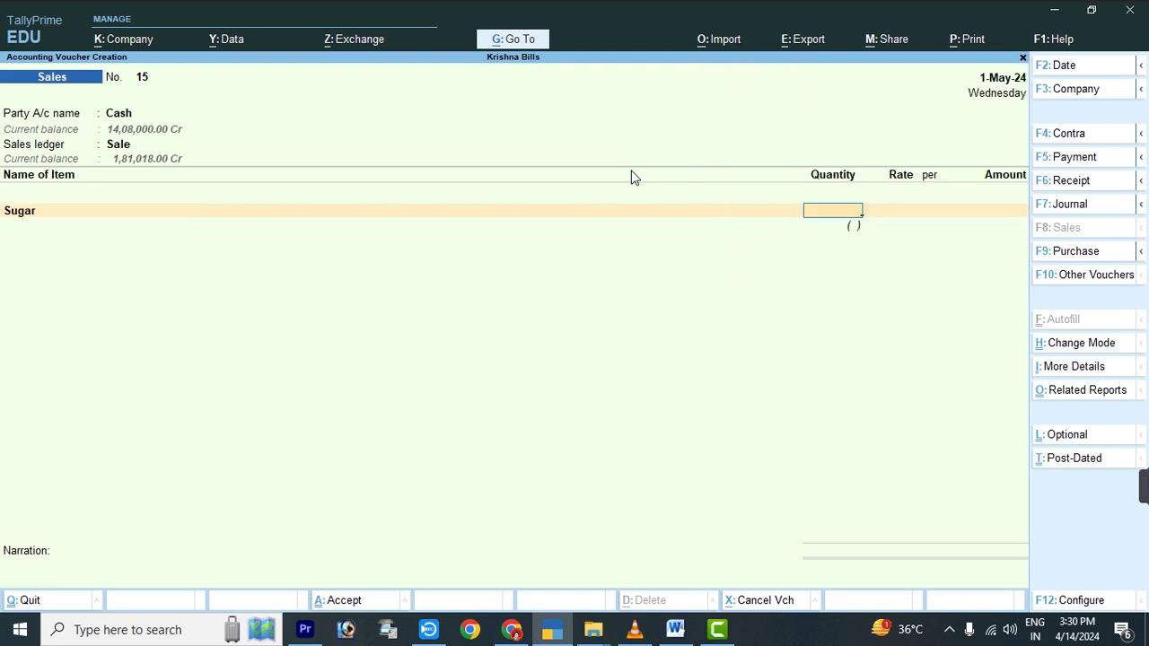
text(3.2)
key(Return)
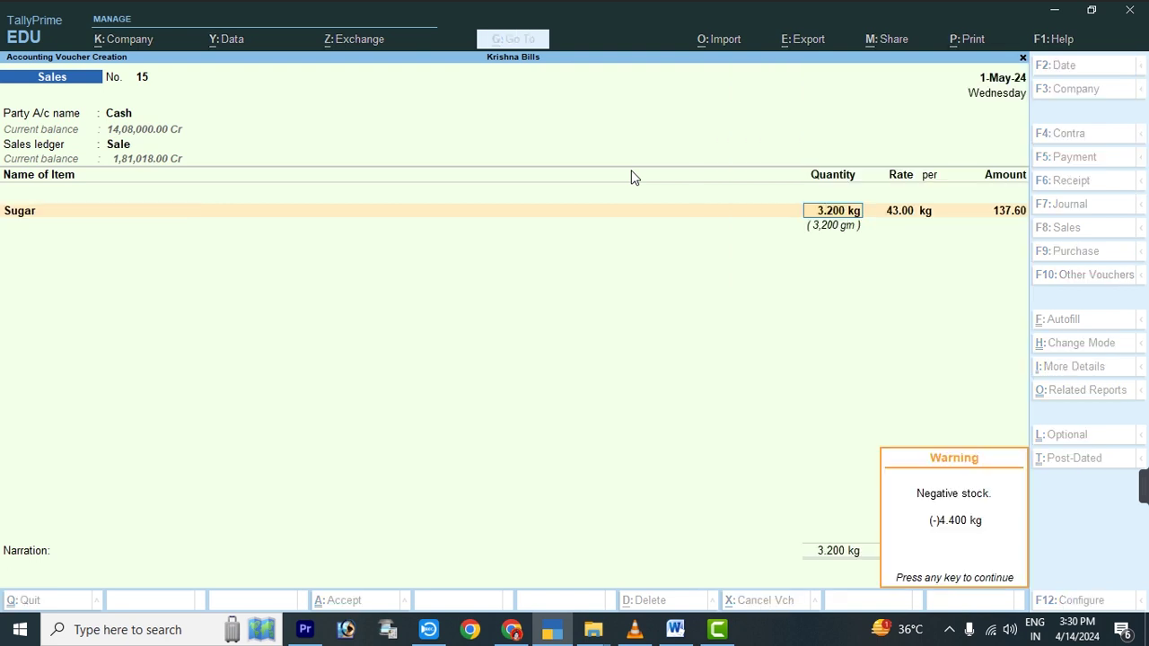
key(Return)
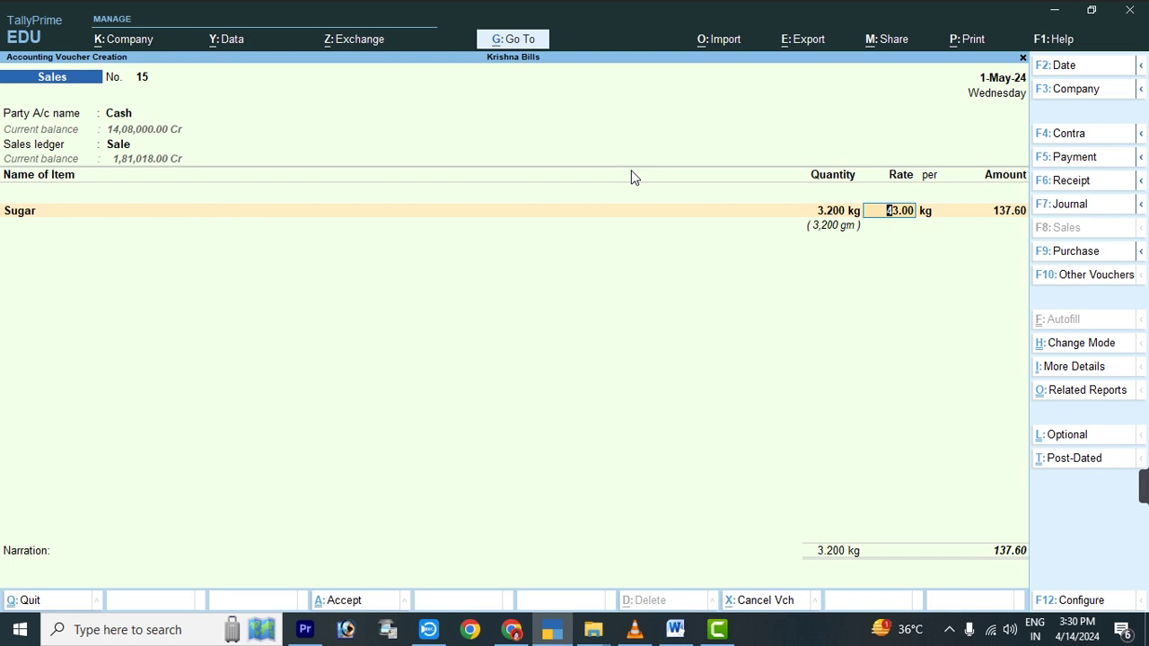
key(BackSpace)
key(Escape)
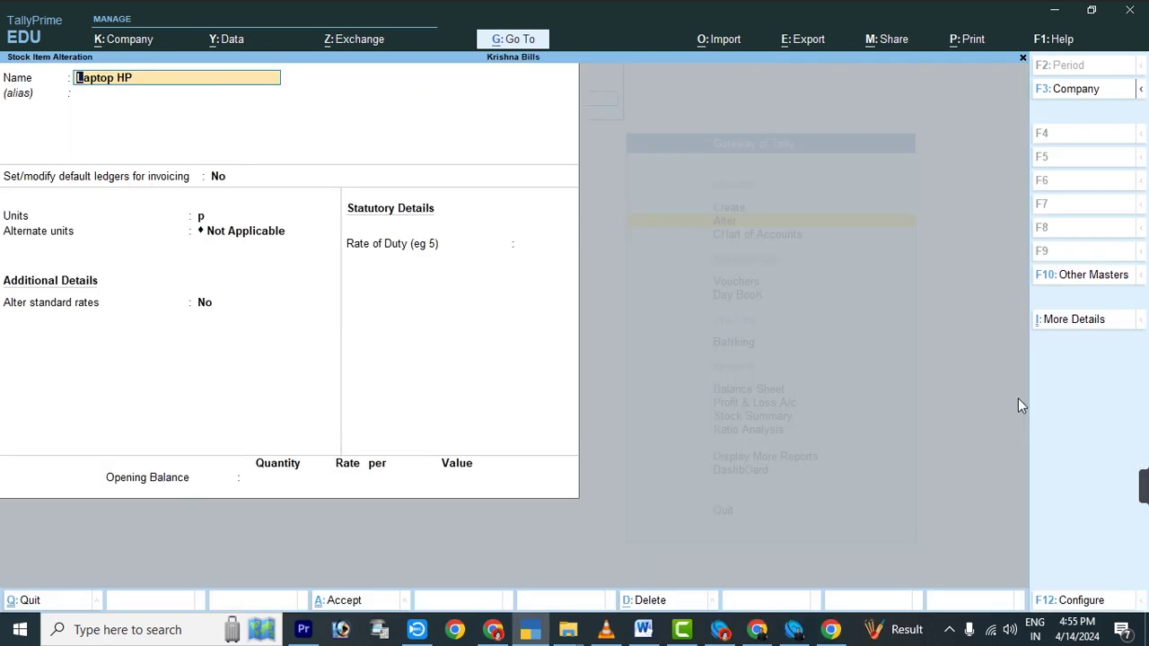
Step: Review the stock item configuration options down to the one for standard buying and selling rates
key(F12)
key(Down)
key(Down)
key(Down)
key(Down)
key(Down)
key(Down)
key(Down)
key(Down)
key(Down)
key(Down)
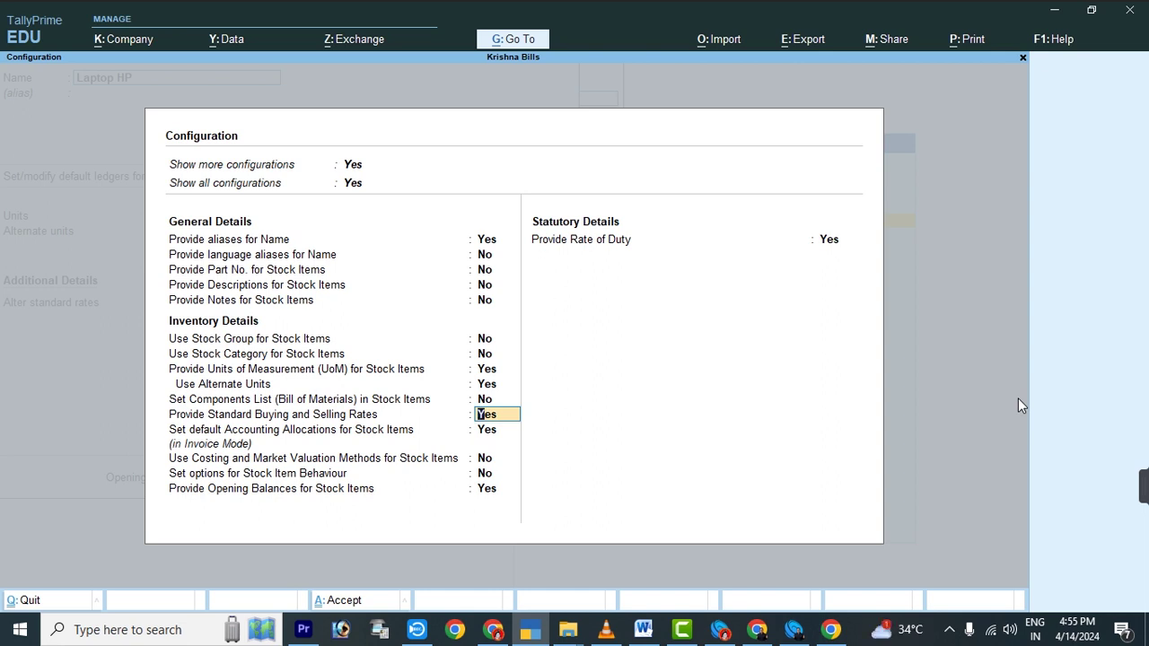
key(ctrl+a)
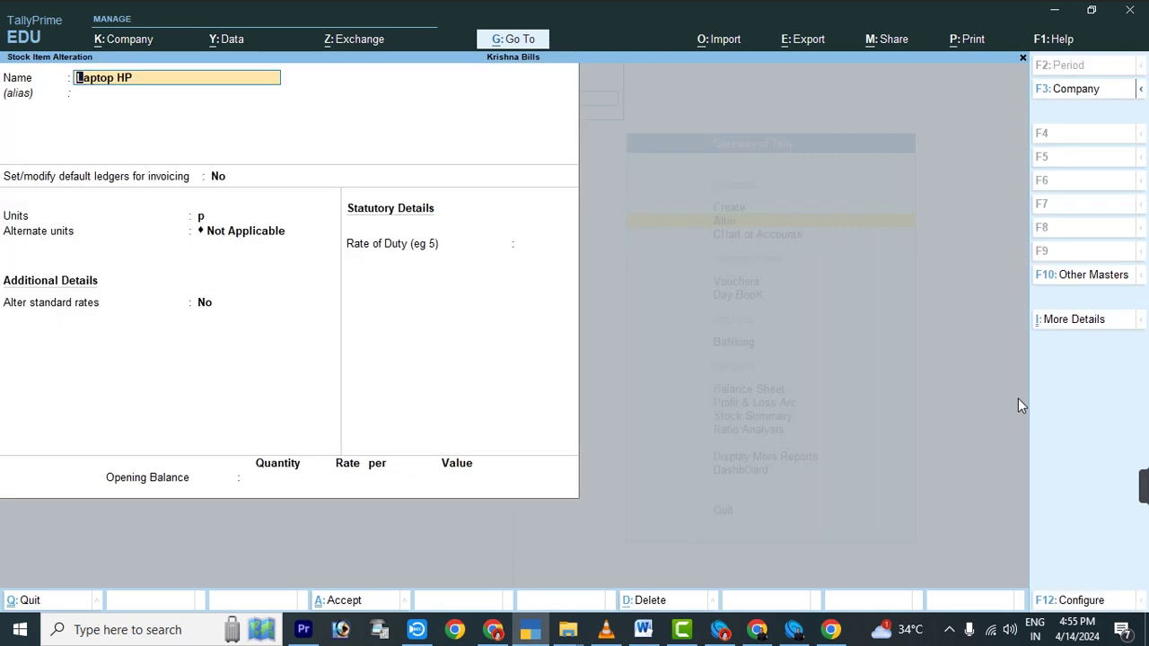
Step: Enable Goods and Services Tax (GST) in the company features, accept the existing registration details and save the features
key(F11)
key(Down)
key(Down)
key(Down)
key(Down)
key(Down)
key(Down)
key(Down)
key(Down)
key(Down)
key(Down)
key(Down)
key(Down)
key(Down)
key(Down)
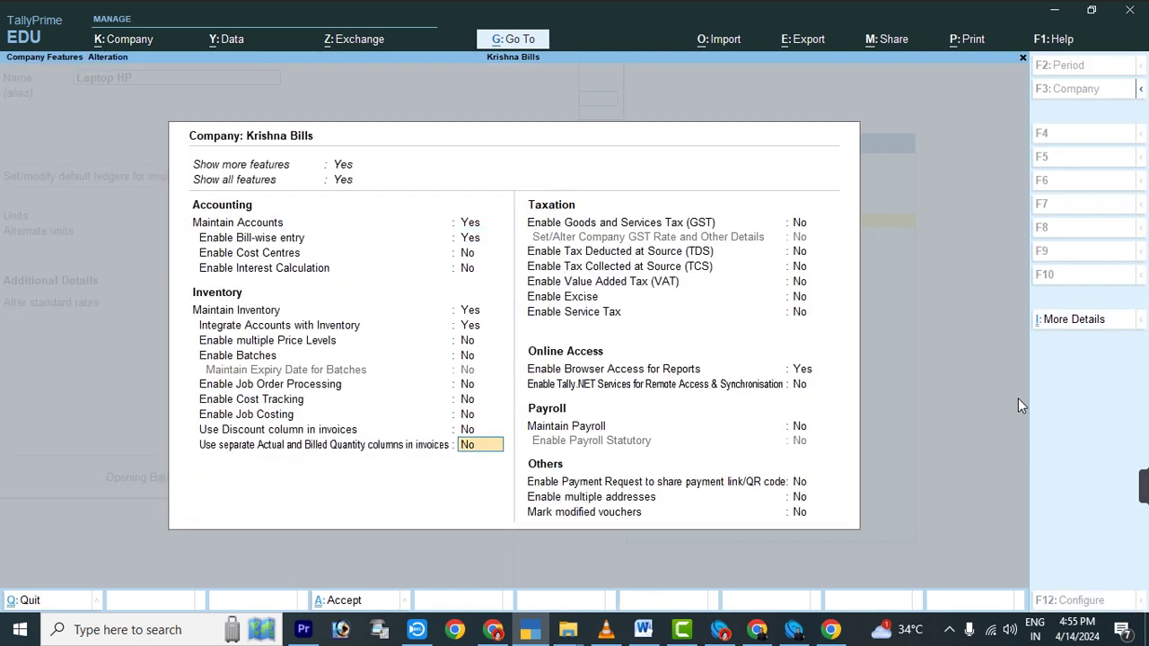
text(y)
key(Return)
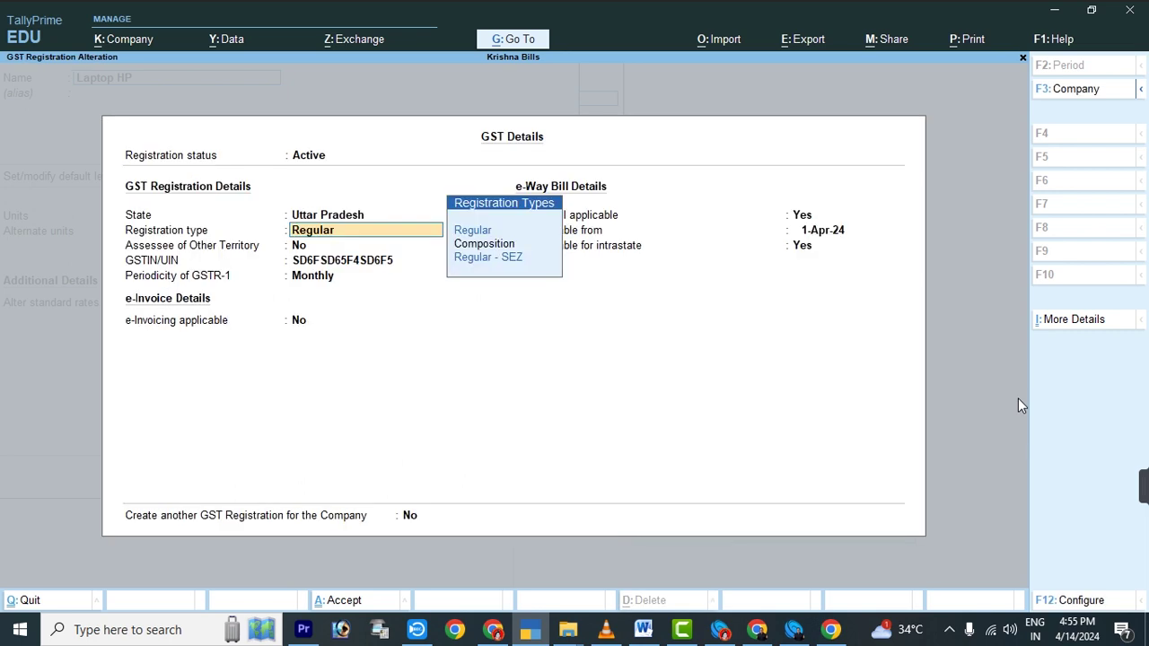
key(ctrl+a)
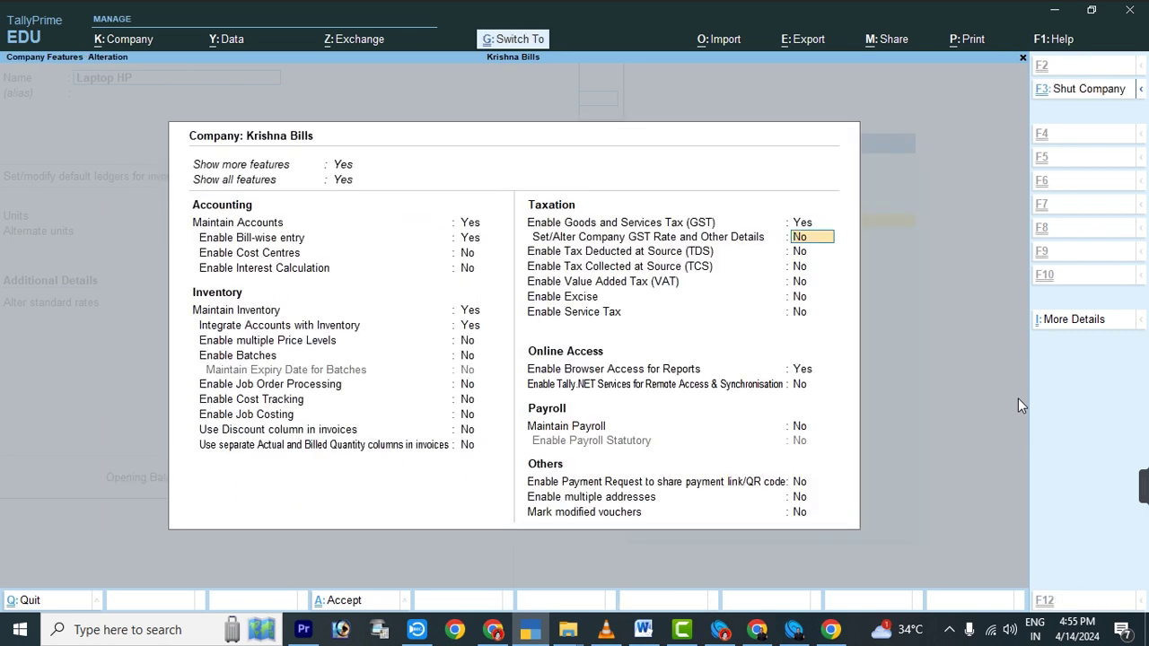
key(ctrl+a)
key(y)
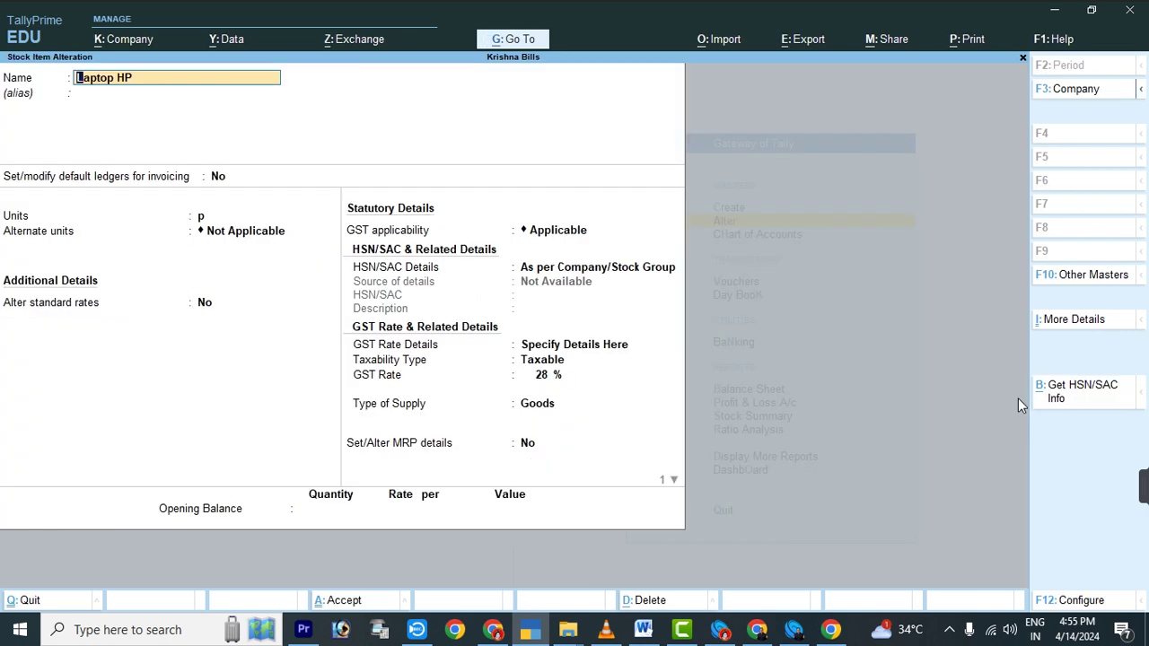
Step: In the stock item configuration, keep MRP details set to Yes and turn off default accounting allocations for stock items
key(F12)
key(Down)
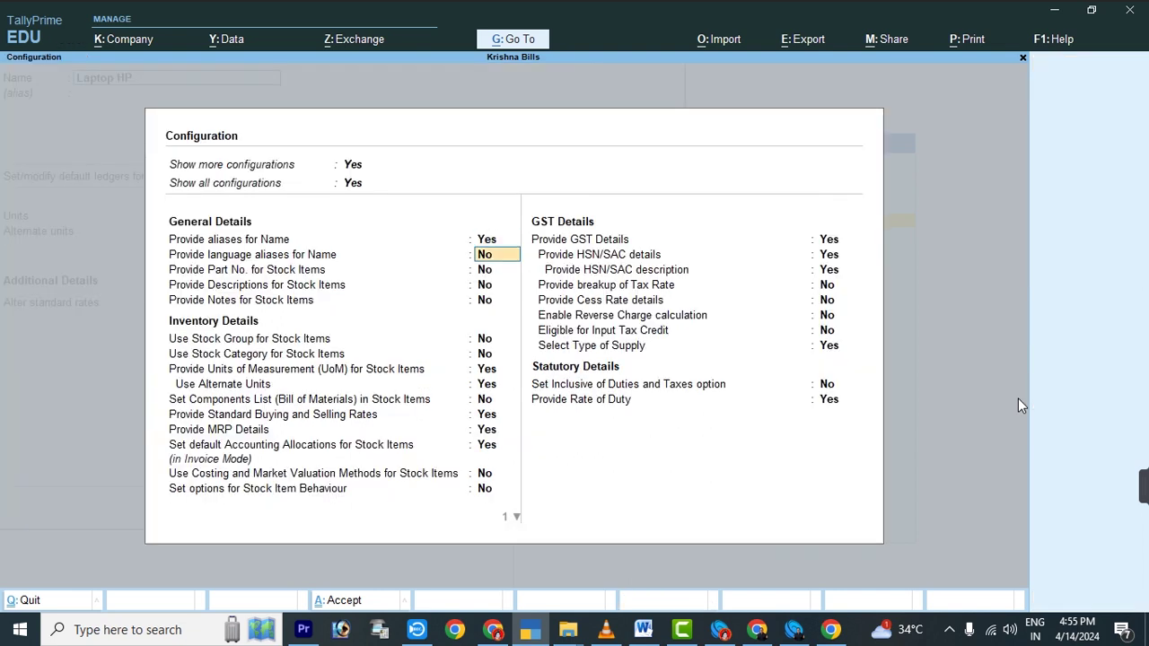
key(Down)
key(Down)
key(Down)
key(Down)
key(Down)
key(Down)
key(Down)
key(Down)
key(Down)
key(Down)
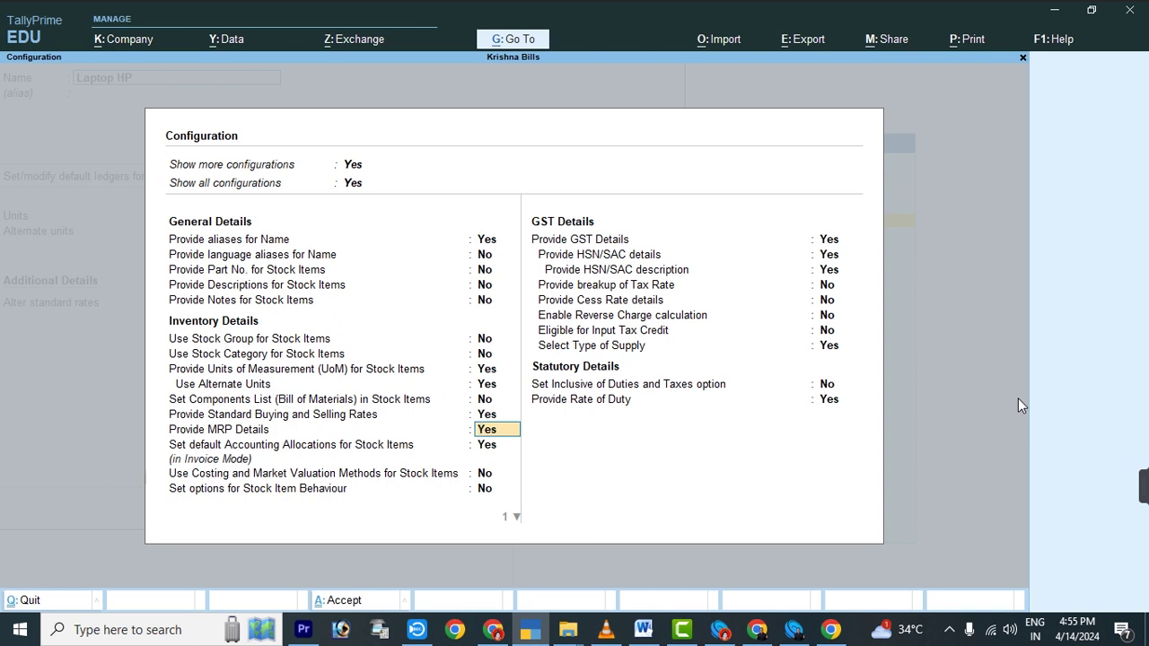
key(ctrl+a)
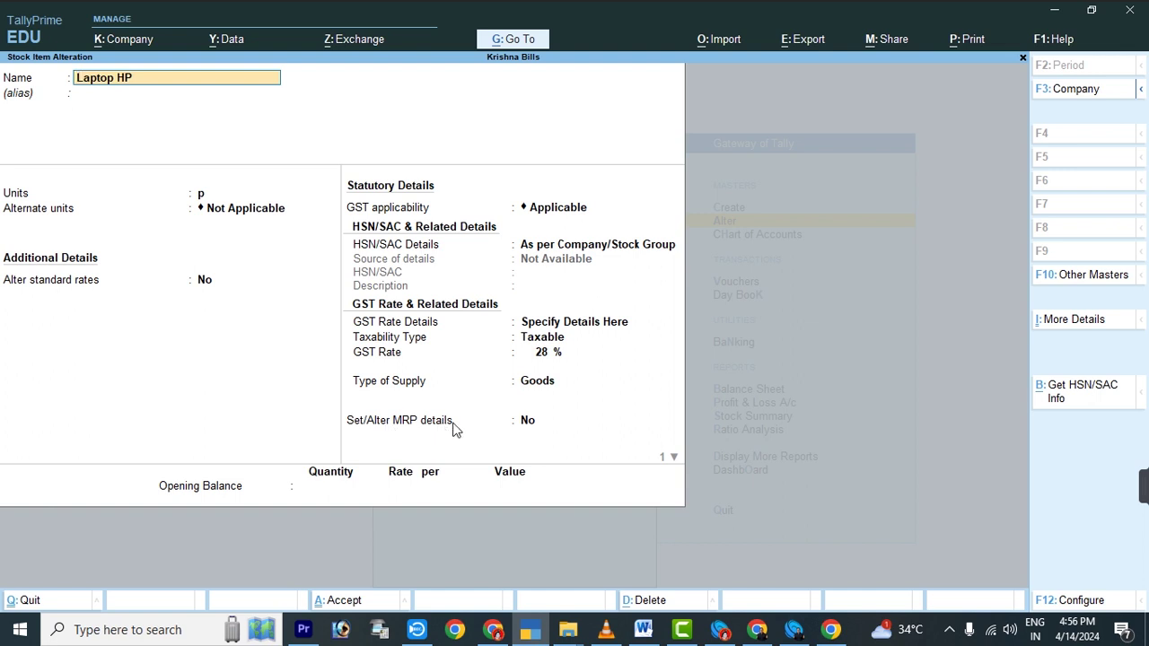
Step: Set Laptop HP's MRP rate to 25000, allow MRP modification in vouchers, save the stock item and leave master alteration
key(Return)
key(Return)
key(Return)
key(Return)
key(Return)
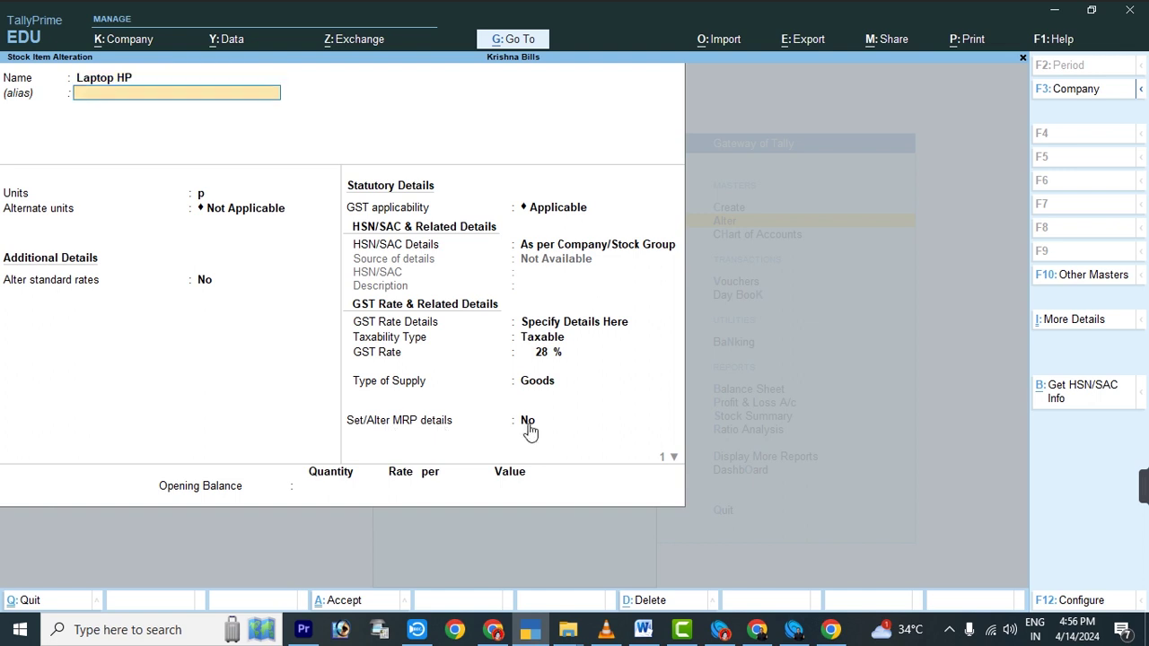
key(Return)
key(Return)
key(Return)
key(Return)
key(Return)
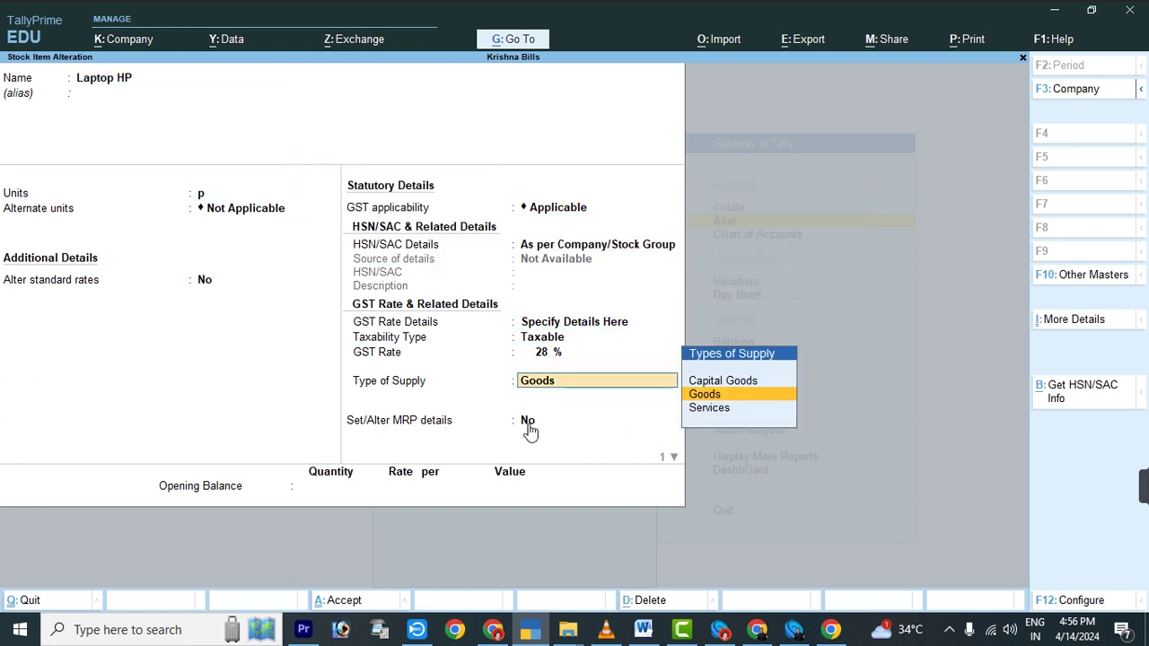
text(y)
key(Return)
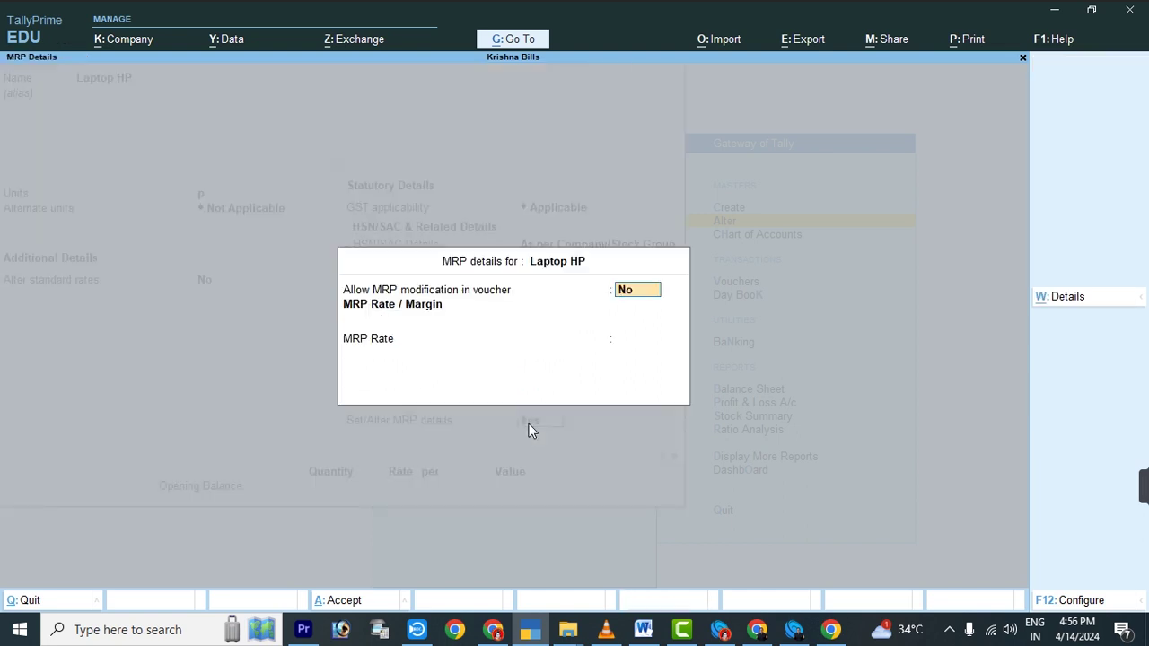
text(y)
key(Return)
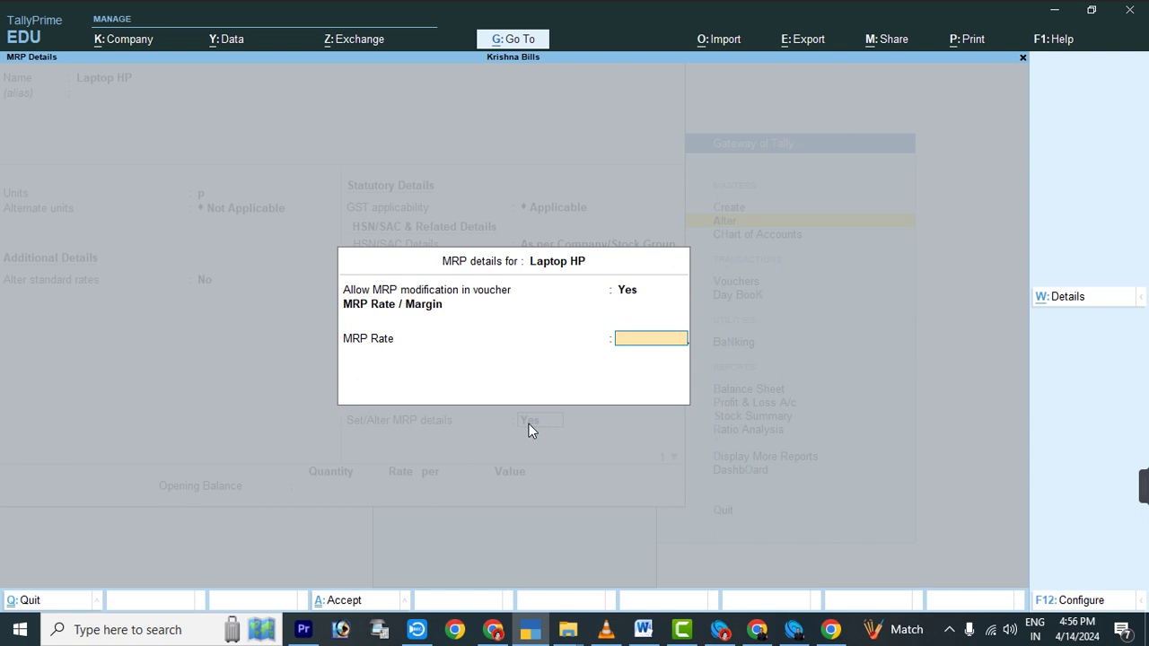
text(25000)
key(Return)
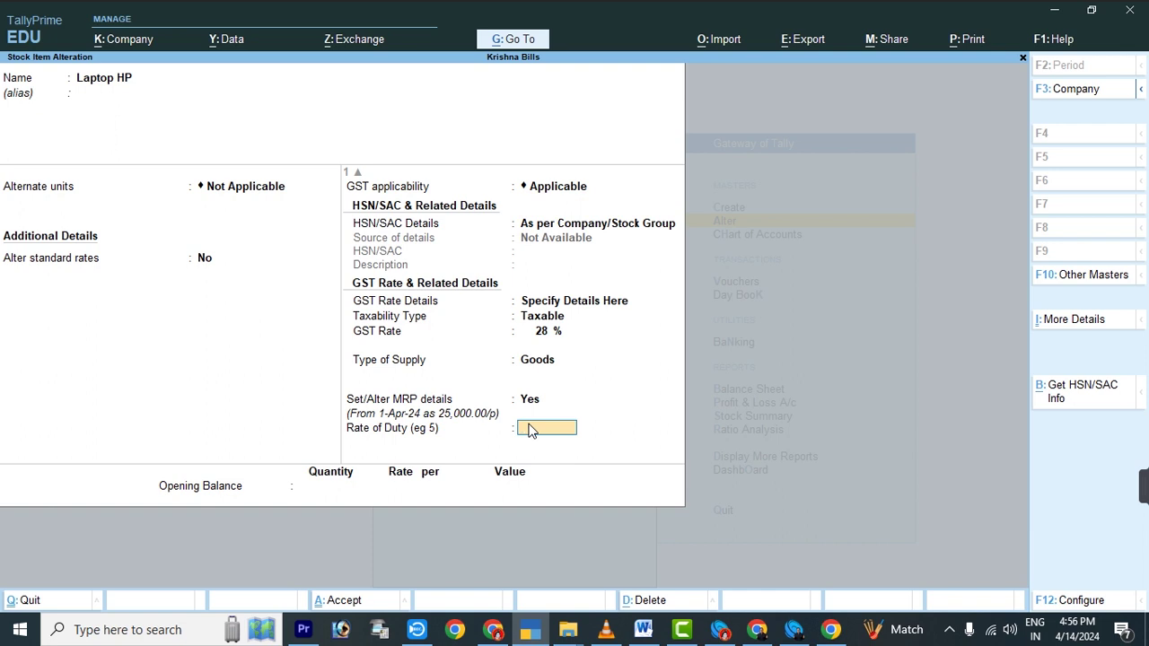
key(Return)
key(Return)
key(Return)
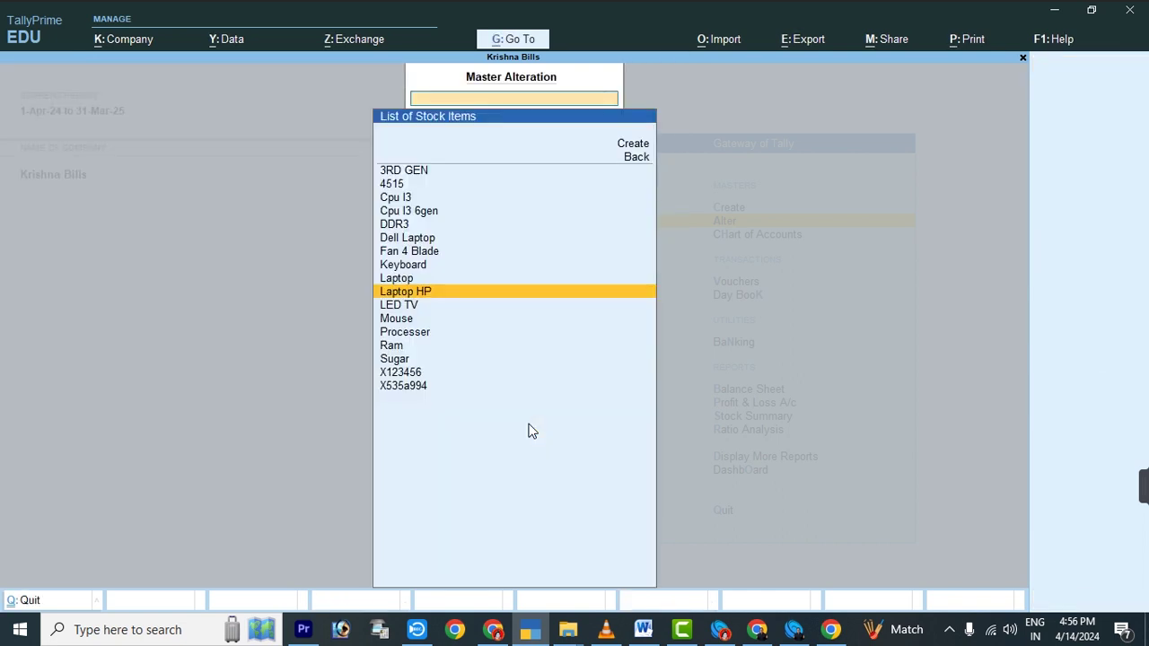
key(Escape)
key(Escape)
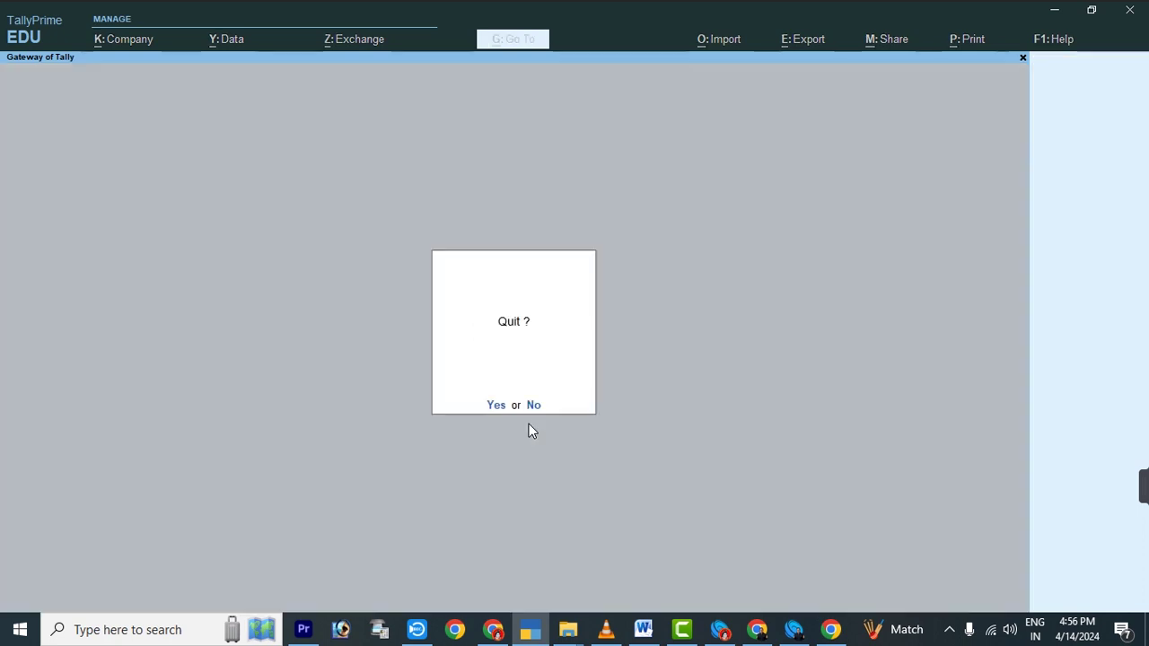
key(Escape)
Step: Start a sales voucher for the suggested customer with Sale as the sales ledger, leaving dispatch details blank and accepting the party details
key(Down)
key(Down)
key(Up)
key(Down)
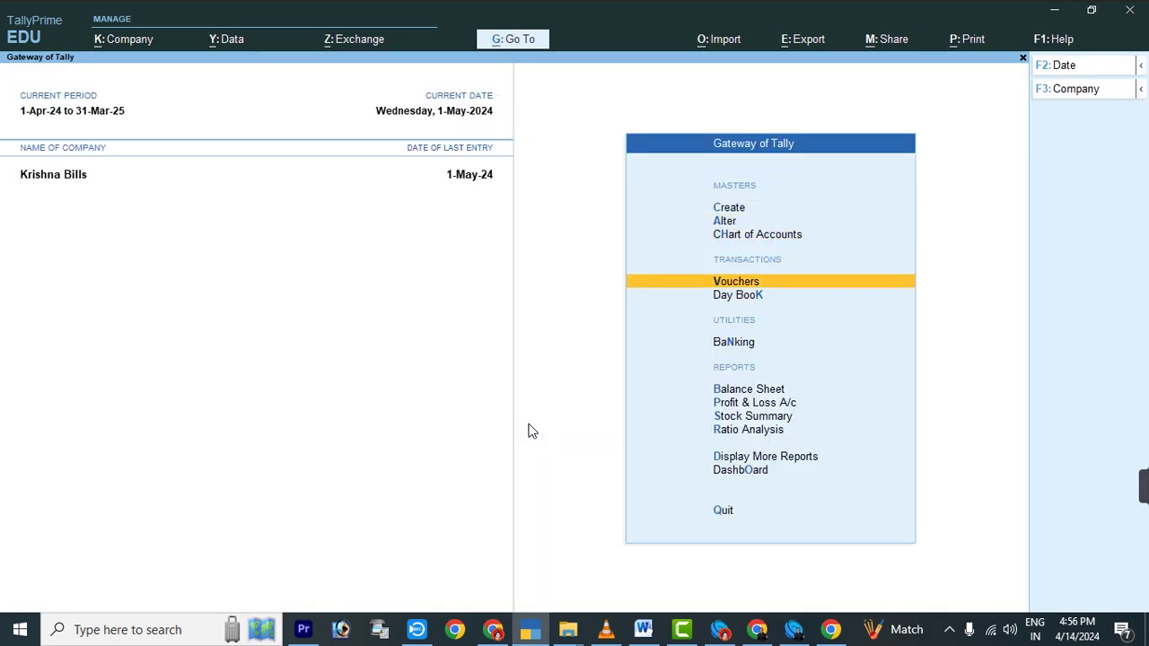
key(Return)
key(Return)
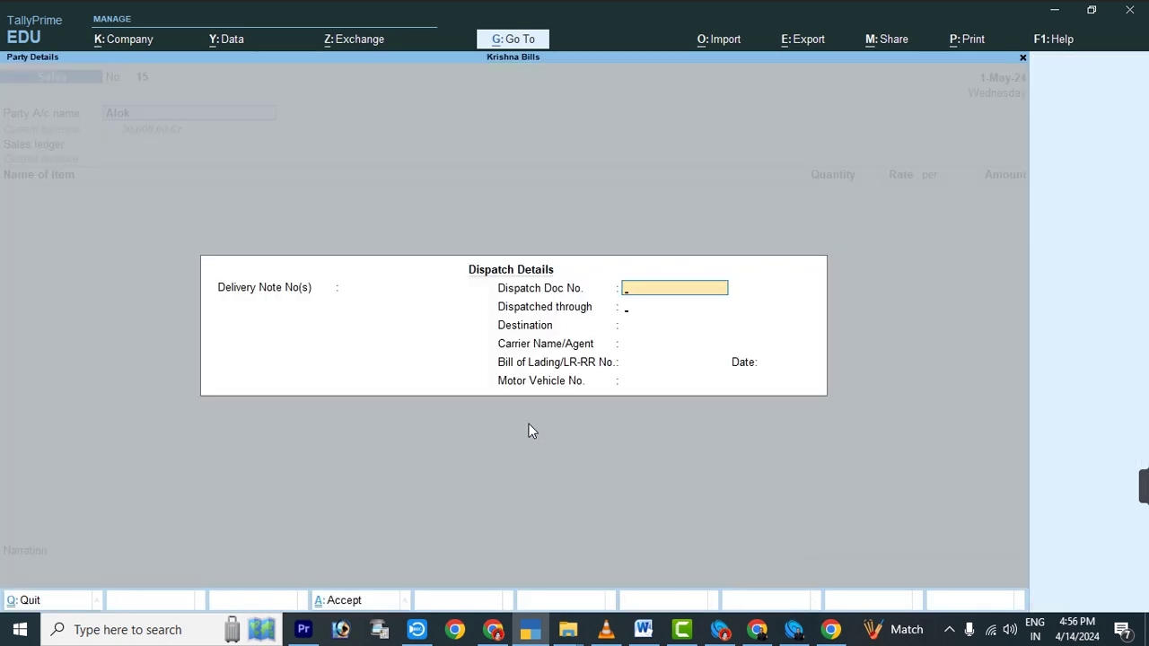
key(Return)
key(Return)
key(Return)
key(Return)
key(Return)
key(Return)
key(Return)
key(Return)
key(Return)
key(Return)
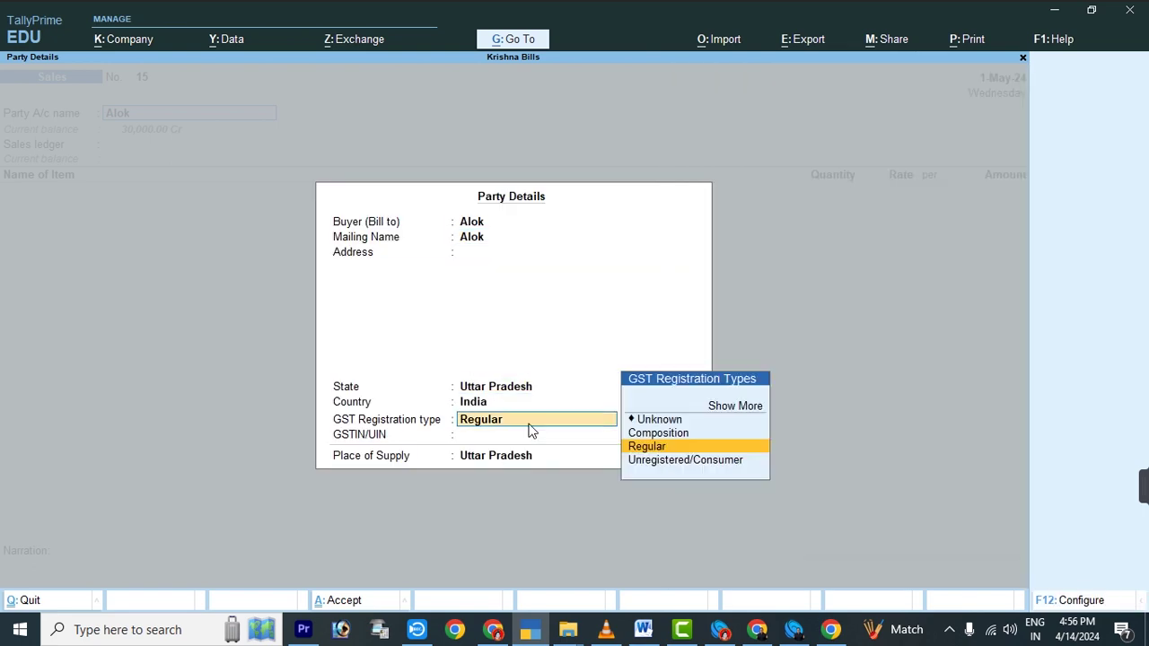
key(Return)
key(Return)
key(Return)
key(Return)
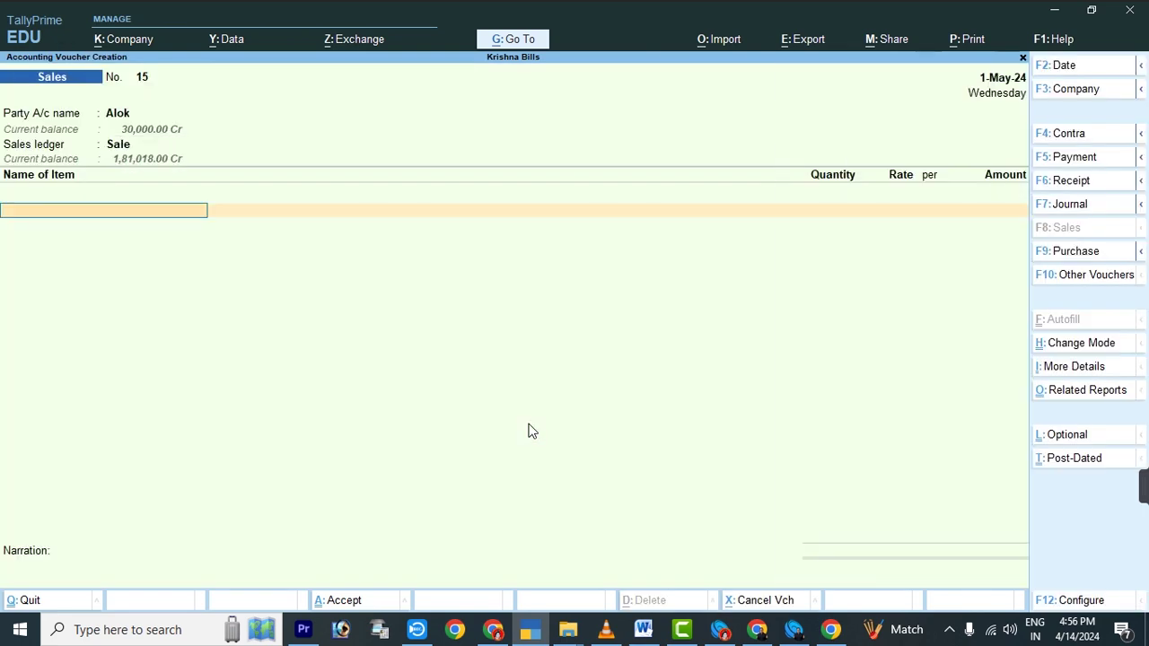
Step: Add Laptop HP to the sales voucher with its MRP accepted, a quantity of 1 and a rate of 25000
key(Down)
key(Down)
key(Down)
key(Down)
key(Down)
key(Down)
key(Down)
key(Down)
key(Down)
key(Down)
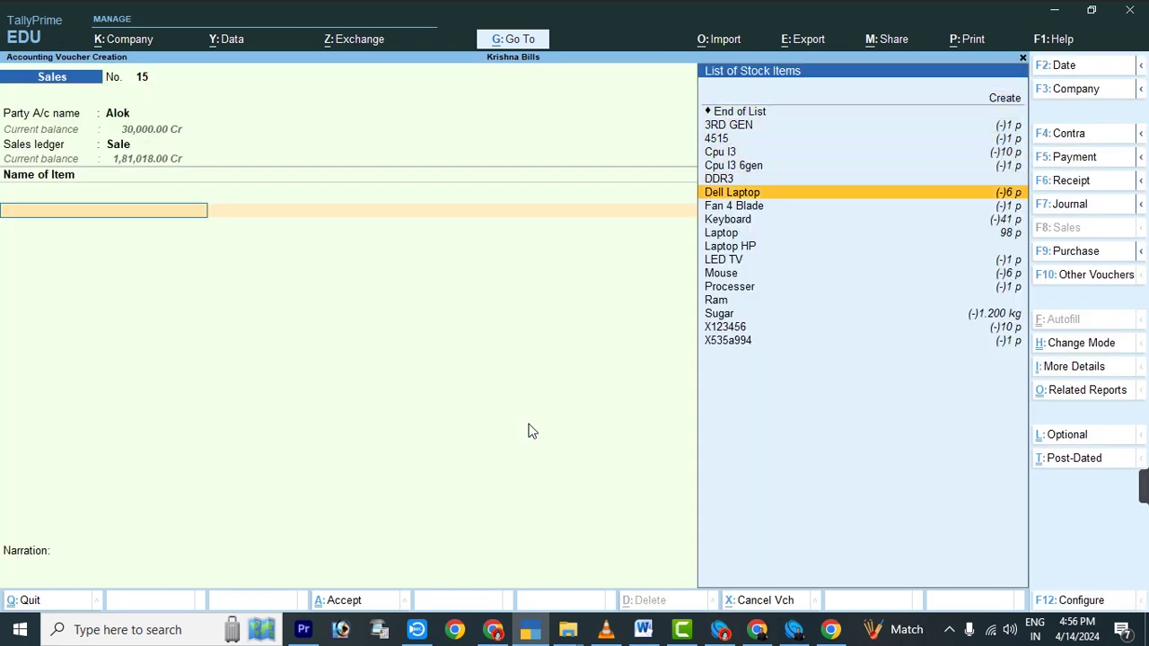
key(Return)
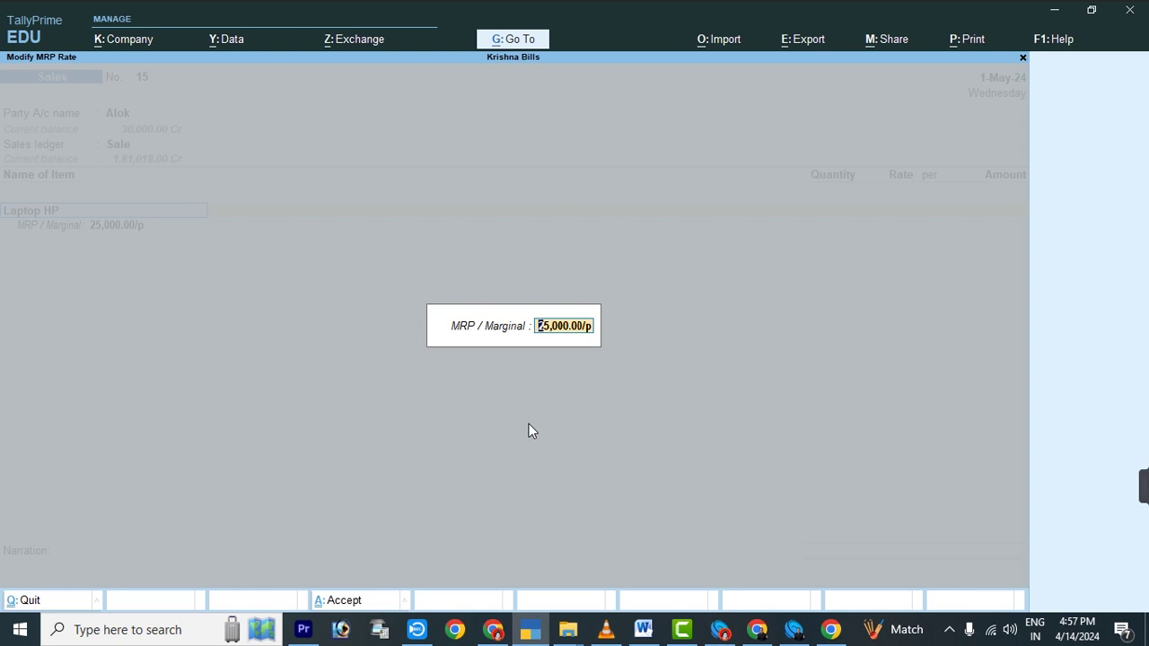
key(Return)
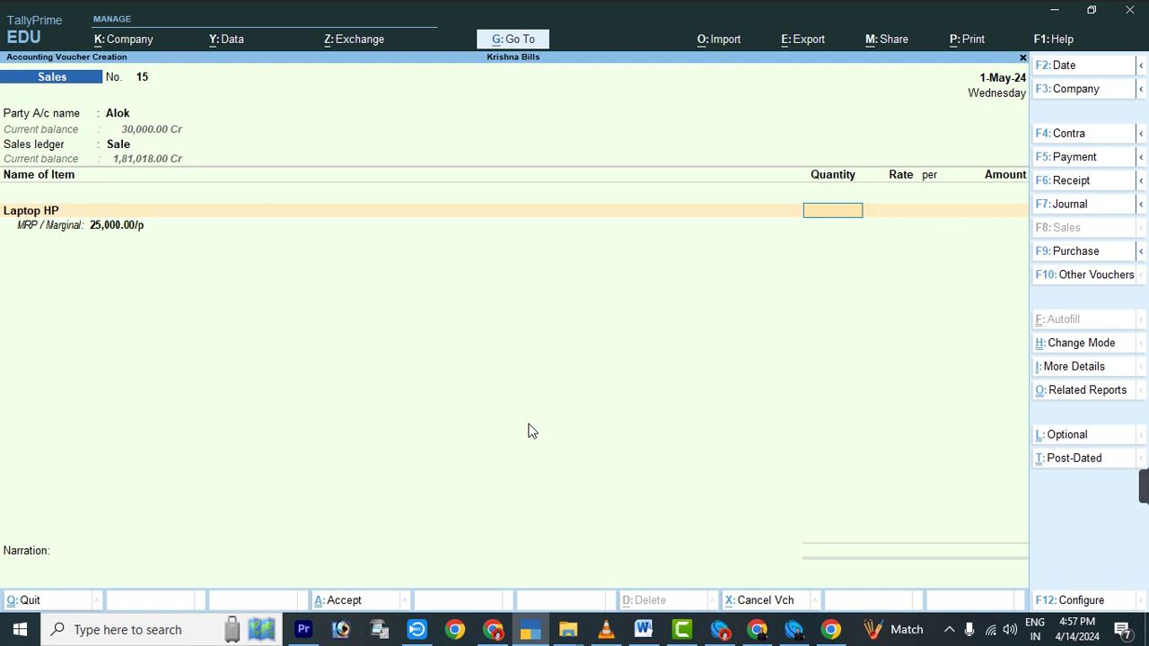
text(1)
key(Return)
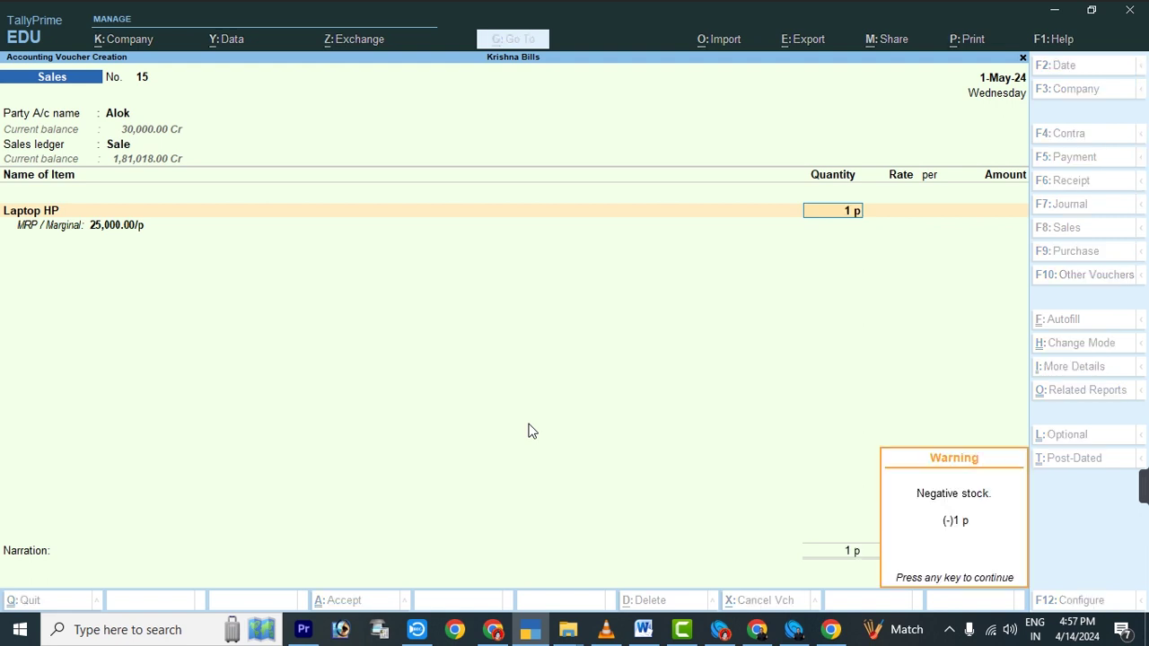
key(Return)
text(25000)
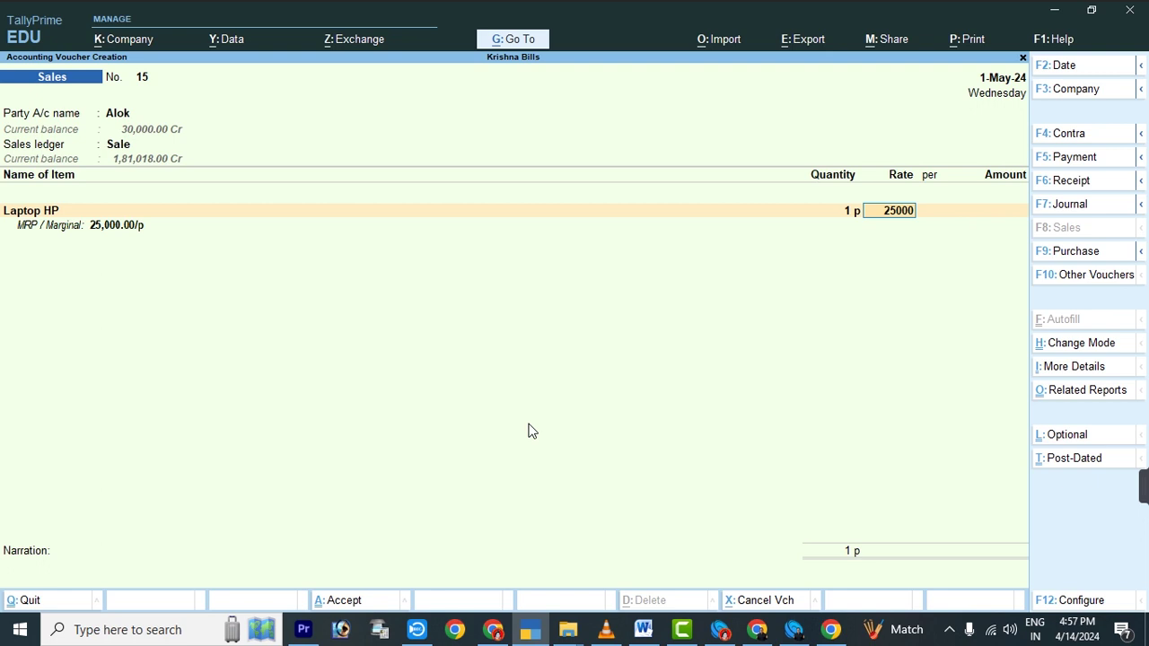
key(Return)
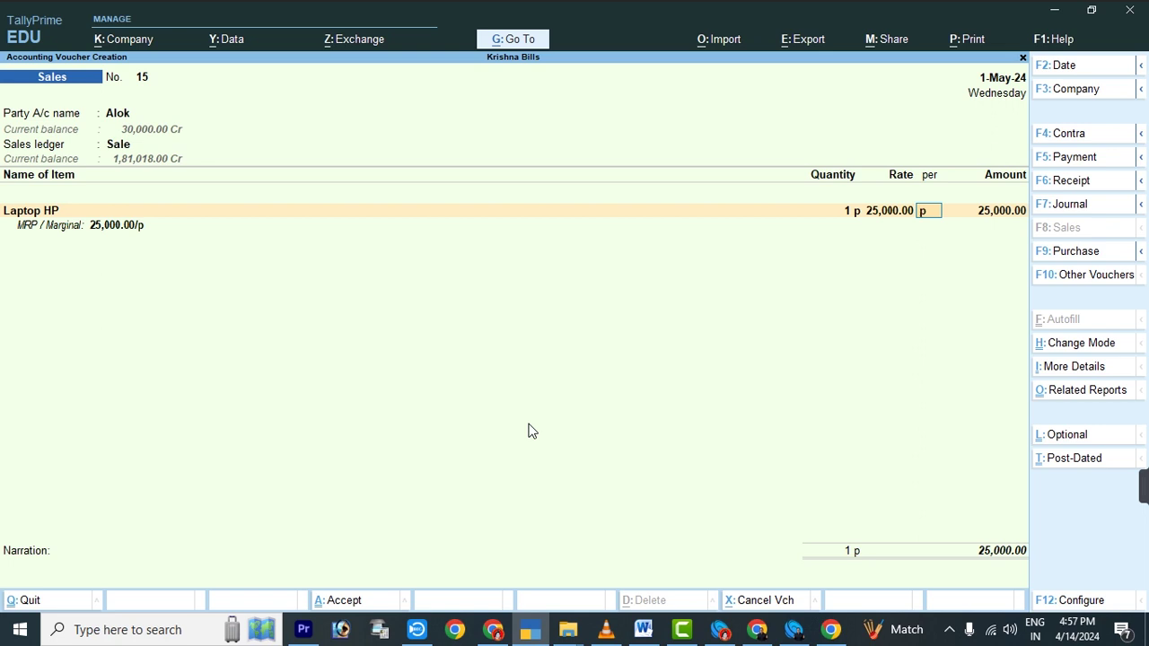
Step: Return to the item name on the voucher line and open Laptop HP for alteration
key(BackSpace)
key(BackSpace)
key(BackSpace)
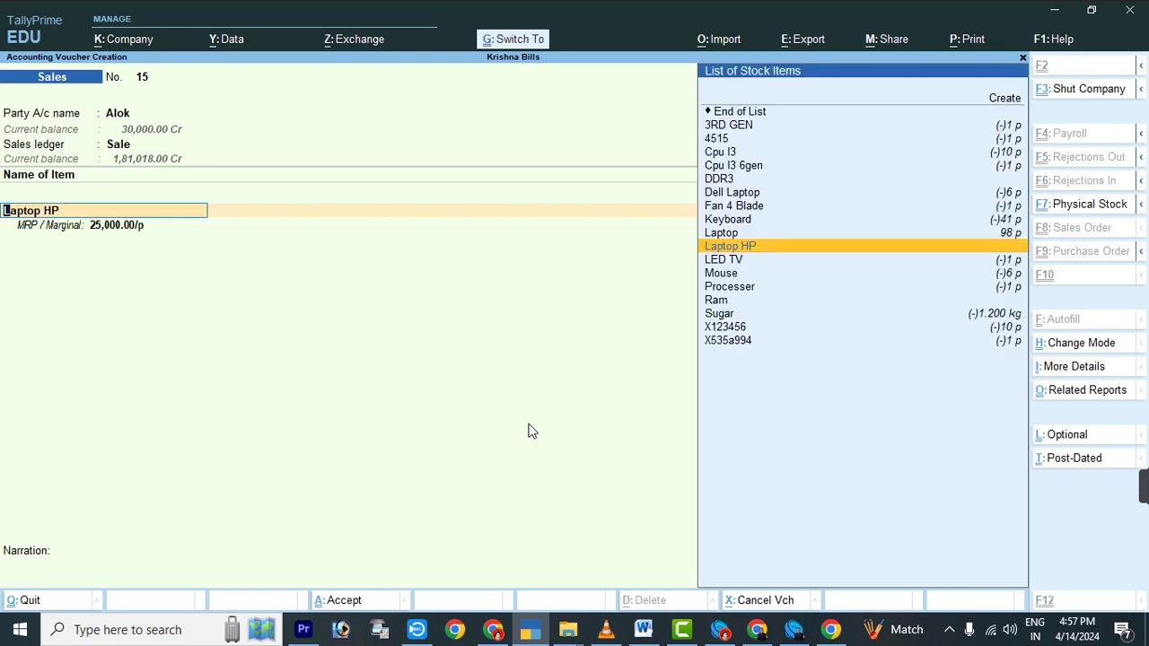
key(ctrl+Return)
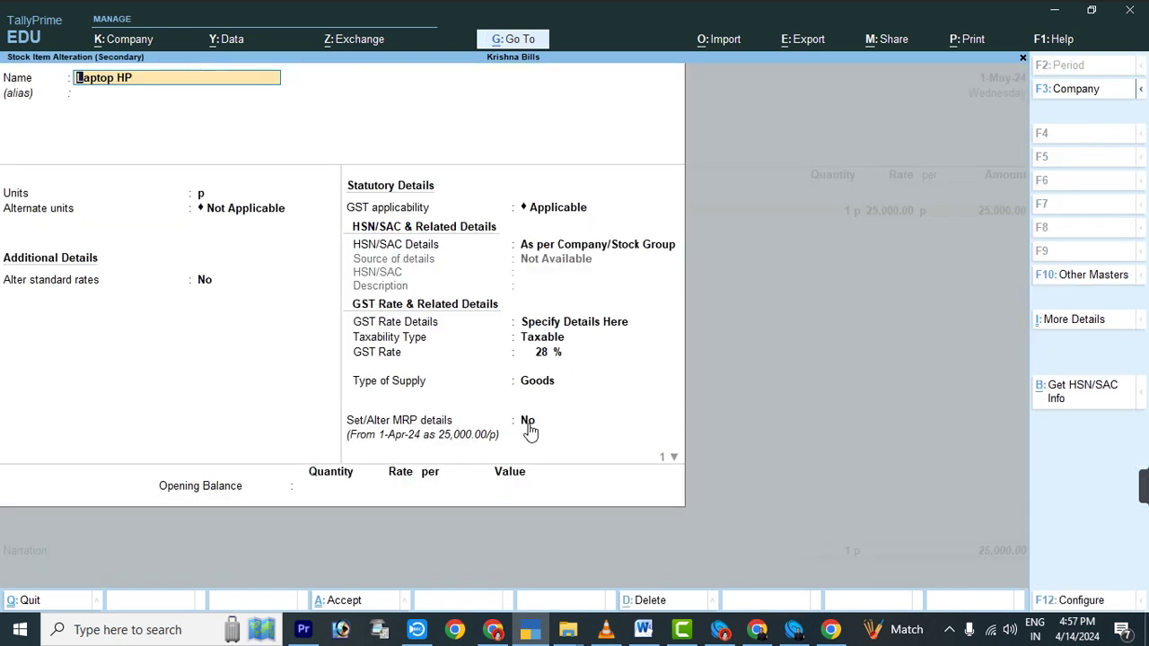
Step: Set default accounting allocations for stock items to Yes in the stock item configuration and accept it
key(F12)
key(Down)
key(Down)
key(Down)
key(Down)
key(Down)
key(Down)
key(Down)
key(Down)
key(Down)
key(Down)
key(Down)
key(Down)
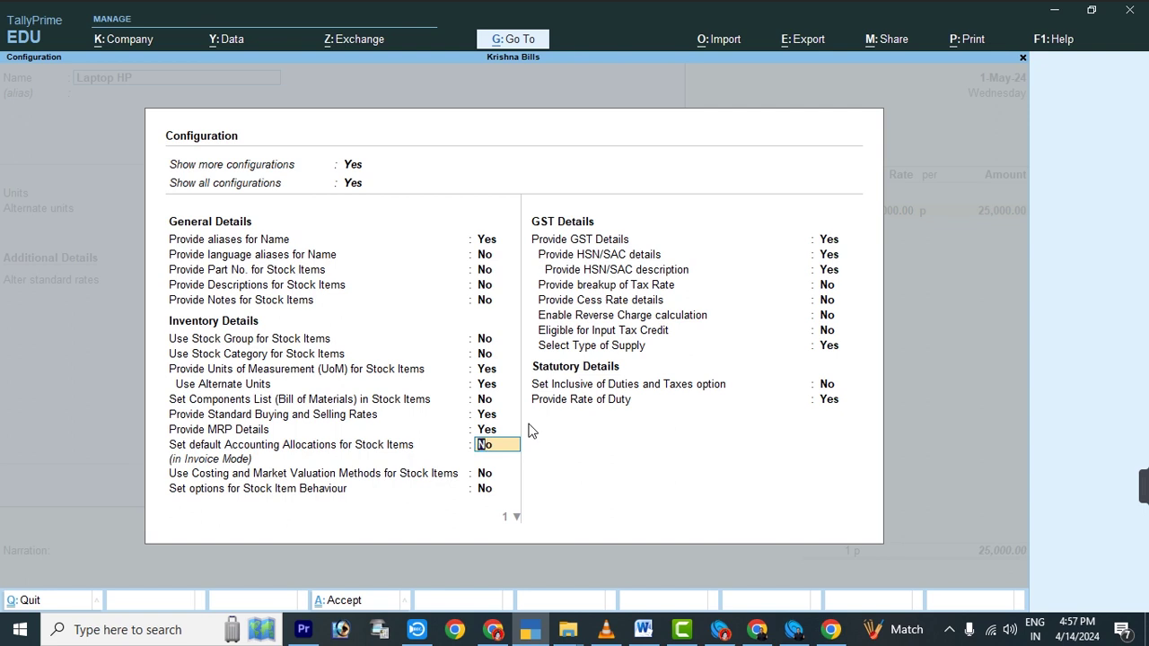
text(y)
key(Return)
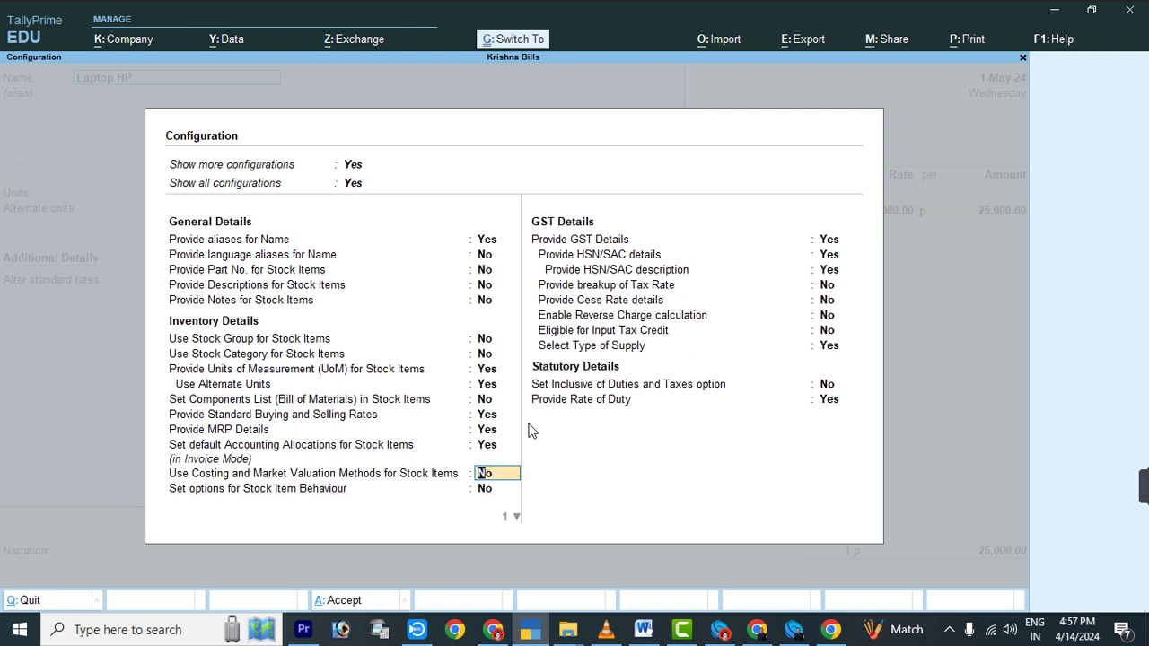
key(ctrl+a)
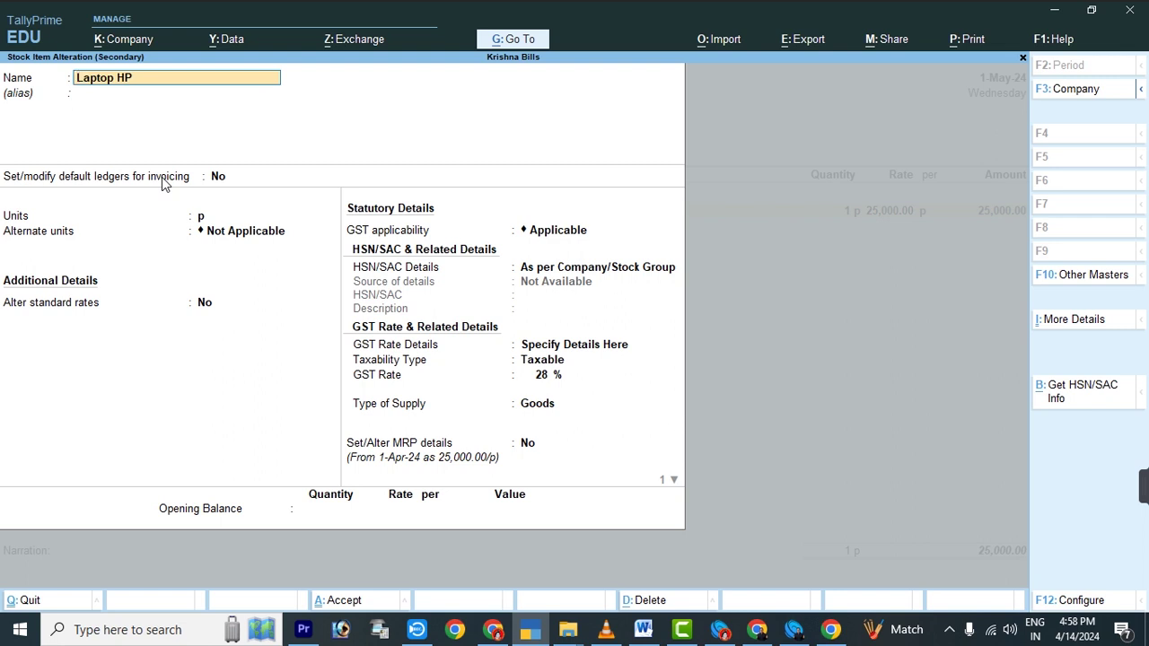
Step: Set default ledgers for invoicing to Yes for Laptop HP and clear the default sales invoice ledger
key(Return)
key(Return)
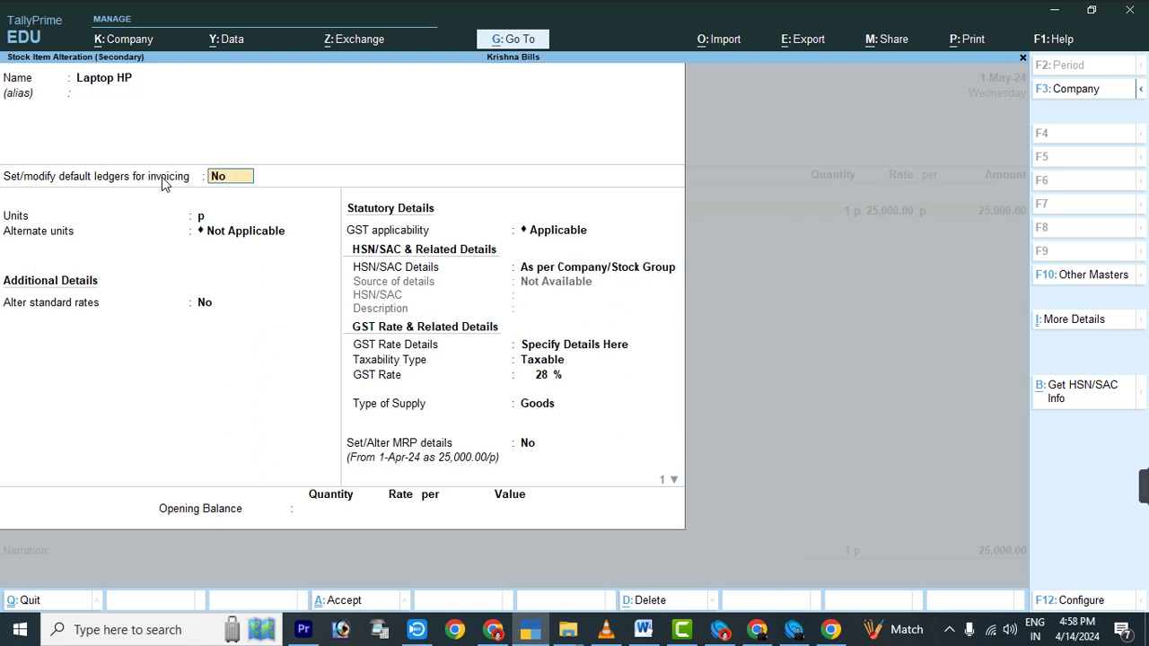
text(y)
key(Return)
key(BackSpace)
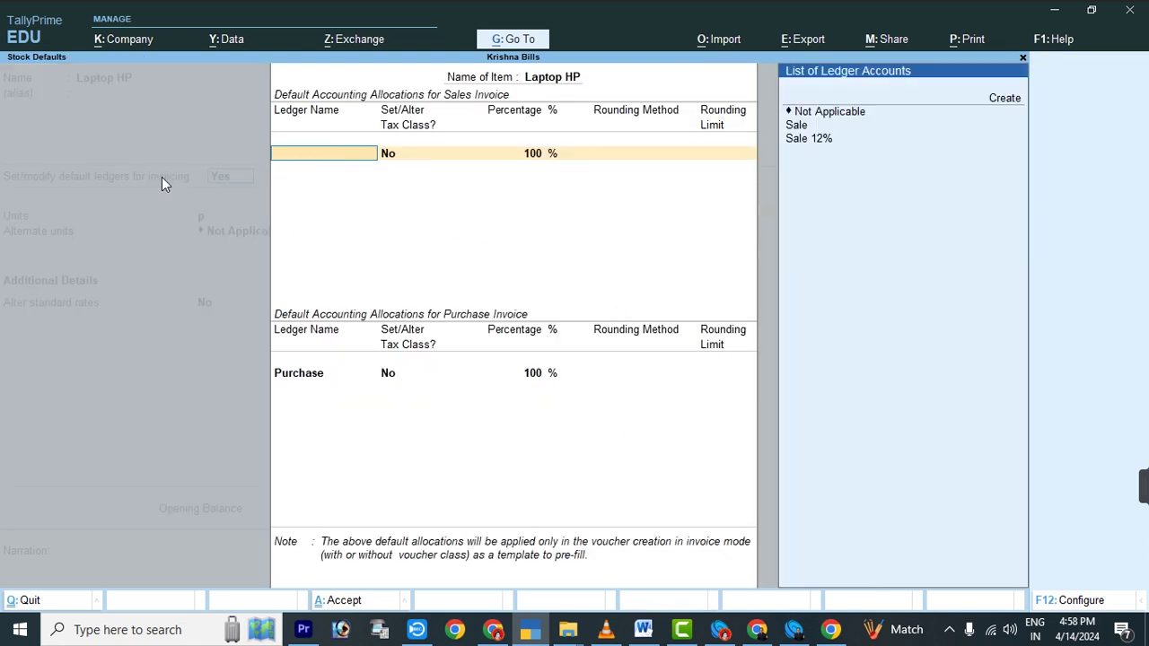
Step: Start creating a ledger for the sales invoice allocation, naming it Sale 32% and leaving the alias blank
key(Down)
key(Down)
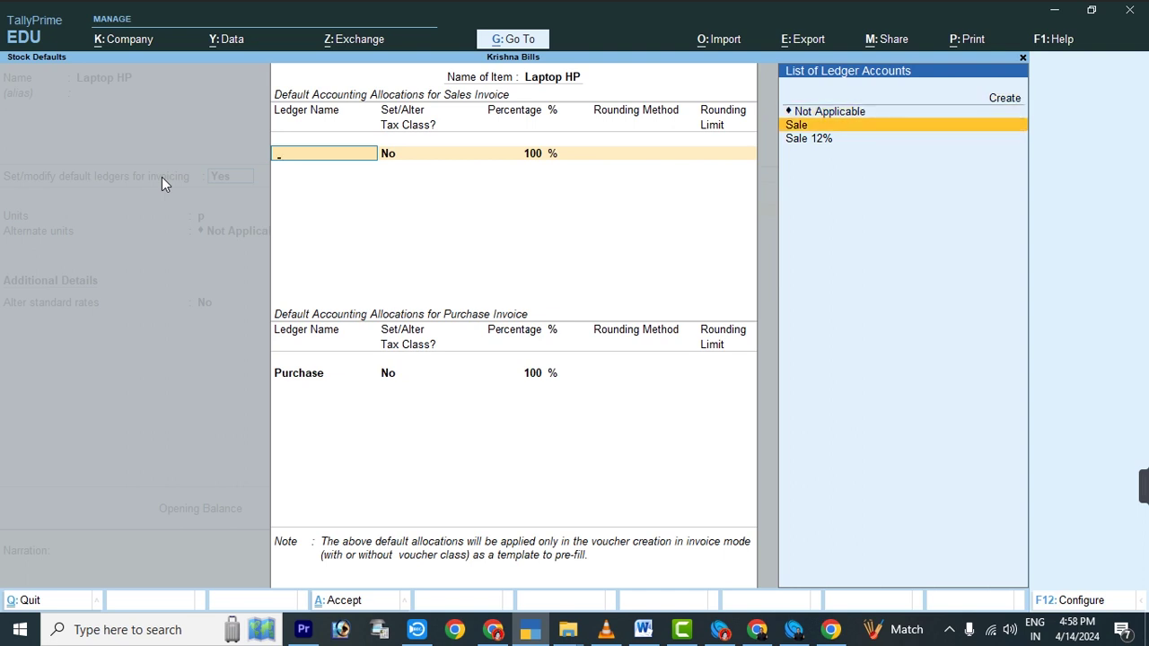
key(Down)
key(Up)
key(Up)
key(Up)
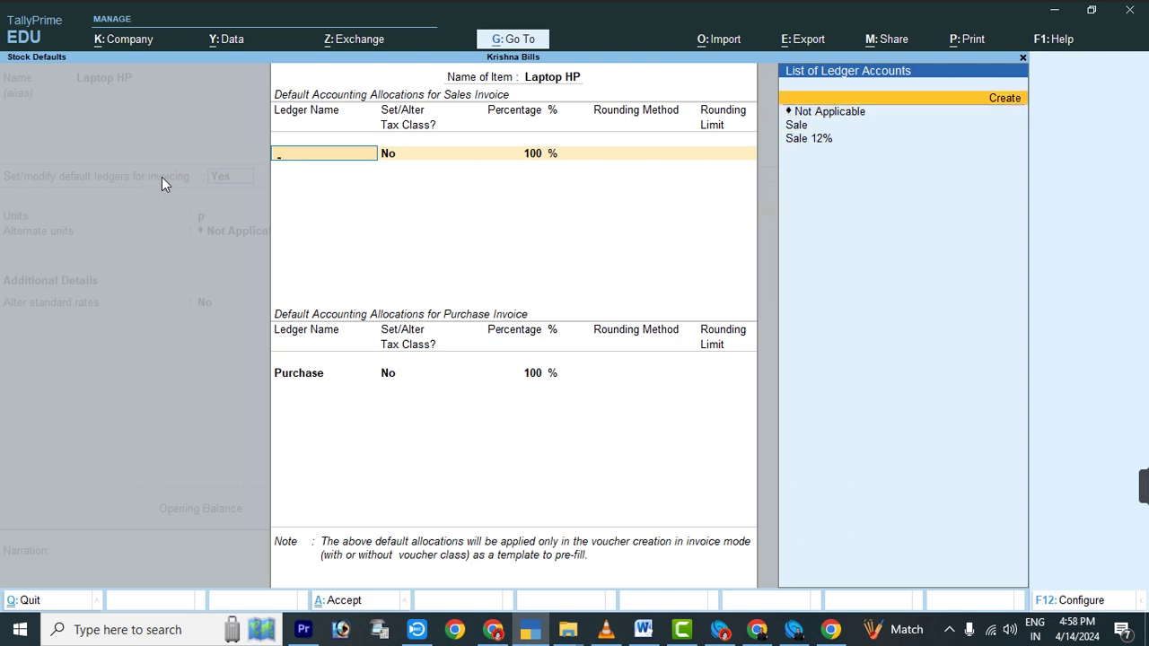
key(Return)
text(Sale)
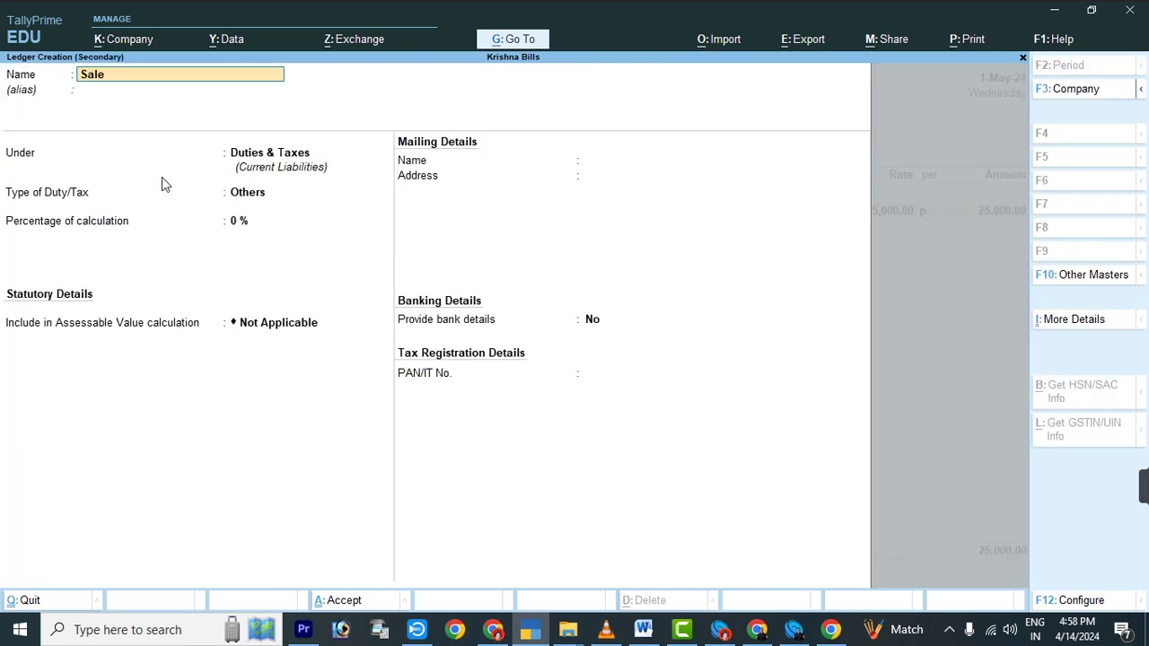
key(Return)
text(32%)
key(Return)
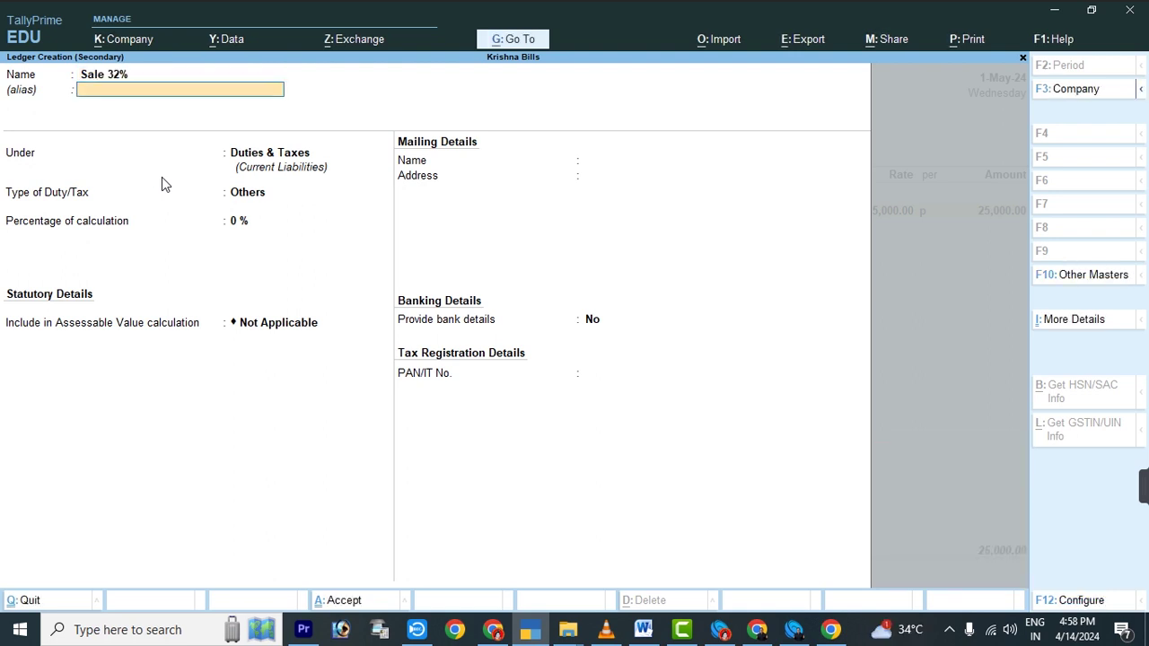
key(Return)
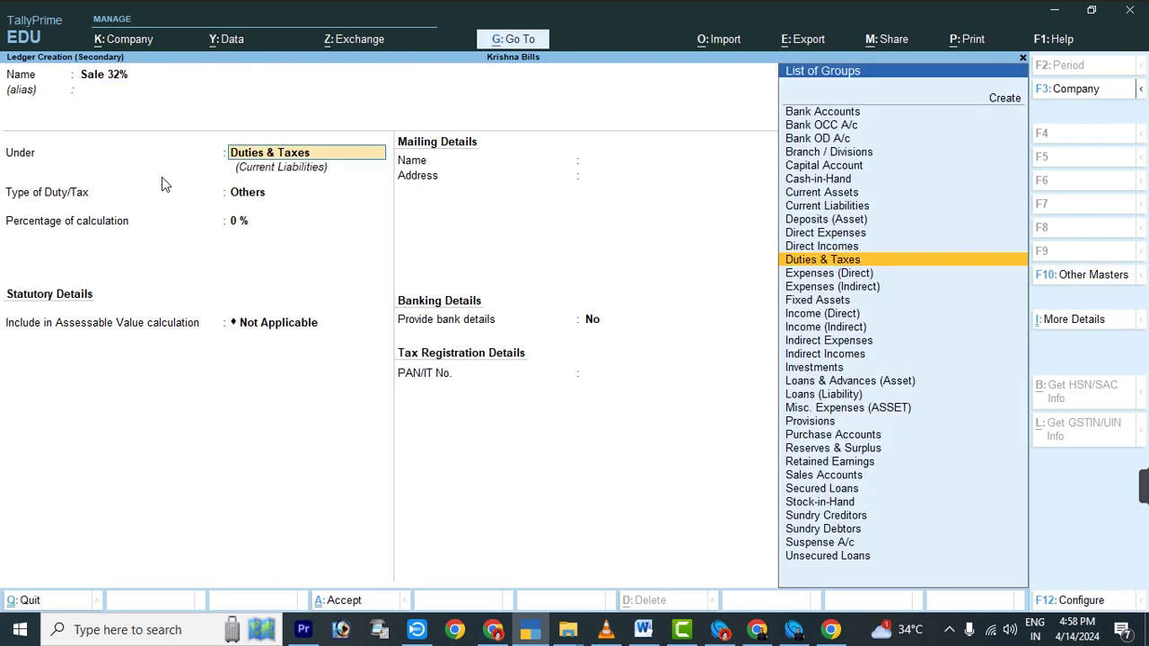
Step: Place the Sale 32% ledger under the Sales Accounts group
key(BackSpace)
key(BackSpace)
key(Return)
key(Return)
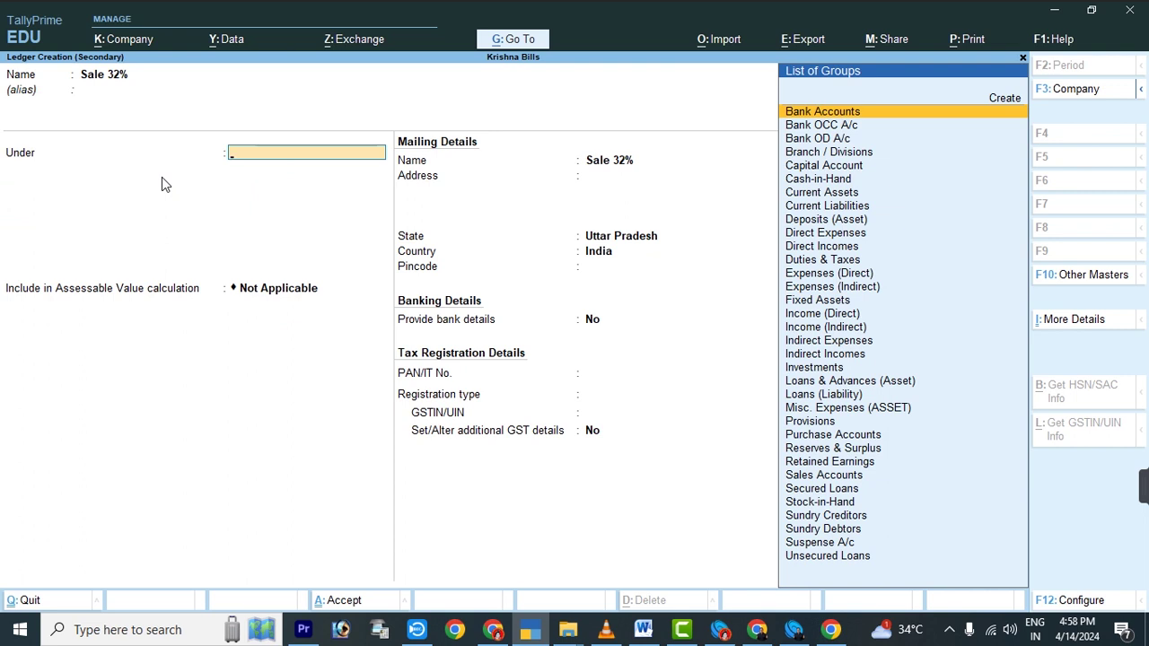
text(Sales)
key(Return)
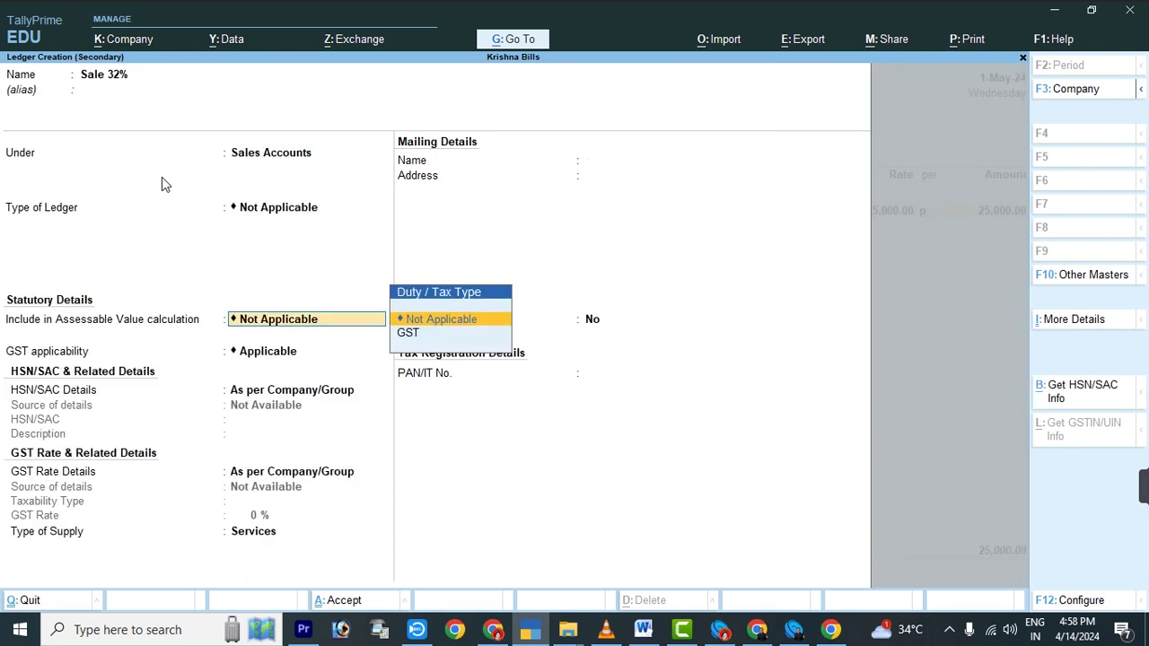
Step: Specify Taxable GST at 32% directly in the Sale 32% ledger, keep Services as the type of supply, and accept the ledger
key(Return)
key(Return)
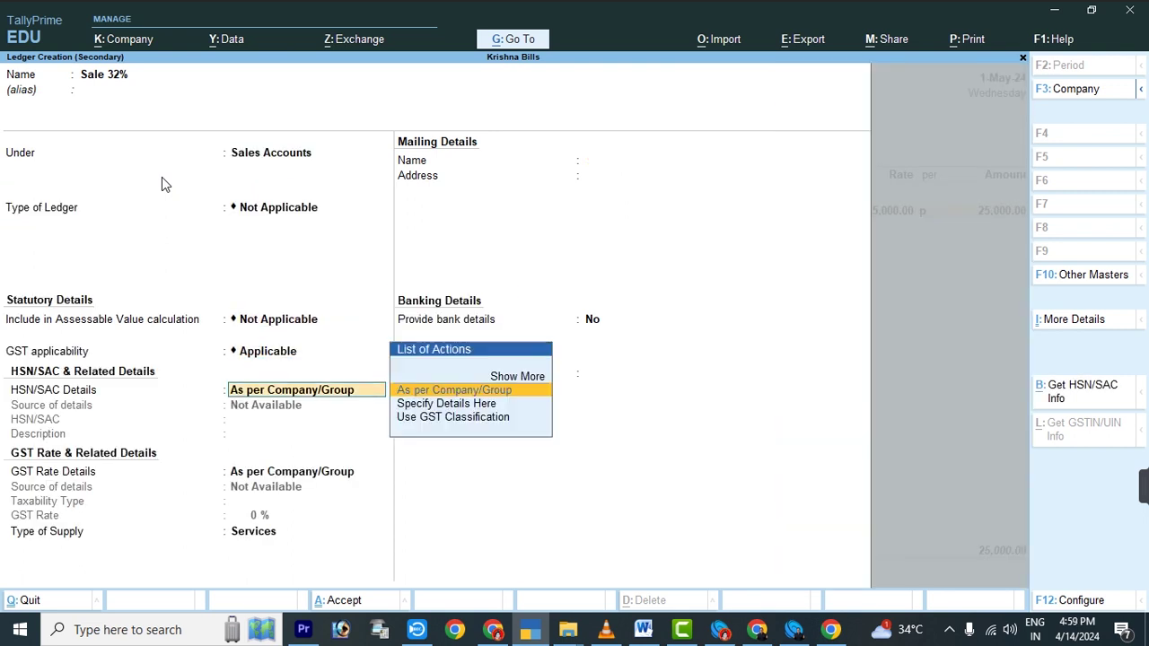
key(Return)
key(Down)
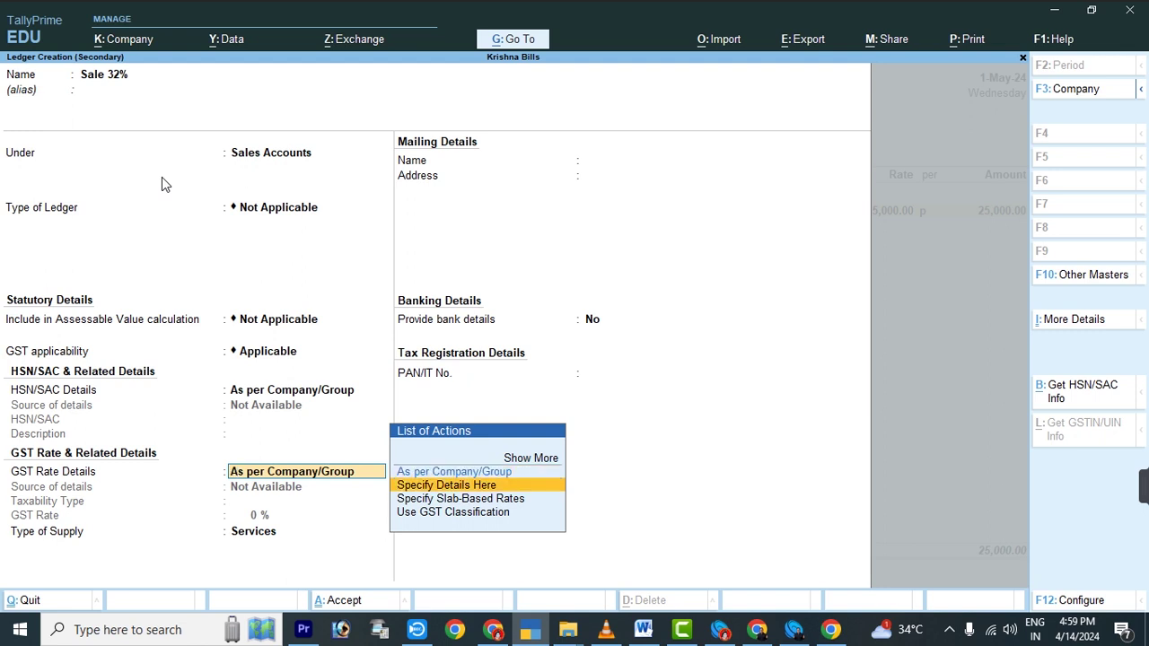
key(Return)
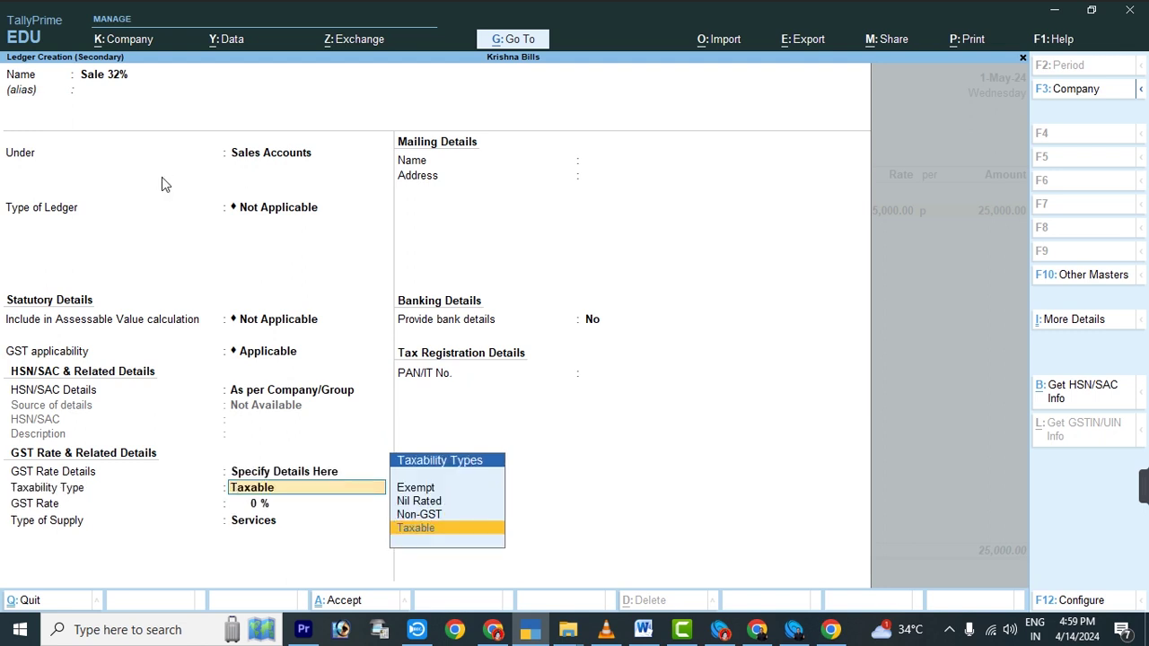
key(Return)
text(32)
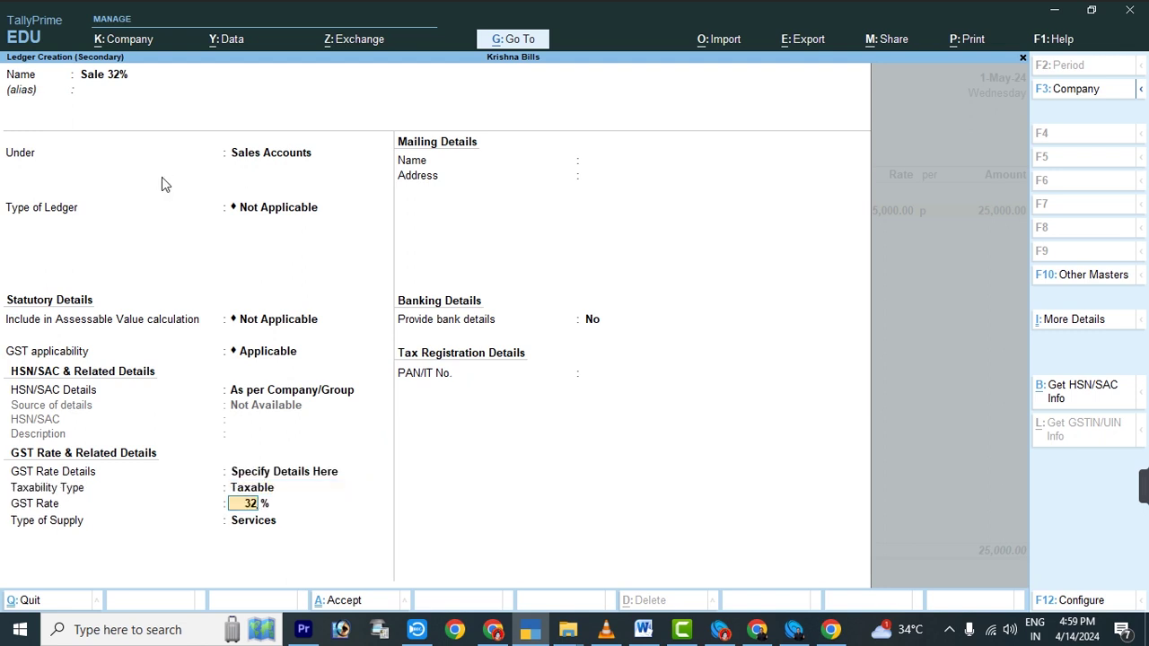
key(Return)
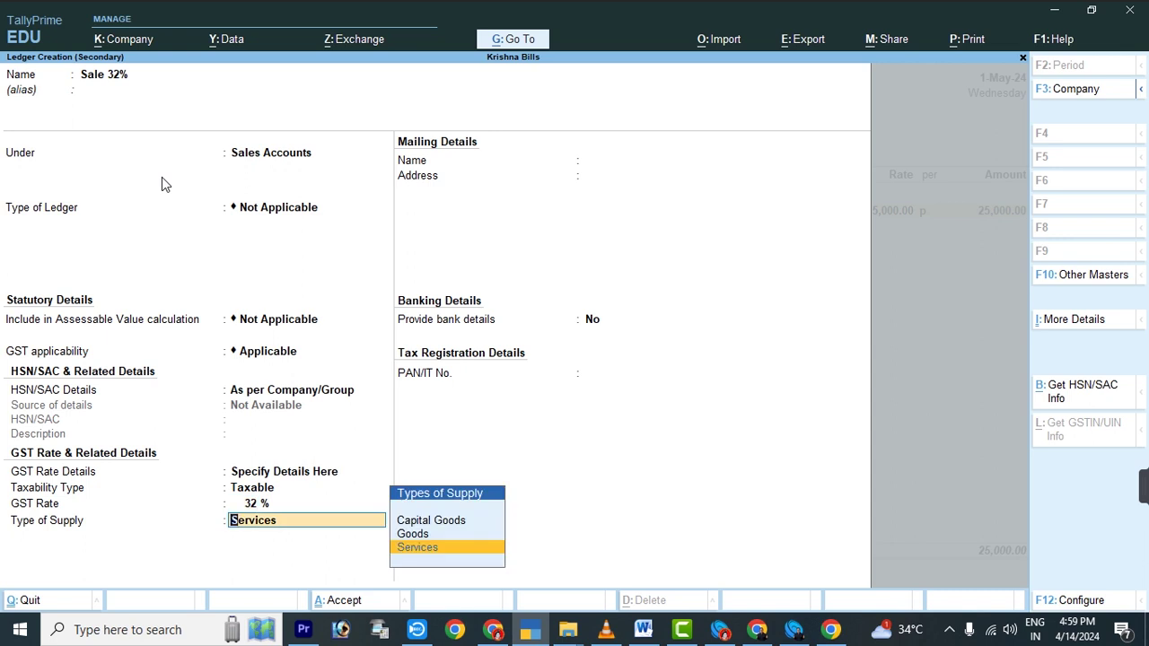
key(Return)
key(Return)
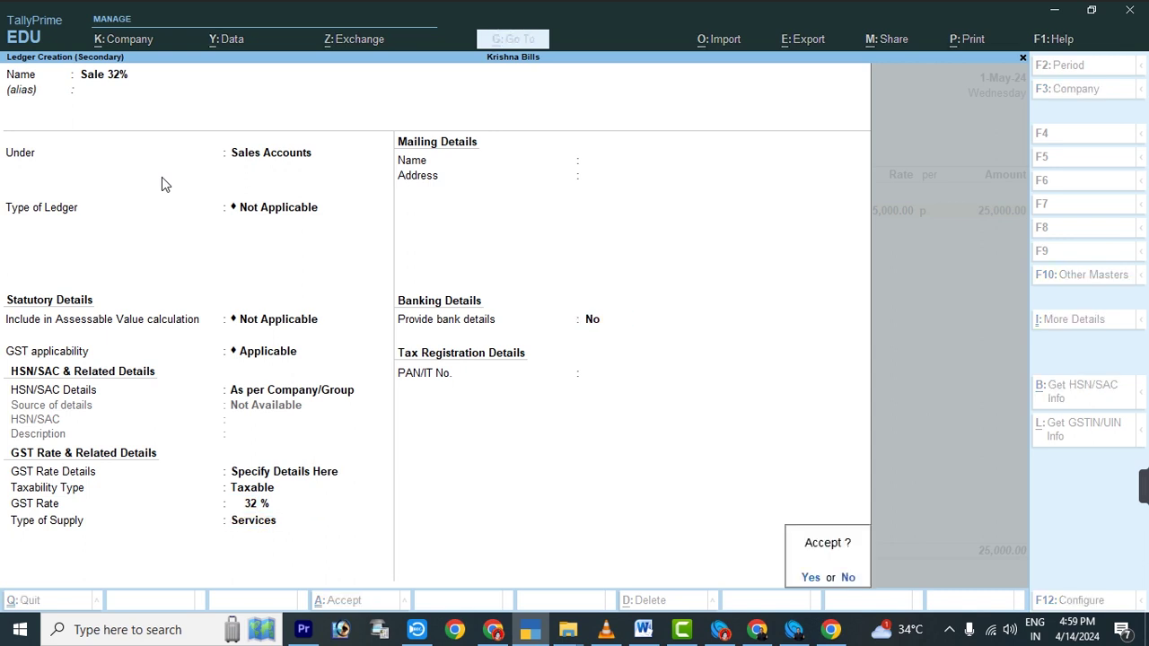
key(Return)
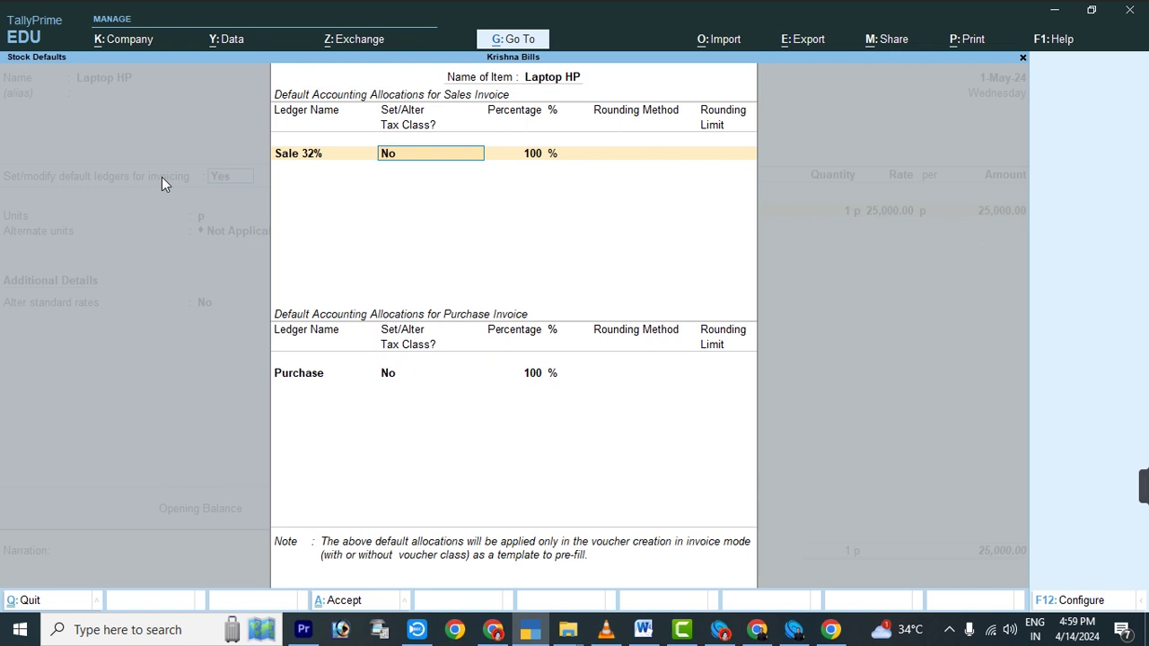
Step: Set the tax class of the Sale 32% allocation to Interstate Sales - Taxable, keeping the percentage at 100
text(y)
key(Return)
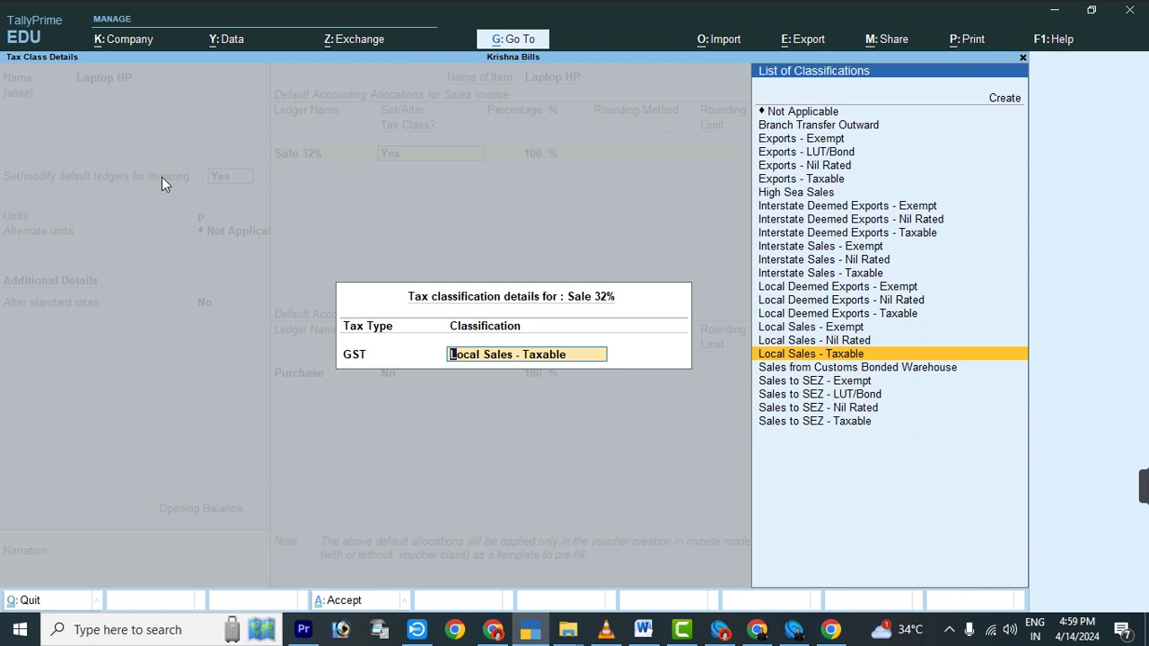
key(Up)
key(Up)
key(Up)
key(Up)
key(Up)
key(Up)
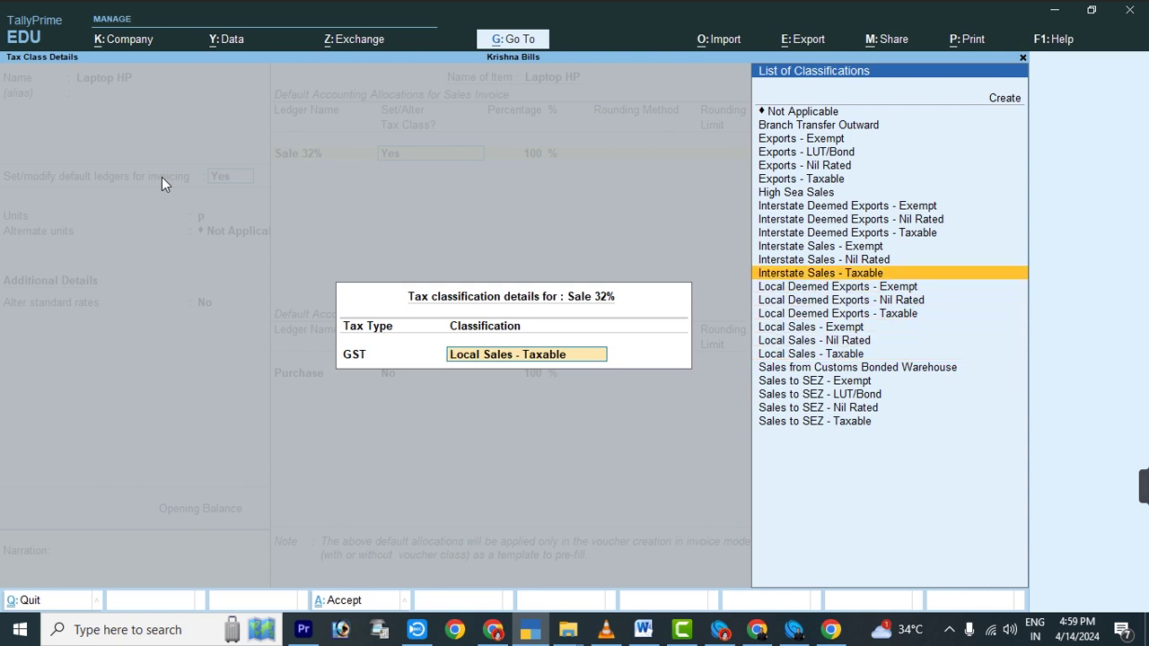
key(Return)
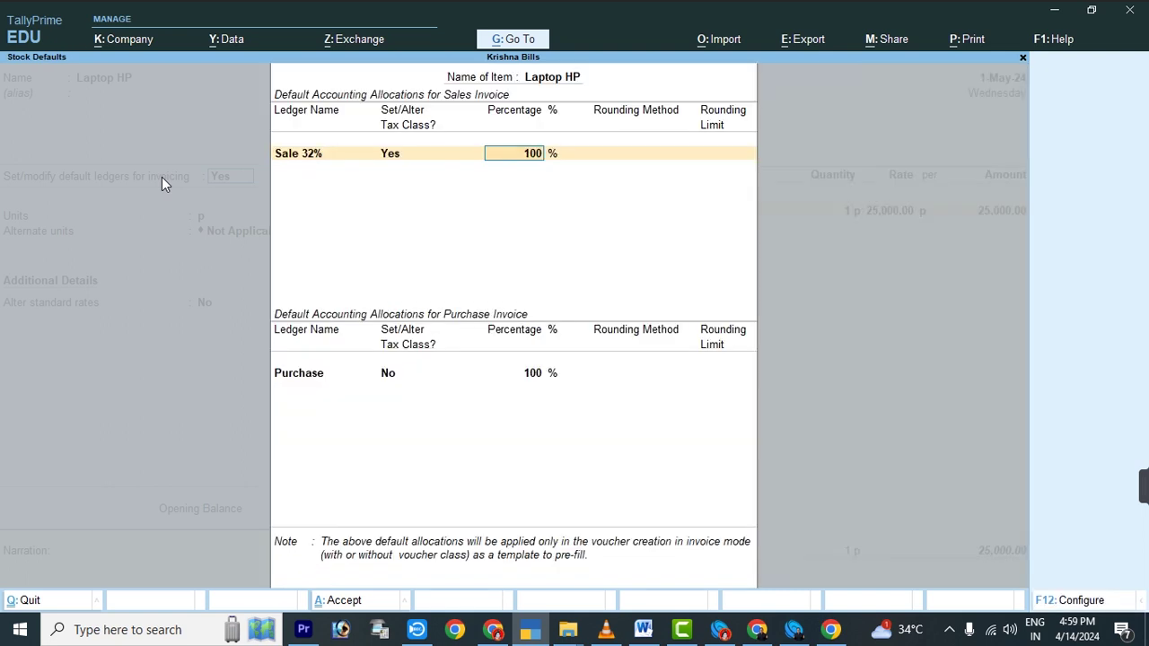
key(Return)
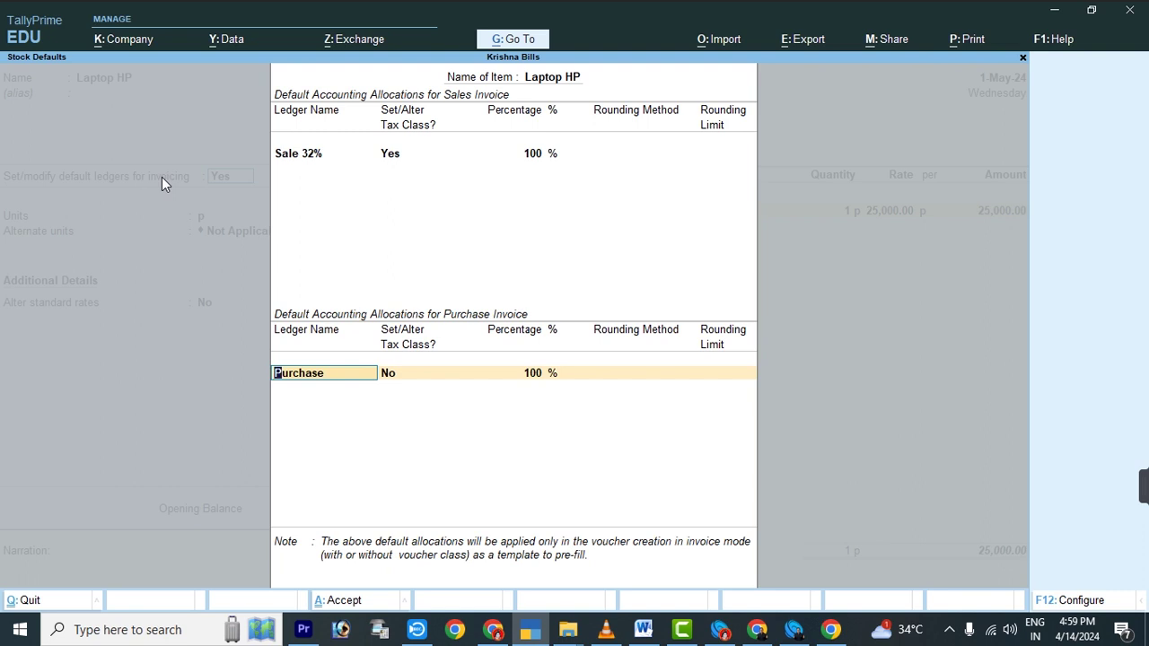
Step: Replace the default purchase invoice ledger by starting a new ledger named Purchase 32% under Purchase Accounts
key(Return)
key(BackSpace)
key(BackSpace)
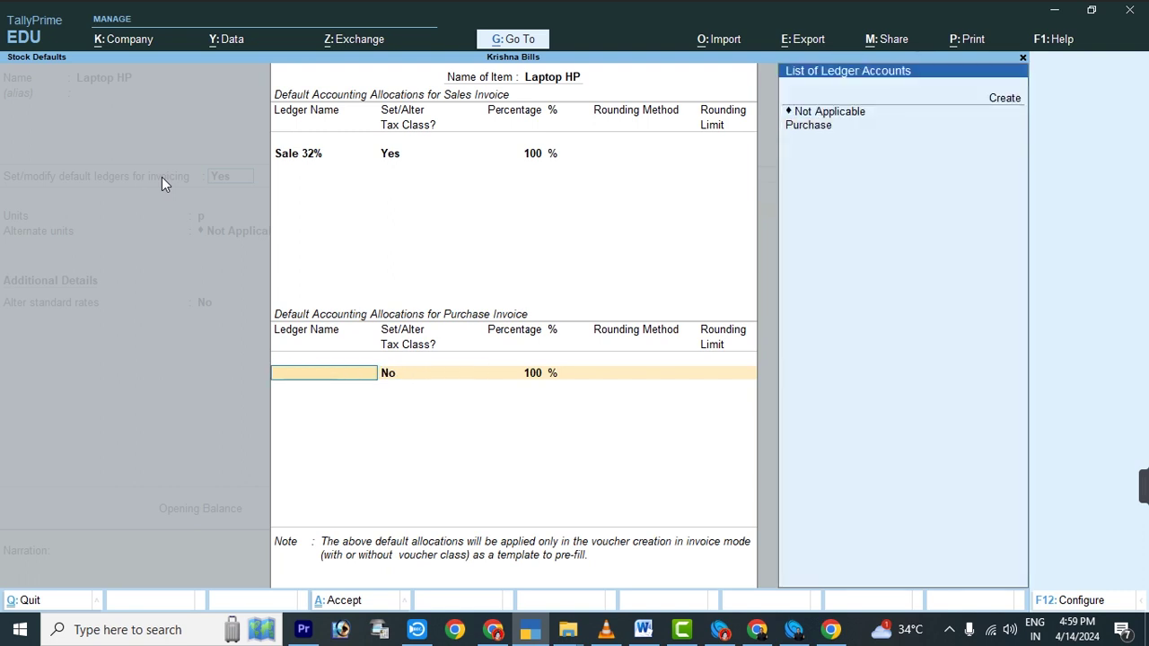
key(Up)
key(Return)
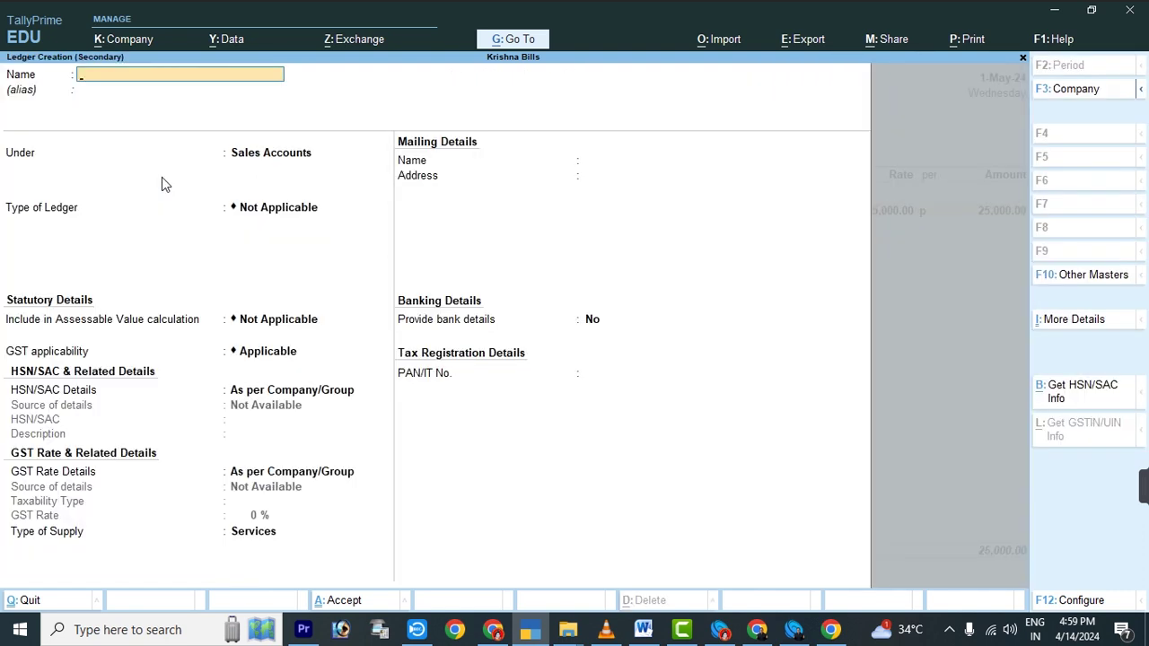
text(Purchase 32%)
key(Return)
key(Return)
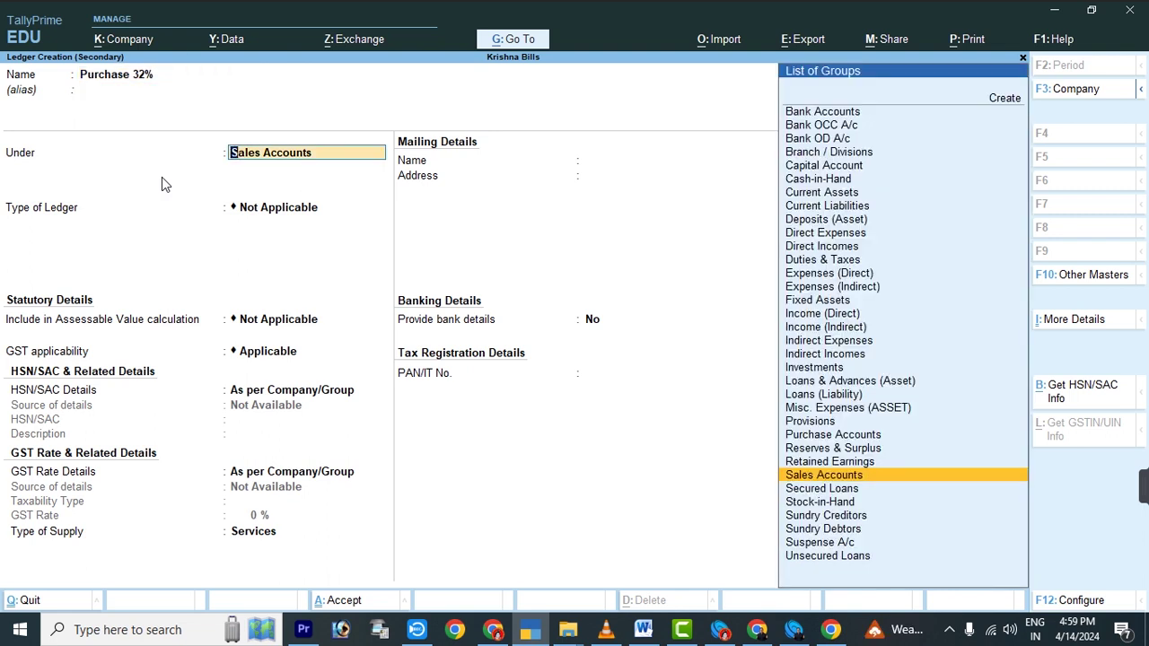
text(Pu)
key(Return)
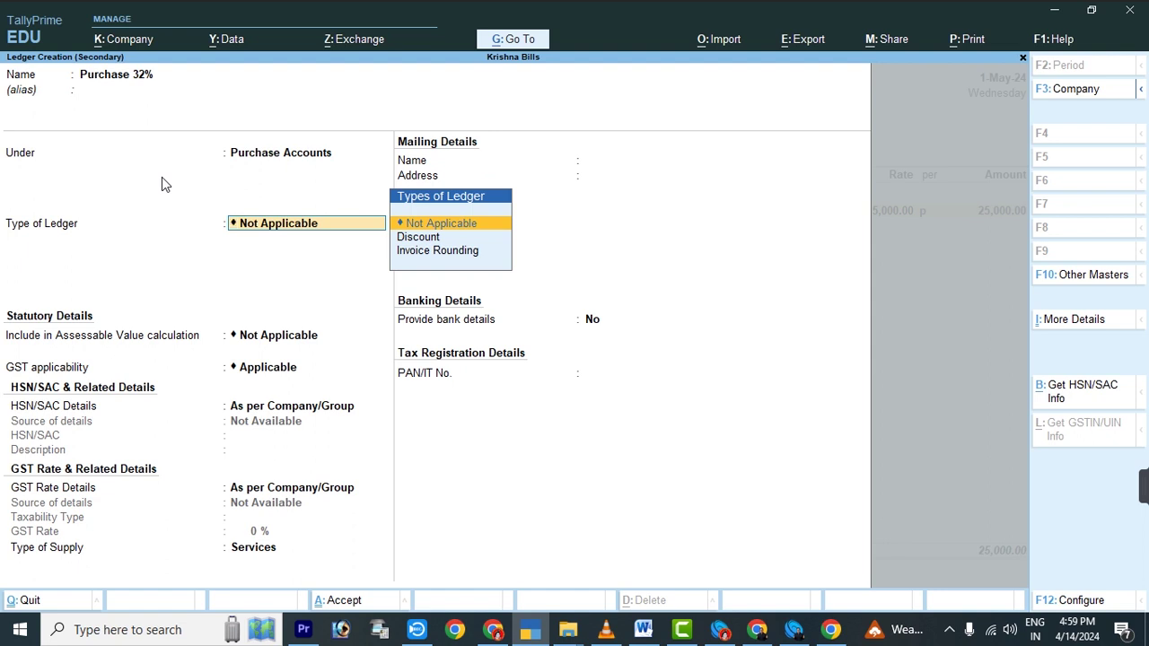
Step: Specify Taxable GST at 32% in the Purchase 32% ledger, set its type of supply to Goods, and save it
key(Return)
key(Return)
key(Return)
key(Return)
key(Down)
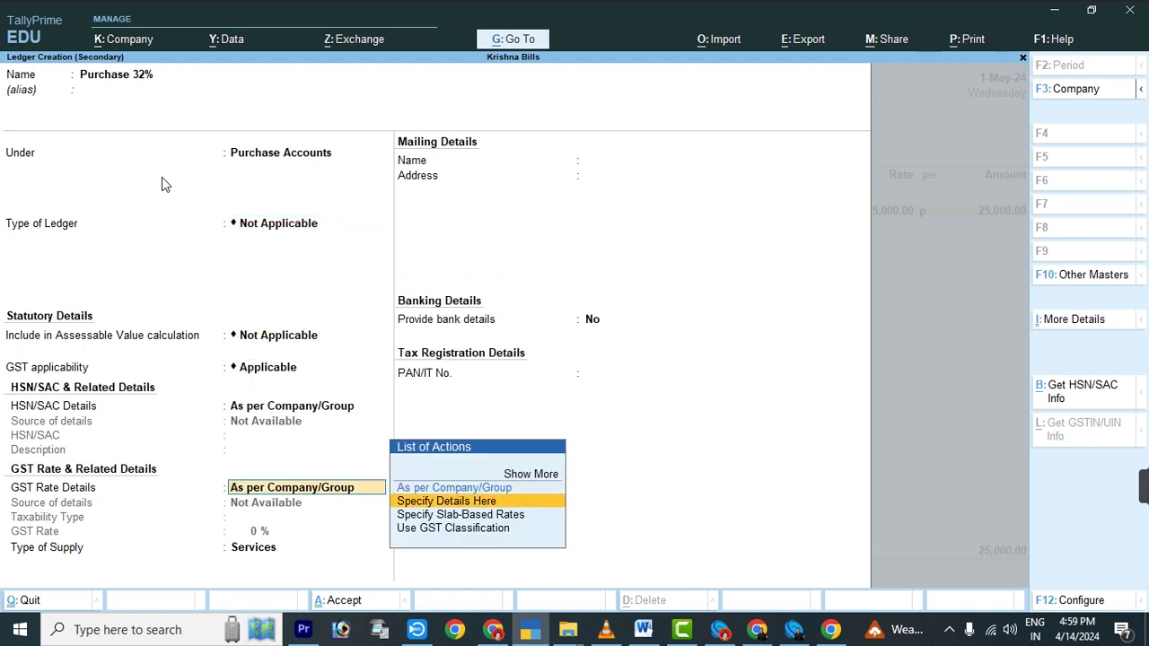
key(Return)
key(Return)
text(32)
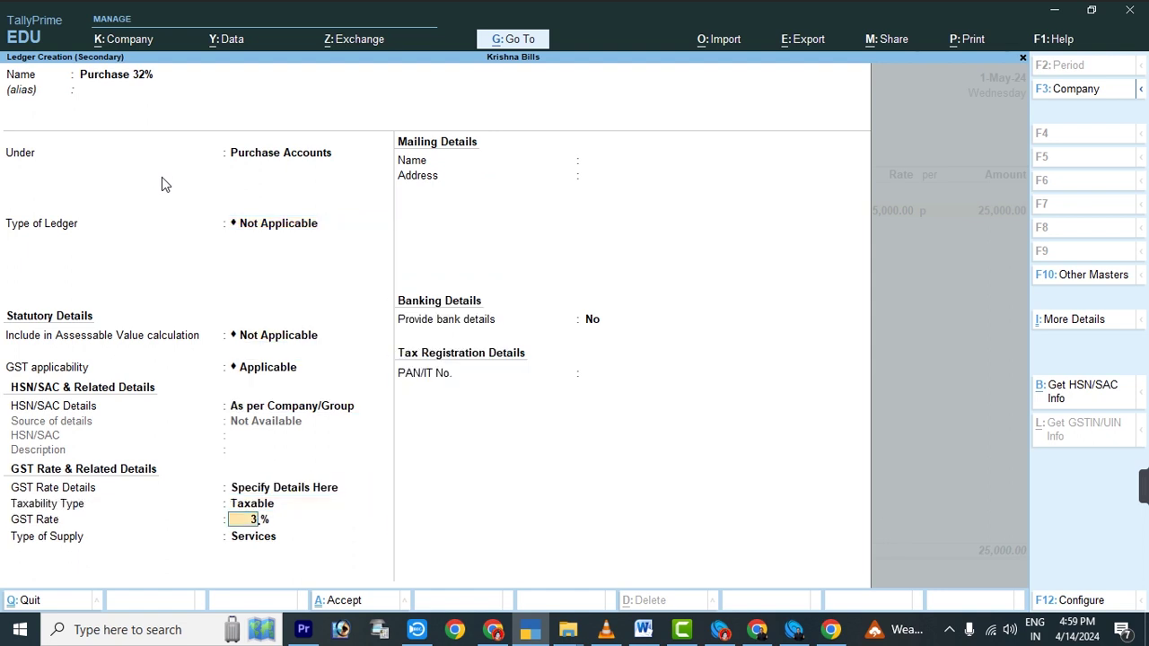
key(Return)
key(Up)
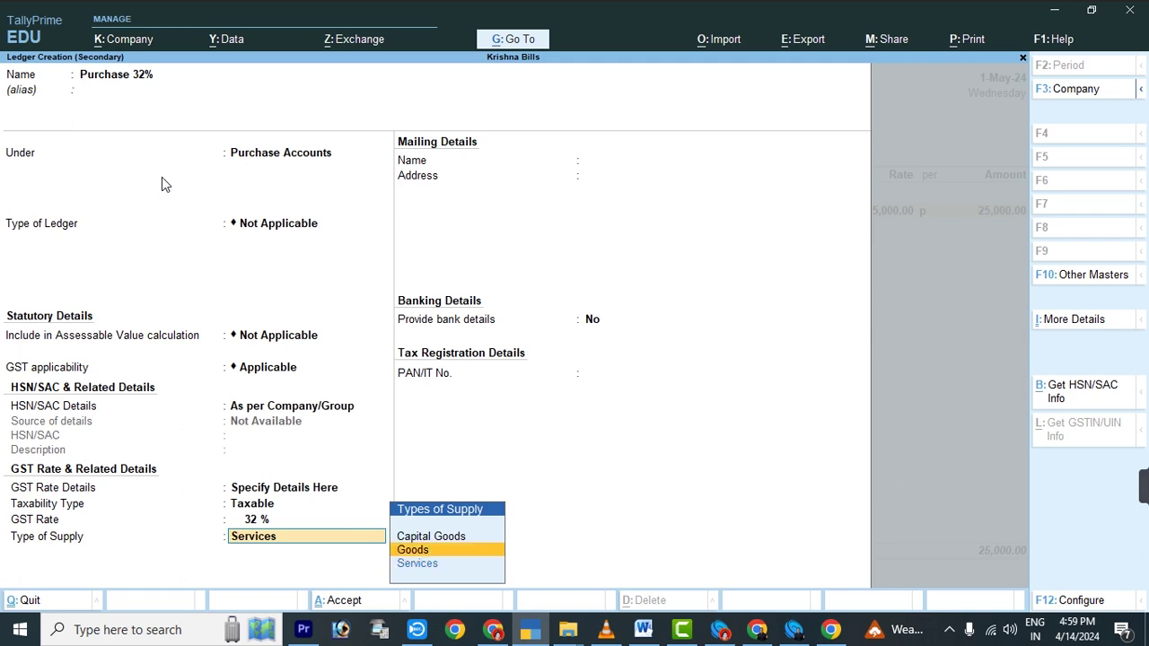
key(Return)
key(ctrl+a)
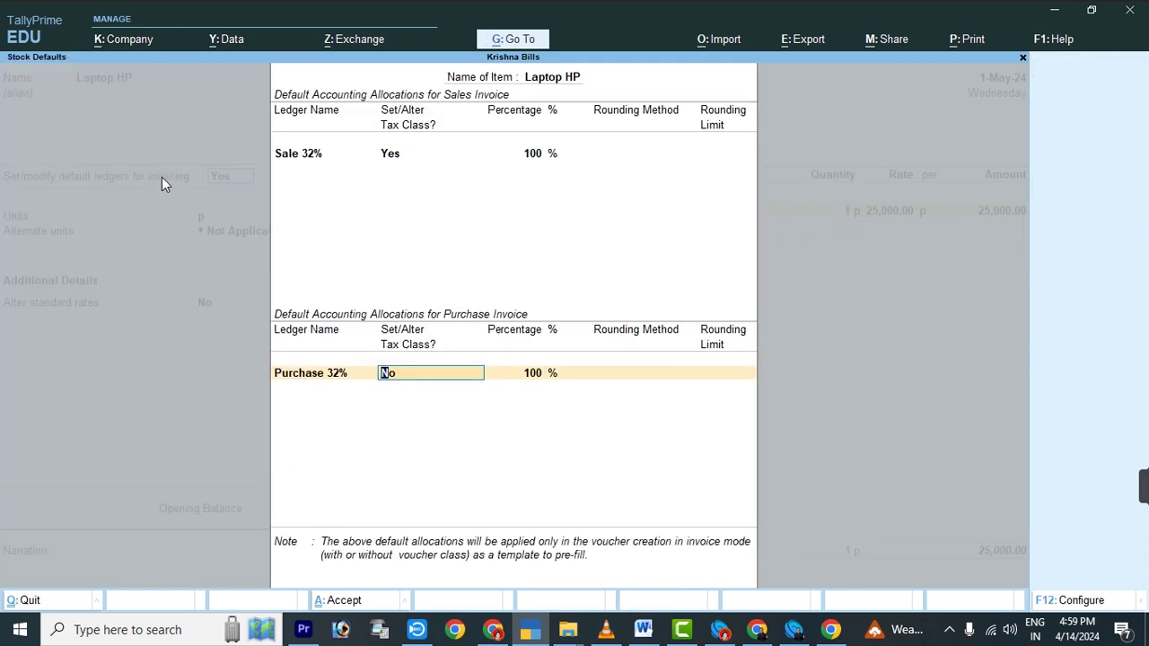
Step: Accept the Purchase 32% allocation at 100% without a tax class and save the remaining Laptop HP details as they are
key(Return)
key(Return)
key(Return)
key(Return)
key(Return)
key(Return)
key(Return)
key(Return)
key(Return)
key(Return)
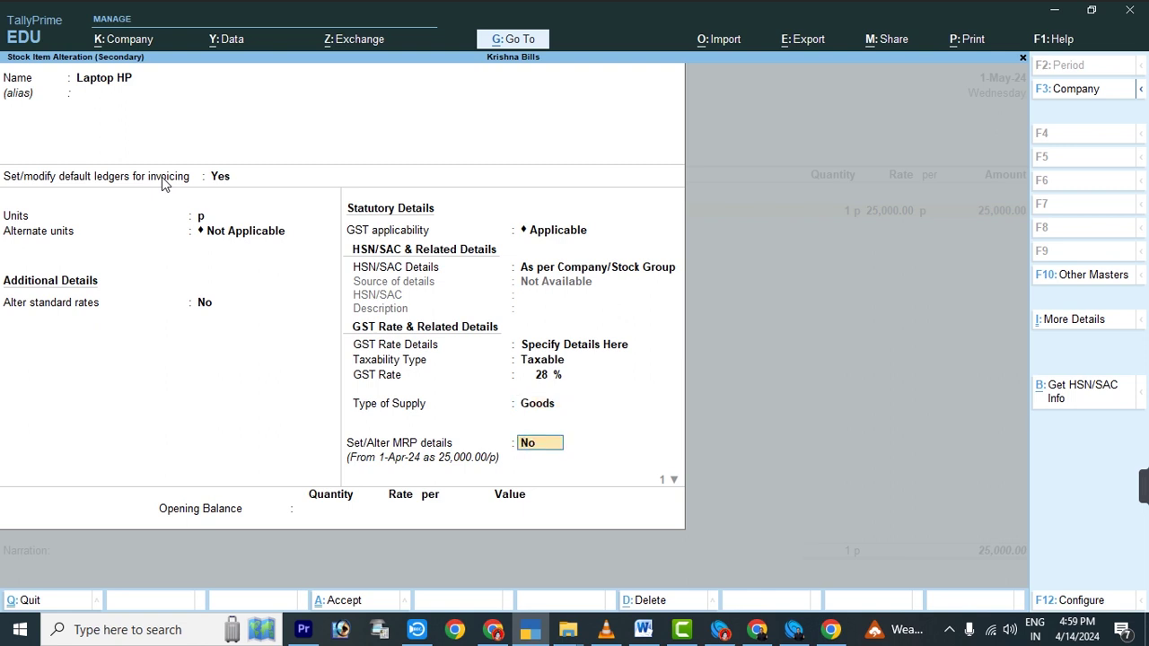
key(Return)
key(Return)
key(Return)
key(Return)
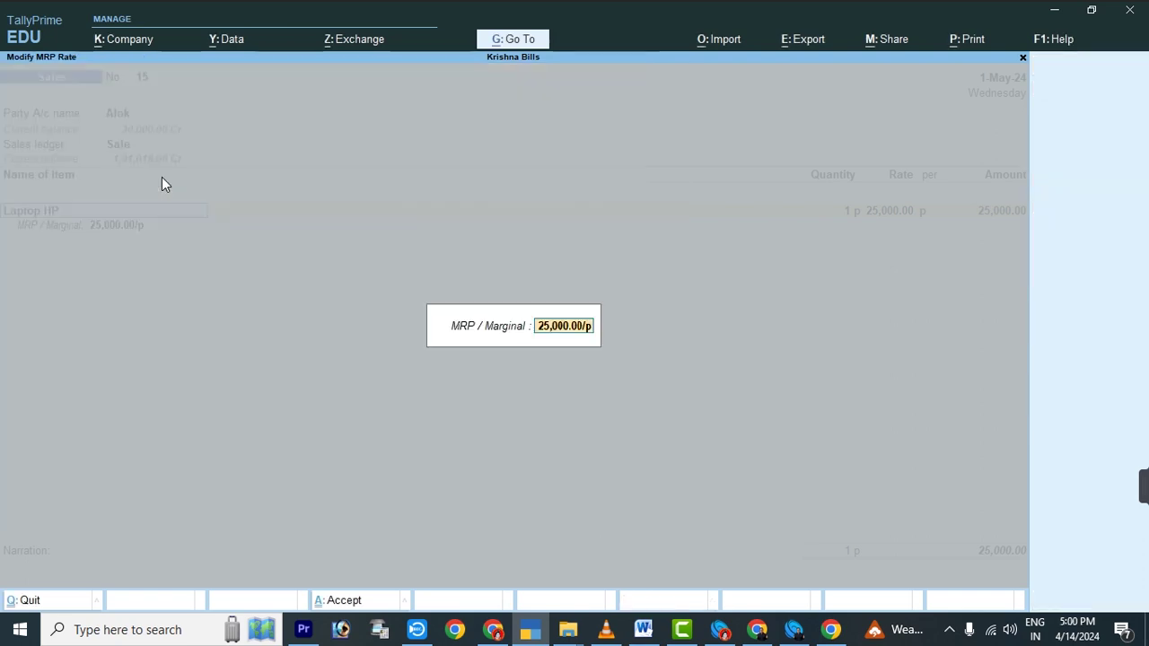
Step: Accept the MRP on the Laptop HP line and quit the sales voucher without saving it
key(Return)
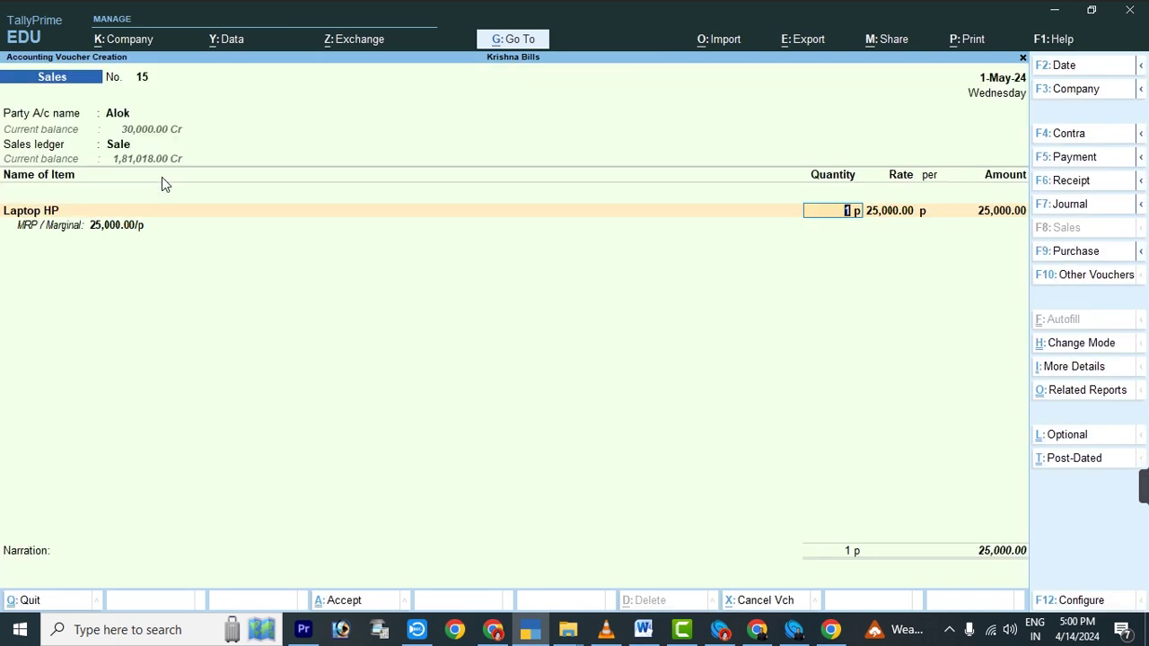
key(BackSpace)
key(Escape)
key(Return)
key(Return)
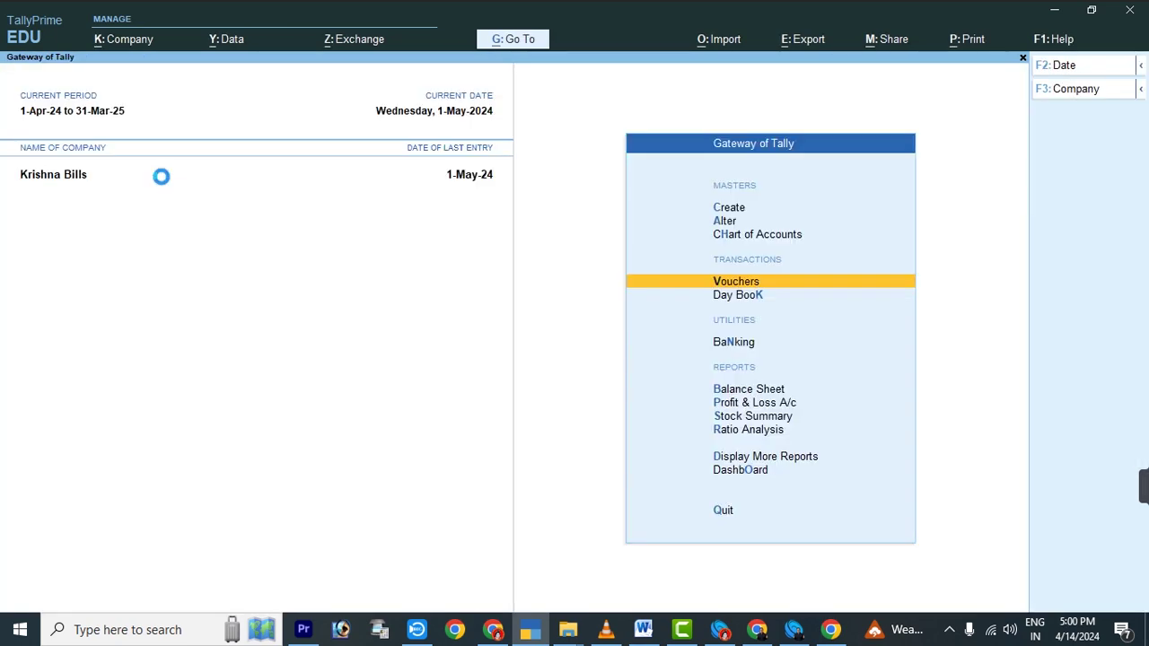
Step: Open a fresh sales voucher for the same customer with blank dispatch details and Sale as the sales ledger
key(Return)
key(Return)
key(Return)
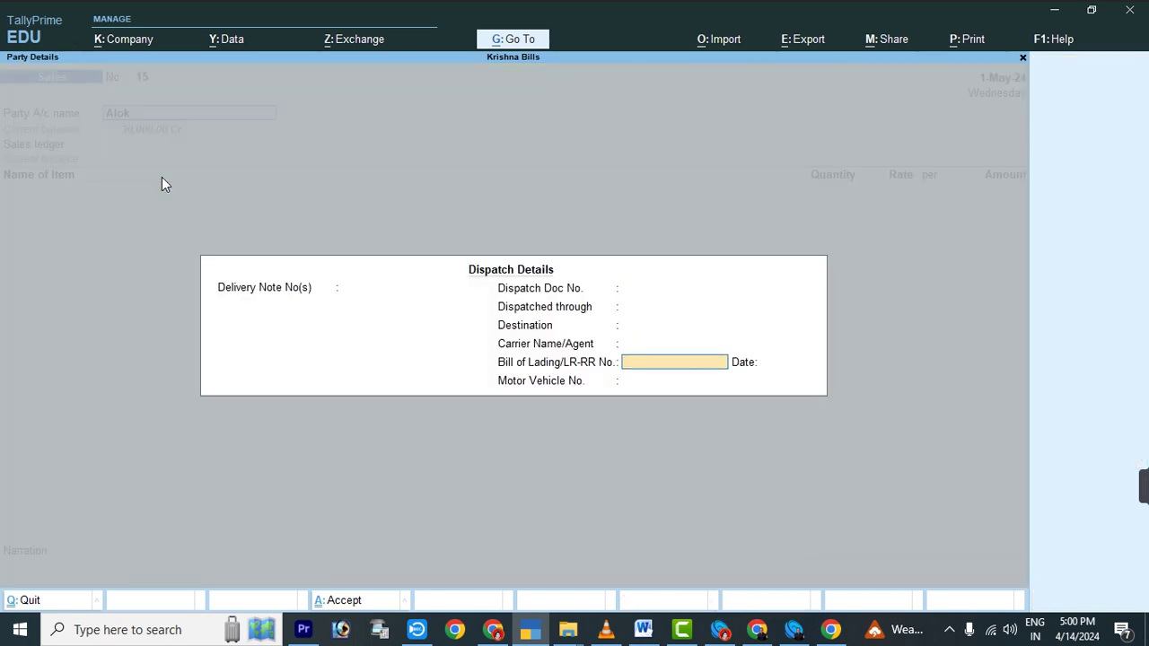
key(Return)
key(Return)
key(Return)
key(Return)
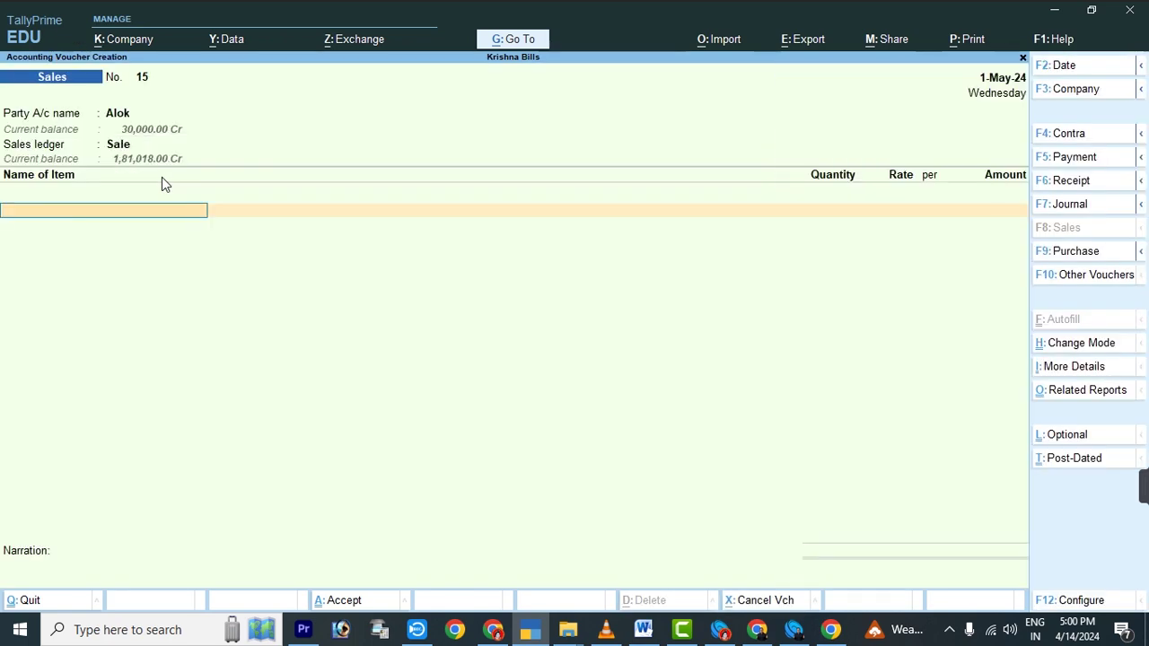
Step: Add Laptop HP as the item in the sales voucher and accept its MRP
key(Down)
key(Down)
key(Down)
key(Down)
key(Down)
key(Down)
key(Down)
key(Down)
key(Down)
key(Down)
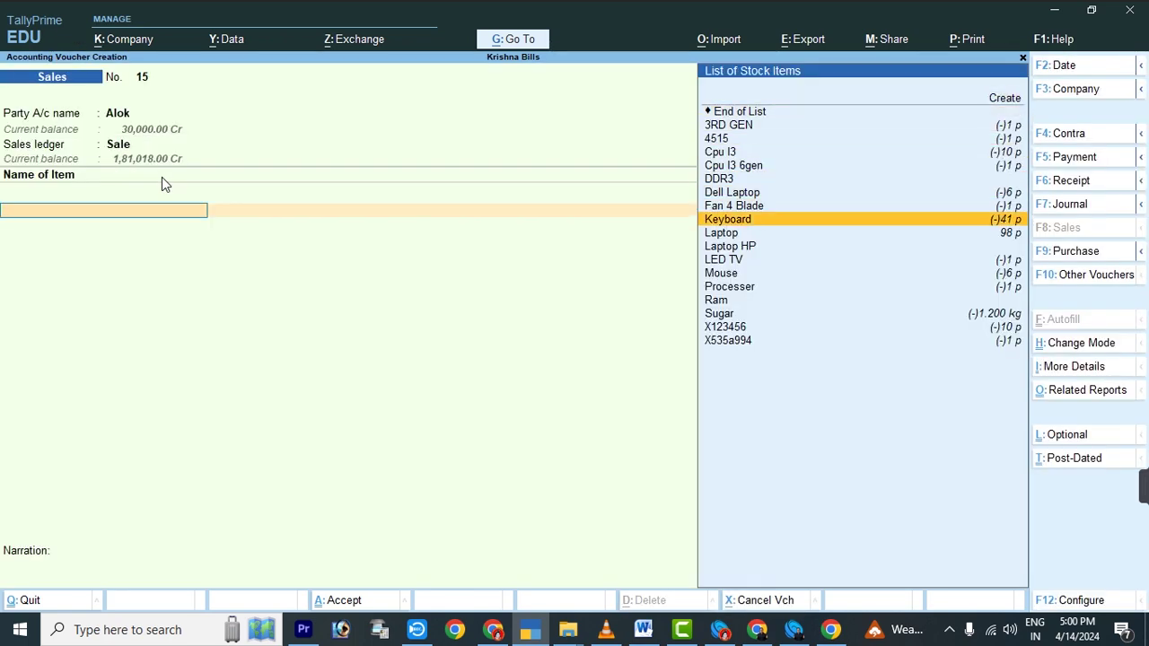
key(Return)
key(Return)
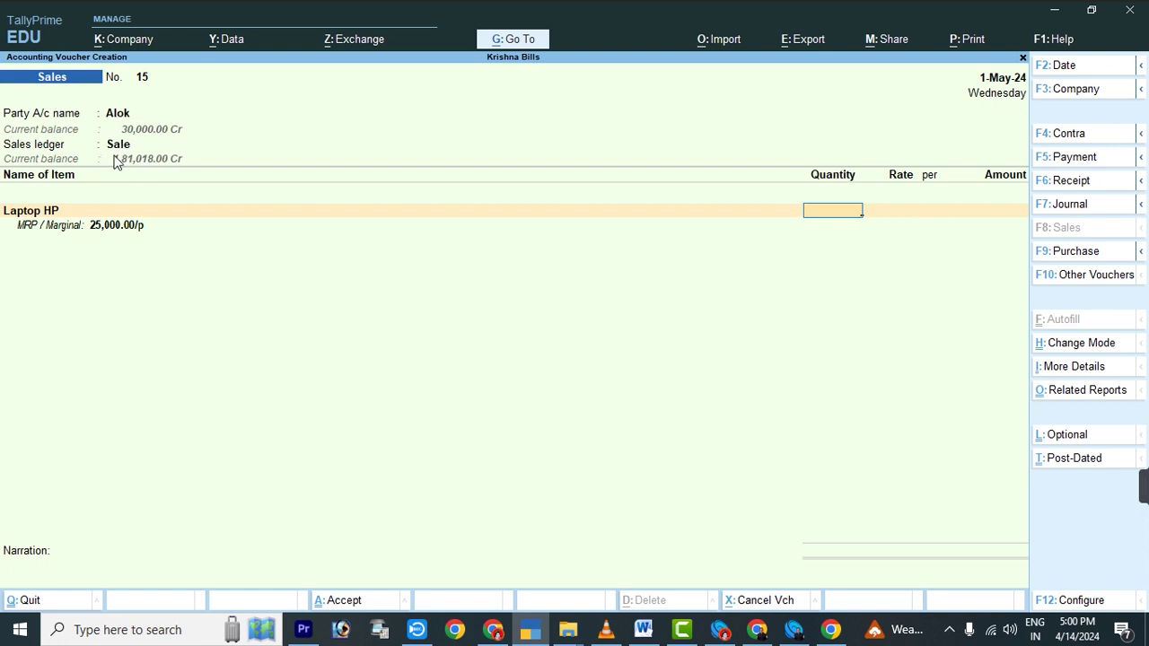
key(F12)
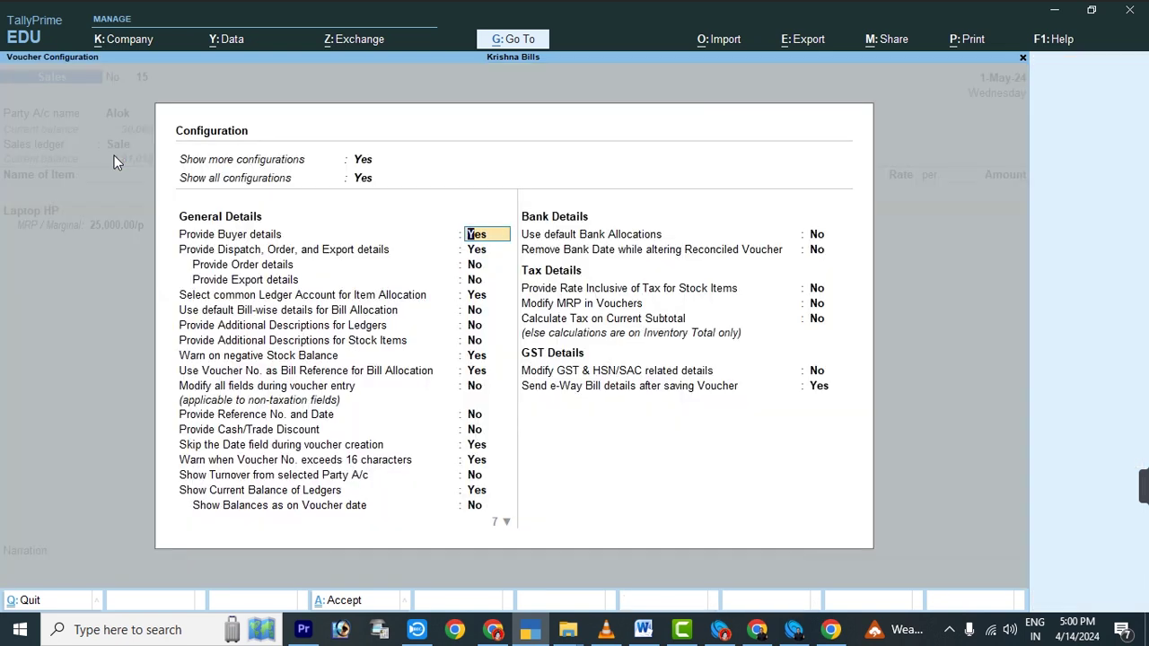
key(Down)
key(Down)
key(Down)
key(Down)
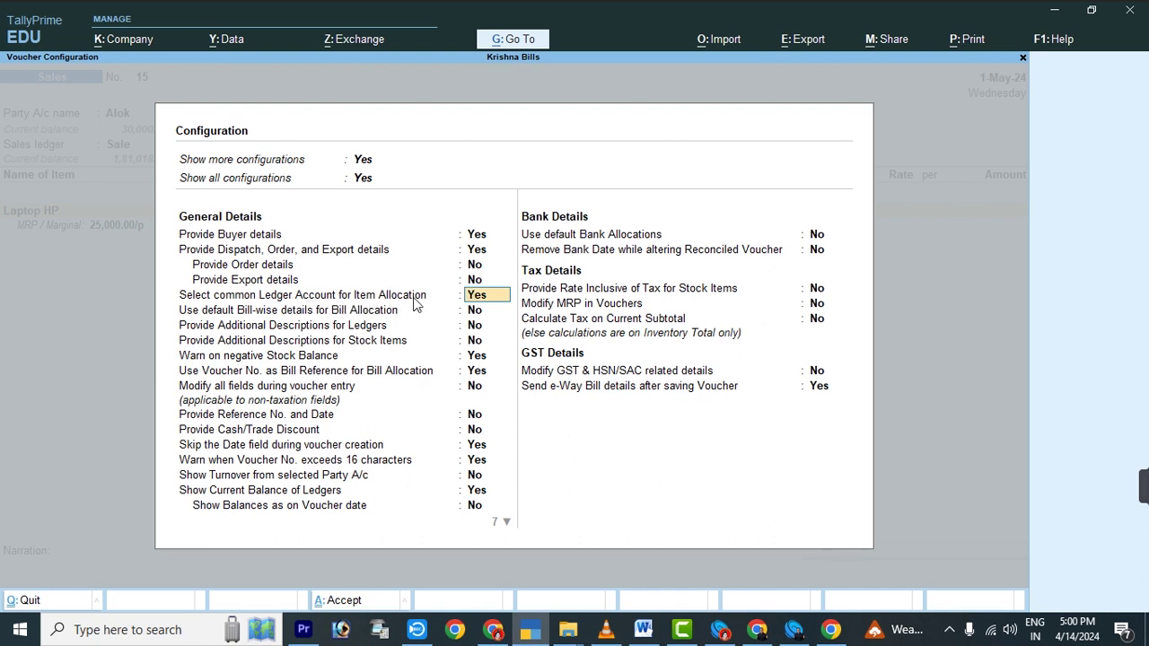
key(m)
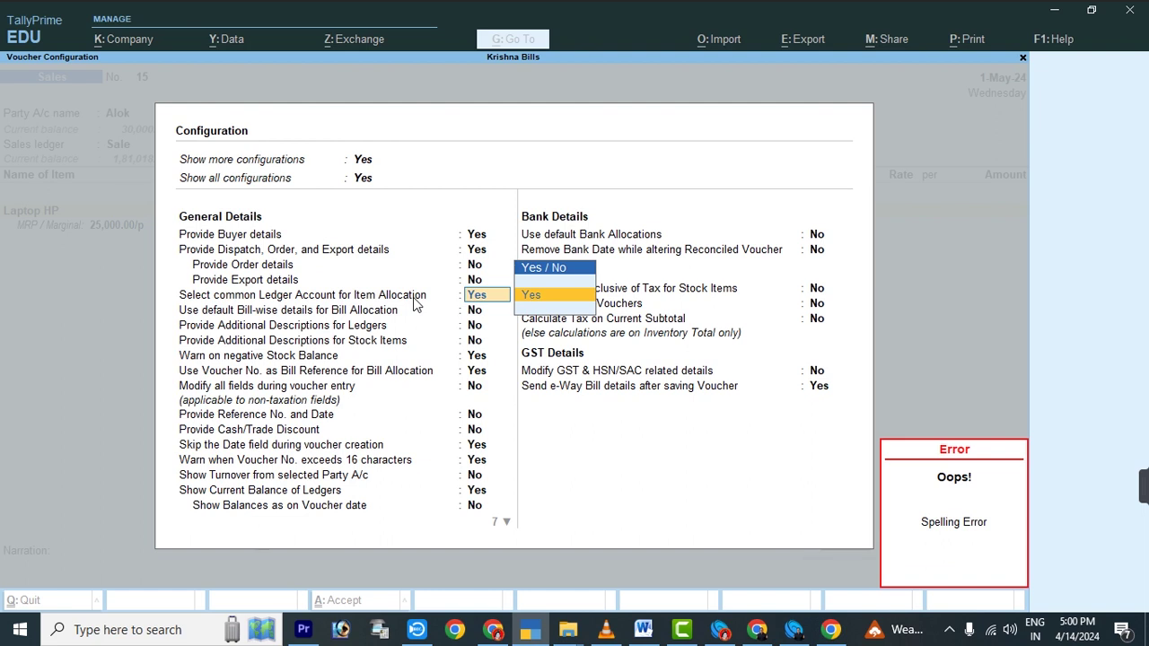
key(Escape)
key(Escape)
key(Escape)
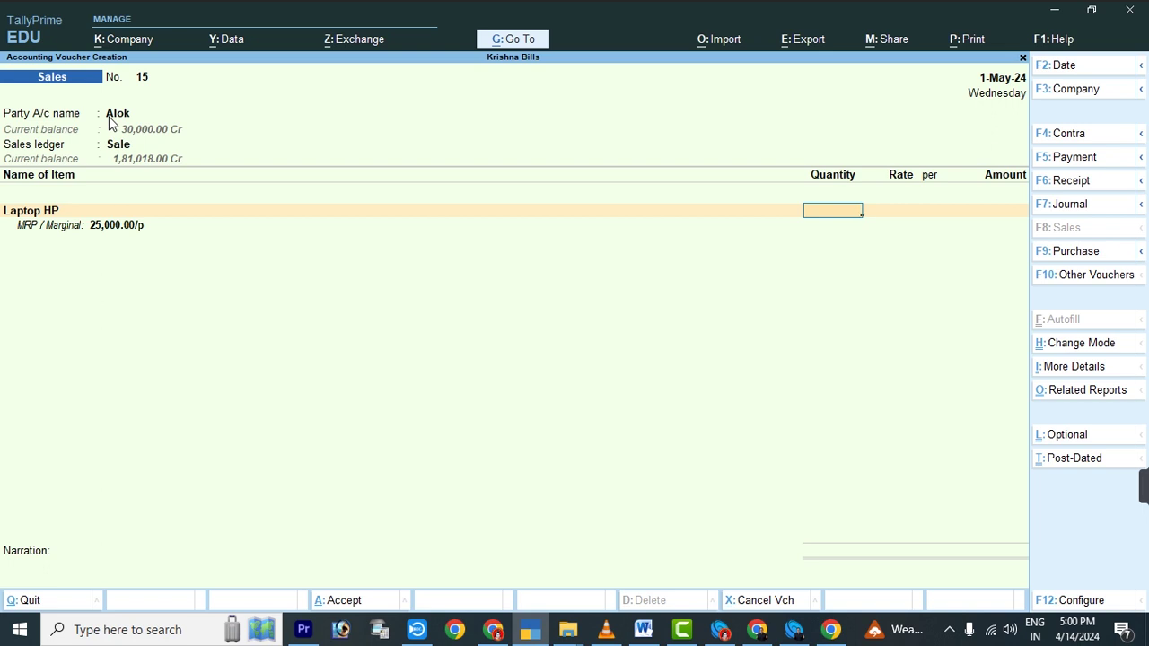
Step: Set Select common Ledger Account for Item Allocation to No in the voucher configuration and save it
key(F12)
key(Return)
key(Return)
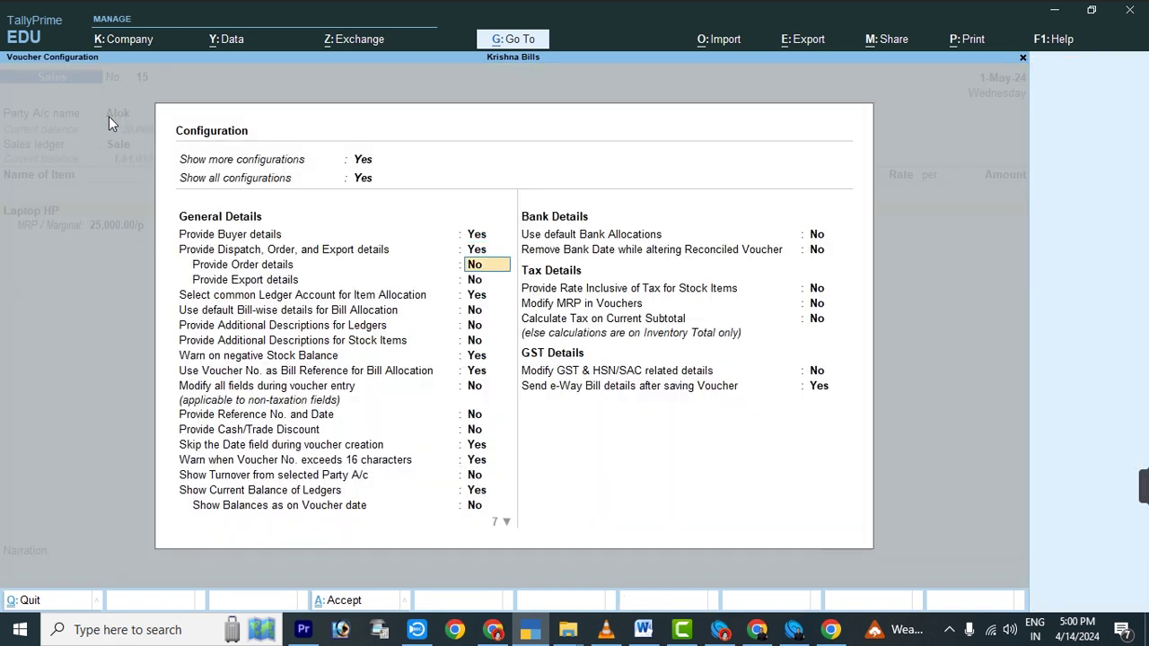
key(Return)
key(Return)
text(n)
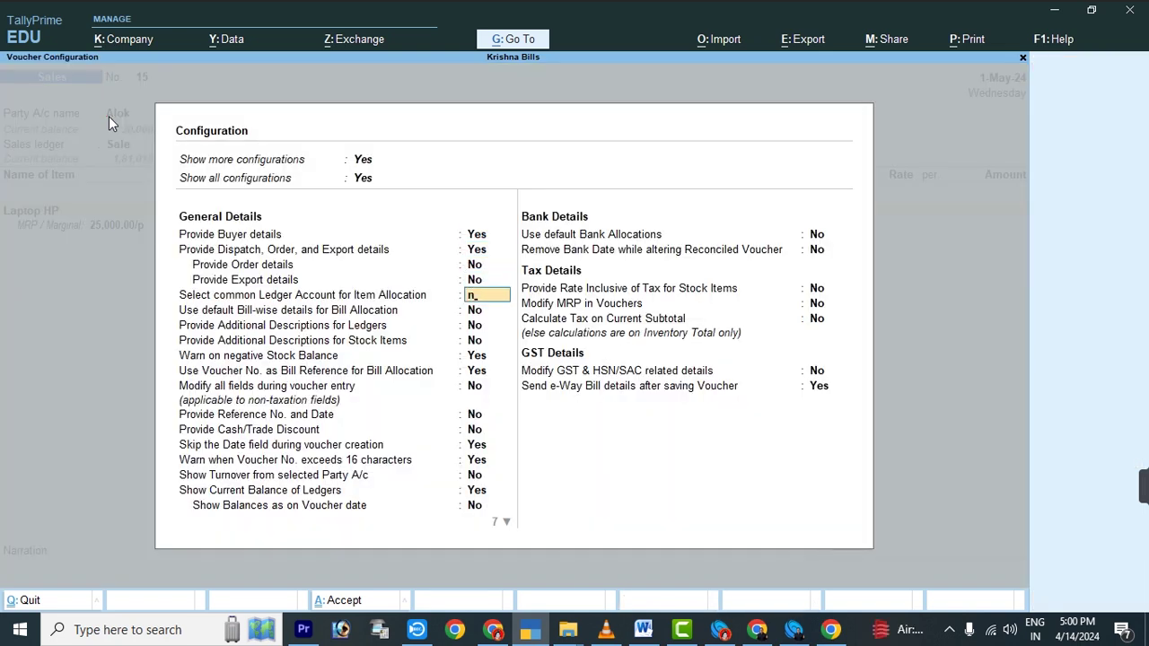
key(Return)
key(ctrl+a)
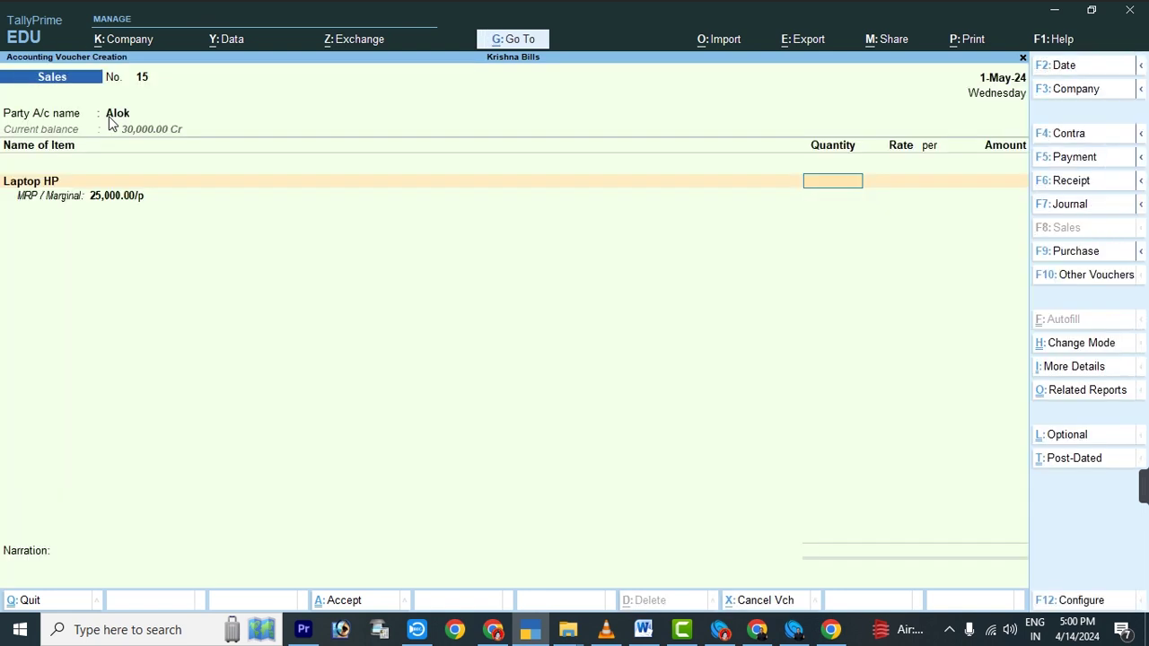
Step: Return to the party account and re-accept the same customer, blank dispatch details and existing party details
key(BackSpace)
key(BackSpace)
key(Return)
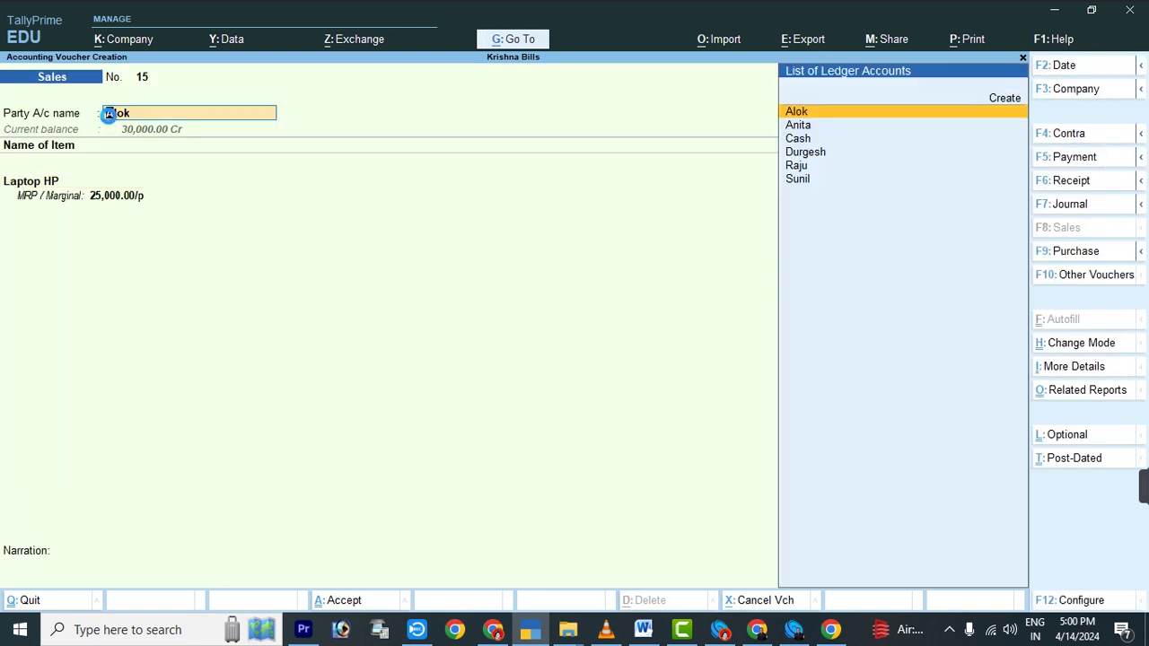
key(Return)
key(Return)
key(Return)
key(Return)
key(Return)
key(Return)
key(Return)
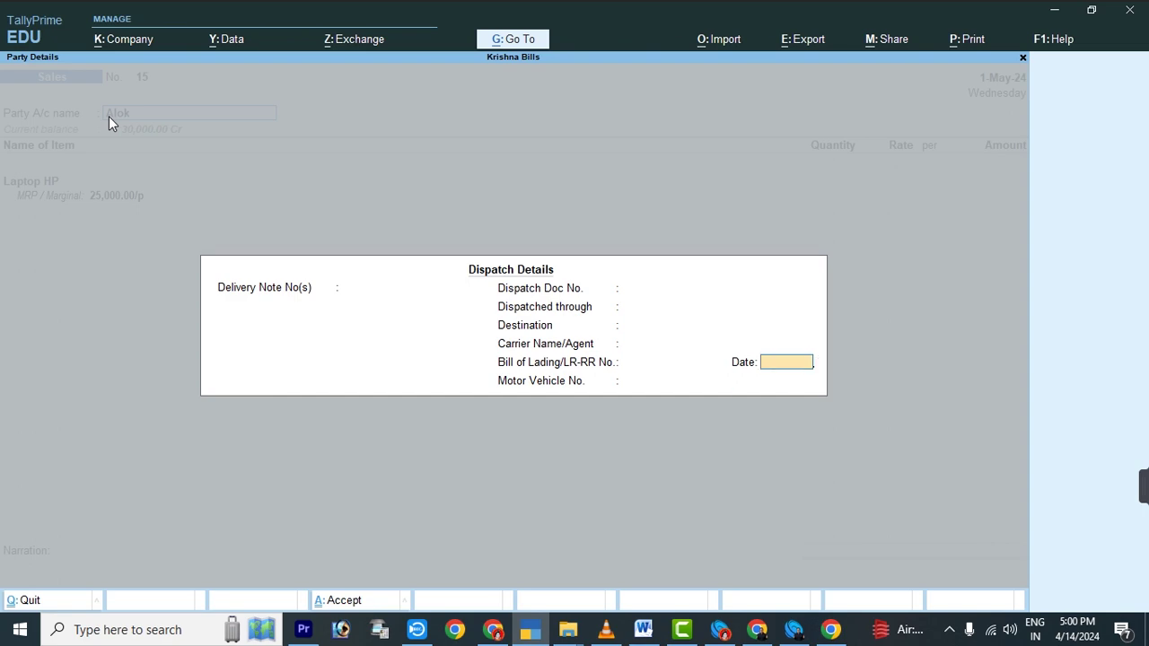
key(Return)
key(Return)
key(Return)
key(Return)
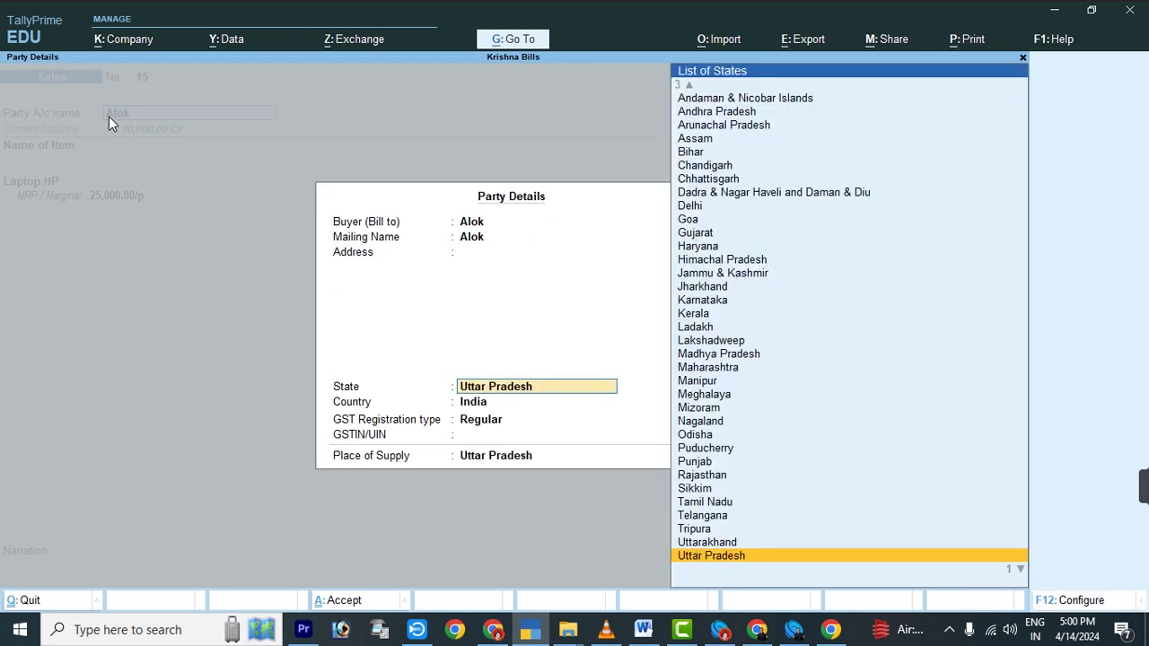
key(Return)
key(Return)
key(Return)
key(Return)
key(Return)
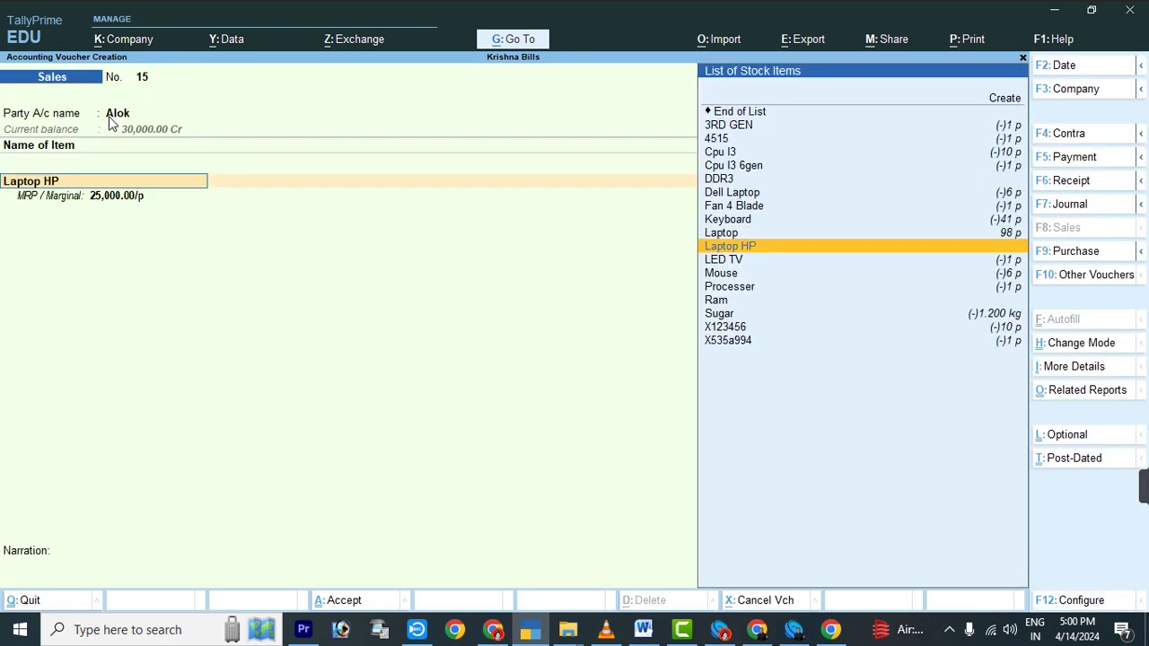
Step: Keep Laptop HP with its MRP and enter a quantity of 1 p at a rate of 25000
key(Return)
key(Return)
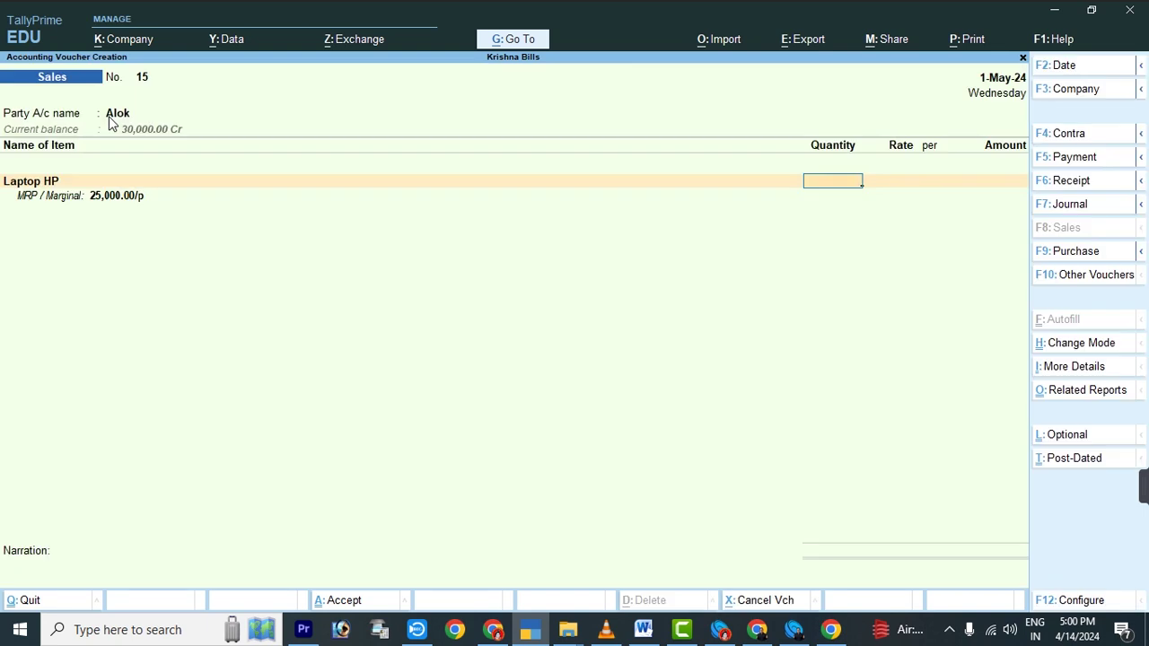
text(1)
key(Return)
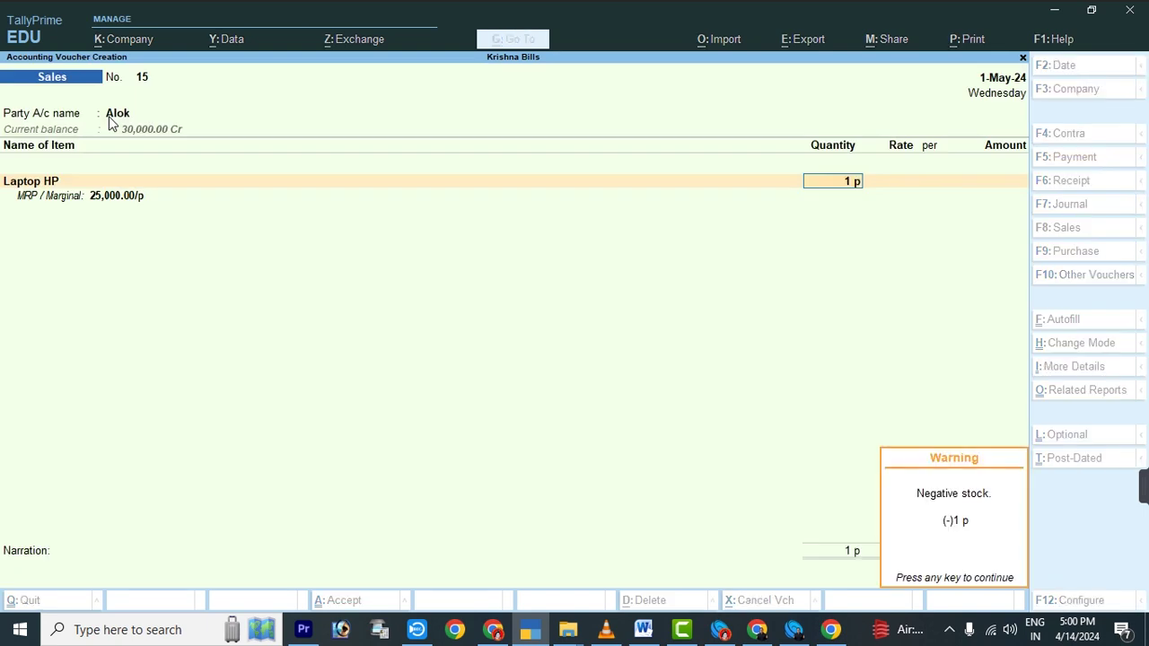
key(Return)
text(25000)
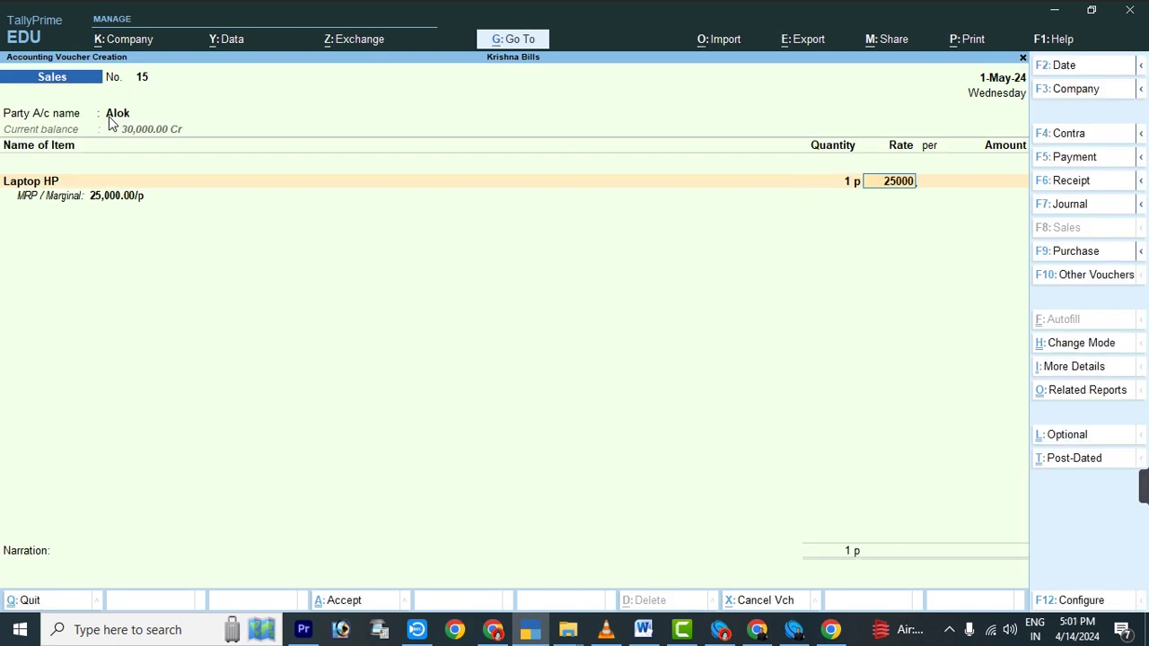
Step: Accept the Laptop HP amount with its Sale 32% ledger allocation and end the item list
key(Return)
key(Return)
key(Return)
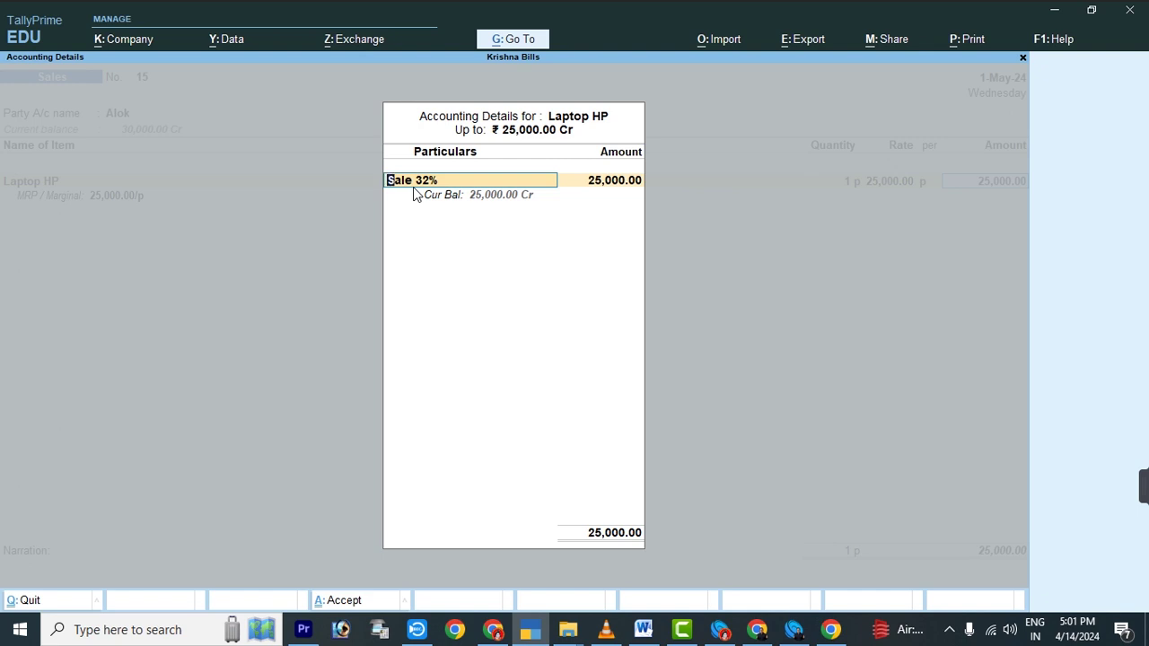
key(Return)
key(Return)
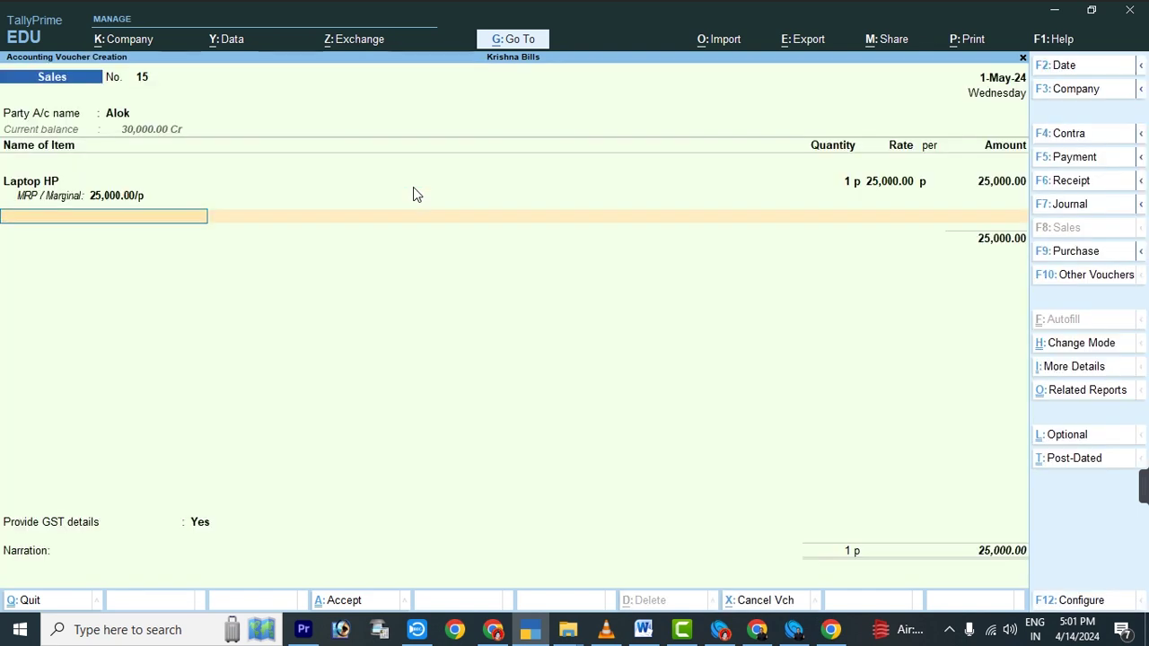
key(Return)
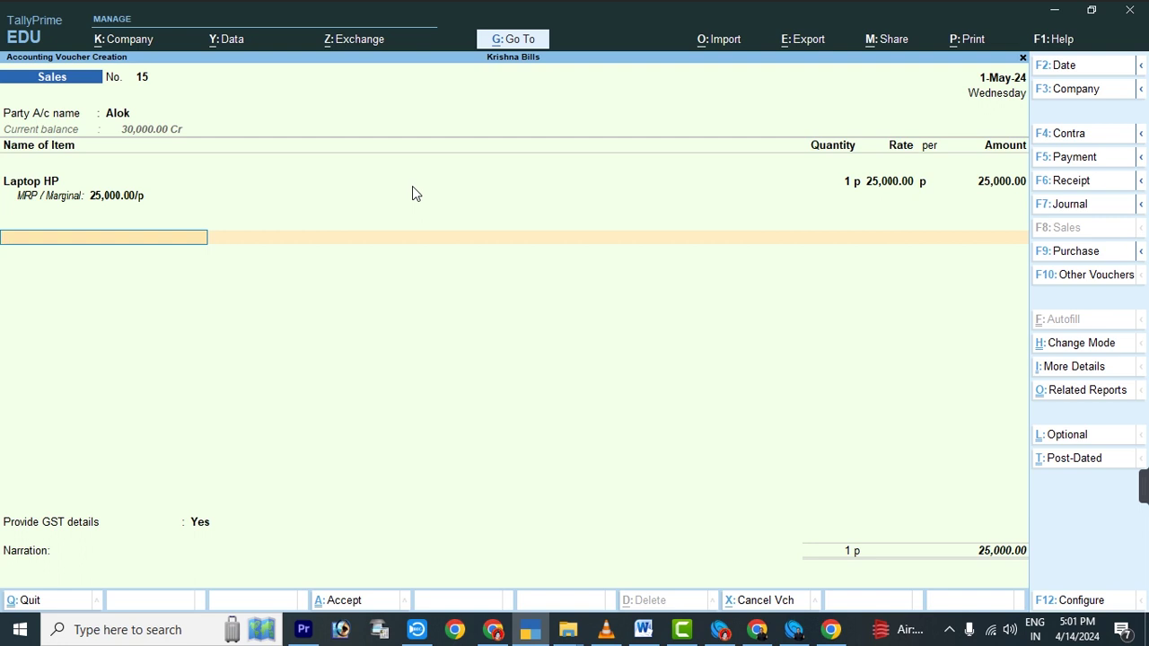
Step: Go back to the Laptop HP line and open that stock item for alteration
key(BackSpace)
key(BackSpace)
key(BackSpace)
key(BackSpace)
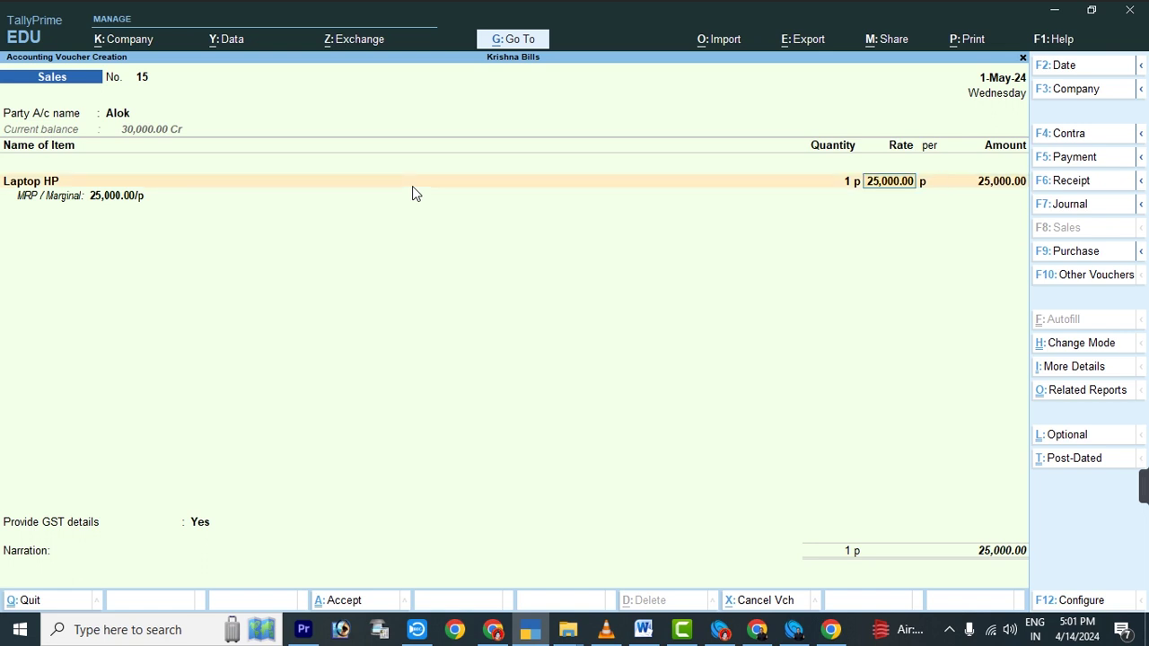
key(BackSpace)
key(ctrl+Return)
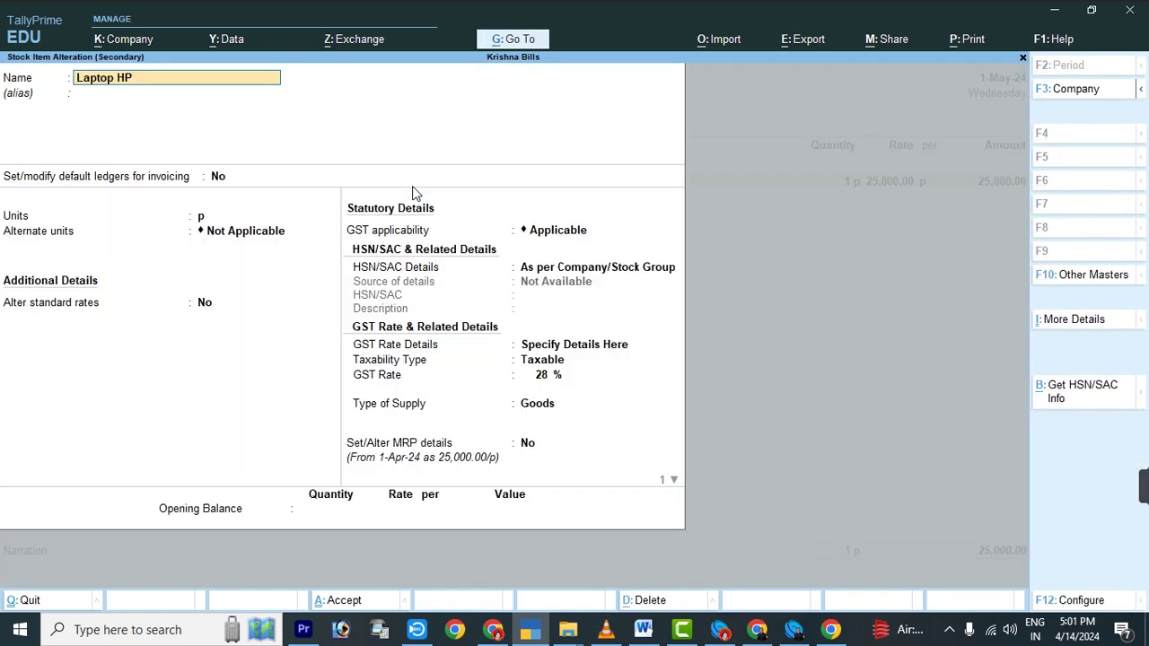
Step: Set Use Alternate Units to No in the stock item configuration
key(F12)
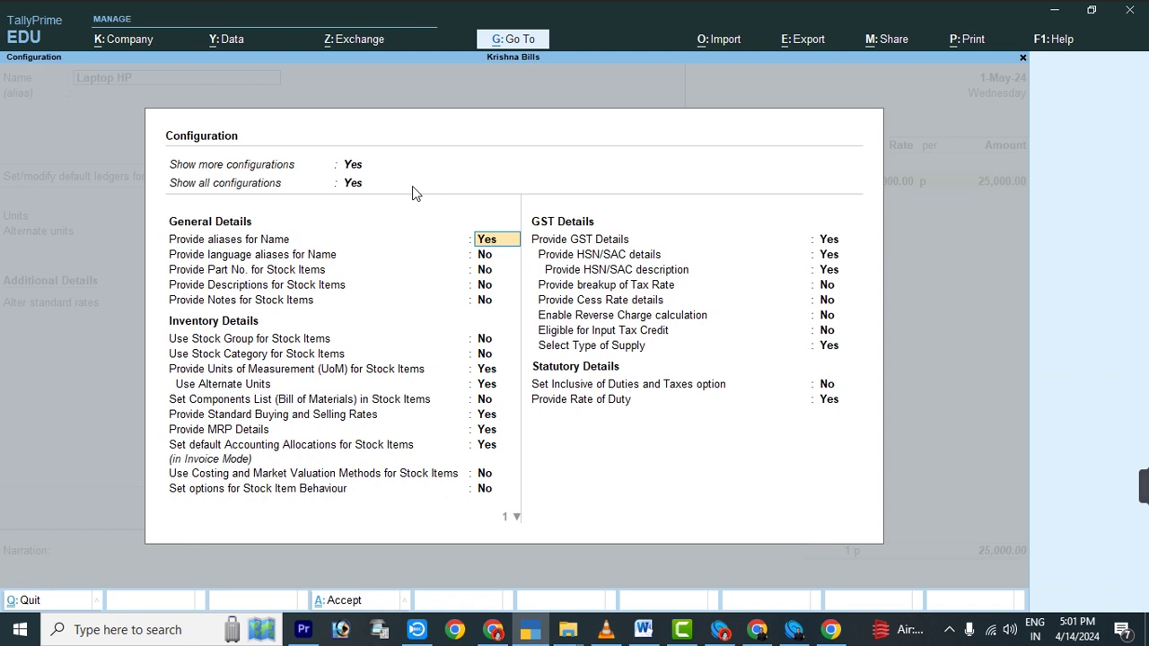
key(Down)
key(Down)
key(Down)
key(Down)
key(Down)
key(Down)
key(Down)
key(Down)
key(Down)
key(Down)
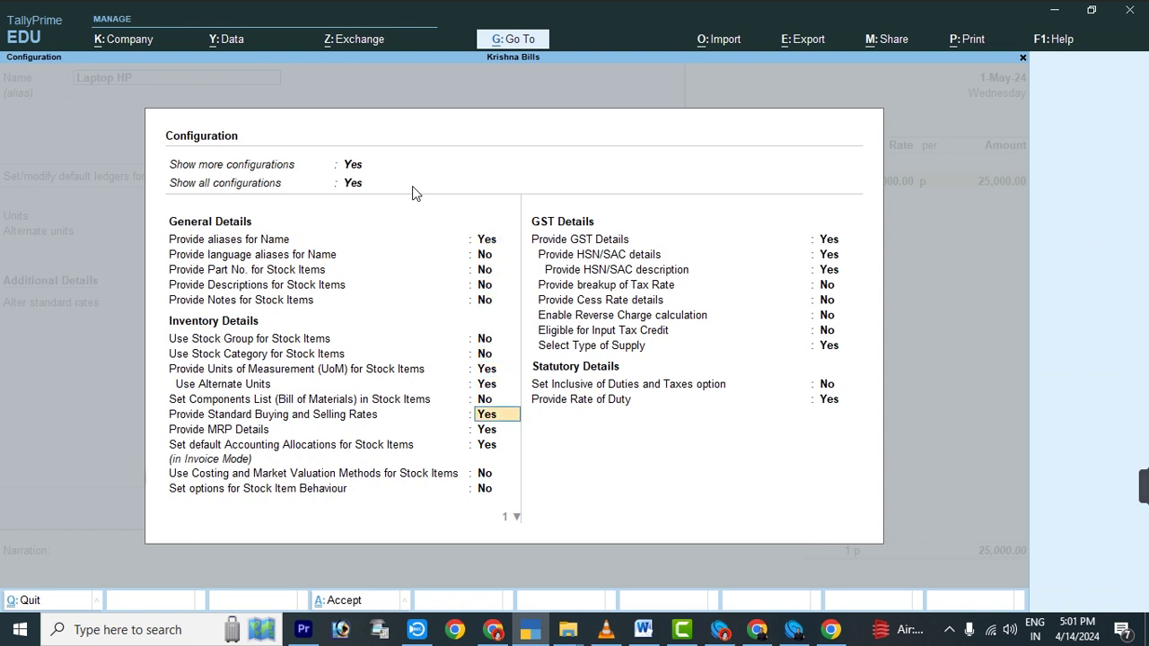
key(Down)
key(Down)
key(Down)
key(Down)
key(Up)
key(Up)
key(Up)
key(Up)
key(Up)
key(Up)
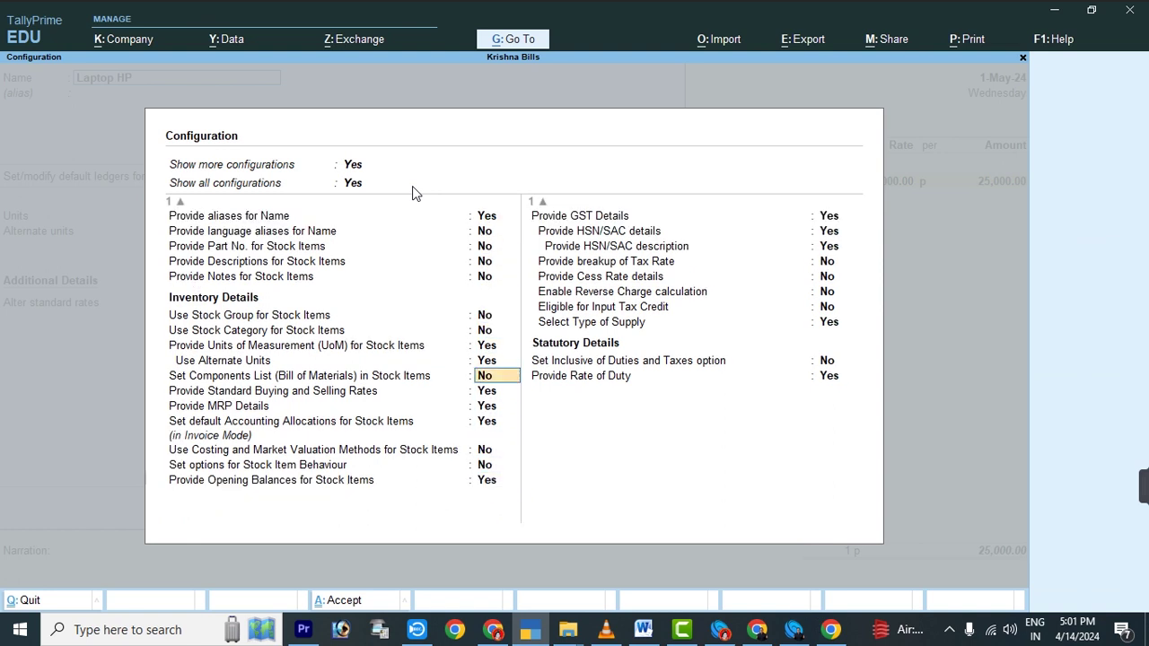
key(Up)
key(Up)
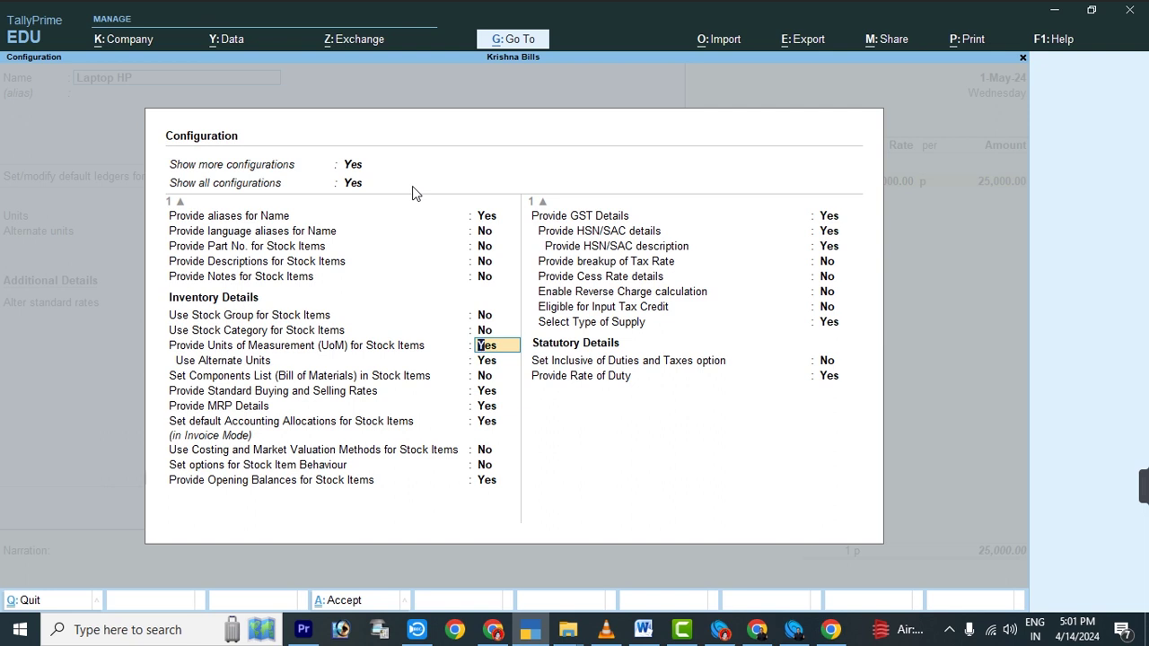
key(Down)
text(n)
key(Return)
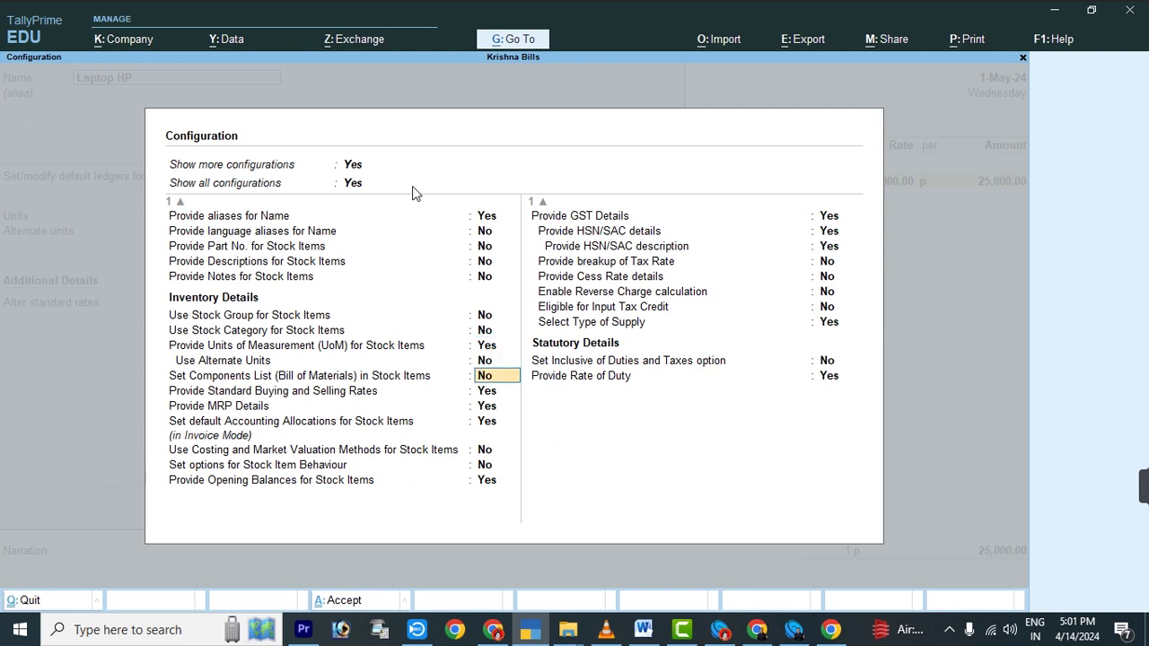
Step: Set the standard buying and selling rates, MRP details and default accounting allocations options to No
key(Return)
text(n)
key(Return)
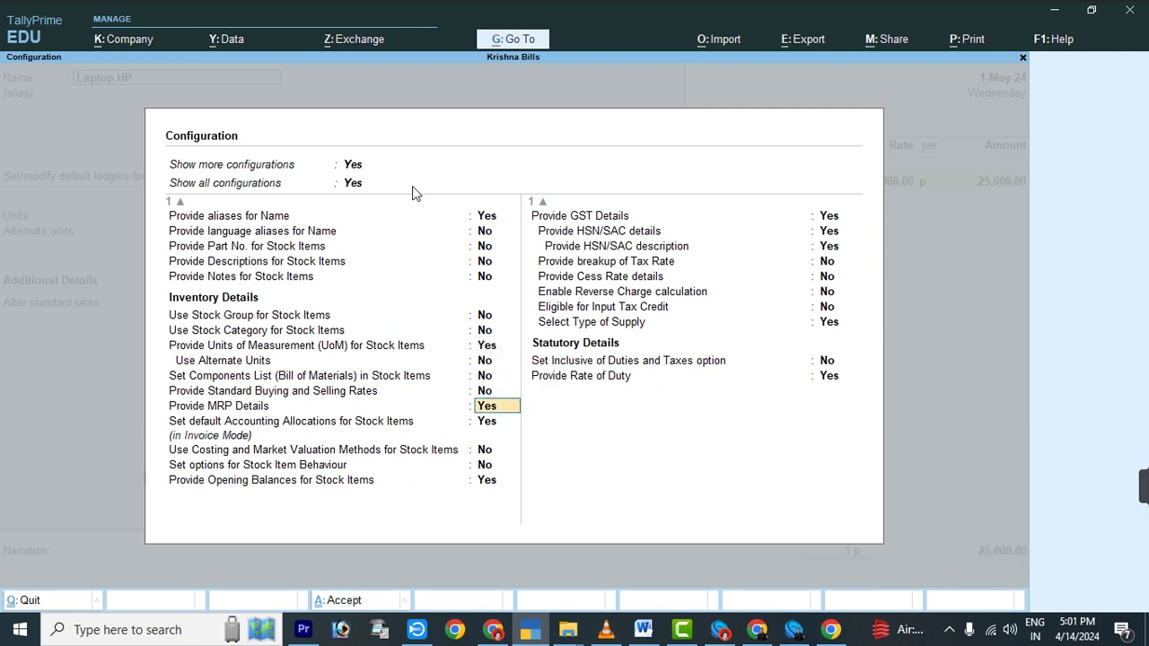
text(n)
key(Return)
text(n)
key(Return)
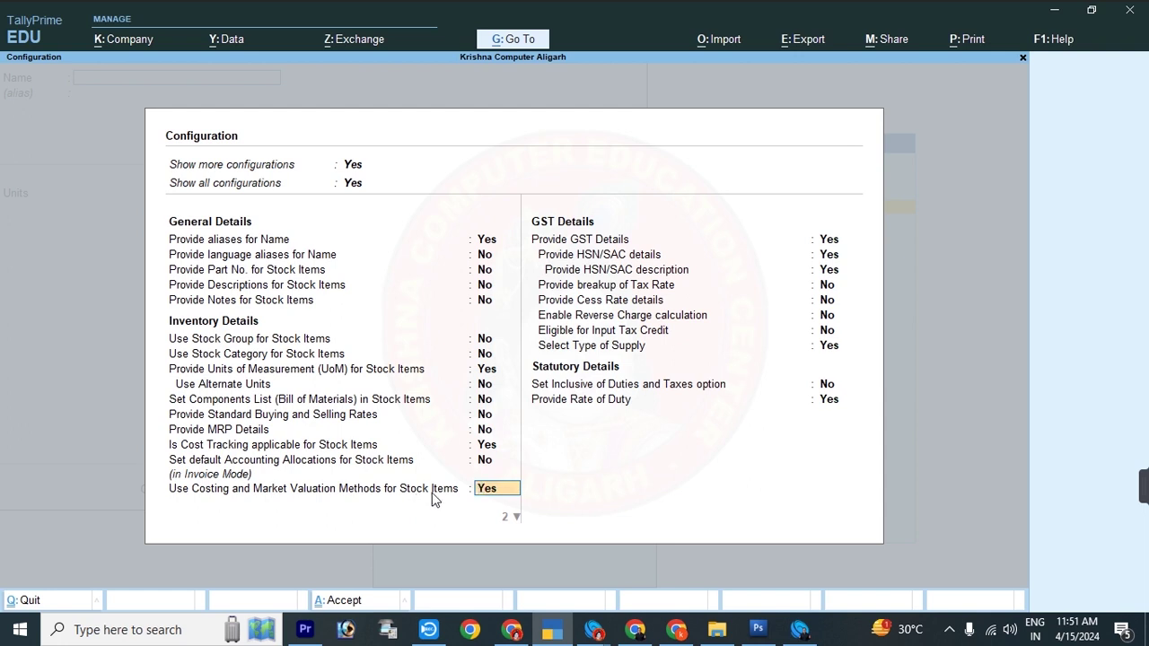
Step: Keep Use Costing and Market Valuation Methods for Stock Items at Yes and save the stock item configuration
key(Return)
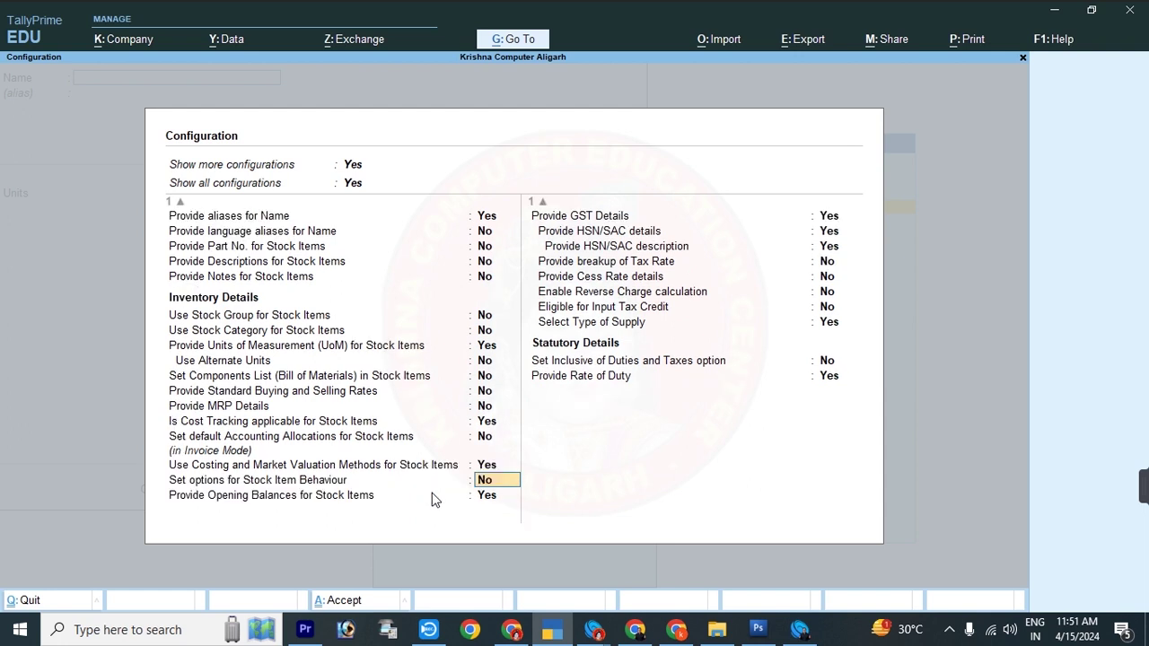
click(491, 467)
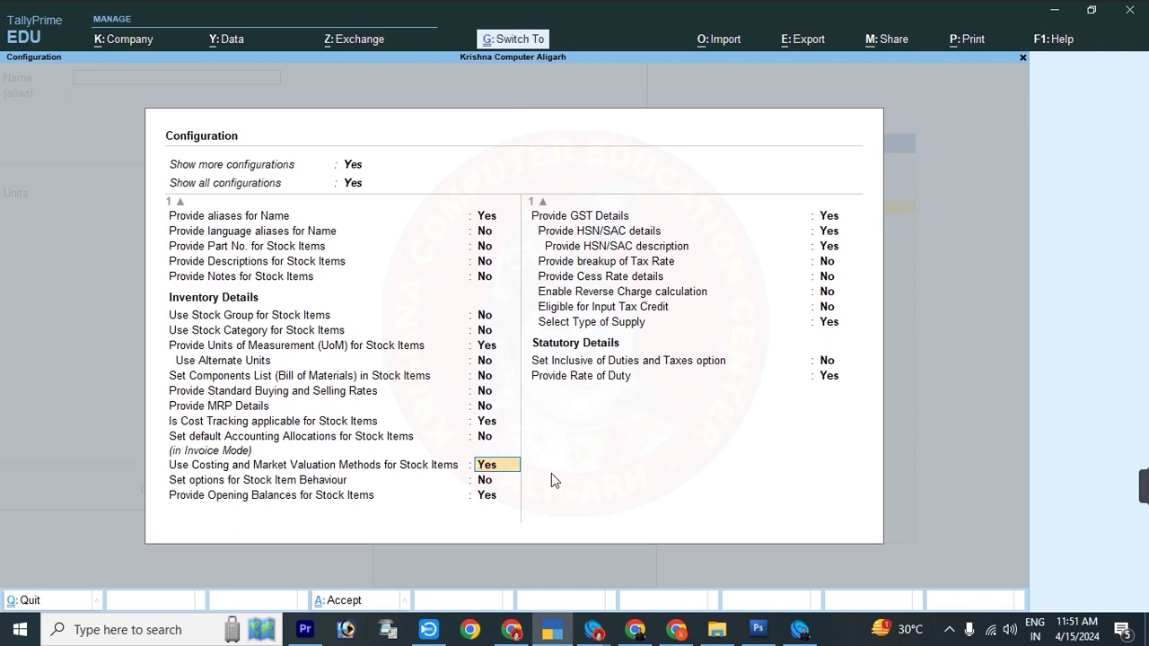
key(ctrl+a)
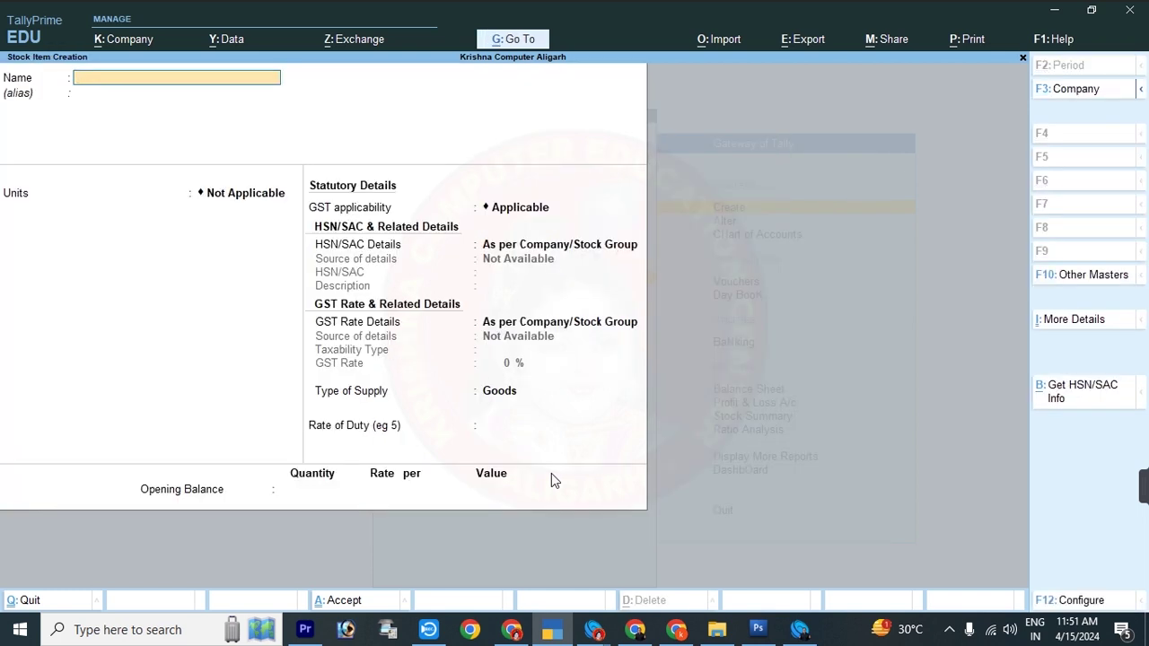
Step: Name the new stock item A, leave the alias blank, and set its unit to p
text(A)
key(Return)
key(Return)
text(p)
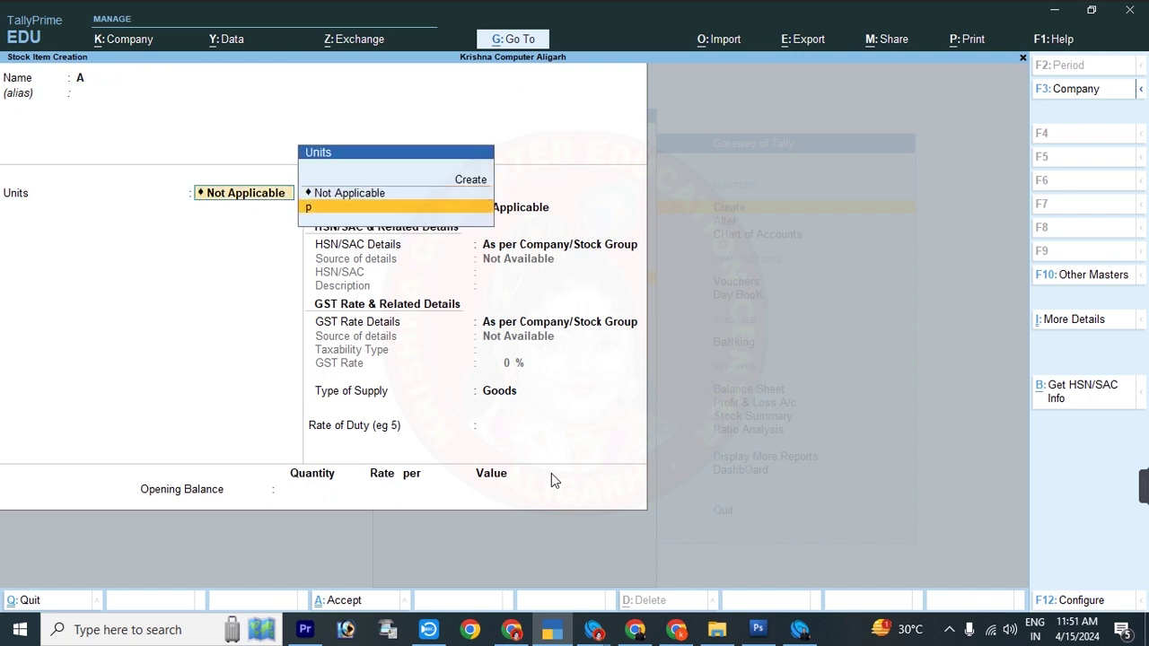
key(Return)
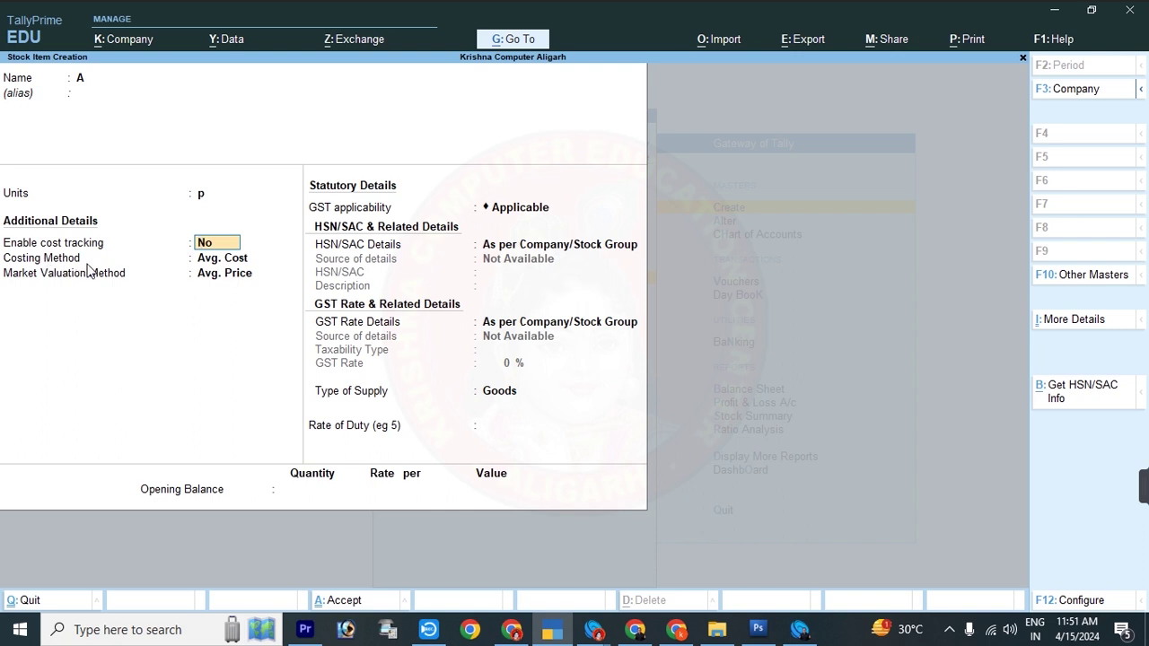
Step: Examine the available costing methods for stock item A, and leave the stock item creation without saving
key(Return)
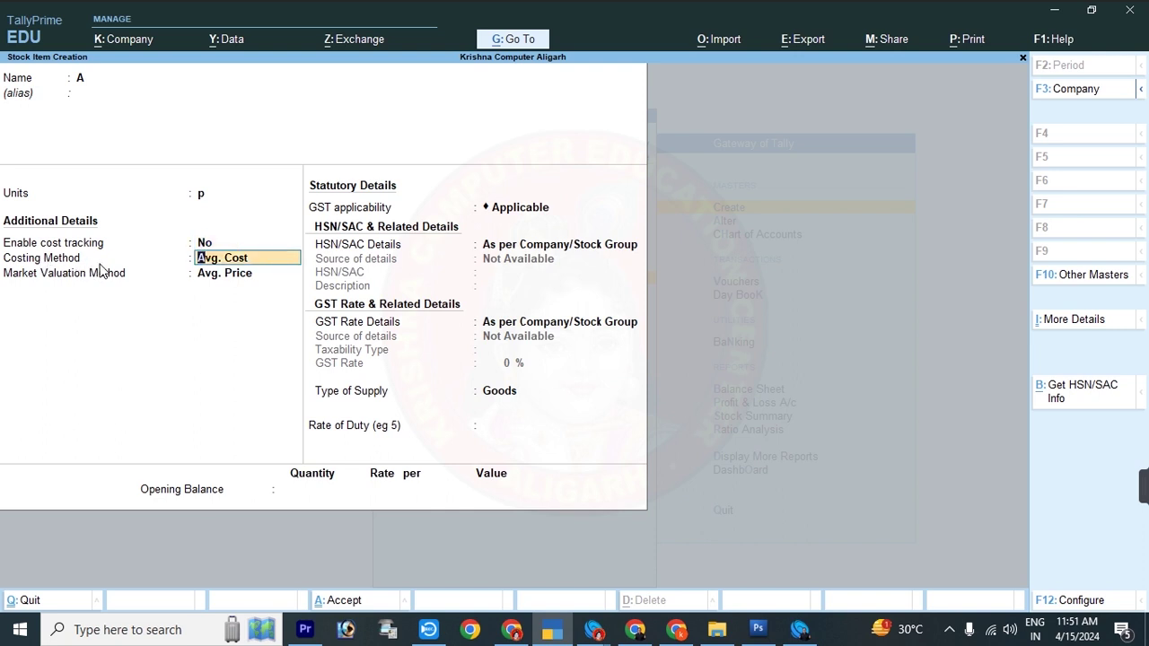
key(BackSpace)
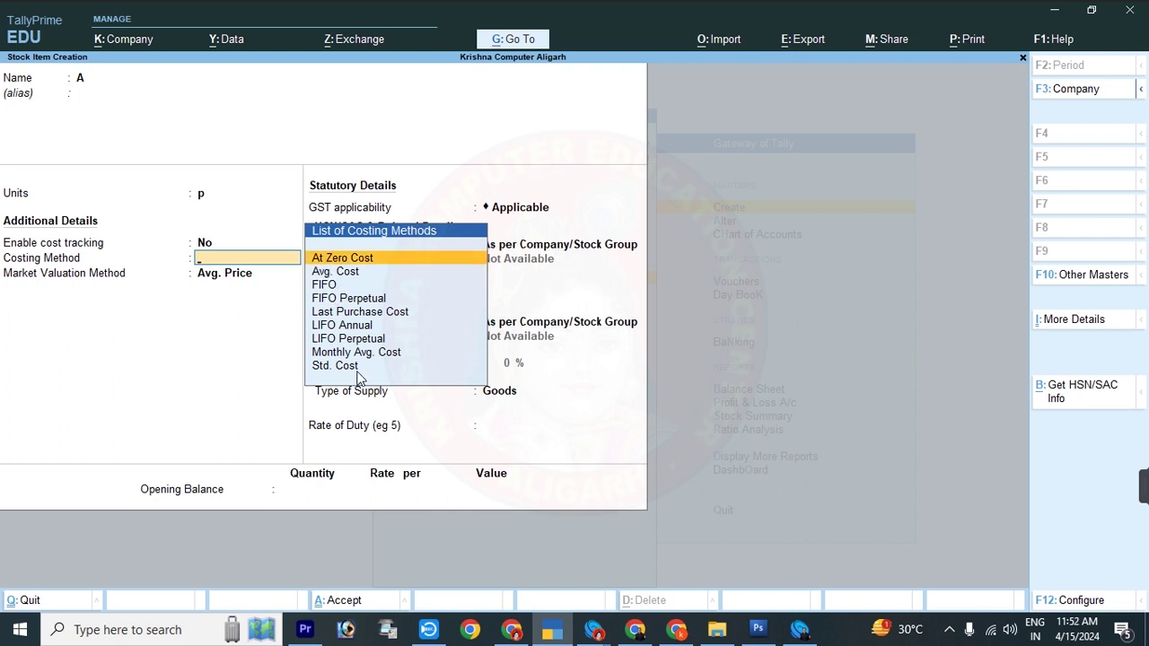
key(Escape)
key(Escape)
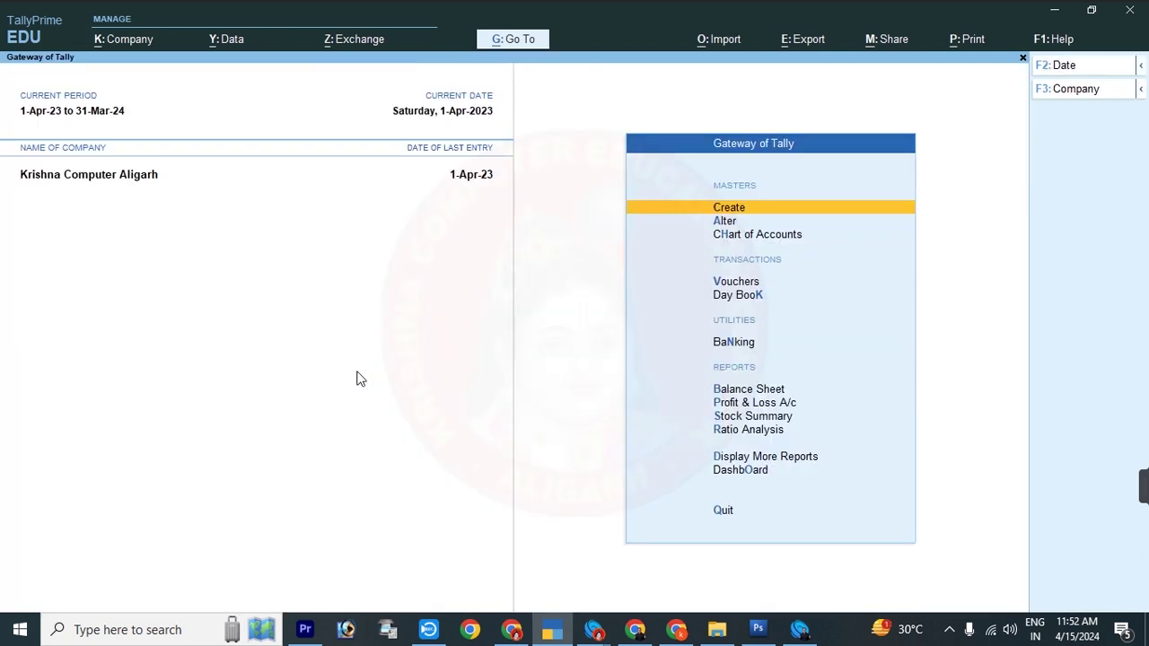
Step: Shut the company Krishna Computer Aligarh
key(F3)
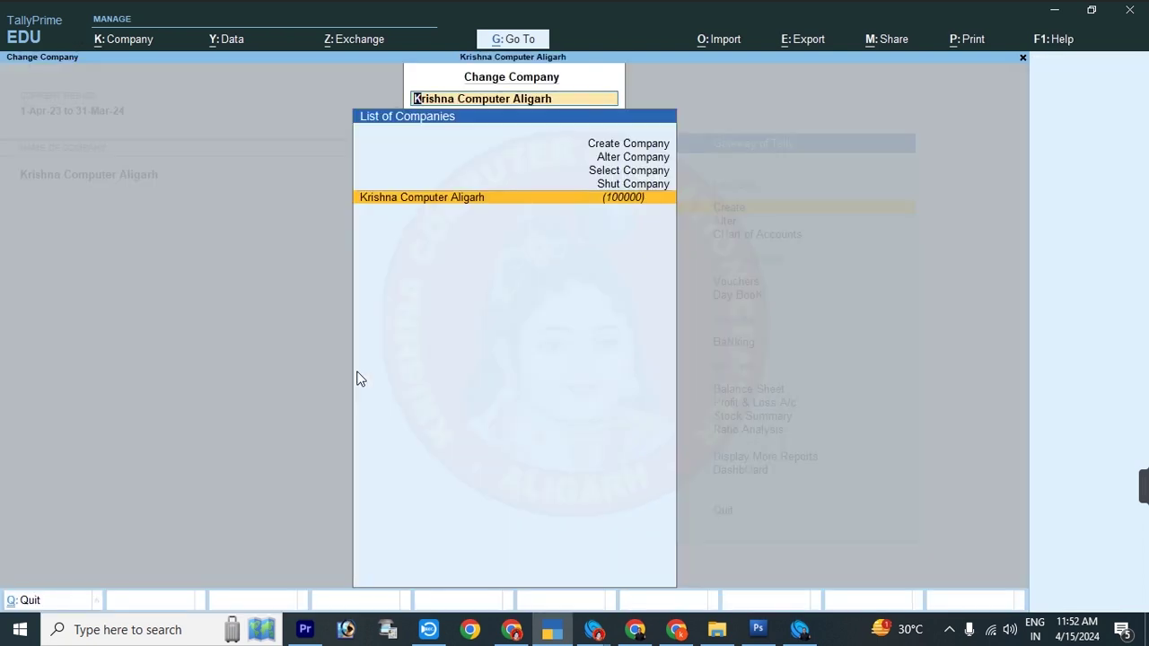
key(Up)
key(Return)
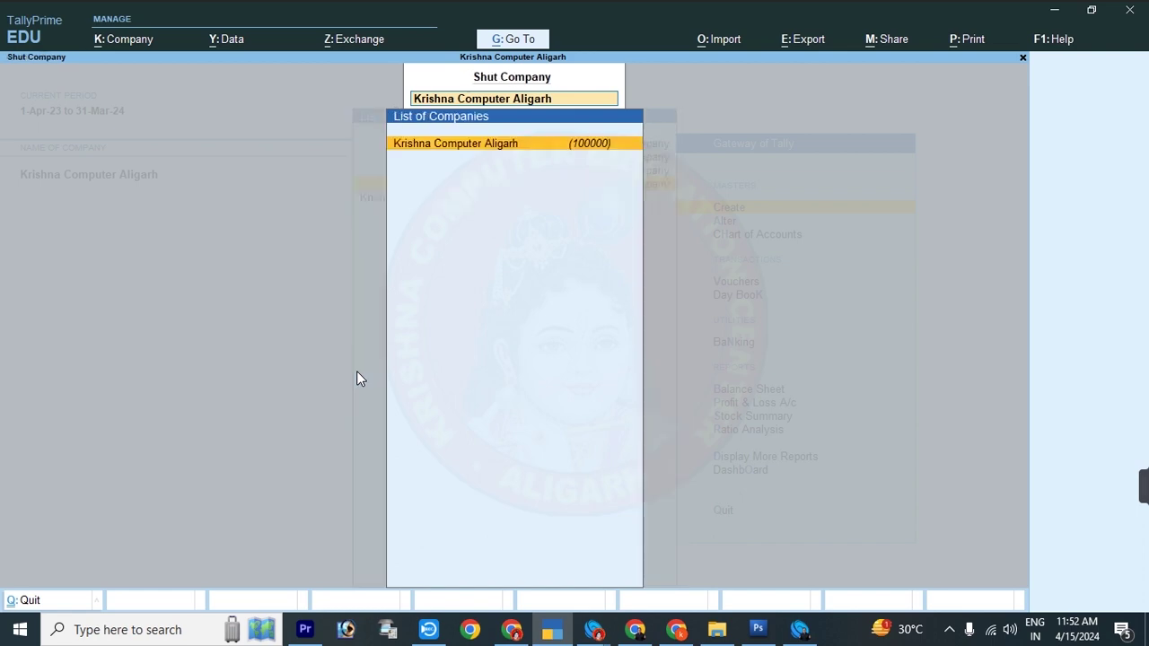
key(Return)
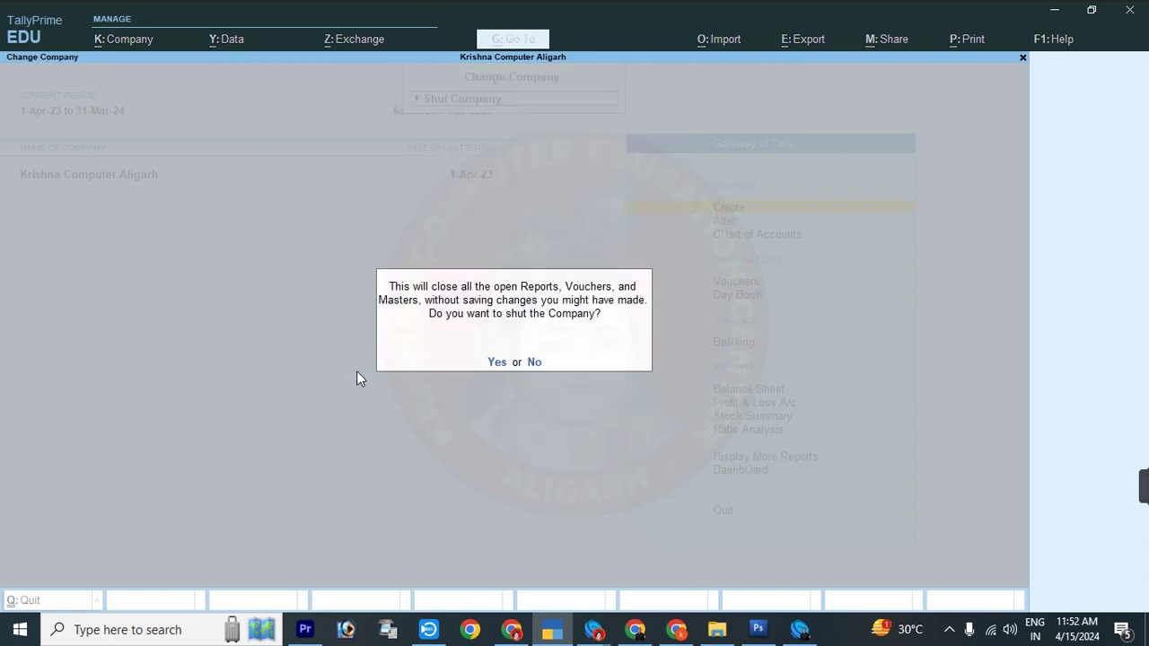
key(y)
Step: Start creating a company named COSTING METHOD with the same mailing name
key(Up)
key(Up)
key(Up)
key(Up)
key(Up)
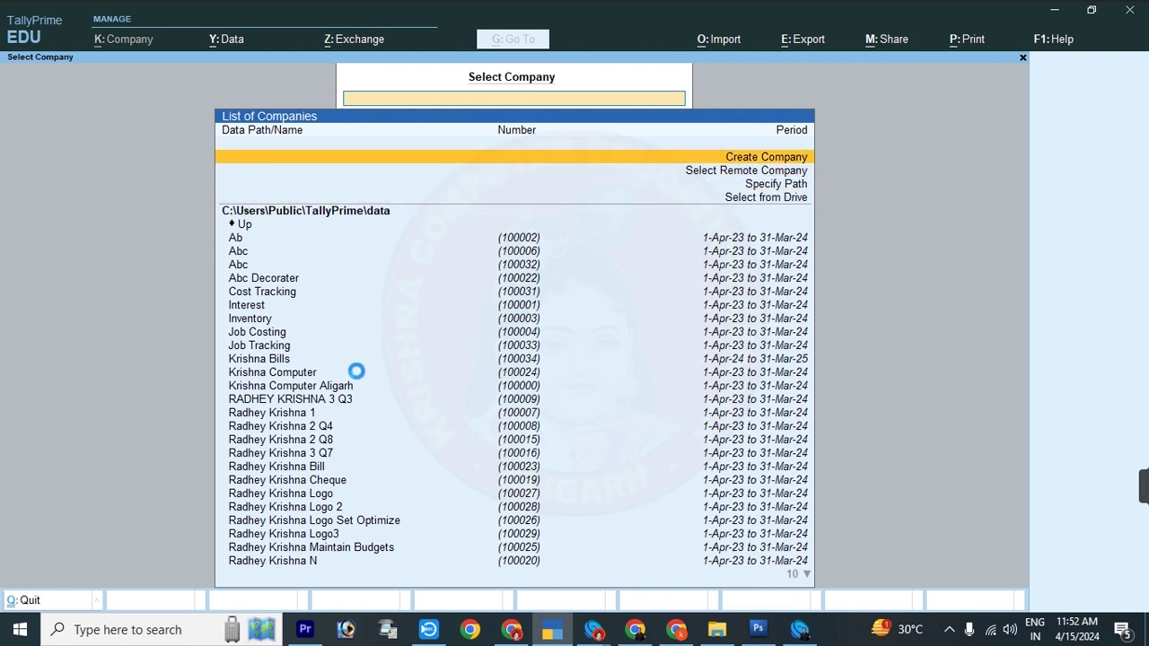
key(Return)
text(COS)
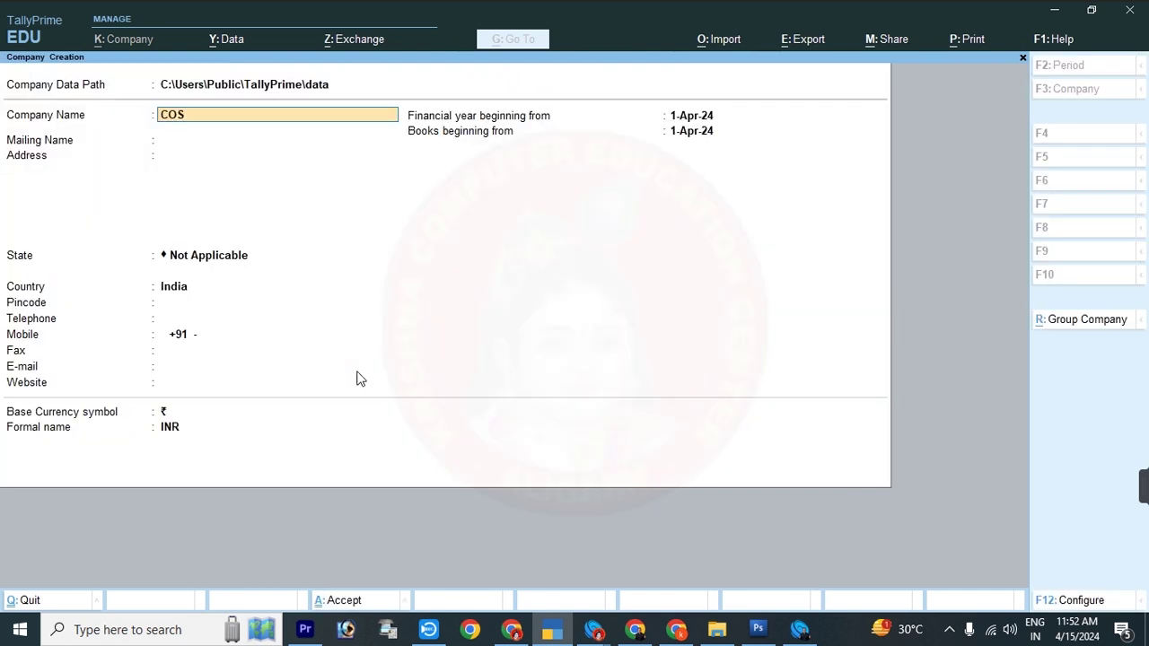
text(TING METHOD)
key(Return)
key(Return)
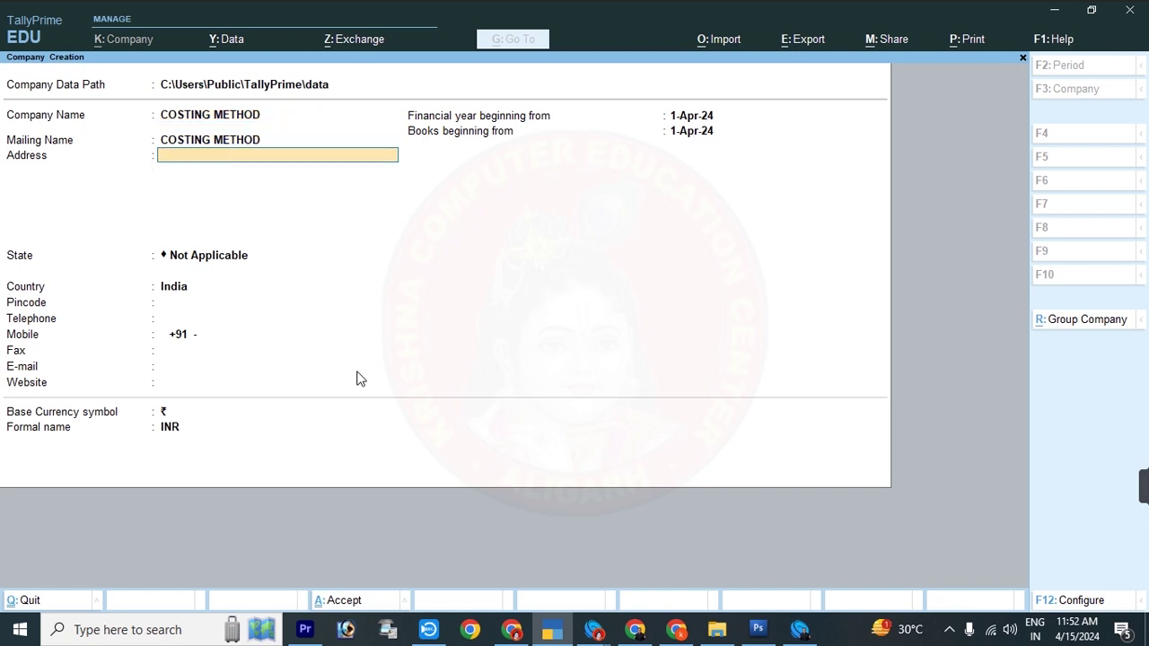
Step: Leave the company address blank, choose its state, and save the new company
key(Return)
text(U)
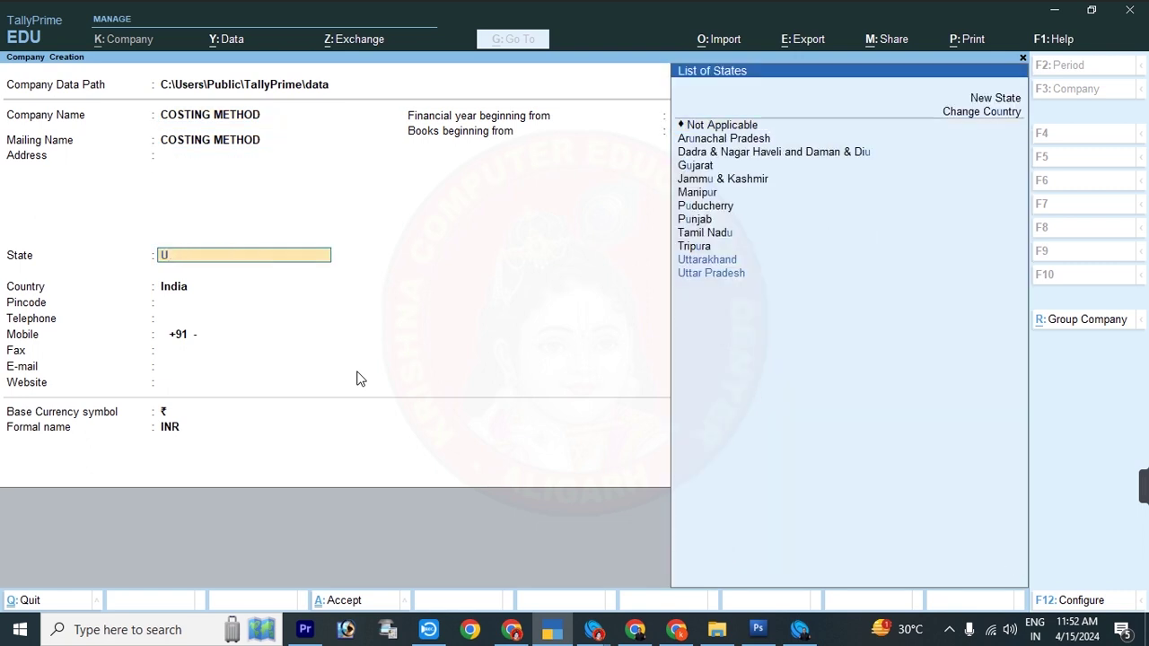
key(Return)
key(ctrl)
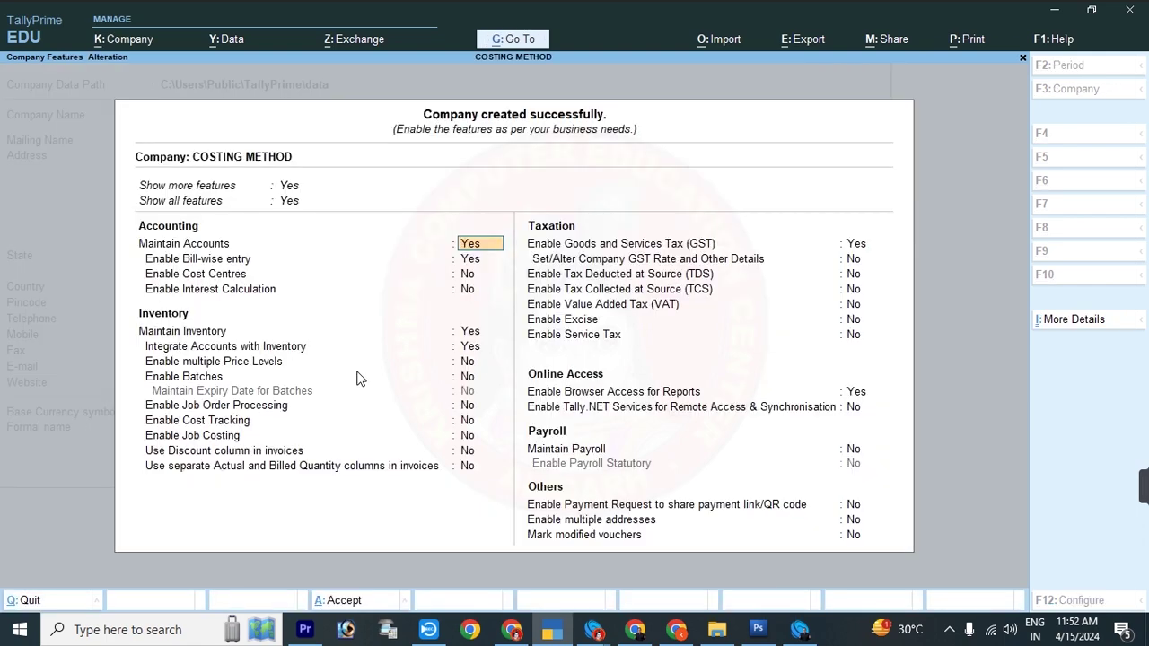
Step: Leave the company features of COSTING METHOD without changing any option
key(BackSpace)
key(Escape)
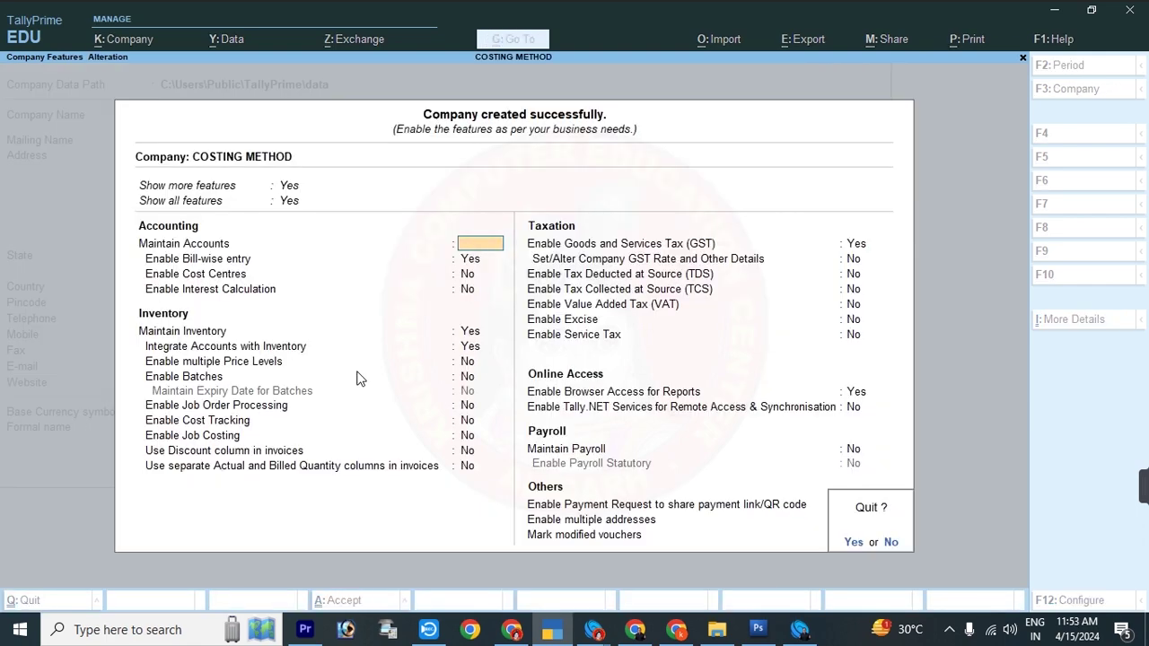
key(y)
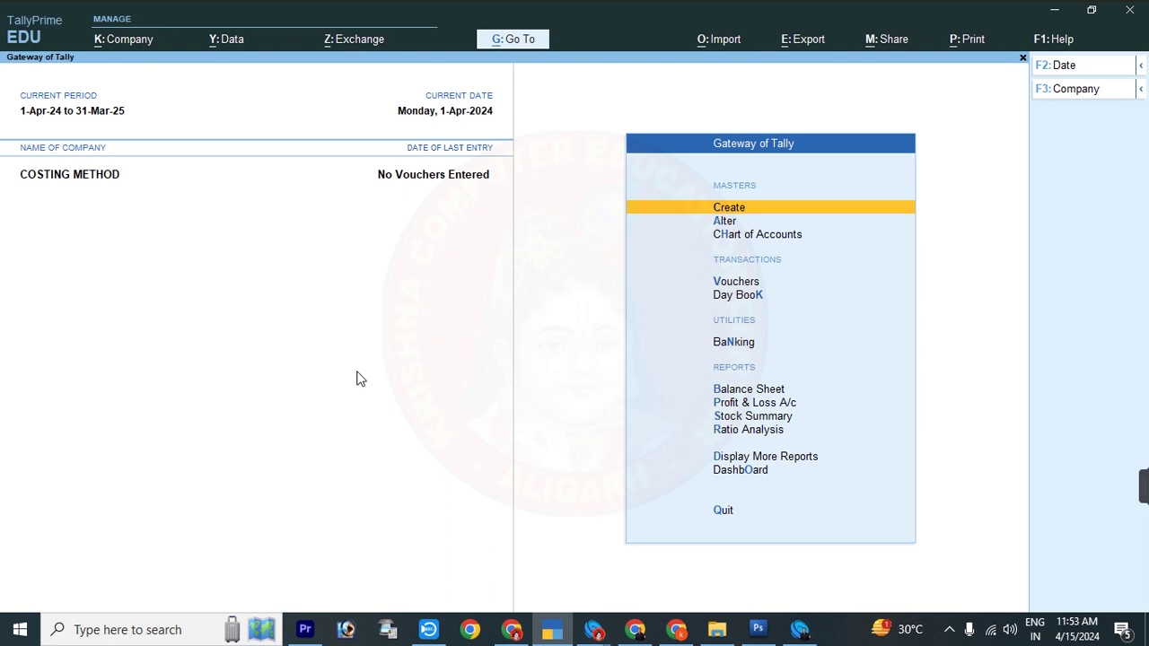
Step: Open the creation form for a new stock item in the COSTING METHOD company
key(Return)
key(Down)
key(Down)
key(Down)
key(Down)
key(Down)
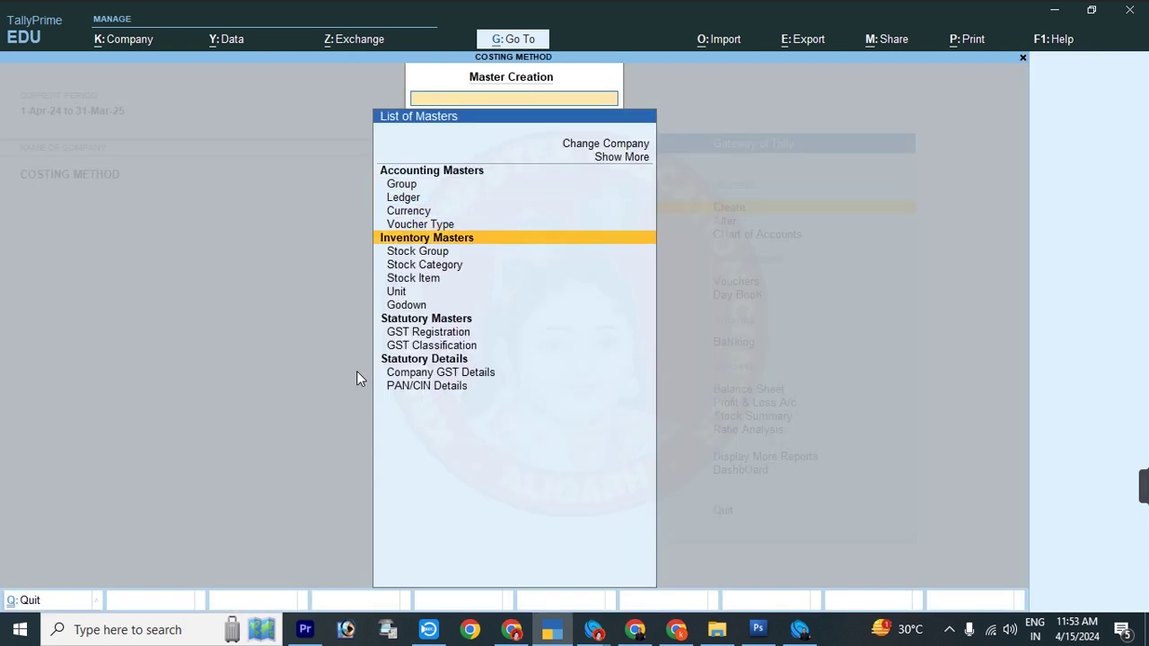
key(Down)
key(Return)
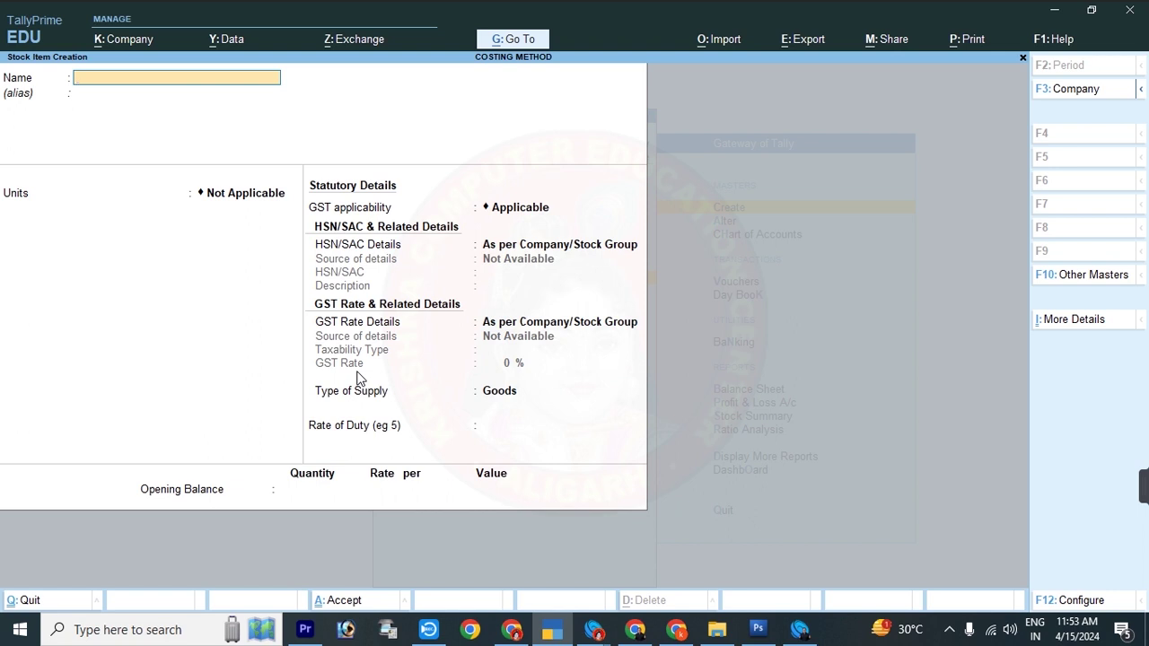
Step: Keep Use Costing and Market Valuation Methods for Stock Items at Yes in the stock item configuration and save it
key(F12)
key(Down)
key(Down)
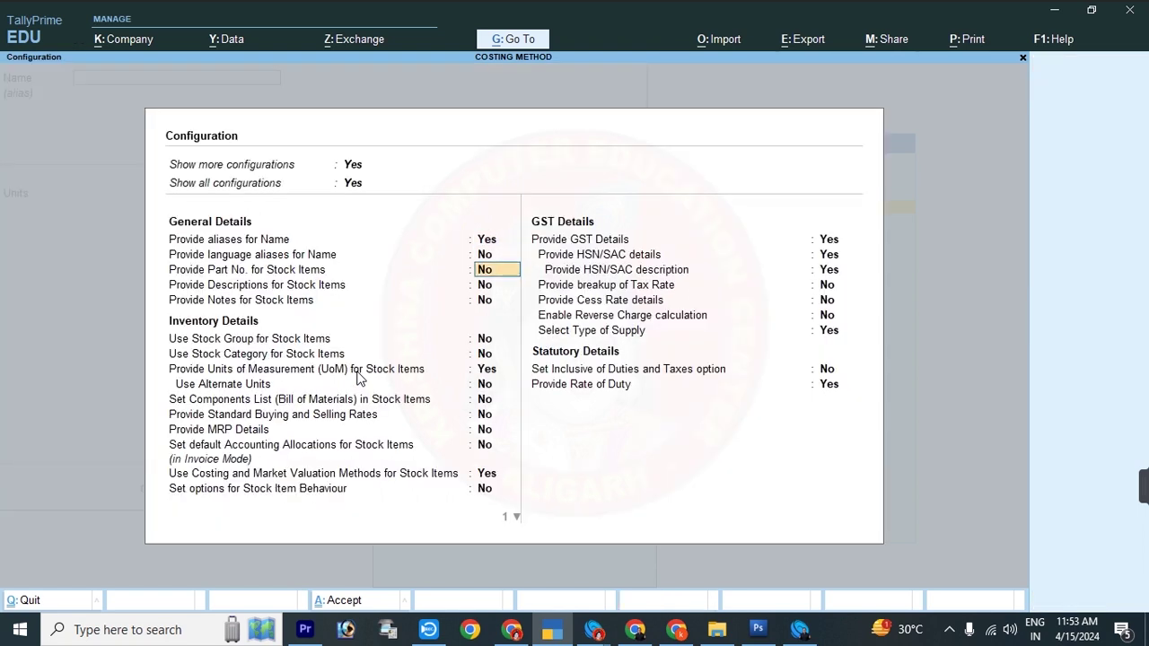
key(Down)
key(Down)
key(Down)
key(Down)
key(Down)
key(Down)
key(Down)
key(Down)
key(Down)
key(Down)
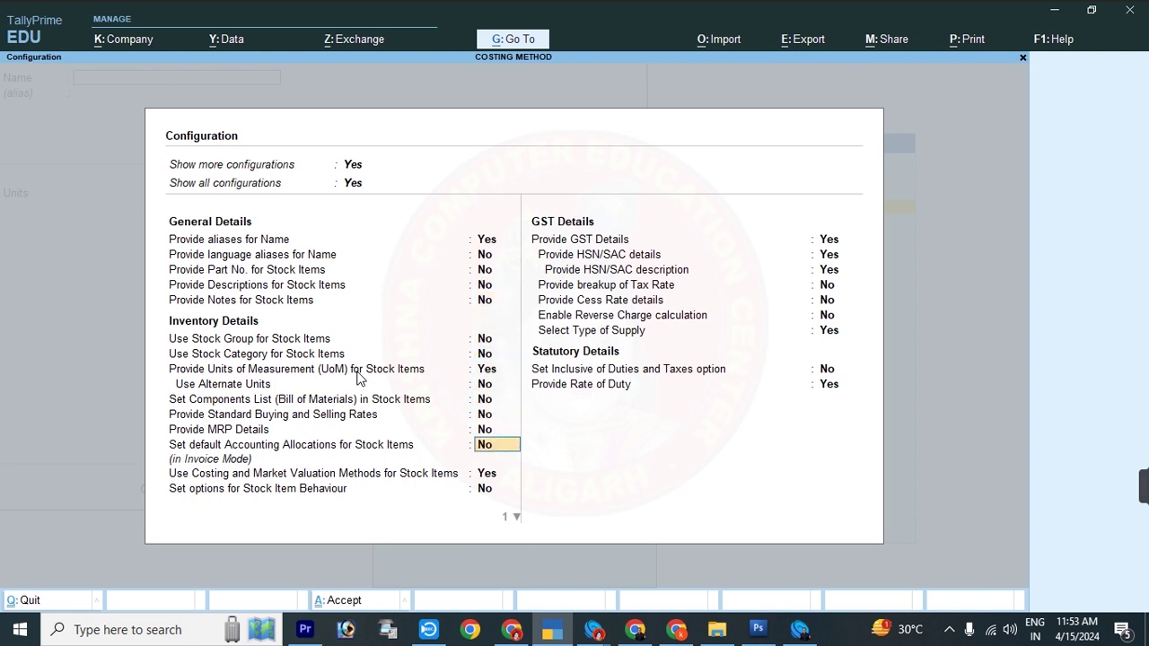
key(Down)
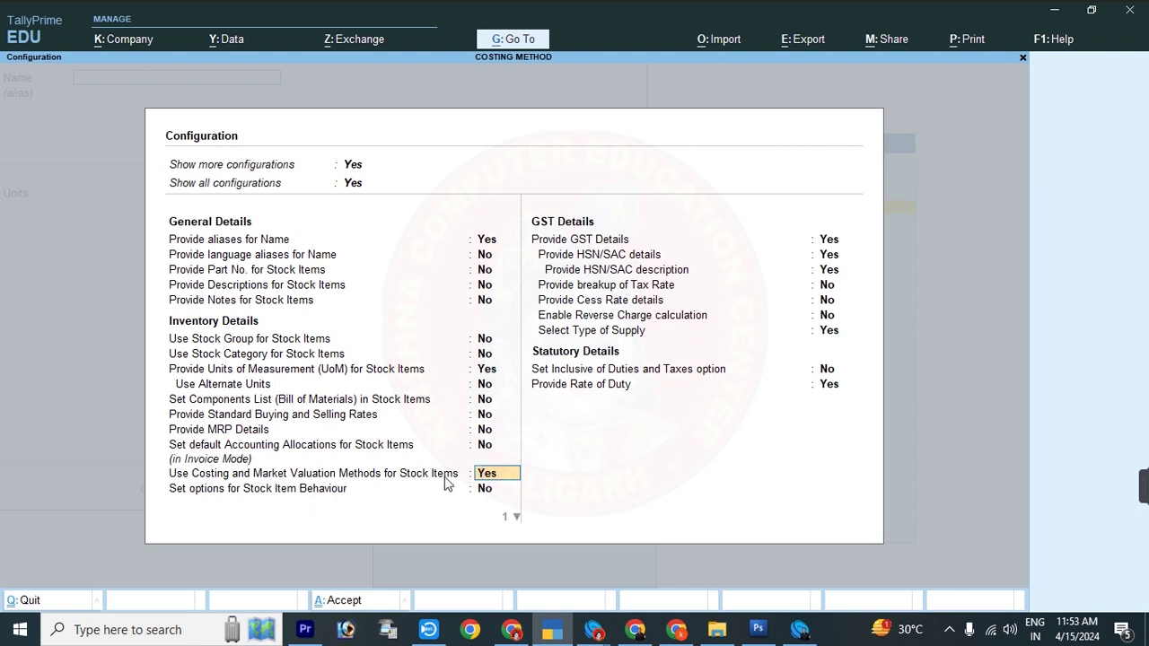
key(Return)
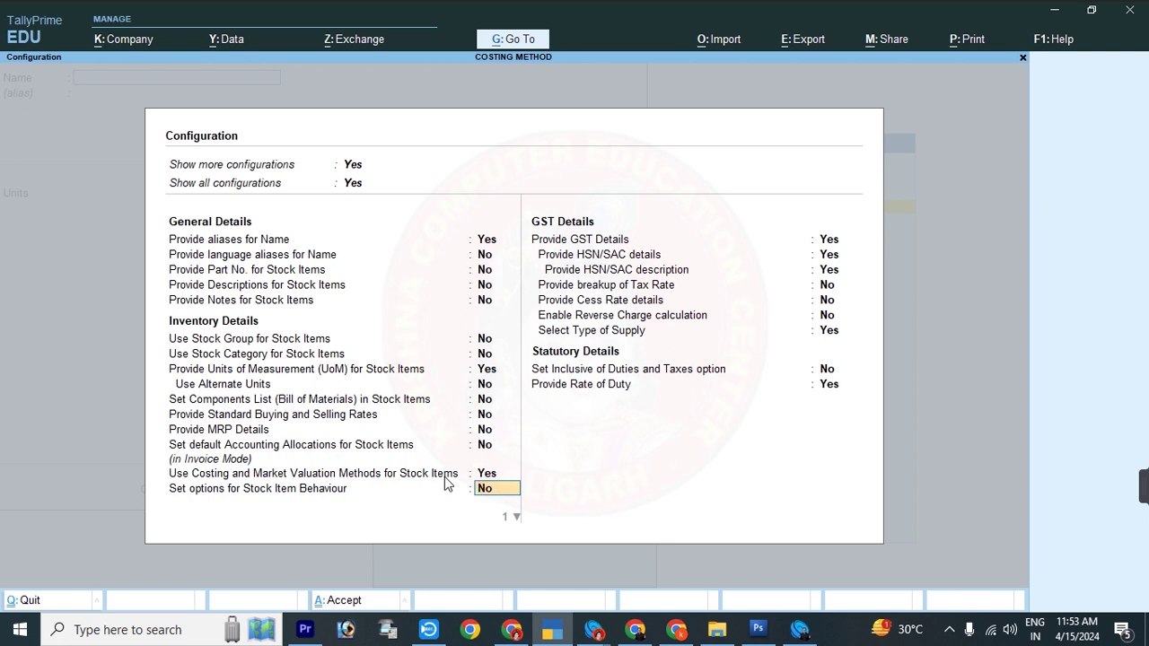
key(Return)
key(Return)
key(Return)
key(Return)
key(Return)
key(Return)
key(Return)
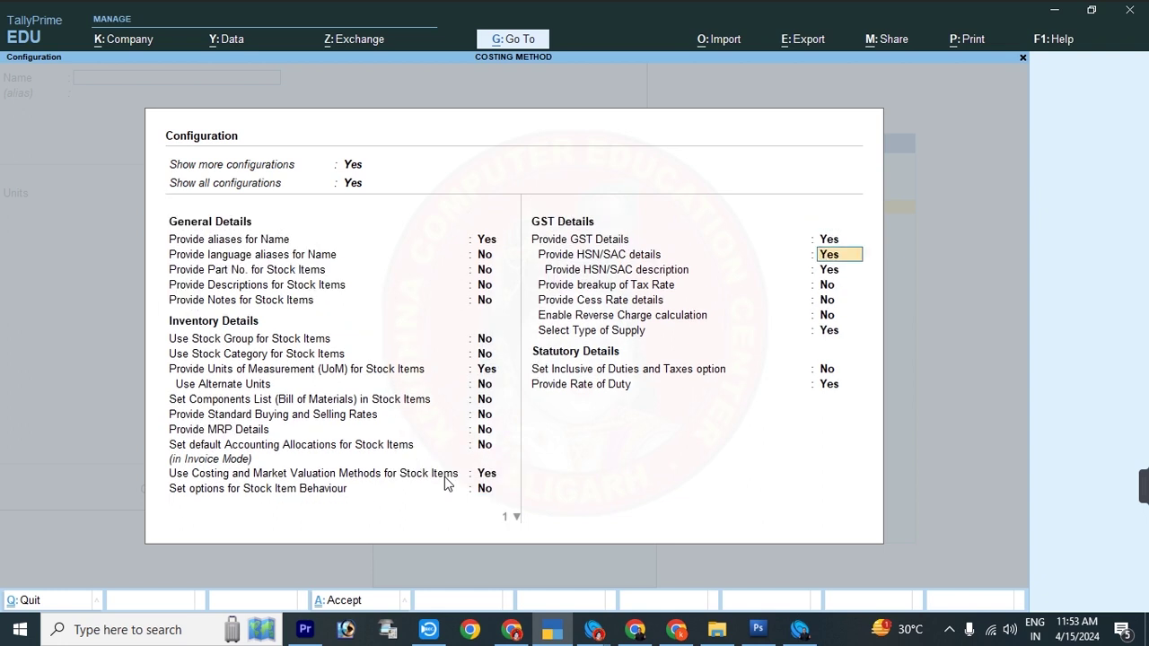
key(Return)
key(Return)
key(Return)
key(Return)
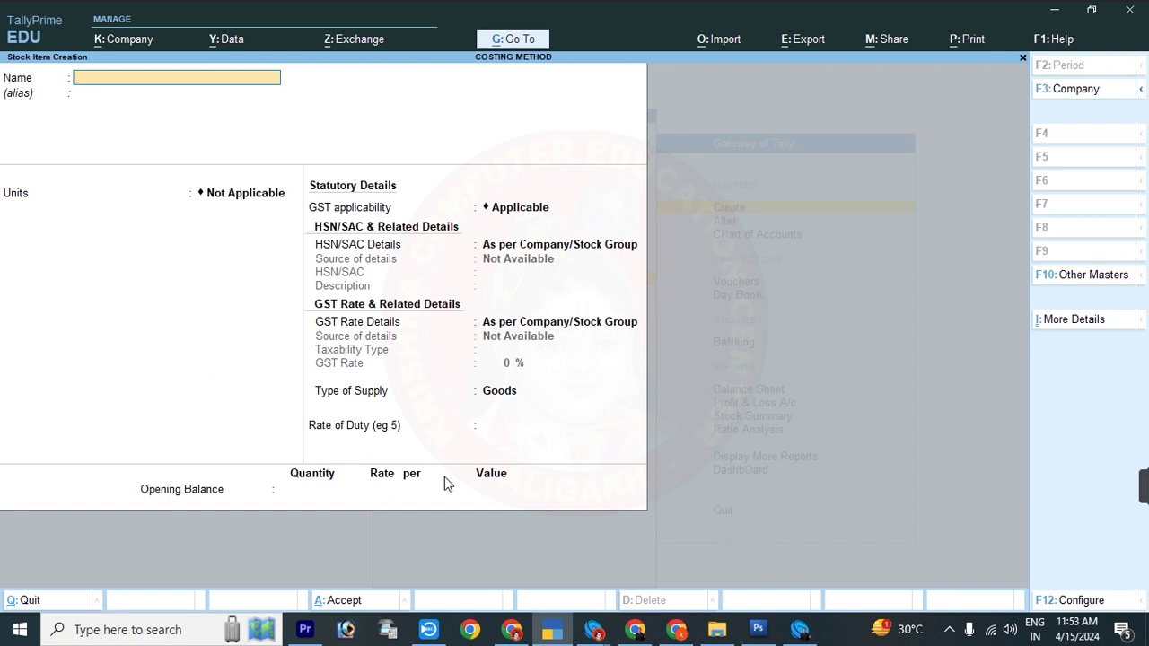
Step: Name the new stock item ZERO COSTING ITEM and leave its alias blank
text(ZERO COSTING IT)
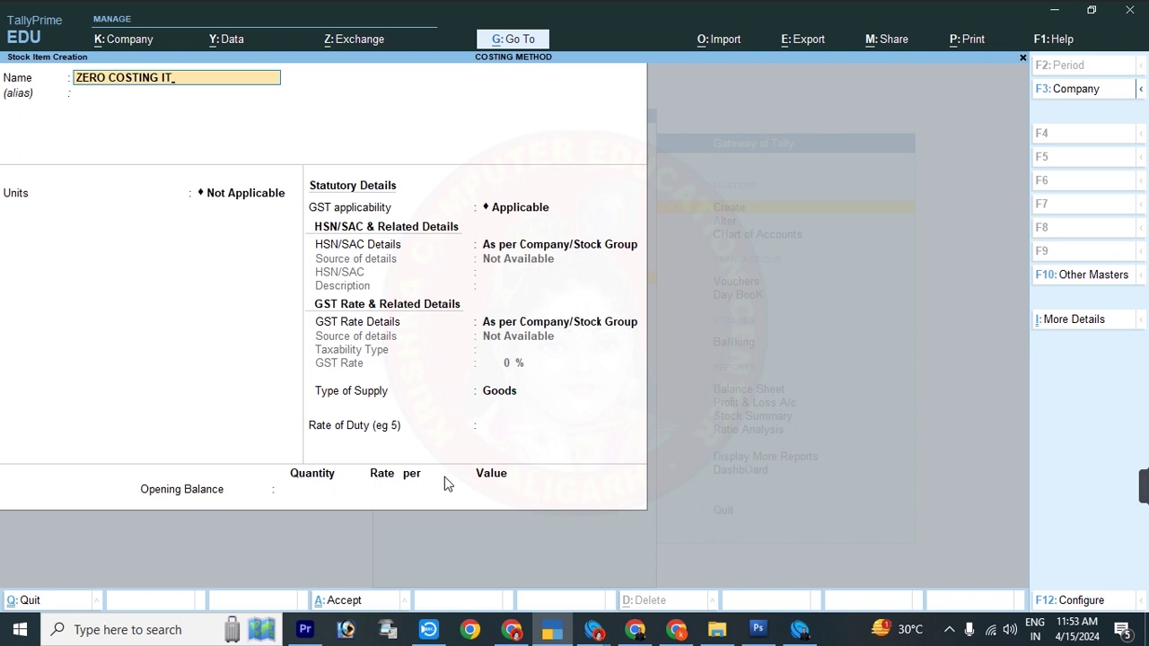
text(EM)
key(Return)
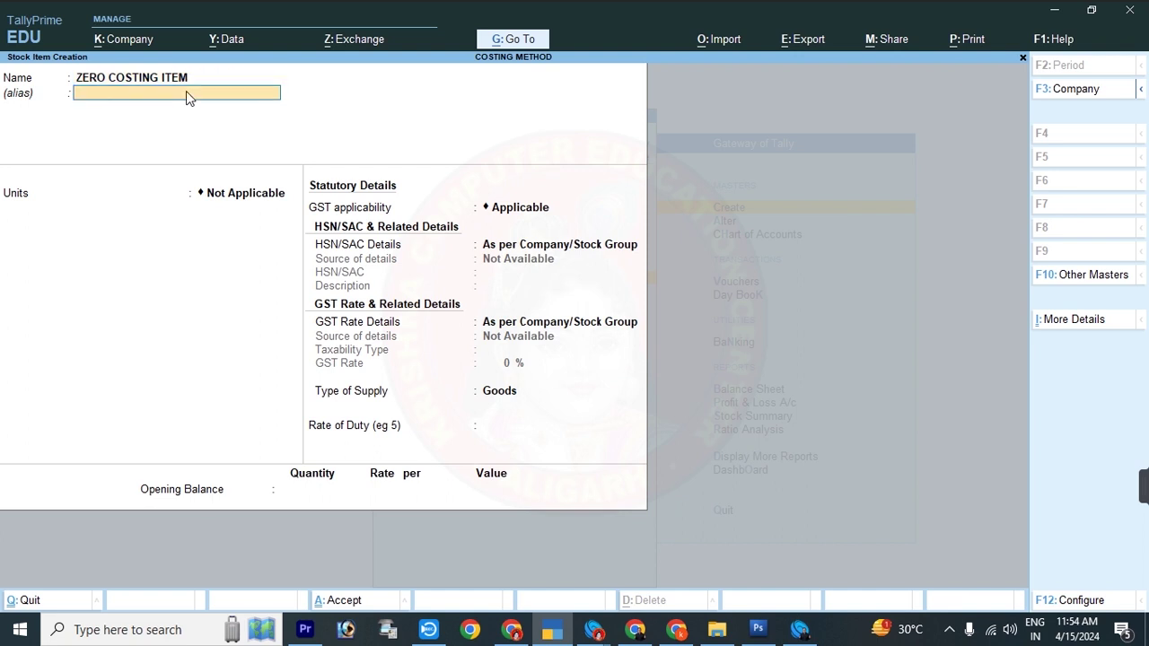
key(Return)
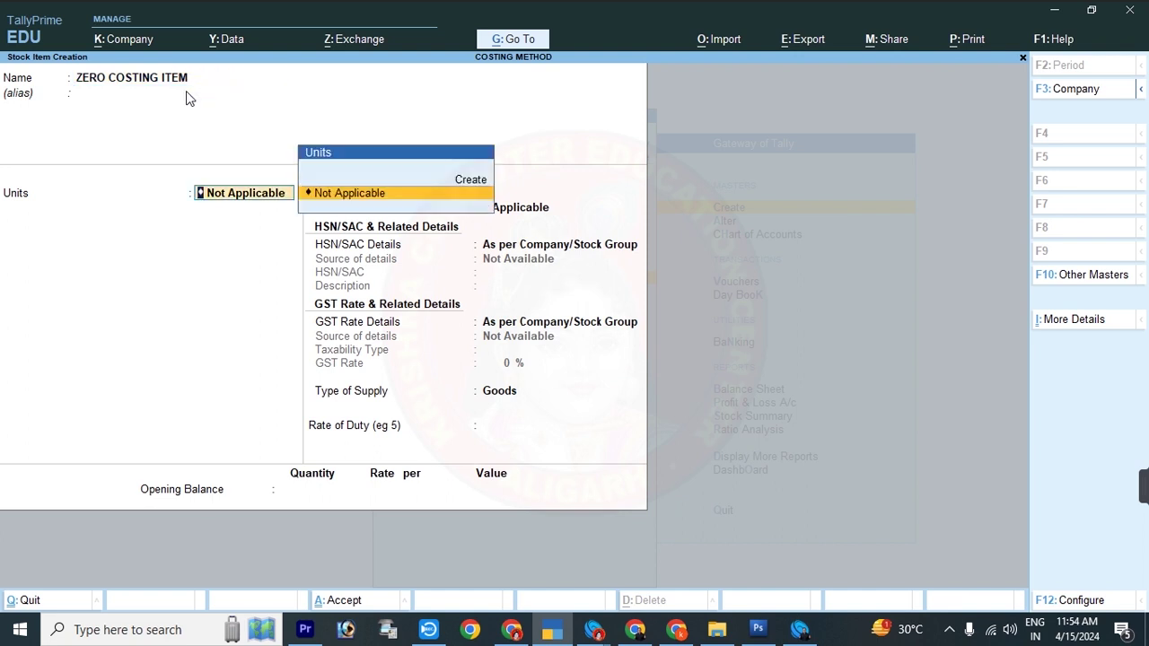
Step: Create a simple unit with symbol P, no formal name, UQC PCS-PIECES and 0 decimal places for the stock item
key(Up)
key(Return)
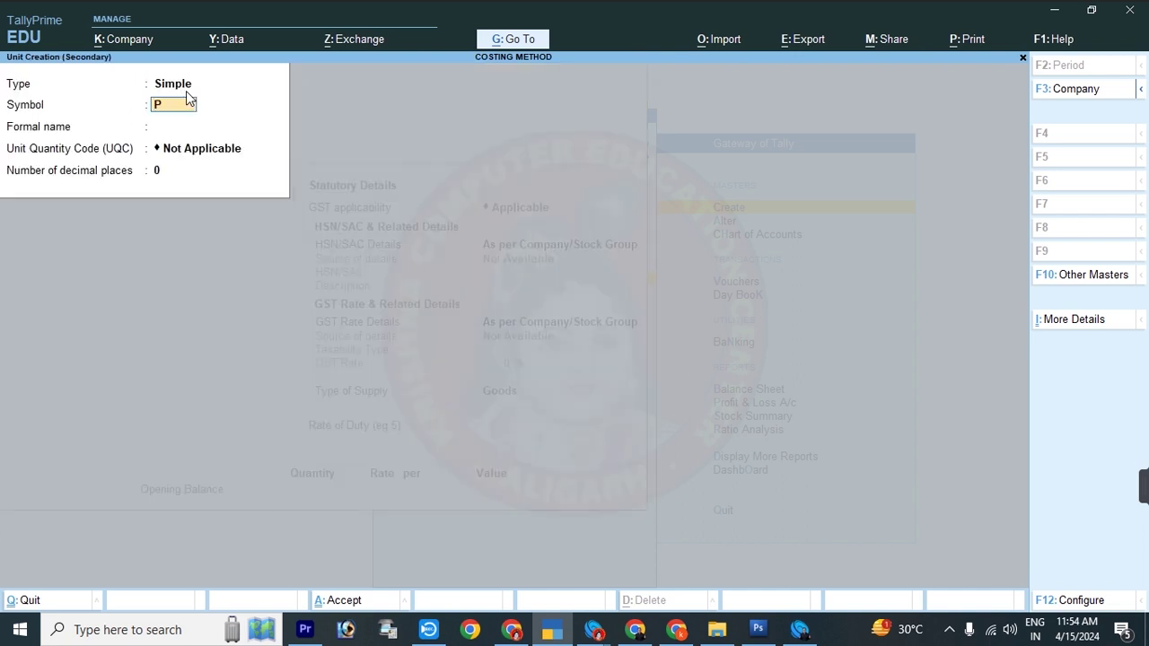
key(Return)
key(Return)
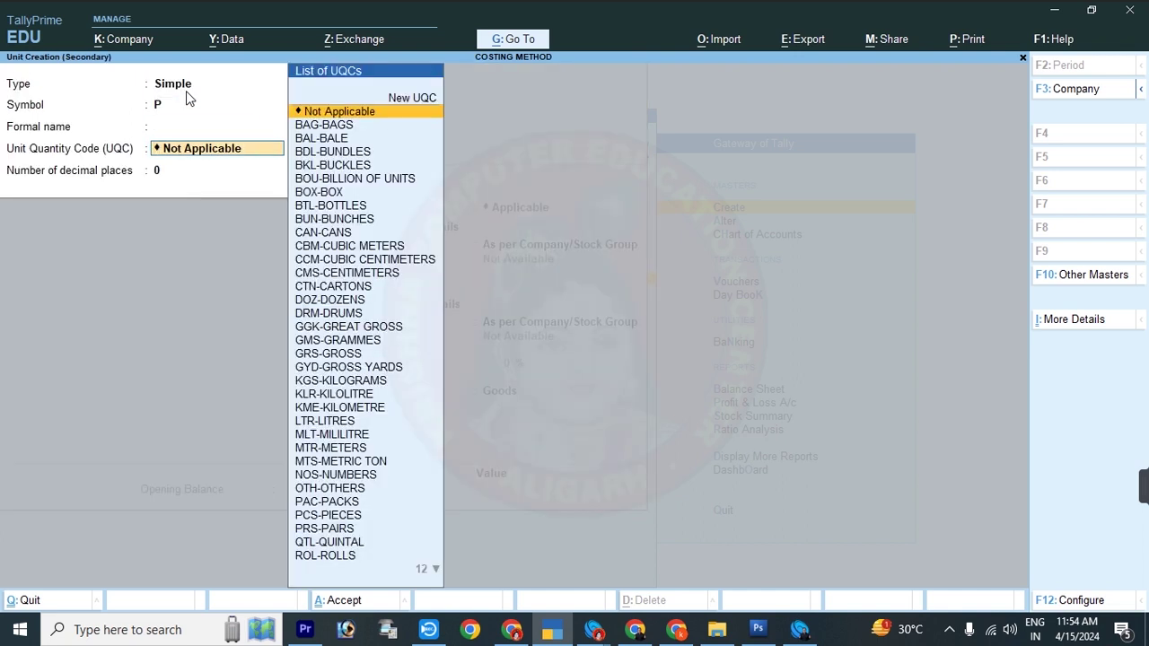
text(P)
key(Down)
key(Down)
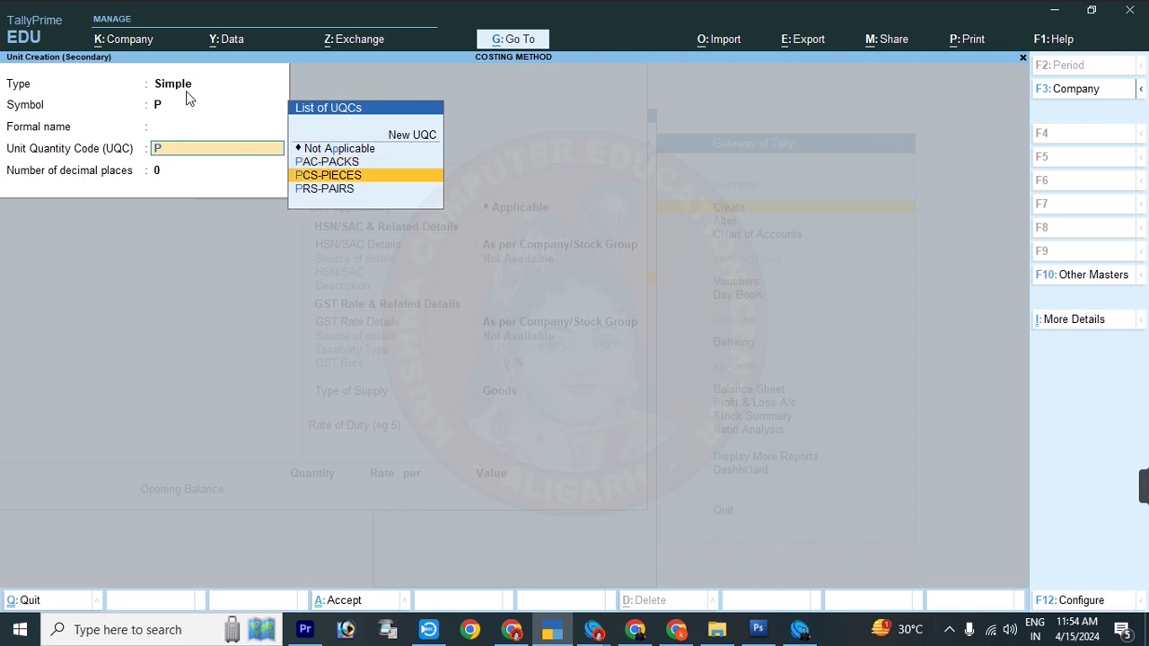
key(Return)
key(Return)
key(Return)
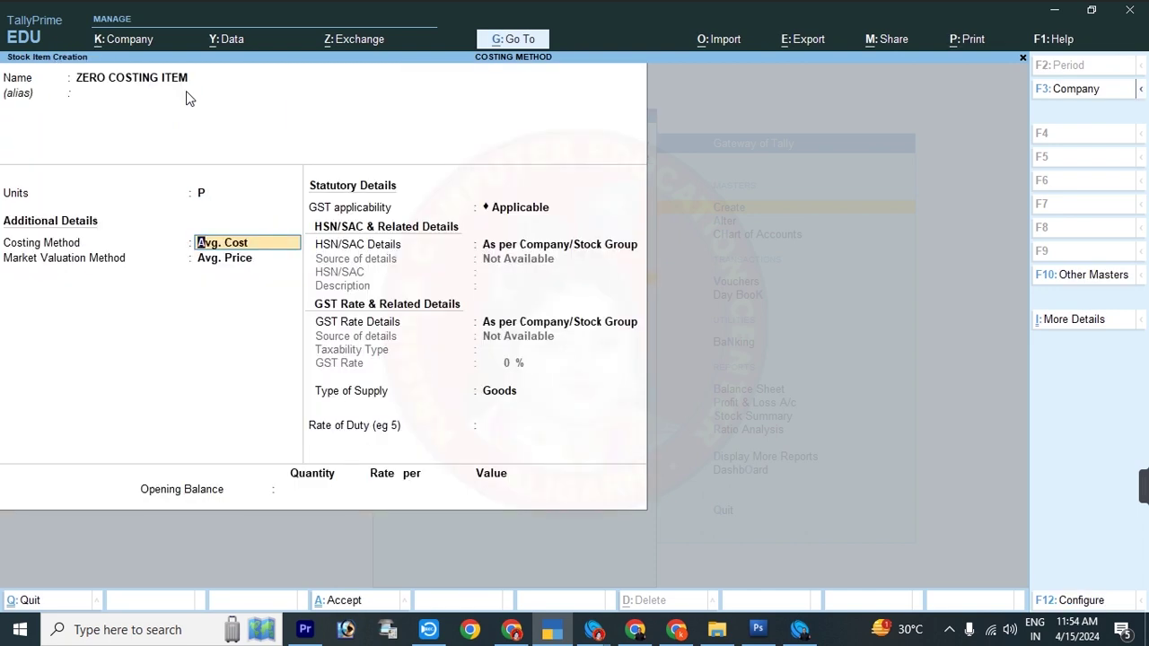
Step: Set the costing method of ZERO COSTING ITEM to At Zero Cost
key(BackSpace)
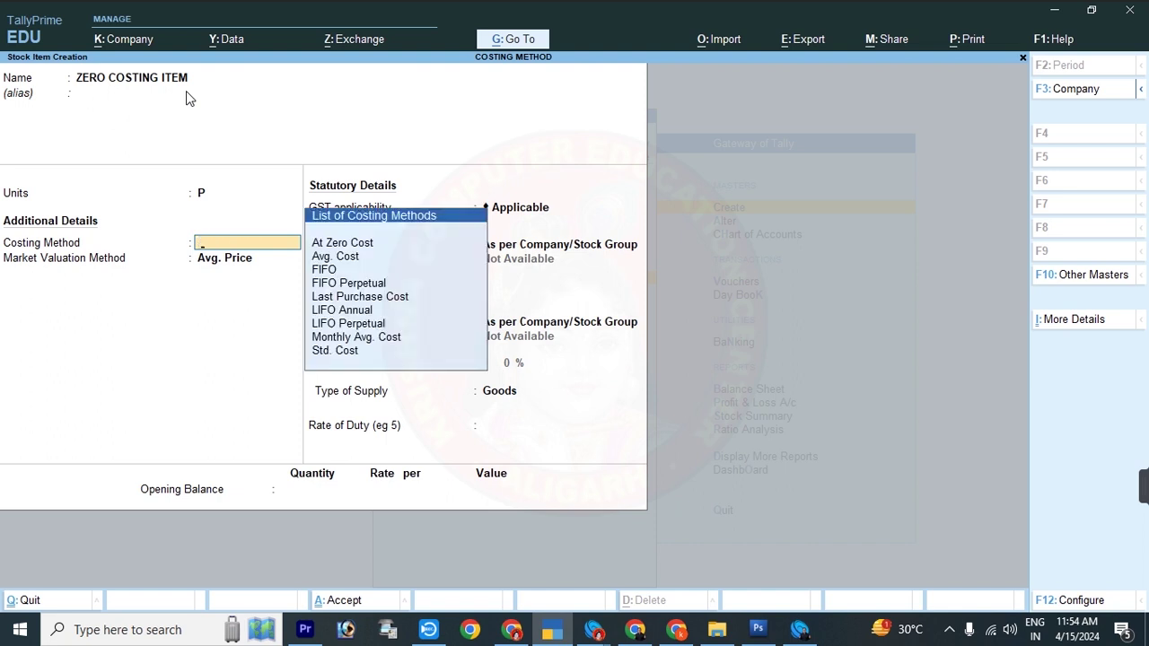
key(Up)
key(Up)
key(Up)
key(Up)
key(Up)
key(Up)
key(Up)
key(Up)
key(Up)
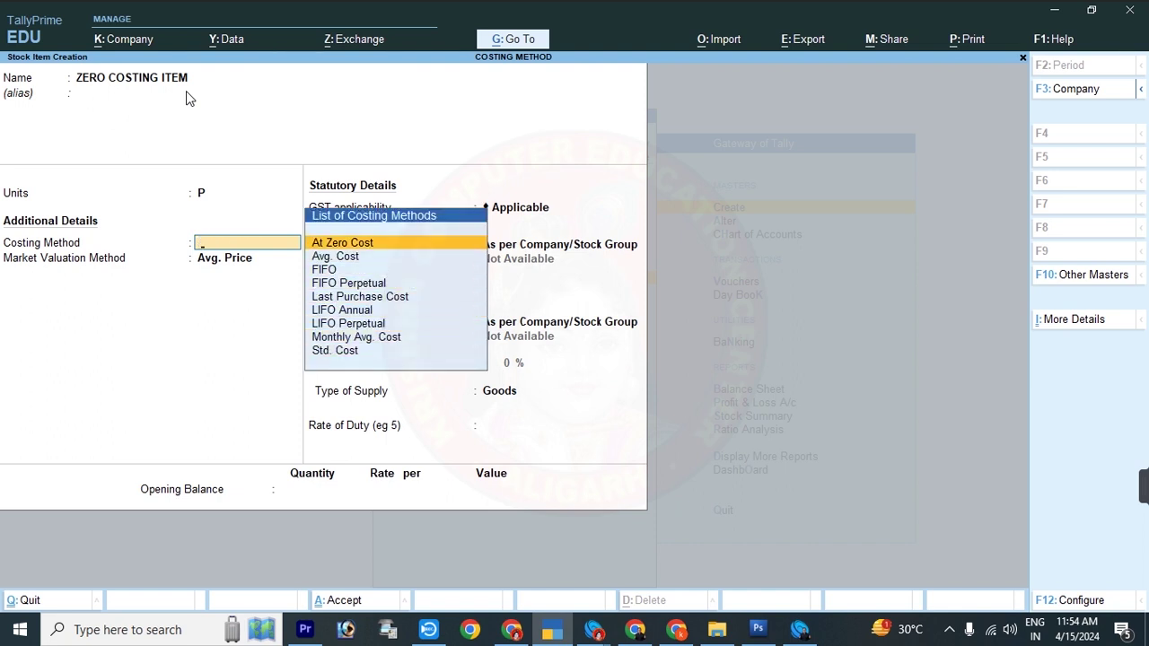
key(Return)
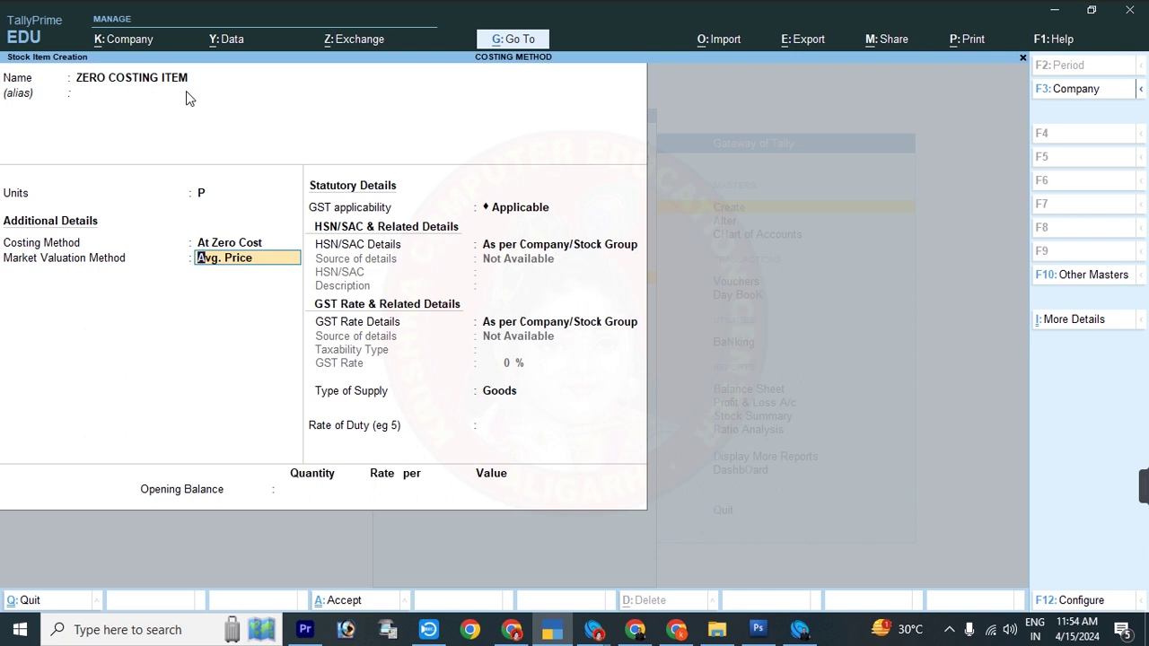
Step: Keep Avg. Price as the market valuation method, save the stock item, and return to the Gateway of Tally
key(Return)
key(ctrl)
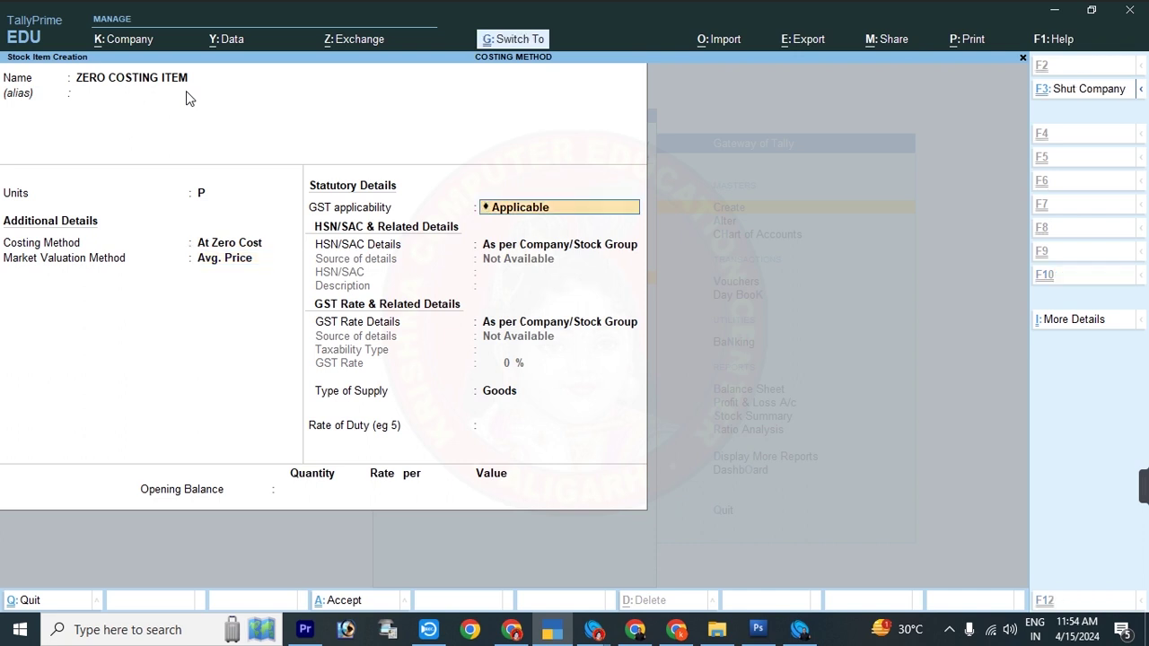
key(ctrl+a)
key(Escape)
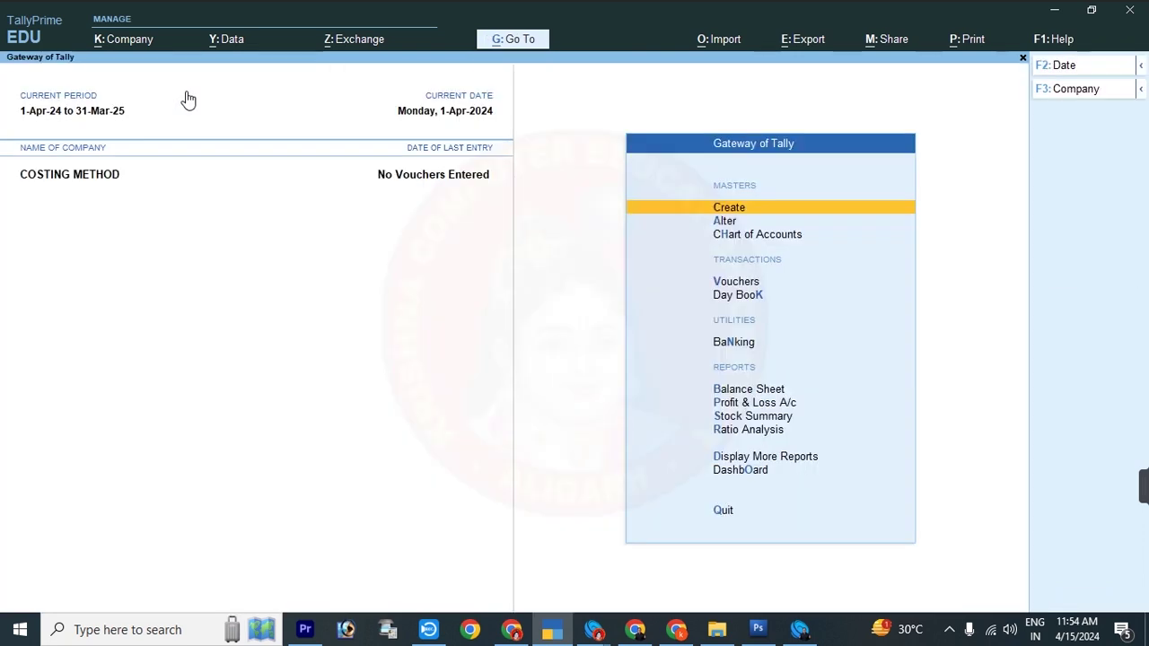
key(Return)
key(Down)
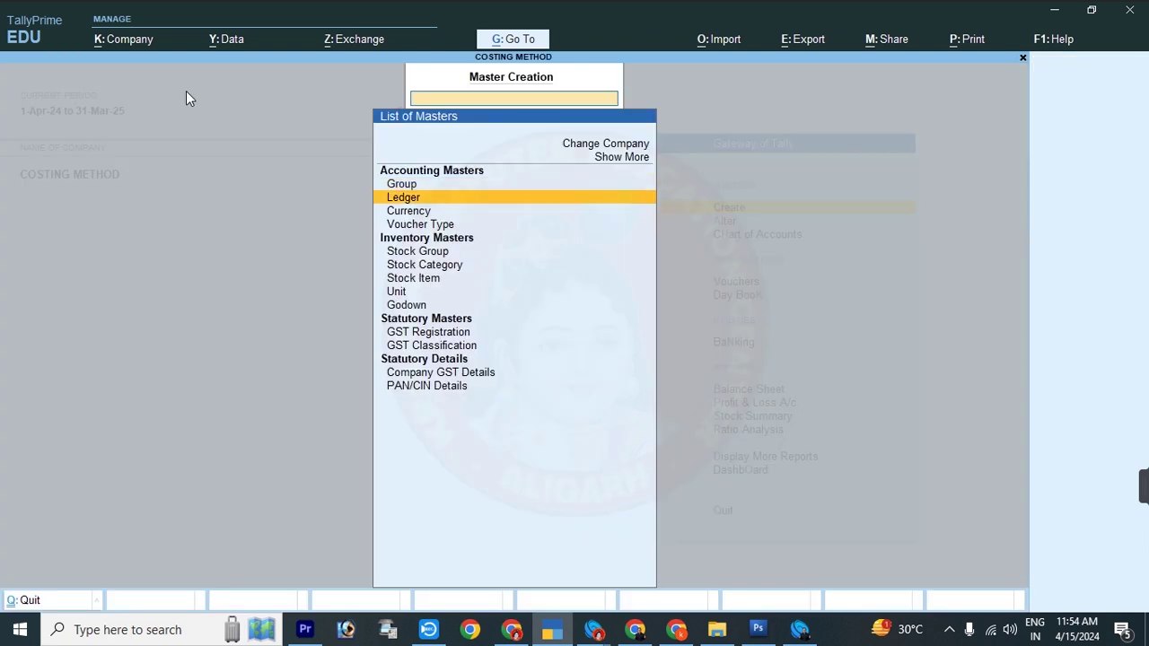
key(Escape)
Step: Open a new purchase voucher, leaving the supplier invoice number and its date blank
key(Down)
key(Down)
key(Down)
key(Down)
key(Up)
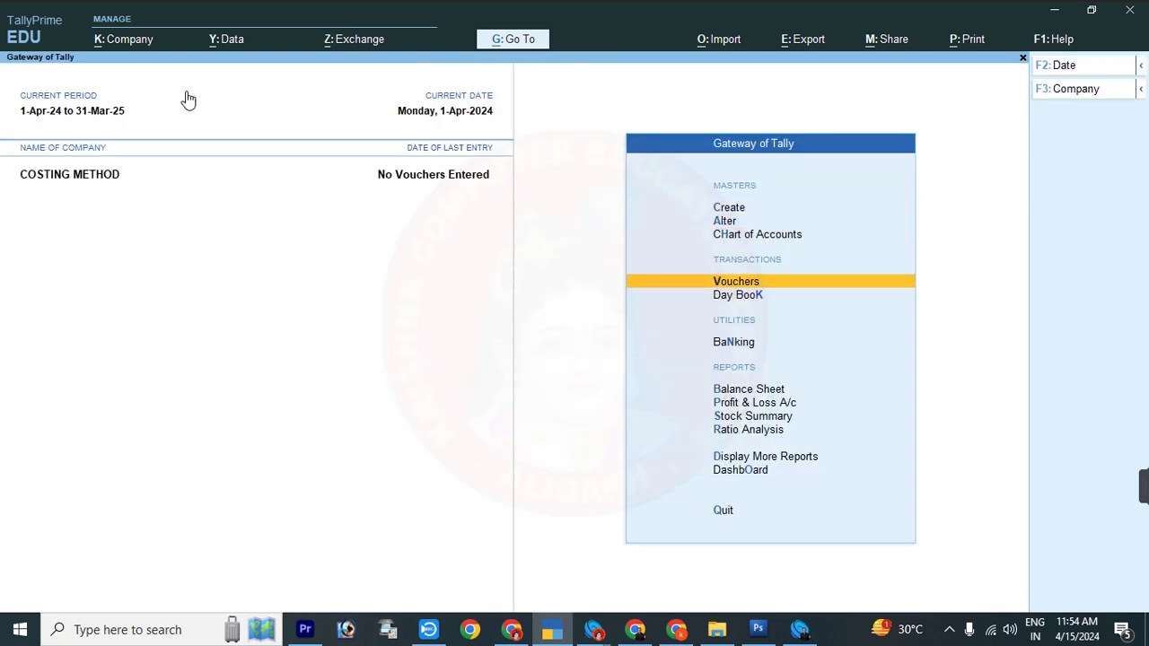
key(Return)
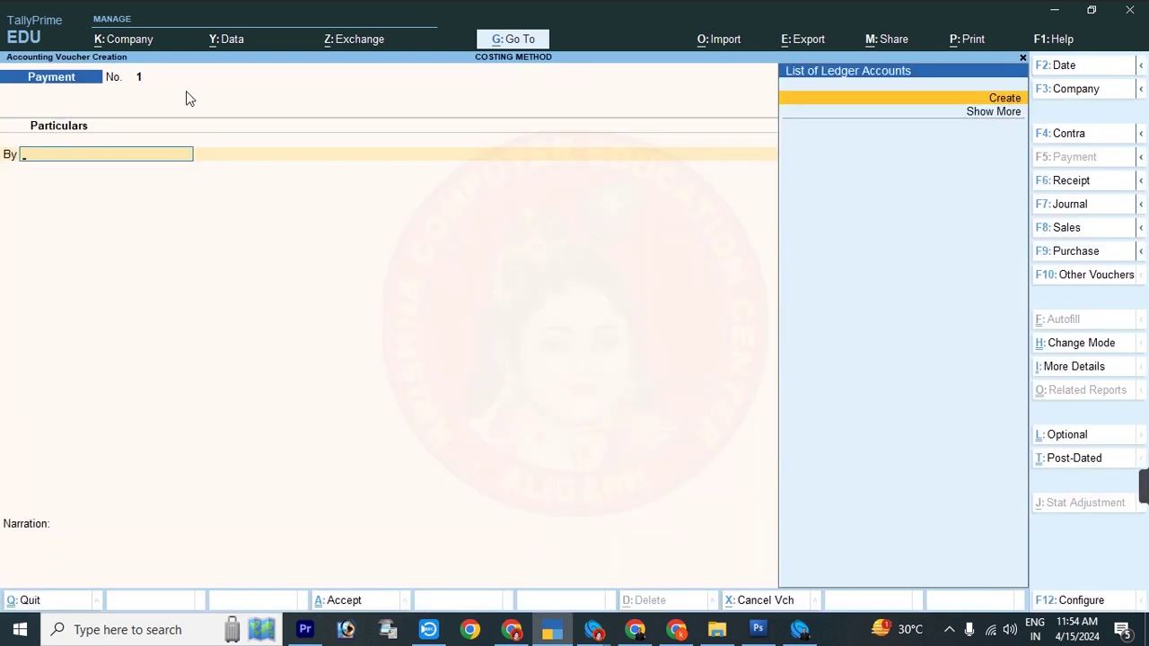
key(F9)
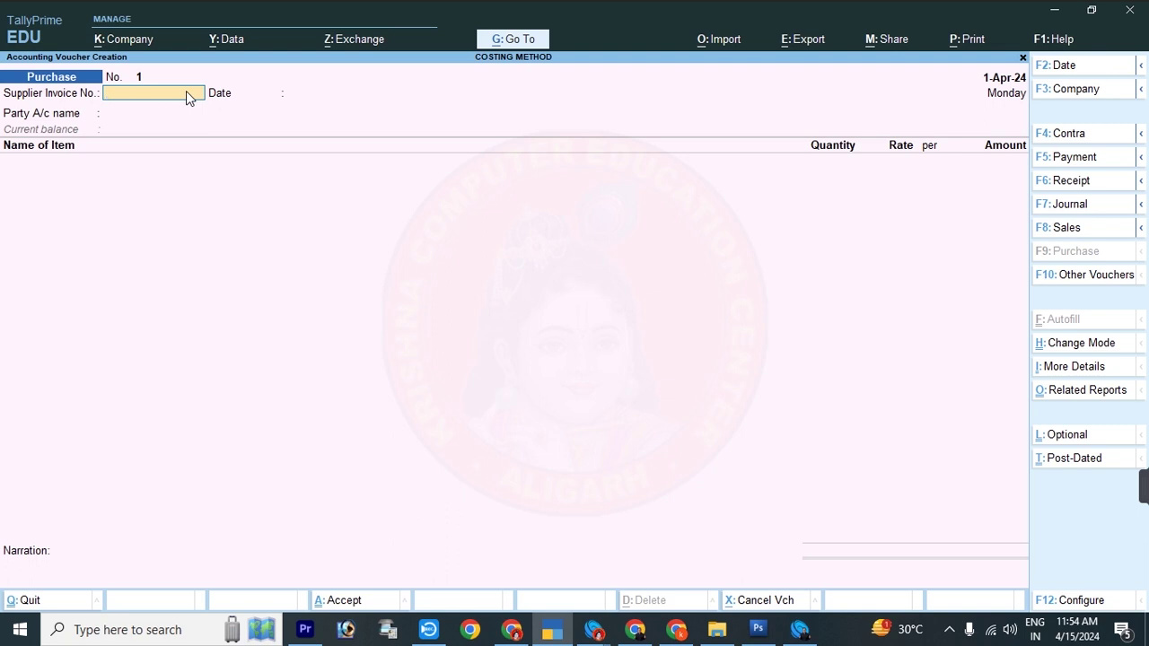
key(Return)
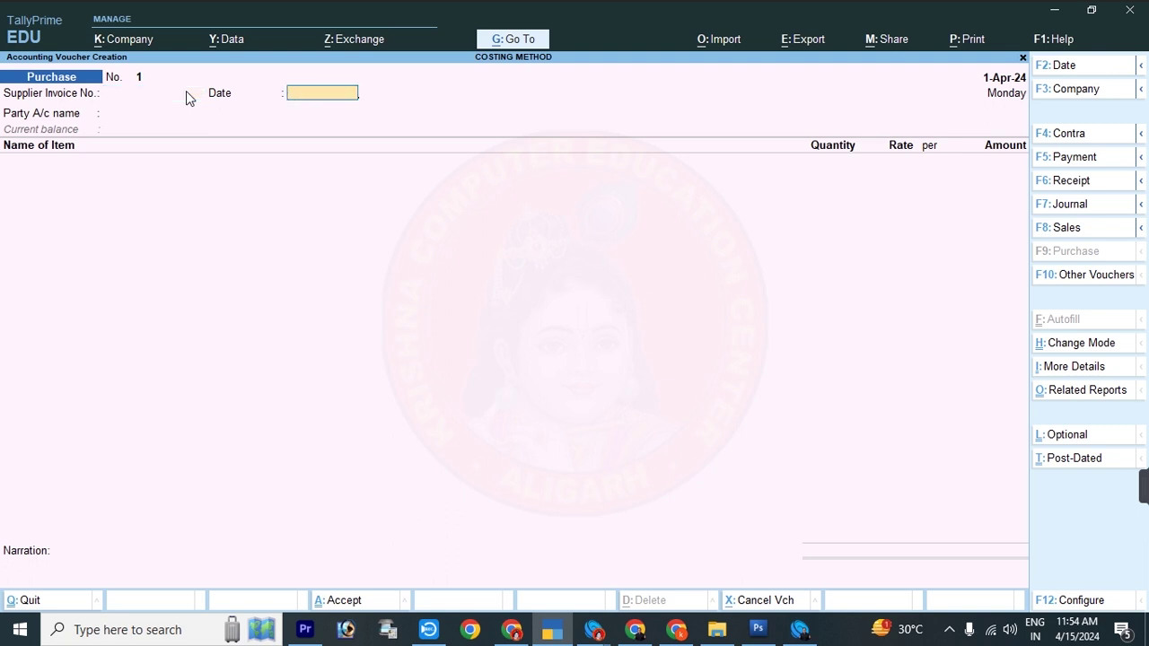
key(Return)
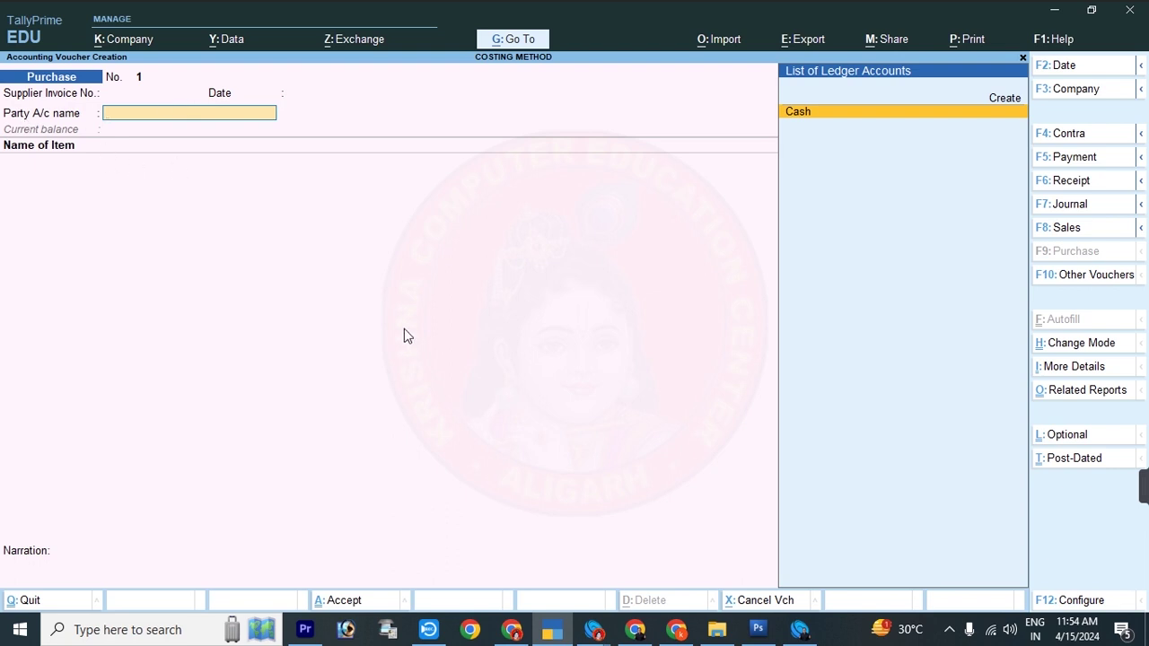
Step: Configure the purchase voucher to select a common ledger account for item allocation, keeping the other configuration options
key(F12)
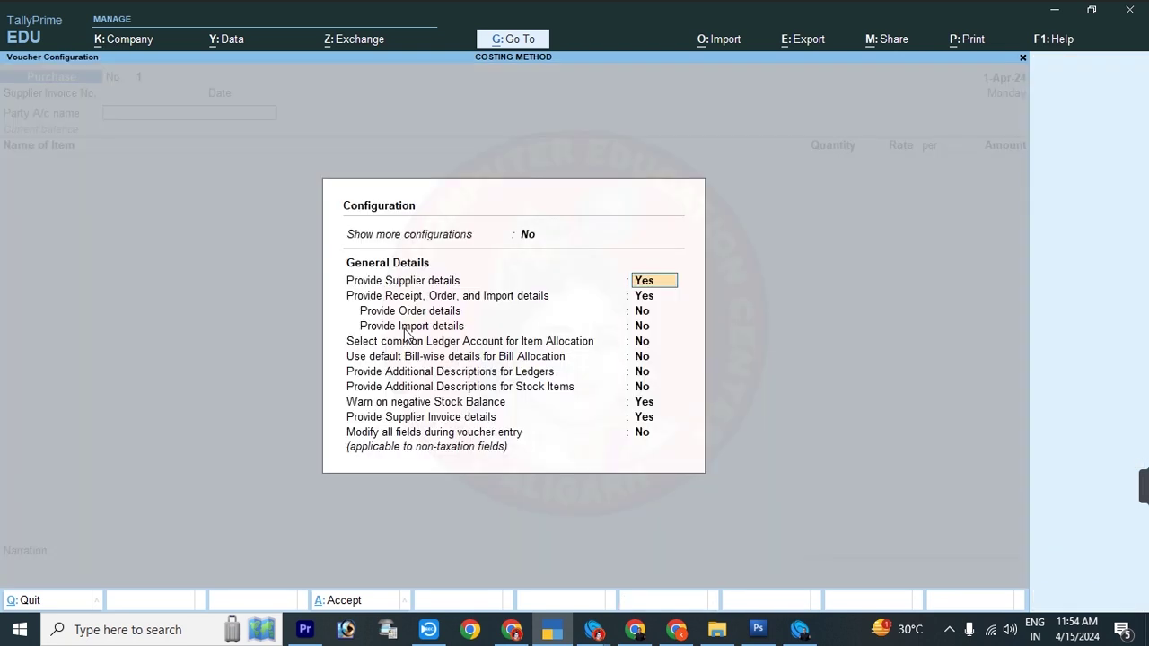
key(Return)
key(Return)
key(Return)
key(Return)
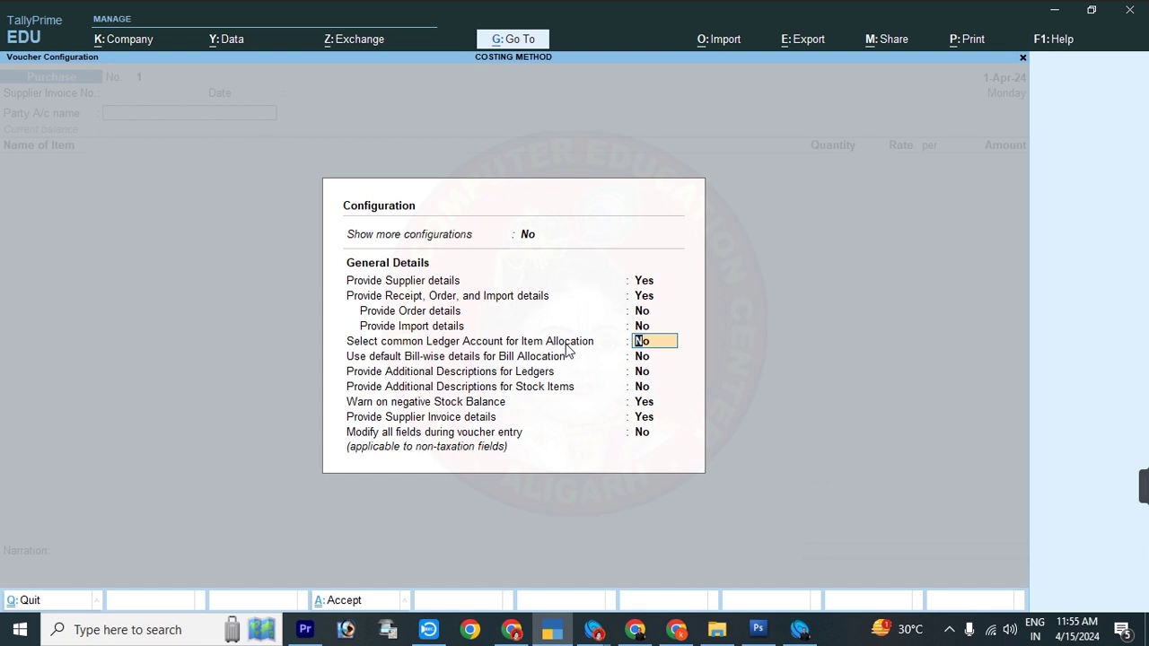
text(y)
key(Return)
key(Return)
key(Return)
key(Return)
key(Return)
key(Return)
key(Return)
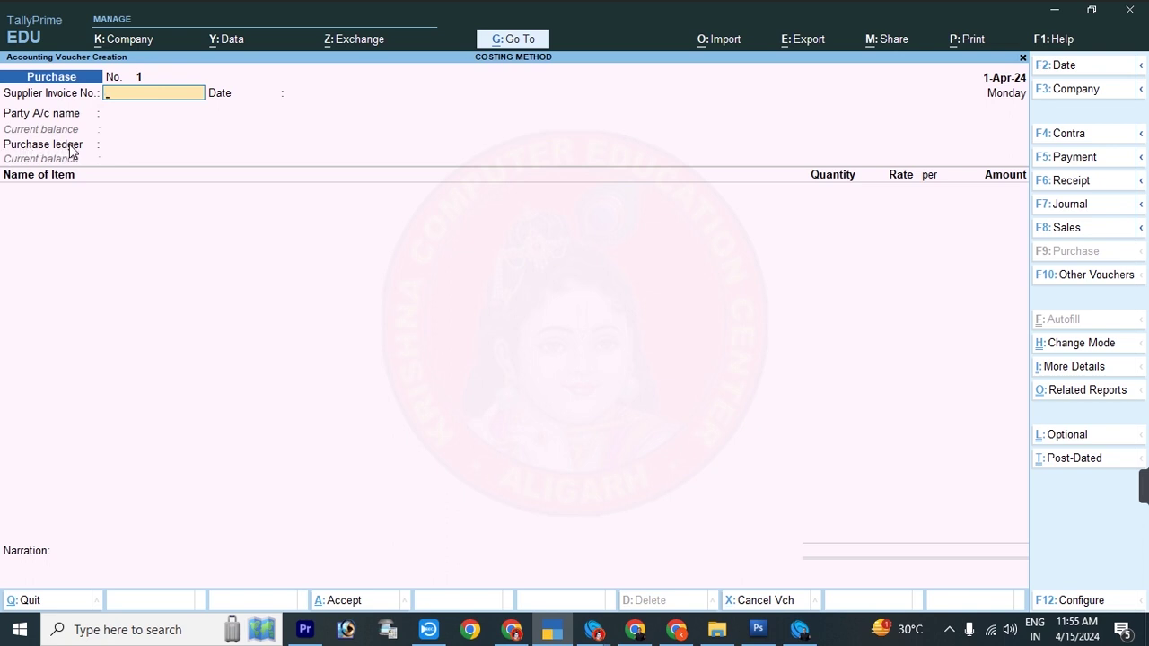
Step: Start a new party ledger from the purchase voucher, enter the creditor's name and group it under Sundry Creditors
key(Return)
key(Return)
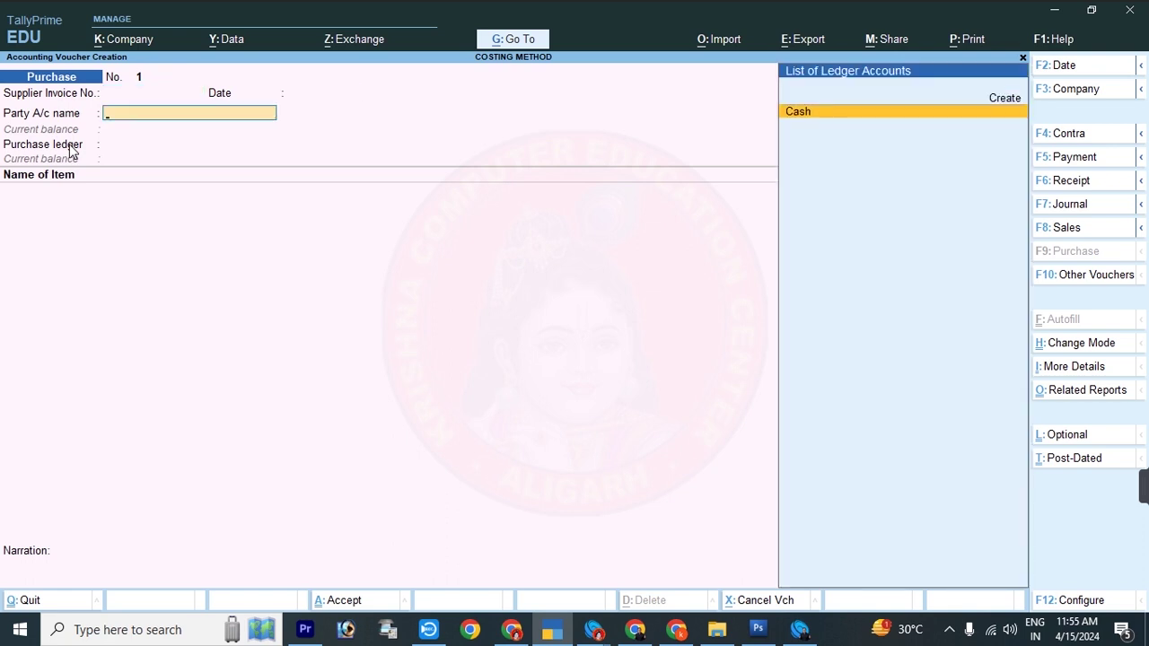
key(Up)
key(Return)
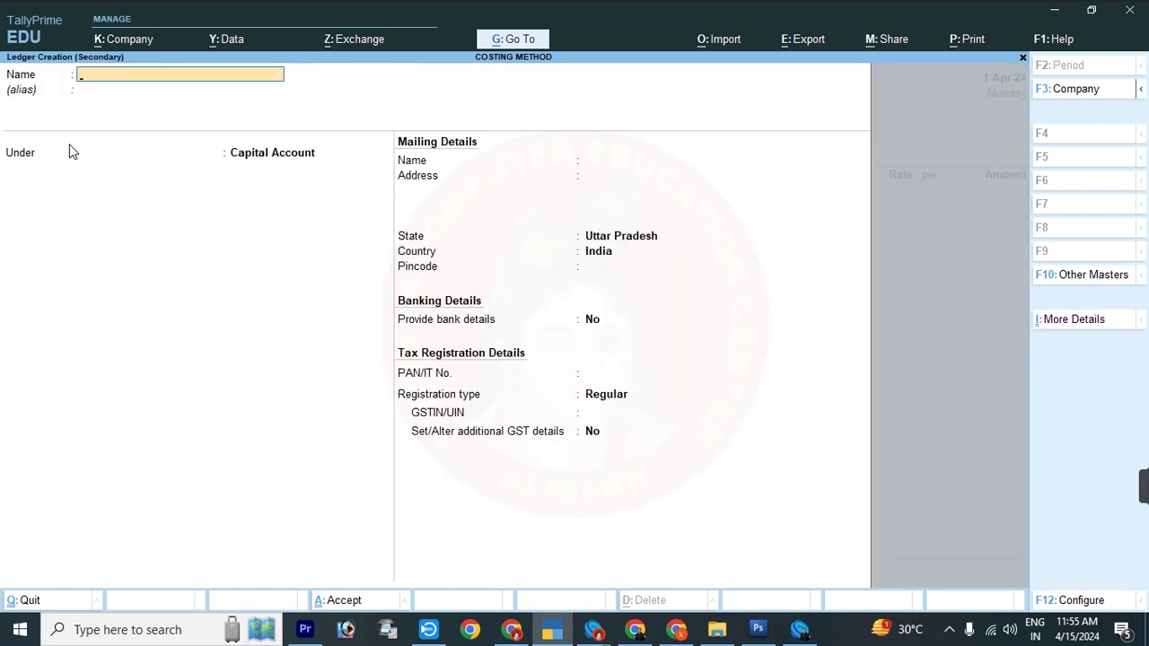
text(RAM(CRE)
key(BackSpace)
text(DITOR))
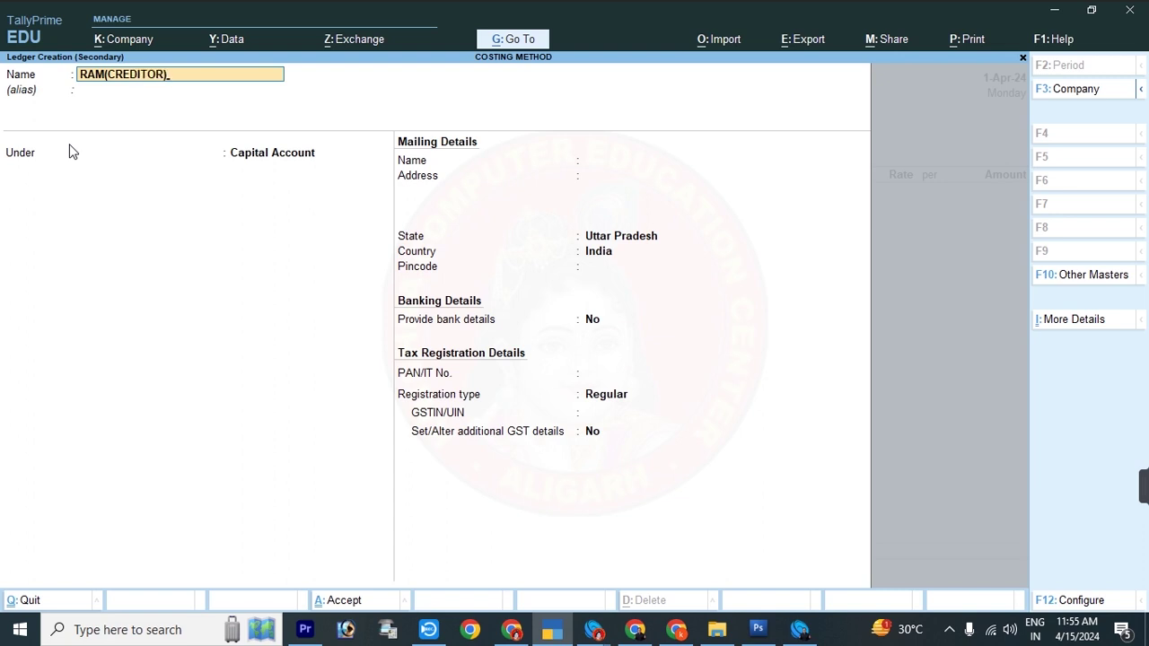
key(Return)
key(Return)
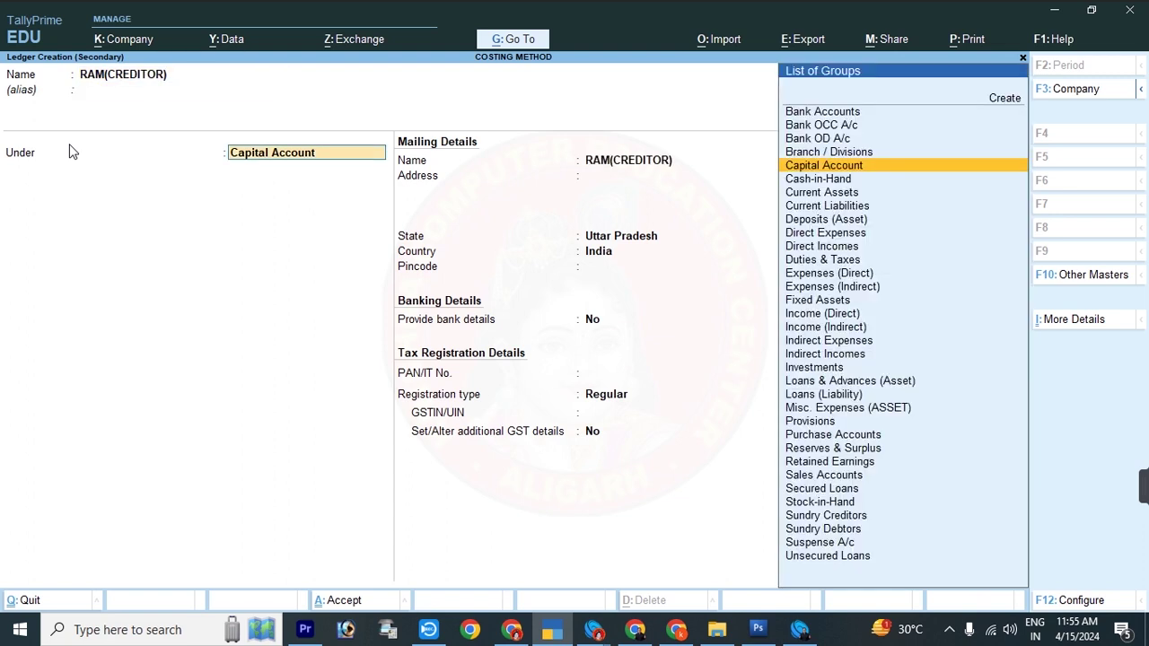
text(SUN)
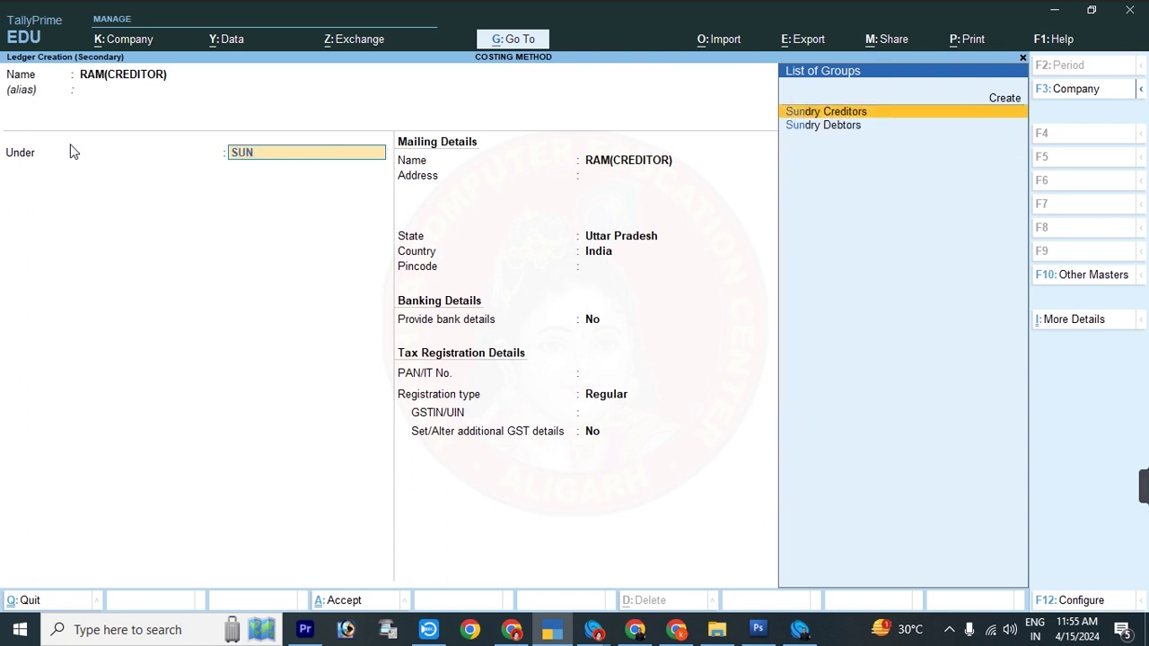
key(Return)
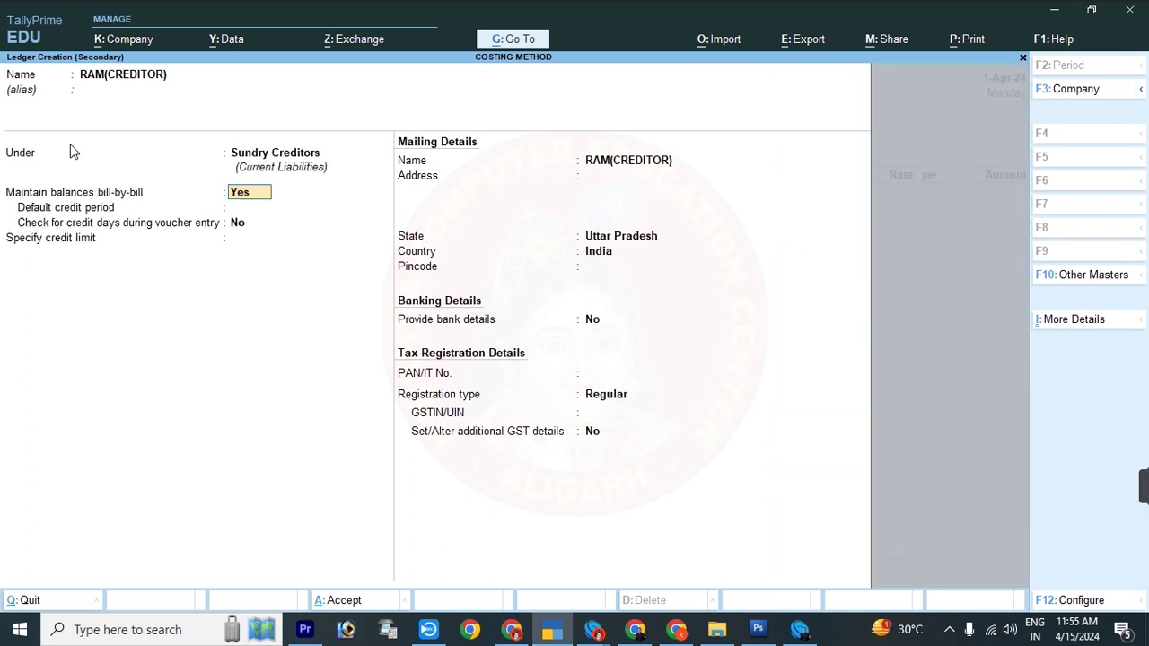
Step: Keep the default bill-by-bill, mailing, banking and tax details of the creditor ledger and save it
key(Return)
key(Return)
key(Return)
key(Return)
key(Return)
key(Return)
key(Return)
key(Return)
key(Return)
key(Return)
key(Return)
key(Return)
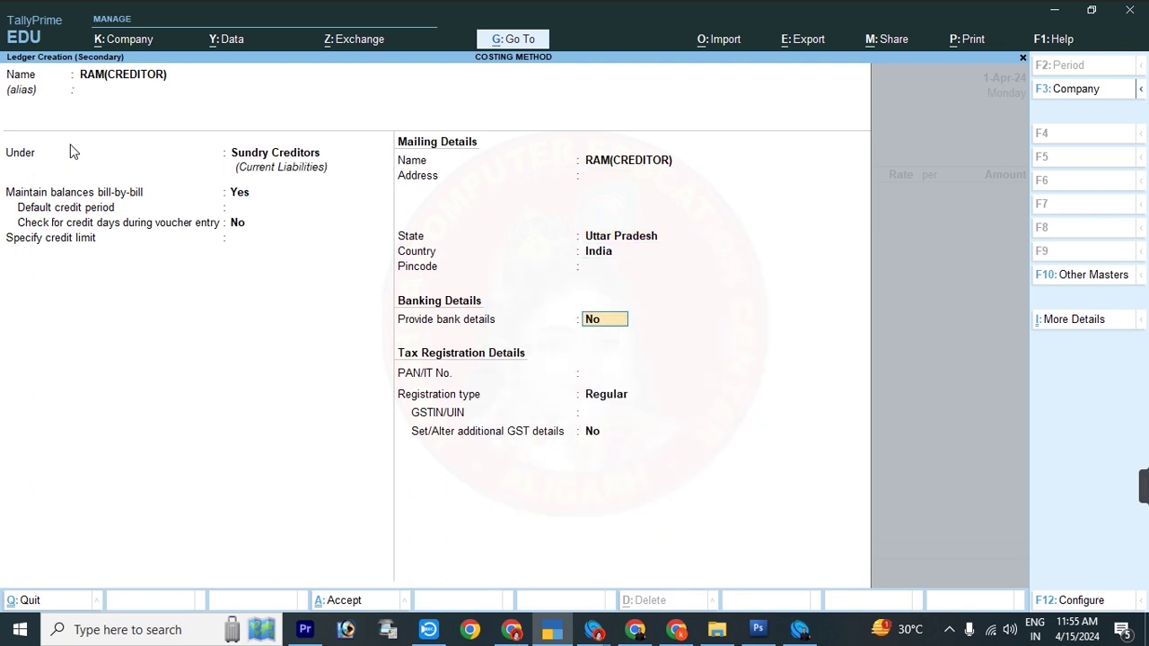
key(Return)
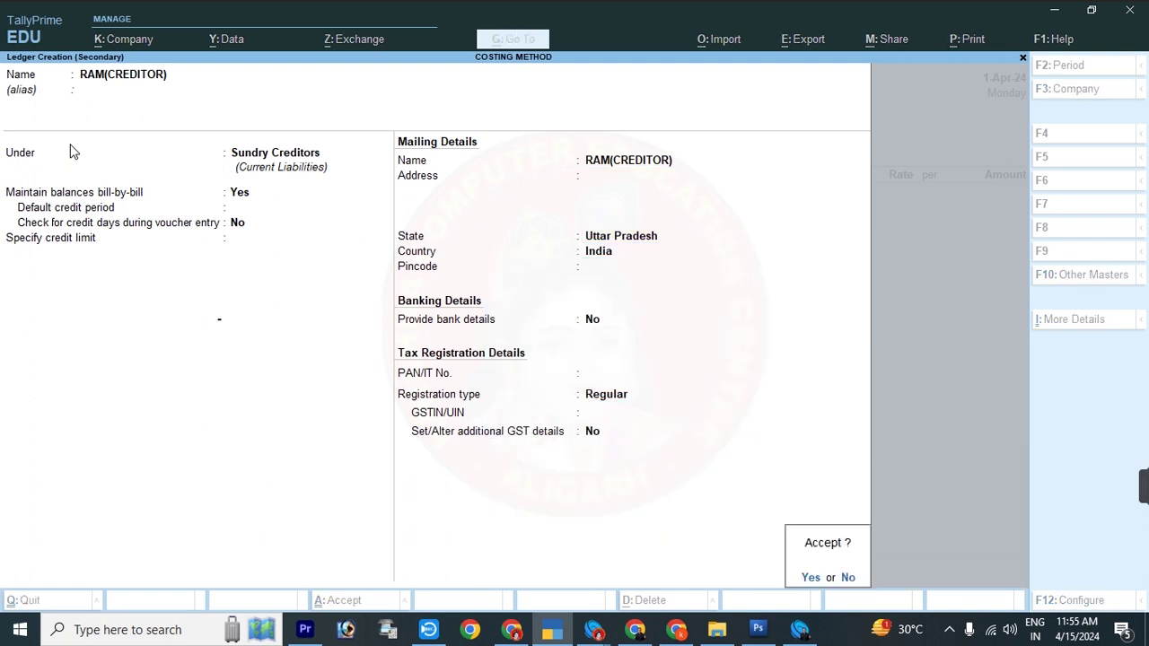
key(Return)
Step: Leave the receipt details blank and accept the default party details for the first purchase
key(Return)
key(Return)
key(Return)
key(Return)
key(Return)
key(Return)
key(Return)
key(Return)
key(Return)
key(Return)
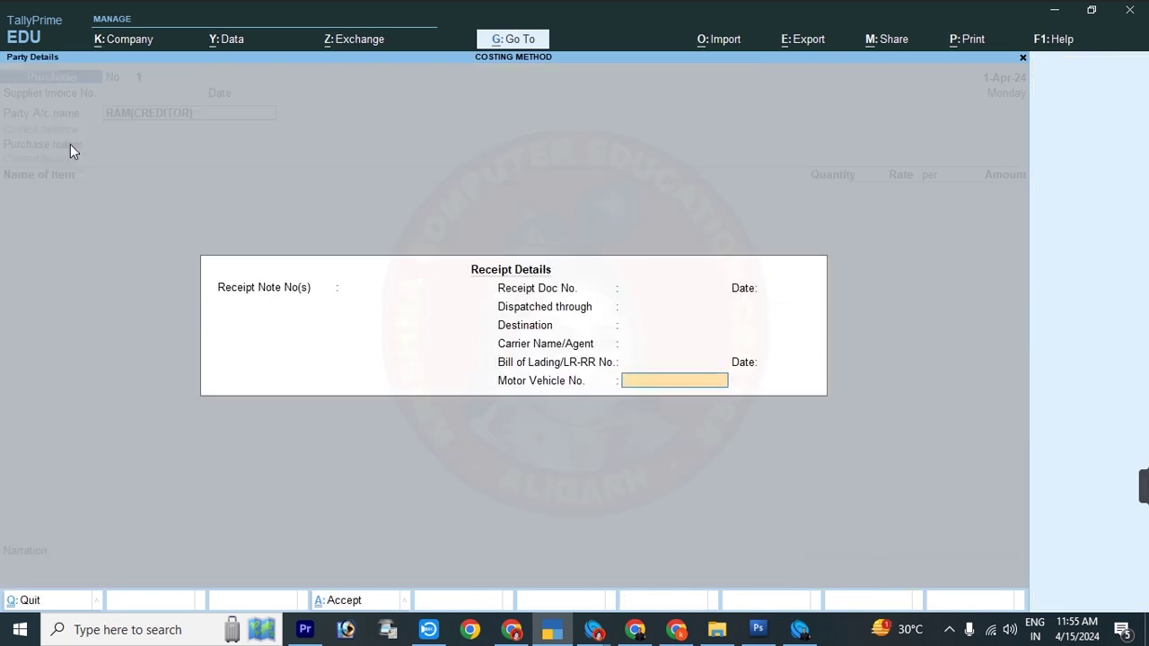
key(Return)
key(Return)
Step: Create a ledger named PURCHASE under Purchase Accounts and use it as the voucher's purchase ledger
key(Return)
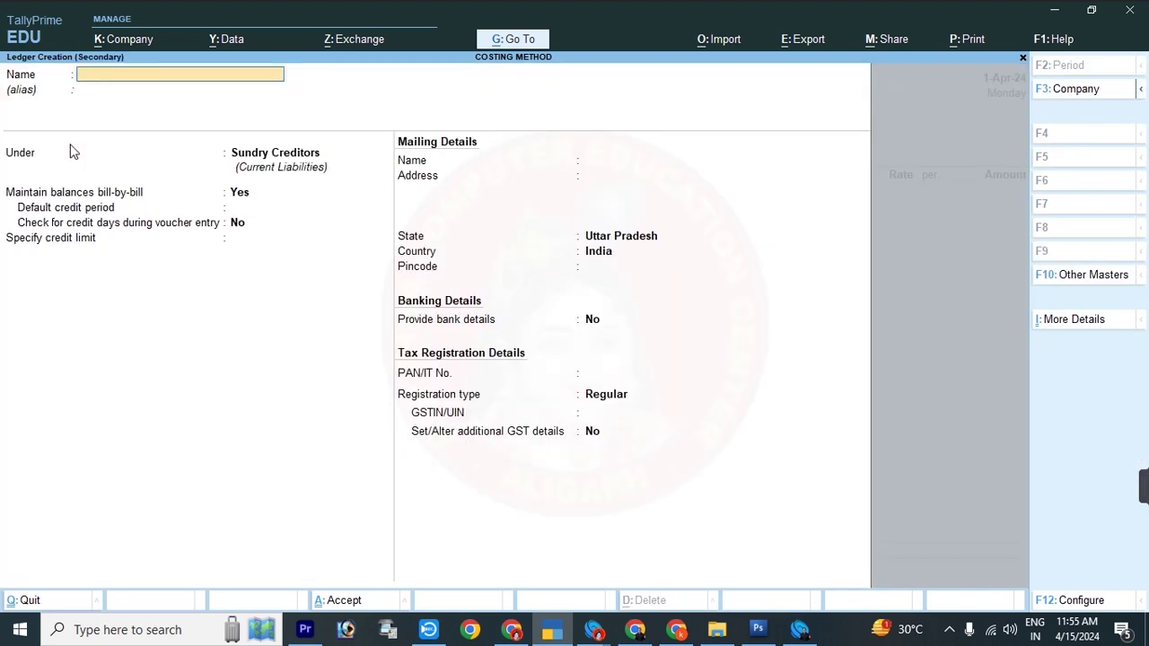
text(PURCHASE)
key(Return)
key(Return)
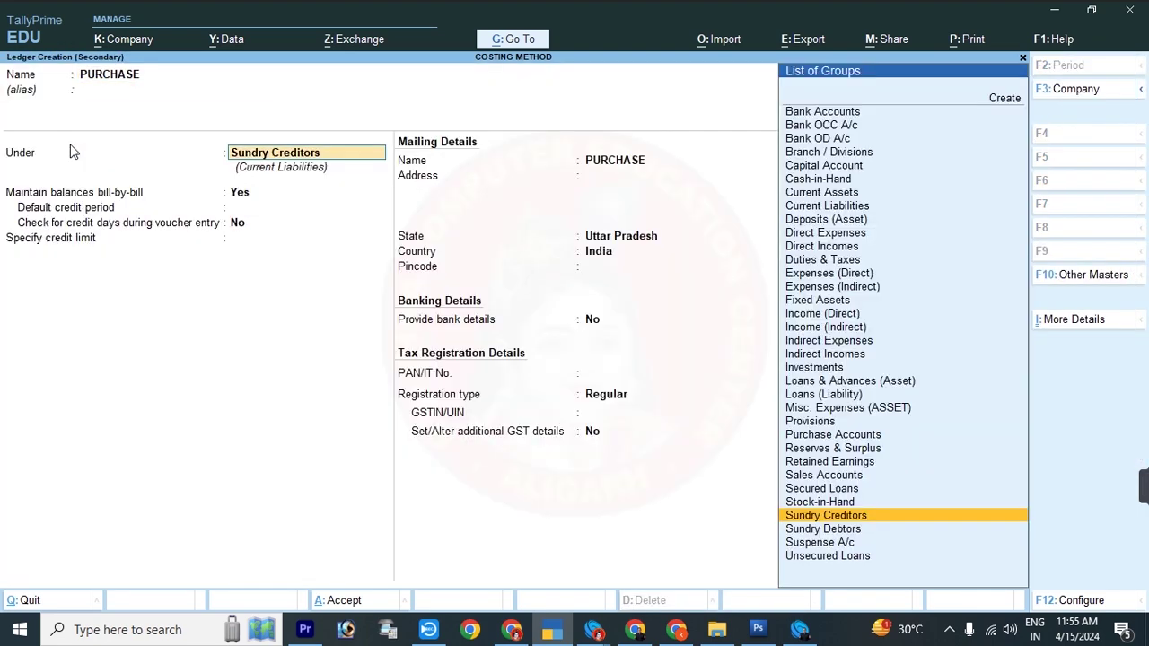
text(PU)
key(Return)
key(Return)
key(Return)
key(Return)
key(Return)
key(Return)
key(Return)
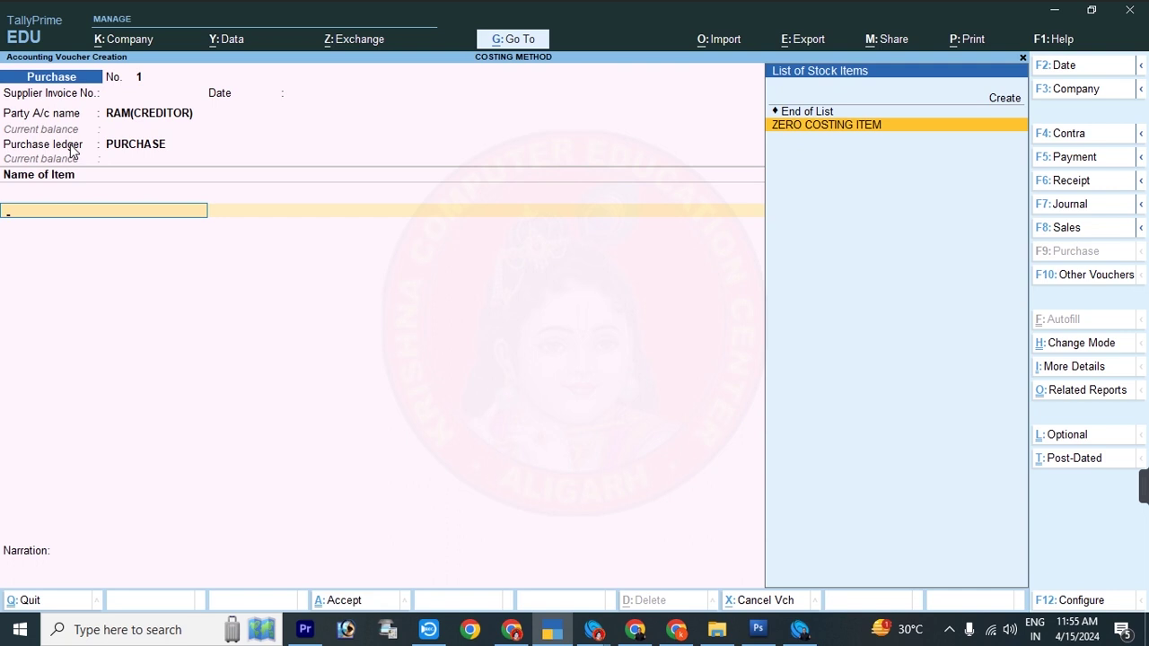
Step: Add ZERO COSTING ITEM to the purchase with a quantity of 10 P at a rate of 100 per P
key(Return)
text(10)
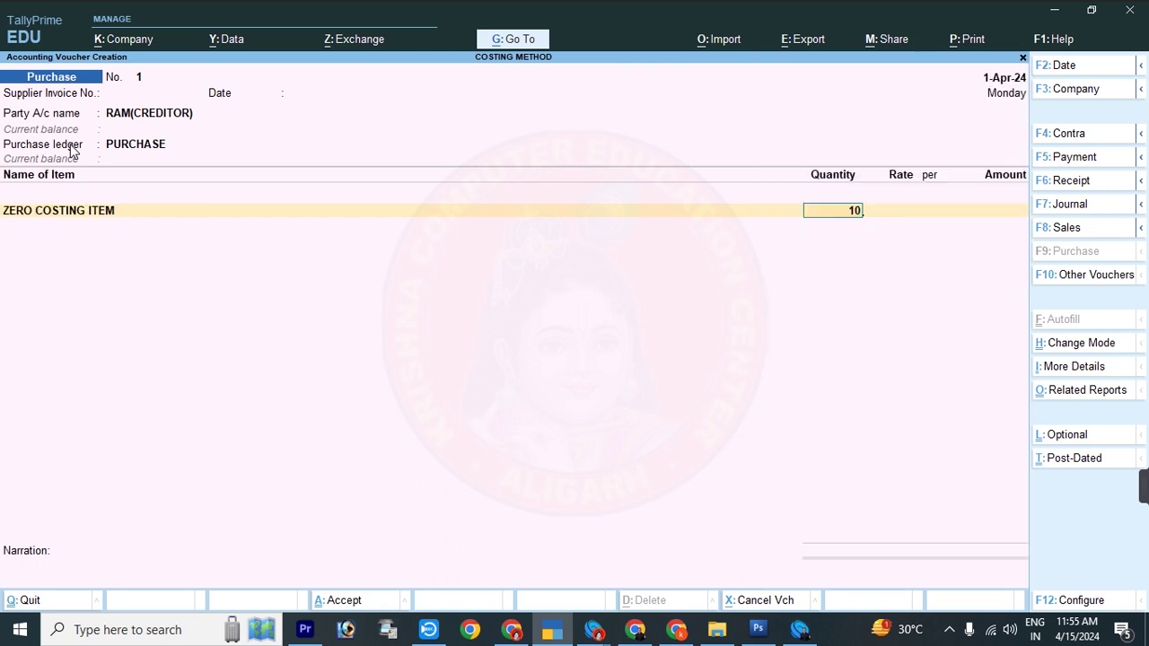
key(Return)
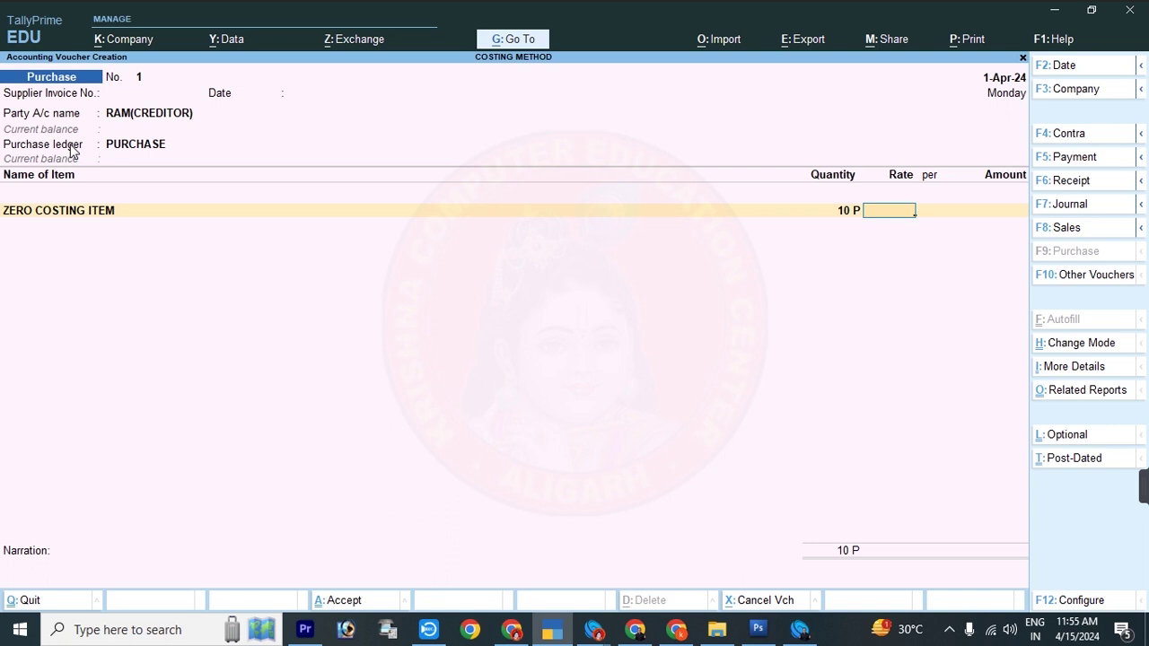
text(120)
key(BackSpace)
key(BackSpace)
text(100)
key(Return)
key(Return)
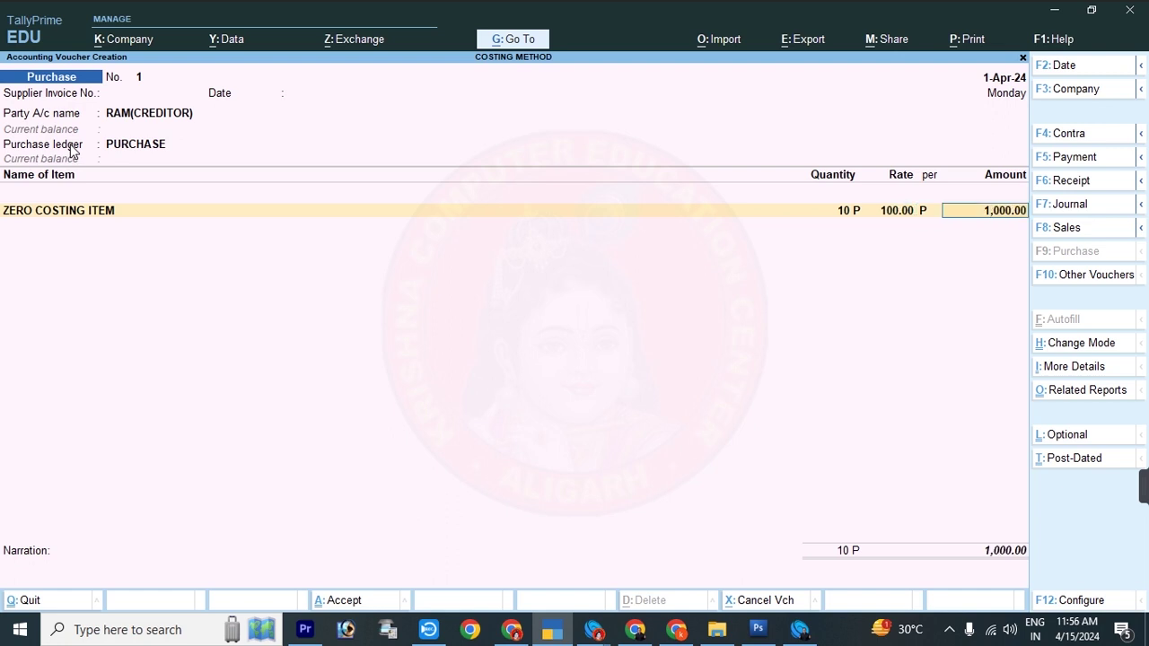
key(Return)
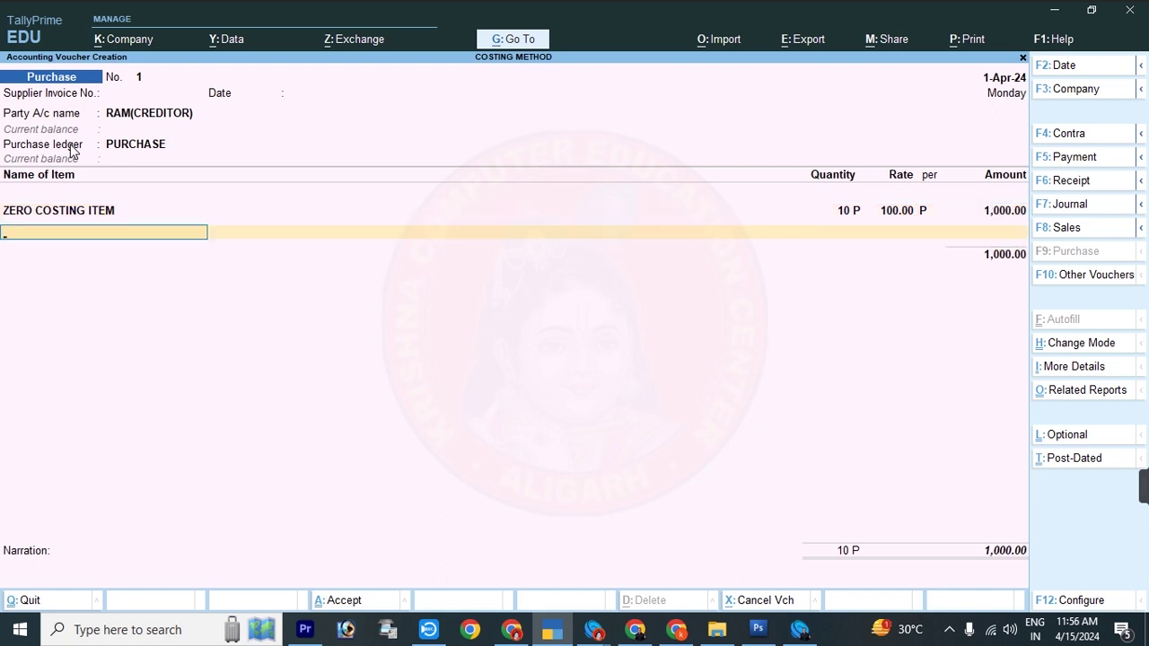
Step: End the item list, keep New Ref 1 for the full bill amount without credit days, and save the first purchase voucher
key(Return)
key(Return)
key(Return)
key(Return)
key(Return)
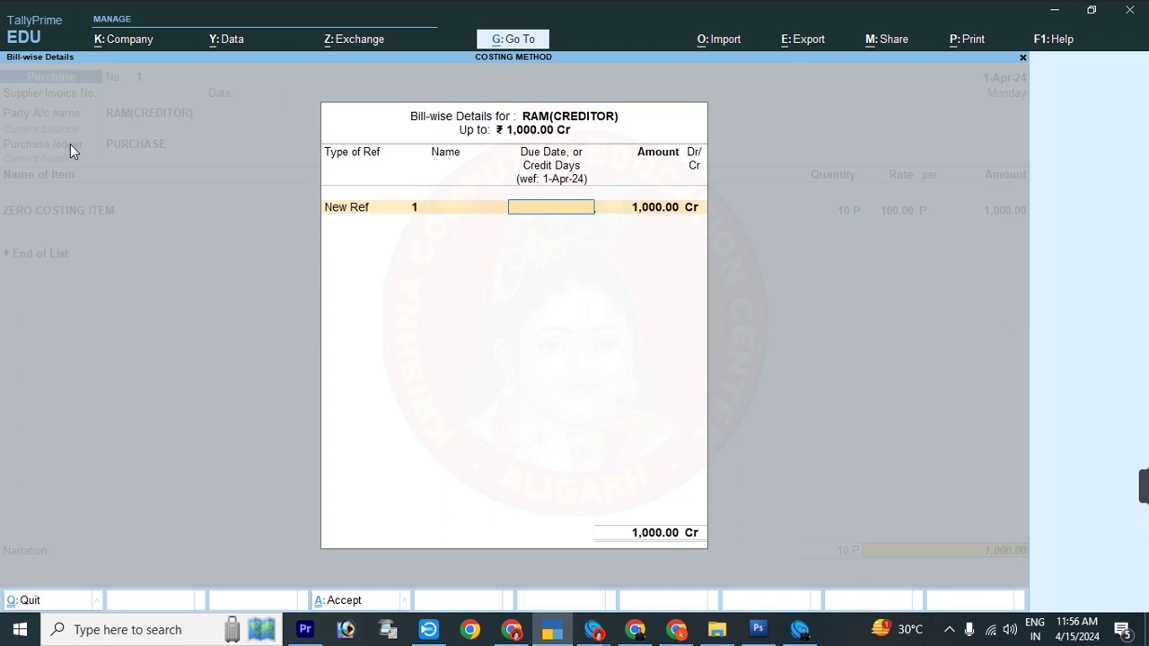
key(Return)
key(Return)
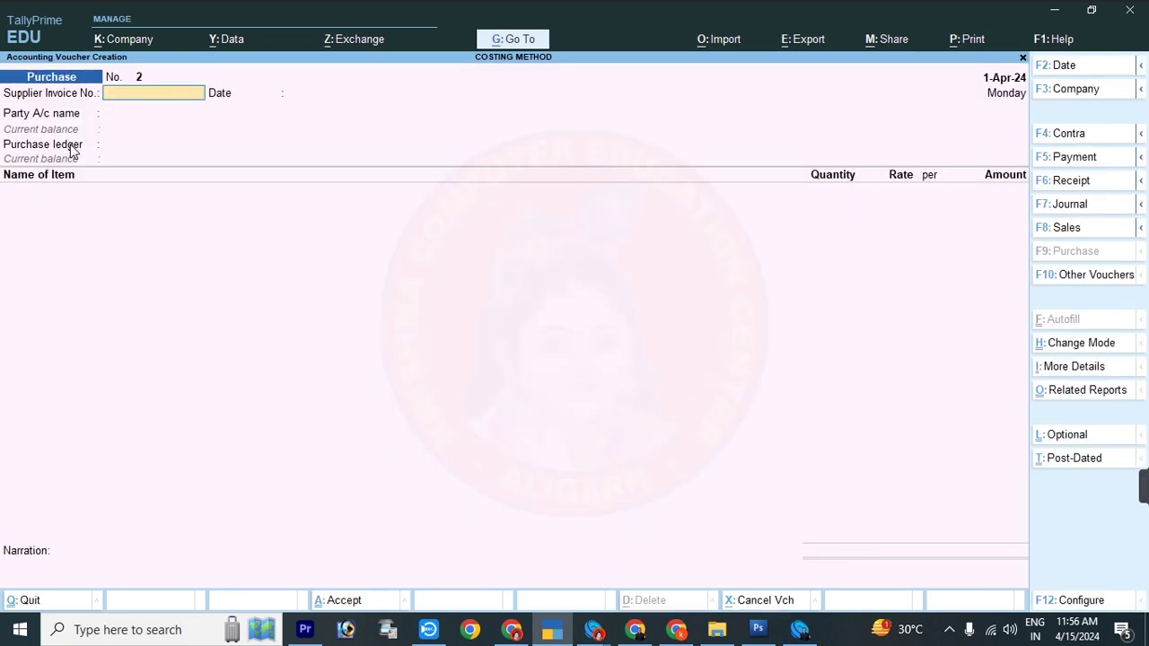
Step: Date the second purchase voucher 2-4-2024 and leave its supplier invoice number and invoice date blank
key(F2)
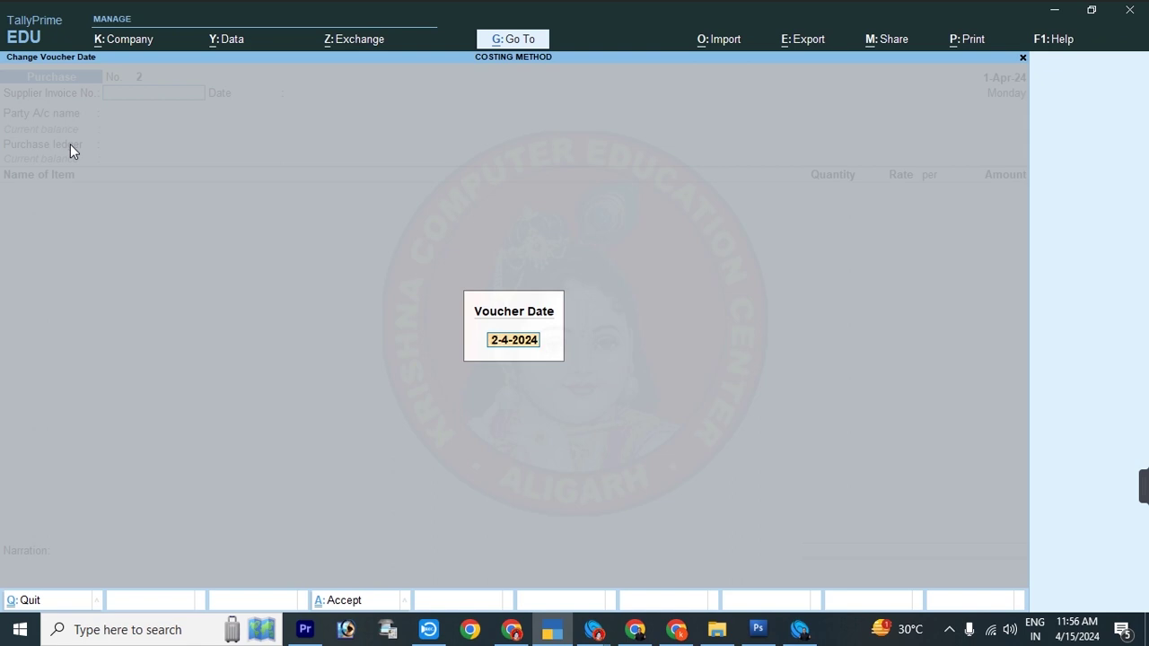
key(Return)
key(Return)
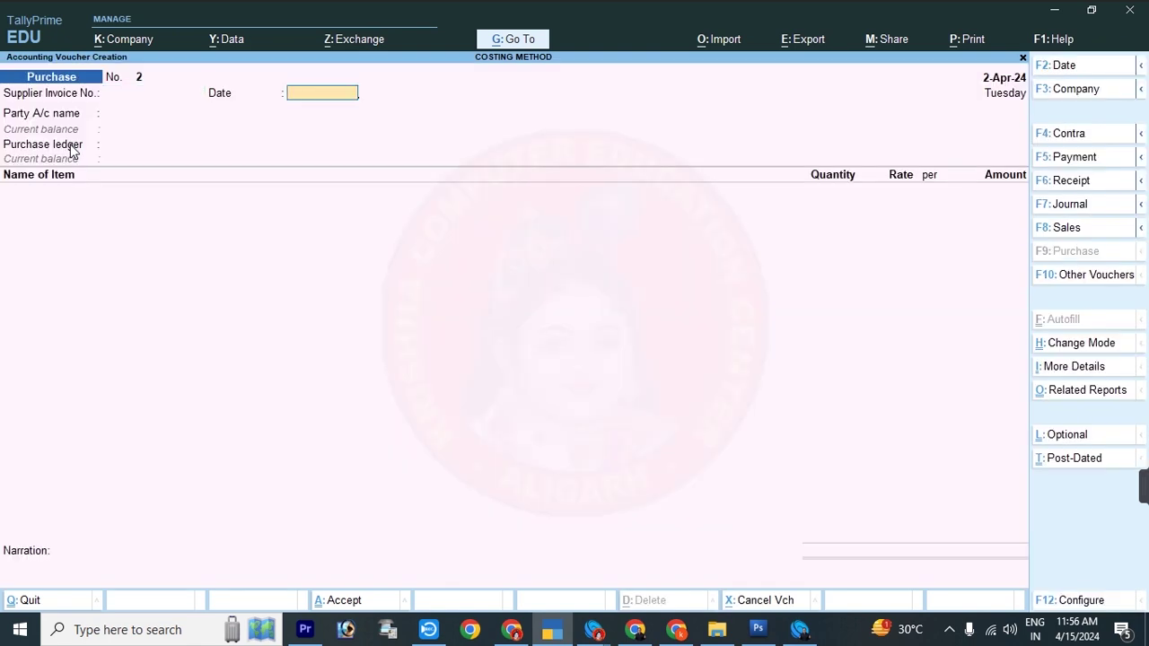
key(Return)
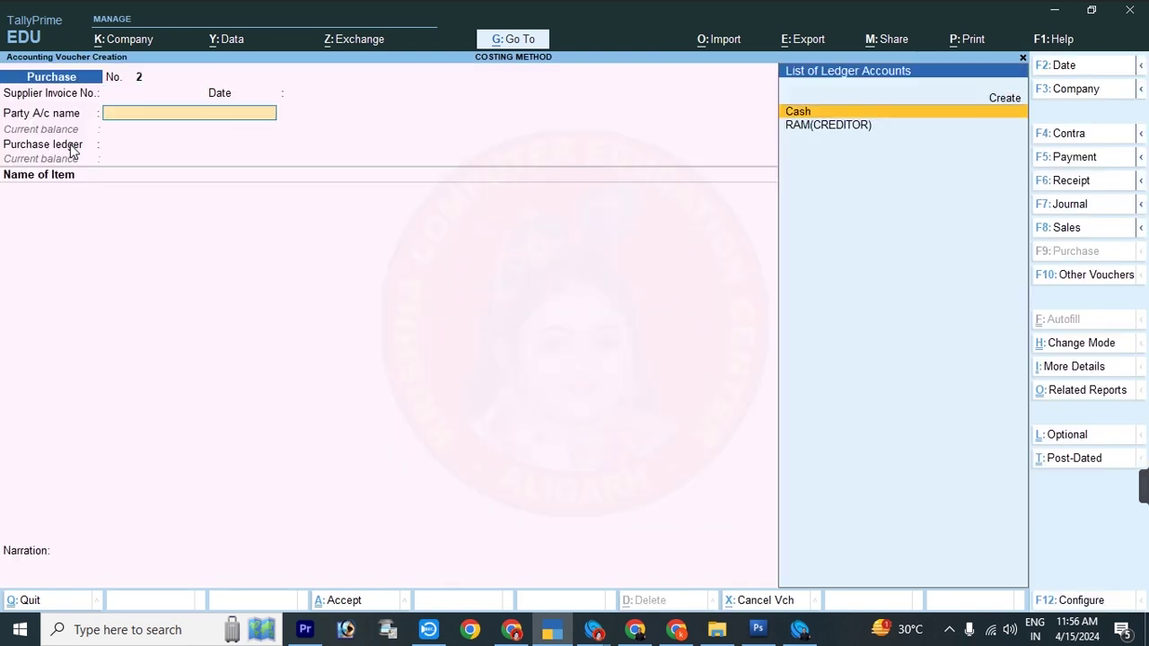
Step: Choose the creditor as party, leave the receipt details blank, and select PURCHASE as the second voucher's purchase ledger
key(Down)
key(Return)
key(Return)
key(Return)
key(Return)
key(Return)
key(Return)
key(Return)
key(Return)
key(Return)
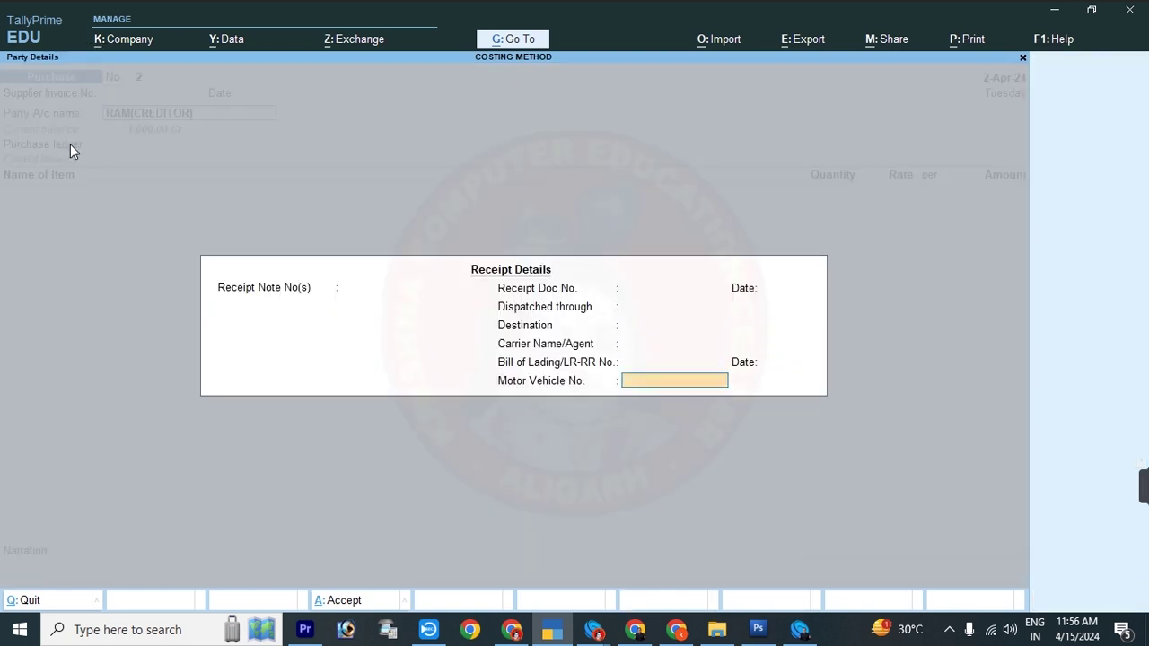
key(Return)
key(Return)
key(Return)
key(Return)
key(Return)
key(Return)
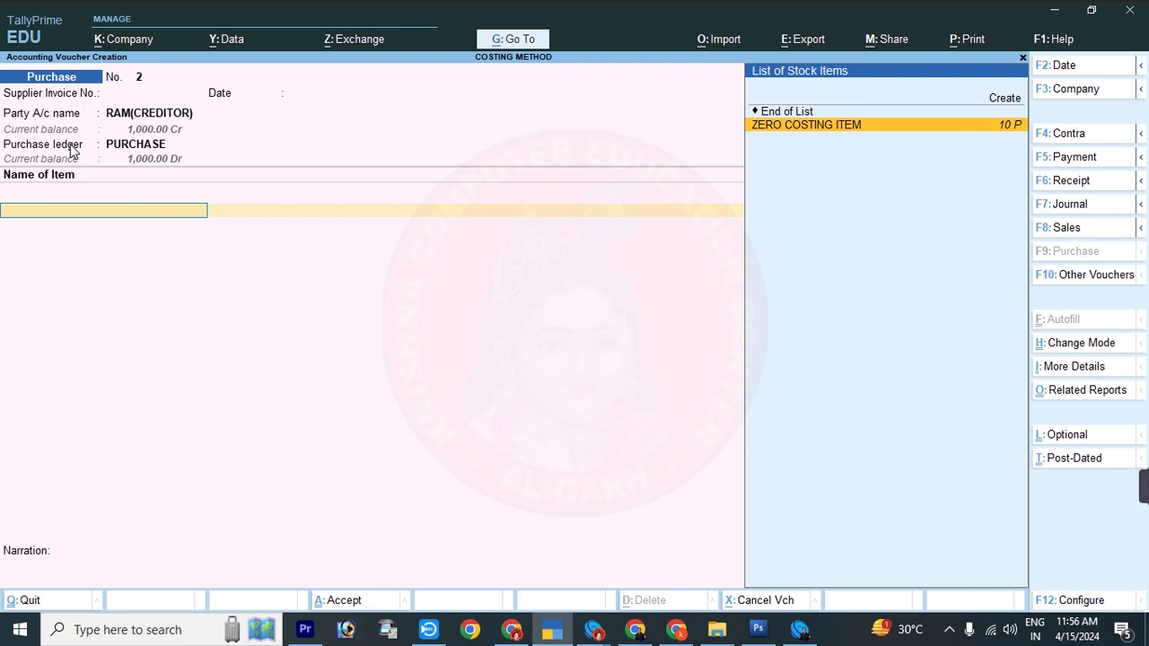
Step: Enter 10 P of ZERO COSTING ITEM at a rate of 125 per P in the second purchase and end the item list
key(Return)
text(10)
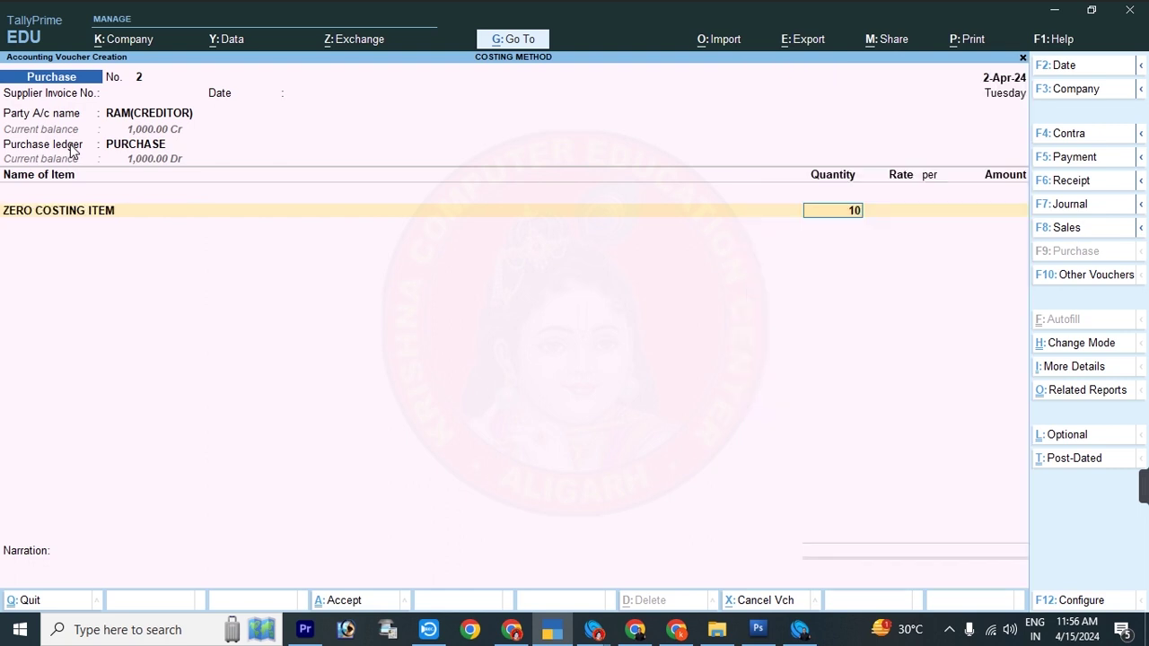
key(Return)
text(1)
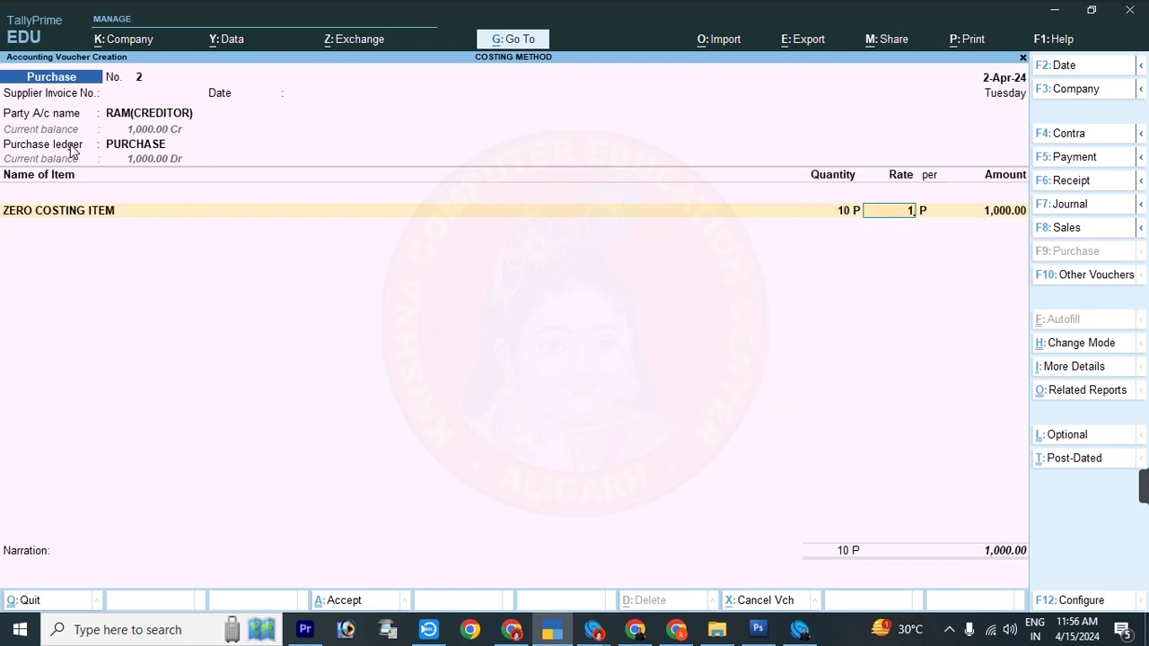
text(25)
key(Return)
key(Return)
key(Return)
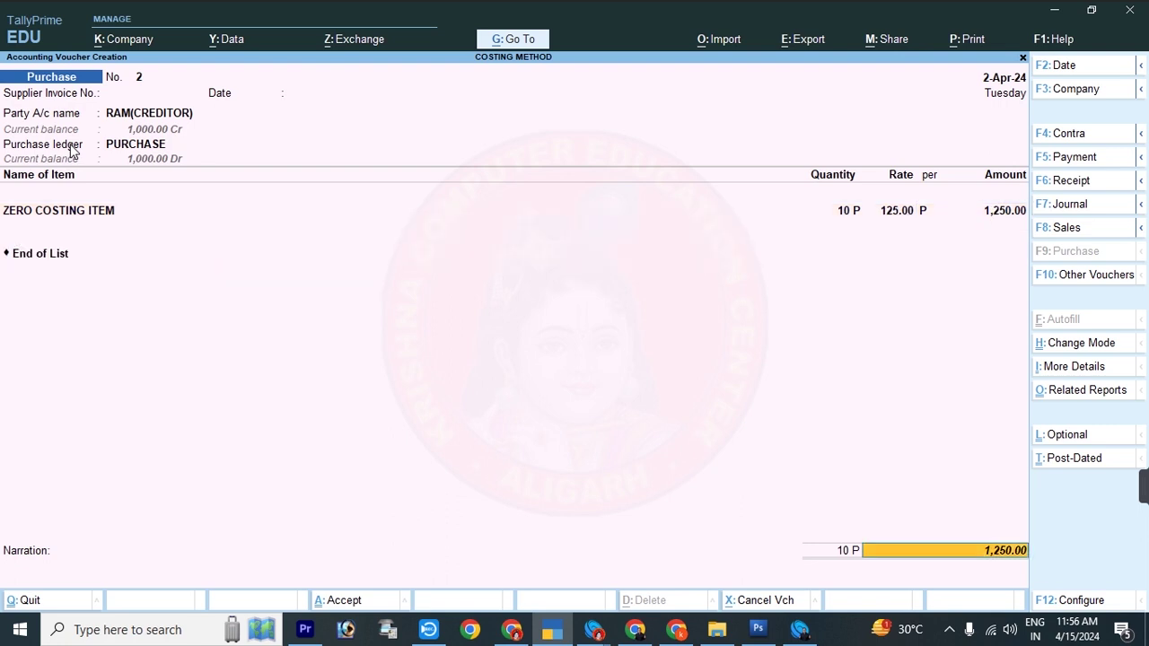
Step: Keep the default bill-wise details for the full amount, leave the narration blank, and save the second purchase voucher
key(Return)
key(Return)
key(Return)
key(Return)
key(Return)
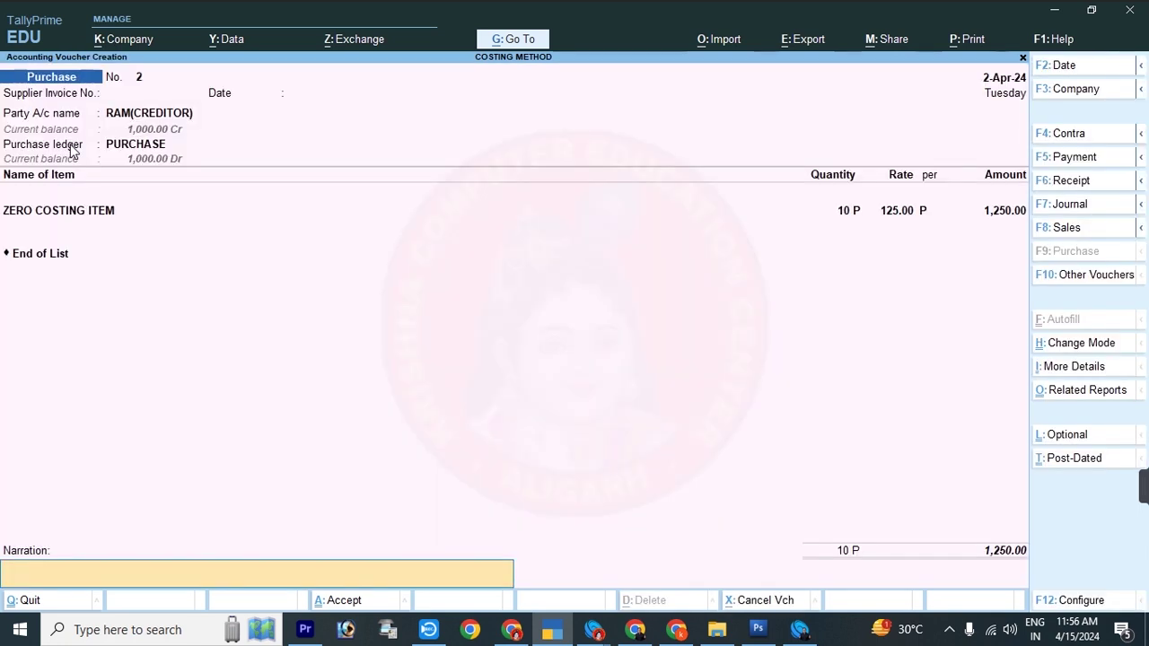
key(Return)
key(Return)
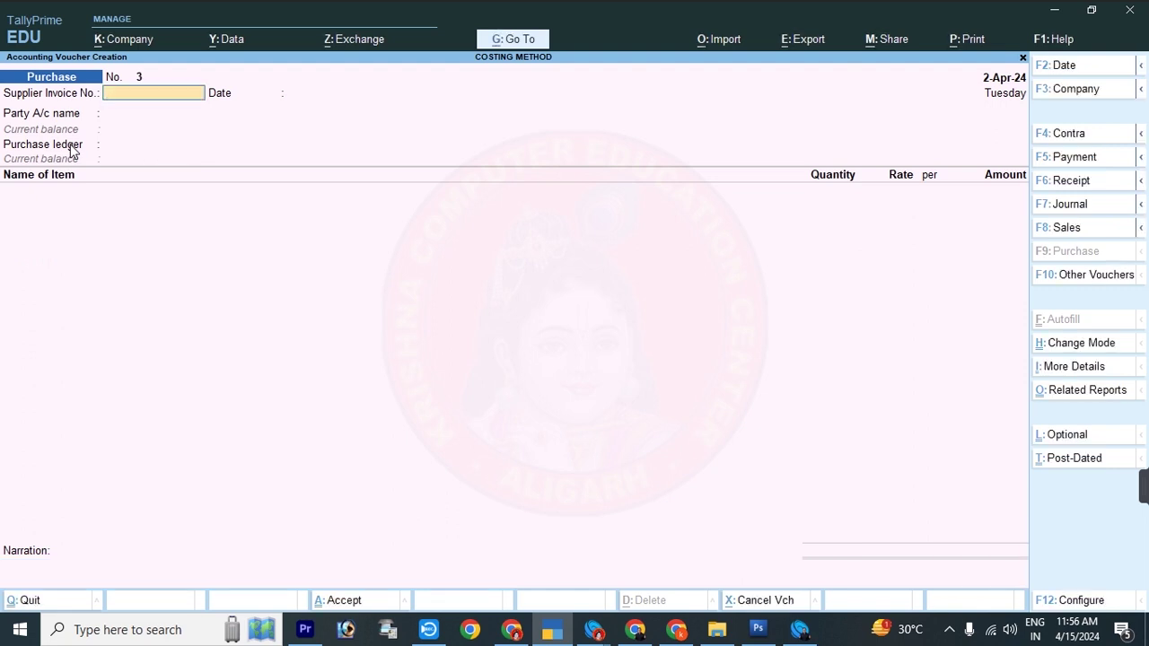
Step: Switch from the new purchase voucher to a sales voucher and back out of the dispatch details to party selection
key(Return)
key(Return)
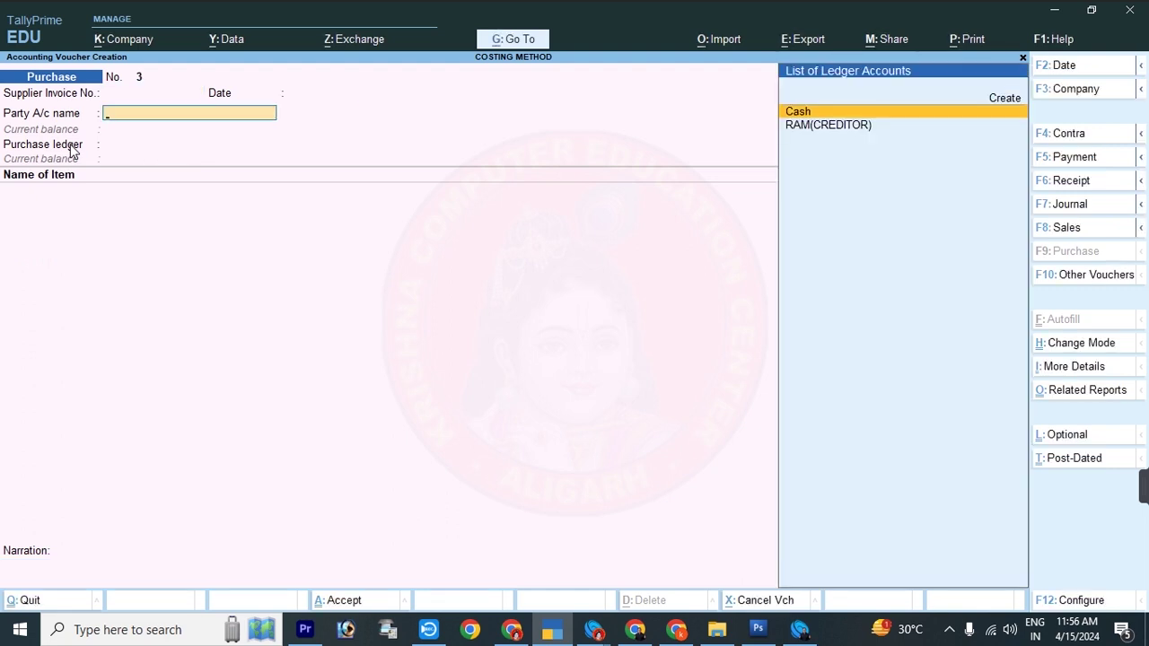
key(F8)
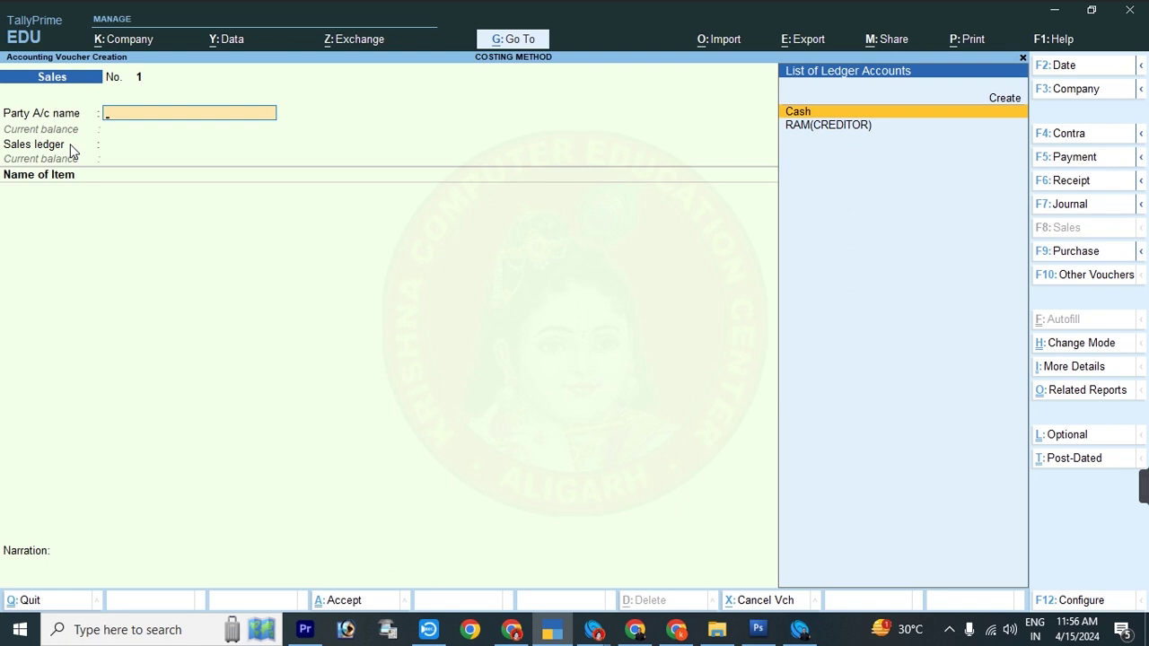
key(Return)
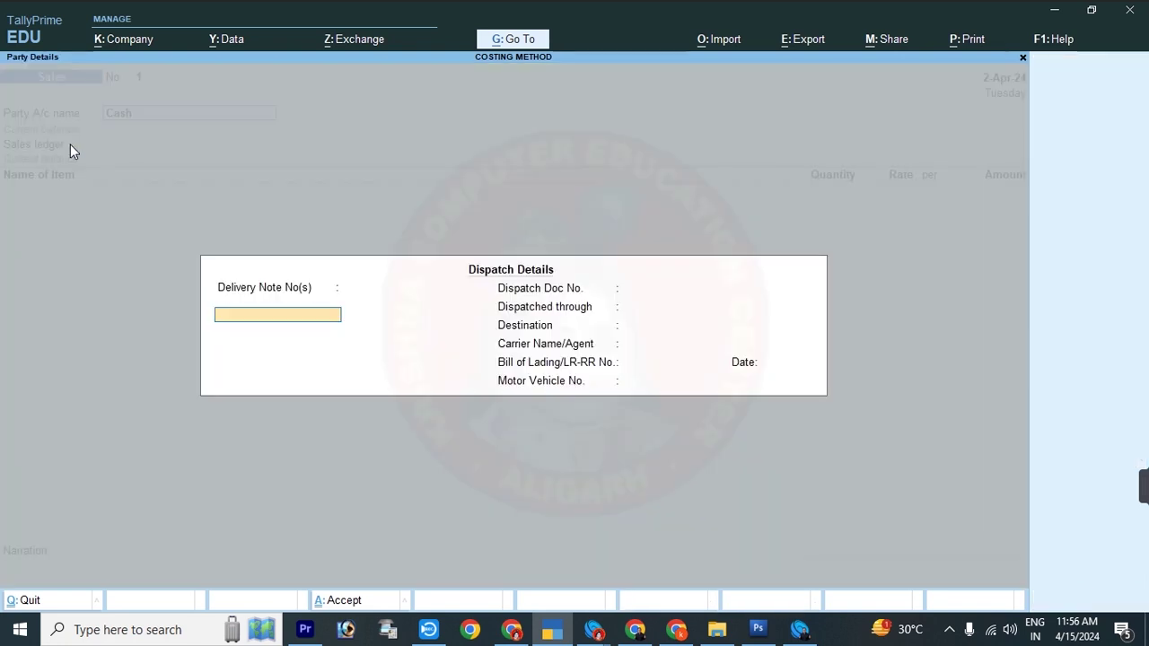
key(Escape)
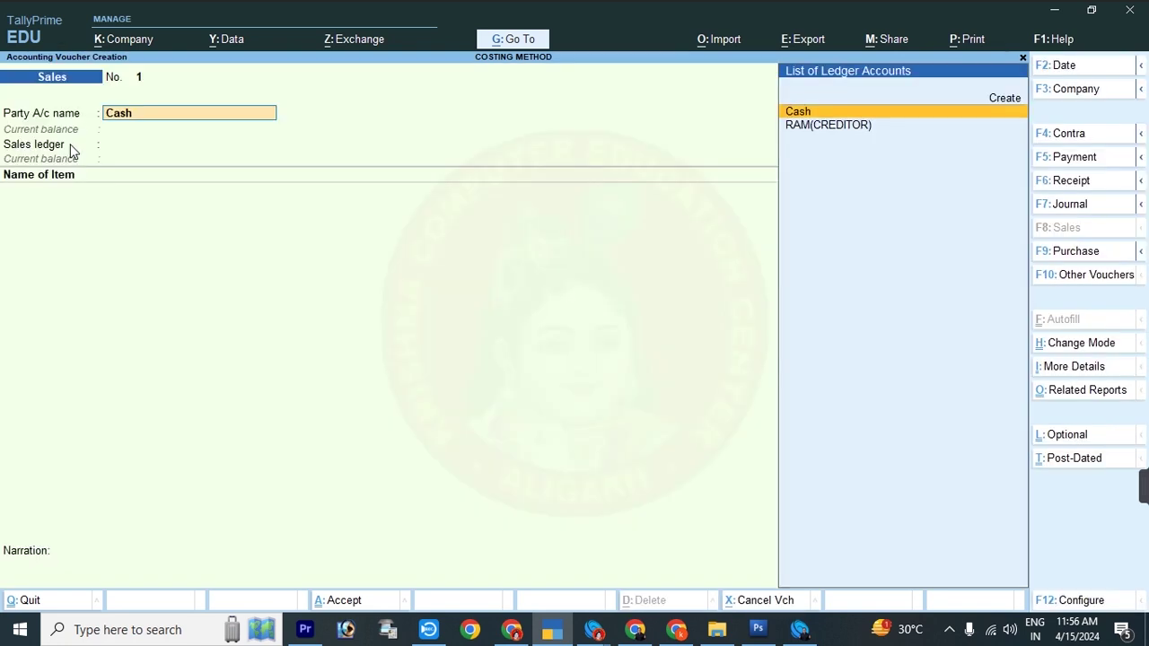
Step: Start a new party ledger from the sales voucher, enter the customer's name, and leave the alias blank
key(alt+c)
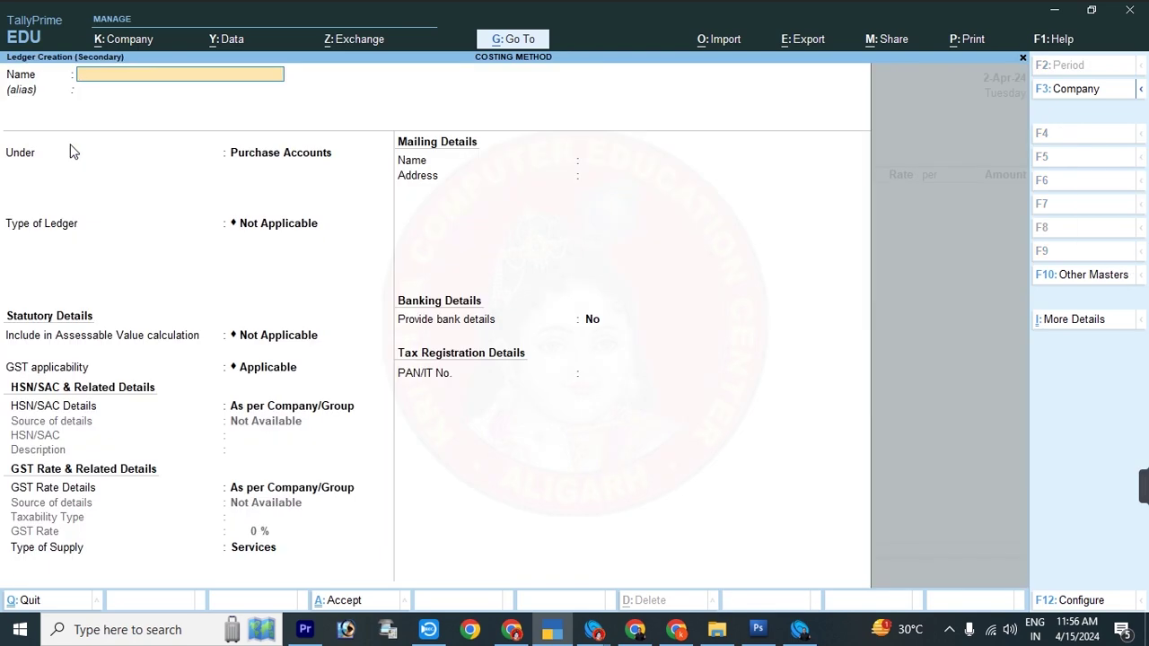
text(SUNITA)
key(Return)
key(Return)
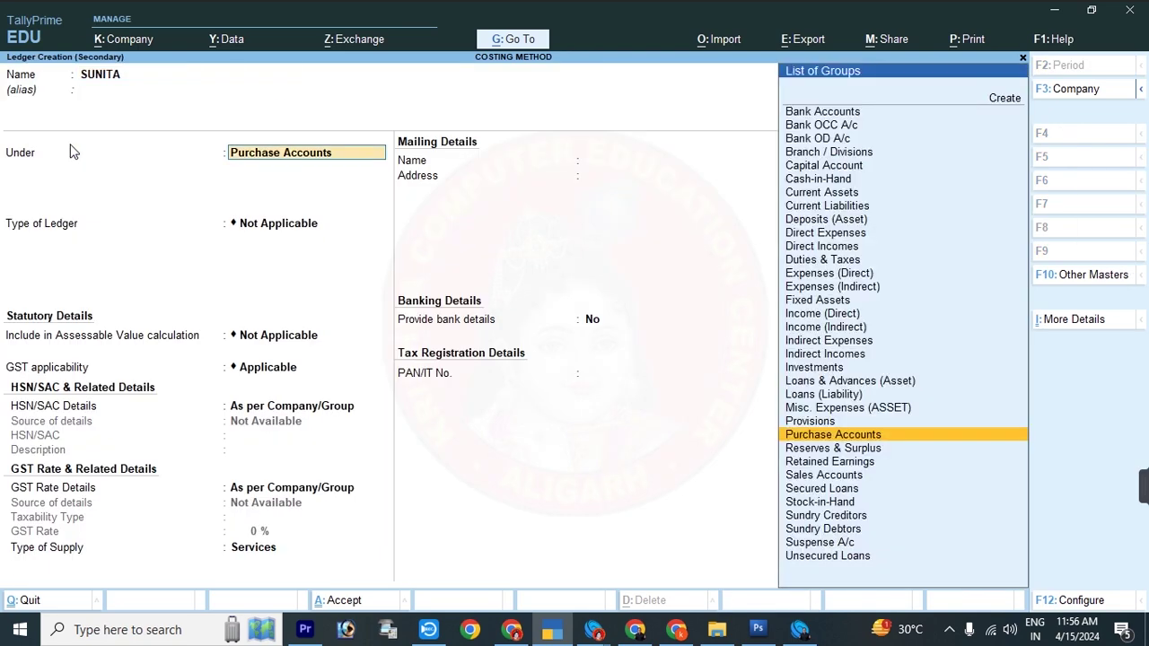
text(sale)
key(Return)
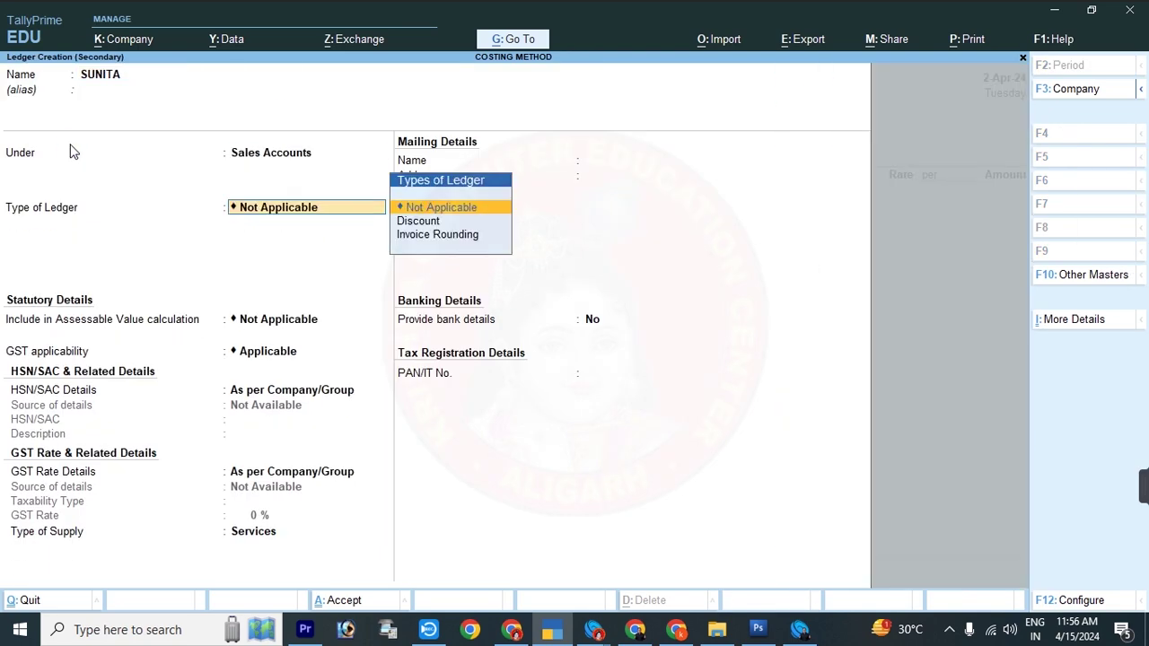
key(BackSpace)
key(BackSpace)
key(Return)
Step: Place the customer's ledger under Sundry Debtors, keep its default balance and credit settings, and save it
text(S)
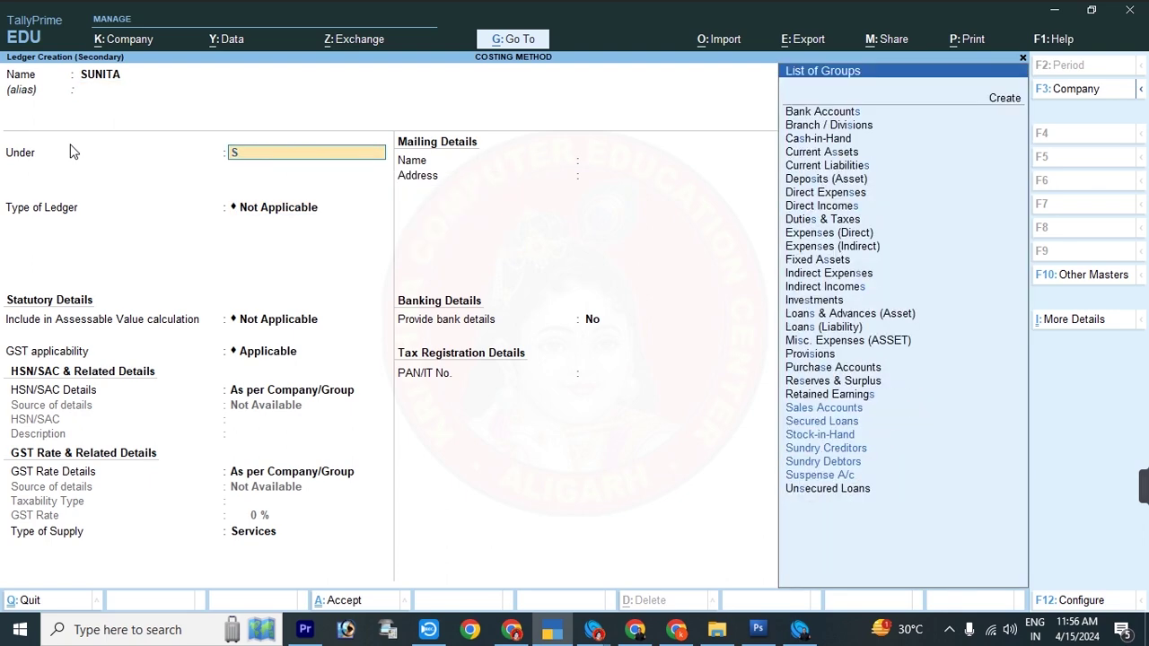
text(U)
key(Down)
key(Down)
key(Down)
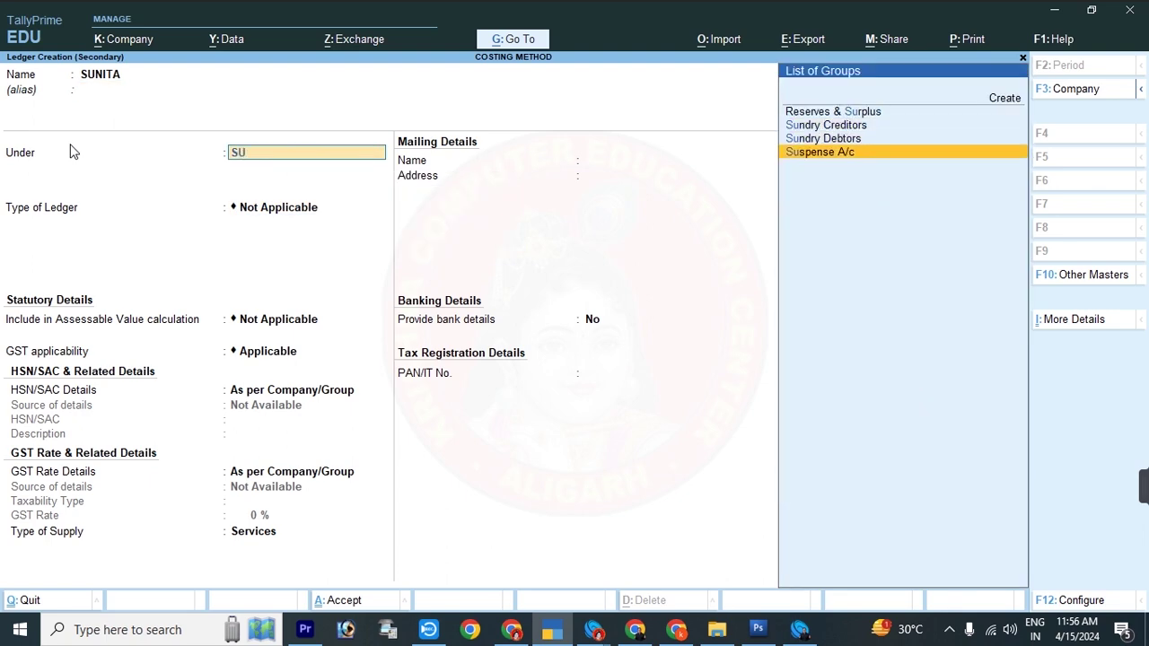
key(Up)
key(Return)
key(Return)
key(Return)
key(Return)
key(Return)
key(Return)
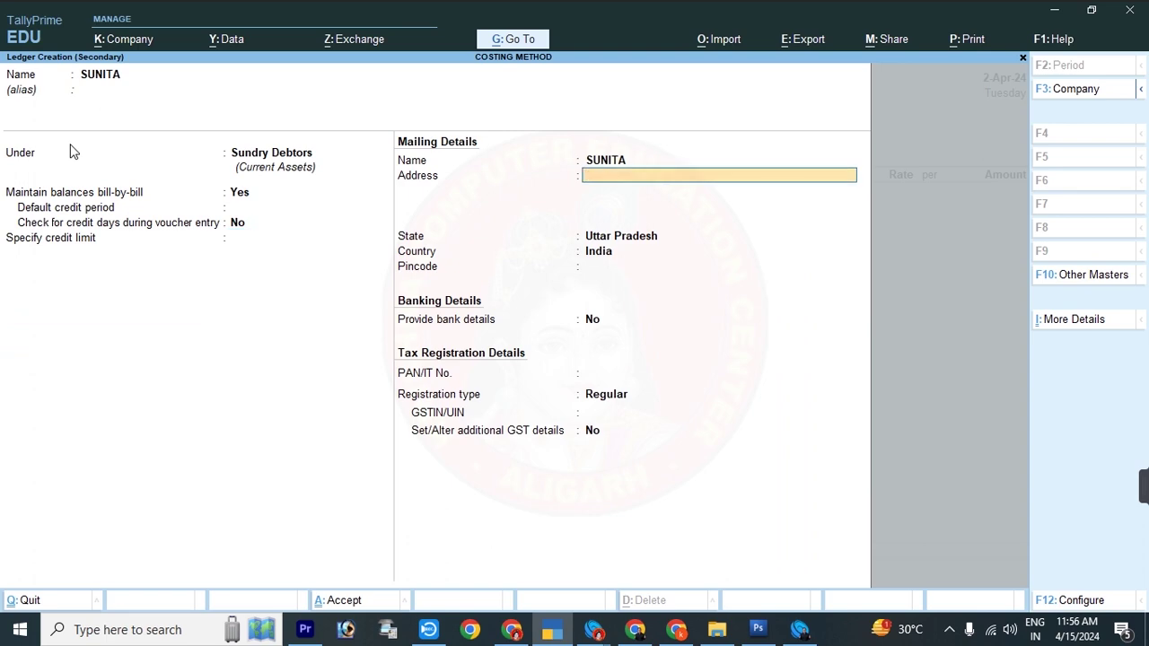
key(ctrl+a)
Step: Use the customer as the sales voucher's party and leave all dispatch details blank
key(Return)
key(Return)
key(Return)
key(Return)
key(Return)
key(Return)
key(Return)
key(Return)
key(Return)
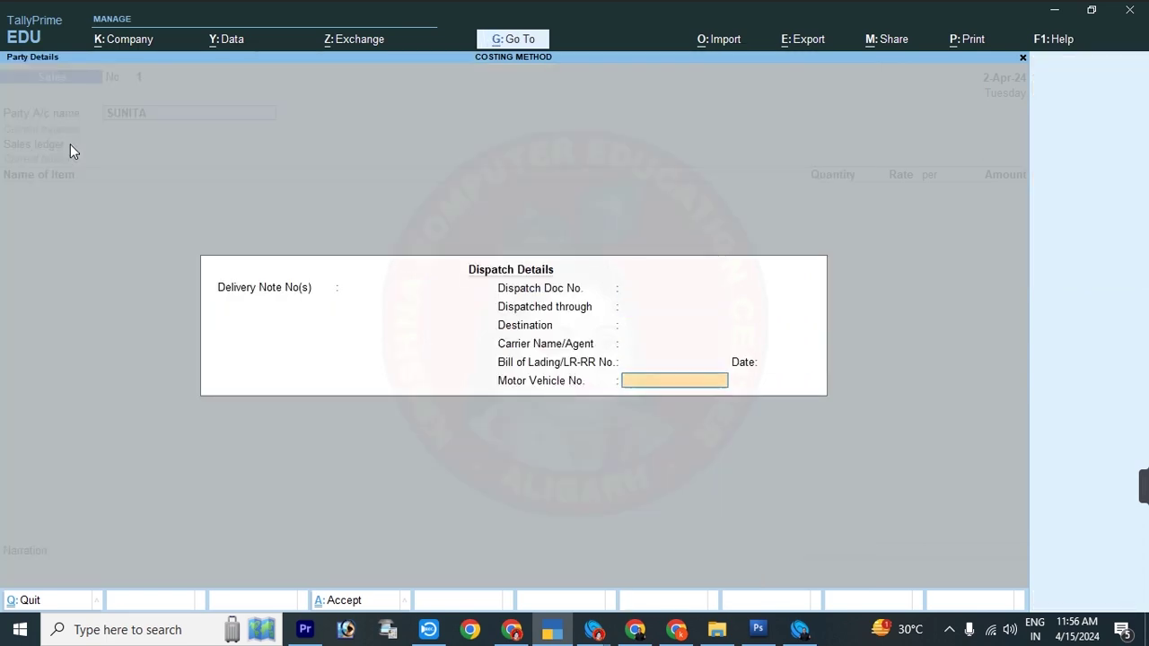
key(Return)
key(Return)
Step: Create a ledger named SALE under Sales Accounts and use it as the voucher's sales ledger
key(alt+c)
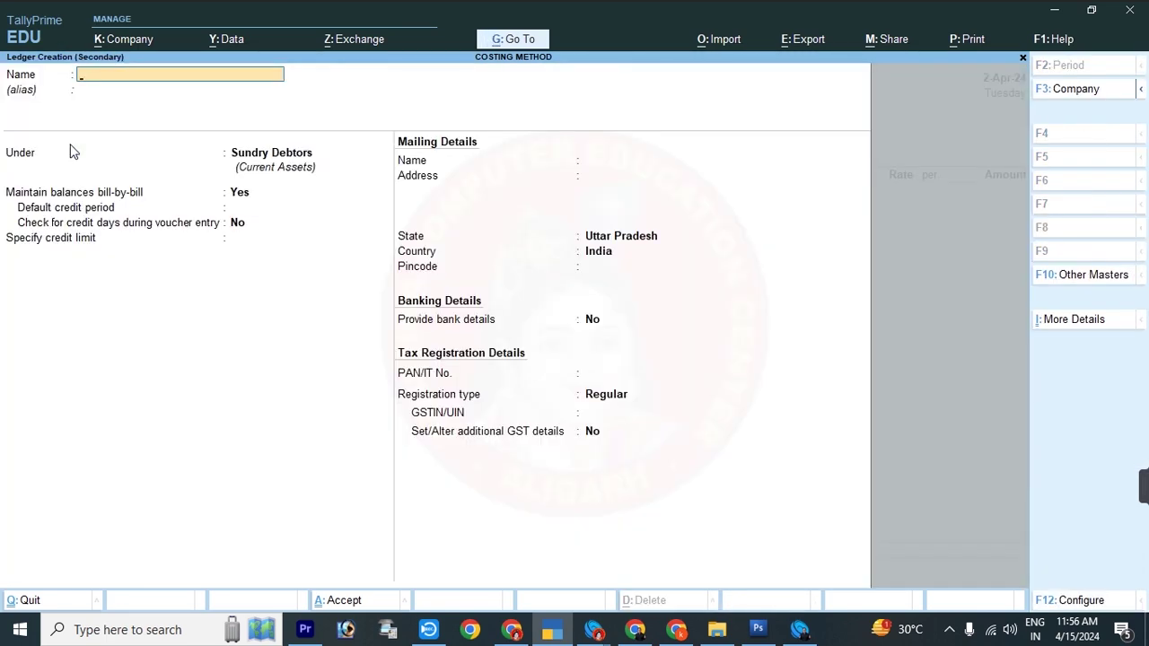
text(SALE)
key(Return)
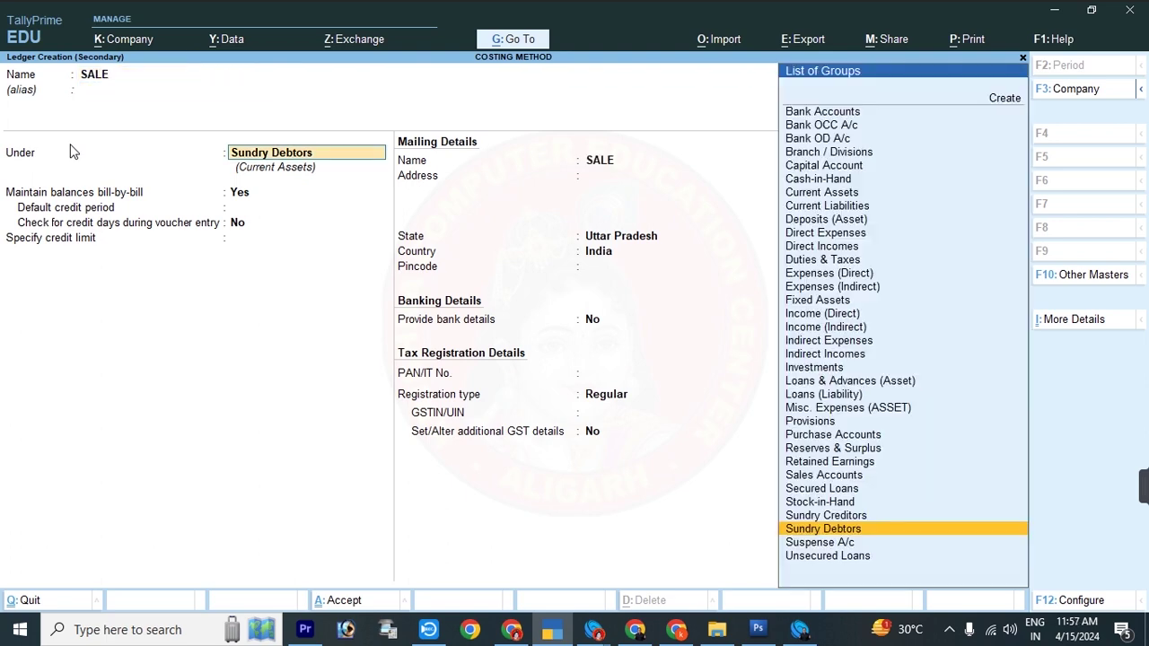
text(sa)
key(Return)
key(Return)
key(Return)
key(Return)
key(Return)
key(Return)
key(Return)
key(Return)
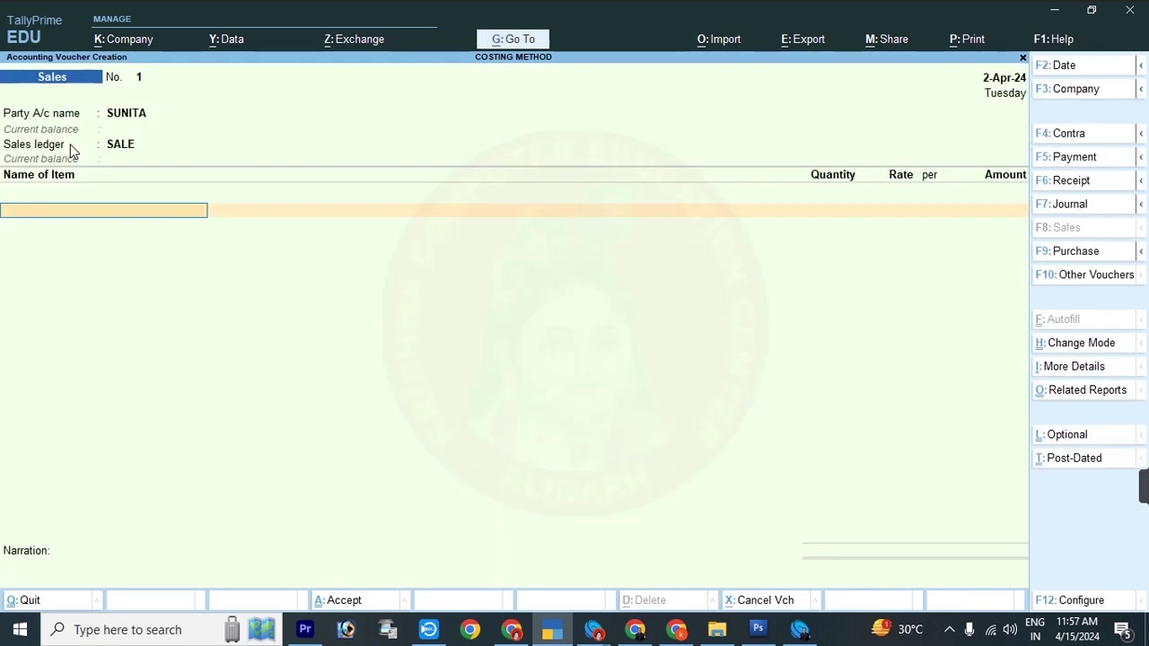
Step: Enter 10 P of ZERO COSTING ITEM at a rate of 130 per P in the sales voucher
key(Down)
key(Return)
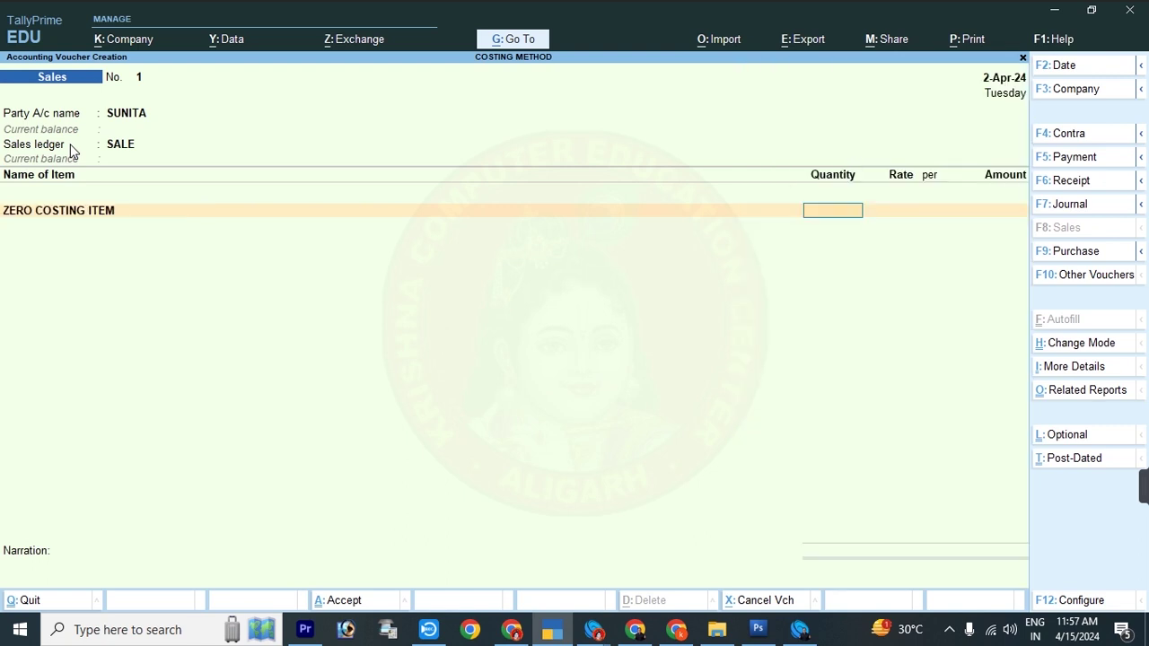
text(10)
key(Return)
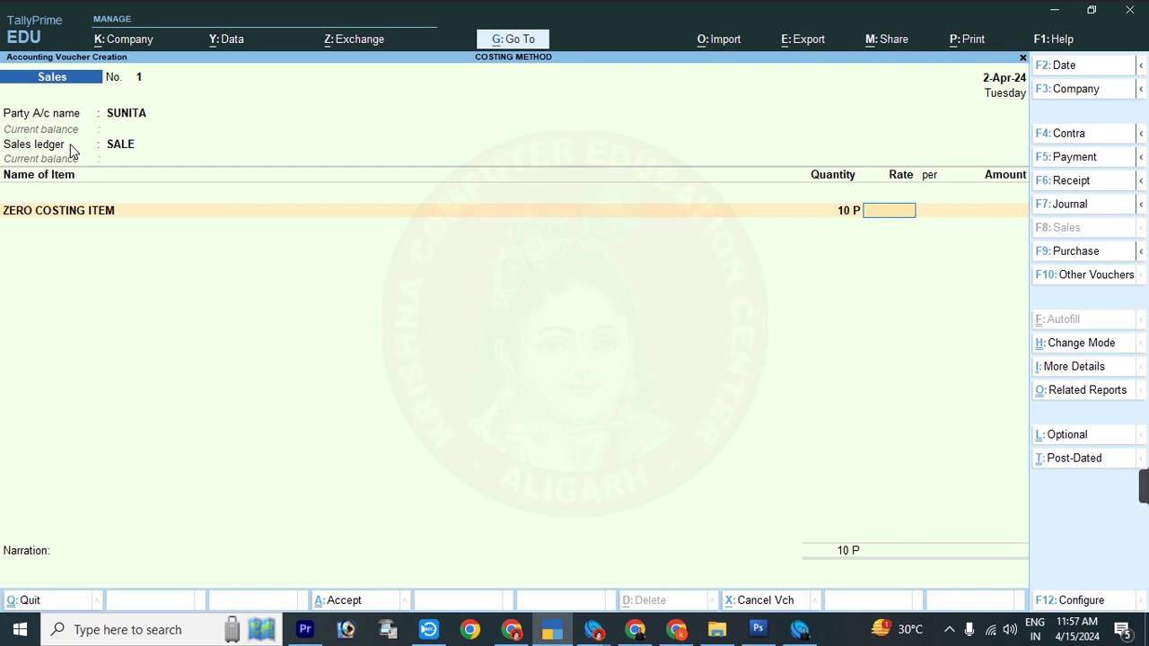
text(1)
text(3000000)
key(BackSpace)
key(BackSpace)
key(BackSpace)
key(BackSpace)
key(BackSpace)
key(Return)
key(Return)
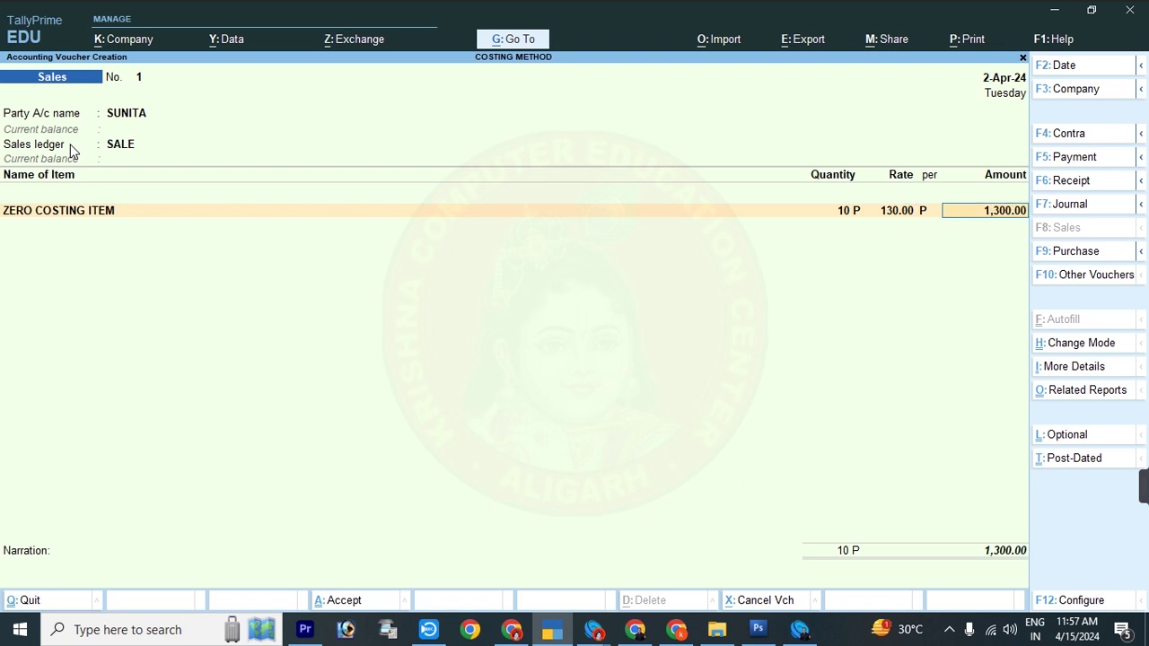
key(Return)
Step: End the item list, keep New Ref 1 for the full amount without credit days, and save the sales voucher
key(Return)
key(Return)
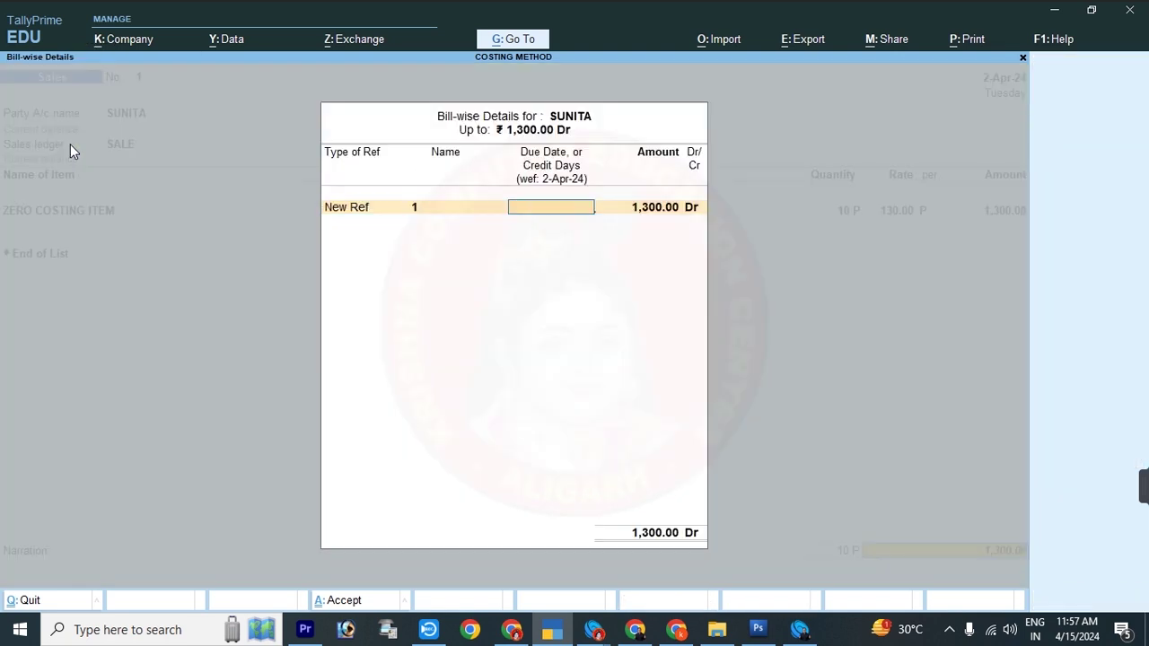
key(Return)
key(Return)
key(Return)
key(Return)
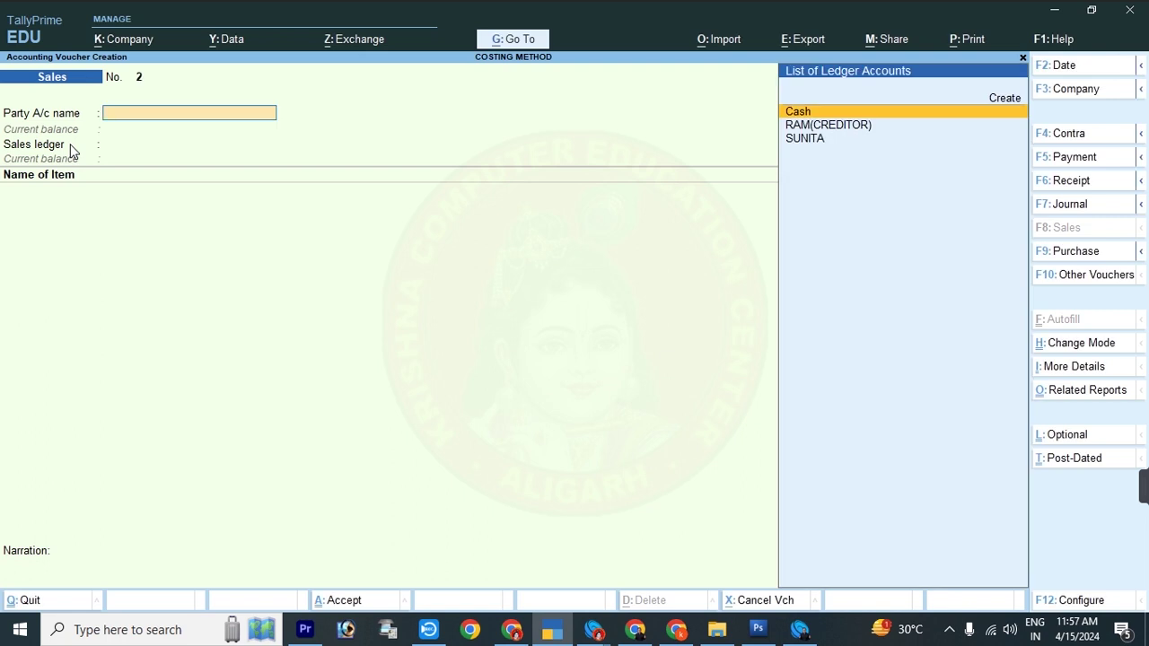
Step: Leave voucher entry and examine ZERO COSTING ITEM in the Stock Summary and its monthly summary for closing quantity and value
key(Escape)
key(Down)
key(Down)
key(Down)
key(Down)
key(Down)
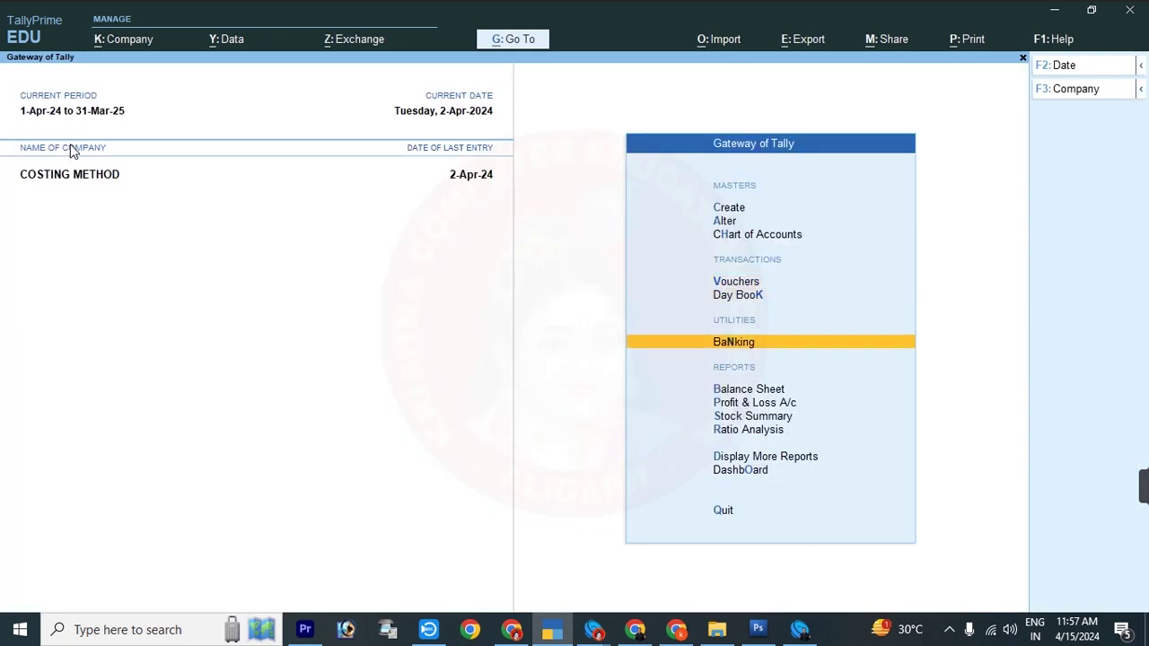
key(Return)
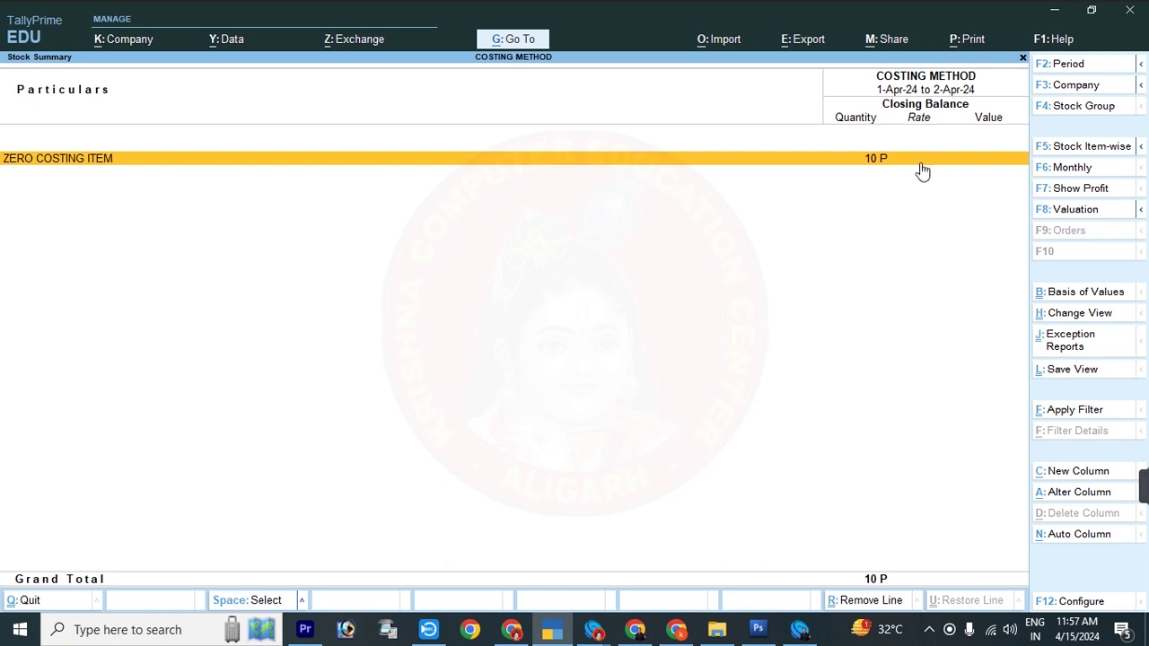
click(1012, 171)
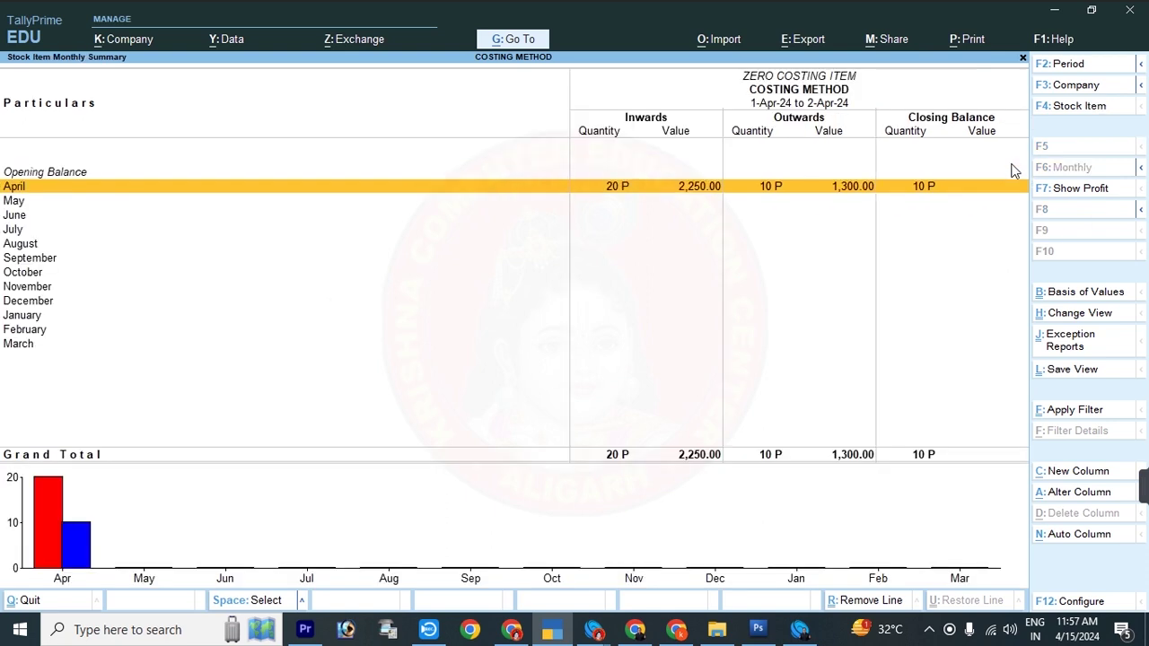
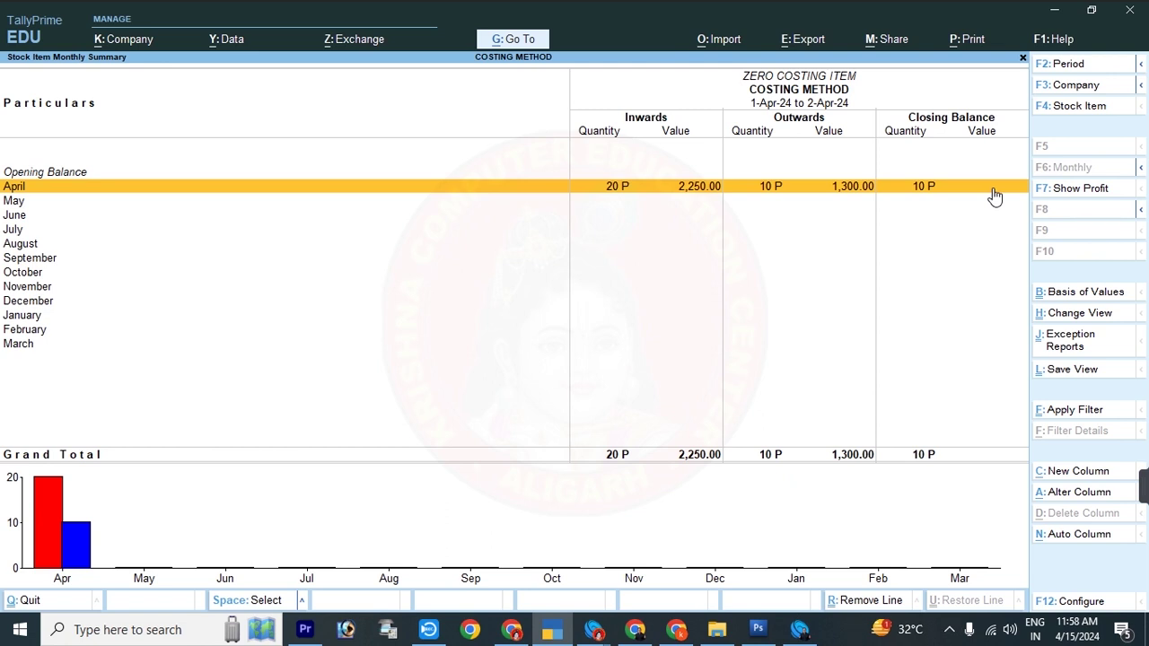
Step: Leave the stock reports and open the creation form for a new stock item
key(Escape)
key(Escape)
key(Escape)
key(n)
key(Up)
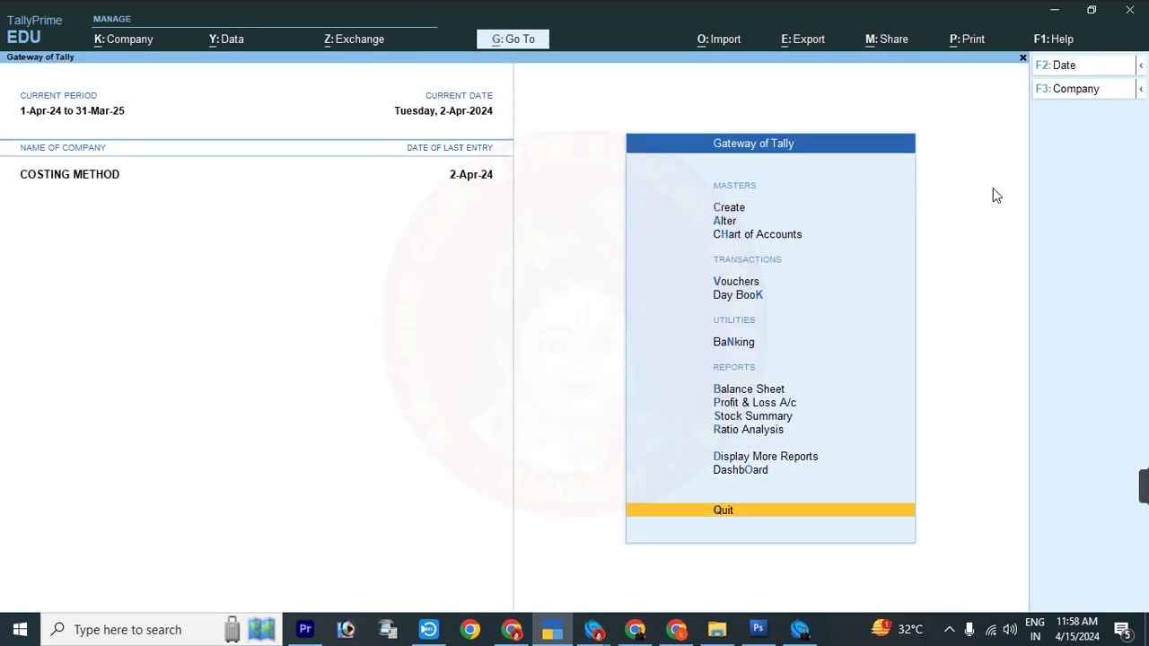
key(Down)
key(Return)
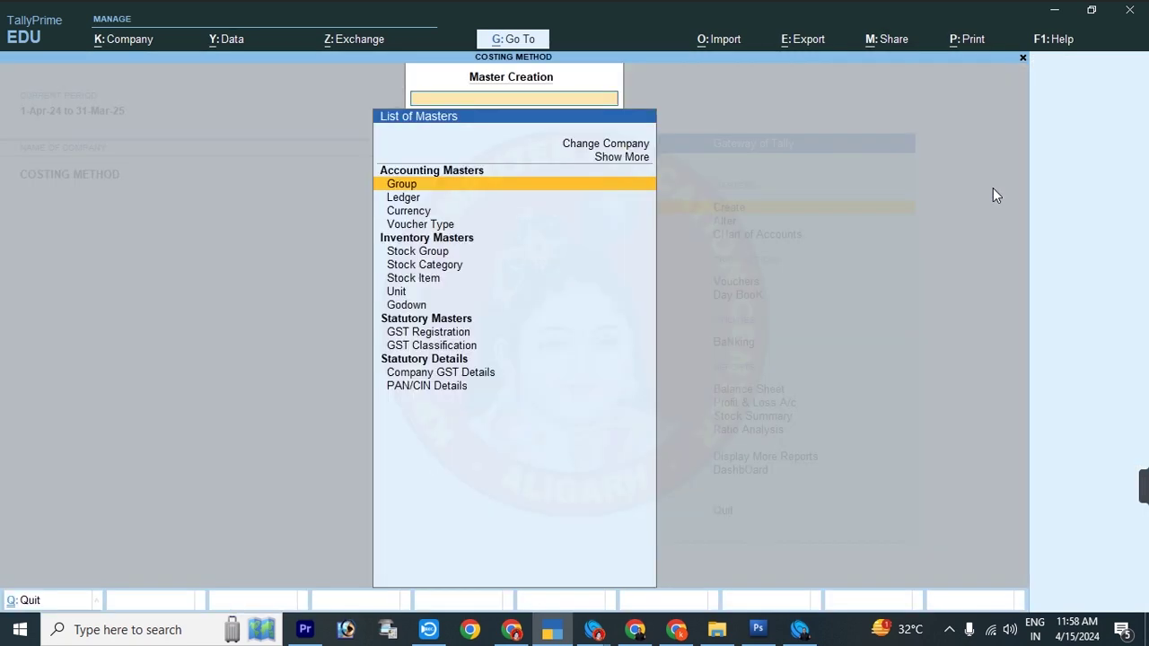
key(Down)
key(Down)
key(Down)
key(Down)
key(Down)
key(Down)
key(Return)
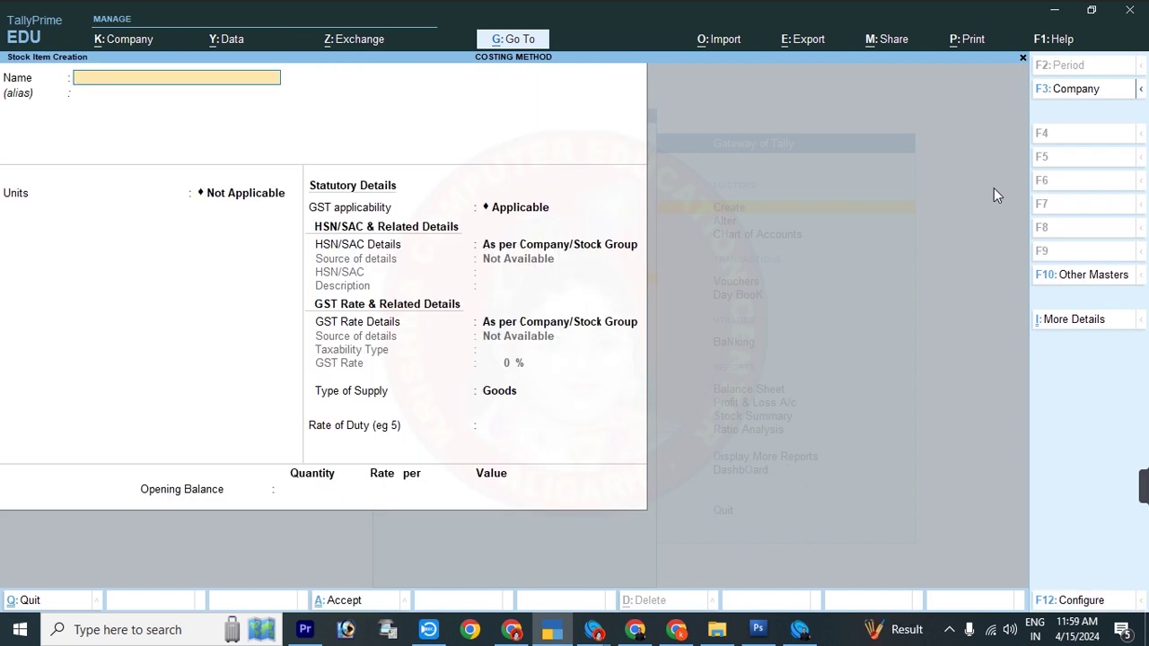
Step: Name the new stock item AVG COST ITEM, leave its alias blank, and set its unit to P
text(AVG COST ITEM)
key(Return)
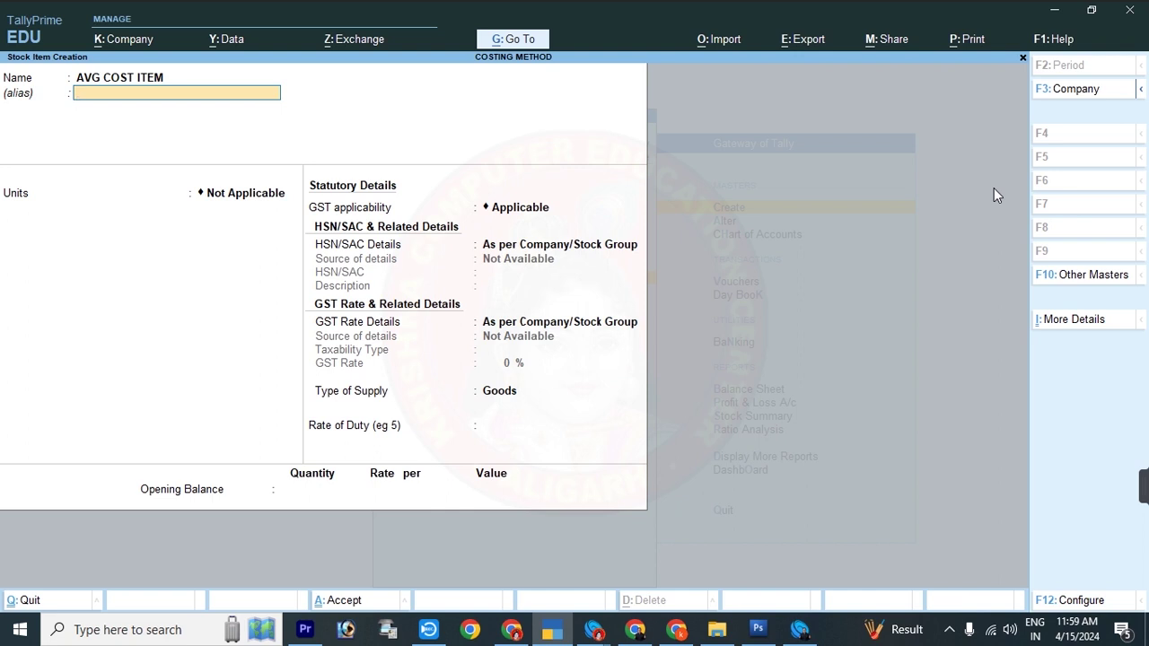
key(Return)
key(BackSpace)
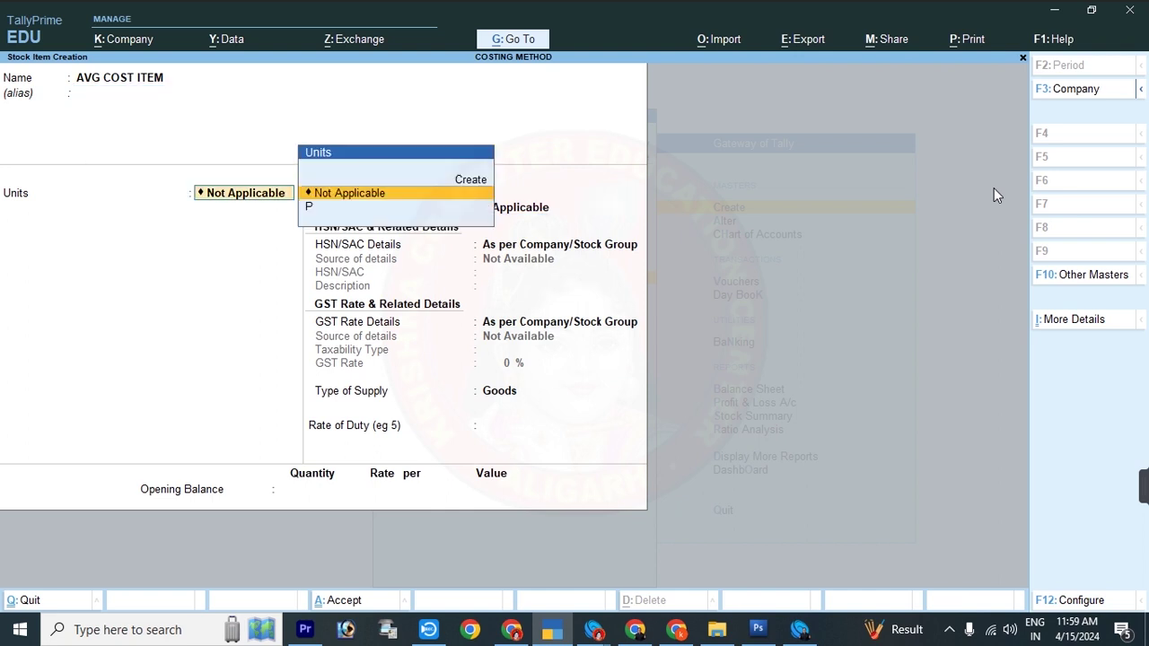
text(p)
key(Return)
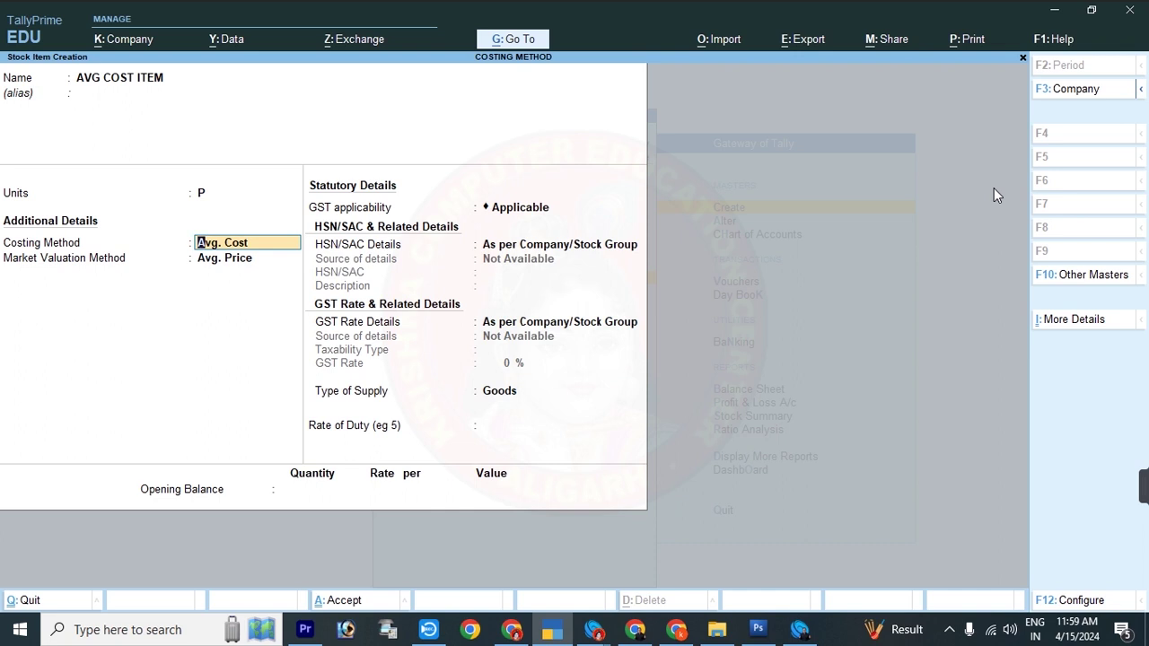
Step: Choose Avg. Cost as costing method, keep Avg. Price as market valuation method, save the item, and leave stock item creation
key(space)
key(Down)
key(Down)
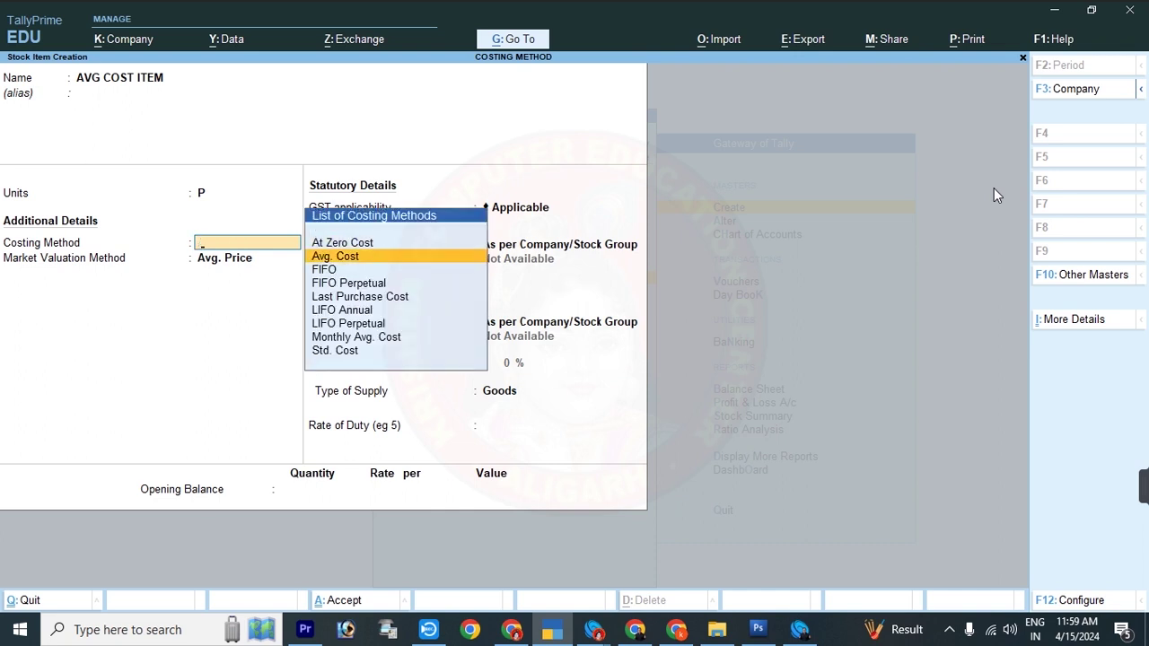
key(Return)
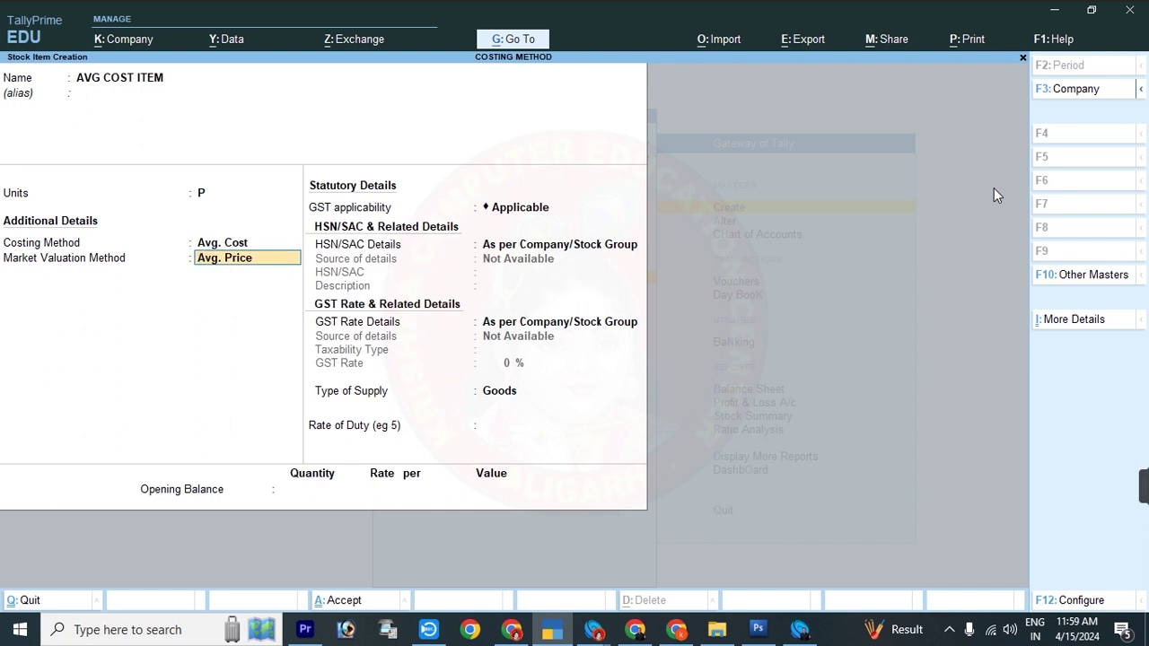
key(ctrl)
key(ctrl+a)
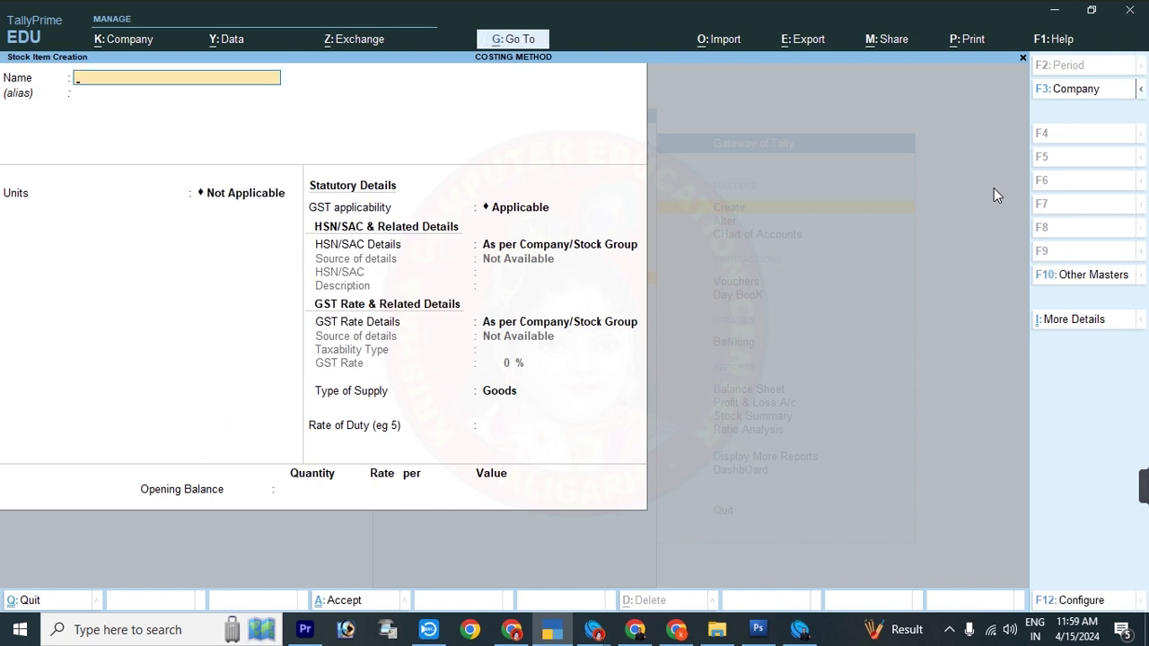
key(Escape)
key(y)
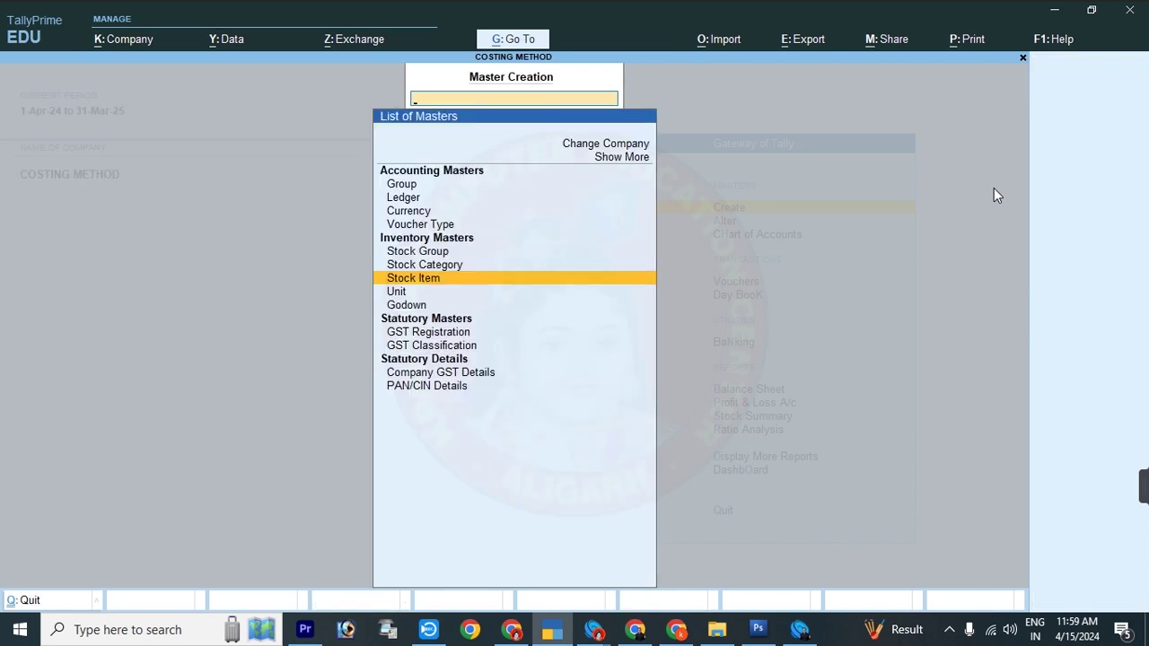
Step: Leave master creation without adding another stock item and start a new purchase voucher with a blank supplier invoice number
key(Return)
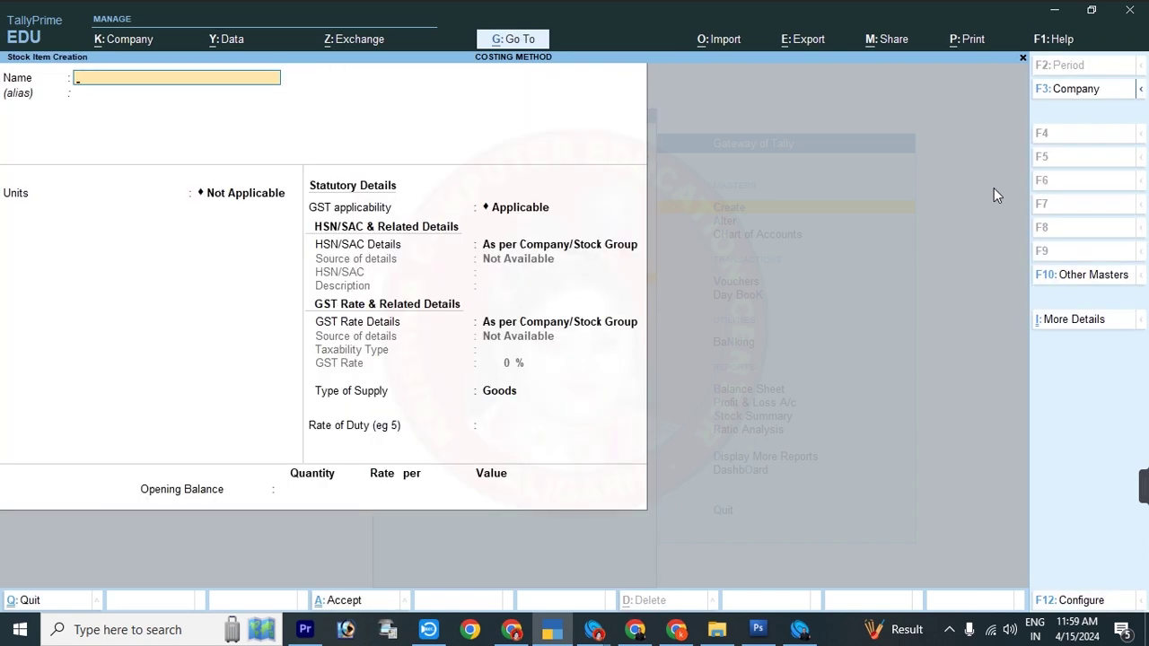
key(Escape)
key(Escape)
key(Down)
key(Down)
key(Down)
key(Return)
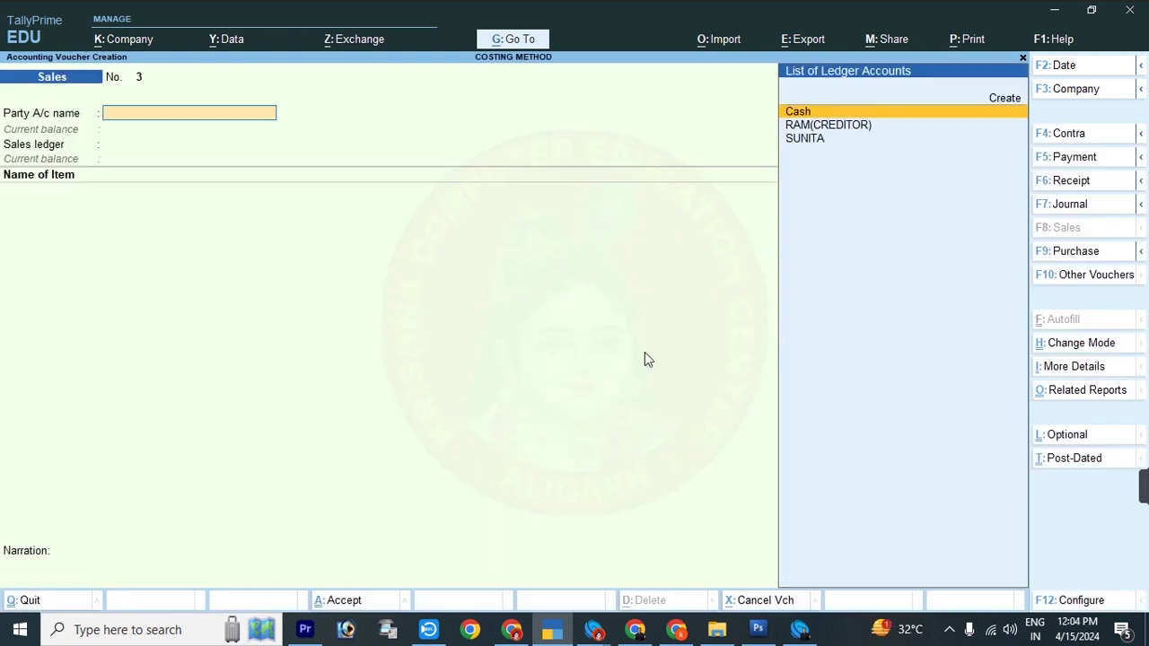
key(F9)
key(Return)
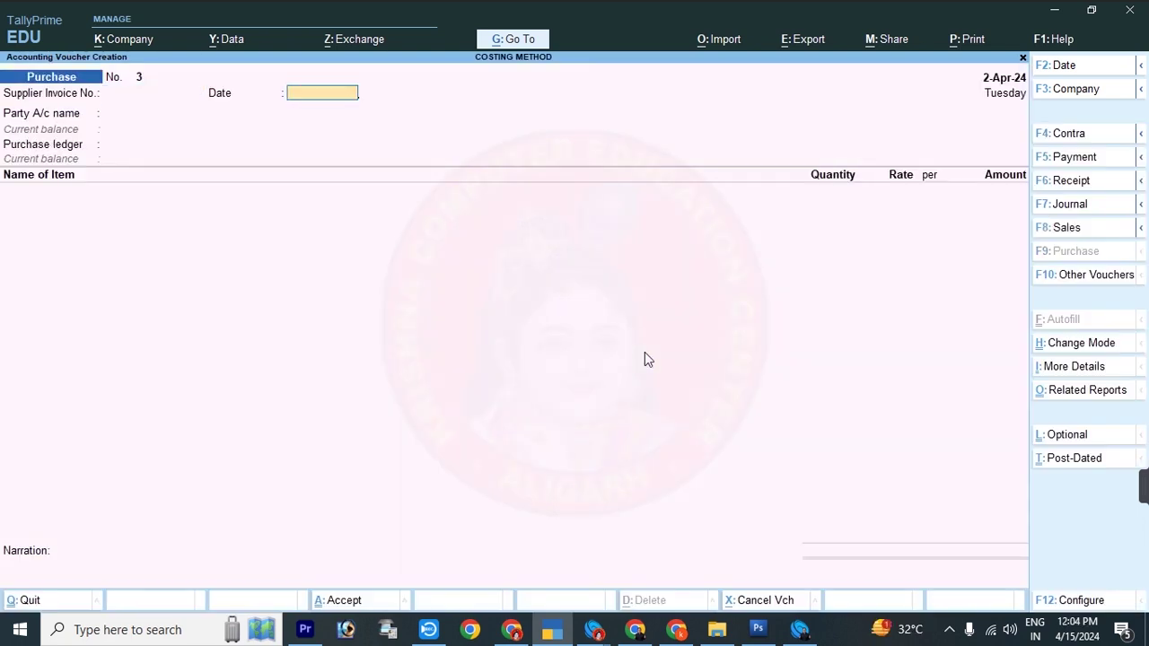
Step: Choose the creditor as party, leave the receipt details blank, keep the default party details, and select PURCHASE as purchase ledger
key(Return)
key(Down)
key(Return)
key(Return)
key(Return)
key(Return)
key(Return)
key(Return)
key(Return)
key(Return)
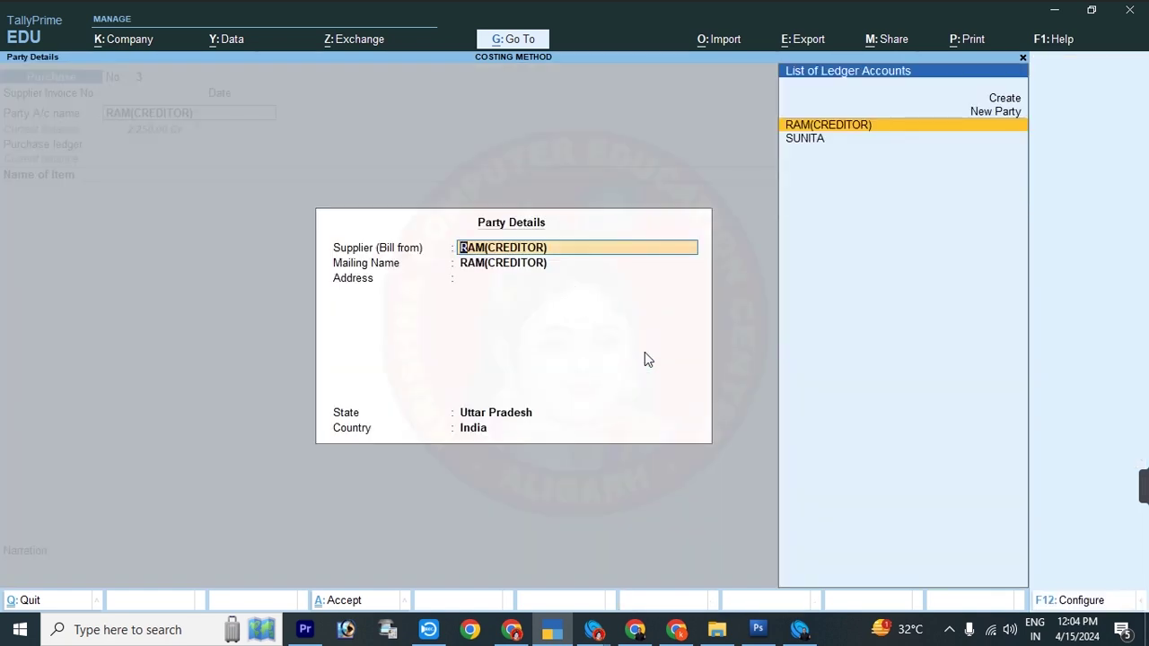
key(Return)
key(Return)
key(Return)
key(Return)
key(Return)
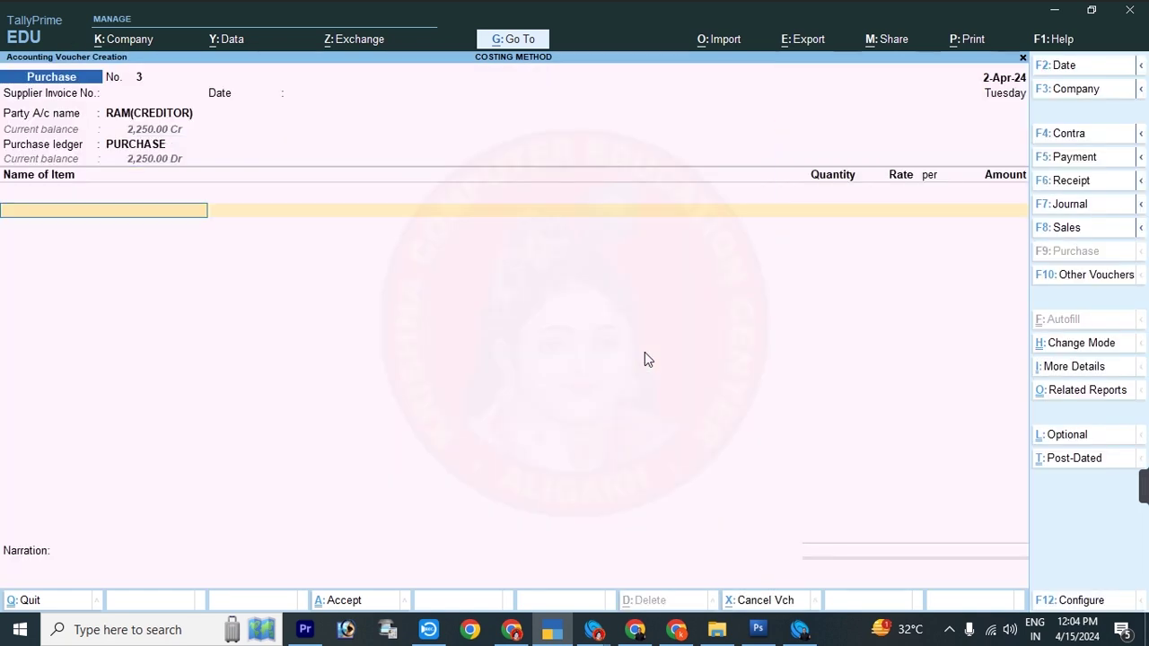
Step: Add AVG COST ITEM to the purchase voucher with quantity 10 P at a rate of 100
key(Down)
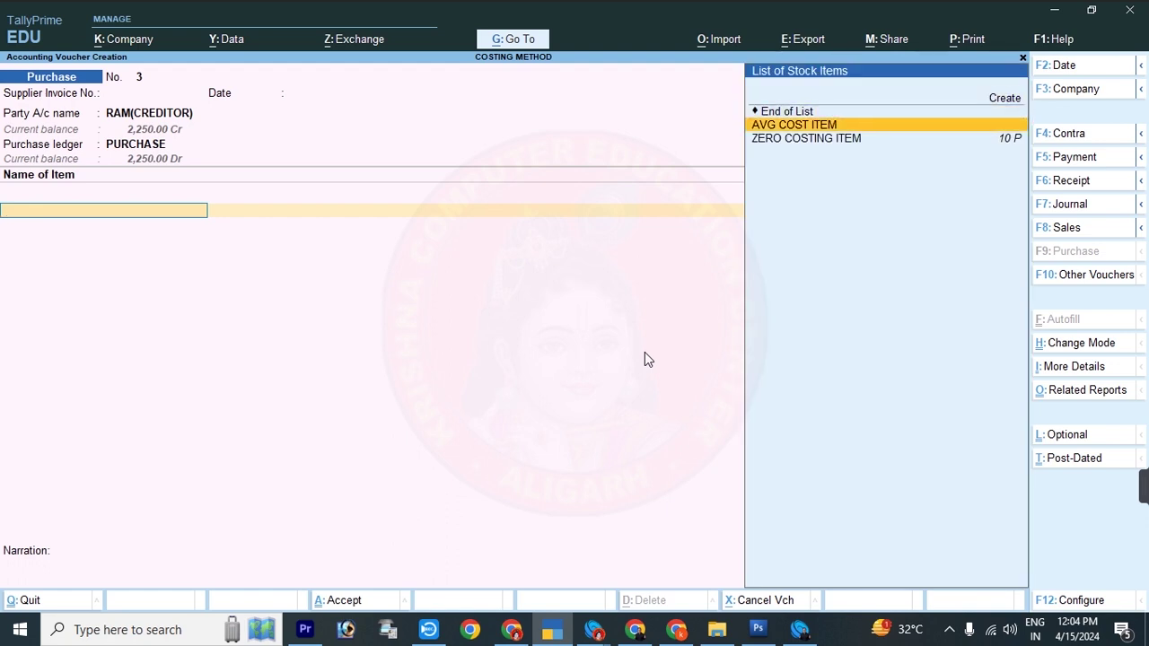
key(Return)
text(10)
key(Return)
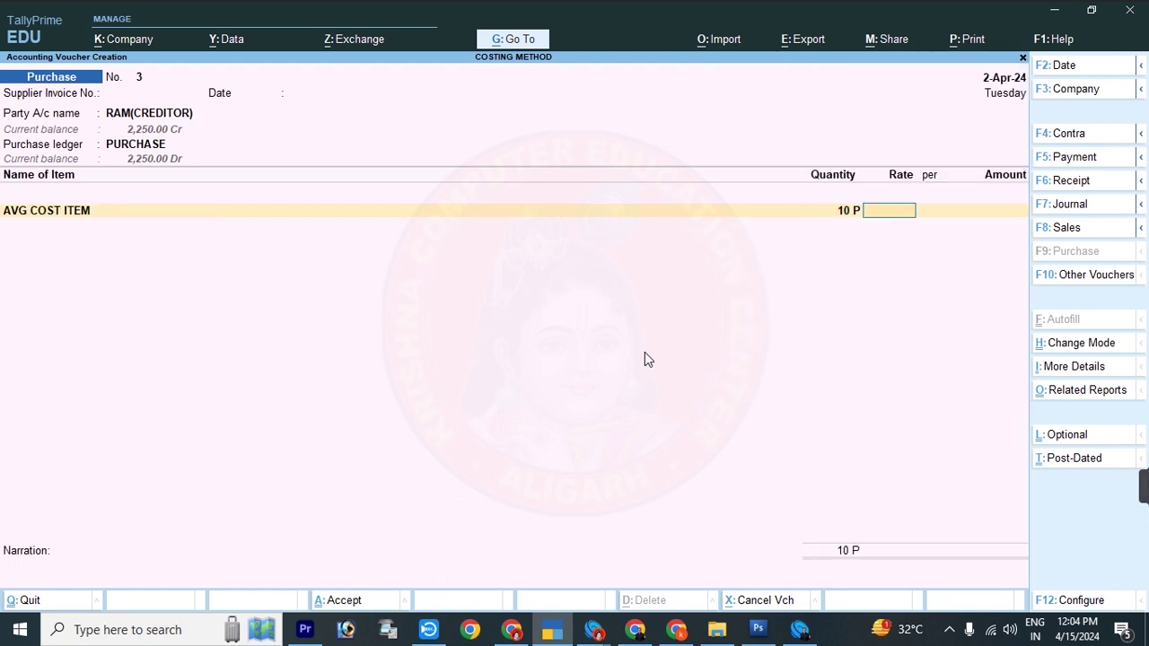
text(100)
key(Return)
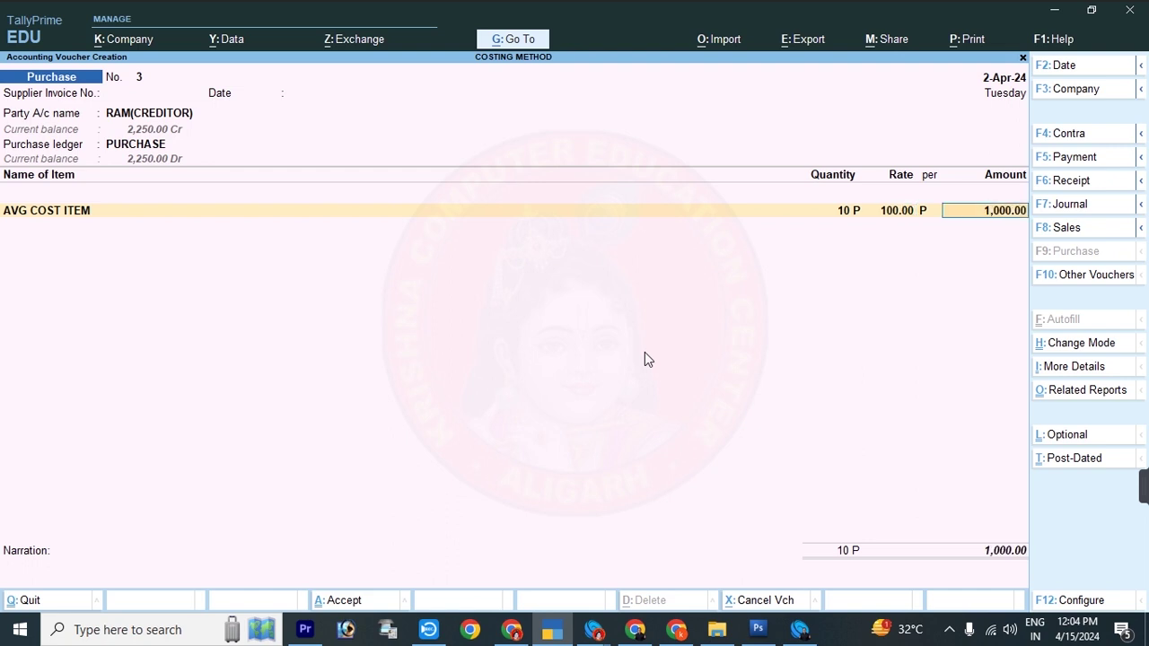
key(Return)
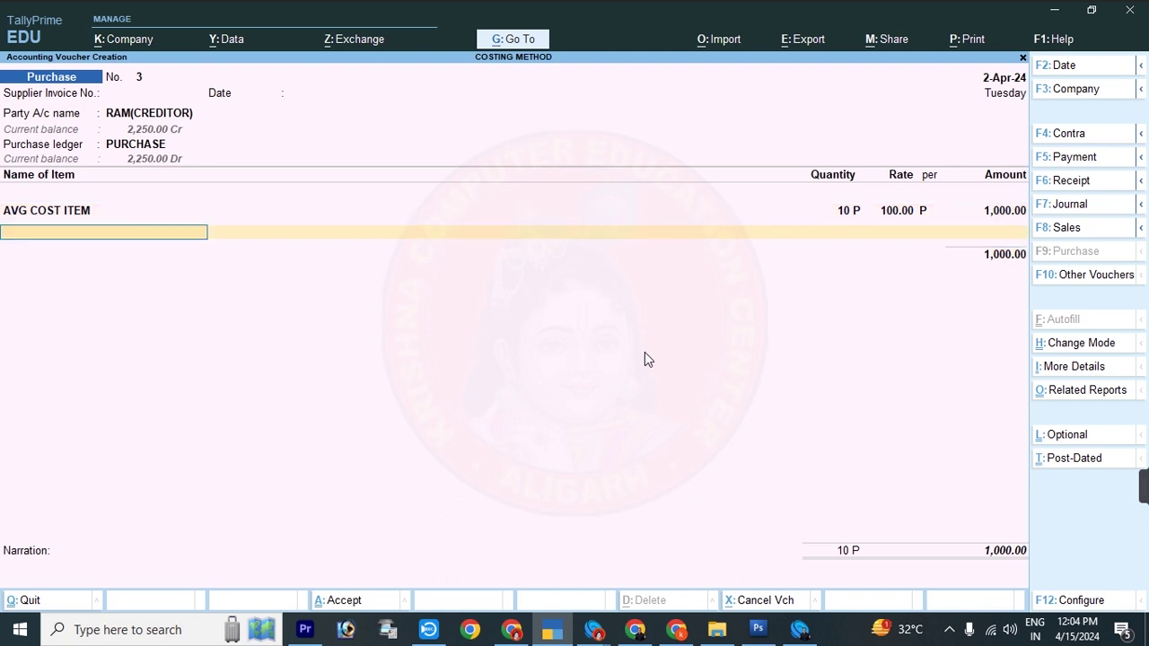
Step: End the item list, accept New Ref 3 for the full bill amount, and save the purchase voucher
key(Down)
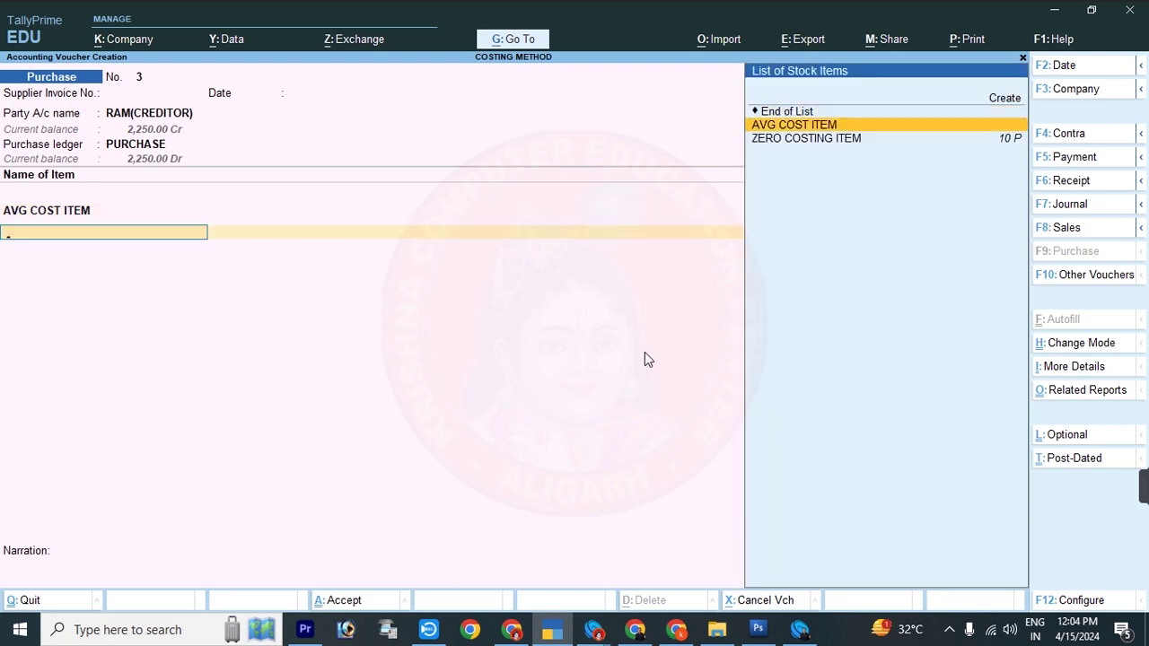
key(Up)
key(Return)
key(Return)
key(Return)
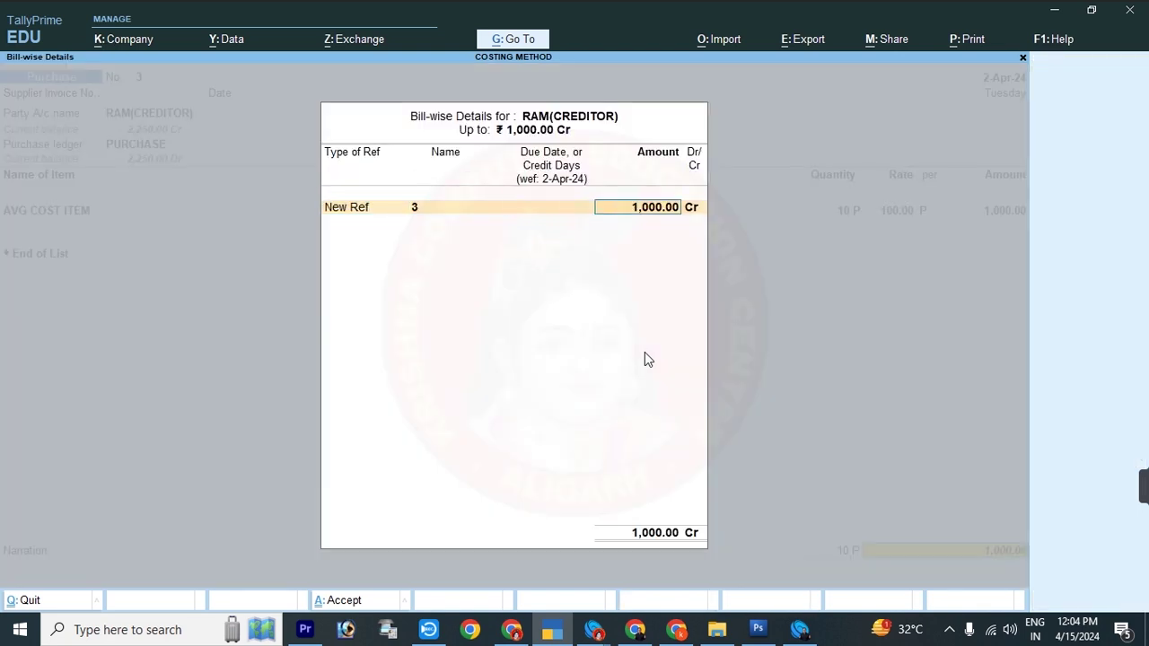
key(Return)
key(Return)
key(Return)
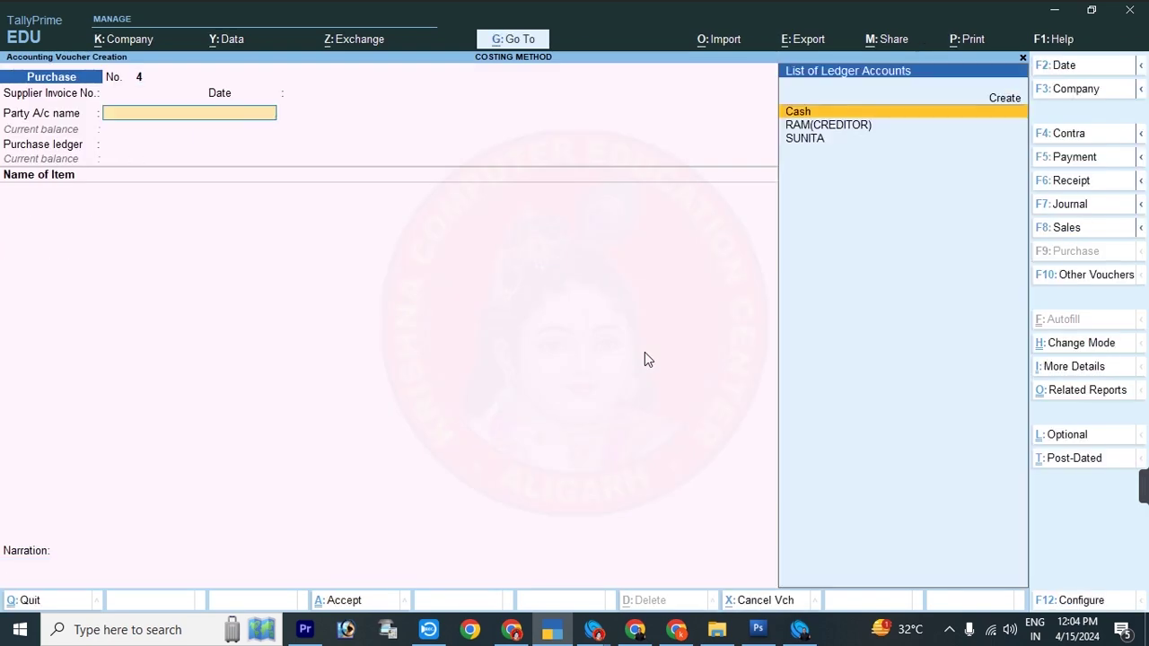
Step: Fill in purchase voucher 4 with the creditor as party, blank receipt details, default party details, and PURCHASE as ledger
key(Down)
key(Return)
key(Return)
key(Return)
key(Return)
key(Return)
key(Return)
key(Return)
key(Return)
key(Return)
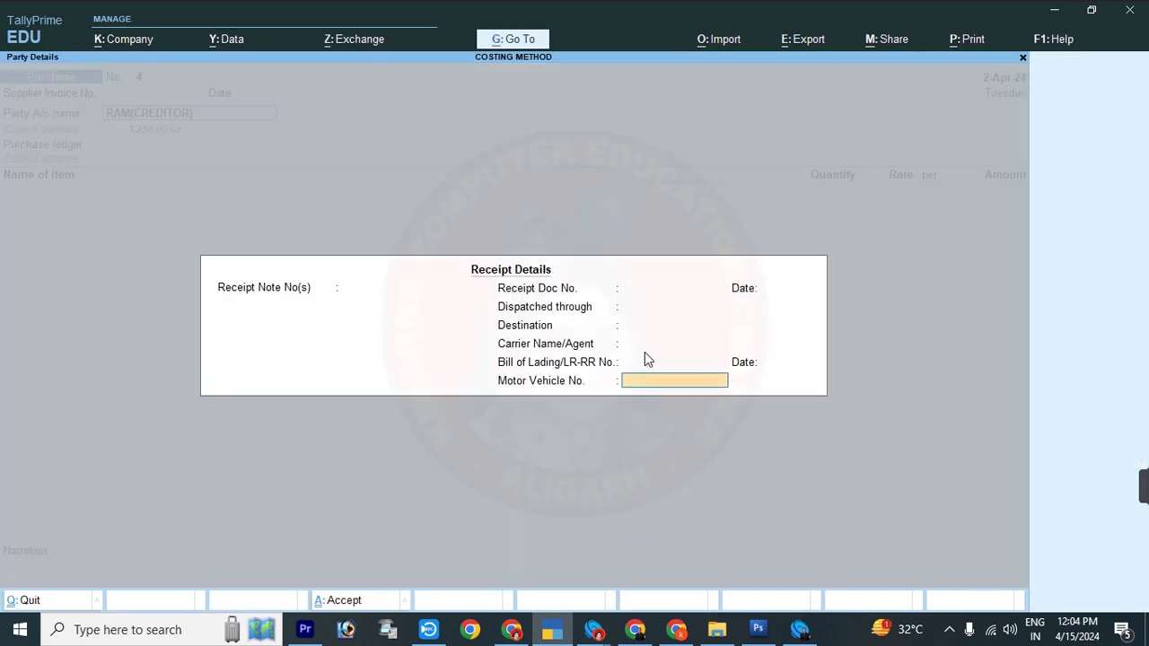
key(Return)
key(Return)
key(Return)
key(Return)
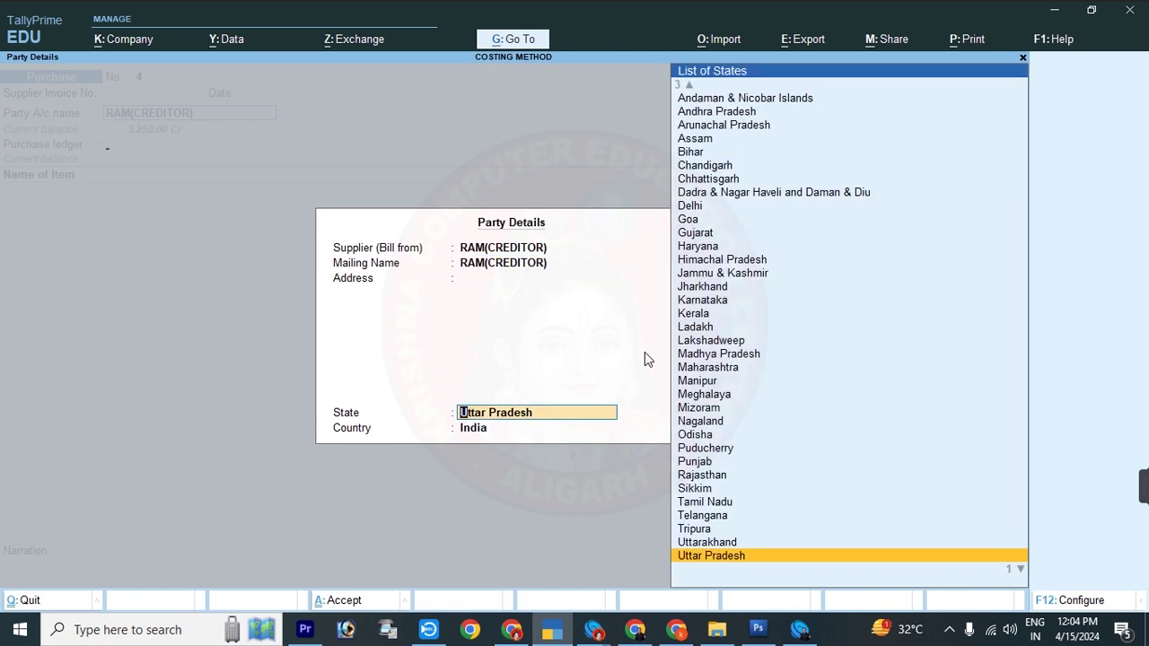
key(Return)
key(Return)
key(Return)
Step: Add AVG COST ITEM to purchase voucher 4 with quantity 10 P at a rate of 120, and end the item list
key(Down)
key(Return)
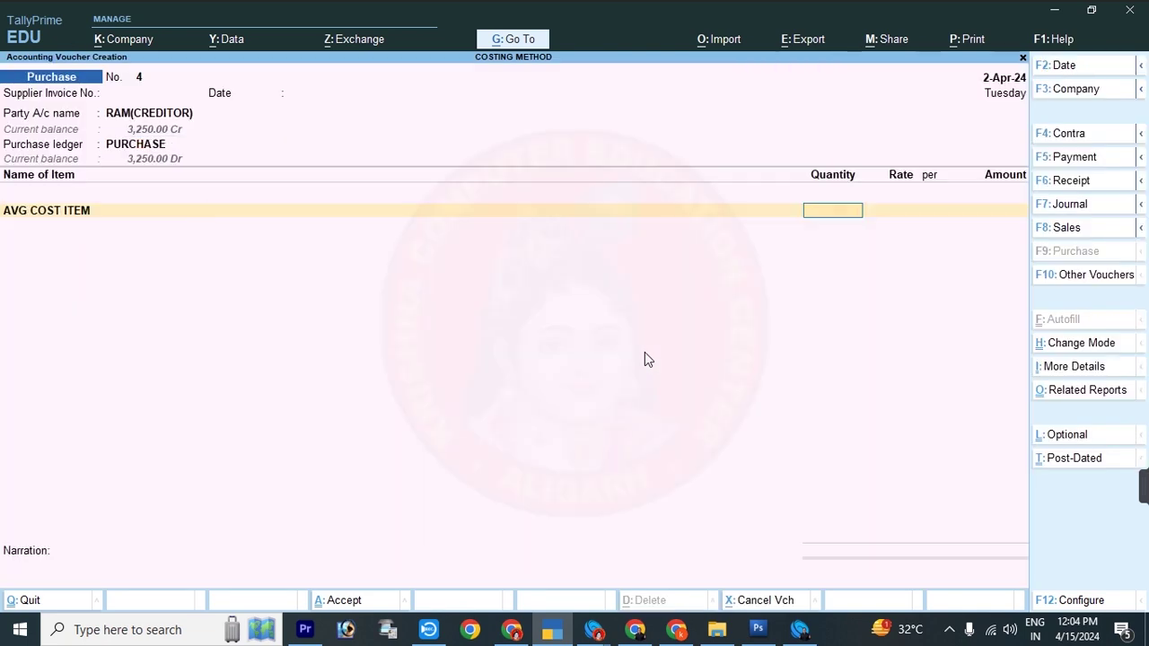
text(10)
key(Return)
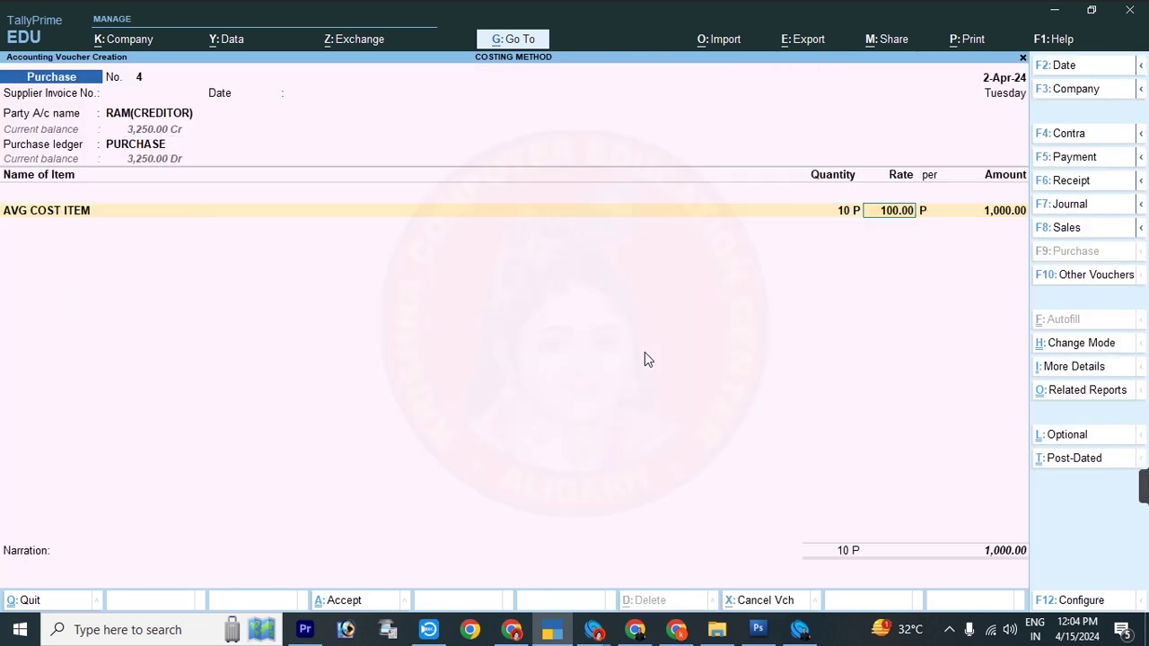
text(15)
key(BackSpace)
text(20)
key(Return)
key(Return)
key(Return)
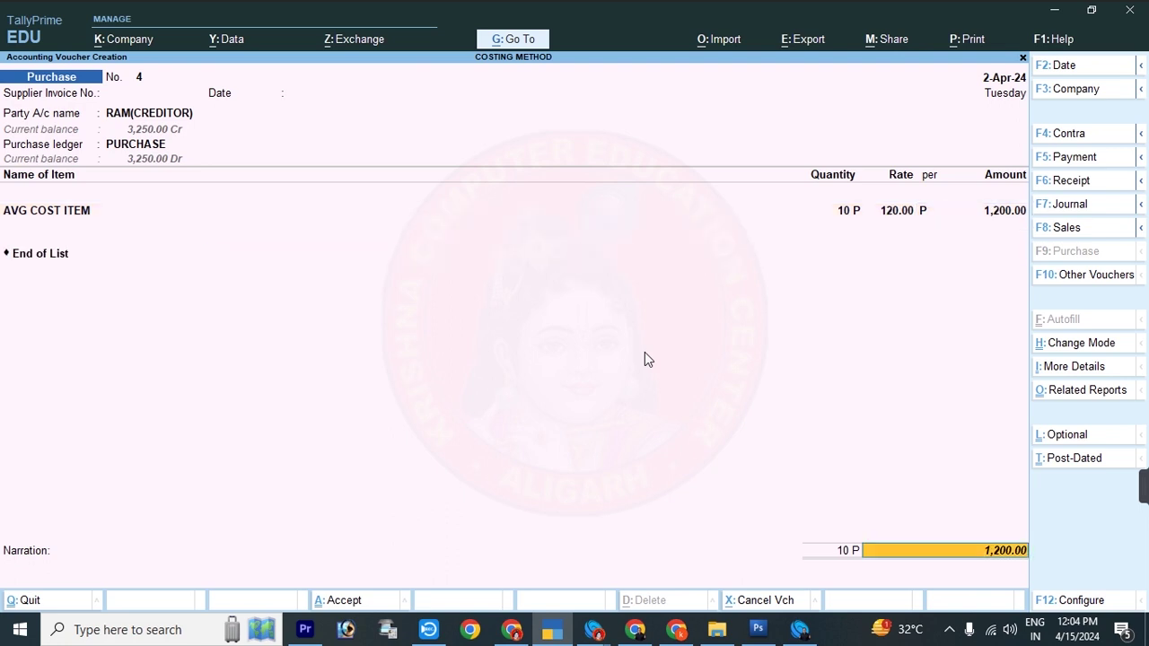
Step: Accept the default bill-wise details, leave the narration blank, and save purchase voucher 4
key(Return)
key(Return)
key(Return)
key(Return)
key(Return)
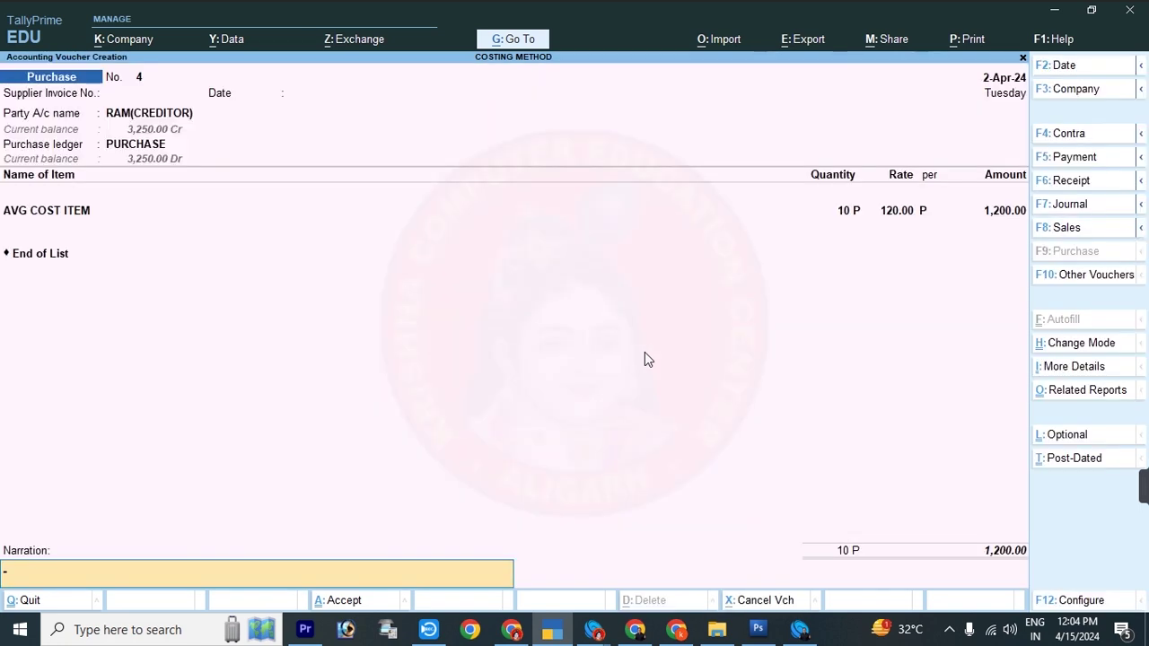
key(Return)
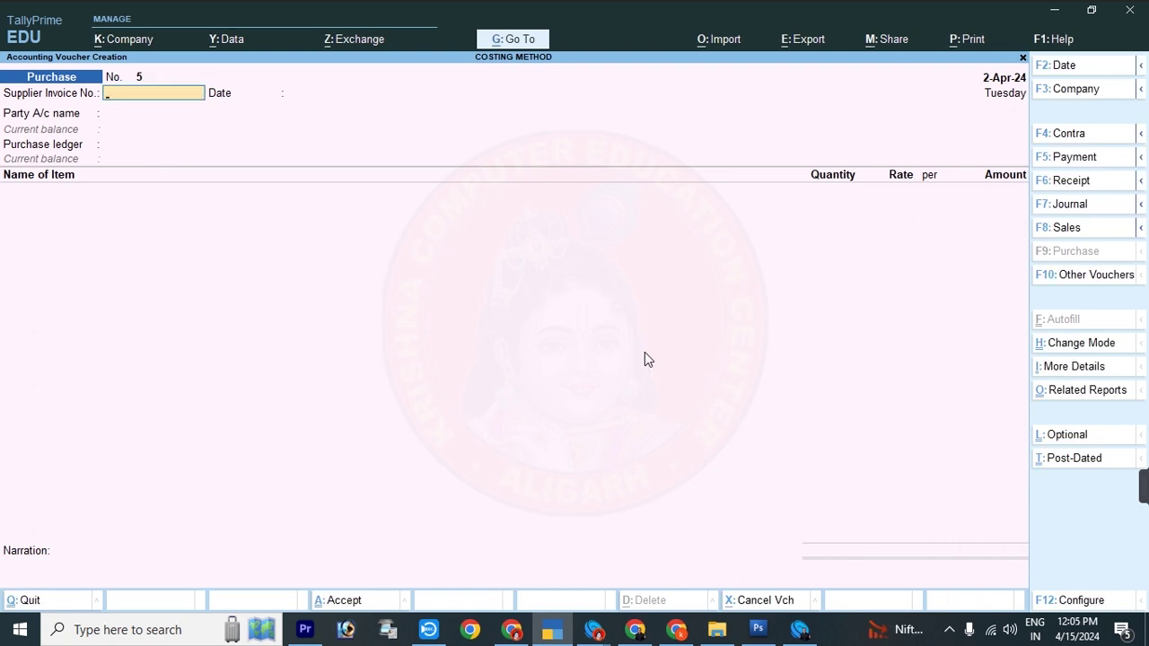
Step: Start a sales voucher for the customer ledger, leave the dispatch details blank, keep the party details, and select SALE as sales ledger
key(F8)
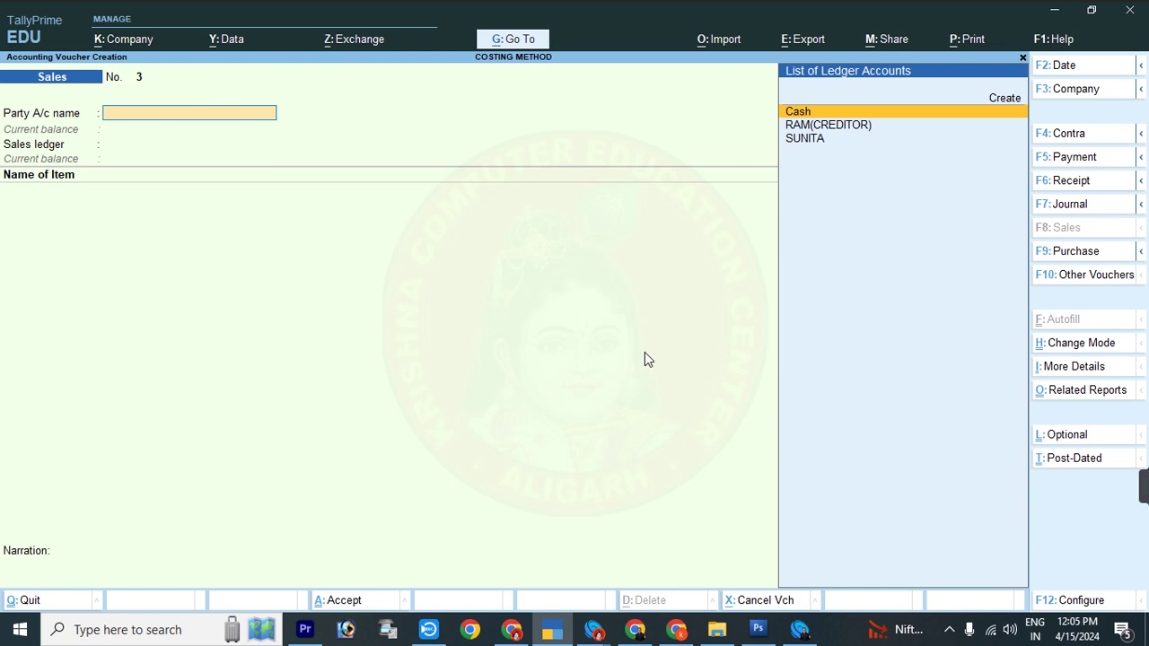
key(Down)
key(Down)
key(Return)
key(Return)
key(Return)
key(Return)
key(Return)
key(Return)
key(Return)
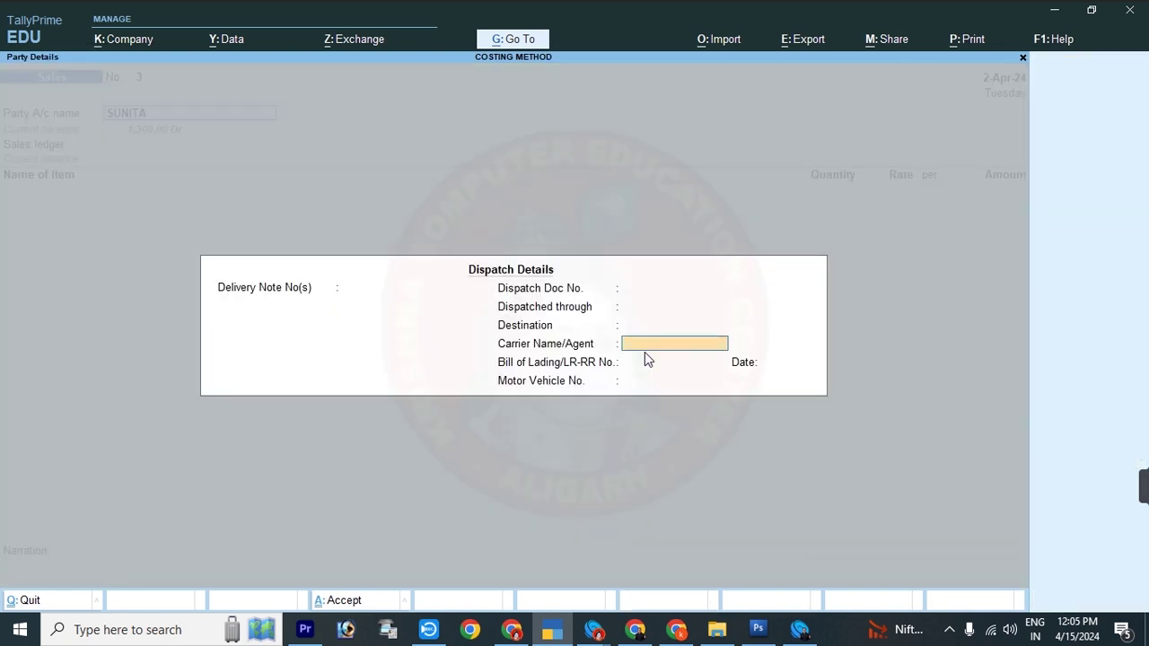
key(Return)
key(Return)
key(Return)
key(Return)
key(Return)
key(Return)
key(Return)
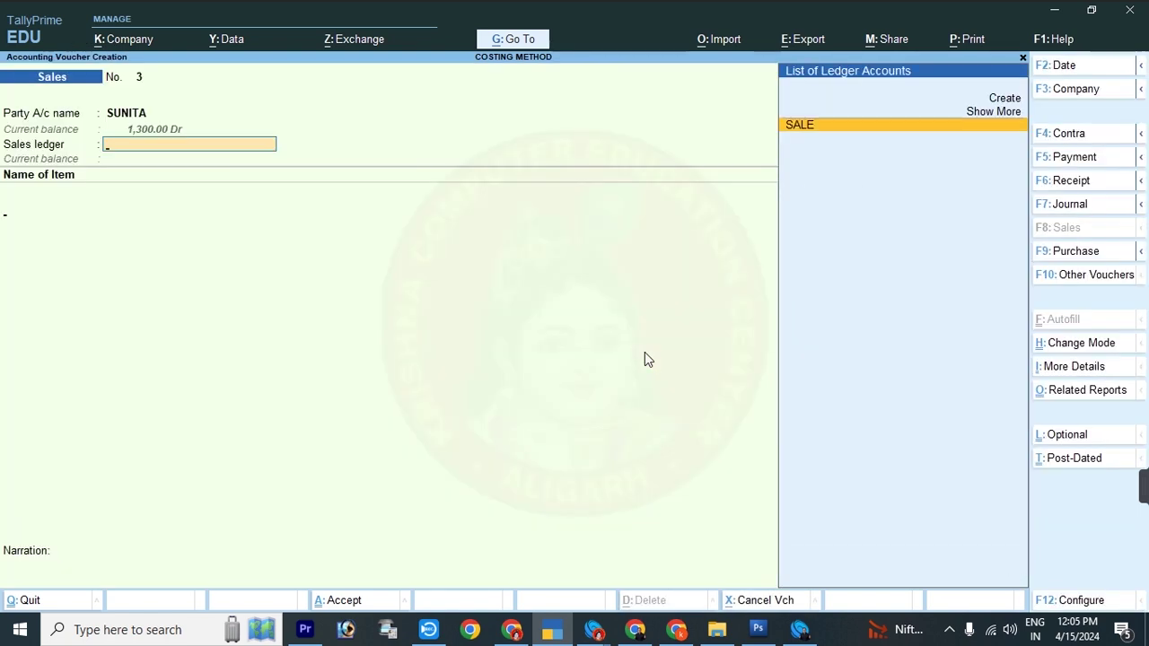
Step: Add AVG COST ITEM to the sales voucher with quantity 12 P at a rate of 140, and end the item list
key(Down)
key(Return)
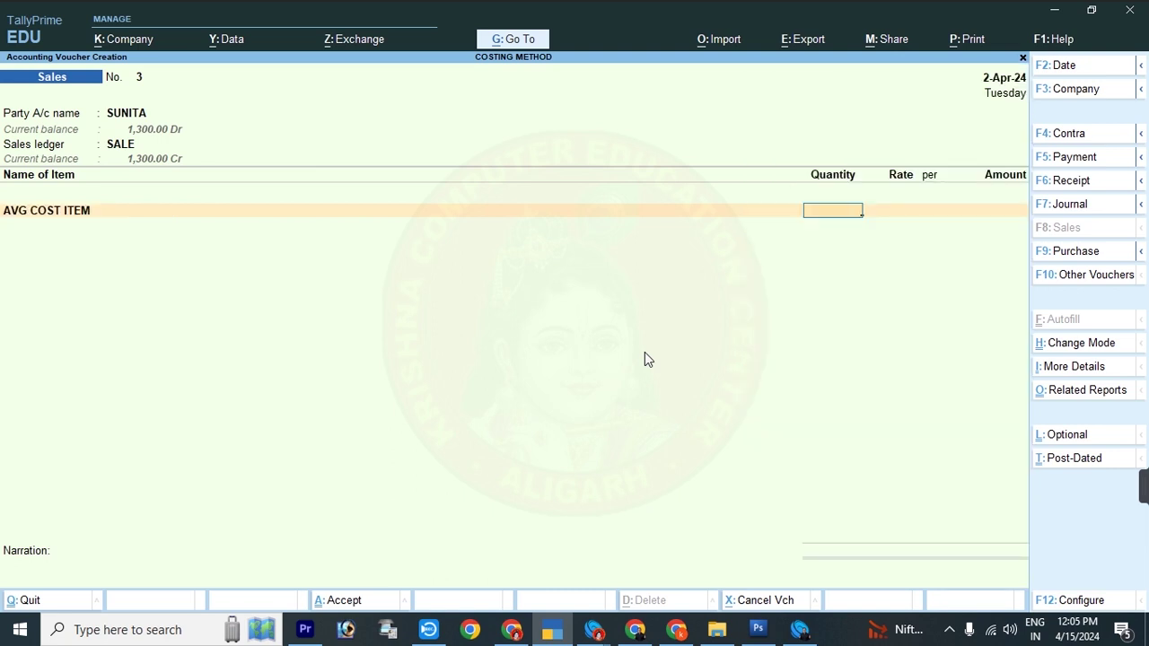
text(12)
key(Return)
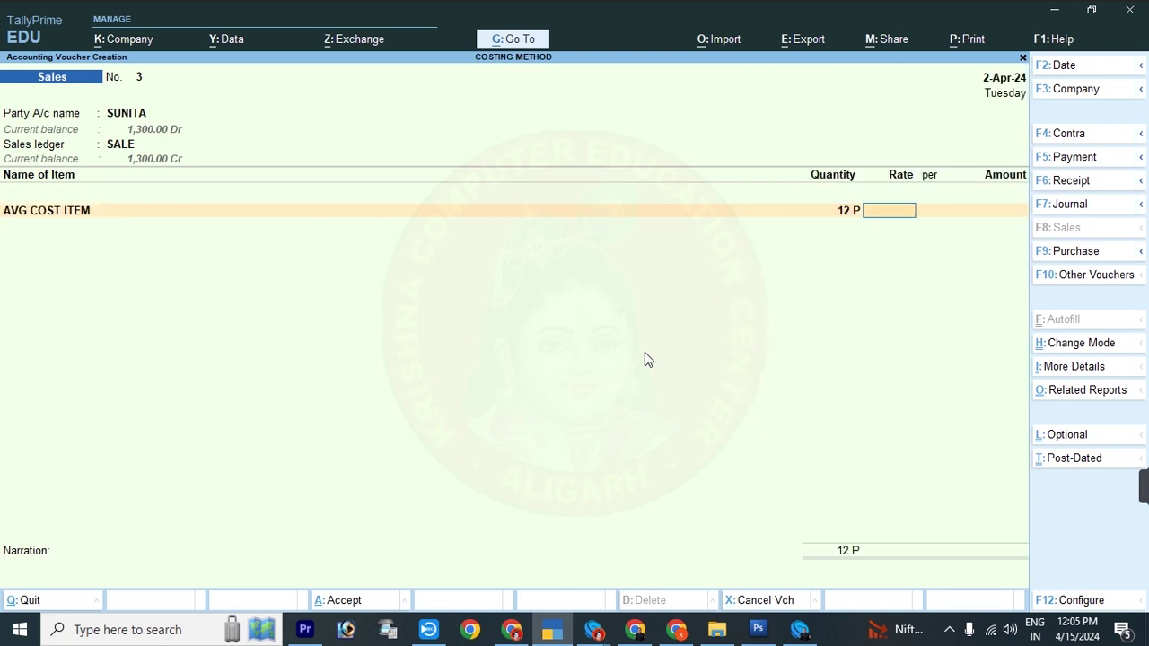
text(140)
key(Return)
key(Return)
key(Return)
key(Return)
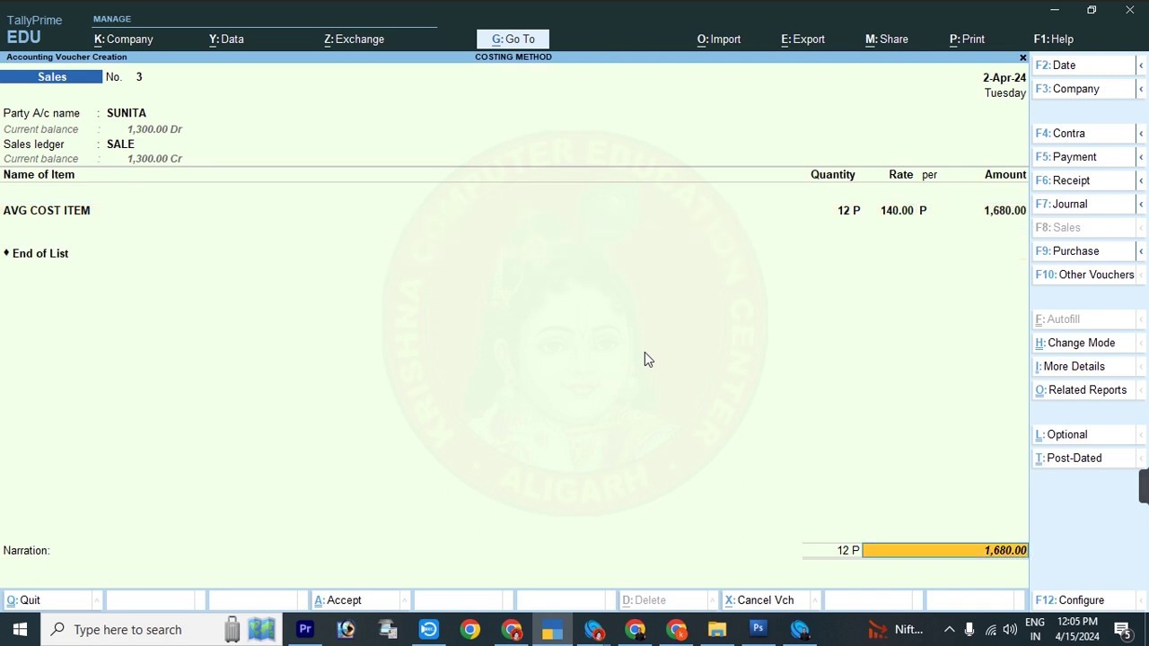
Step: Accept the remaining defaults, save the sales voucher without a narration, and leave voucher entry
key(Return)
key(Return)
key(Return)
key(Return)
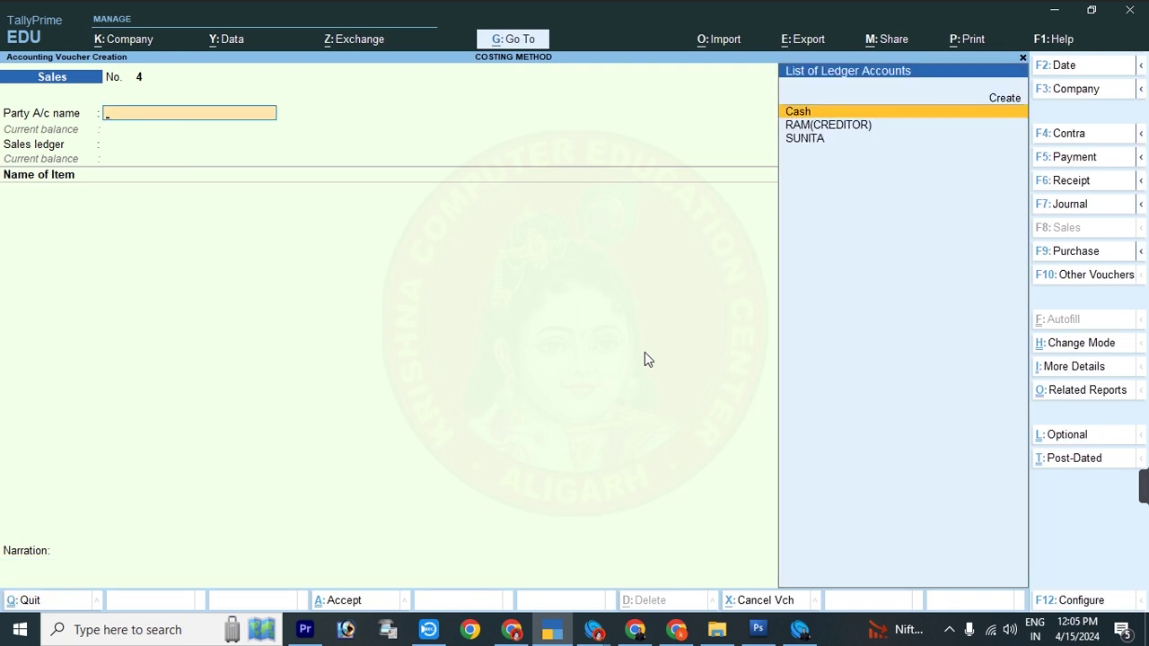
key(Escape)
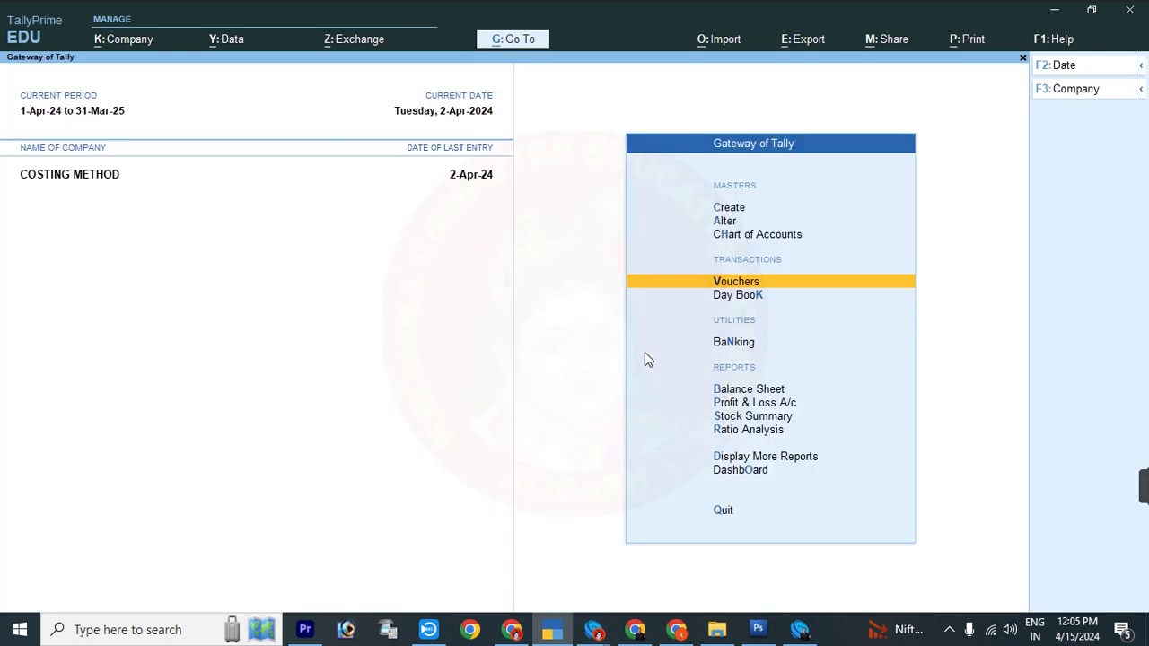
Step: Examine AVG COST ITEM in the Stock Summary, its monthly summary, and its April vouchers for closing quantity and value
key(Down)
key(Down)
key(Down)
key(Down)
key(Down)
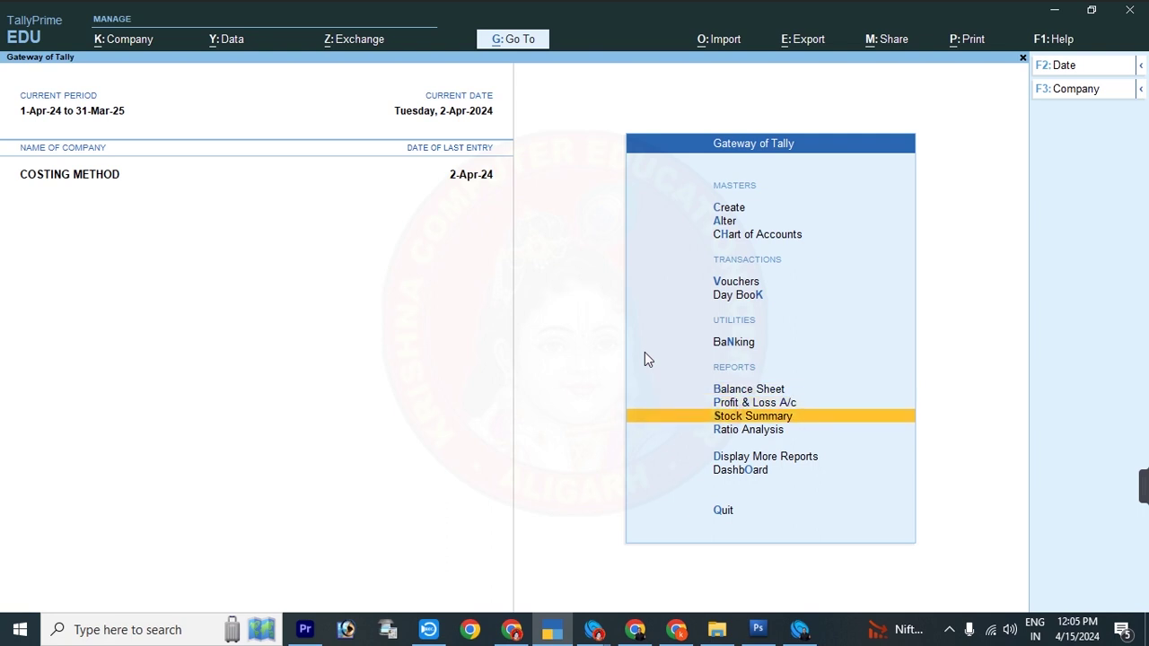
key(Return)
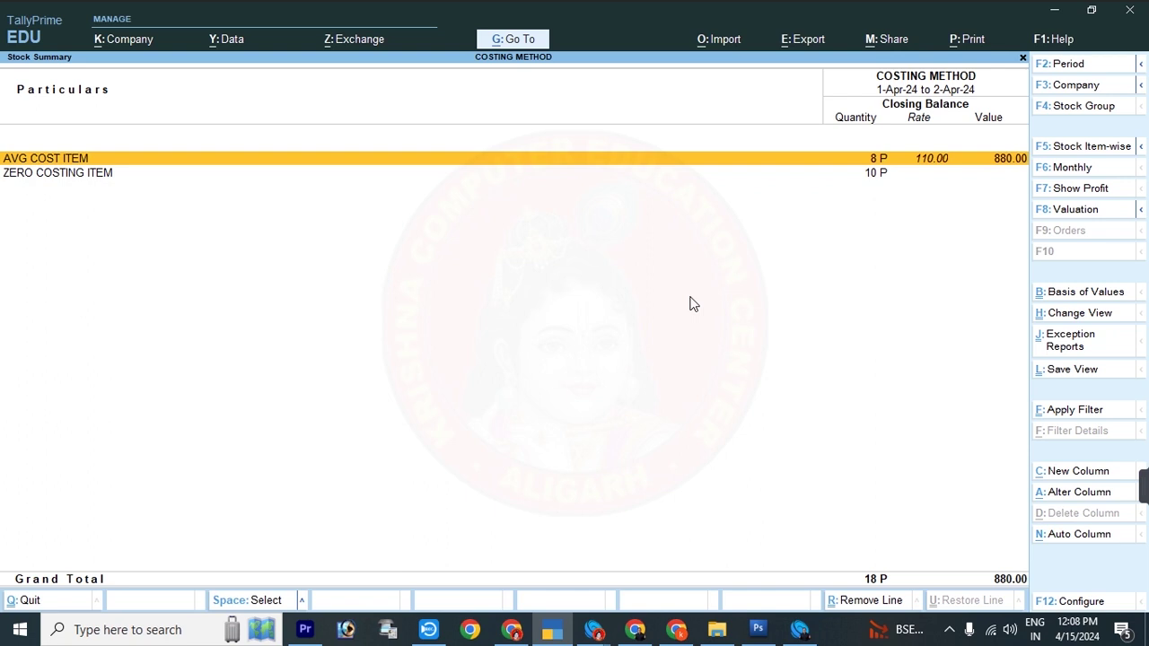
key(Return)
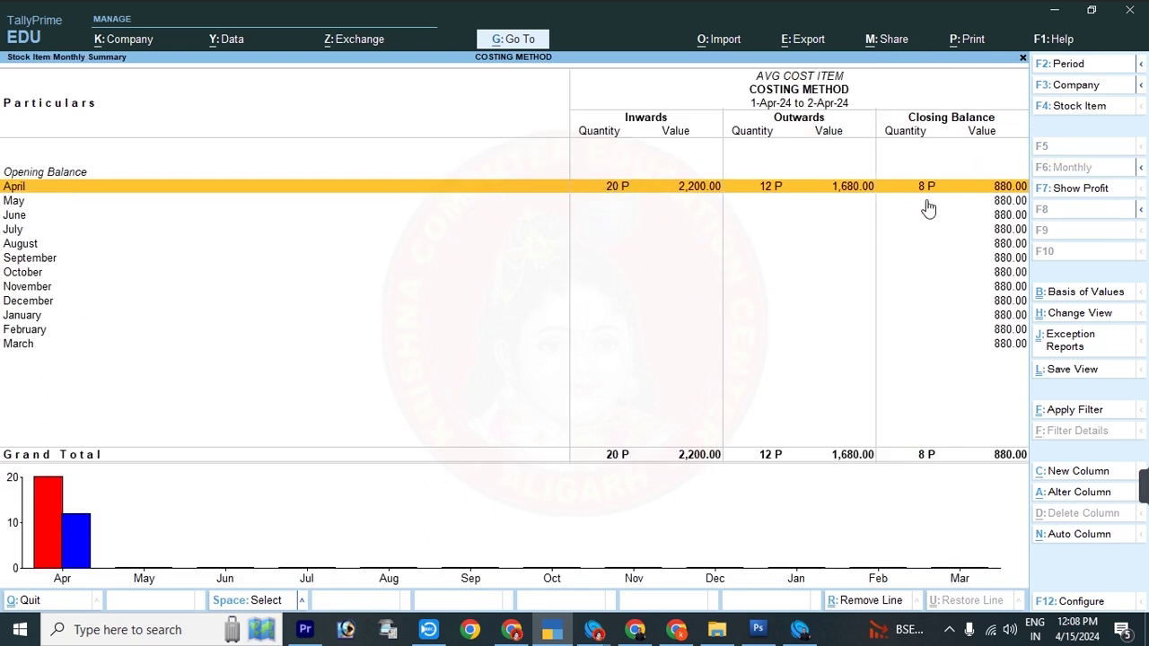
key(Return)
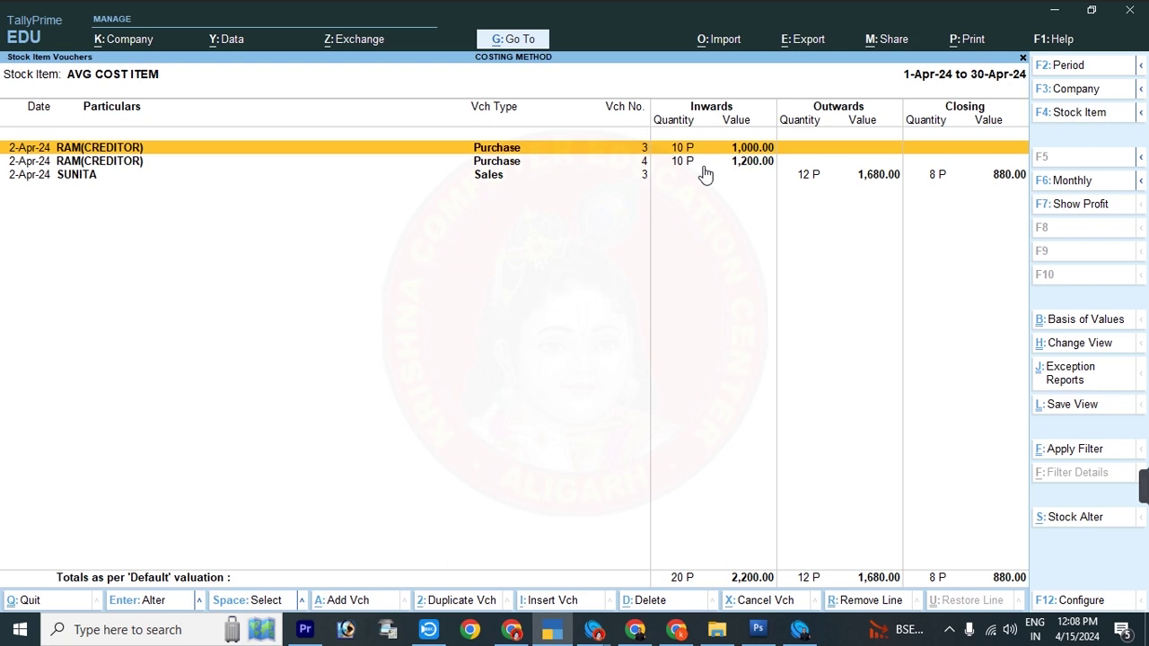
Step: Configure the stock item vouchers report with Show Rate set to Yes, keeping all other options at their defaults
key(F12)
key(Return)
key(Return)
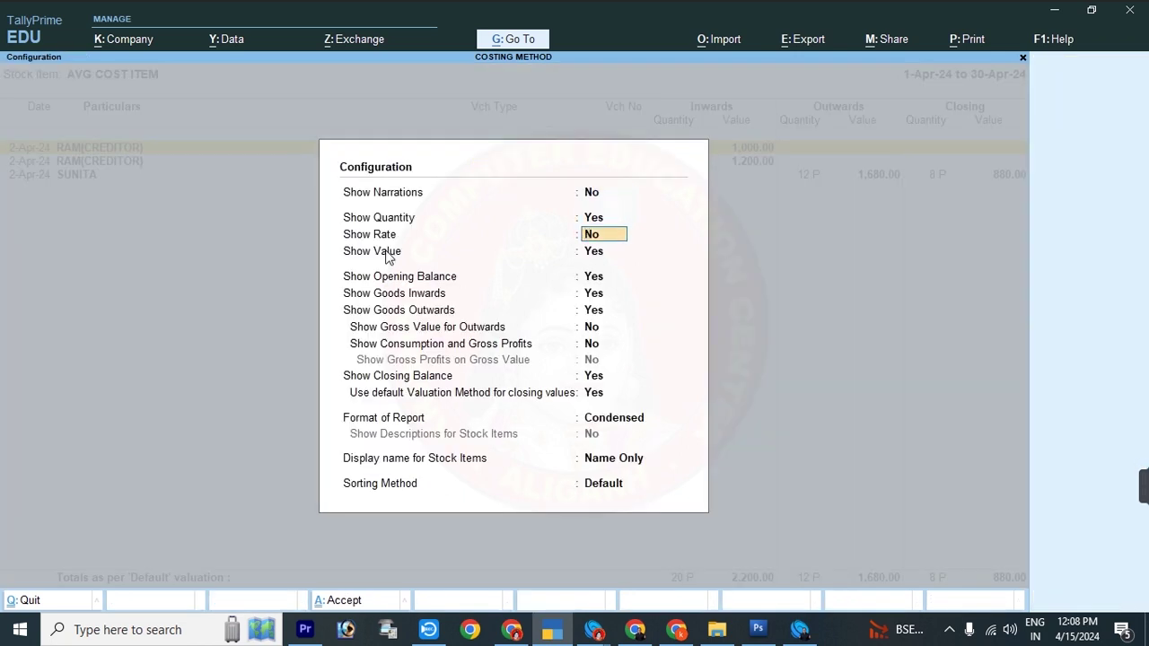
text(y)
key(Return)
key(Return)
key(Return)
key(Return)
key(Return)
key(Return)
key(Return)
key(Return)
key(Return)
key(Return)
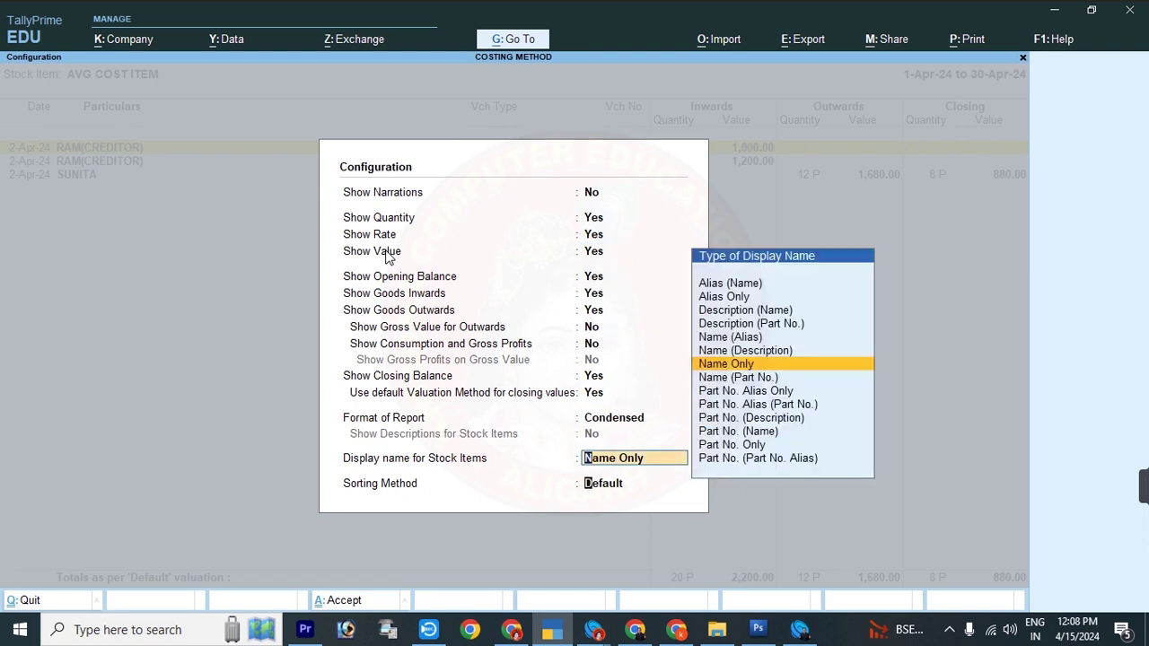
key(Return)
key(Return)
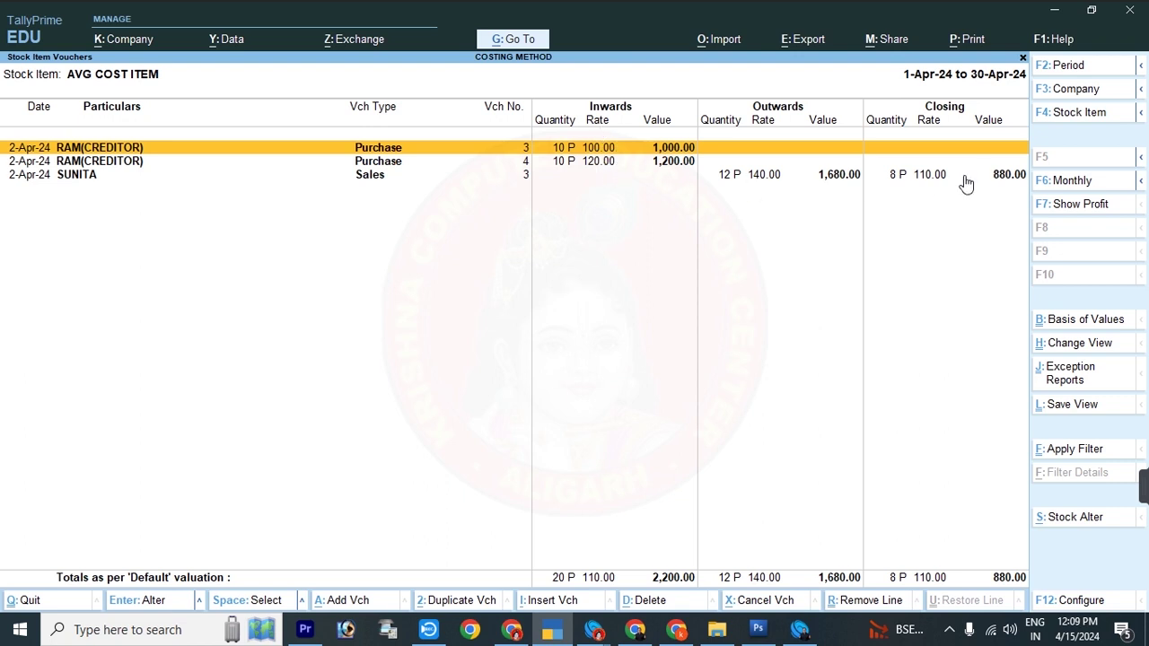
Step: Switch to the Windows Calculator and place it clear of the quantity, rate and value figures in the stock item vouchers report
click(87, 633)
text(CALC)
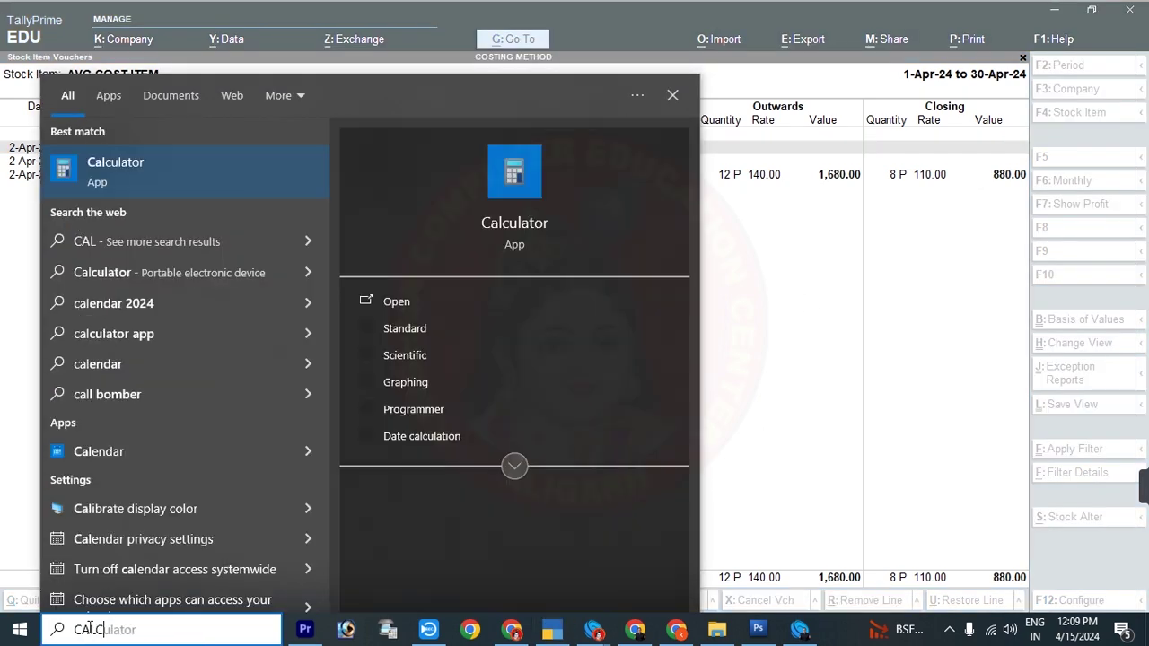
key(Return)
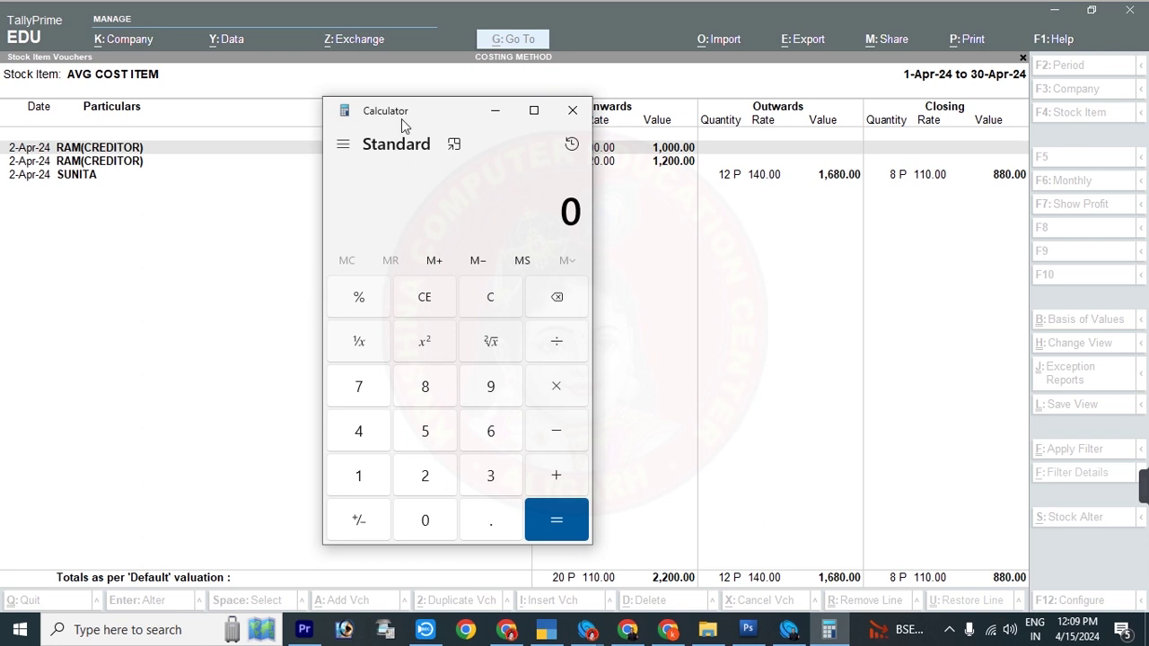
drag(401, 119, 309, 132)
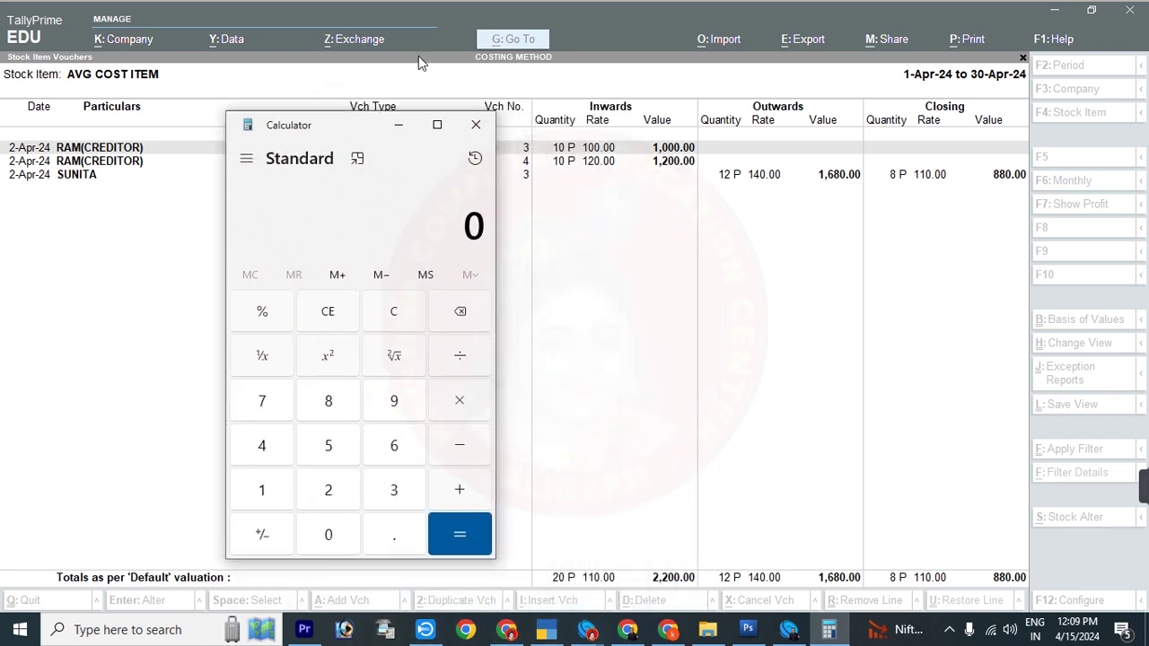
text(1000+)
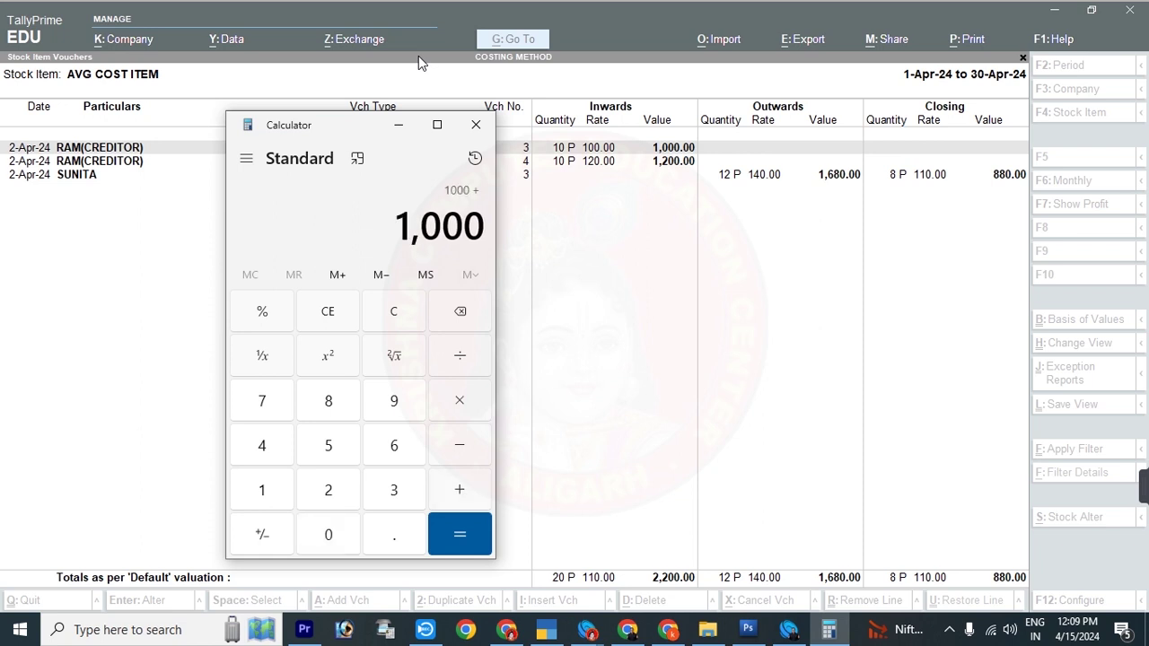
text(1200)
text(+)
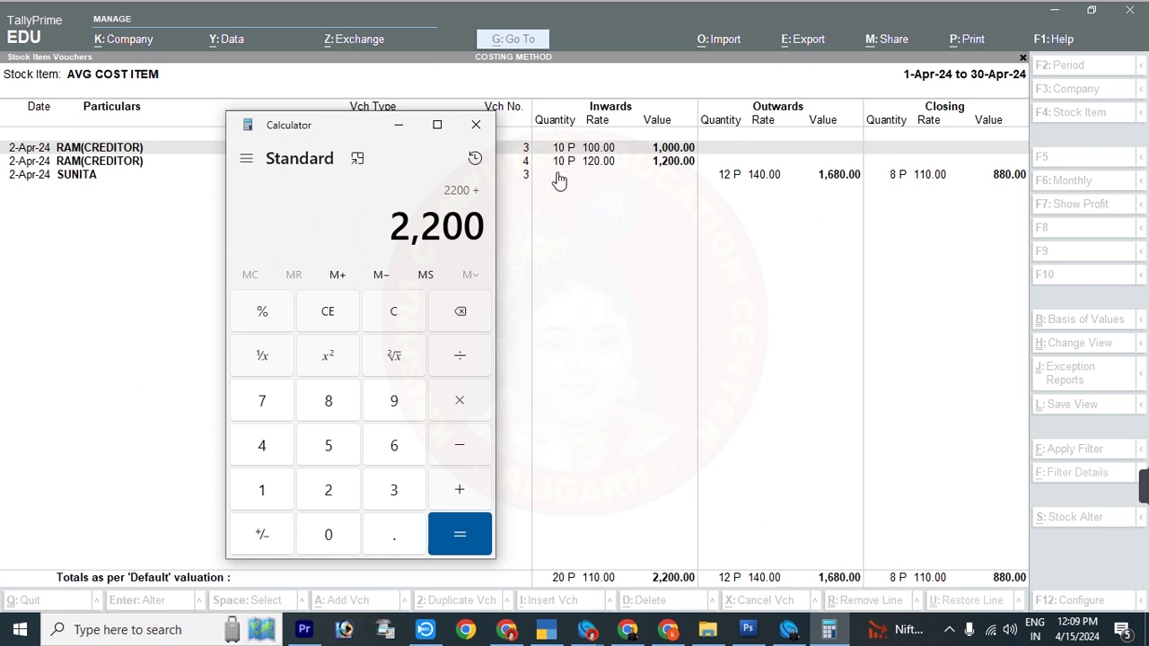
key(Return)
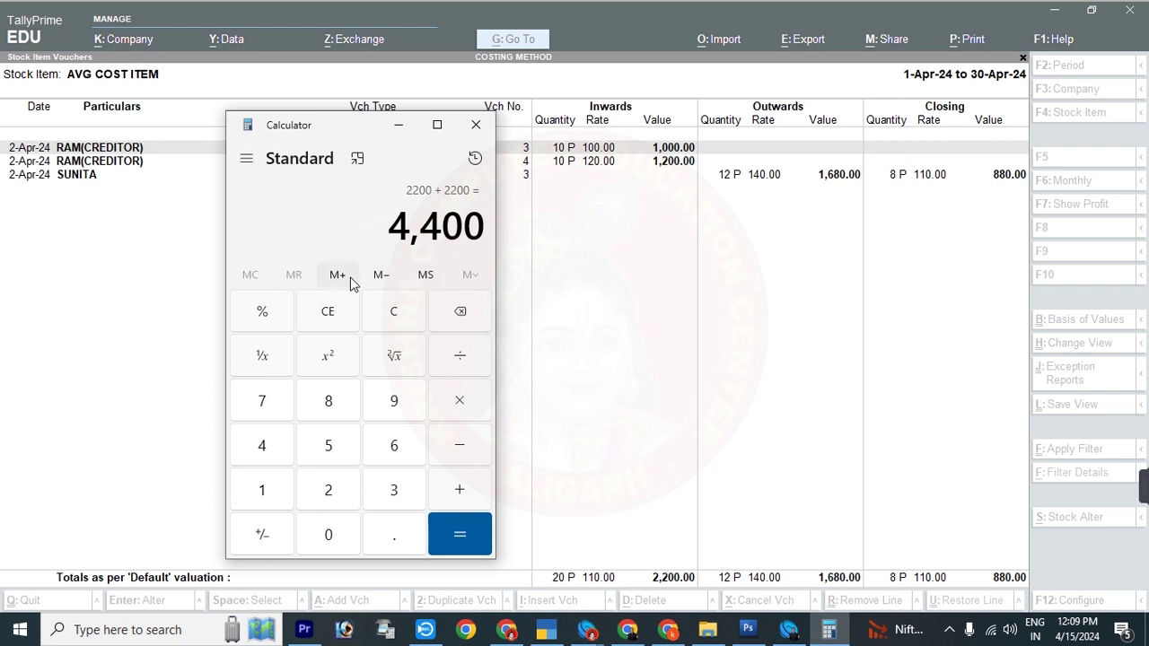
Step: Calculate the average cost per piece by adding the purchase values 1000 and 1200 and dividing the sum by 20
text(1)
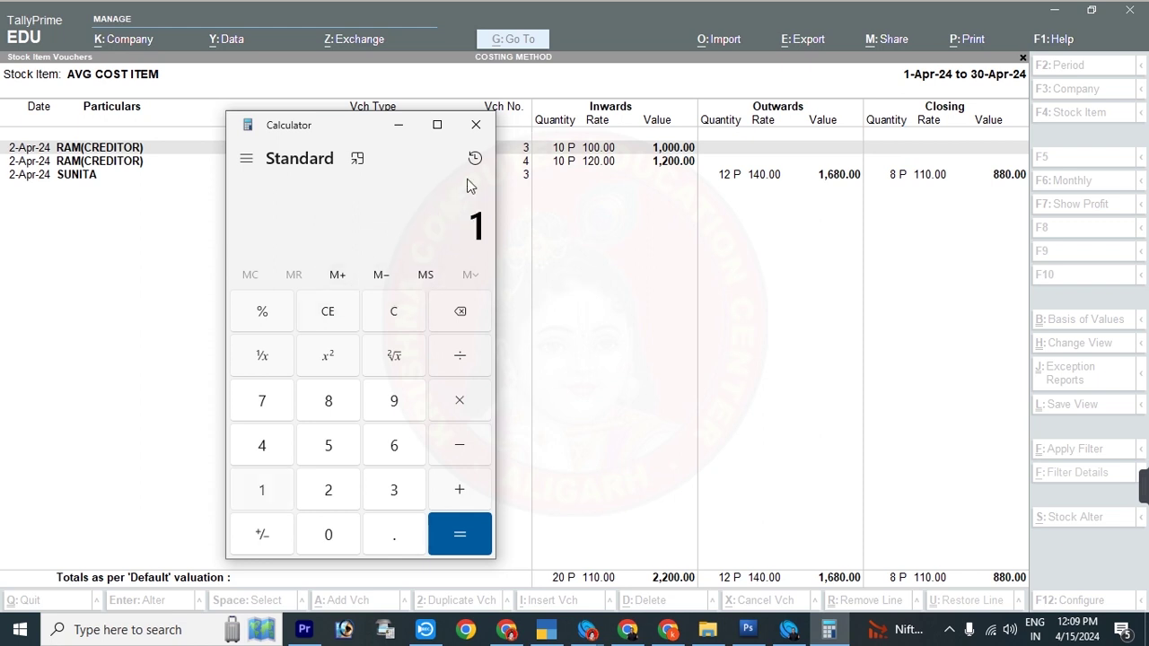
text(000)
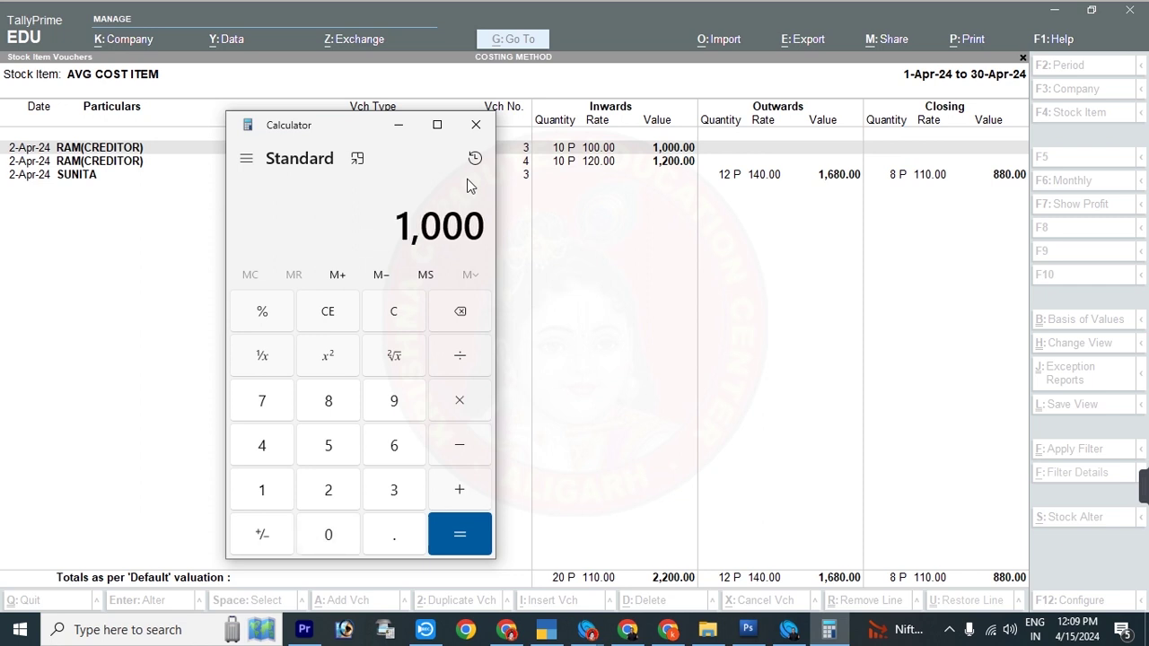
text(+1200)
key(Return)
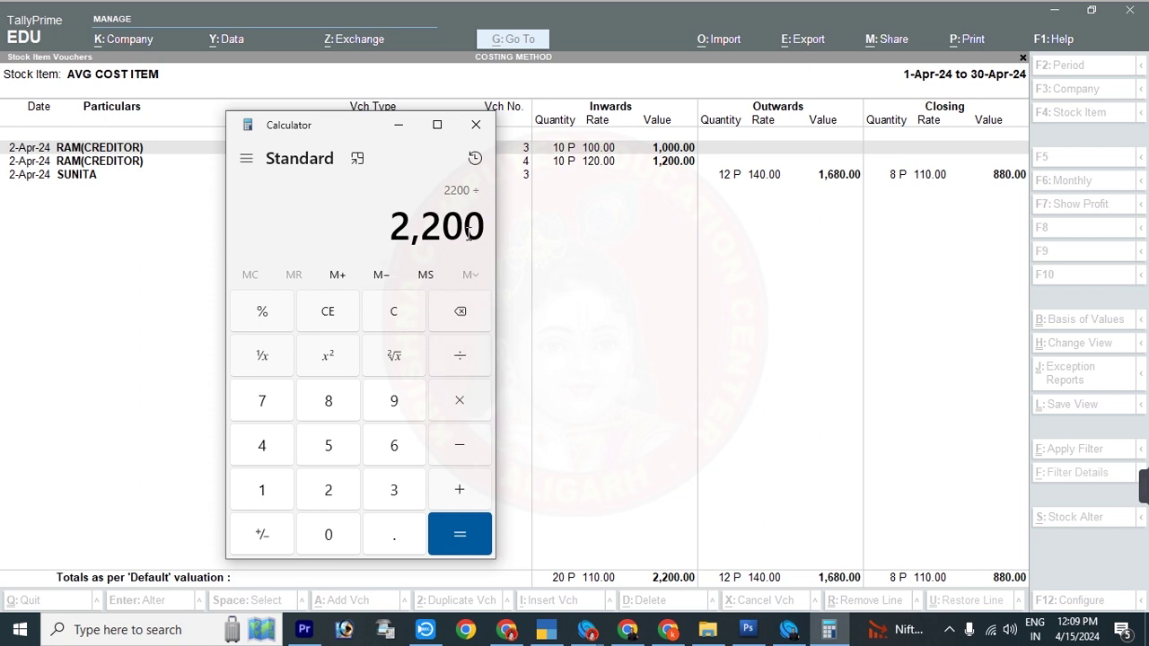
text(20)
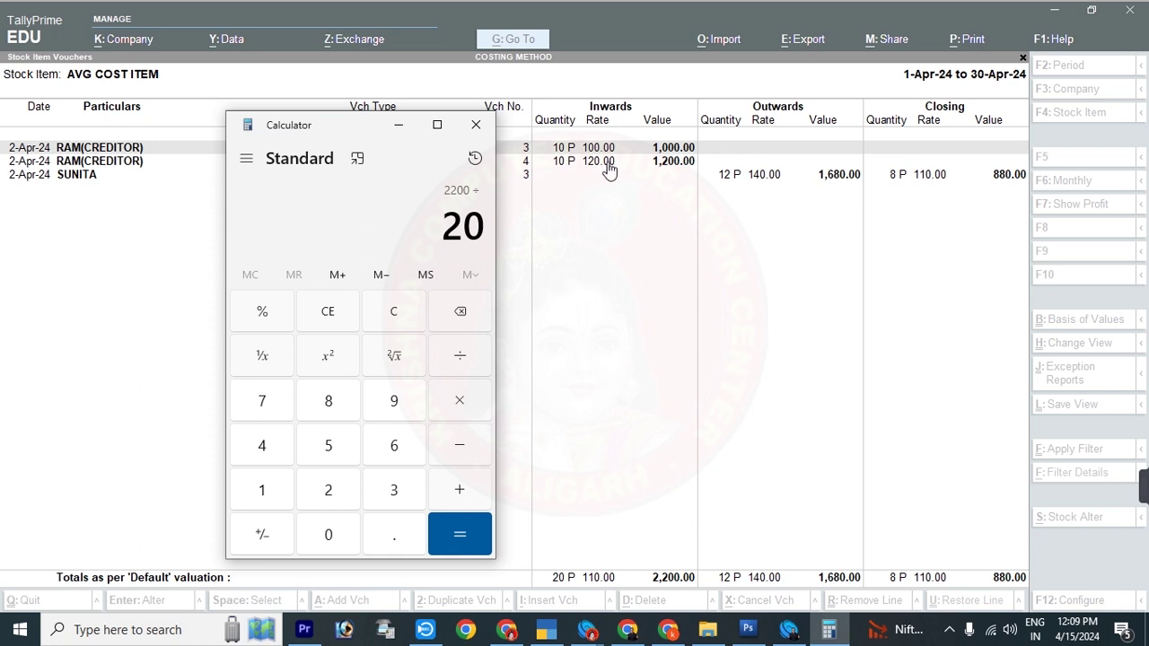
key(Return)
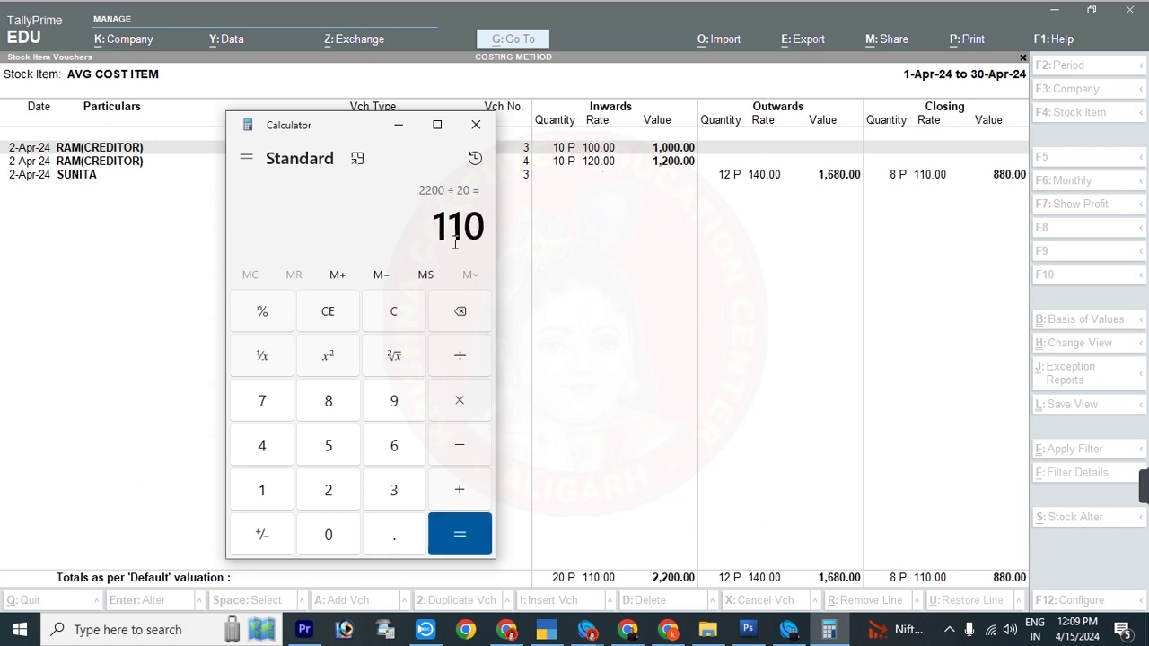
Step: Switch back to TallyPrime and leave the stock reports for the Gateway of Tally
click(916, 193)
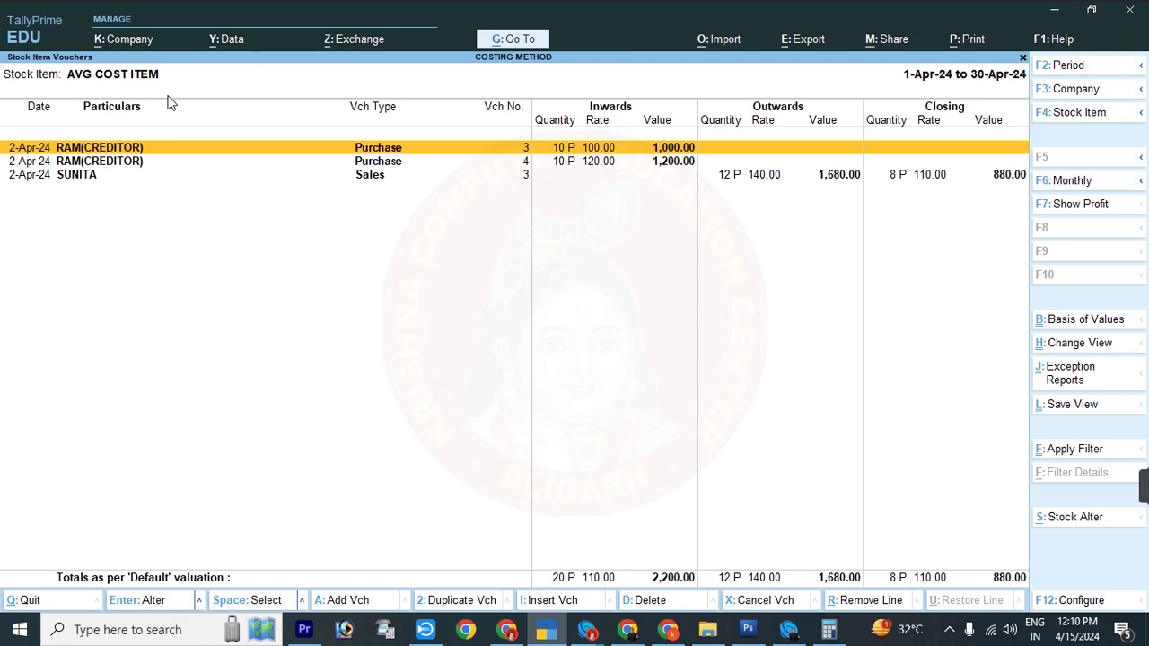
key(Escape)
key(Escape)
key(Escape)
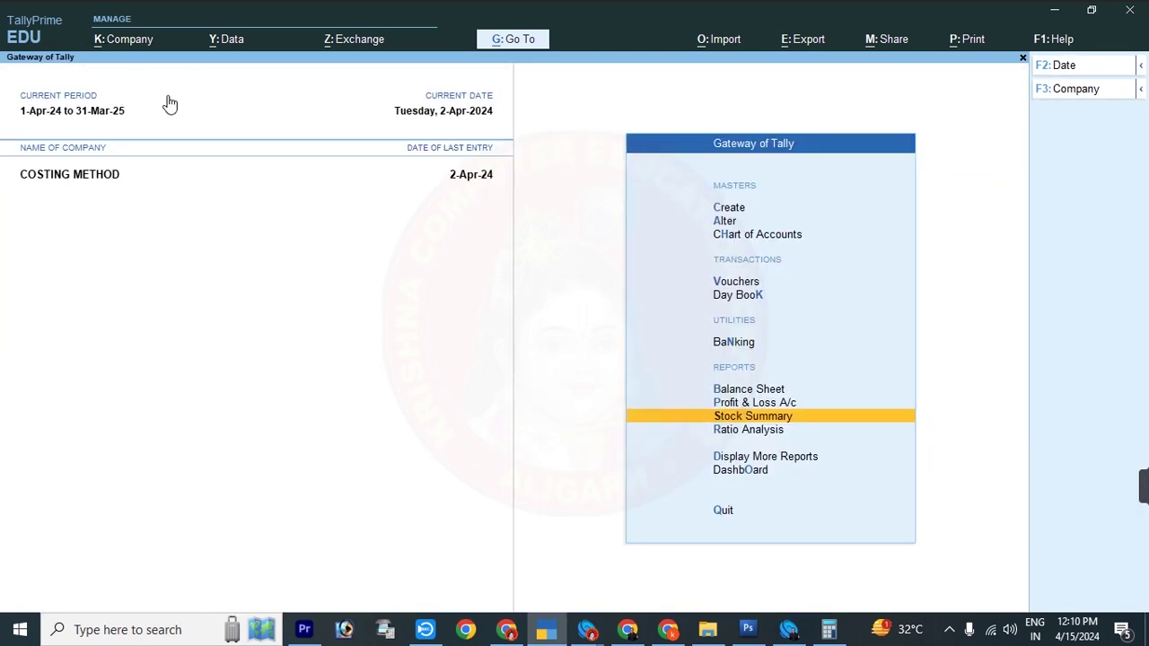
Step: Start creating a new stock item from the inventory masters
key(Up)
key(Up)
key(Up)
key(Up)
key(Up)
key(Up)
key(Up)
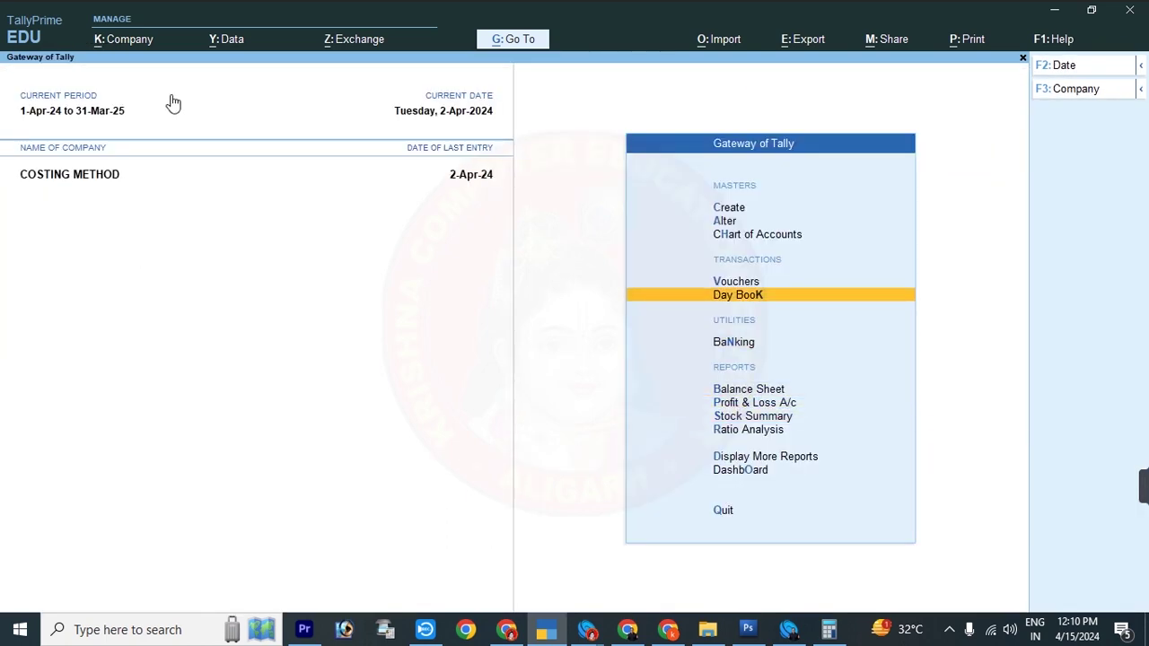
key(Up)
key(Return)
key(Down)
key(Down)
key(Down)
key(Down)
key(Down)
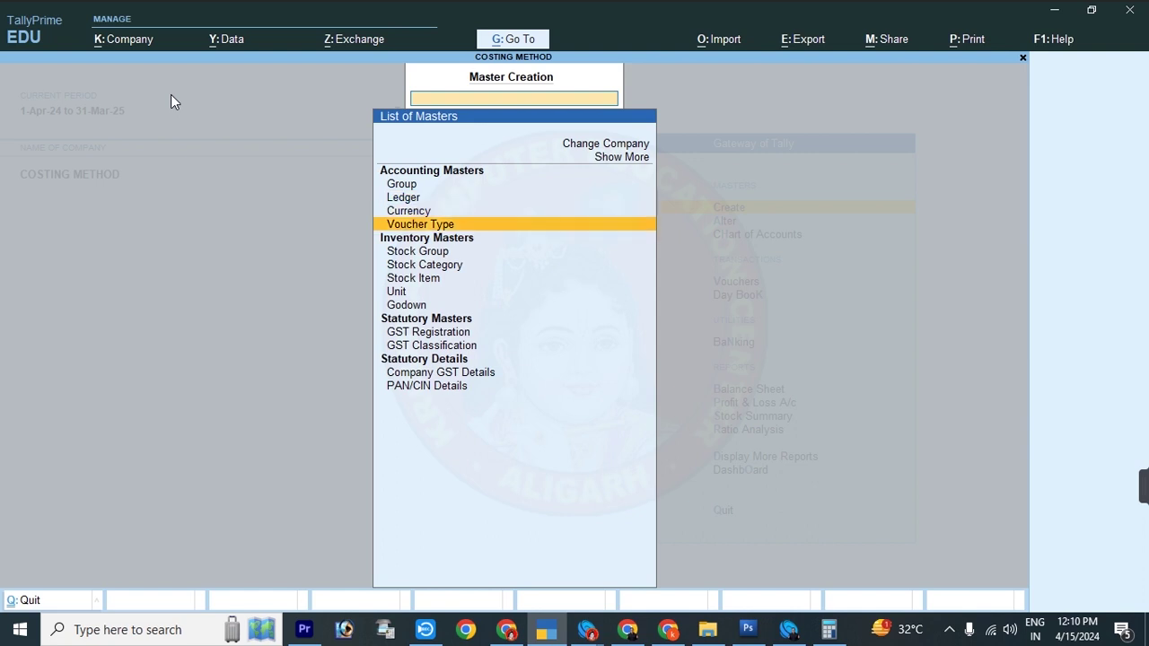
key(Down)
key(Return)
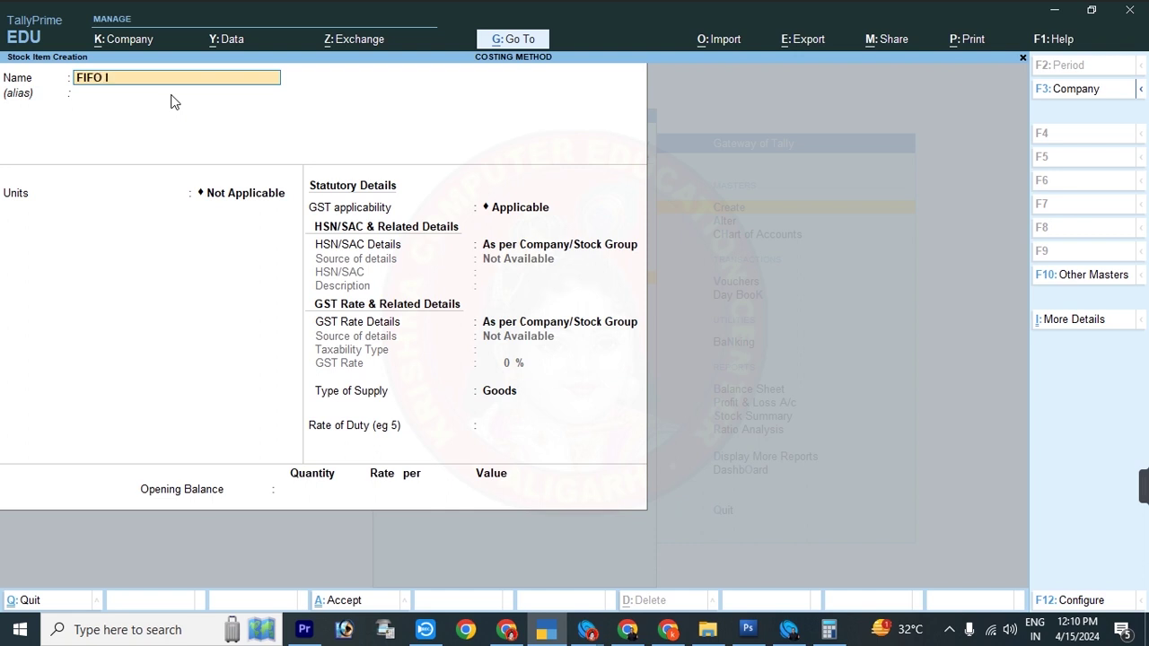
Step: Name the new stock item FIFO ITEM, leave its alias blank and assign P as the unit
key(Return)
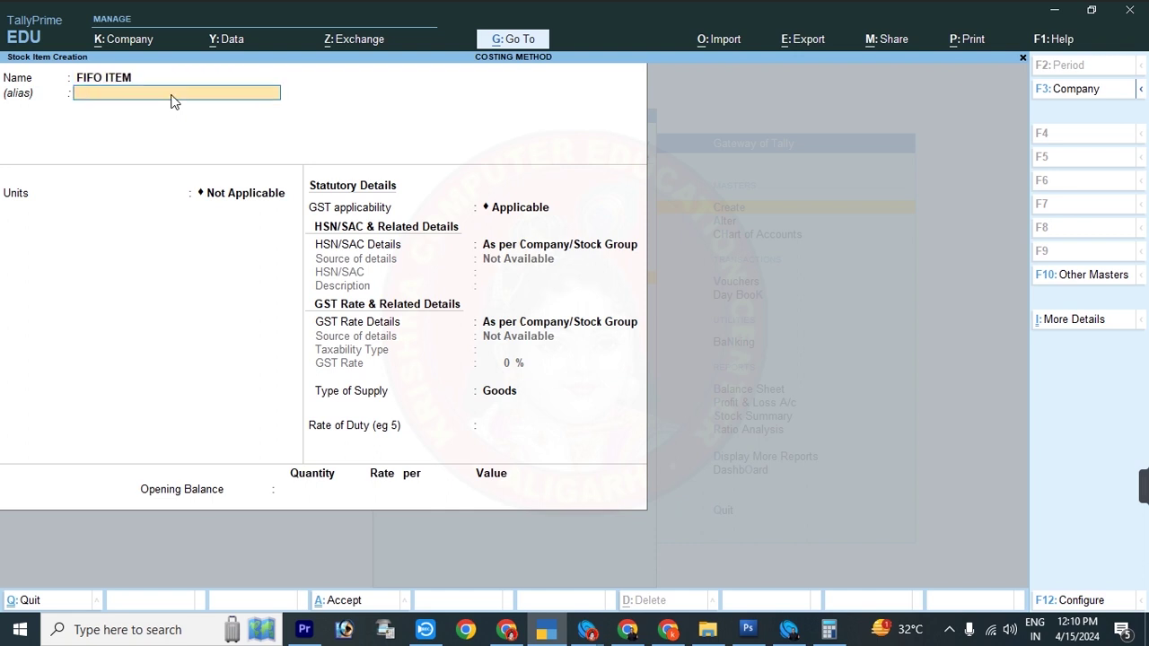
key(Return)
key(Down)
key(Return)
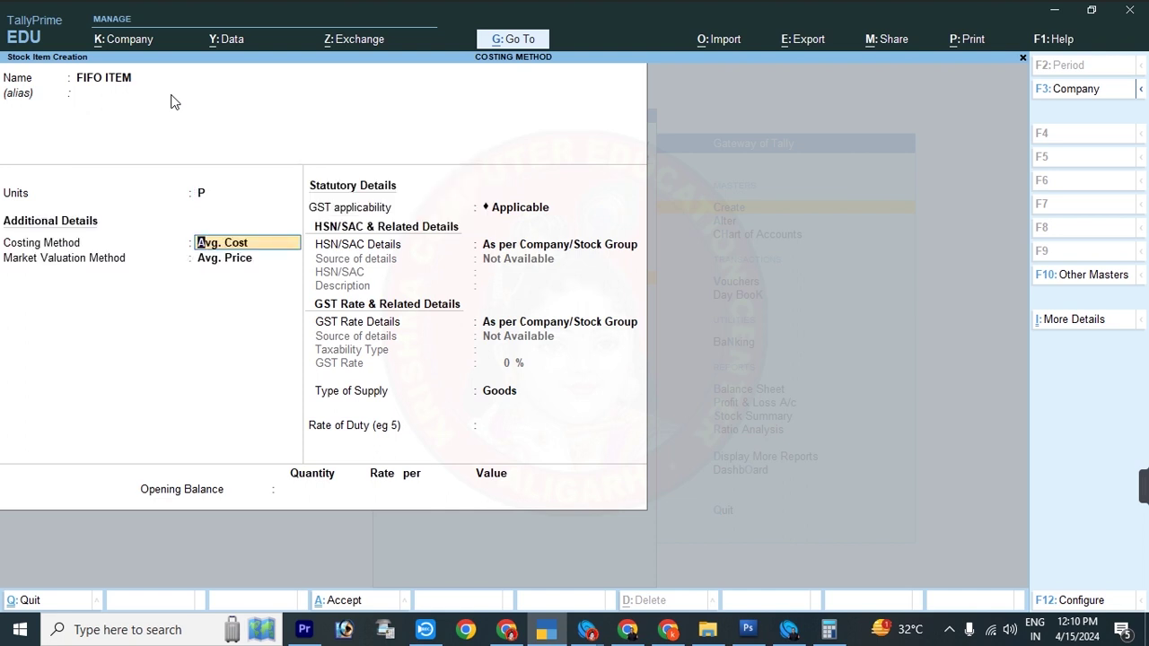
Step: Set the item's costing method to FIFO and market valuation method to Avg. Price, and save the stock item
key(BackSpace)
key(Down)
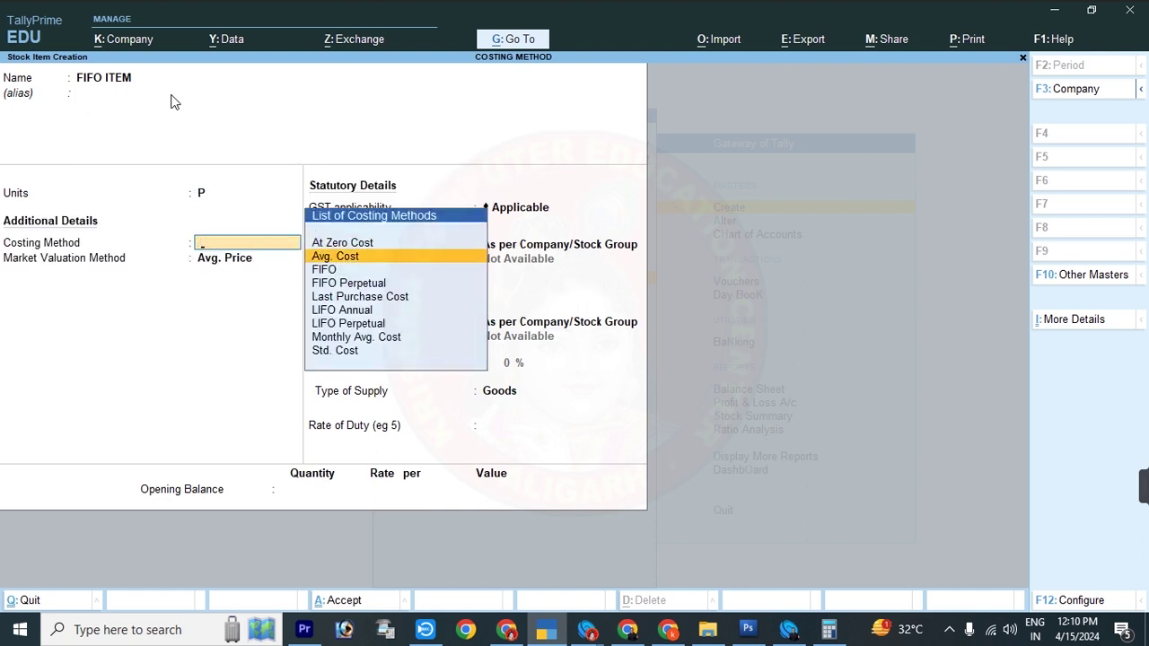
key(Return)
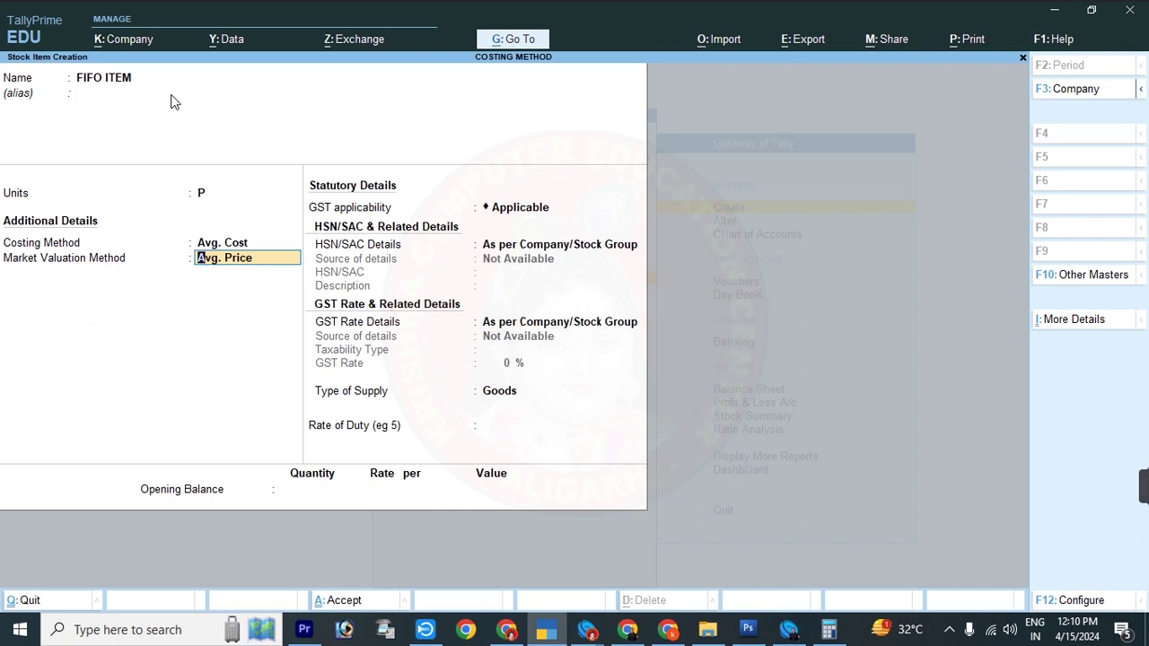
key(BackSpace)
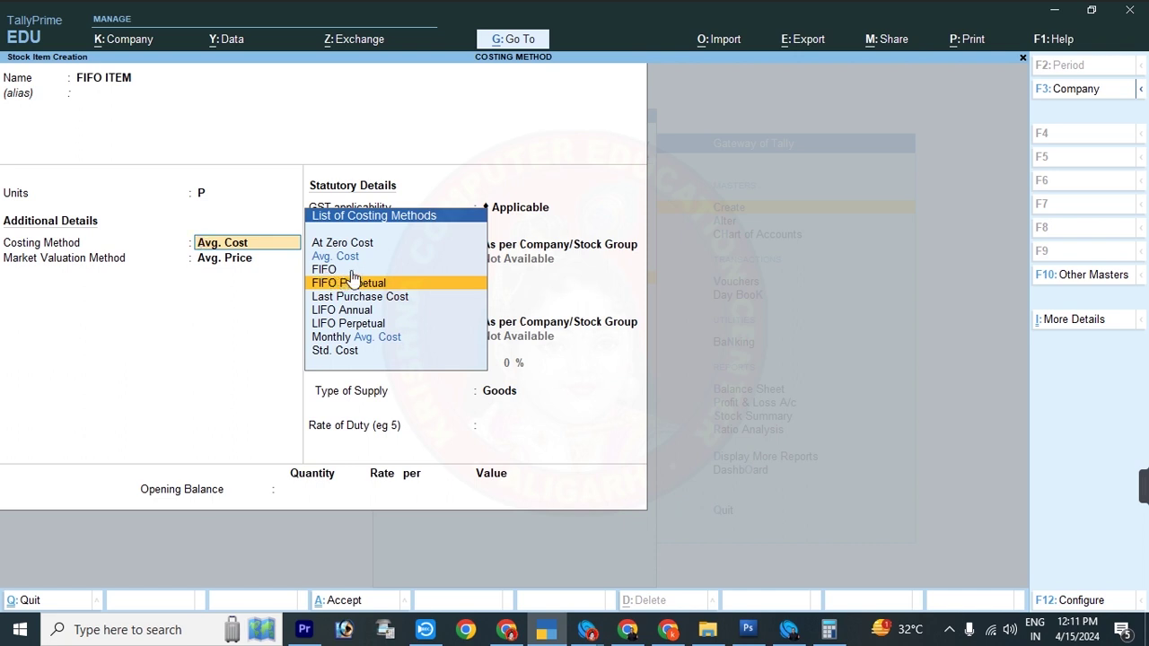
click(351, 272)
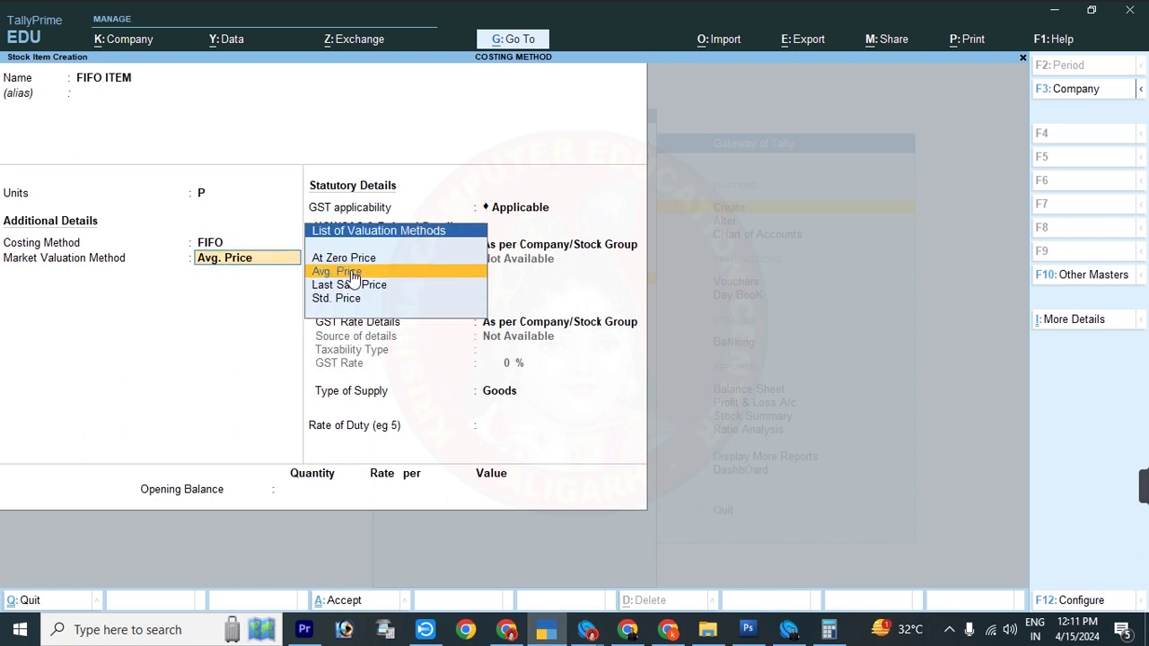
click(350, 272)
key(Return)
key(Return)
key(ctrl+a)
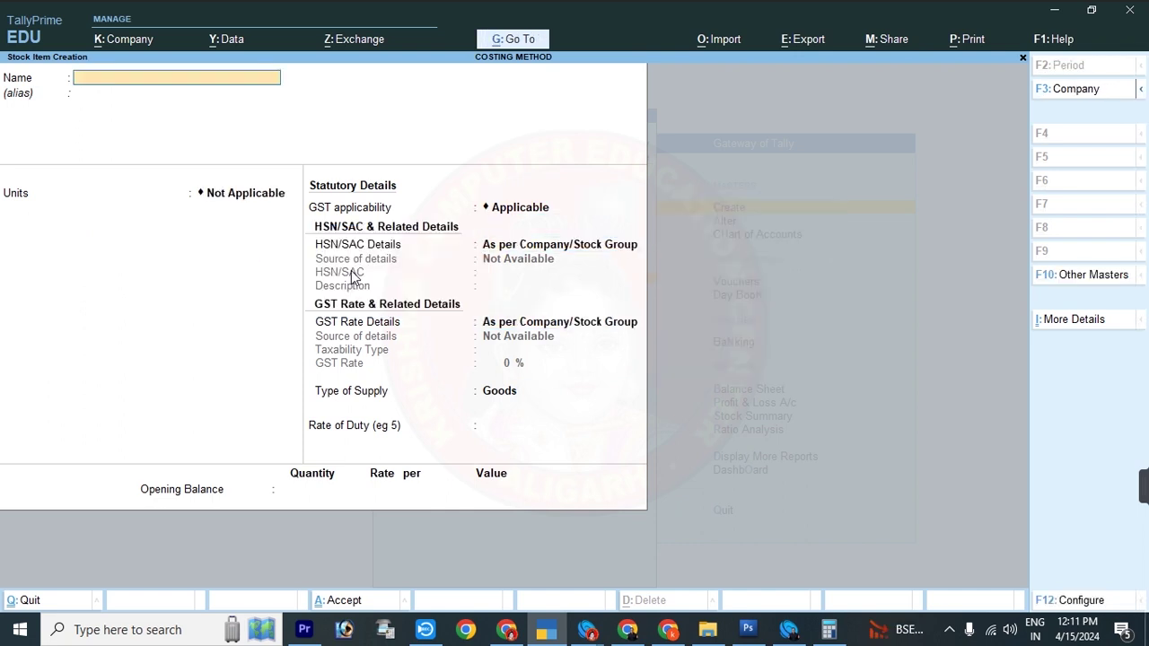
Step: Leave master creation and open a new purchase voucher
key(Escape)
key(y)
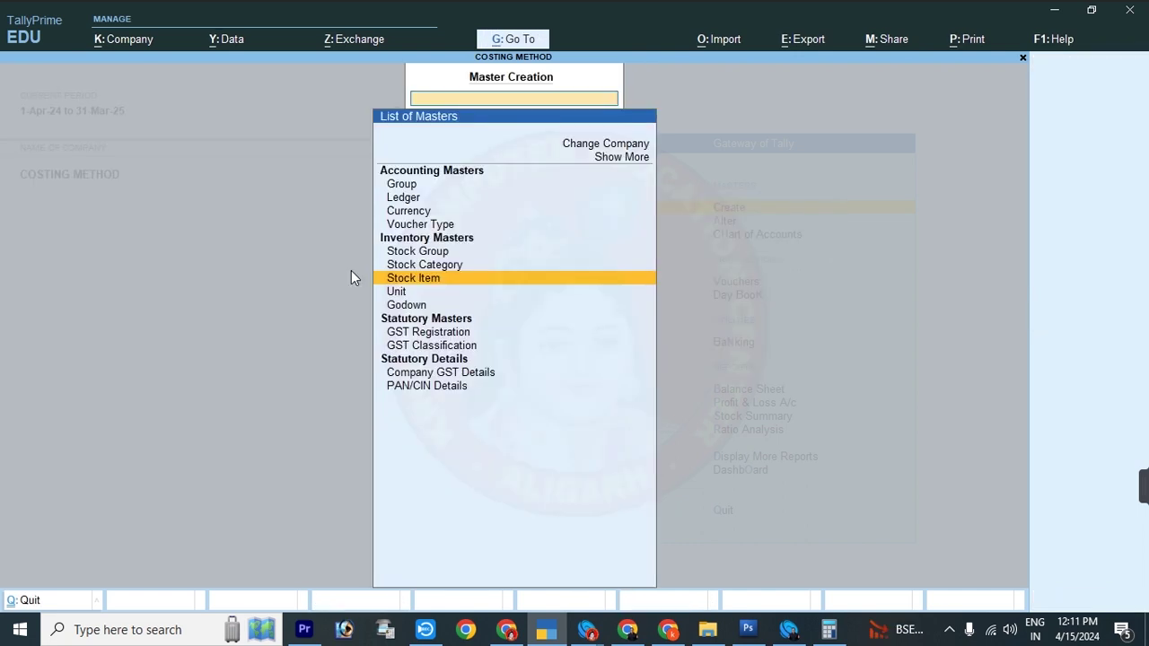
key(Escape)
key(Down)
key(Down)
key(Down)
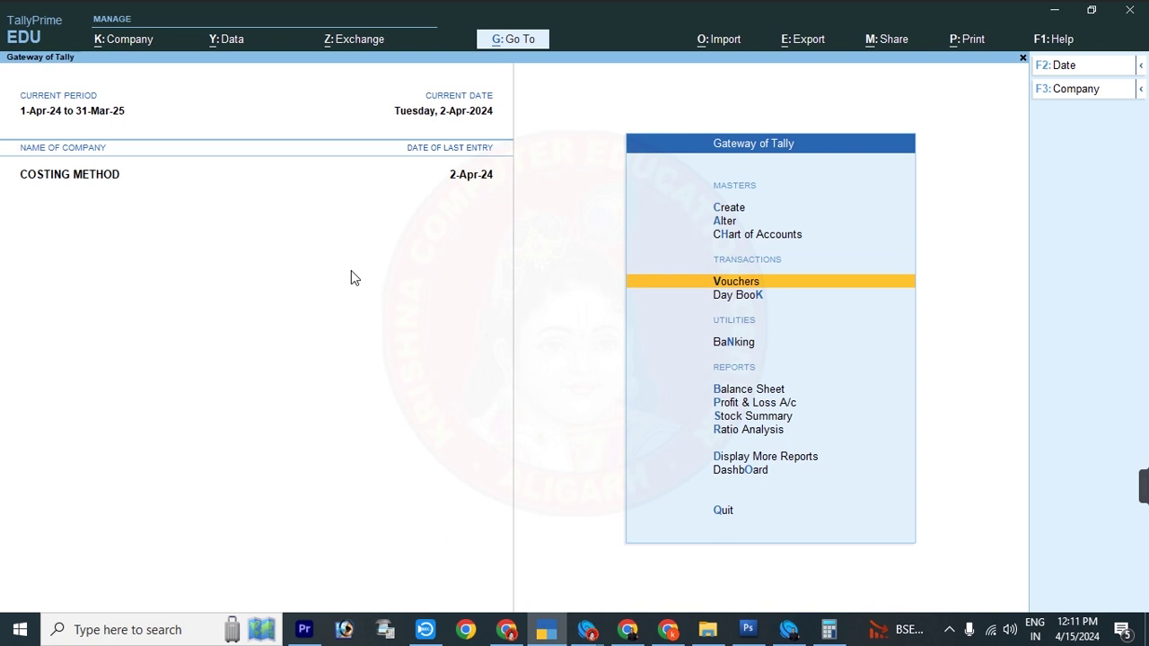
key(Return)
key(F9)
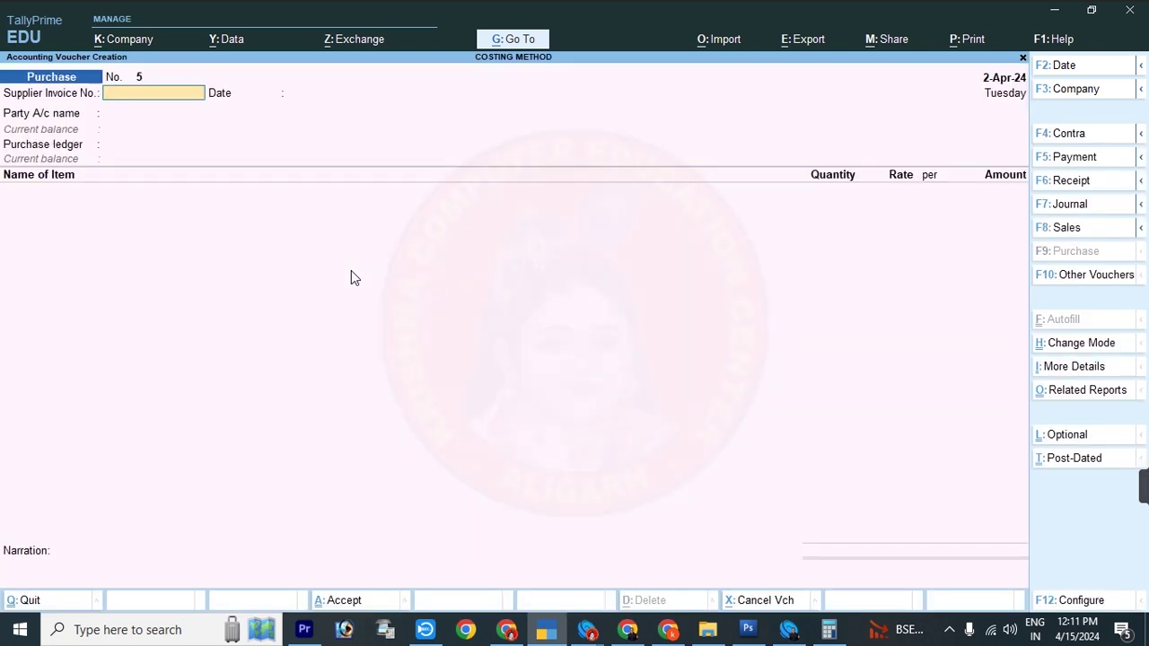
Step: Choose the creditor's ledger as party, accept blank receipt details and default party details, and use the PURCHASE ledger
key(Return)
key(Return)
key(Down)
key(Return)
key(Return)
key(Return)
key(Return)
key(Return)
key(Return)
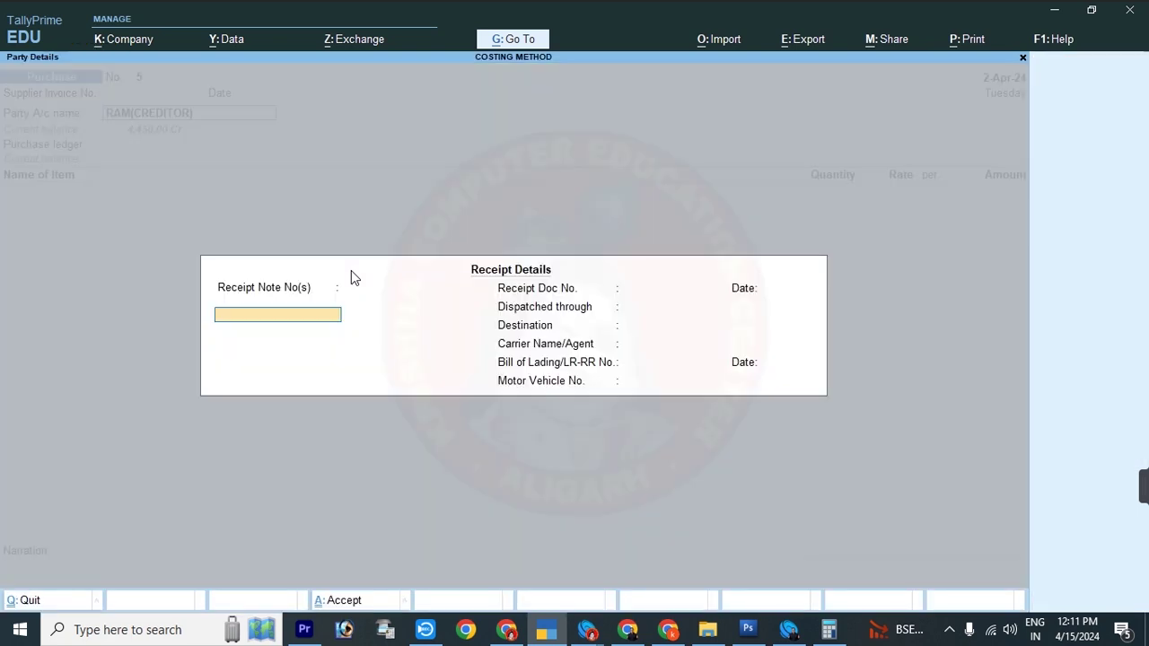
key(Return)
key(Return)
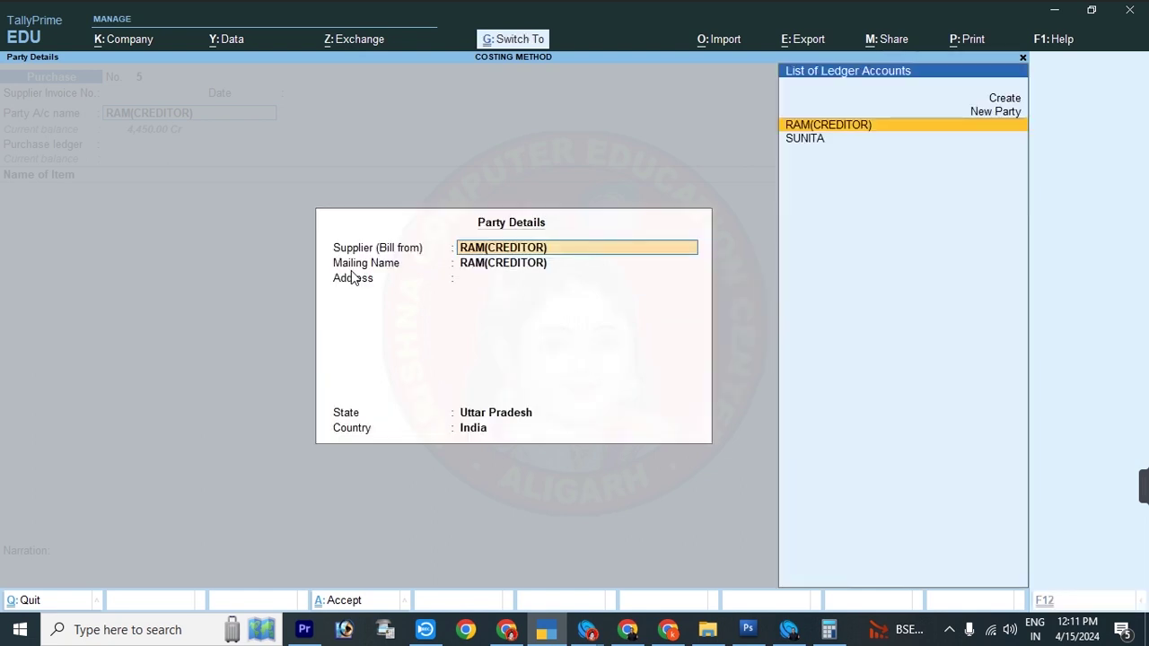
key(ctrl+a)
key(Return)
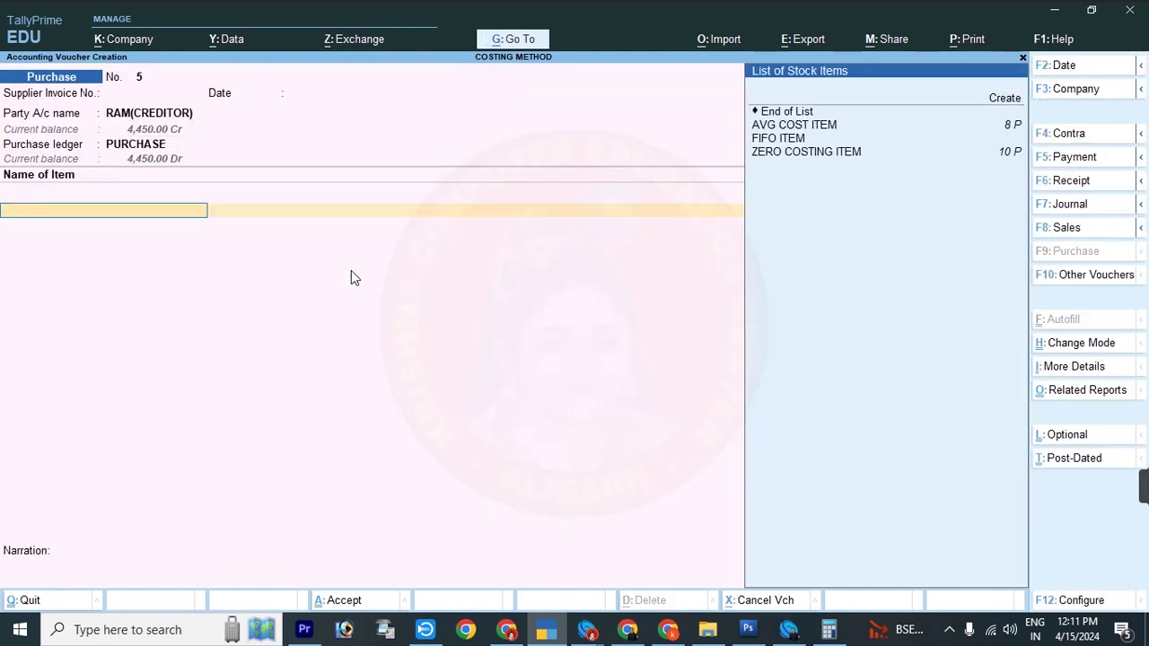
Step: Enter FIFO ITEM in the purchase voucher with a quantity of 10 P at a rate of 100, and end the item list
key(Down)
key(Down)
key(Return)
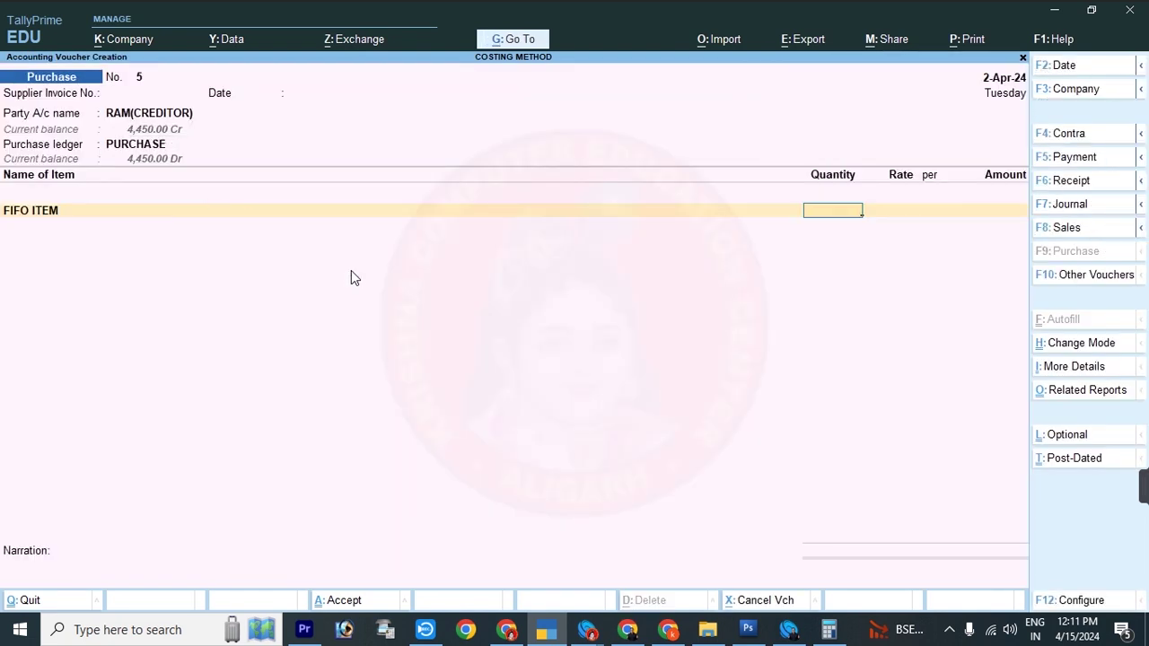
key(Return)
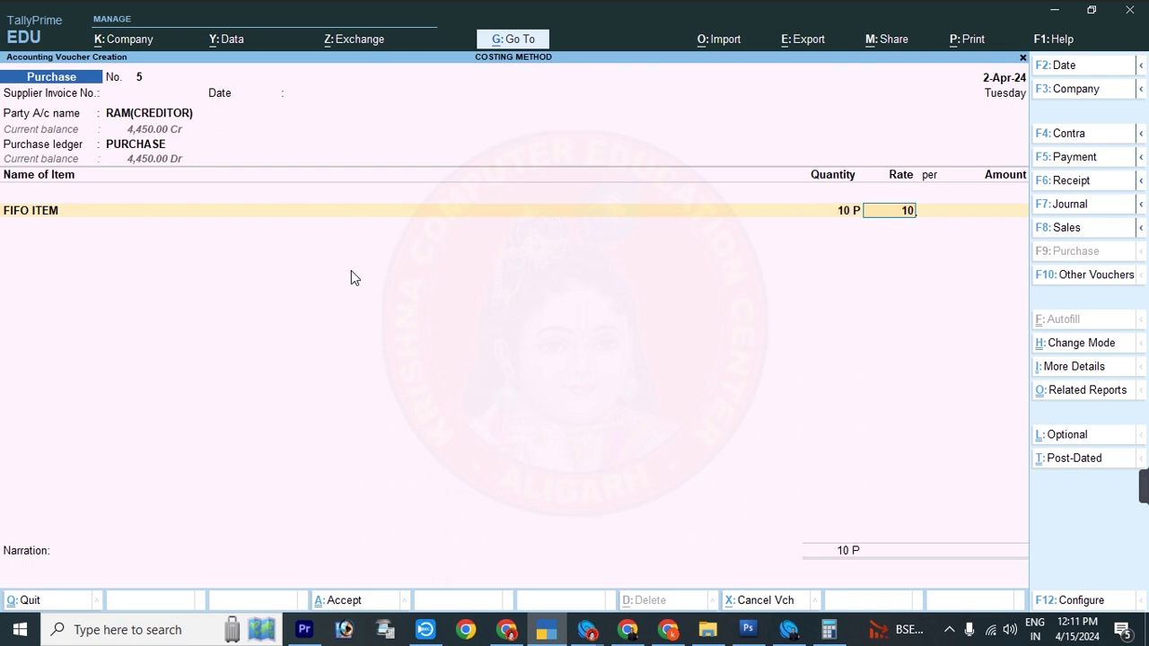
key(Return)
key(Return)
key(Return)
key(Return)
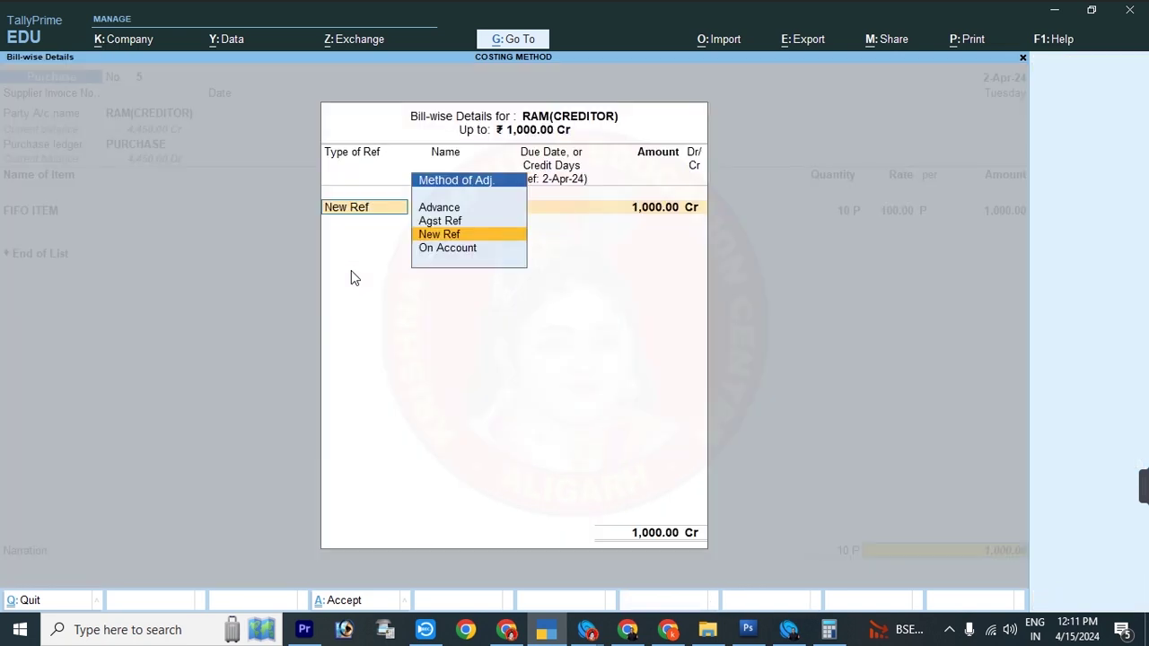
Step: Allocate the 1,000.00 bill as New Ref and save the purchase voucher
key(Return)
key(Return)
key(Return)
key(Return)
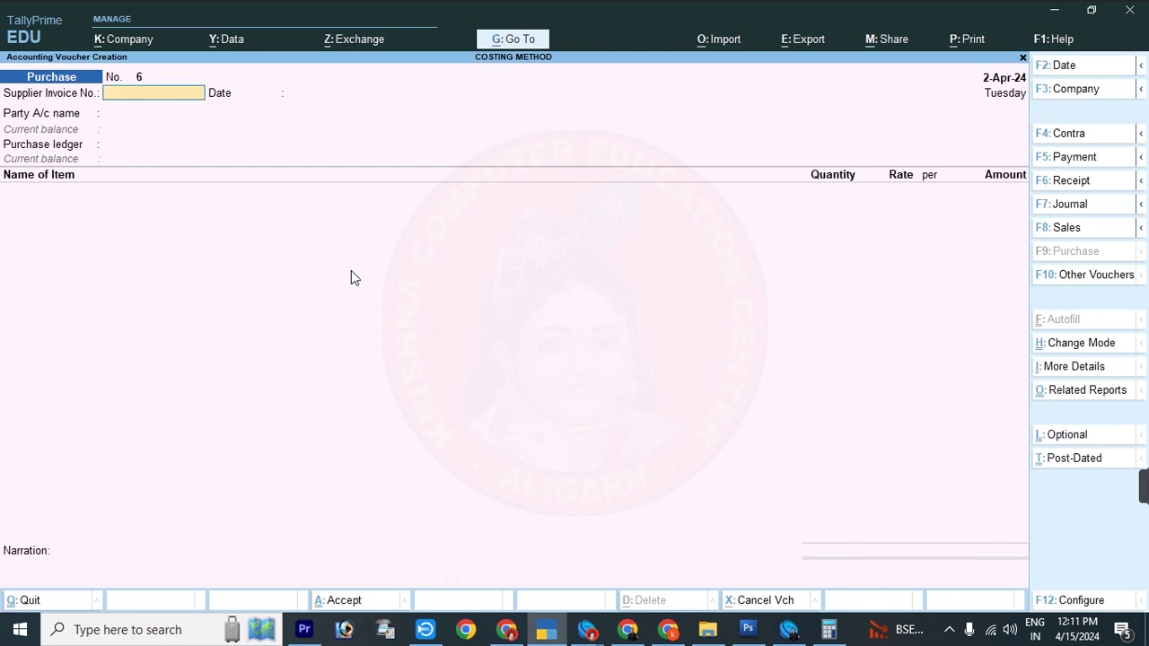
Step: Select the creditor's ledger as party in the second purchase voucher and leave the receipt details blank
key(Return)
key(Down)
key(Return)
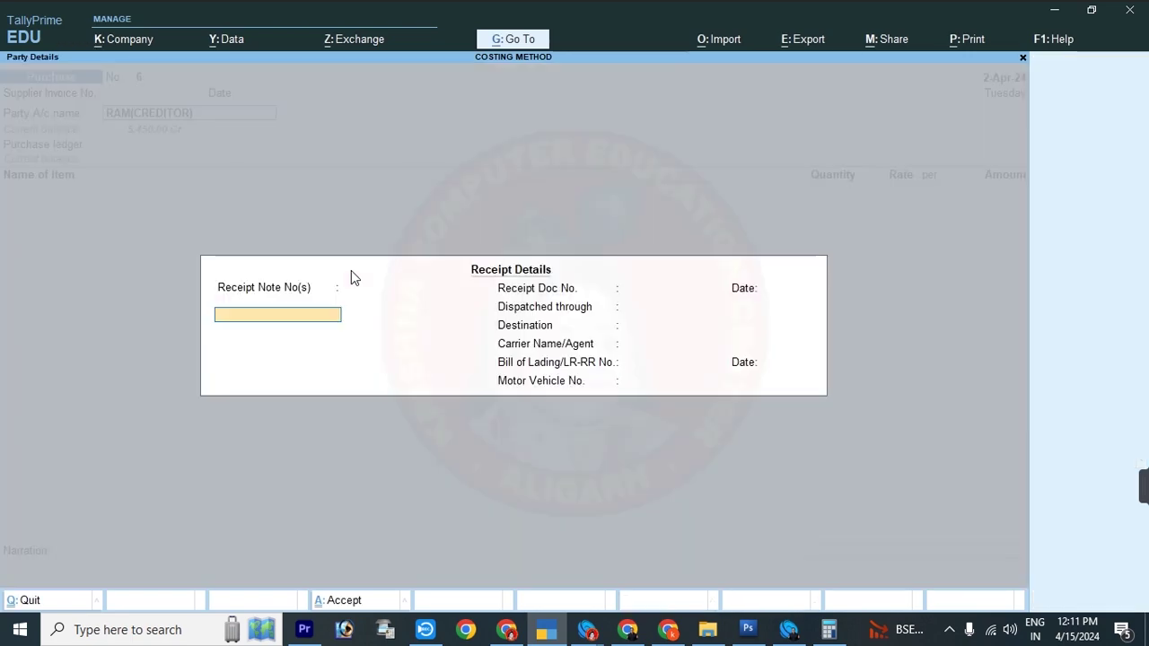
key(Return)
key(Return)
key(Return)
key(Return)
key(Return)
key(Return)
key(Return)
key(Return)
key(Return)
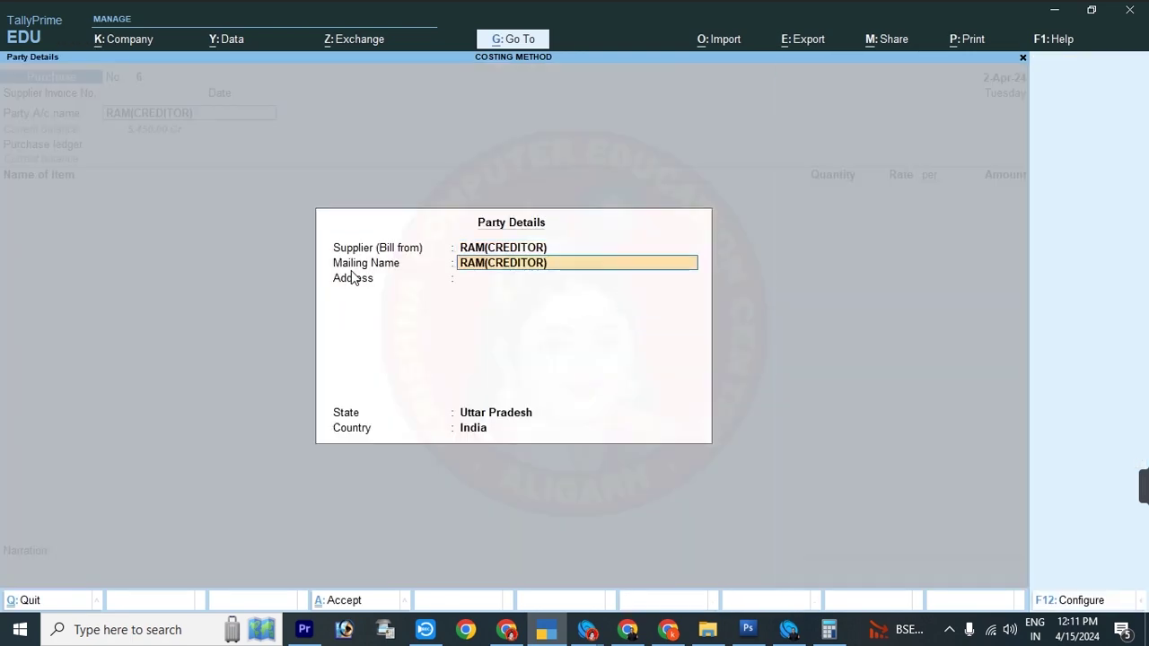
Step: Accept the supplier's party details and choose PURCHASE as the purchase ledger
key(Return)
key(Return)
key(Return)
key(Return)
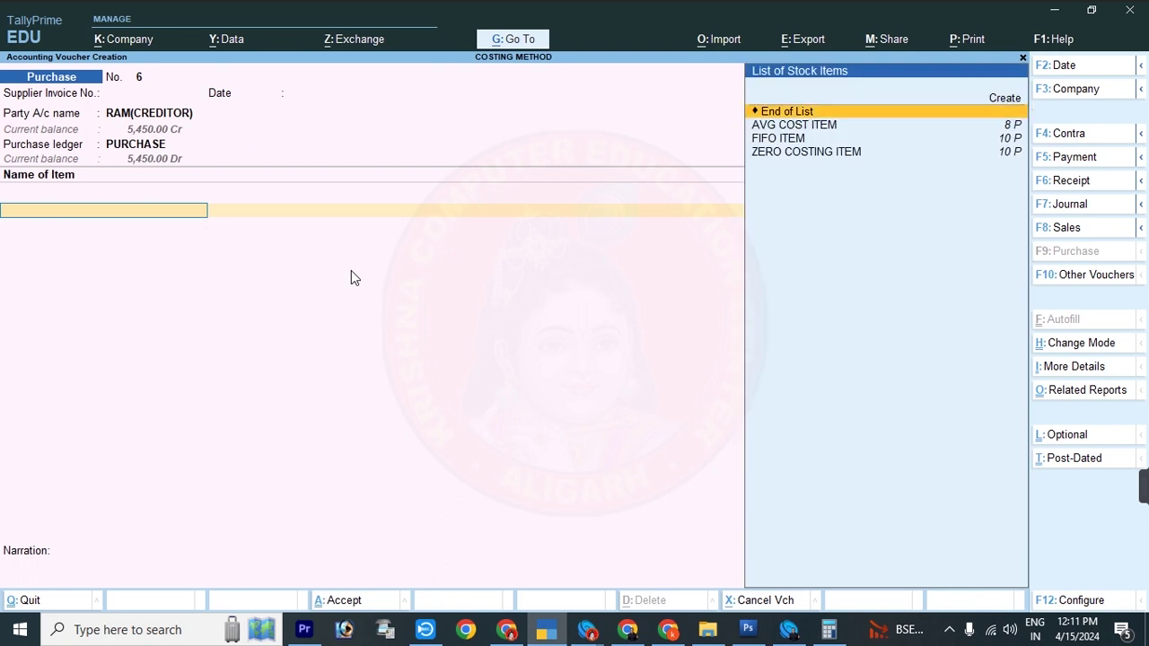
Step: Add FIFO ITEM to the second purchase with a quantity of 10 P at a rate of 120, and end the item list
key(Down)
key(Down)
key(Return)
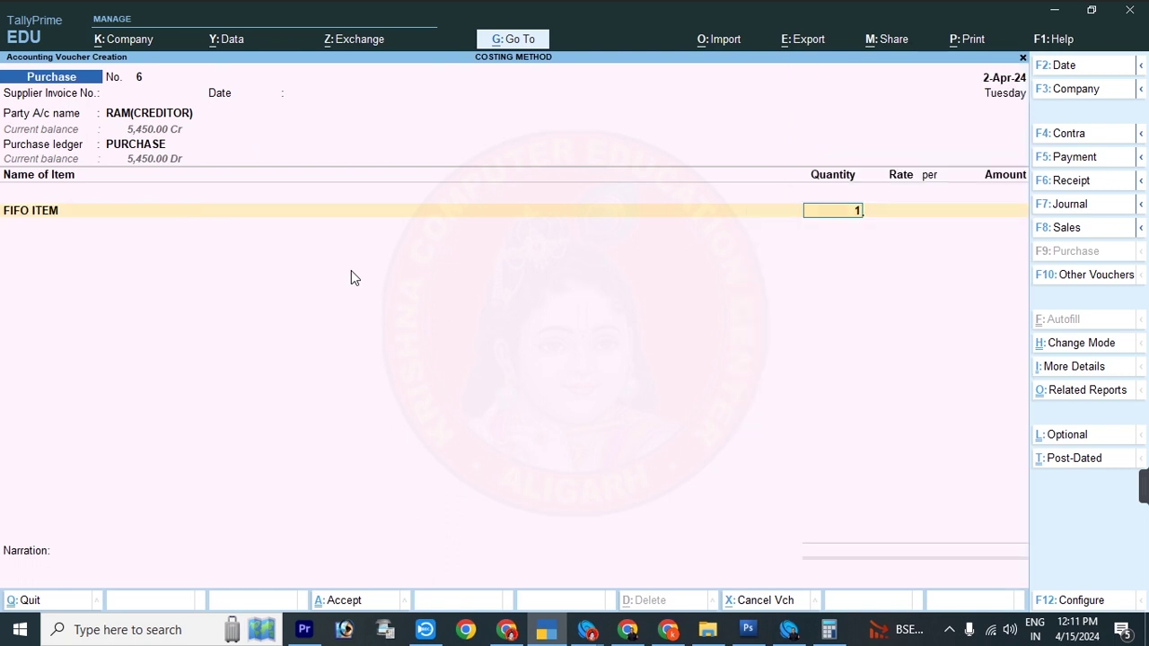
key(Return)
text(120)
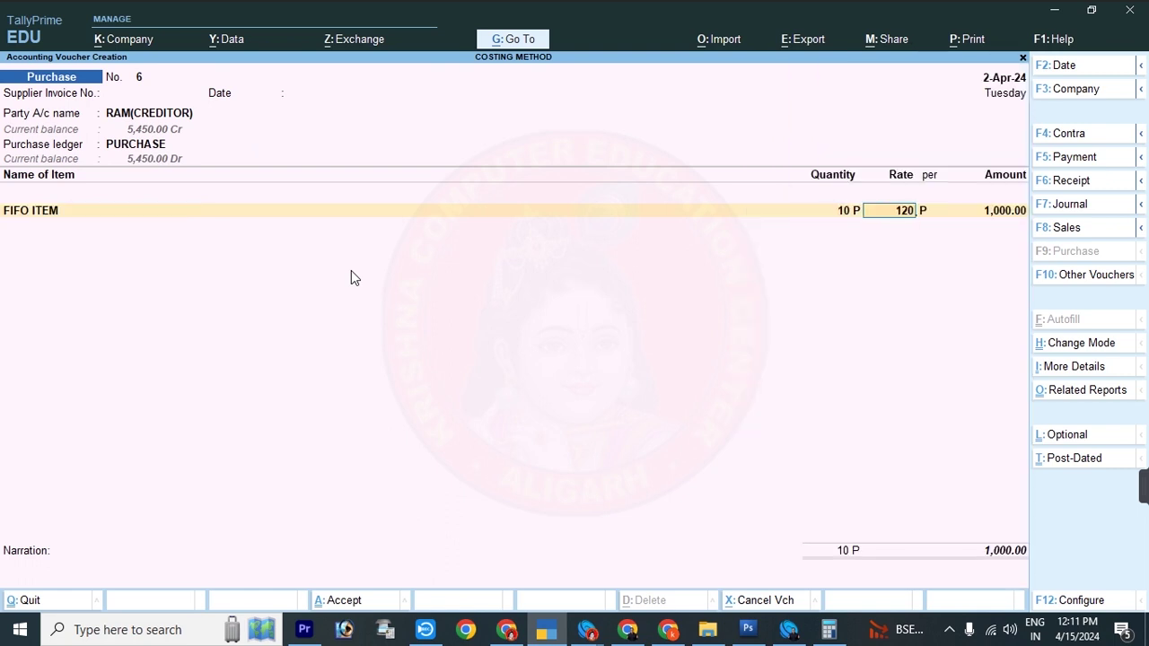
key(Return)
key(Return)
key(Return)
key(Return)
key(Return)
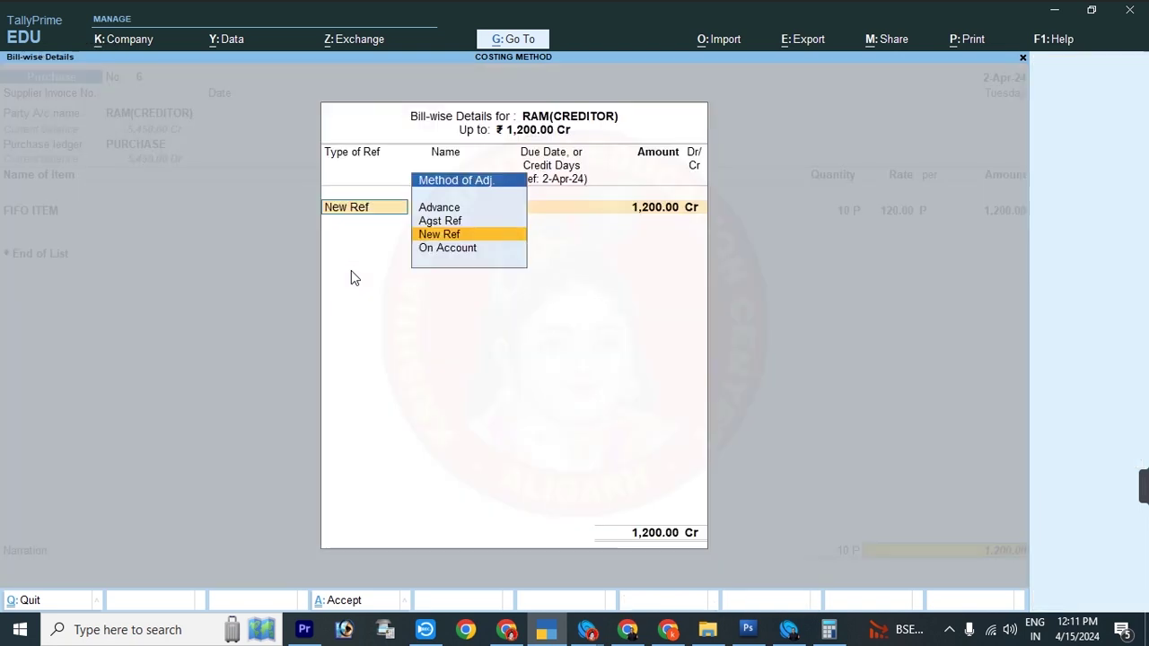
Step: Allocate the 1,200.00 bill as New Ref, leave the narration empty and save the second purchase voucher
key(Return)
key(Return)
key(Return)
key(Return)
key(Return)
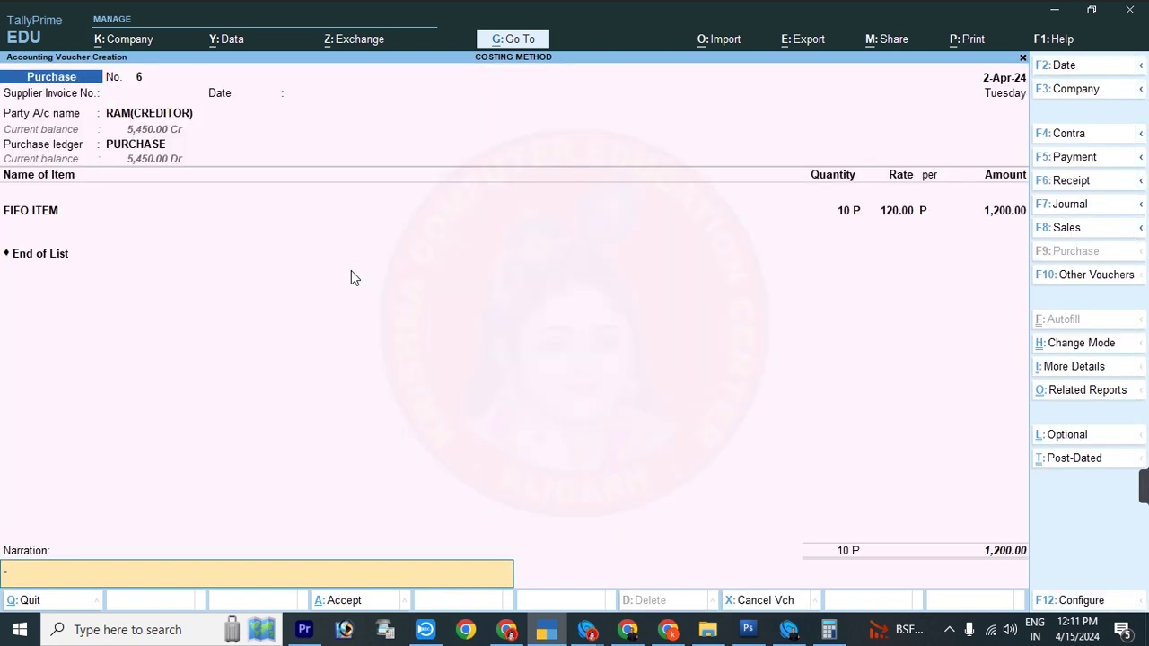
key(Return)
key(Return)
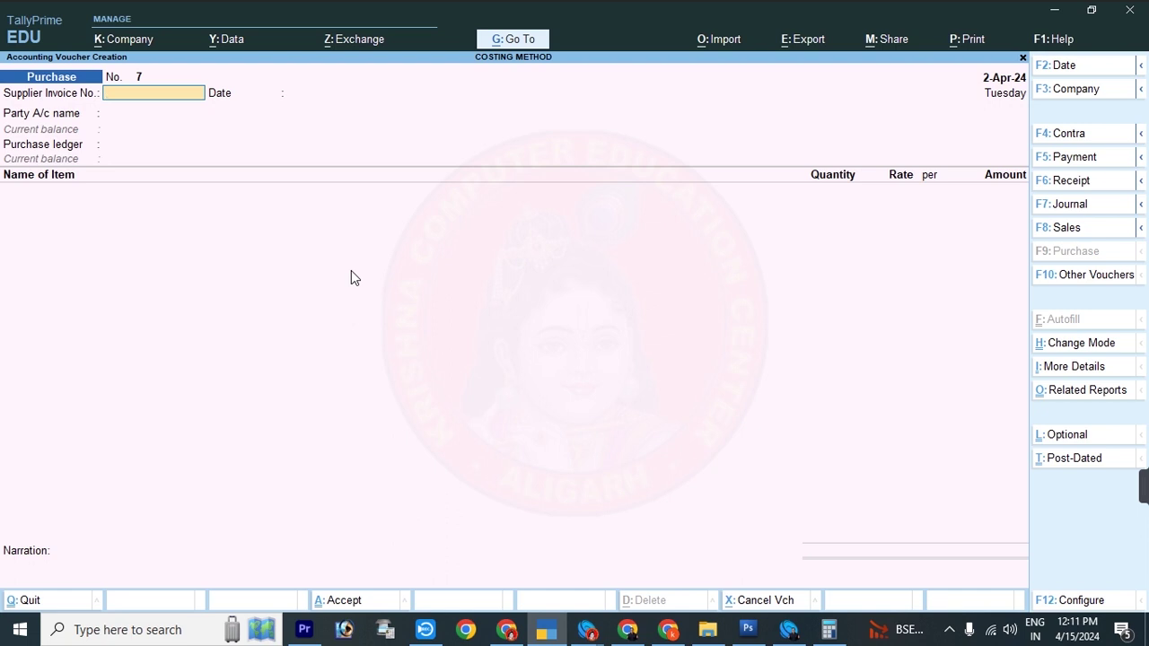
Step: Start a sales voucher for the customer's ledger and leave the dispatch details blank
key(F8)
key(Down)
key(Down)
key(Return)
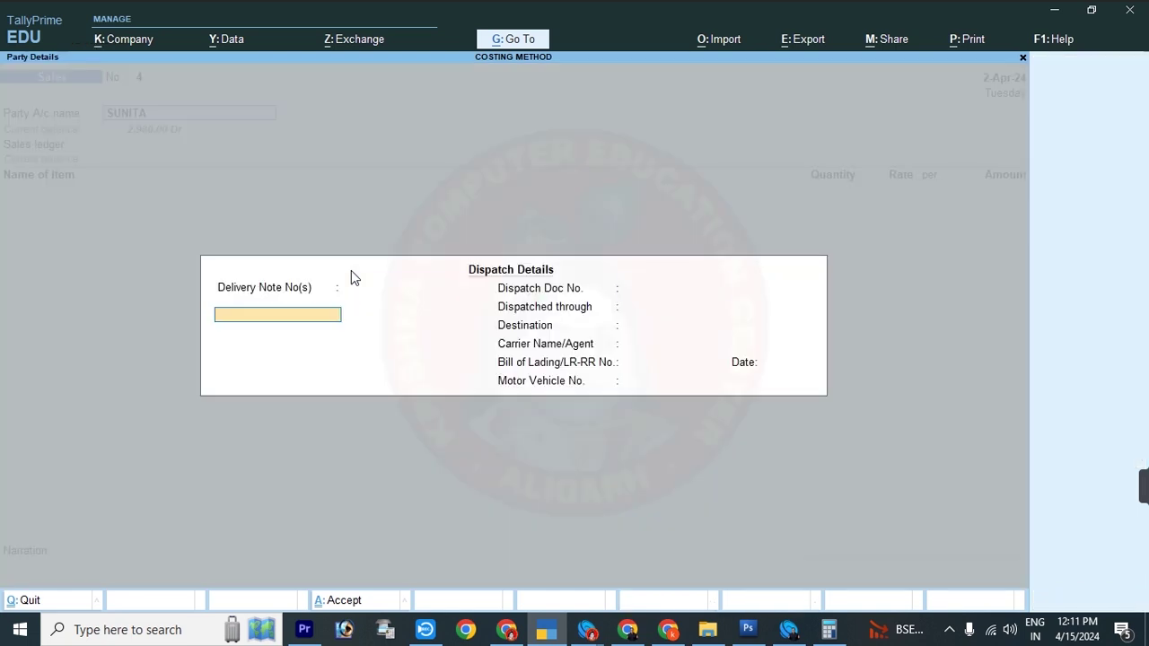
key(Return)
key(Return)
key(Return)
key(Return)
key(Return)
key(Return)
key(Return)
key(Return)
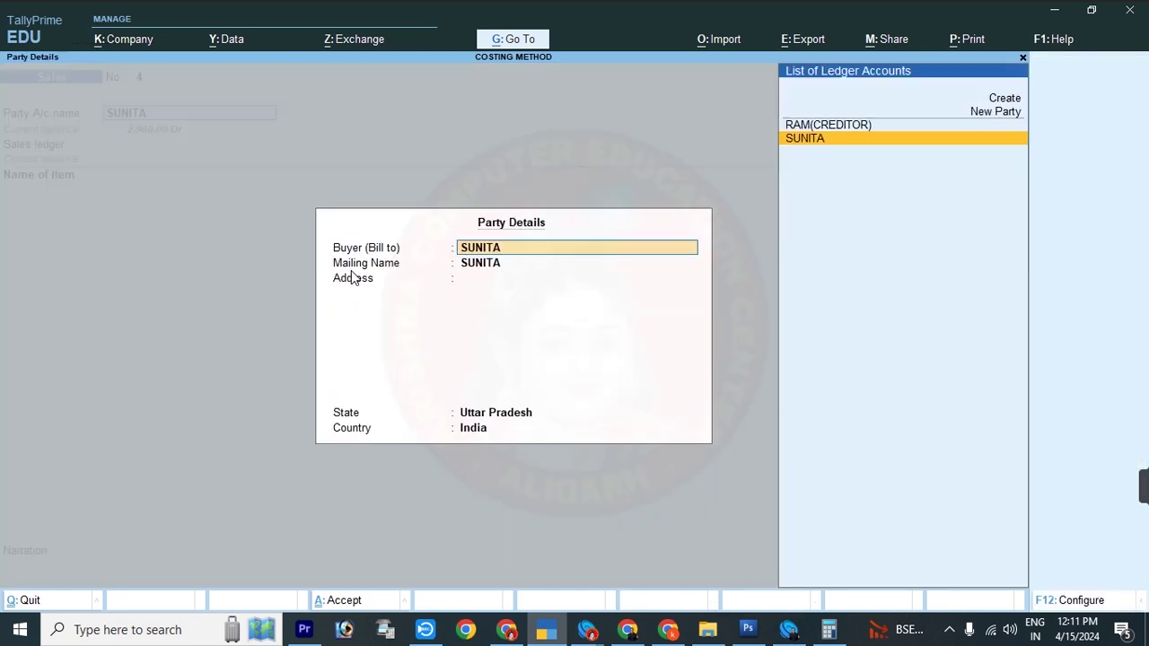
Step: Accept the buyer's party details and choose SALE as the sales ledger
key(Return)
key(Return)
key(Return)
key(Return)
key(Return)
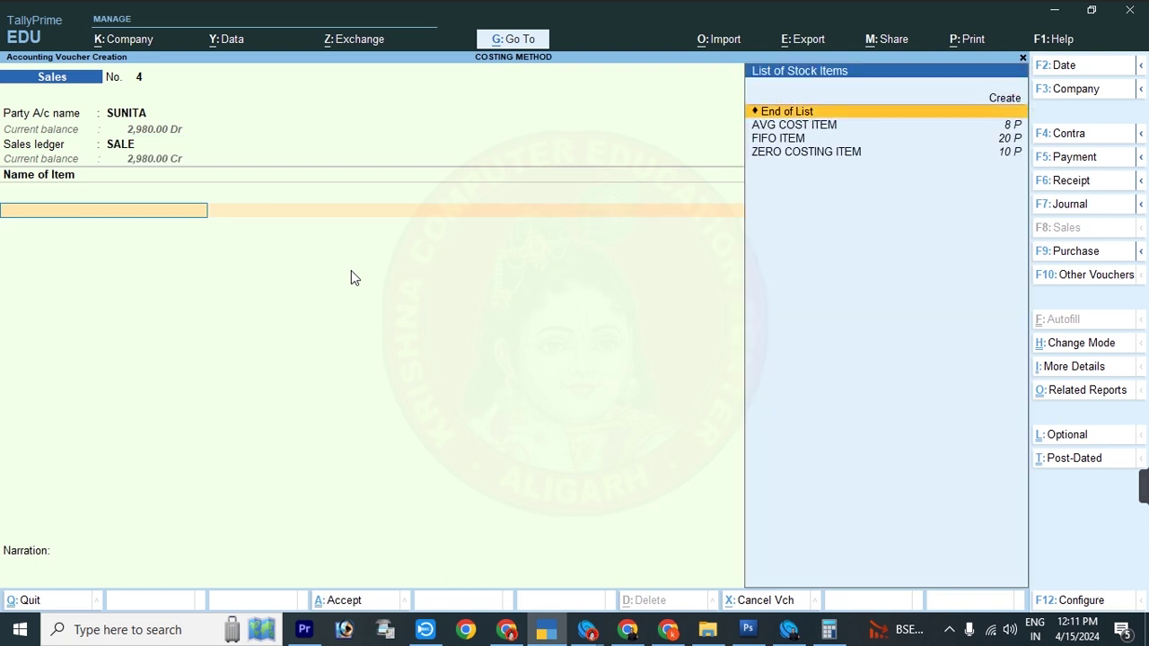
Step: Enter FIFO ITEM in the sales voucher with a quantity of 15 P at a rate of 130
key(Down)
key(Return)
key(BackSpace)
key(Down)
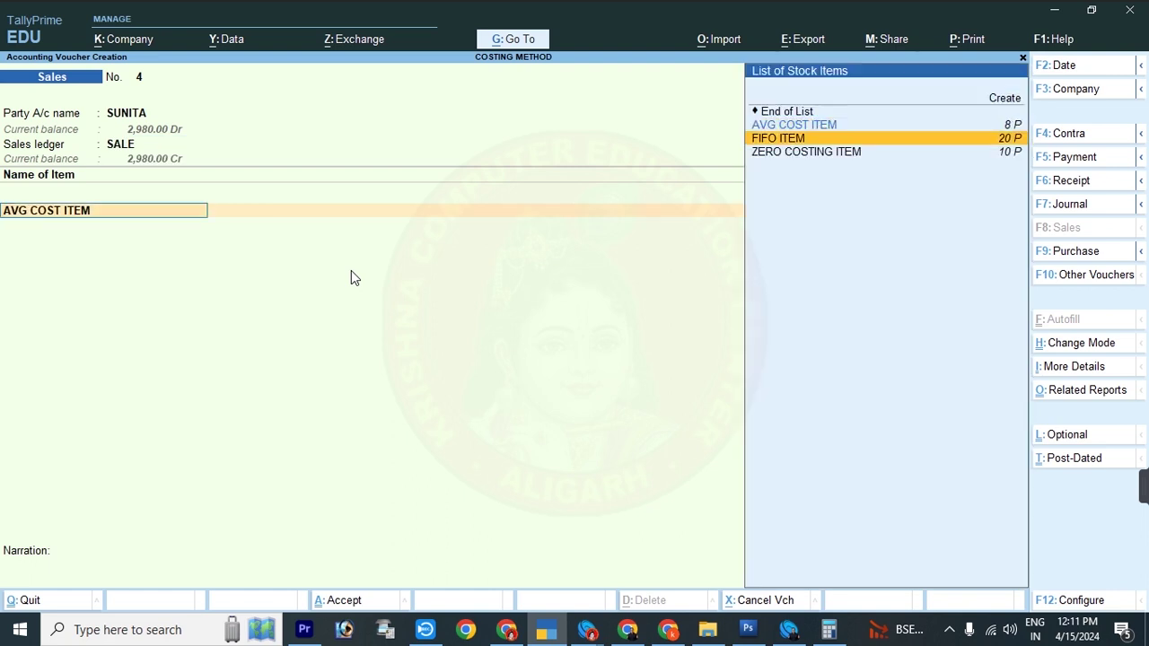
key(Return)
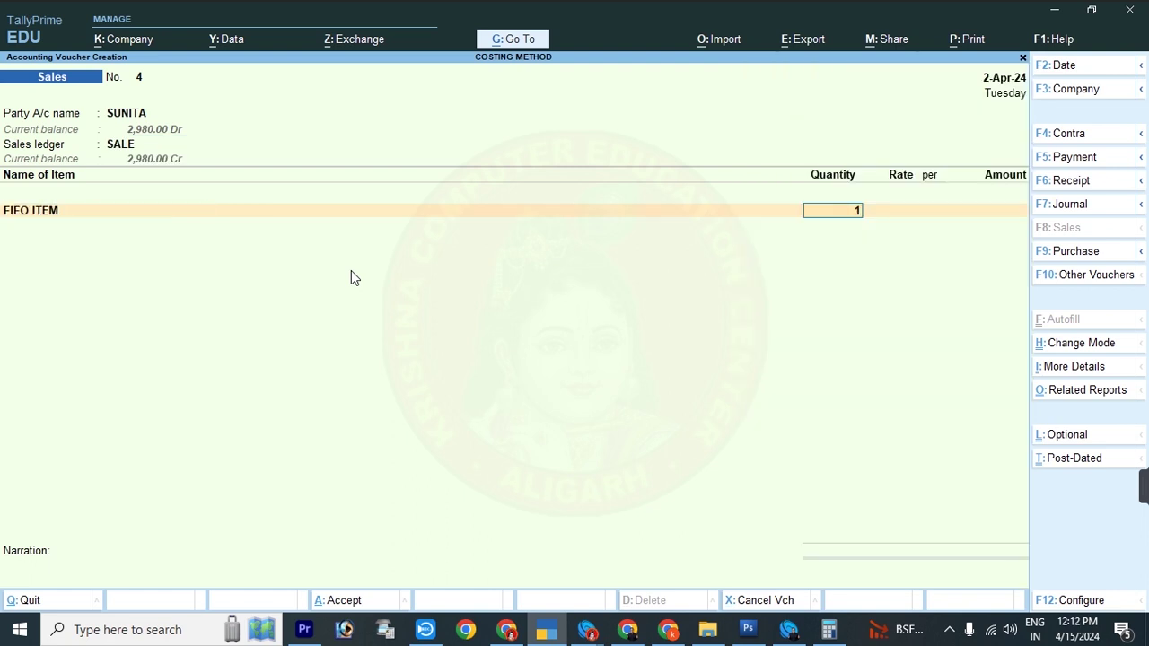
text(15)
key(Return)
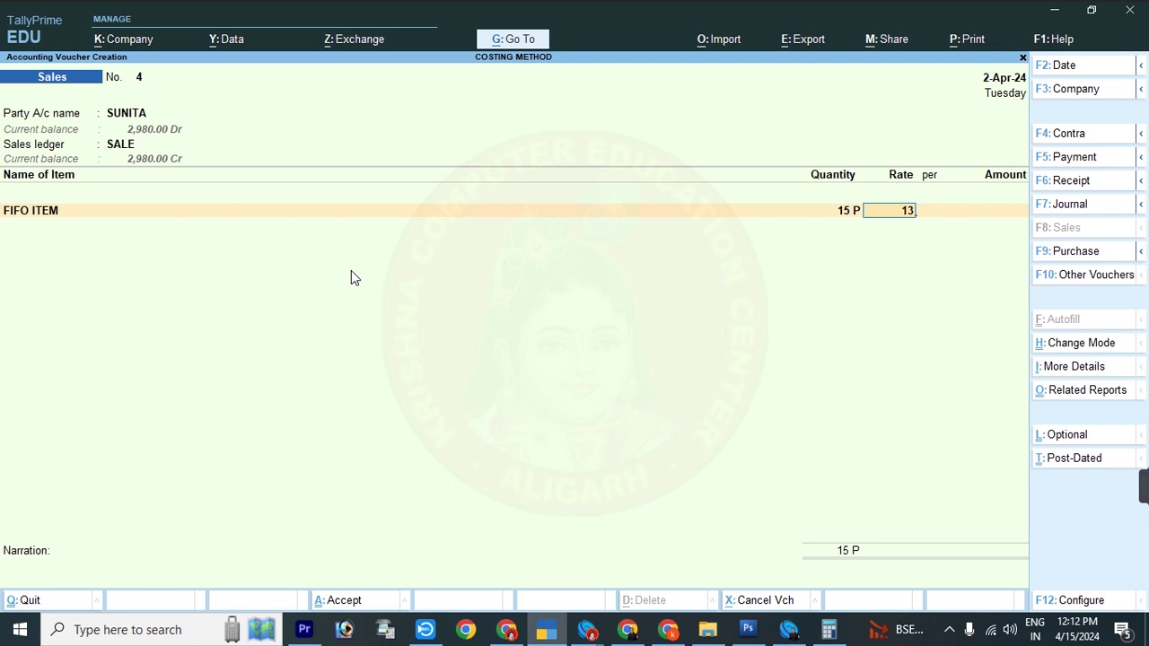
text(130)
key(Return)
key(Return)
key(Return)
key(Return)
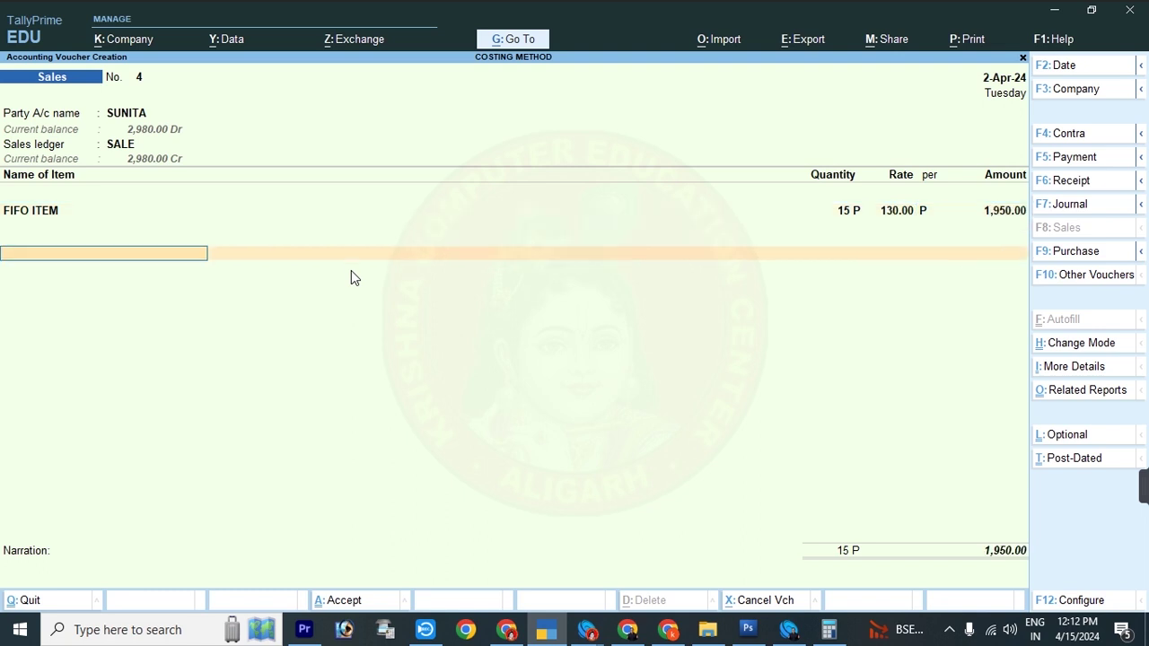
Step: End the item list, accept the default bill details, leave the narration empty and save the sales voucher
key(Return)
key(Return)
key(Return)
key(Return)
key(Return)
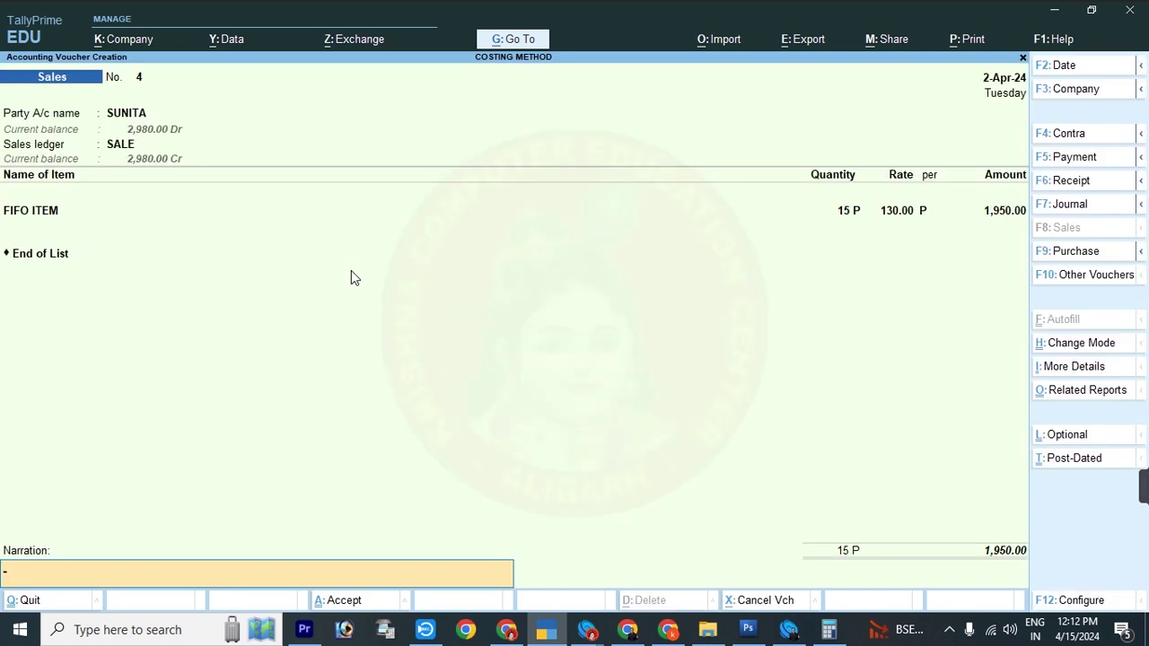
key(Return)
Step: Leave voucher entry and bring up the Stock Summary report
key(Escape)
key(Escape)
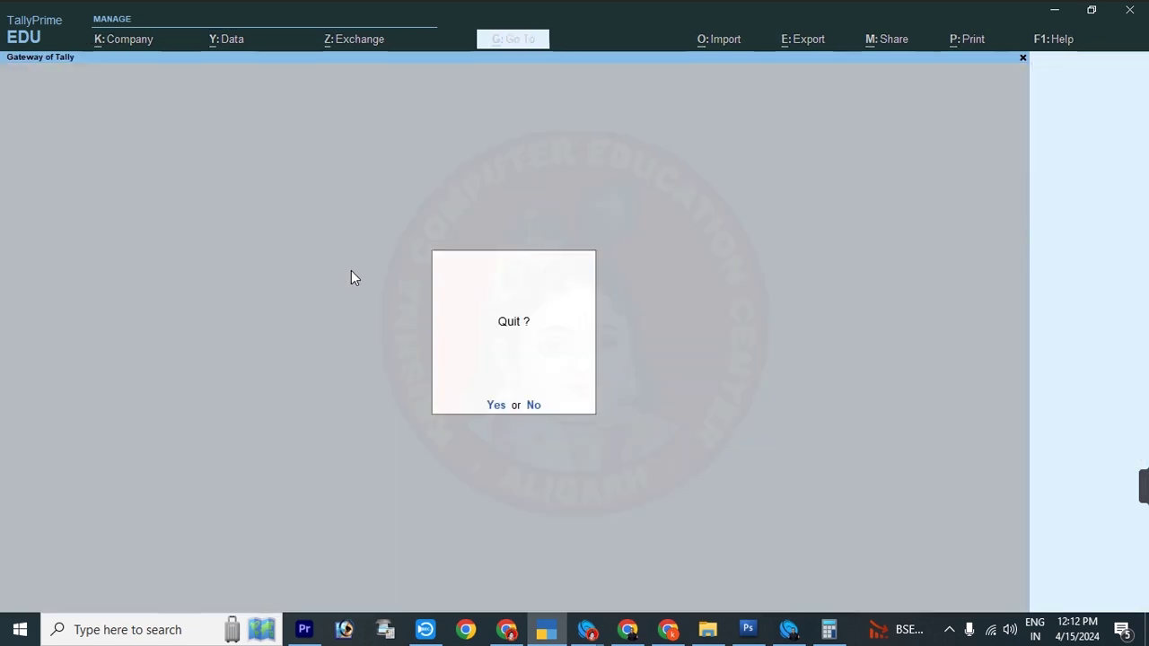
key(Escape)
key(Down)
key(Down)
key(Down)
key(Down)
key(Down)
key(Down)
key(Down)
key(Down)
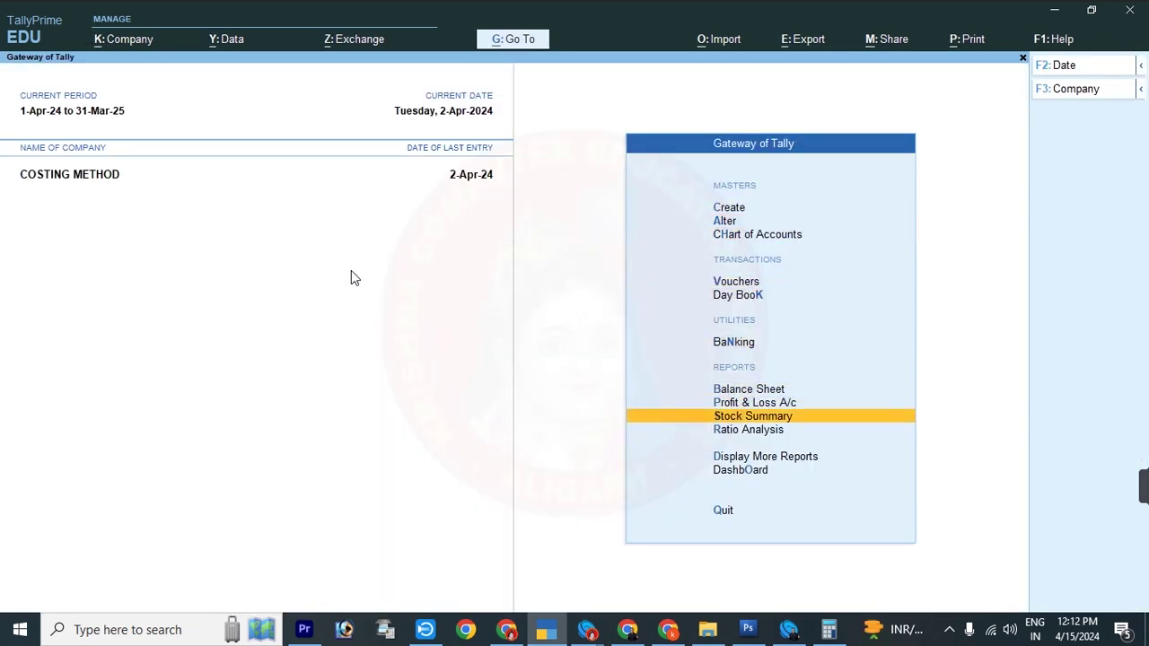
key(Return)
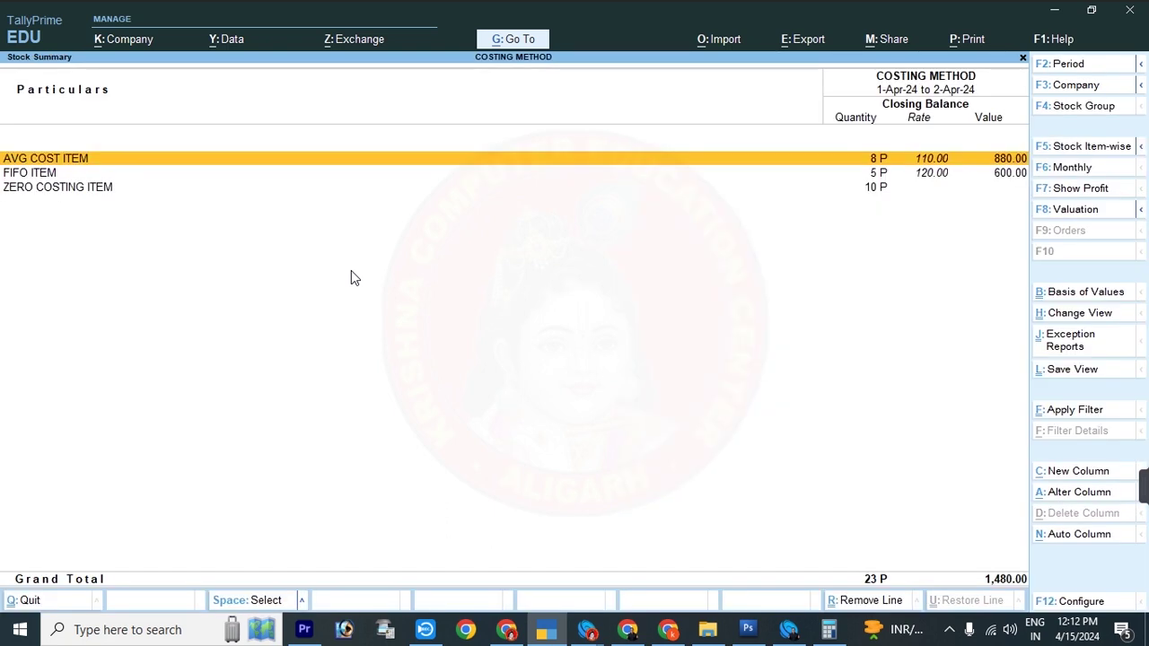
Step: Drill into FIFO ITEM to examine its April inwards, outwards and closing balance, and leave the report
key(Down)
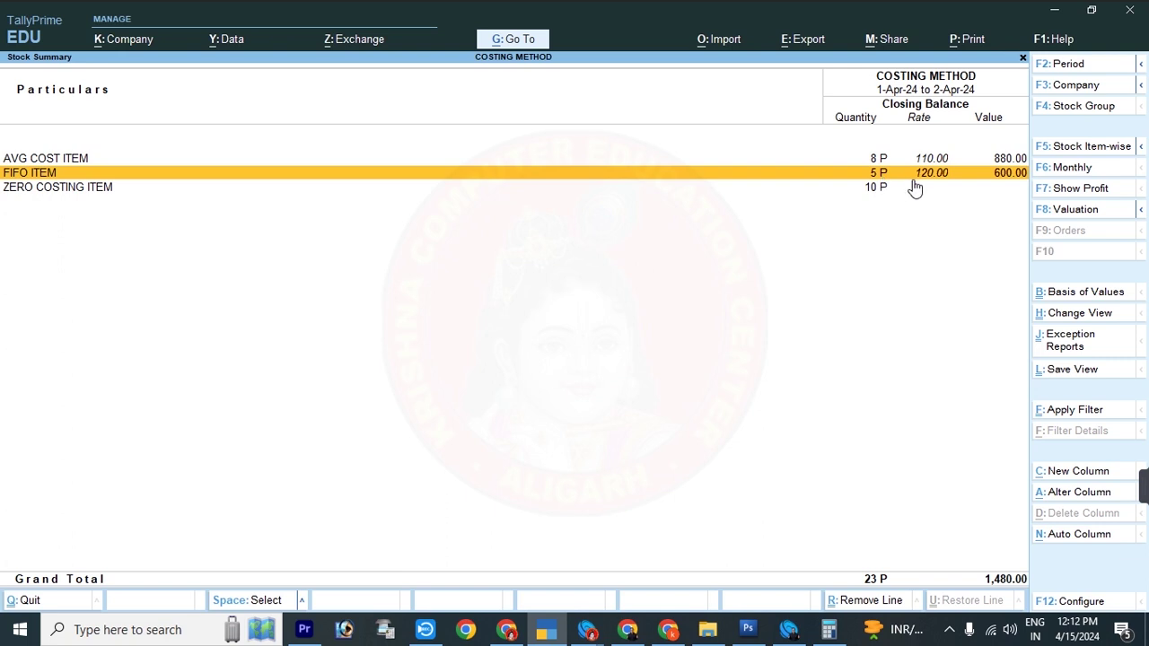
key(Return)
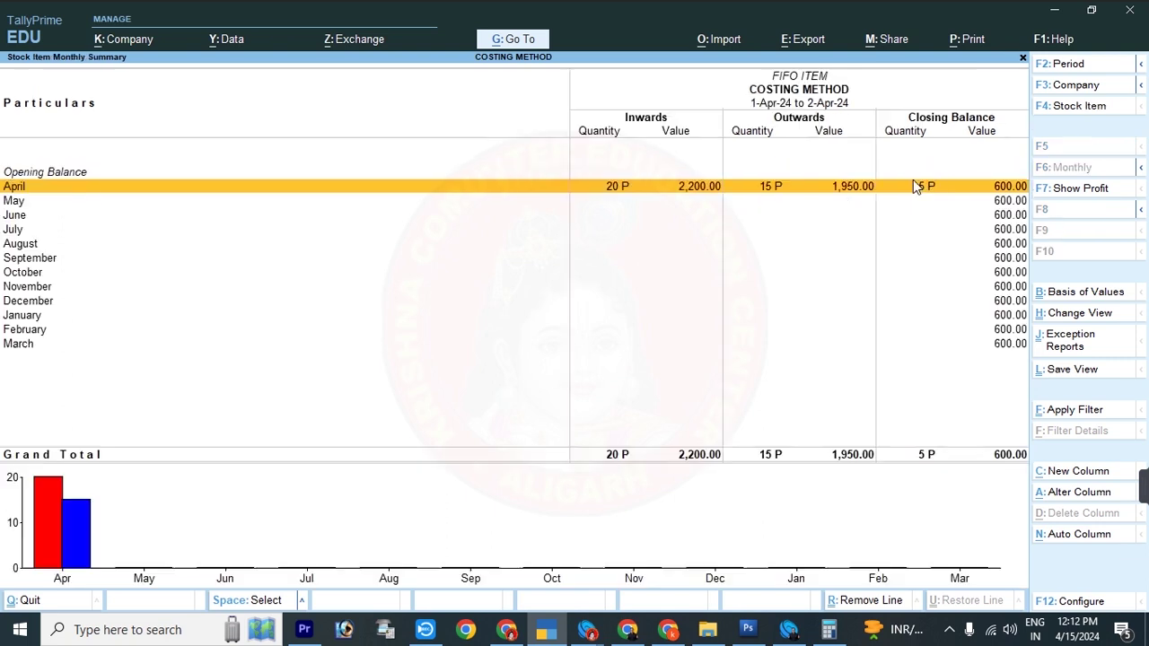
key(Return)
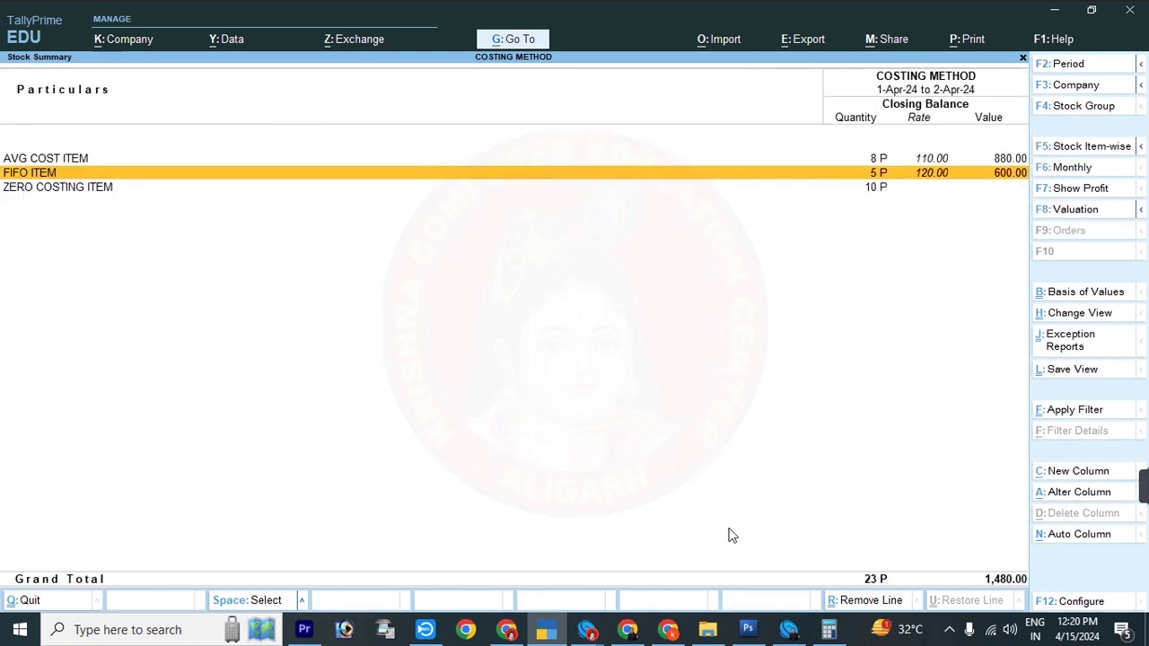
key(Escape)
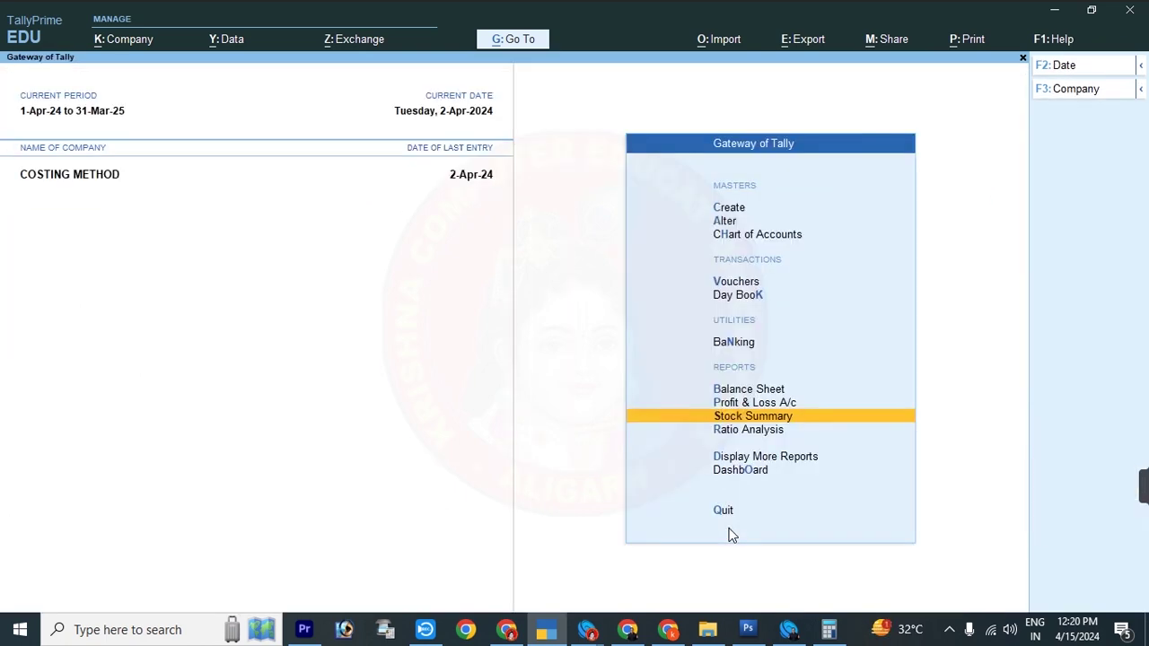
Step: Begin creating a new stock item from the inventory masters
key(Up)
key(Up)
key(Up)
key(Up)
key(Up)
key(Up)
key(Up)
key(Up)
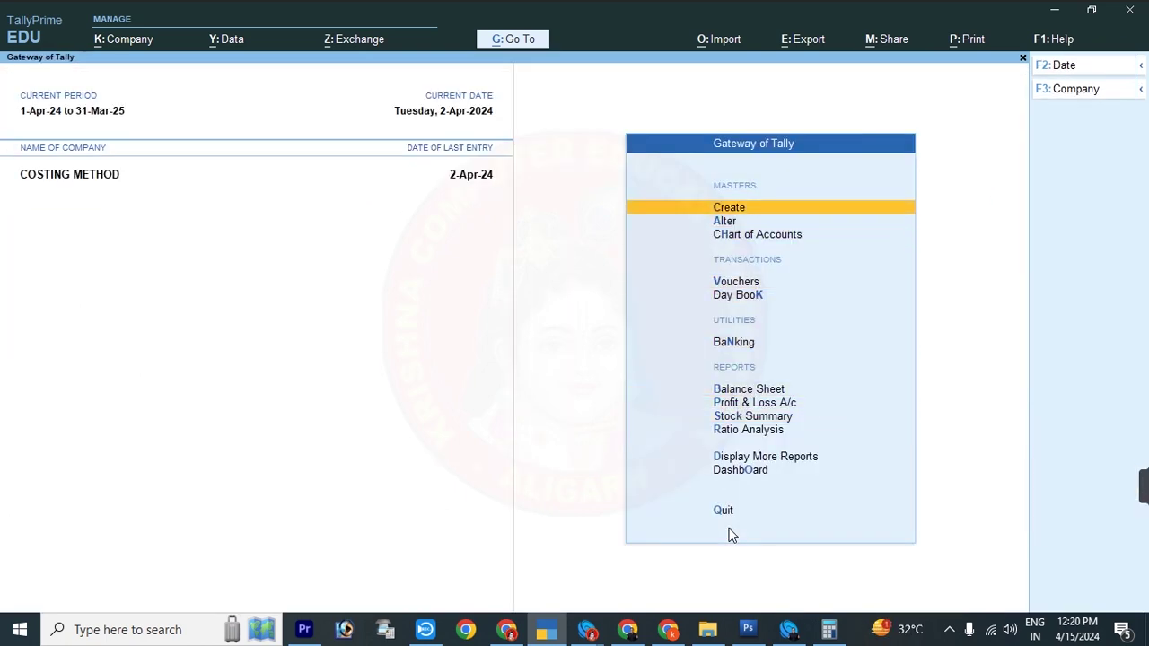
key(Return)
key(Down)
key(Down)
key(Down)
key(Down)
key(Down)
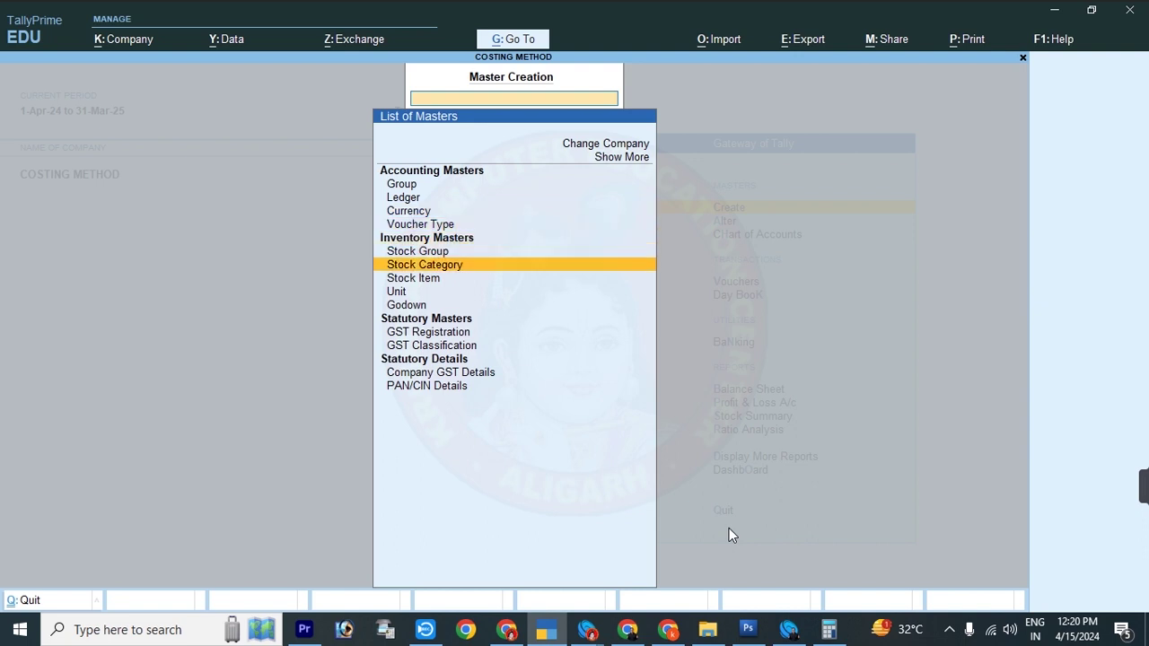
key(Return)
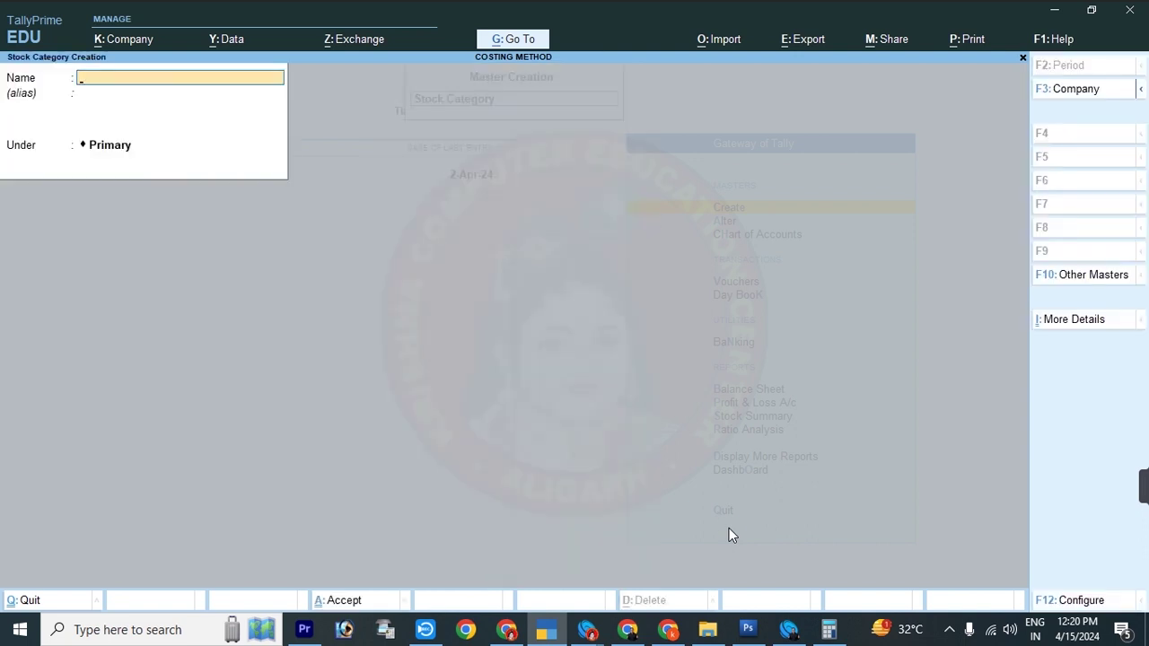
key(Escape)
key(Down)
key(Return)
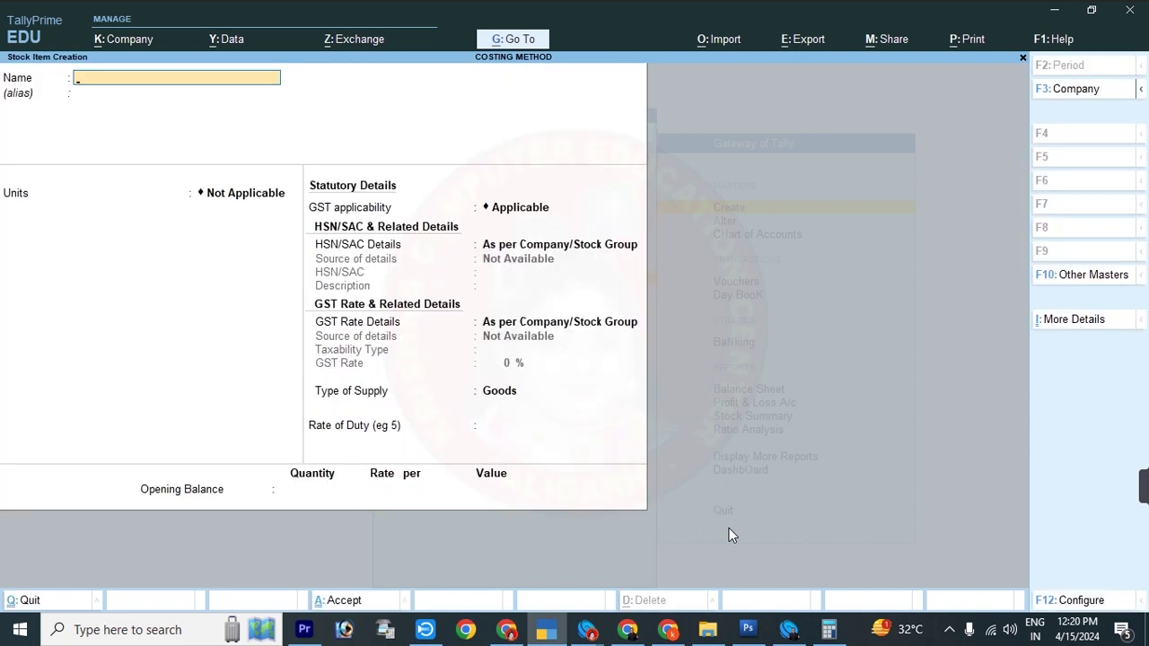
Step: Name the stock item LASI PURCHASE COST ITEM, leave its alias empty and set its unit to P
text(LASI PURCHASE C)
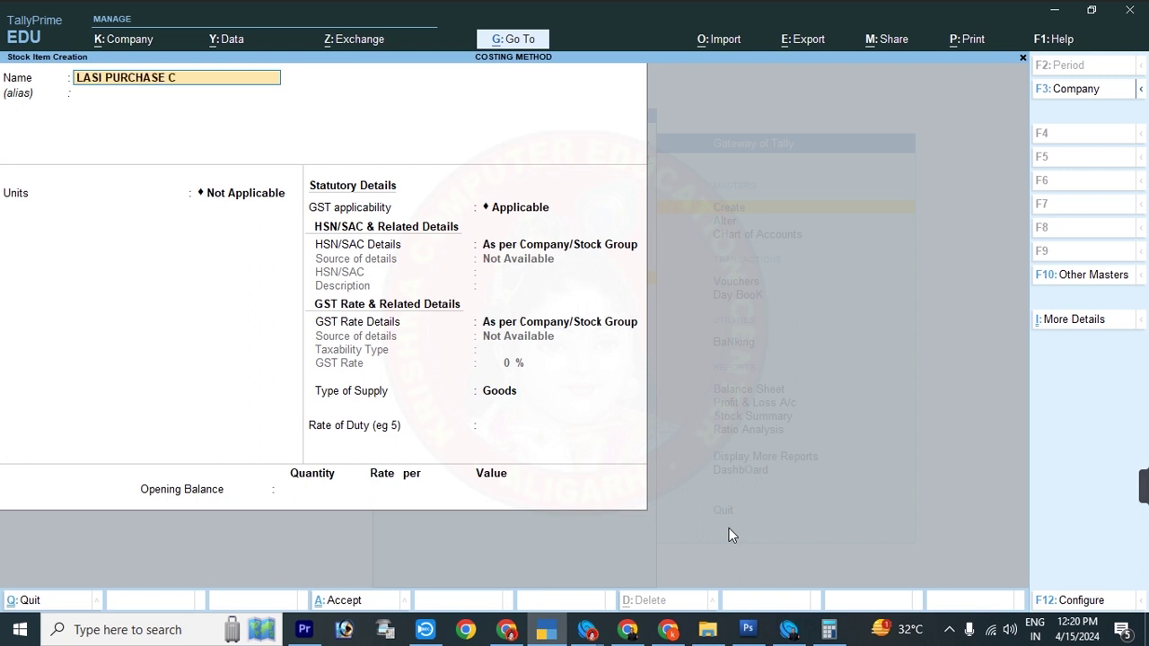
text(OST ITEM)
key(Return)
key(Return)
key(Down)
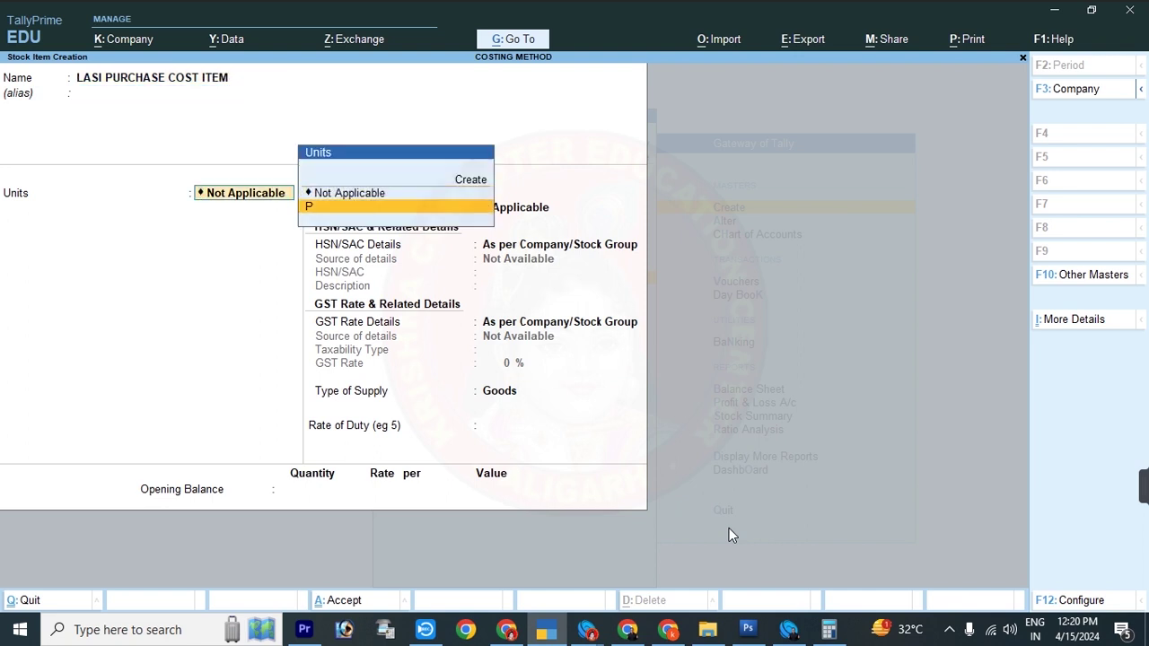
key(Return)
Step: Set the new stock item's costing method to Last Purchase Cost
key(BackSpace)
key(Down)
key(Down)
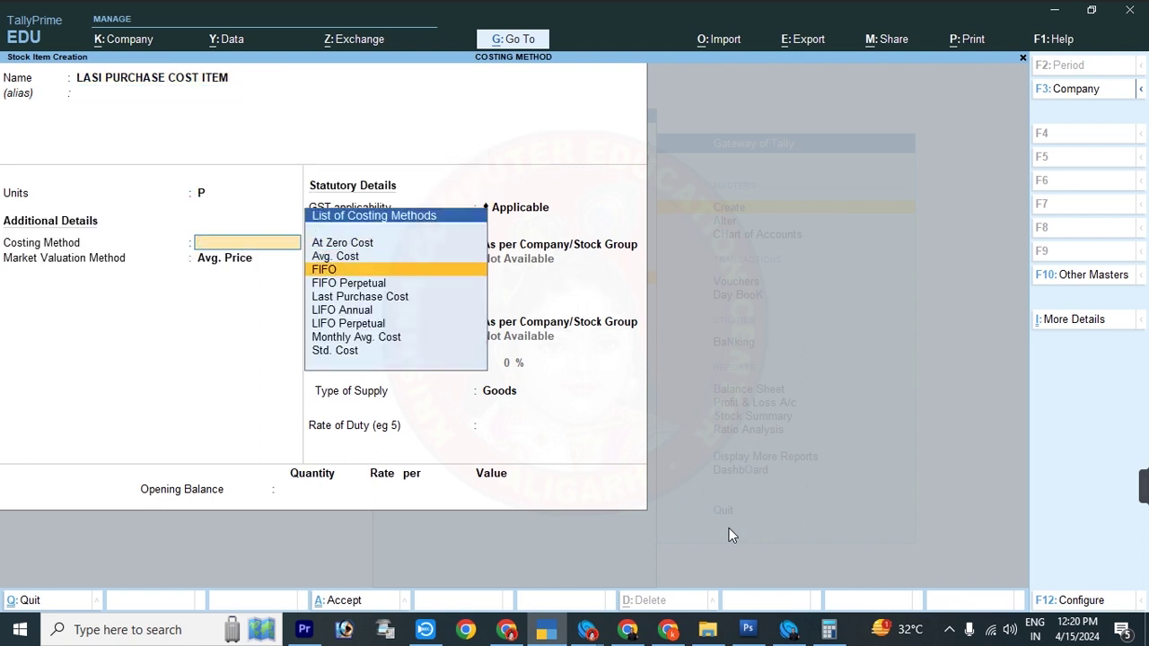
key(Down)
key(Up)
key(Down)
key(Down)
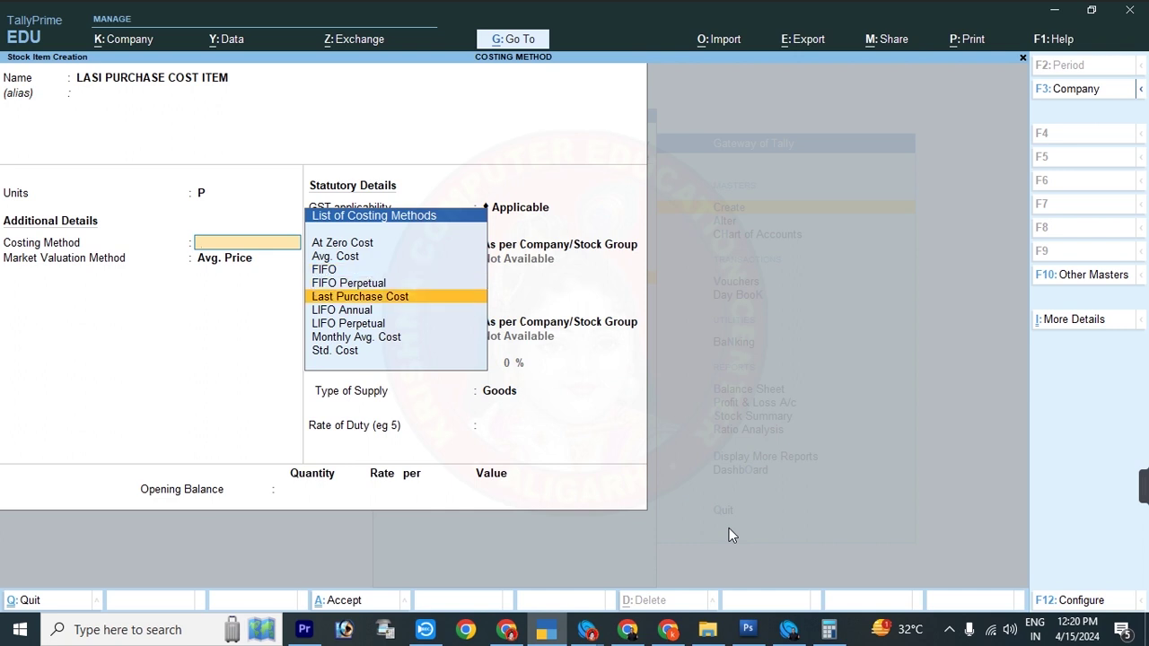
key(Up)
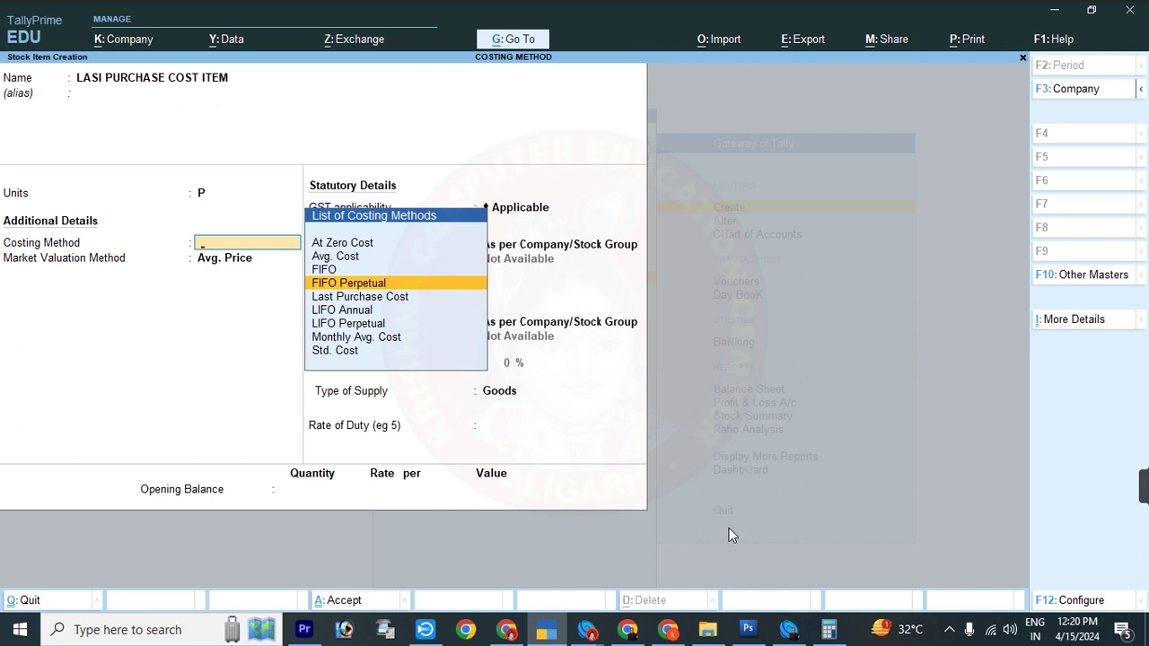
key(Up)
key(Down)
key(Down)
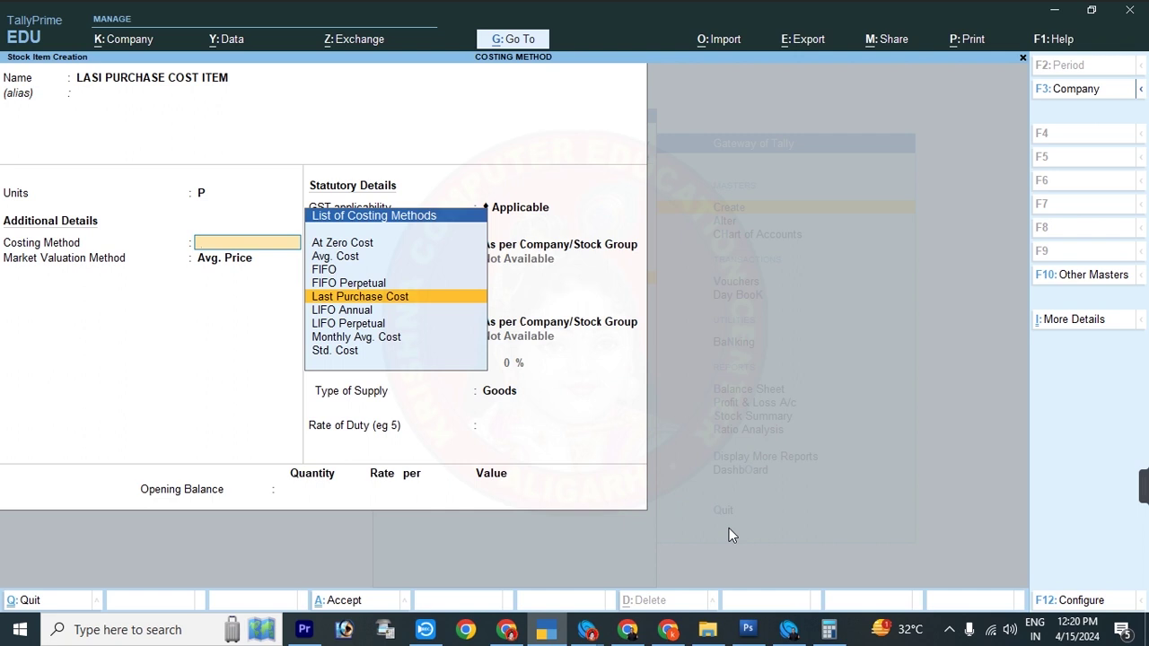
key(Return)
Step: Keep the default valuation and GST details, save the stock item and leave master creation
key(Return)
key(Return)
key(Return)
key(Return)
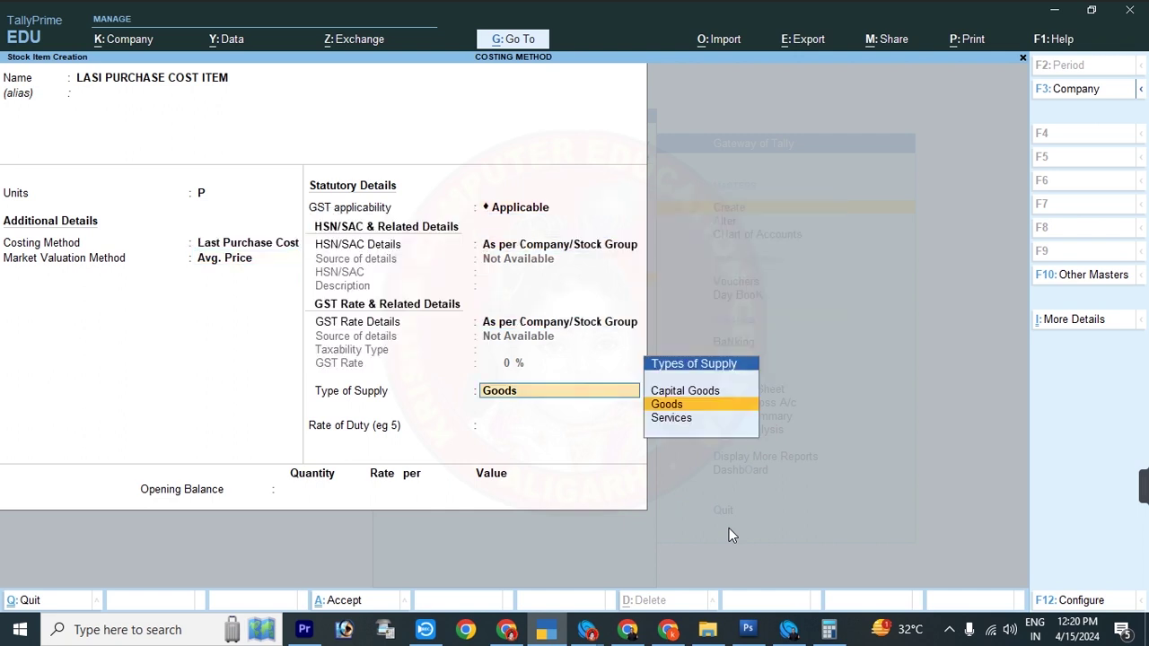
key(ctrl+a)
key(Escape)
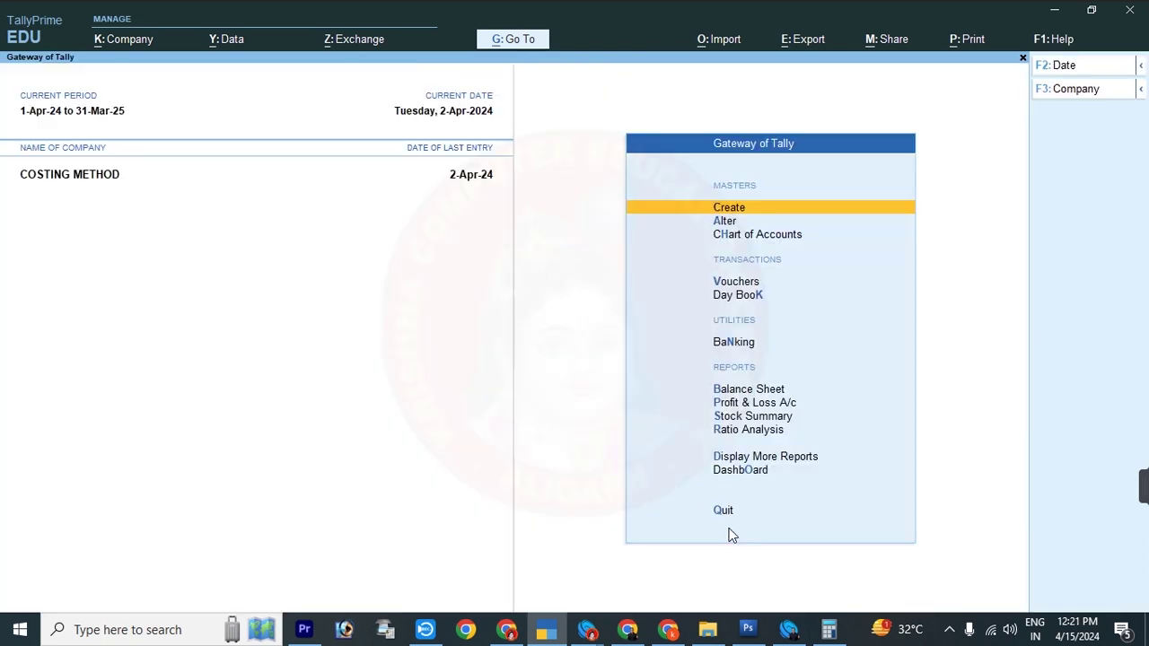
key(Escape)
key(Escape)
Step: Start a purchase voucher for the creditor's ledger and leave the supplier invoice and receipt details blank
key(v)
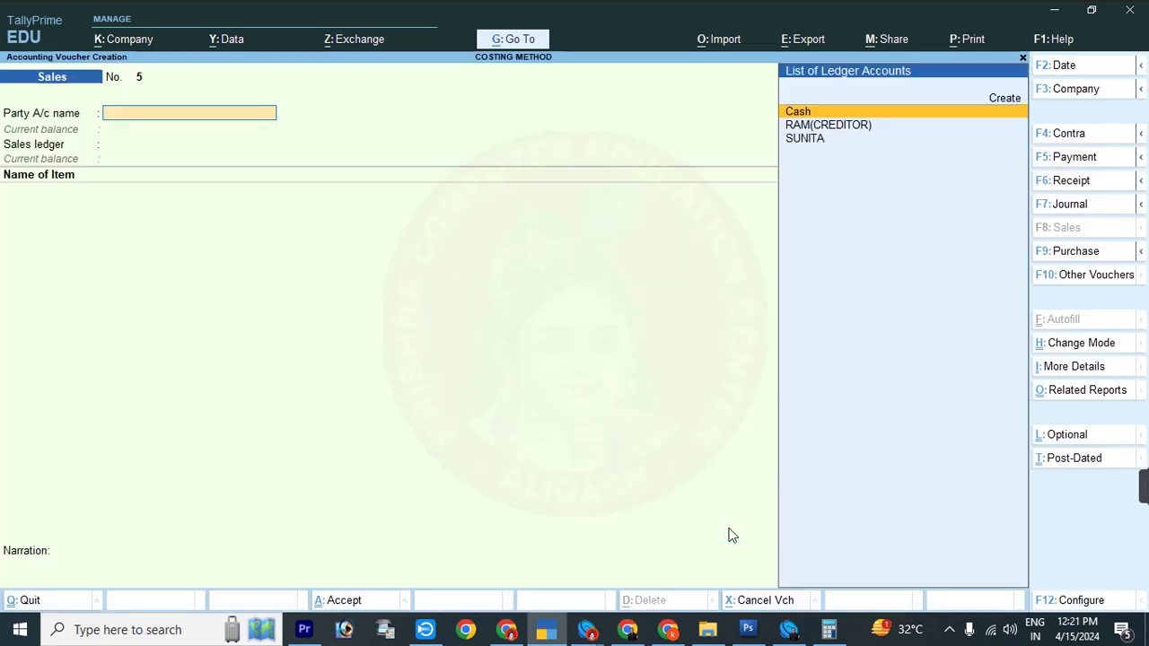
key(F9)
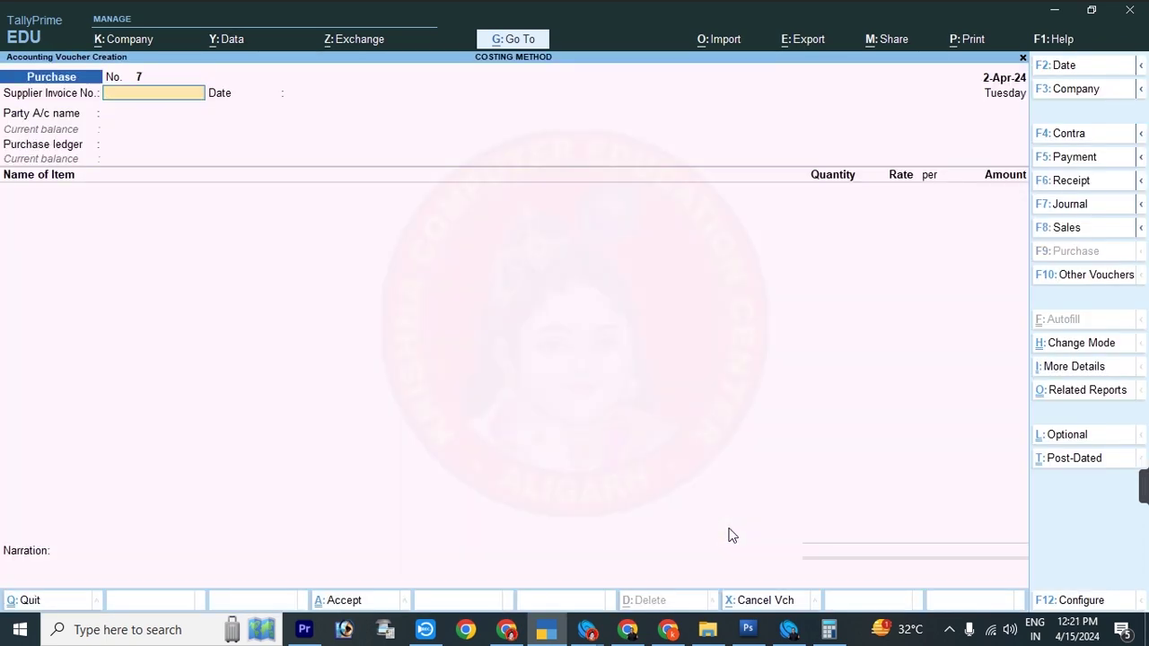
key(Return)
key(Return)
key(Down)
key(Return)
key(Return)
key(Return)
key(Return)
key(Return)
key(Return)
key(Return)
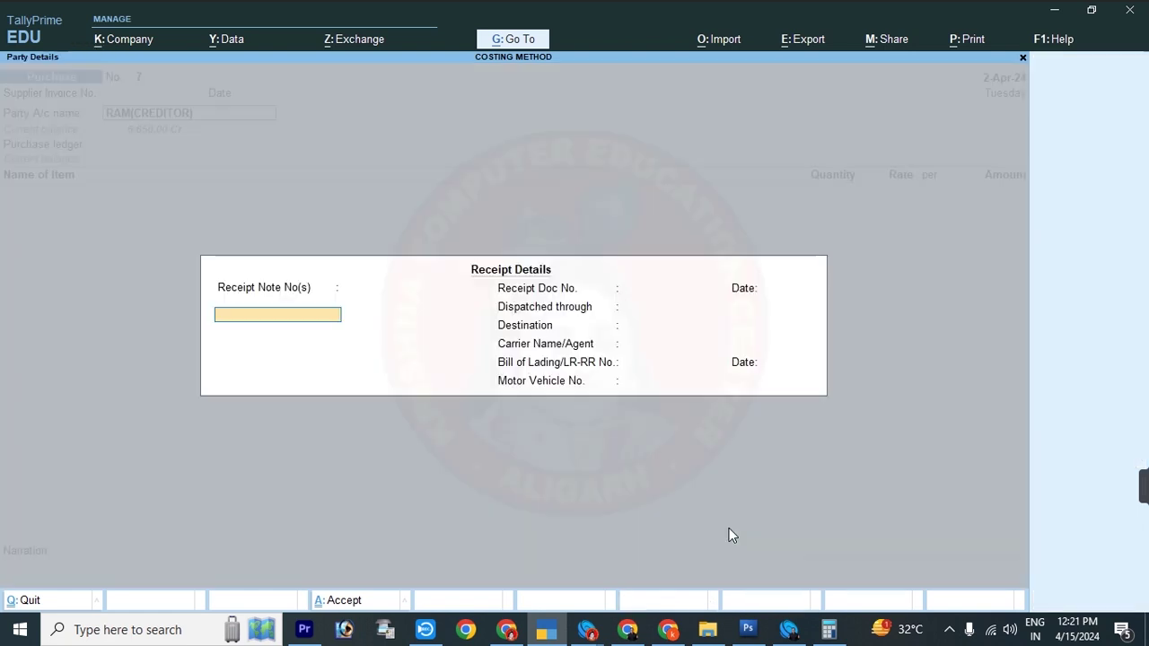
key(Return)
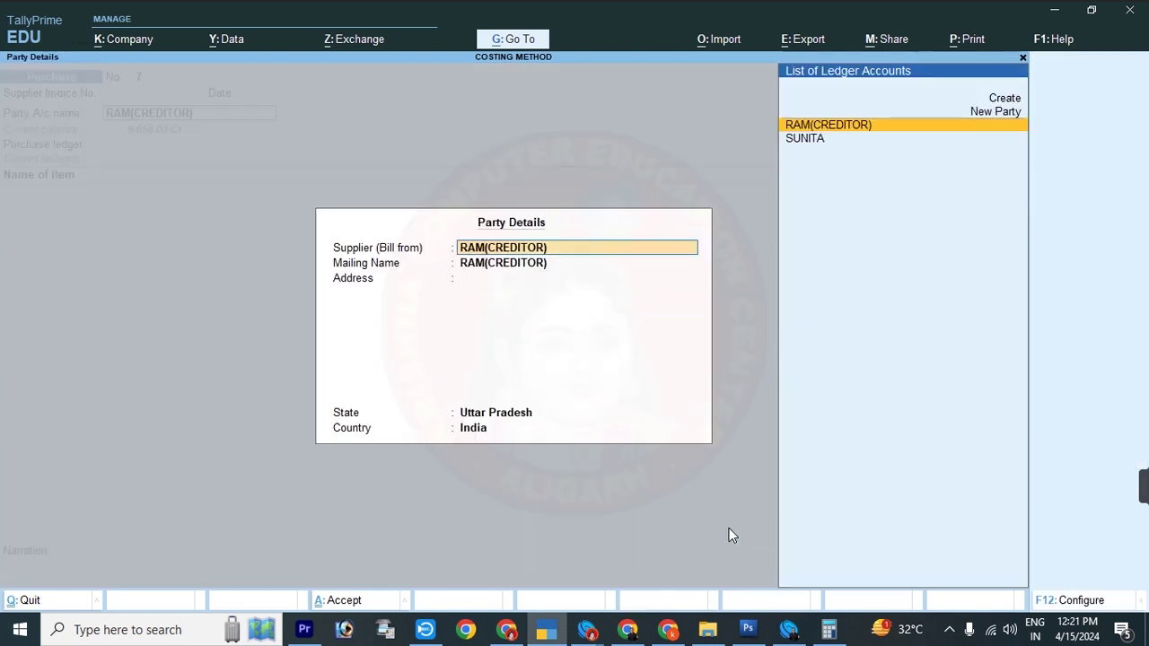
Step: Accept the supplier's party details and choose PURCHASE as the purchase ledger
key(Return)
key(Return)
key(Return)
key(Return)
key(Return)
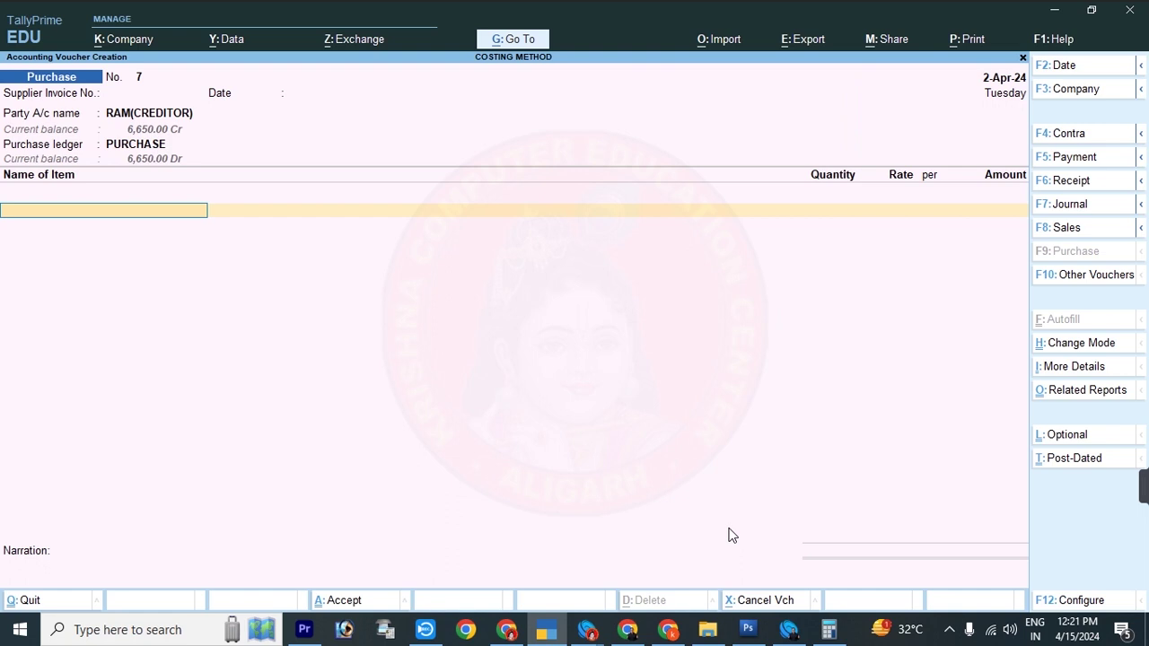
Step: Enter LASI PURCHASE COST ITEM in the purchase voucher with a quantity of 10 P at a rate of 100
key(Down)
key(Down)
key(Down)
key(Up)
key(Down)
key(Down)
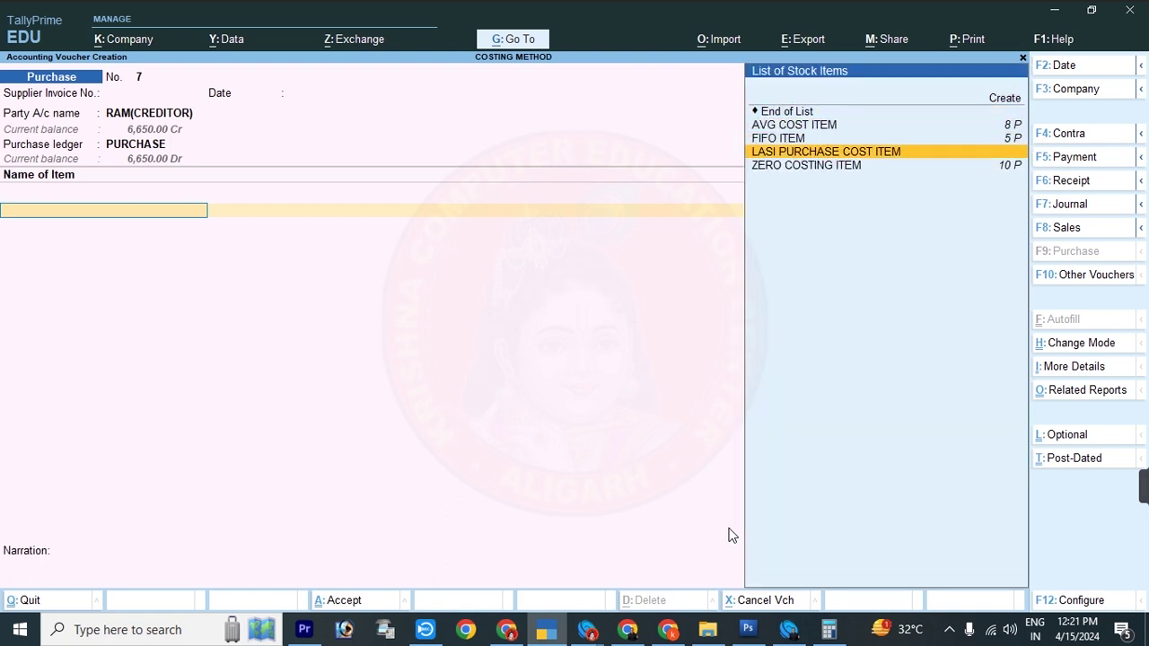
key(Down)
key(Up)
key(Return)
text(1)
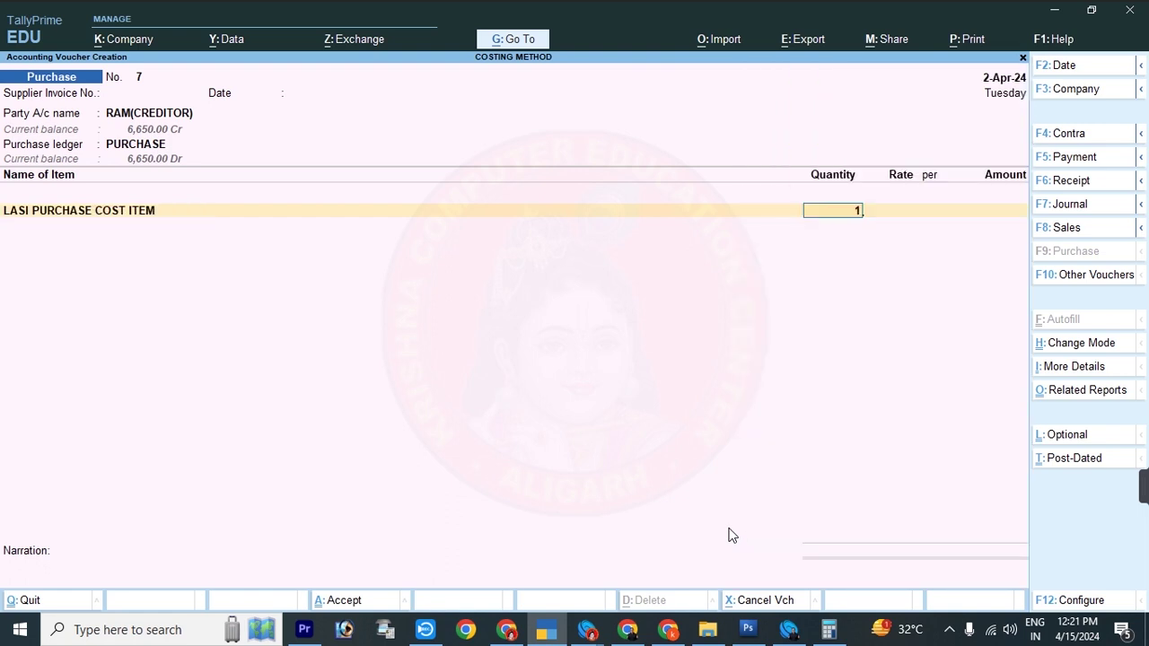
text(0)
key(Return)
text(100)
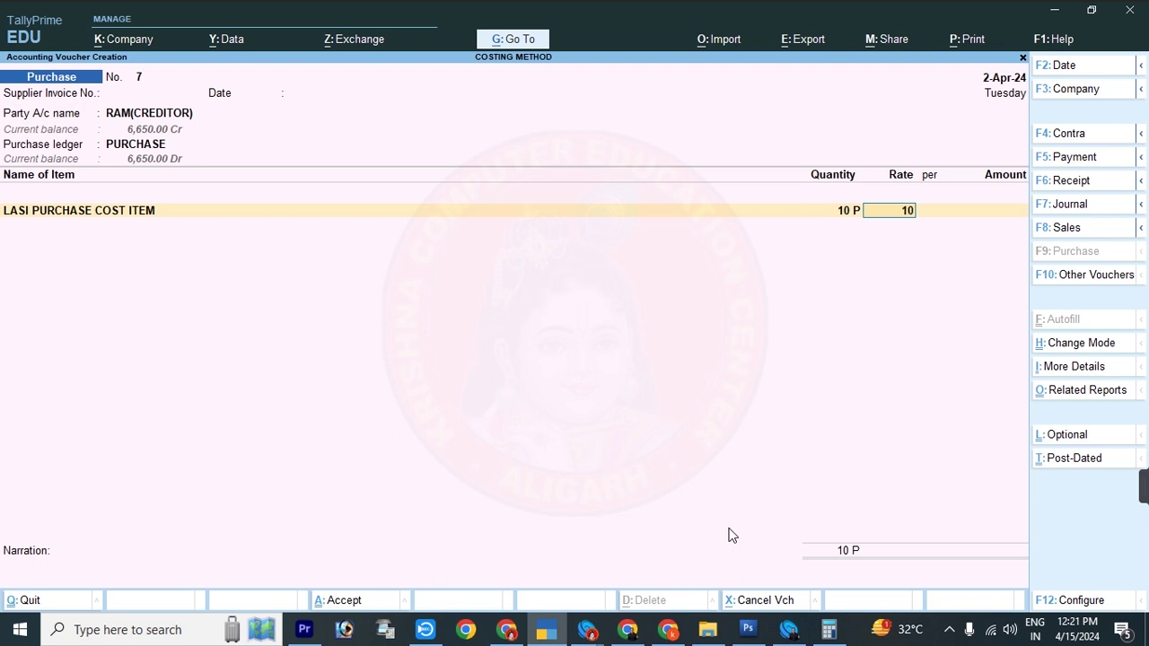
key(Return)
key(Return)
key(Return)
Step: End the item list, accept the default bill details, leave the narration empty and save the purchase voucher
key(Return)
key(Return)
key(Return)
key(Return)
key(Return)
key(Return)
key(Return)
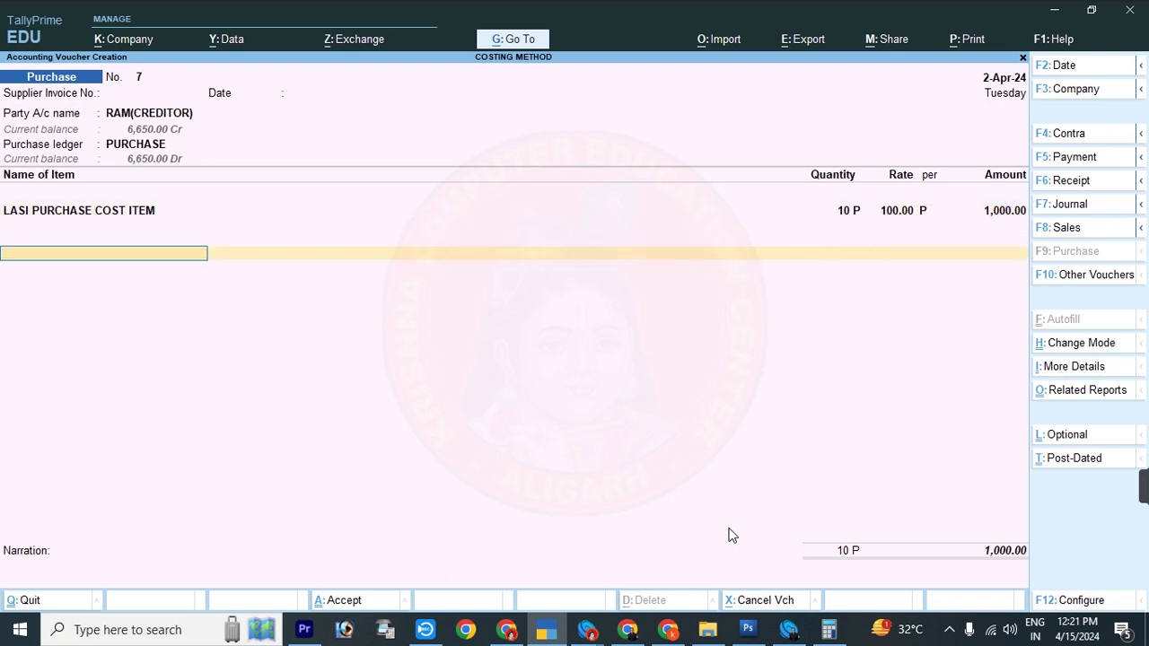
key(Return)
key(Return)
key(Return)
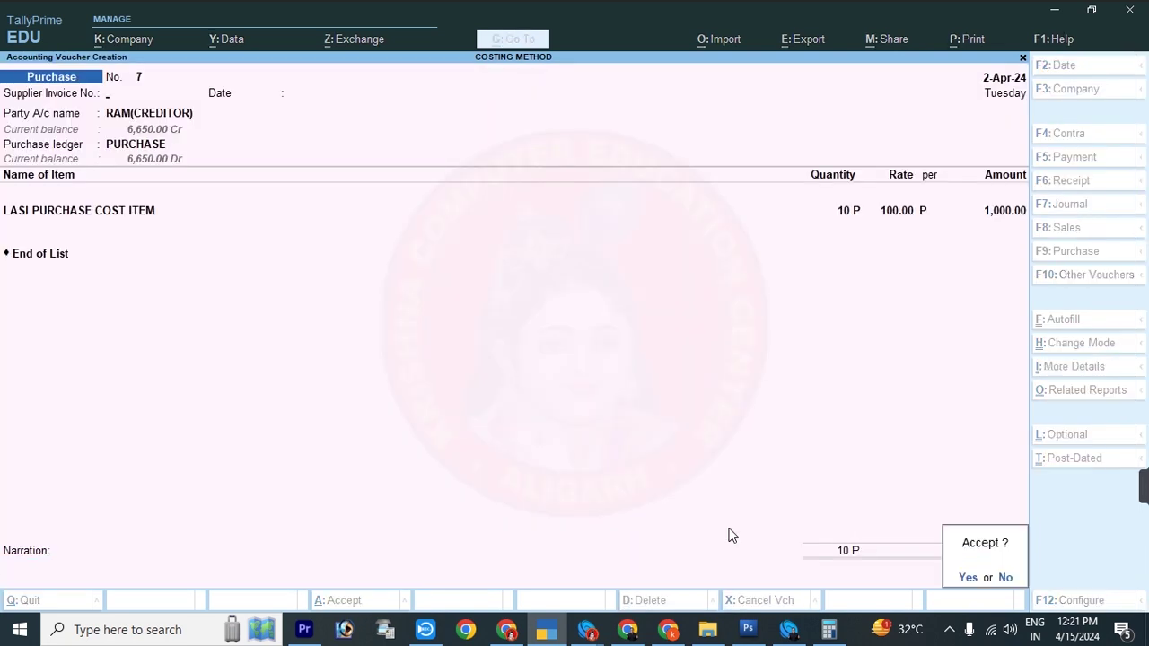
key(Return)
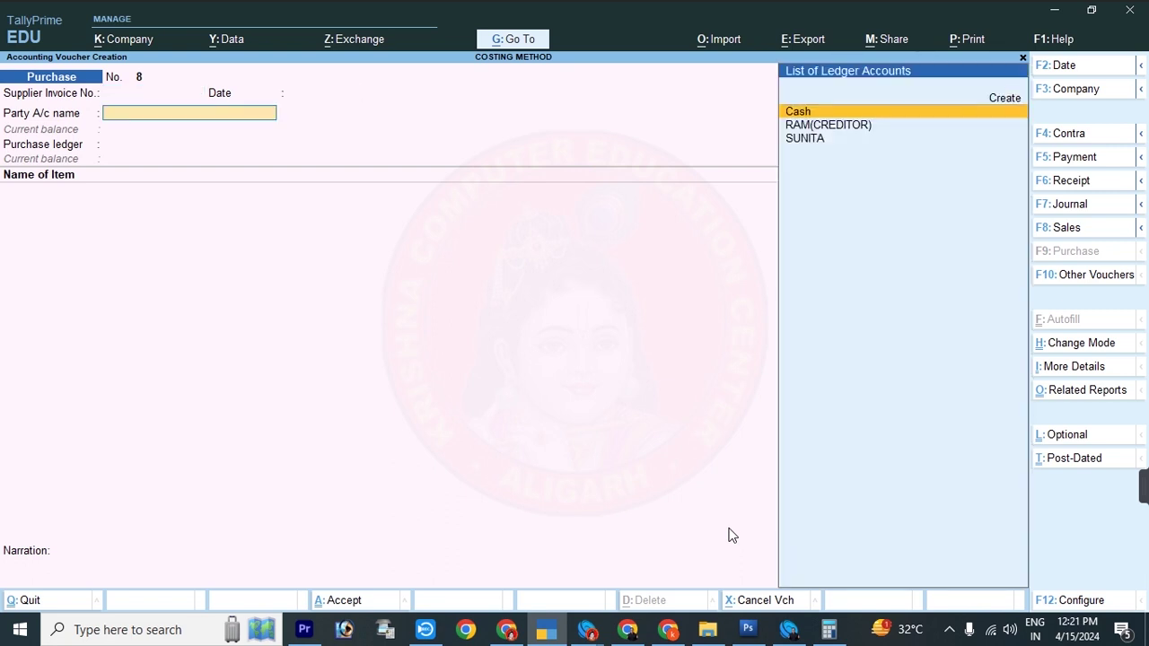
Step: Start a second purchase voucher for the same creditor's ledger, leaving the receipt details blank
key(Down)
key(Return)
key(Return)
key(Return)
key(Return)
key(Return)
key(Return)
key(Return)
key(Return)
key(Return)
key(Return)
key(Return)
key(Return)
key(Return)
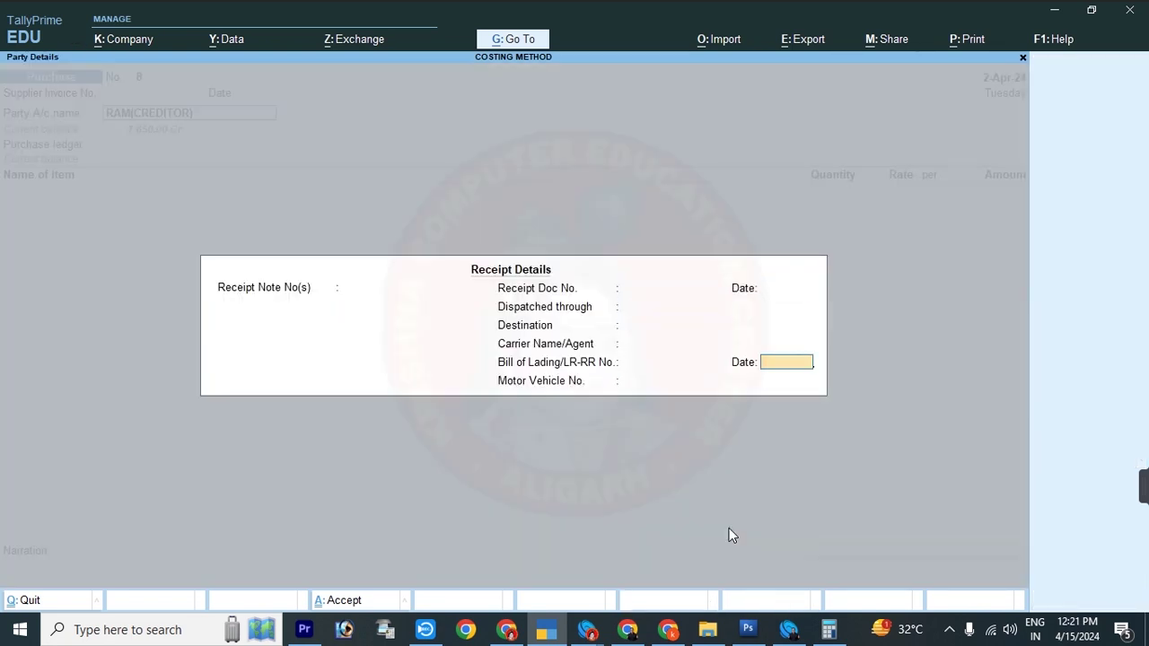
Step: Accept the supplier's details and choose PURCHASE as the ledger for the second purchase voucher
key(Return)
key(Return)
key(Return)
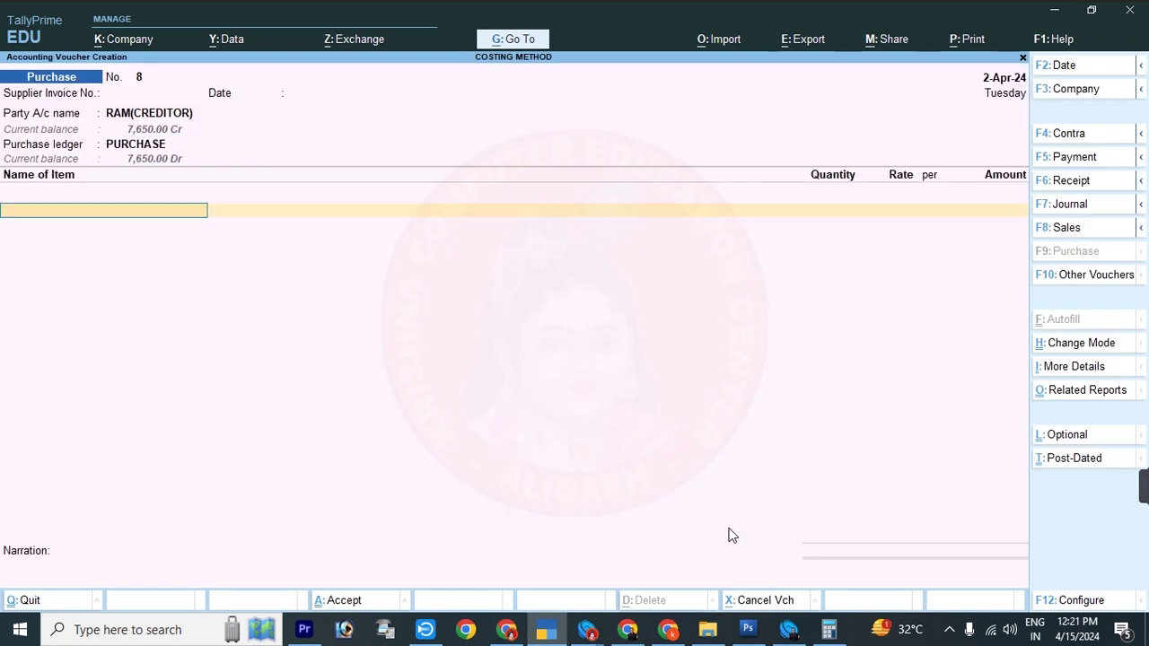
Step: Enter LASI PURCHASE COST ITEM in the second purchase voucher with a quantity of 10 P at a rate of 120
key(Down)
key(Down)
key(Down)
key(Down)
key(Return)
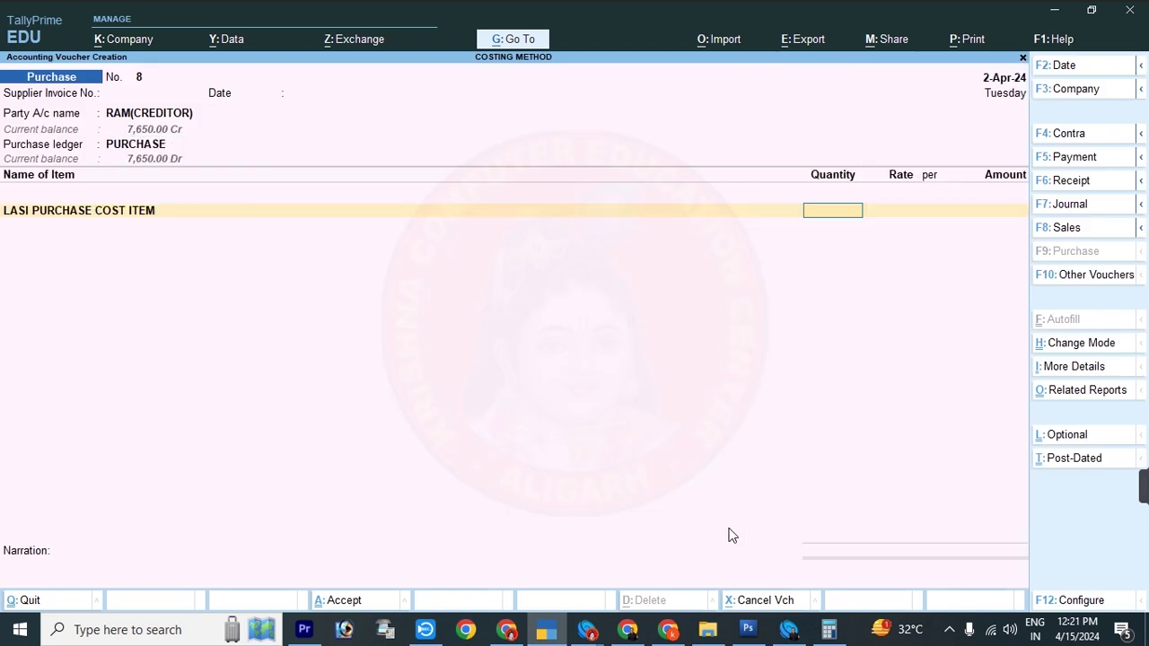
text(10)
key(Return)
text(120)
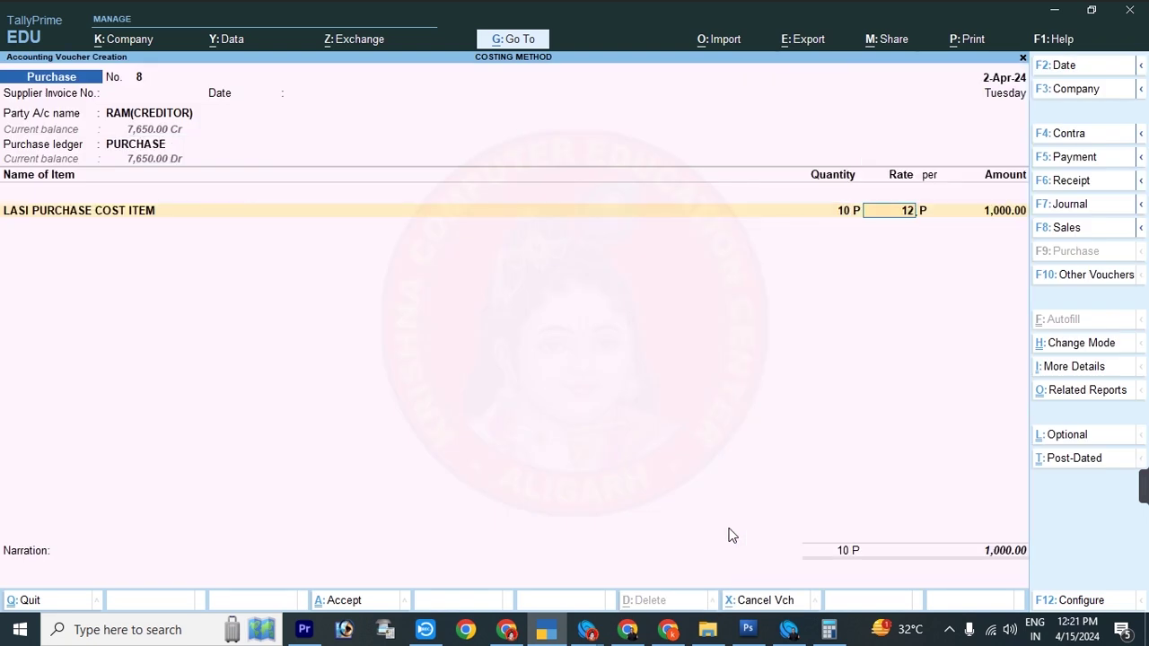
key(Return)
key(Return)
key(Return)
Step: Finish the item line, accept the default bill reference, leave the narration blank and save the second purchase voucher
key(Return)
key(Return)
key(Return)
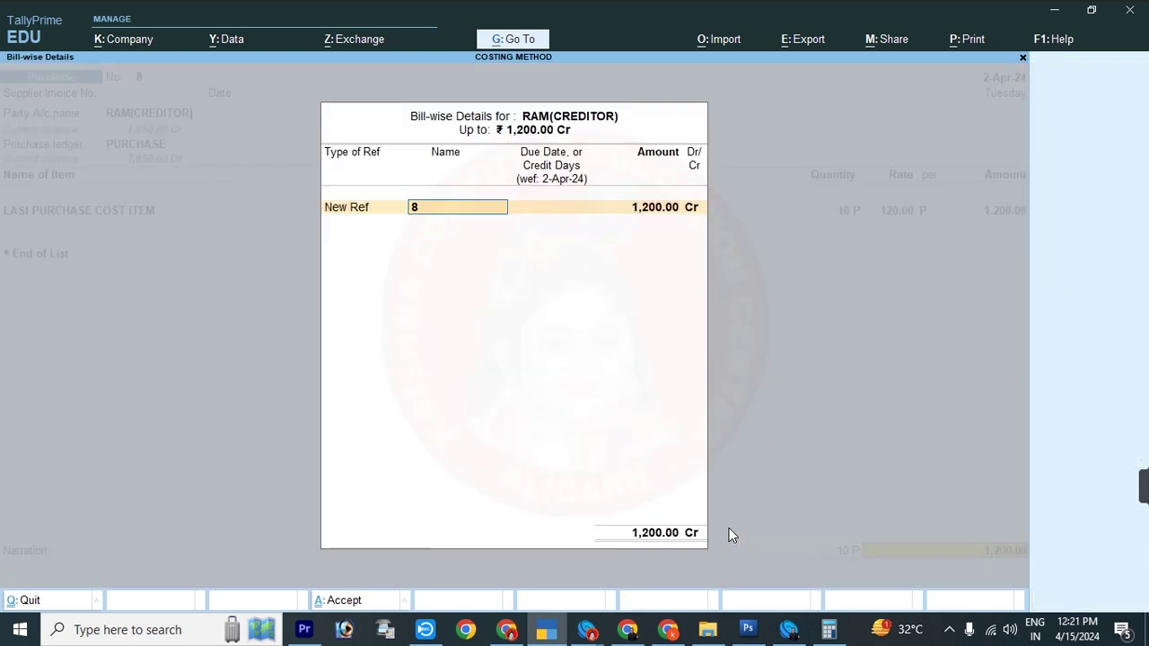
key(Return)
key(Return)
key(Return)
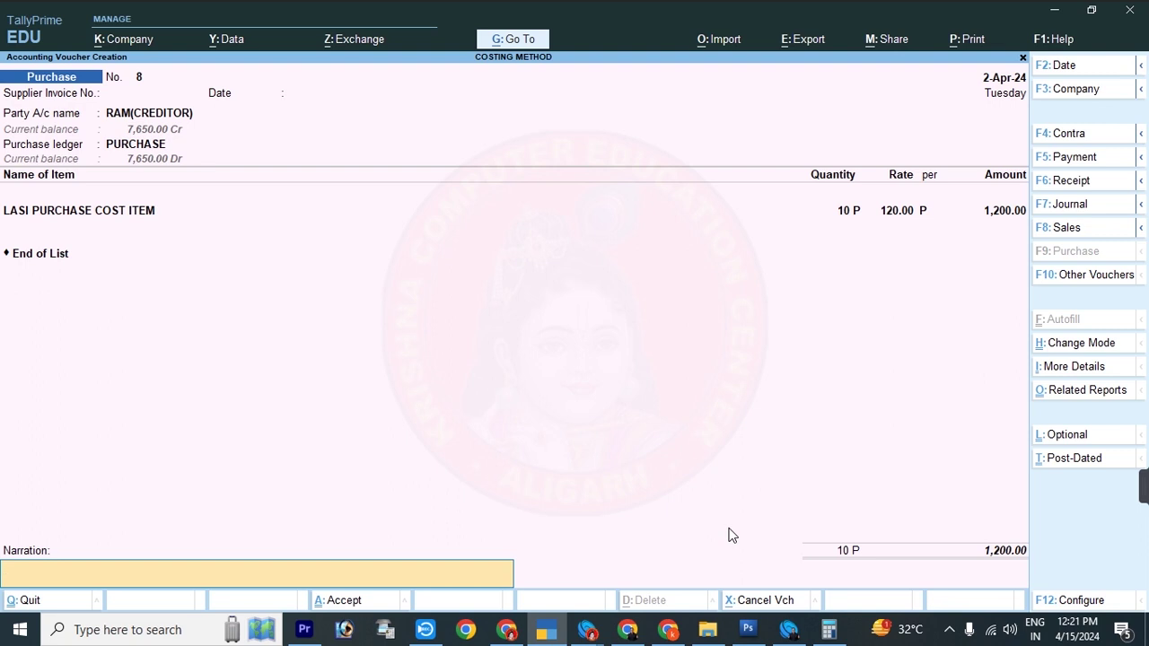
key(Return)
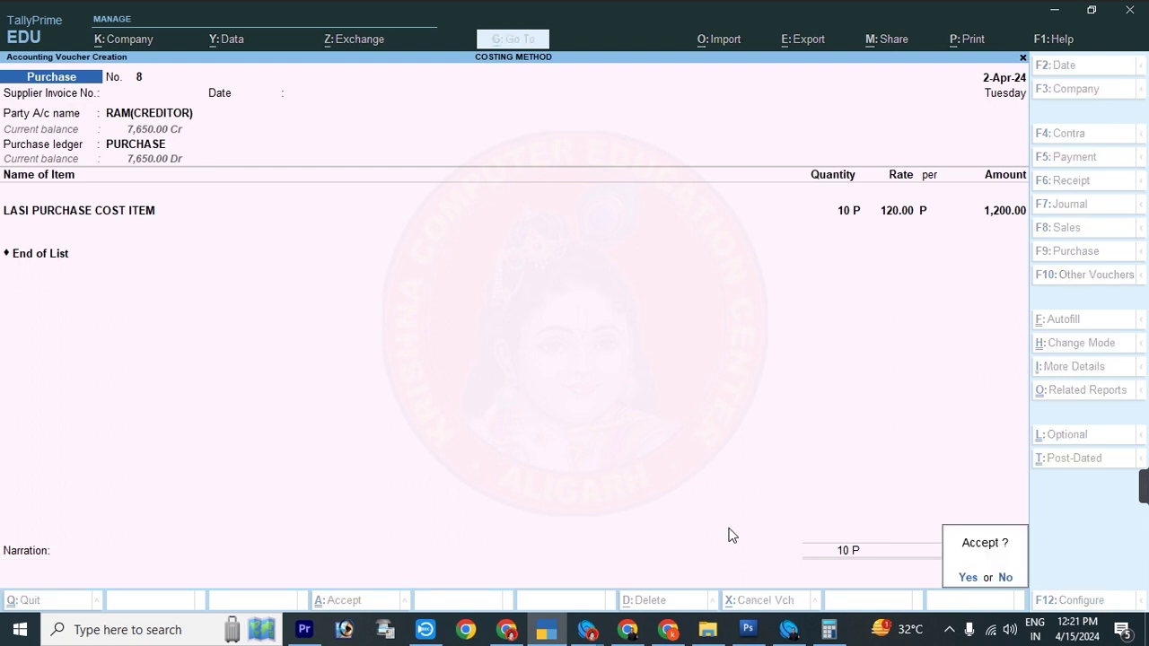
key(y)
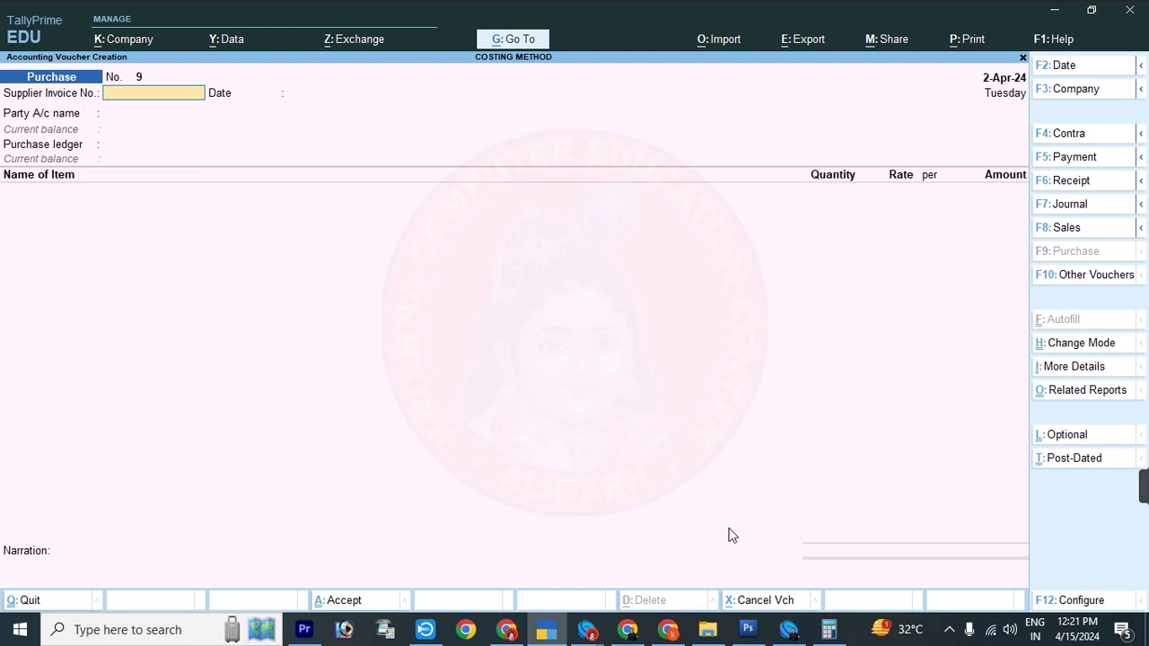
Step: Leave voucher creation and open the Stock Summary report
key(Escape)
key(y)
key(Down)
key(Down)
key(Down)
key(Down)
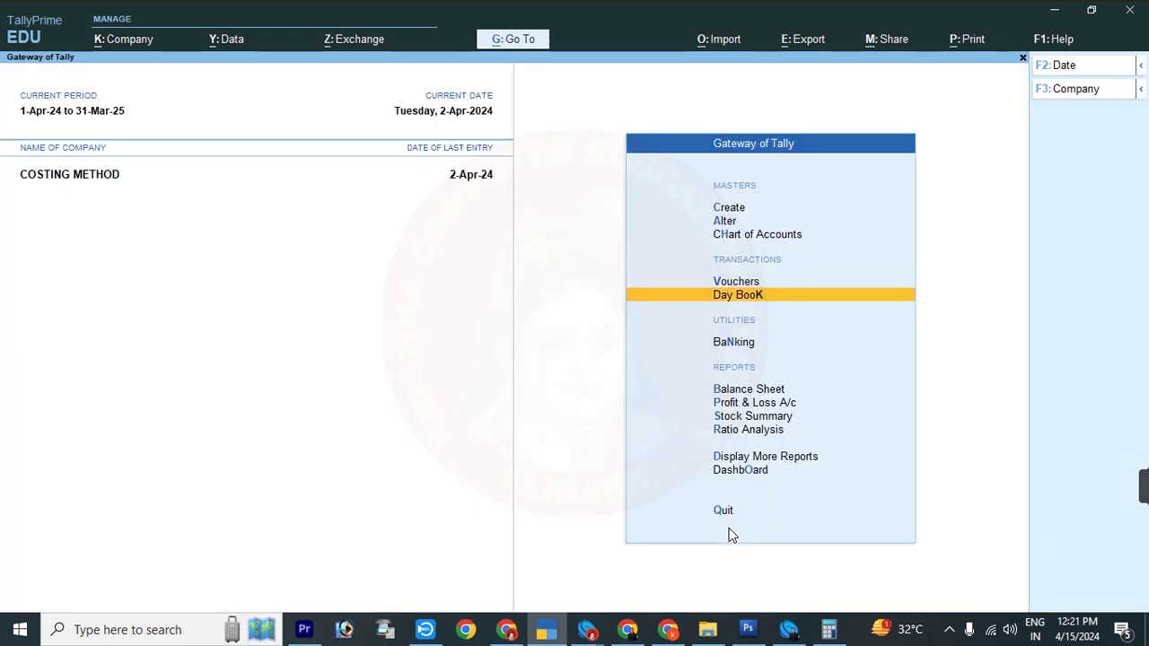
key(Down)
key(Return)
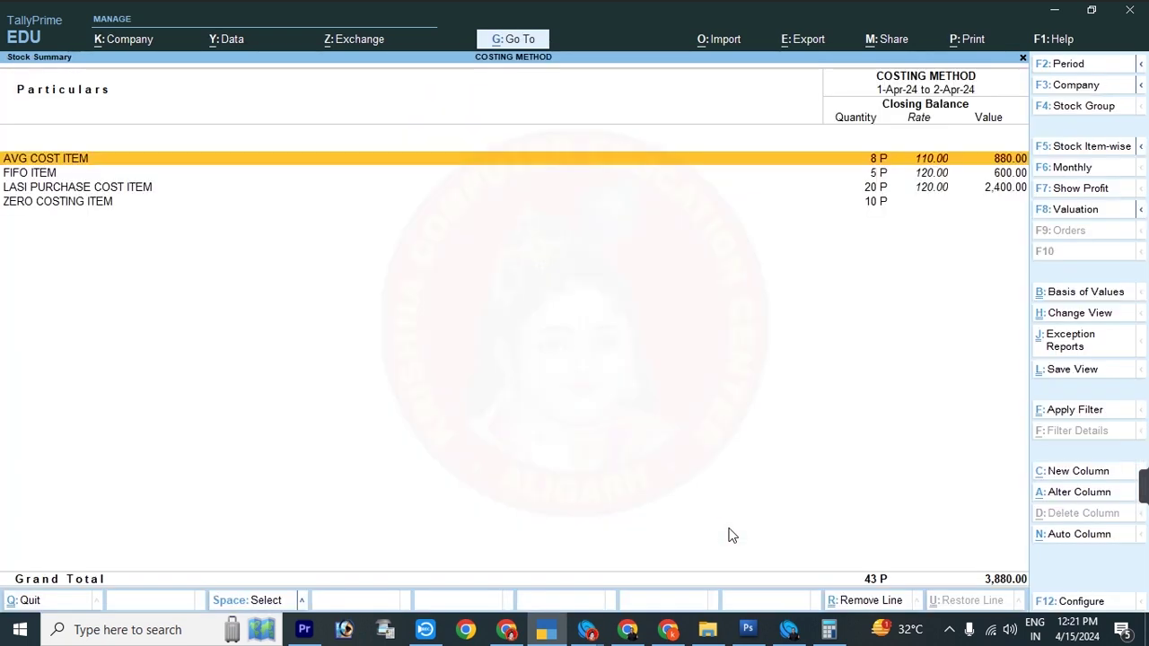
Step: Open the April vouchers of LASI PURCHASE COST ITEM, check the closing rate and value, and return to the Gateway of Tally
key(Down)
key(Down)
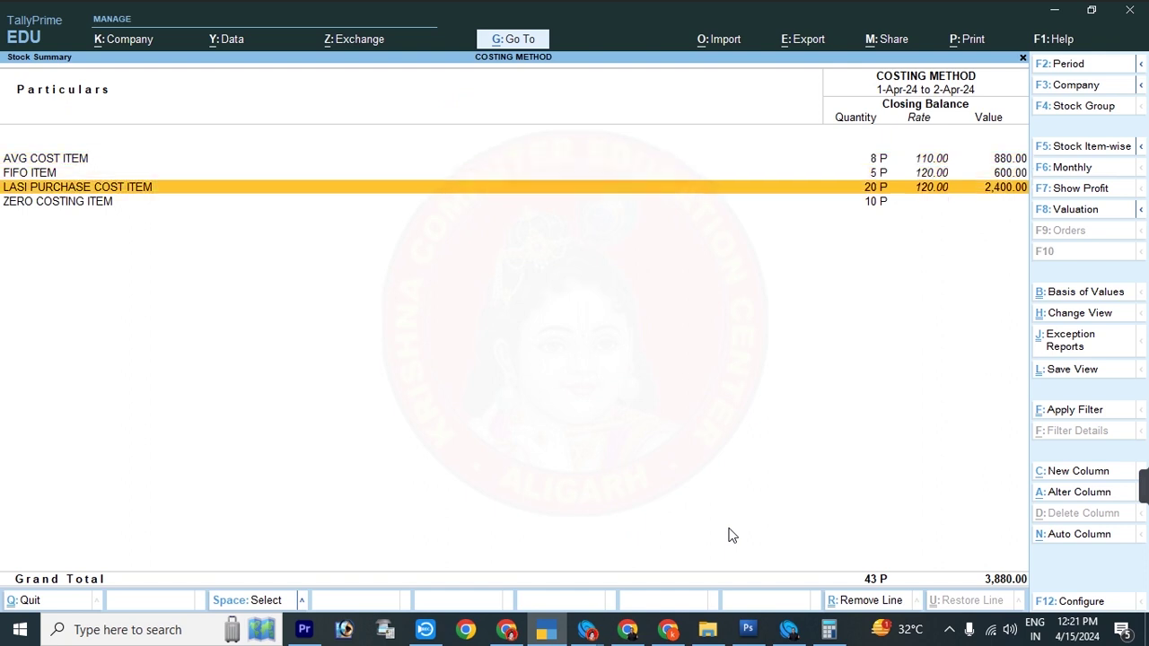
key(Return)
key(Return)
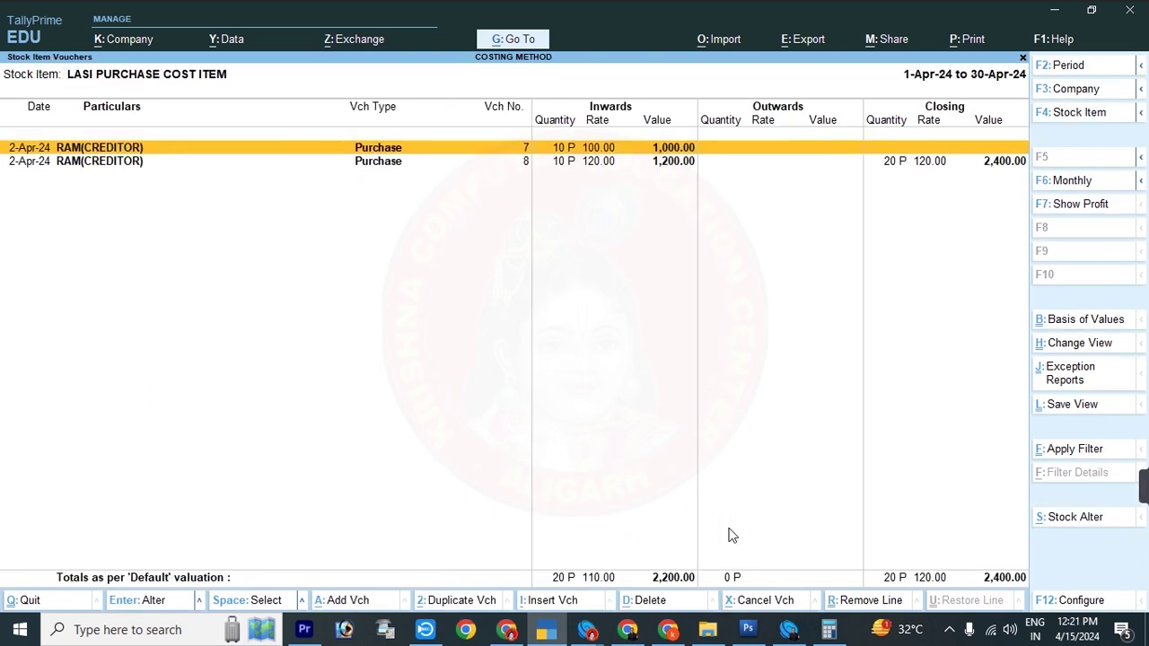
key(Down)
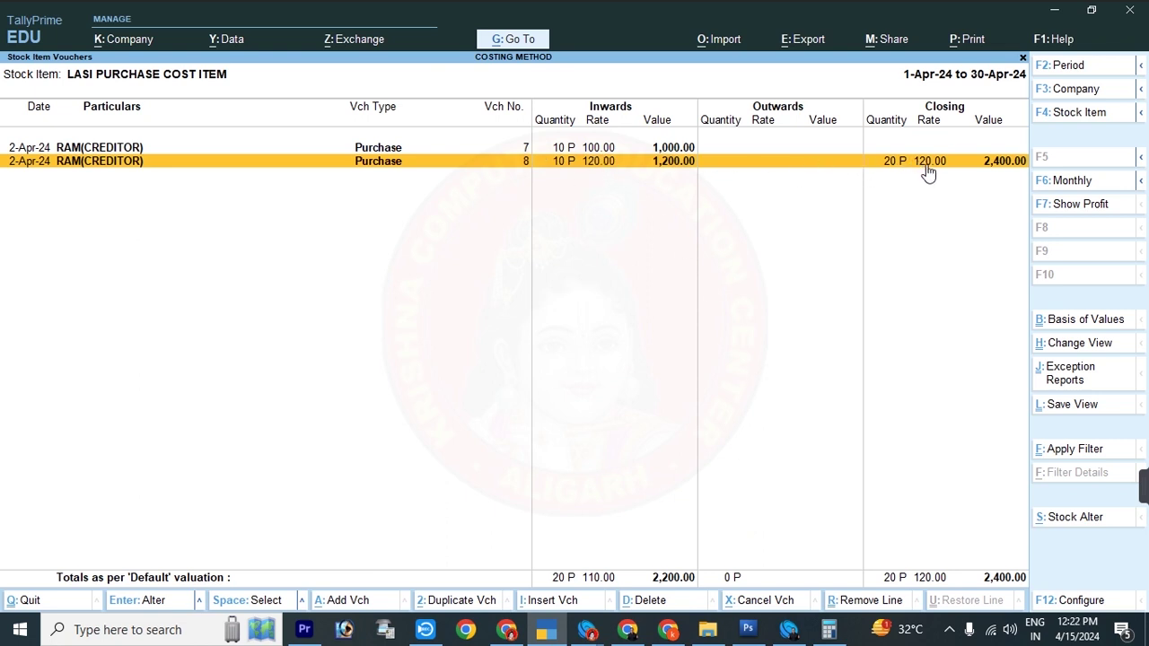
key(Escape)
key(Escape)
key(Escape)
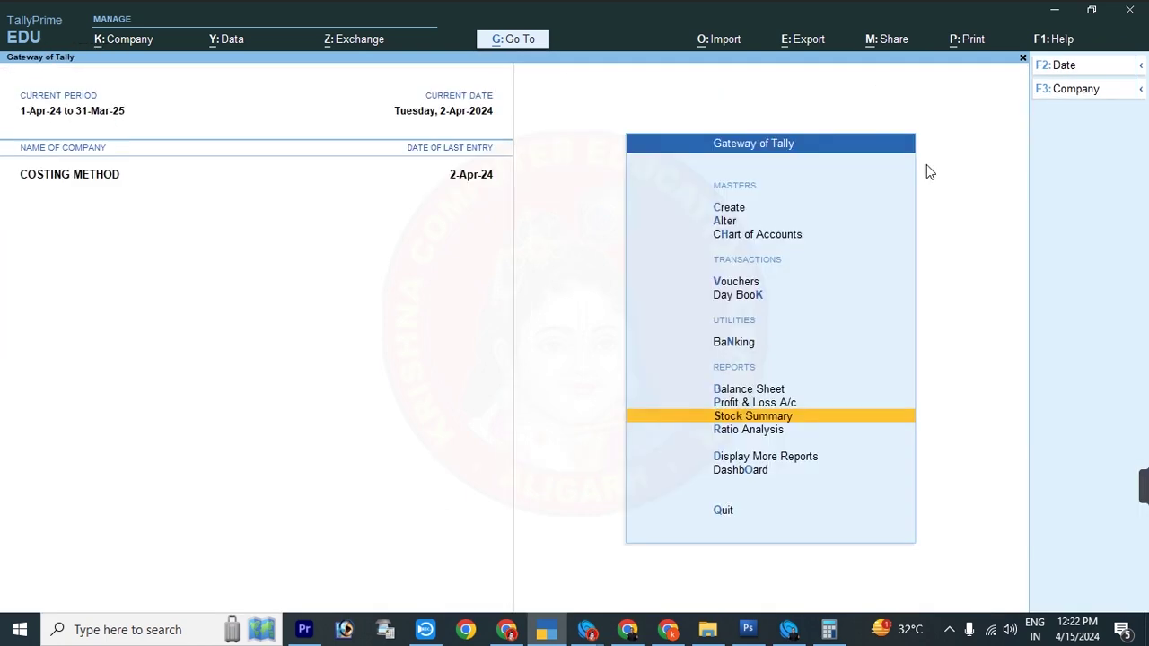
Step: Start a third purchase voucher with the supplier invoice number blank and the creditor's ledger as the party account
key(Up)
key(Up)
key(Up)
key(Up)
key(Up)
key(Return)
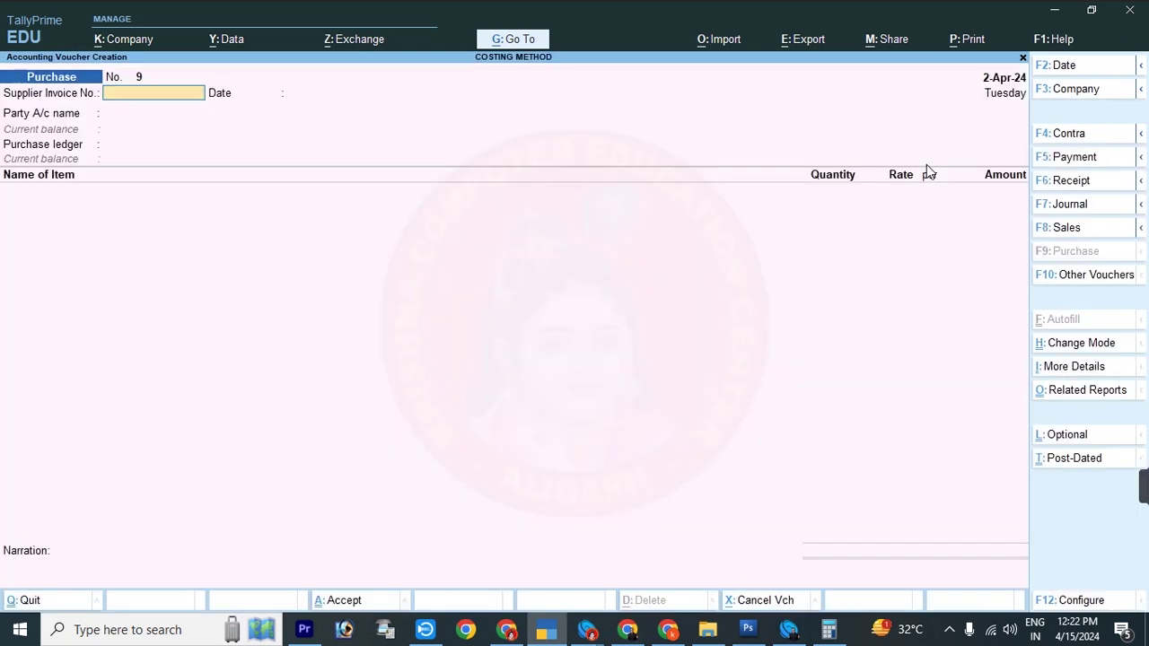
key(Return)
key(Return)
key(Down)
key(Return)
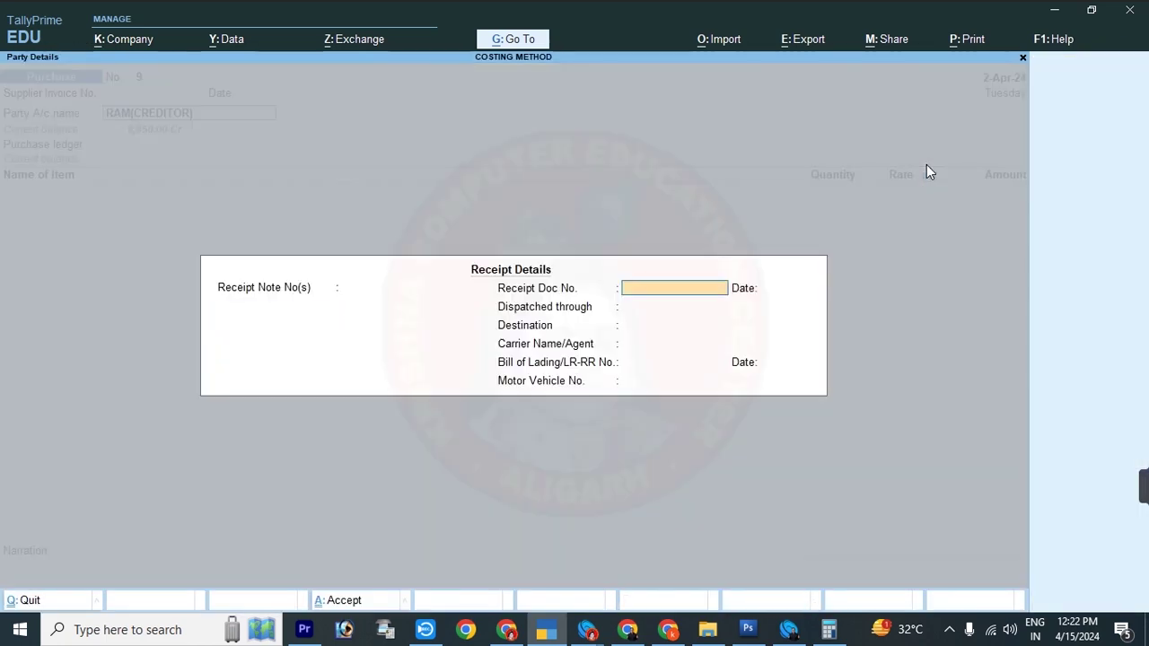
Step: Leave the receipt details blank, accept the supplier's details and choose PURCHASE as the ledger for the third voucher
key(Return)
key(Return)
key(Return)
key(Return)
key(Return)
key(Return)
key(Return)
key(Return)
key(Return)
key(Return)
key(Return)
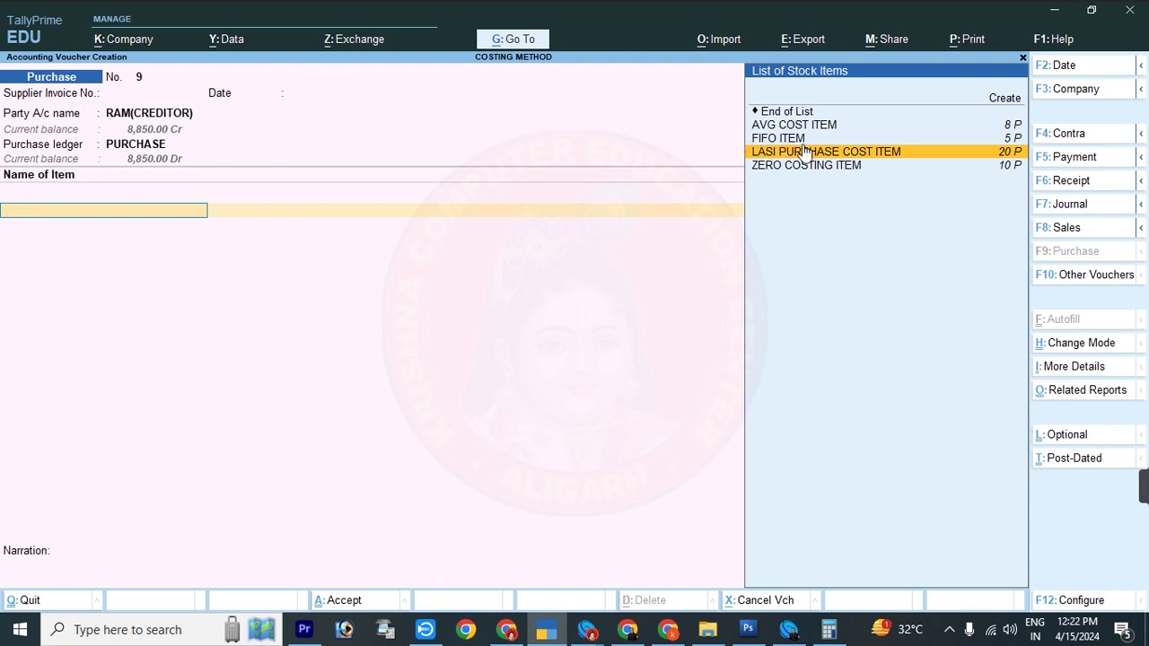
Step: Rename the stock item LASI PURCHASE COST ITEM as LAST PURCHASE COST ITEM from within the voucher and save its other details unchanged
key(Return)
key(BackSpace)
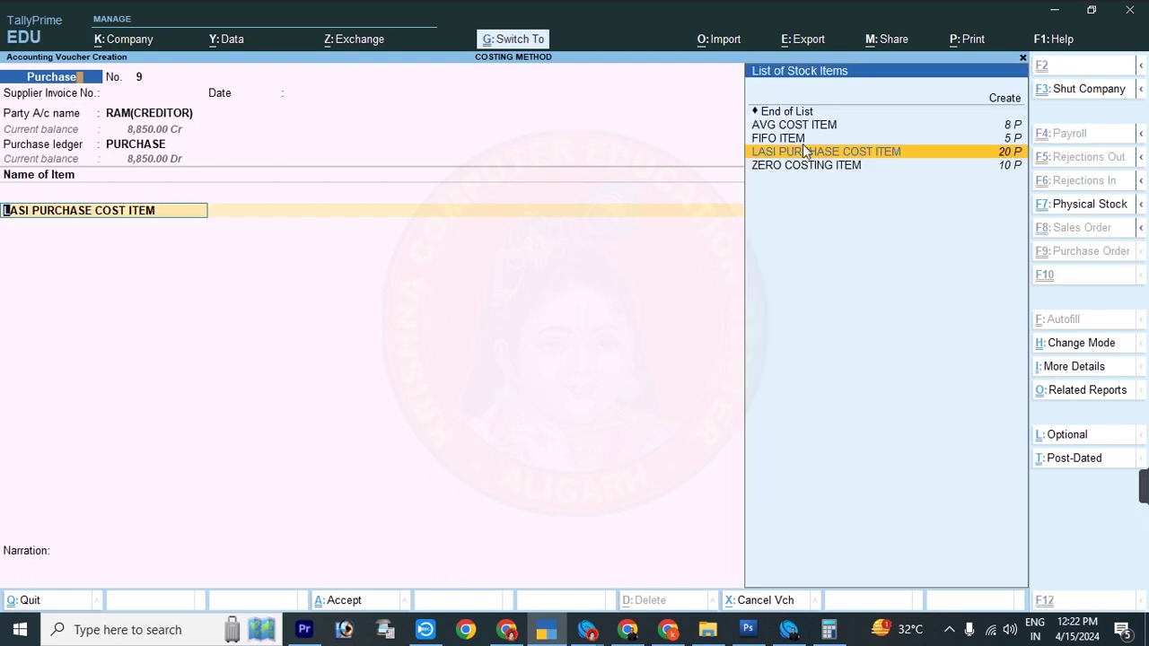
key(ctrl+Return)
text(LA)
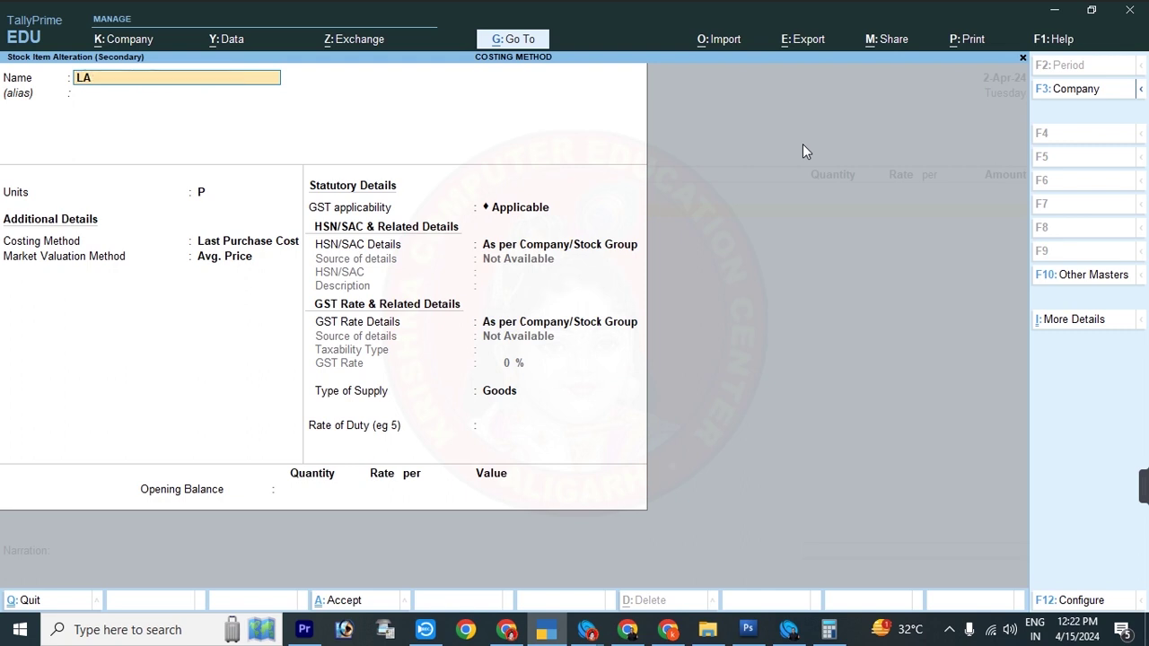
text(ST PURCHASE COST ITEM)
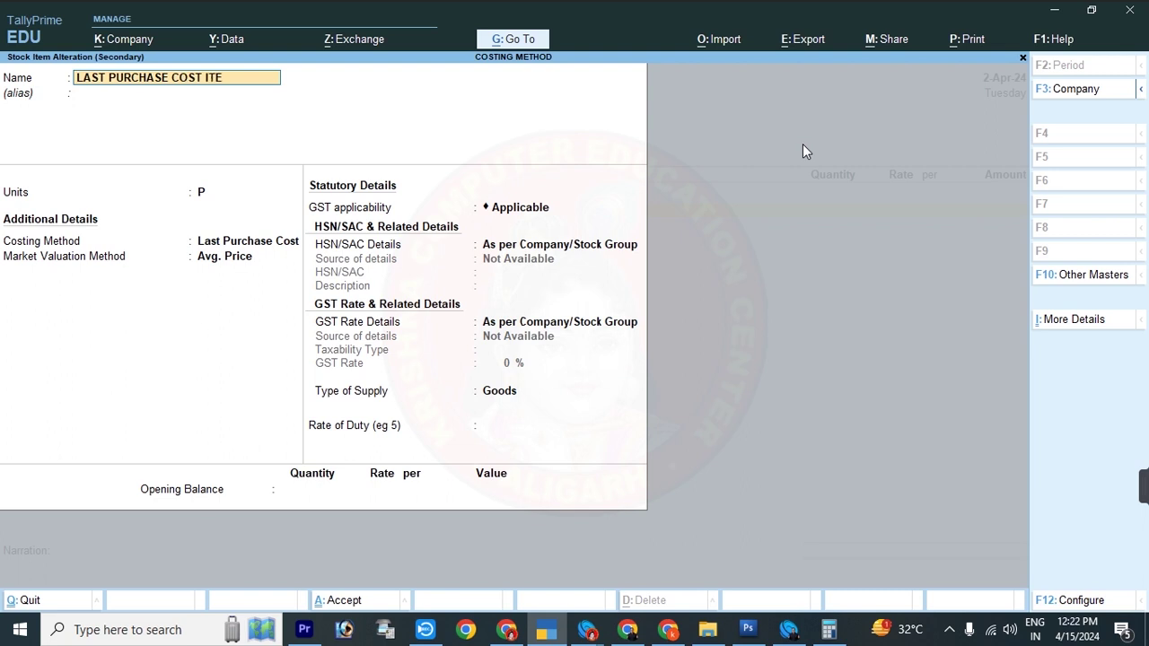
key(Return)
key(Return)
key(Return)
key(Return)
key(Return)
key(Return)
key(Return)
key(Return)
key(Return)
key(Return)
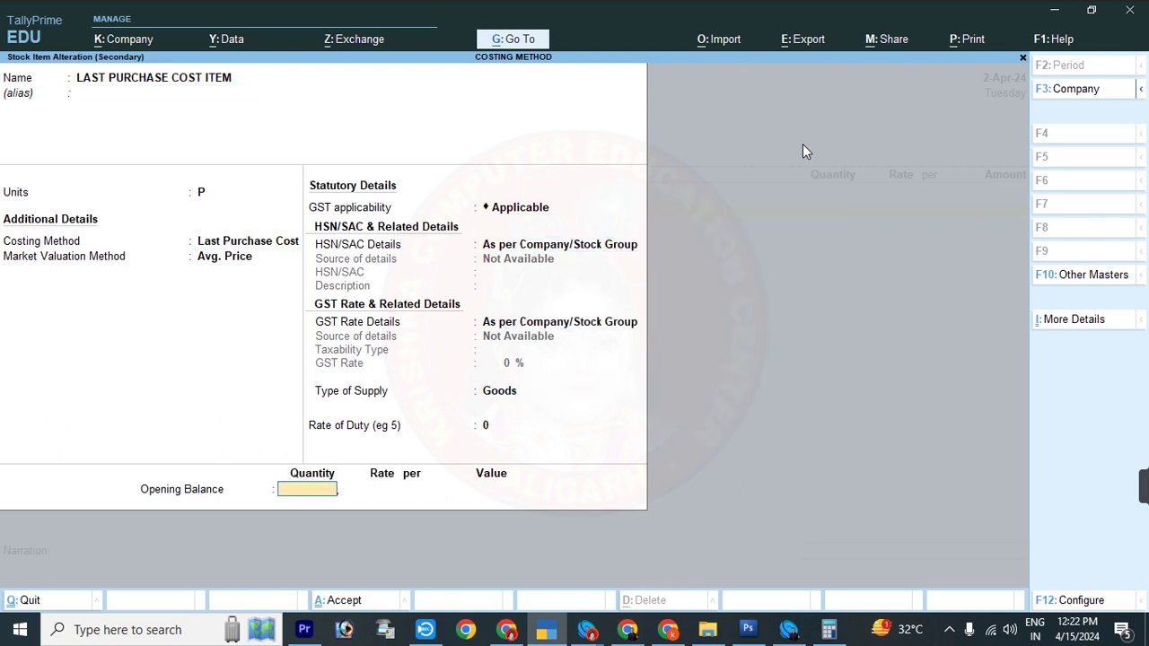
key(Return)
Step: Enter a quantity of 10 P at a rate of 150 for LAST PURCHASE COST ITEM, save the voucher and leave voucher creation
text(10)
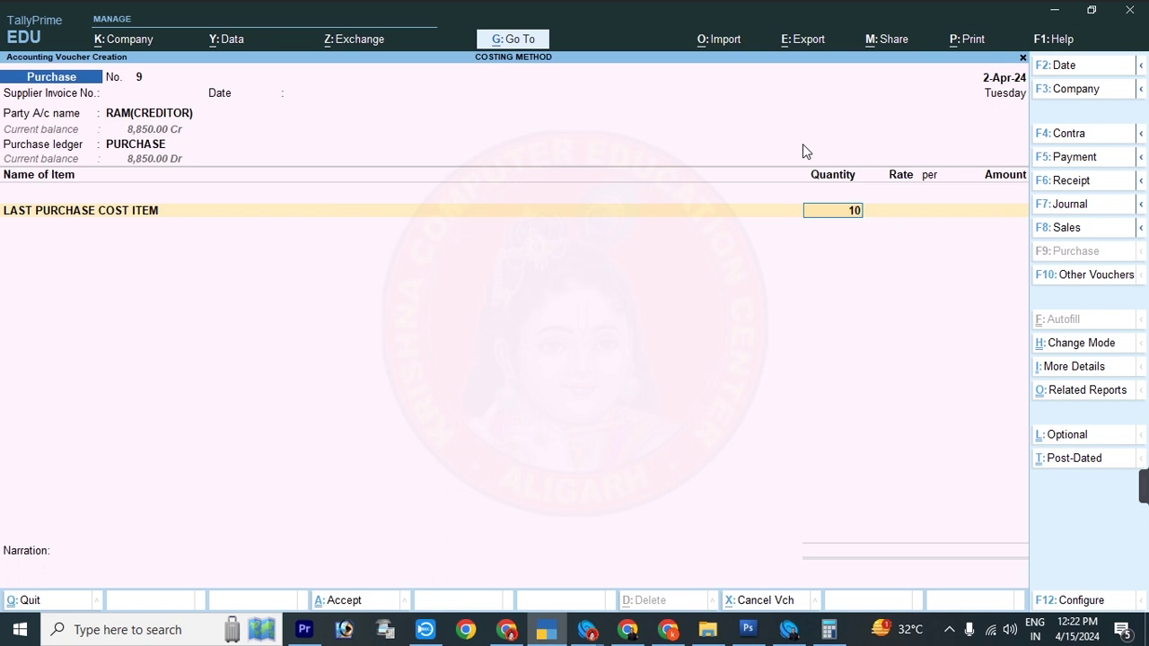
key(Return)
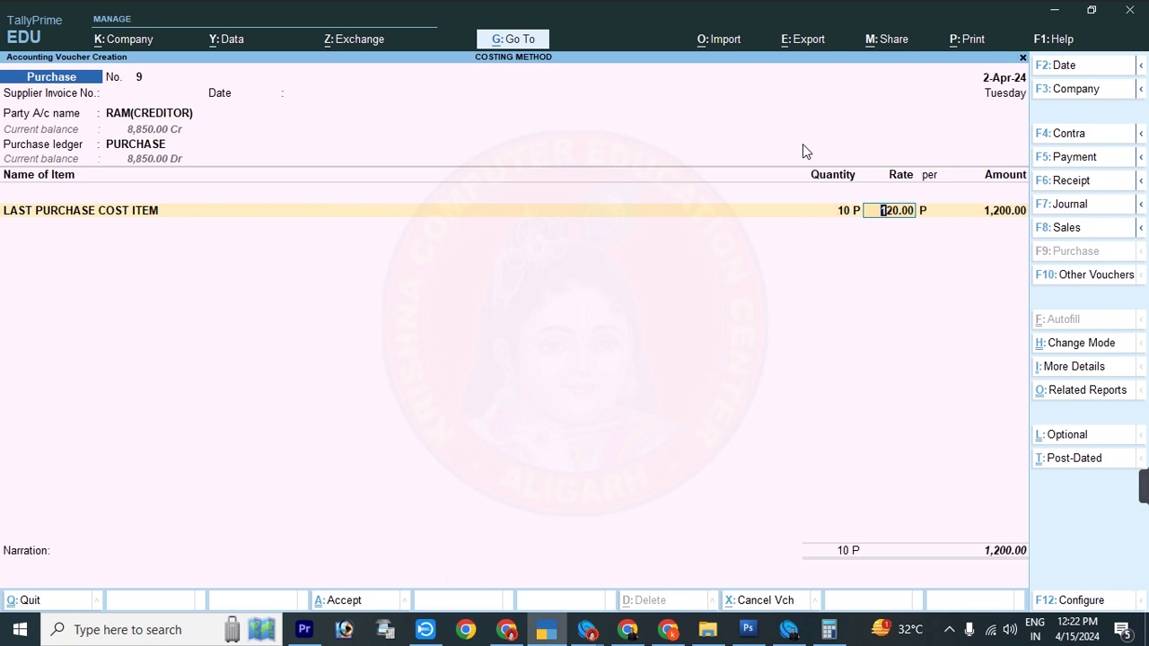
text(1500)
key(BackSpace)
key(Return)
key(Return)
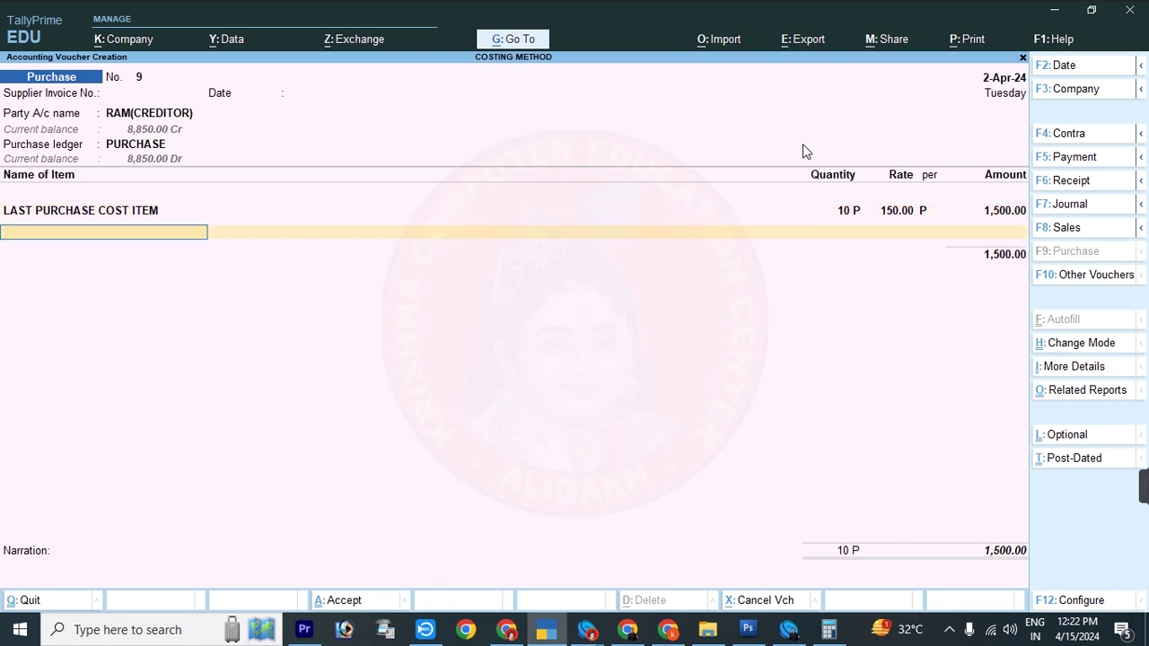
key(ctrl+a)
key(Escape)
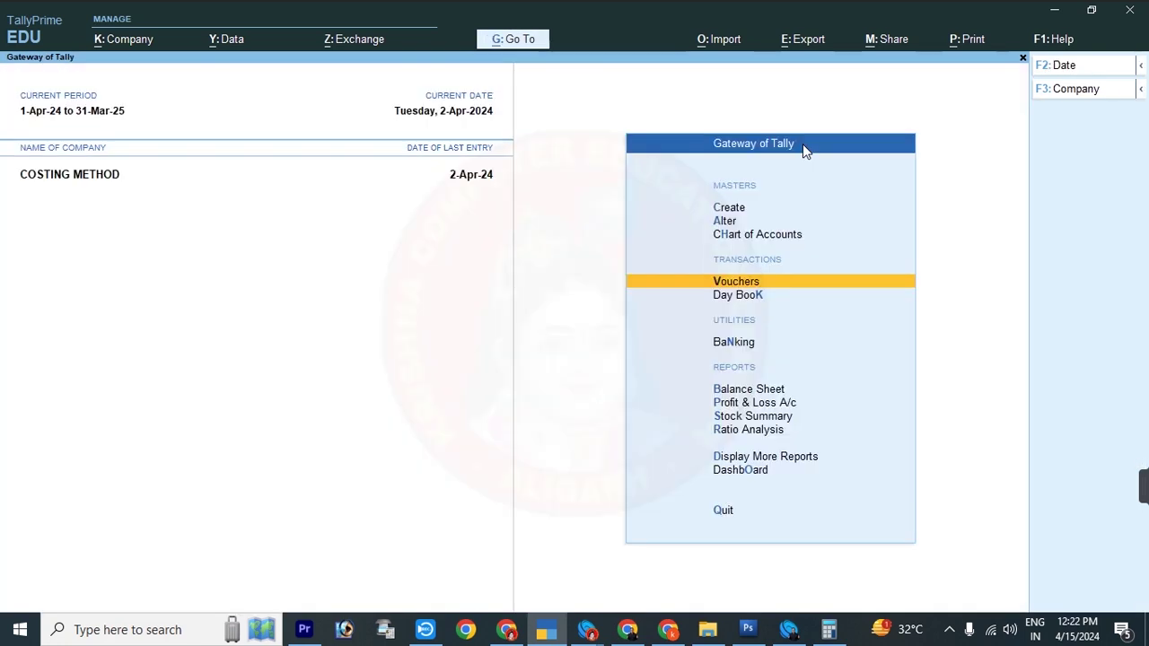
Step: Open the Stock Summary report again from the Gateway of Tally
key(Down)
key(Down)
key(Down)
key(Down)
key(Down)
key(Down)
key(Down)
key(Down)
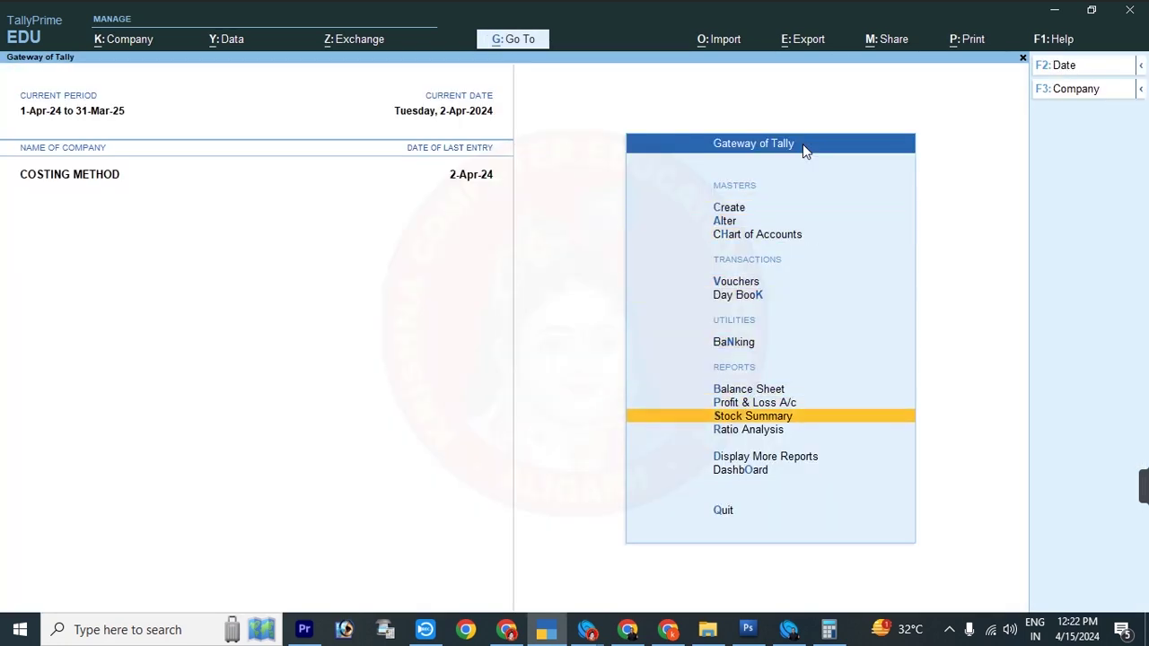
key(Return)
Step: Check the closing rate and value in the April vouchers of LAST PURCHASE COST ITEM, then return to the Gateway of Tally
key(Down)
key(Down)
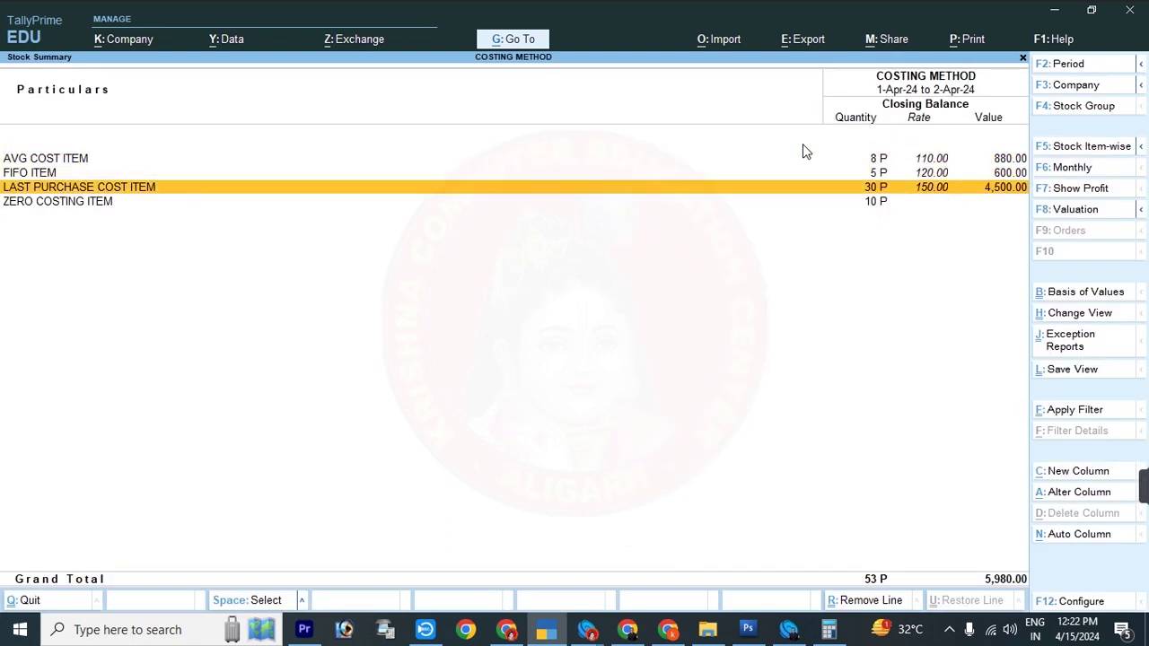
key(Return)
key(Return)
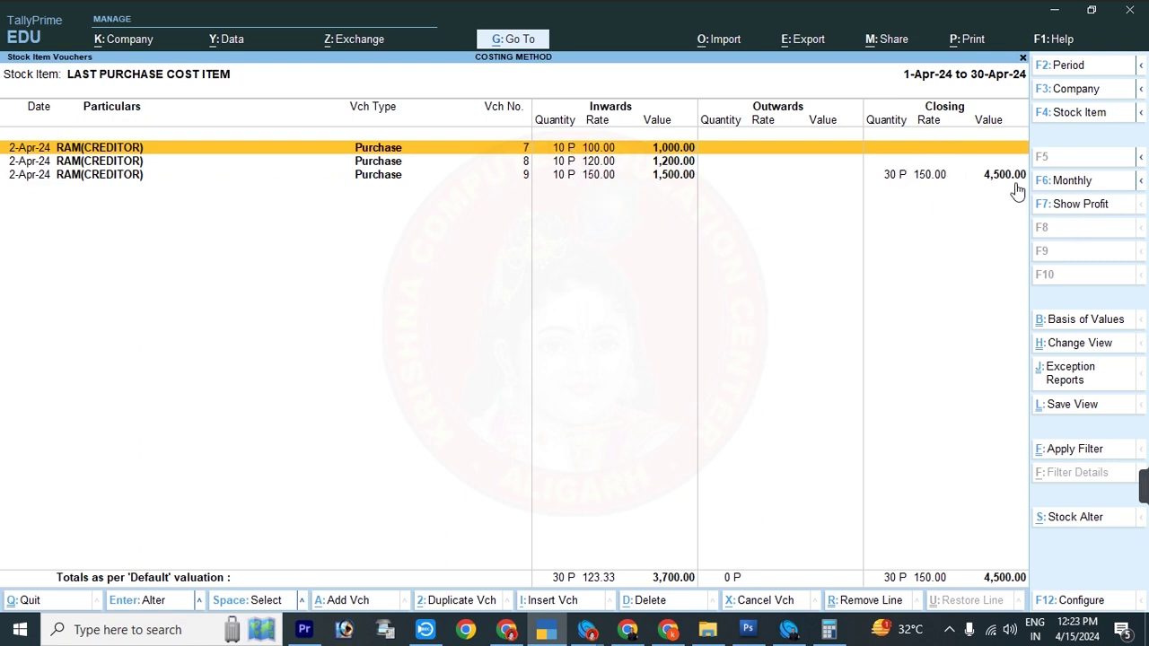
key(Escape)
key(Escape)
key(Escape)
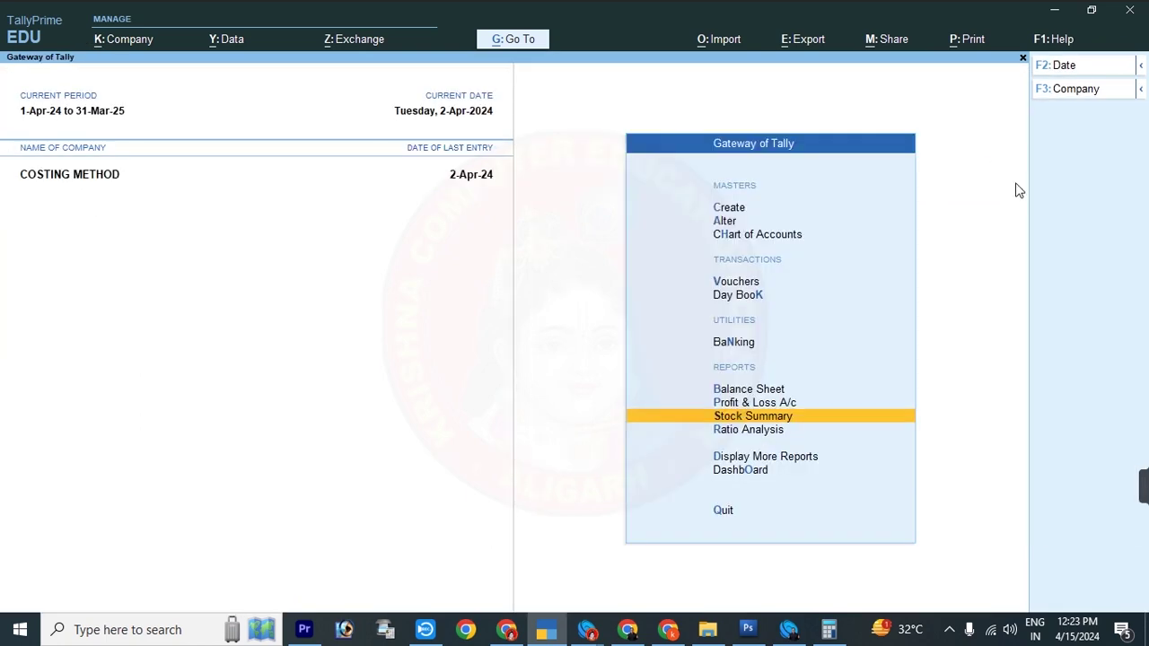
Step: Start creating a new stock item from the inventory masters
key(n)
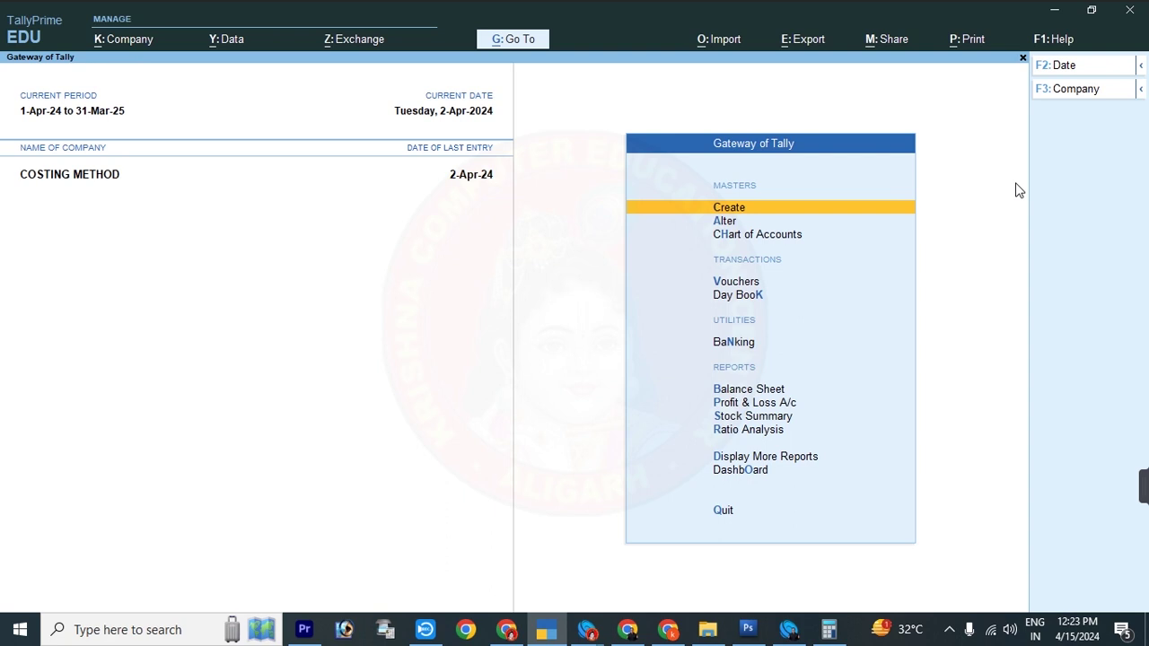
key(Down)
key(Down)
key(Up)
key(Up)
key(Return)
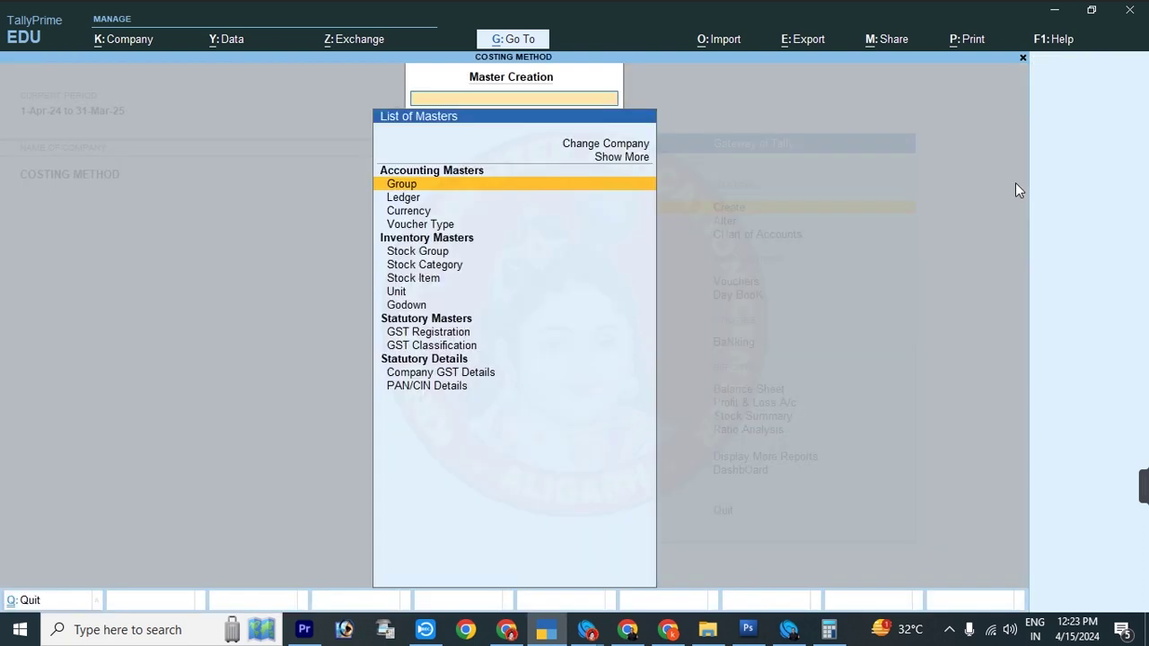
key(Down)
key(Down)
key(Down)
key(Down)
key(Down)
key(Down)
key(Return)
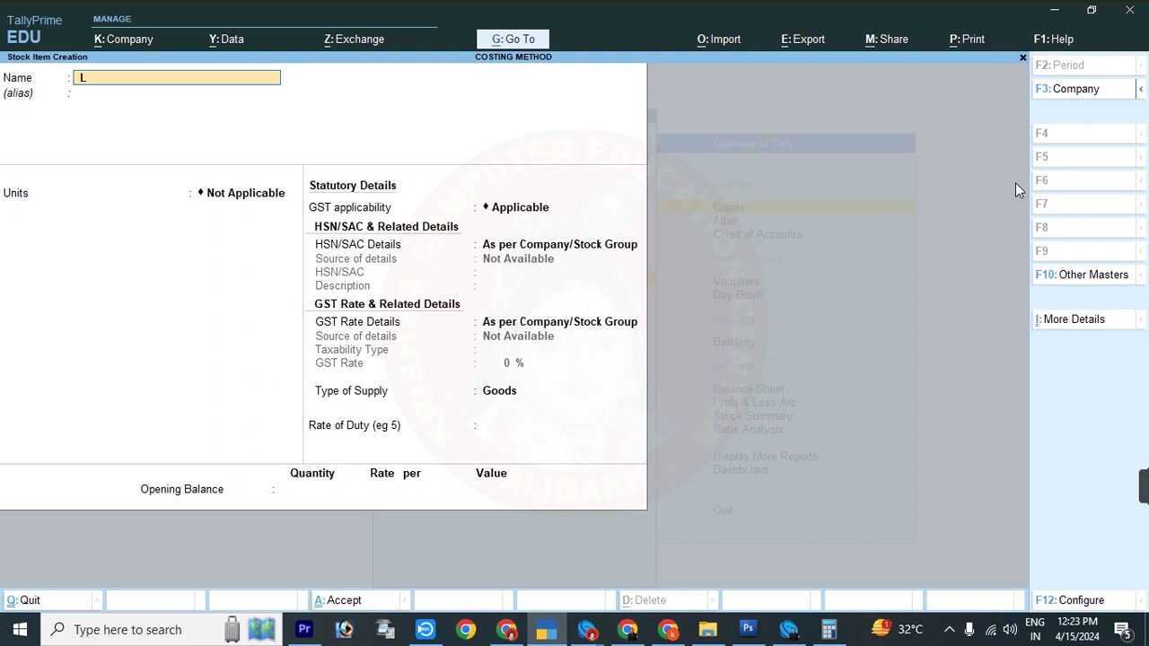
Step: Name the new stock item LIFO ITEM, leave its alias blank and set its unit to P
text(LIFO ITEM)
key(Return)
key(Return)
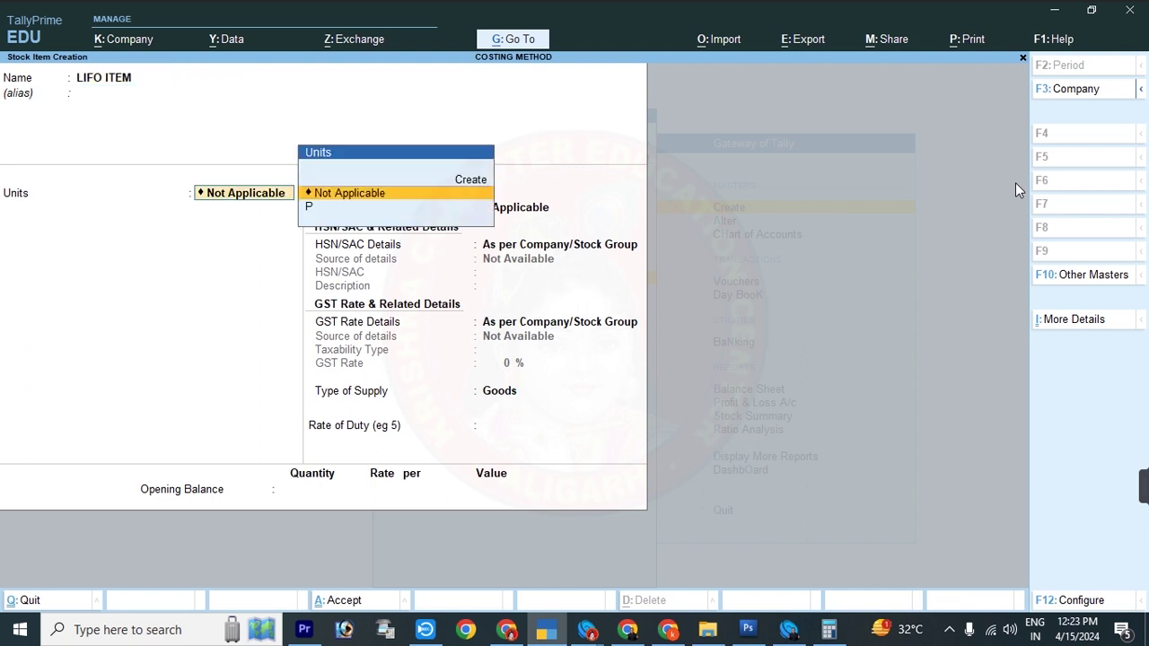
key(Down)
key(Return)
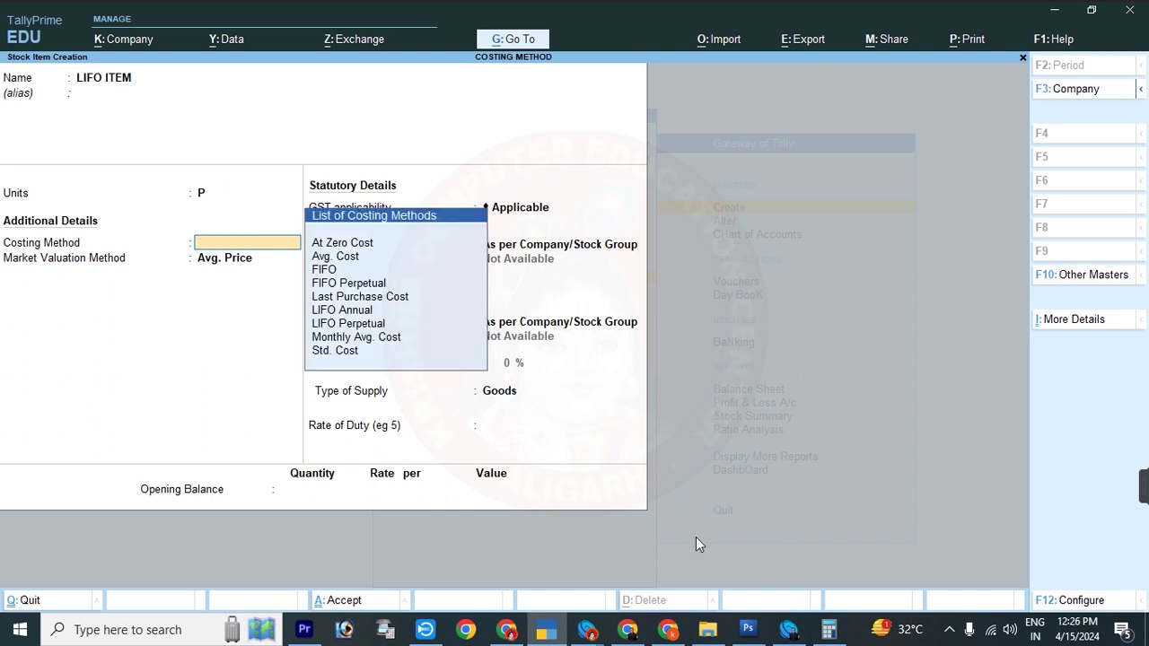
Step: Set the item's costing method to LIFO Perpetual, keep Avg. Price as the market valuation method, and save the item
key(Down)
key(Down)
key(Down)
key(Down)
key(Down)
key(Down)
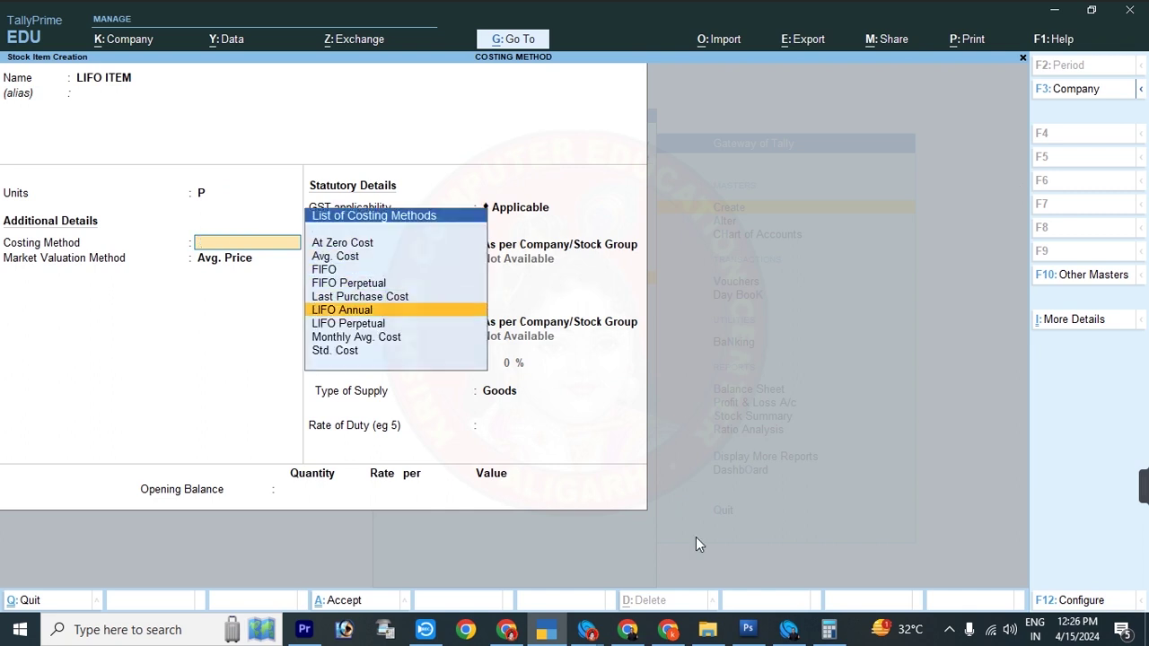
key(Down)
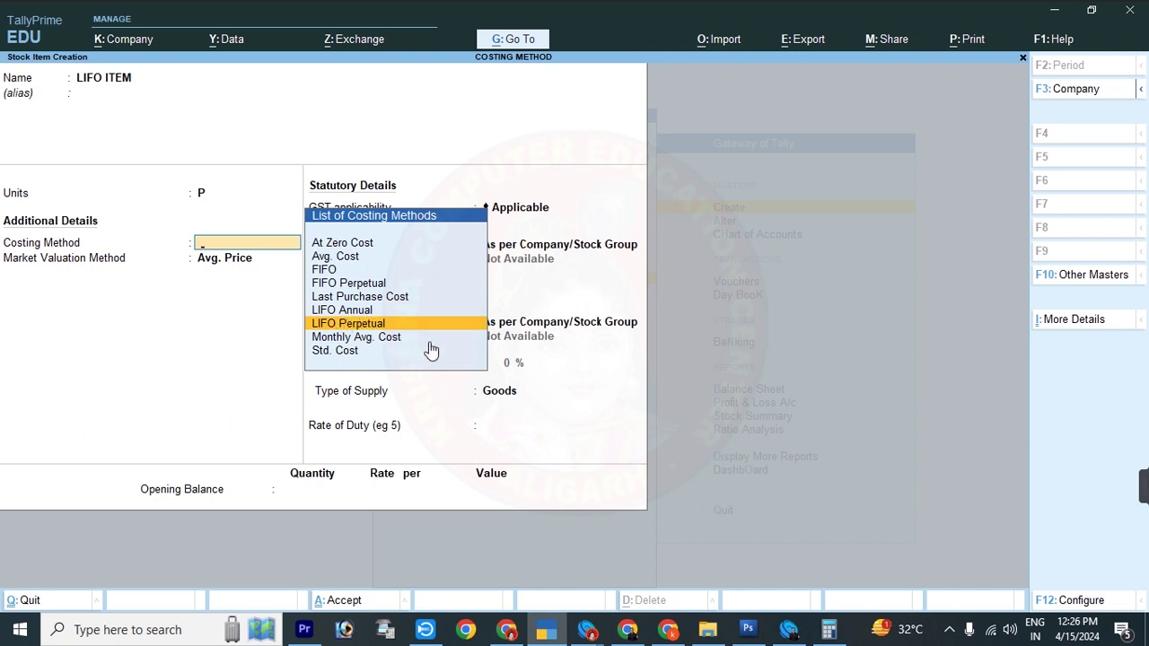
key(Return)
key(Return)
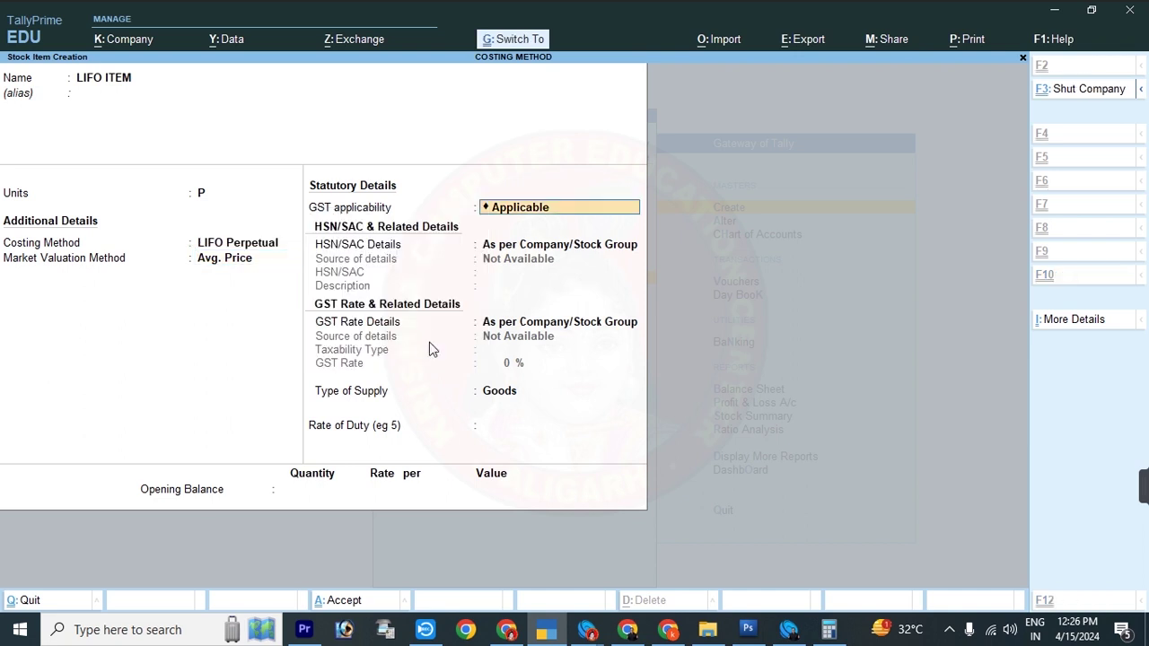
key(ctrl+a)
key(Escape)
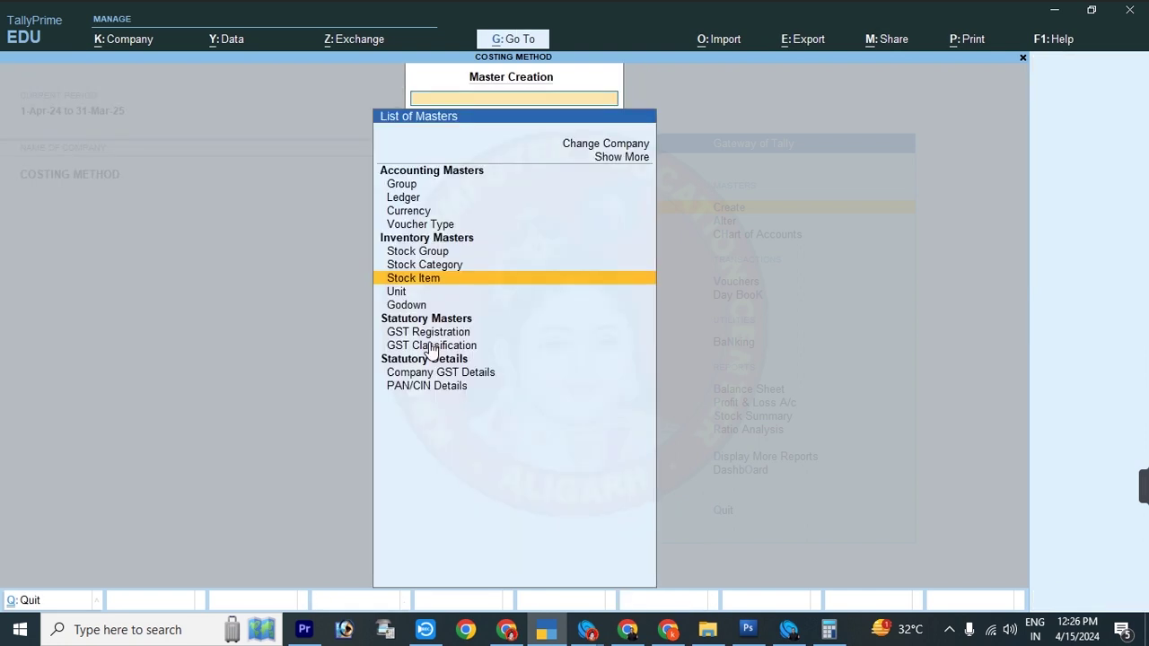
Step: Leave master creation and start a new purchase voucher with the supplier invoice number and date left blank
key(Escape)
key(Down)
key(Down)
key(Down)
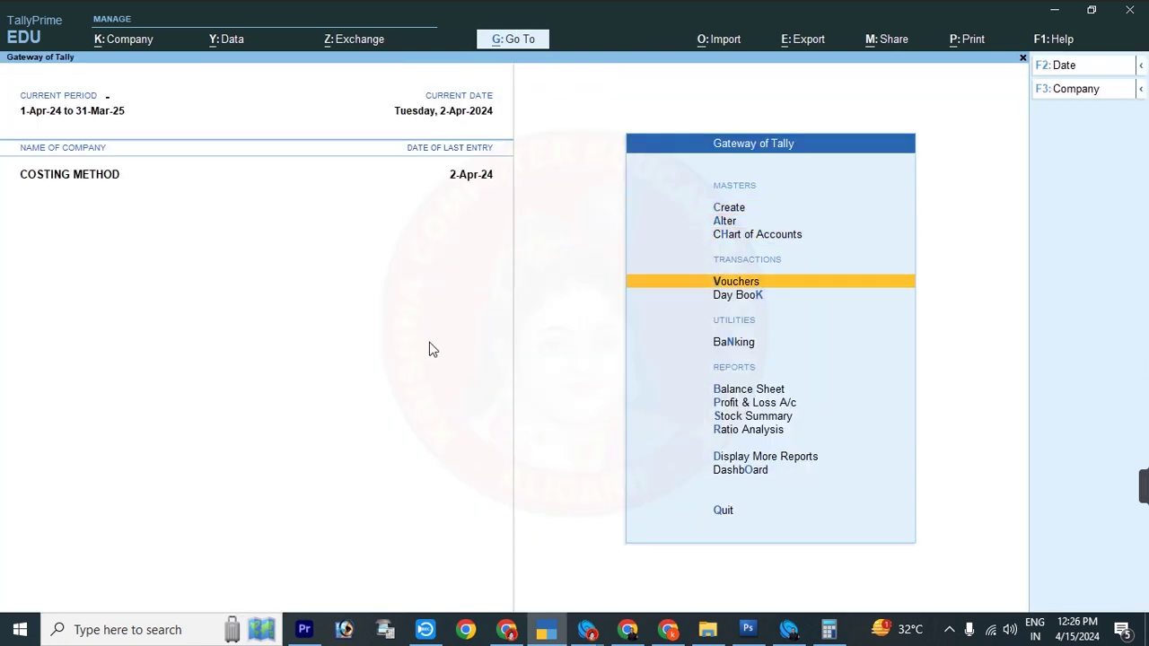
key(Return)
key(Return)
key(Return)
Step: Choose the creditor's ledger as the party, leave the receipt details blank, accept the party details and use the PURCHASE ledger
key(Down)
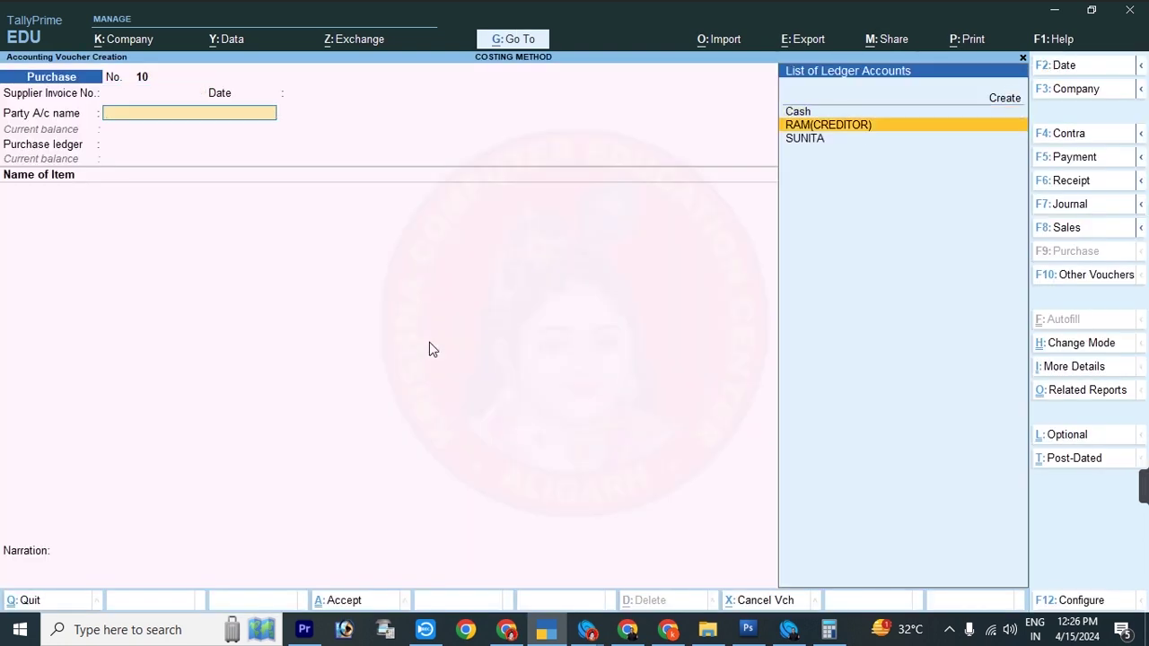
key(Down)
key(Up)
key(Return)
key(Return)
key(Return)
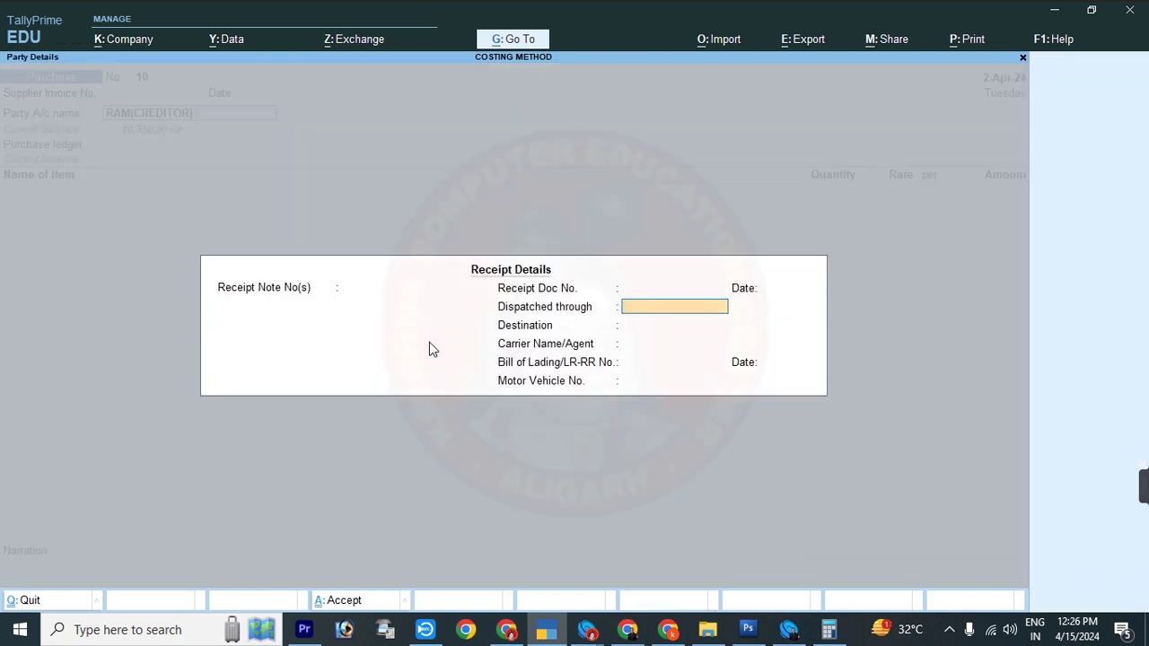
key(Return)
key(Return)
key(Return)
key(Return)
key(Return)
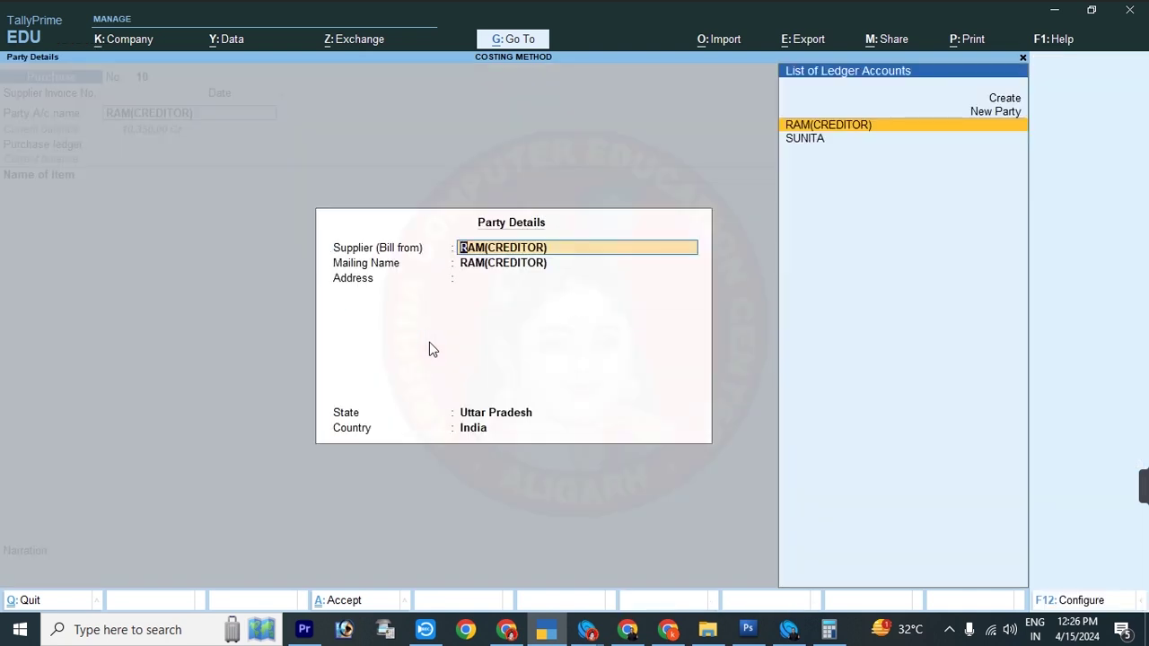
key(Return)
key(Return)
key(Return)
key(Return)
key(Return)
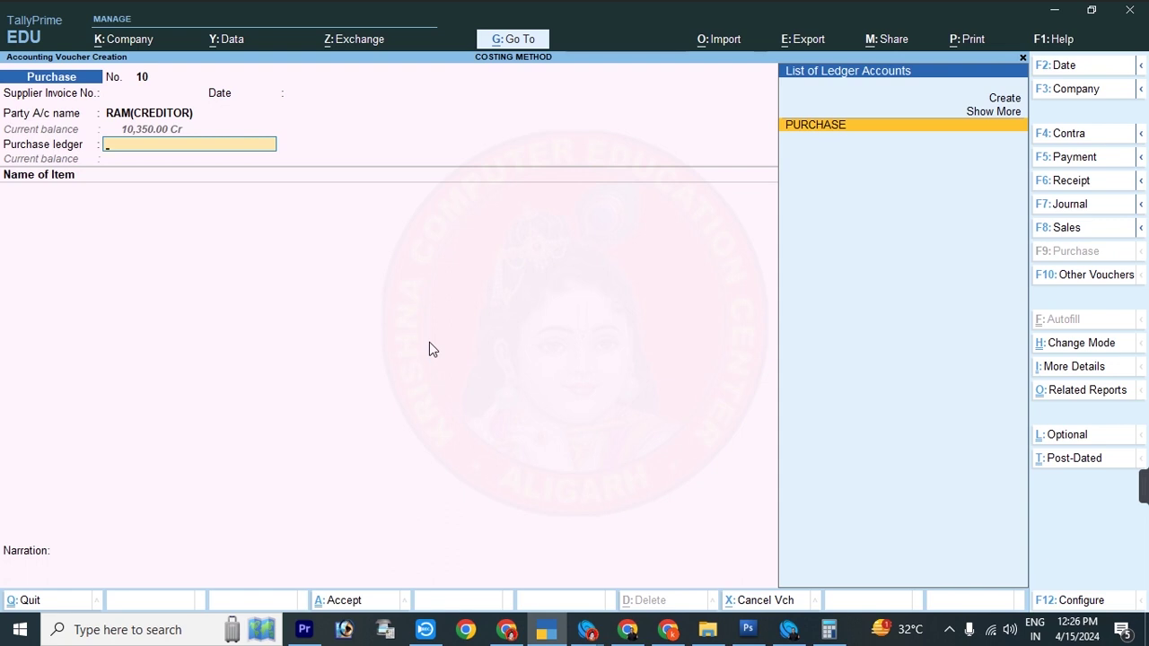
key(Return)
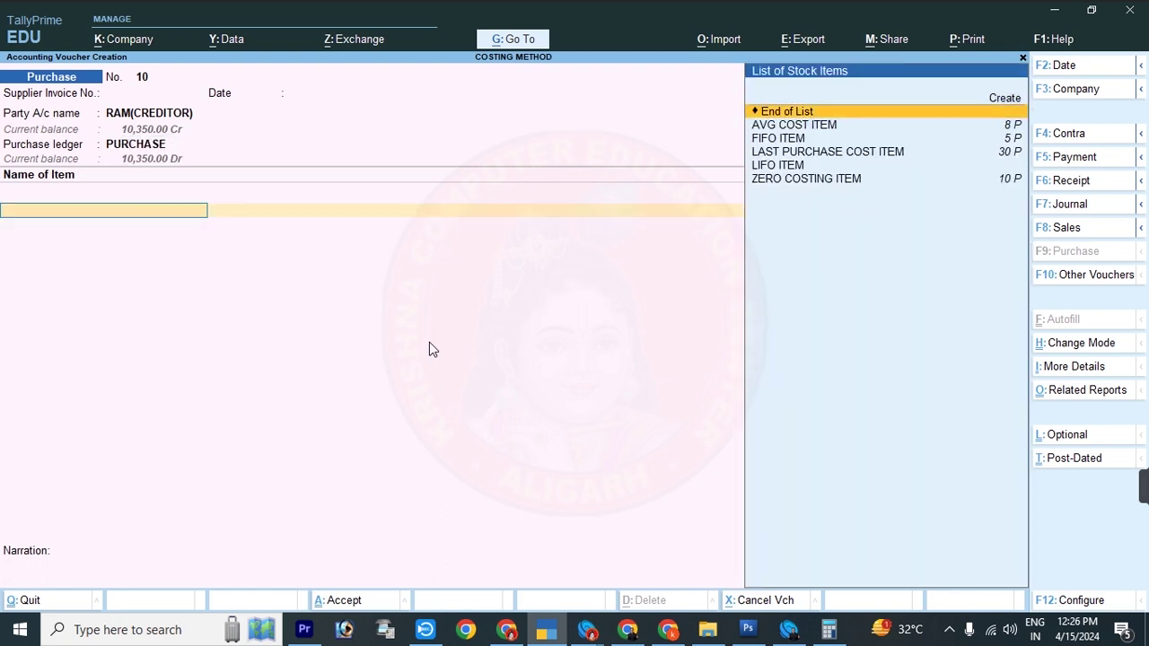
Step: Add LIFO ITEM to the purchase voucher with a quantity of 10 P at a rate of 100
key(Down)
key(Down)
key(Down)
key(Down)
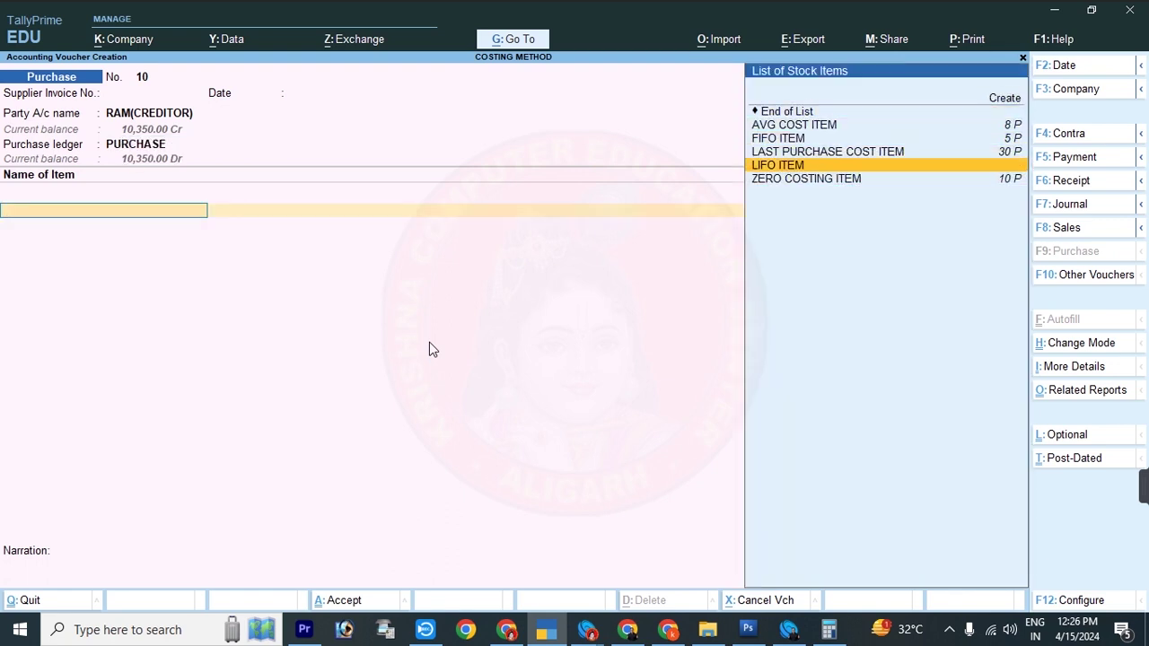
key(Return)
text(1)
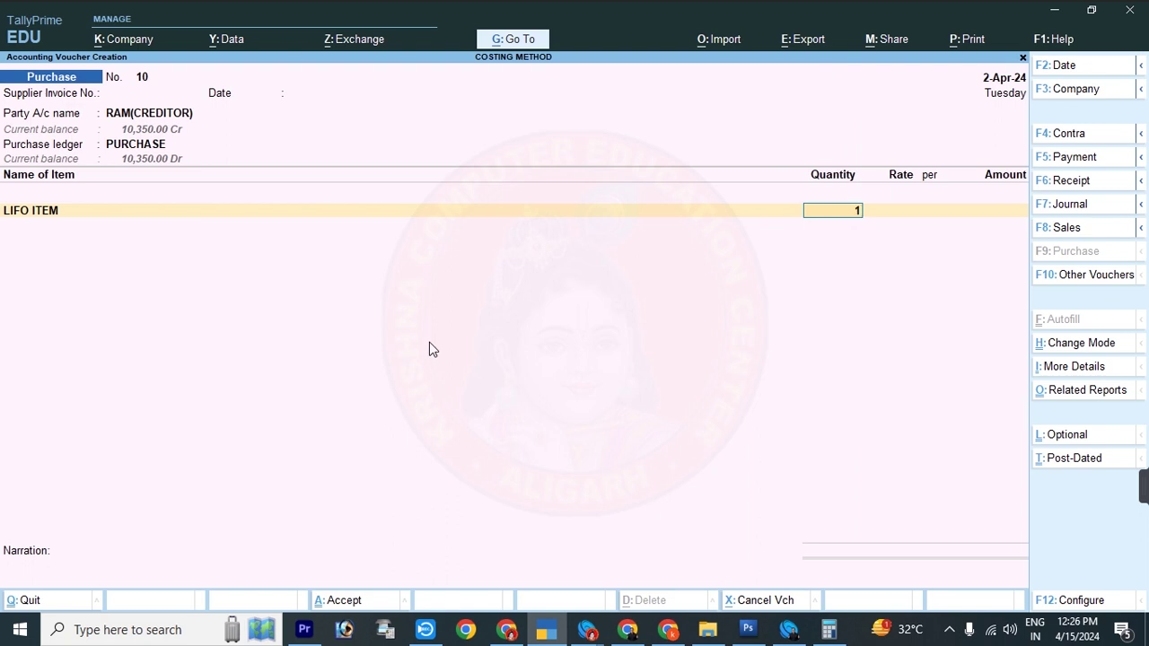
text(0)
key(Return)
text(1)
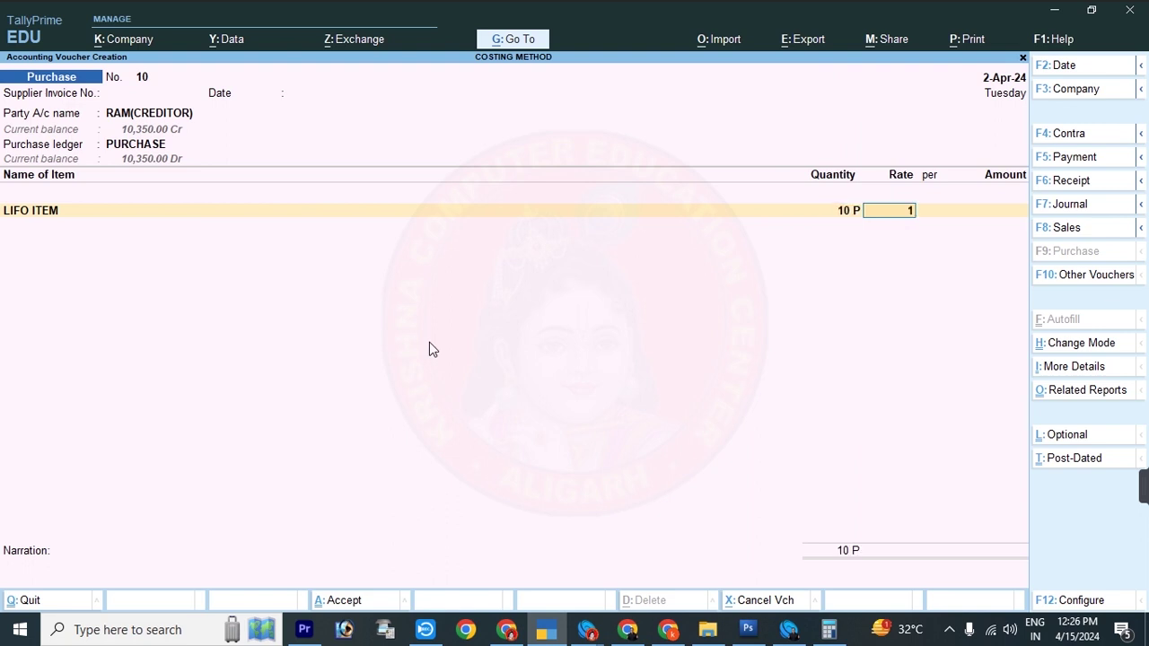
text(0)
key(Return)
key(Return)
key(Return)
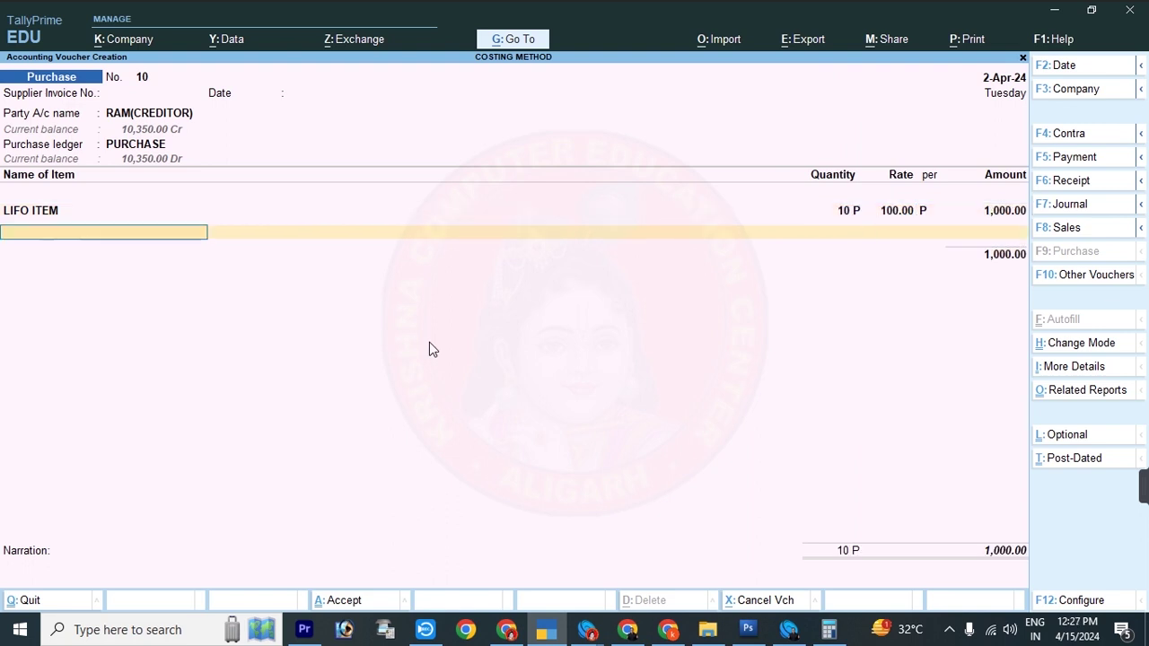
Step: End the item list of the first LIFO ITEM purchase and save the voucher without a narration
key(Return)
key(Return)
key(Return)
key(Return)
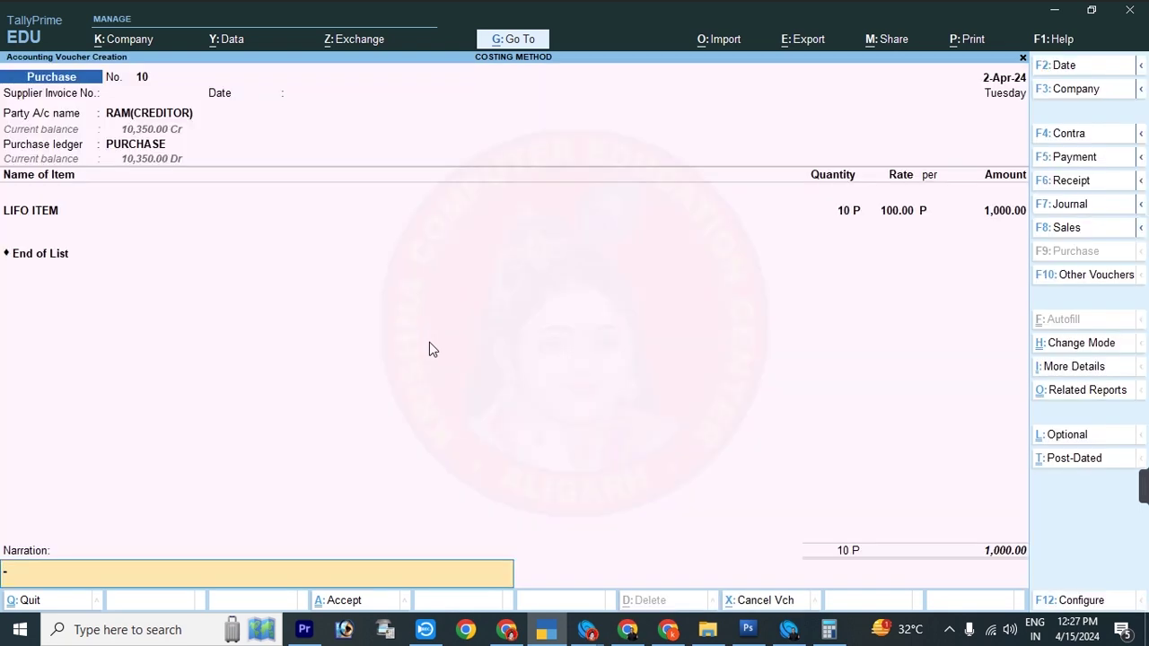
key(Return)
key(Return)
Step: Begin a second purchase voucher from the same creditor with blank invoice and receipt details, using the PURCHASE ledger
key(Return)
key(Return)
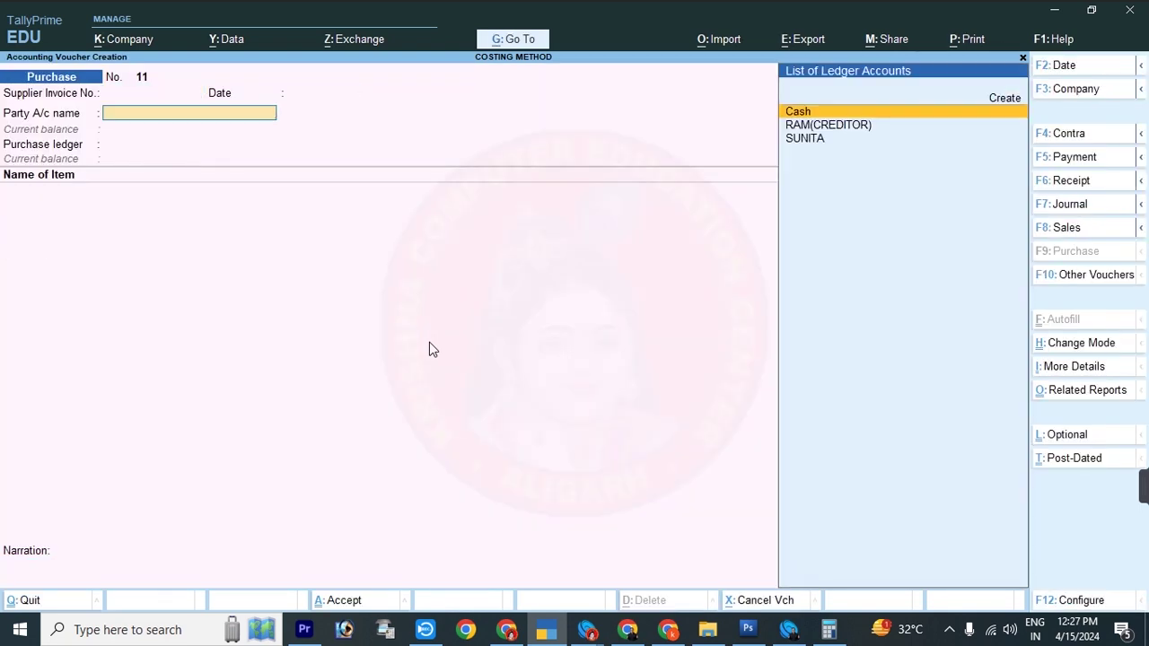
text(R)
key(Return)
key(Return)
key(Return)
key(Return)
key(Return)
key(Return)
key(Return)
key(Return)
key(Return)
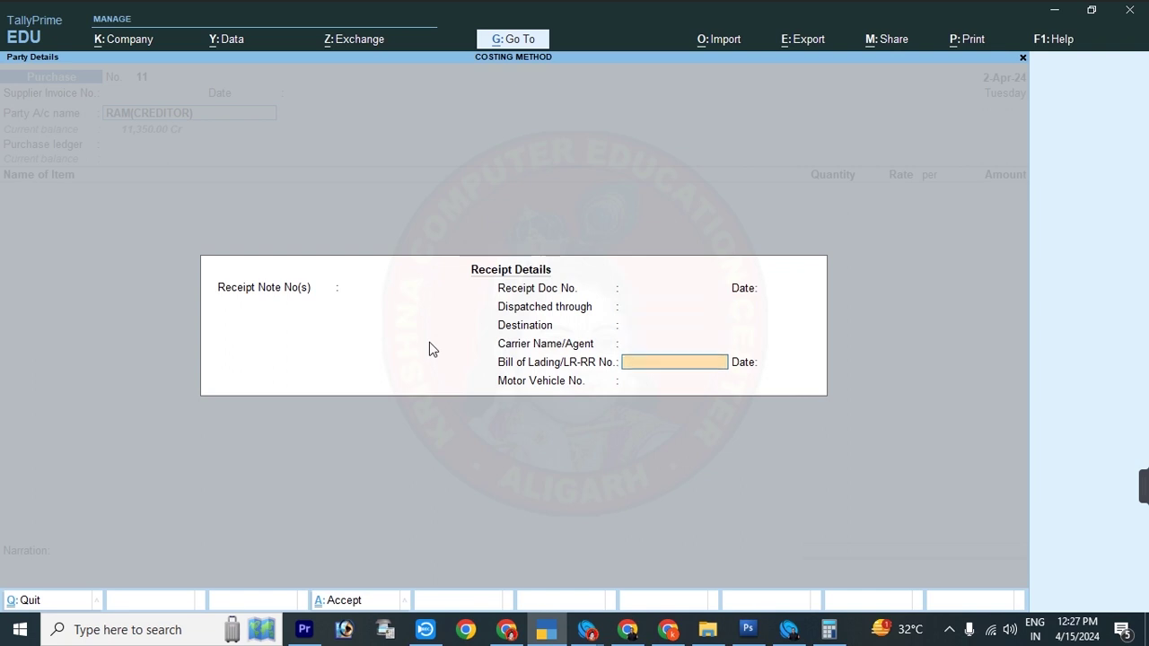
key(Return)
key(Return)
key(Return)
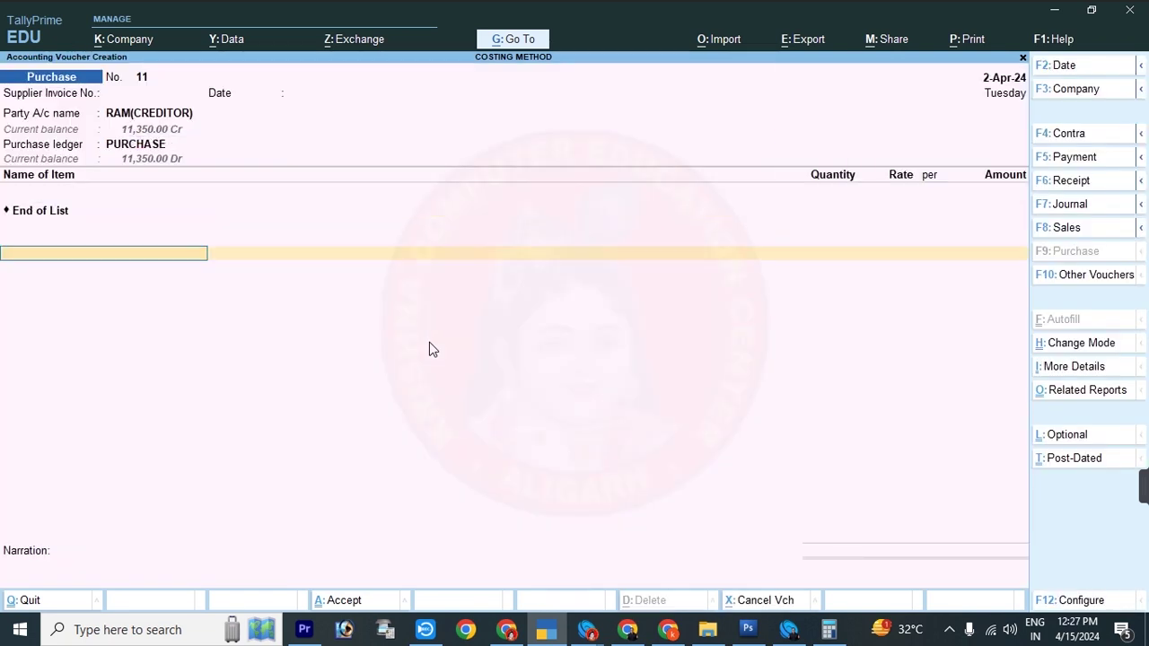
Step: Add LIFO ITEM to the second purchase voucher with a quantity of 10 P at a rate of 120
text(L)
key(Return)
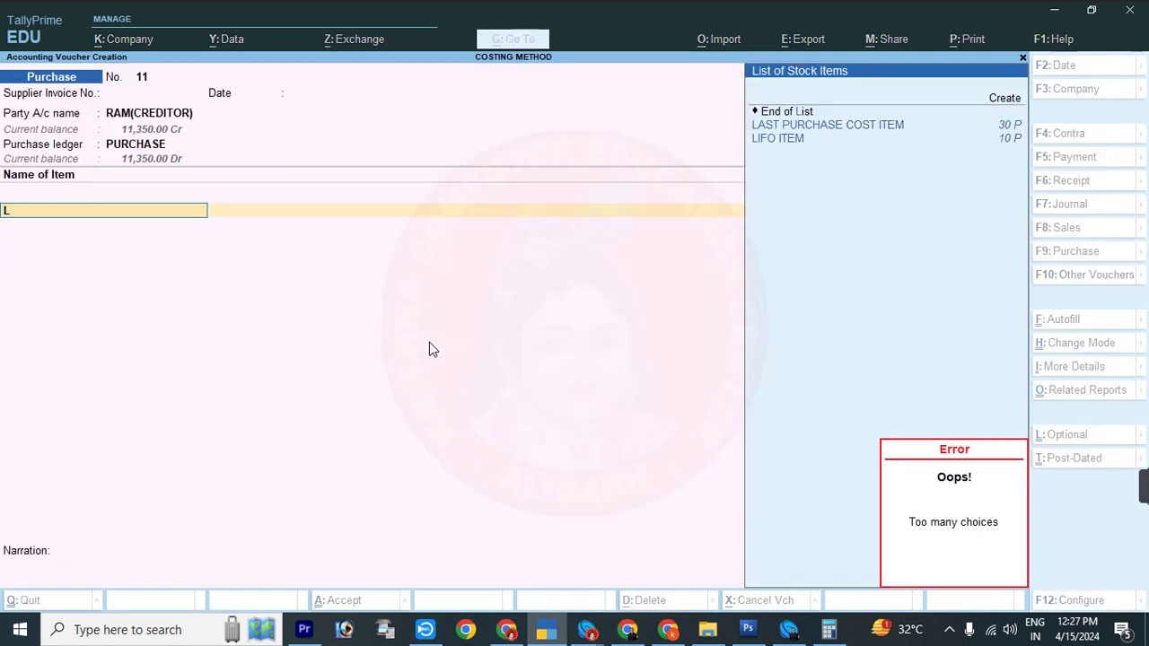
key(Down)
key(Down)
key(Return)
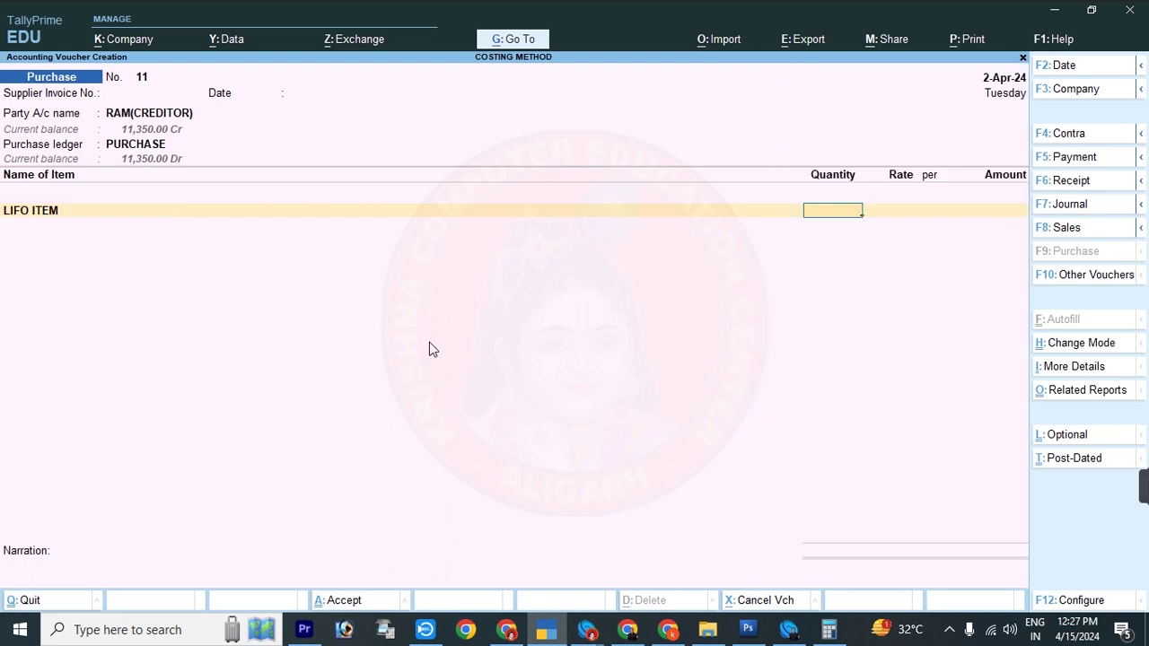
text(10)
key(Return)
text(120)
key(Return)
key(Return)
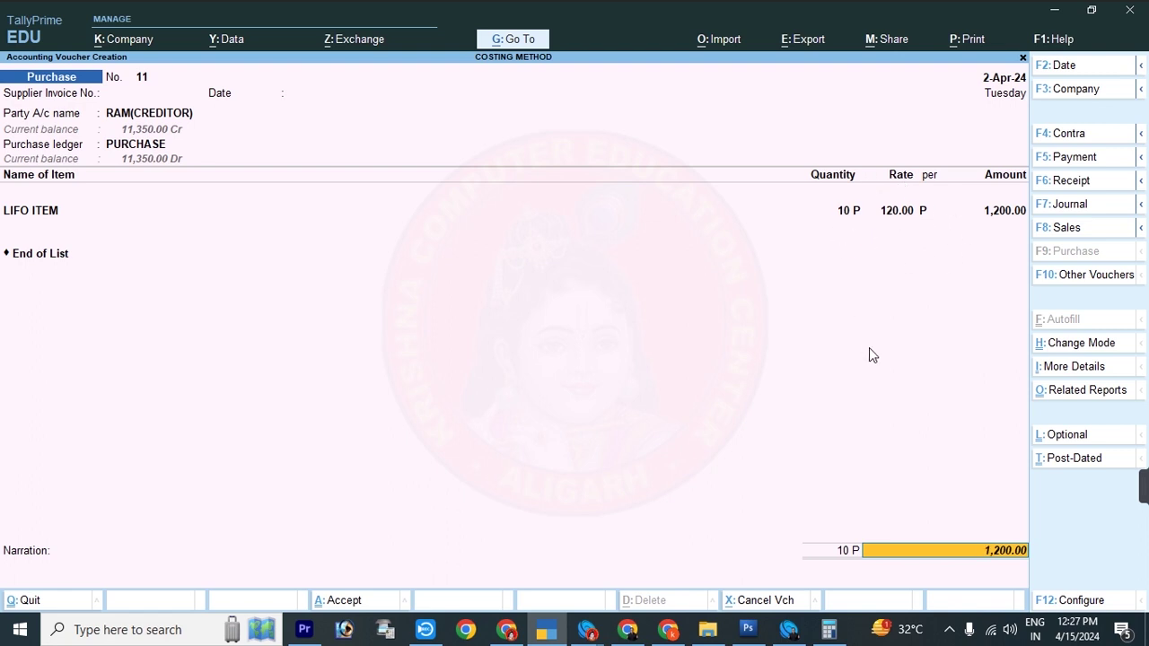
Step: Finish the second LIFO ITEM purchase without a narration and save the voucher
key(Return)
key(Return)
key(Return)
key(Return)
key(Return)
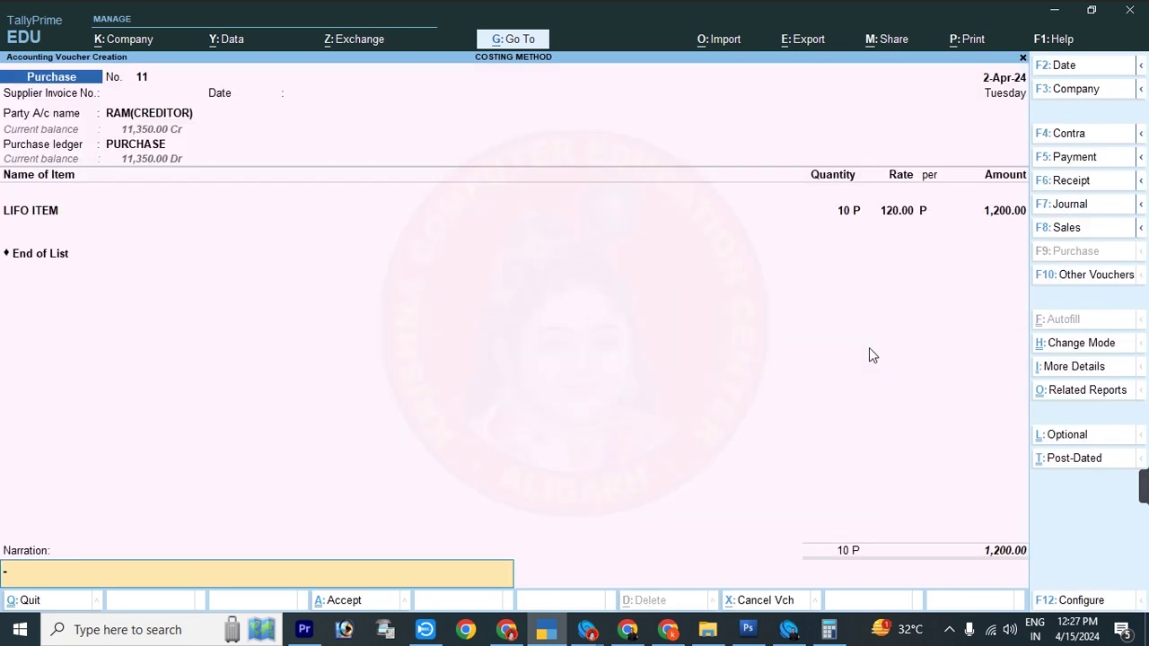
key(Return)
key(Return)
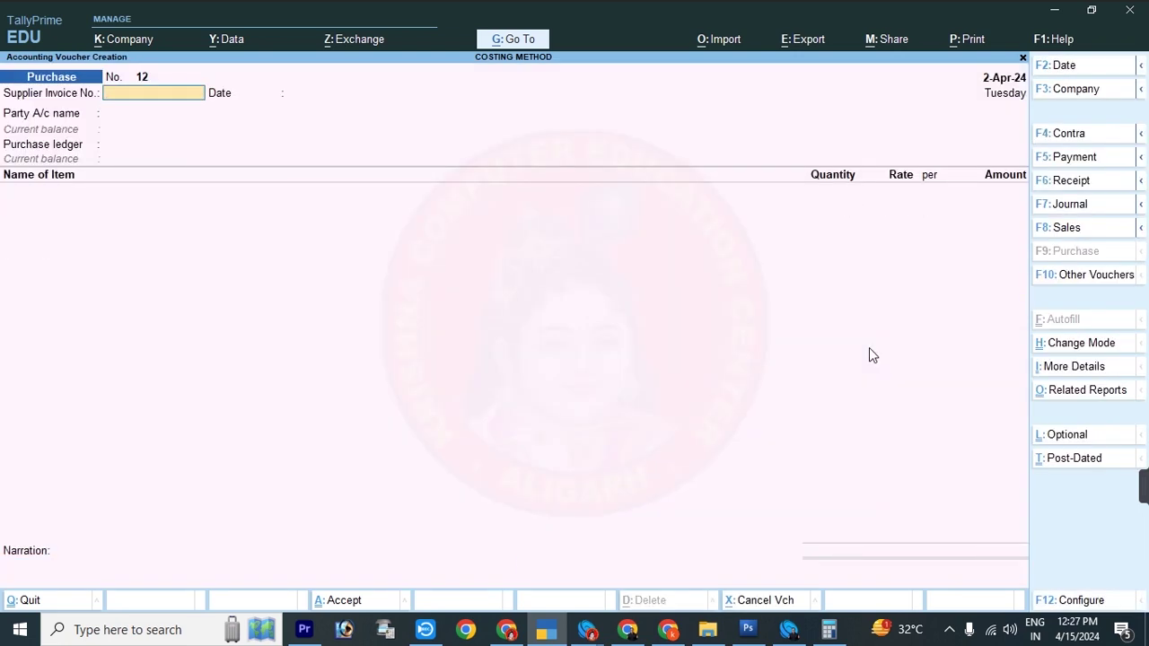
Step: Switch to a sales voucher and select the customer's ledger as the party
key(F8)
key(Down)
key(Down)
key(Return)
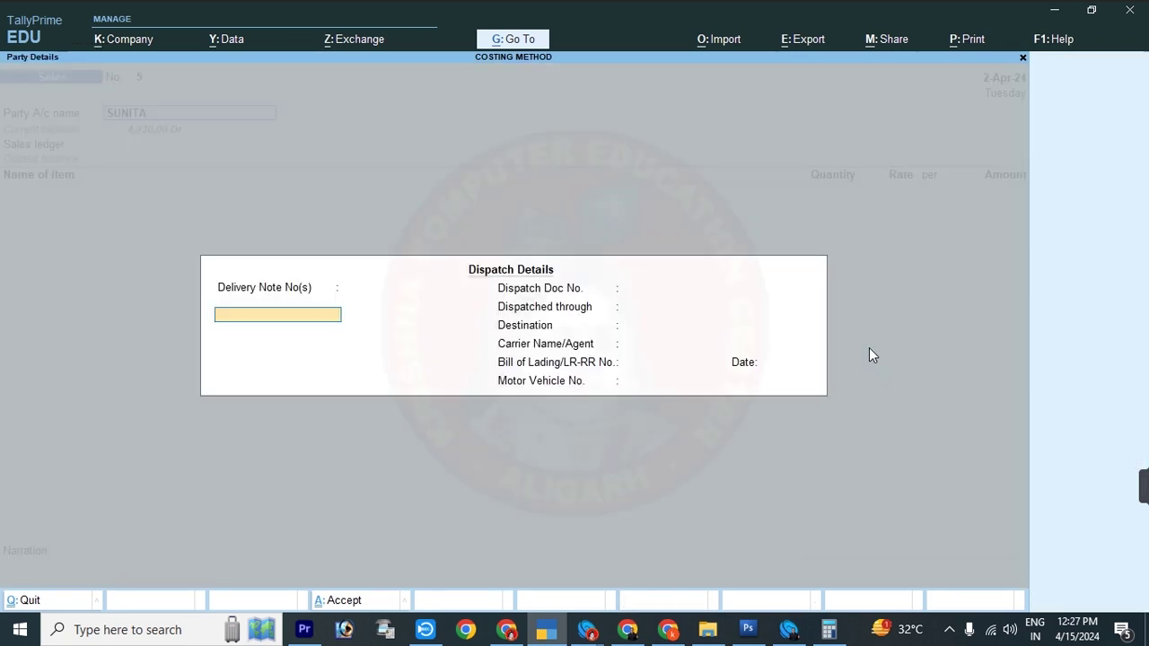
Step: Leave the dispatch details blank, accept the buyer's party details and choose SALE as the sales ledger
key(Return)
key(Return)
key(Return)
key(Return)
key(Return)
key(Return)
key(Return)
key(Return)
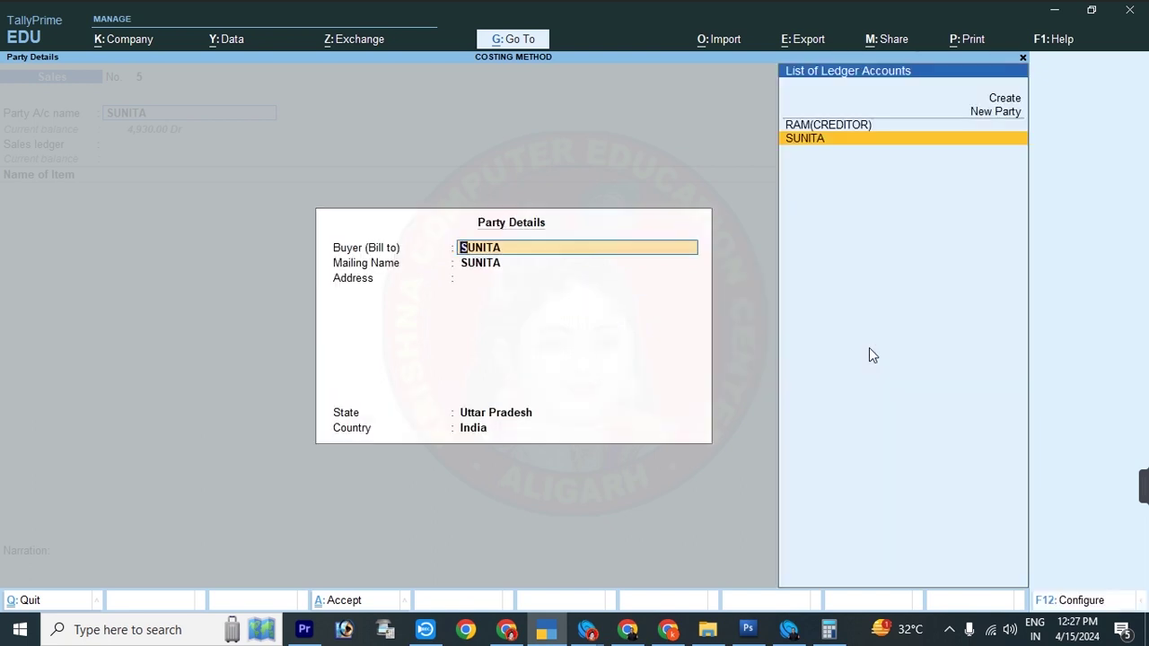
key(Return)
key(Return)
key(Return)
key(Return)
key(Return)
key(Return)
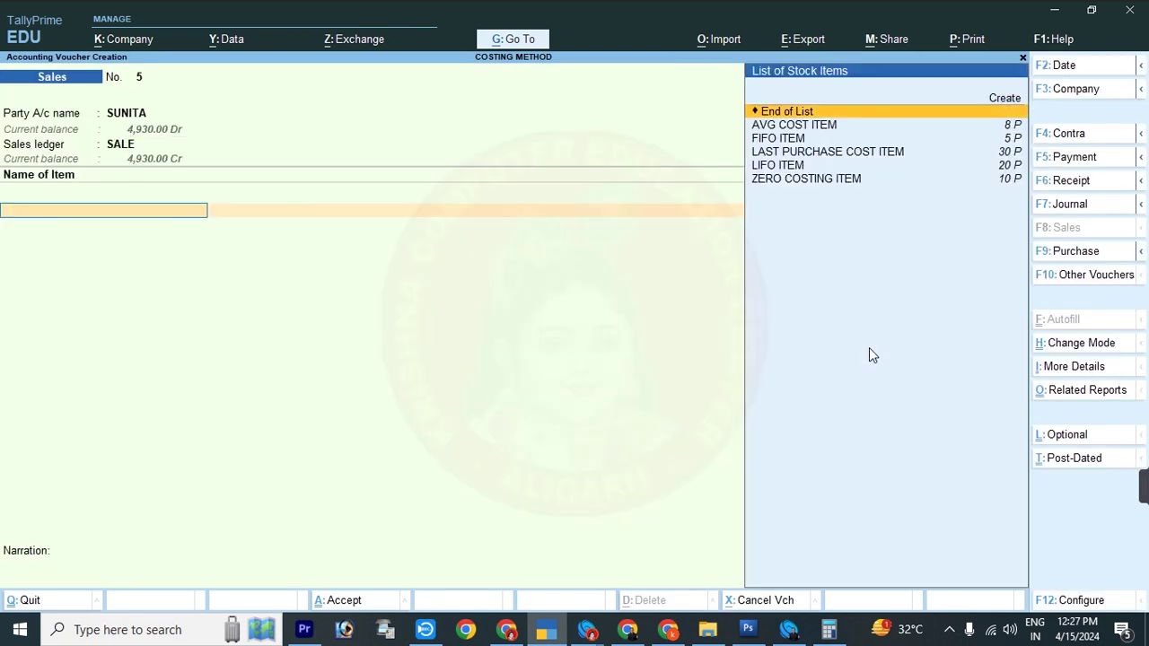
Step: Add LIFO ITEM to the sales voucher with a quantity of 12 P at a rate of 130
key(Down)
key(Down)
key(Down)
key(Down)
key(Return)
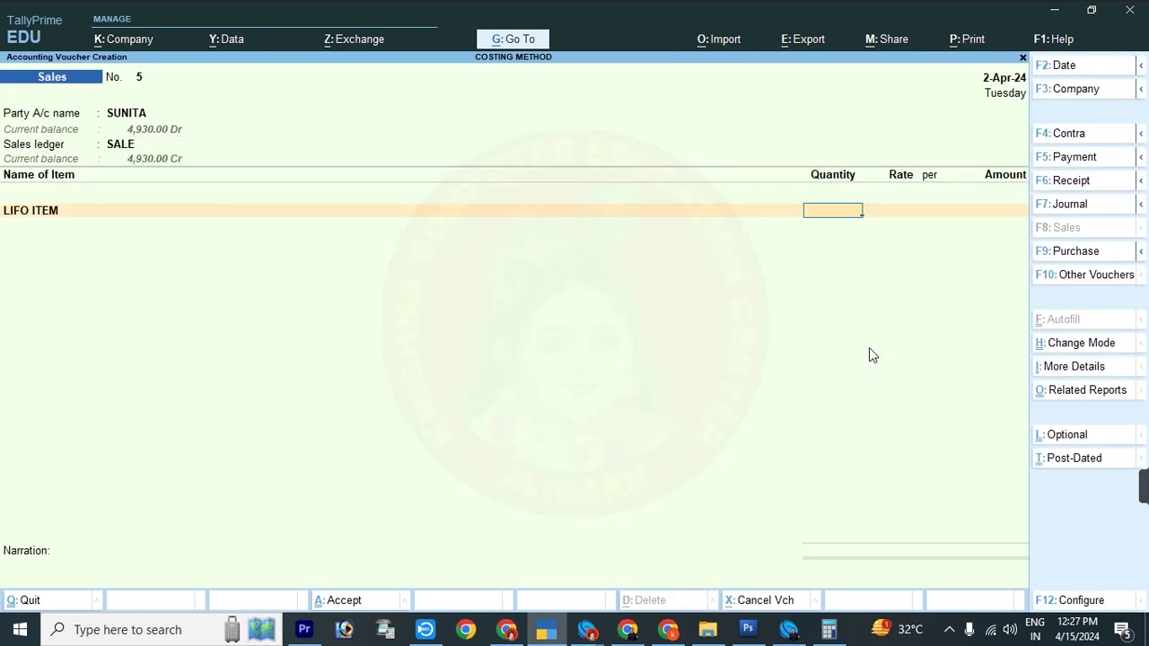
text(120)
key(BackSpace)
key(Return)
text(130)
key(Return)
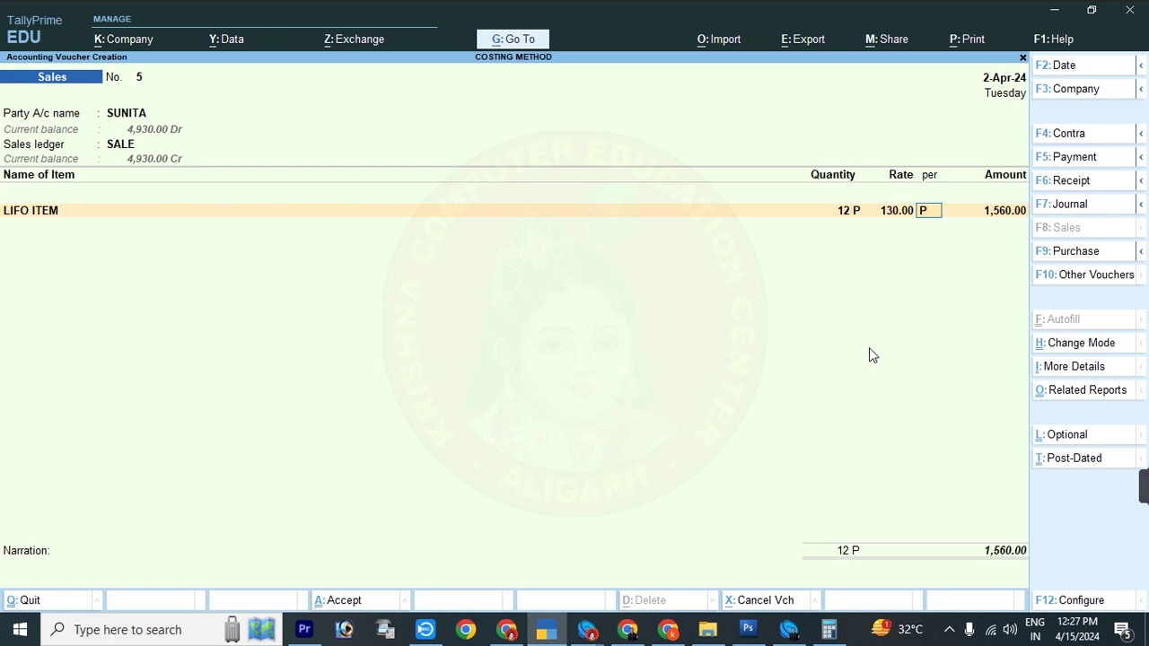
Step: End the item list of the LIFO ITEM sale and save the sales voucher without a narration
key(Return)
key(Return)
key(Return)
key(Return)
key(Return)
key(Return)
key(Return)
key(Return)
key(Return)
key(Return)
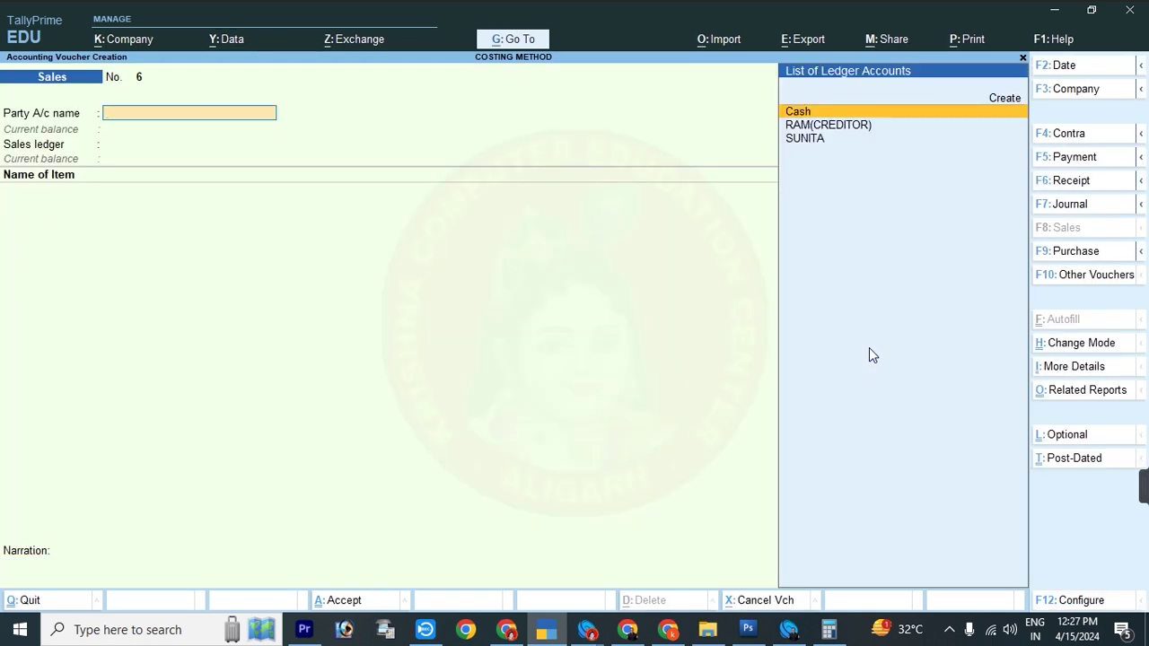
Step: Leave voucher entry and view the Stock Summary report
key(Escape)
key(Escape)
key(Escape)
key(Down)
key(Down)
key(Down)
key(Down)
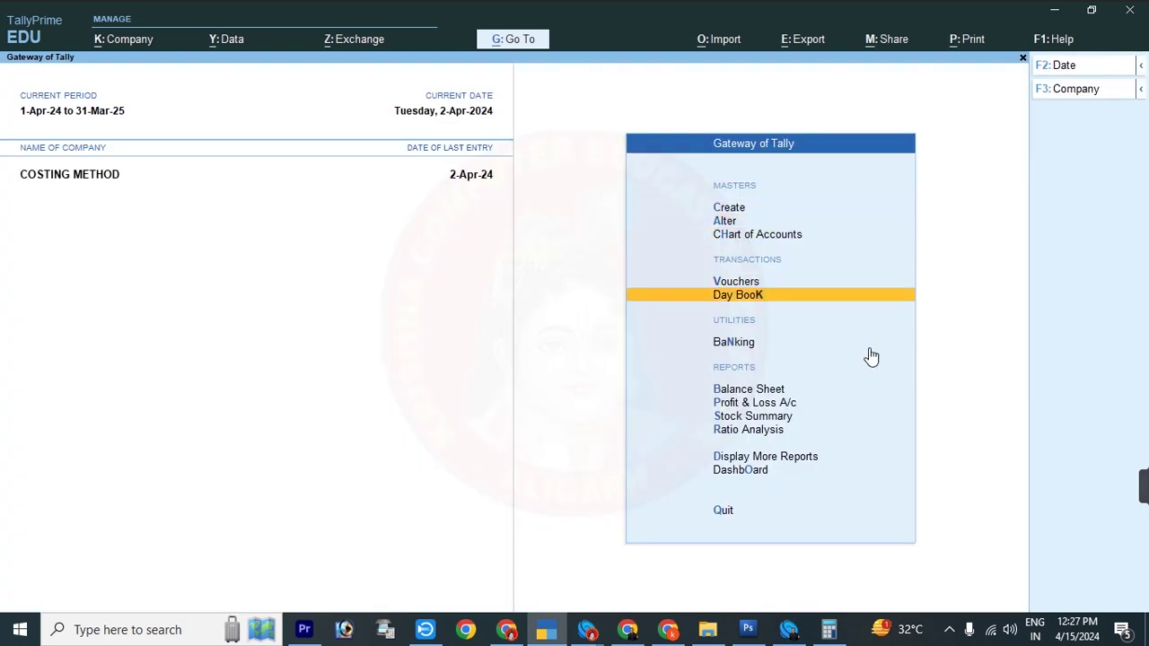
key(Down)
key(Down)
key(Down)
key(Down)
key(Return)
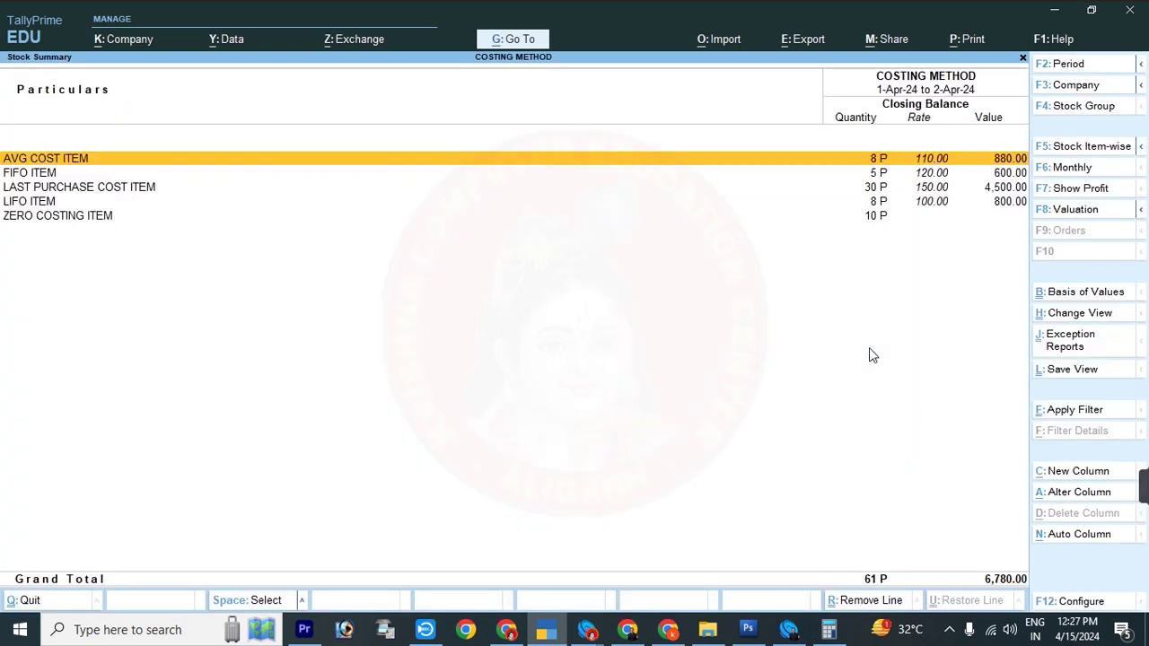
Step: Check the closing rate and value in the April vouchers of LIFO ITEM, then return to the Gateway of Tally
key(Down)
key(Down)
key(Down)
key(Return)
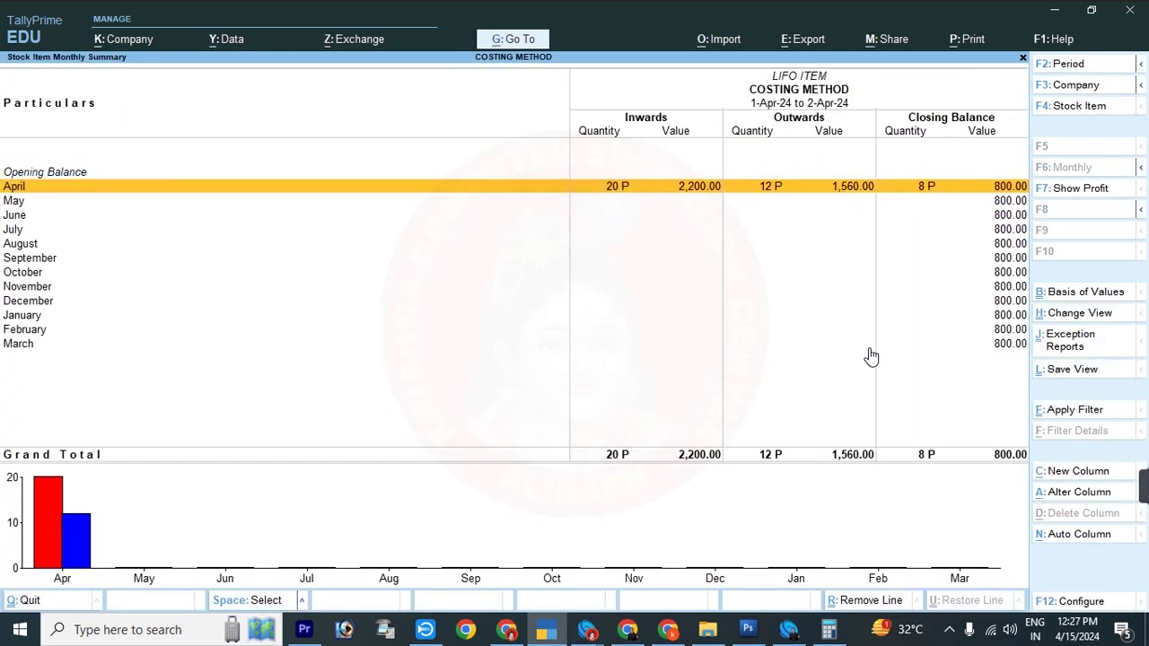
key(Return)
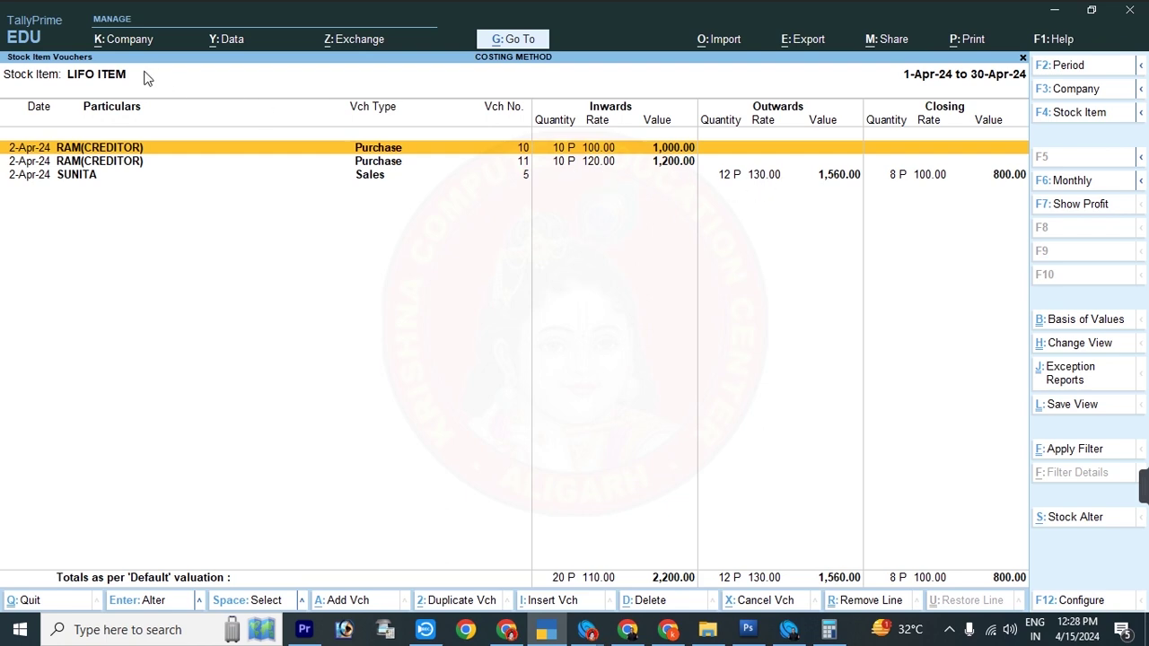
key(Escape)
key(Escape)
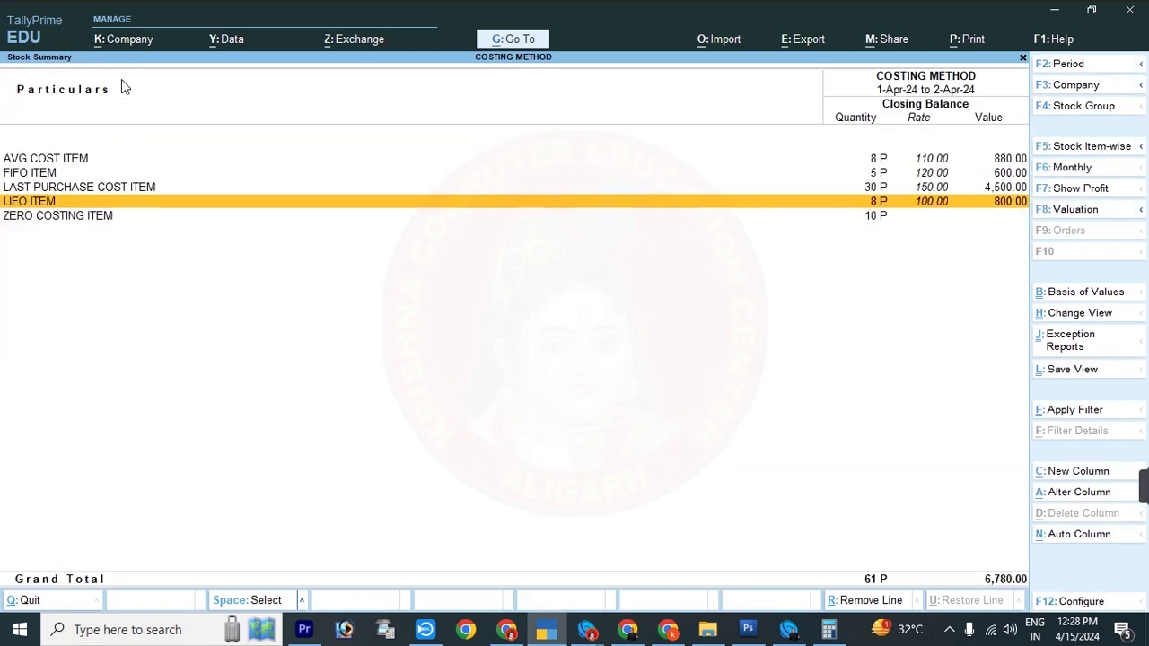
key(Up)
key(Up)
key(Up)
key(Up)
key(Up)
key(Up)
key(Up)
key(Up)
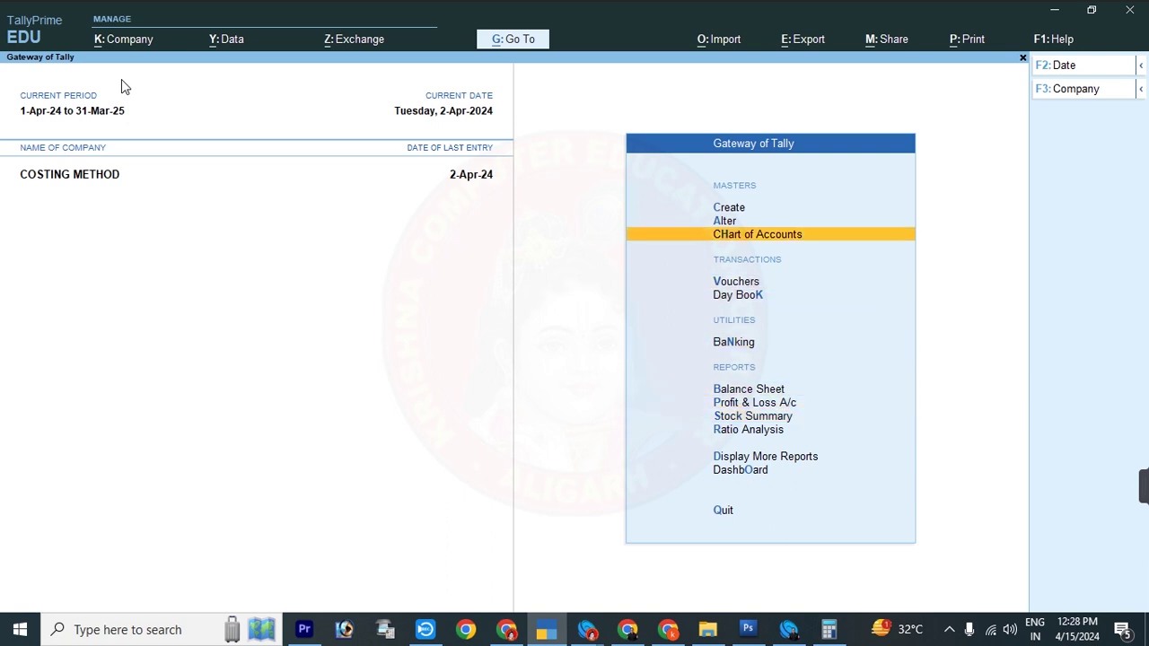
Step: Start creating a new stock item from the inventory masters and name it MONTHLY AVERAGE COST ITEM
key(Return)
key(Down)
key(Down)
key(Down)
key(Down)
key(Down)
key(Down)
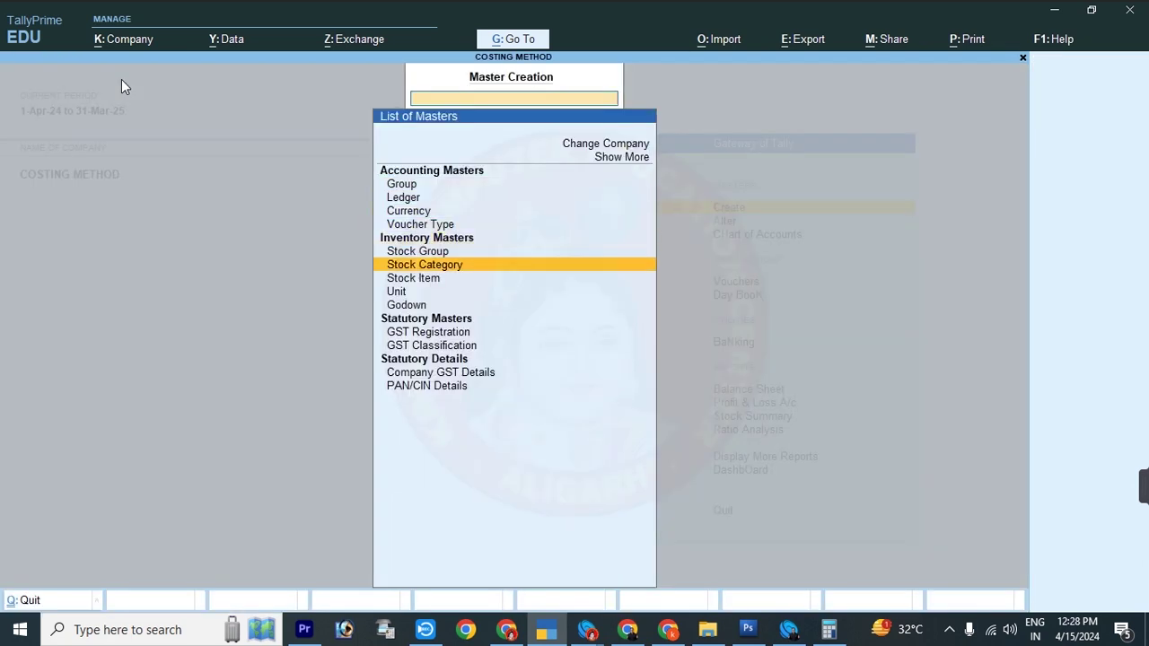
key(Return)
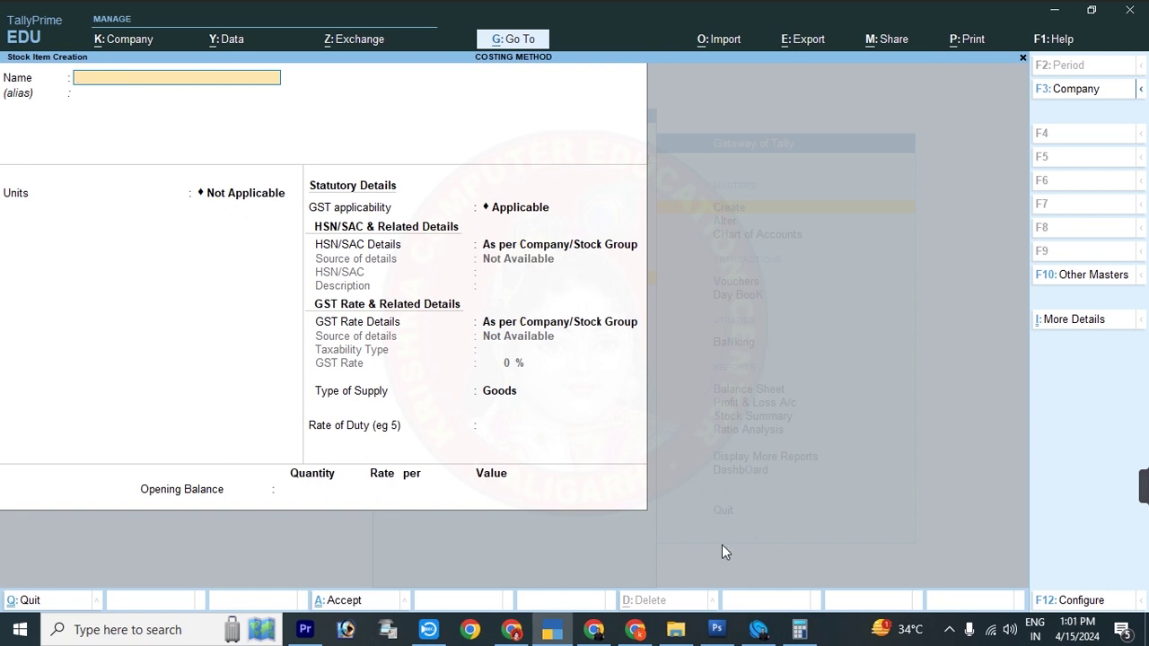
text(MONTHLY AVERA)
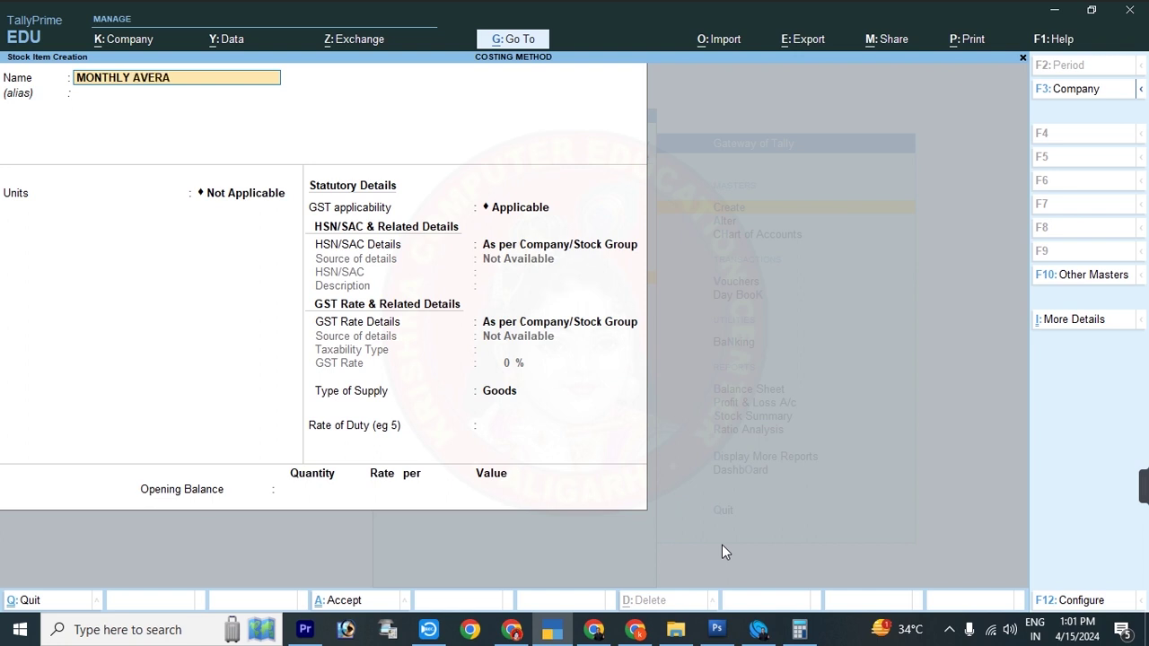
text(GE COST ITEM)
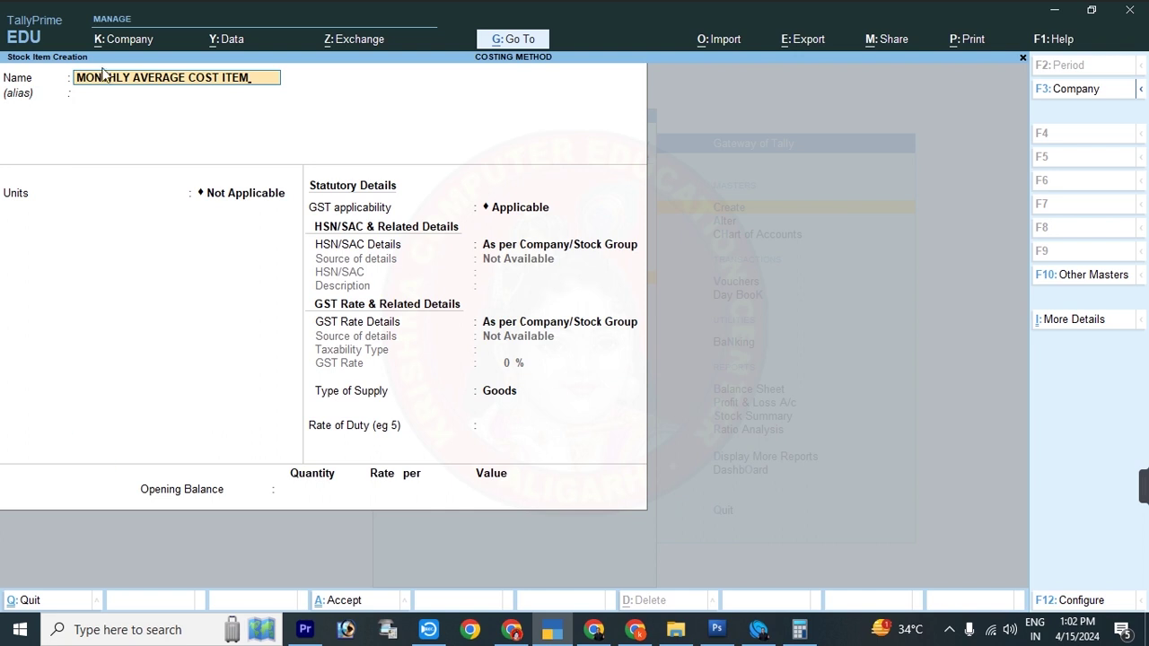
Step: Set the MONTHLY AVERAGE COST ITEM's unit to P and its costing method to Monthly Avg. Cost
key(Return)
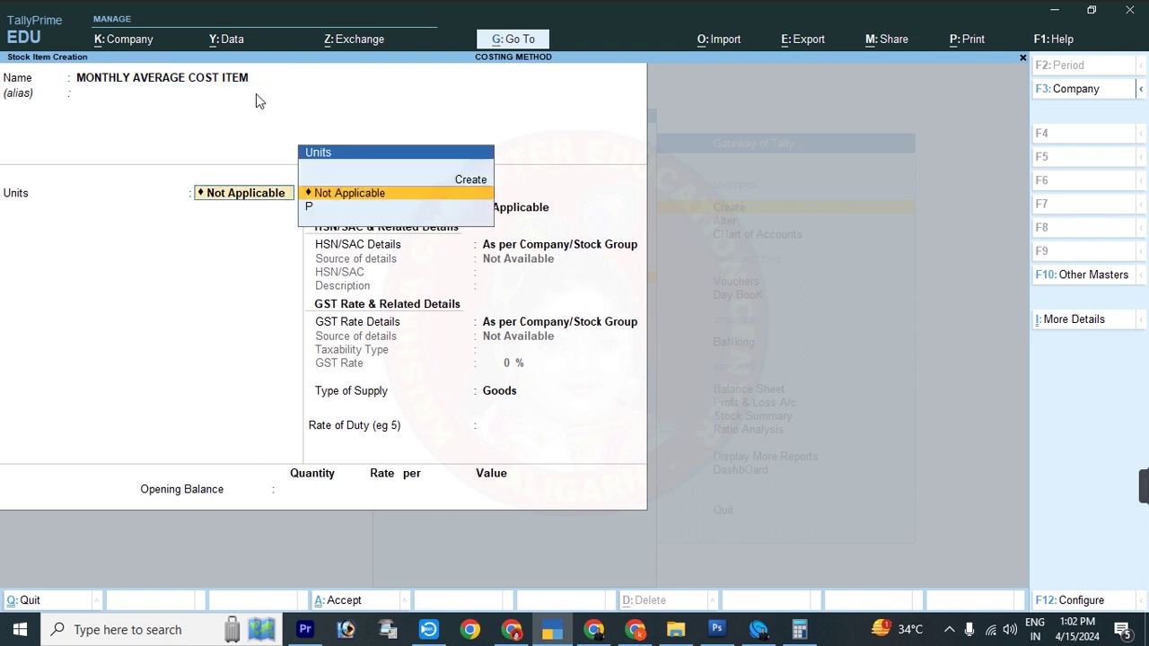
key(Down)
key(Return)
key(BackSpace)
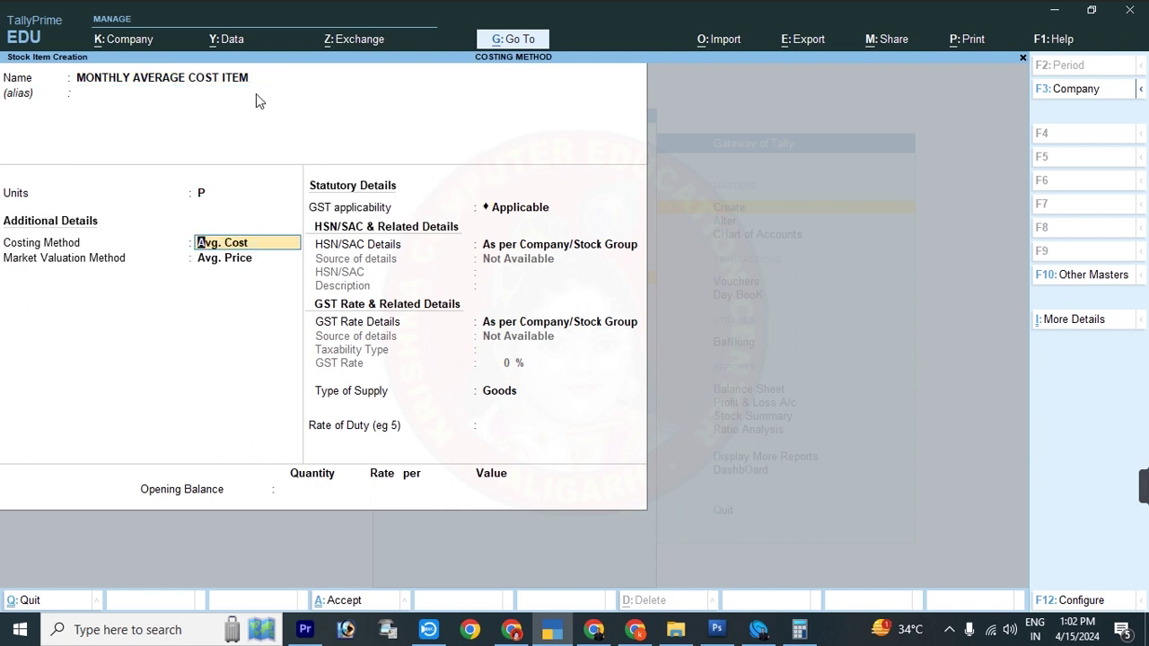
key(Down)
key(Down)
key(Down)
key(Down)
key(Down)
key(Down)
key(Down)
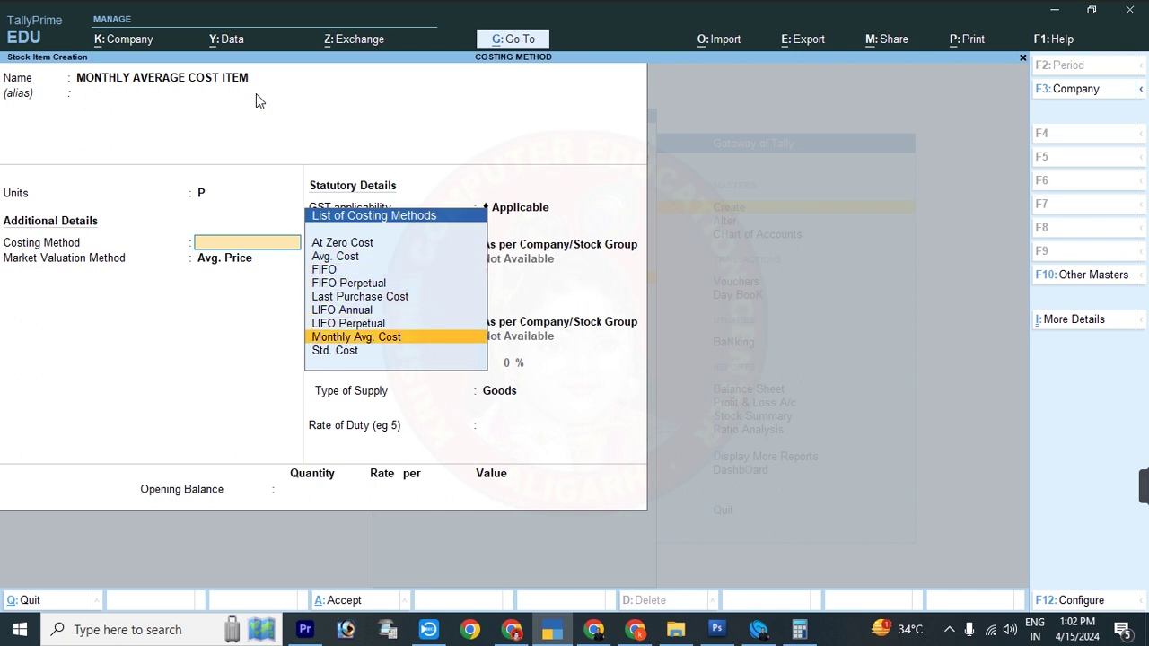
key(Return)
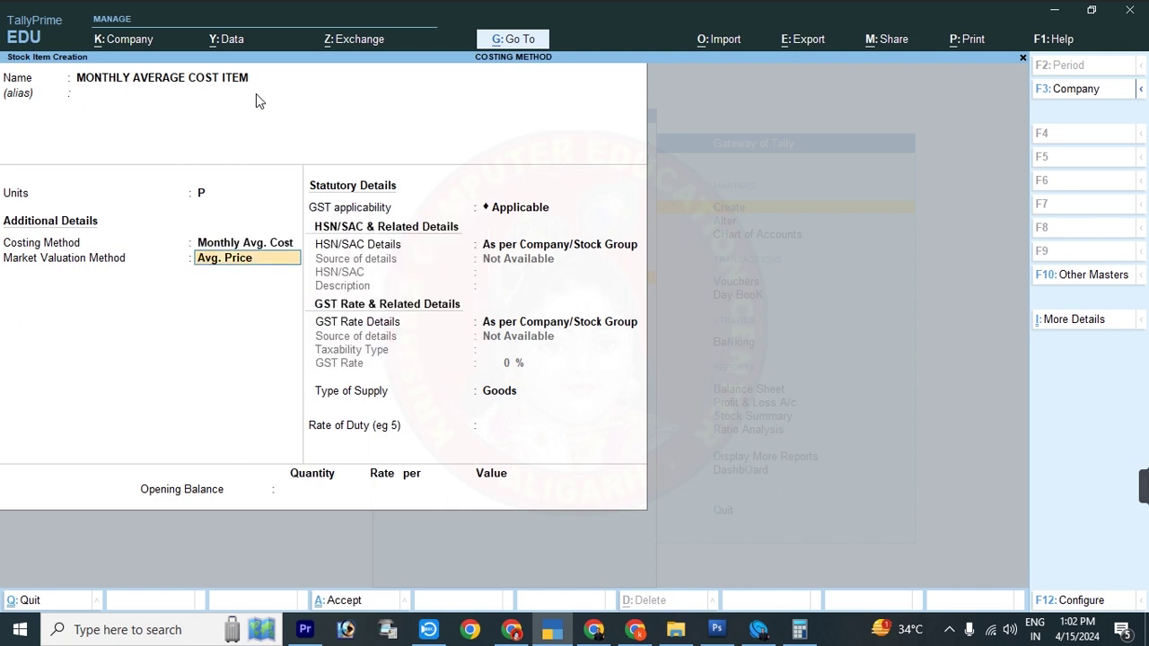
Step: Keep the remaining stock item defaults, save it without an opening balance, and leave stock item creation
key(Return)
key(Return)
key(Return)
key(Return)
key(Return)
key(Return)
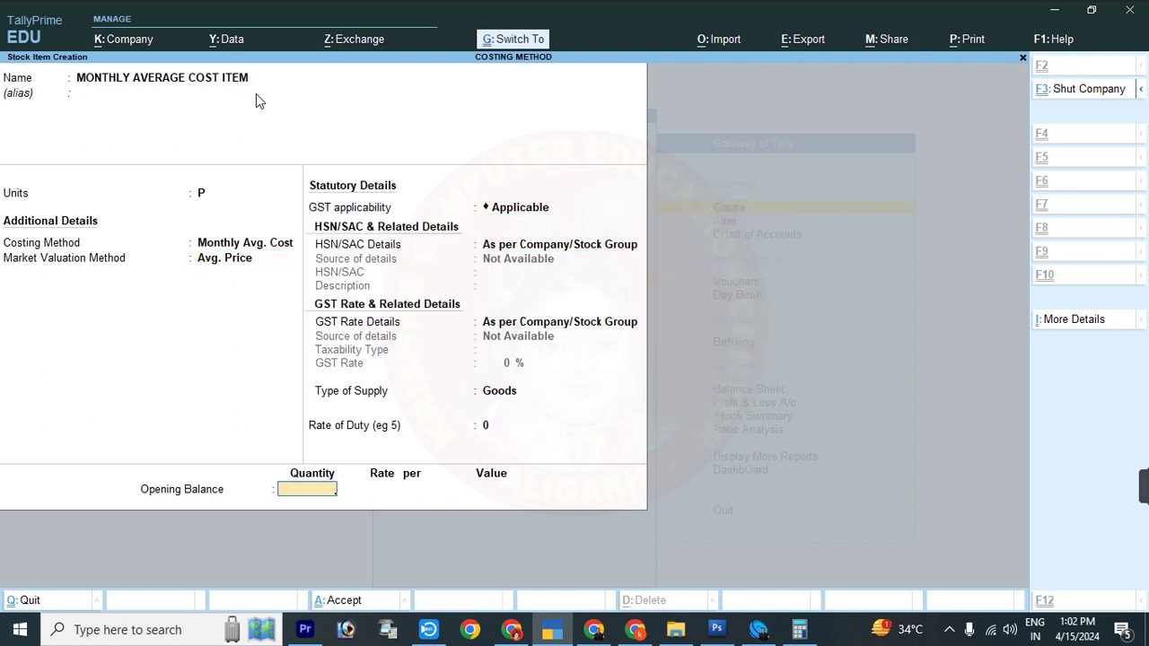
key(Return)
key(Escape)
Step: Open voucher entry from the Gateway of Tally to record a purchase
key(Down)
key(Down)
key(Down)
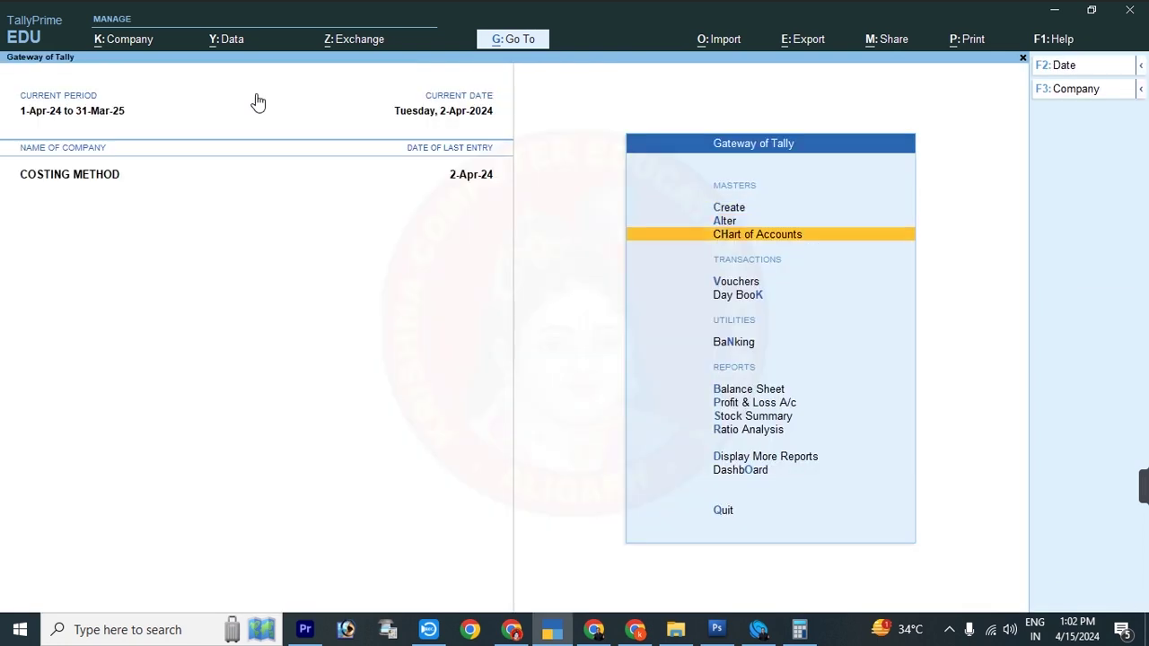
key(Return)
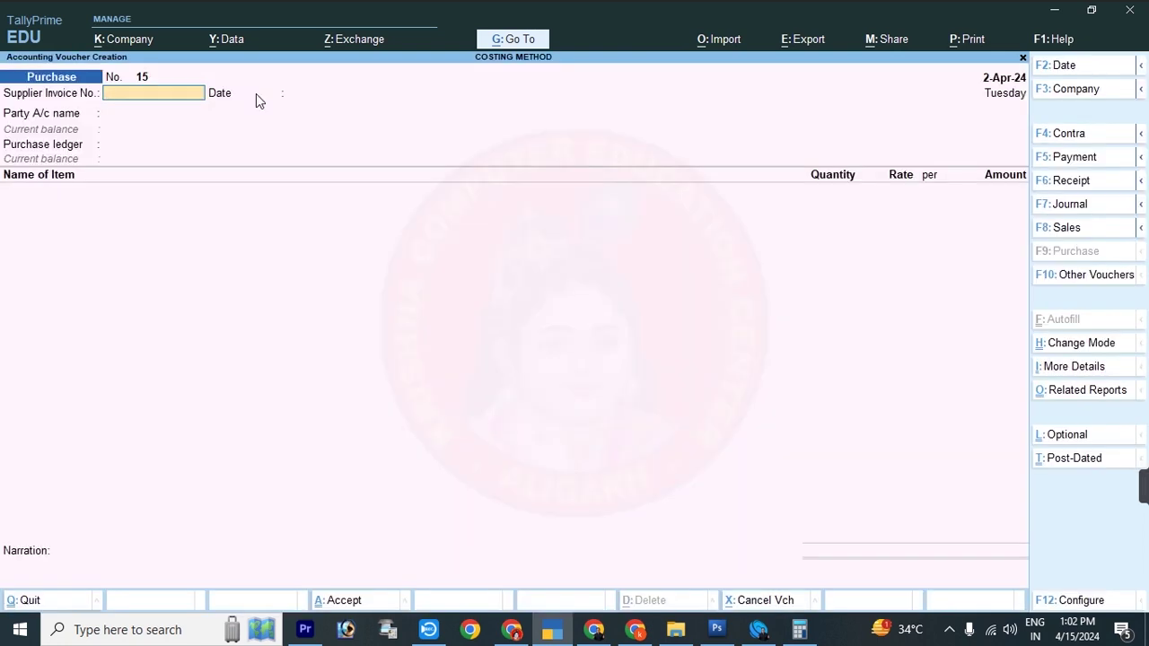
Step: Leave the supplier invoice number and date blank and select the creditor's account as the purchase party
key(Return)
key(Return)
key(Down)
key(Down)
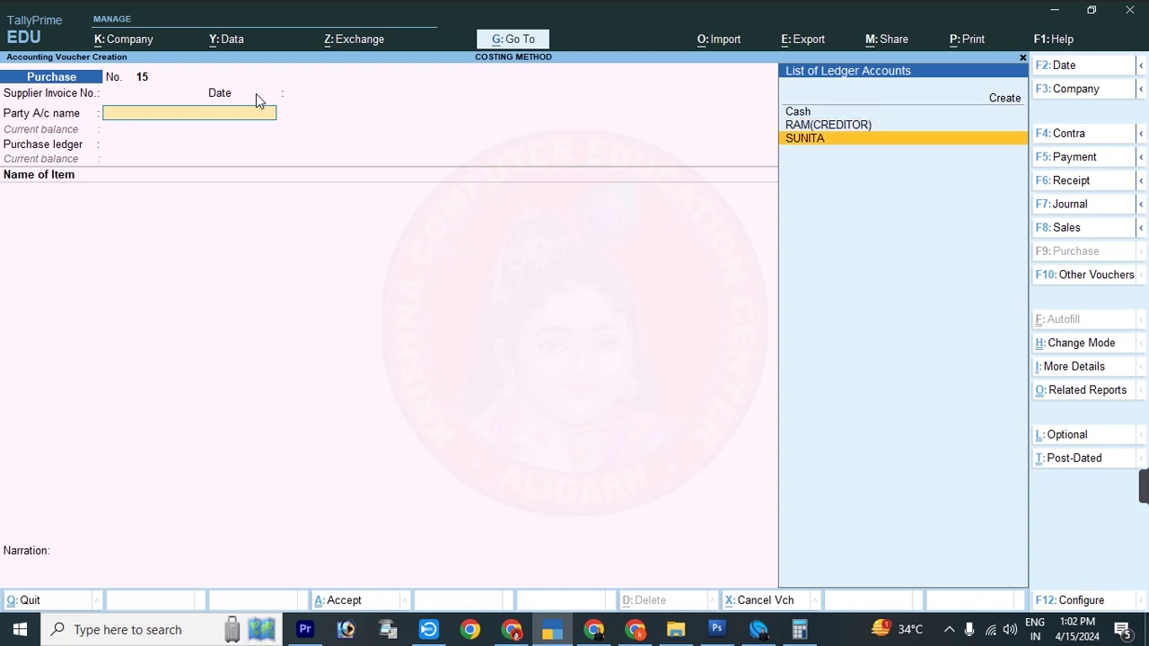
key(Up)
key(Up)
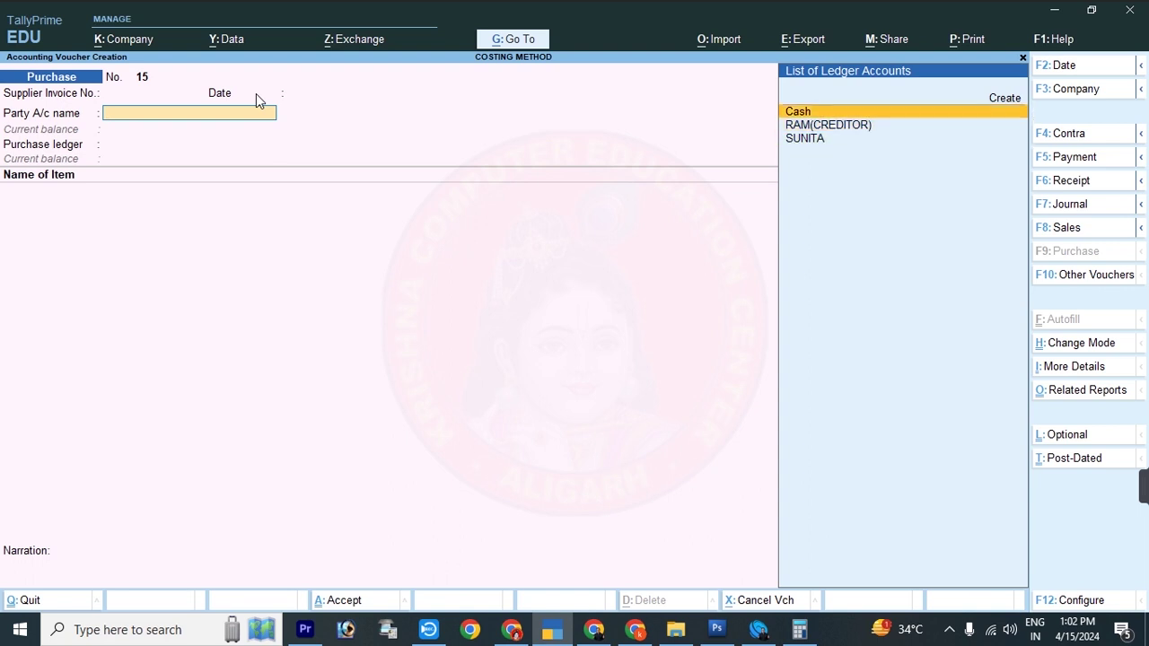
key(Down)
key(Return)
Step: Leave the receipt details blank, keep the supplier's party details, and choose the PURCHASE ledger
key(Return)
key(Return)
key(Return)
key(Return)
key(Return)
key(Return)
key(Return)
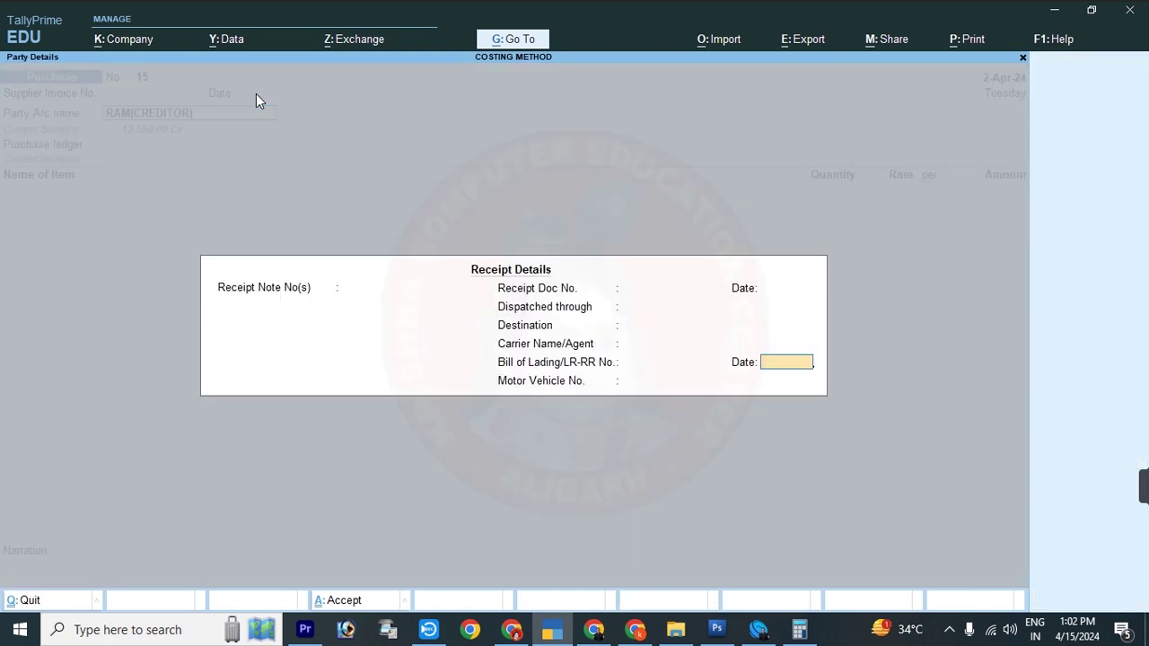
key(Return)
key(Return)
key(Return)
key(Return)
key(Return)
key(Return)
key(Return)
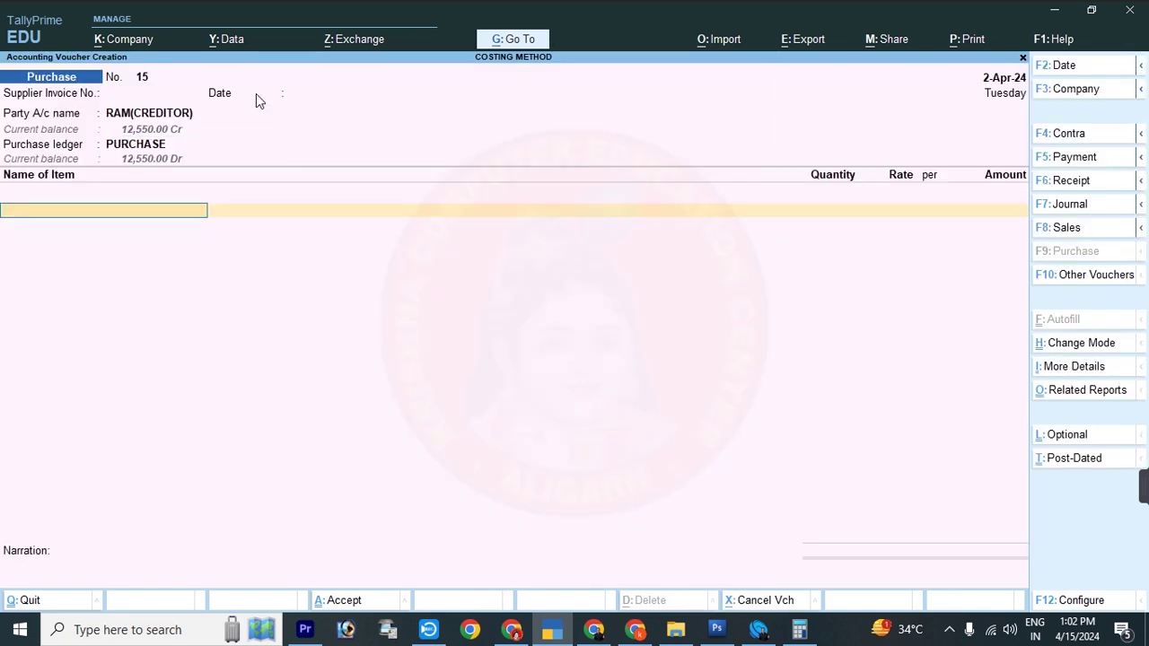
Step: Add MONTHLY AVERAGE COST ITEM to the purchase with quantity 10 P at a rate of 100
key(Down)
key(Down)
key(Down)
key(Down)
key(Down)
key(Down)
key(Return)
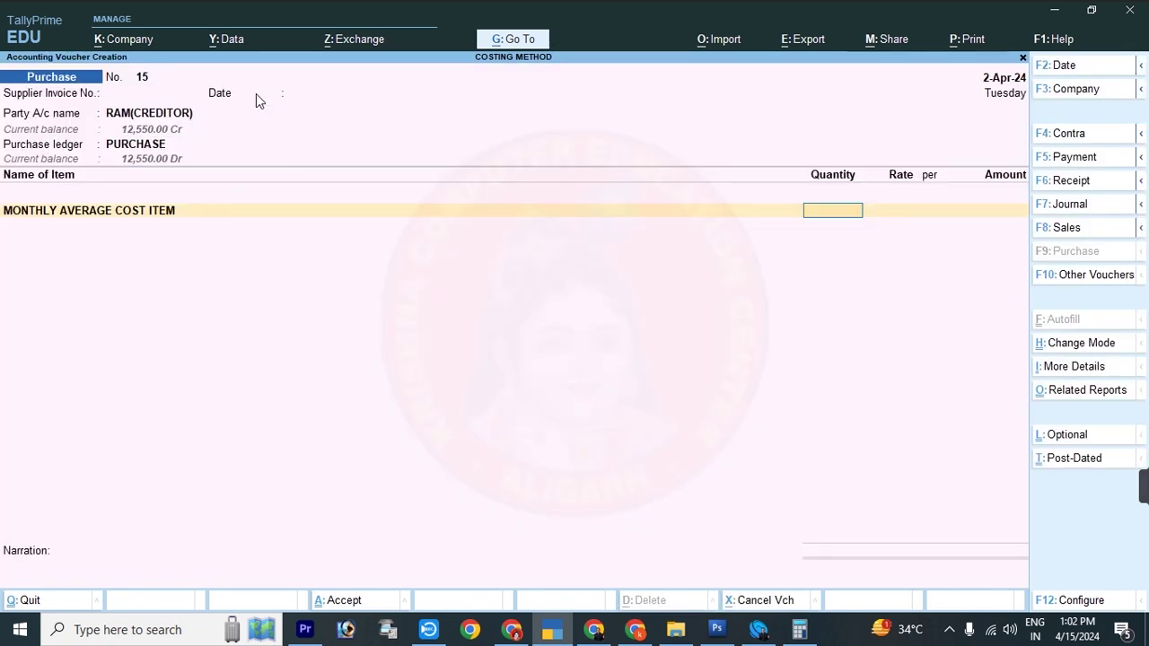
text(10)
key(Return)
text(1,0)
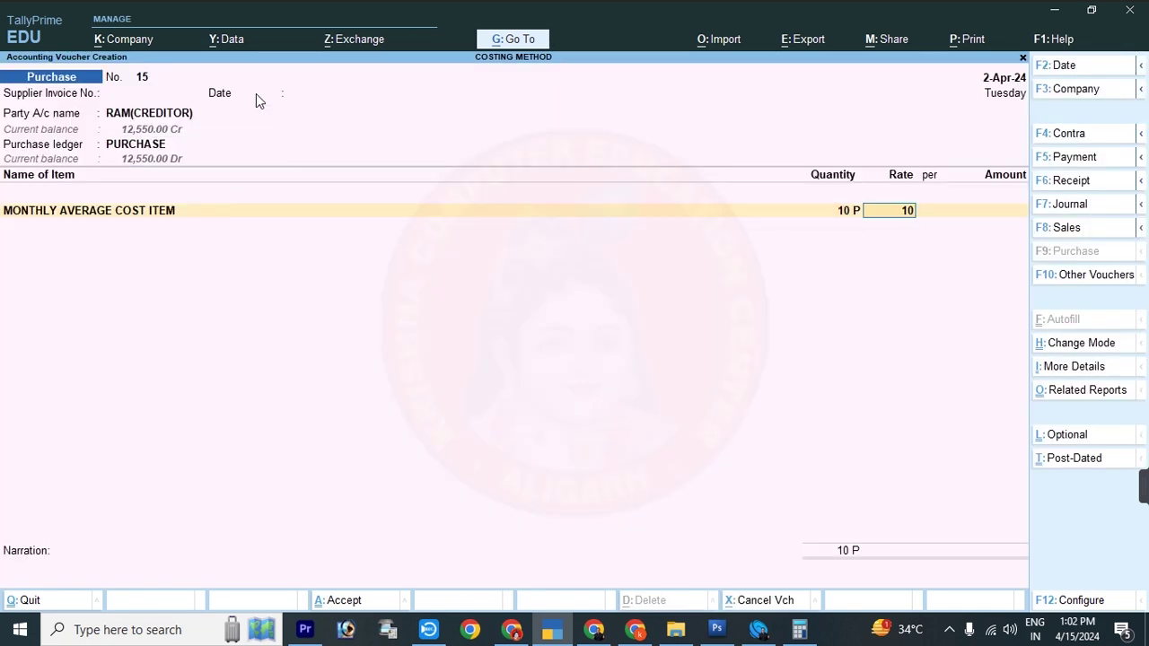
text(0)
key(Return)
key(Return)
Step: End the item list, keep New Ref 15 as the bill reference, and save the purchase without a narration
key(Return)
key(Return)
key(Return)
key(Return)
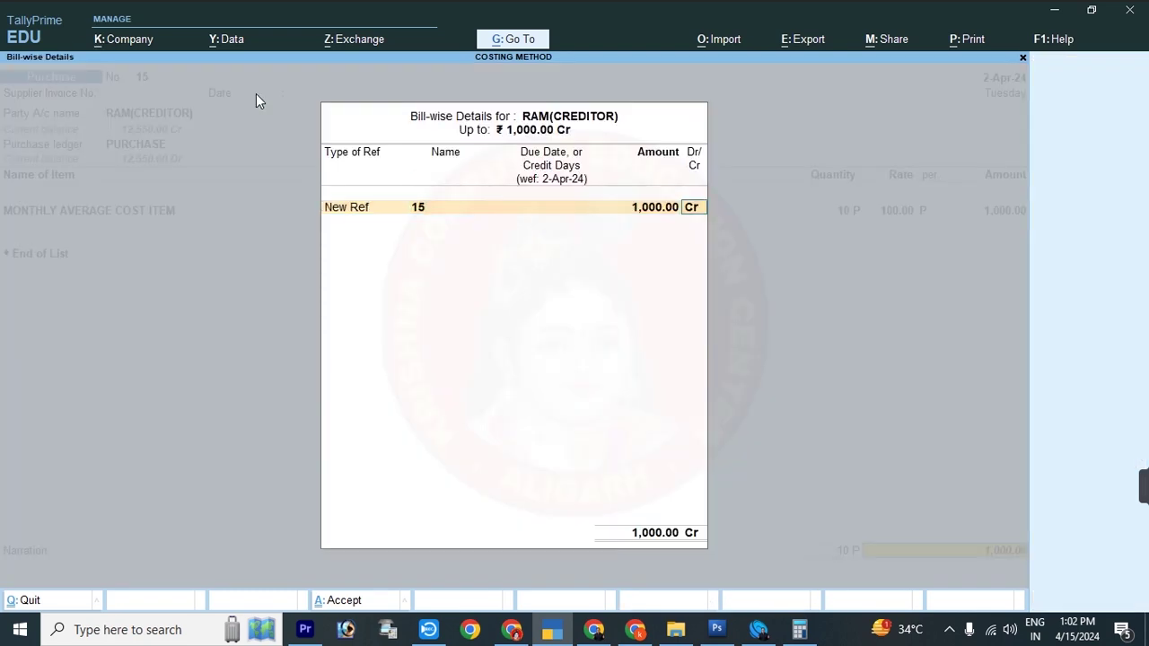
key(Return)
key(Return)
key(Return)
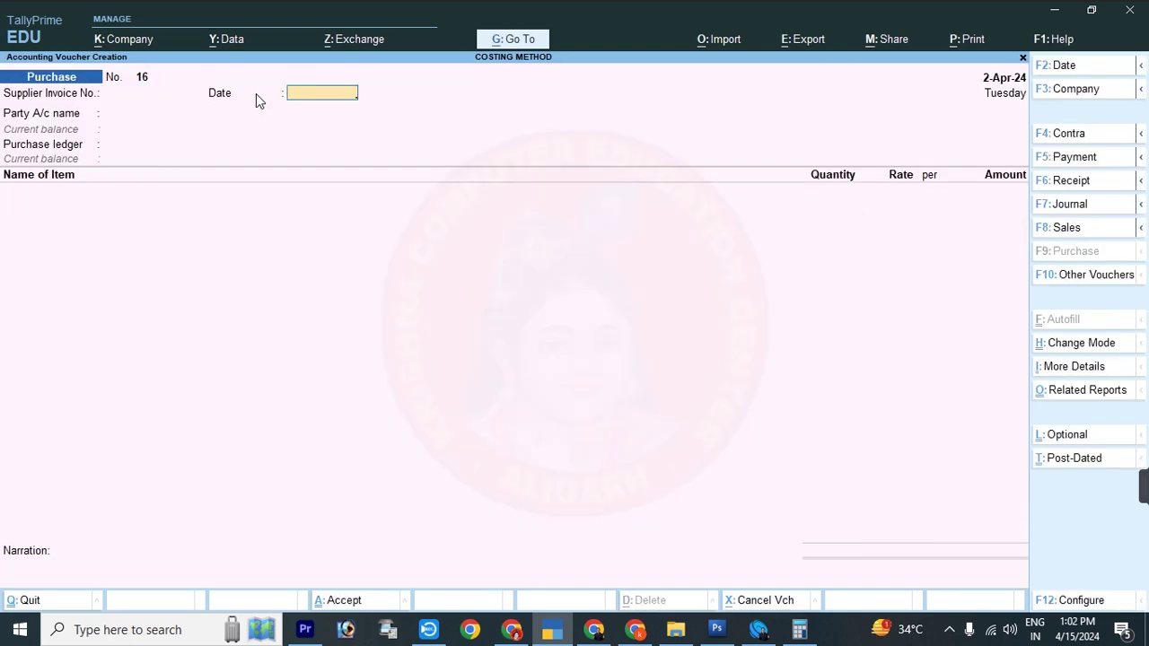
Step: Select the creditor's account as the party of purchase voucher 16, leaving the supplier invoice details blank
key(Return)
key(Down)
key(Return)
Step: Skip the receipt details of purchase voucher 16, keep its party details, and choose the PURCHASE ledger
key(Return)
key(Return)
key(Return)
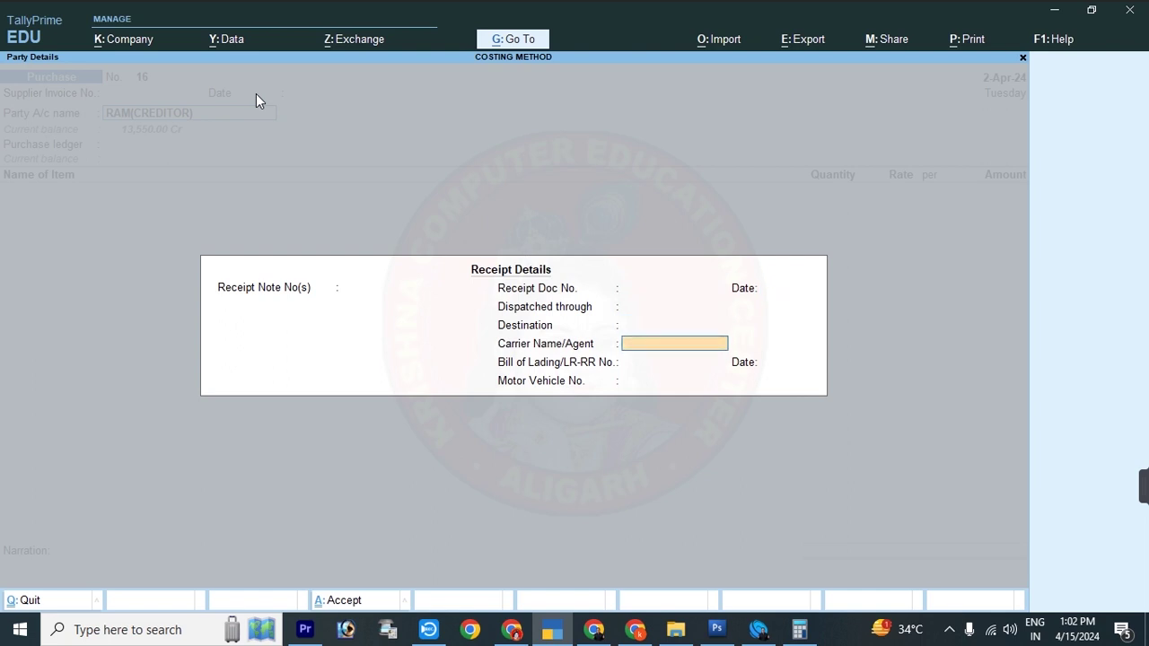
key(Return)
key(Return)
key(Return)
key(Return)
key(Return)
key(Return)
key(Return)
key(Return)
key(Return)
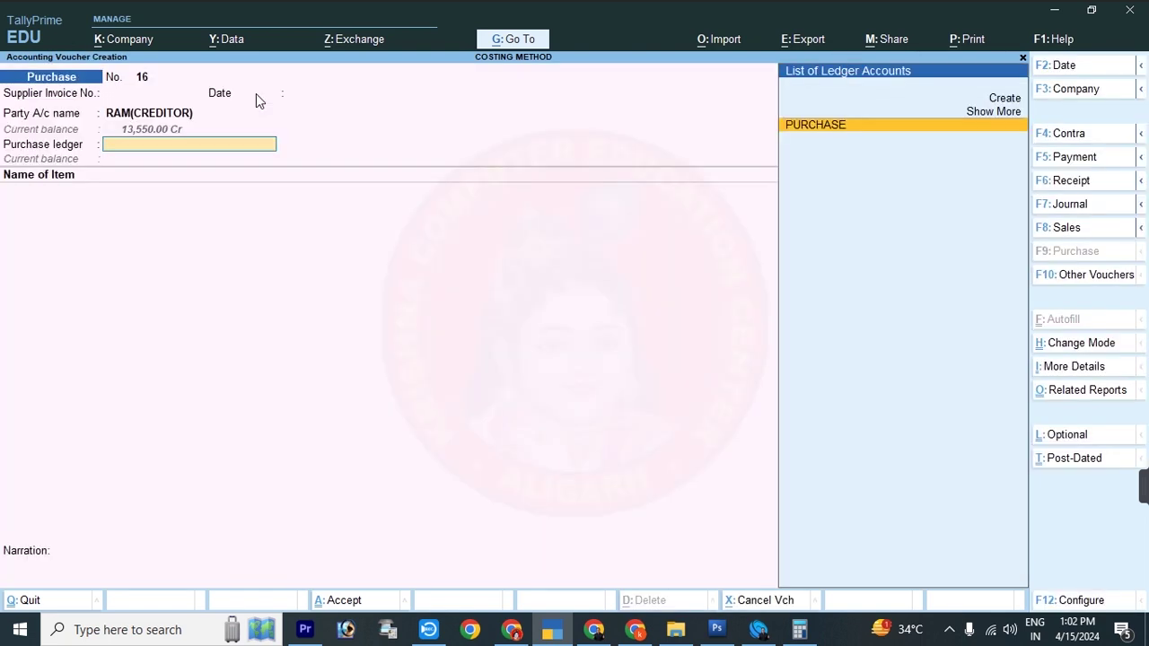
key(Return)
Step: Add MONTHLY AVERAGE COST ITEM to the second purchase with quantity 10 P at a rate of 120
key(Down)
key(Down)
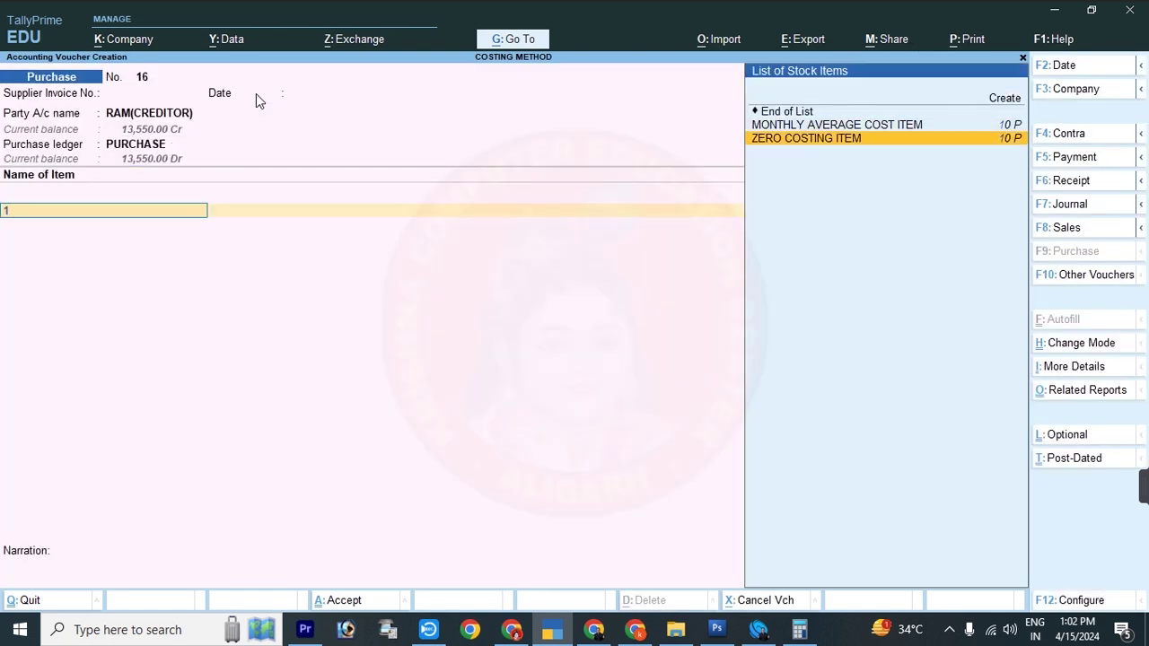
key(Up)
key(Return)
text(10)
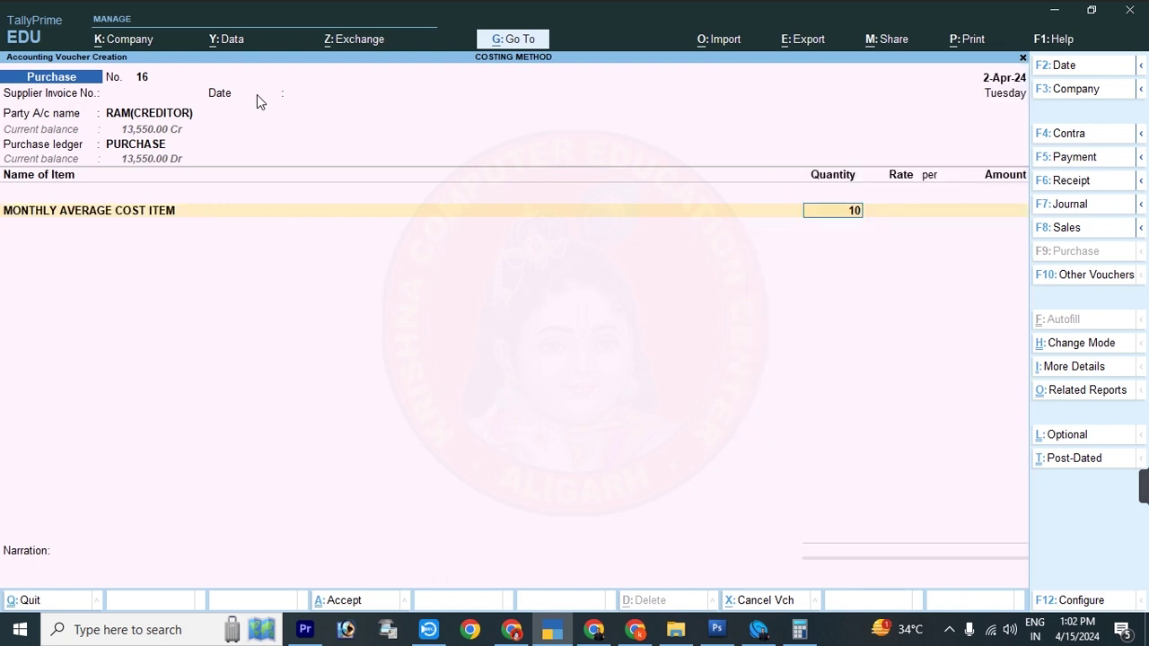
key(Return)
text(120)
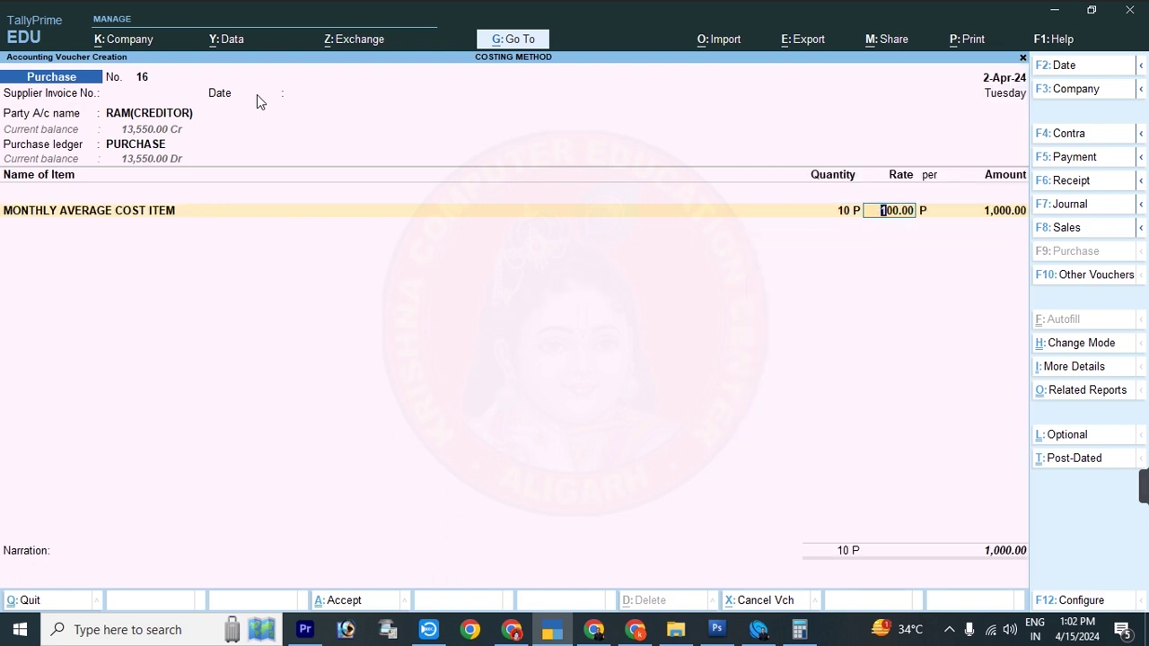
key(Return)
Step: End the second purchase's item list, keep the default bill-wise details, and save the voucher without a narration
key(Return)
key(Return)
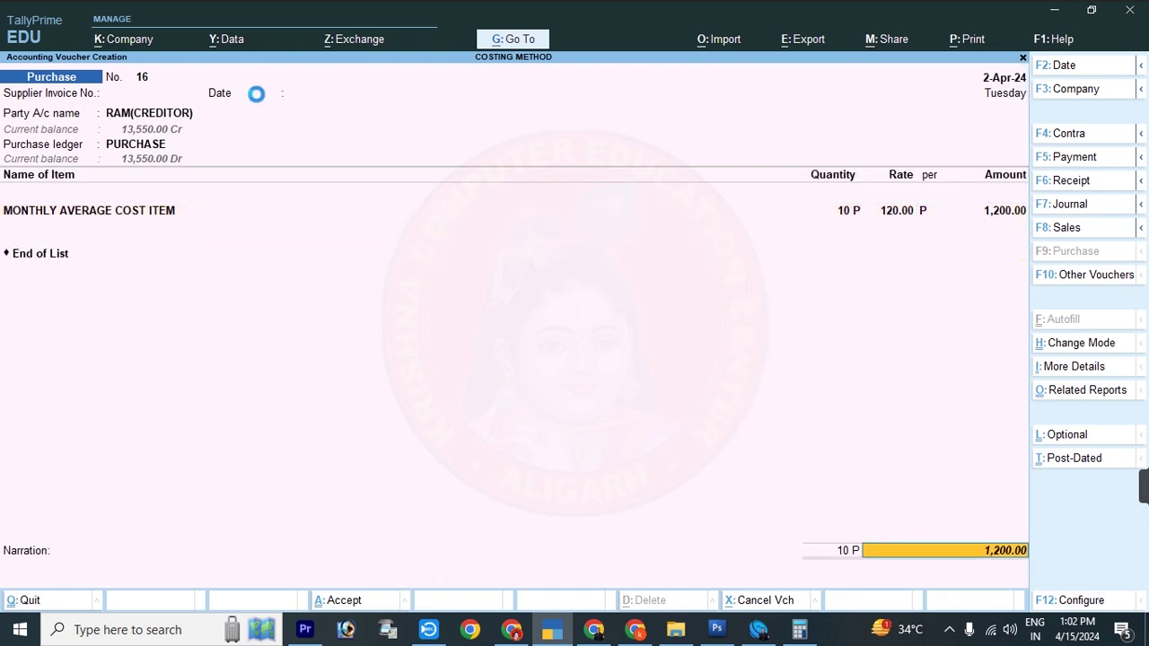
key(Return)
key(Return)
key(Return)
key(Return)
key(Return)
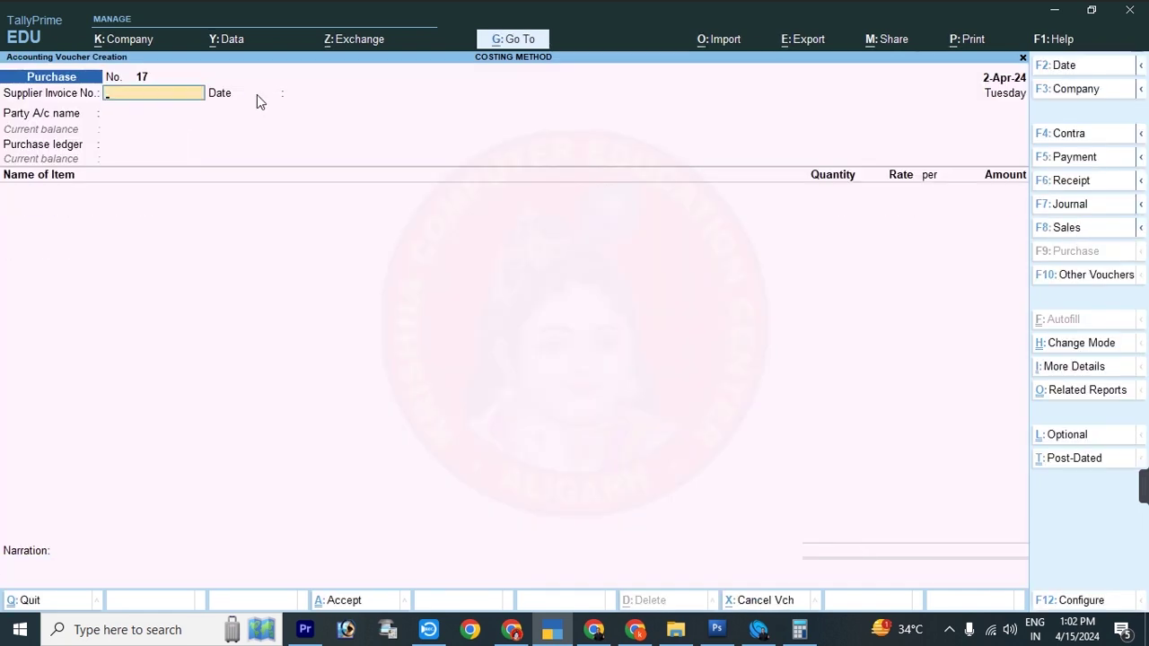
Step: Switch to a sales voucher and select the customer's account as its party
key(Return)
key(F8)
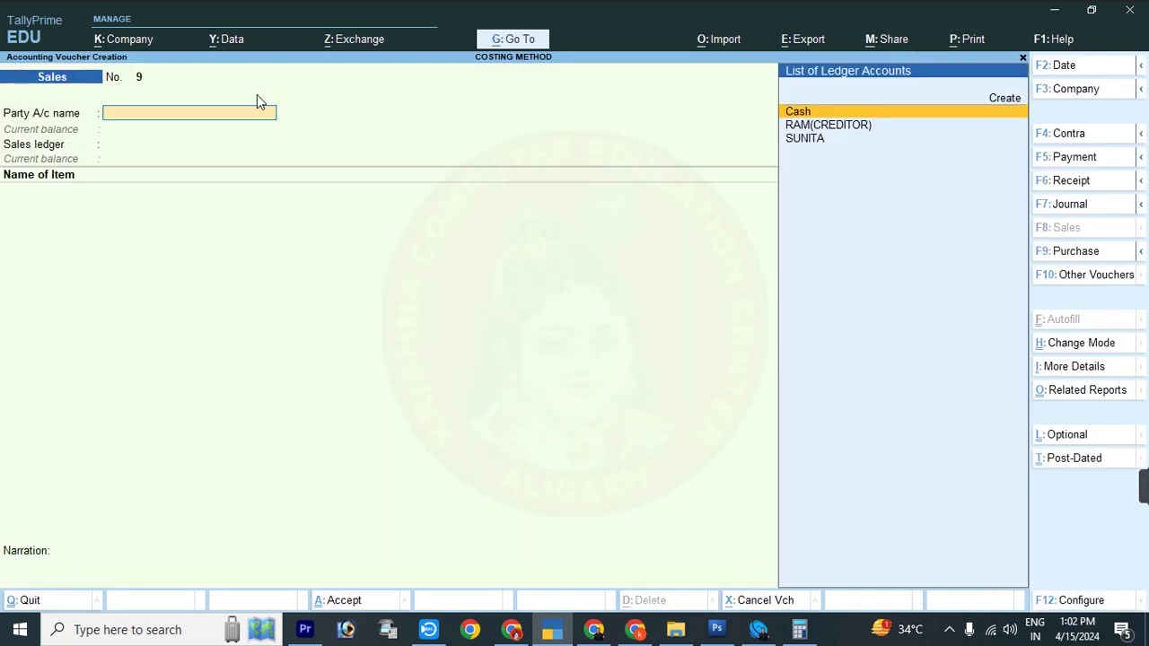
key(Down)
key(Down)
key(Return)
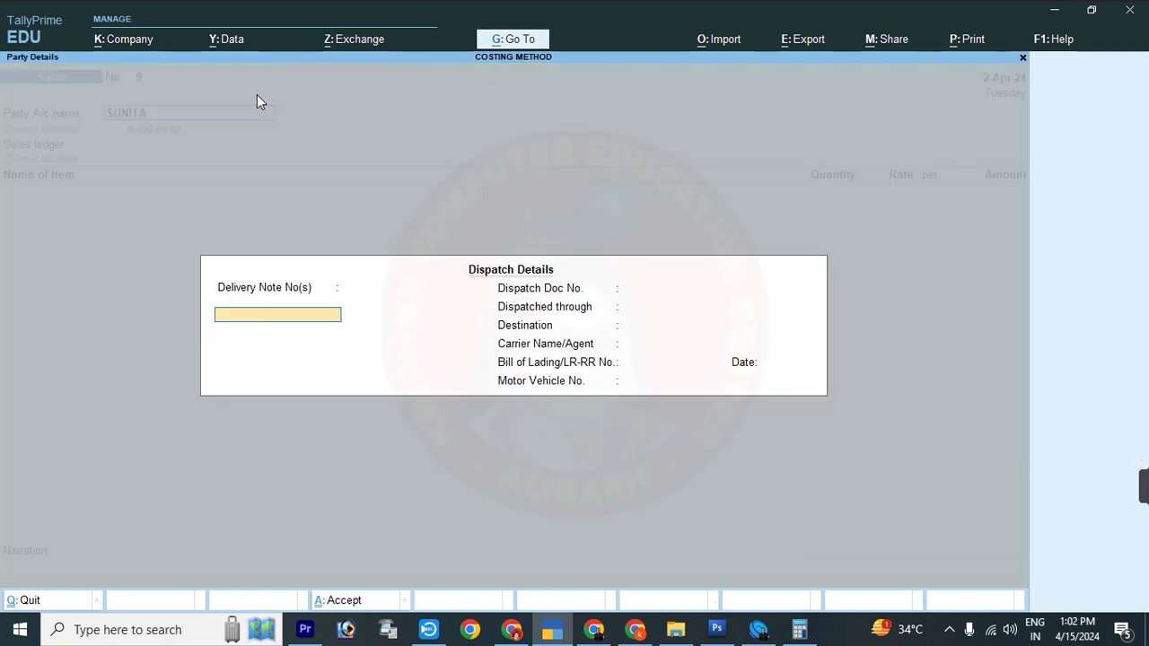
Step: Leave the dispatch details blank, keep the buyer's party details, and choose the SALE ledger
key(Return)
key(Return)
key(Return)
key(Return)
key(Return)
key(Return)
key(Return)
key(Return)
key(Return)
key(Return)
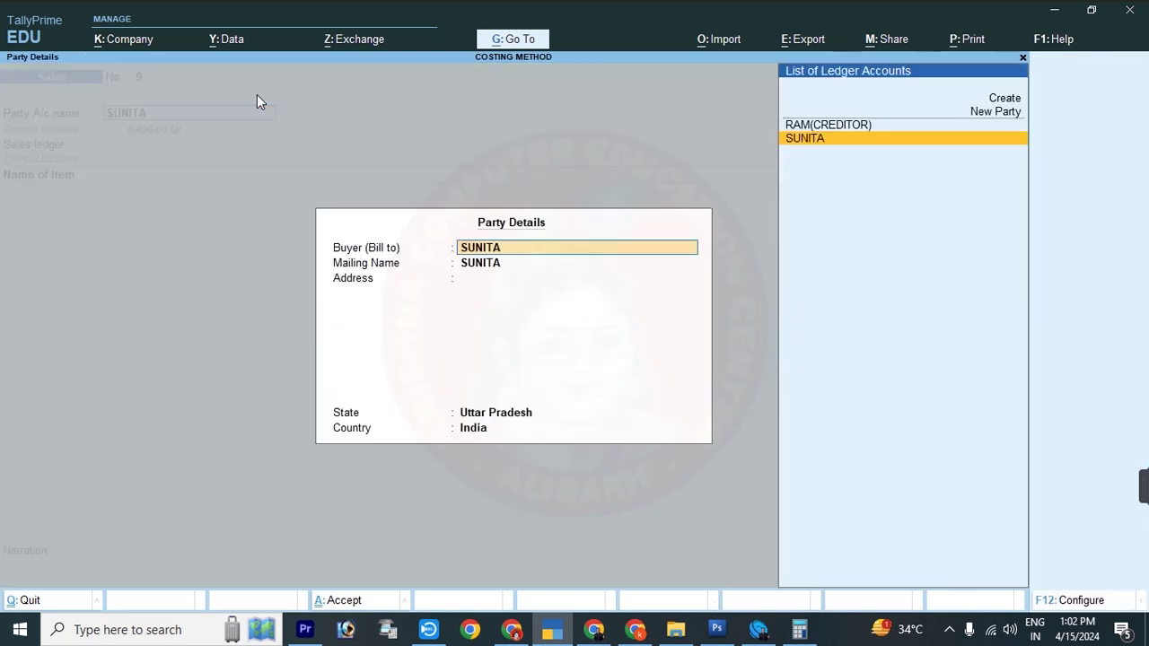
key(Return)
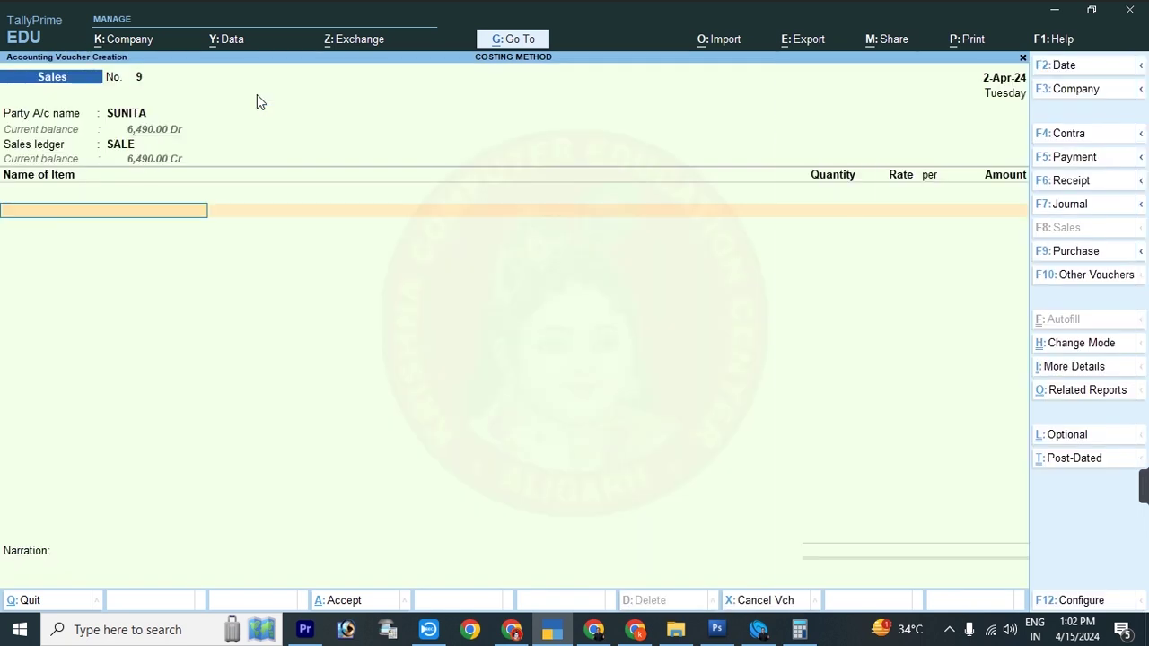
Step: Add MONTHLY AVERAGE COST ITEM to the sale with quantity 12 P at a rate of 130
key(Down)
key(Down)
key(Down)
key(Down)
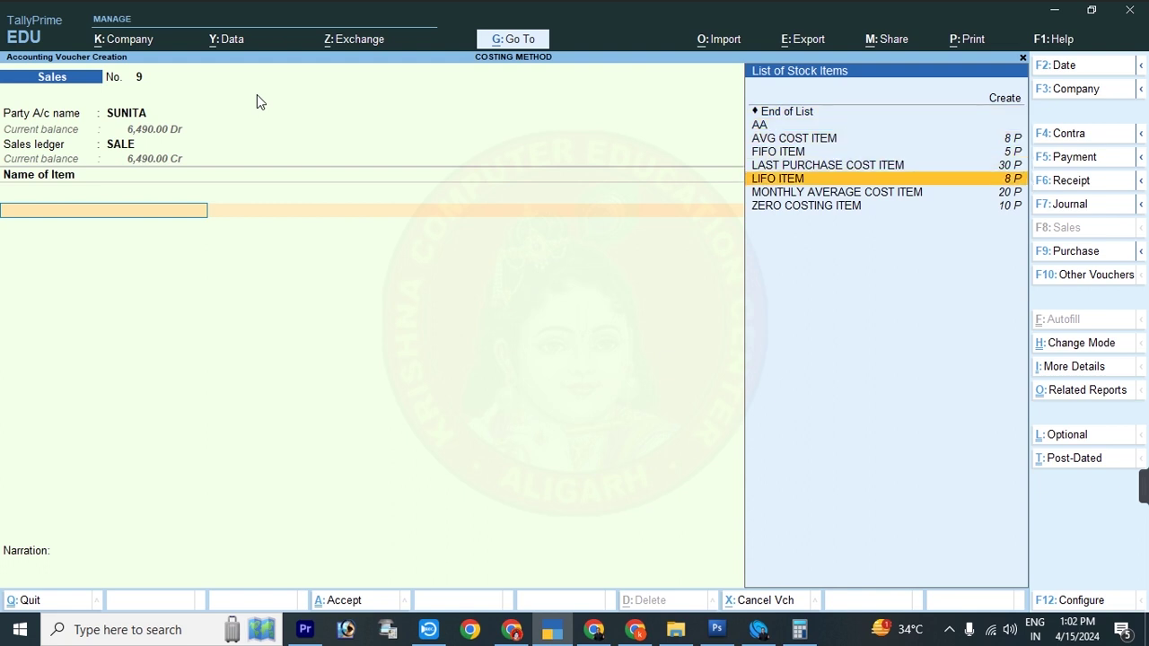
key(Up)
key(Up)
key(Up)
key(Down)
key(Down)
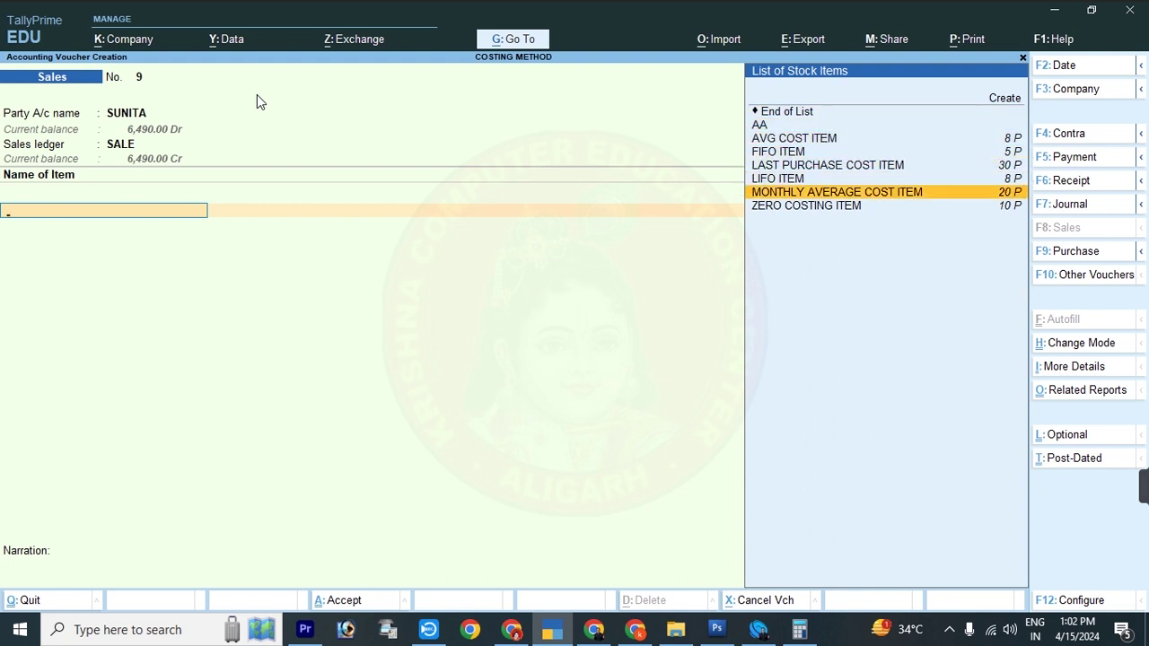
key(Return)
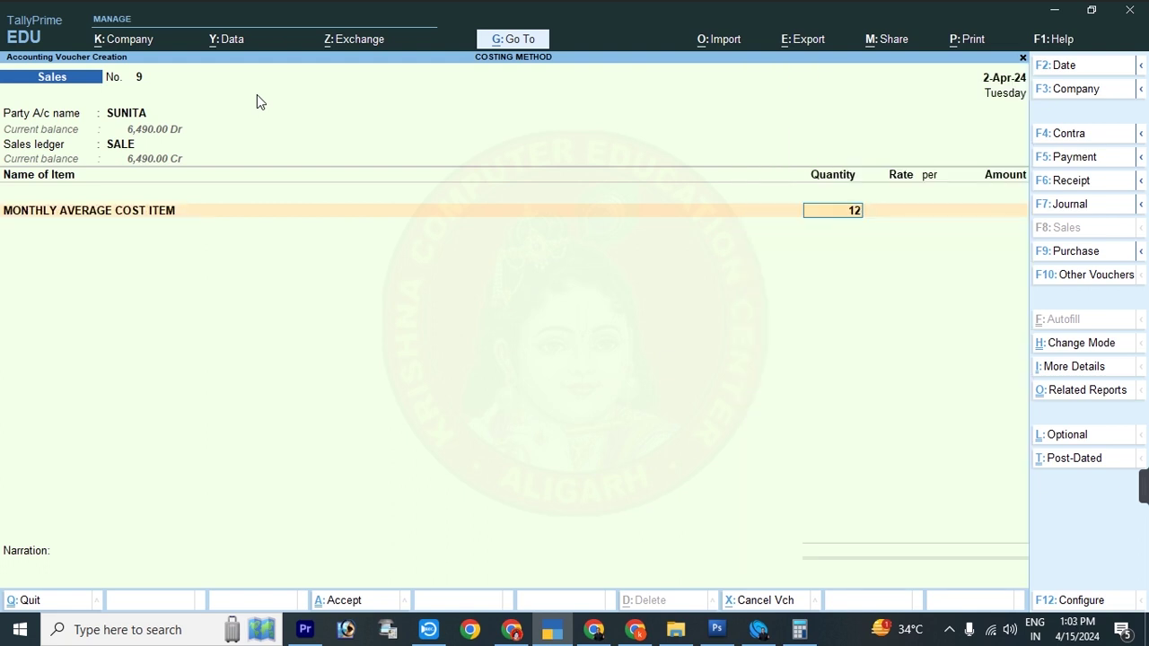
key(Return)
text(130)
key(Return)
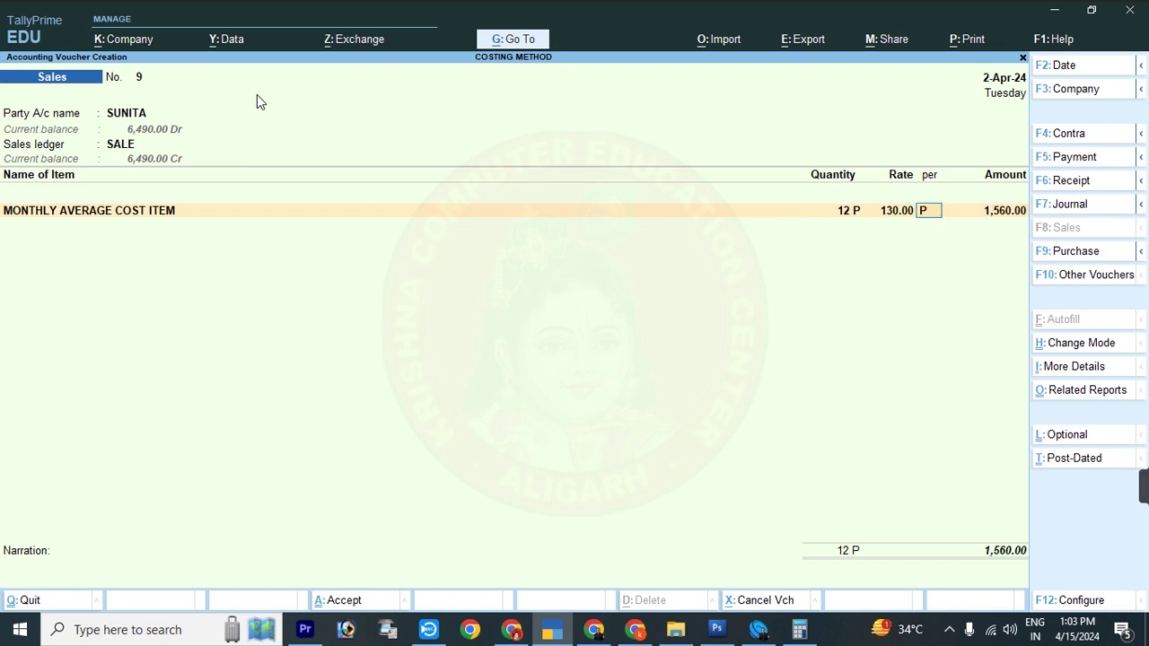
Step: End the sale's item list, keep the default bill-wise details, and save the sales voucher without a narration
key(Return)
key(Return)
key(Return)
key(Return)
key(Return)
key(Return)
key(Return)
key(Return)
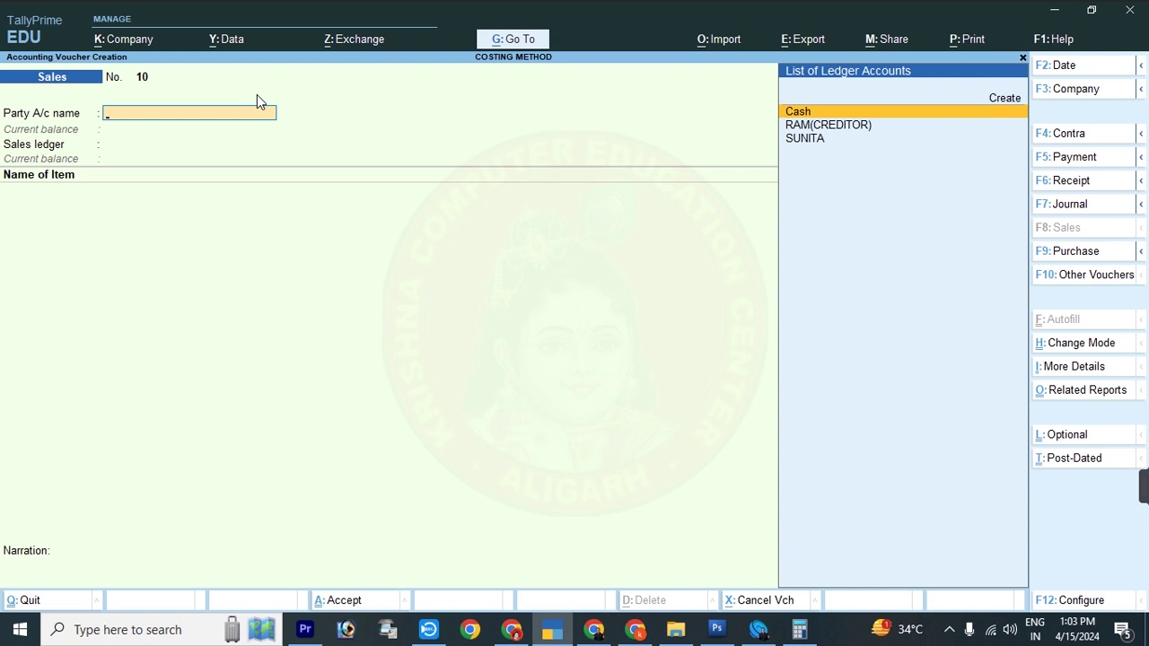
Step: Leave voucher entry and view the Stock Summary report
key(Escape)
key(Down)
key(Down)
key(Down)
key(Down)
key(Down)
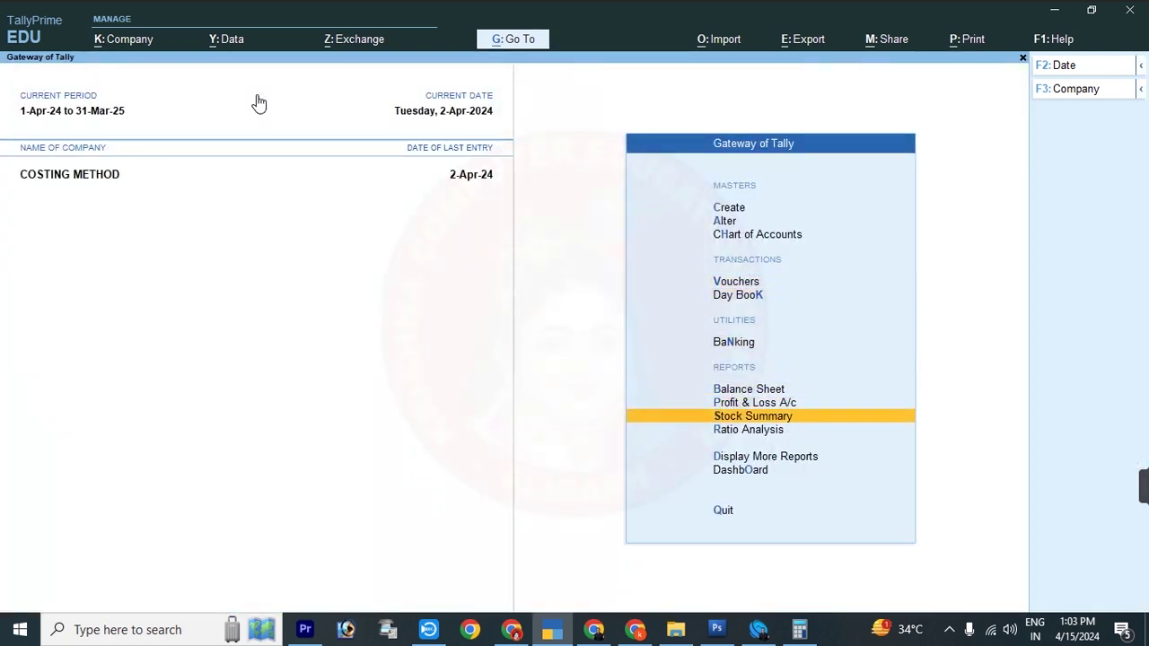
key(Return)
Step: Check the closing rate and value of MONTHLY AVERAGE COST ITEM in the summary and in its April vouchers
key(Down)
key(Down)
key(Down)
key(Down)
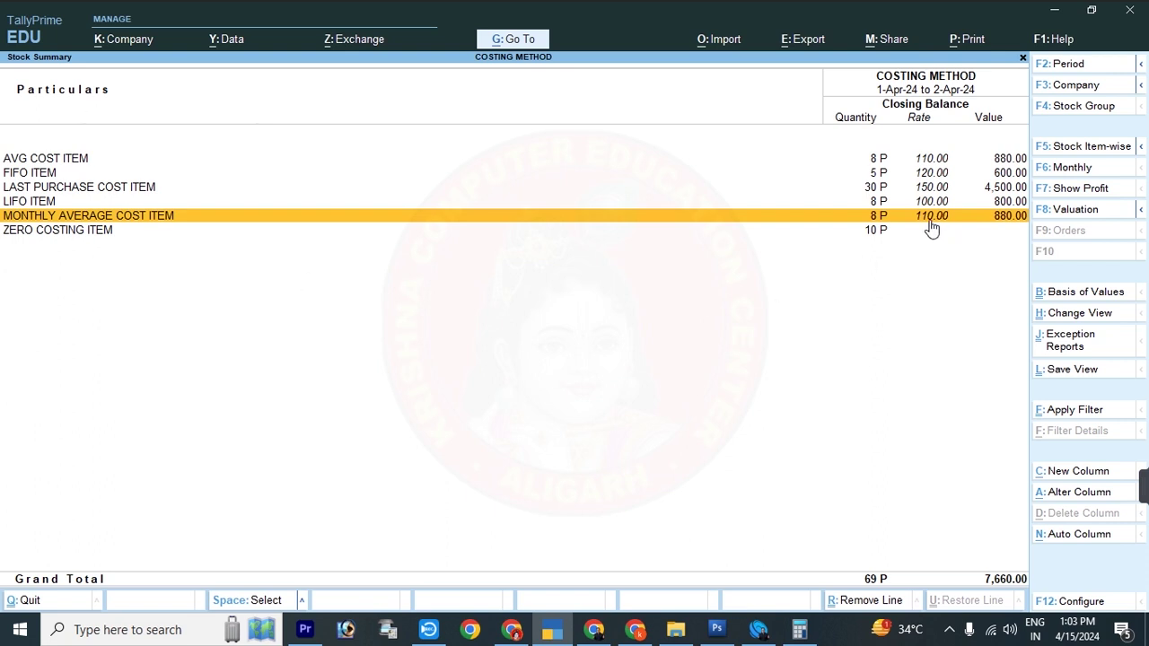
key(Return)
key(Return)
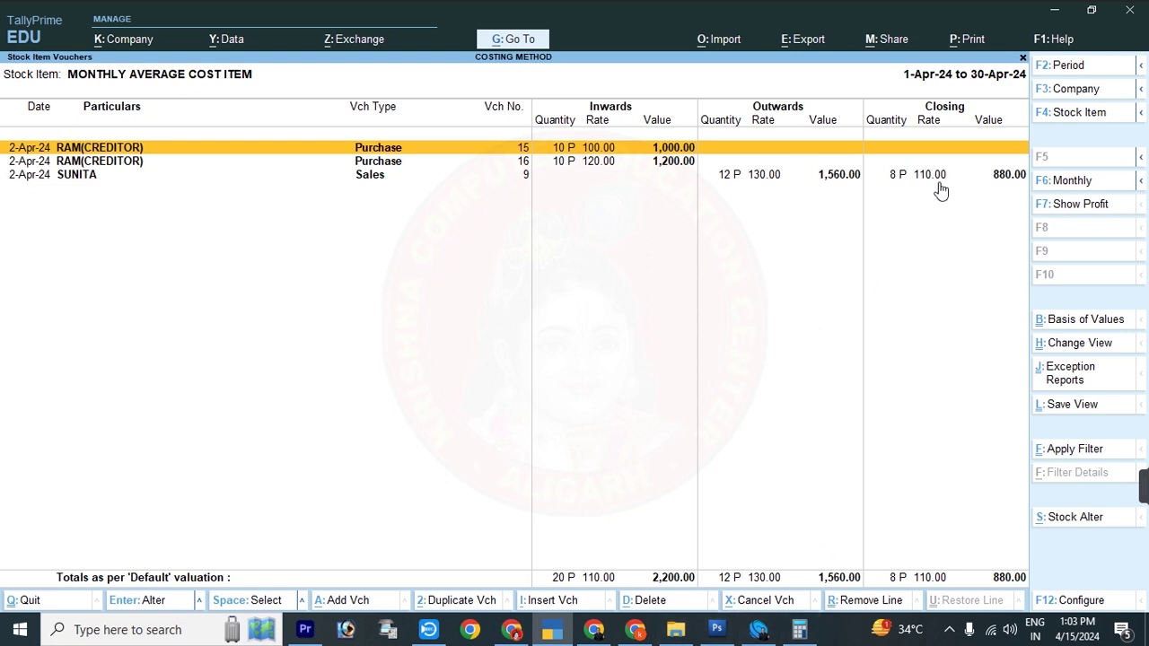
Step: Switch to Calculator and divide the item's inward value of 2200 by the purchased quantity of 20
click(796, 631)
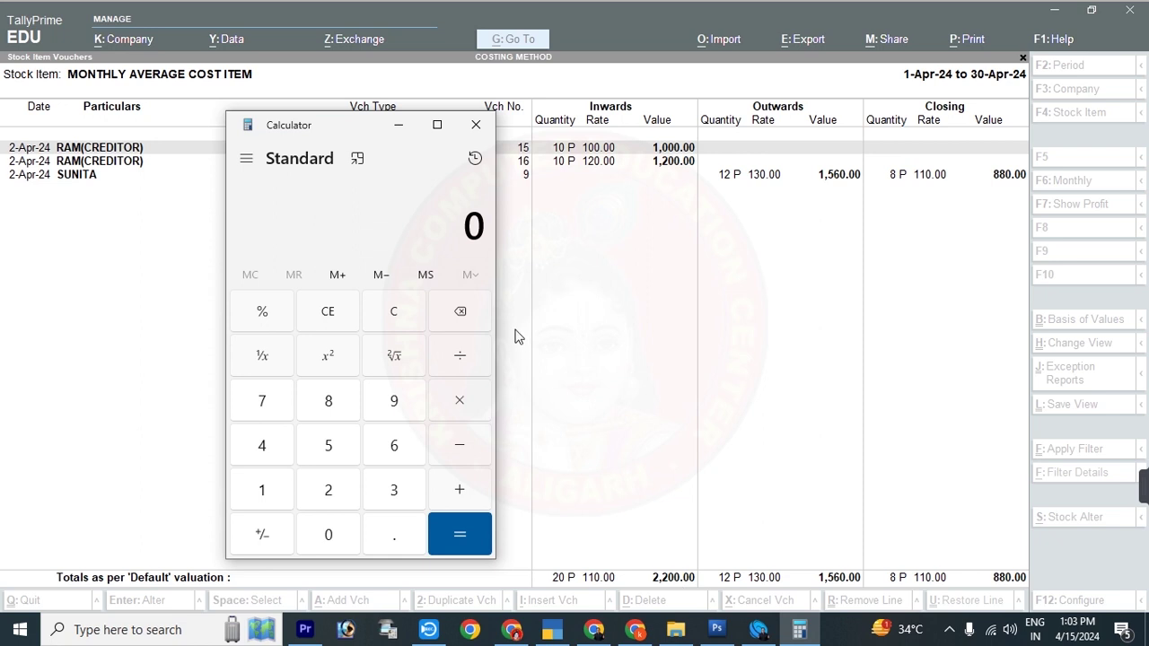
text(222)
key(BackSpace)
text(00/)
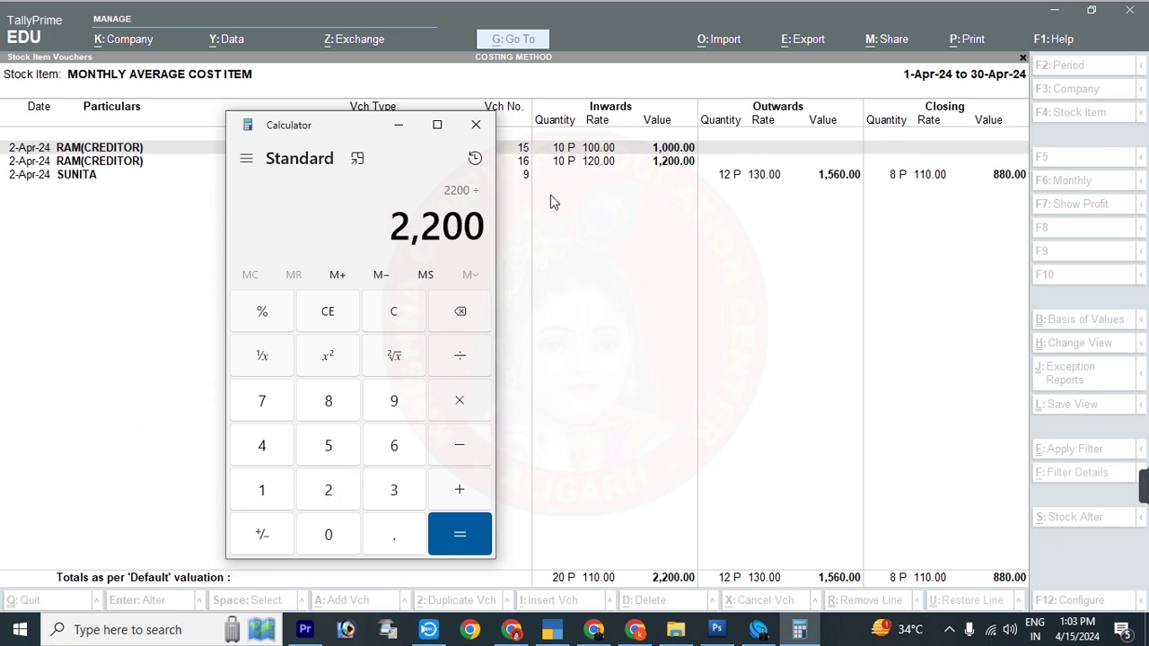
text(20)
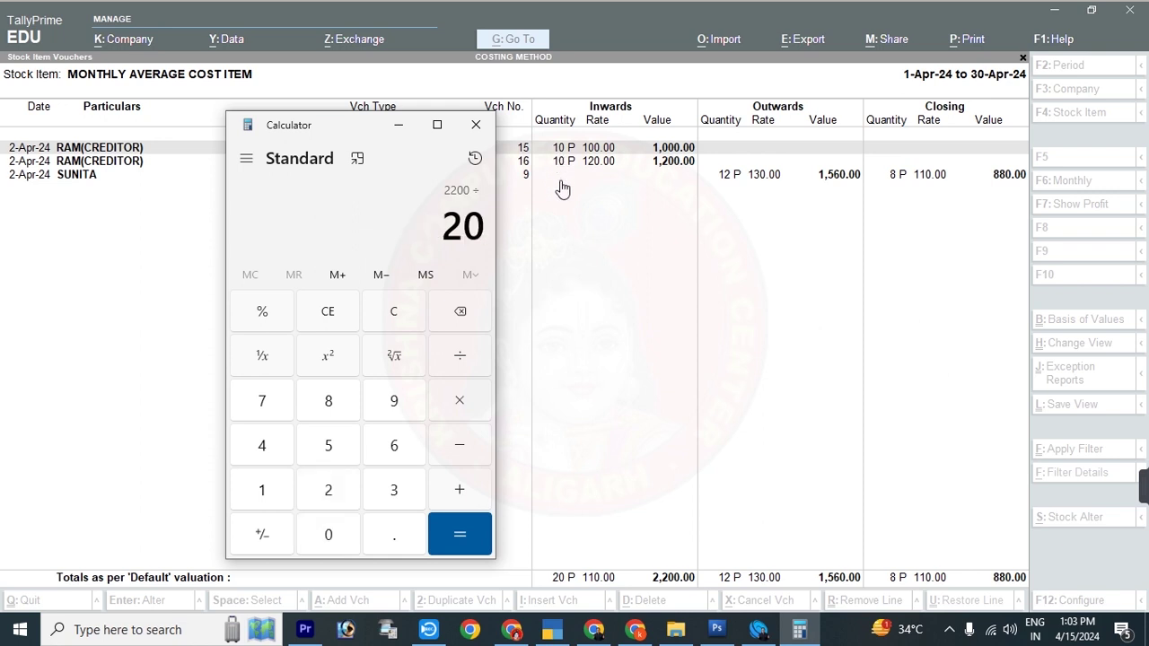
key(Return)
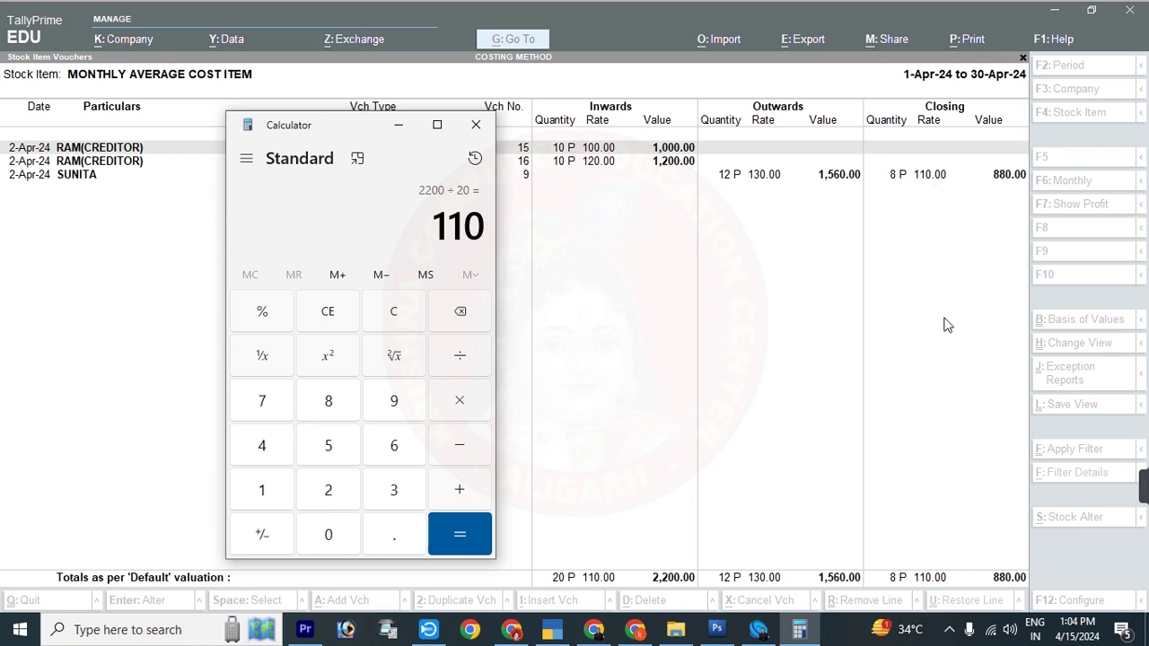
Step: Return to TallyPrime, leave the stock reports, and open a new purchase voucher
key(alt+Tab)
key(Escape)
key(Escape)
key(Down)
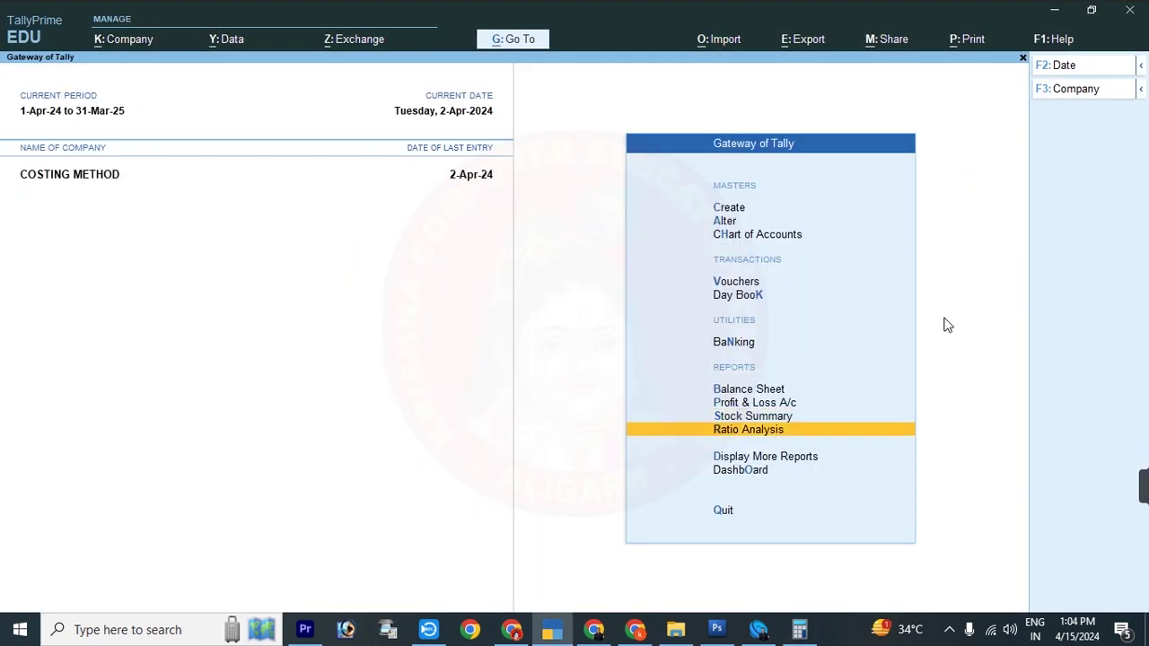
key(Down)
key(Up)
key(Up)
key(Up)
key(Up)
key(Up)
key(Up)
key(Up)
key(Return)
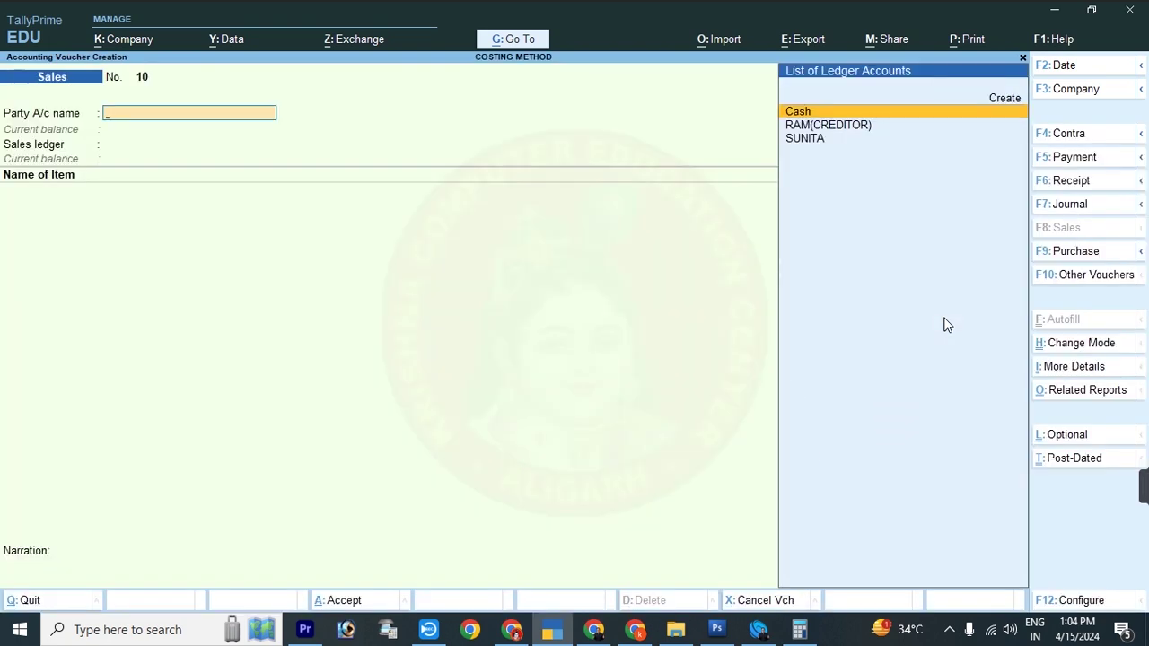
key(F9)
Step: Choose Cash as the purchase's party account and leave the supplier invoice and receipt details blank
key(Return)
key(Return)
key(Return)
key(Return)
key(Return)
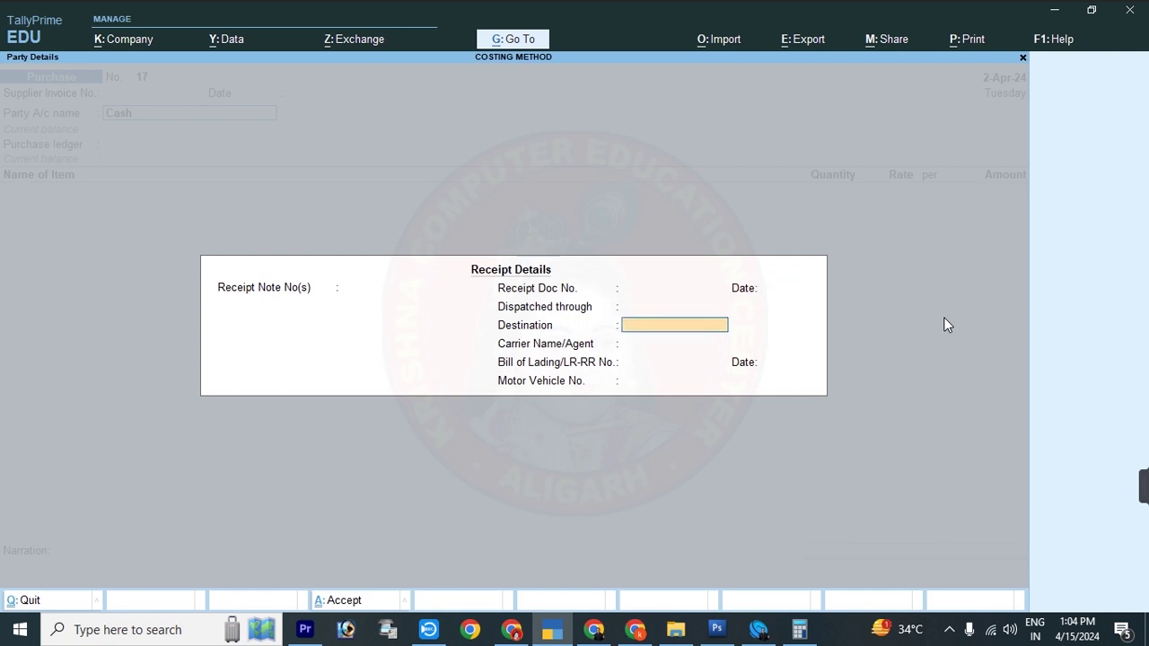
key(Return)
key(Return)
key(Return)
key(Return)
Step: Pick the creditor's ledger as supplier in the party details and use PURCHASE as the purchase ledger
key(Down)
key(Down)
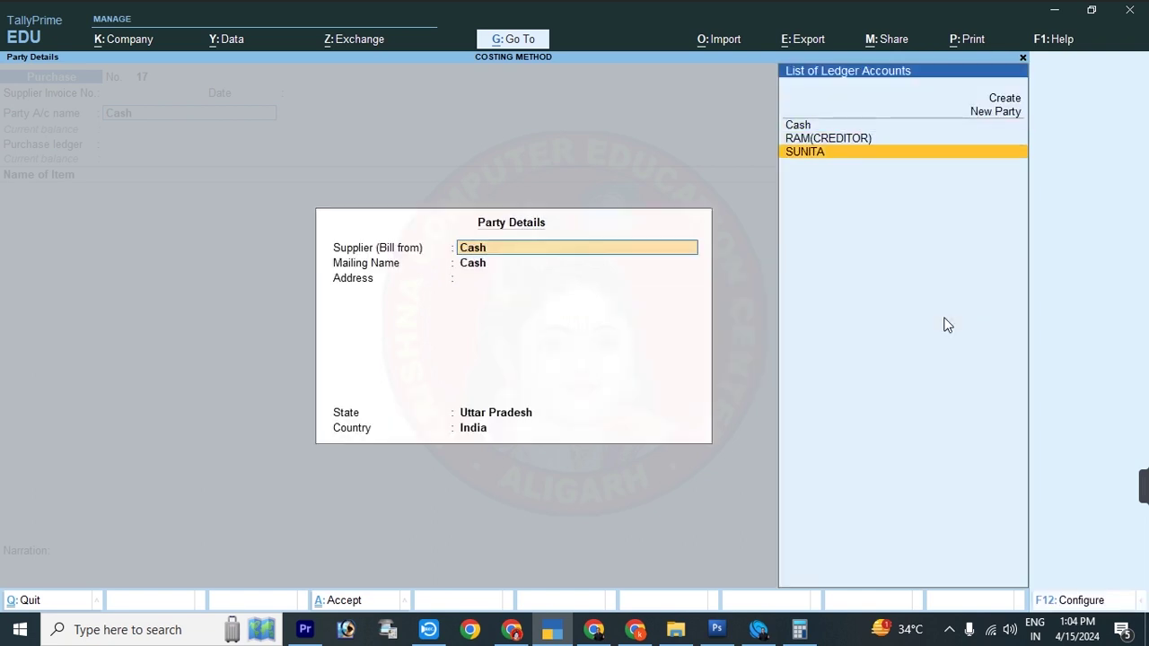
key(Up)
key(Return)
key(Return)
key(Return)
key(Return)
key(Return)
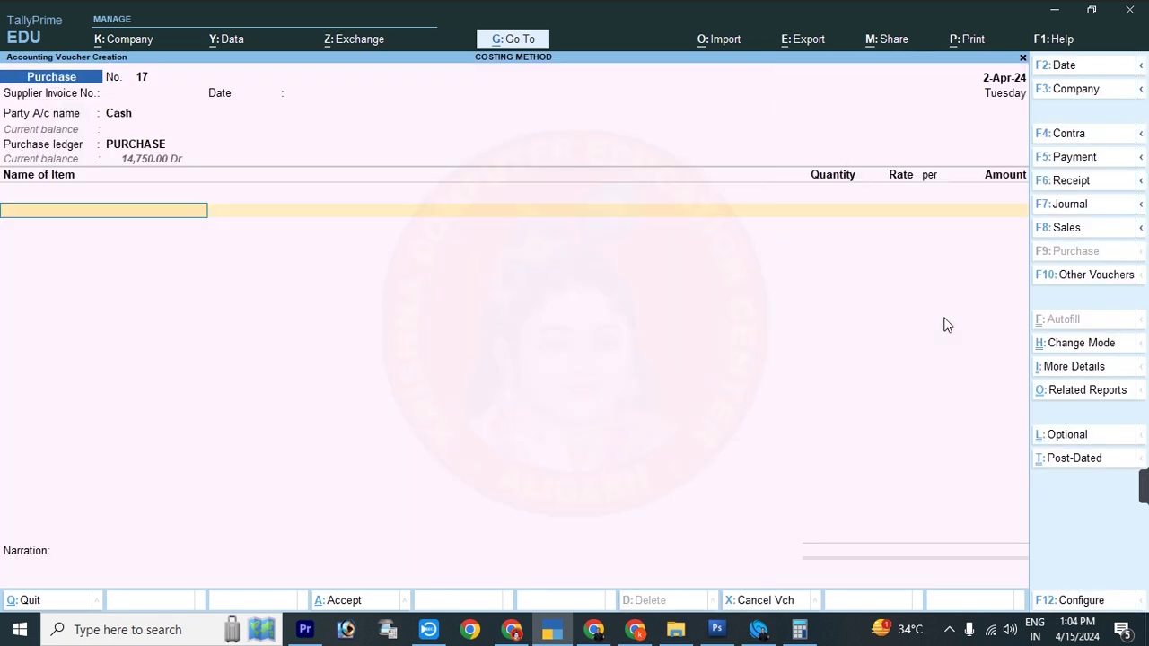
Step: Add MONTHLY AVERAGE COST ITEM to the purchase with quantity 10 P at a rate of 150, and save the voucher
key(Down)
key(Down)
key(Down)
key(Down)
key(Down)
key(Down)
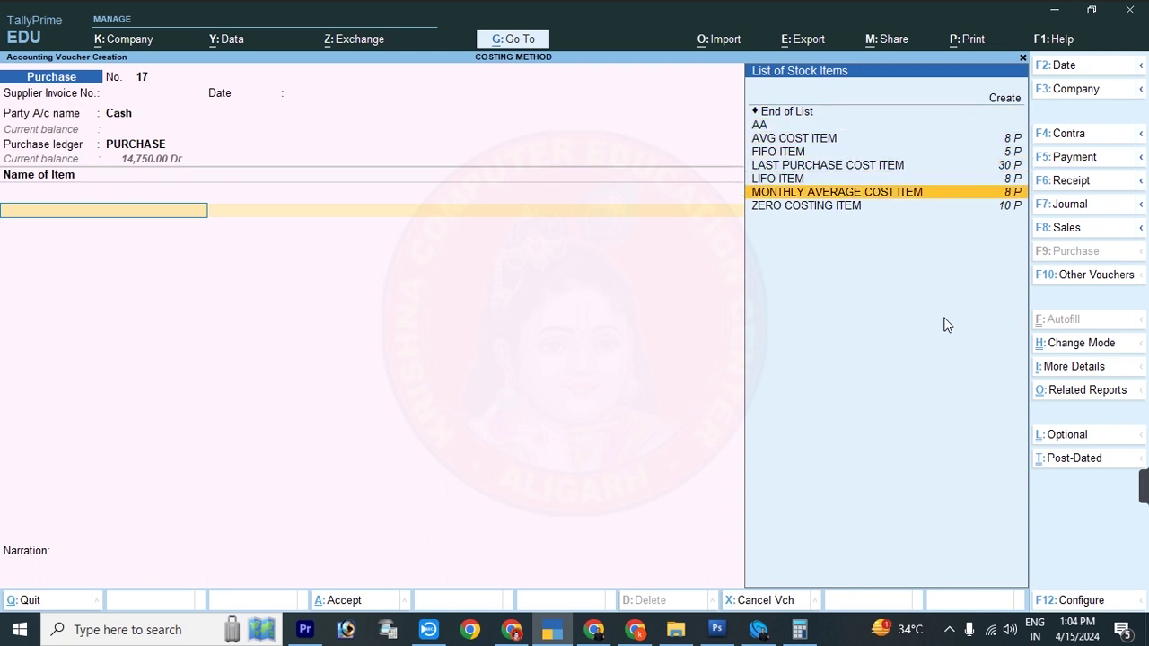
key(Return)
key(Return)
key(BackSpace)
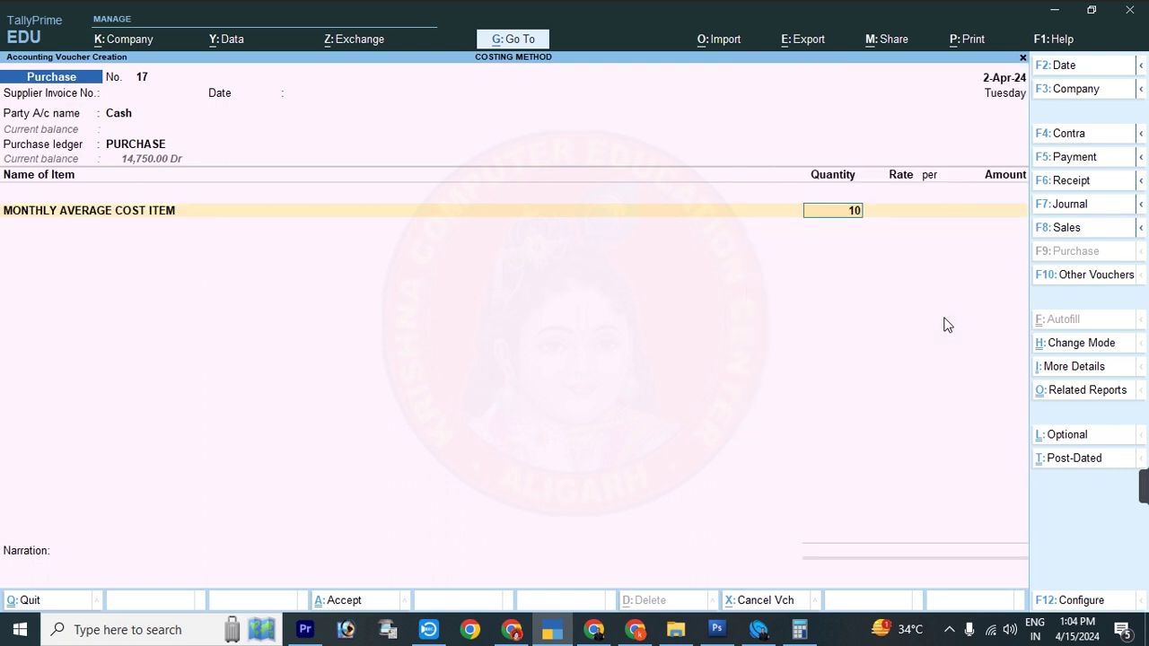
key(Return)
text(150)
key(Return)
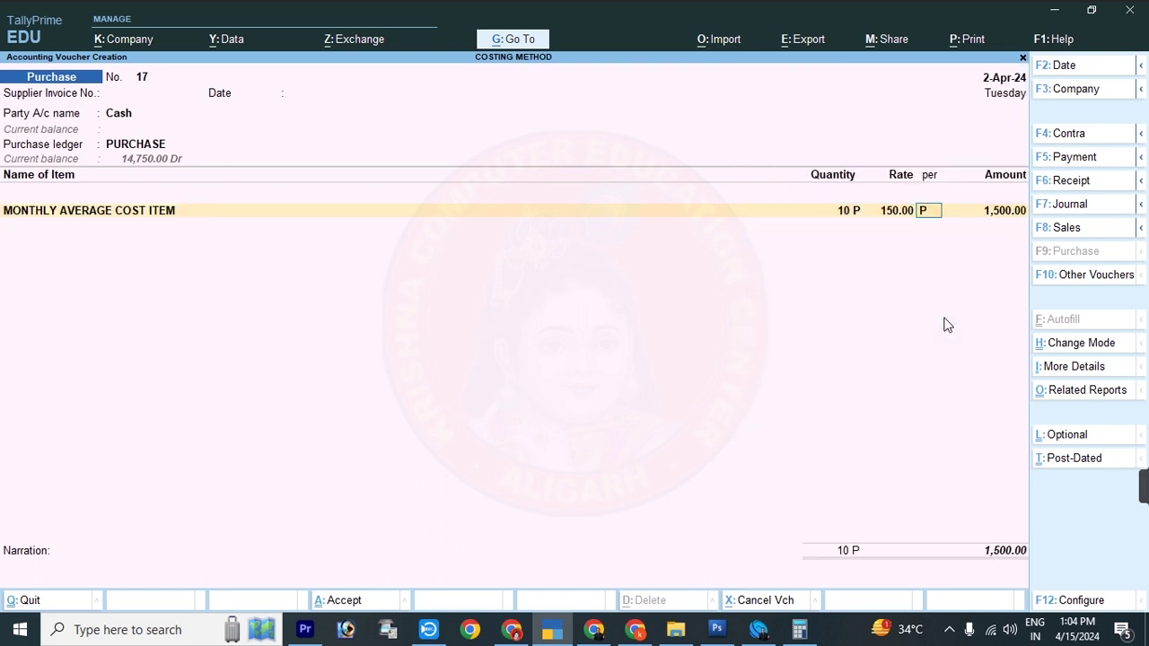
key(ctrl+a)
Step: Leave purchase voucher entry and view the Stock Summary with the new purchase included
key(Escape)
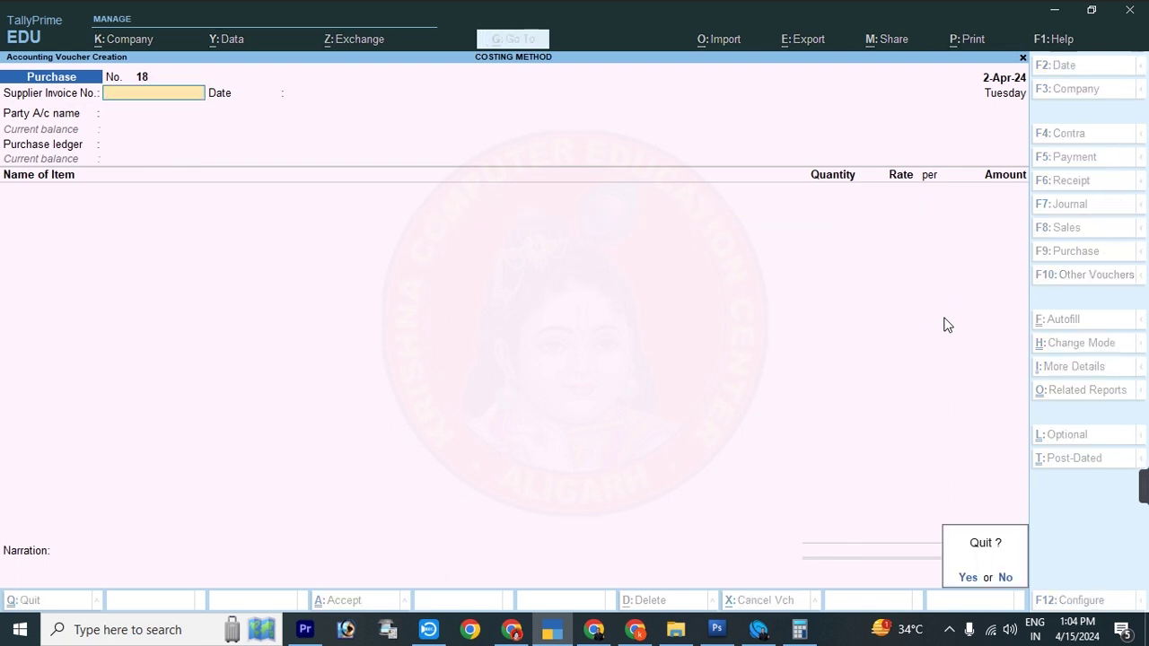
key(Return)
key(Down)
key(Down)
key(Down)
key(Down)
key(Down)
key(Return)
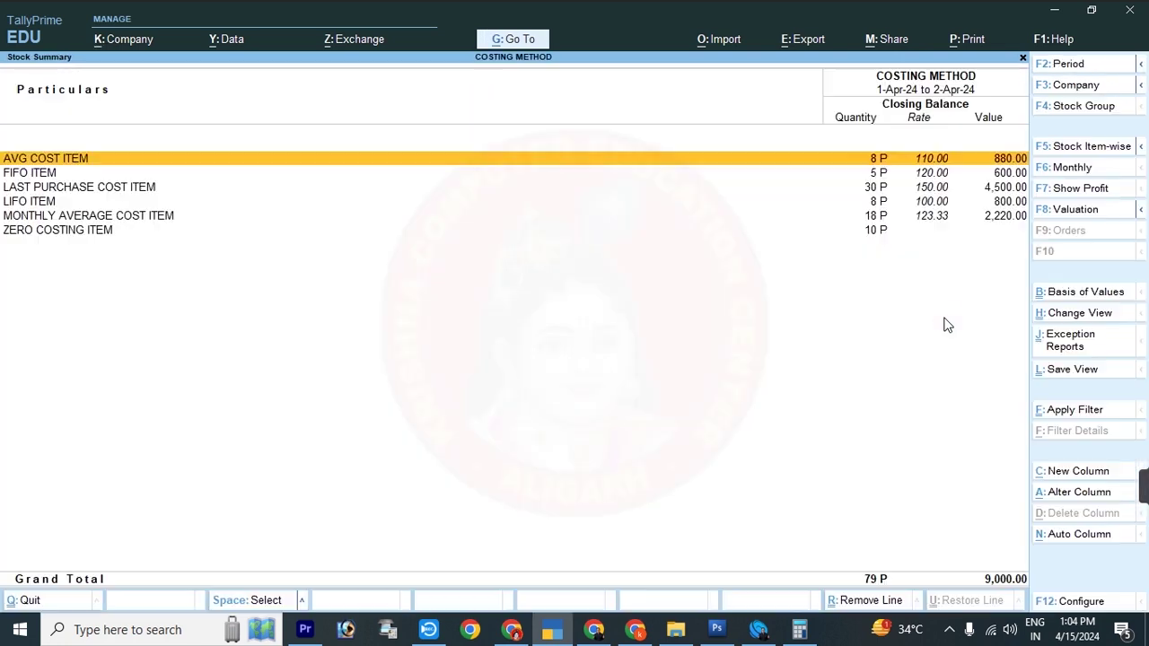
Step: Drill into MONTHLY AVERAGE COST ITEM and examine the closing rate in its April vouchers
key(Down)
key(Down)
key(Down)
key(Down)
key(Return)
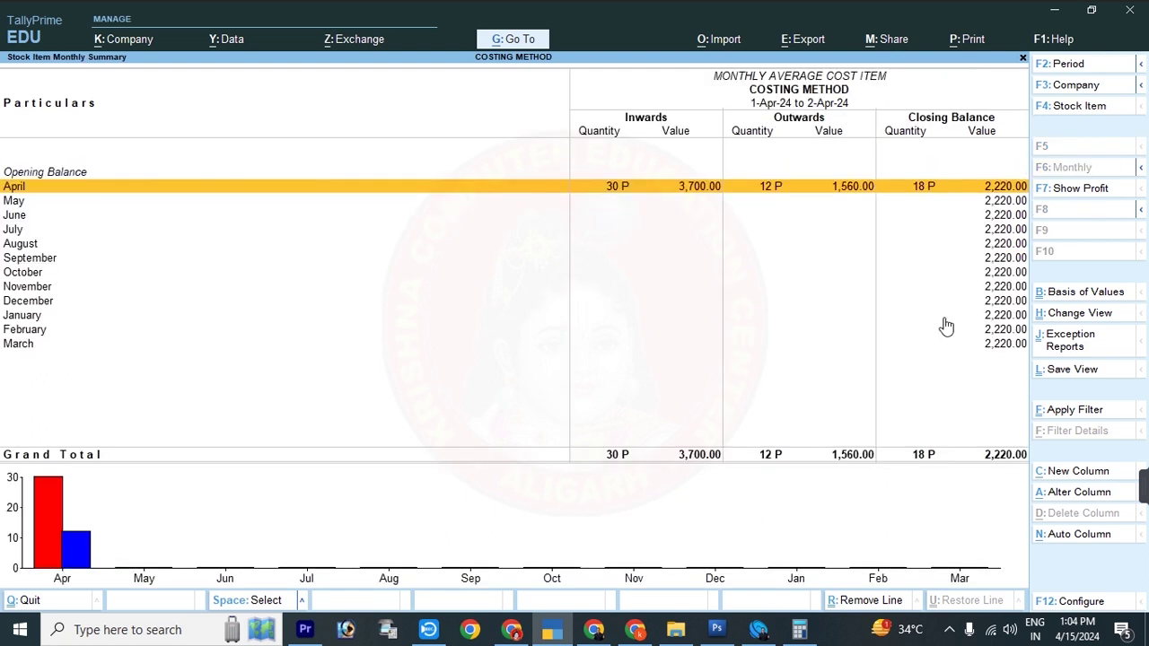
key(Return)
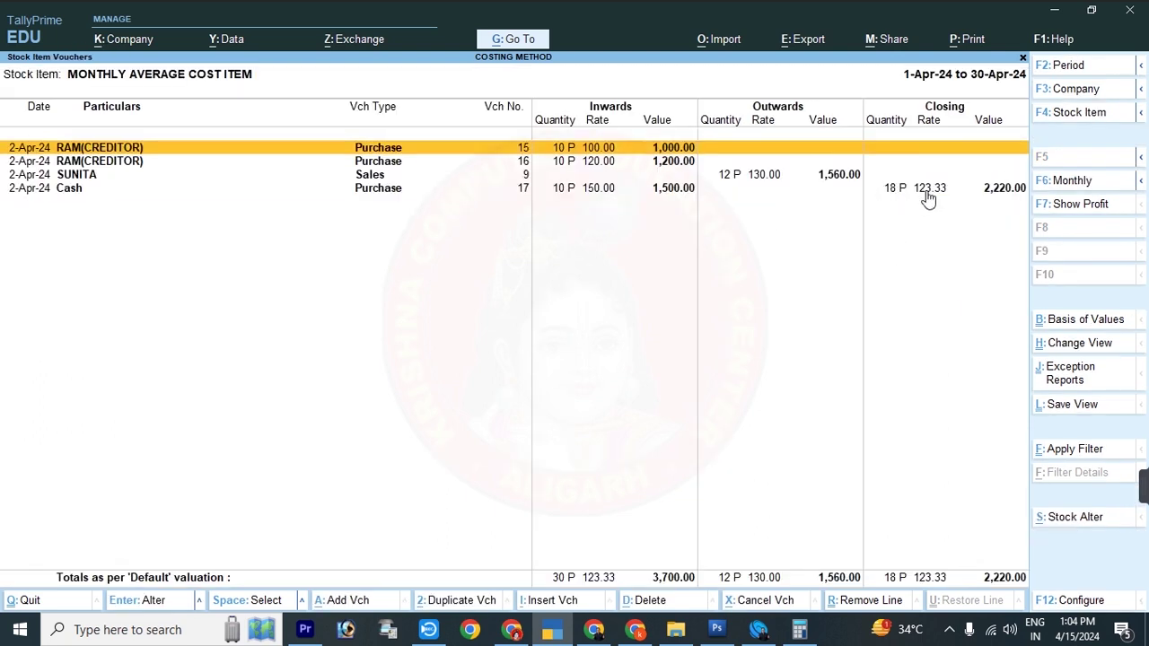
Step: Clear Calculator and divide the item's inward value of 3700 by the purchased quantity of 30
click(798, 629)
click(391, 325)
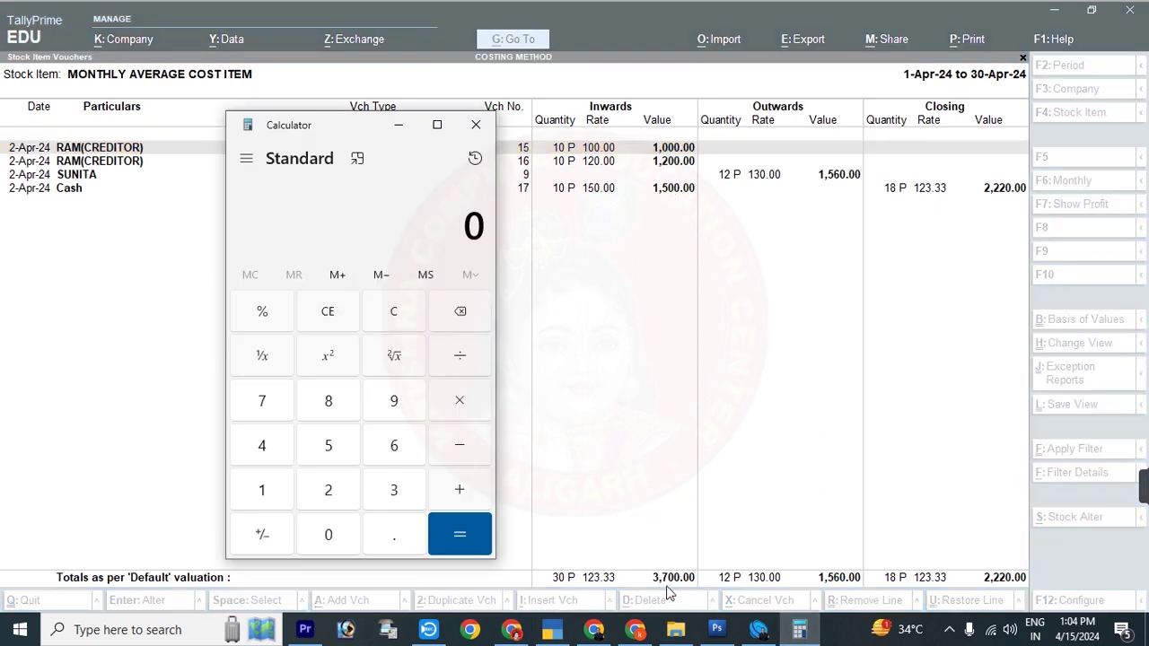
text(3700)
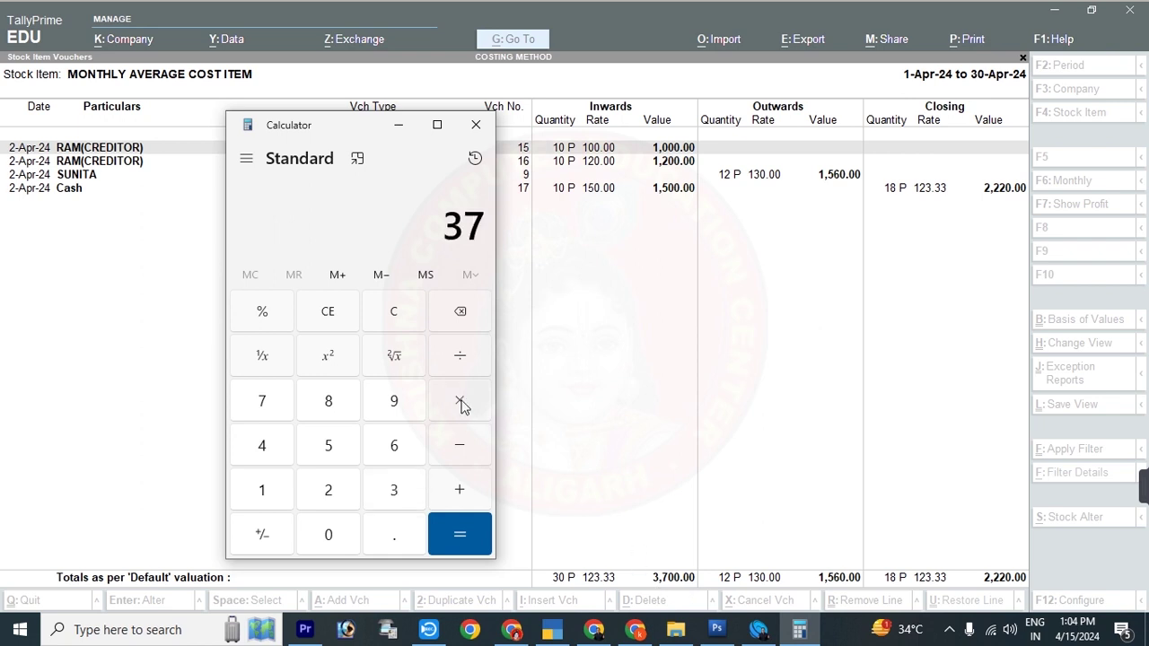
key(slash)
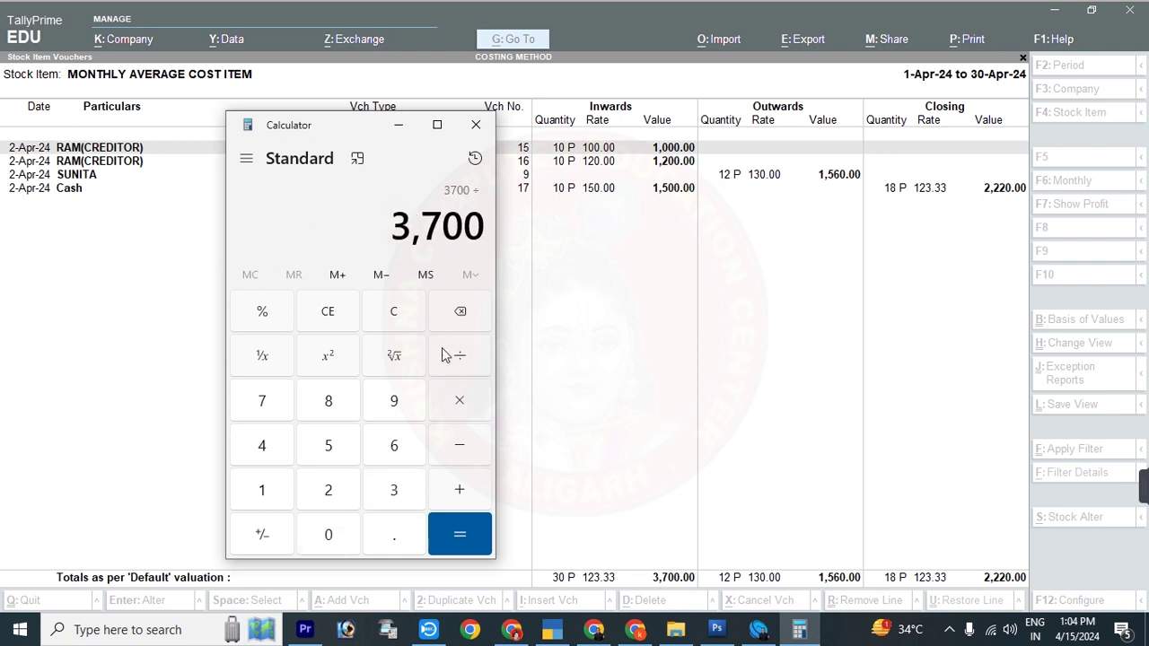
text(30)
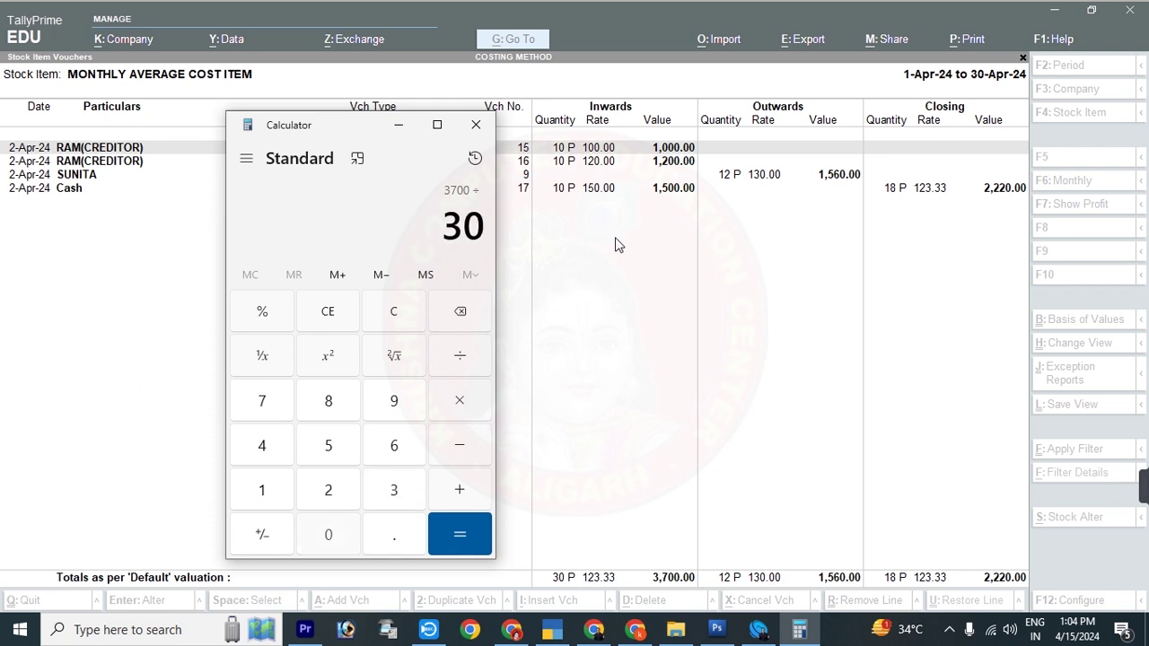
key(Return)
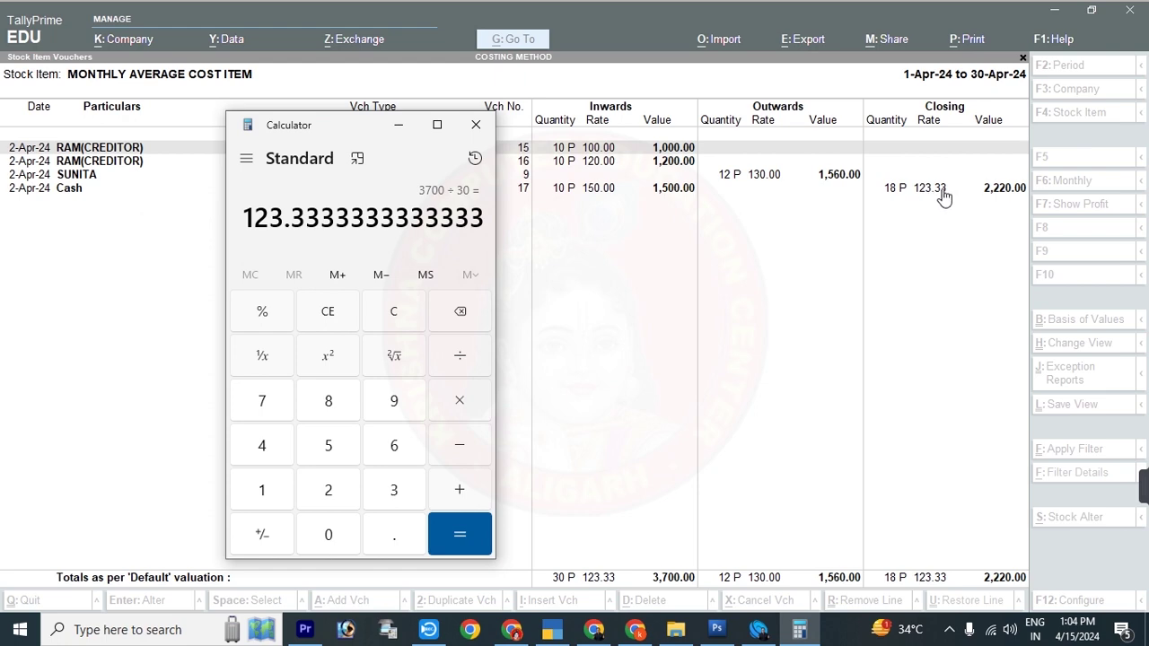
Step: Switch back to TallyPrime, close the item's stock reports, and return to the Gateway of Tally
click(973, 351)
key(Escape)
key(Escape)
key(Escape)
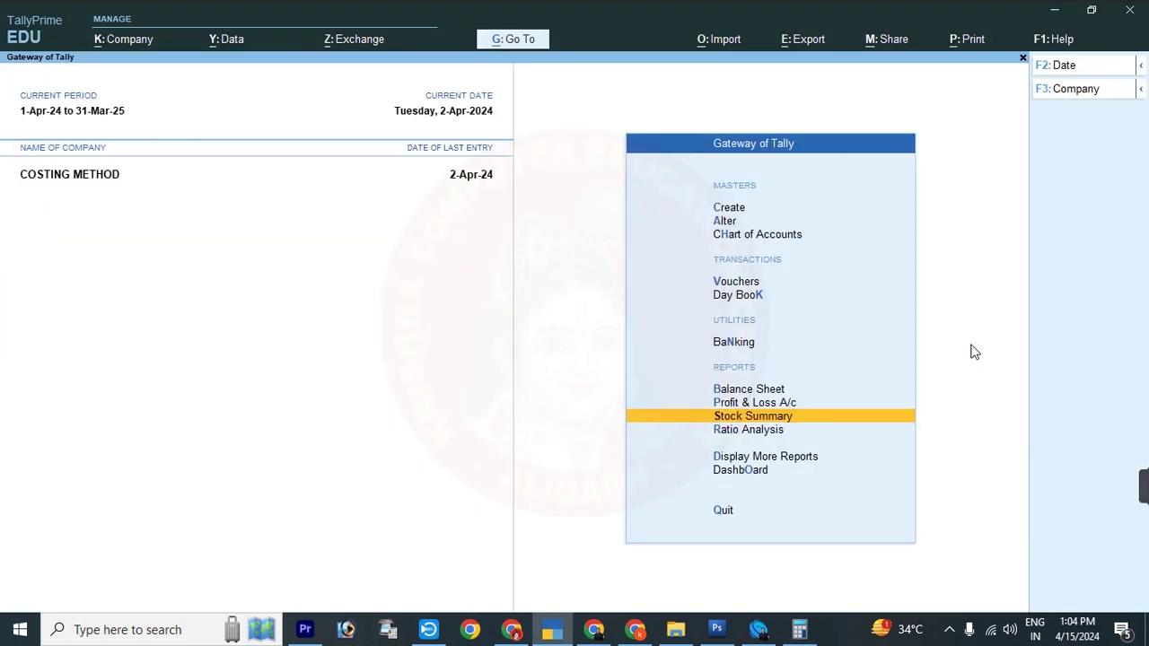
key(F11)
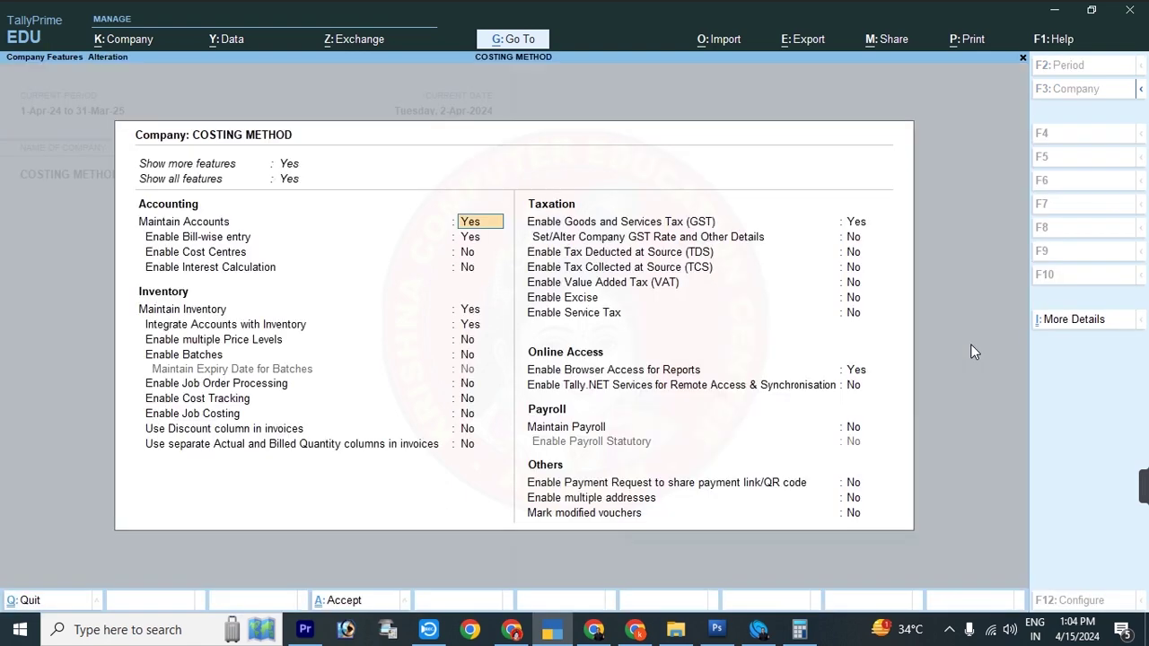
key(Escape)
Step: Open the list of stock items for master alteration
key(Down)
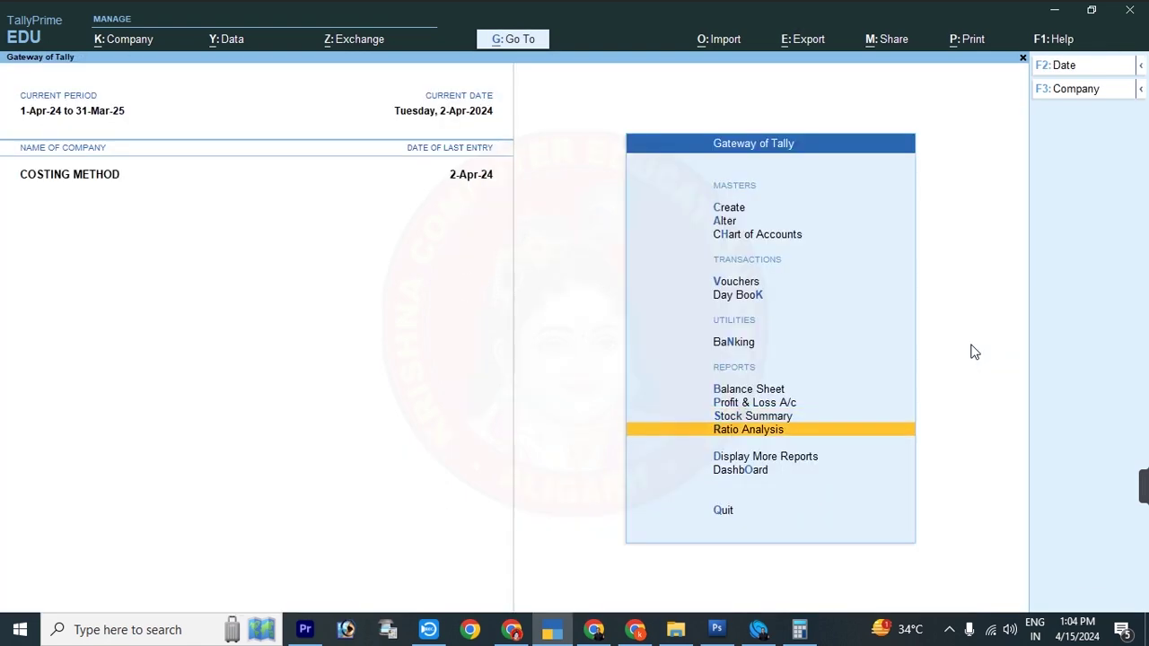
key(Down)
key(Down)
key(Down)
key(Down)
key(Down)
key(Return)
key(Down)
key(Down)
key(Down)
key(Down)
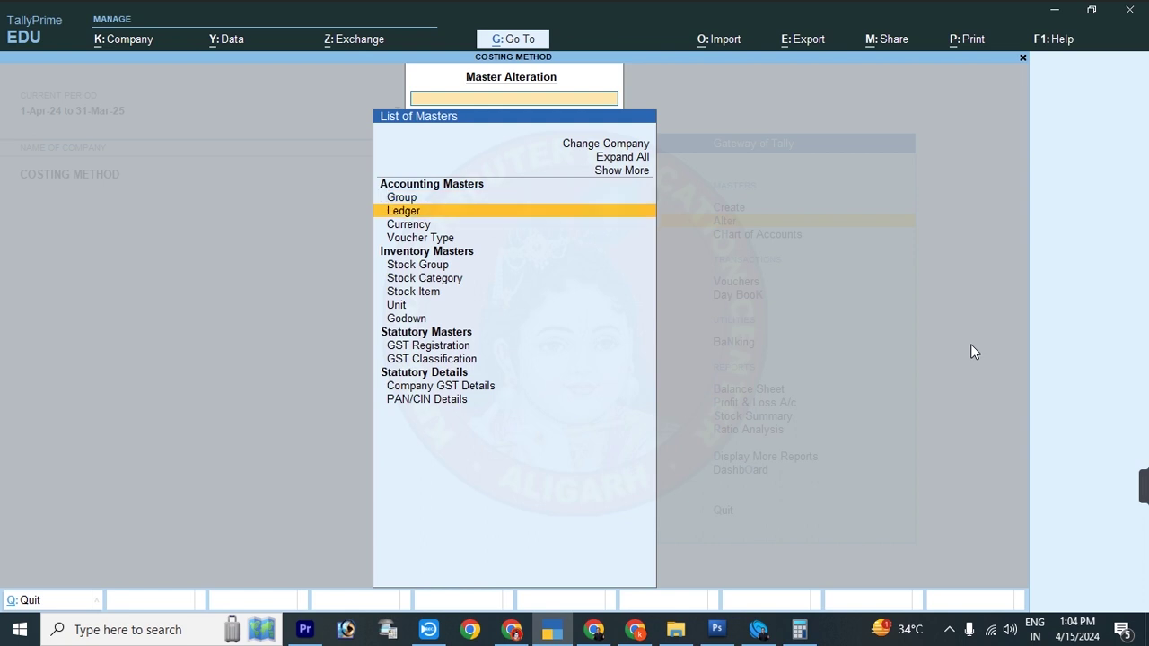
key(Down)
key(Down)
key(Down)
key(Return)
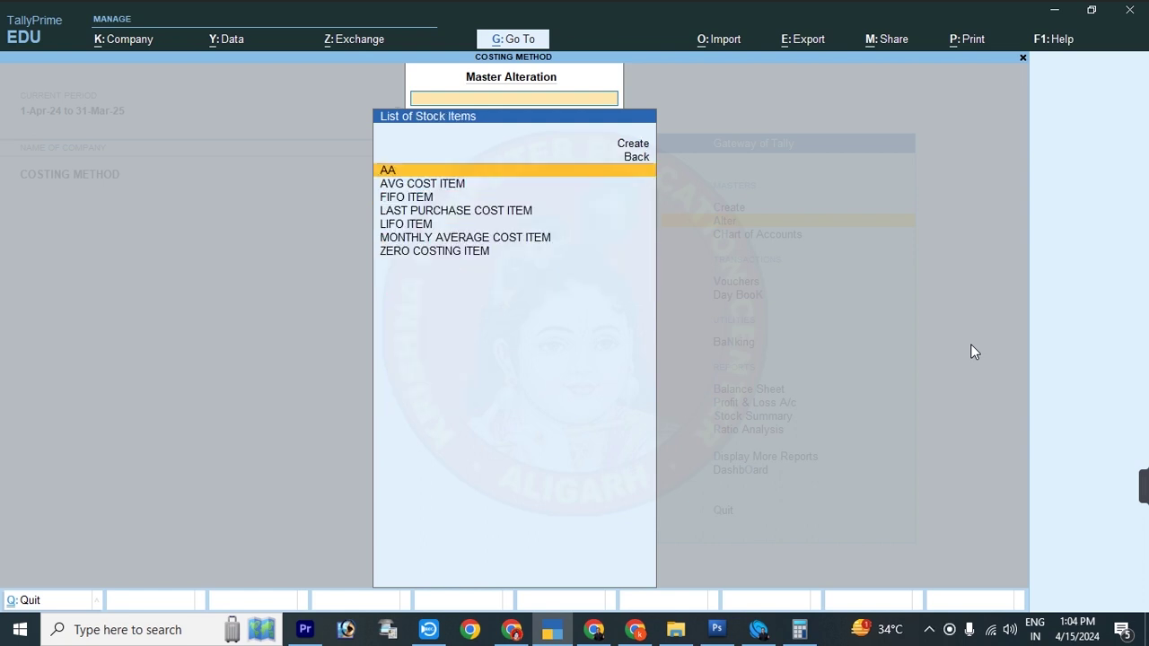
key(Return)
key(BackSpace)
key(BackSpace)
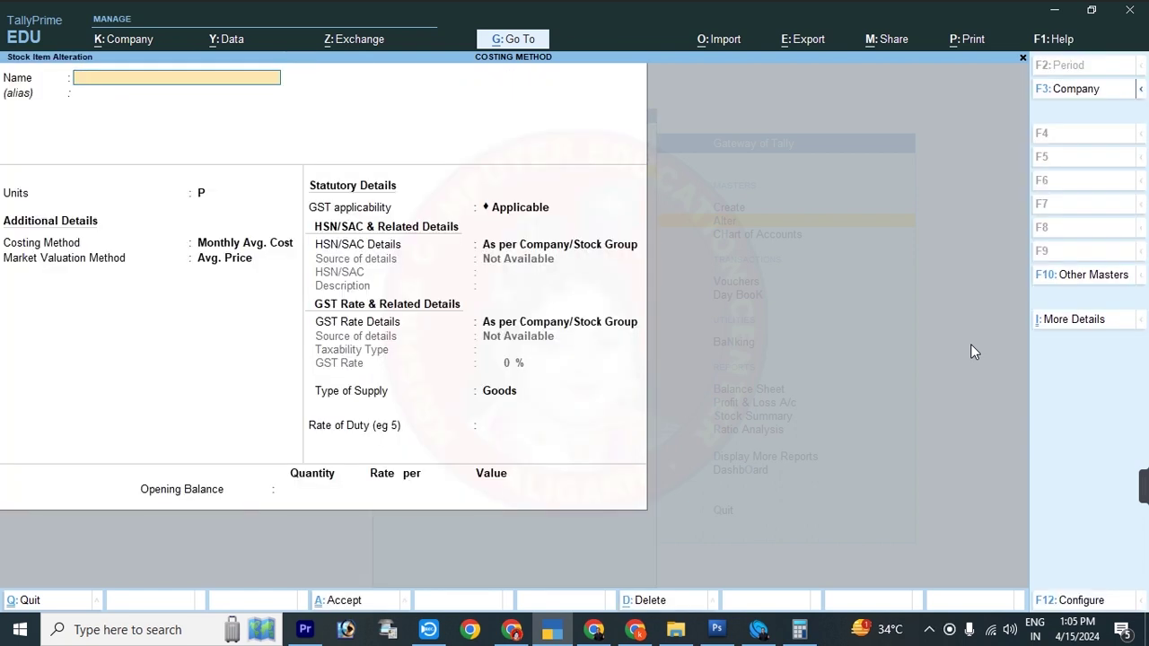
key(Escape)
key(y)
Step: Start a new stock item from the list, name it STD COST ITEM, and set its unit to P
key(Down)
key(Up)
key(Up)
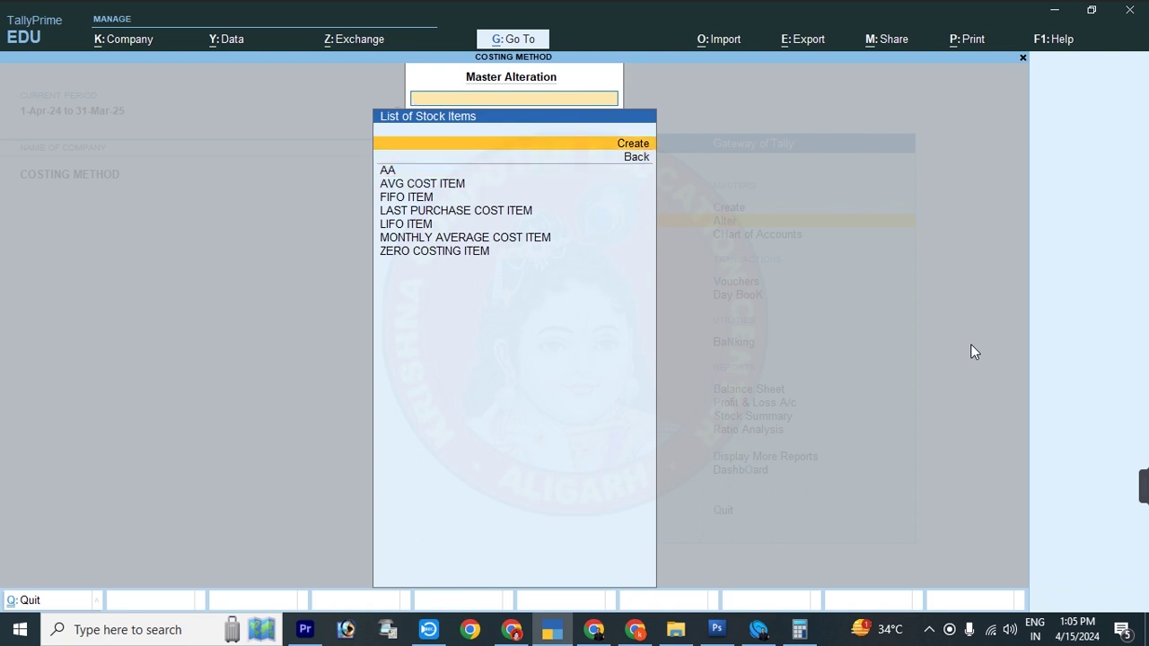
key(Return)
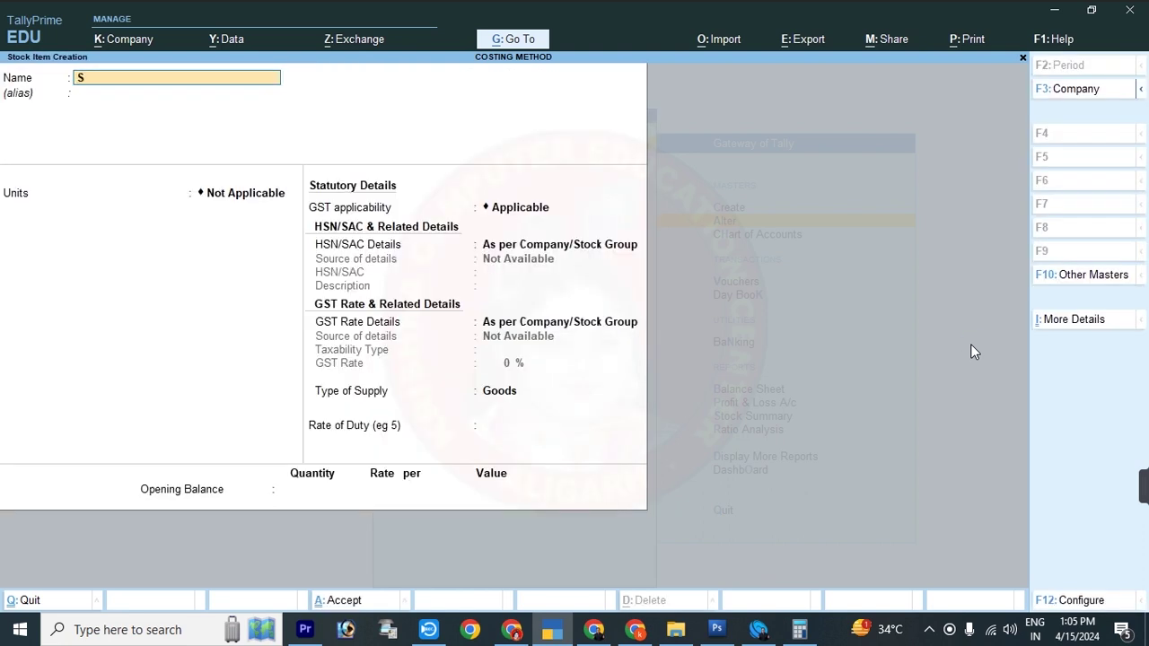
text(STD COST ITEM)
key(Return)
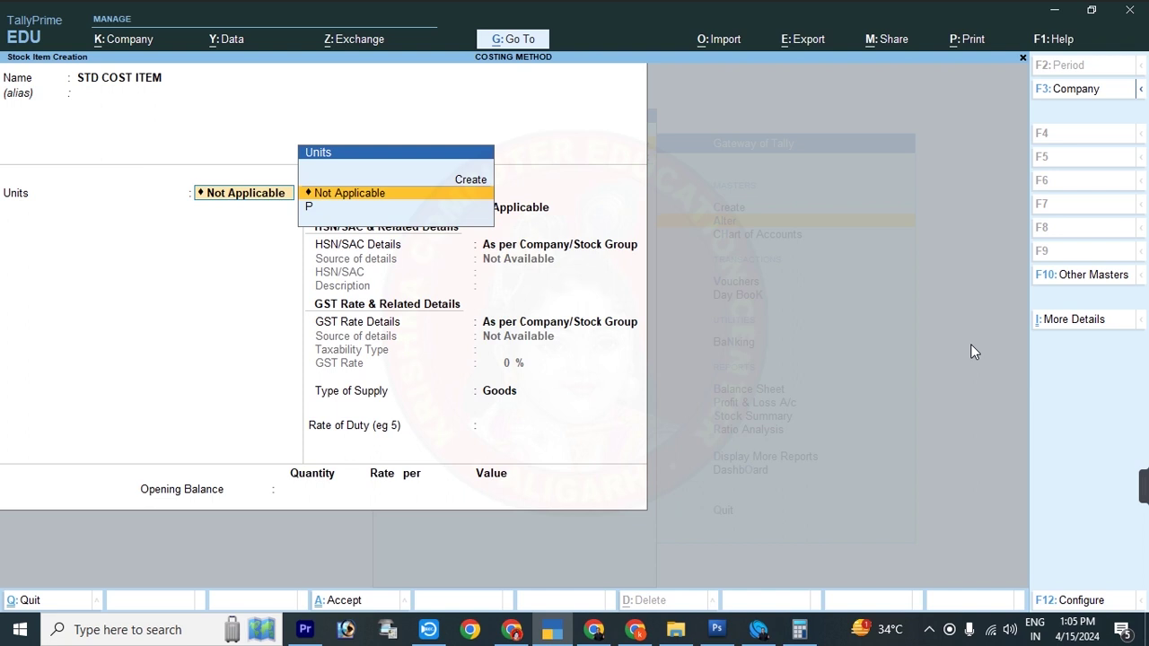
key(Down)
key(Return)
Step: Set the market valuation method of STD COST ITEM to Std. Price
key(Return)
key(BackSpace)
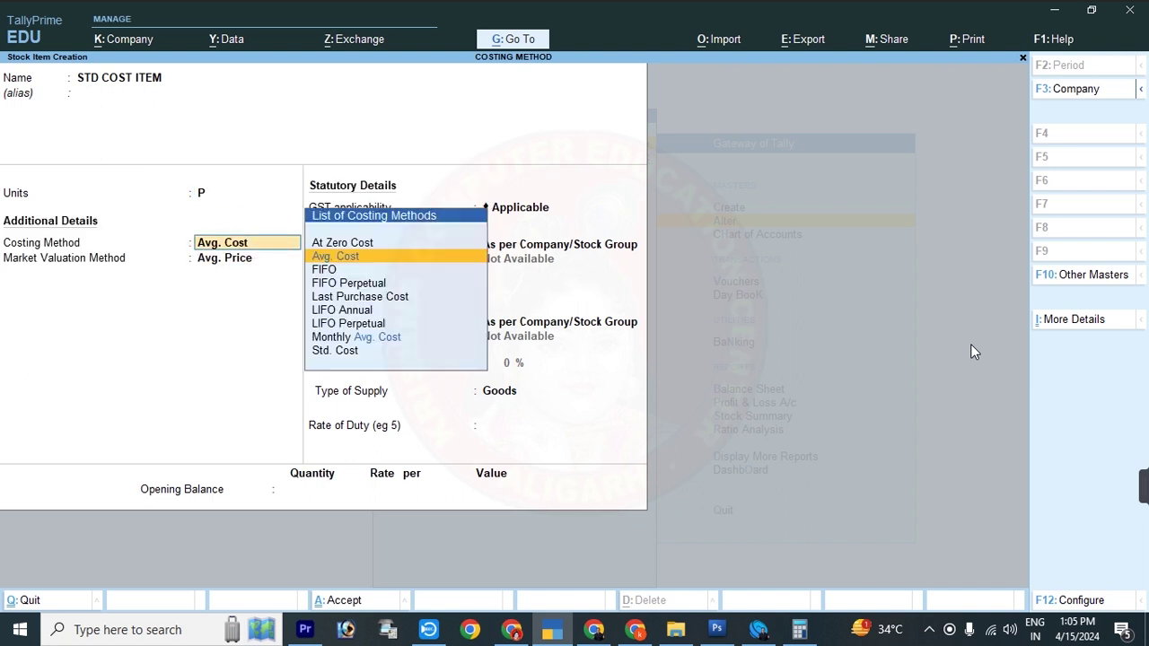
key(Return)
key(Down)
key(Down)
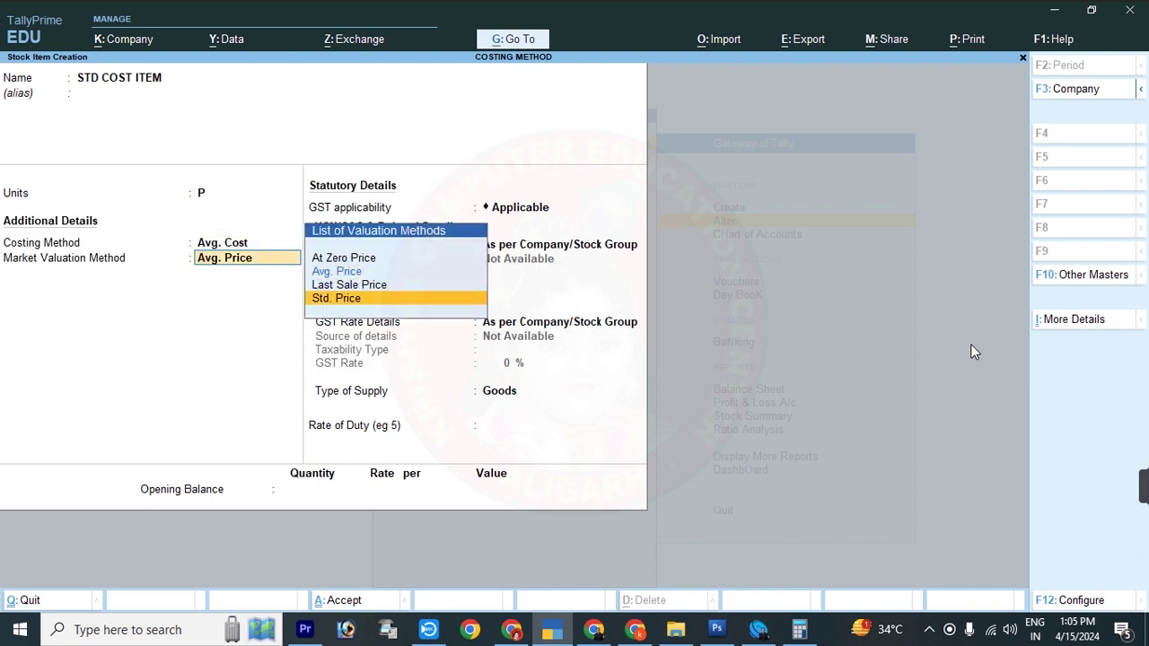
key(Return)
Step: Set the costing method of STD COST ITEM to Std. Cost and keep GST applicability as Applicable
key(BackSpace)
key(BackSpace)
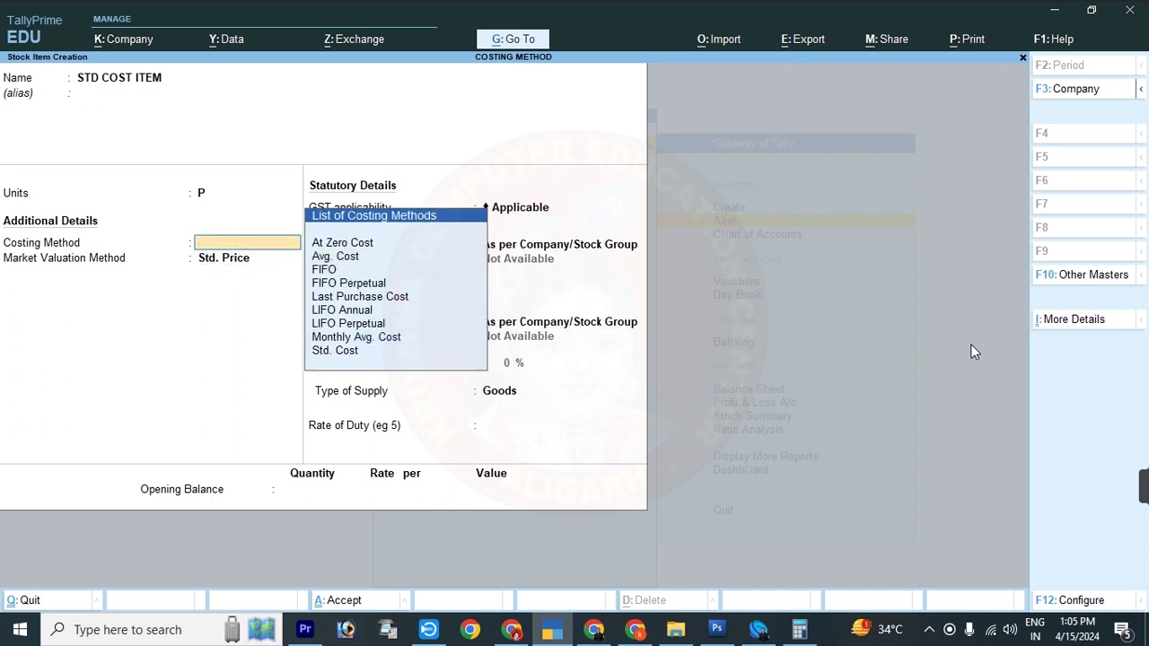
key(Down)
key(Down)
key(Down)
key(Down)
key(Down)
key(Down)
key(Down)
key(Down)
key(Down)
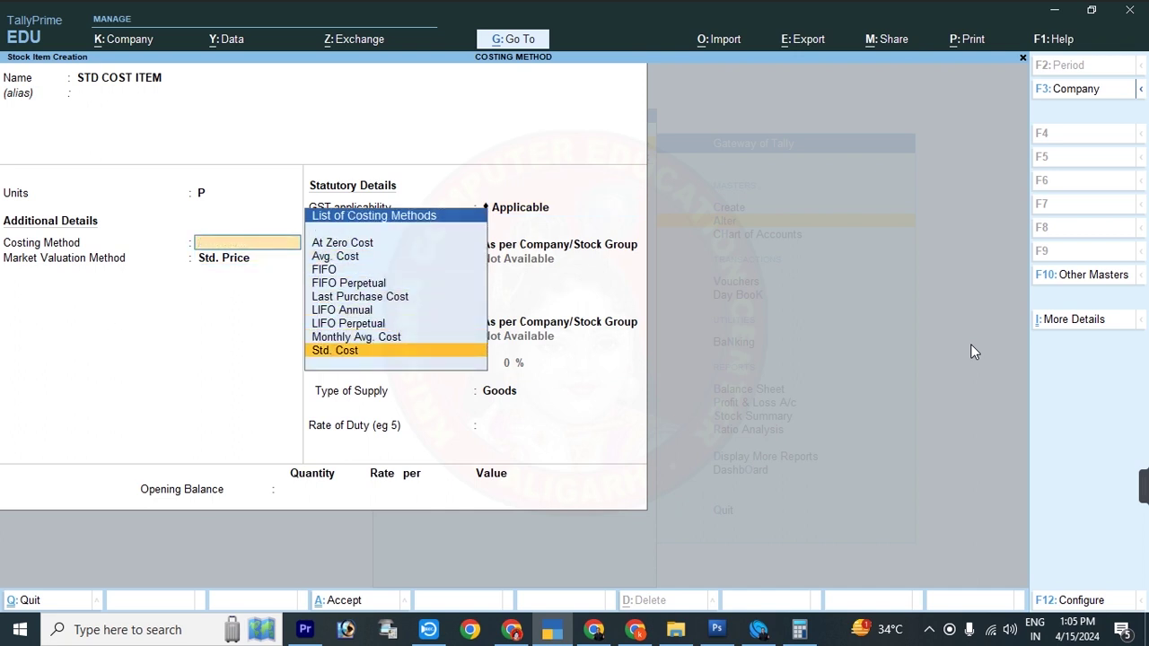
key(Return)
key(Return)
key(Return)
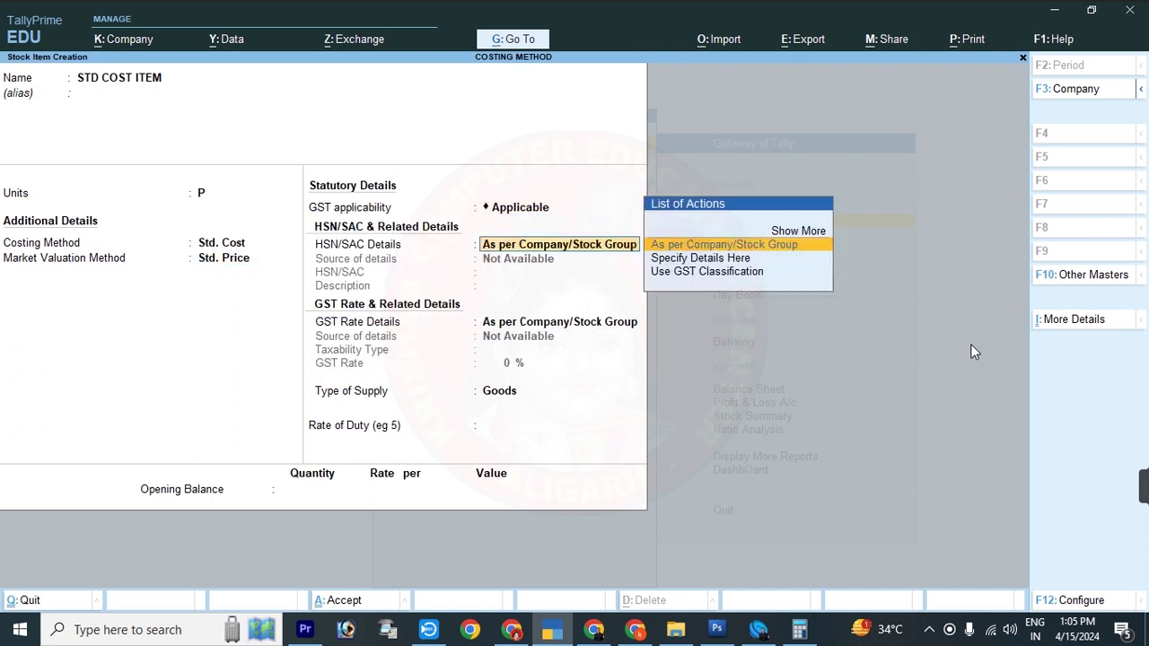
Step: Keep HSN/SAC and GST rate details as per company/stock group with Goods as supply type, and save the item without opening balance
key(Return)
key(Return)
key(Return)
key(Return)
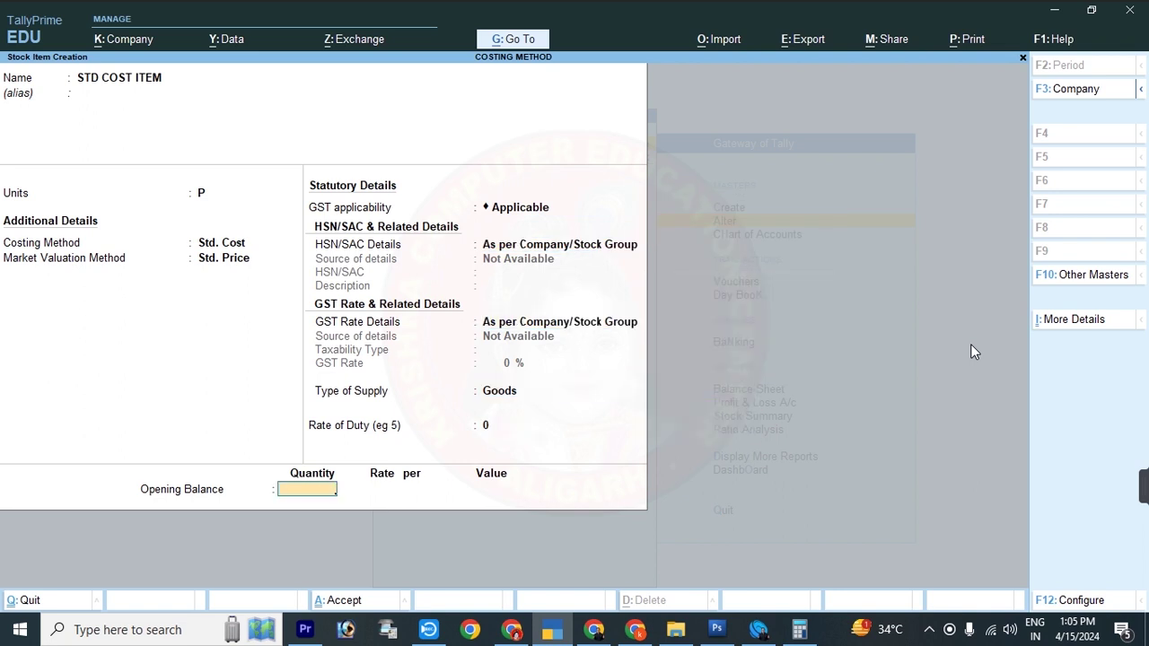
key(Return)
key(Return)
key(Escape)
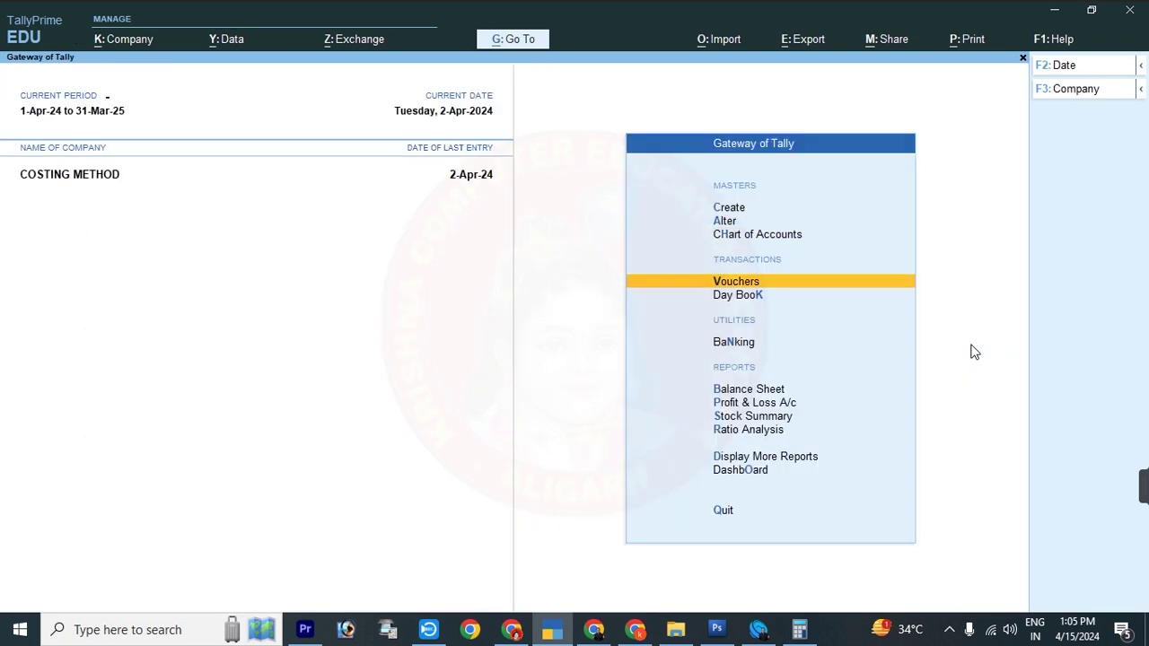
Step: Start a purchase voucher from the Gateway of Tally and choose the creditor's ledger as the party account
key(Return)
key(Return)
key(Return)
key(Down)
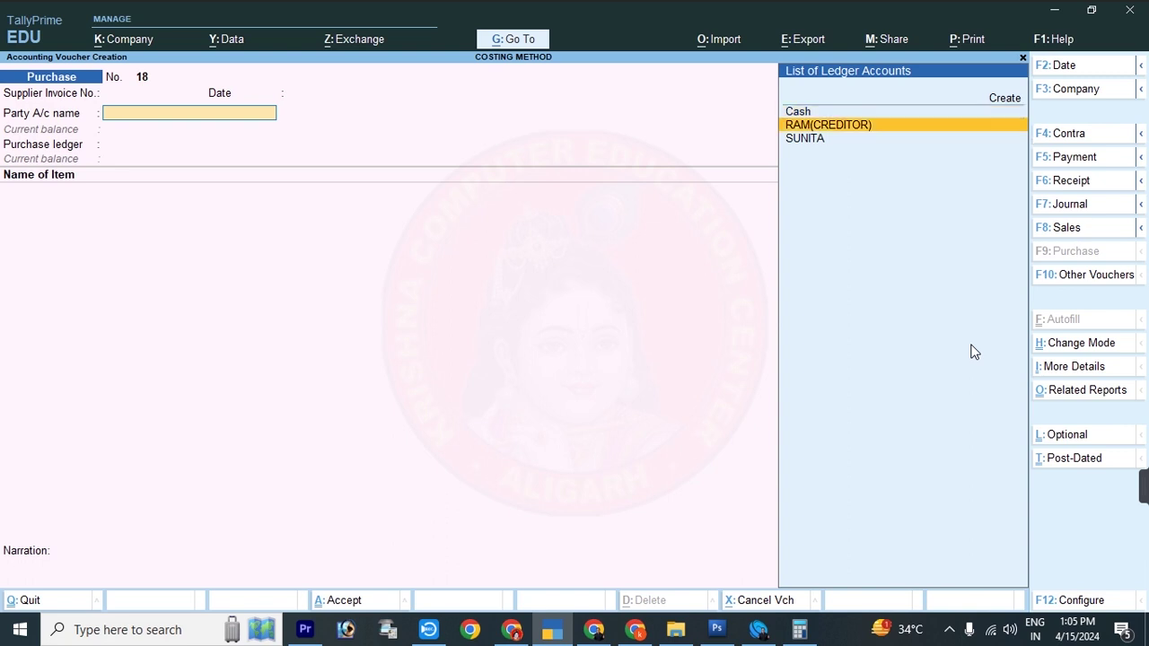
key(Return)
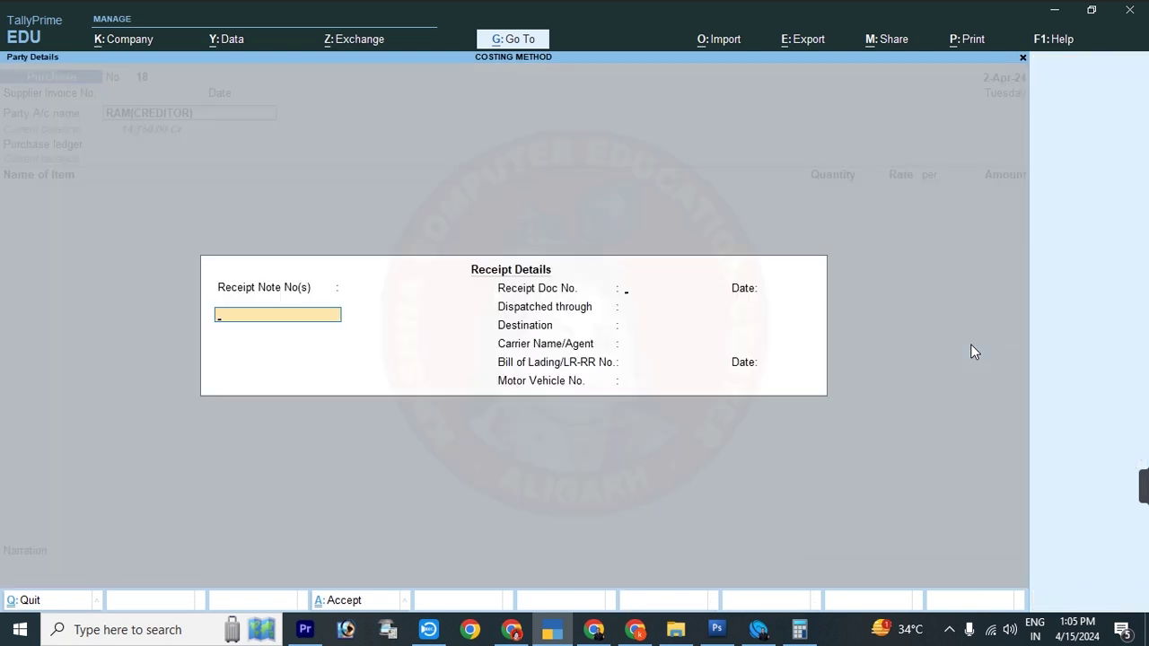
Step: Leave the receipt details of the purchase voucher blank and keep the default supplier details
key(Return)
key(Return)
key(Return)
key(Return)
key(Return)
key(Return)
key(Return)
key(Return)
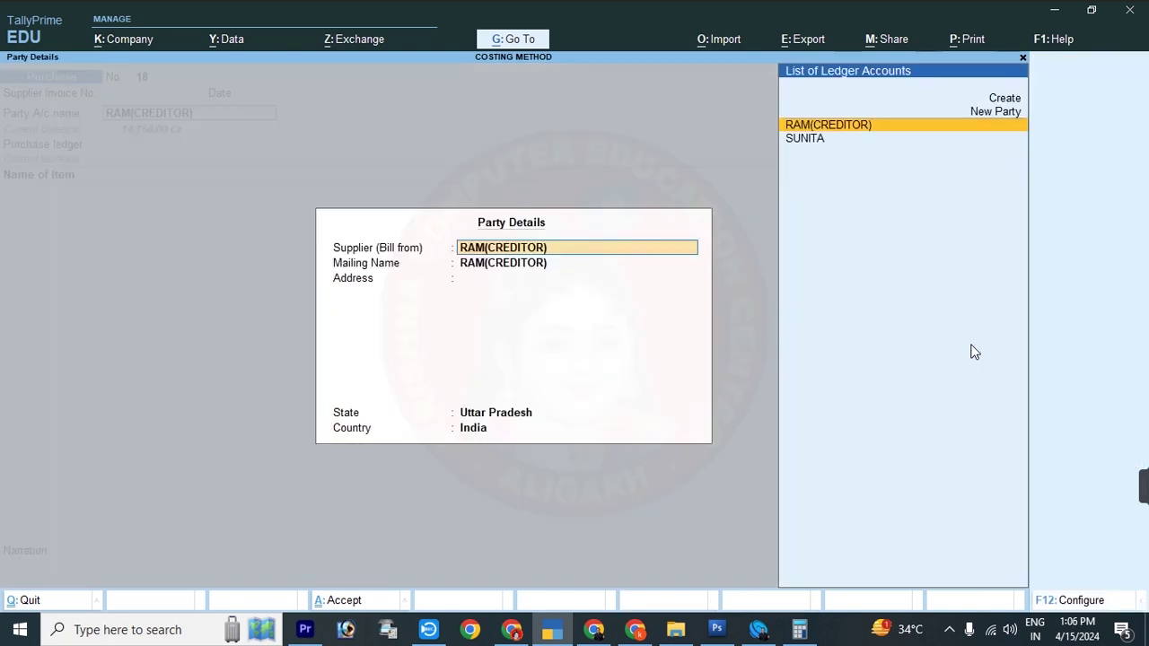
key(Return)
key(Return)
key(Return)
key(Return)
key(Return)
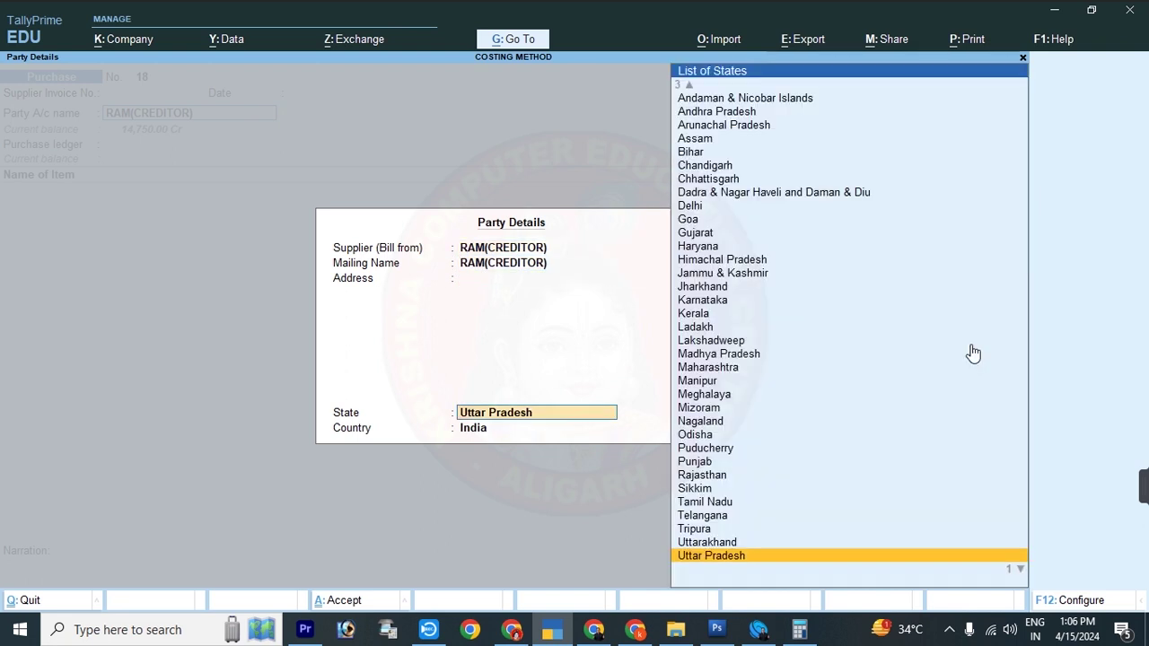
Step: Add 10 P of STD COST ITEM at a rate of 100.00 to the purchase voucher under the PURCHASE ledger
key(Down)
key(Down)
key(Down)
key(Down)
key(Down)
key(Down)
key(Down)
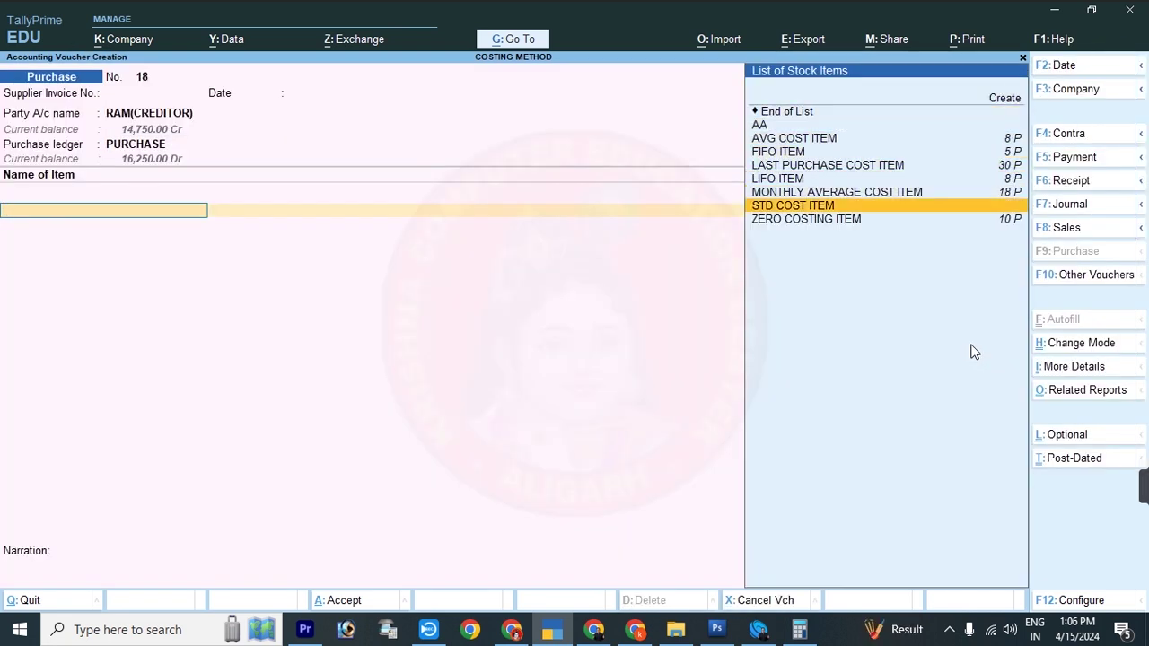
key(Return)
text(10)
key(Return)
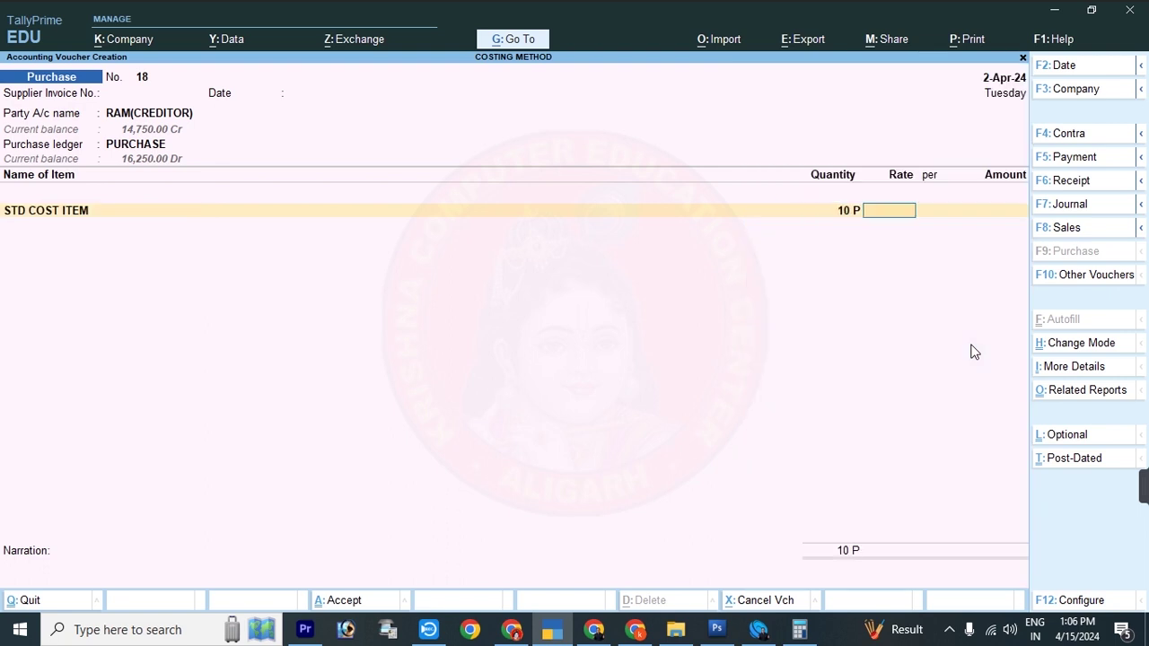
key(Return)
key(Return)
key(Return)
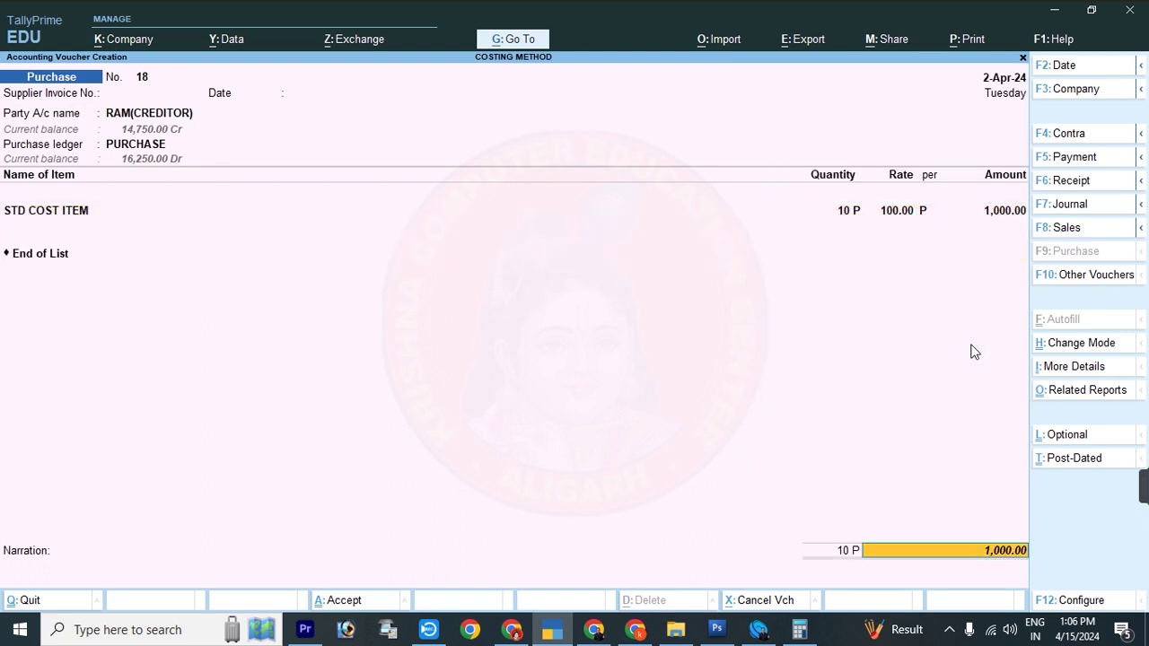
Step: Save the purchase of STD COST ITEM at 100.00 without a narration
key(Return)
key(Return)
key(Return)
key(Return)
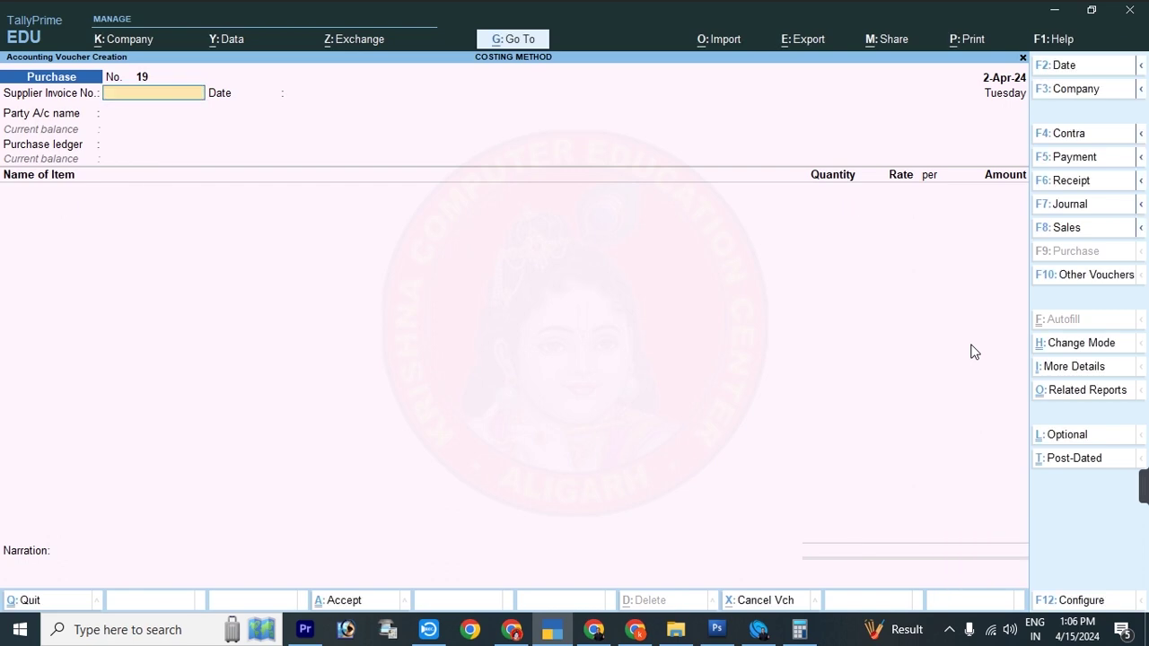
Step: Choose the creditor's ledger as the party account of the second purchase voucher, leaving the supplier invoice number blank
key(Return)
key(Return)
key(Down)
key(Return)
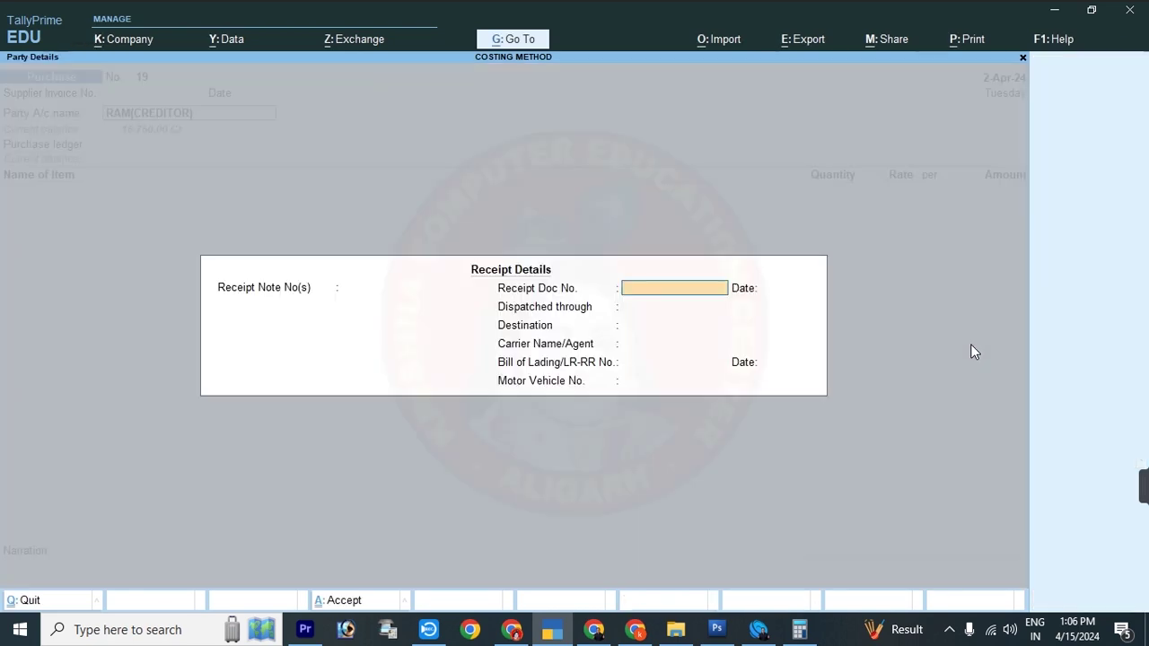
Step: Skip the second purchase voucher's receipt details and accept the supplier details unchanged
key(Return)
key(Return)
key(Return)
key(Return)
key(Return)
key(Return)
key(Return)
key(Return)
key(Return)
key(Return)
key(Return)
key(Return)
key(Return)
key(Return)
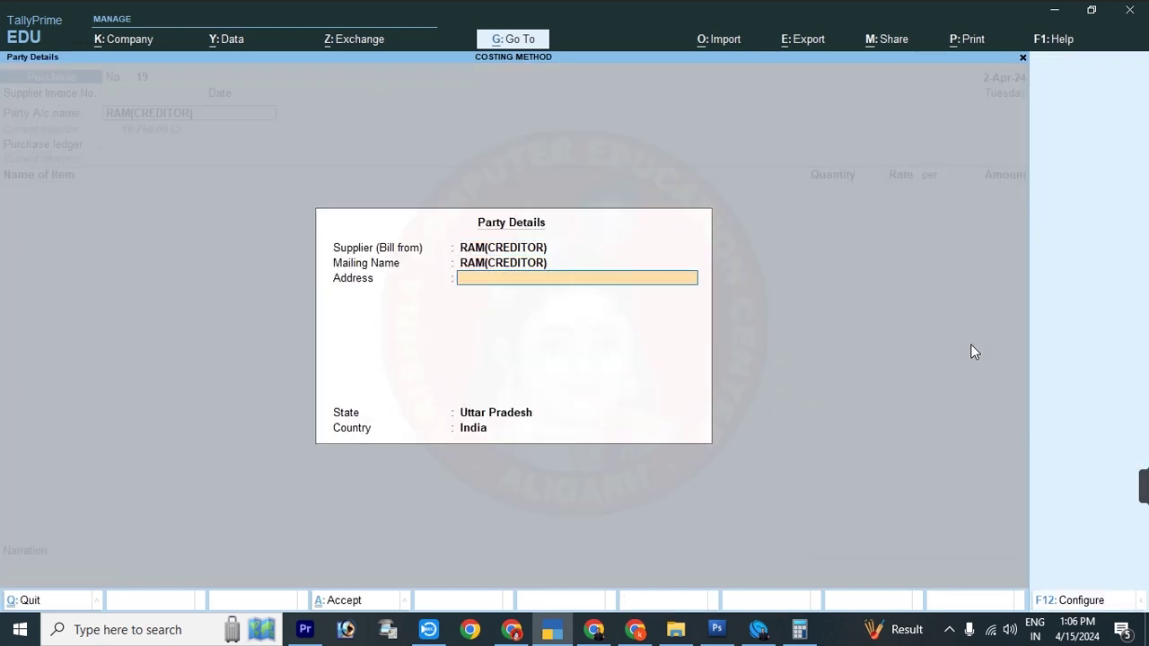
Step: Add 10 P of STD COST ITEM at a rate of 120 to the second purchase voucher under the PURCHASE ledger
key(Down)
key(Down)
key(Down)
key(Down)
key(Down)
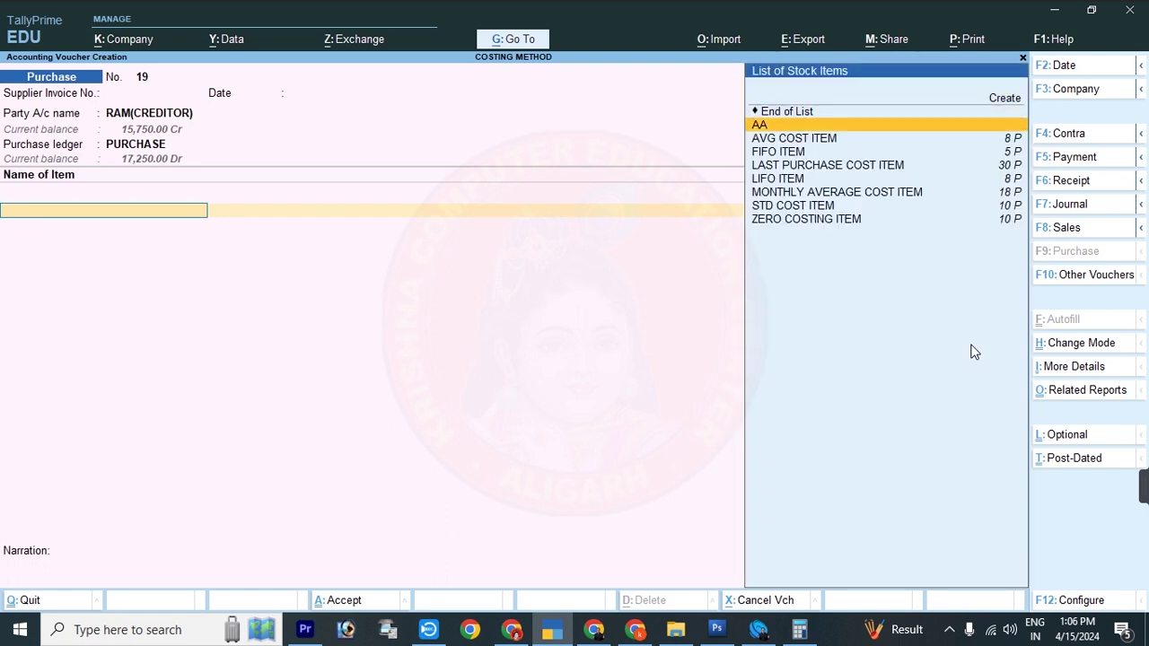
key(Down)
key(Down)
key(Down)
key(Return)
text(1)
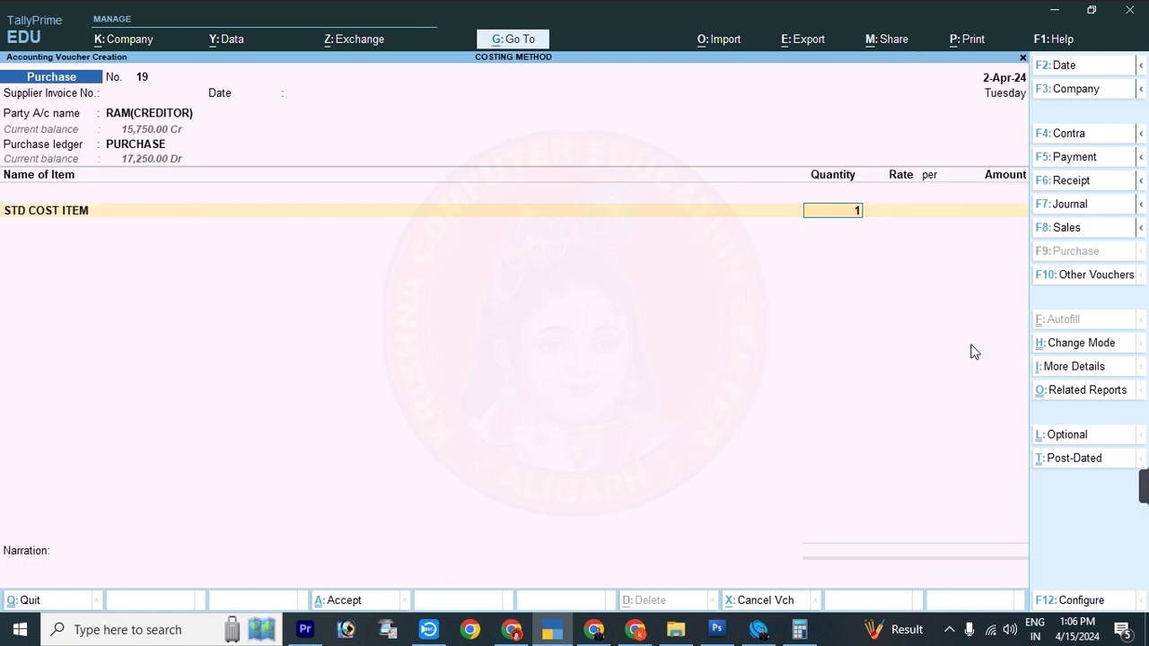
text(0)
key(Return)
text(120)
key(Return)
key(Return)
key(Return)
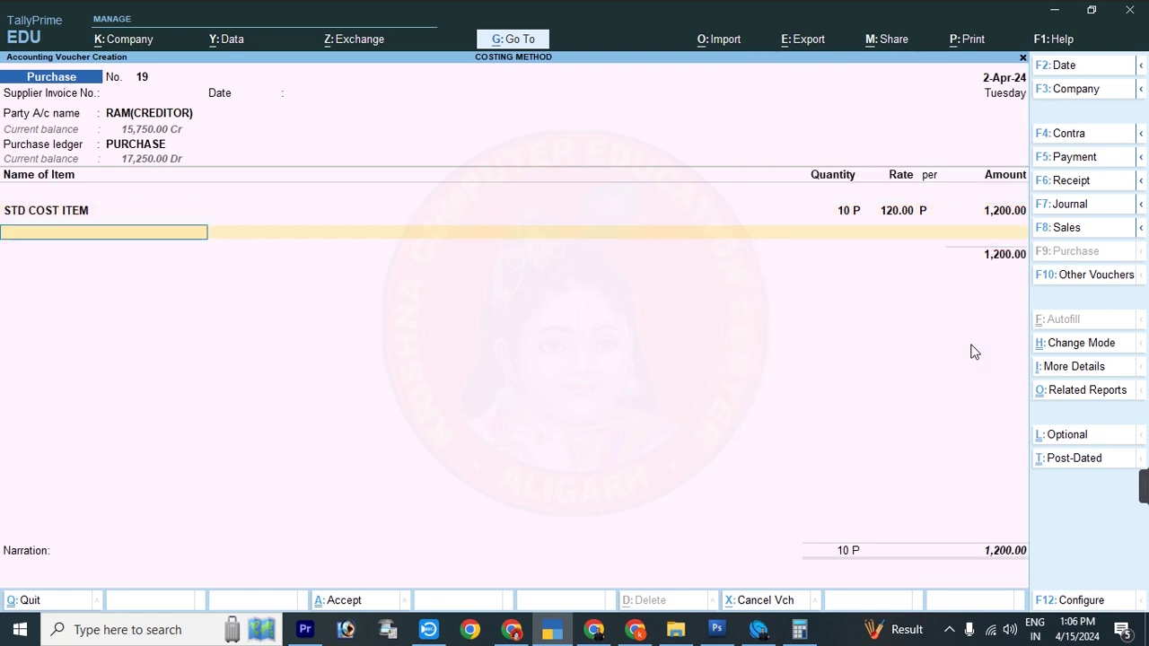
Step: Save the second purchase voucher without a narration and return to the Gateway of Tally
key(Return)
key(Return)
key(Return)
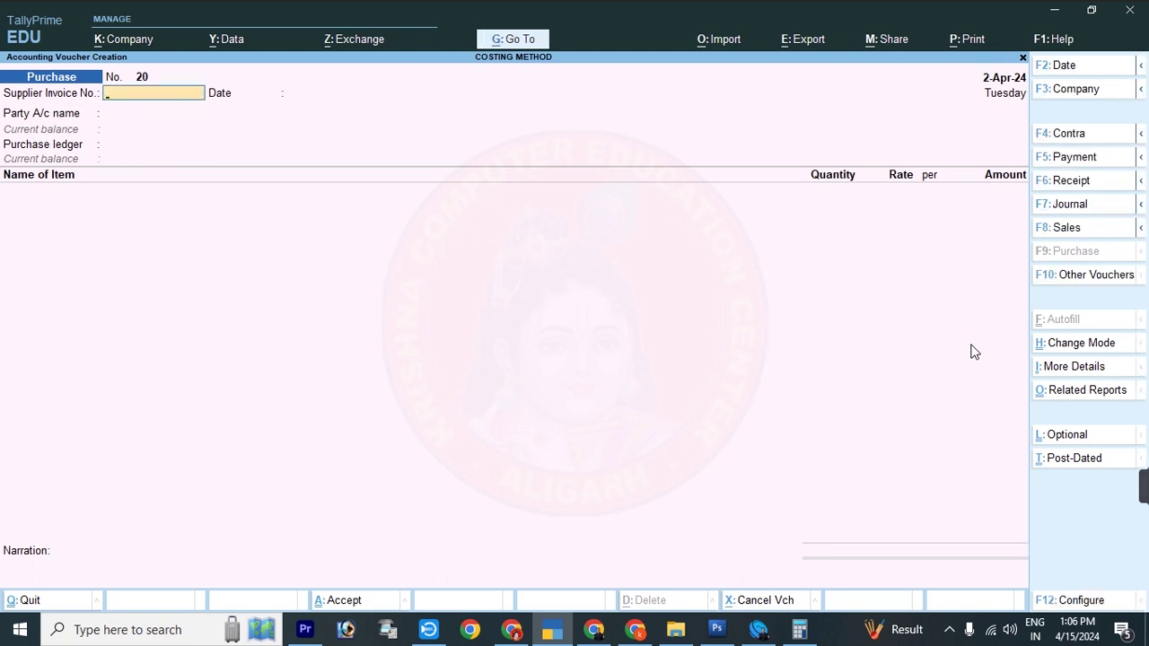
key(Escape)
key(y)
Step: Open the Stock Summary report from the Gateway of Tally
key(Down)
key(Down)
key(Down)
key(Down)
key(Down)
key(Down)
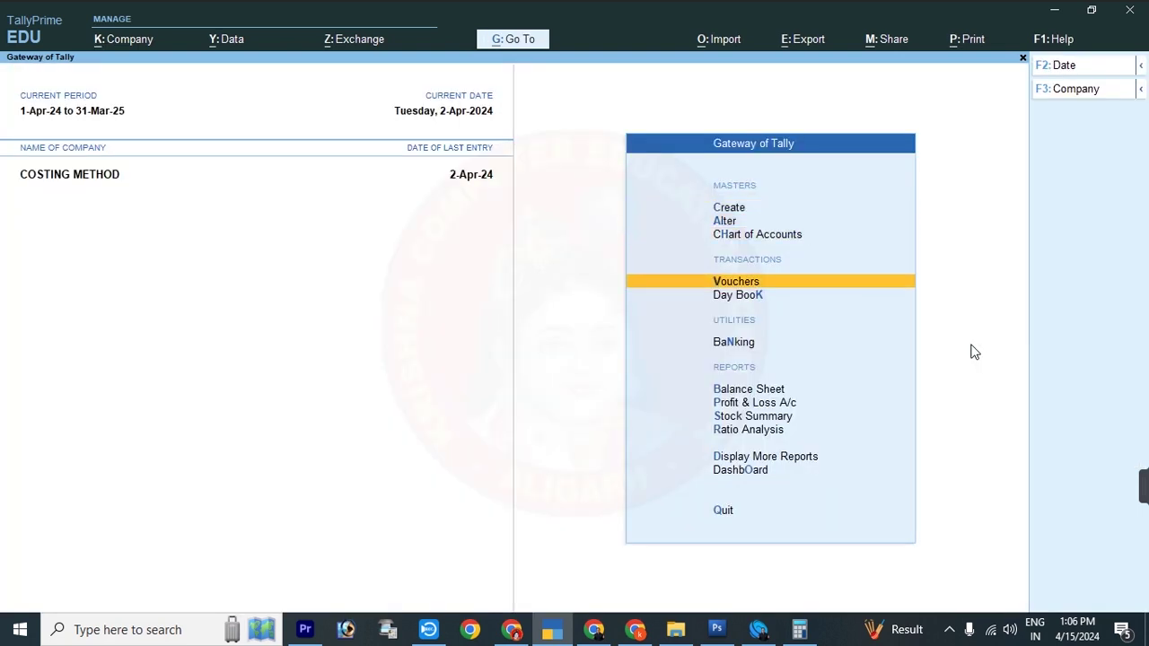
key(Down)
key(Up)
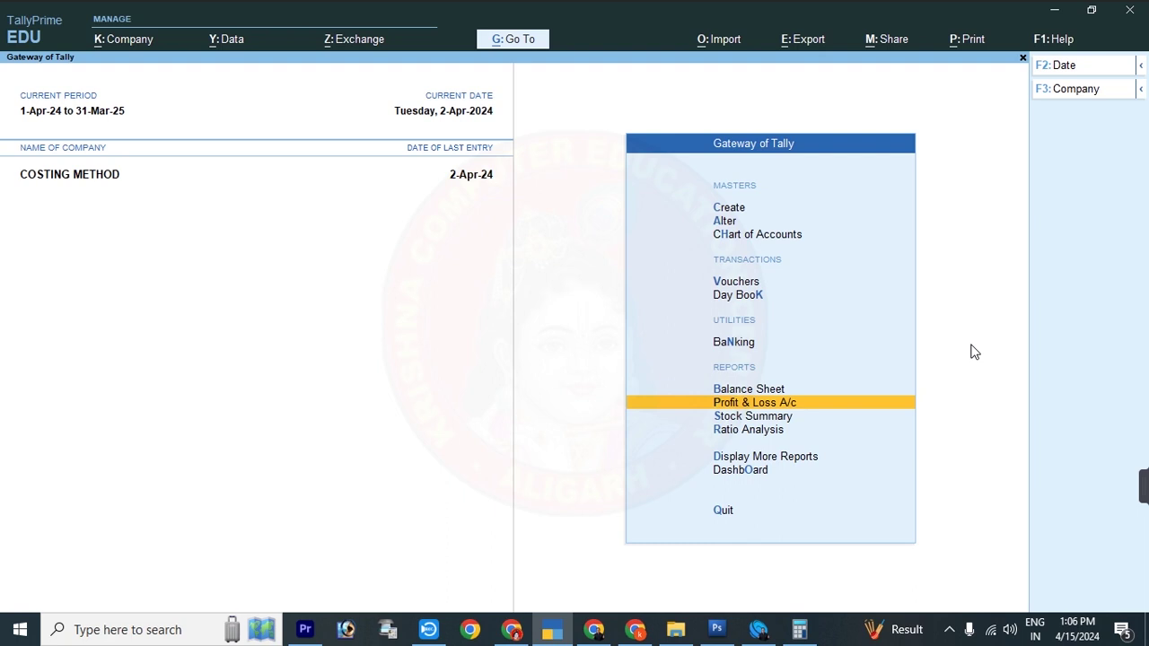
key(Down)
key(Return)
Step: Drill down from STD COST ITEM in the Stock Summary to its April stock vouchers
key(Down)
key(Down)
key(Down)
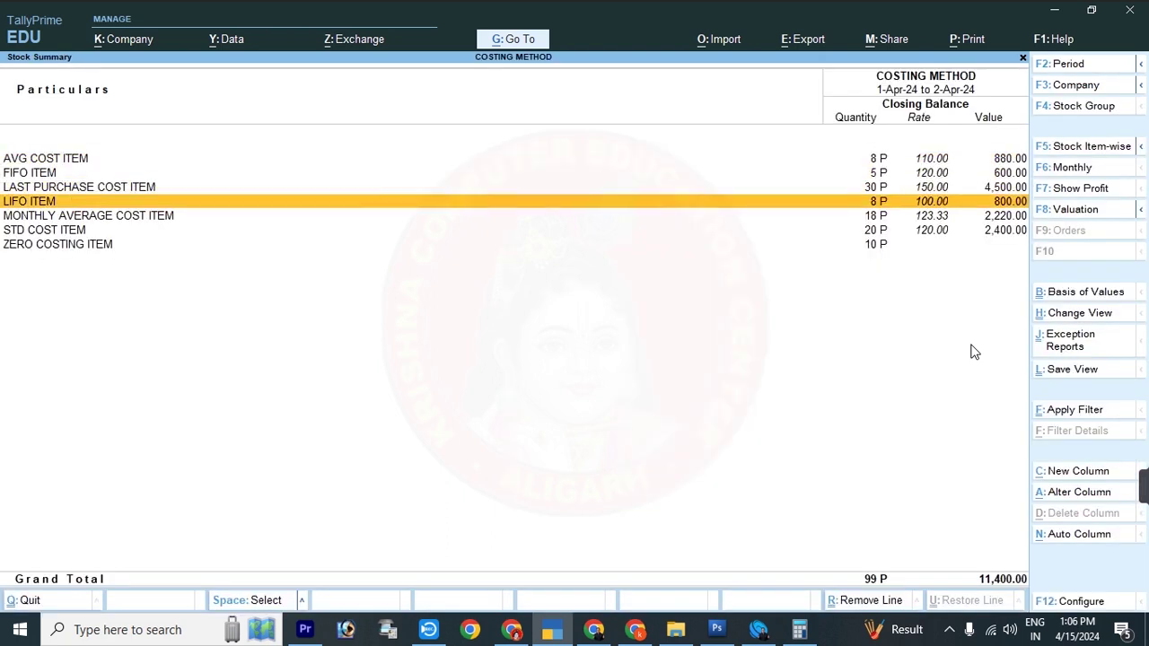
key(Down)
key(Down)
key(Down)
key(Up)
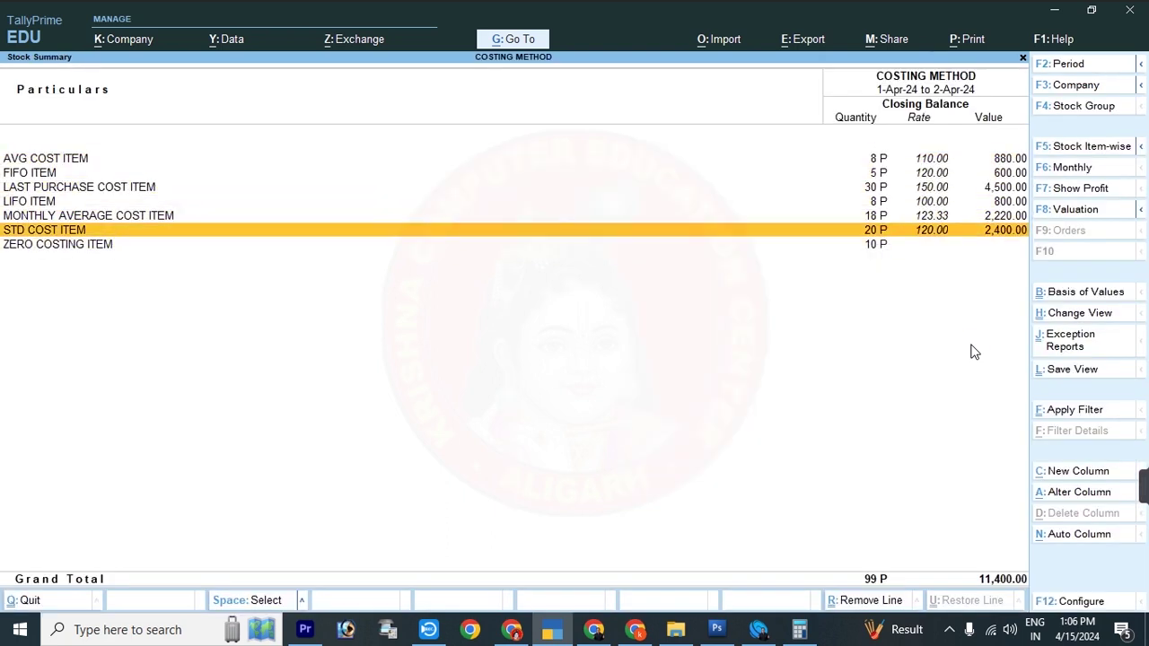
key(Return)
key(Return)
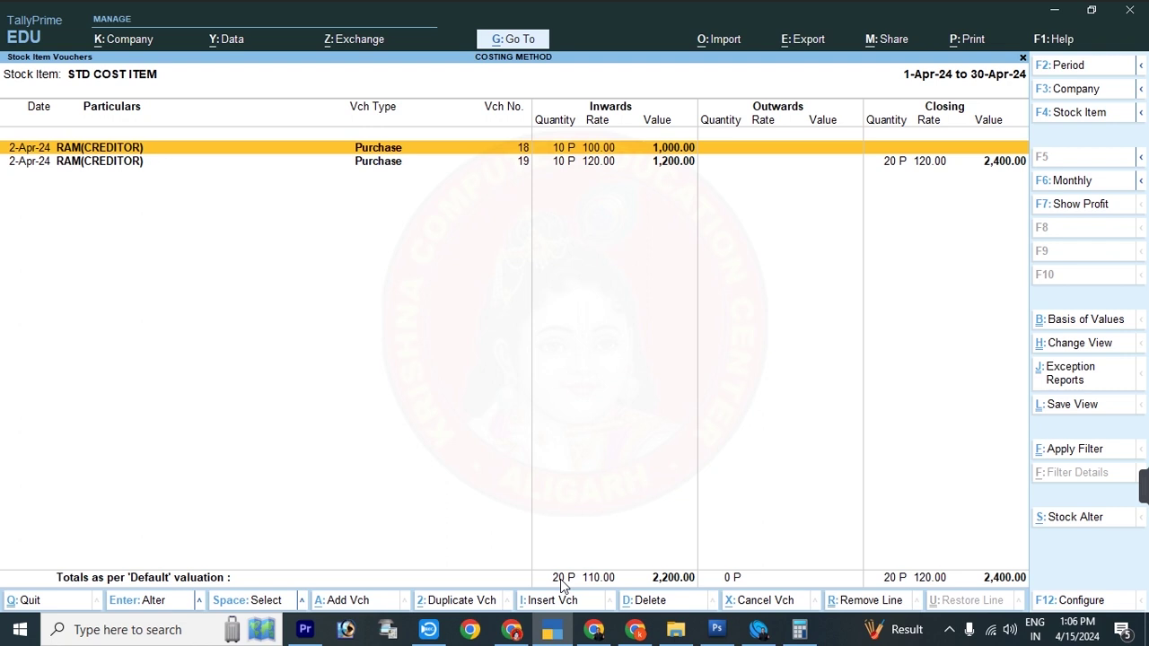
Step: Divide 2200 by 20 in Calculator to check the average inward rate, and switch back to TallyPrime
click(798, 630)
click(386, 316)
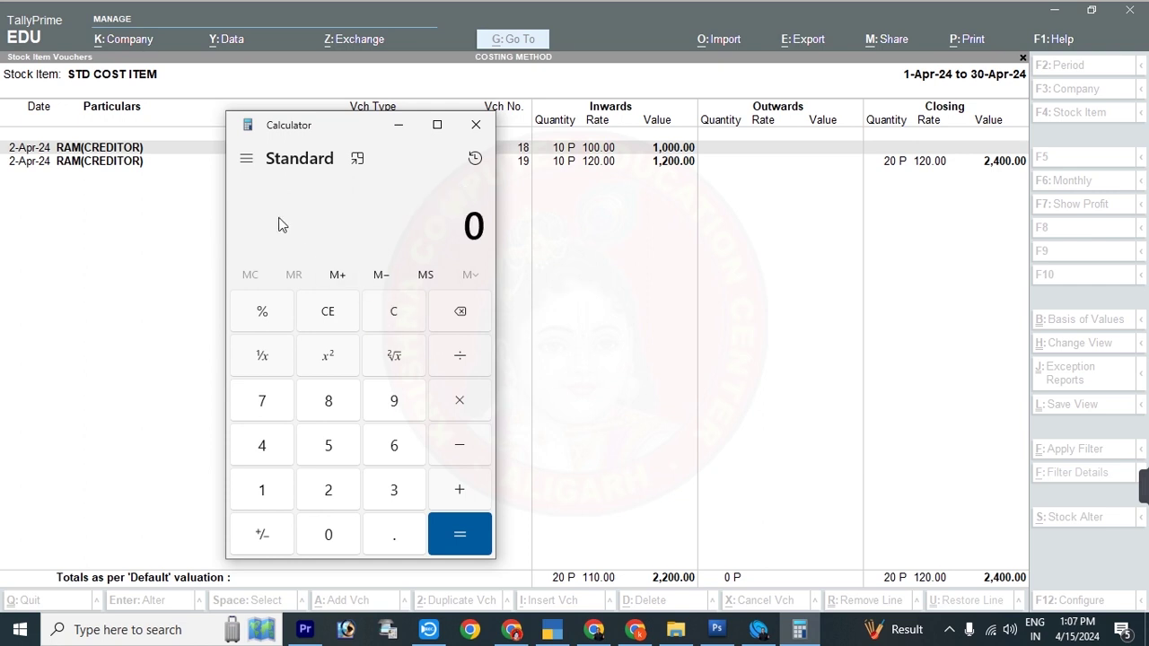
text(2200)
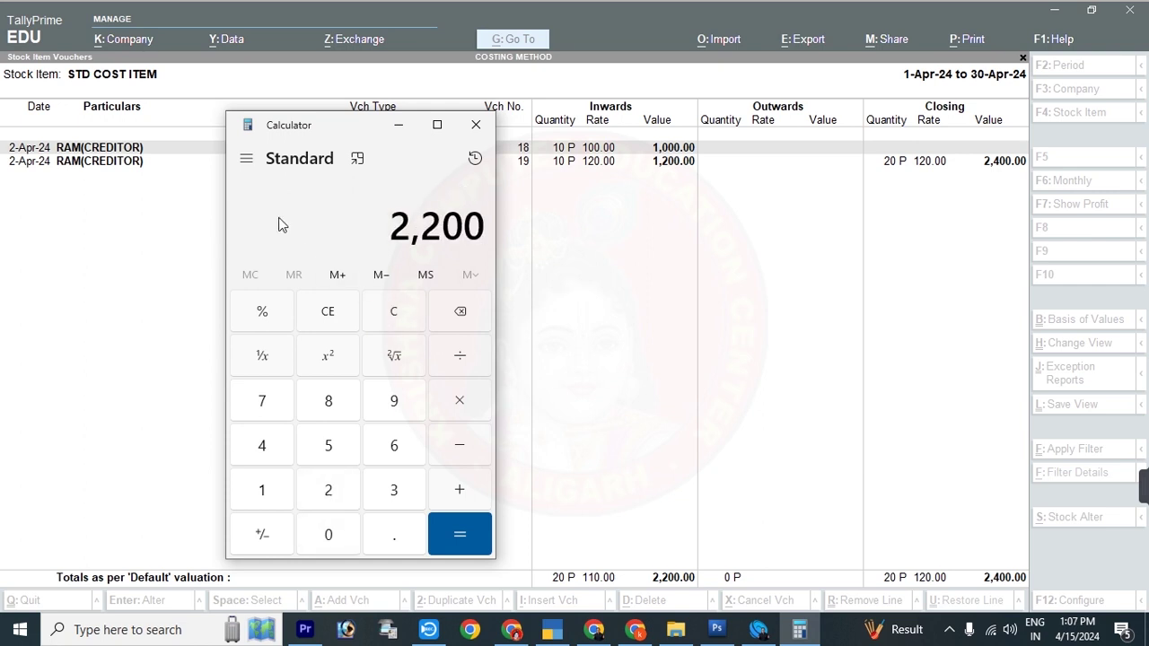
text(/20)
key(Return)
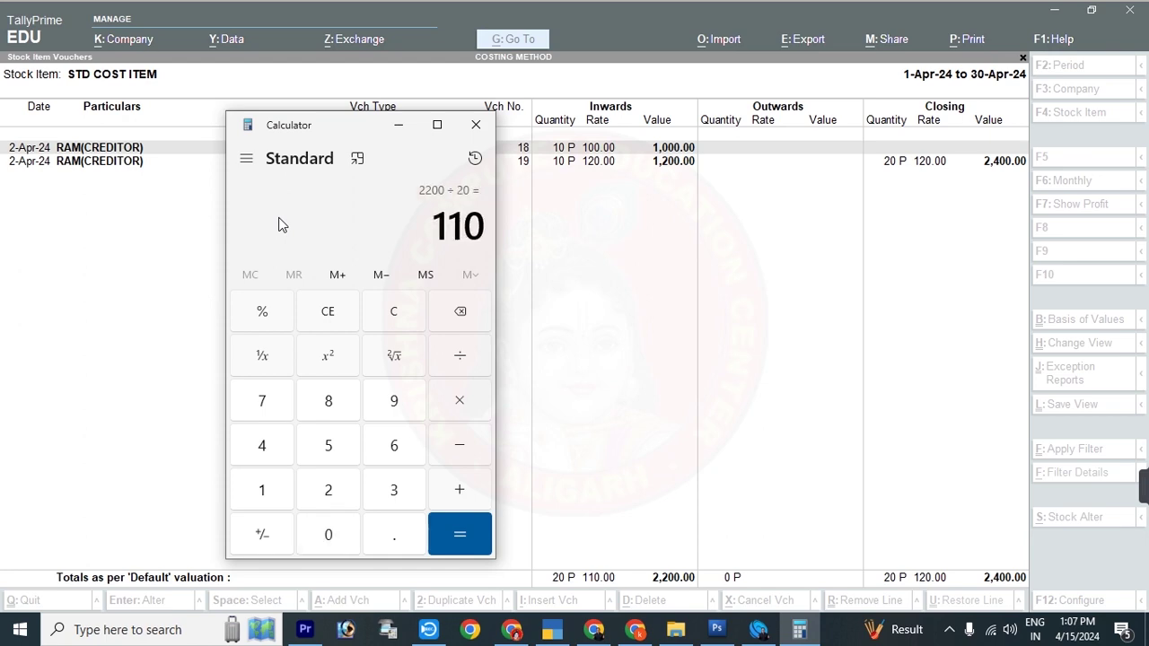
click(561, 352)
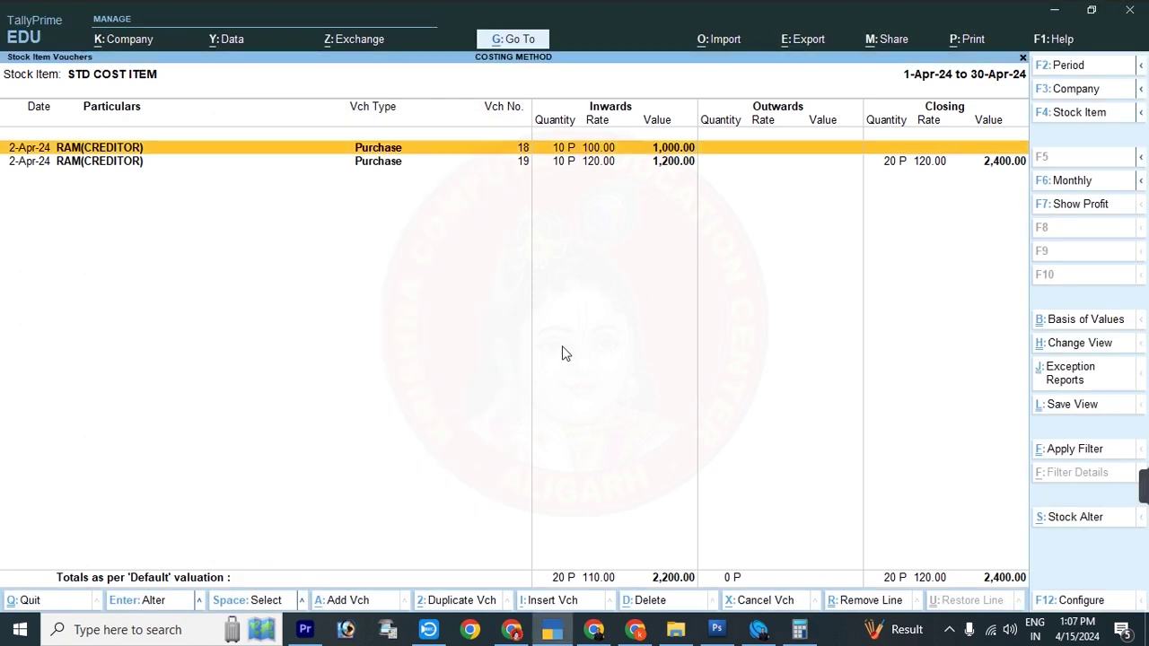
Step: Leave the stock reports and open a new sales voucher from the Gateway of Tally
key(Escape)
key(Escape)
key(Up)
key(Up)
key(Up)
key(Up)
key(Up)
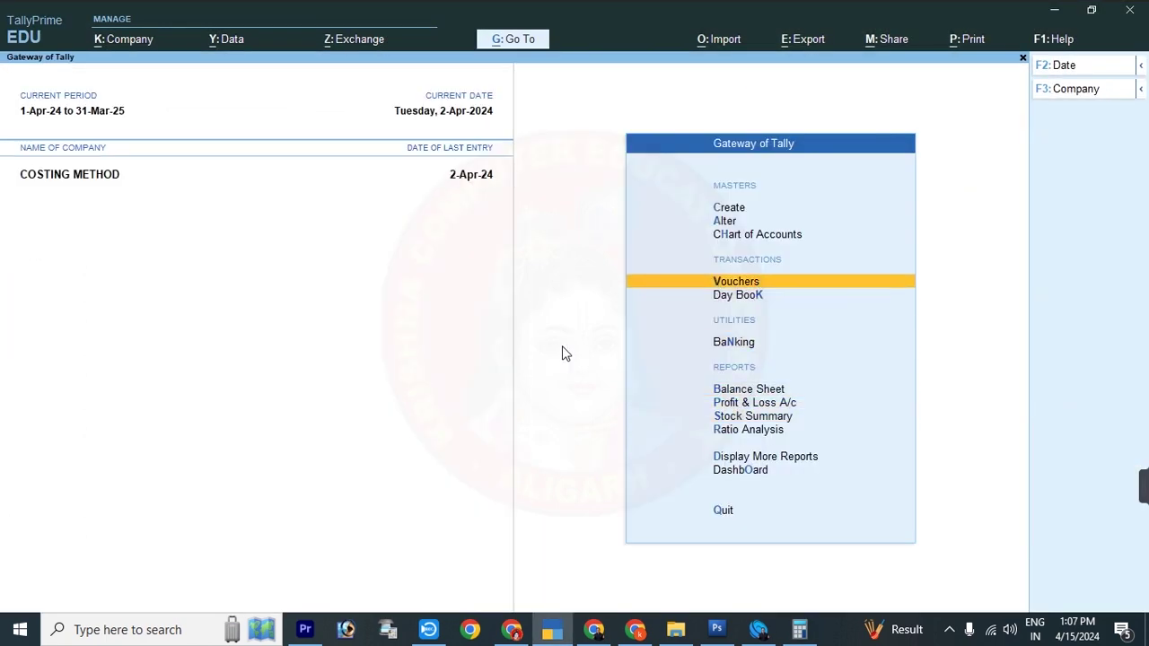
key(Return)
key(F8)
Step: Choose the customer's ledger instead of Cash as the party account of the sales voucher
key(Return)
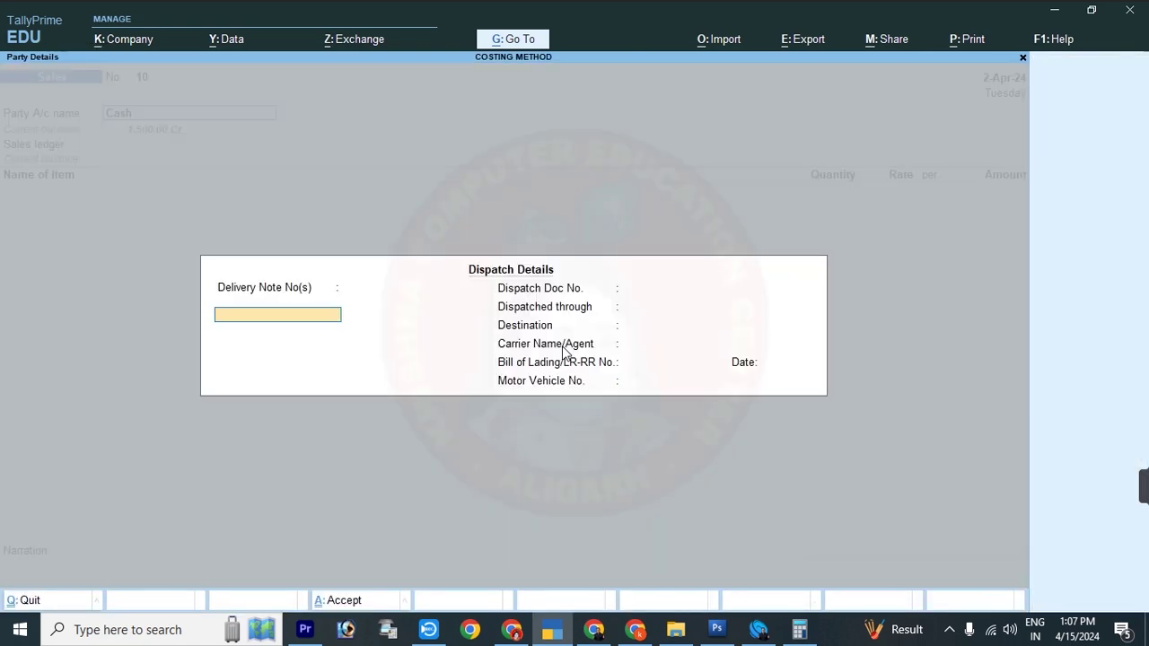
key(Escape)
key(Down)
key(Down)
key(Return)
Step: Leave the dispatch details blank, keep the default buyer details, and set the sales ledger to SALE
key(Return)
key(Return)
key(Return)
key(Return)
key(Return)
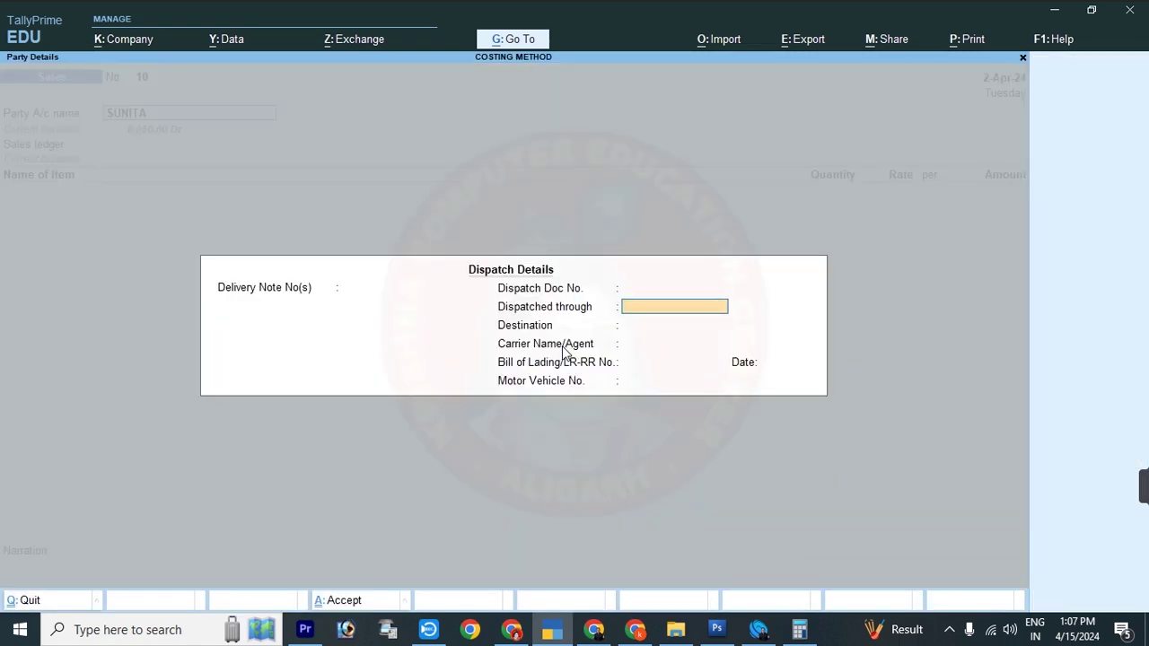
key(Return)
key(Return)
key(Return)
key(Return)
key(Return)
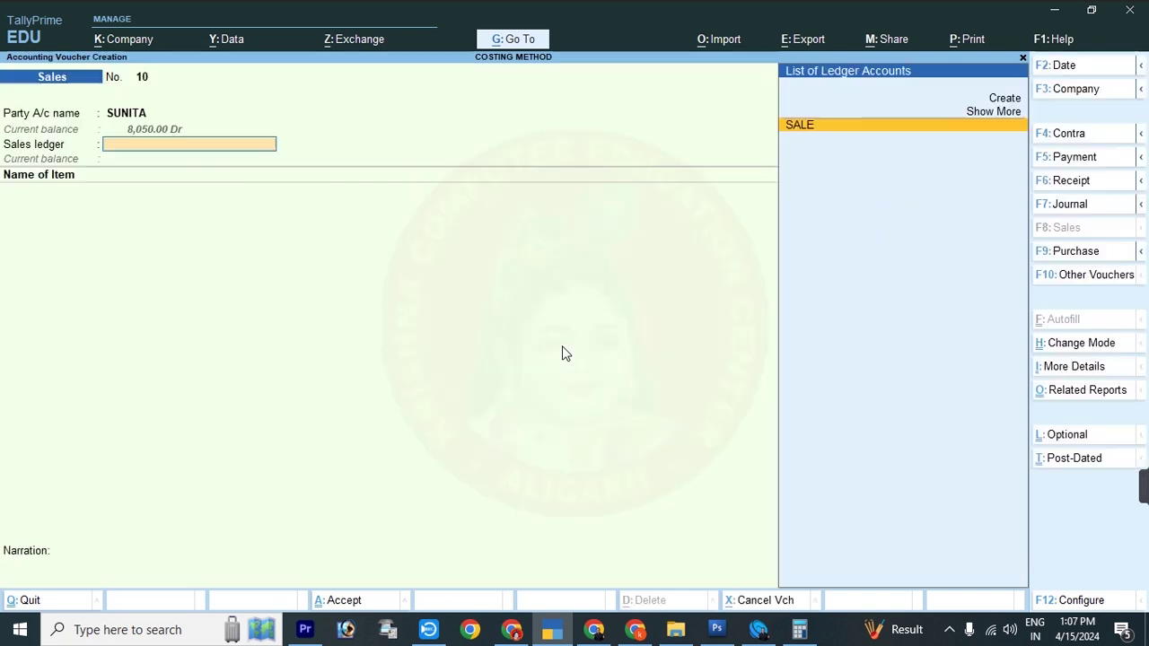
key(Return)
Step: Add 15 P of STD COST ITEM at a rate of 150 to the sales voucher
key(Down)
key(Down)
key(Down)
key(Down)
key(Down)
key(Down)
key(Down)
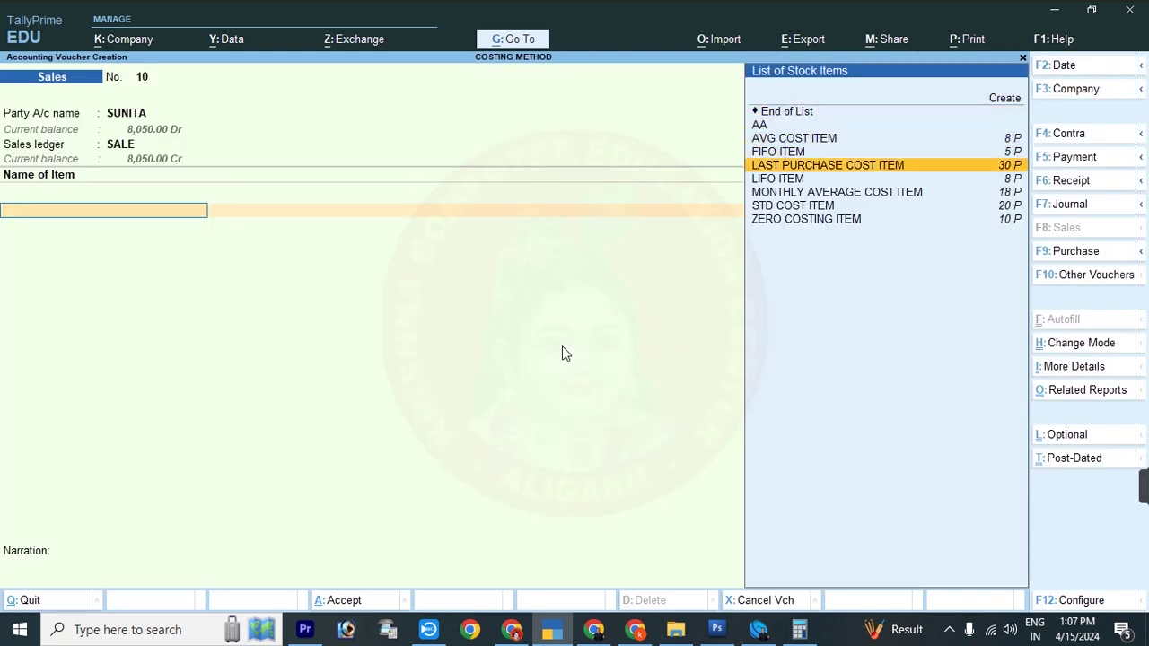
key(Return)
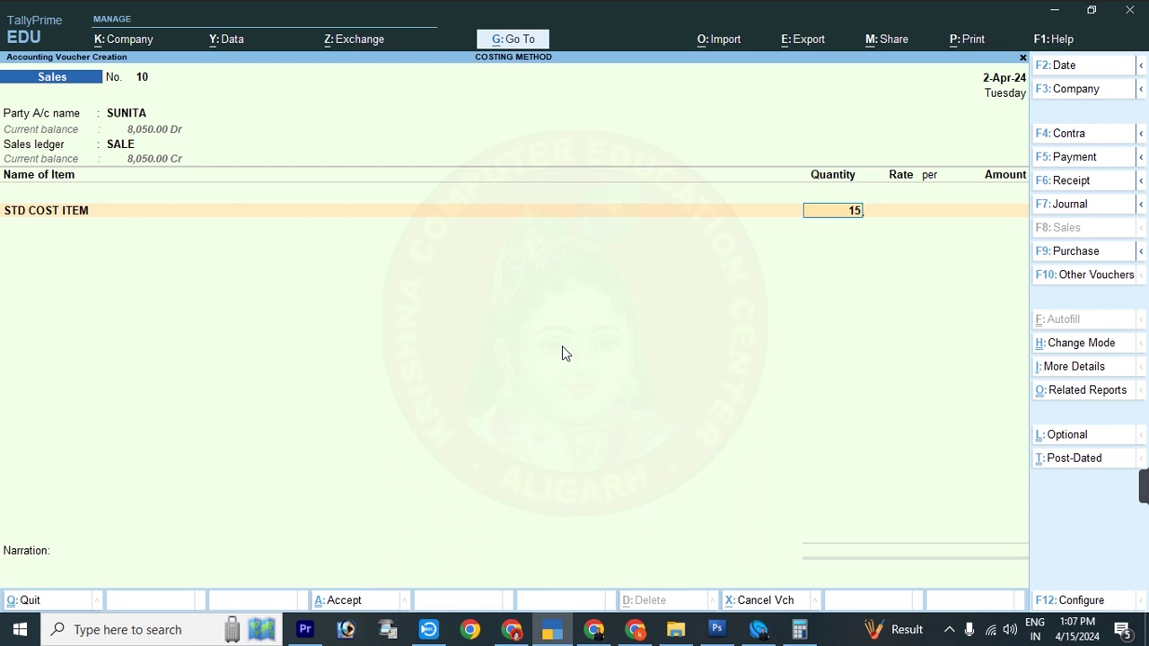
key(Return)
text(15)
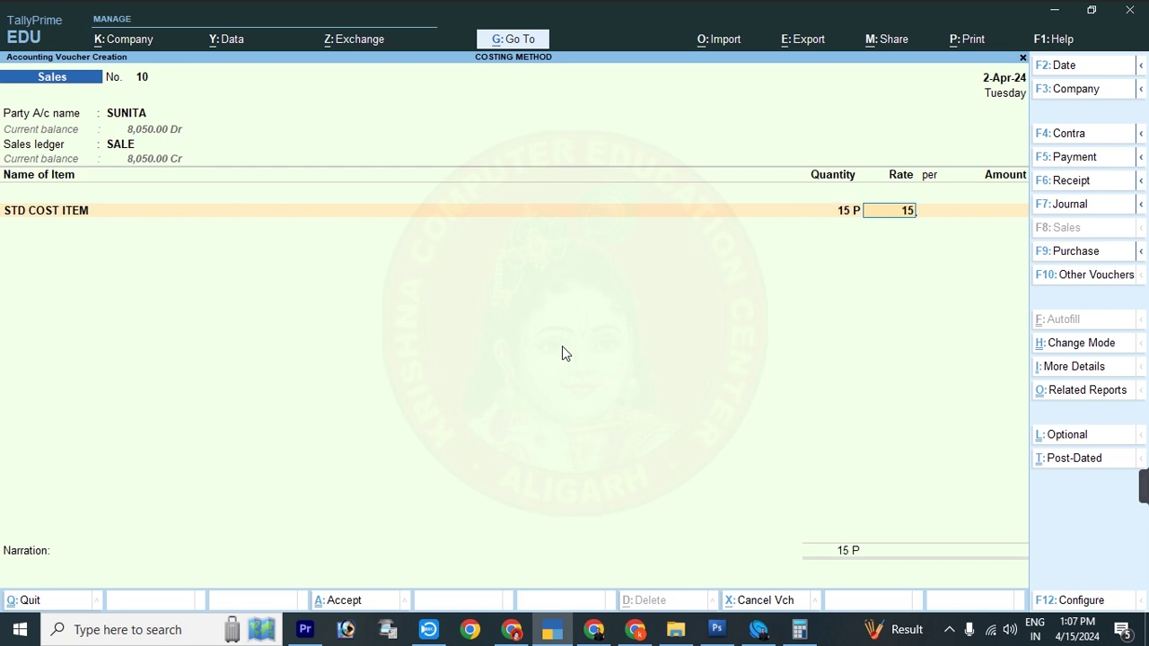
text(0)
key(Return)
key(Return)
key(Return)
Step: End the item list, accept the bill-wise details as New Ref, and save the sales voucher
key(Return)
key(Return)
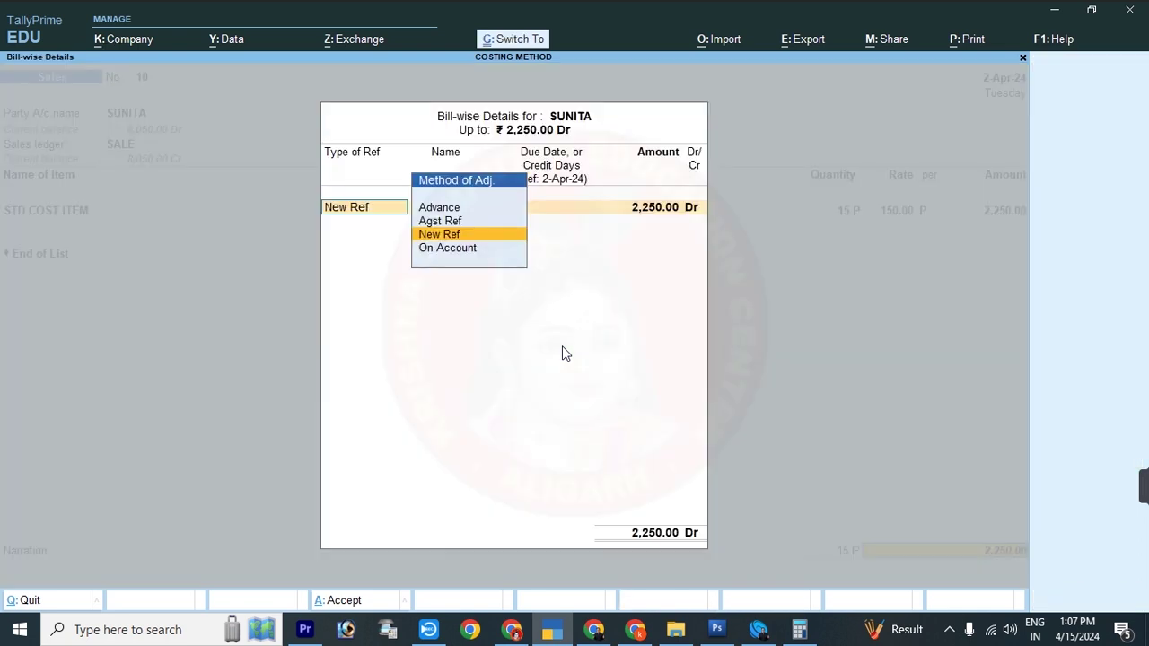
key(ctrl+a)
key(Return)
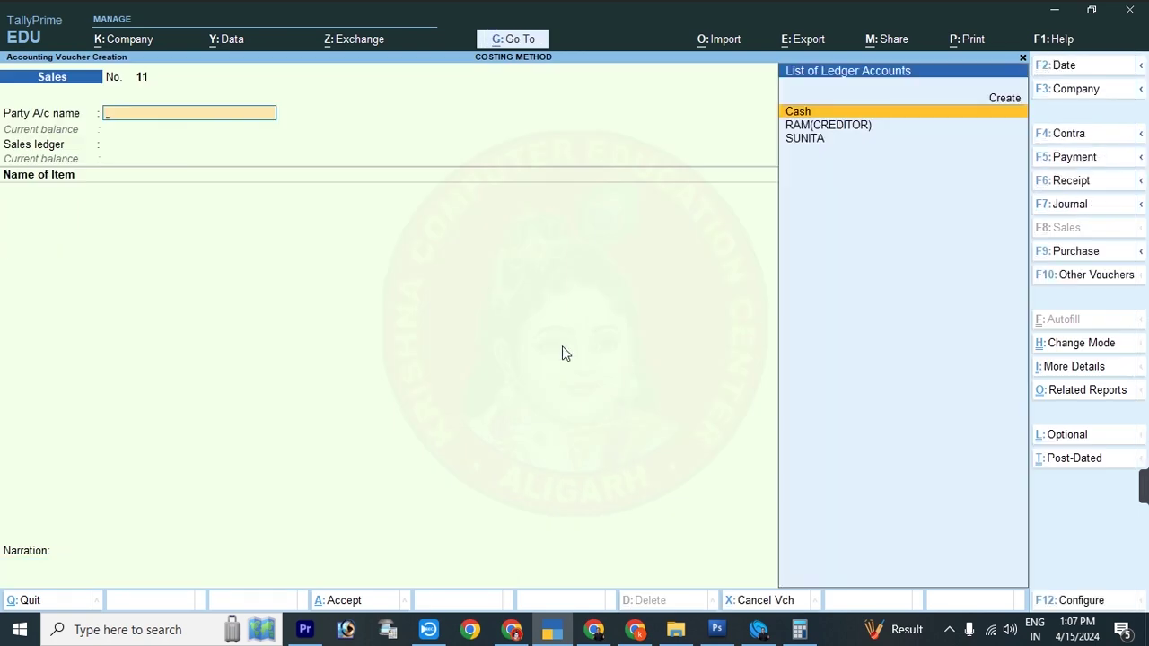
Step: Leave sales voucher entry and open the Stock Summary report
key(Escape)
key(Escape)
key(Escape)
key(Down)
key(Down)
key(Down)
key(Down)
key(Down)
key(Down)
key(Down)
key(Down)
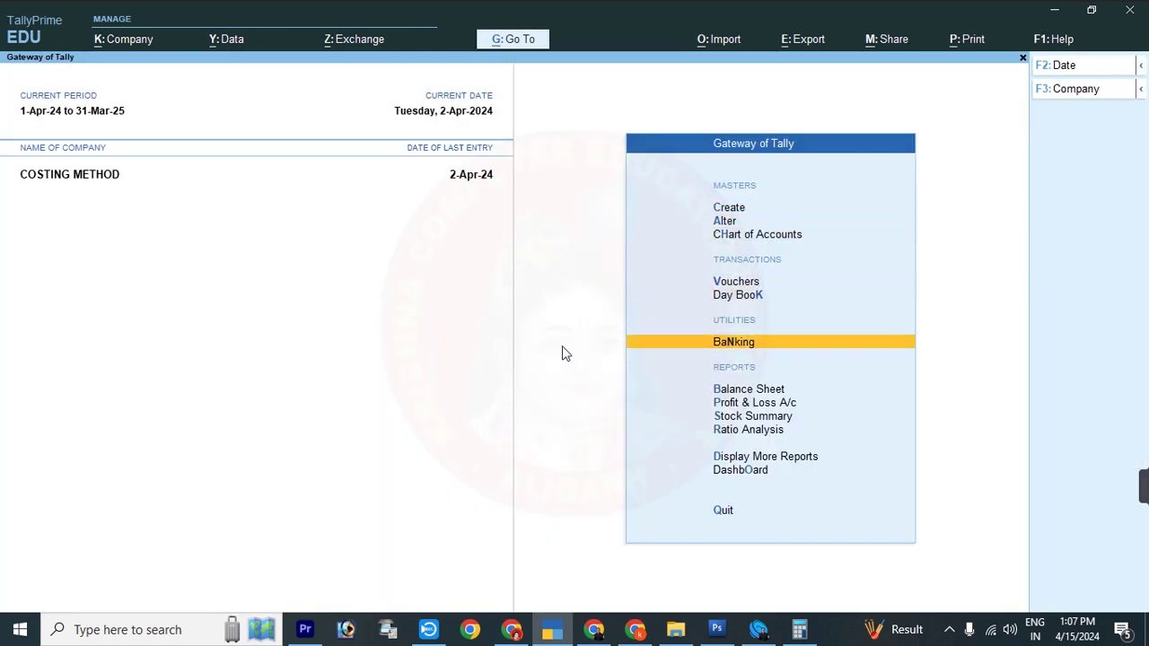
key(Return)
Step: Open the April voucher list of STD COST ITEM to check its closing rate after the sale
key(Down)
key(Down)
key(Down)
key(Down)
key(Down)
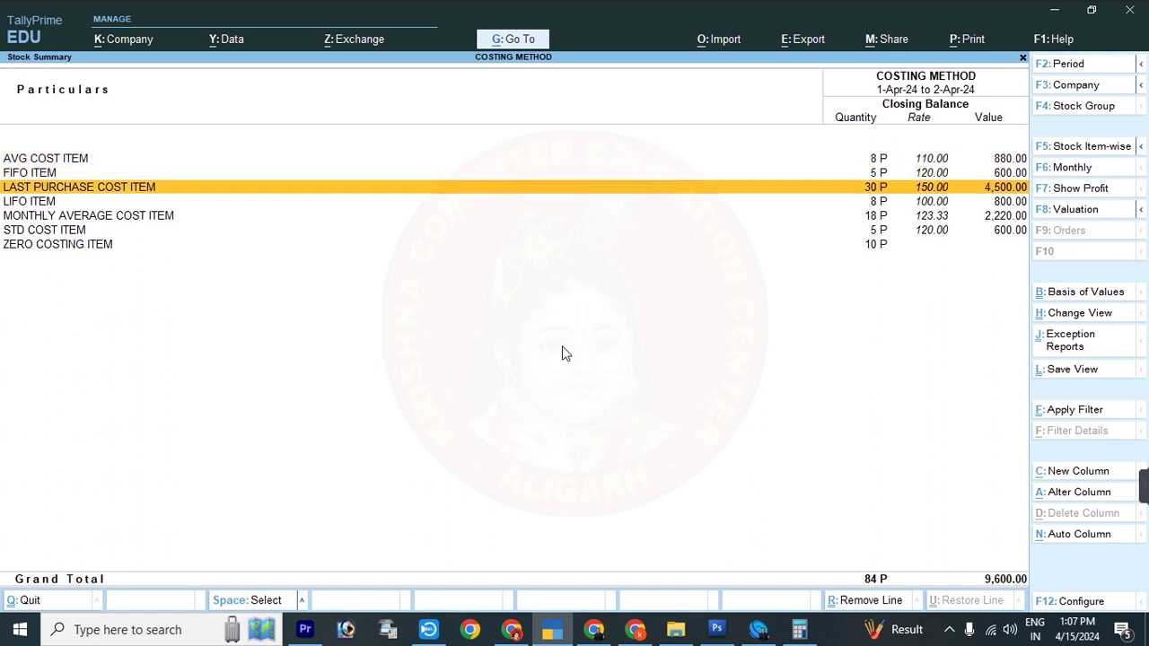
key(Return)
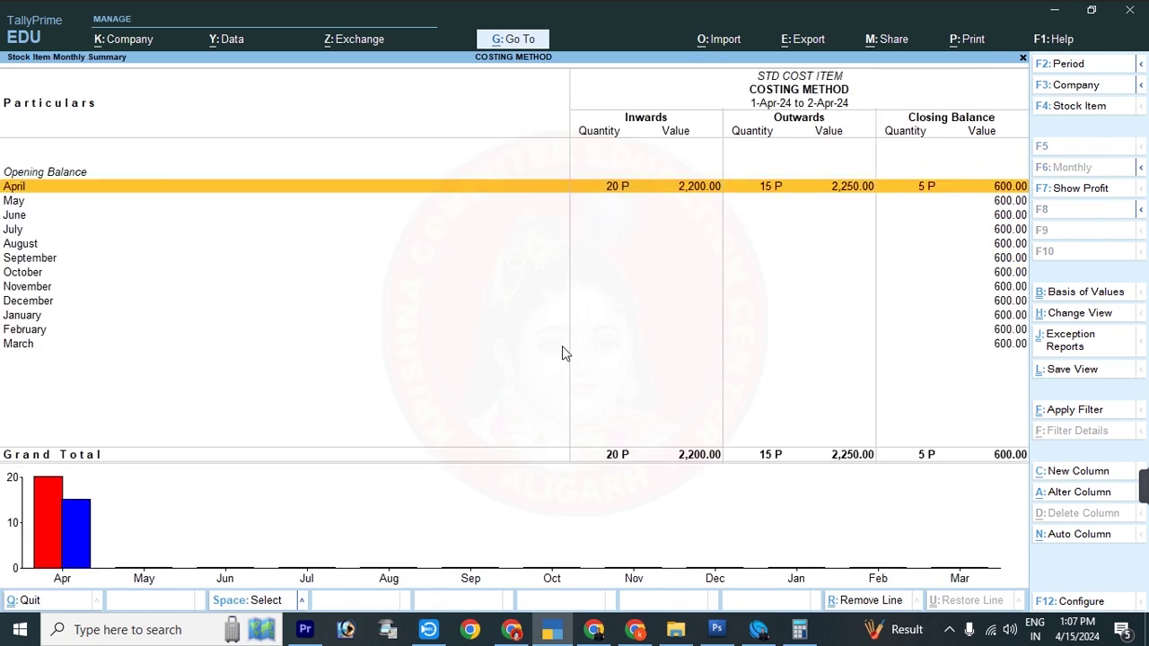
key(Return)
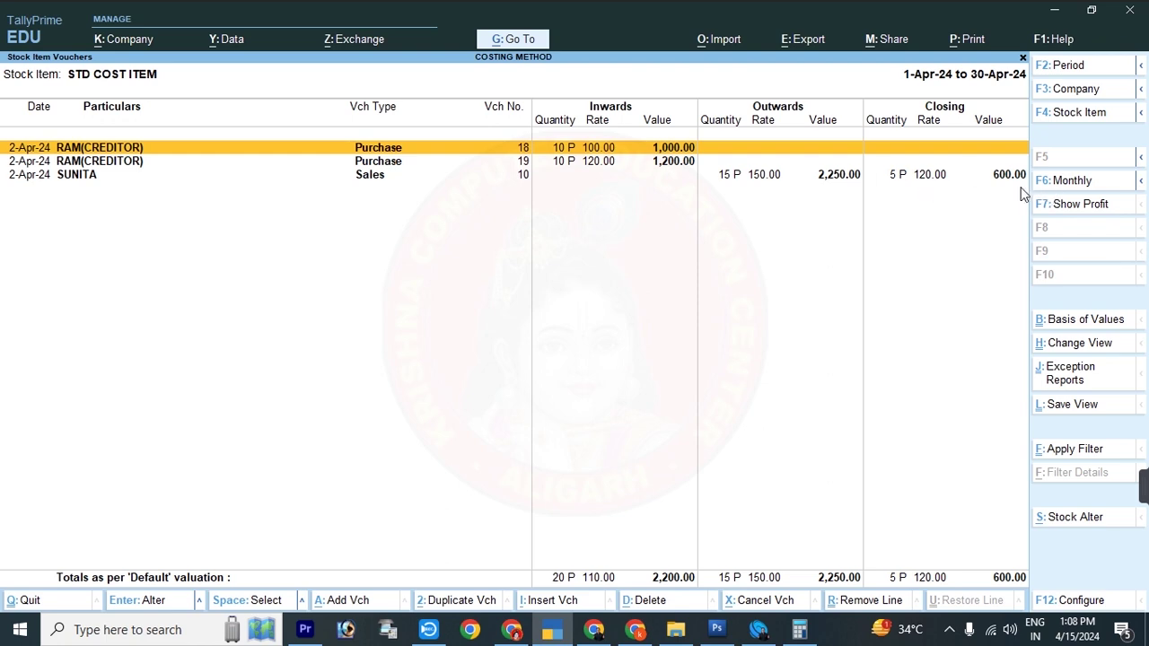
Step: Close the stock reports and start a new purchase voucher
key(Escape)
key(Escape)
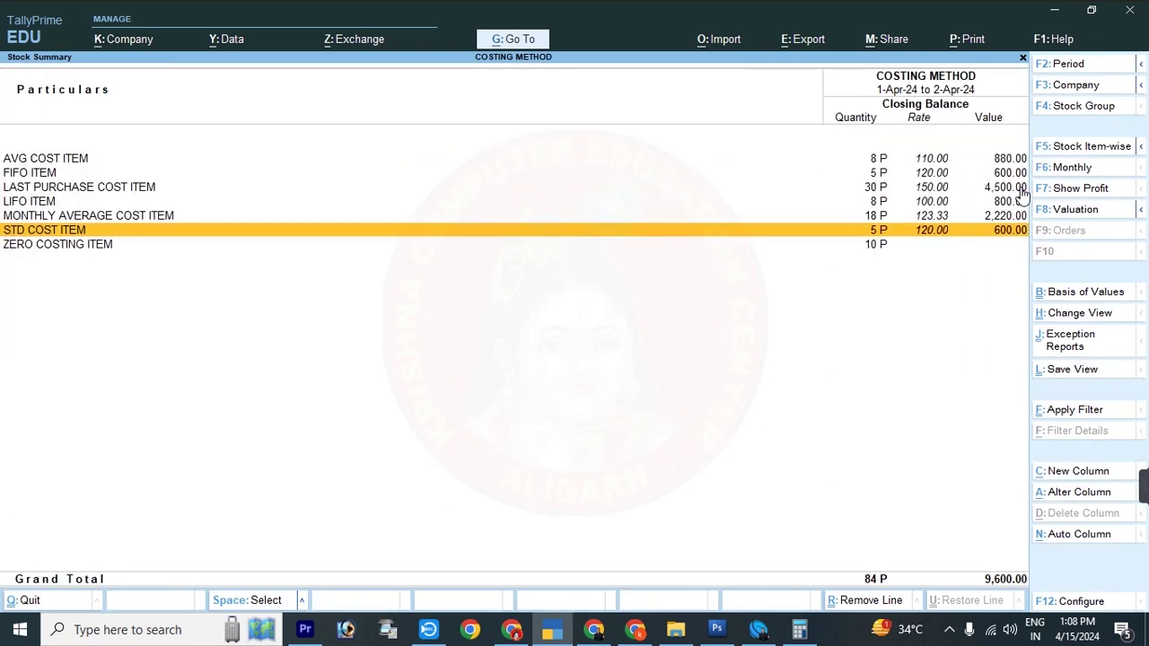
key(Up)
key(Up)
key(Up)
key(Up)
key(Up)
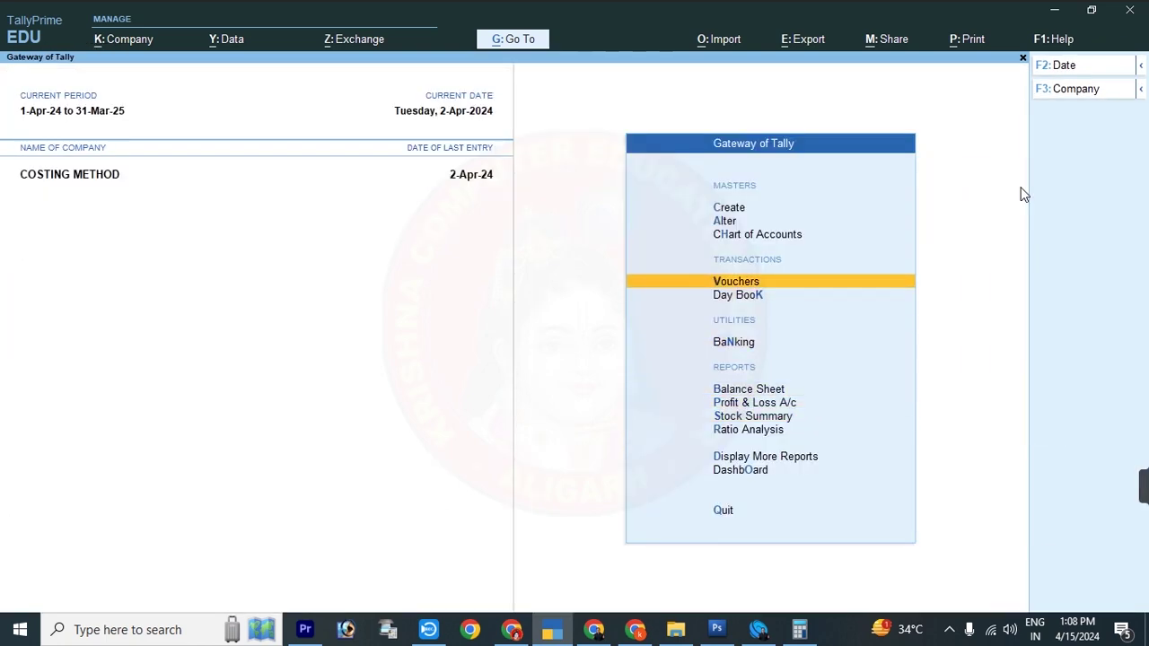
key(Return)
key(F9)
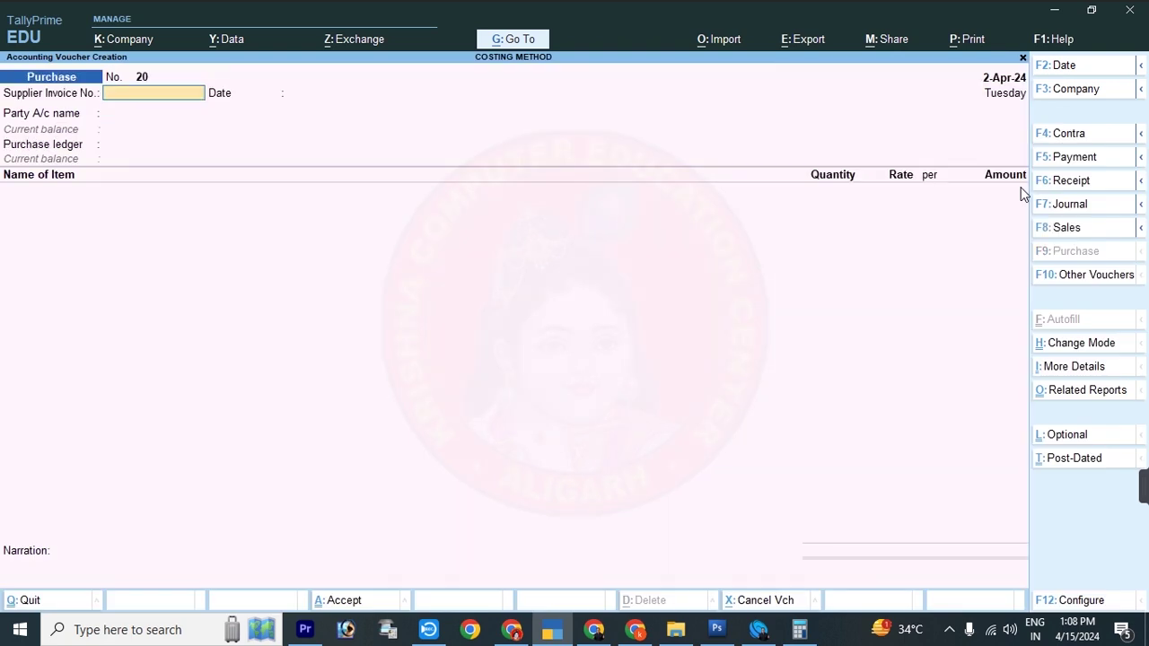
Step: Leave the supplier invoice number blank and choose the creditor's ledger as the party account
key(Return)
key(Return)
key(Down)
key(Return)
Step: Leave the receipt details blank, keep the default supplier details, and set the purchase ledger to PURCHASE
key(Return)
key(Return)
key(Return)
key(Return)
key(Return)
key(Return)
key(Return)
key(Return)
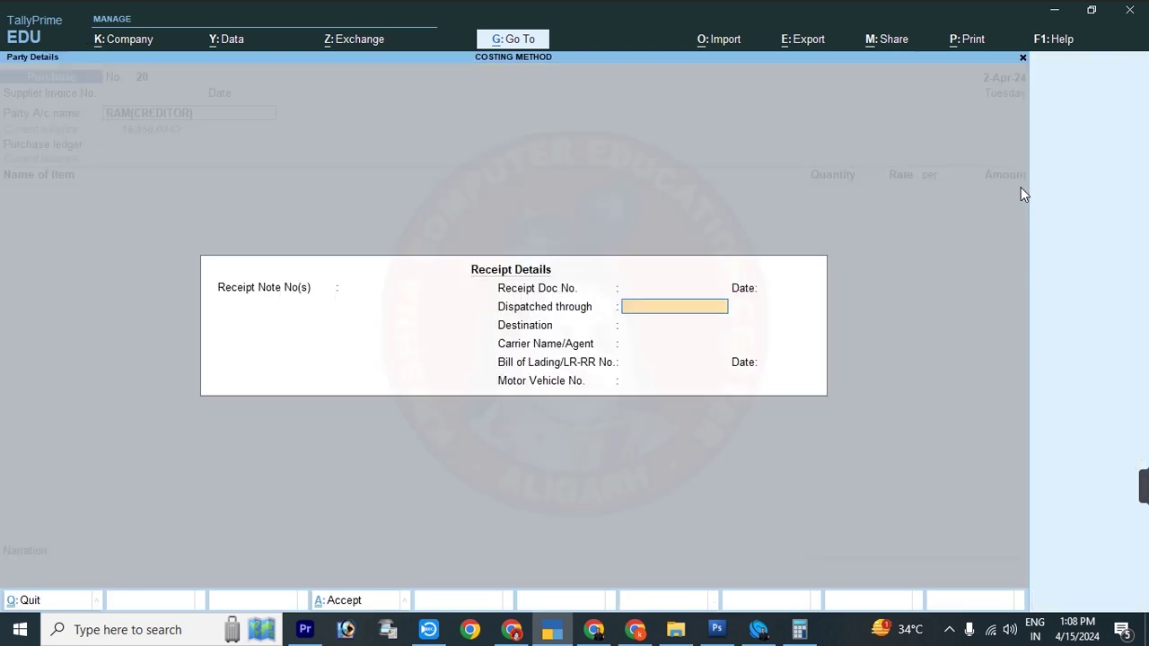
key(Return)
key(Return)
key(Return)
key(Return)
key(Return)
key(Return)
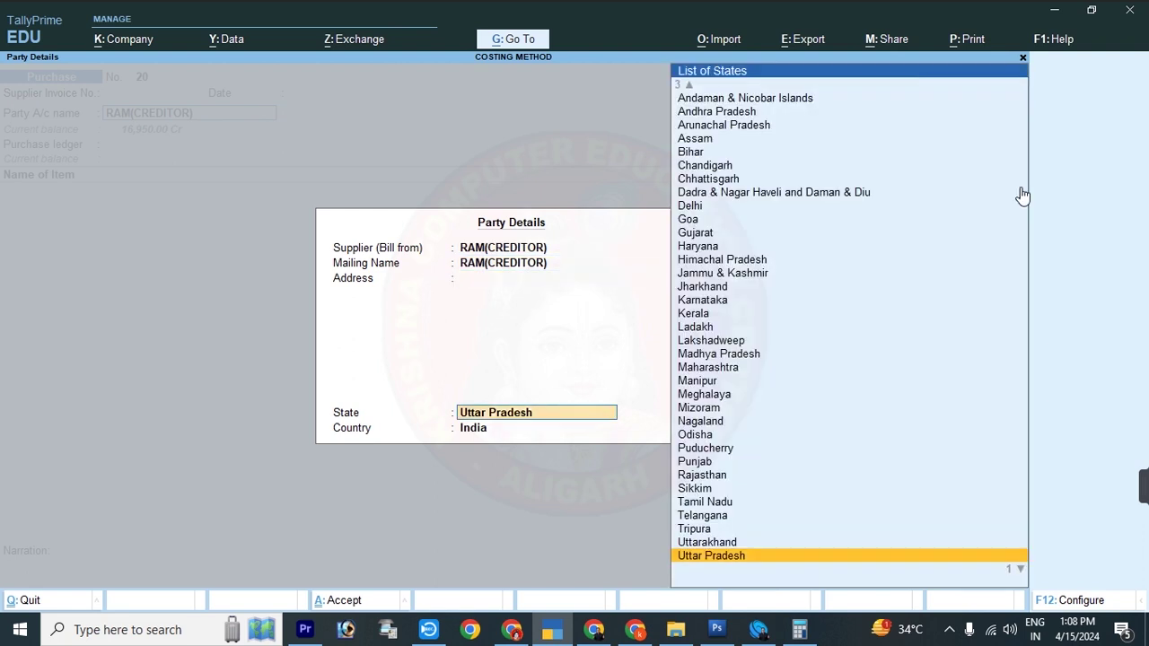
Step: Add 10 P of STD COST ITEM at a rate of 150 to the purchase voucher
key(Down)
key(Down)
key(Down)
key(Down)
key(Down)
key(Down)
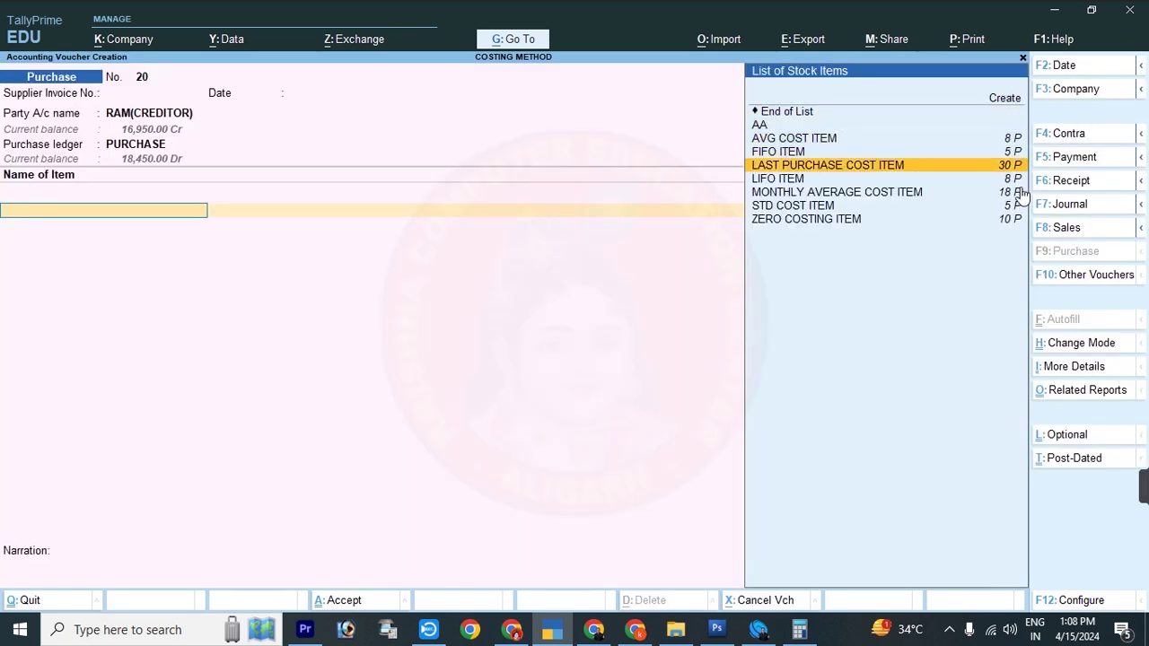
key(Return)
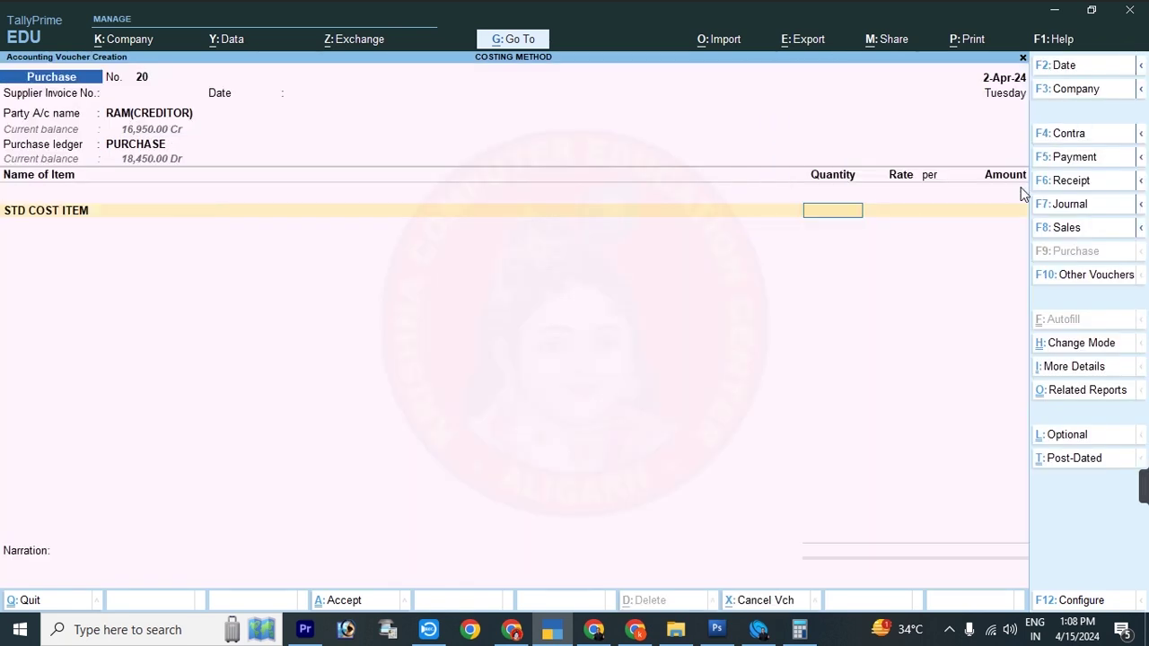
text(10)
key(Return)
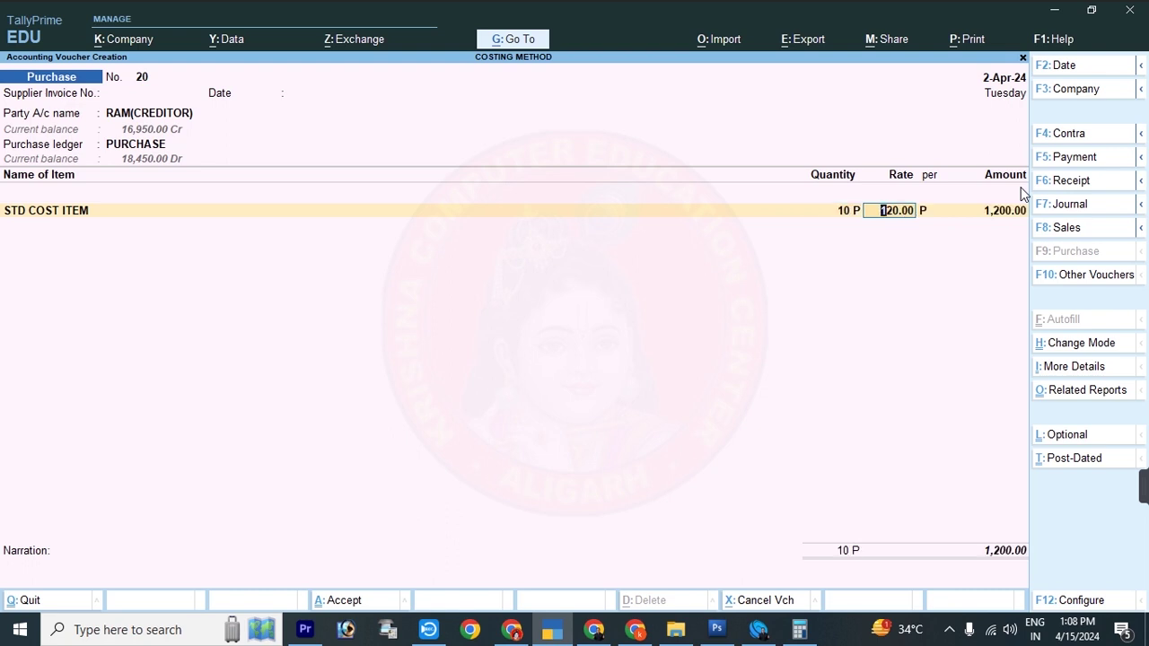
text(150)
key(Return)
key(Return)
key(Return)
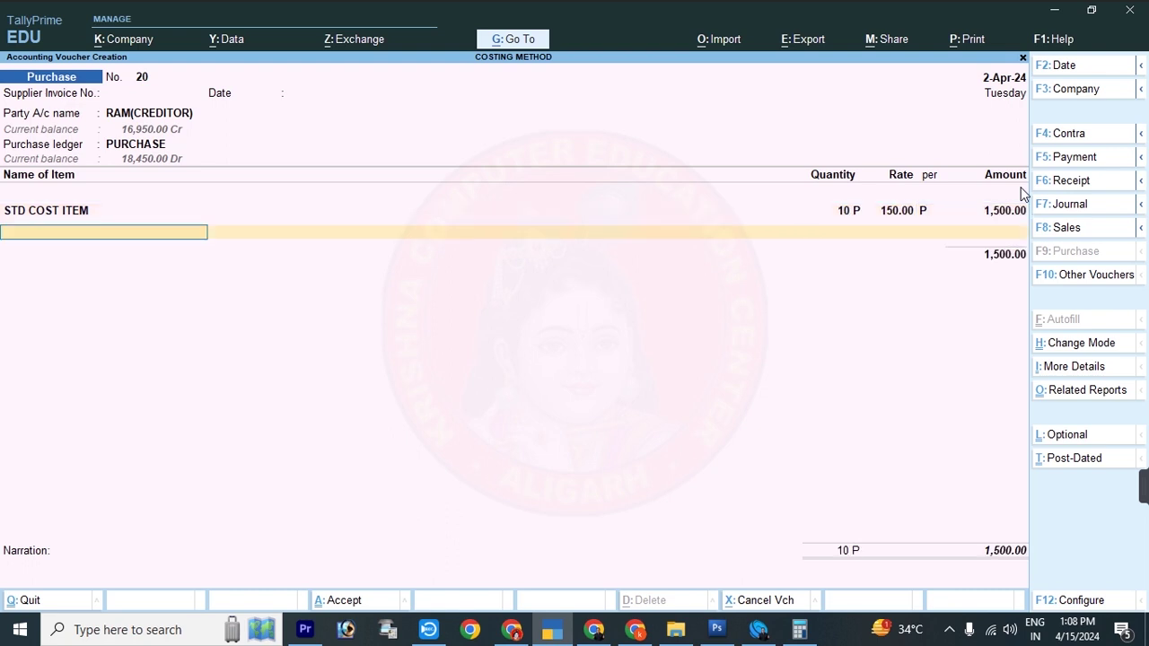
Step: Save the purchase voucher and leave voucher entry
key(ctrl+a)
key(Escape)
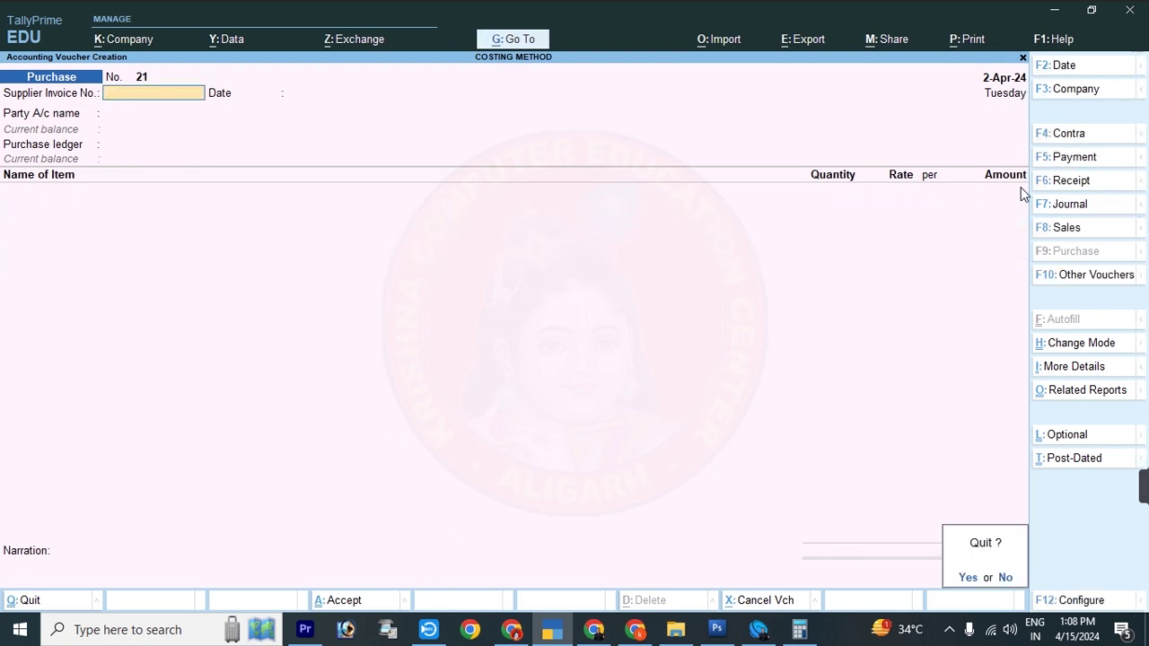
key(Return)
Step: Drill down from the Stock Summary to the April vouchers of STD COST ITEM to check the closing rate after the new purchase
key(Down)
key(Down)
key(Down)
key(Down)
key(Down)
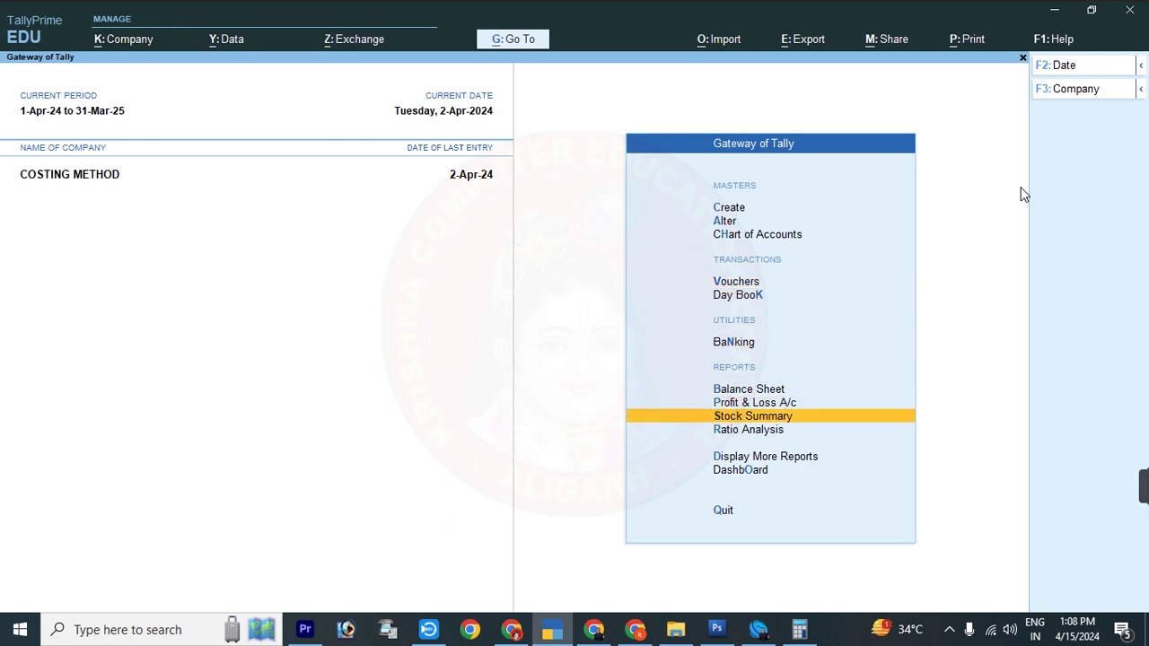
key(Return)
key(Down)
key(Down)
key(Down)
key(Down)
key(Down)
key(Return)
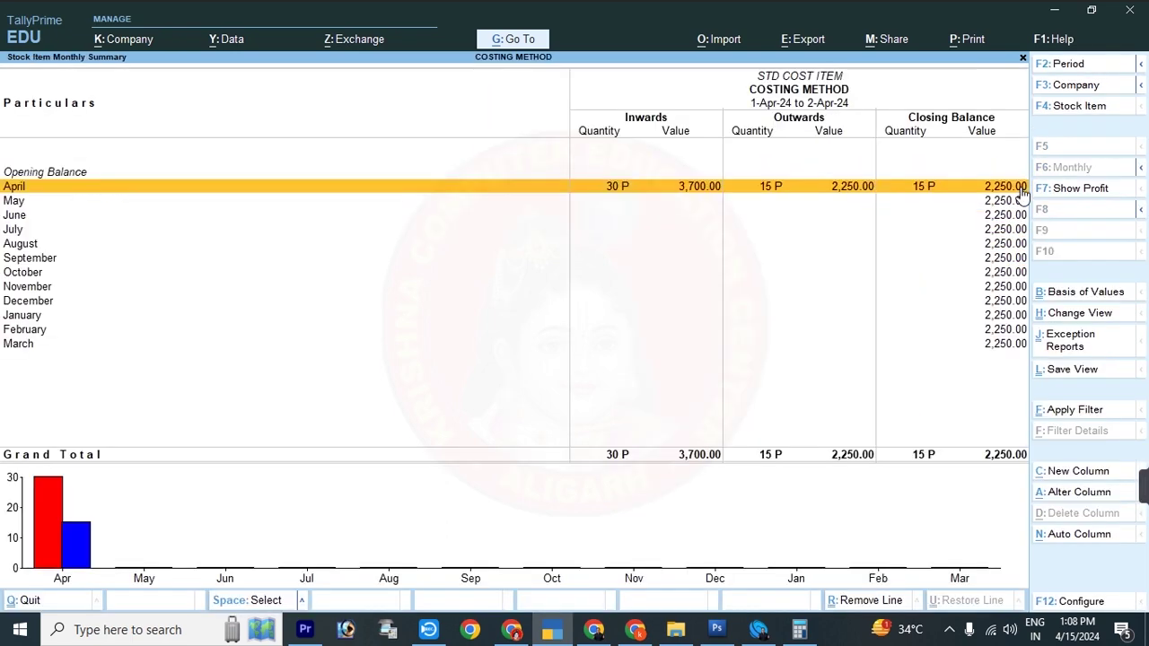
key(Return)
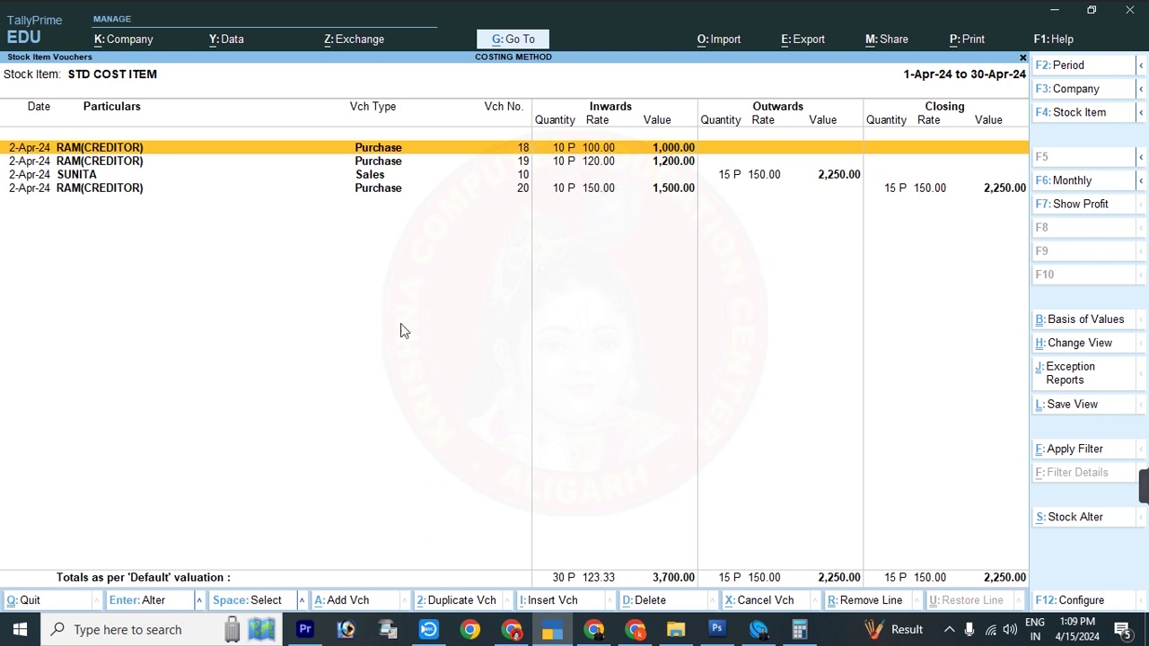
Step: Return to the Stock Summary and add automatic comparison columns for Stock Valuation Methods
key(Escape)
key(Escape)
key(Escape)
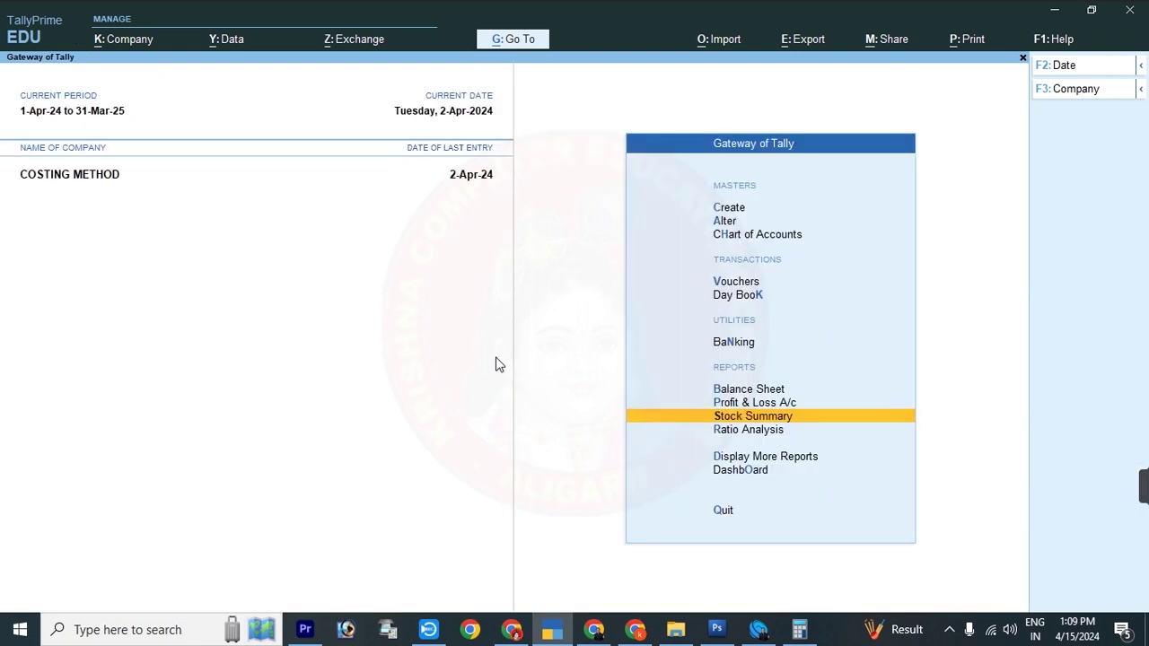
key(Return)
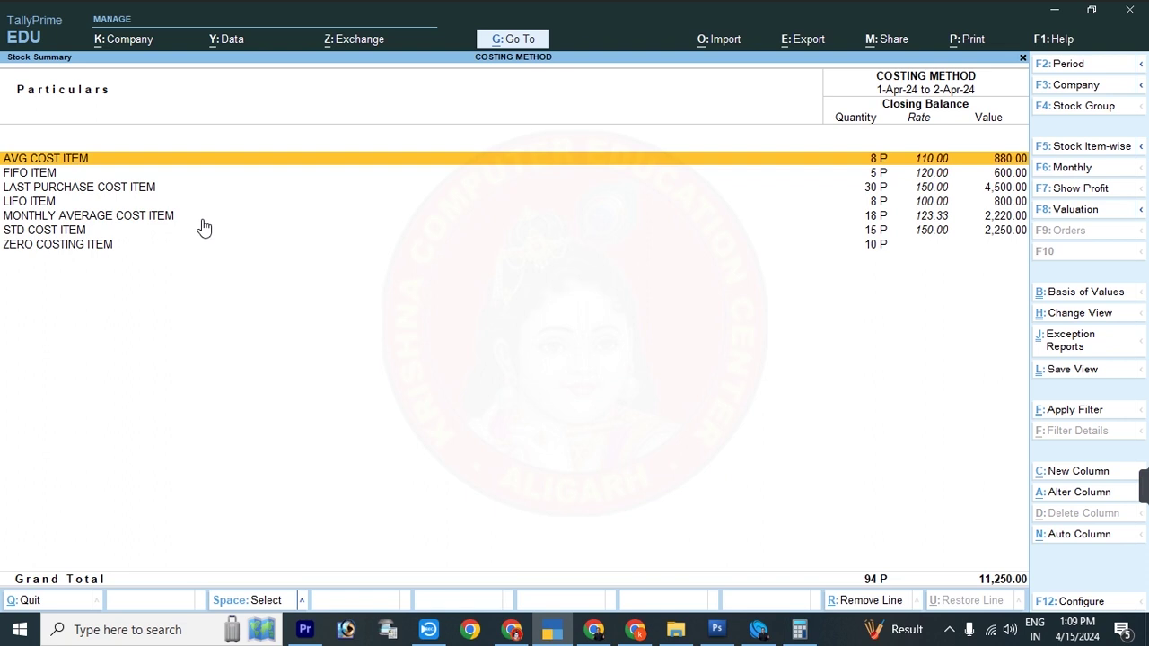
click(1085, 539)
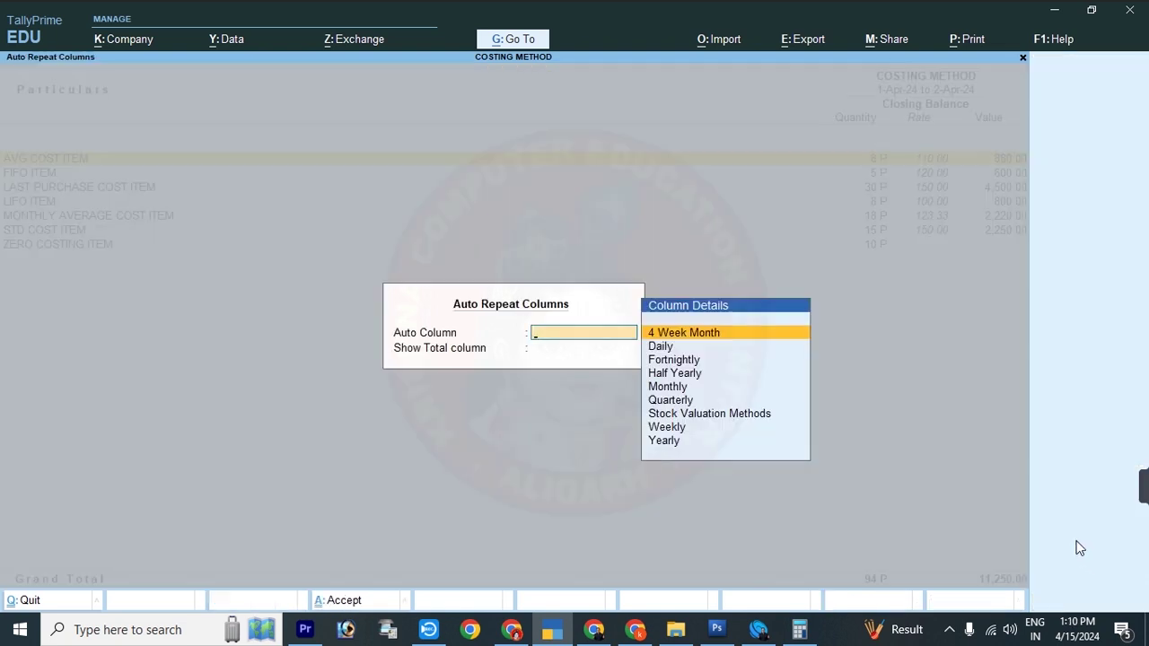
click(706, 413)
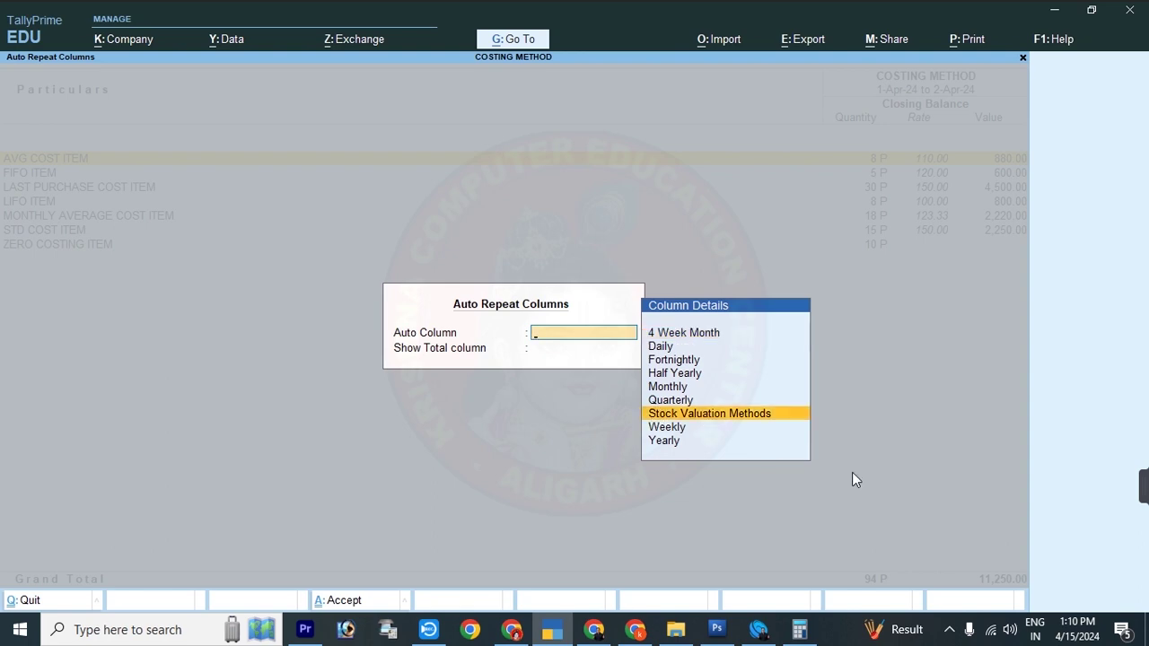
key(Return)
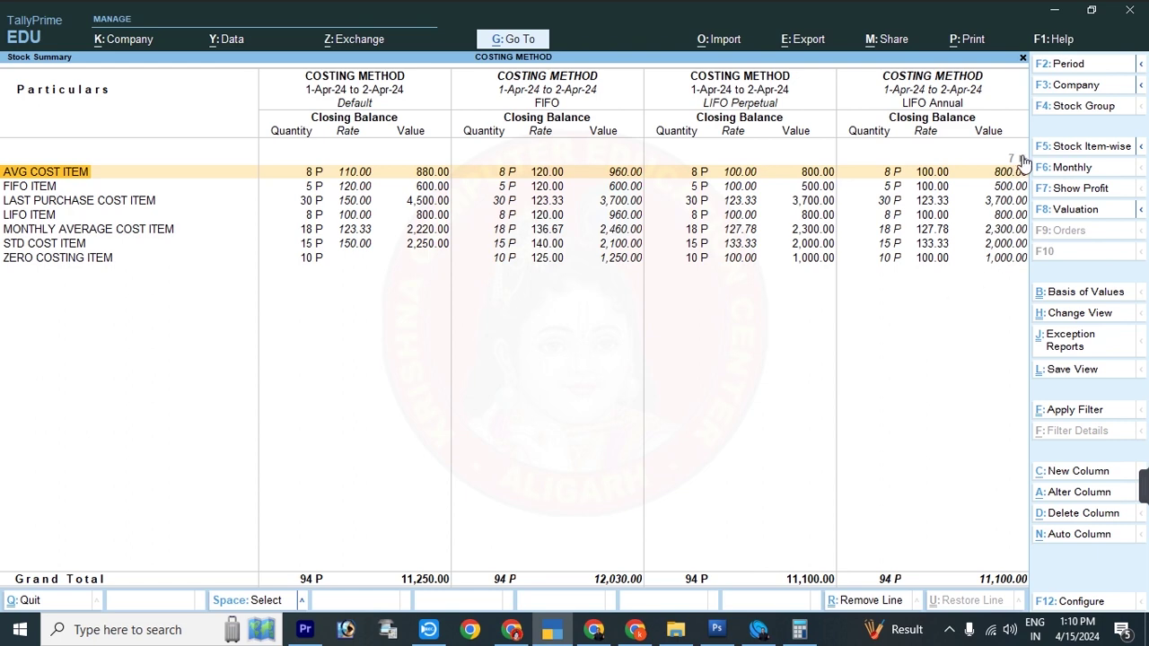
Step: Compare each item's closing rate and value across all the valuation method columns, then close the report
key(Right)
key(Right)
key(Right)
key(Right)
key(Right)
key(Right)
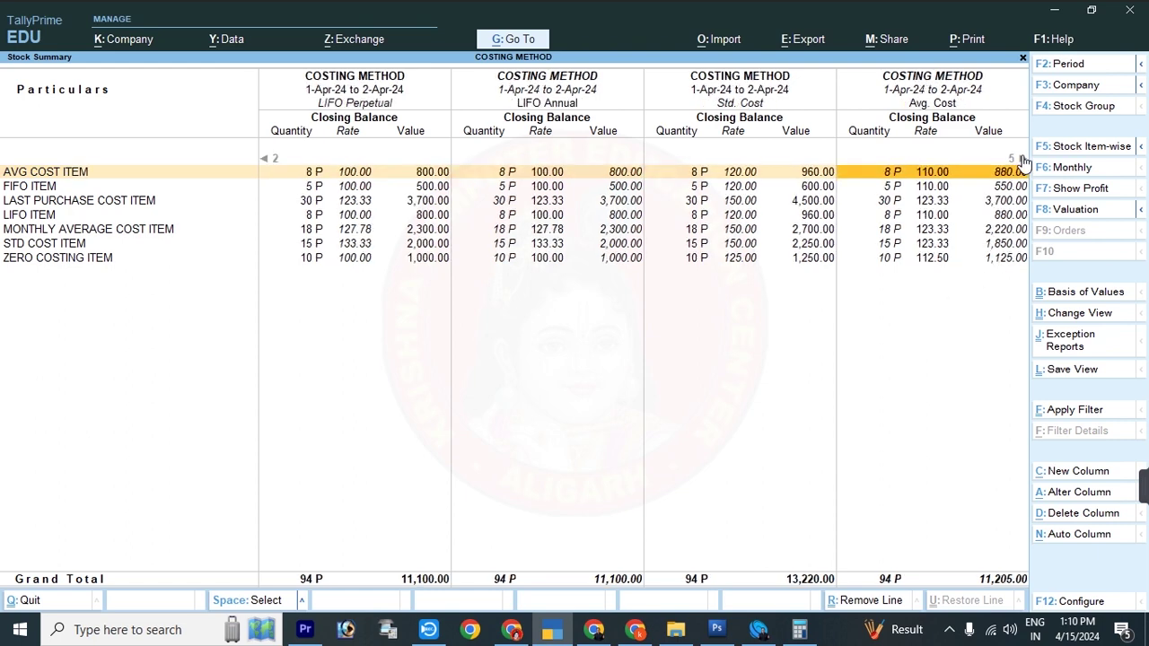
key(Right)
key(Right)
key(Right)
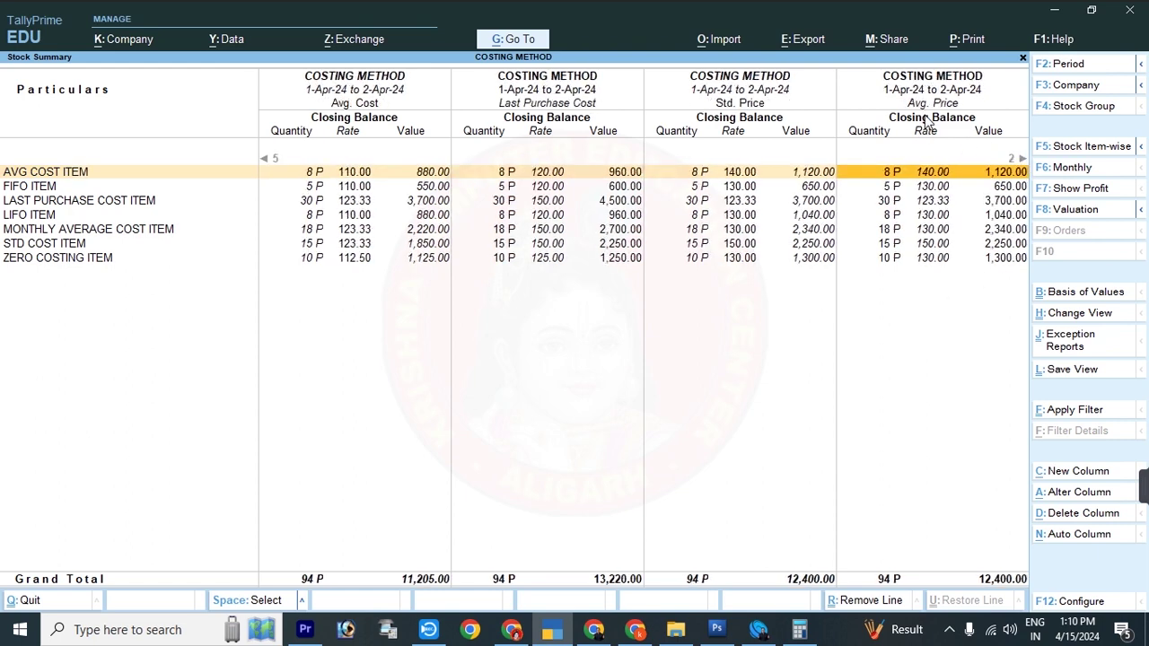
key(Right)
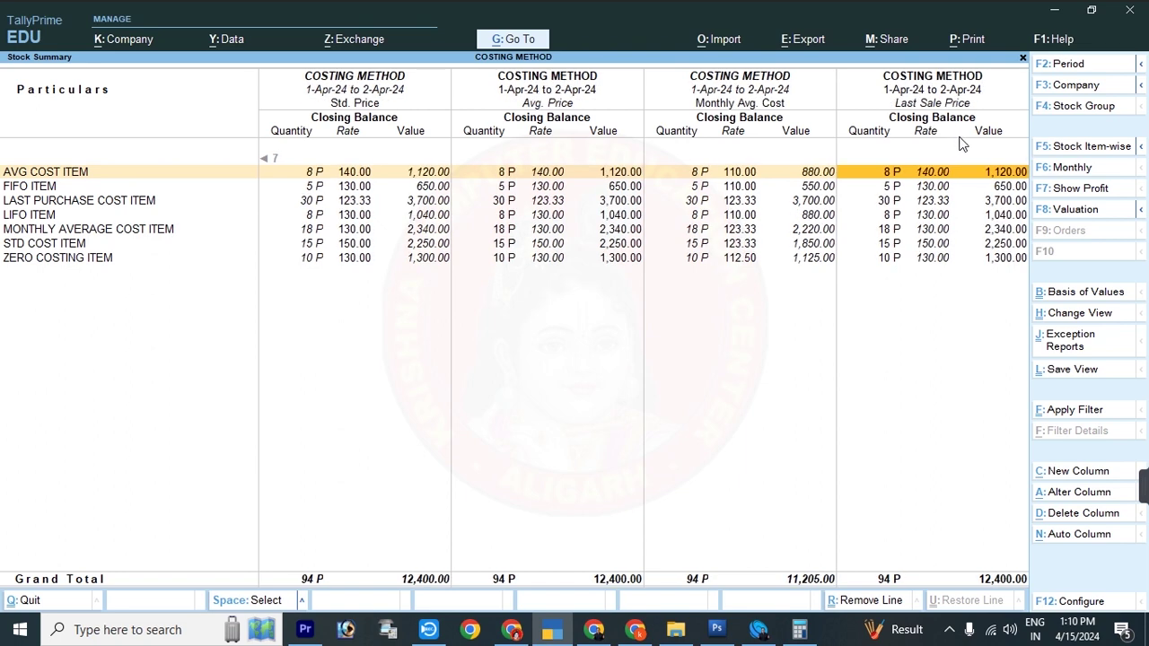
key(Left)
key(Left)
key(Left)
key(Left)
key(Left)
key(Left)
key(Left)
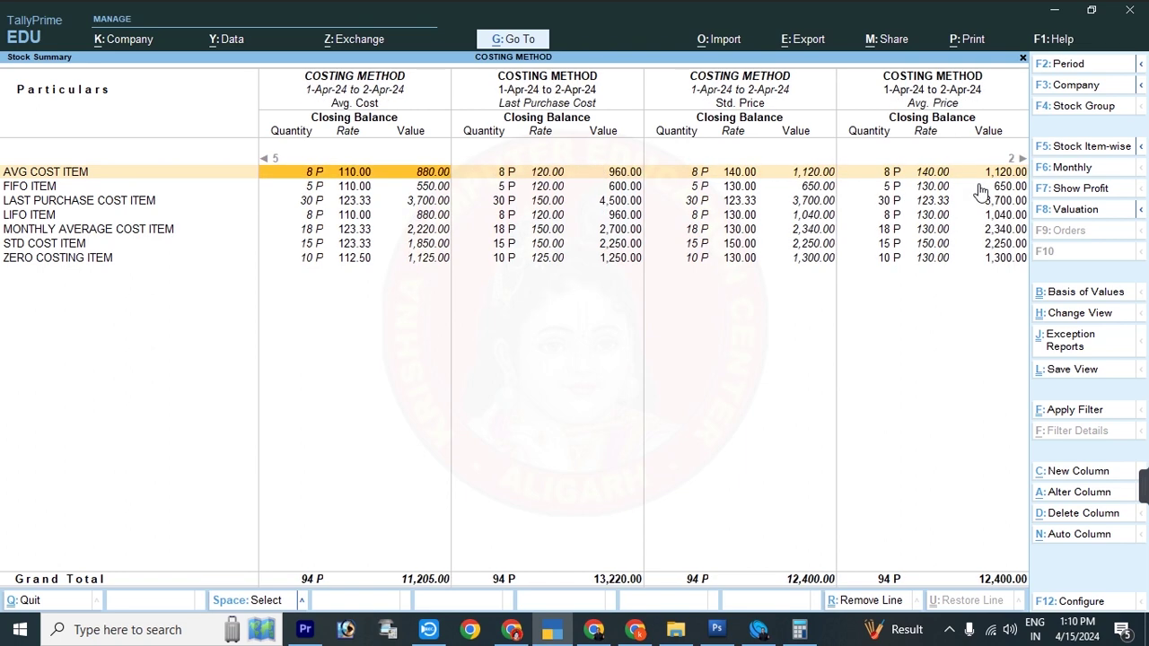
key(Left)
key(Left)
key(Left)
key(Left)
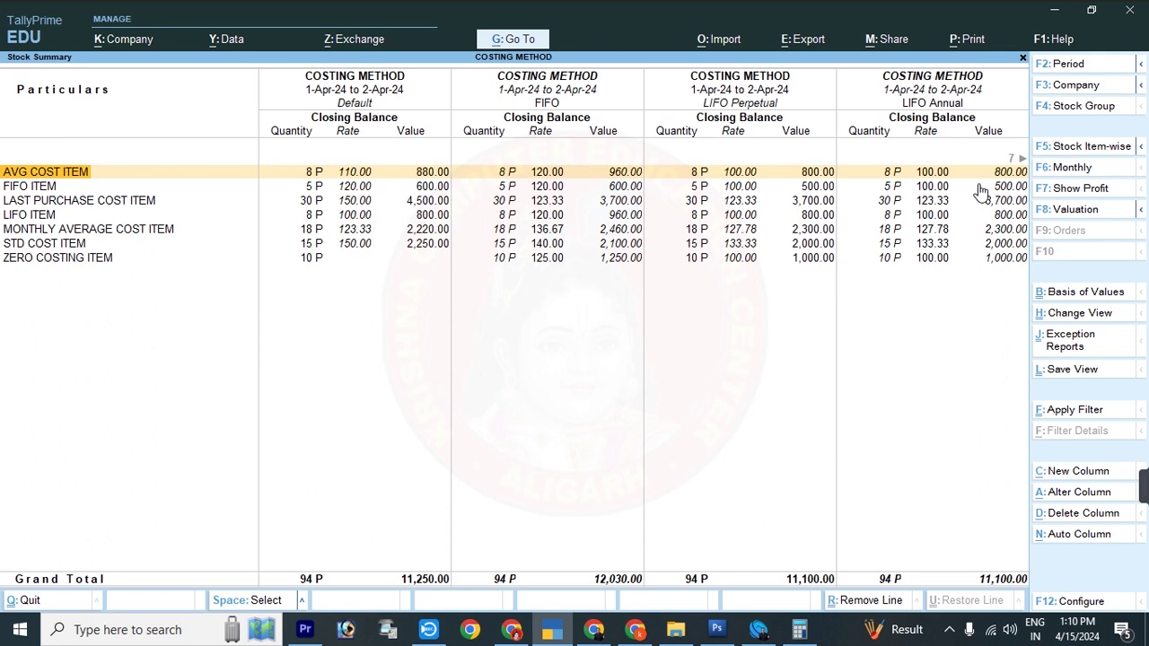
key(Escape)
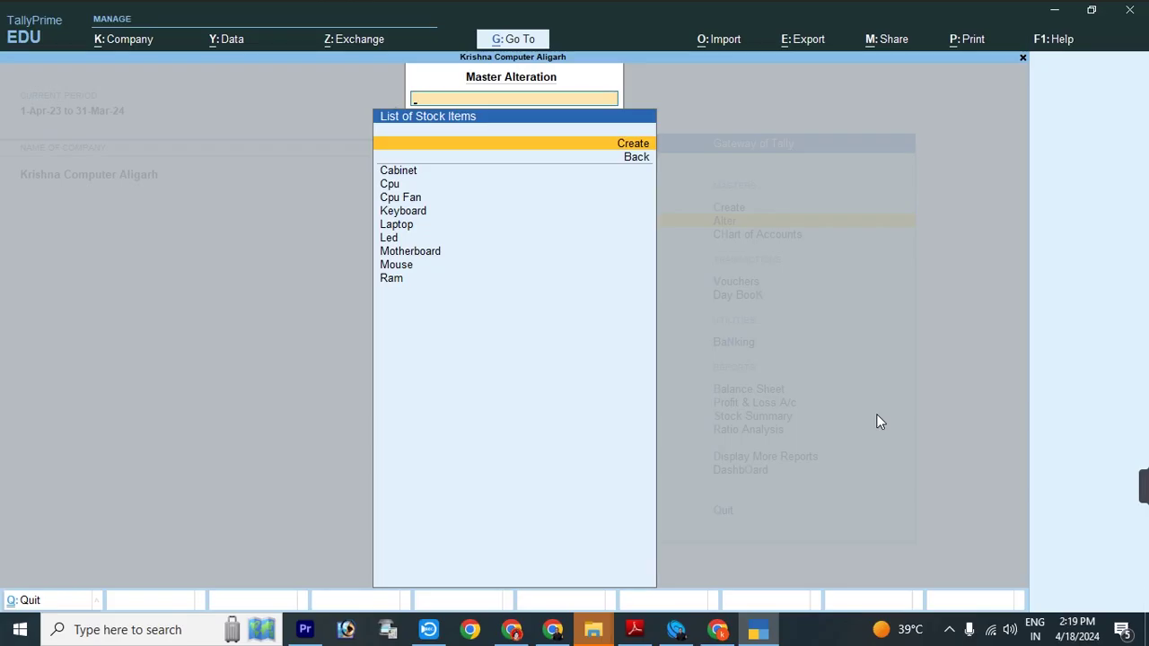
Step: Start creating a new stock item with the name left blank and open its configuration settings
key(Return)
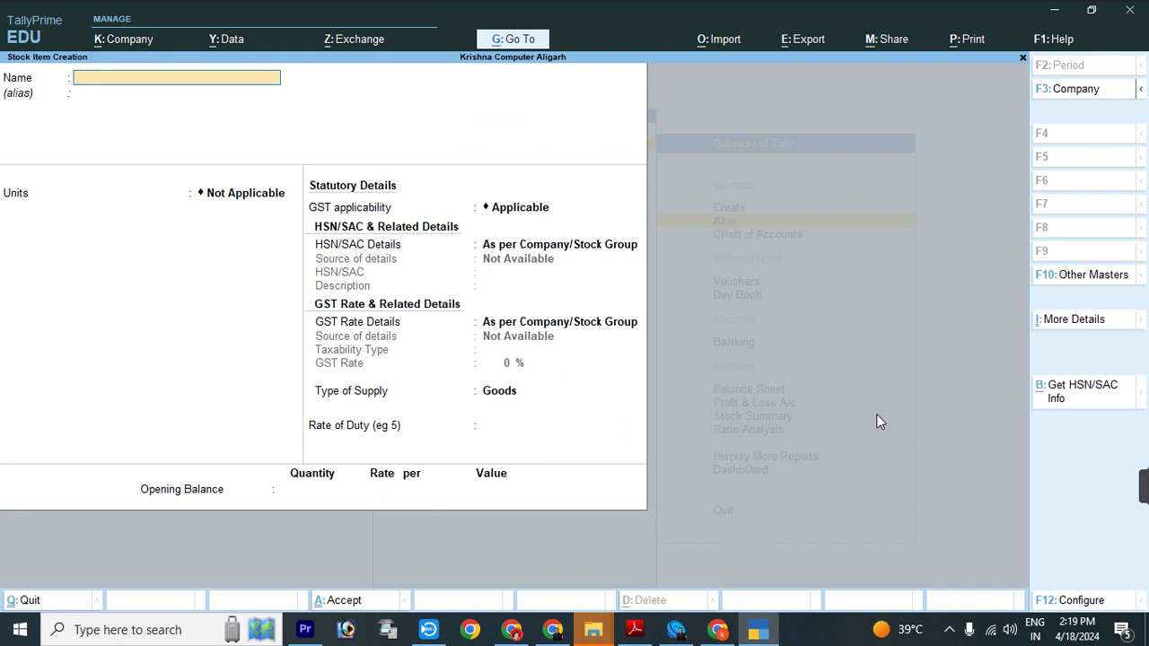
text(A)
key(BackSpace)
key(F12)
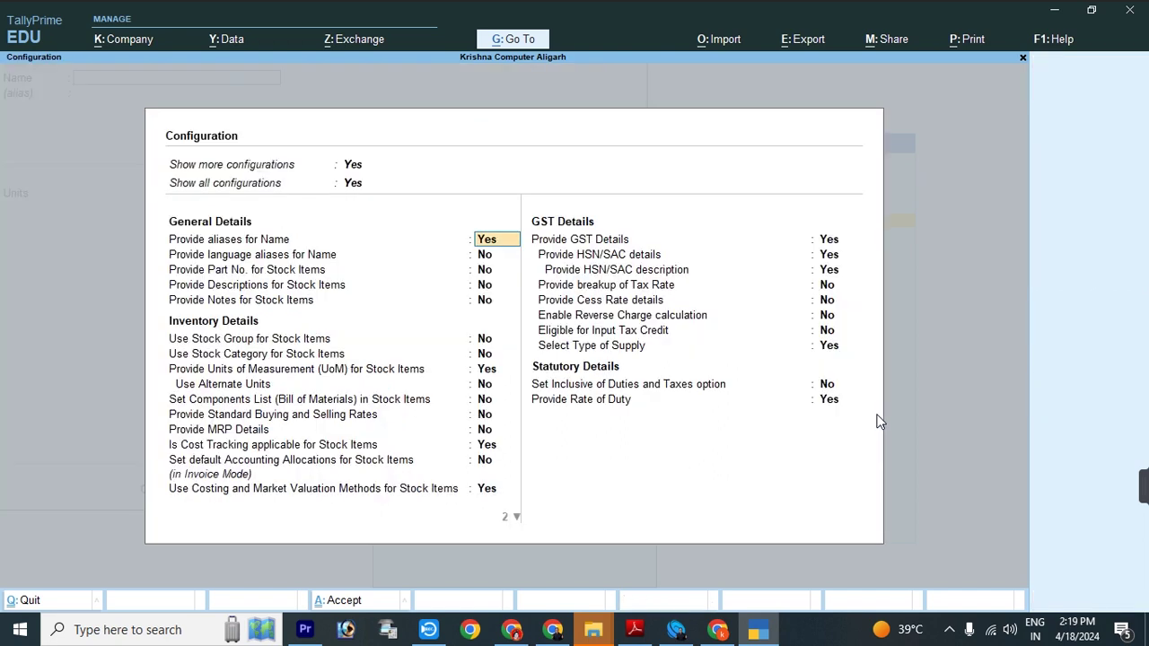
Step: Examine the stock item options for Stock Item Behaviour and Opening Balances, and accept the configuration with Behaviour at No and Opening Balances at Yes
key(Down)
key(Down)
key(Down)
key(Down)
key(Down)
key(Down)
key(Down)
key(Down)
key(Down)
key(Down)
key(Down)
key(Down)
key(Down)
key(Down)
key(Down)
key(Down)
key(Right)
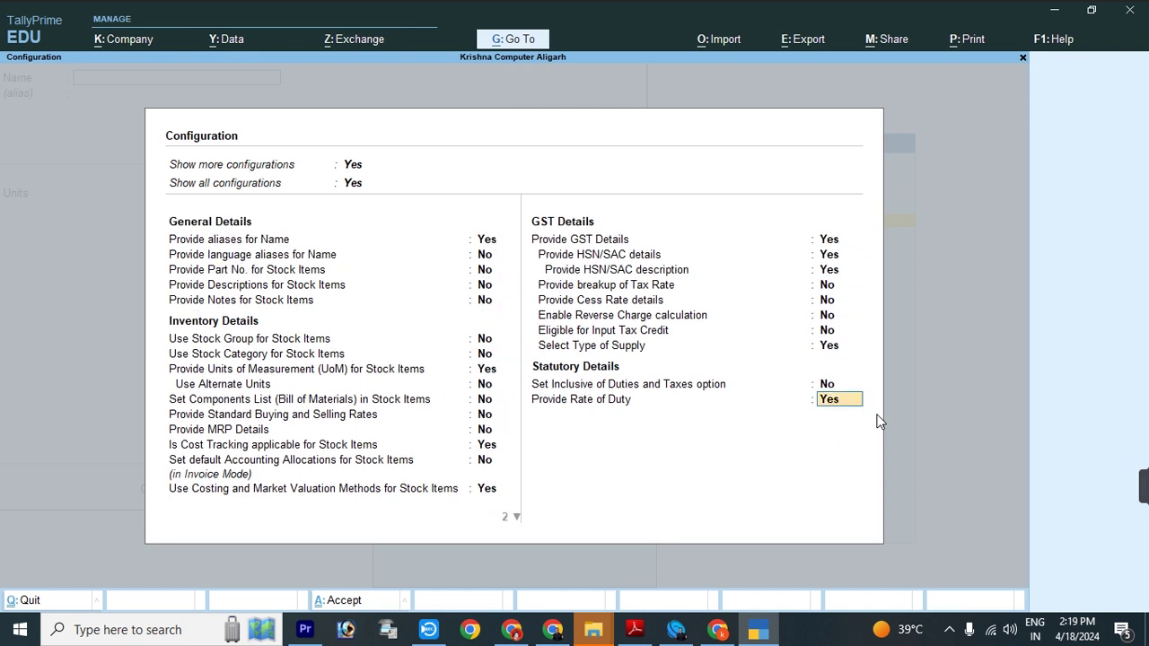
key(Up)
key(Up)
key(Up)
key(Up)
key(Up)
key(Up)
key(Up)
key(Up)
key(Left)
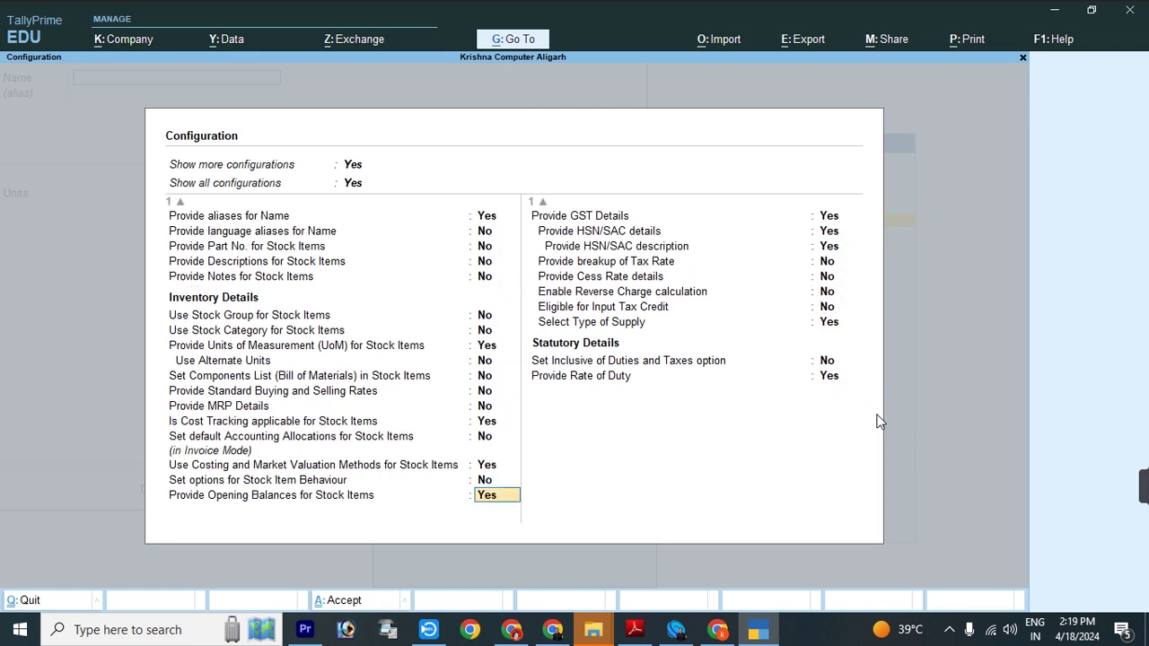
key(Up)
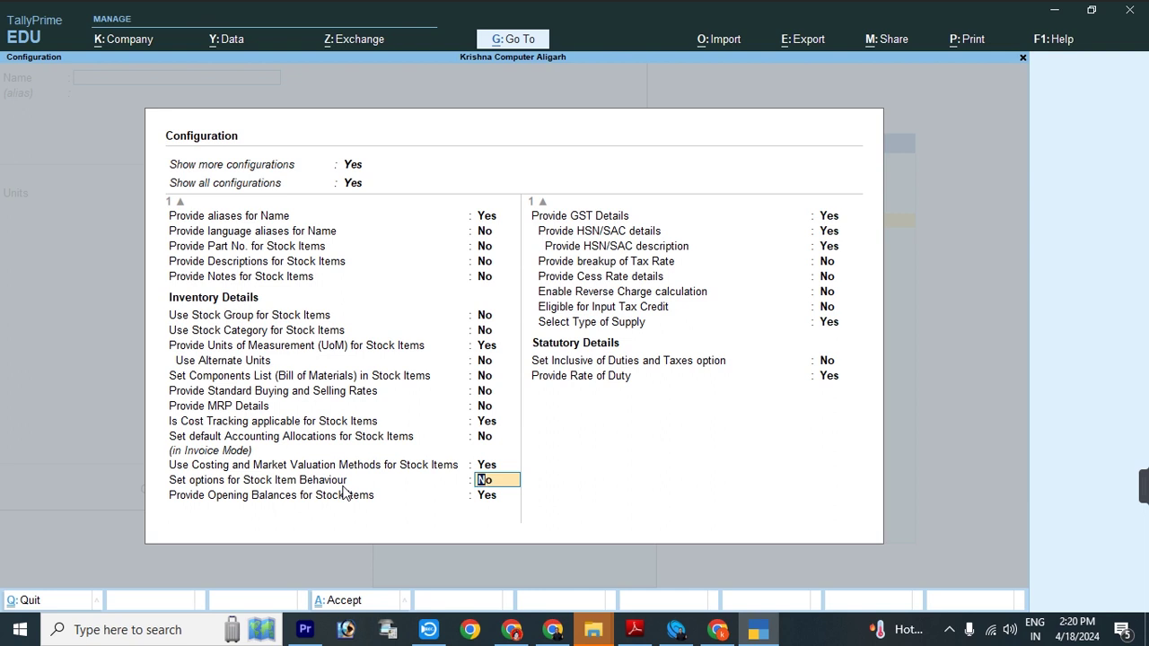
key(Return)
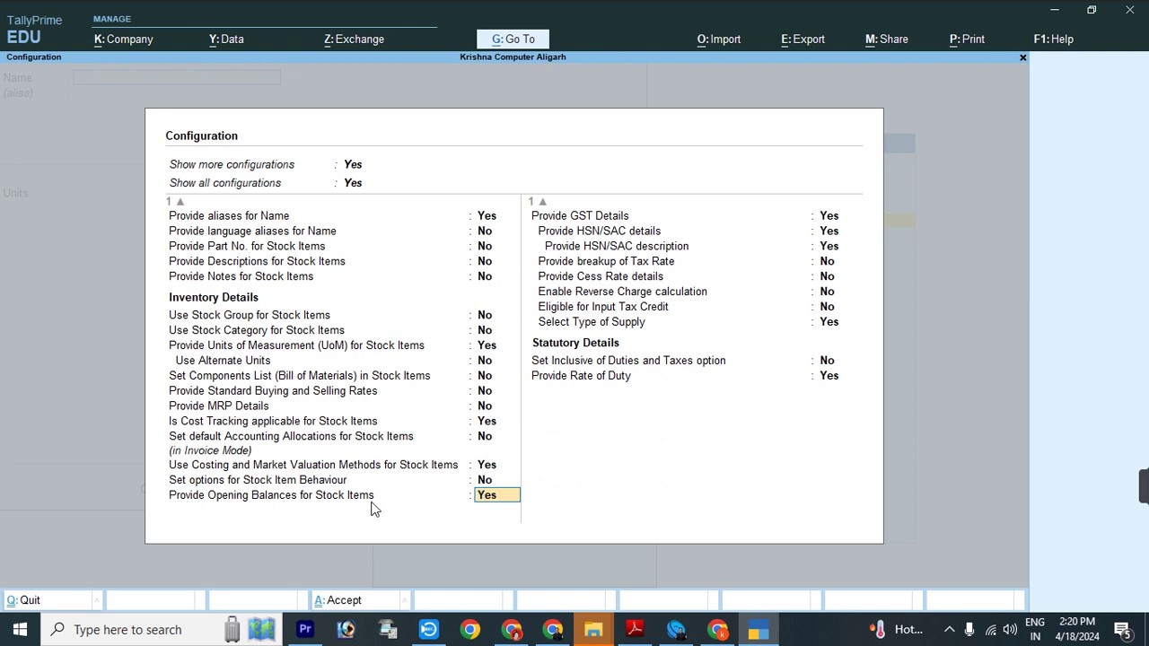
key(Return)
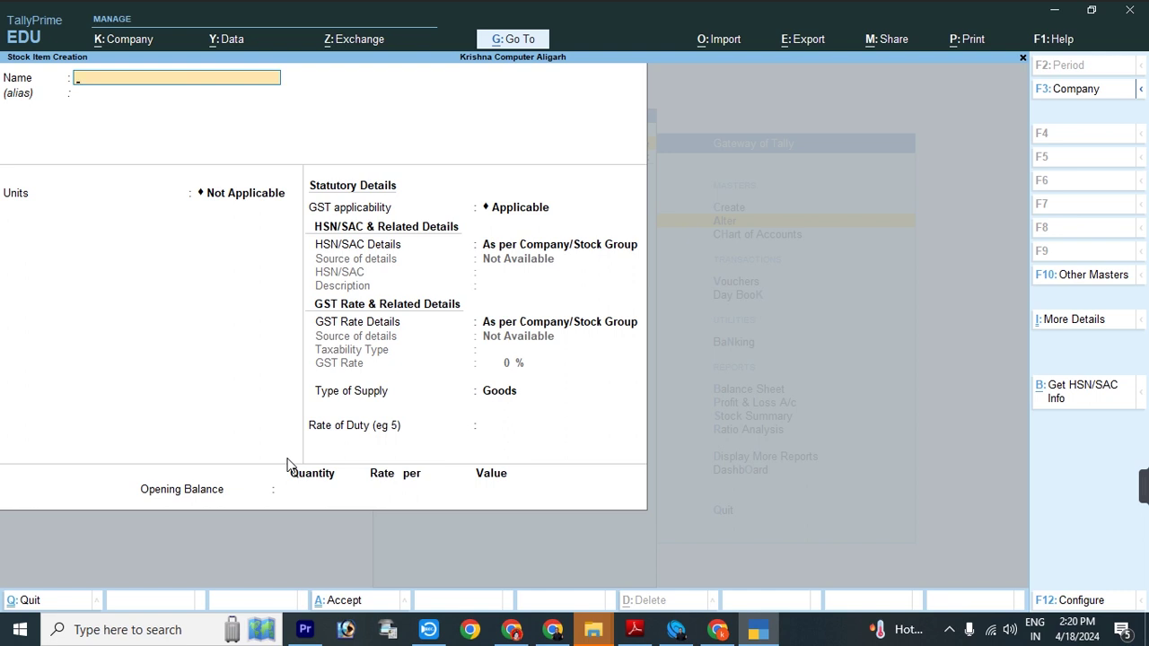
Step: Name the new stock item Laptop Dell with unit p, keeping costing method Avg. Cost, market valuation Avg. Price and the default GST details
text(Laptop Del)
key(Return)
key(Return)
key(Return)
key(BackSpace)
key(Down)
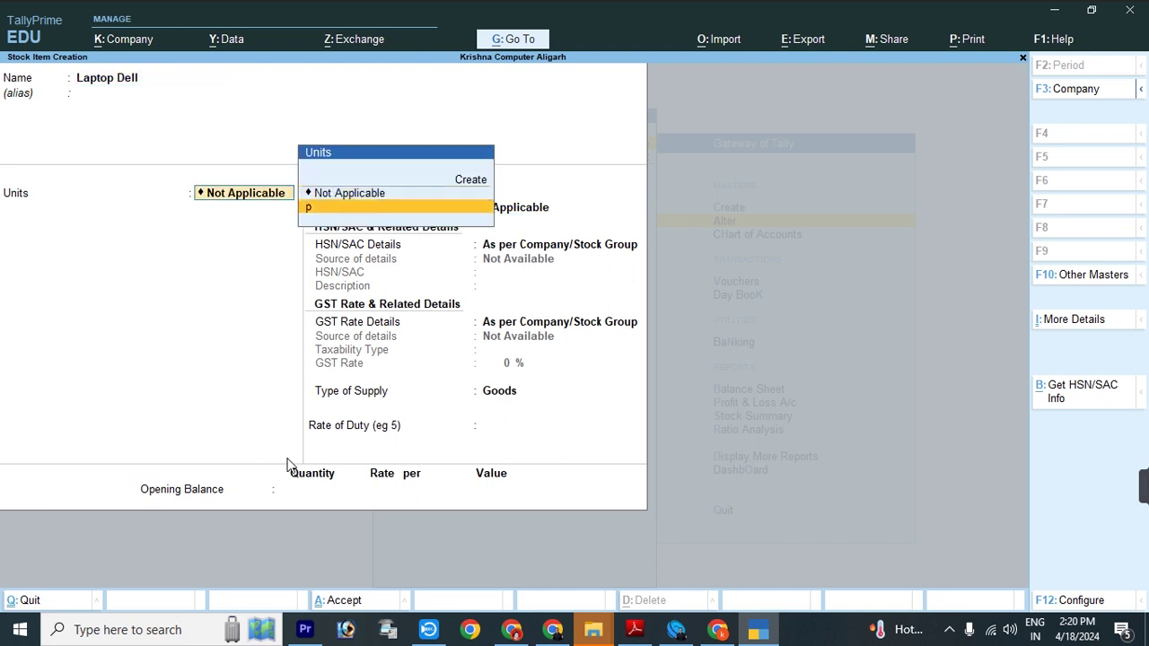
key(Return)
key(Return)
key(Return)
key(BackSpace)
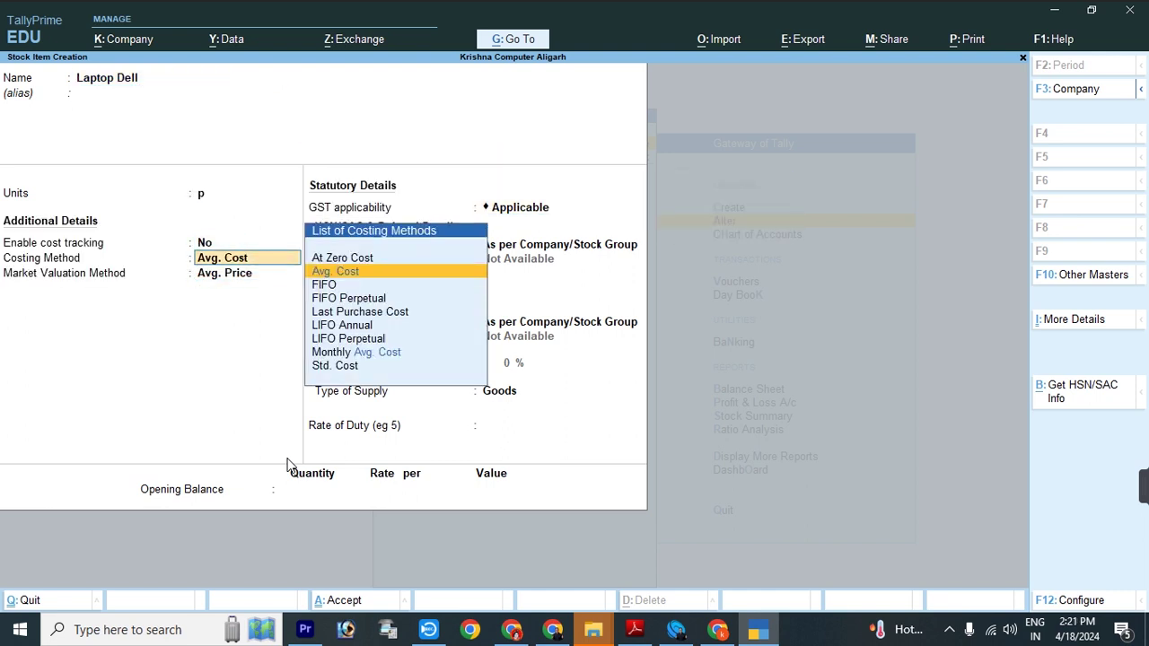
key(Return)
key(Return)
key(Return)
key(Return)
key(Return)
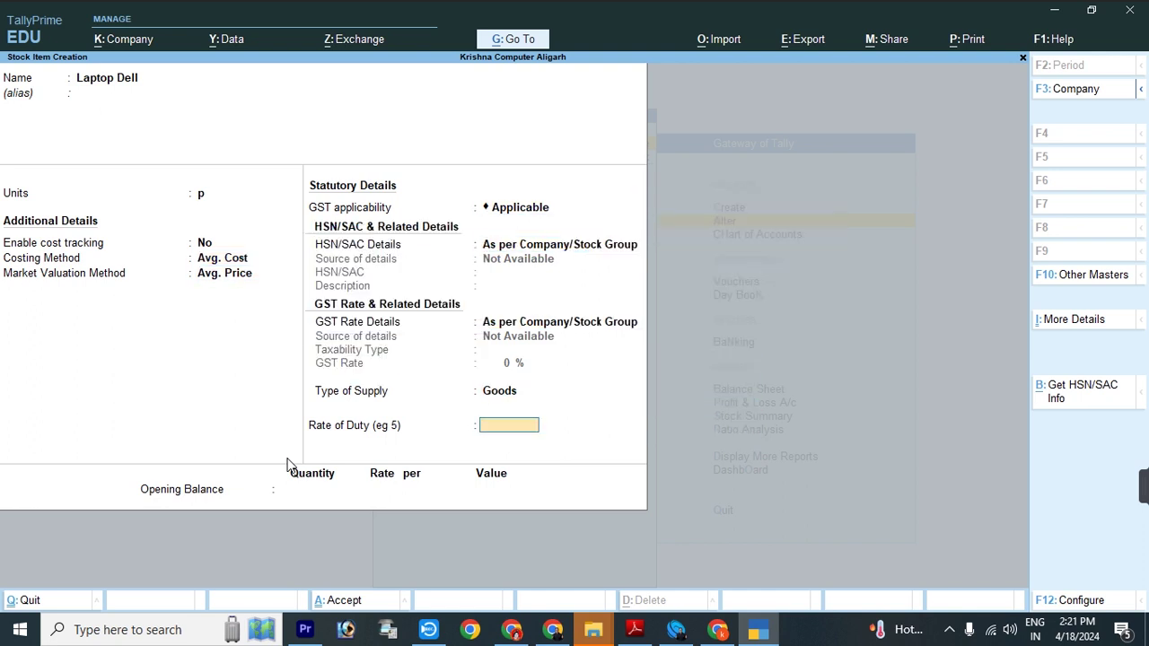
Step: Enter an opening balance of 10 p at a rate of 15,000 per p, save the stock item and leave item creation
key(Return)
text(10)
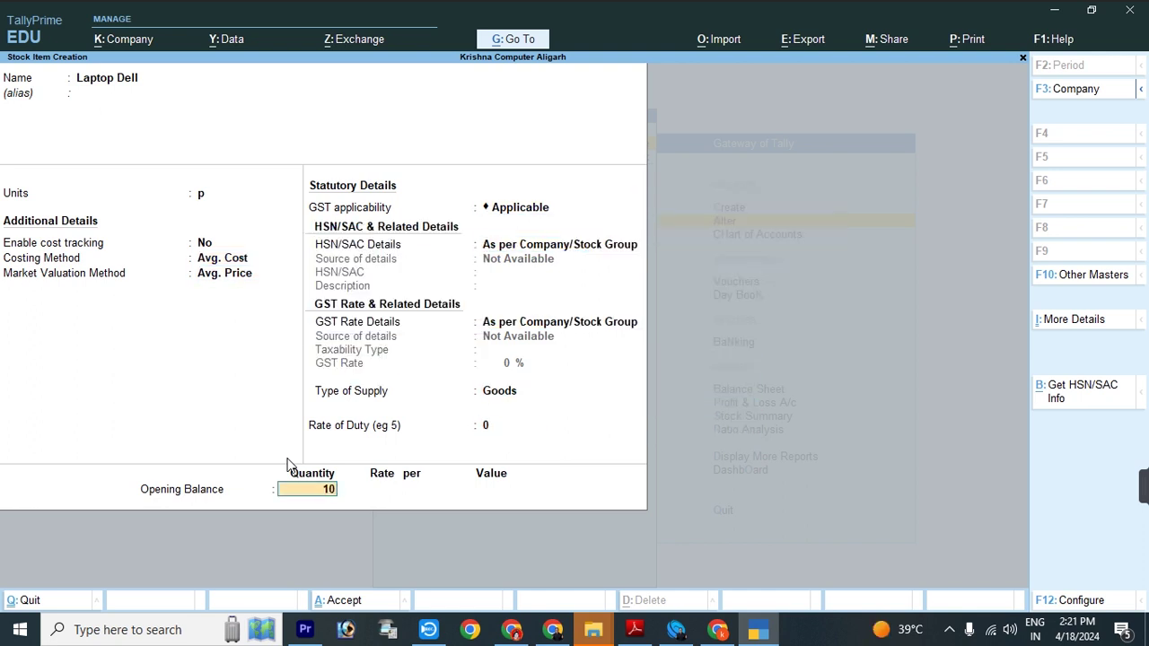
key(Return)
text(15)
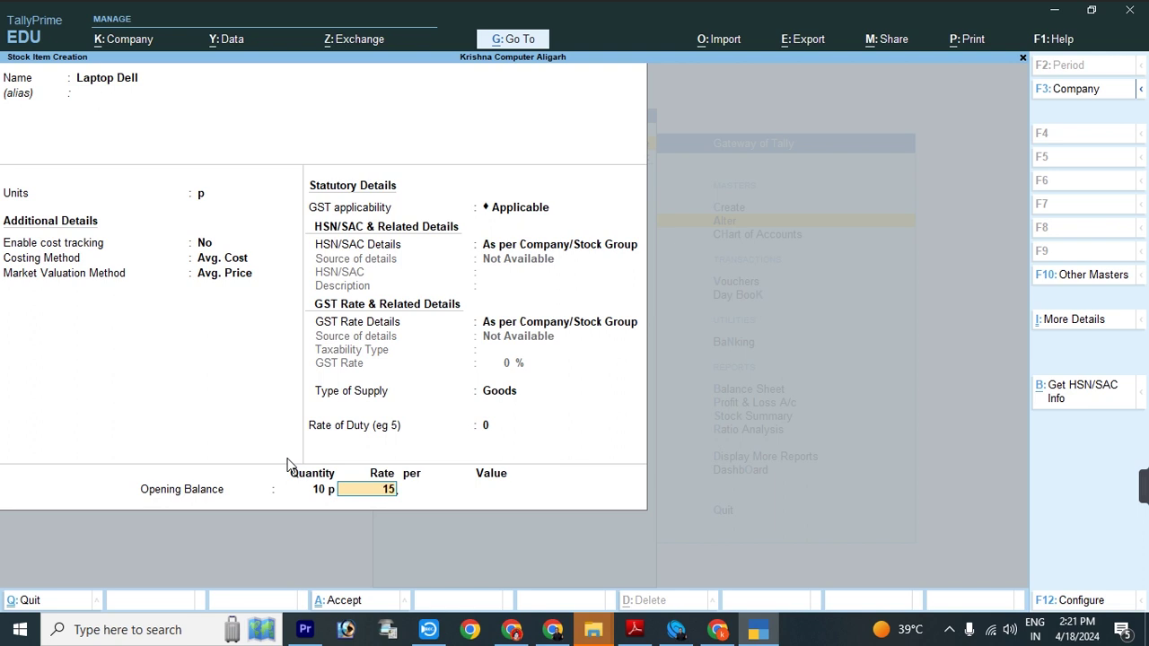
text(,00000)
key(Return)
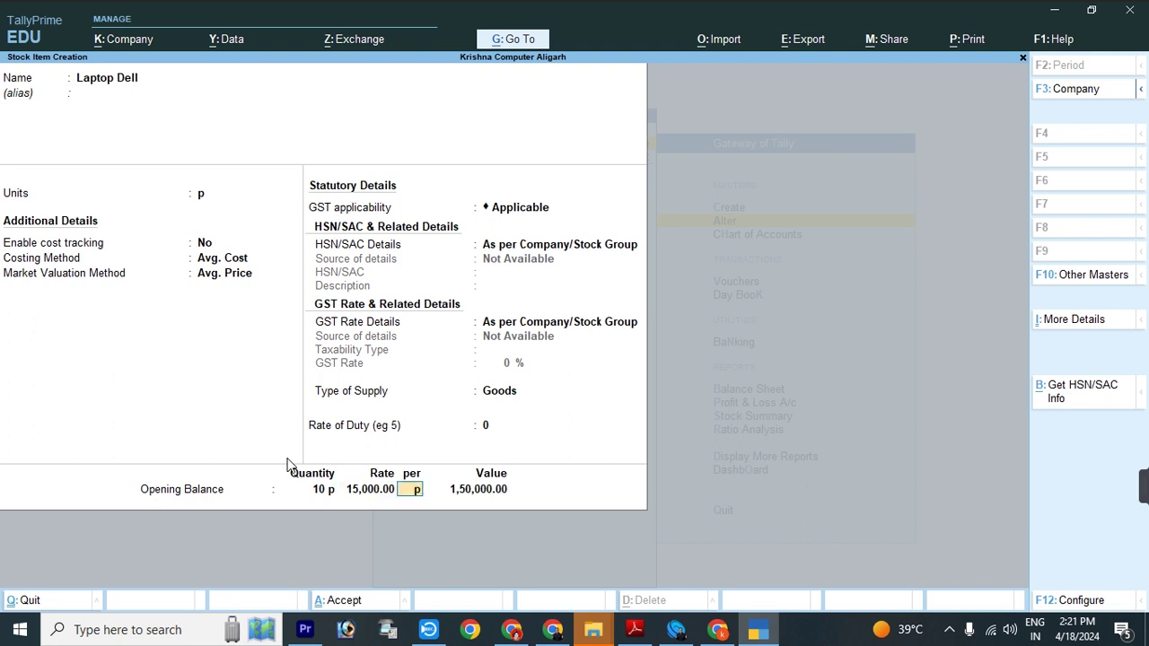
key(Return)
key(Return)
key(Return)
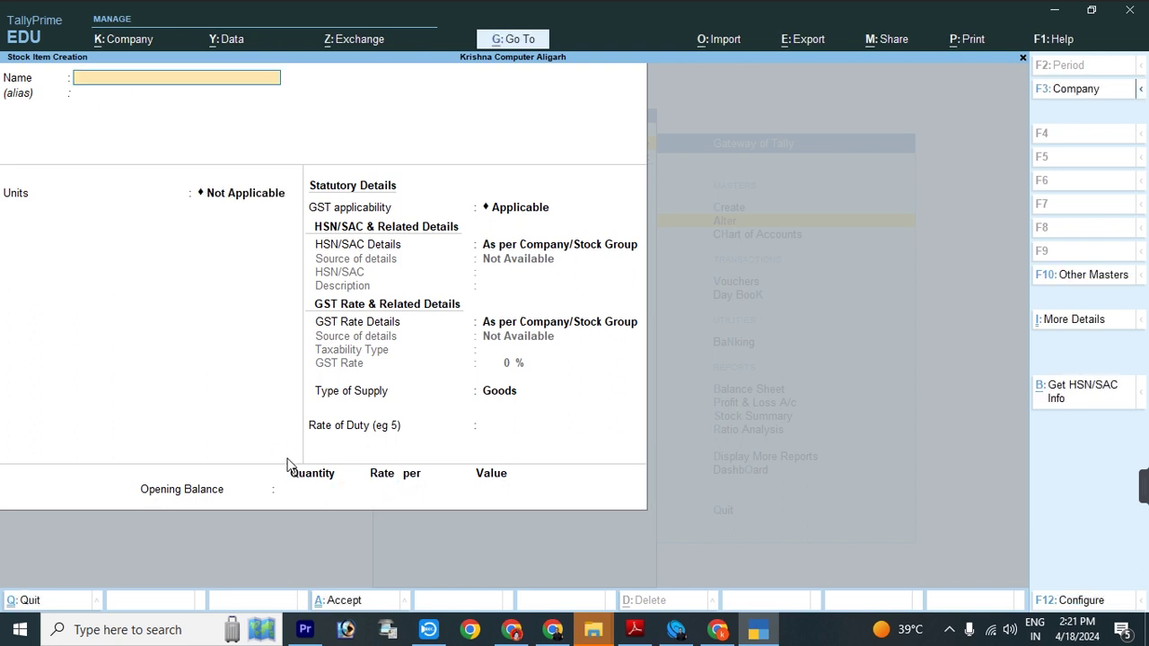
key(Escape)
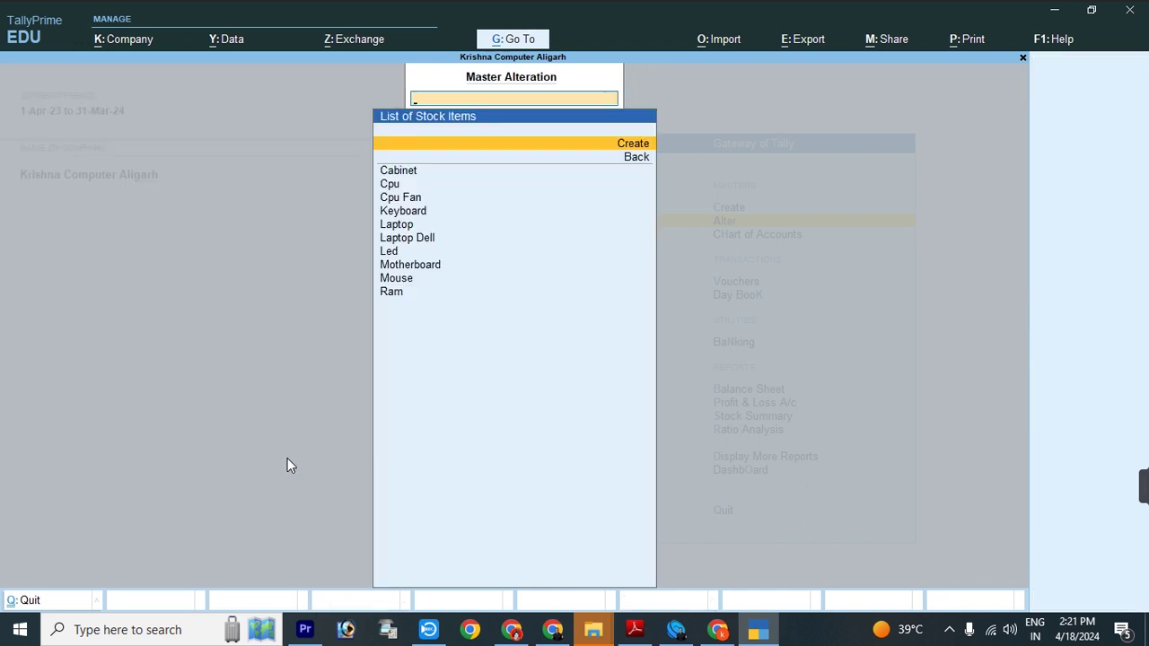
key(Escape)
Step: Open the Trial Balance report and examine the difference in opening balances
key(Down)
key(Down)
key(Down)
key(Down)
key(Down)
key(Down)
key(Down)
key(Down)
key(Down)
key(Down)
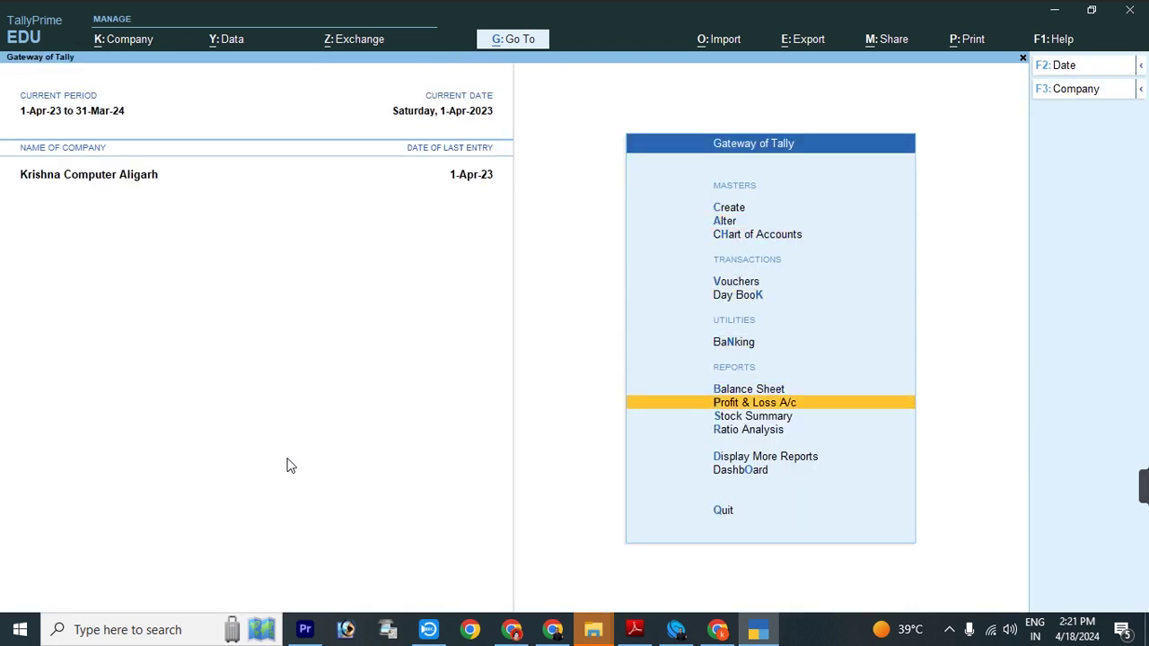
key(Up)
key(Return)
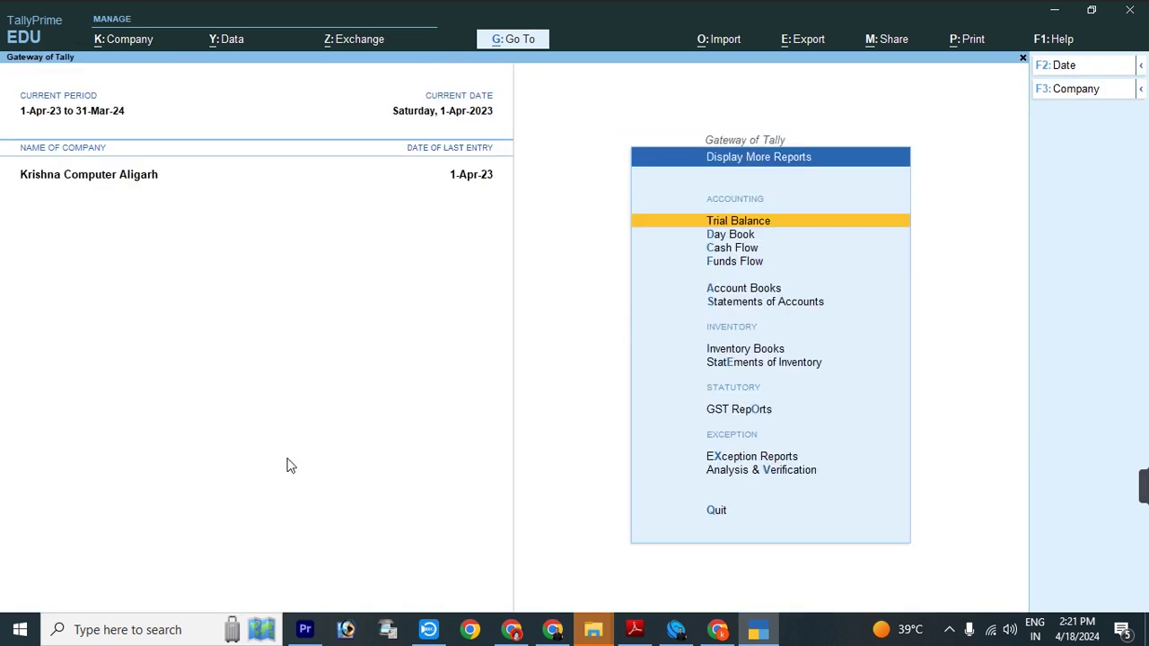
key(Return)
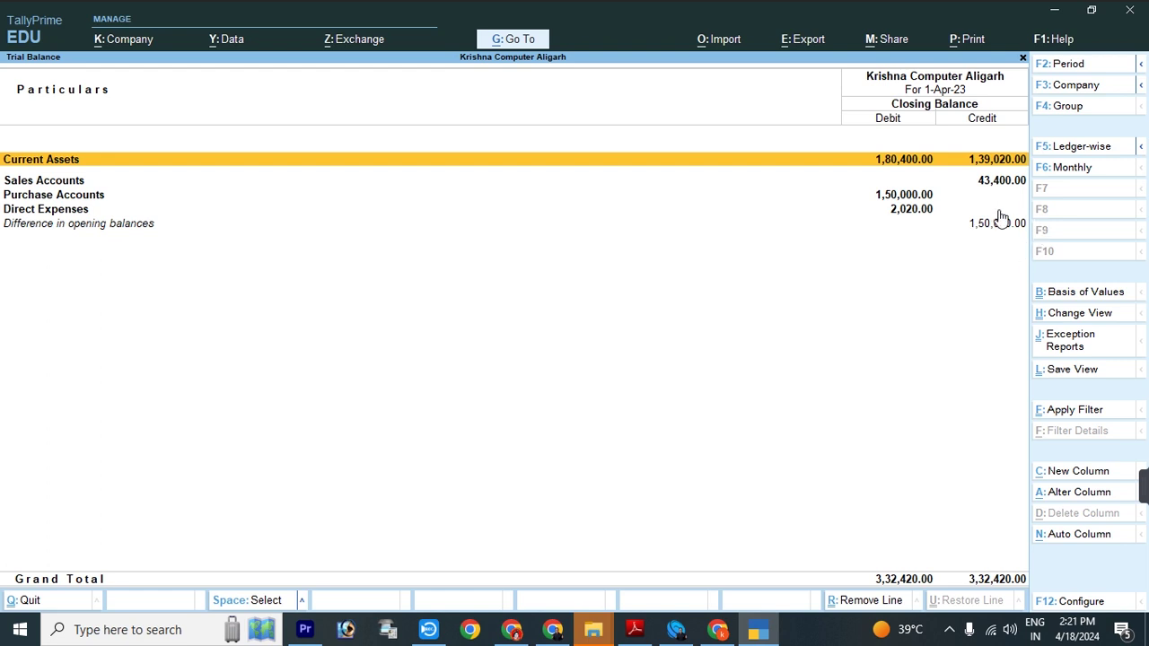
Step: Set Integrate Accounts with Inventory to No in the company features and save them
key(F11)
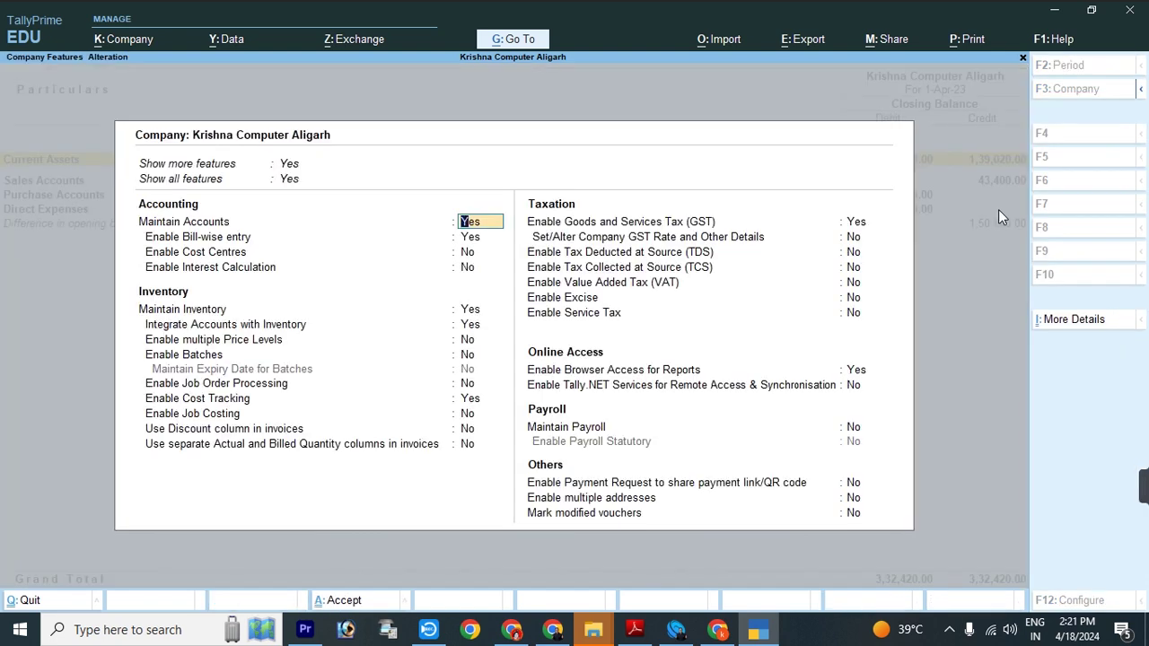
key(Down)
key(Down)
key(Down)
key(Down)
key(Down)
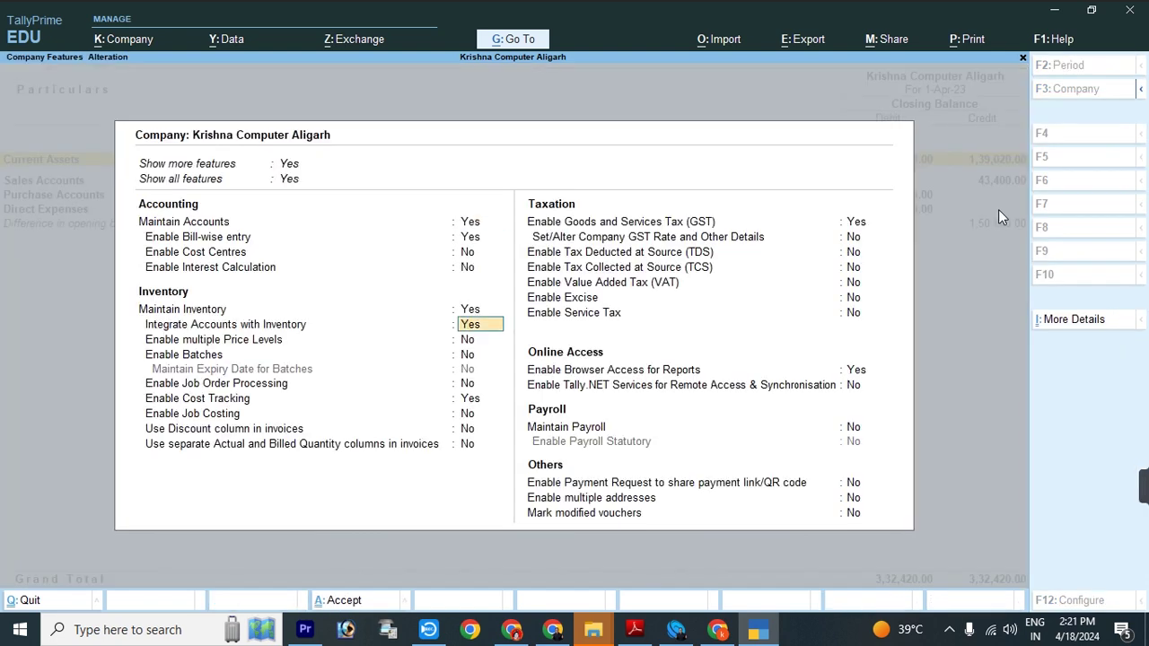
text(n)
key(ctrl+a)
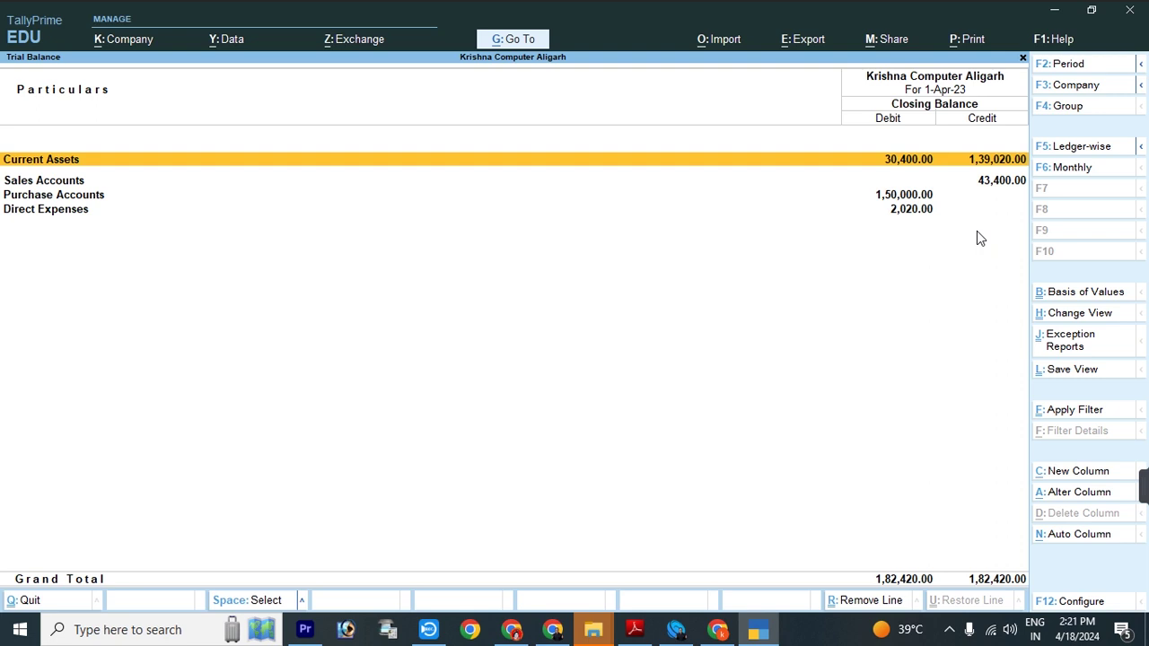
Step: Close the Trial Balance, then start creating a new stock item and open its configuration settings
key(Escape)
key(Escape)
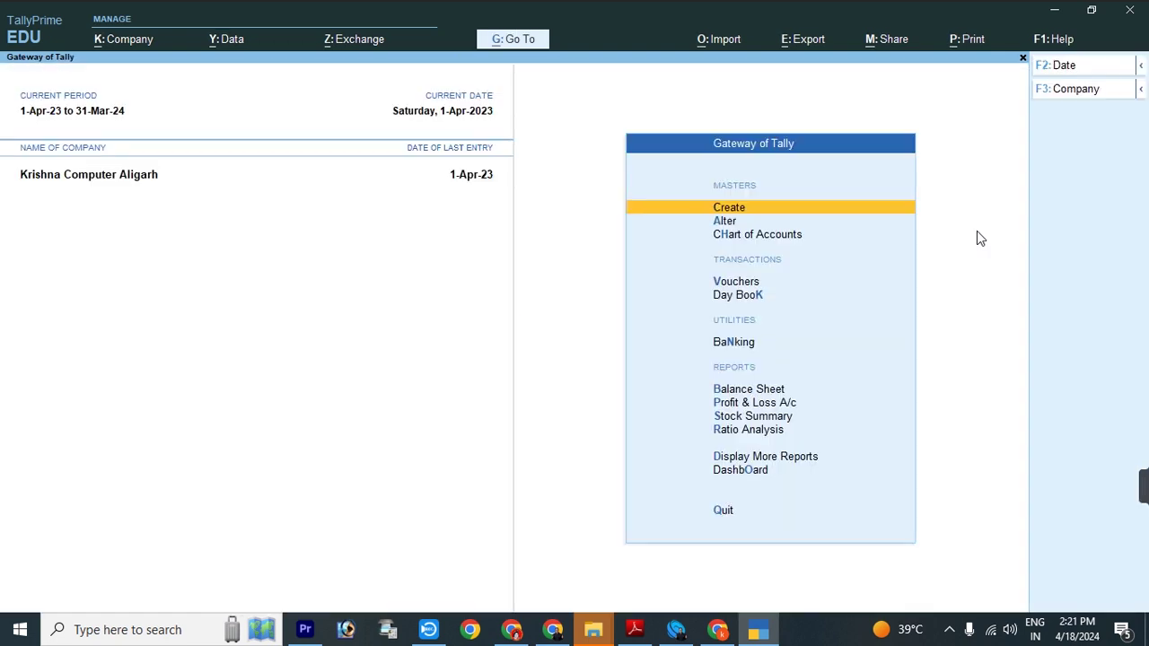
key(Up)
key(Down)
key(Return)
key(Down)
key(Down)
key(Down)
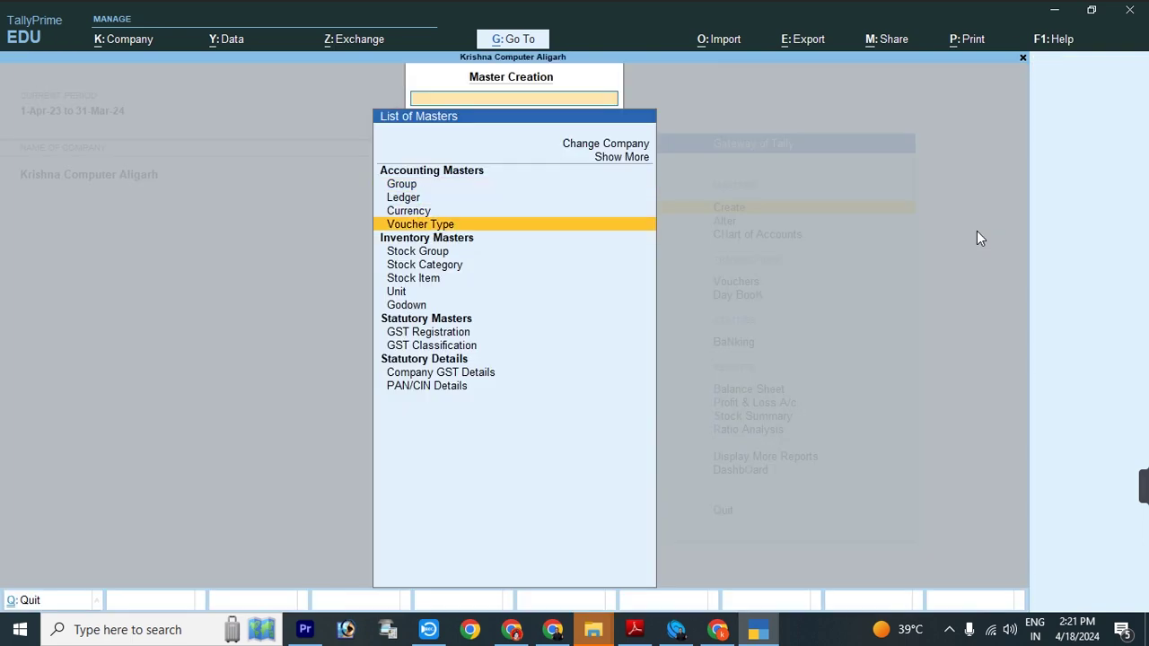
key(Down)
key(Down)
key(Down)
key(Return)
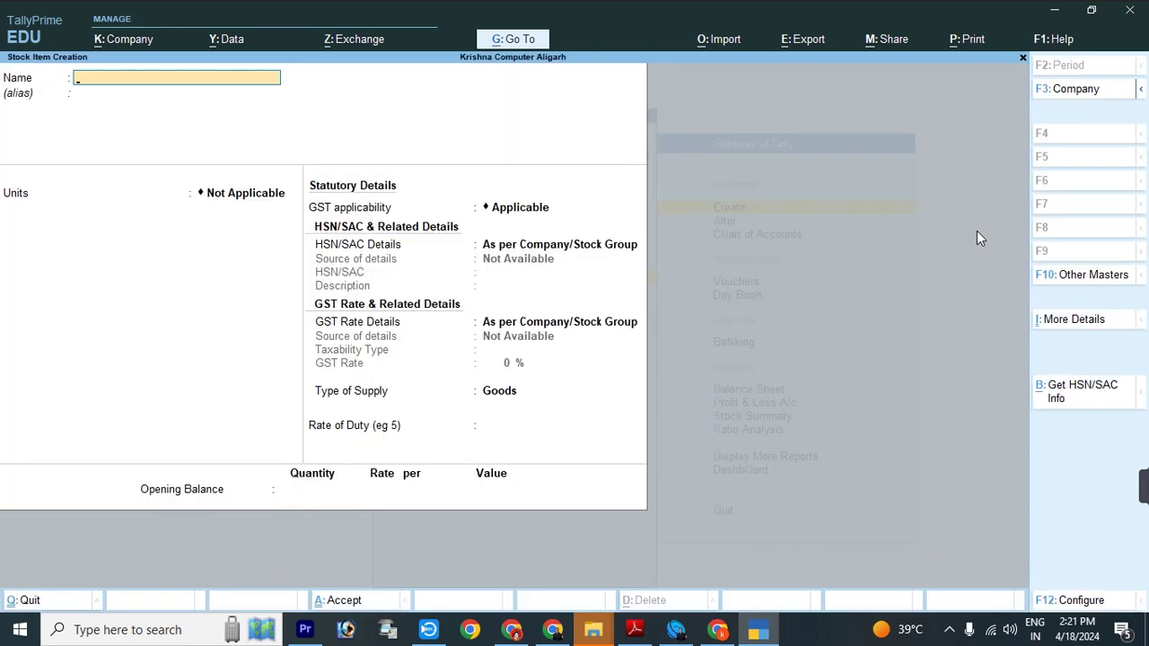
key(F12)
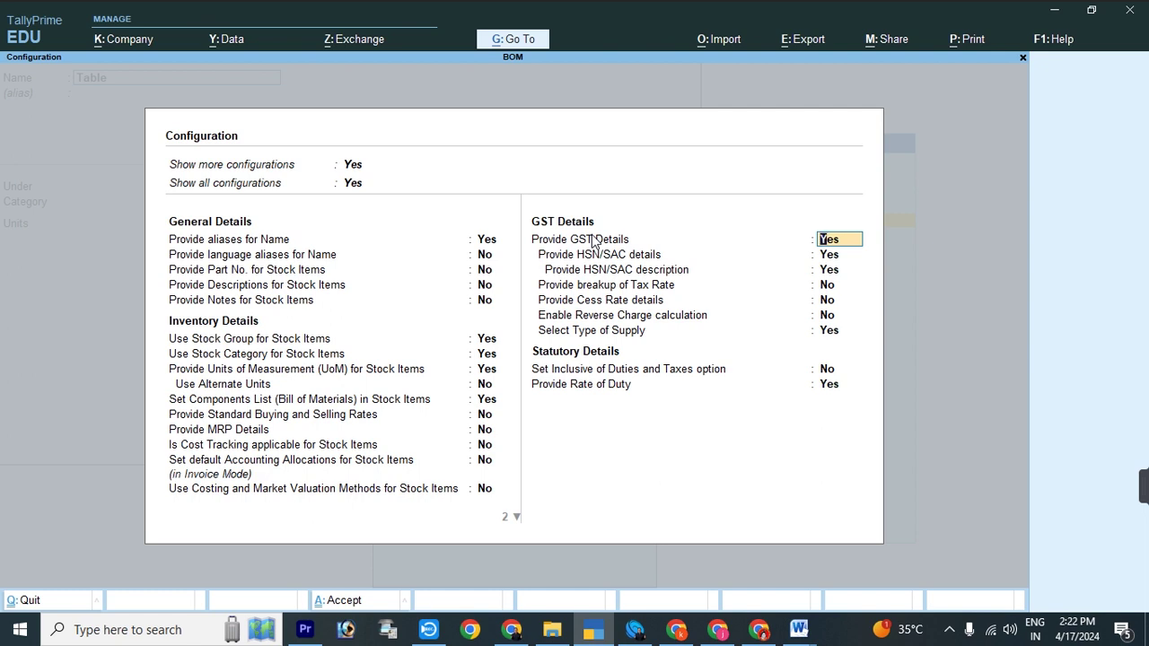
Step: Leave the Table item's configuration in the BOM company and start creating a blank stock item
key(BackSpace)
key(Escape)
key(Escape)
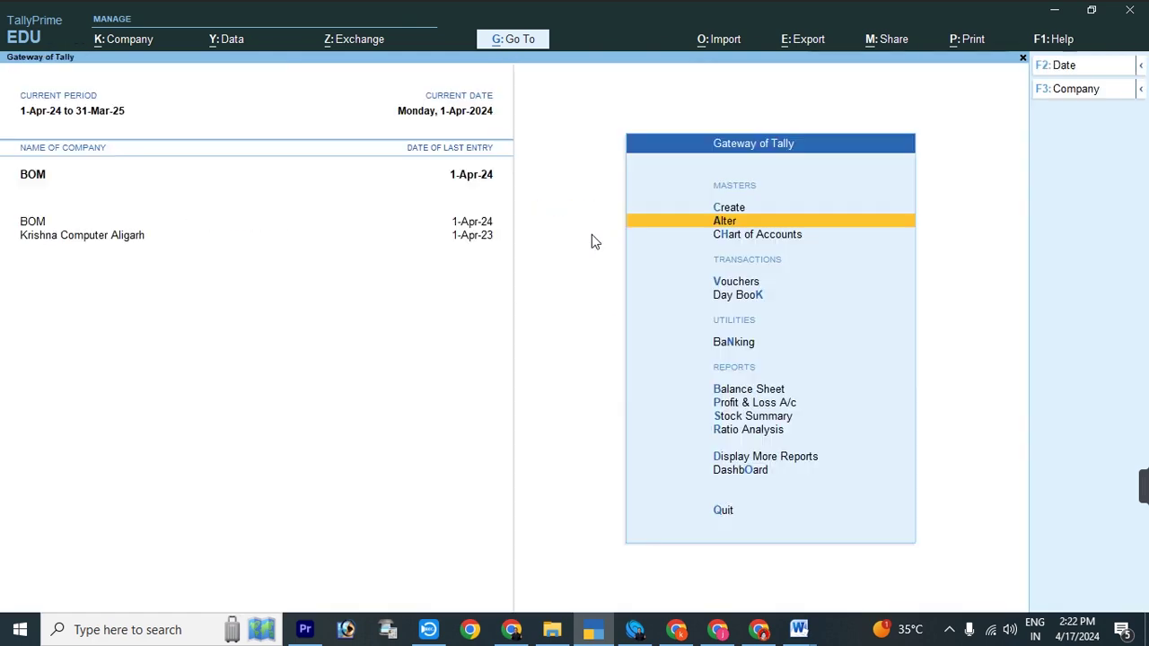
key(Up)
key(Return)
key(Down)
key(Down)
key(Down)
key(Down)
key(Down)
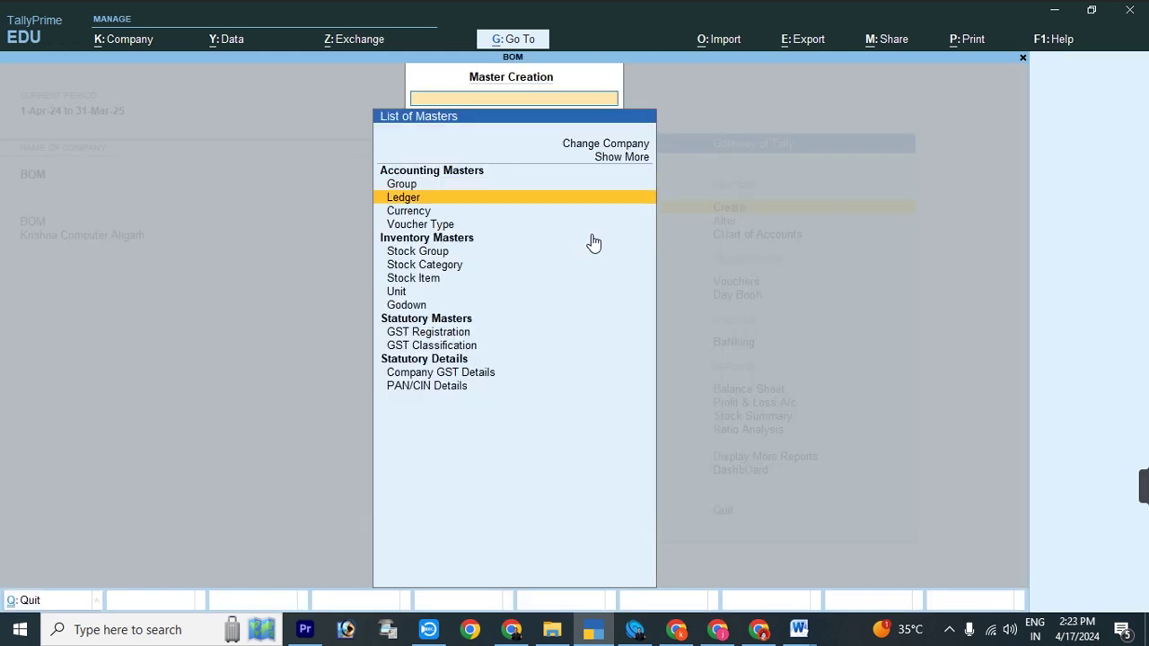
key(Down)
key(Return)
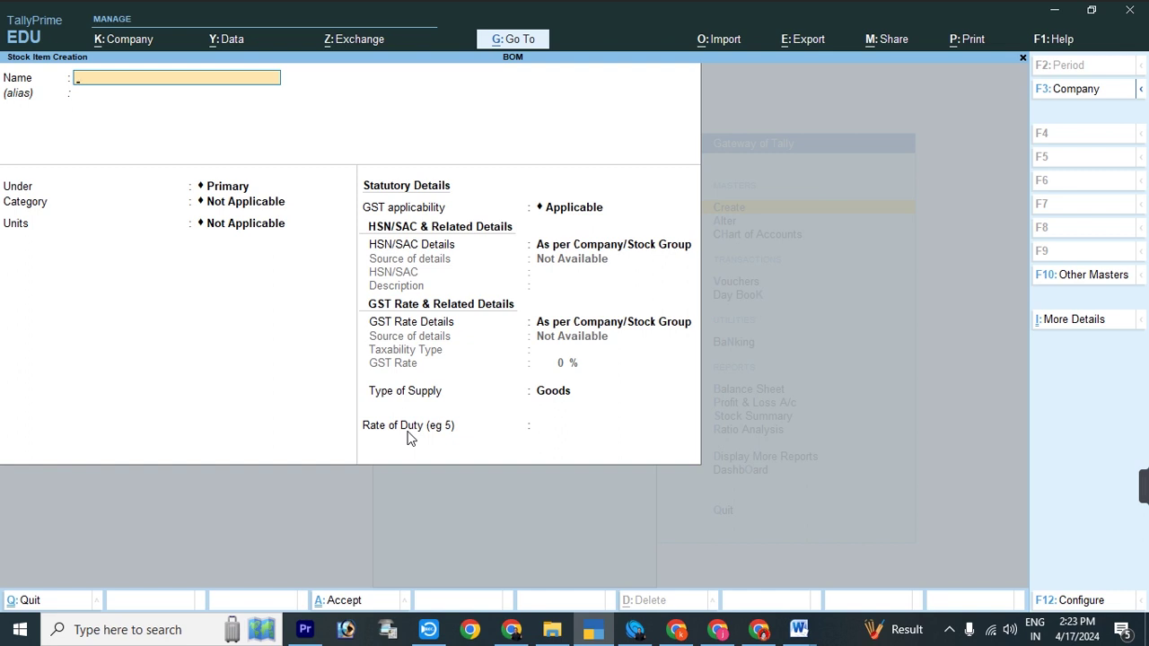
Step: Open the stock item configuration and examine the GST options for GST details, HSN/SAC details and HSN/SAC description
key(F12)
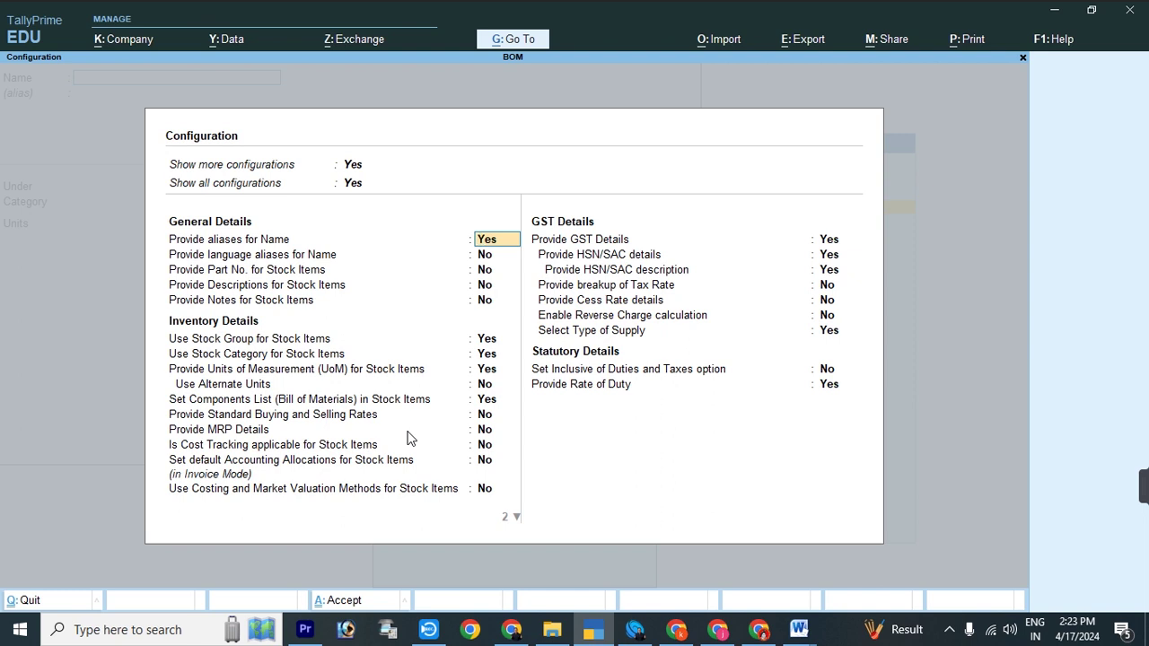
key(Down)
key(Down)
key(Down)
key(Down)
key(Down)
key(Down)
key(Down)
key(Down)
key(Down)
key(Down)
key(Down)
key(Down)
key(Down)
key(Down)
key(Down)
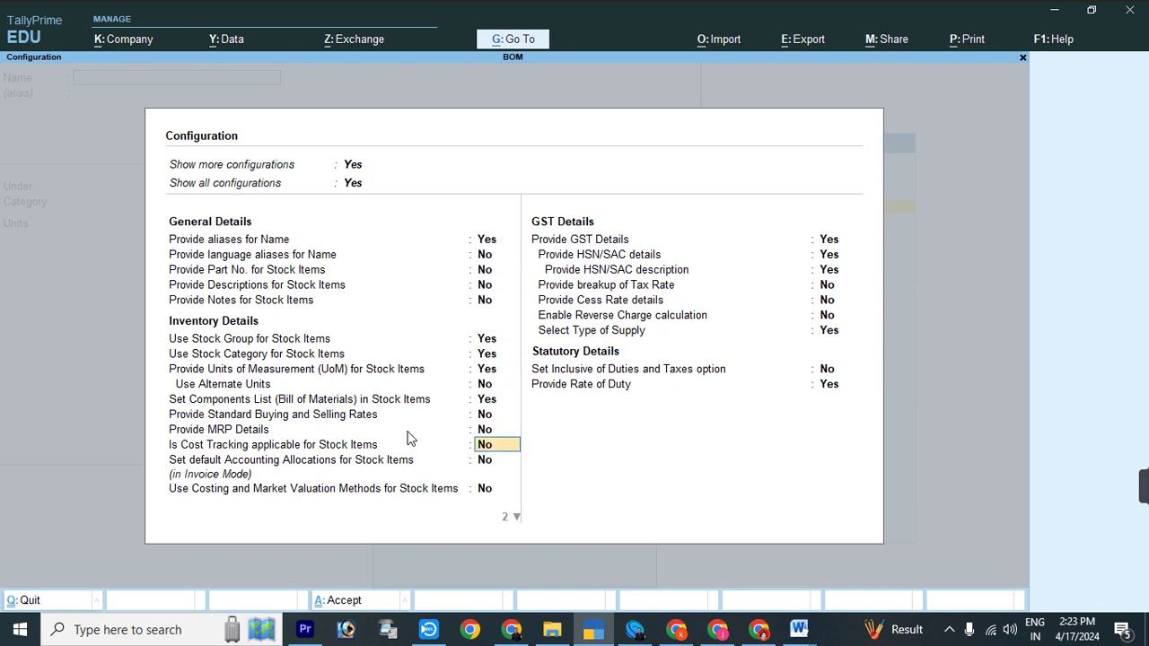
key(Down)
key(Down)
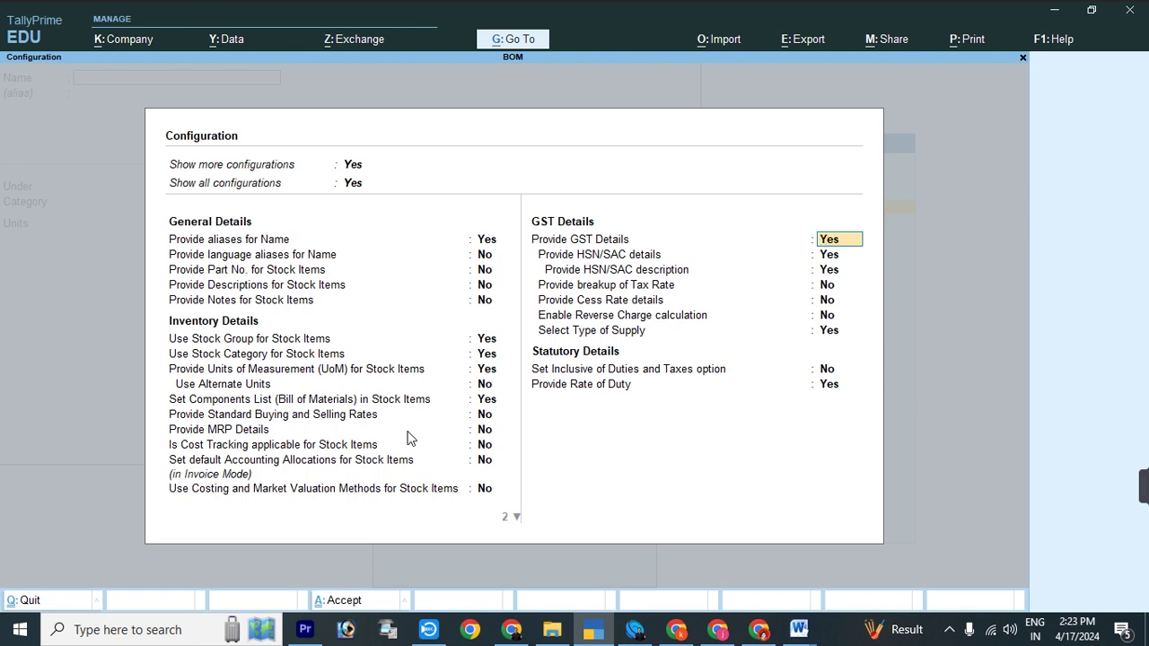
key(Return)
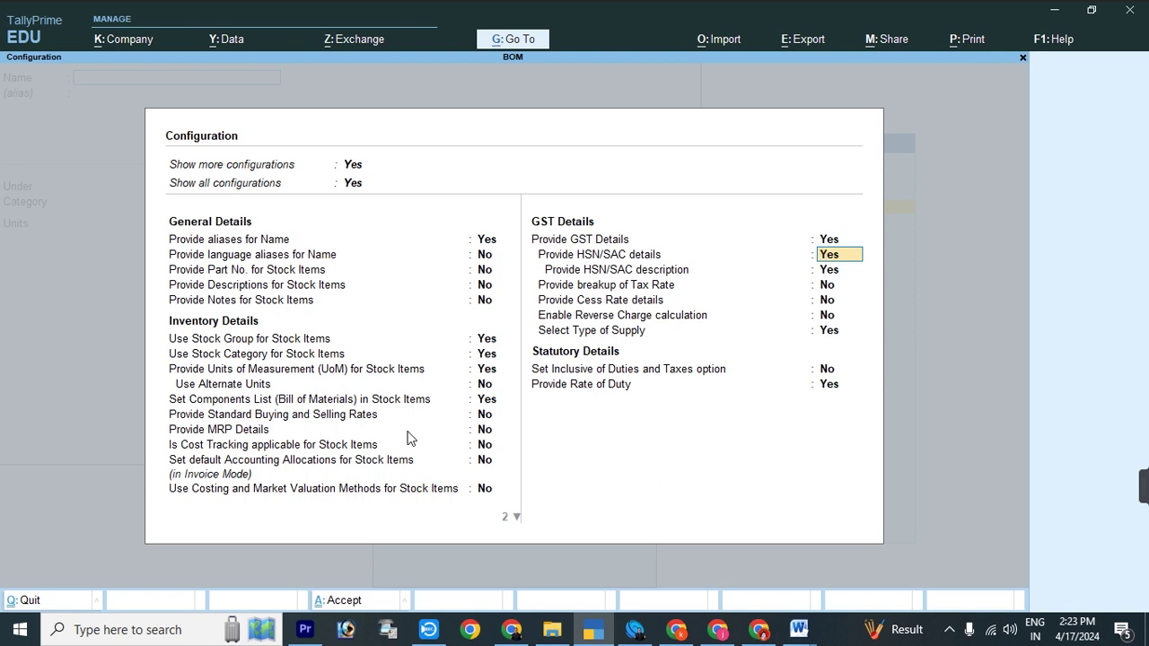
key(Return)
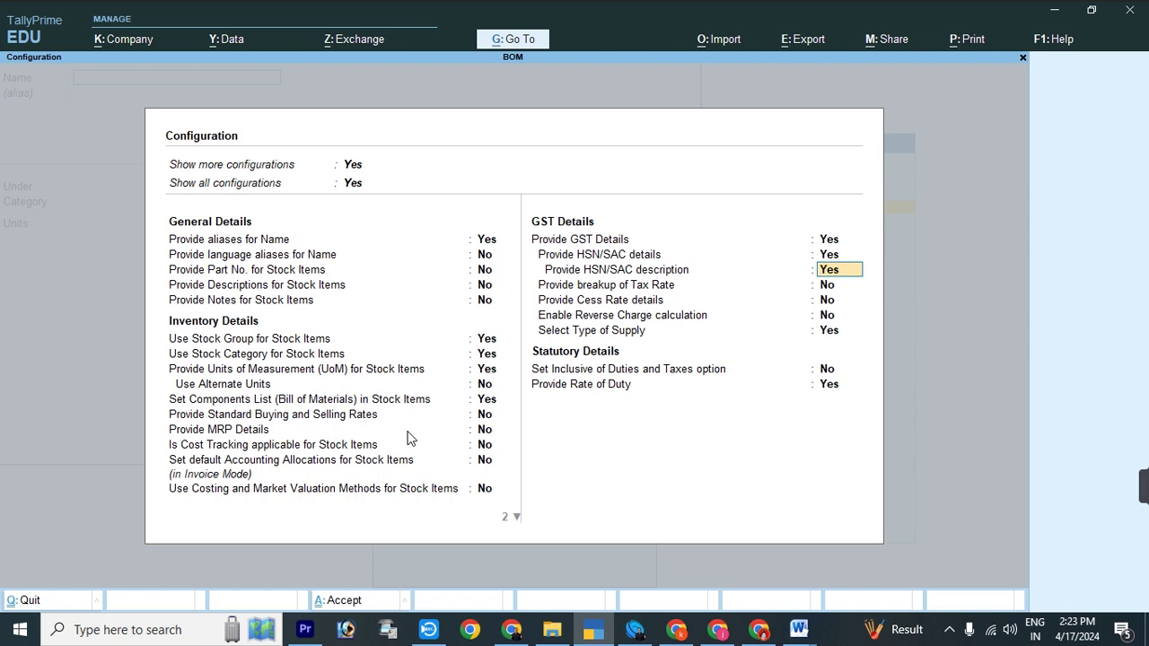
key(Up)
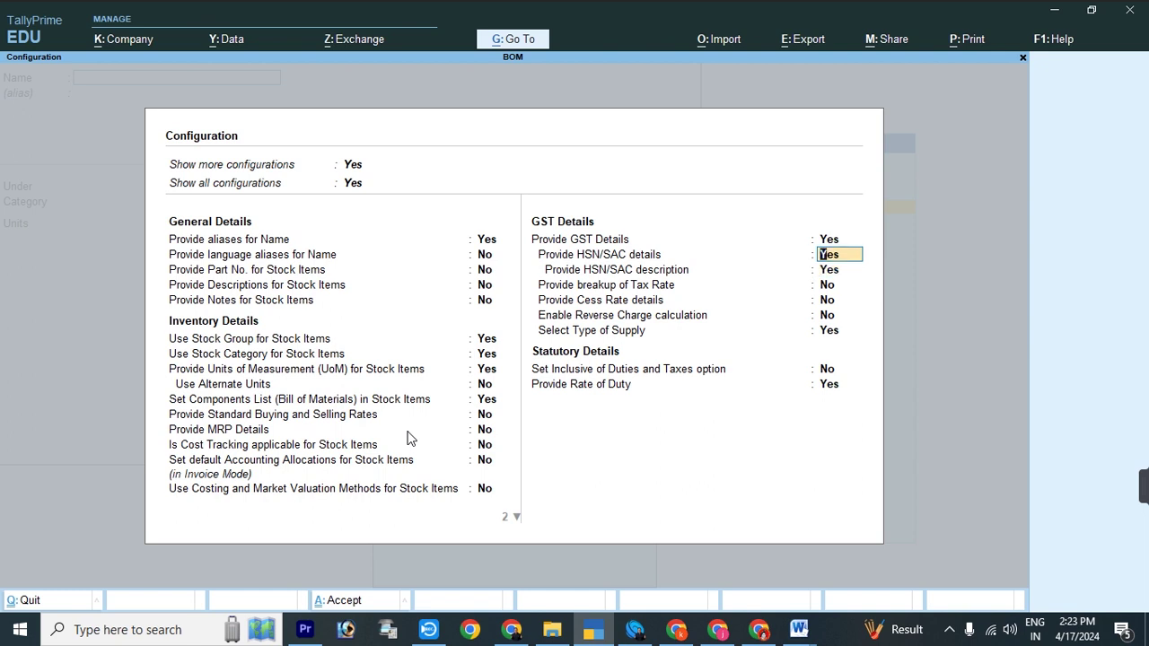
key(Return)
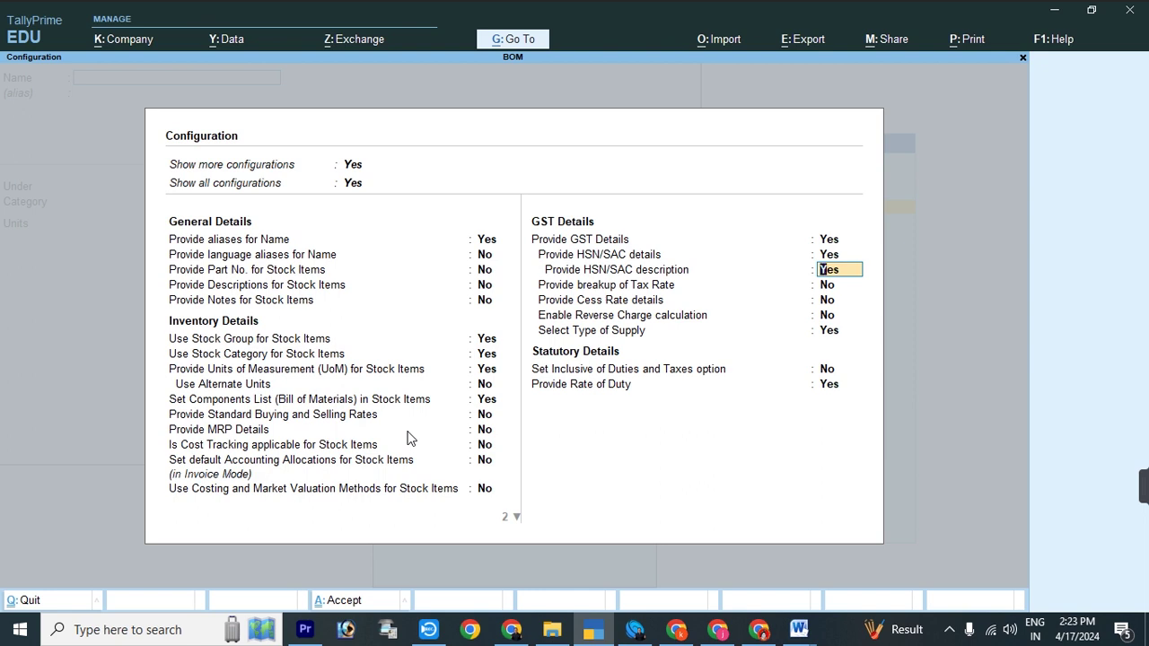
Step: Set Provide GST Details to No and accept the stock item configuration
key(Up)
key(Up)
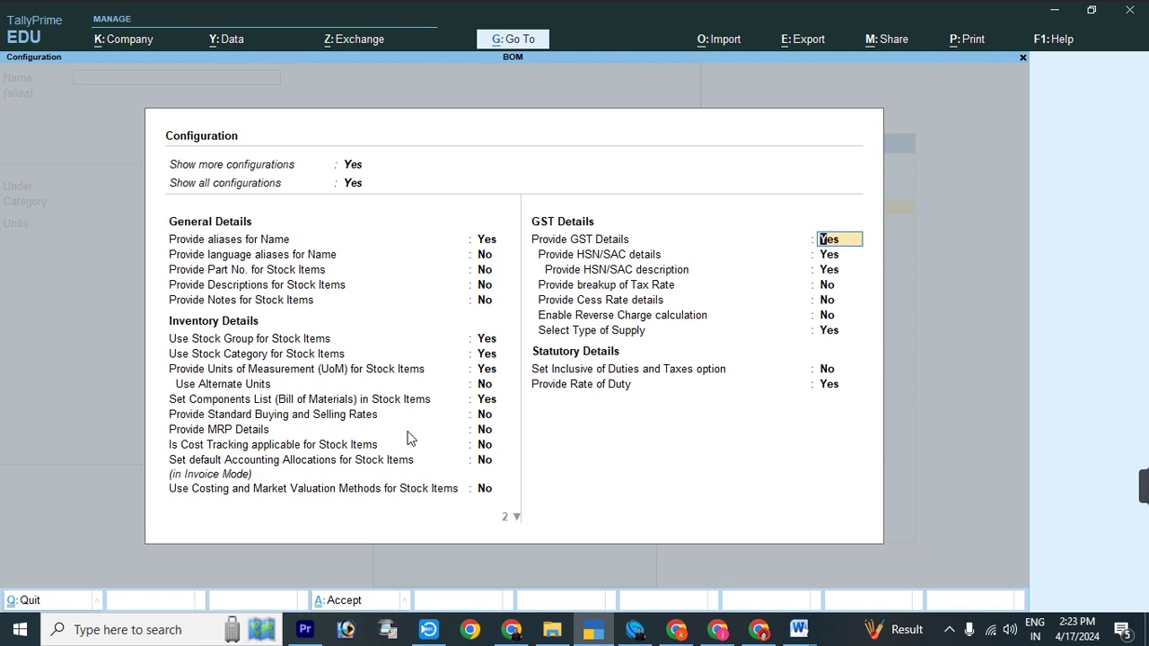
text(n)
key(Return)
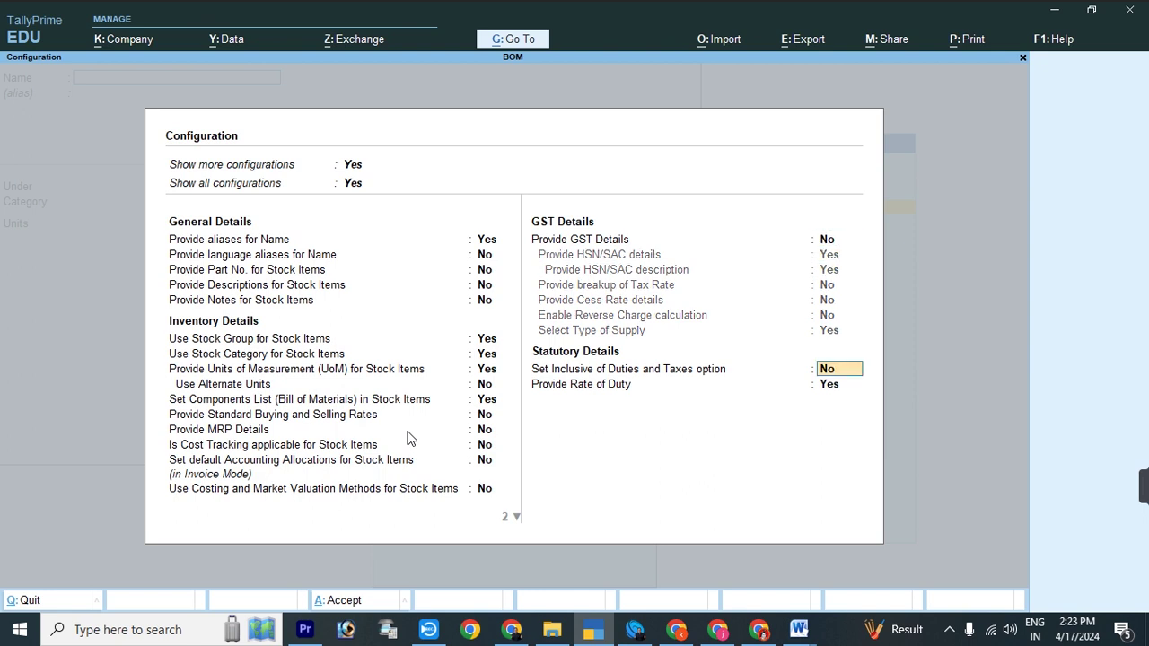
key(ctrl+a)
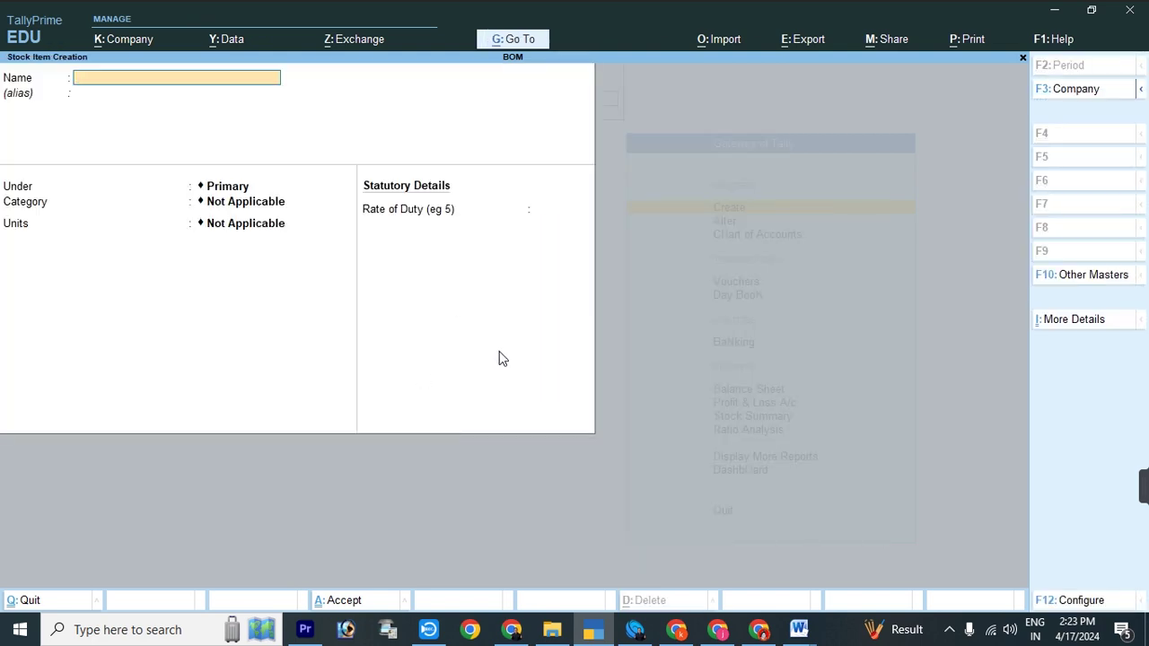
Step: Reopen the stock item configuration, set Provide GST Details to Yes and accept it
key(F12)
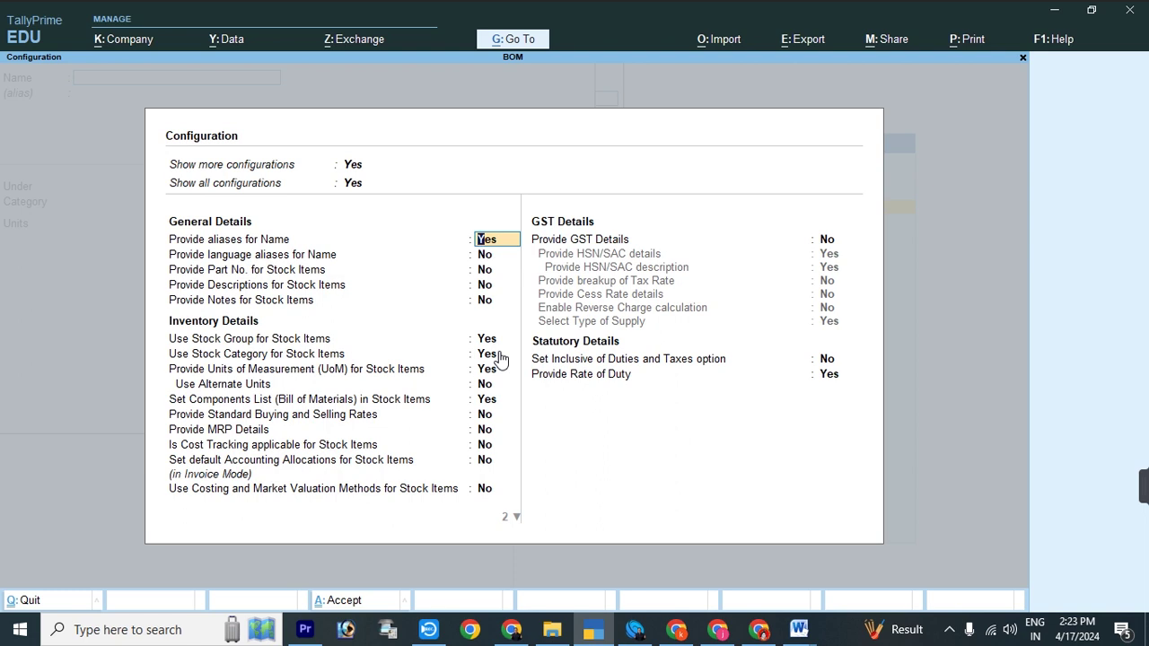
key(Down)
key(Down)
key(Down)
key(Down)
key(Down)
key(Down)
key(Down)
key(Down)
key(Down)
key(Down)
key(Down)
key(Down)
key(Down)
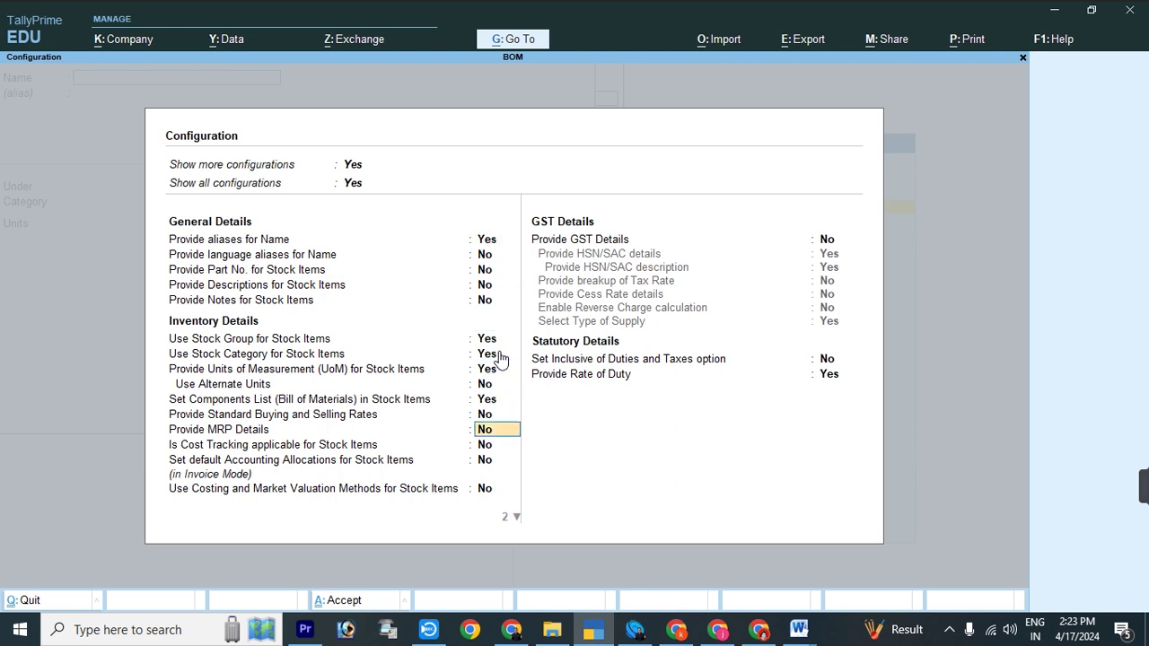
key(Down)
key(Down)
key(Down)
key(Down)
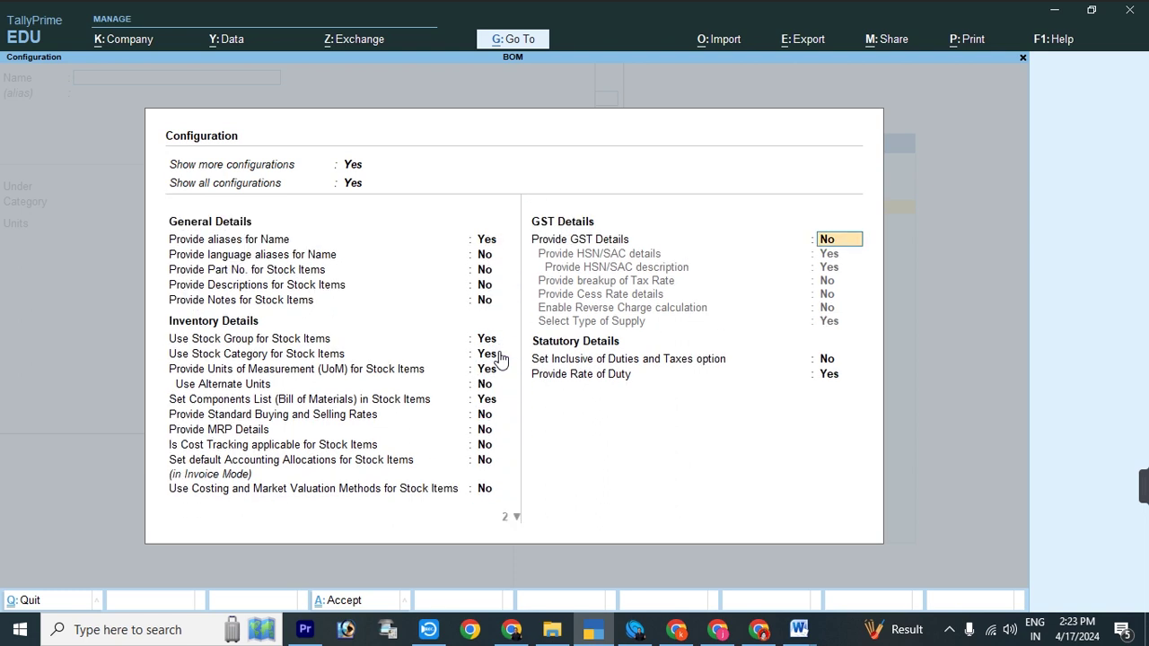
text(y)
key(Return)
key(ctrl+a)
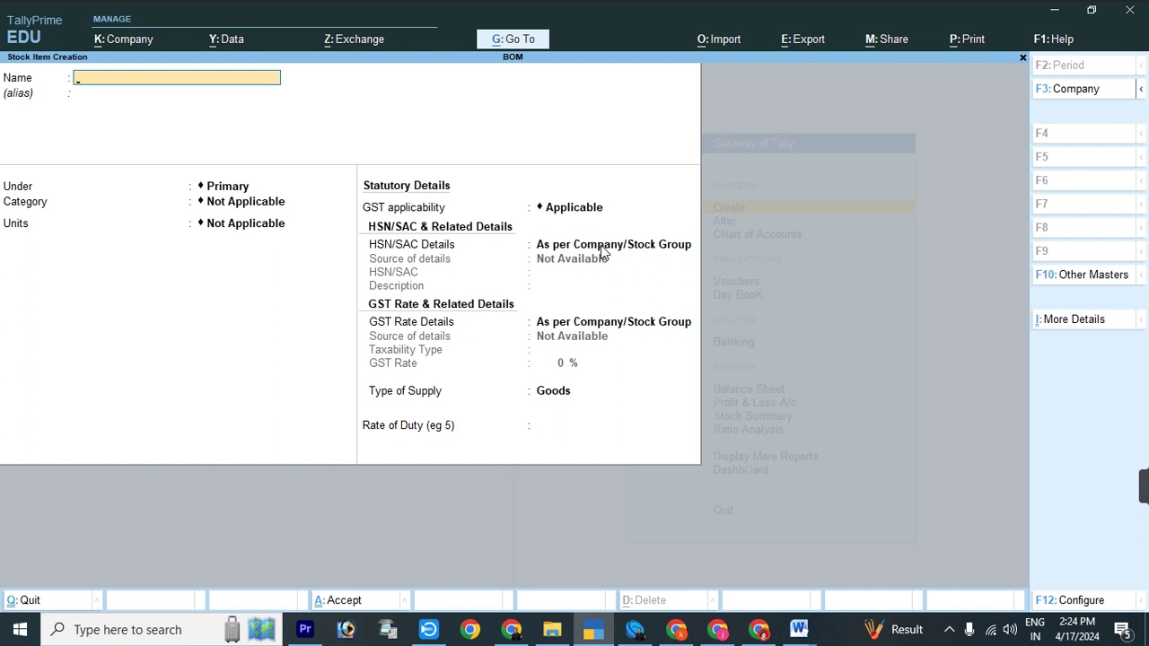
Step: Name the new stock item Table Fan under Primary, with category Not Applicable and p as its unit
text(Table Fan)
key(Return)
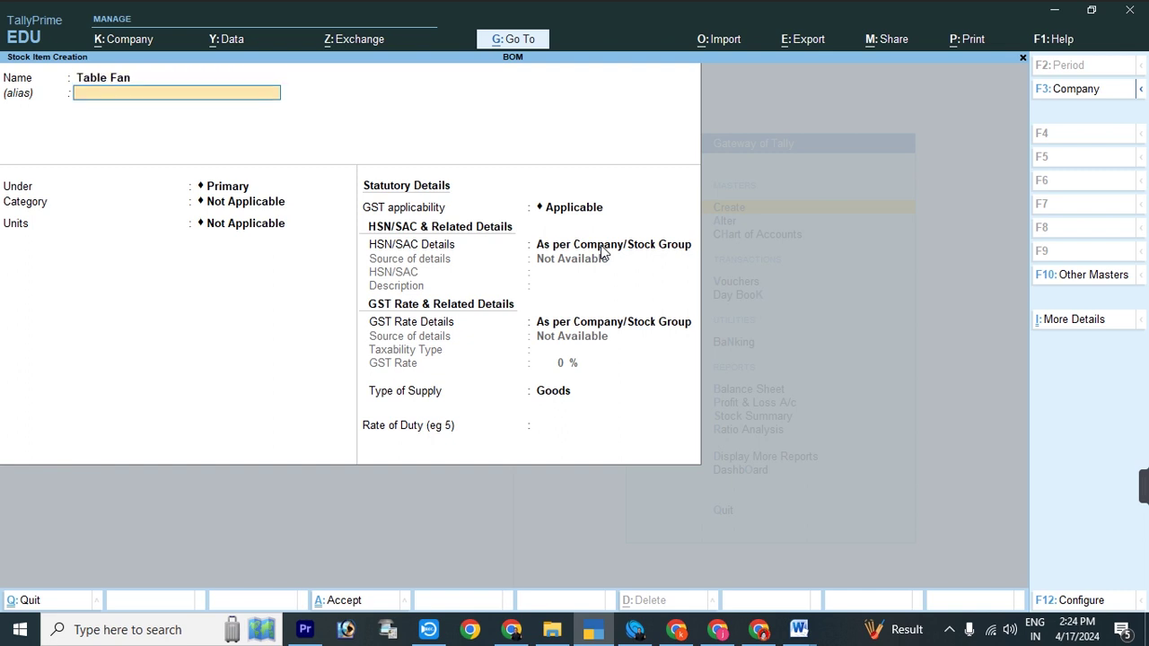
key(Return)
key(Return)
key(Return)
key(Down)
key(Return)
key(Return)
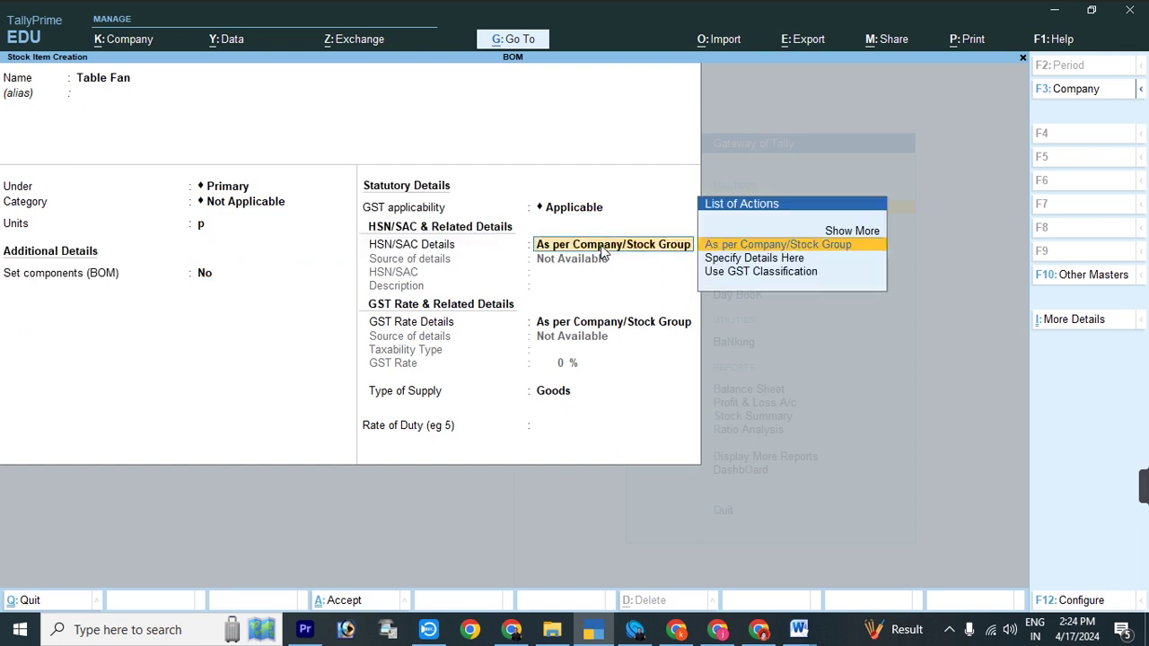
Step: Keep GST applicability as Applicable and look through the HSN/SAC Details options
key(BackSpace)
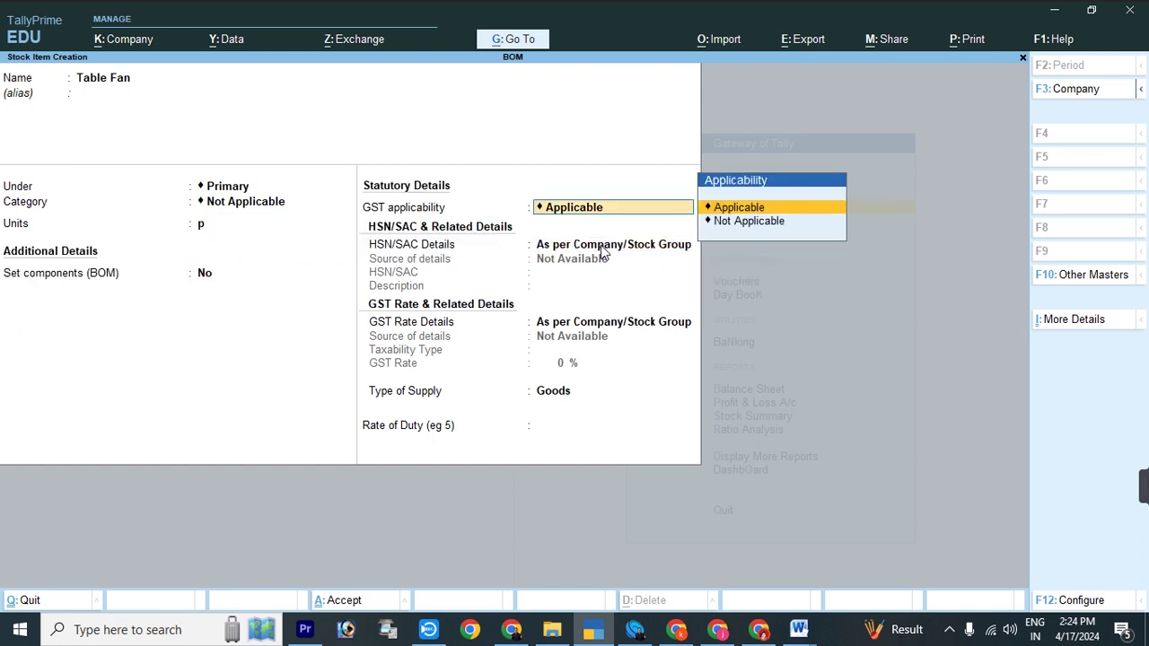
key(Return)
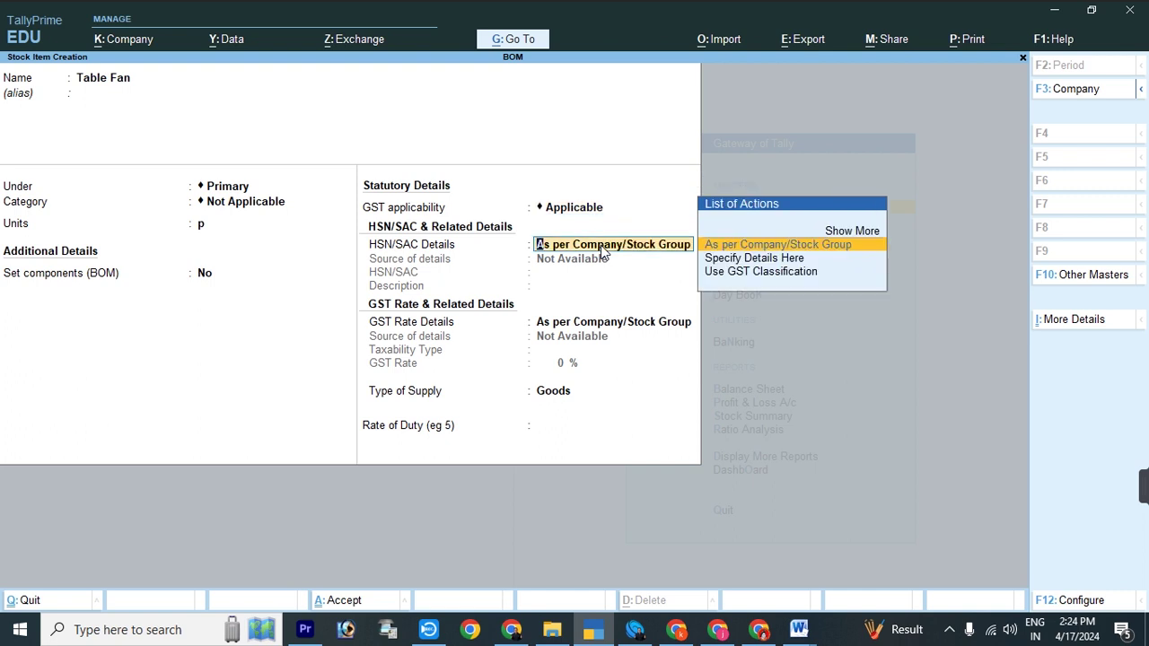
key(Down)
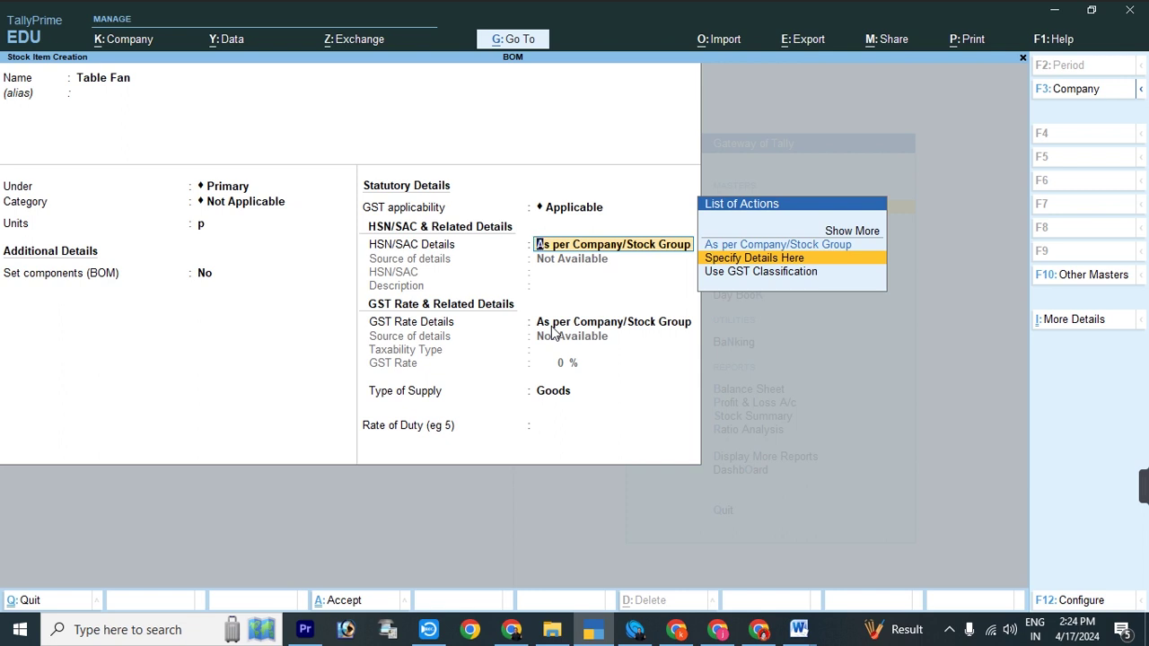
Step: Set Provide HSN/SAC details to No in the stock item configuration and accept it
key(F12)
key(Down)
key(Down)
key(Down)
key(Down)
key(Down)
key(Down)
key(Down)
key(Down)
key(Down)
key(Down)
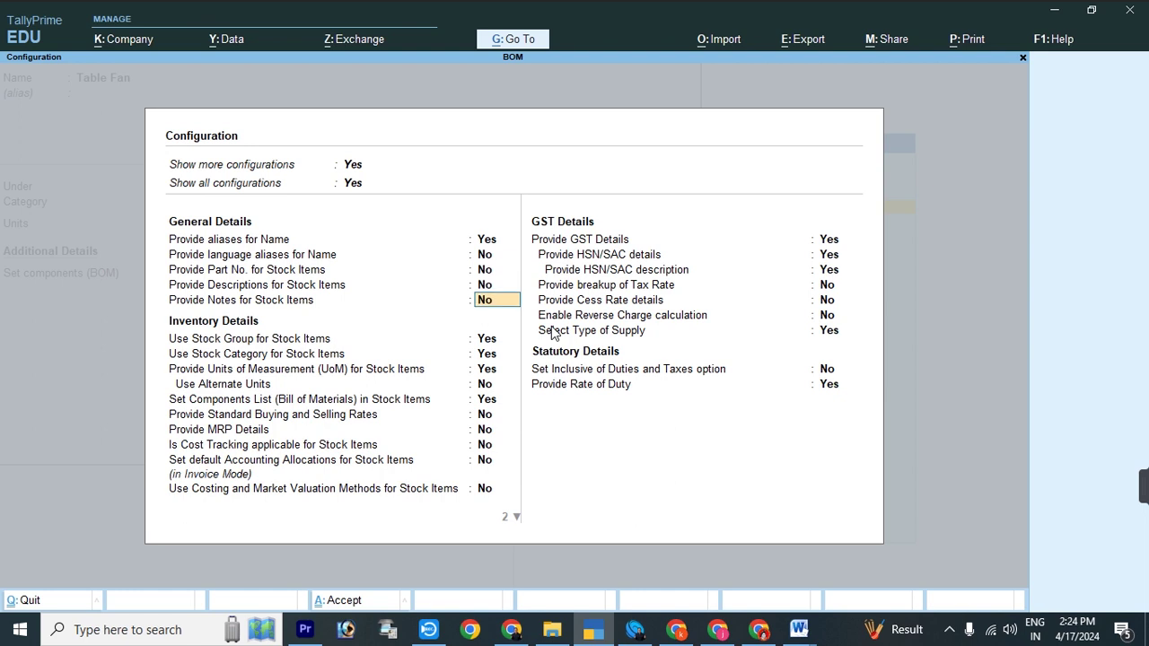
key(Down)
key(Down)
key(Down)
key(Down)
key(Down)
key(Down)
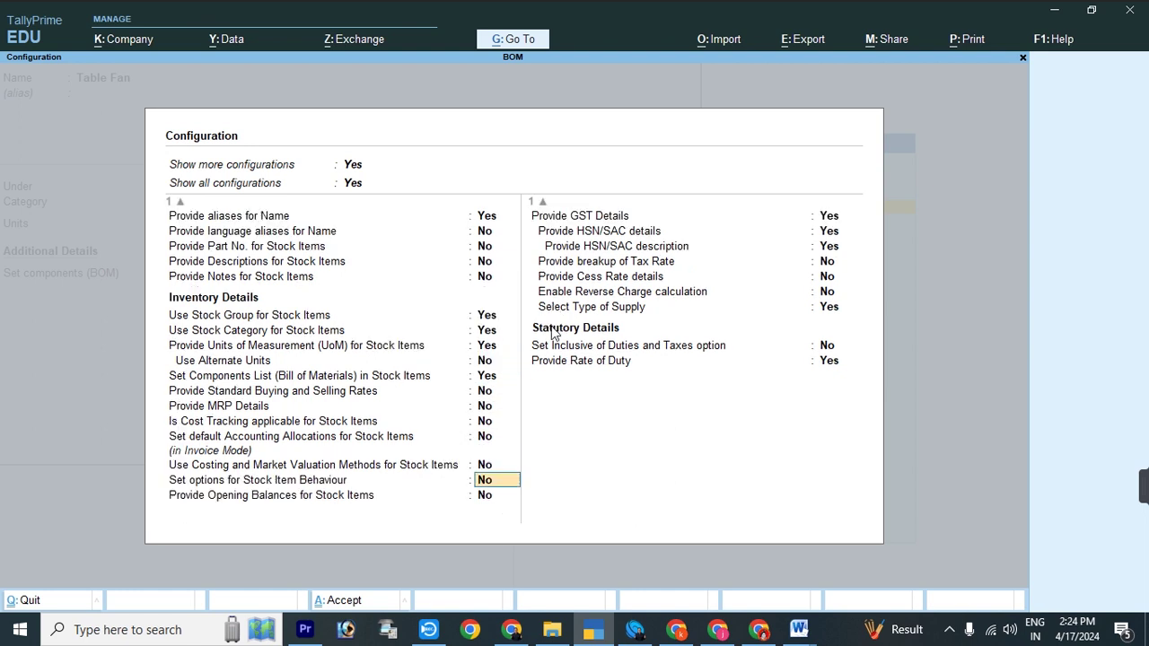
key(Down)
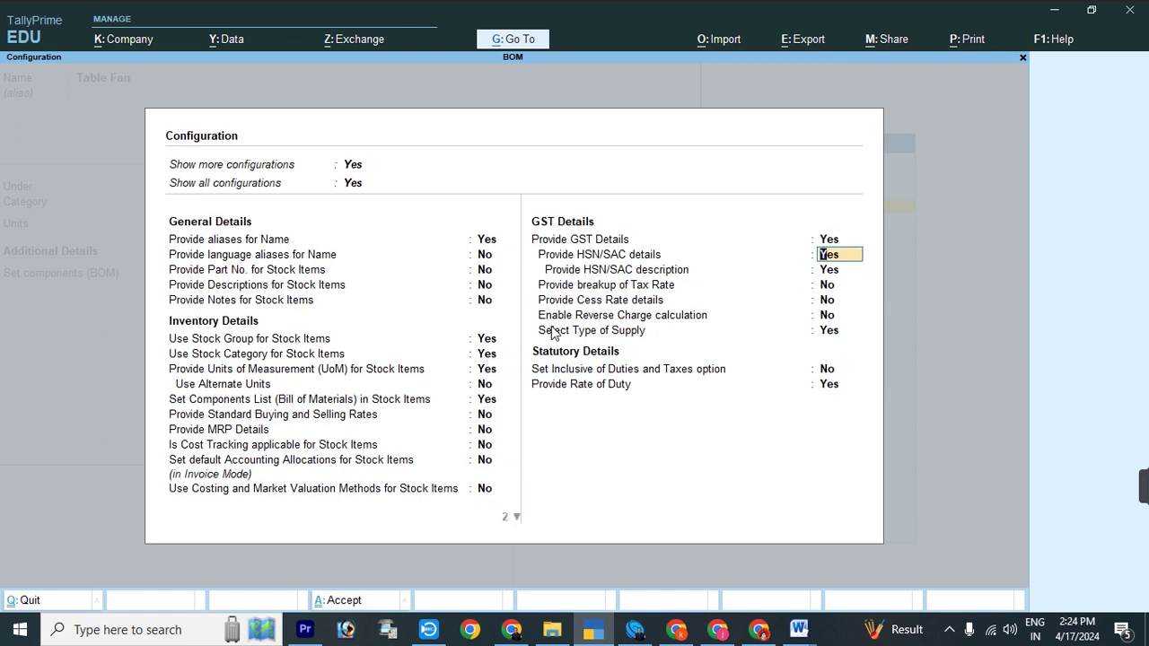
text(n)
key(Return)
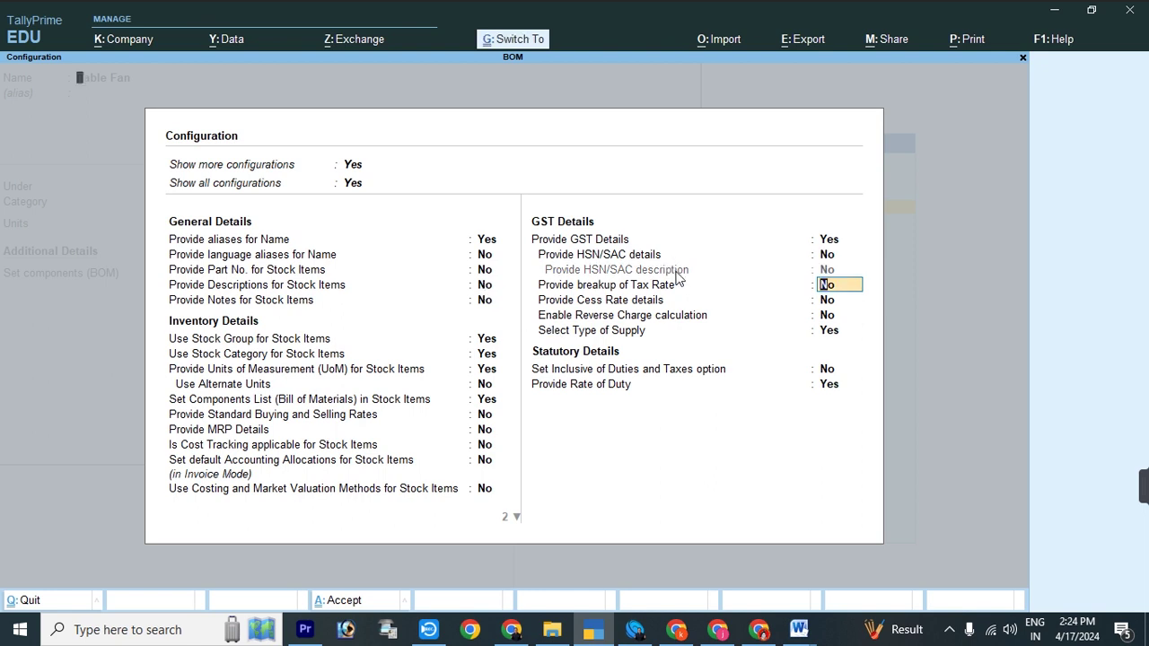
key(ctrl+a)
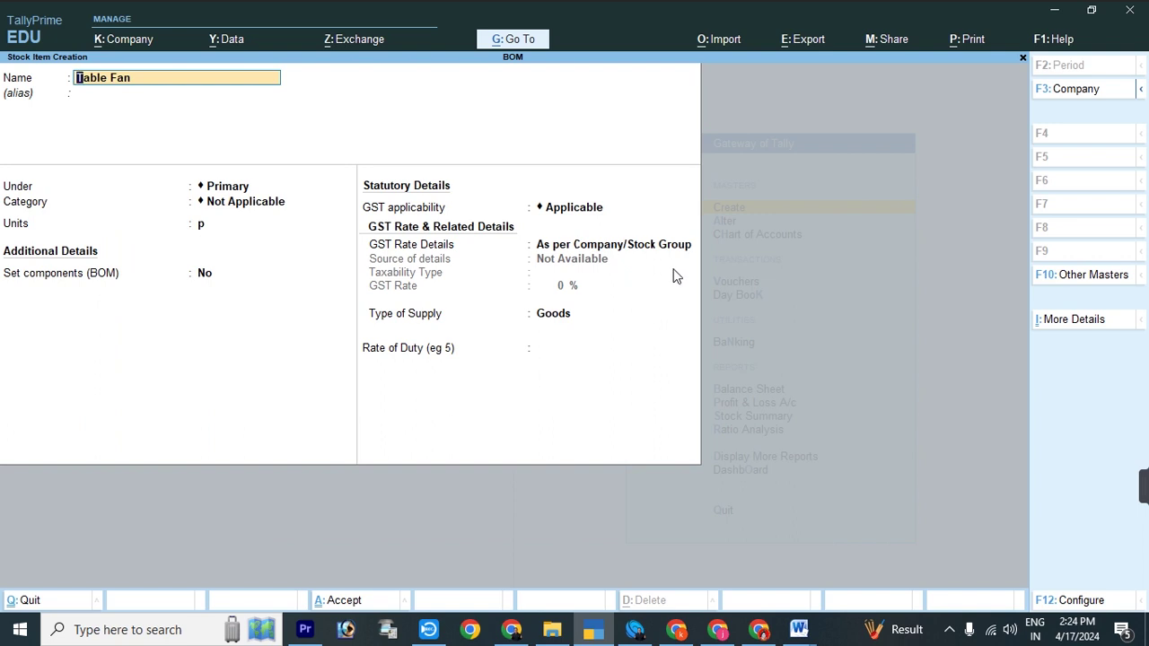
Step: Set Provide HSN/SAC details back to Yes in the stock item configuration, leaving HSN/SAC description at No, and accept it
key(F12)
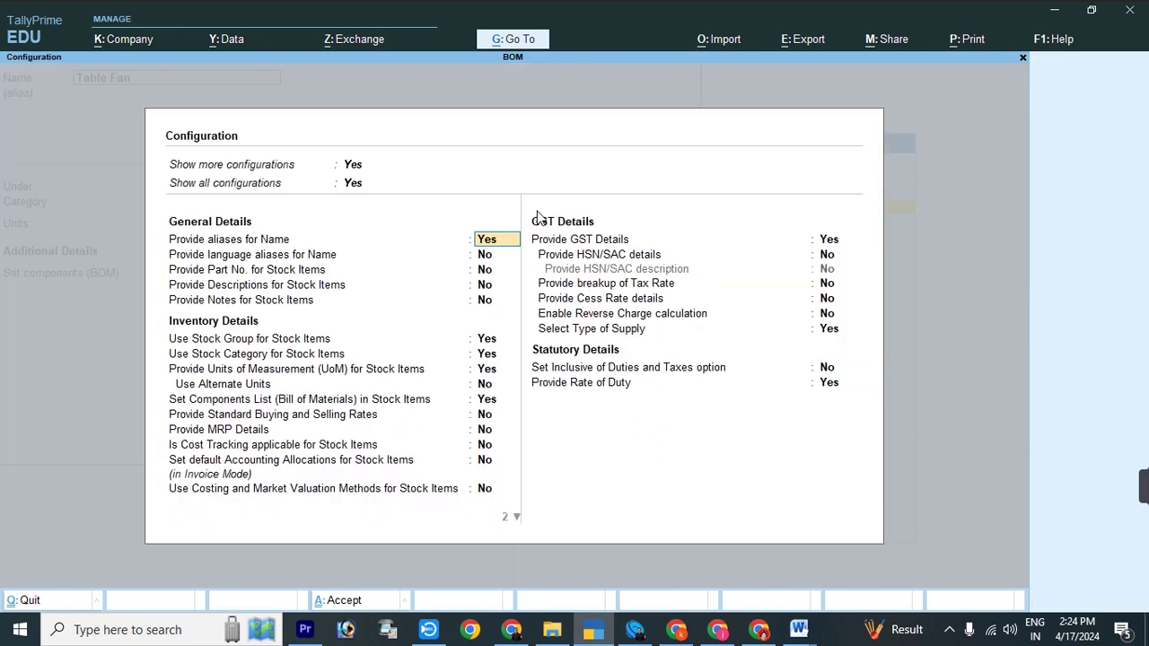
key(Down)
key(Down)
key(Down)
key(Down)
key(Down)
key(Down)
key(Down)
key(Down)
key(Down)
key(Down)
key(Down)
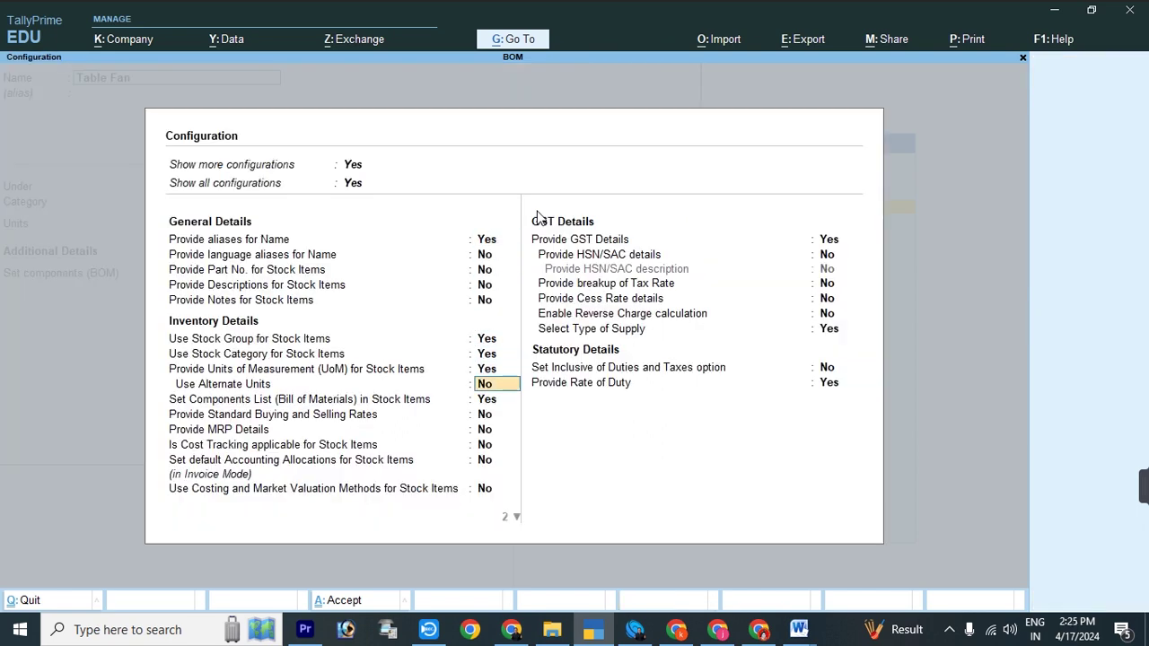
key(Down)
key(Down)
key(Down)
key(Down)
key(Down)
key(Down)
key(Down)
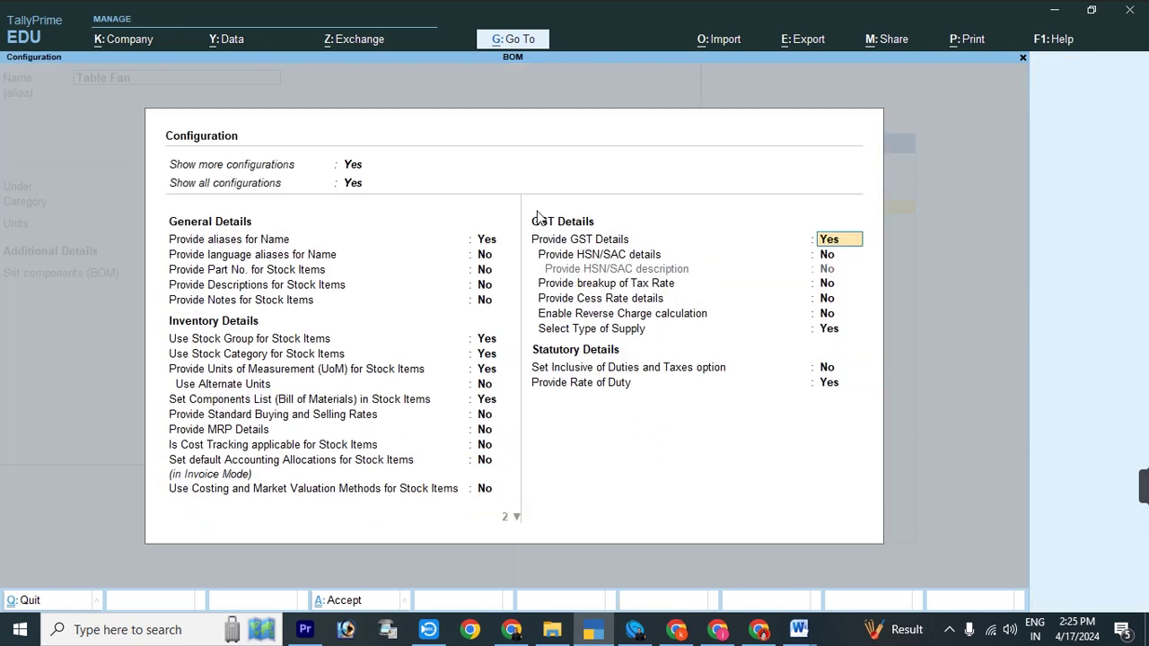
key(y)
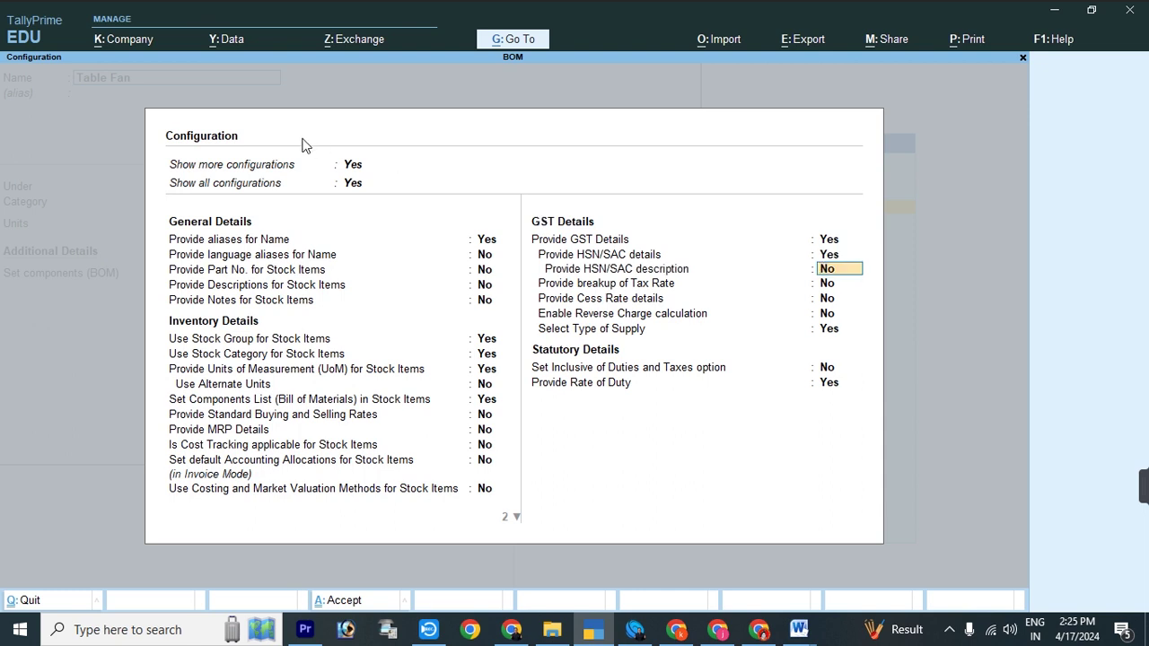
key(ctrl+a)
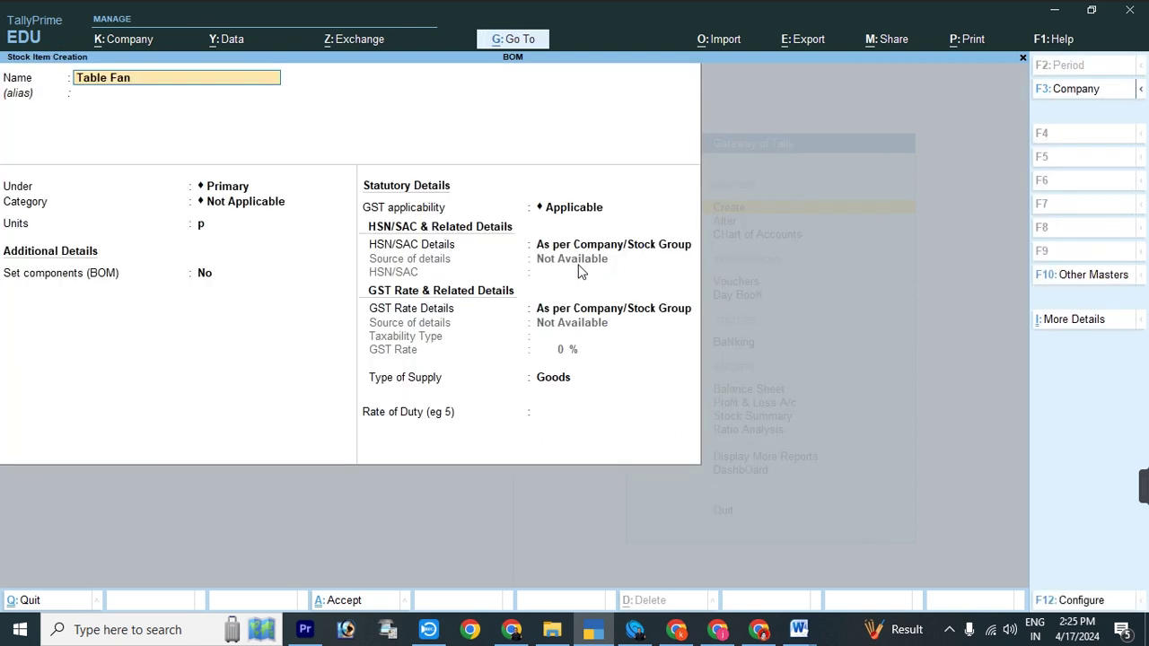
Step: Set Provide HSN/SAC description to Yes in the stock item configuration and accept it
key(Return)
key(Return)
key(Return)
key(Return)
key(Return)
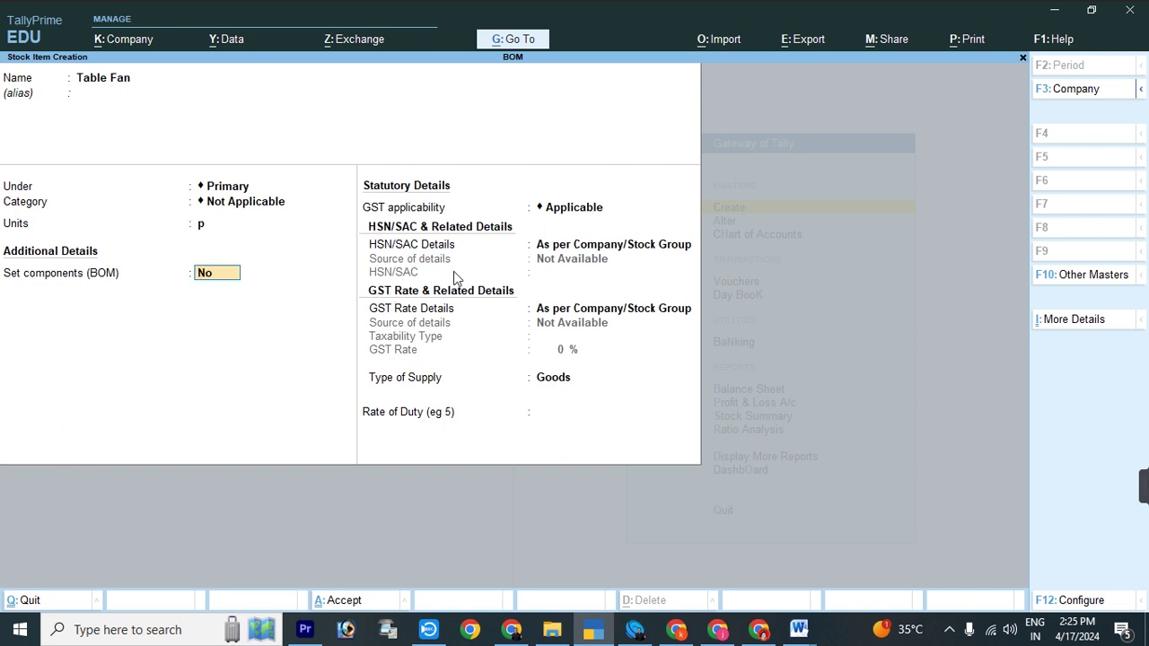
key(F12)
key(Down)
key(Down)
key(Down)
key(Down)
key(Down)
key(Down)
key(Down)
key(Down)
key(Down)
key(Down)
key(Down)
key(Down)
key(Down)
key(Down)
key(Down)
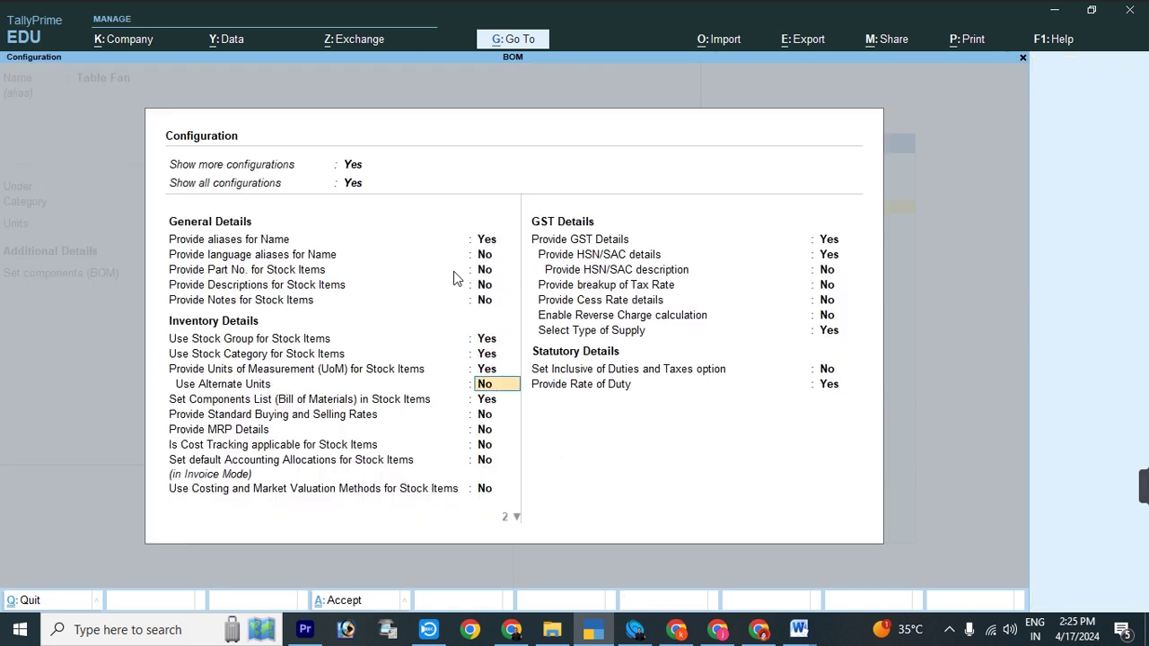
key(Down)
key(Down)
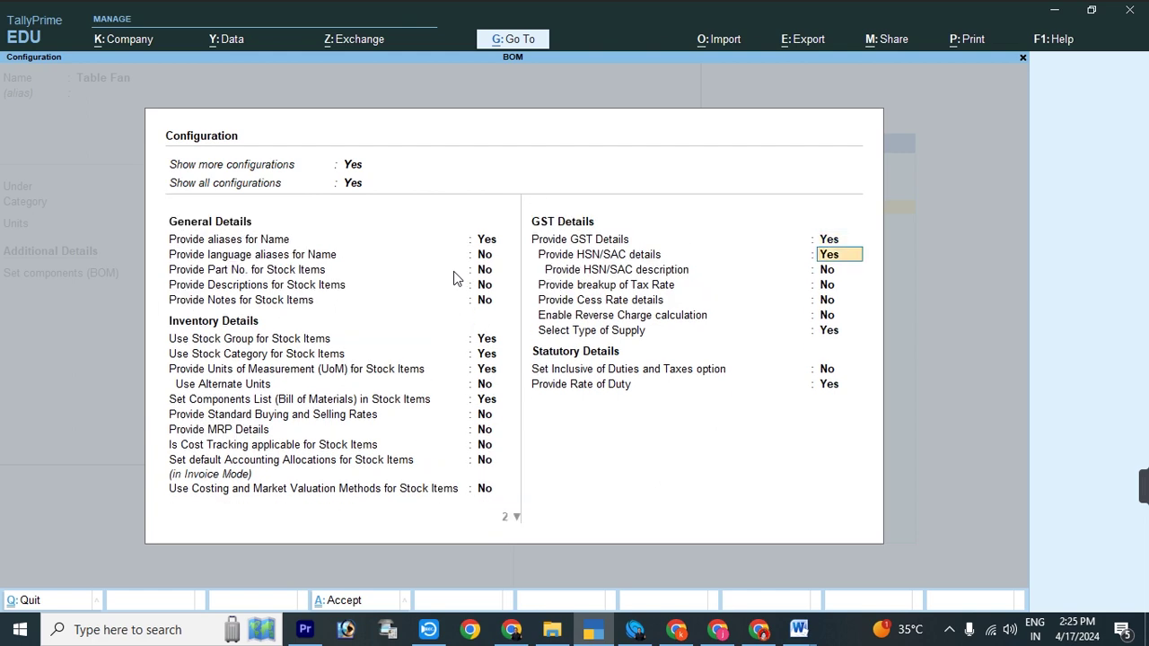
text(y)
key(Return)
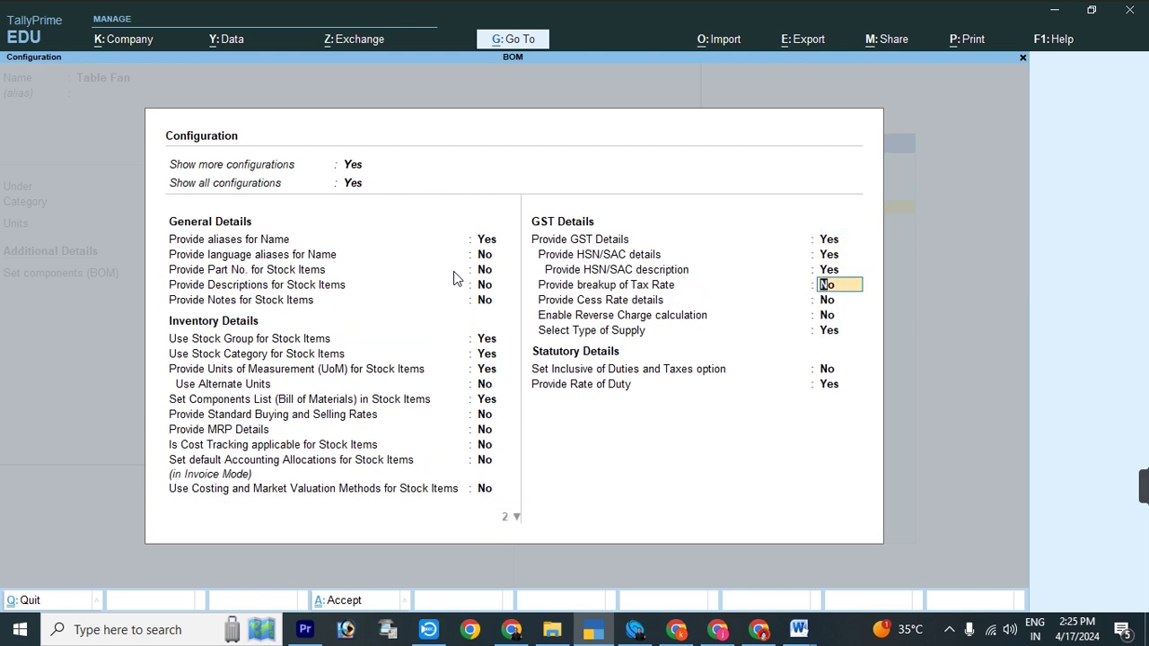
key(ctrl+a)
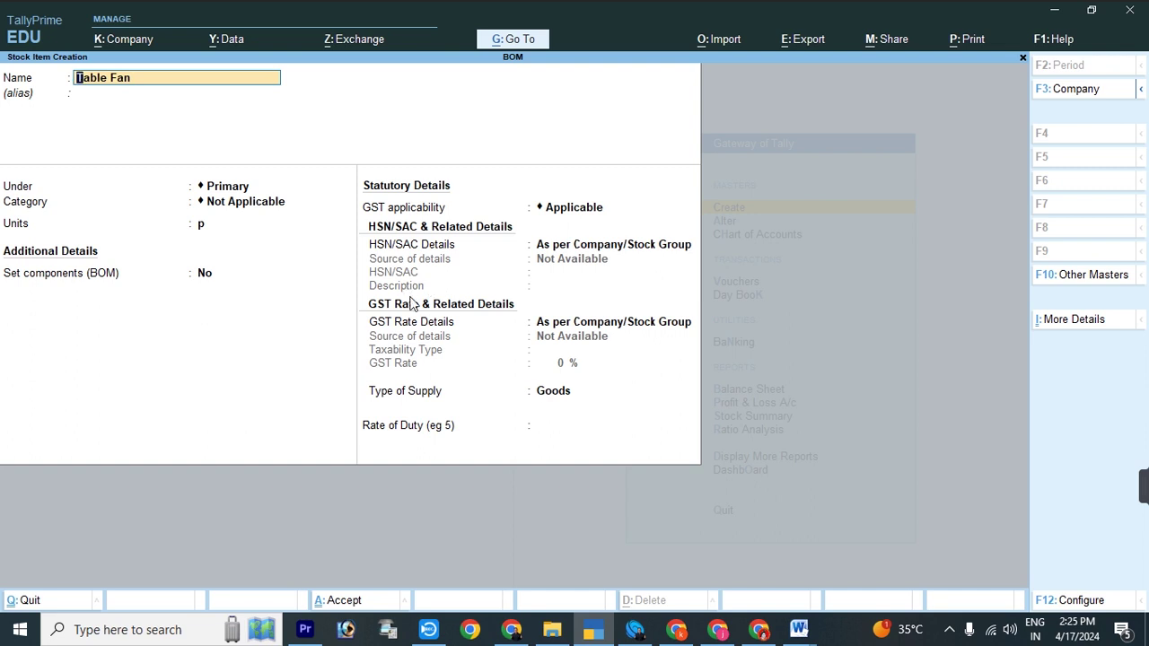
Step: Specify Table Fan's HSN/SAC details directly on the item, with HSN/SAC 4250 and description Battery Fan
key(F12)
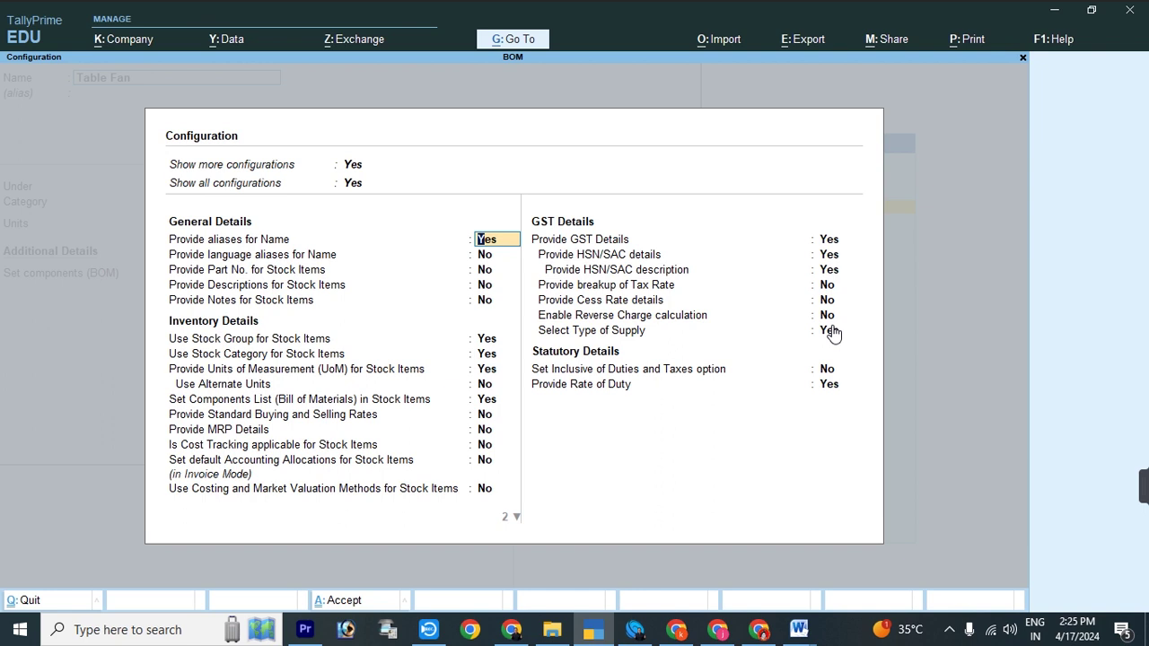
key(ctrl+a)
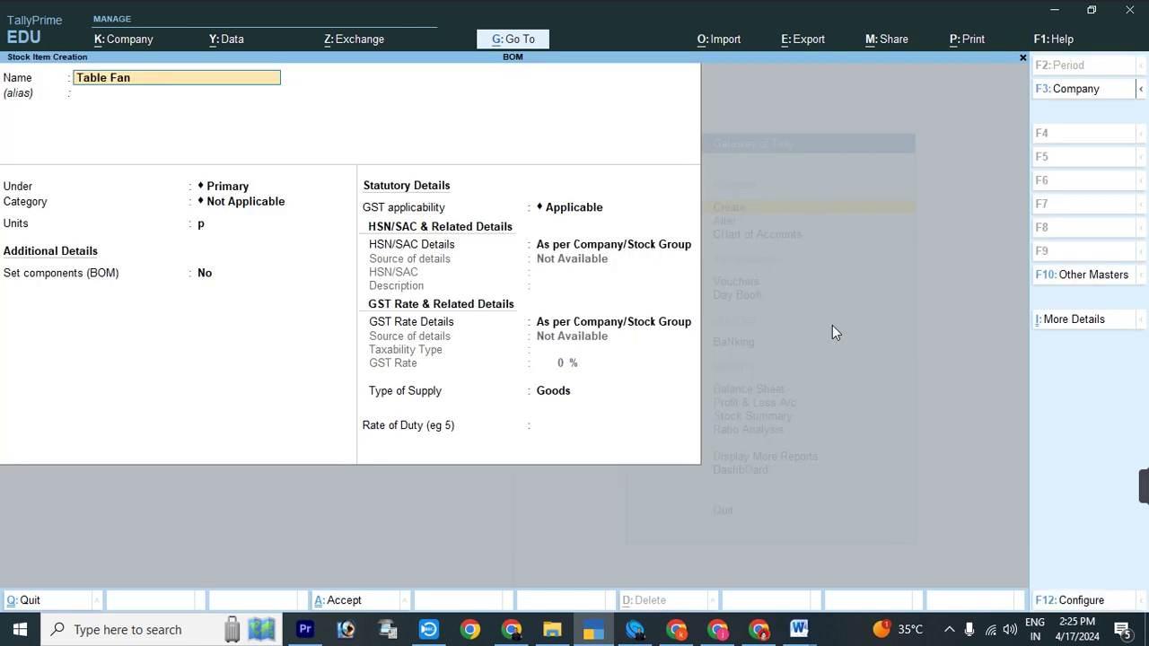
key(Return)
key(Return)
key(Return)
key(Return)
key(Return)
key(Return)
key(Return)
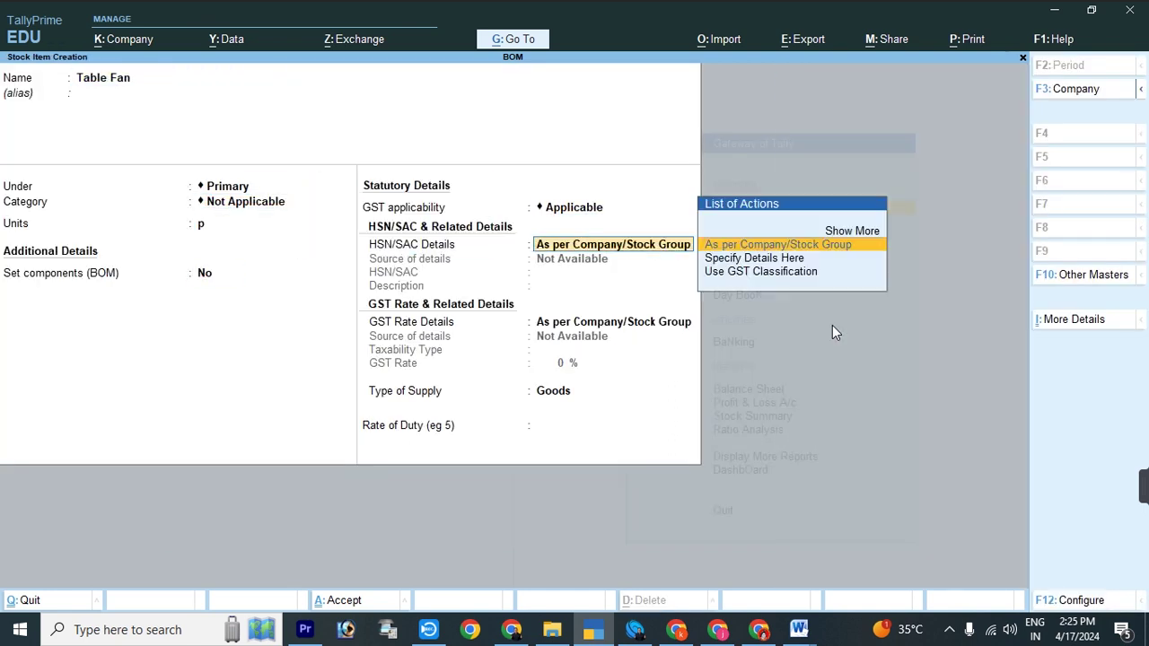
key(Return)
key(BackSpace)
key(Down)
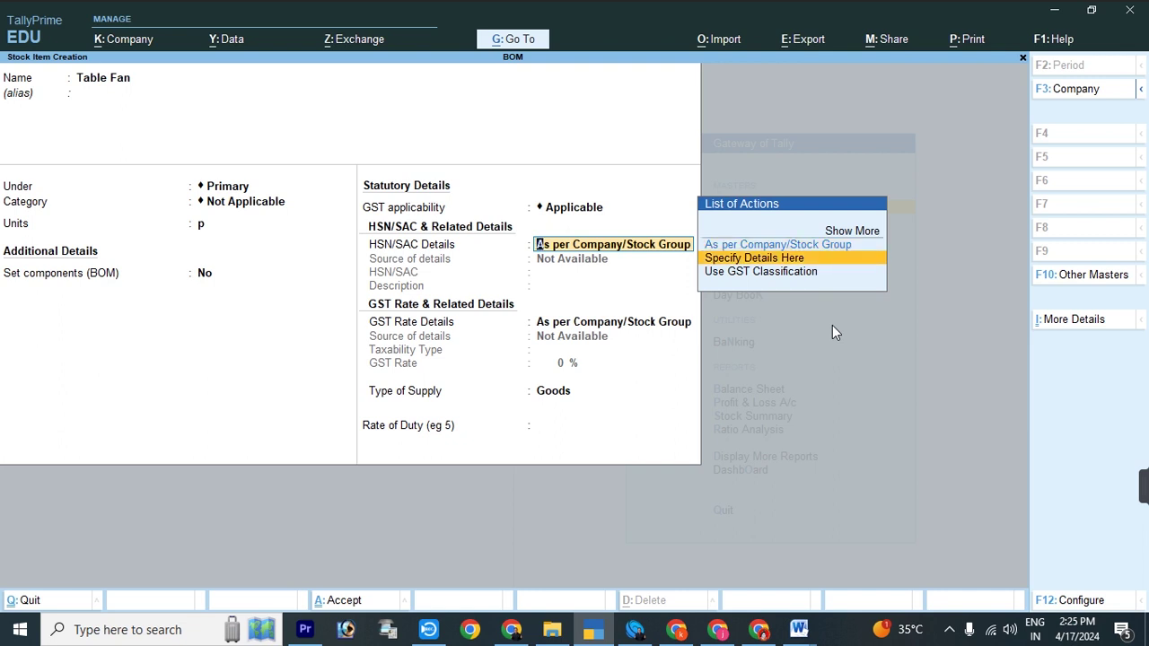
key(Return)
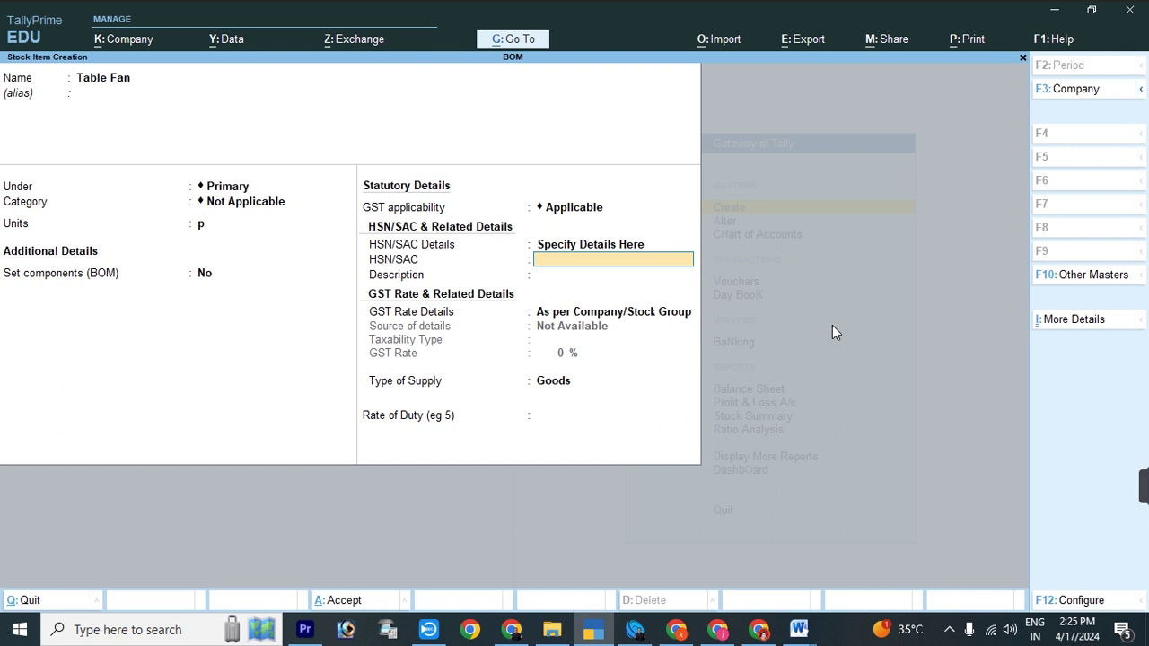
key(Return)
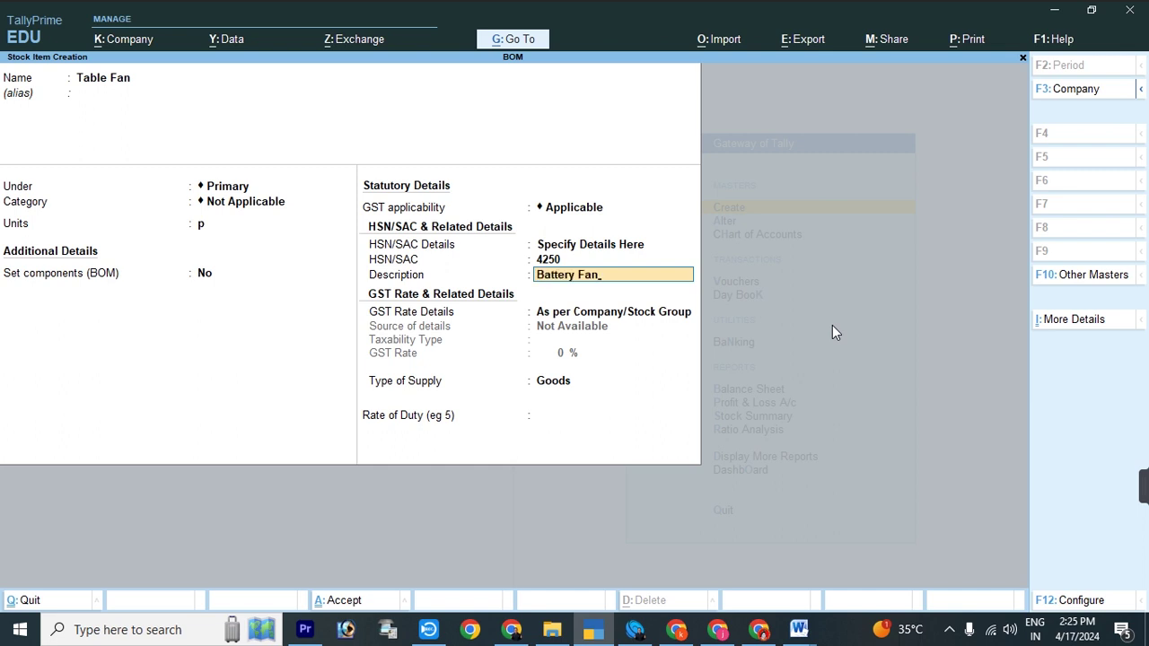
key(Return)
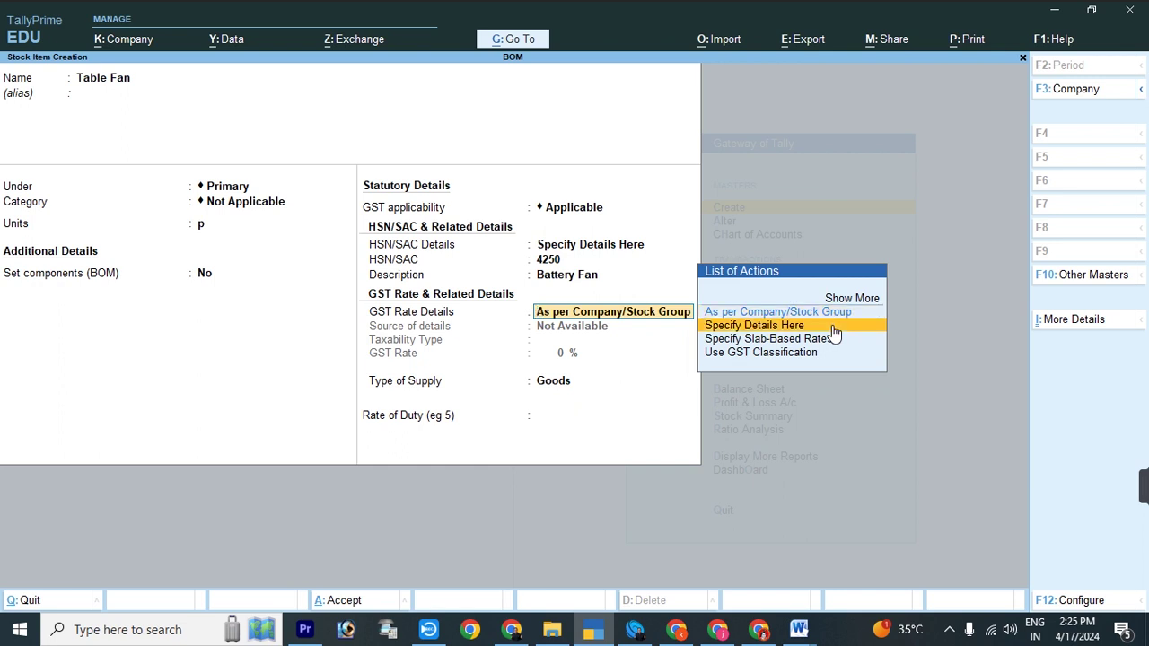
Step: Specify Table Fan's GST rate details directly on the item as Taxable with a 25% GST rate
click(832, 326)
key(BackSpace)
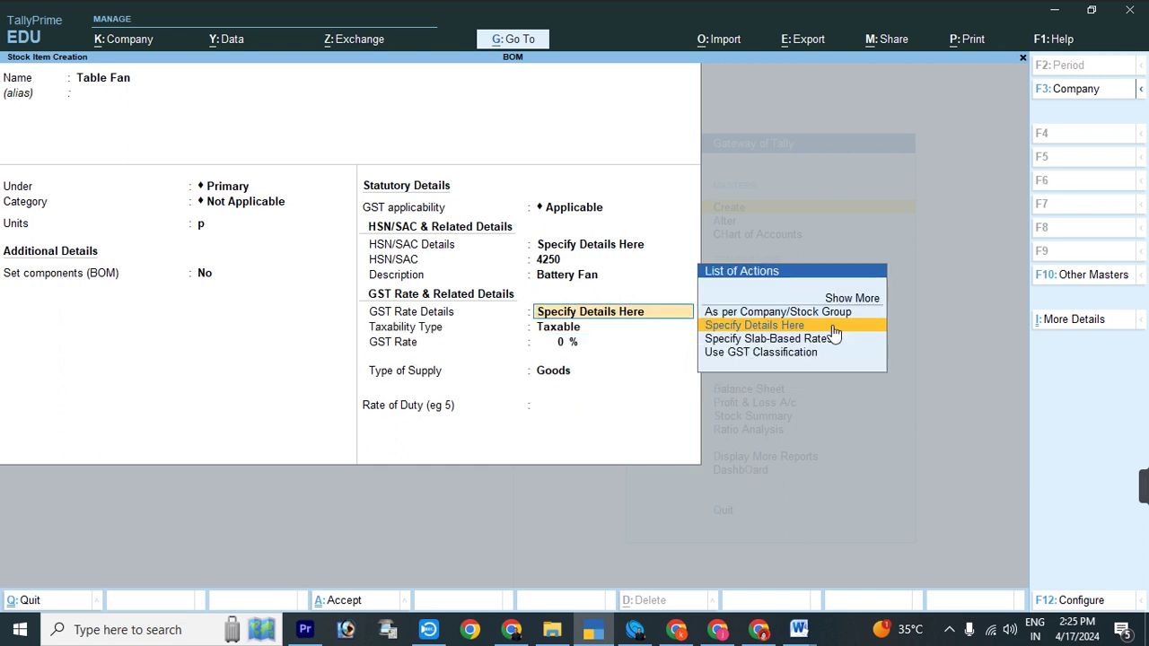
click(832, 326)
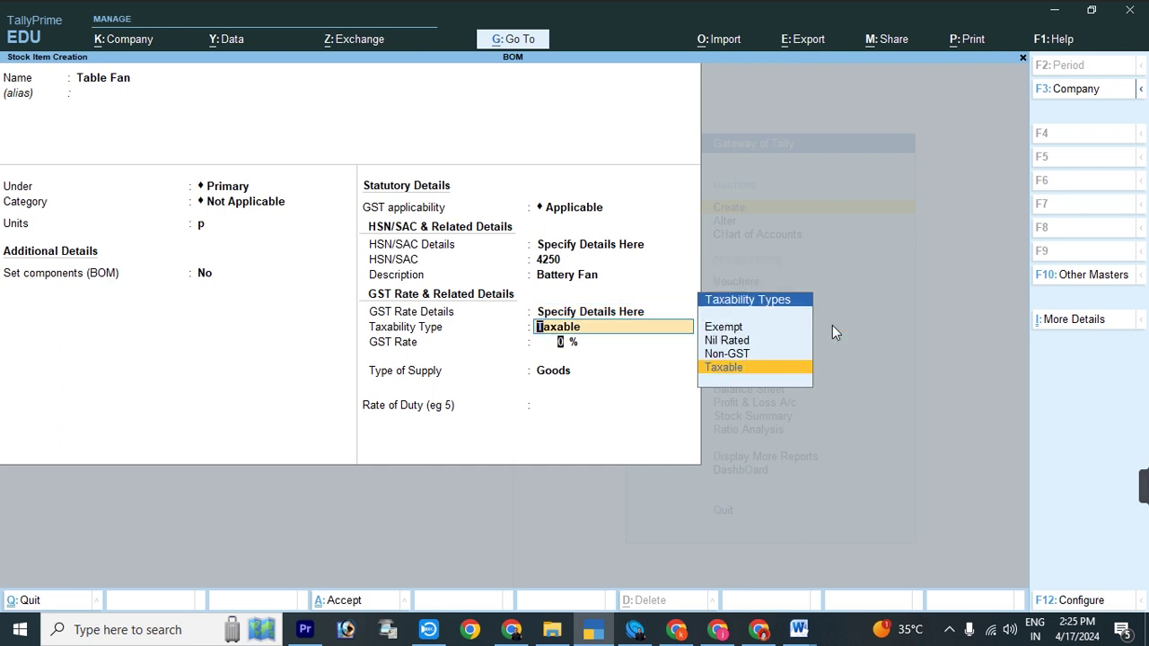
key(Return)
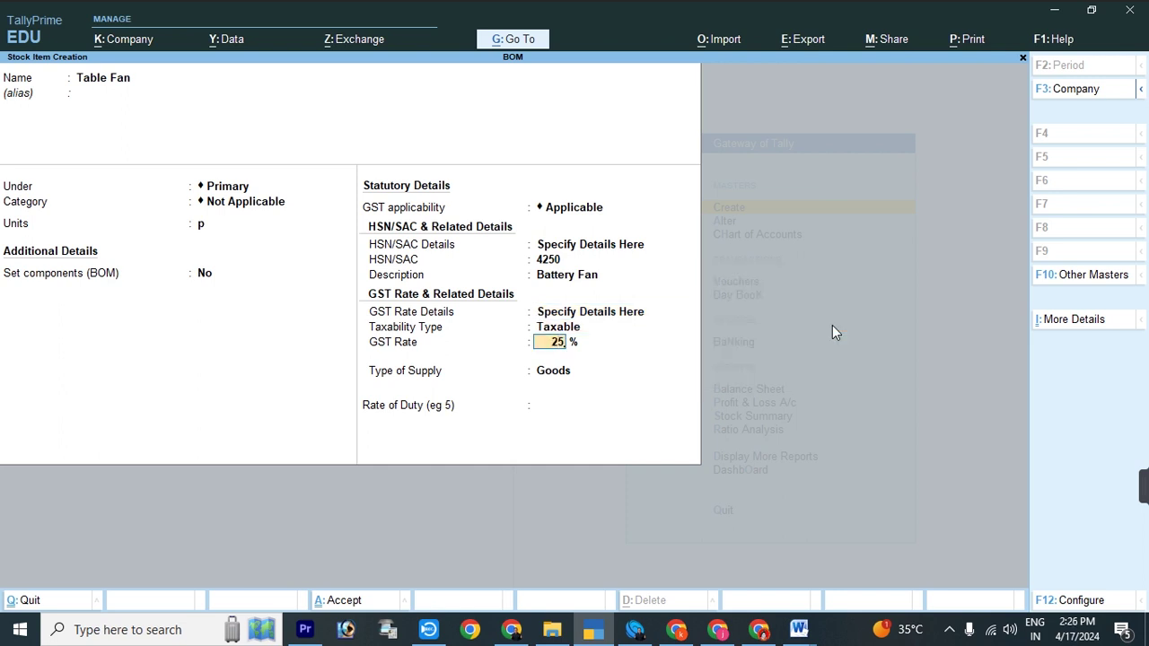
text(25)
key(Return)
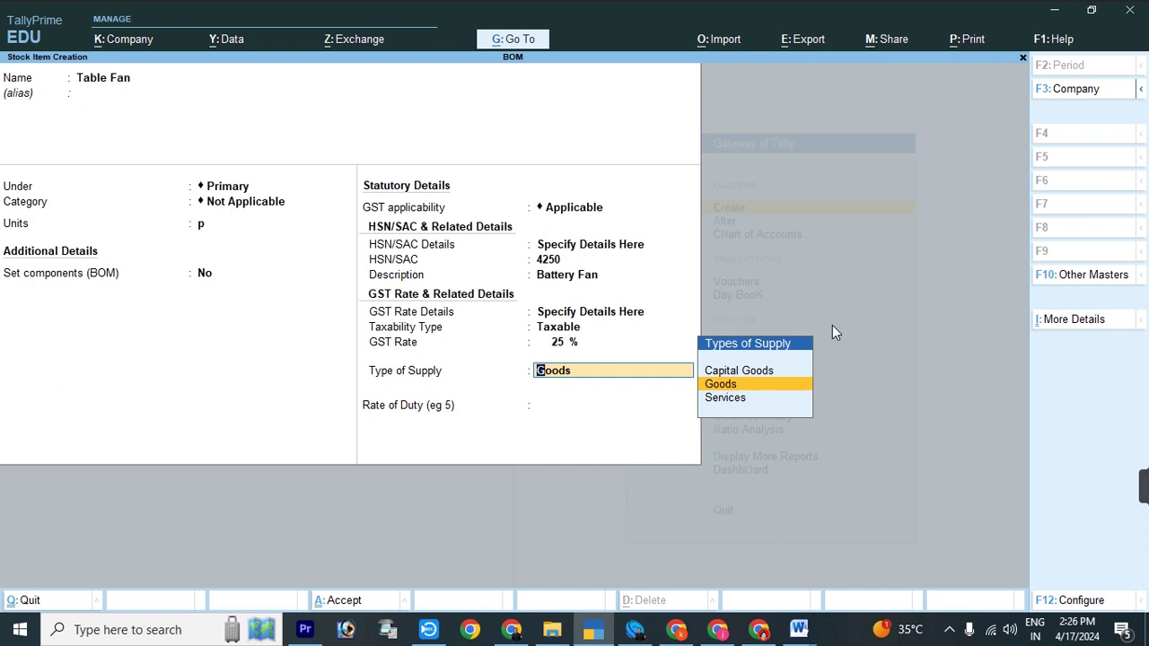
Step: Check the Select Type of Supply option in the stock item configuration and look through the available supply types
key(F12)
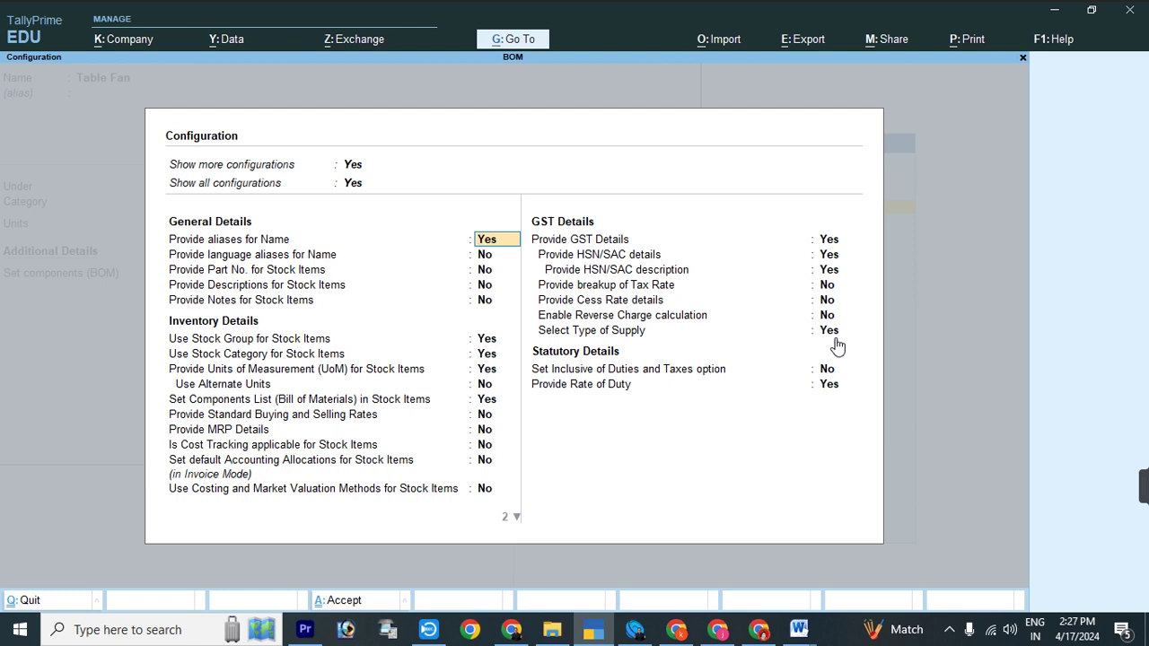
key(ctrl+a)
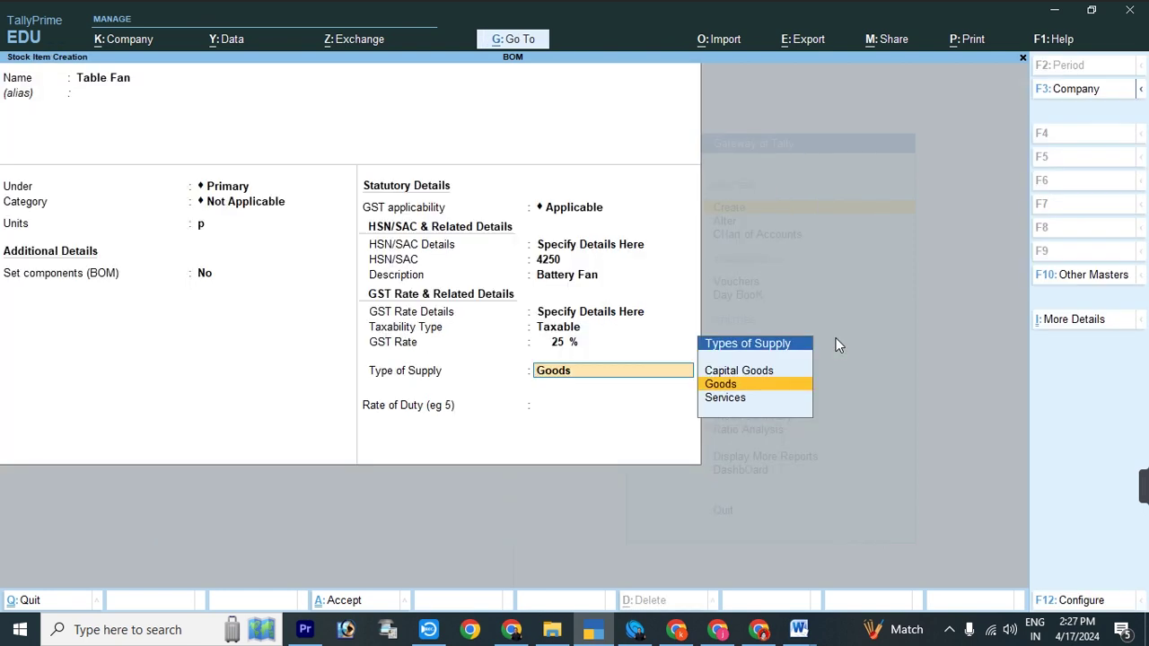
key(Up)
key(Down)
key(Up)
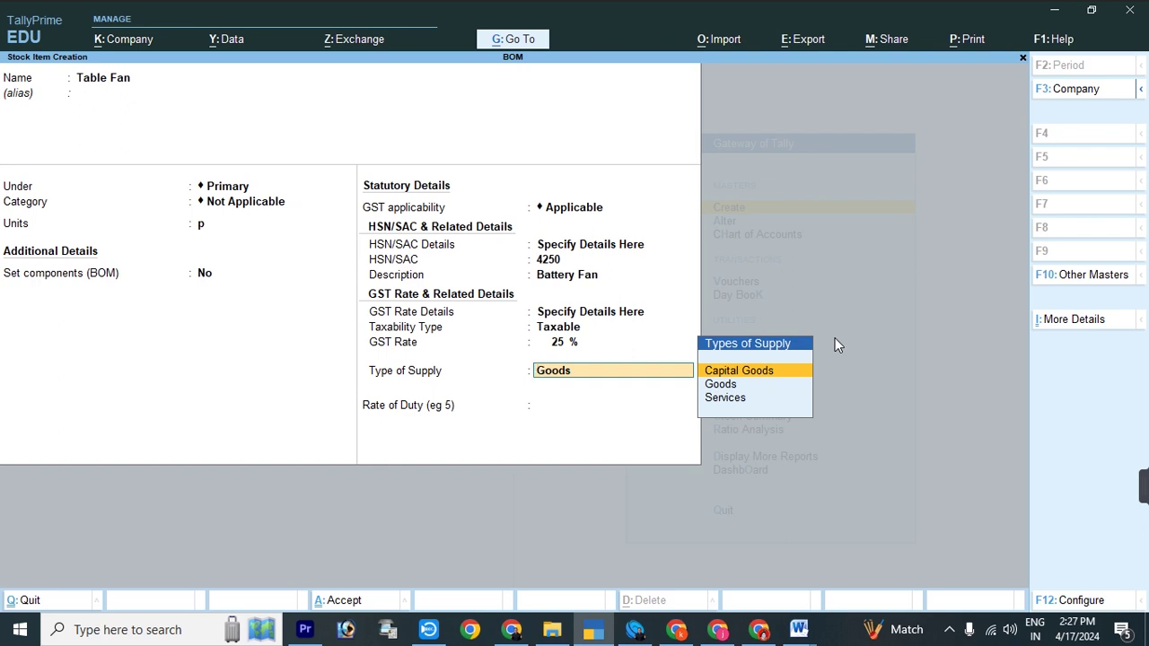
key(F11)
key(Down)
key(Down)
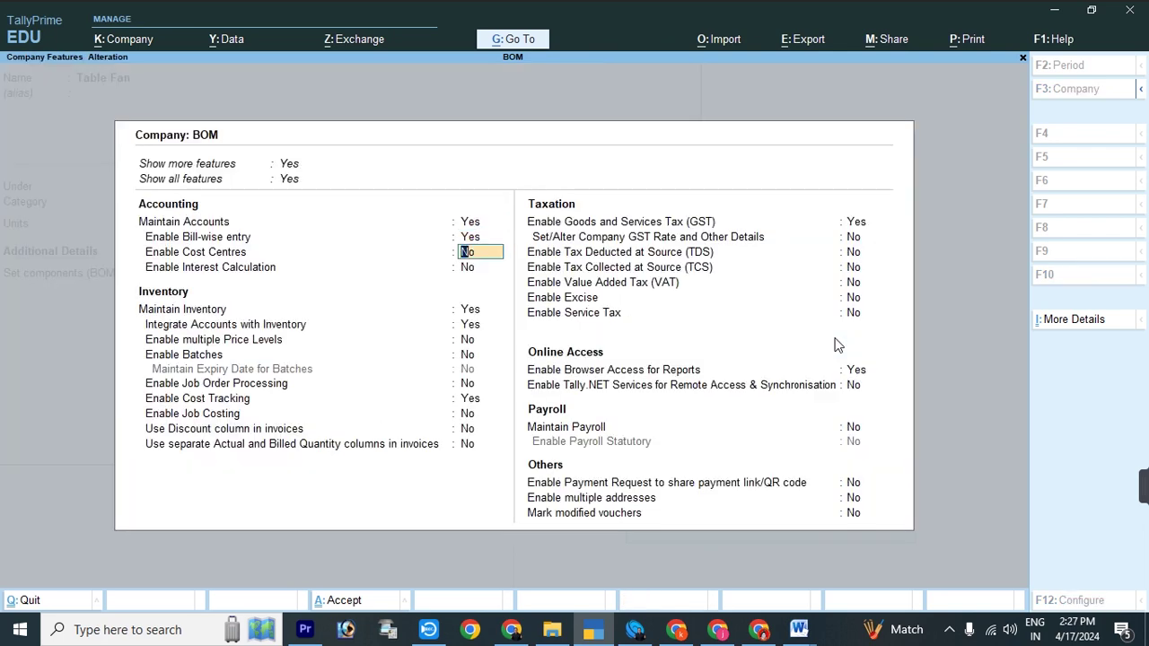
key(Escape)
key(Escape)
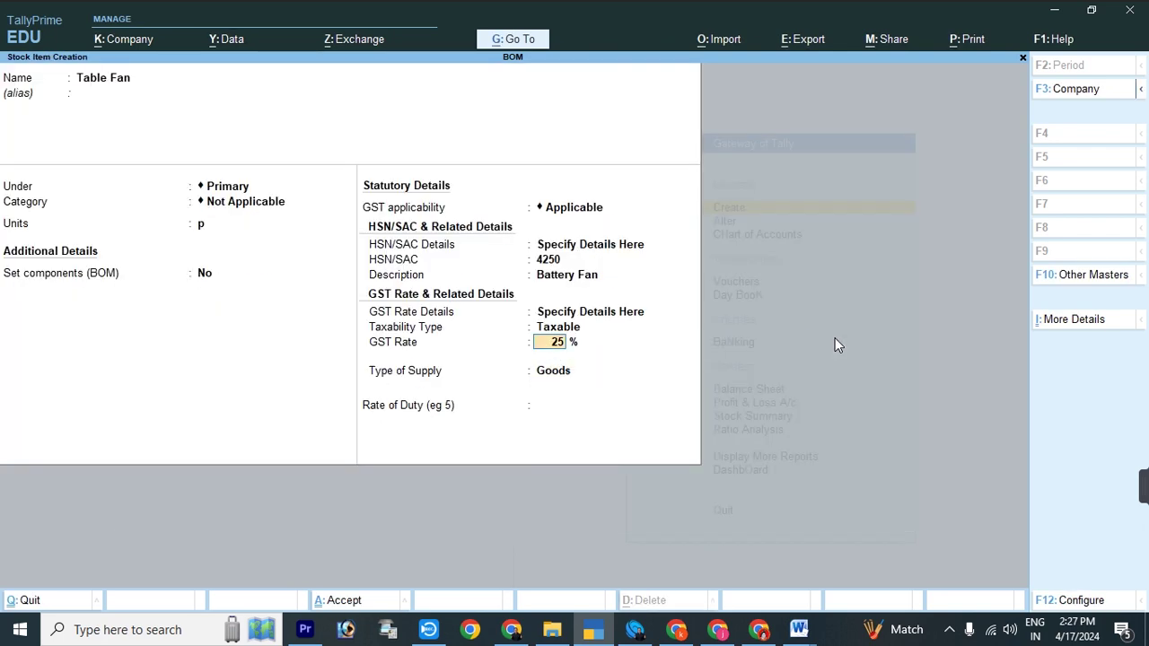
Step: Set the Set Inclusive of Duties and Taxes option to Yes in the stock item configuration and accept it
key(F12)
key(Down)
key(Down)
key(Down)
key(Down)
key(Down)
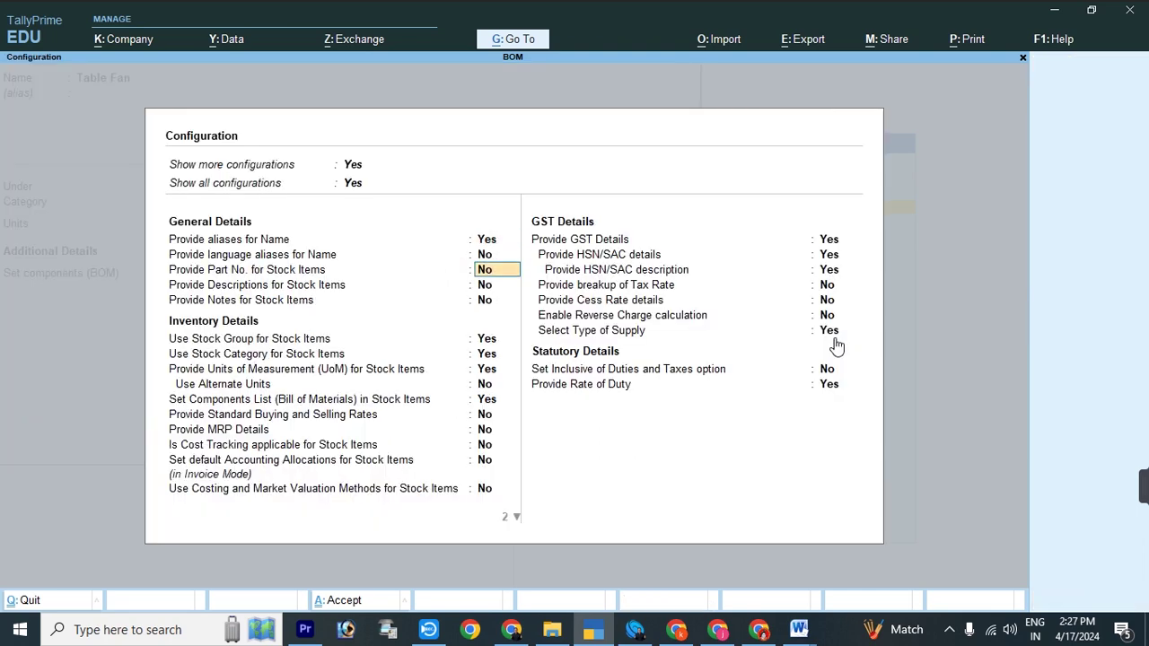
key(Down)
key(Down)
key(Down)
key(Down)
key(Down)
key(Down)
key(Down)
key(Down)
key(Down)
key(Down)
key(Down)
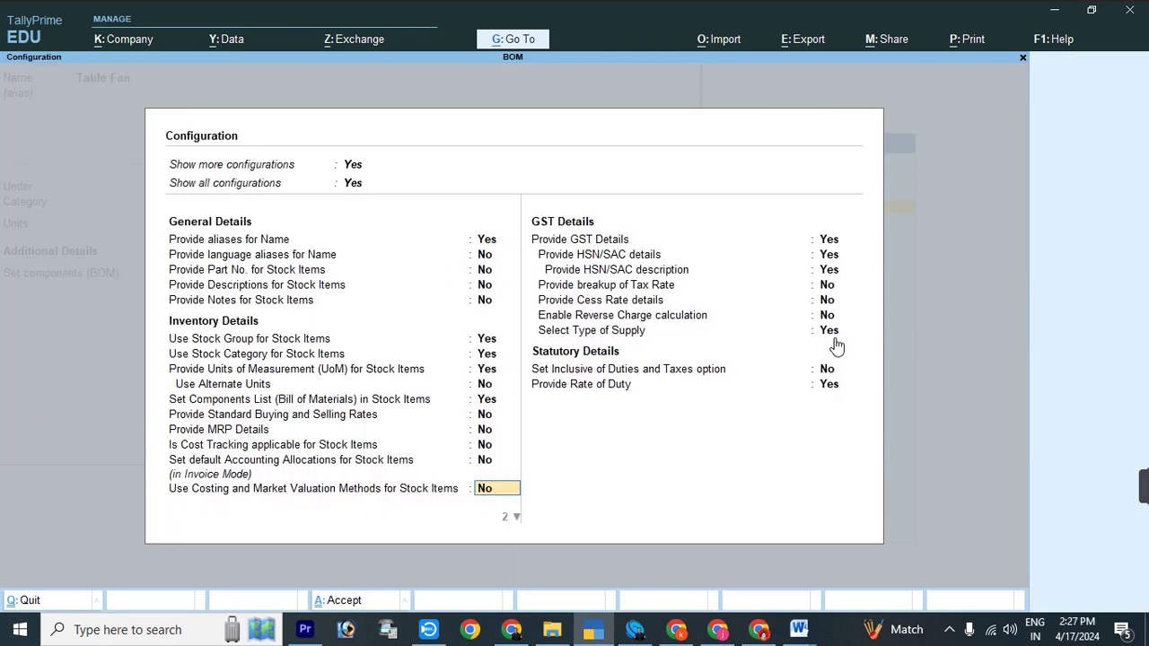
key(Down)
key(Down)
key(Down)
key(Down)
key(Down)
key(Down)
key(Down)
key(Down)
key(Down)
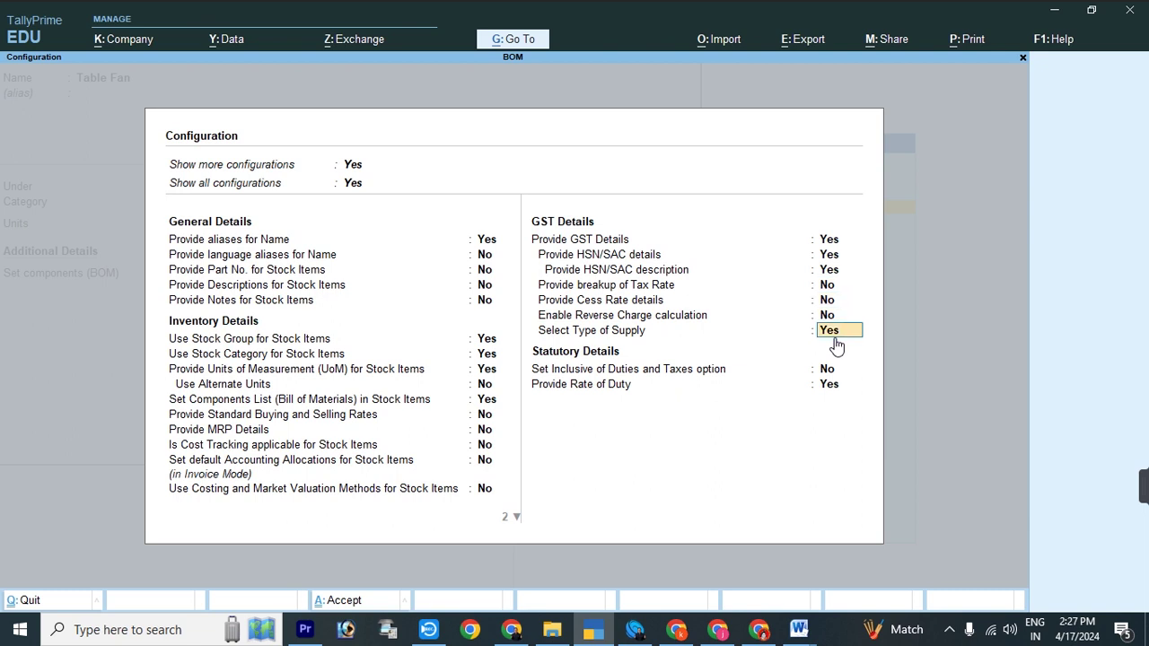
key(Up)
text(y)
key(Return)
key(Return)
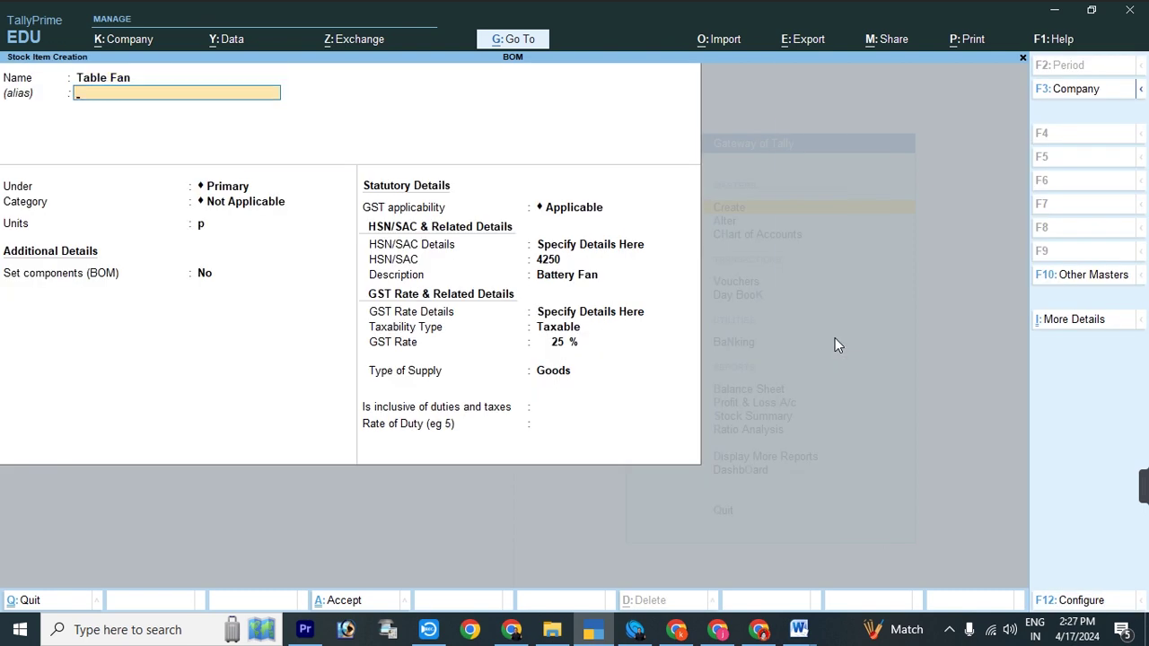
Step: Set Is inclusive of duties and taxes to Yes in Table Fan's statutory details, keeping the preceding item details
key(Return)
key(Return)
key(Return)
key(Return)
text(p)
key(Return)
key(Return)
key(Return)
key(Return)
key(Return)
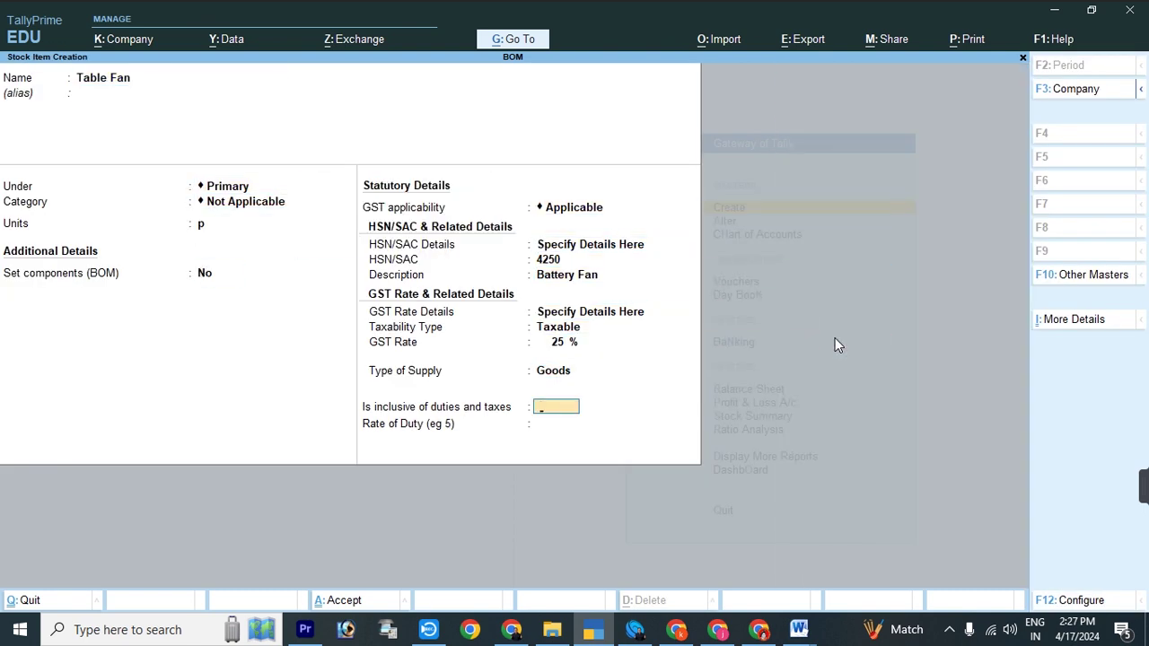
key(Return)
key(Return)
key(Down)
key(Down)
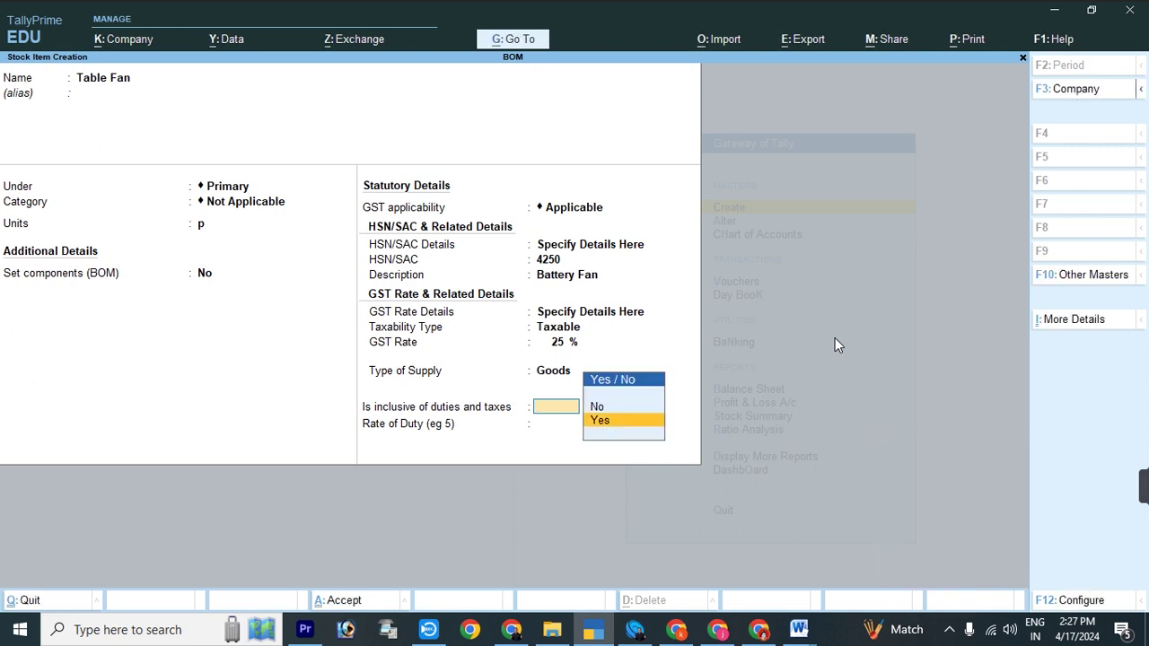
key(Return)
text(0)
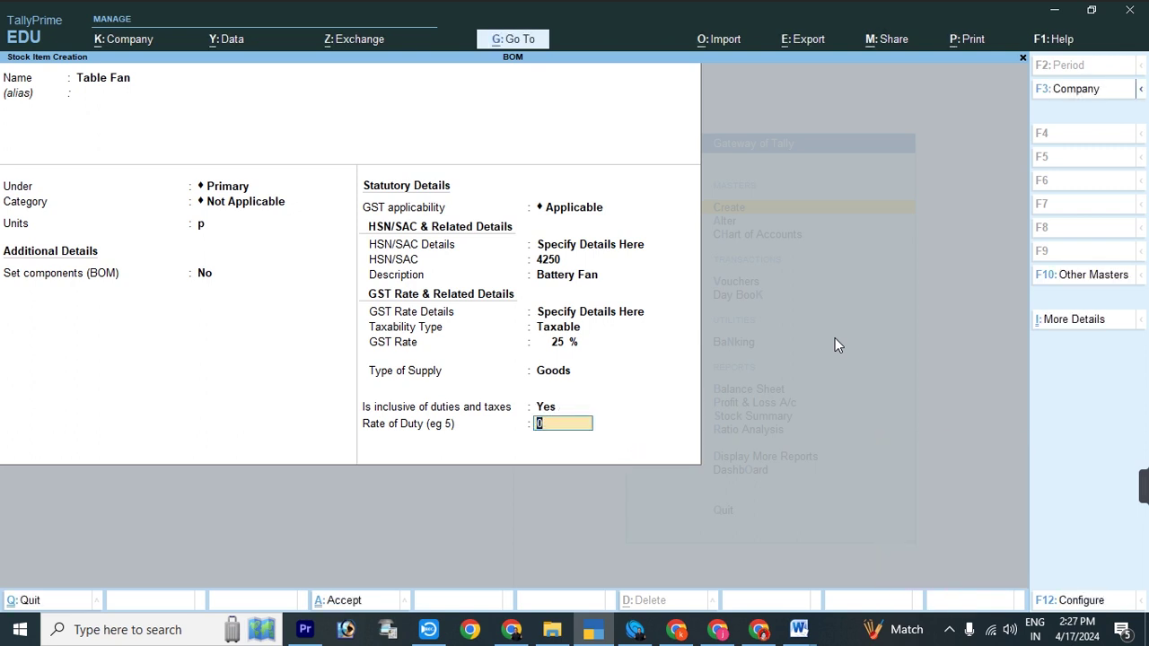
Step: Reopen the stock item configuration from Table Fan's rate of duty entry
key(F12)
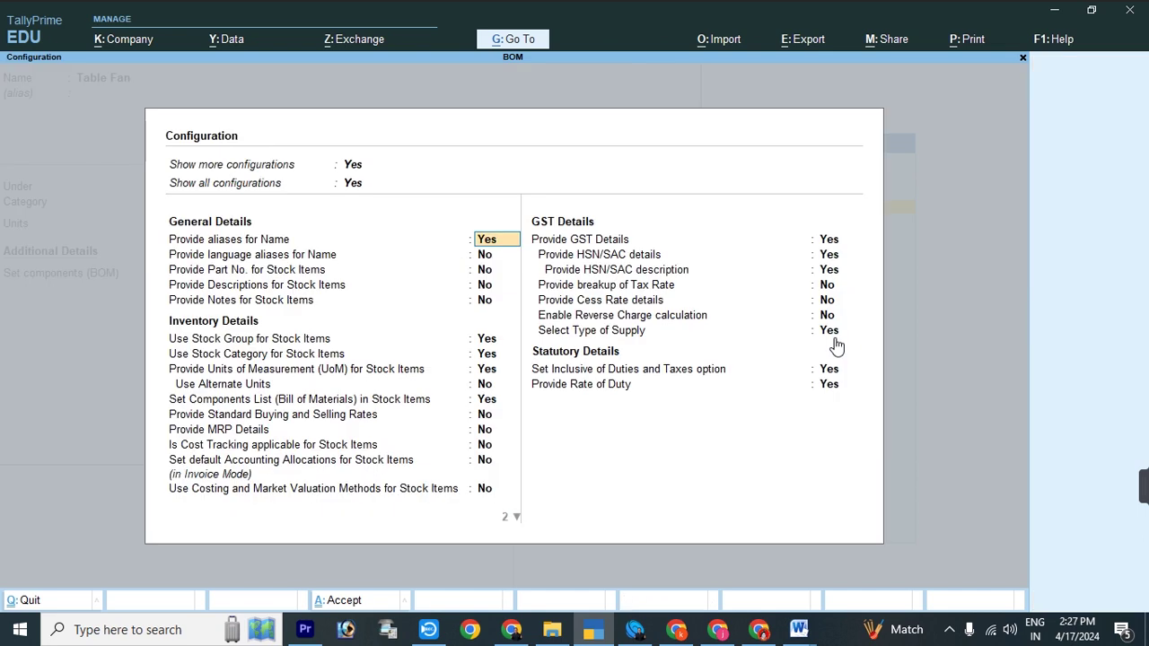